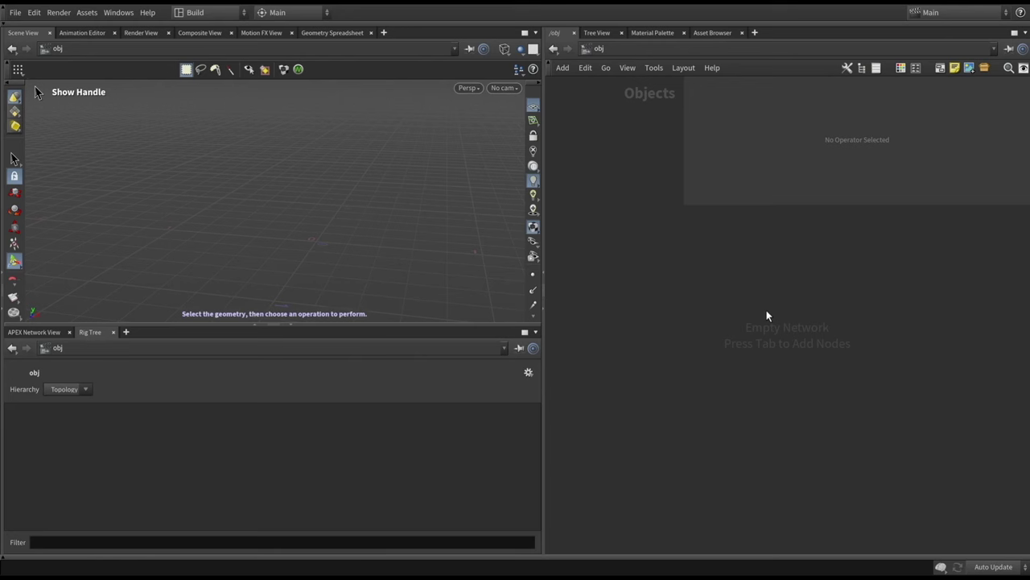
# Step: Create a geo1 object and add a tube1 Tube node inside it
pyautogui.press('Tab')
pyautogui.press('Escape')
pyautogui.click(767, 310)
pyautogui.press('Return')
pyautogui.press('Tab')
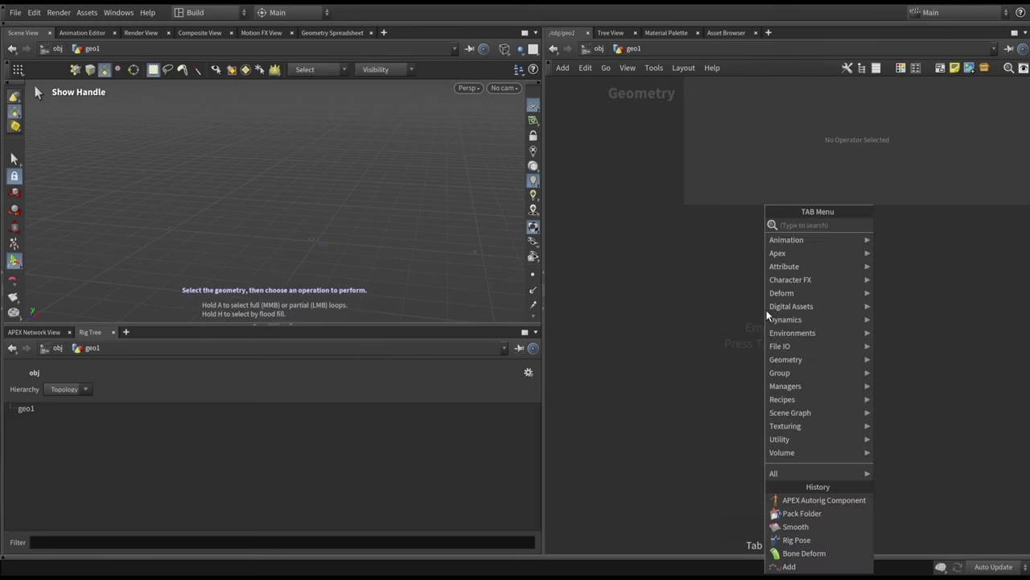
pyautogui.write('tube')
pyautogui.press('Return')
pyautogui.click(767, 312)
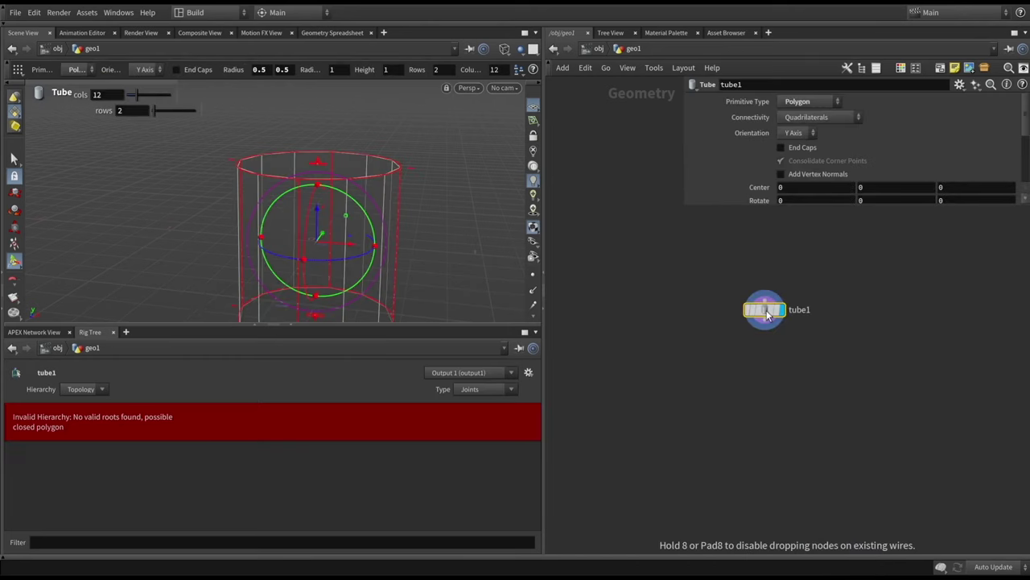
# Step: Orient the tube along the X axis with radius 0.1, height 2 and 18 rows
pyautogui.click(800, 133)
pyautogui.click(801, 145)
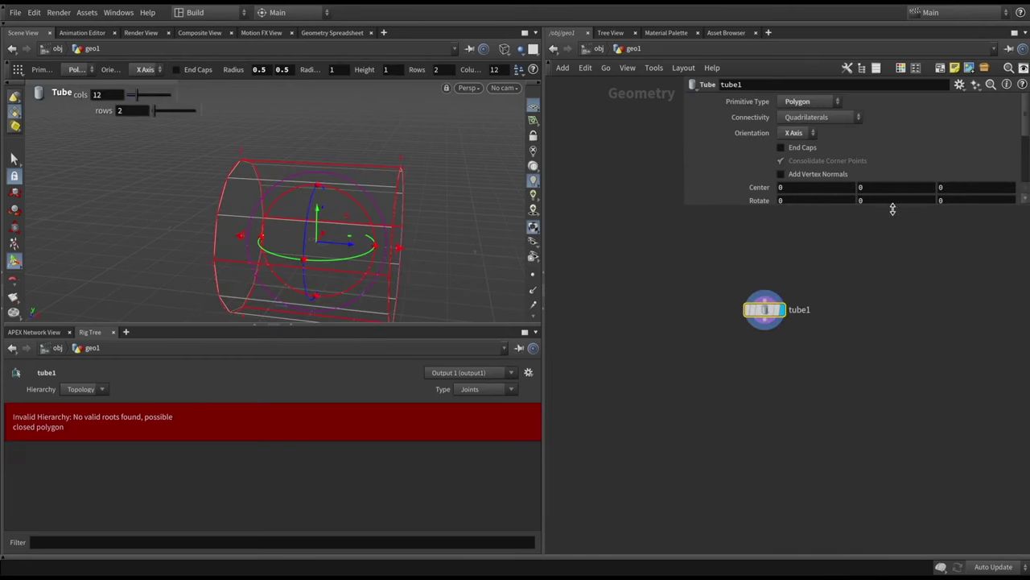
pyautogui.moveTo(892, 207); pyautogui.dragTo(890, 298)
pyautogui.click(791, 213)
pyautogui.press('BackSpace')
pyautogui.write('1')
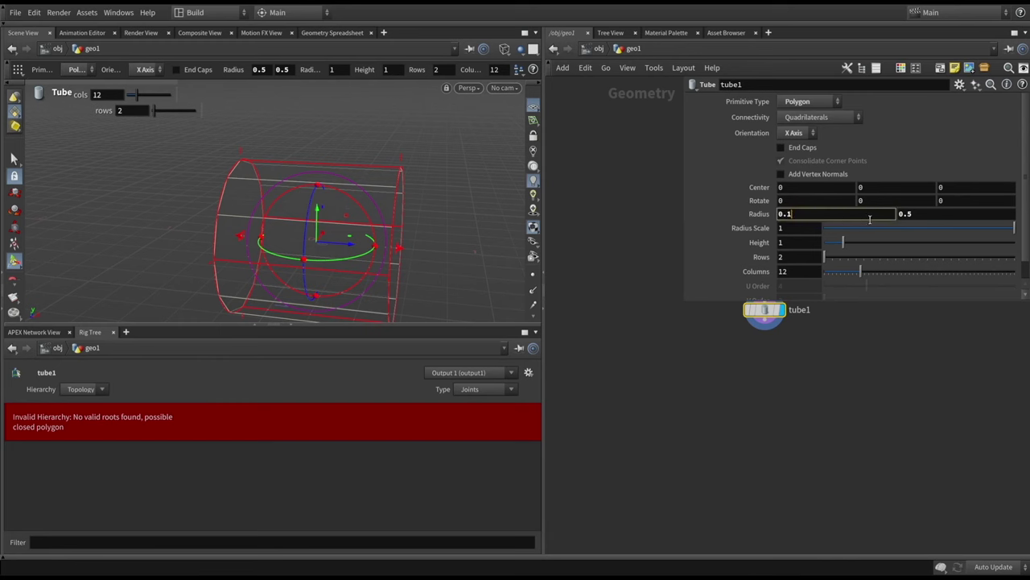
pyautogui.press('Tab')
pyautogui.write('0.1')
pyautogui.press('Tab')
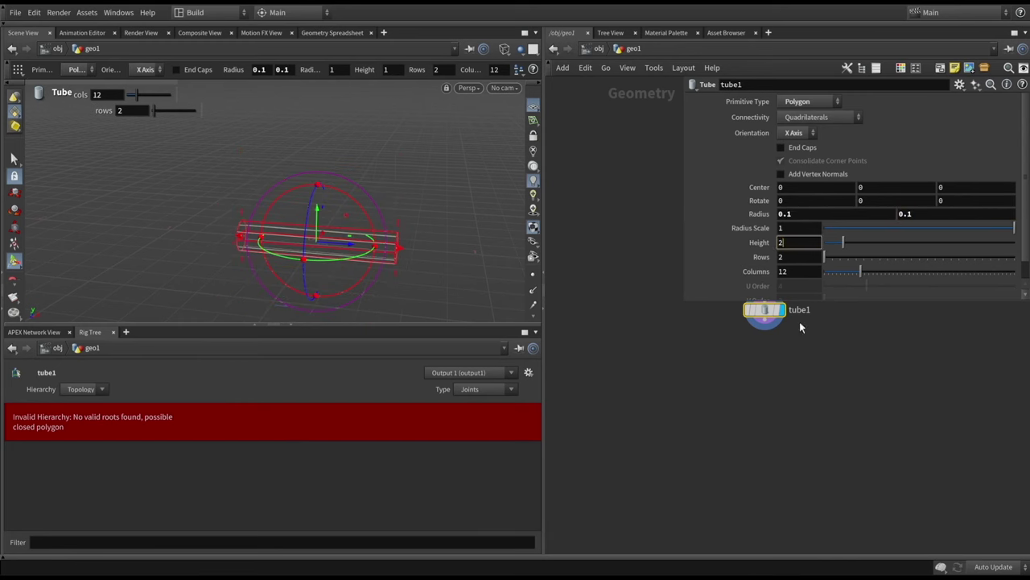
pyautogui.write('2')
pyautogui.press('Return')
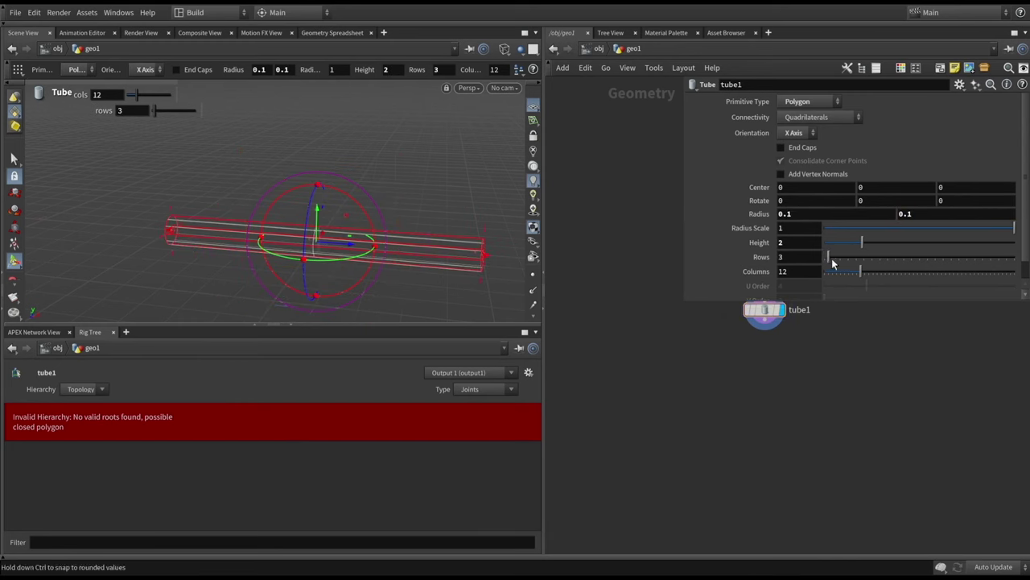
pyautogui.moveTo(832, 259); pyautogui.dragTo(885, 258)
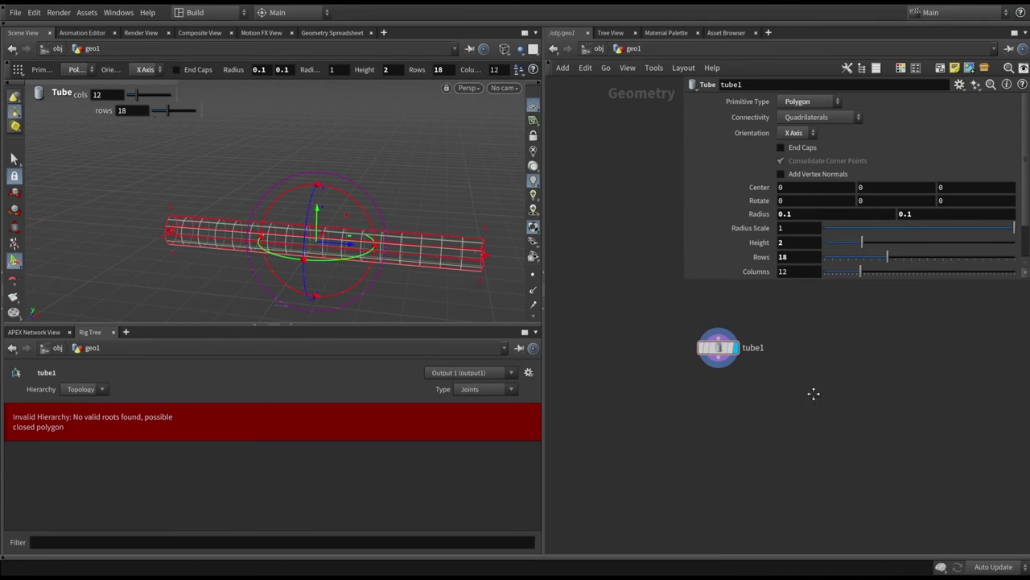
# Step: Add a skeleton1 node beside tube1 and show tube1 as a wireframe template
pyautogui.press('Tab')
pyautogui.click(955, 224)
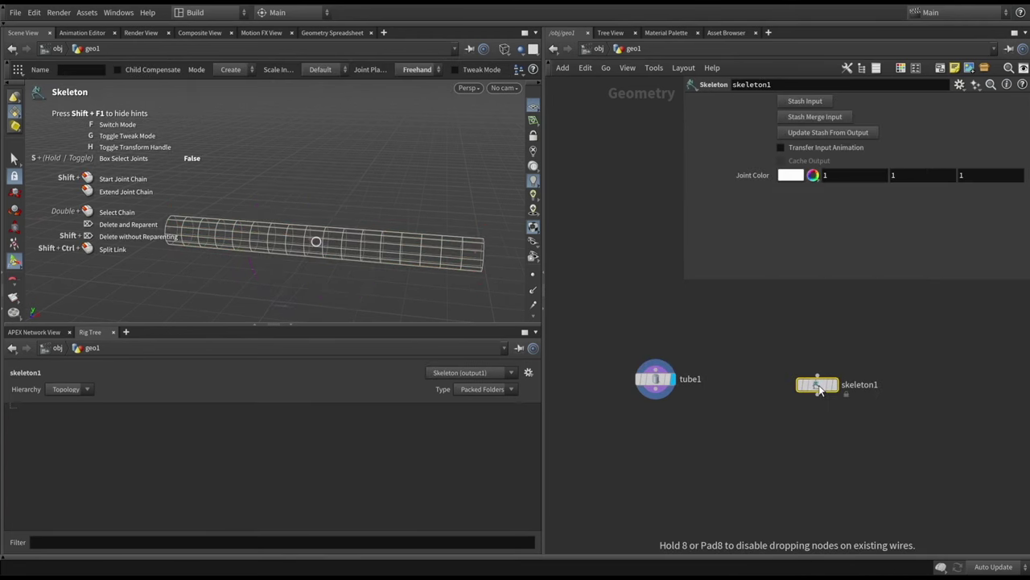
pyautogui.click(820, 390)
pyautogui.moveTo(819, 390); pyautogui.dragTo(795, 383)
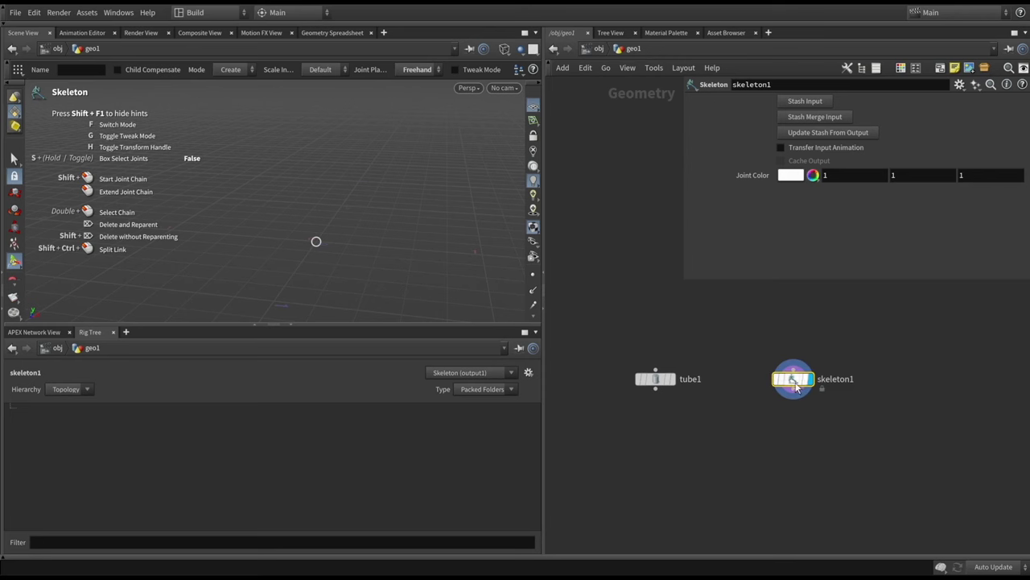
pyautogui.click(672, 379)
pyautogui.moveTo(354, 185); pyautogui.dragTo(419, 268)
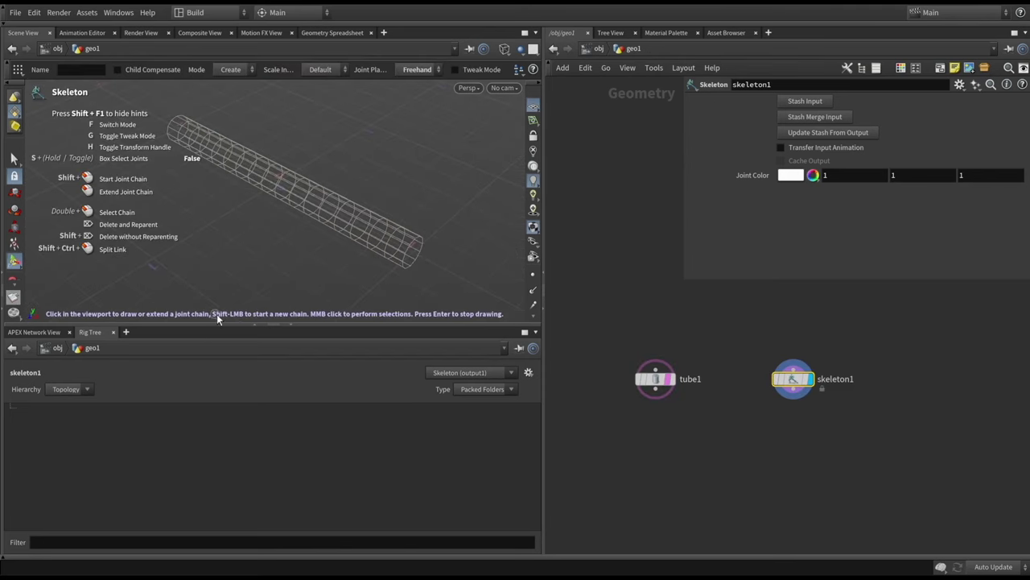
pyautogui.moveTo(222, 324); pyautogui.dragTo(223, 402)
# Step: Draw a three-joint chain along the tube and orient the selected joints into a straight chain
pyautogui.click(10, 284)
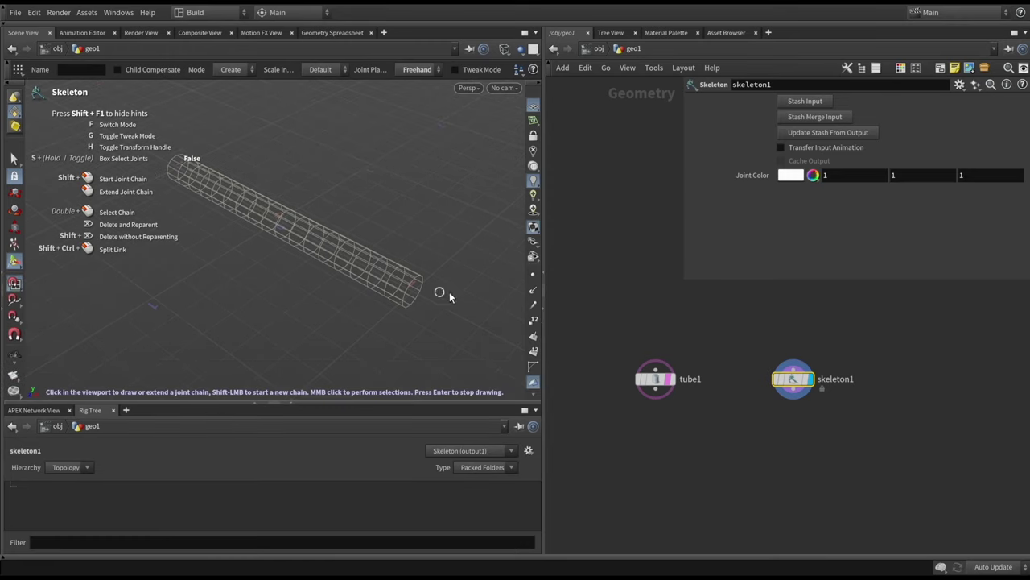
pyautogui.click(279, 221)
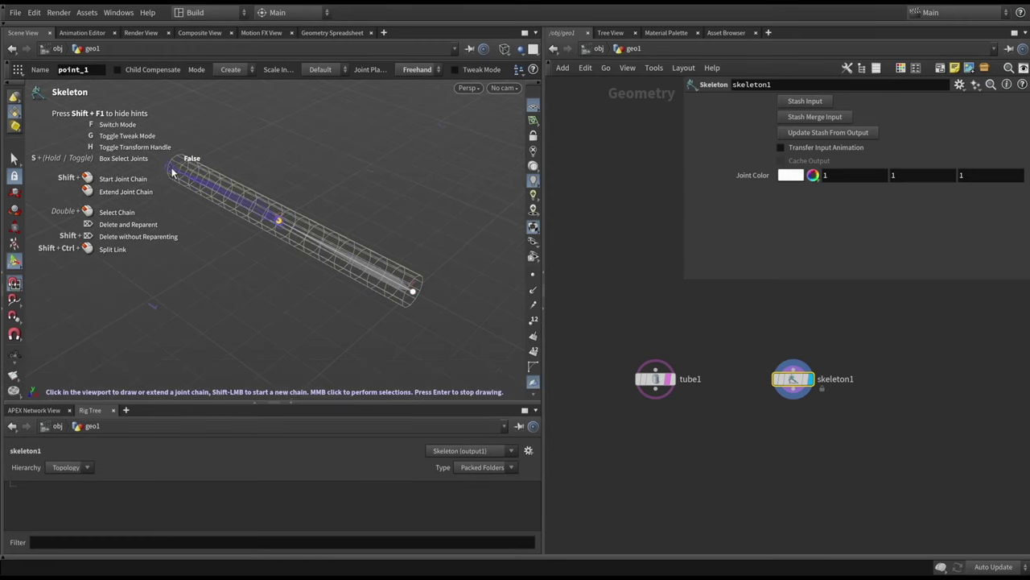
pyautogui.click(180, 169)
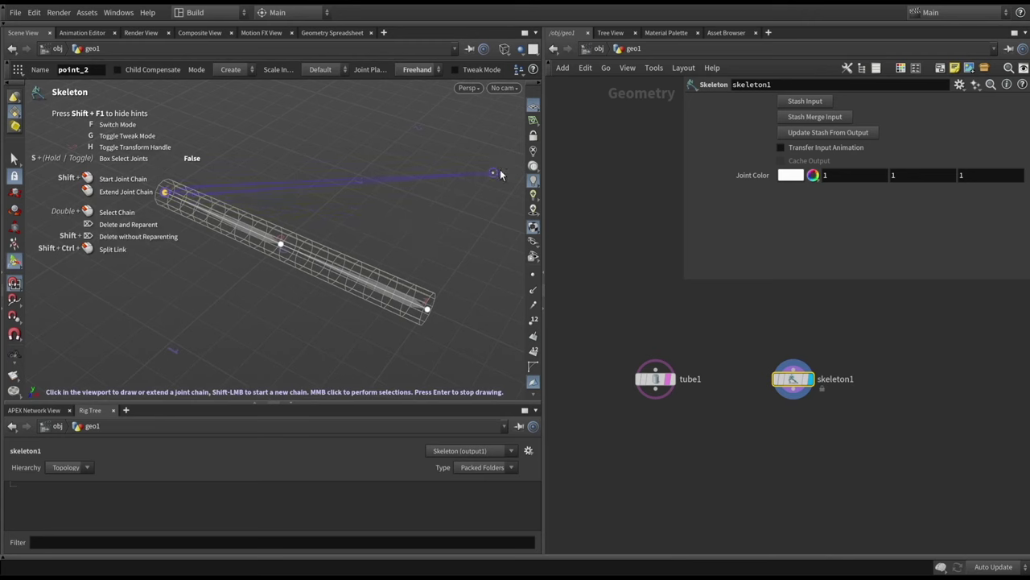
pyautogui.press('s')
pyautogui.moveTo(495, 123); pyautogui.dragTo(126, 340)
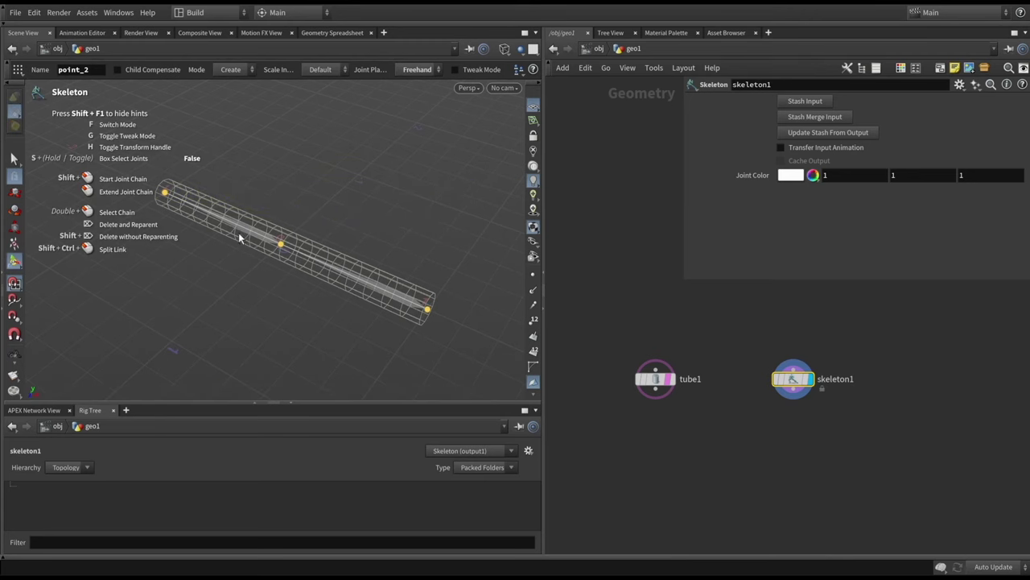
pyautogui.rightClick(282, 201)
pyautogui.click(297, 198)
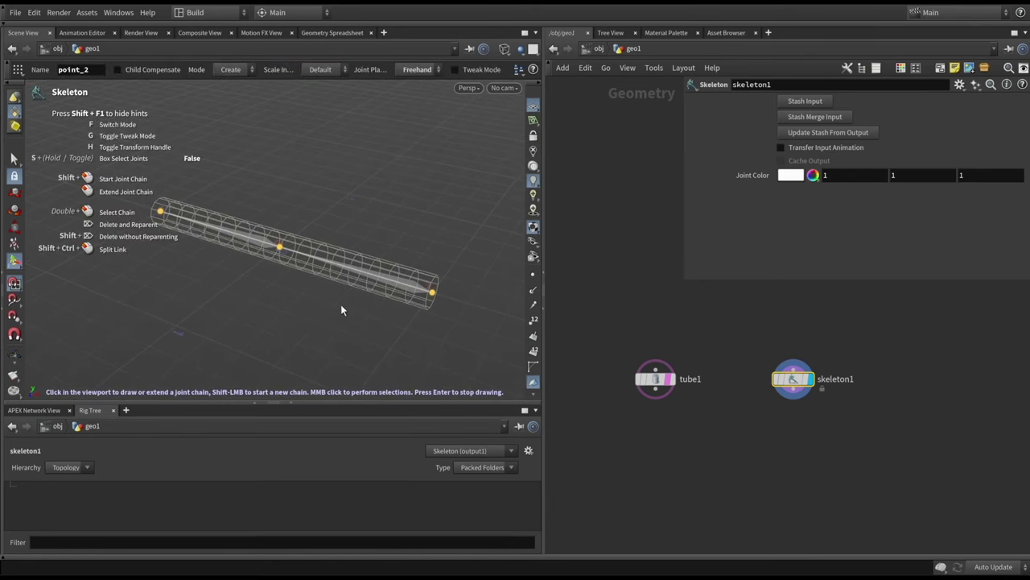
pyautogui.press('Escape')
pyautogui.moveTo(299, 409); pyautogui.dragTo(298, 270)
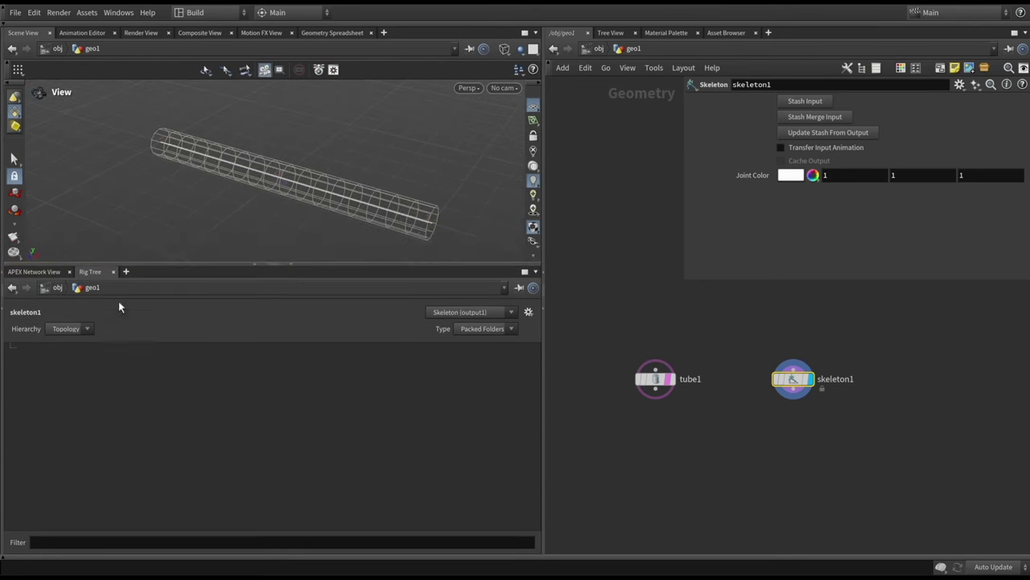
# Step: List the Rig Tree as Joints and rename point_0 to root
pyautogui.click(495, 330)
pyautogui.click(488, 345)
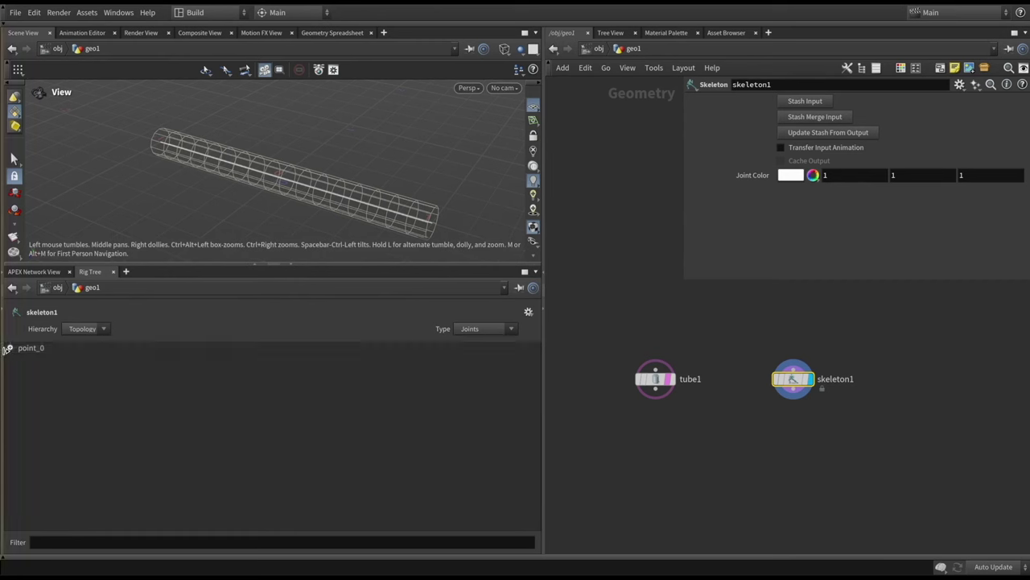
pyautogui.click(11, 348)
pyautogui.click(37, 348)
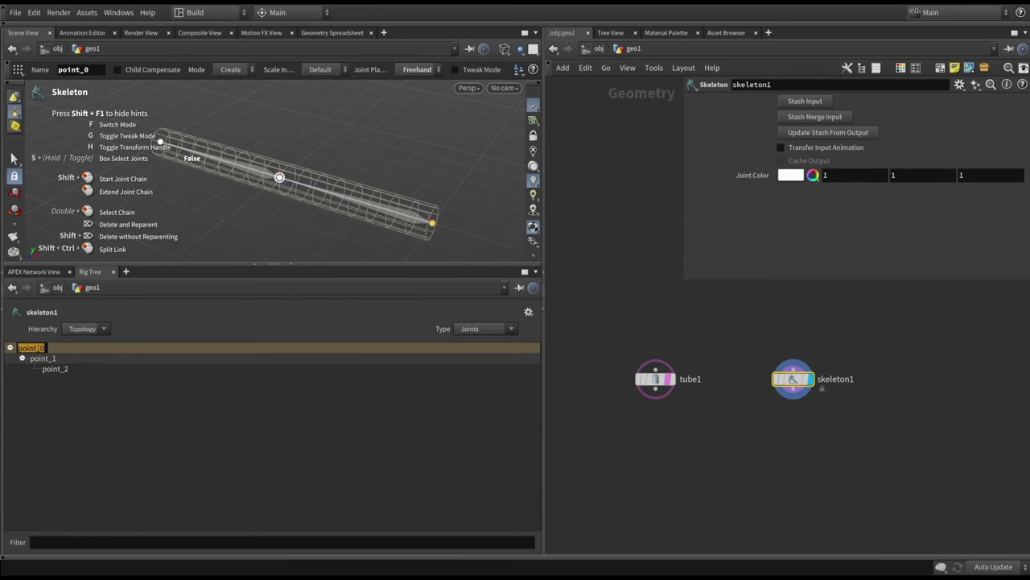
pyautogui.write('root')
pyautogui.press('Return')
# Step: Rename the remaining two joints to mid and tip
pyautogui.click(41, 359)
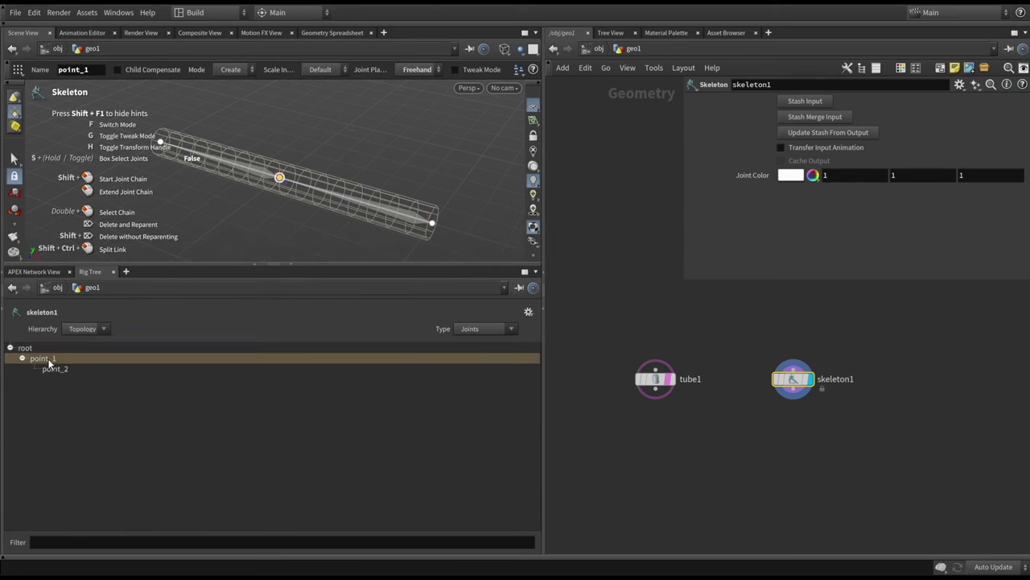
pyautogui.doubleClick(47, 360)
pyautogui.write('mid')
pyautogui.press('Return')
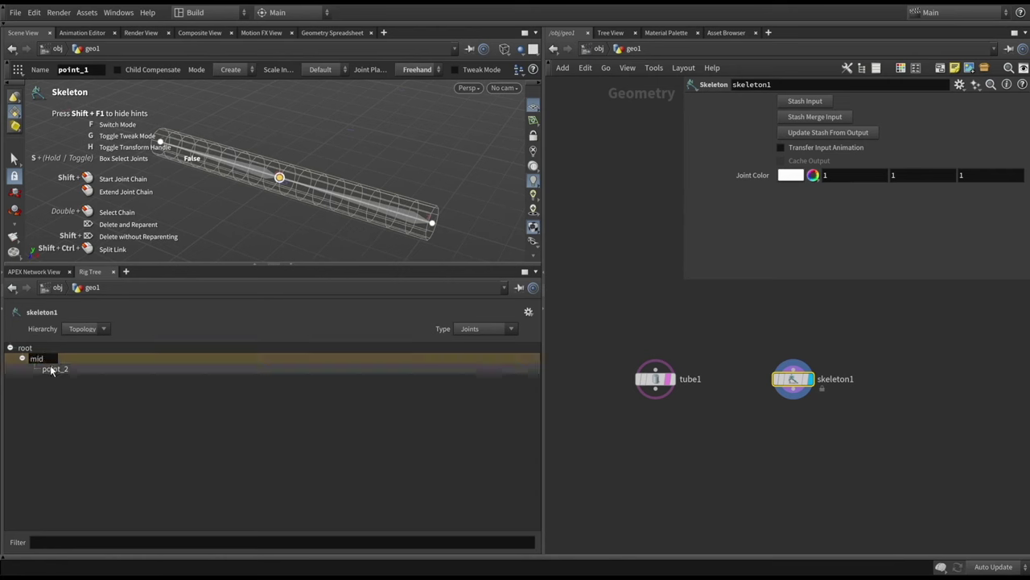
pyautogui.click(50, 368)
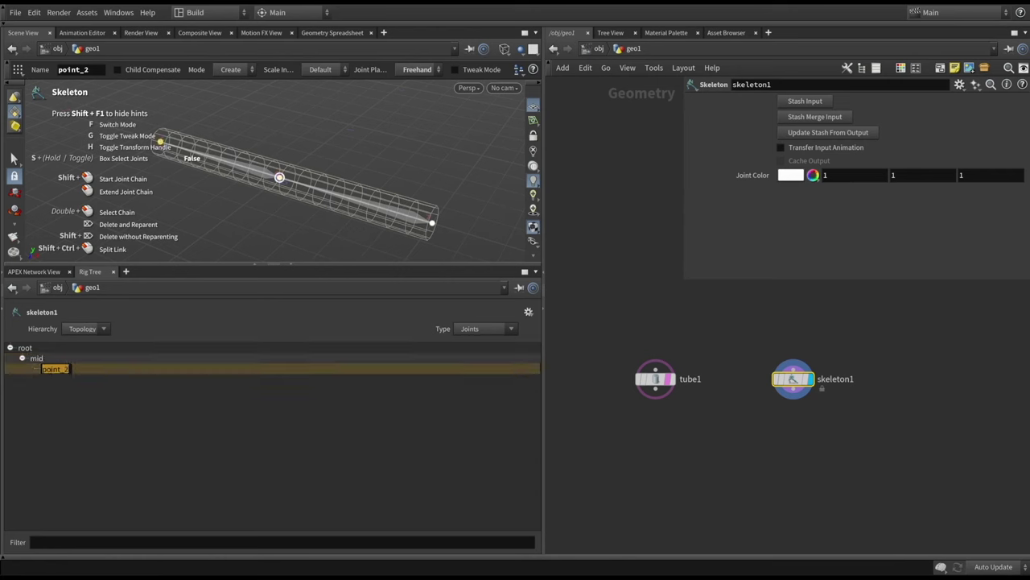
pyautogui.write('tip')
pyautogui.press('Return')
pyautogui.click(382, 420)
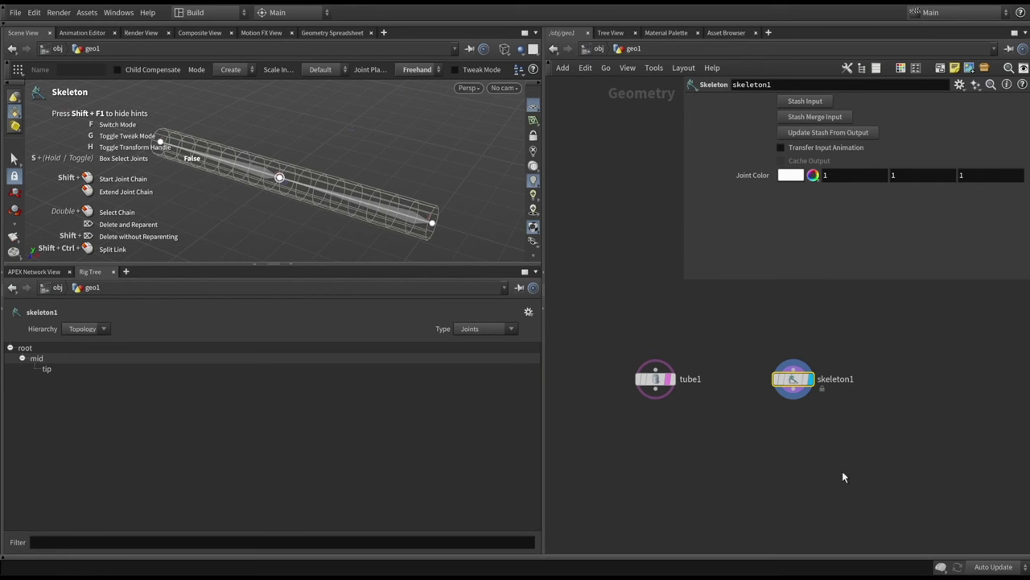
# Step: Add a Joint Capture Proximity node fed by tube1 and skeleton1
pyautogui.press('Tab')
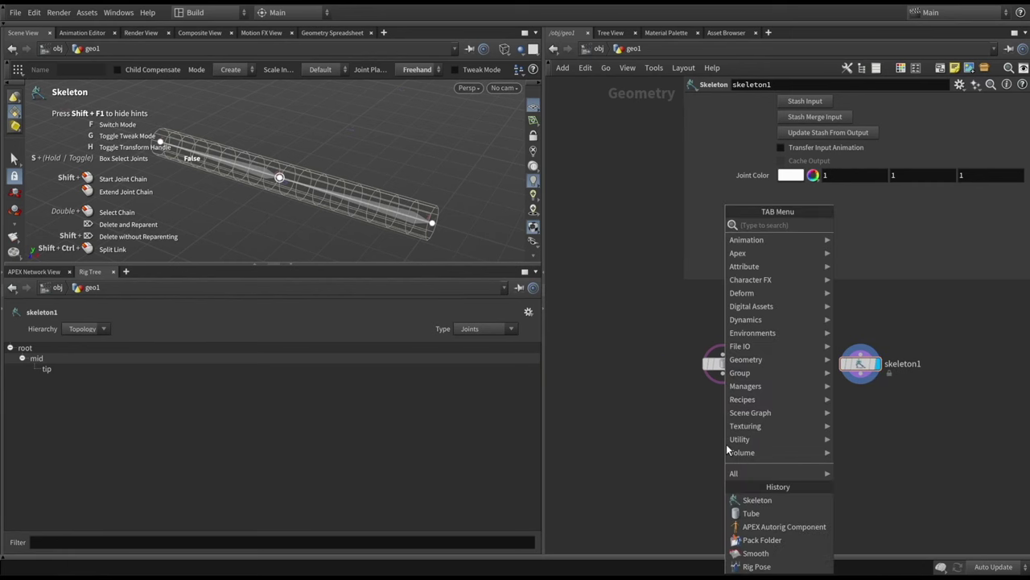
pyautogui.write('cap')
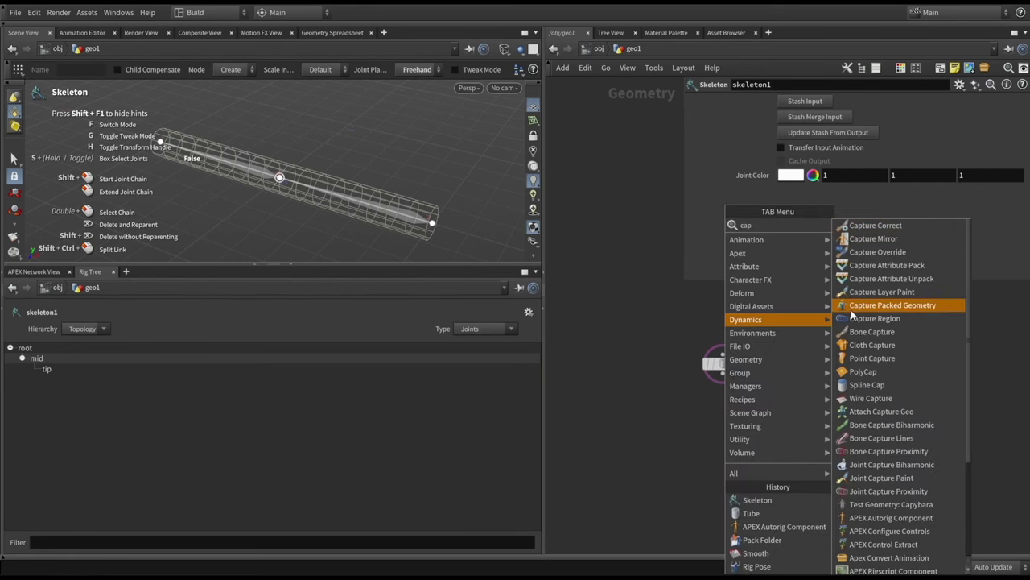
pyautogui.write(' ov')
pyautogui.press('BackSpace')
pyautogui.press('BackSpace')
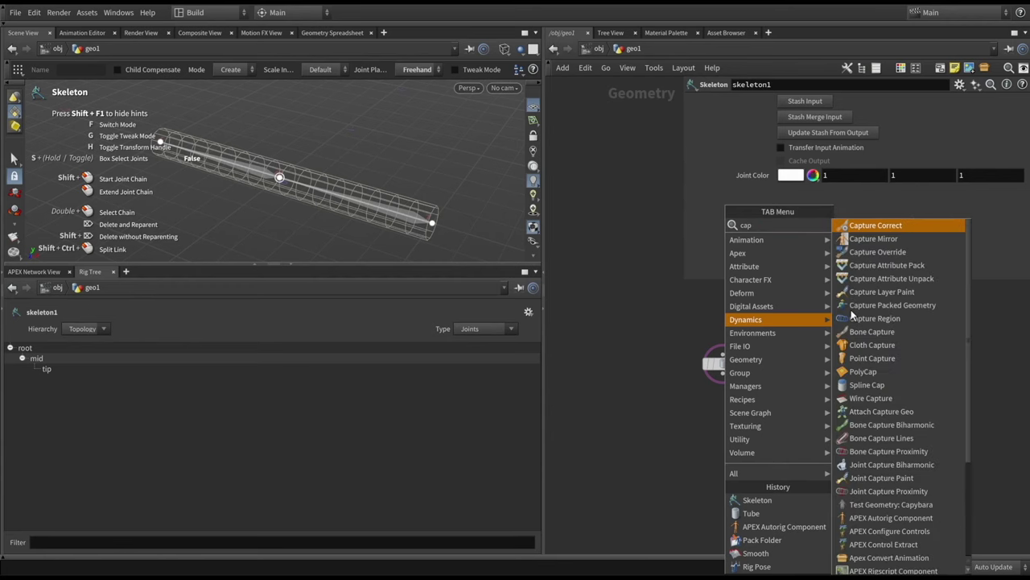
pyautogui.write('pr')
pyautogui.click(888, 239)
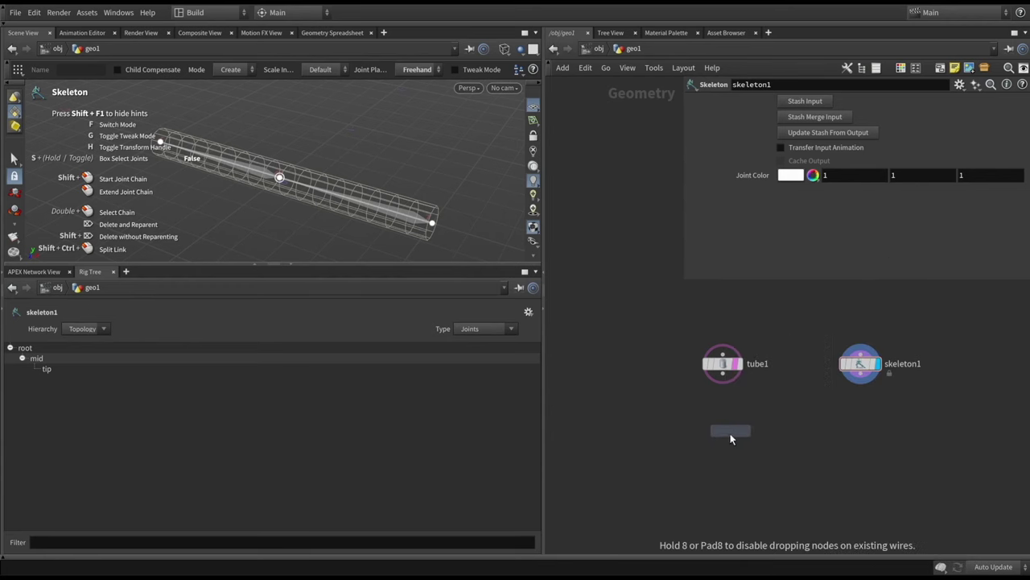
pyautogui.click(730, 423)
pyautogui.click(731, 411)
pyautogui.click(723, 378)
pyautogui.moveTo(735, 433); pyautogui.dragTo(860, 378)
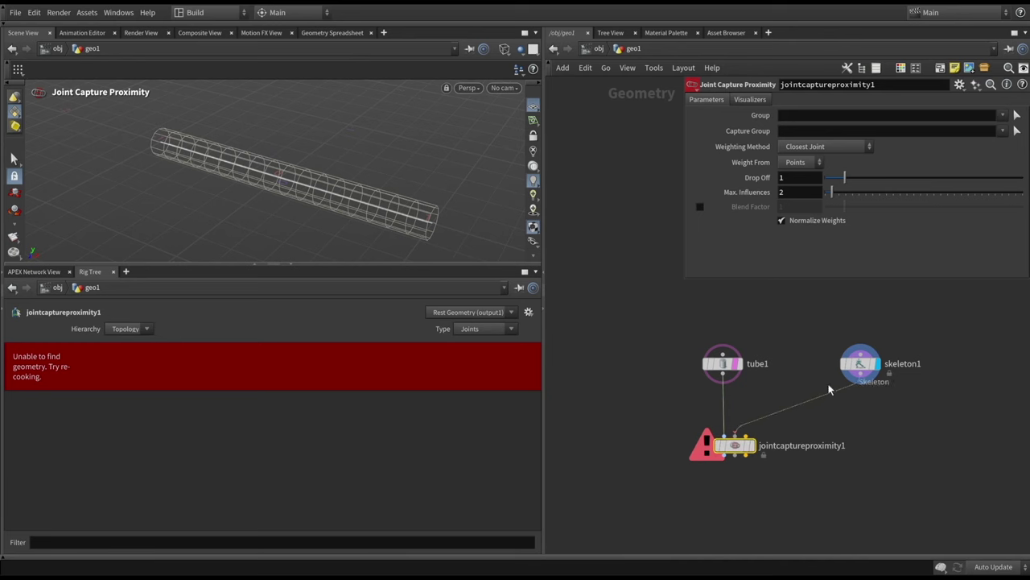
# Step: Insert an add1 node between skeleton1 and the capture node, deleting geometry but keeping points
pyautogui.press('Tab')
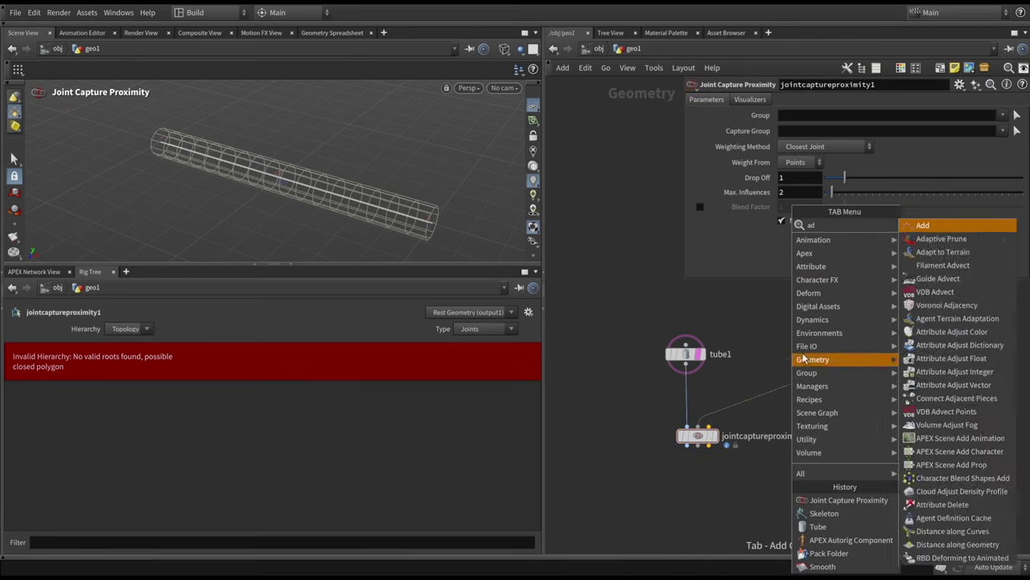
pyautogui.write('add')
pyautogui.press('Return')
pyautogui.click(763, 401)
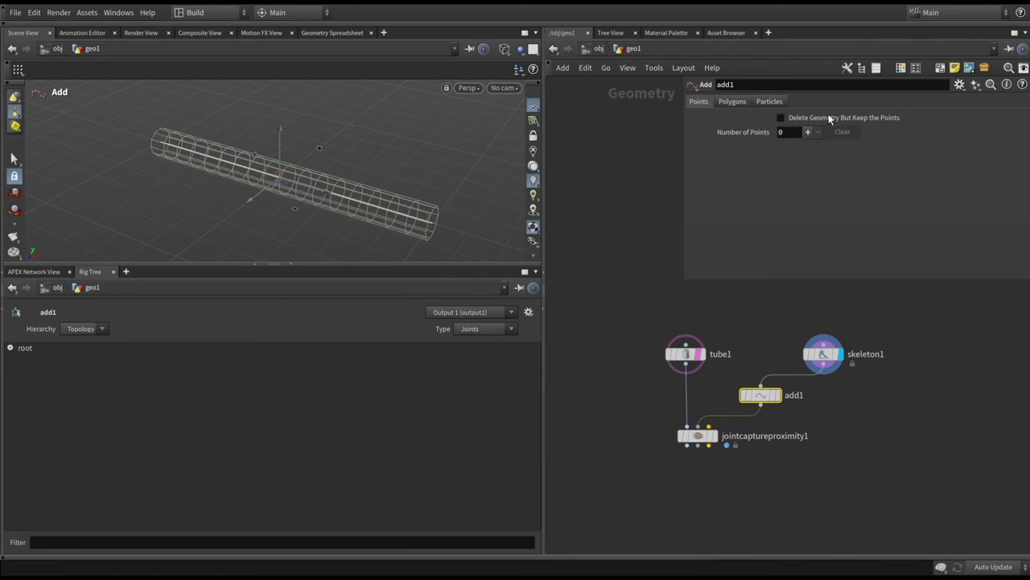
pyautogui.click(788, 117)
# Step: Display jointcaptureproximity1's capture weights in an enlarged viewport
pyautogui.moveTo(713, 436); pyautogui.dragTo(715, 448)
pyautogui.moveTo(724, 449)
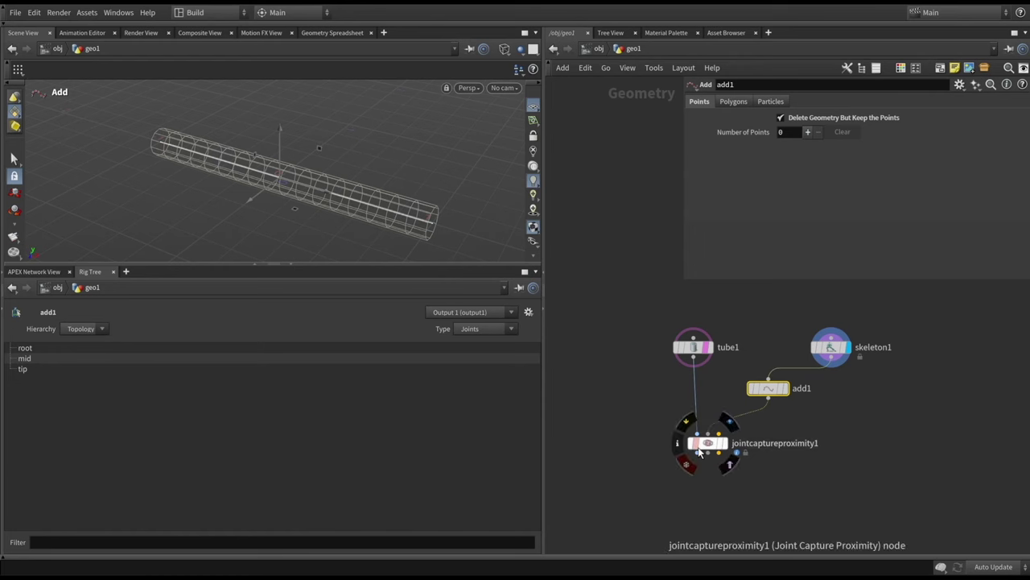
pyautogui.click(726, 447)
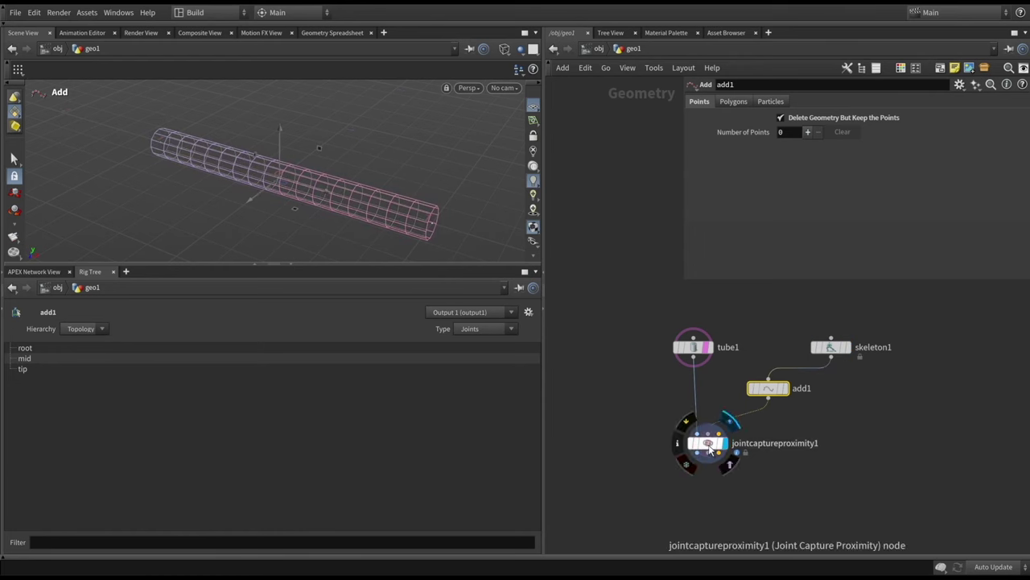
pyautogui.click(709, 449)
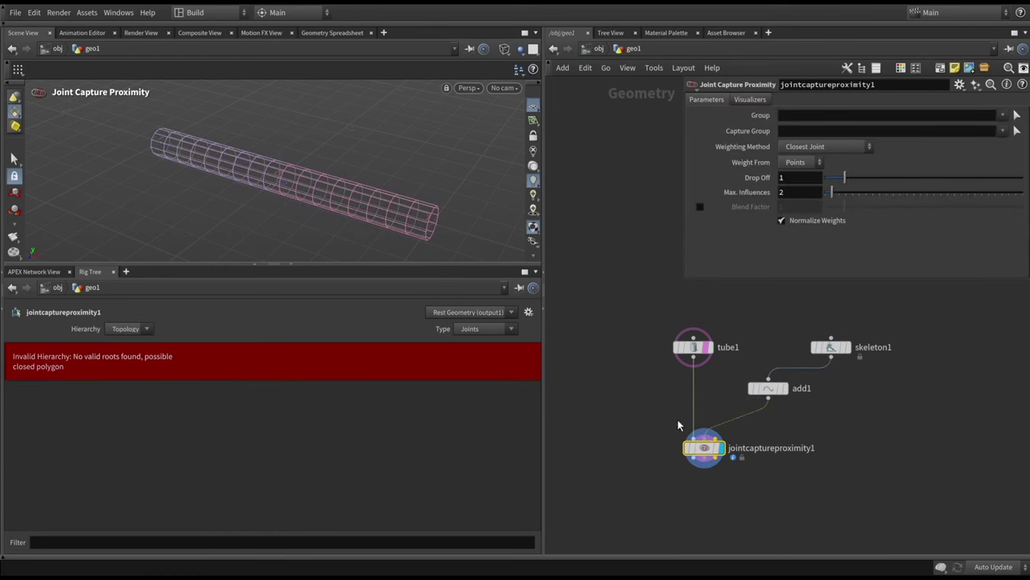
pyautogui.moveTo(274, 265); pyautogui.dragTo(274, 375)
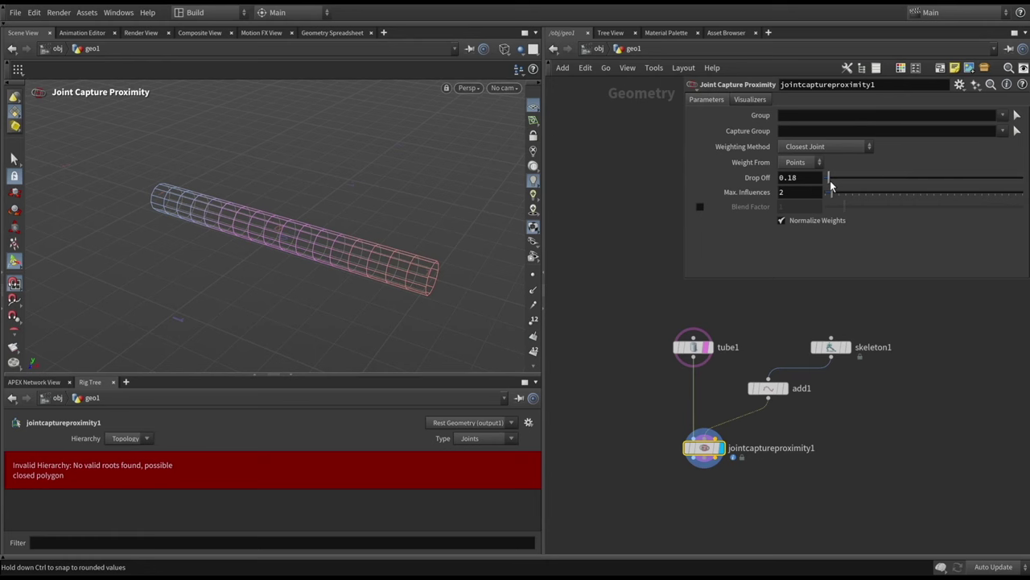
pyautogui.scroll(5, 288, 211)
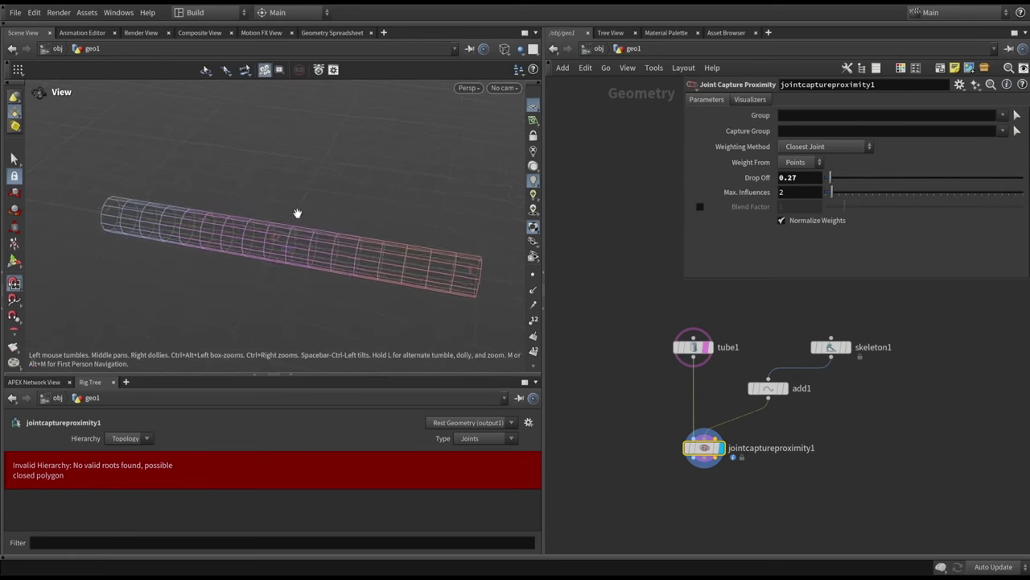
pyautogui.moveTo(859, 449); pyautogui.dragTo(851, 398)
# Step: Add a bonedeform1 node fed by the captured tube
pyautogui.press('Tab')
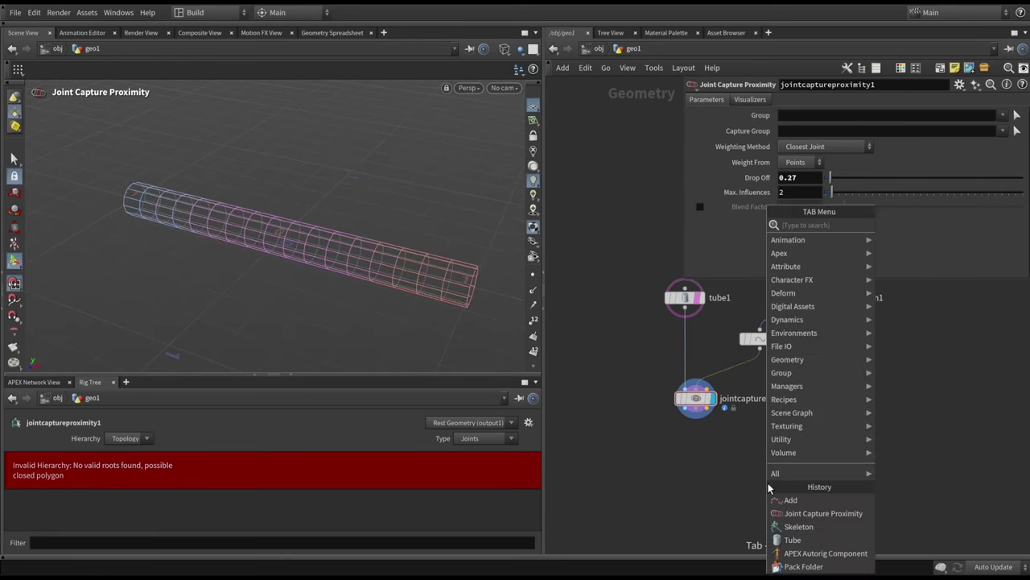
pyautogui.write('bo')
pyautogui.write('ne d')
pyautogui.press('Return')
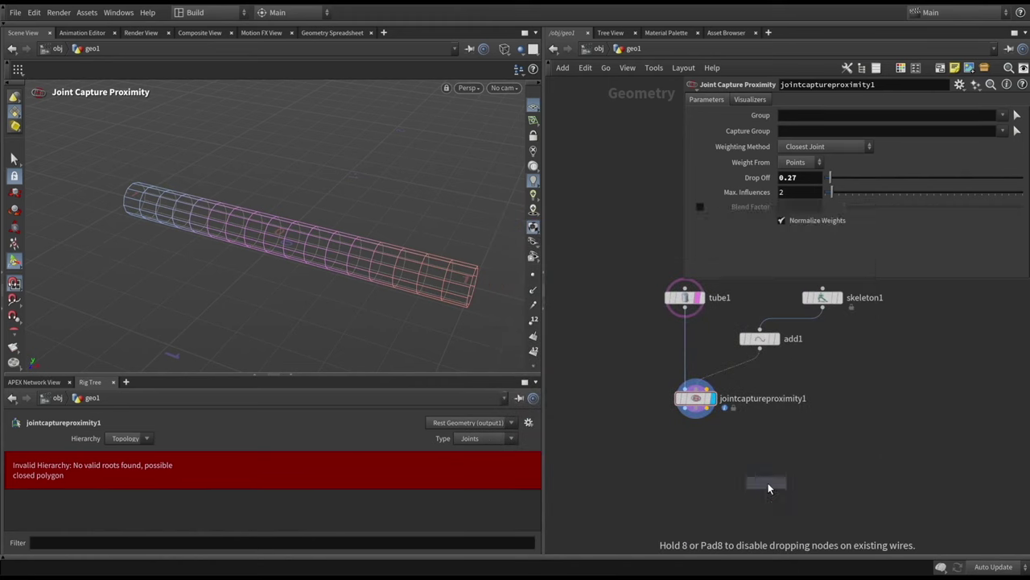
pyautogui.click(772, 483)
pyautogui.moveTo(774, 474); pyautogui.dragTo(695, 402)
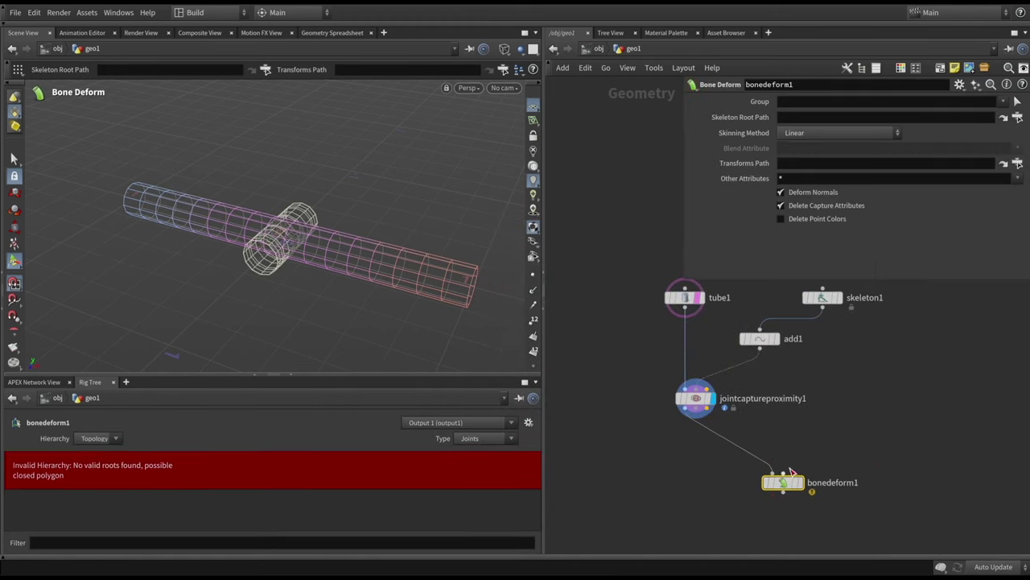
pyautogui.moveTo(851, 395); pyautogui.dragTo(804, 411, button='middle')
# Step: Add a rigpose1 Rig Pose node after skeleton1
pyautogui.press('Tab')
pyautogui.write('rig')
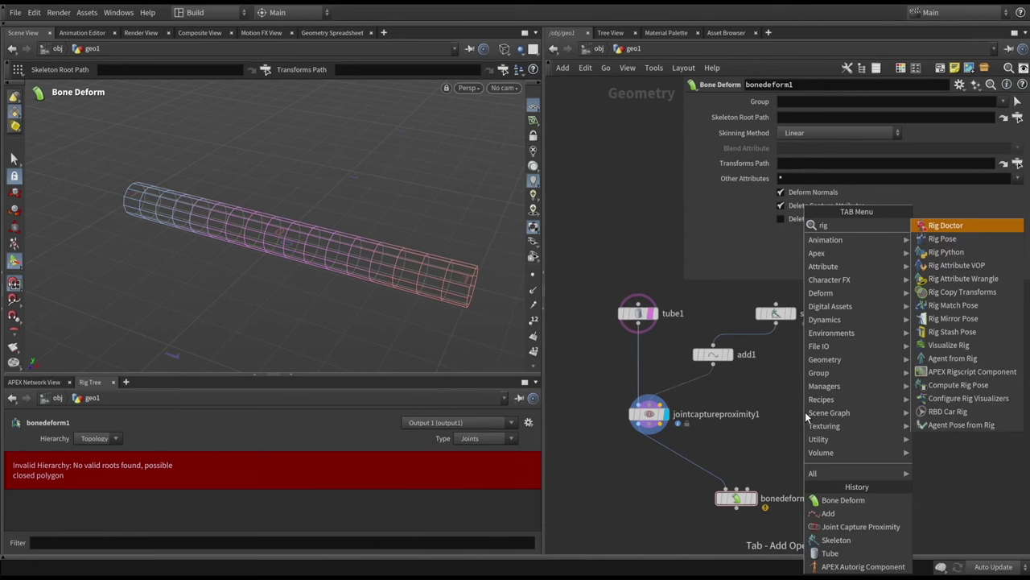
pyautogui.press('Down')
pyautogui.press('Return')
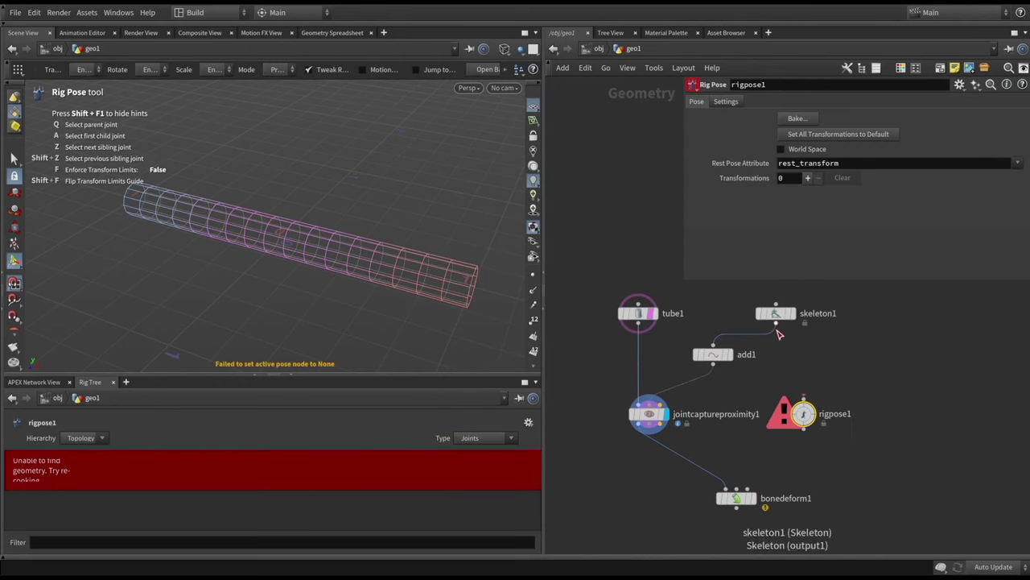
pyautogui.click(805, 411)
pyautogui.moveTo(803, 413); pyautogui.dragTo(818, 446)
# Step: Wire skeleton1 and rigpose1 into bonedeform1 and display the deformed tube
pyautogui.click(775, 323)
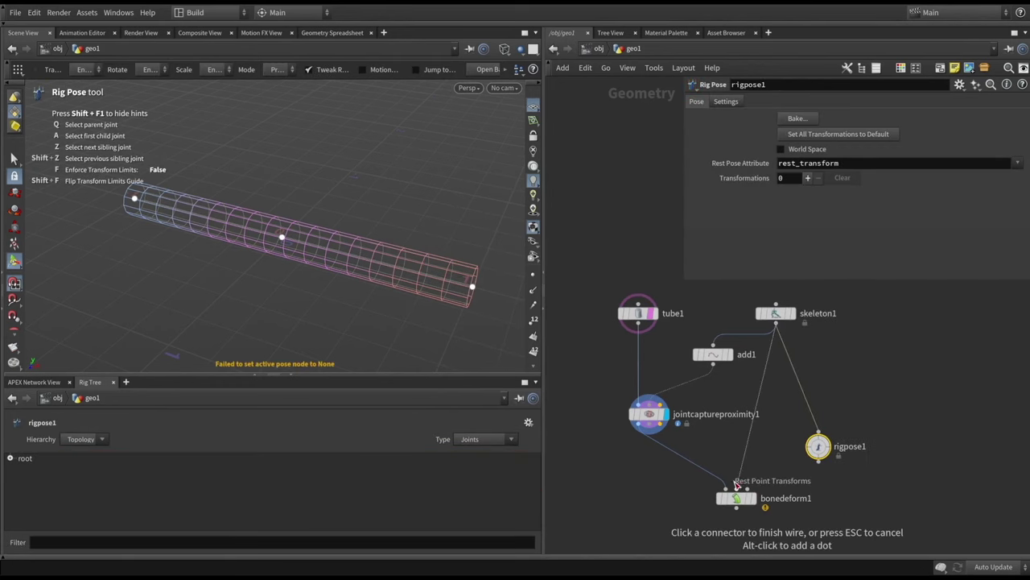
pyautogui.click(739, 487)
pyautogui.click(819, 460)
pyautogui.click(748, 488)
pyautogui.click(753, 497)
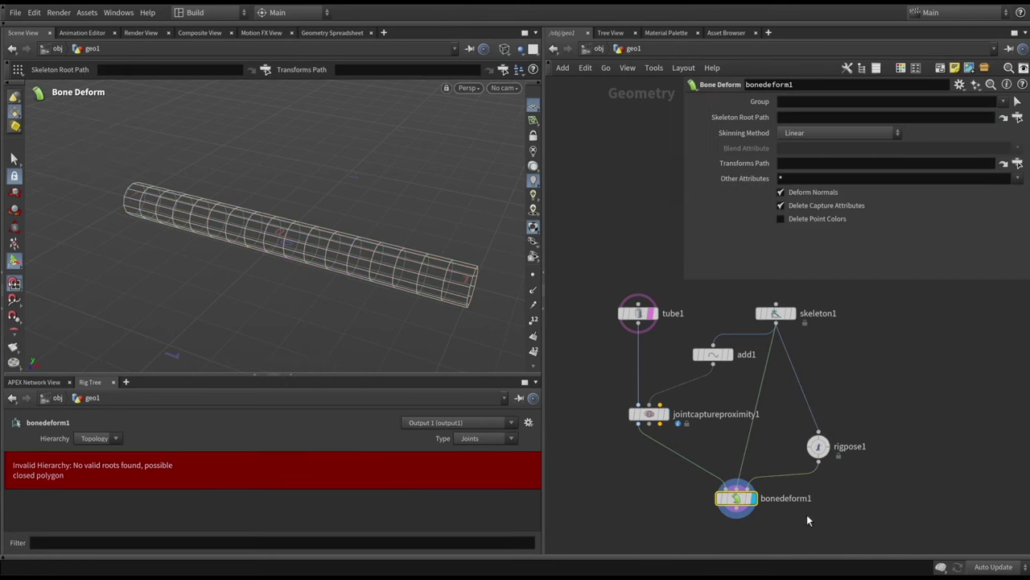
pyautogui.moveTo(852, 497); pyautogui.dragTo(799, 427)
pyautogui.moveTo(306, 242); pyautogui.dragTo(105, 291)
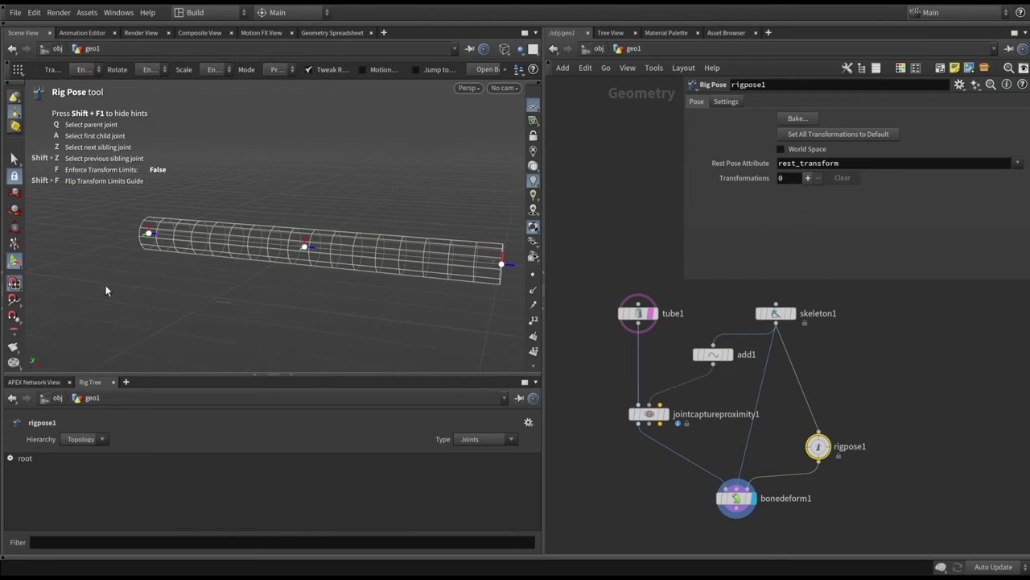
# Step: Raise the mid and tip joints so the tube bends into an arch
pyautogui.click(305, 247)
pyautogui.moveTo(306, 245); pyautogui.dragTo(138, 244)
pyautogui.click(185, 173)
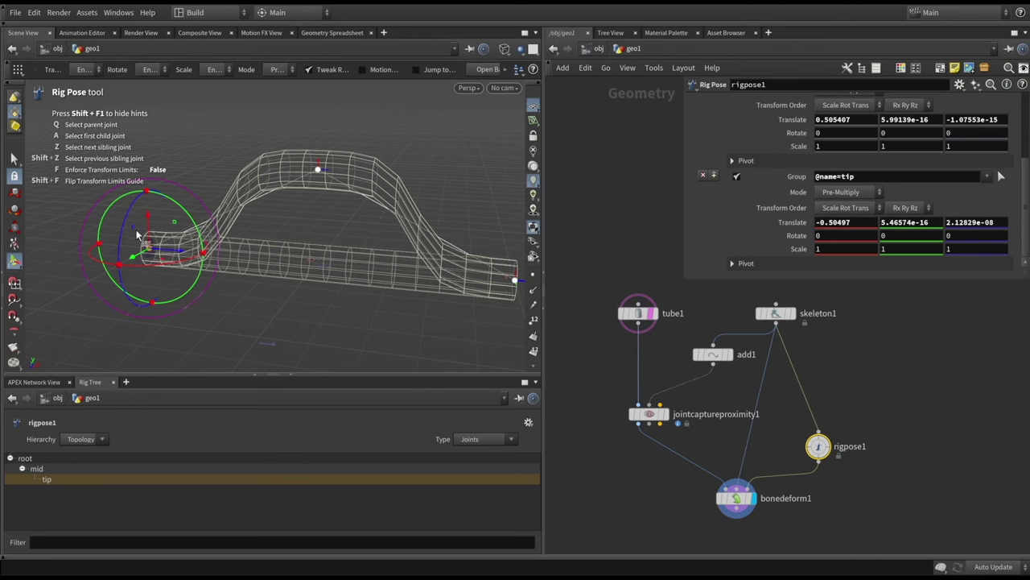
# Step: Toggle add1's bypass flag on and off to compare the bend
pyautogui.moveTo(350, 237); pyautogui.dragTo(139, 268)
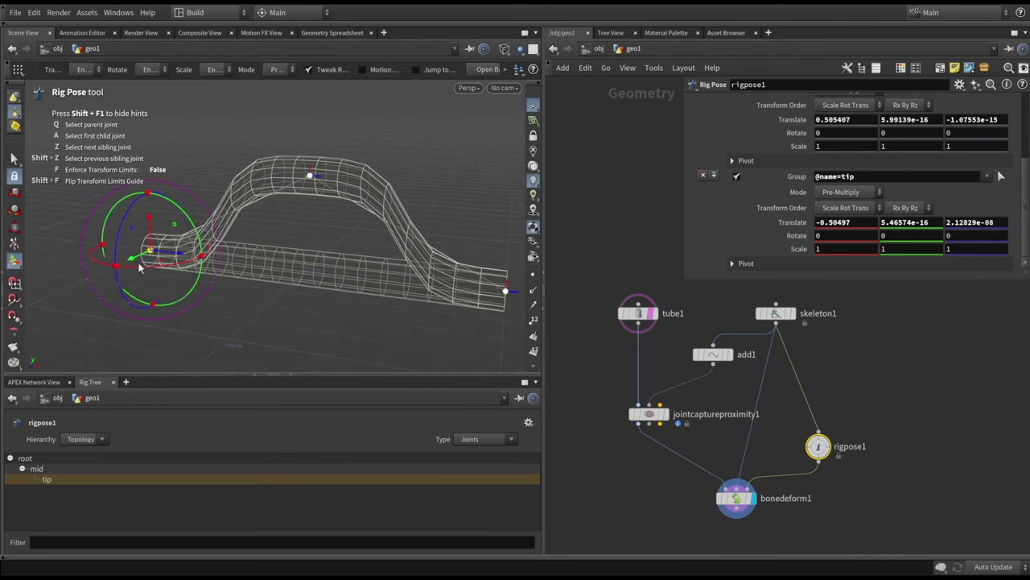
pyautogui.click(696, 358)
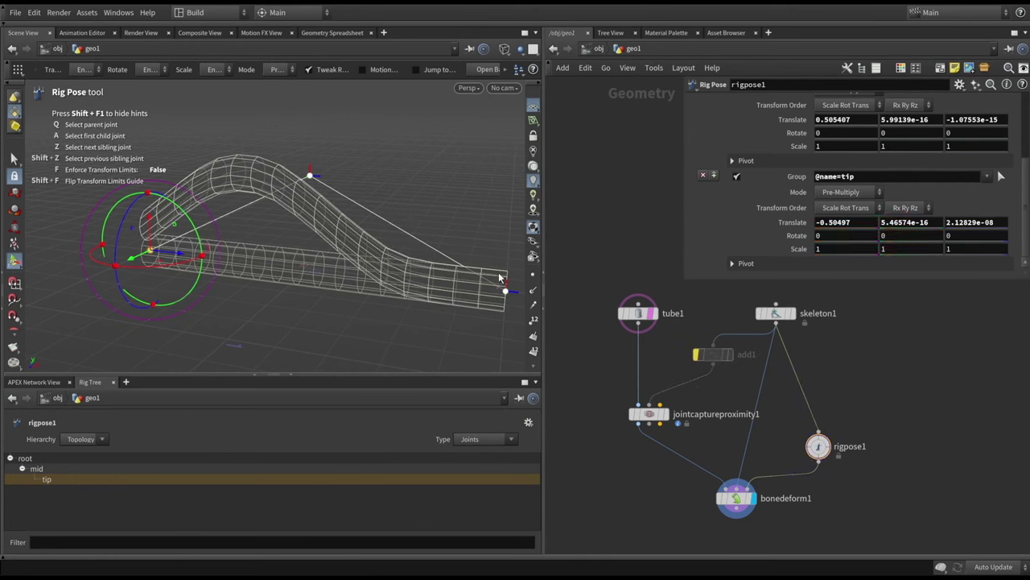
pyautogui.click(314, 191)
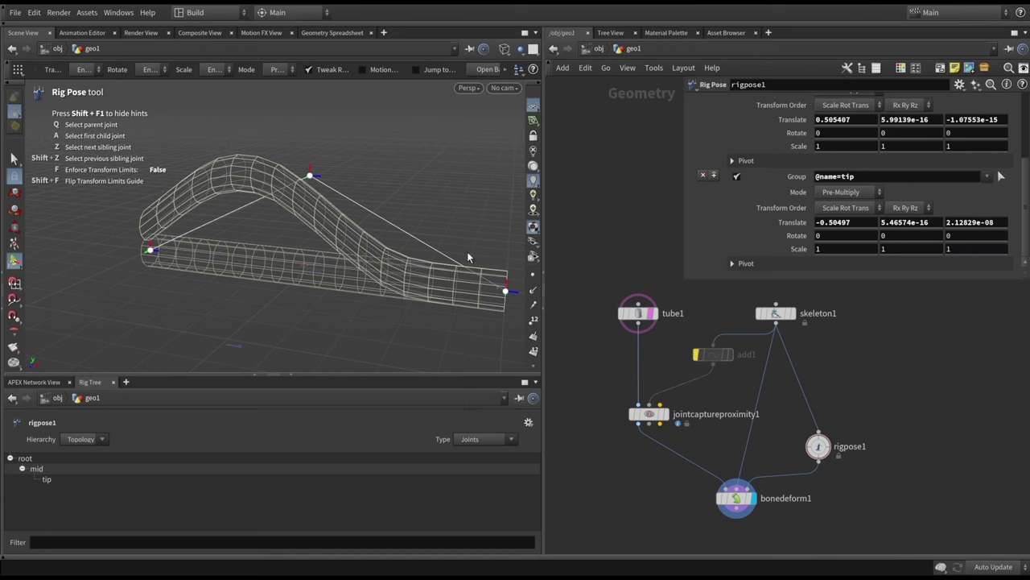
pyautogui.click(697, 354)
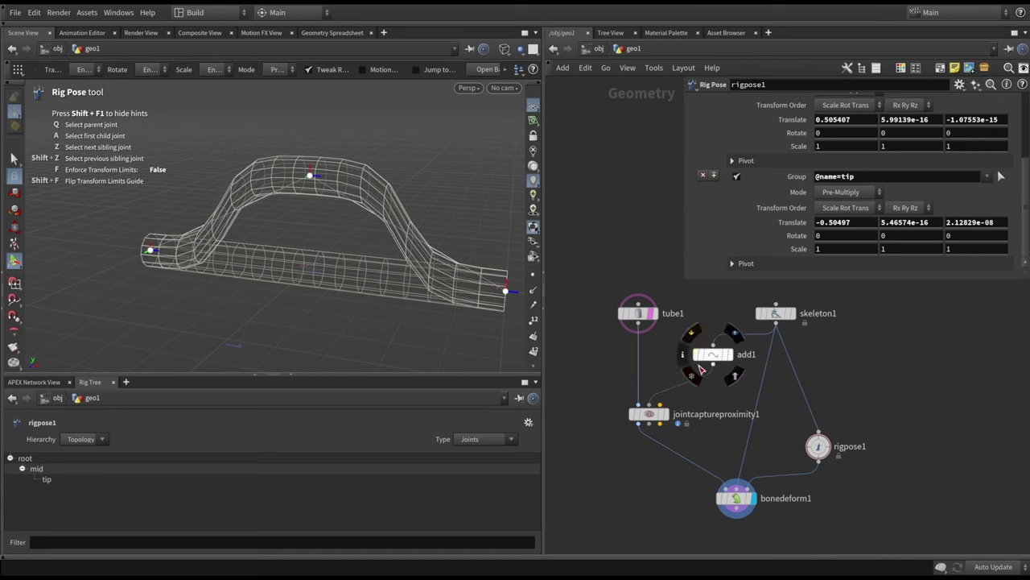
pyautogui.click(680, 417)
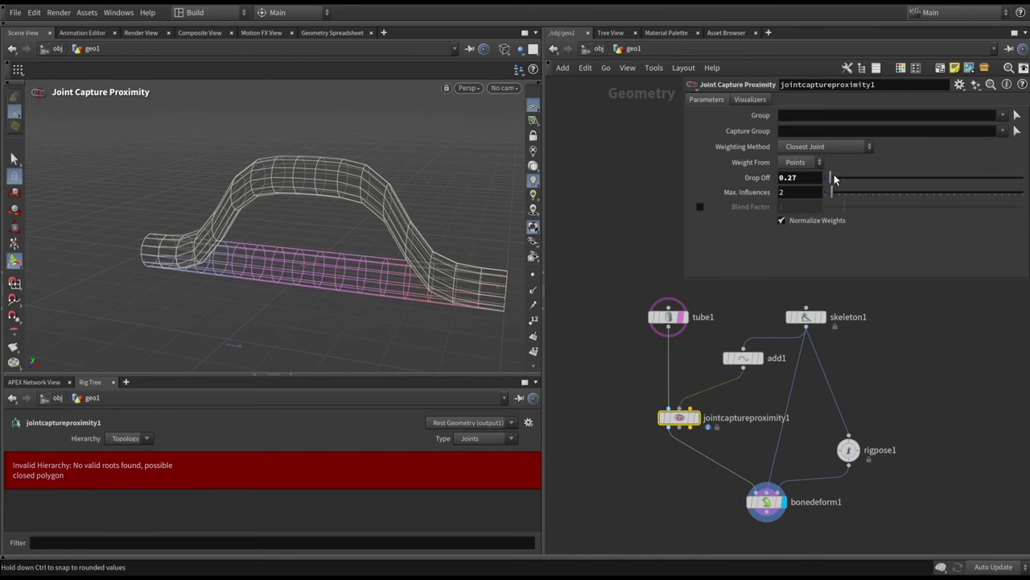
# Step: Nudge the capture drop off to about 0.29 and insert a Smooth node after the capture node
pyautogui.moveTo(833, 184); pyautogui.dragTo(833, 185)
pyautogui.press('Tab')
pyautogui.write('smooth')
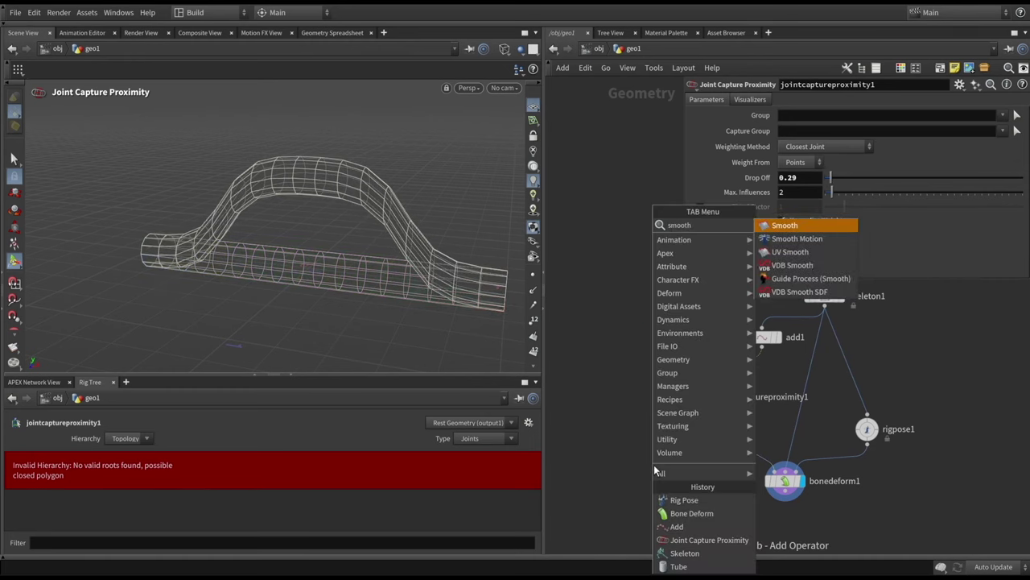
pyautogui.click(804, 227)
pyautogui.click(716, 437)
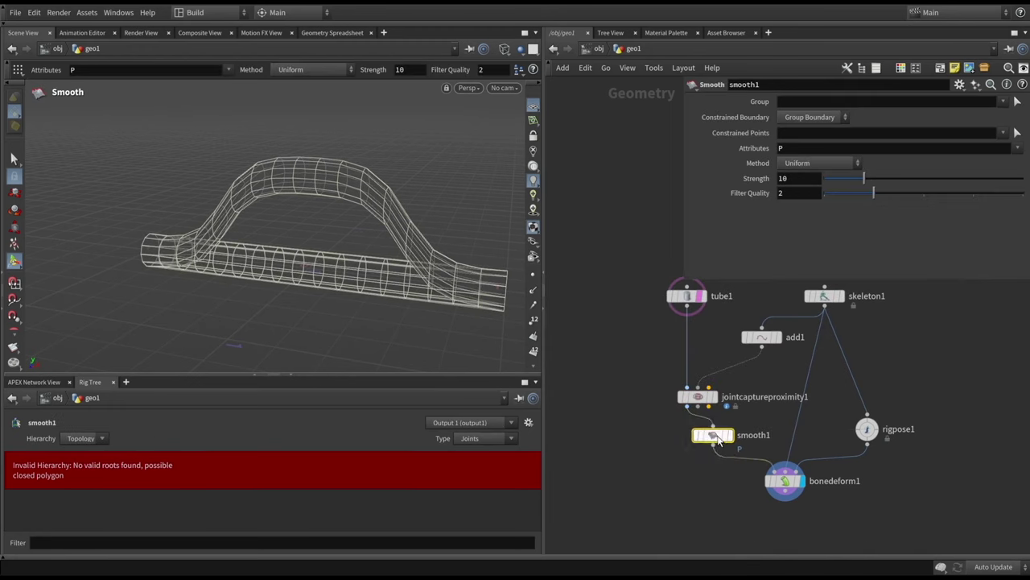
pyautogui.moveTo(718, 439); pyautogui.dragTo(711, 432)
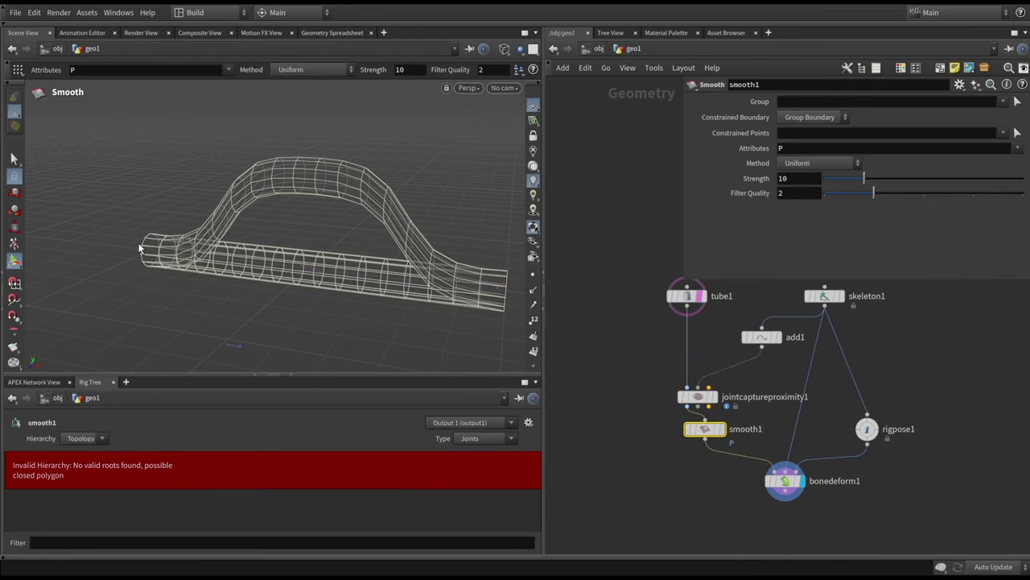
pyautogui.click(722, 429)
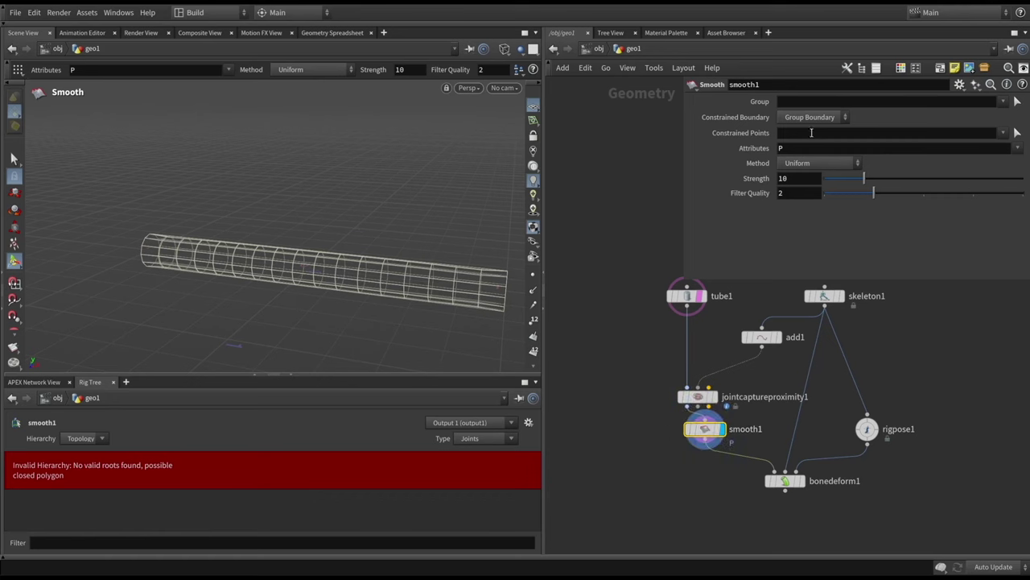
# Step: Smooth only boneCapture at strength about 30, then select rigpose1 and bonedeform1
pyautogui.click(1018, 152)
pyautogui.click(1000, 172)
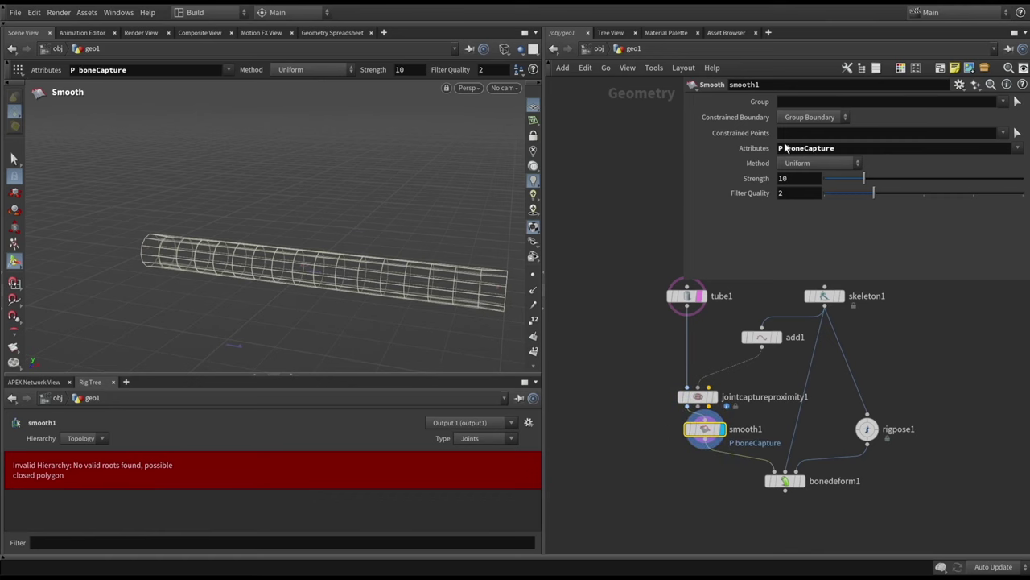
pyautogui.press('Home')
pyautogui.press('Delete')
pyautogui.press('Delete')
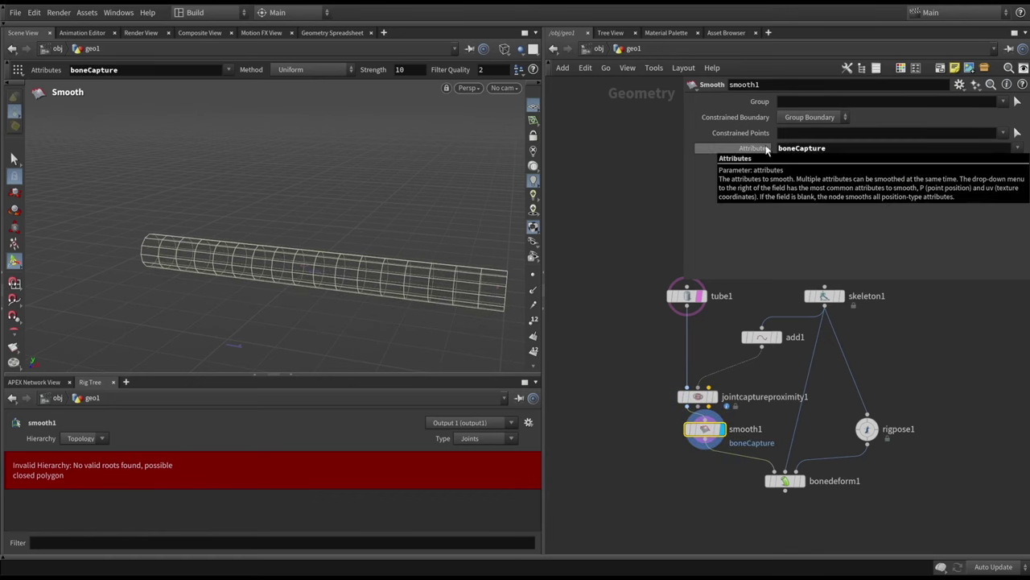
pyautogui.moveTo(864, 178); pyautogui.dragTo(945, 179)
pyautogui.click(799, 481)
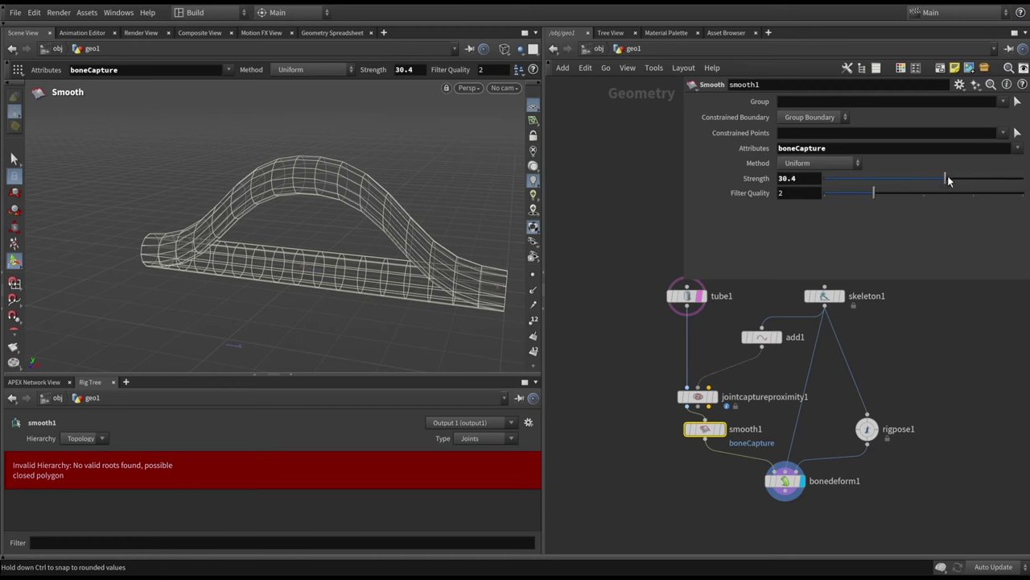
pyautogui.moveTo(947, 176)
pyautogui.mouseDown()
pyautogui.moveTo(903, 175)
pyautogui.moveTo(943, 174)
pyautogui.mouseUp()
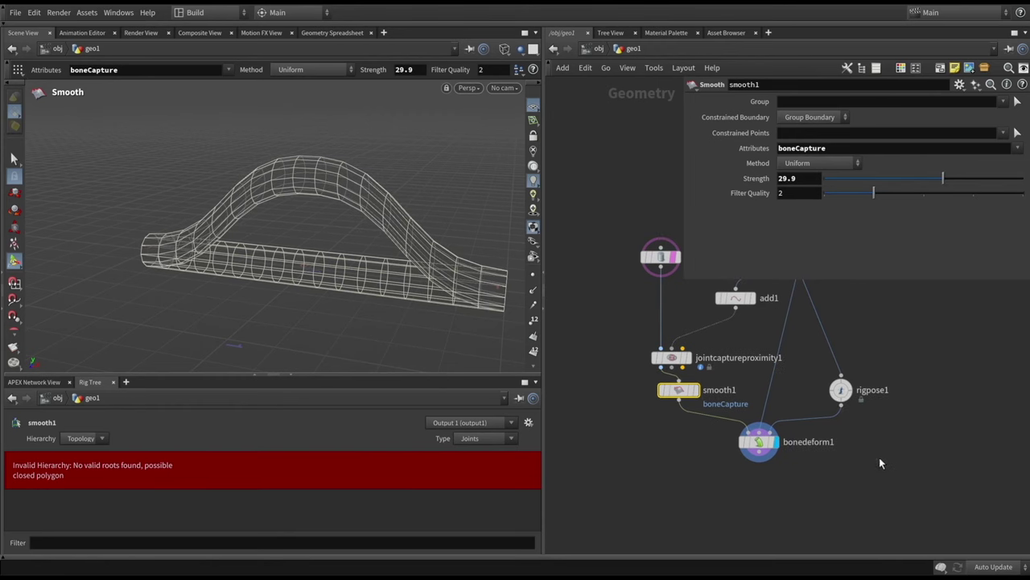
pyautogui.moveTo(898, 397); pyautogui.dragTo(811, 487)
# Step: Delete the Rig Pose and Bone Deform nodes and tidy the capture, smooth and skeleton node layout
pyautogui.press('Delete')
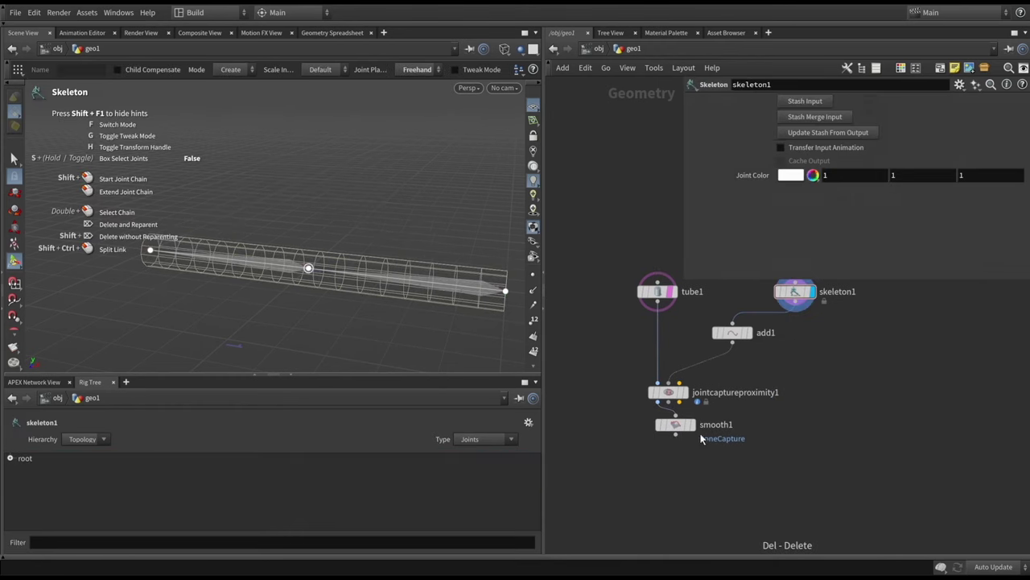
pyautogui.moveTo(686, 502); pyautogui.dragTo(601, 386)
pyautogui.click(778, 315)
pyautogui.press('l')
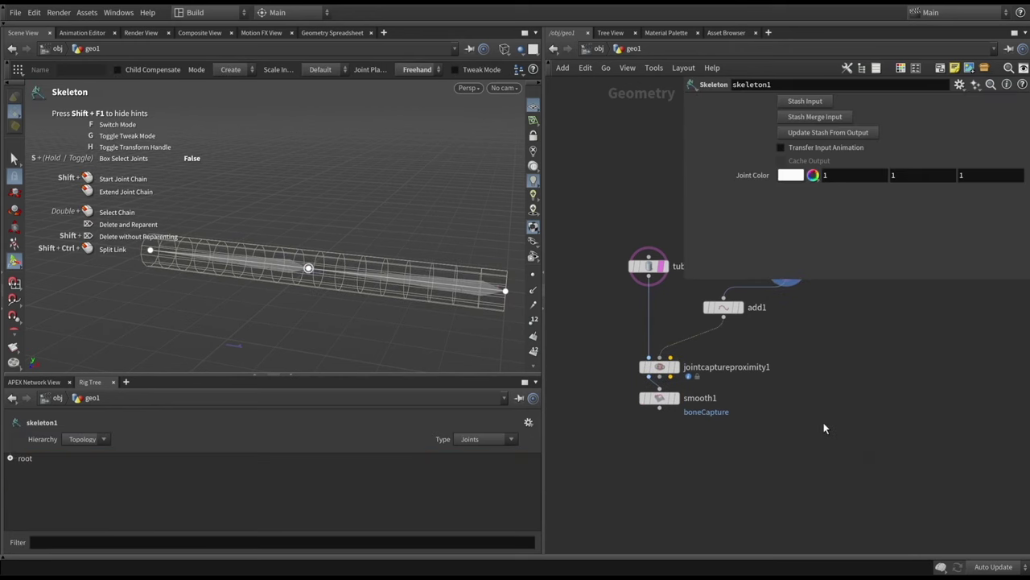
# Step: Add a Pack Folder node and wire smooth1 and skeleton1 into it
pyautogui.press('Tab')
pyautogui.write('pack')
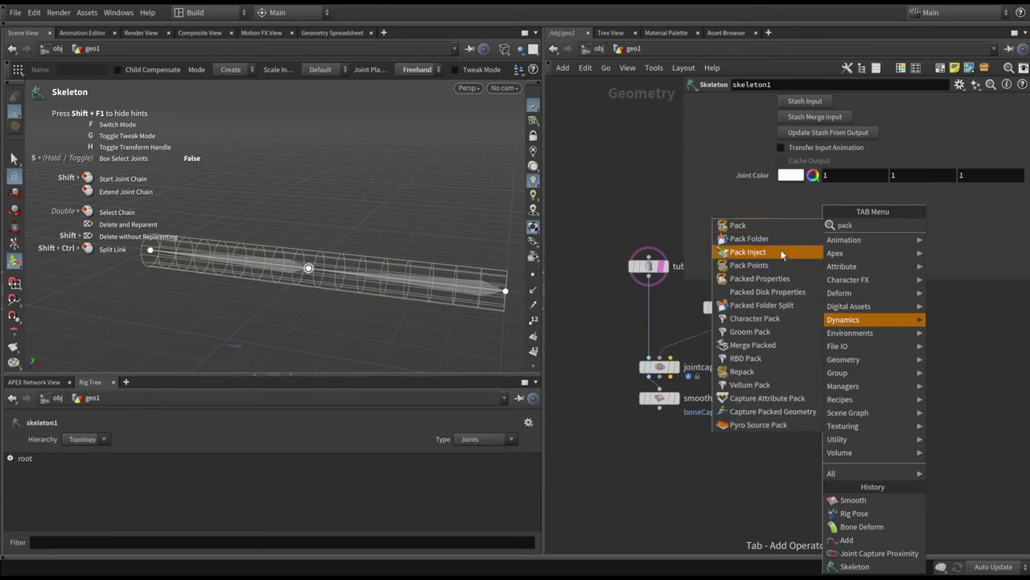
pyautogui.click(751, 237)
pyautogui.click(795, 481)
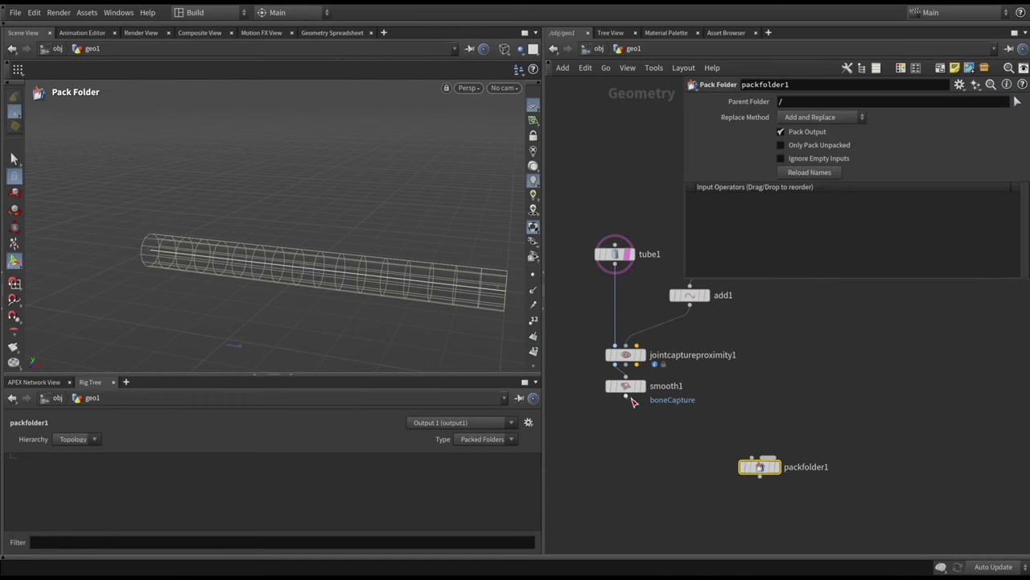
pyautogui.click(632, 396)
pyautogui.click(760, 458)
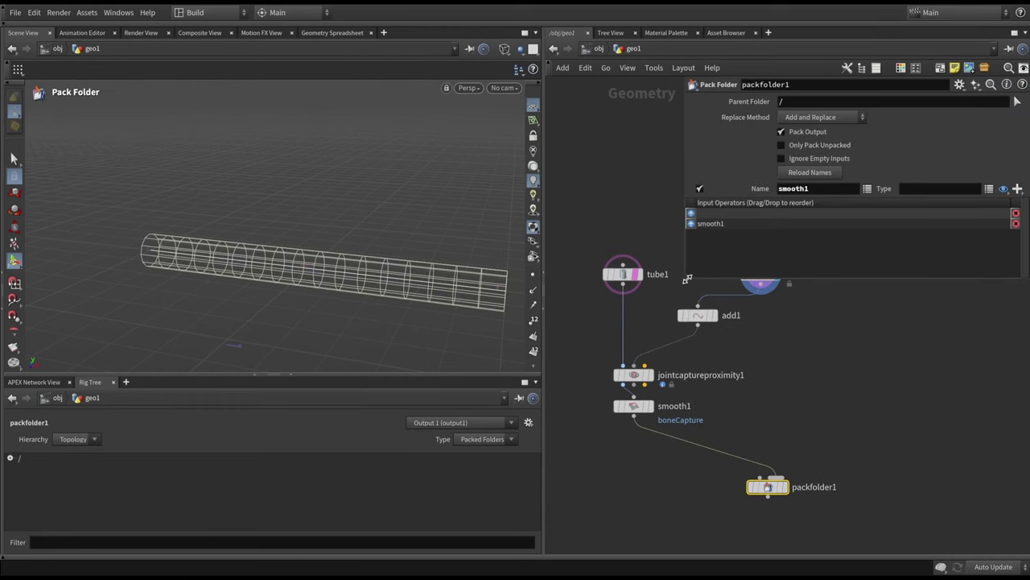
pyautogui.moveTo(688, 278); pyautogui.dragTo(805, 279)
pyautogui.click(768, 280)
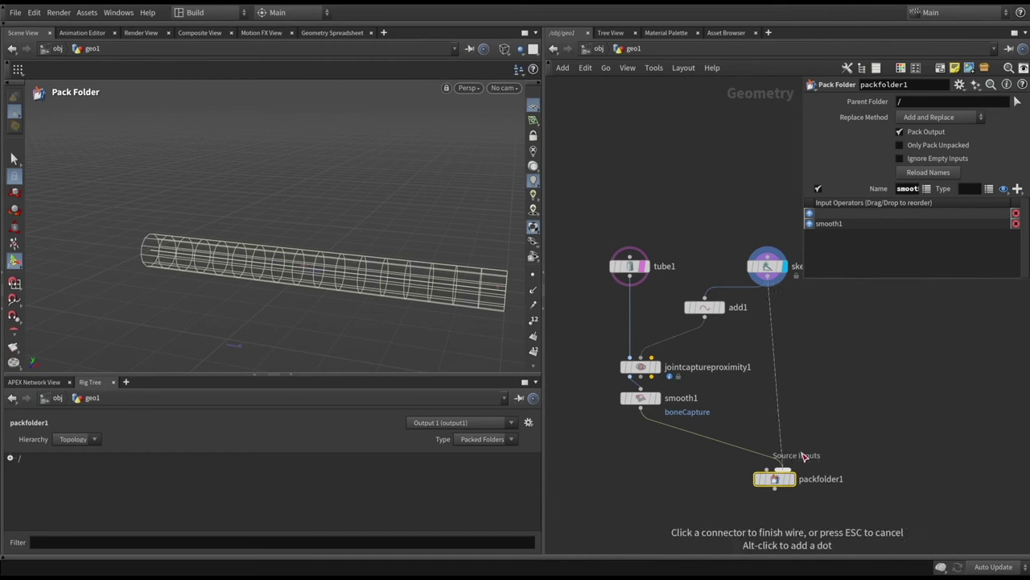
pyautogui.click(775, 470)
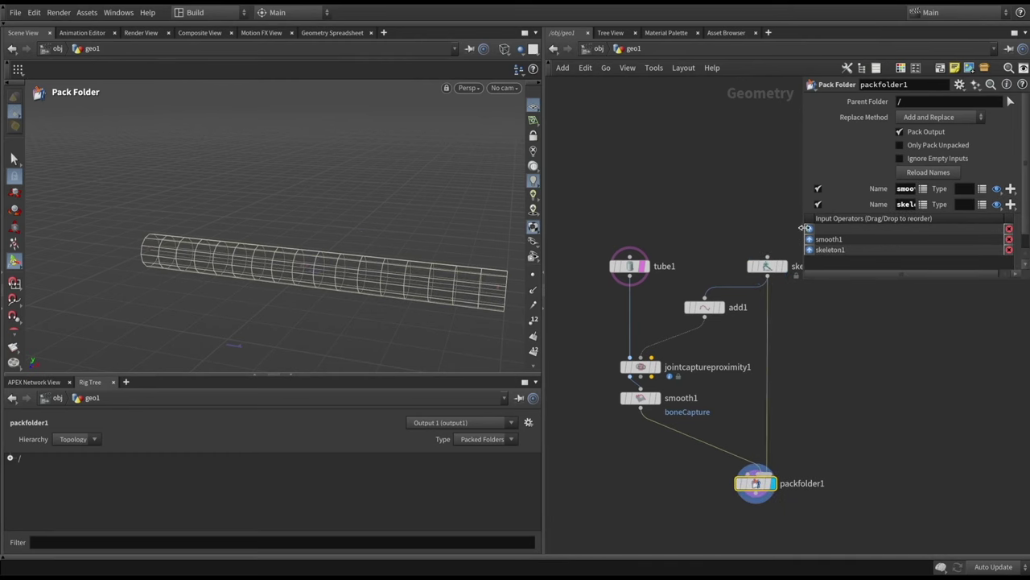
# Step: Rename the first pack entry to Base with type shp
pyautogui.moveTo(804, 228); pyautogui.dragTo(669, 228)
pyautogui.click(728, 188)
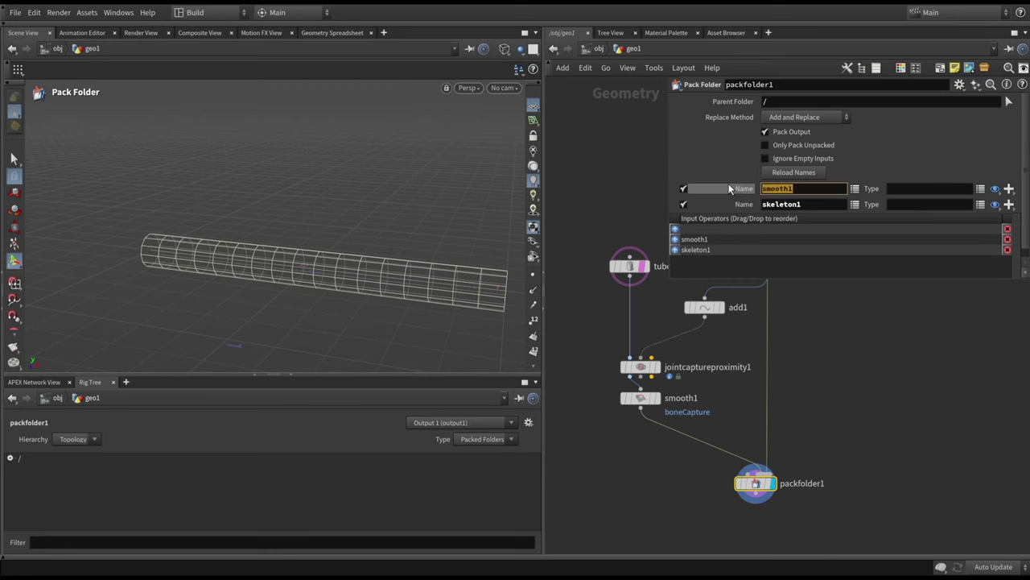
pyautogui.write('Base')
pyautogui.press('Tab')
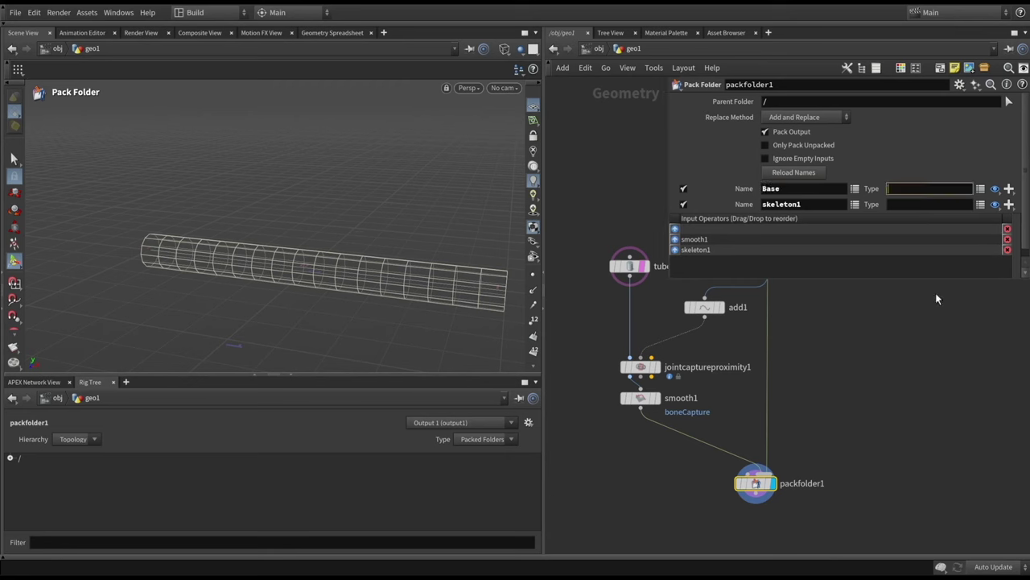
pyautogui.write('shp')
pyautogui.press('Return')
# Step: Rename the second pack entry to Base with type skel, then nudge packfolder1 into place
pyautogui.doubleClick(781, 203)
pyautogui.write('Base')
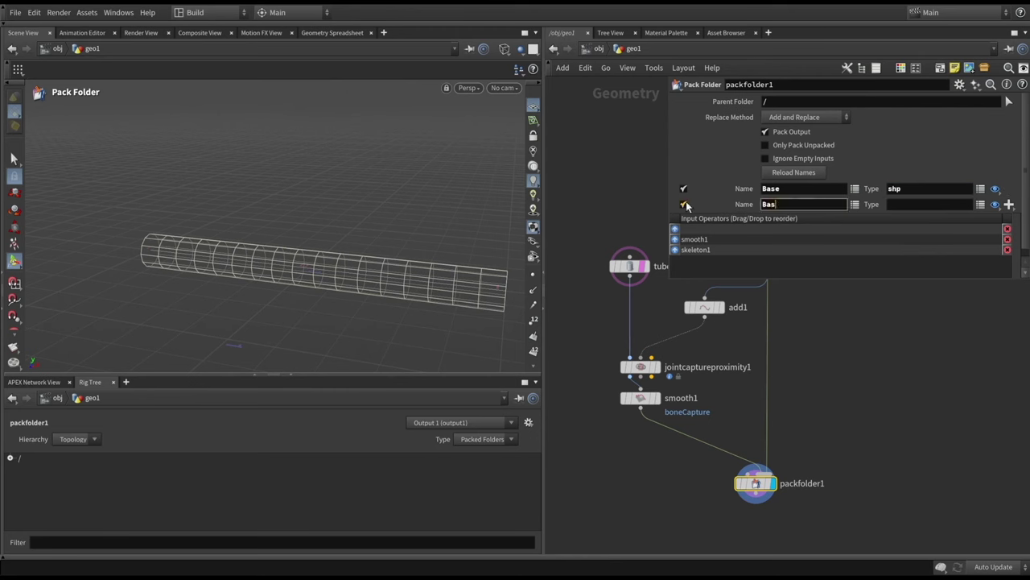
pyautogui.press('Tab')
pyautogui.write('skel')
pyautogui.press('Return')
pyautogui.moveTo(834, 512); pyautogui.dragTo(827, 430, button='middle')
pyautogui.moveTo(748, 402); pyautogui.dragTo(742, 385)
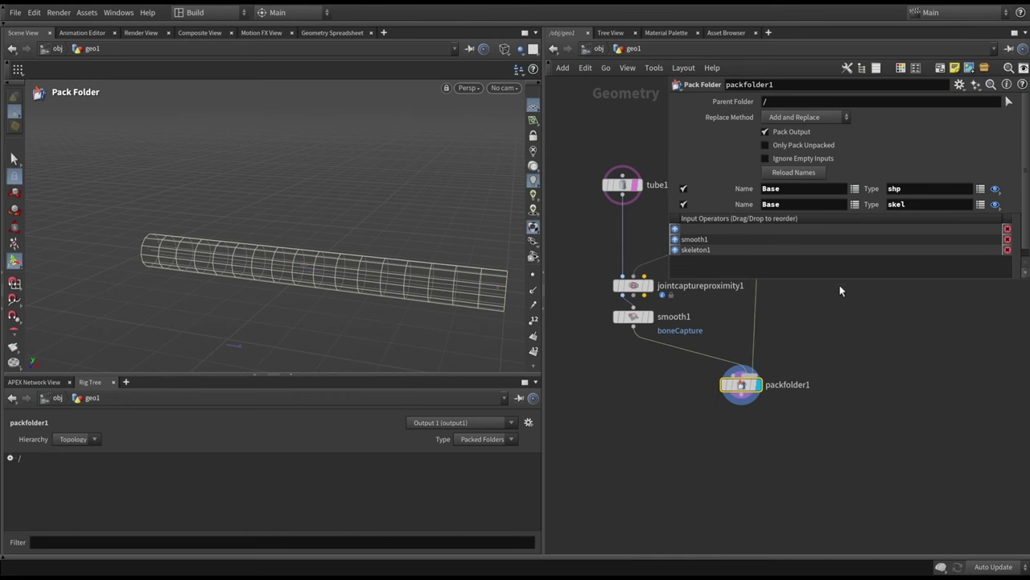
pyautogui.moveTo(841, 282); pyautogui.dragTo(835, 226)
pyautogui.moveTo(864, 412); pyautogui.dragTo(874, 361, button='middle')
# Step: Add an APEX Autorig Component below packfolder1, wire it in, and set its display flag
pyautogui.press('Tab')
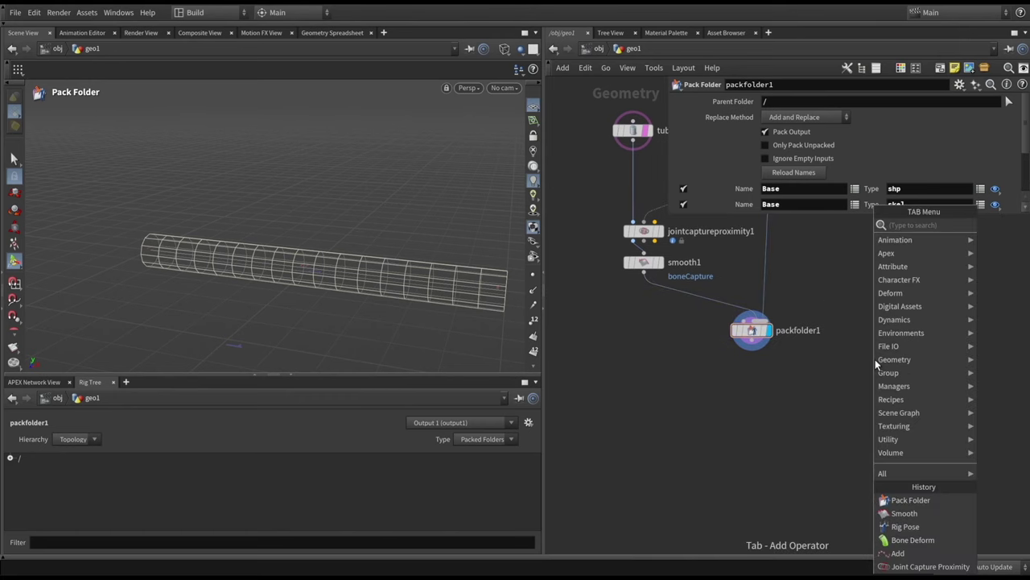
pyautogui.write('auto')
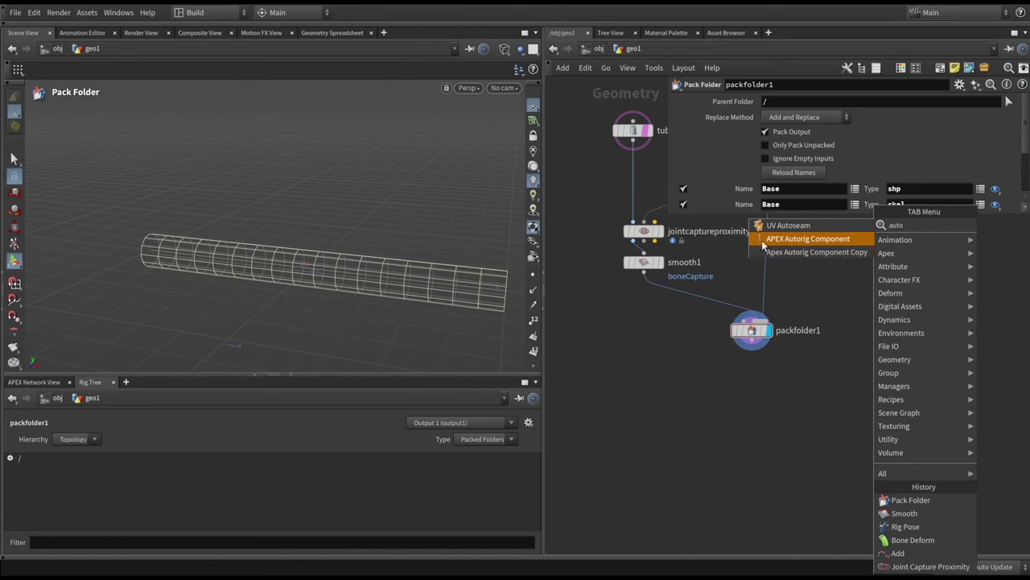
pyautogui.click(823, 239)
pyautogui.click(748, 389)
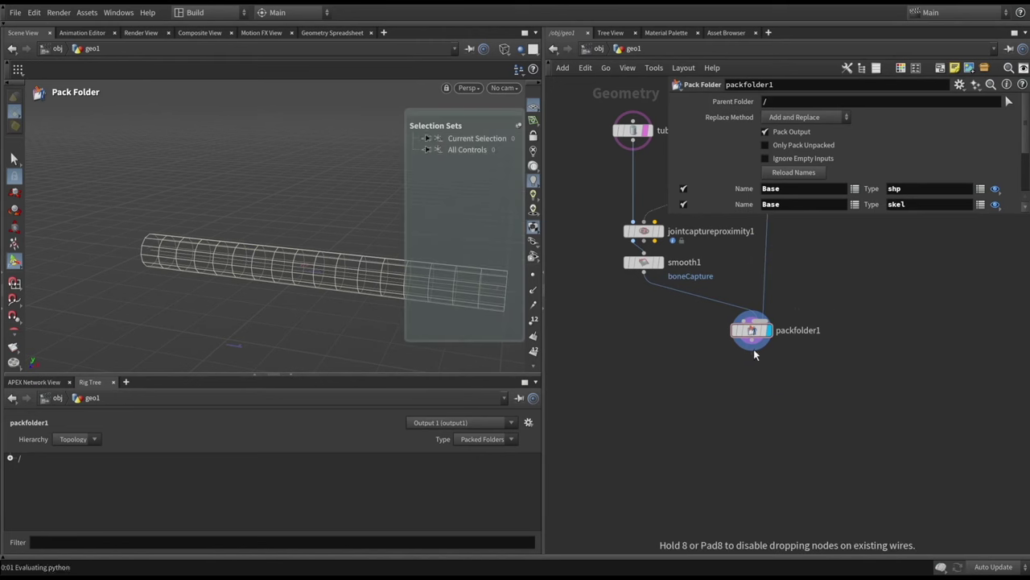
pyautogui.click(753, 348)
pyautogui.click(749, 379)
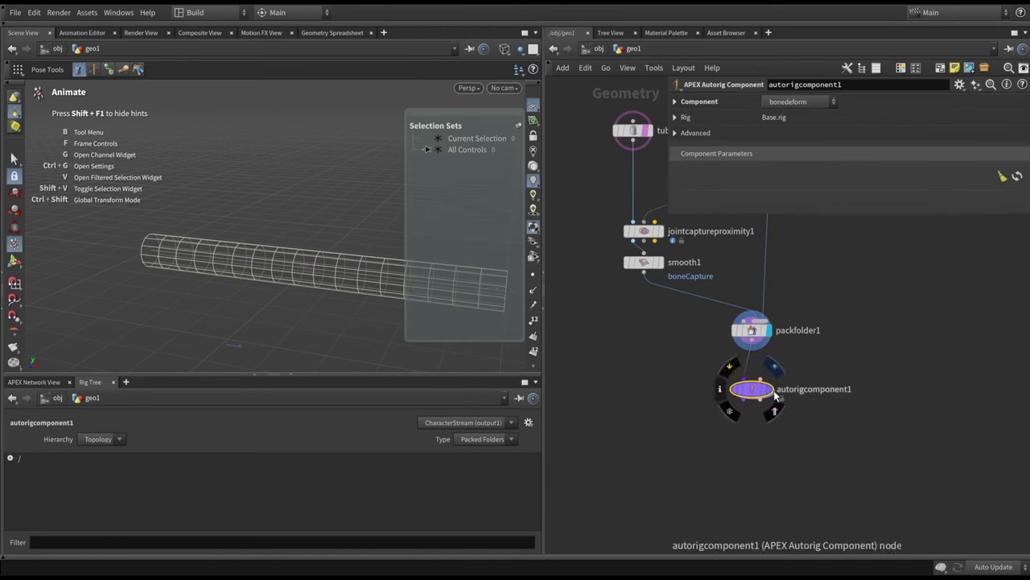
pyautogui.click(771, 389)
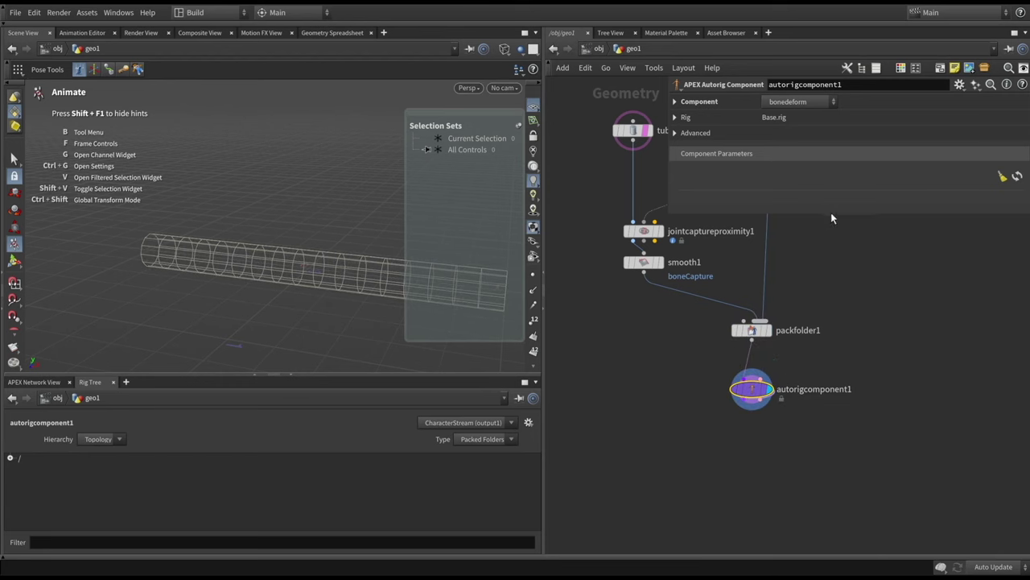
# Step: Choose fktransform as the autorig component type
pyautogui.moveTo(833, 213); pyautogui.dragTo(831, 289)
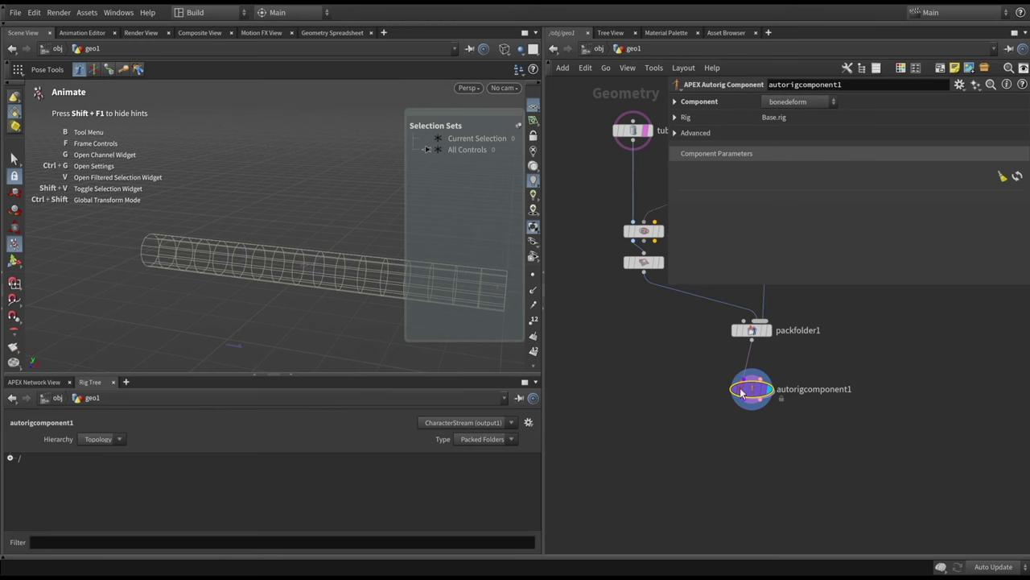
pyautogui.moveTo(758, 394)
pyautogui.scroll(3, 824, 382)
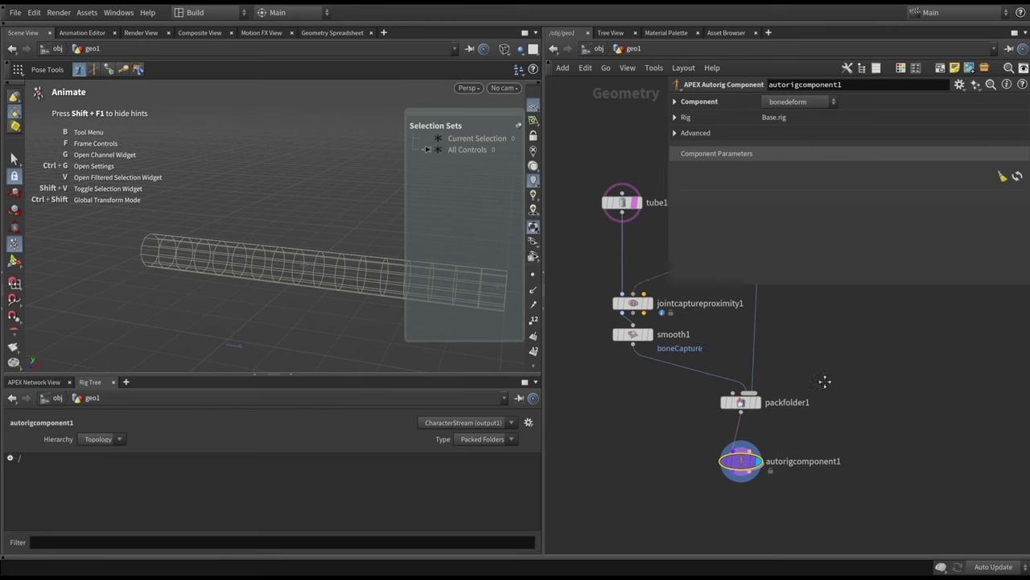
pyautogui.scroll(2, 778, 405)
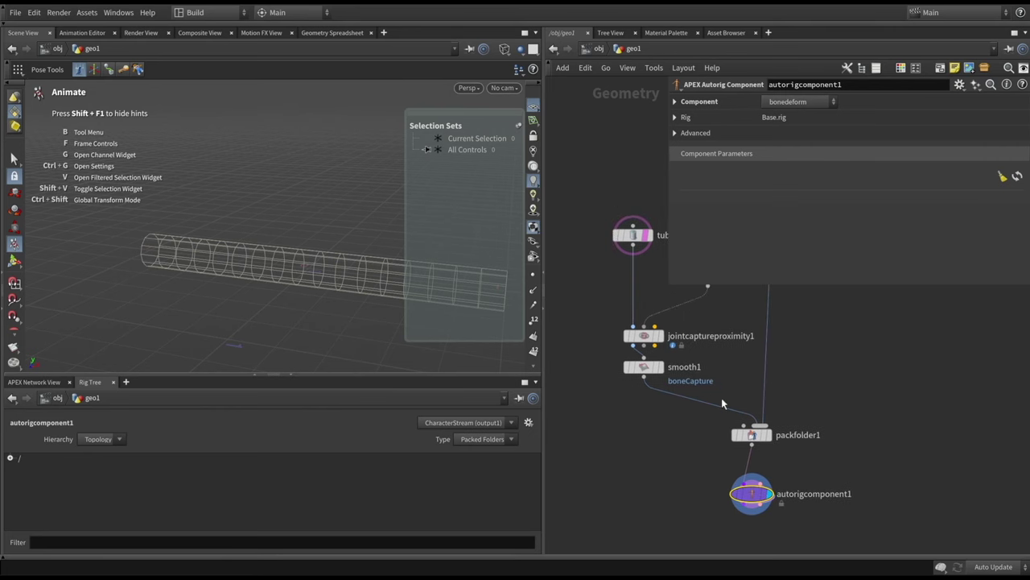
pyautogui.scroll(-3, 756, 434)
pyautogui.moveTo(731, 432)
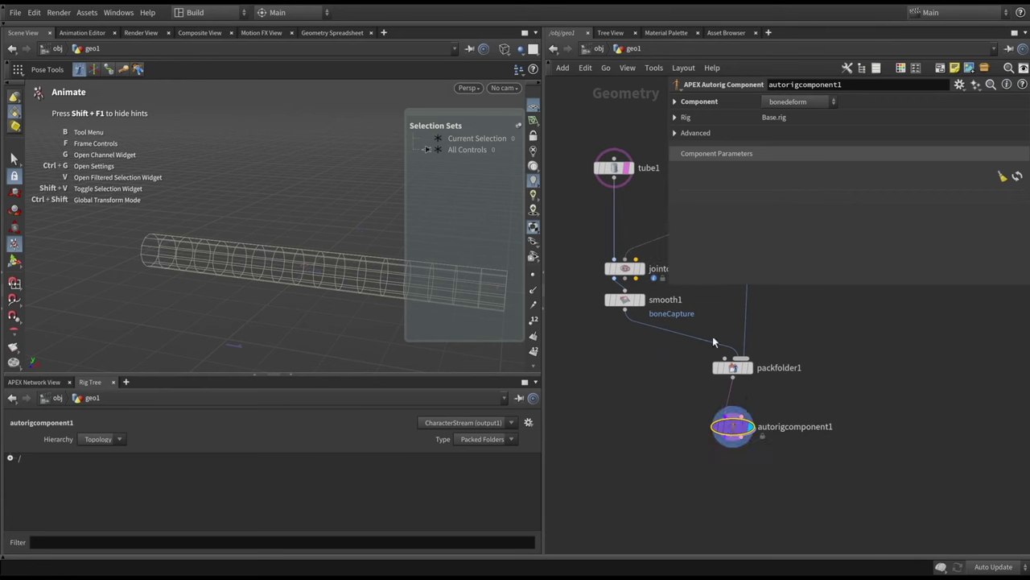
pyautogui.click(792, 101)
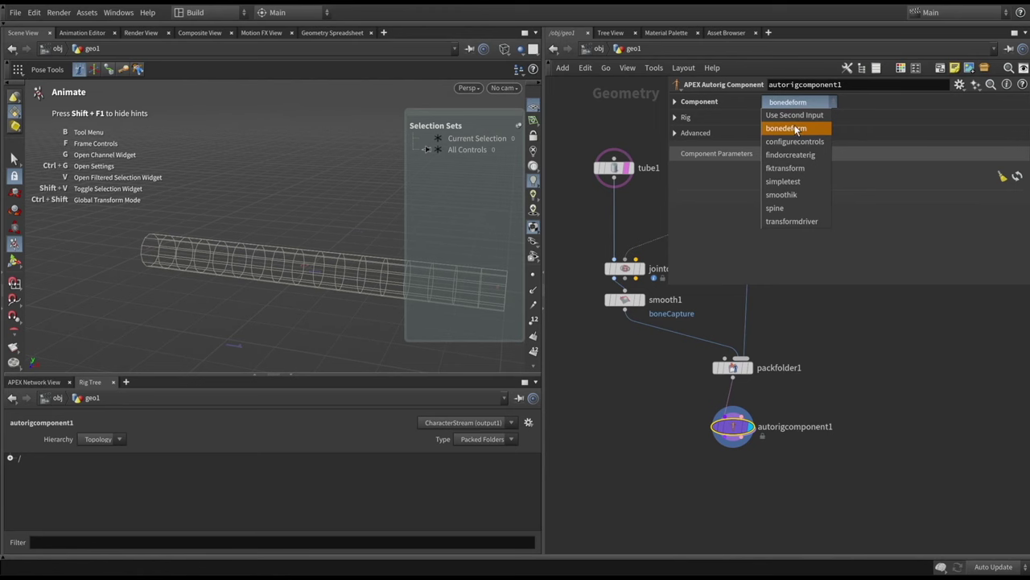
pyautogui.click(788, 169)
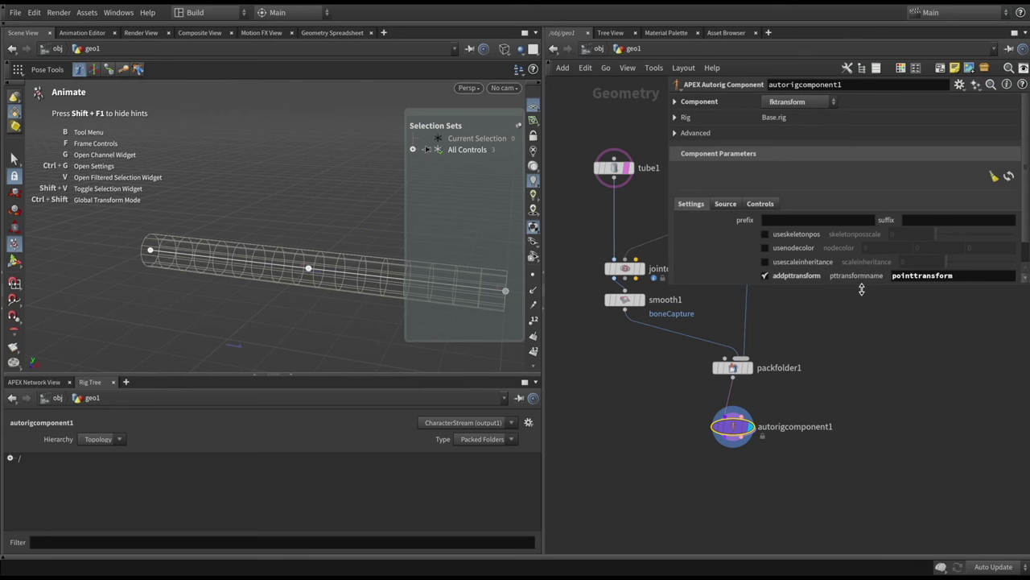
# Step: Turn off tube1's template flag so the tube guide is hidden
pyautogui.moveTo(861, 289); pyautogui.dragTo(864, 324)
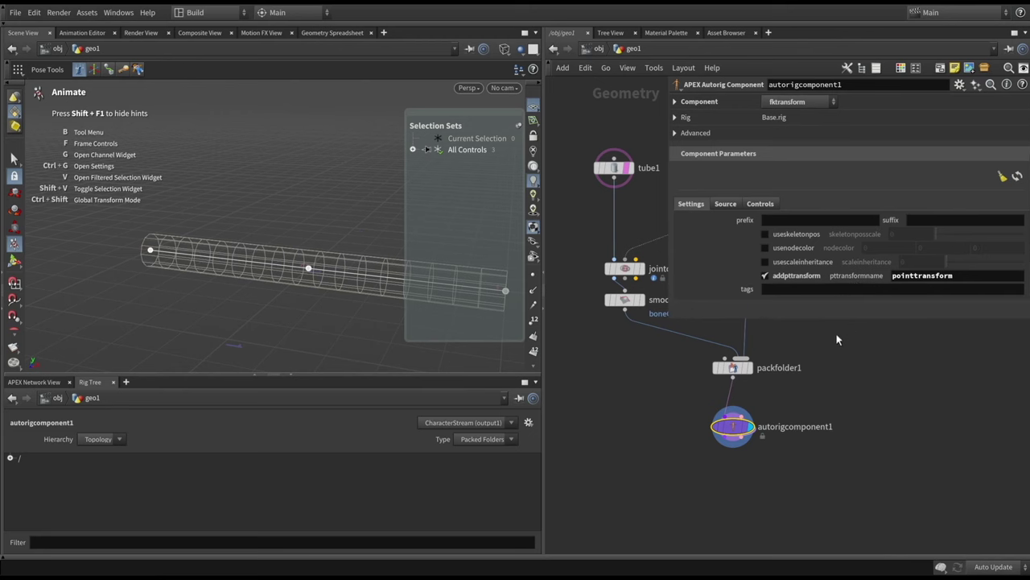
pyautogui.press('Escape')
pyautogui.moveTo(340, 218); pyautogui.dragTo(288, 167)
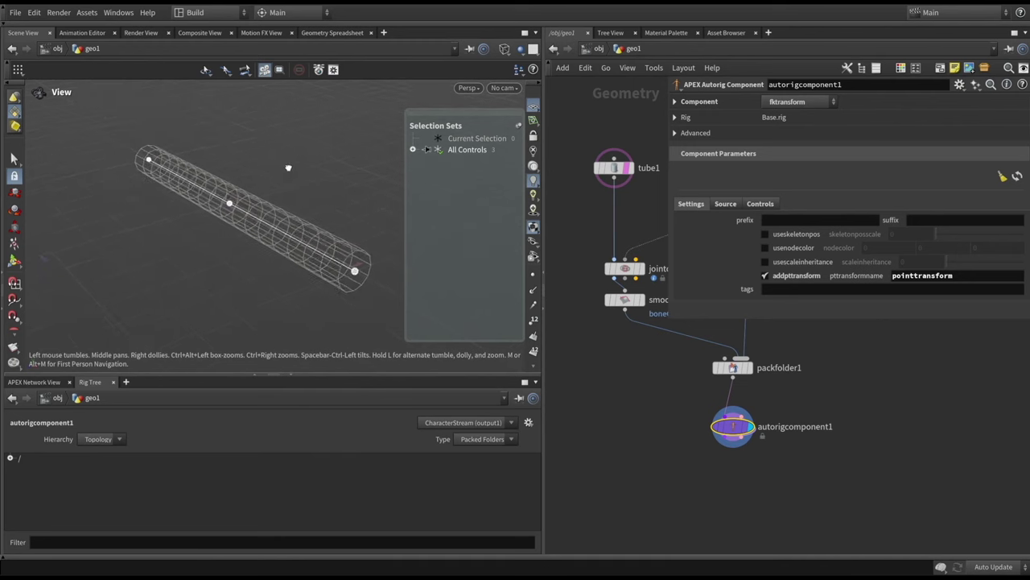
pyautogui.press('Return')
pyautogui.click(355, 271)
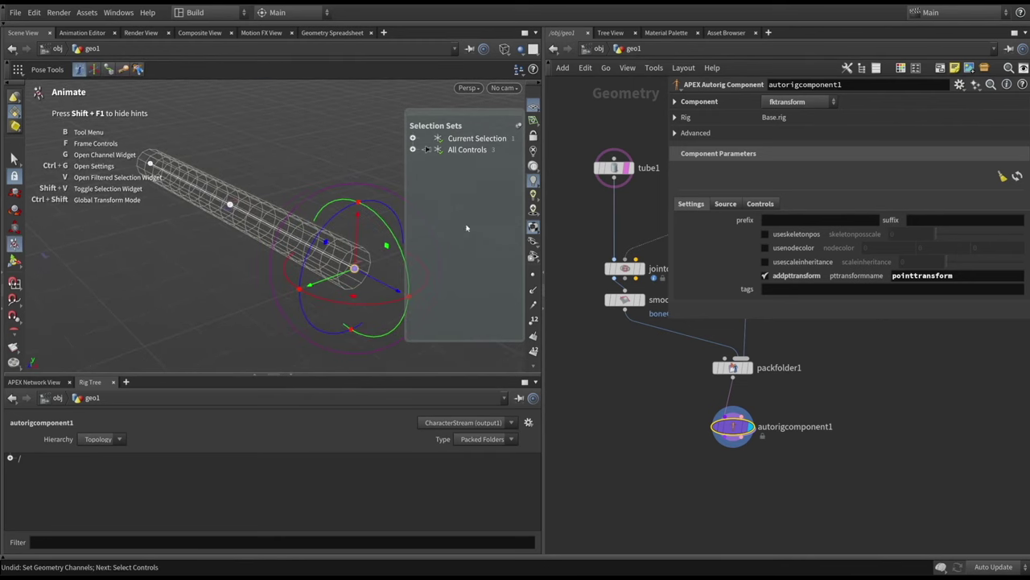
pyautogui.click(629, 171)
# Step: Select the end FK control and rotate it to test the chain
pyautogui.press('Escape')
pyautogui.moveTo(347, 217); pyautogui.dragTo(370, 211)
pyautogui.press('Return')
pyautogui.moveTo(434, 114); pyautogui.dragTo(434, 233)
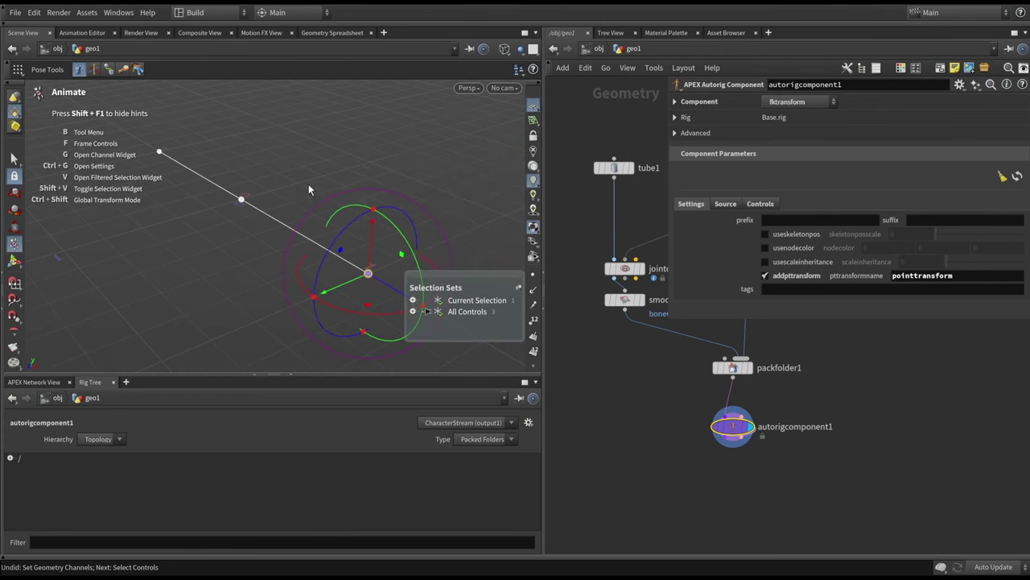
pyautogui.click(322, 137)
pyautogui.click(393, 254)
pyautogui.keyDown('alt'); pyautogui.moveTo(407, 164); pyautogui.dragTo(288, 163); pyautogui.keyUp('alt')
# Step: Swing the chain about another joint control and tumble to inspect the bent pose
pyautogui.press('Escape')
pyautogui.press('Return')
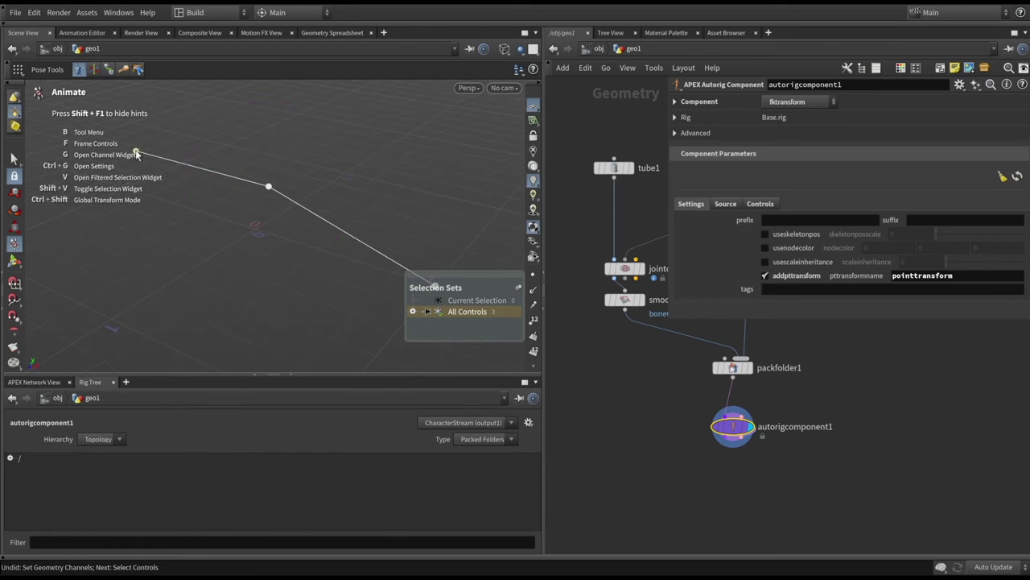
pyautogui.moveTo(137, 153); pyautogui.dragTo(243, 147)
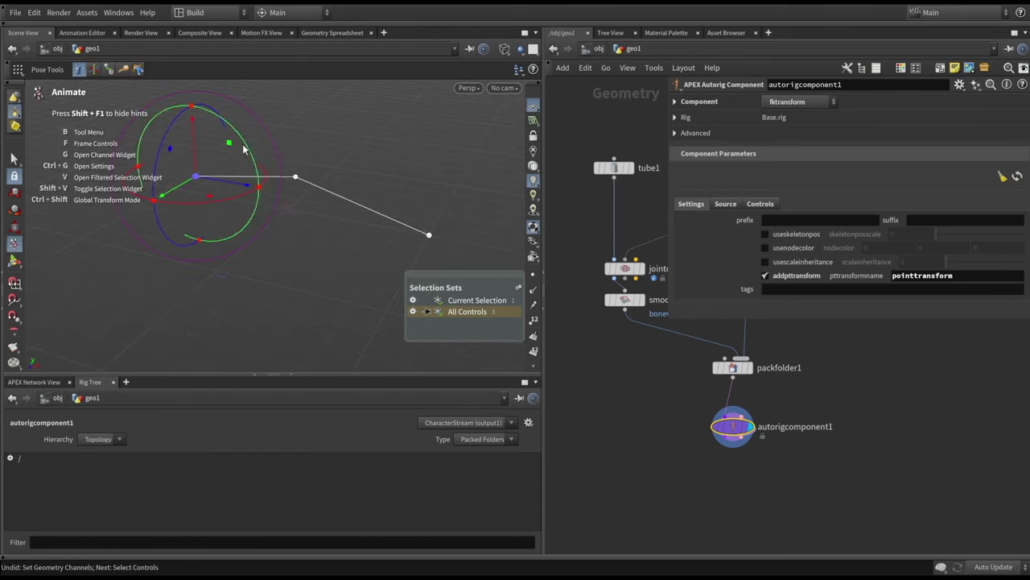
pyautogui.click(416, 200)
pyautogui.moveTo(451, 179); pyautogui.dragTo(420, 189)
pyautogui.moveTo(330, 316); pyautogui.dragTo(322, 217)
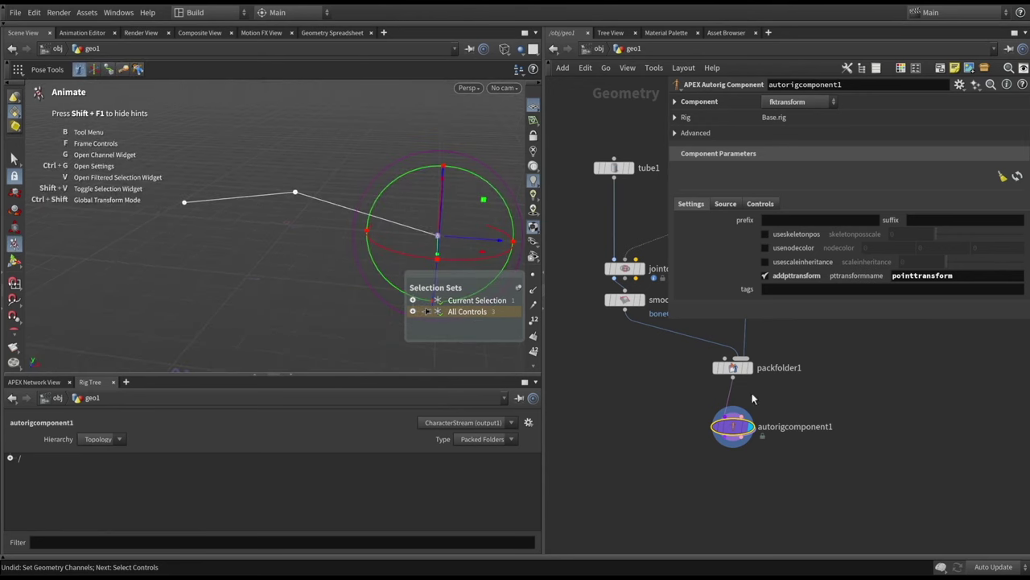
# Step: Add an Unpack Folder node and switch the side pane to the APEX graph editor
pyautogui.press('Tab')
pyautogui.write('un')
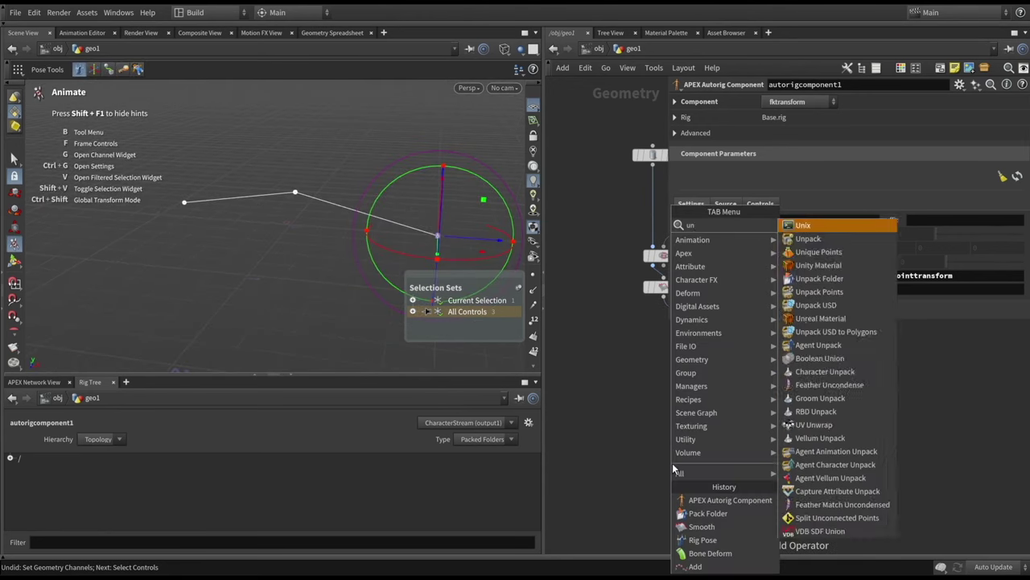
pyautogui.write('pack')
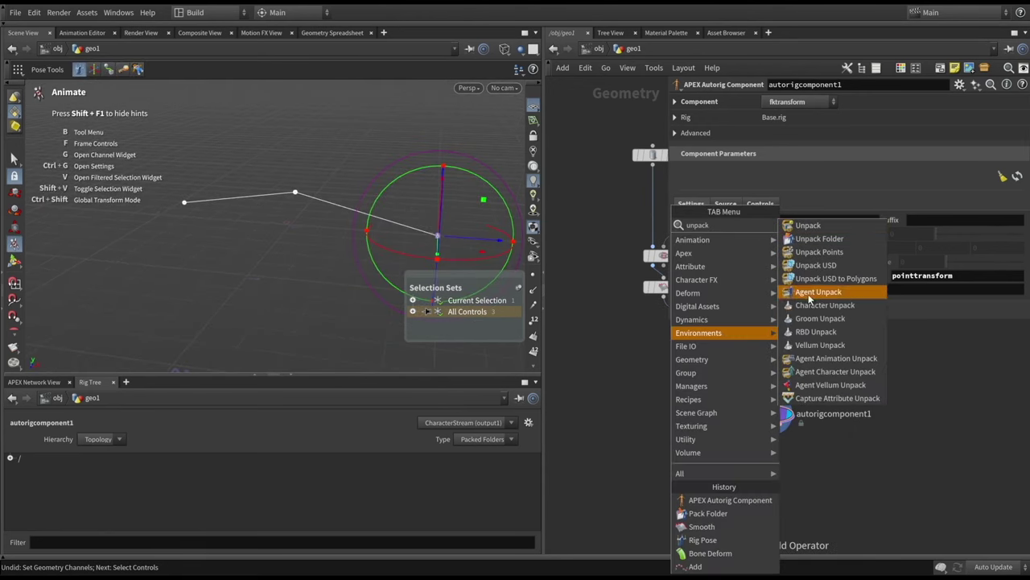
pyautogui.click(819, 238)
pyautogui.click(698, 494)
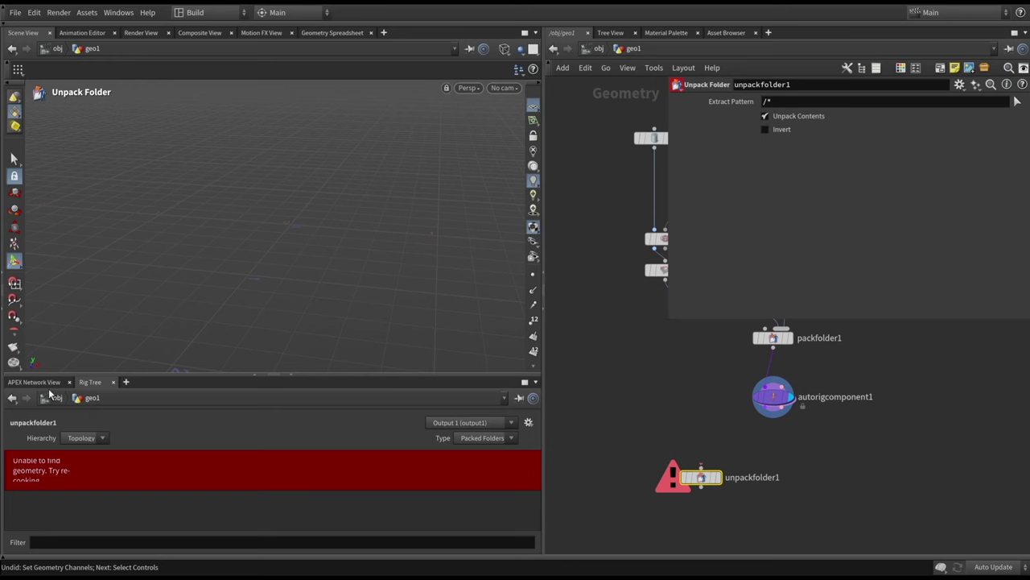
pyautogui.moveTo(707, 393); pyautogui.dragTo(808, 422)
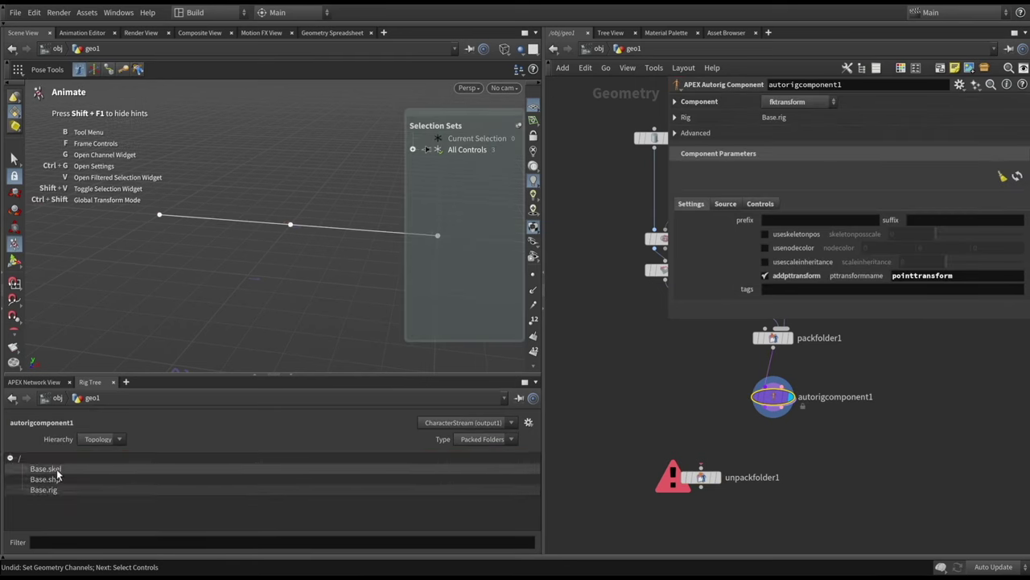
pyautogui.click(34, 382)
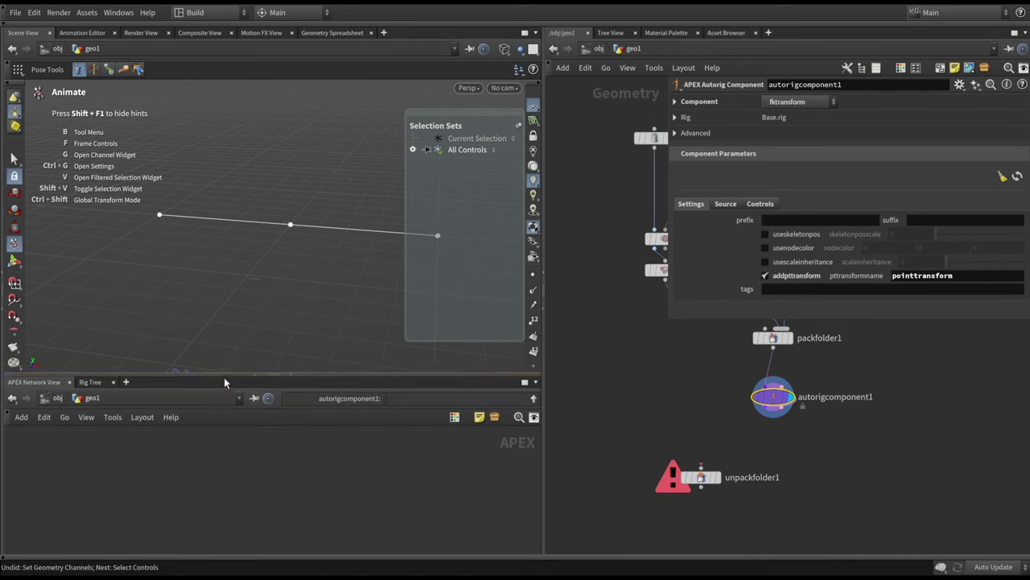
pyautogui.moveTo(205, 374); pyautogui.dragTo(120, 299)
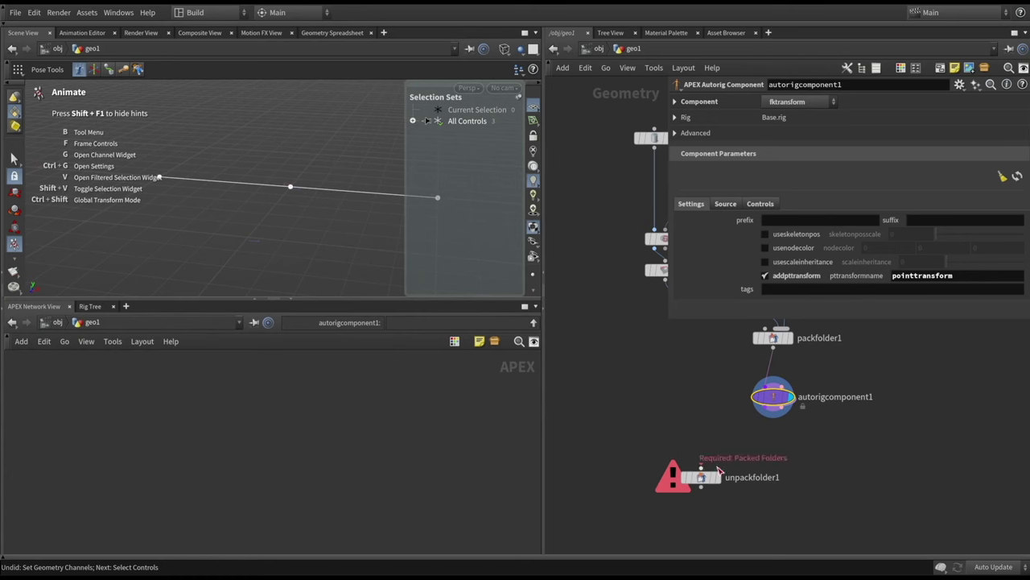
# Step: Wire autorigcomponent1 into unpackfolder1 and set its Extract Pattern to /*.rig
pyautogui.moveTo(719, 471); pyautogui.dragTo(773, 407)
pyautogui.click(722, 456)
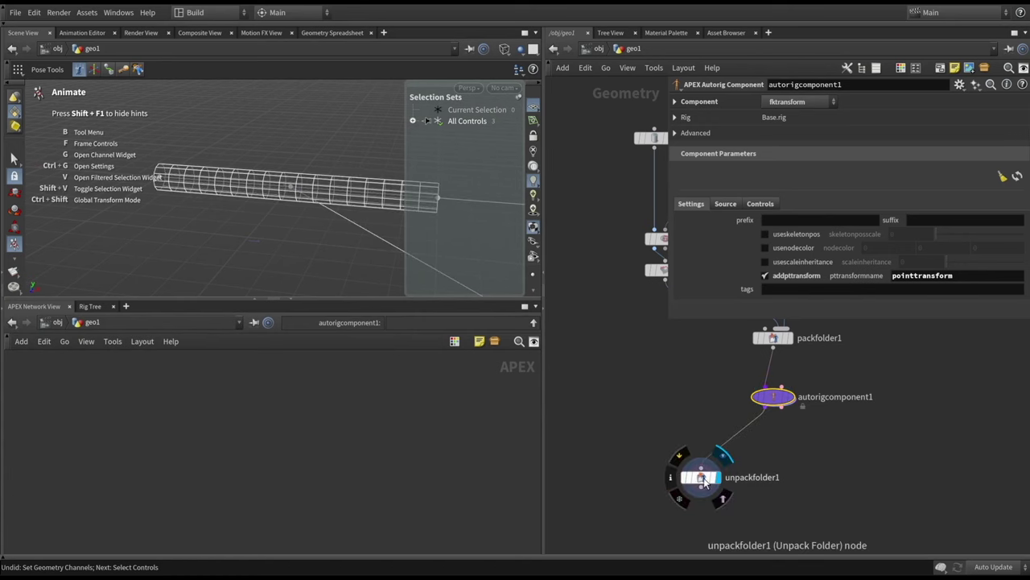
pyautogui.click(702, 479)
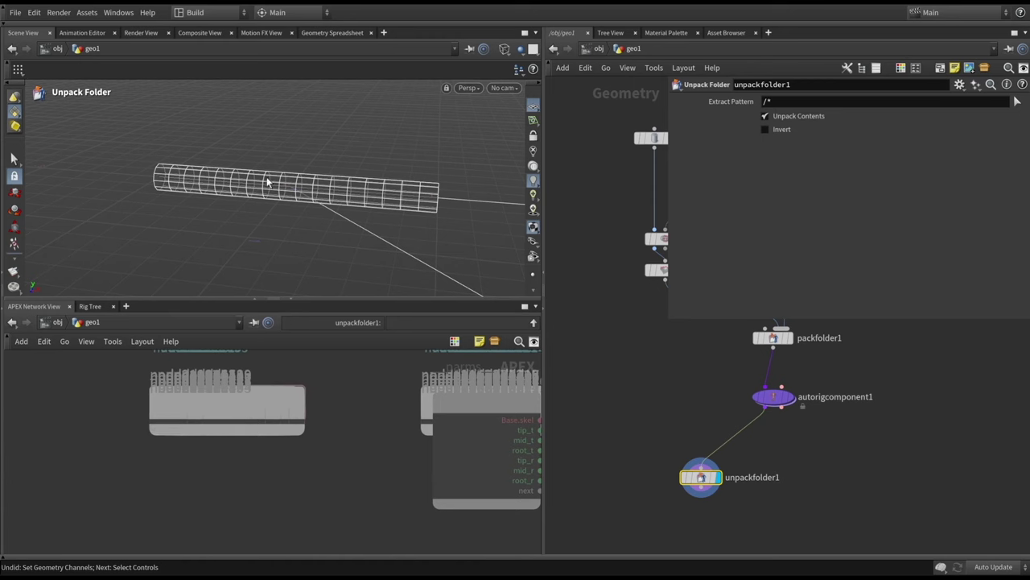
pyautogui.scroll(-1, 776, 444)
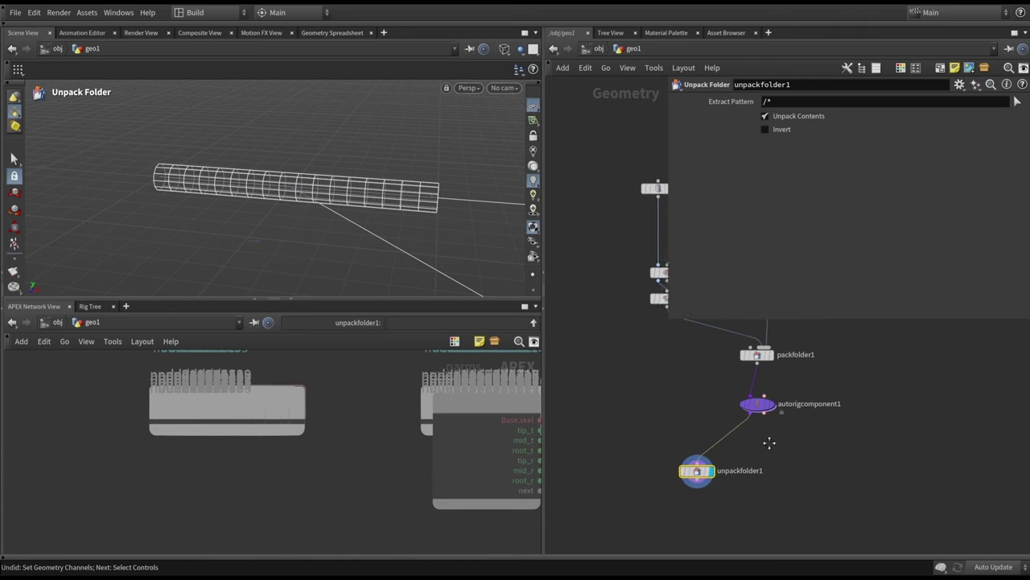
pyautogui.click(796, 102)
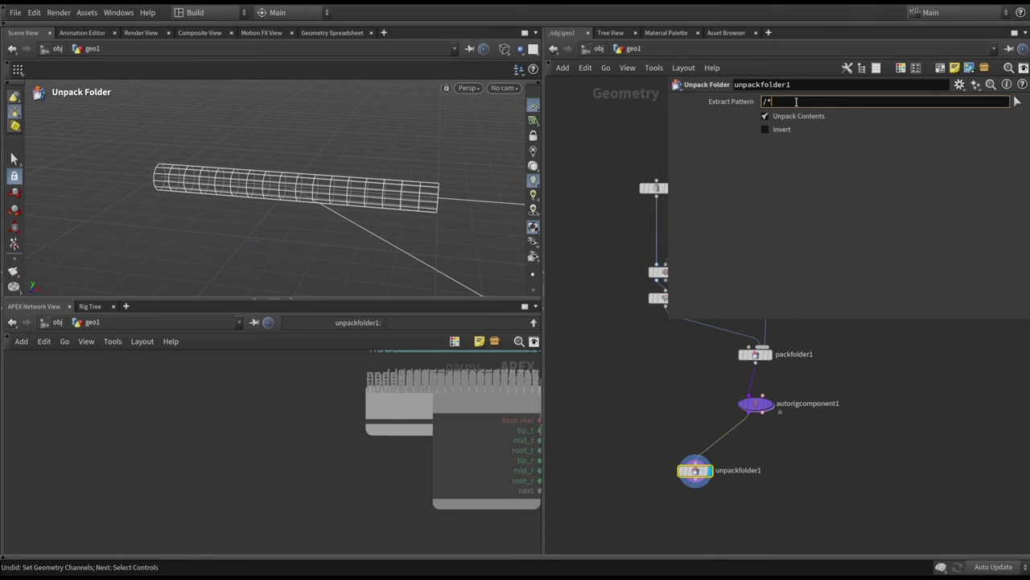
pyautogui.write('.rig')
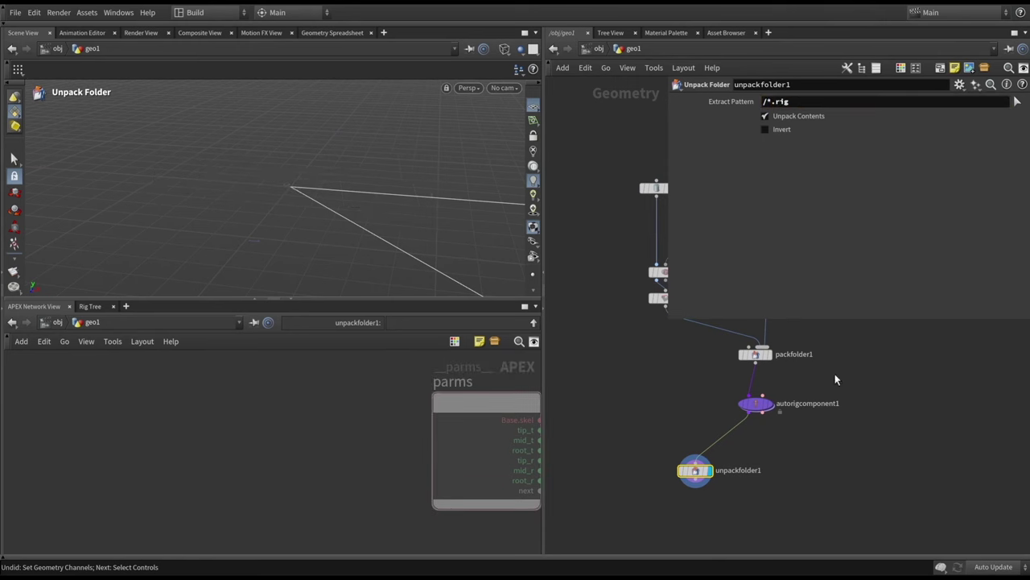
pyautogui.write('h')
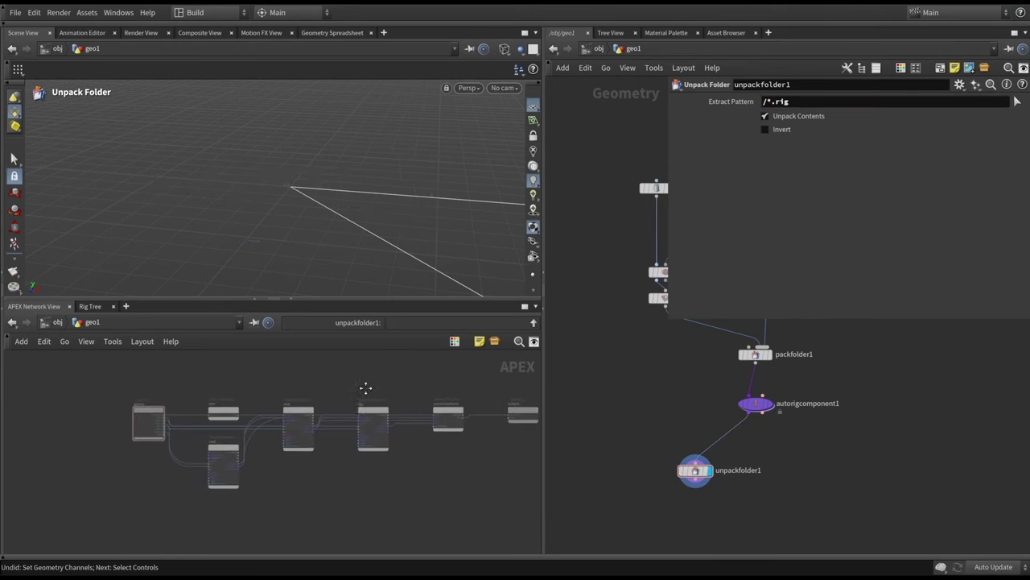
# Step: Enlarge the APEX graph pane and frame the whole rig graph
pyautogui.moveTo(544, 408); pyautogui.dragTo(669, 408)
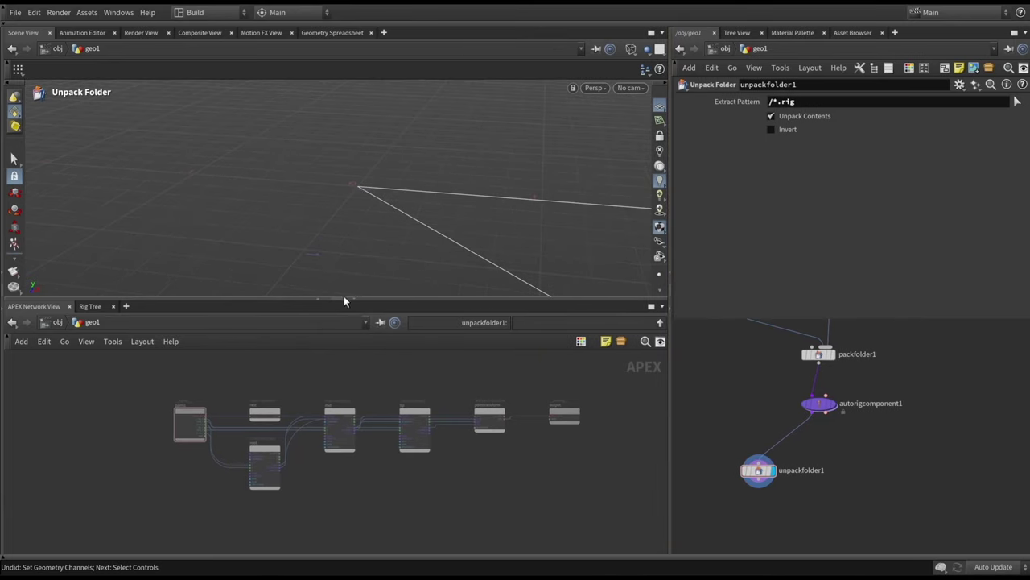
pyautogui.moveTo(333, 299); pyautogui.dragTo(330, 216)
pyautogui.scroll(2, 337, 426)
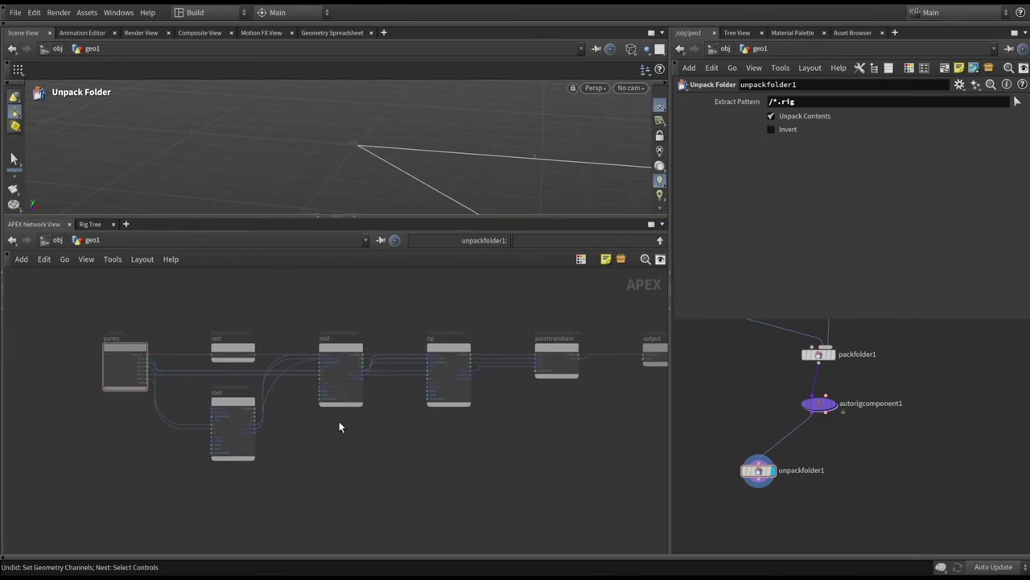
pyautogui.press('h')
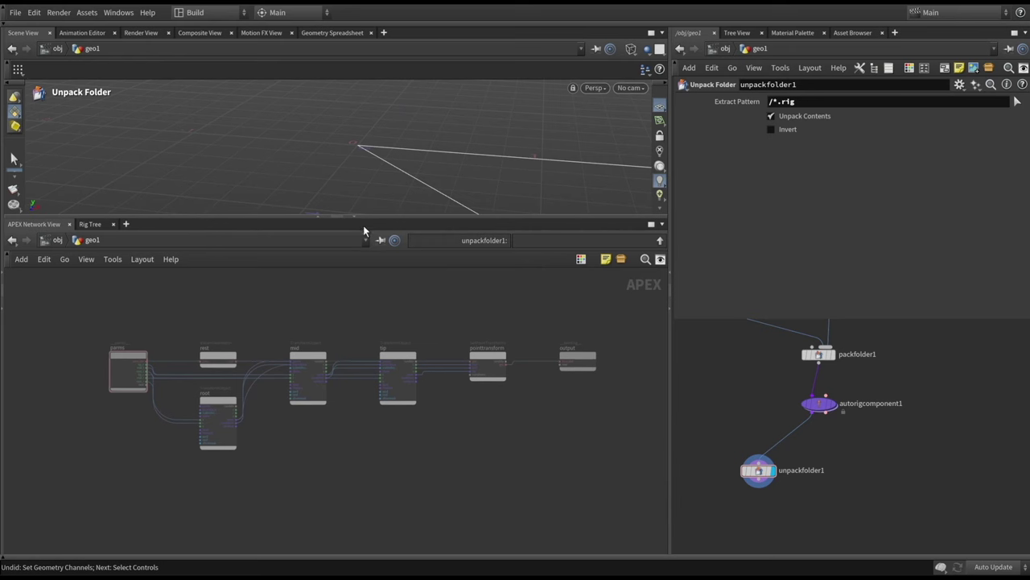
pyautogui.click(380, 242)
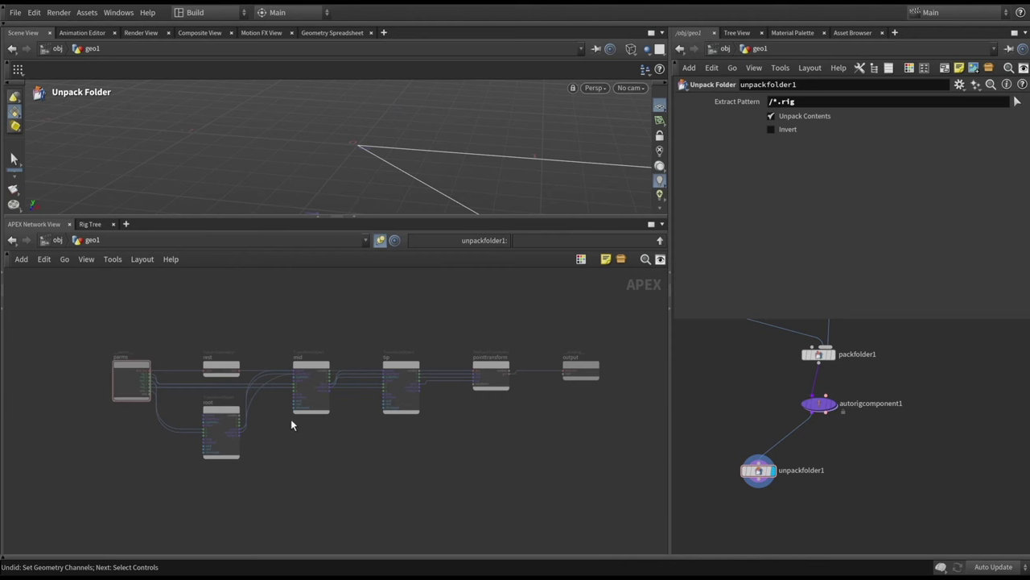
pyautogui.scroll(2, 378, 431)
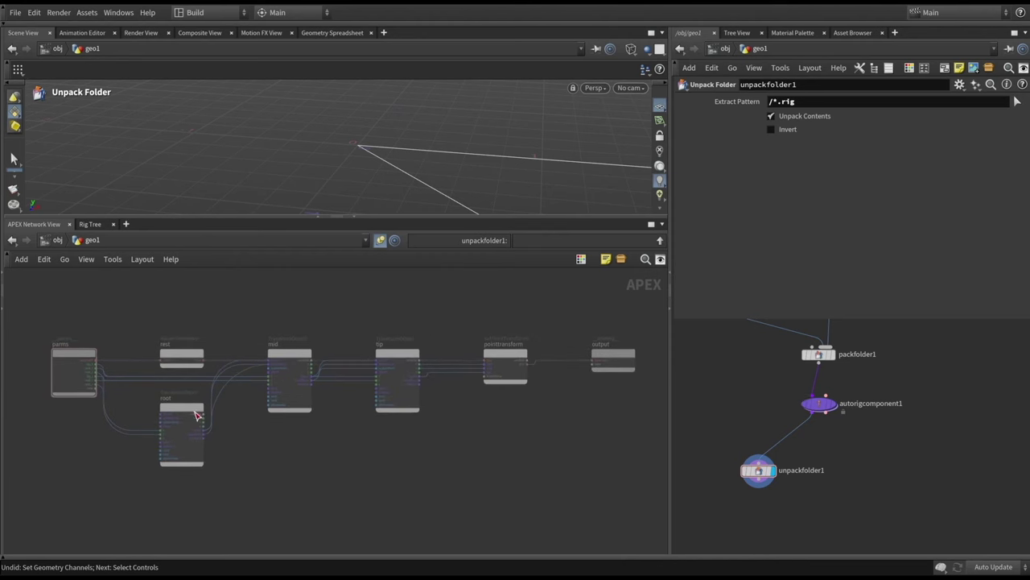
pyautogui.scroll(5, 911, 368)
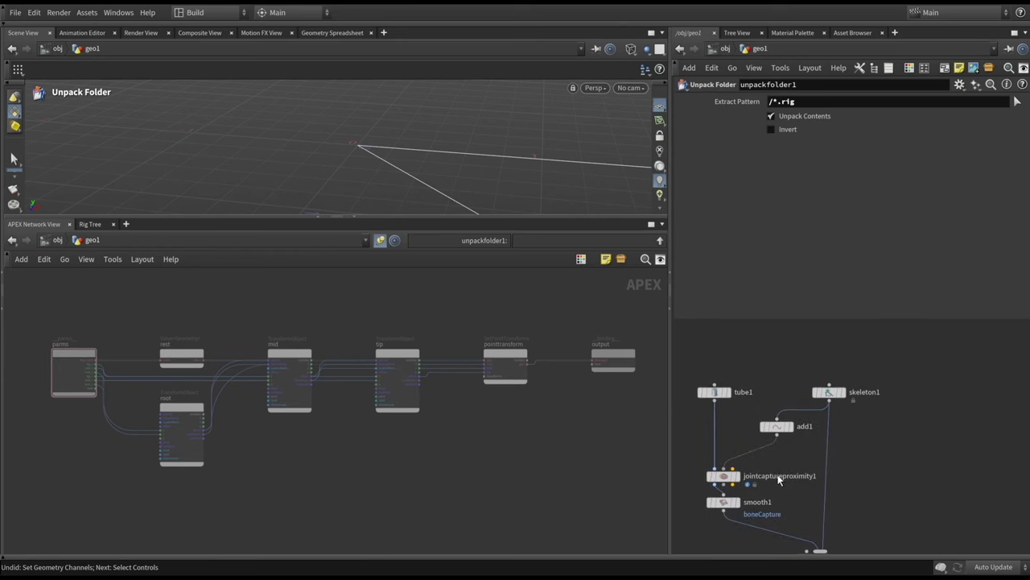
# Step: Drag the root, mid and tip nodes into a row below the other graph nodes
pyautogui.moveTo(310, 478); pyautogui.dragTo(340, 455, button='middle')
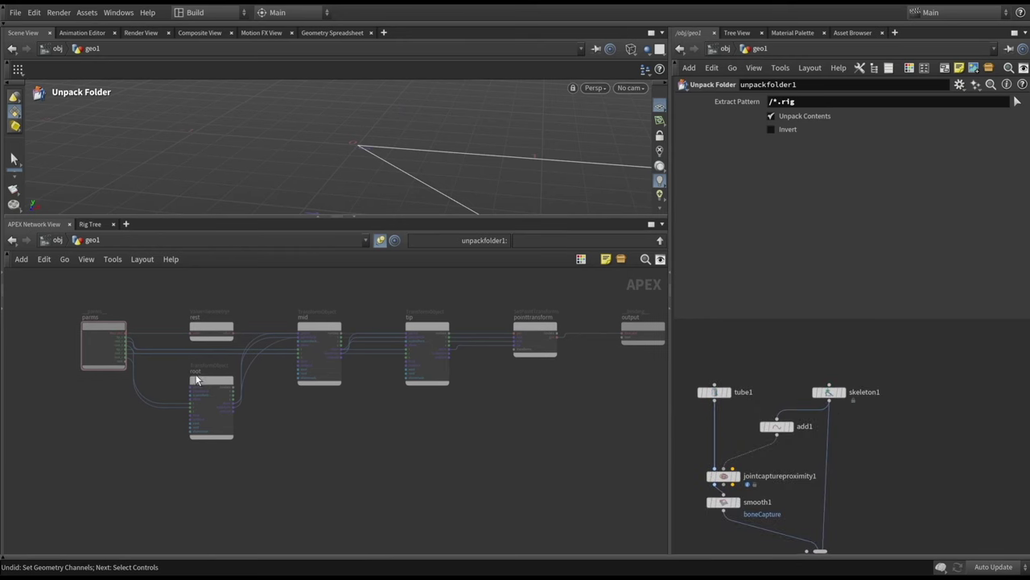
pyautogui.scroll(1, 245, 408)
pyautogui.scroll(2, 290, 406)
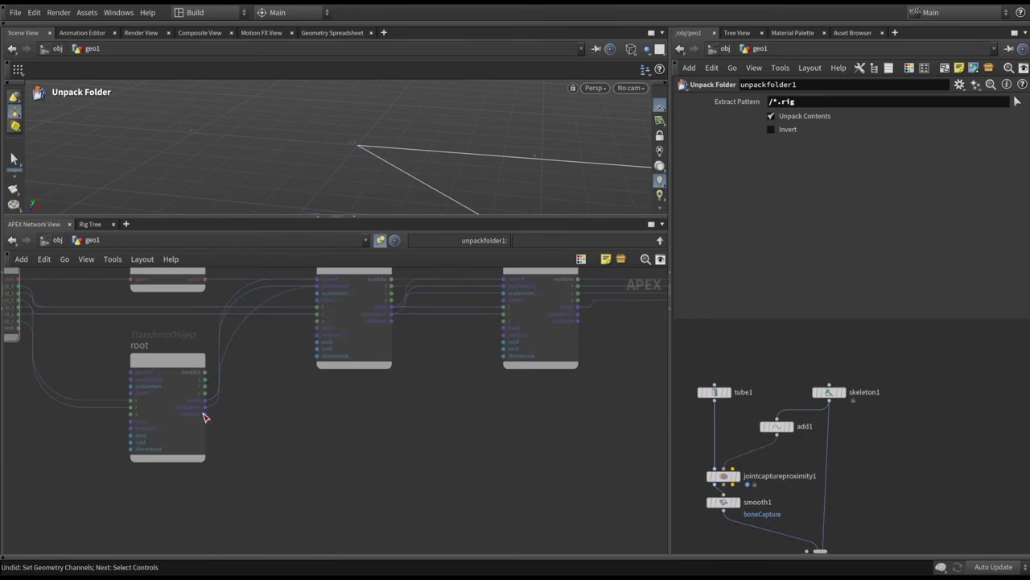
pyautogui.scroll(-3, 301, 395)
pyautogui.moveTo(218, 372); pyautogui.dragTo(227, 427)
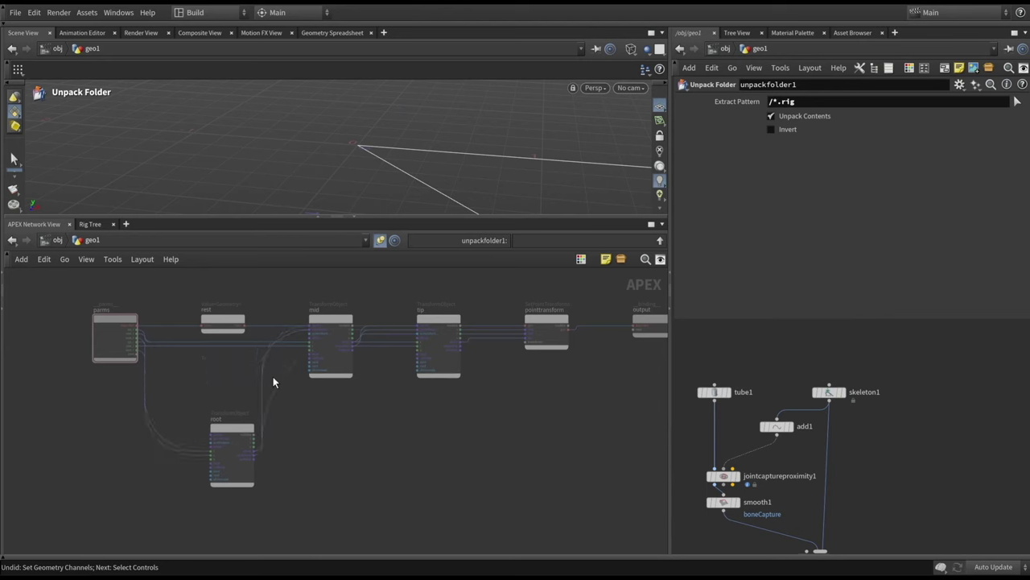
pyautogui.moveTo(329, 322); pyautogui.dragTo(327, 423)
pyautogui.scroll(3, 295, 486)
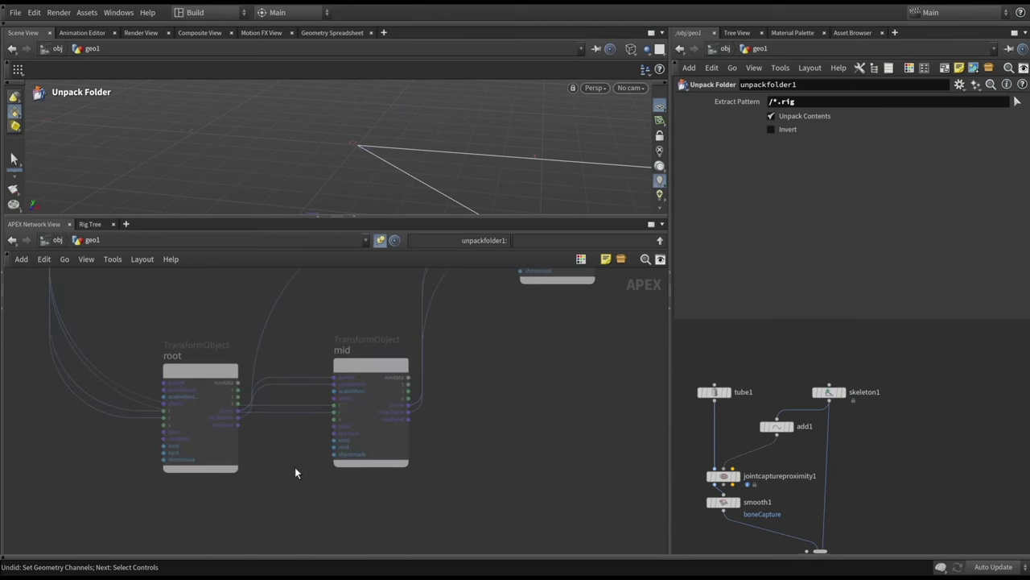
pyautogui.scroll(-3, 185, 315)
pyautogui.click(306, 394)
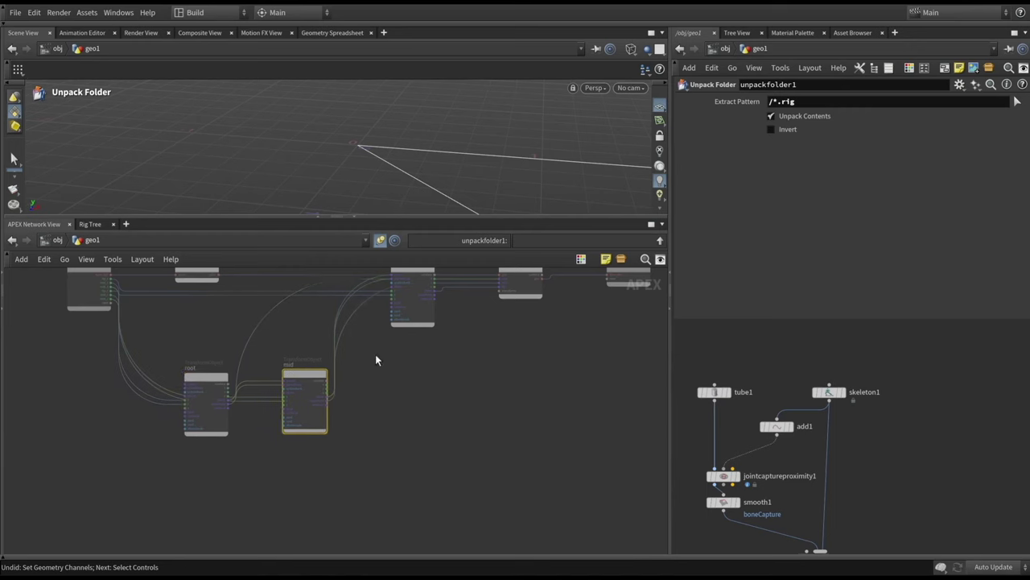
pyautogui.moveTo(404, 277); pyautogui.dragTo(406, 299, button='middle')
pyautogui.moveTo(406, 299); pyautogui.dragTo(405, 392)
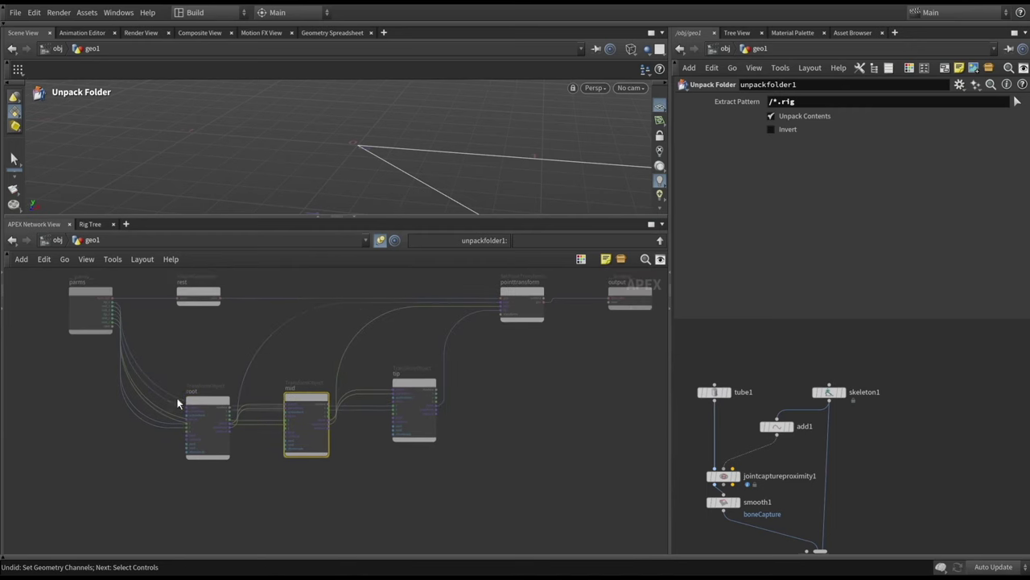
pyautogui.scroll(3, 240, 482)
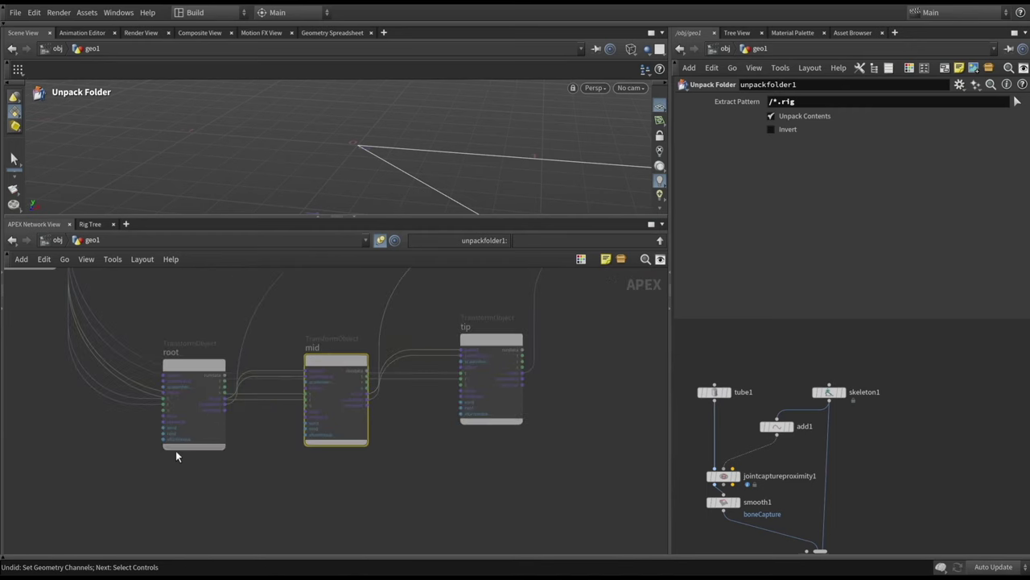
pyautogui.scroll(-3, 305, 451)
# Step: Recentre the graph on the parms and rest nodes, then select autorigcomponent1
pyautogui.moveTo(315, 462); pyautogui.dragTo(281, 472, button='middle')
pyautogui.scroll(3, 230, 434)
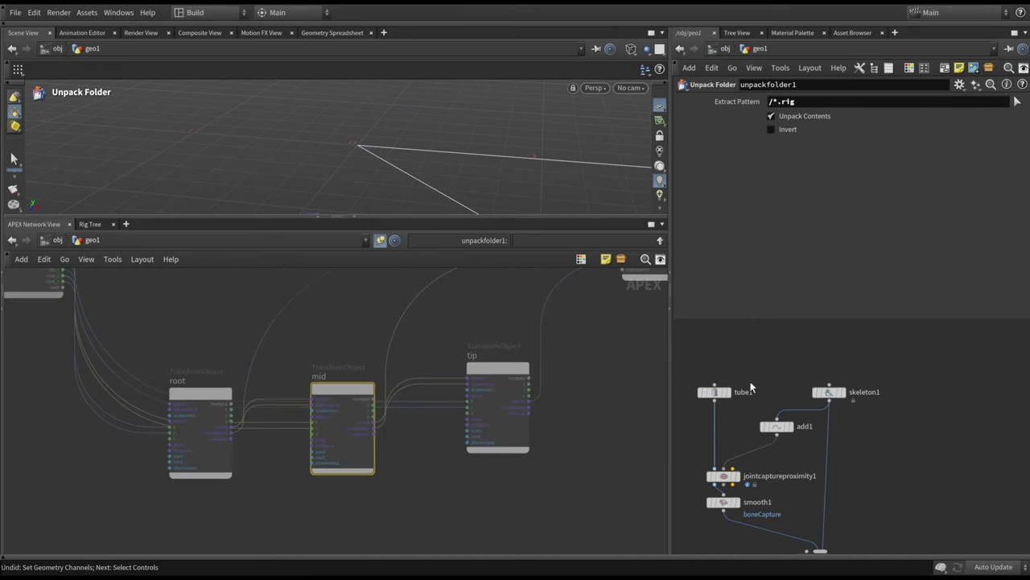
pyautogui.scroll(-4, 474, 357)
pyautogui.moveTo(540, 386); pyautogui.dragTo(510, 391, button='middle')
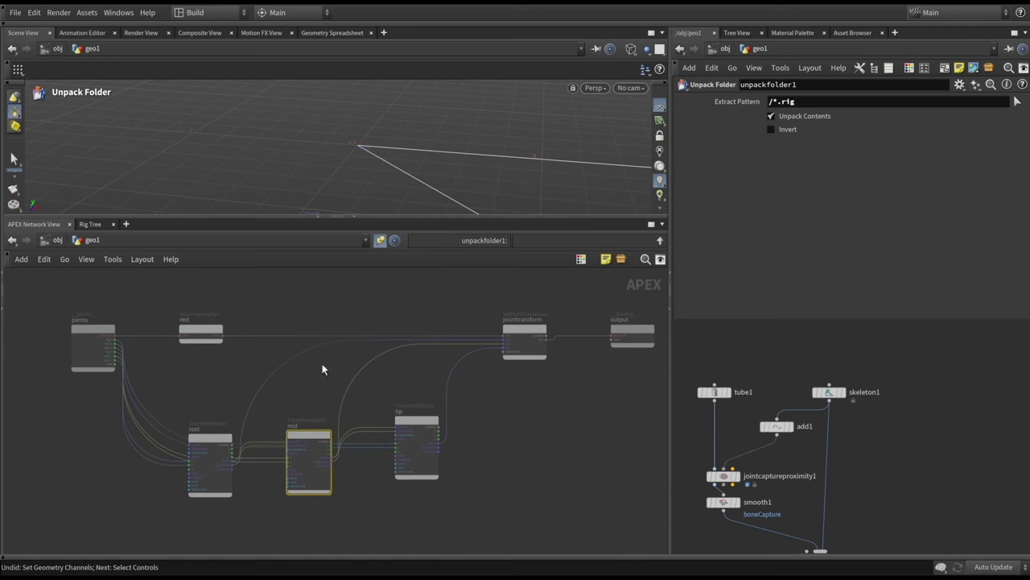
pyautogui.scroll(4, 322, 370)
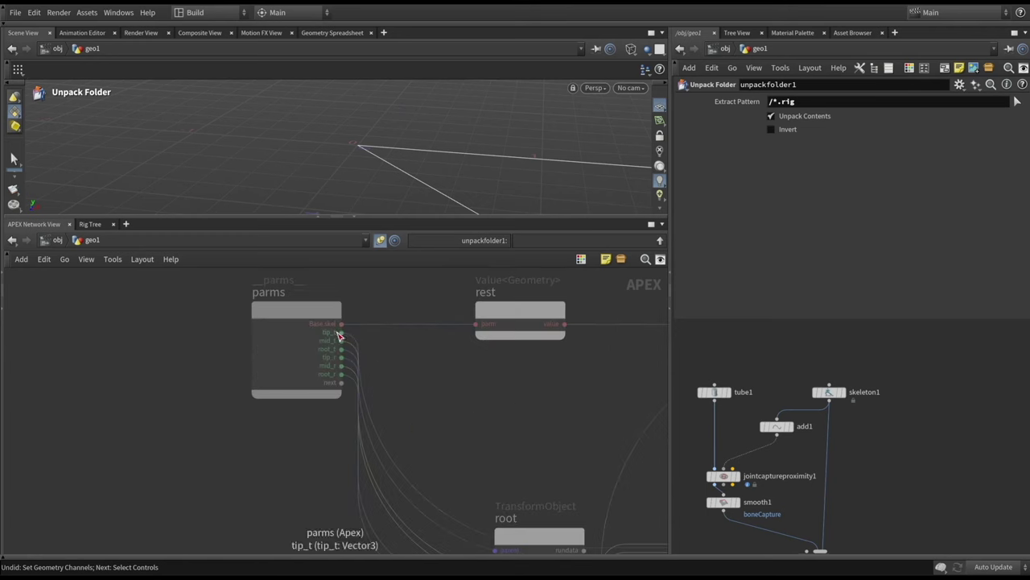
pyautogui.scroll(-3, 551, 394)
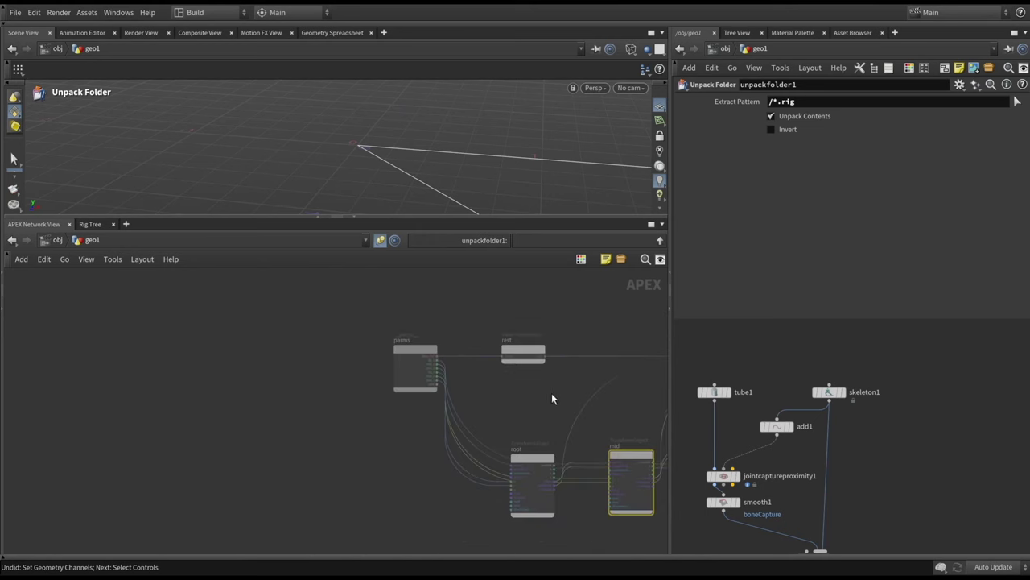
pyautogui.moveTo(396, 366); pyautogui.dragTo(359, 320, button='middle')
pyautogui.moveTo(838, 480); pyautogui.dragTo(757, 346, button='middle')
pyautogui.moveTo(751, 490); pyautogui.dragTo(749, 491)
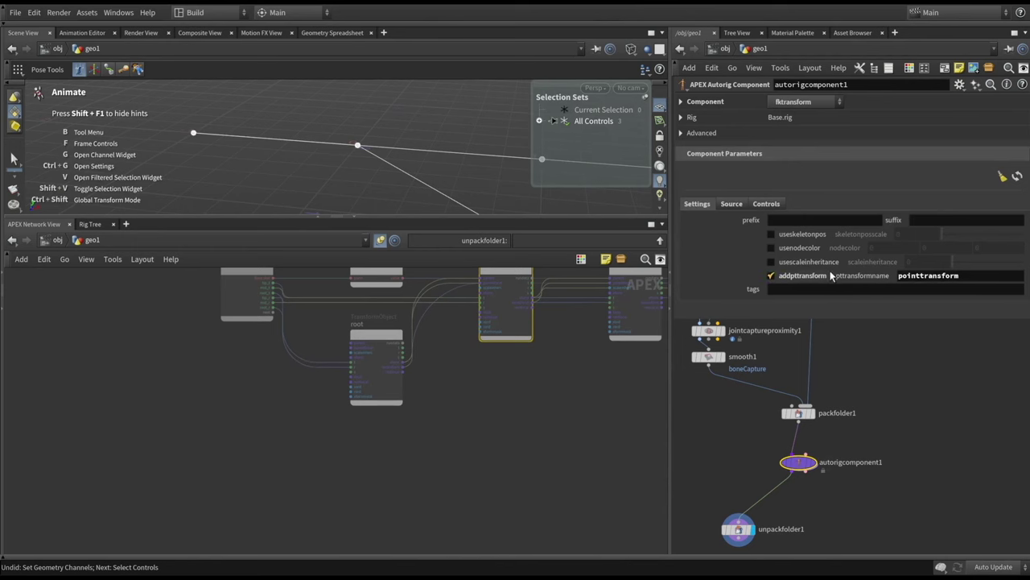
# Step: On the Controls tab, clear rpromotegroup's '*' so only translates are promoted
pyautogui.click(772, 205)
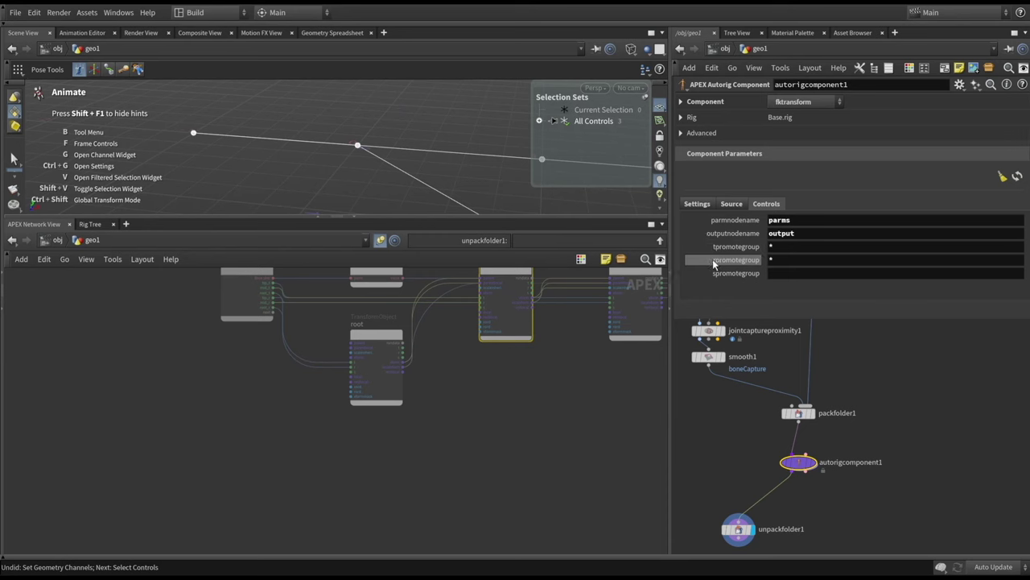
pyautogui.moveTo(565, 362); pyautogui.dragTo(538, 412, button='middle')
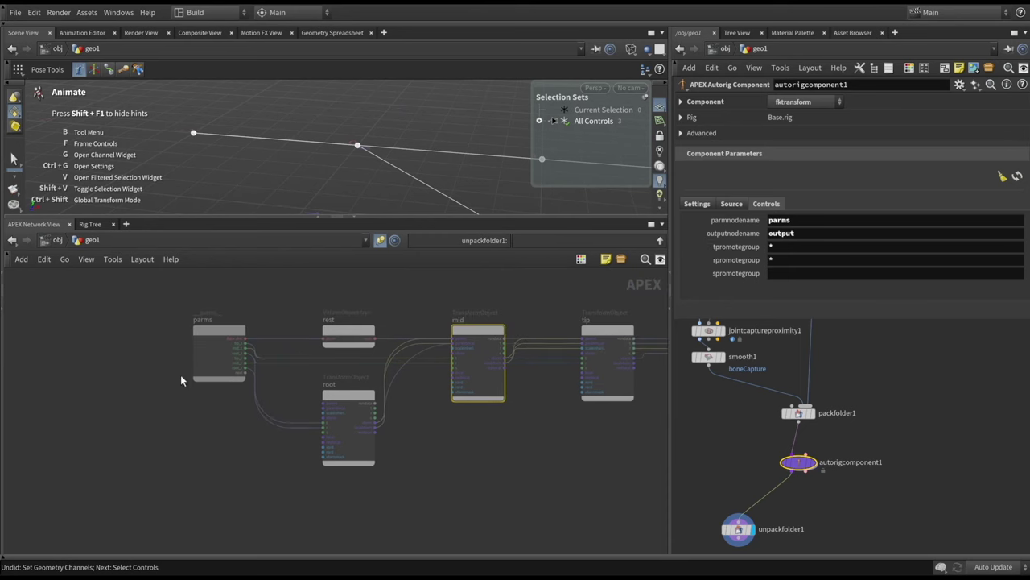
pyautogui.scroll(3, 200, 379)
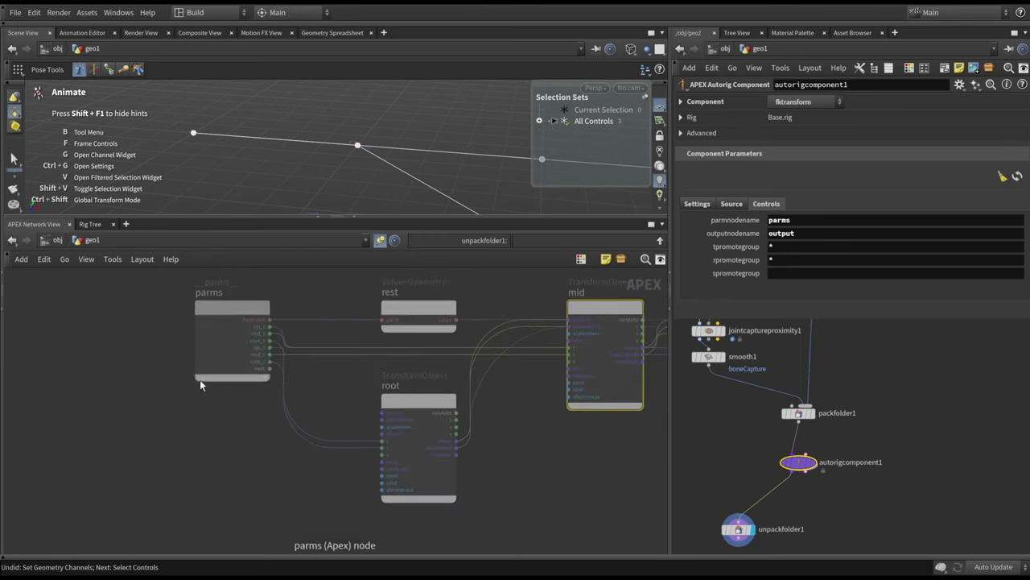
pyautogui.click(359, 148)
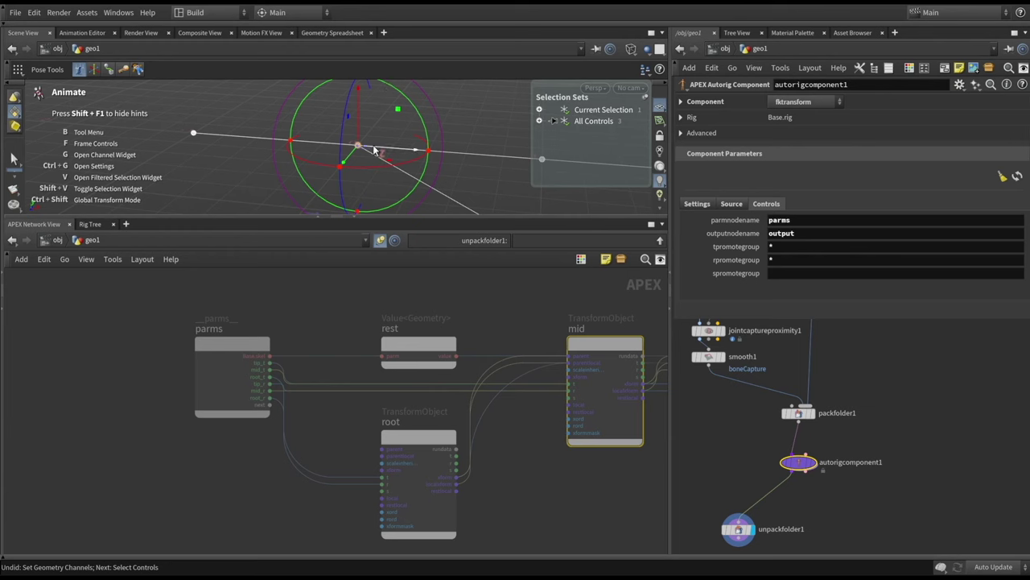
pyautogui.doubleClick(800, 261)
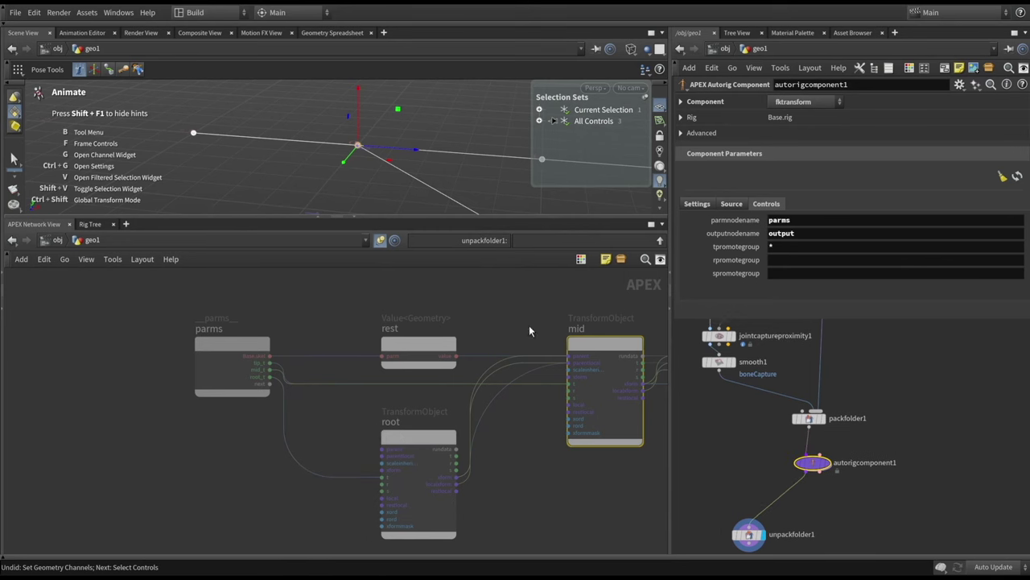
# Step: Frame mid, tip, pointtransform and output in the APEX graph, selecting pointtransform then output
pyautogui.press('f')
pyautogui.moveTo(399, 306); pyautogui.dragTo(297, 284, button='middle')
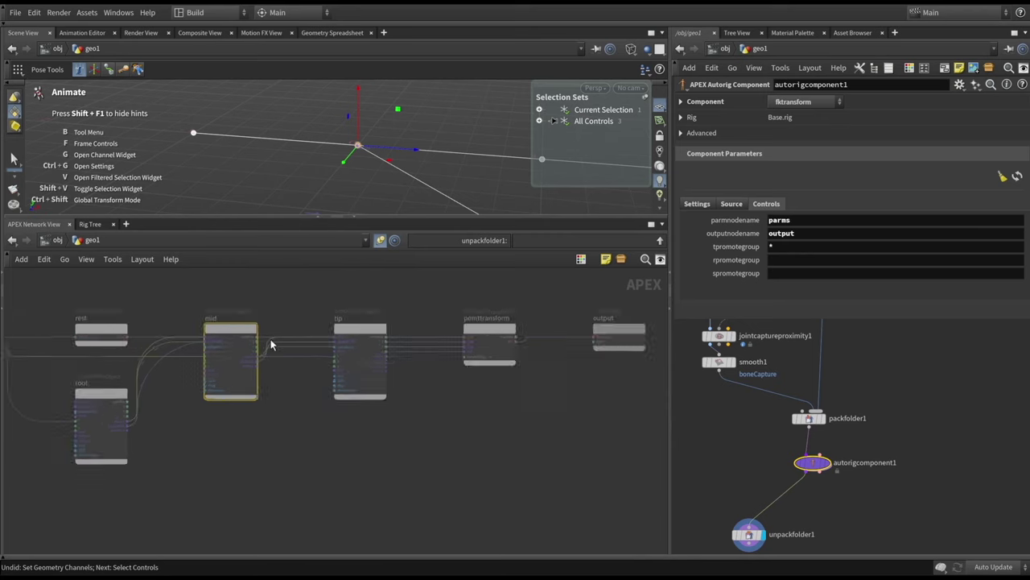
pyautogui.moveTo(369, 344); pyautogui.dragTo(360, 441)
pyautogui.moveTo(590, 408); pyautogui.dragTo(448, 416, button='middle')
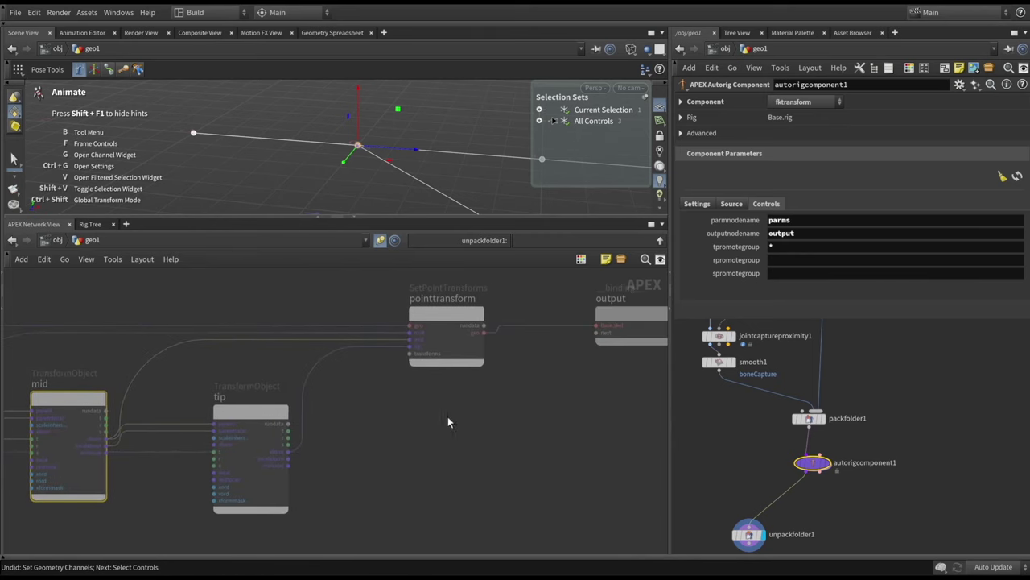
pyautogui.click(435, 354)
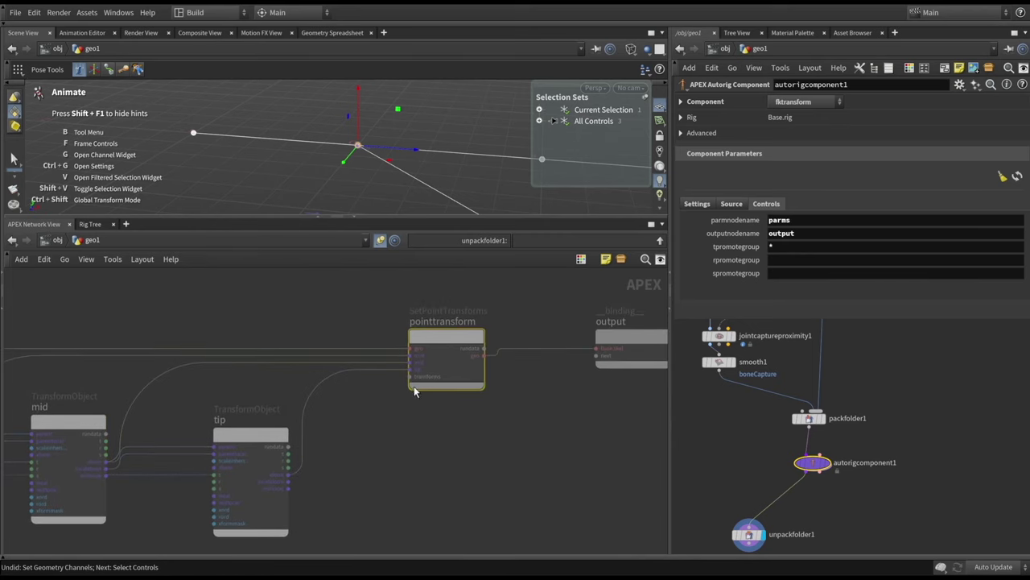
pyautogui.scroll(3, 434, 354)
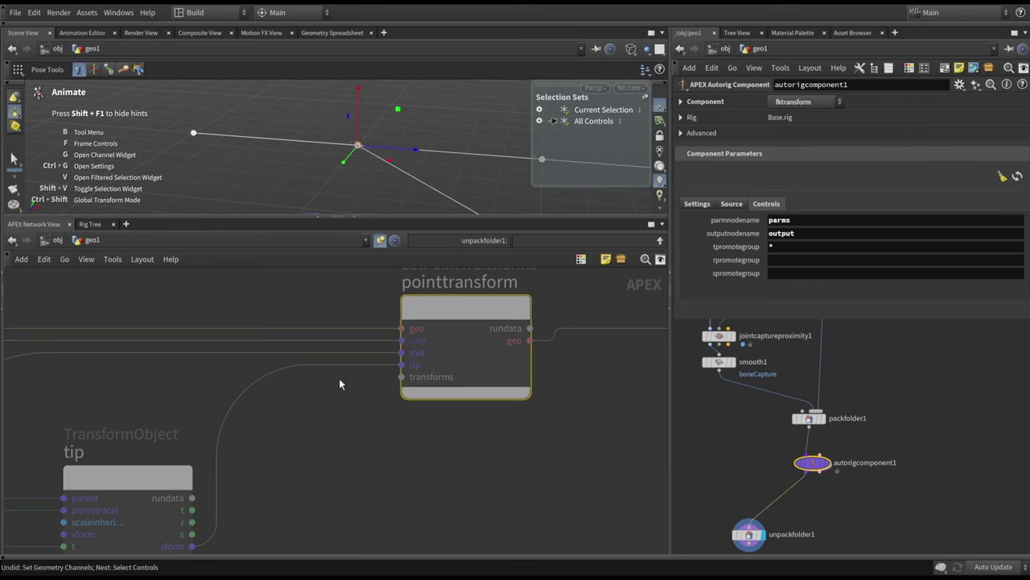
pyautogui.scroll(-5, 253, 306)
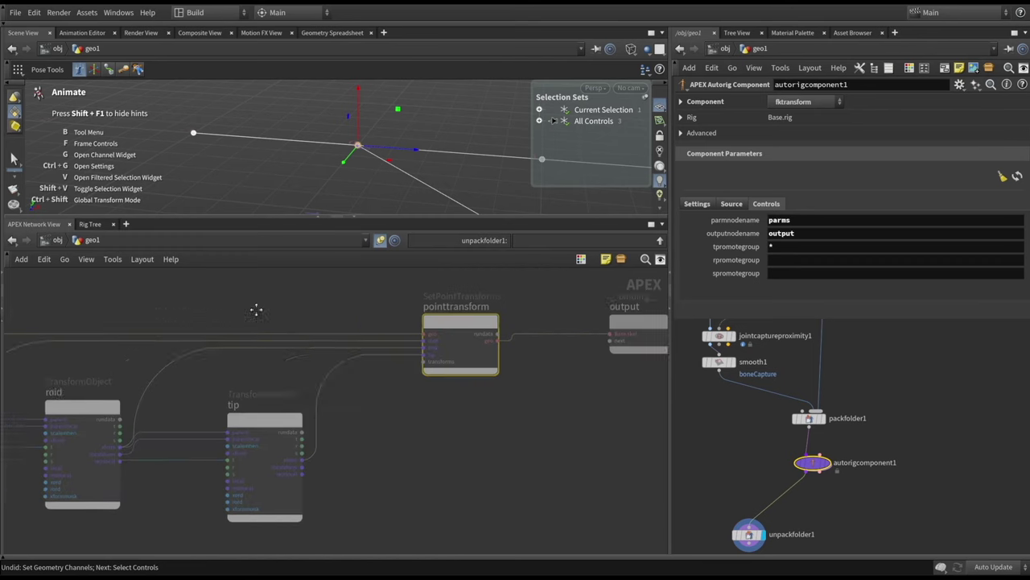
pyautogui.scroll(3, 284, 327)
pyautogui.moveTo(483, 298); pyautogui.dragTo(259, 464)
pyautogui.press('Right')
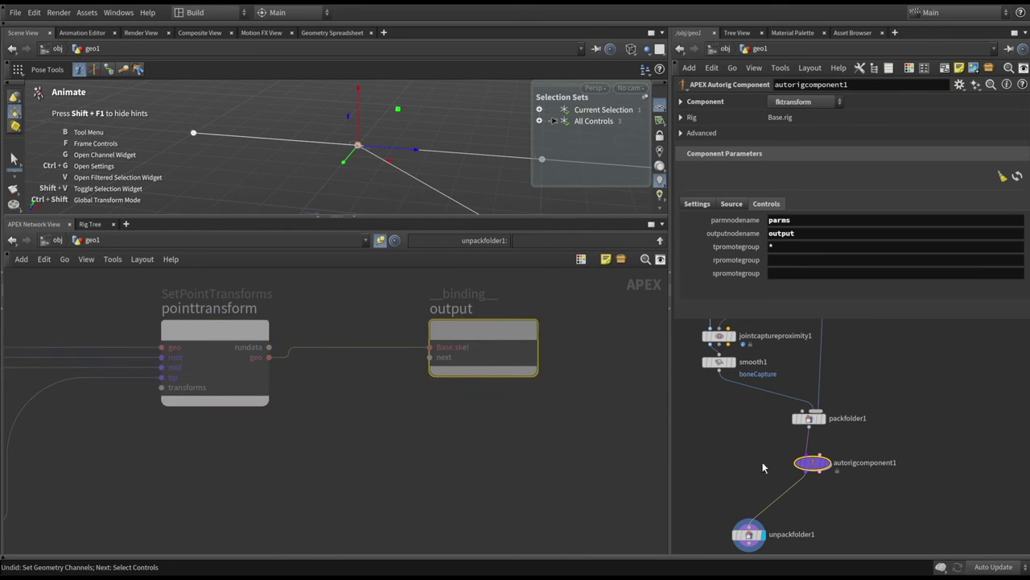
# Step: Select the pointtransform node and show autorigcomponent1's Settings tab
pyautogui.scroll(-2, 460, 417)
pyautogui.scroll(-3, 552, 395)
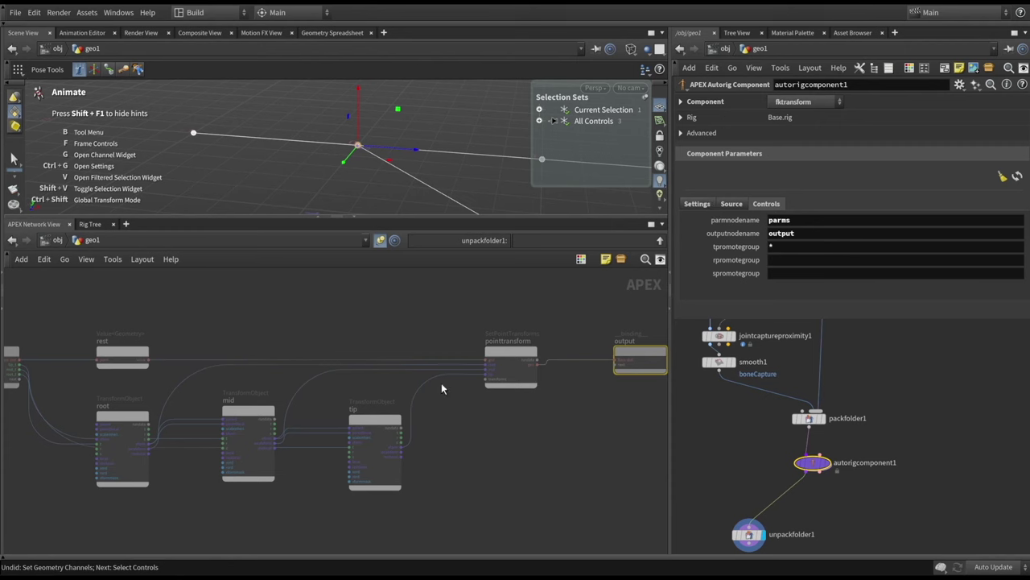
pyautogui.moveTo(441, 389); pyautogui.dragTo(466, 381, button='middle')
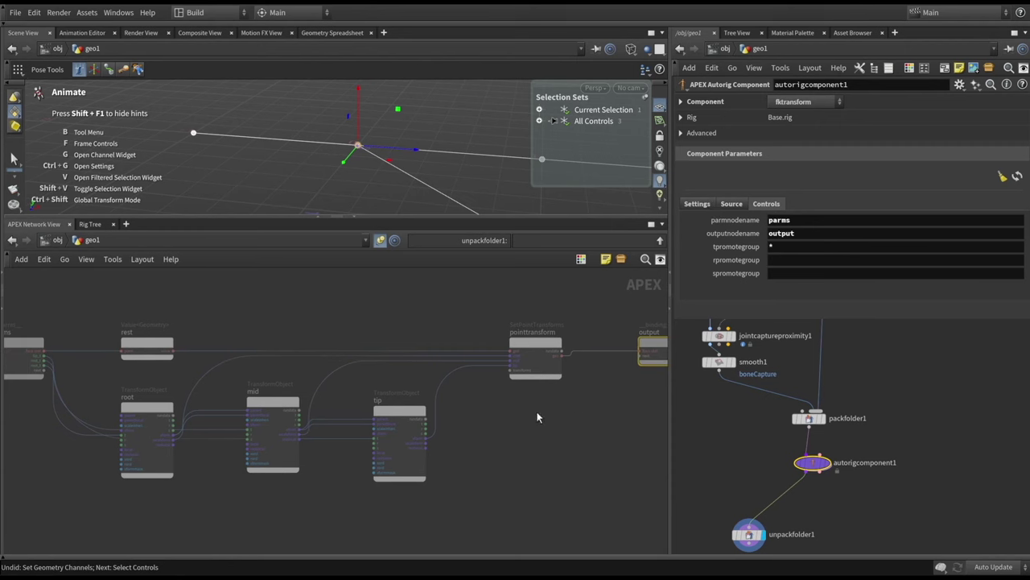
pyautogui.click(499, 382)
pyautogui.click(697, 204)
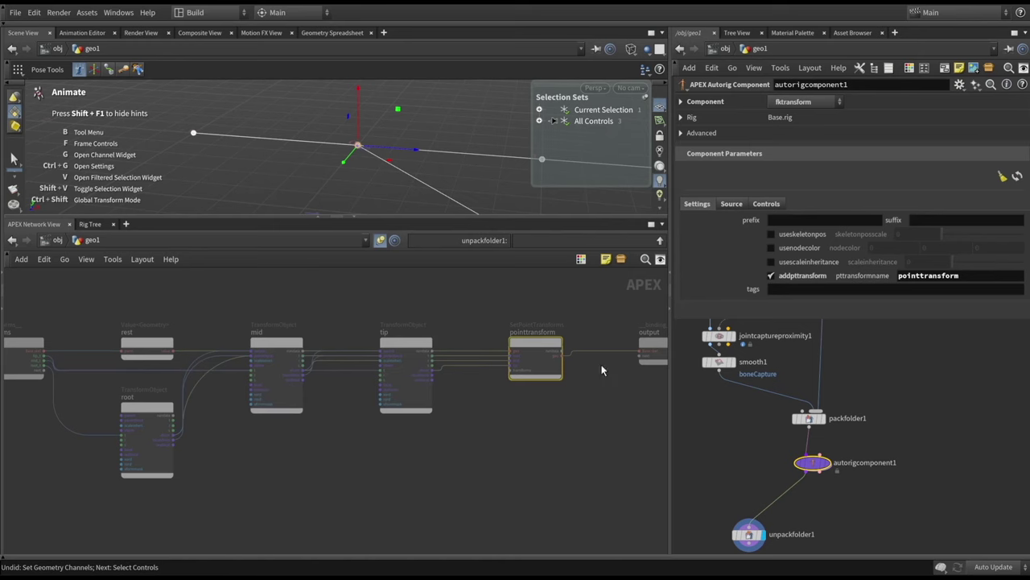
# Step: Show the autorig component's result in the viewport and enlarge the viewport pane
pyautogui.press('h')
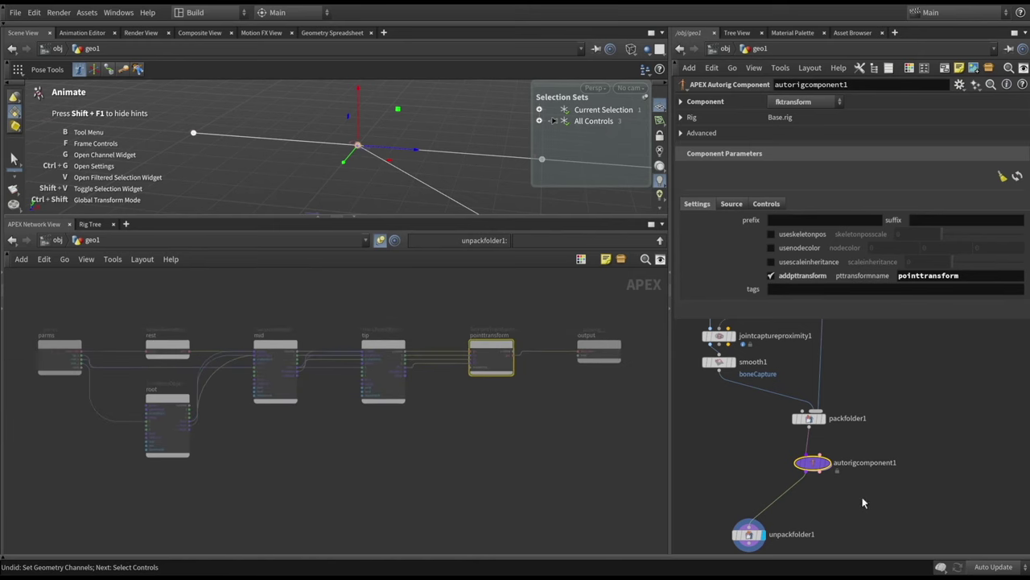
pyautogui.click(813, 465)
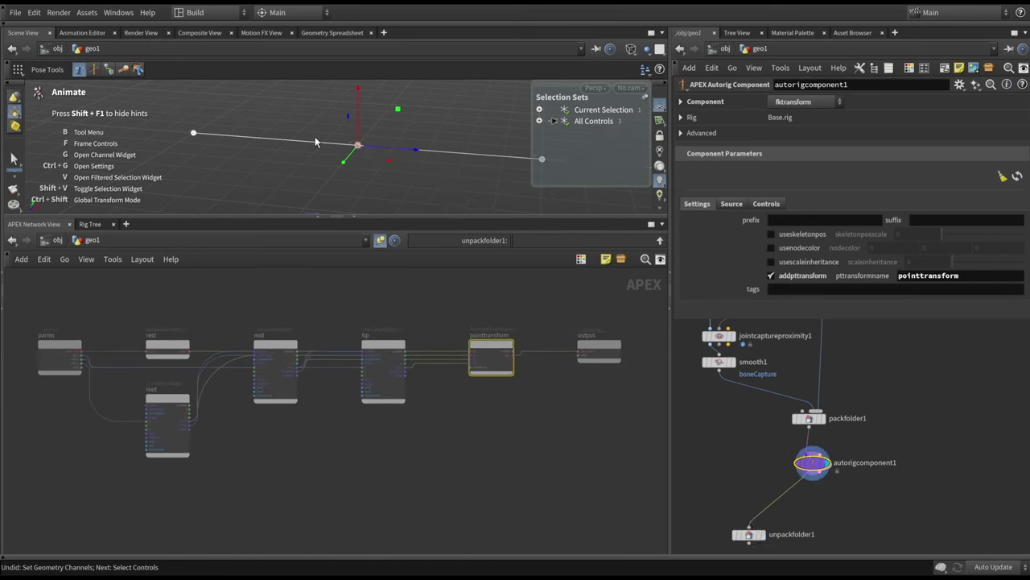
pyautogui.press('Escape')
pyautogui.moveTo(399, 145); pyautogui.dragTo(361, 149)
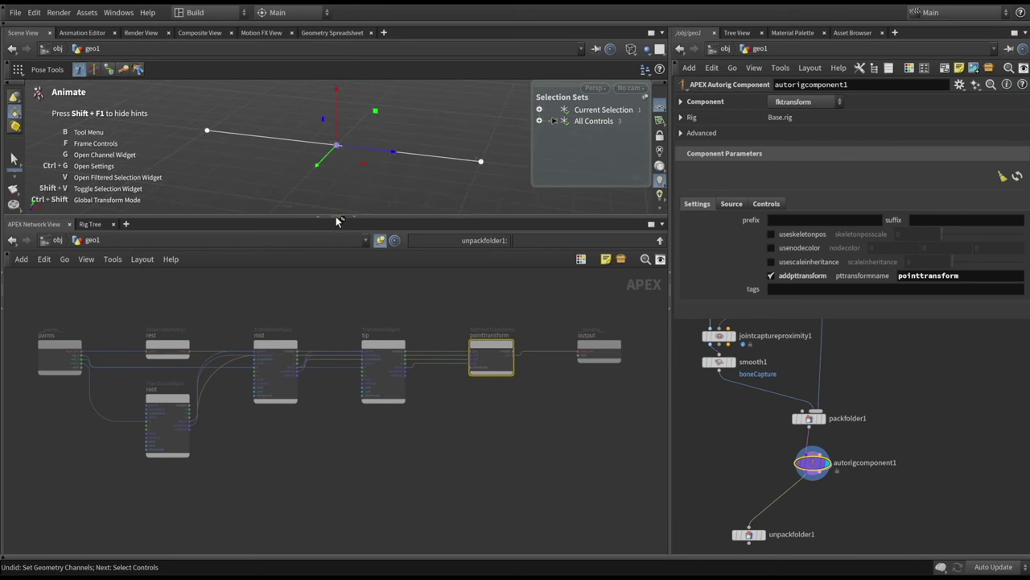
pyautogui.moveTo(338, 216); pyautogui.dragTo(354, 351)
pyautogui.press('Return')
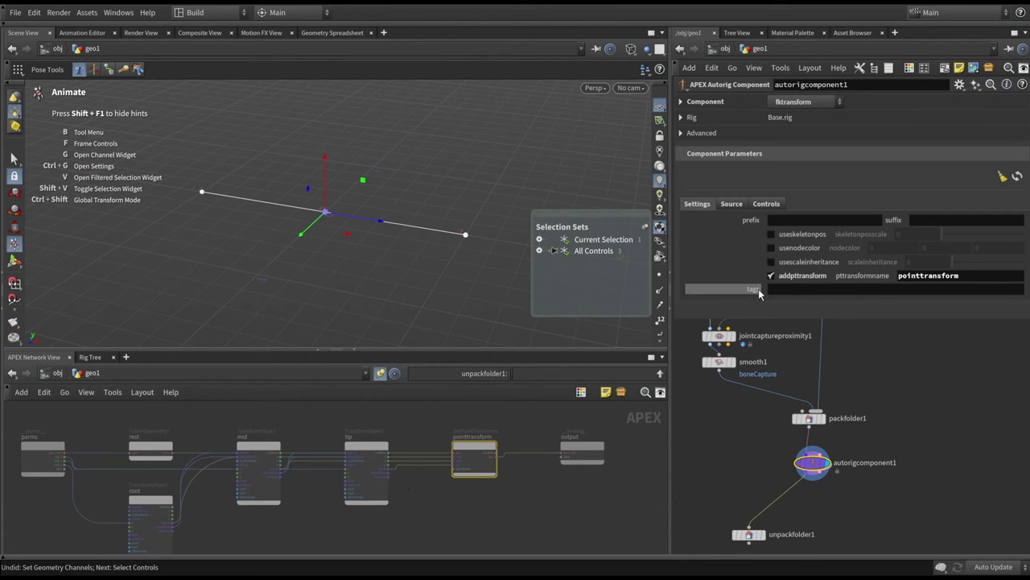
# Step: Select the rig controls and root, mid, tip nodes with point-transform adding toggled off, then on
pyautogui.click(772, 275)
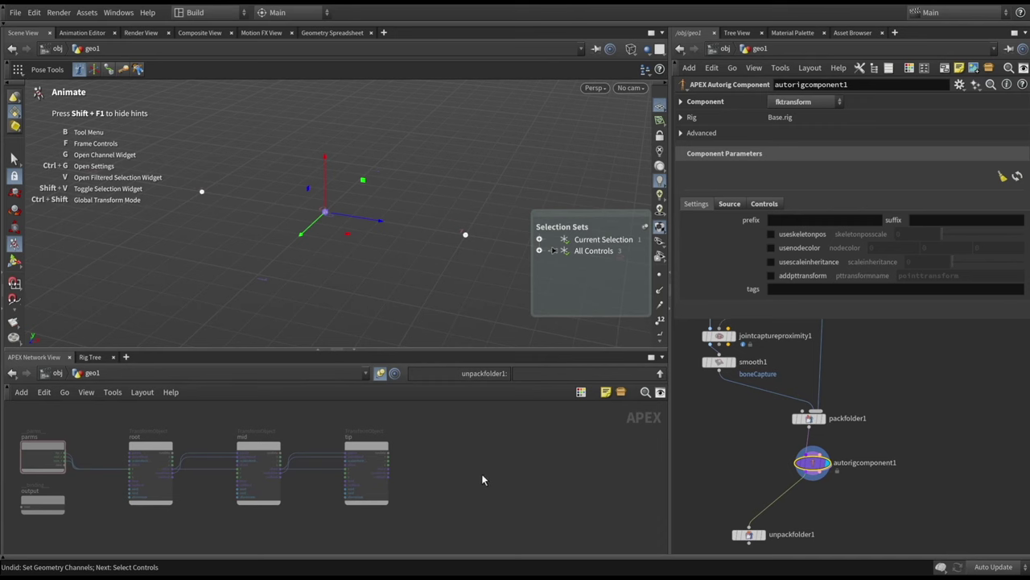
pyautogui.moveTo(174, 146); pyautogui.dragTo(488, 288)
pyautogui.click(488, 288)
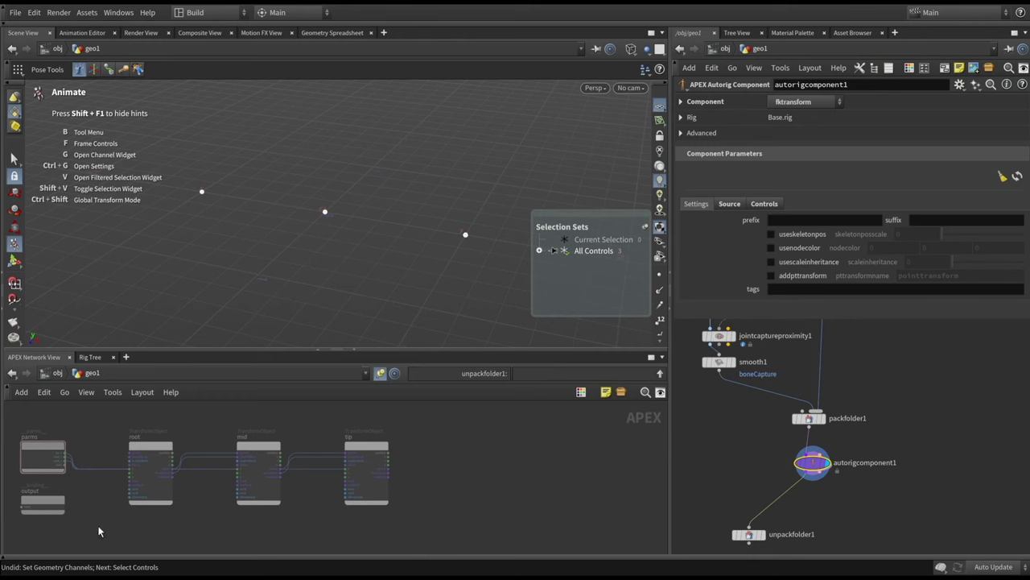
pyautogui.moveTo(34, 422); pyautogui.dragTo(458, 547)
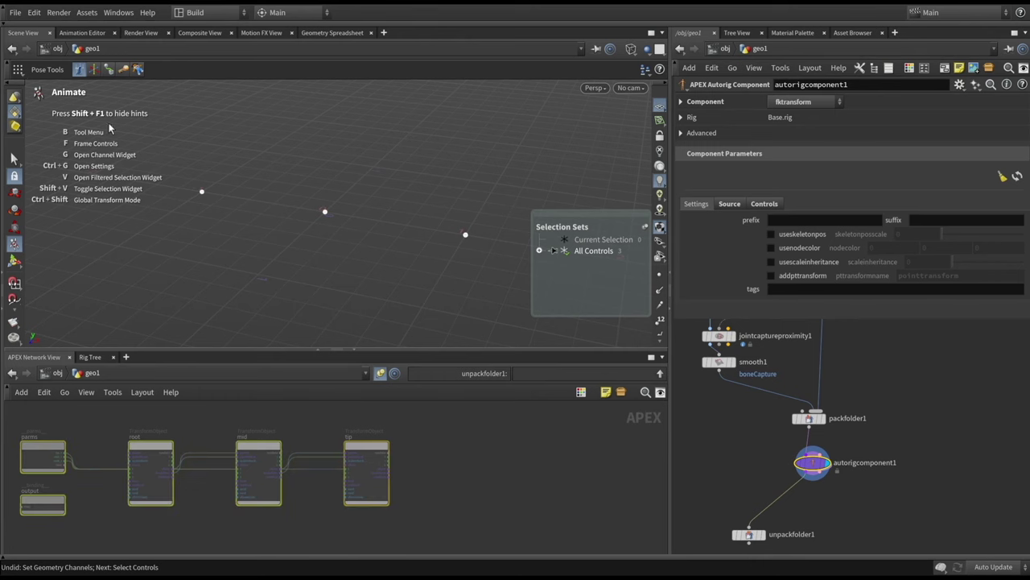
pyautogui.moveTo(161, 131); pyautogui.dragTo(506, 281)
pyautogui.click(459, 487)
pyautogui.moveTo(419, 429); pyautogui.dragTo(105, 512)
pyautogui.scroll(3, 105, 507)
pyautogui.scroll(-4, 140, 438)
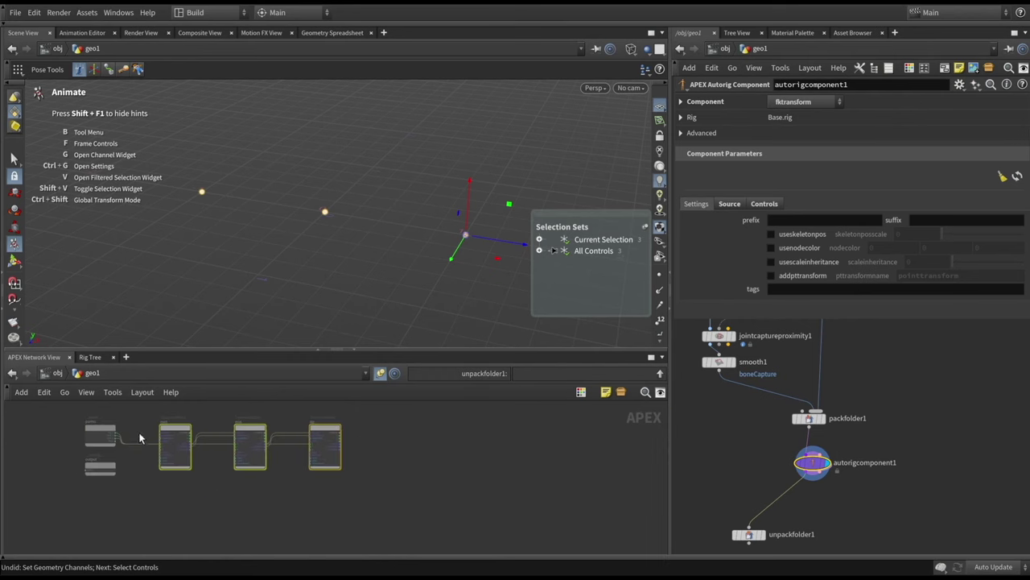
pyautogui.click(781, 277)
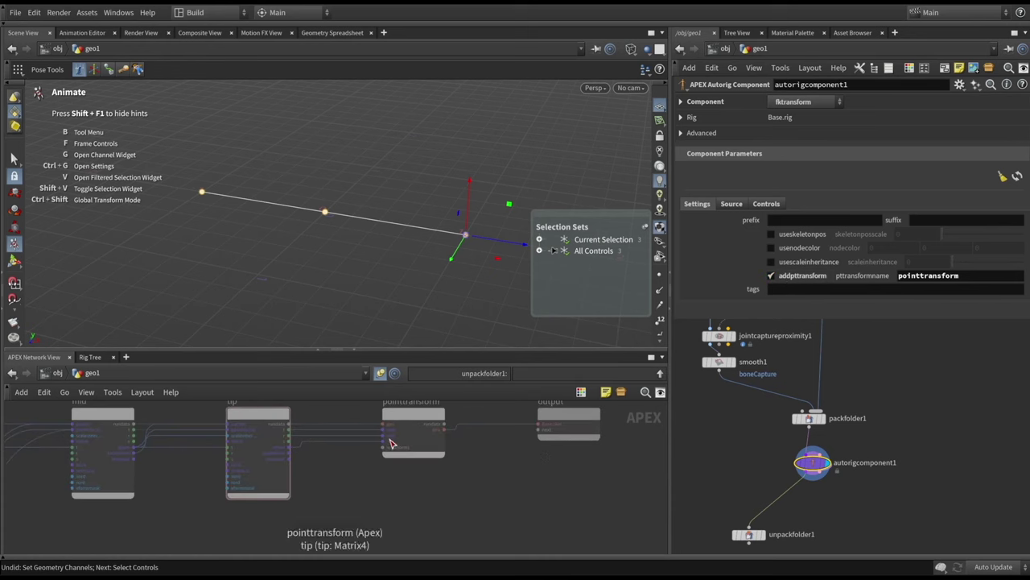
# Step: Shrink the viewport and move the root, mid and tip nodes into a lower row
pyautogui.scroll(-3, 857, 513)
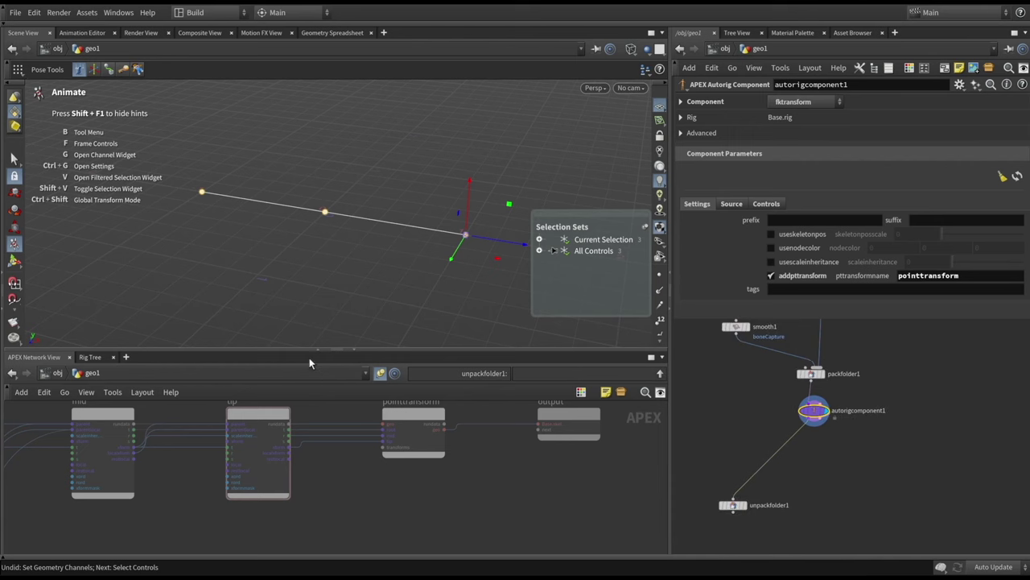
pyautogui.moveTo(333, 354); pyautogui.dragTo(334, 270)
pyautogui.scroll(-5, 418, 444)
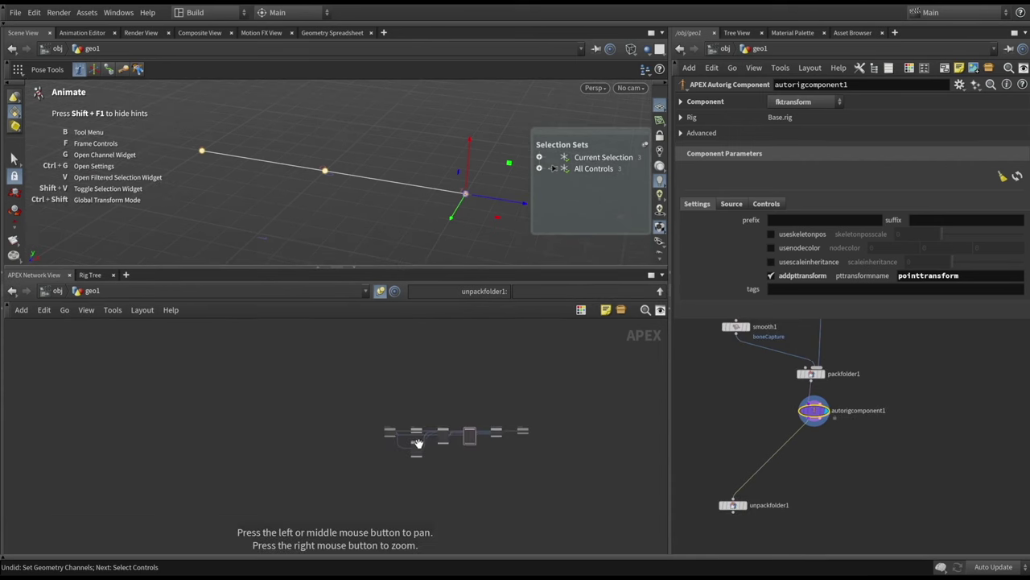
pyautogui.scroll(5, 407, 411)
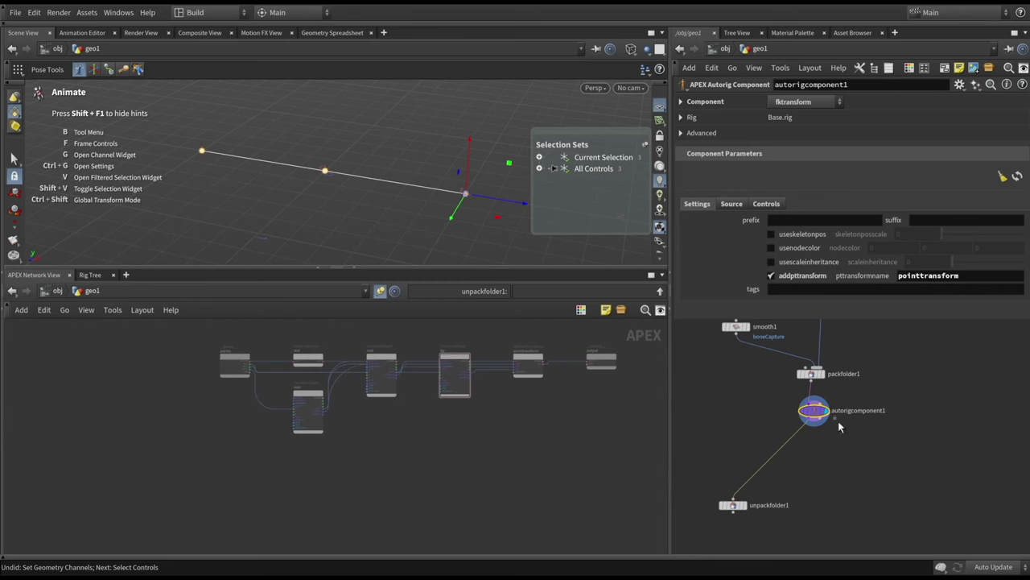
pyautogui.moveTo(311, 396); pyautogui.dragTo(307, 449)
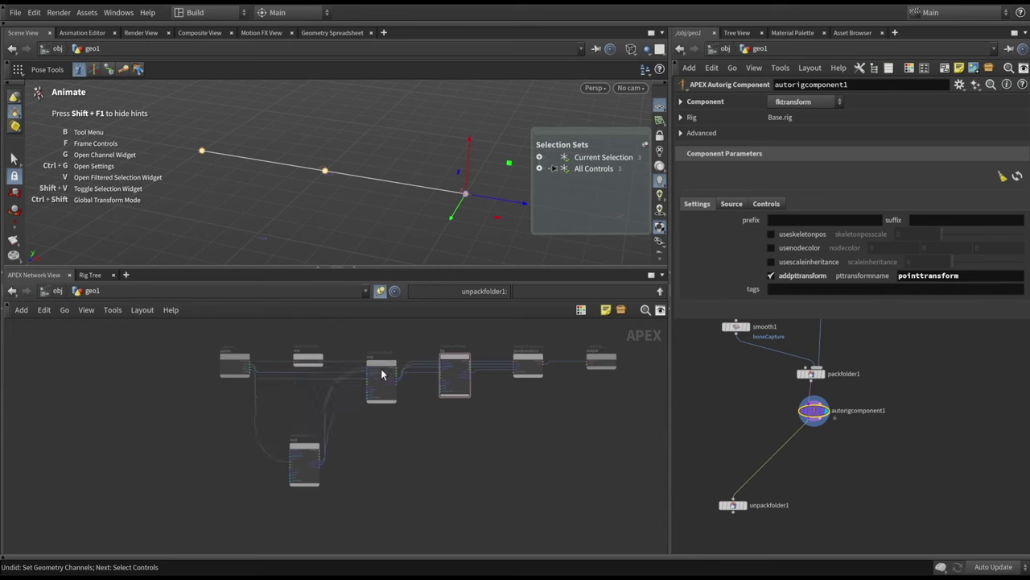
pyautogui.moveTo(382, 362); pyautogui.dragTo(377, 454)
pyautogui.moveTo(450, 354); pyautogui.dragTo(453, 448)
pyautogui.scroll(2, 354, 417)
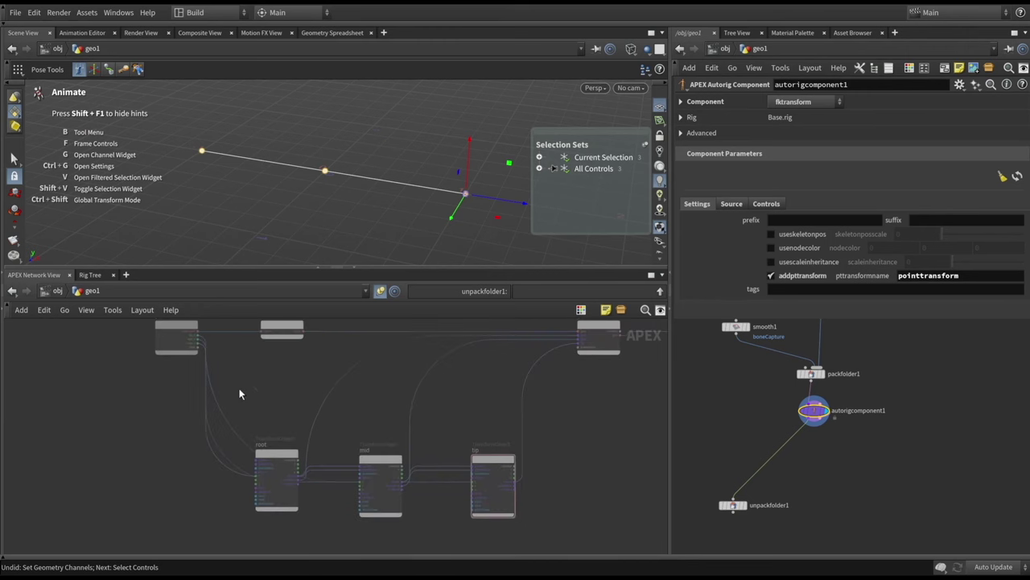
# Step: Select the root, mid and tip nodes and nudge skeleton1 slightly left
pyautogui.moveTo(238, 380); pyautogui.dragTo(552, 502)
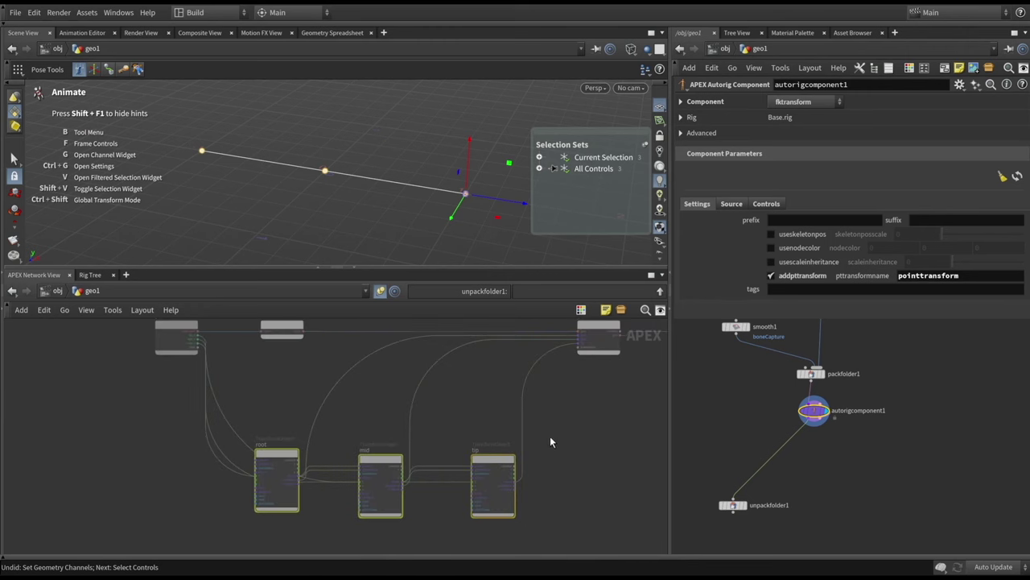
pyautogui.moveTo(550, 435); pyautogui.dragTo(541, 429, button='middle')
pyautogui.scroll(-3, 541, 427)
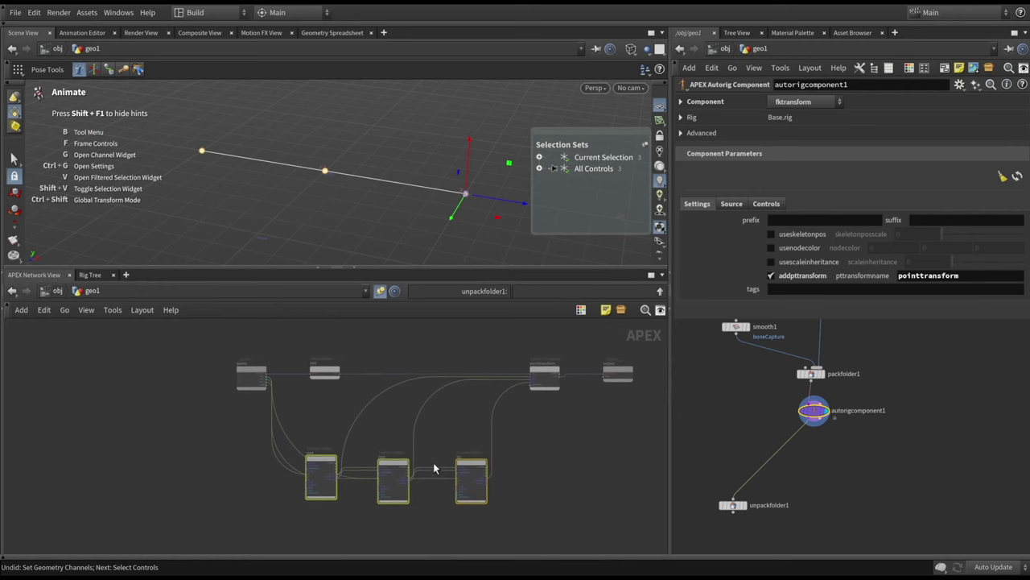
pyautogui.scroll(2, 398, 484)
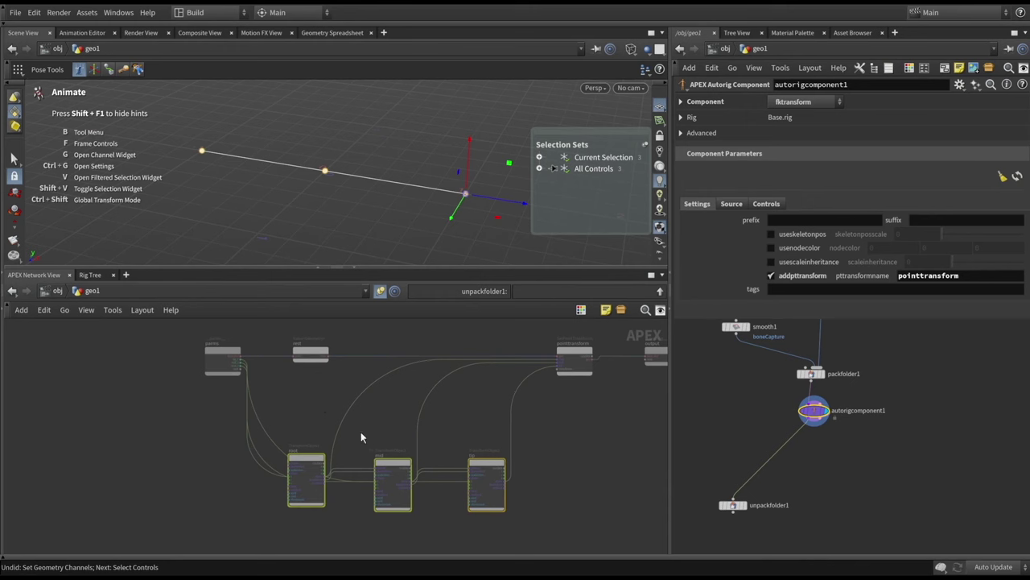
pyautogui.scroll(3, 789, 358)
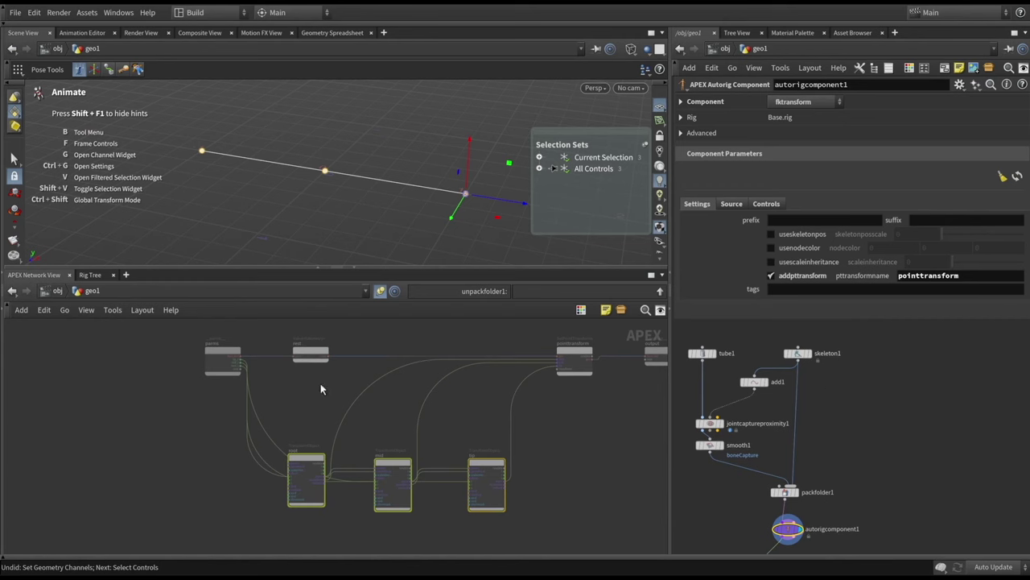
pyautogui.hscroll(-2, 842, 437)
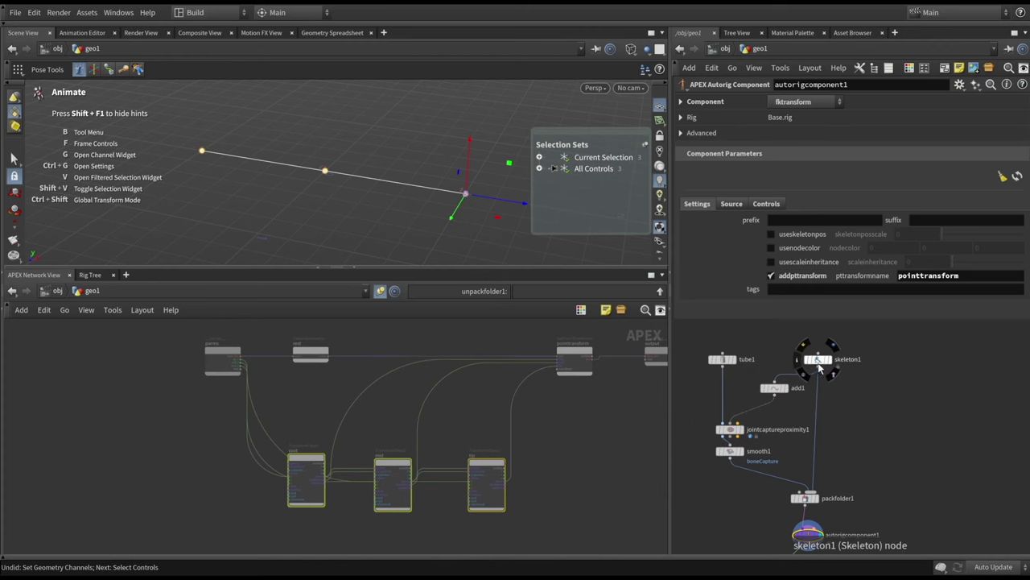
pyautogui.moveTo(818, 359); pyautogui.dragTo(812, 359)
pyautogui.hscroll(-2, 851, 416)
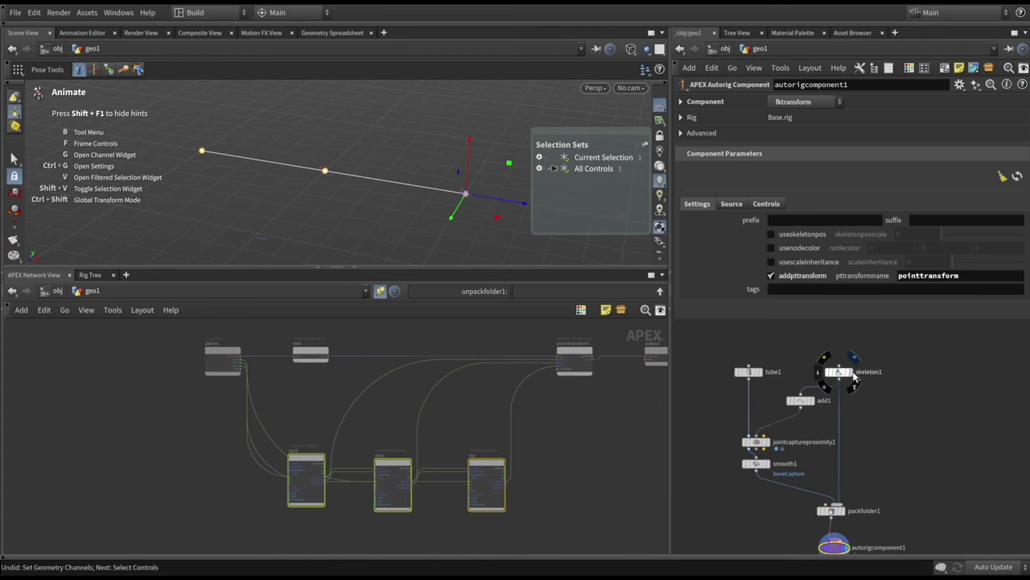
# Step: Display skeleton1, exit the Skeleton tool, and resize the viewport and network panes
pyautogui.click(850, 372)
pyautogui.press('Escape')
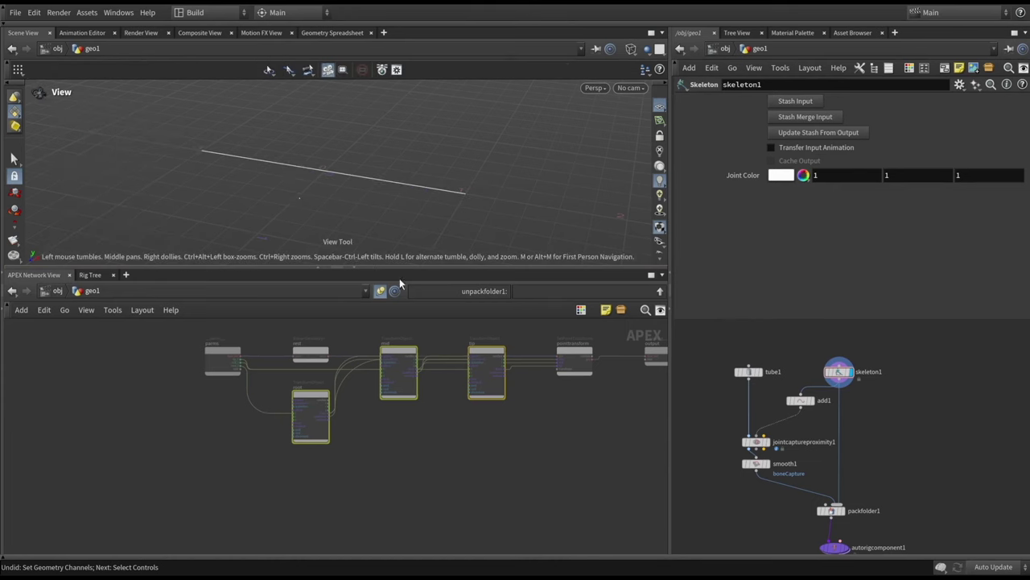
pyautogui.moveTo(337, 295); pyautogui.dragTo(355, 406)
pyautogui.scroll(5, 832, 416)
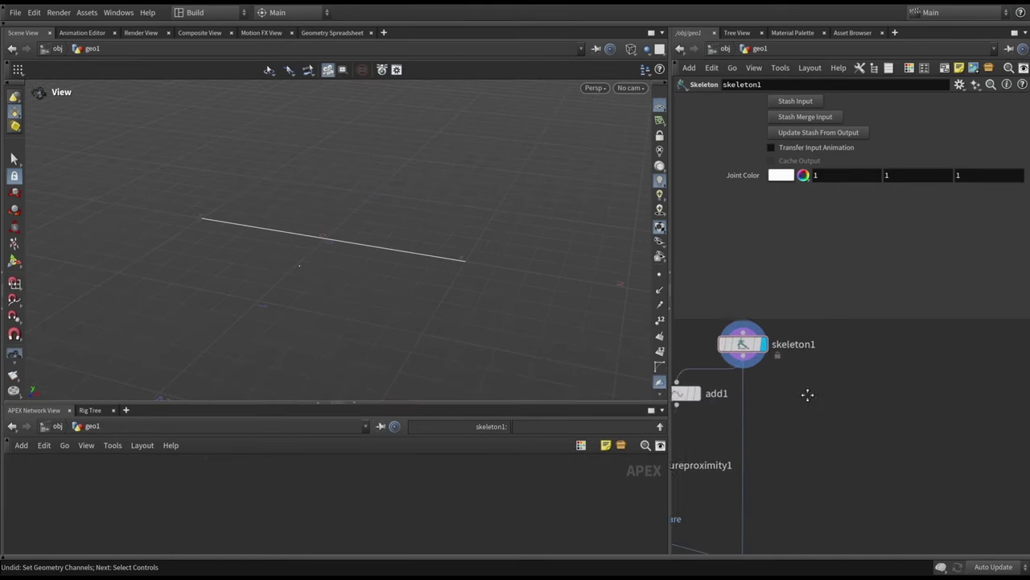
pyautogui.moveTo(829, 322); pyautogui.dragTo(830, 287)
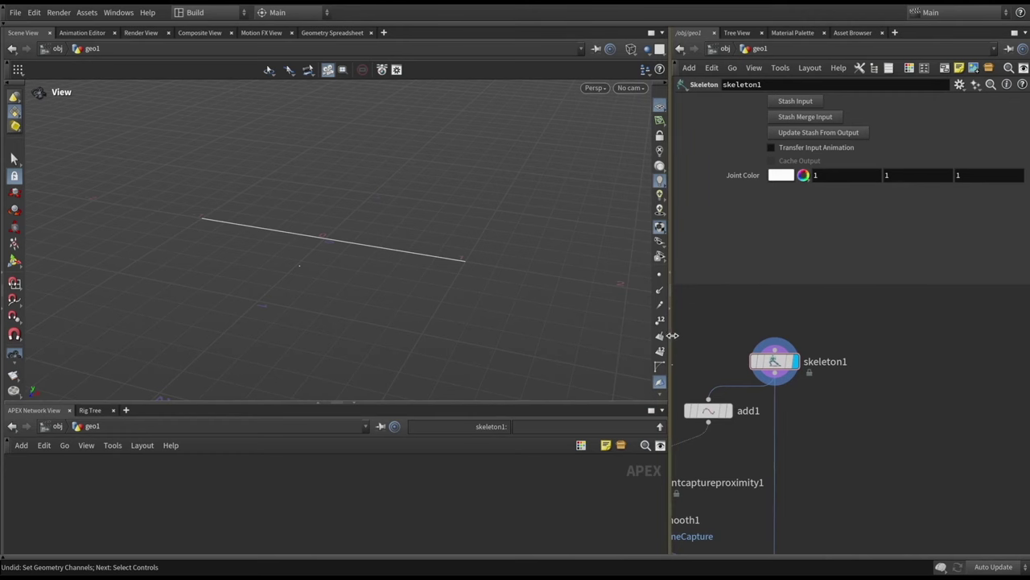
pyautogui.moveTo(670, 338); pyautogui.dragTo(617, 344)
# Step: Add an Attribute Wrangle below skeleton1 with the VEX s@name += '_ctrl'
pyautogui.press('Tab')
pyautogui.write('wra')
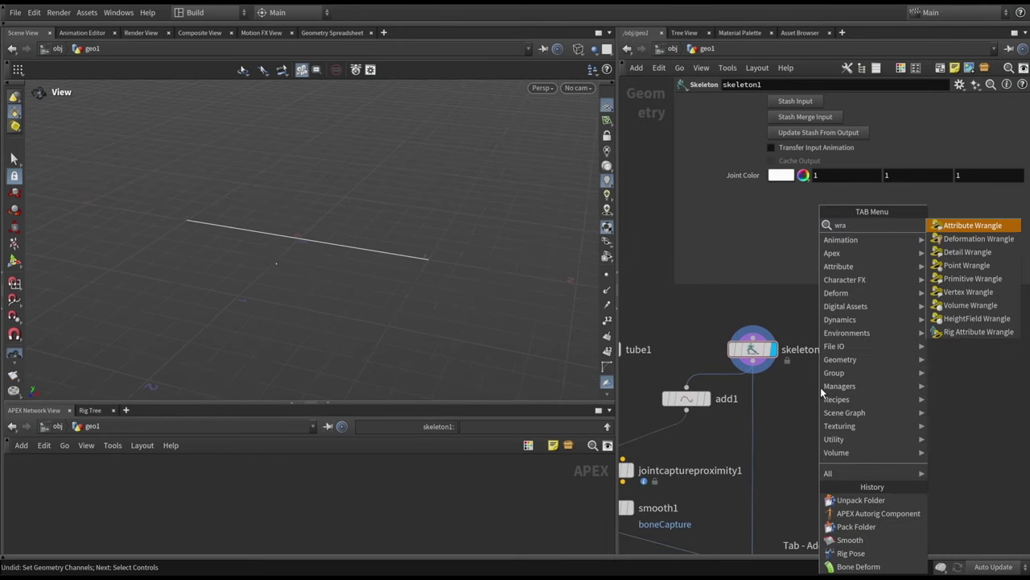
pyautogui.click(969, 225)
pyautogui.click(823, 421)
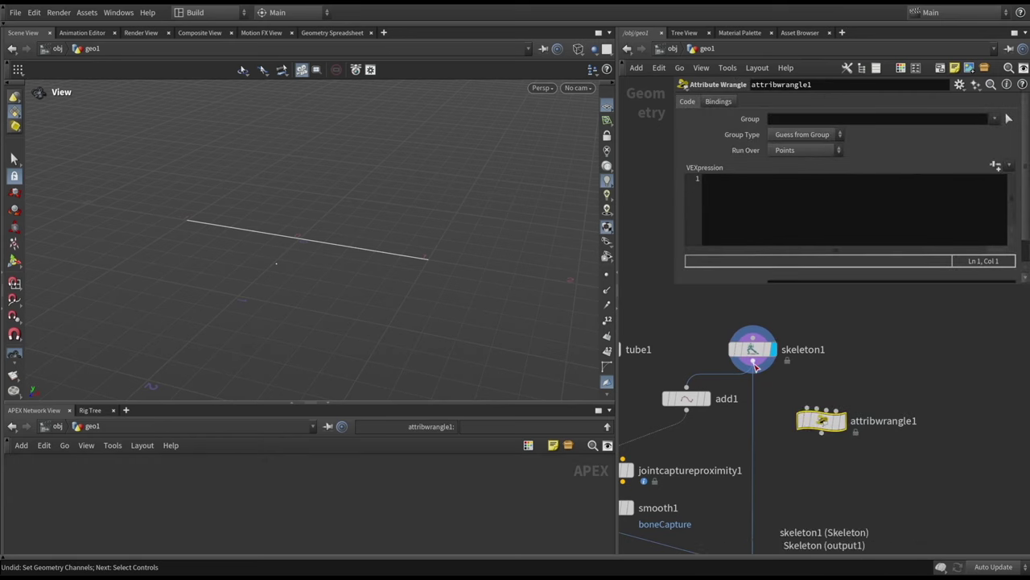
pyautogui.click(842, 420)
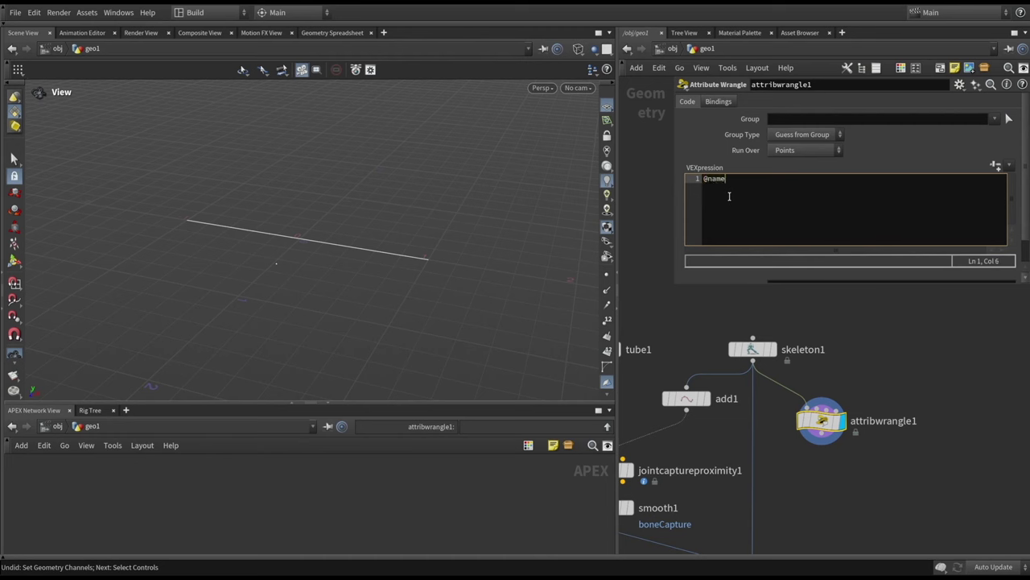
pyautogui.write("= '_ctrl';")
pyautogui.click(704, 178)
pyautogui.write('s')
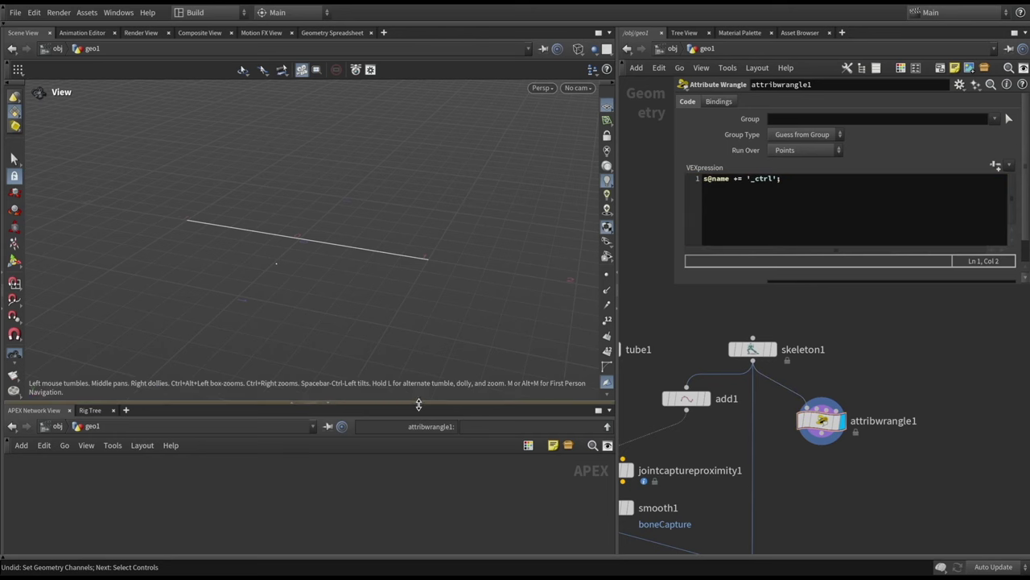
# Step: Show the Rig Tree and delete the extra point_3 joint in skeleton1
pyautogui.moveTo(419, 403); pyautogui.dragTo(420, 359)
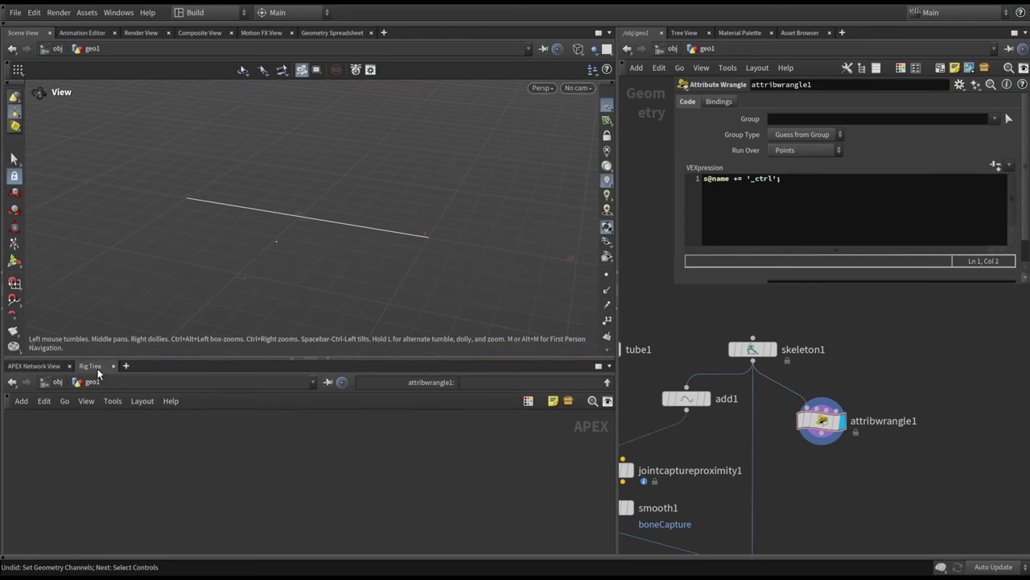
pyautogui.click(94, 367)
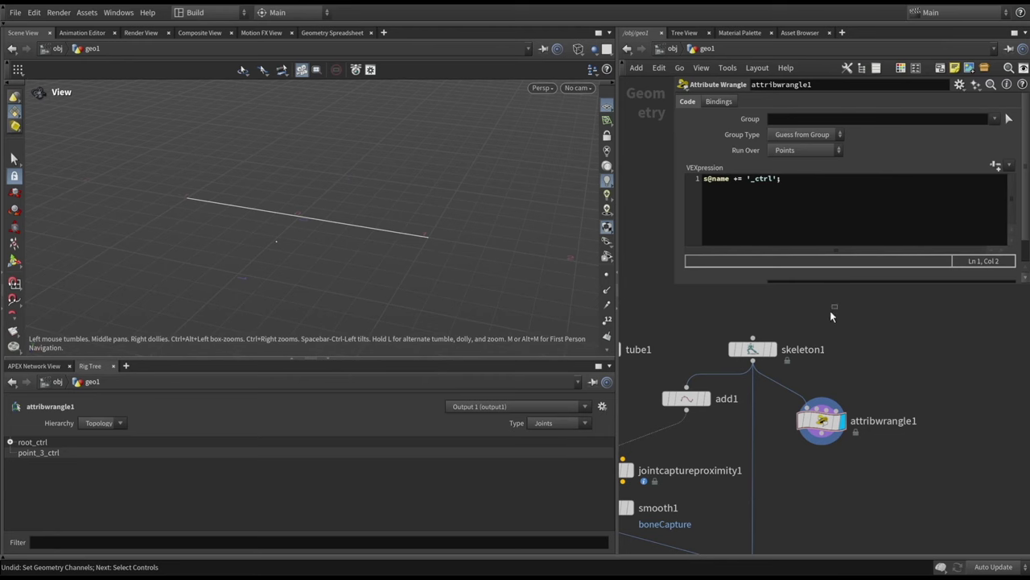
pyautogui.click(752, 348)
pyautogui.press('Return')
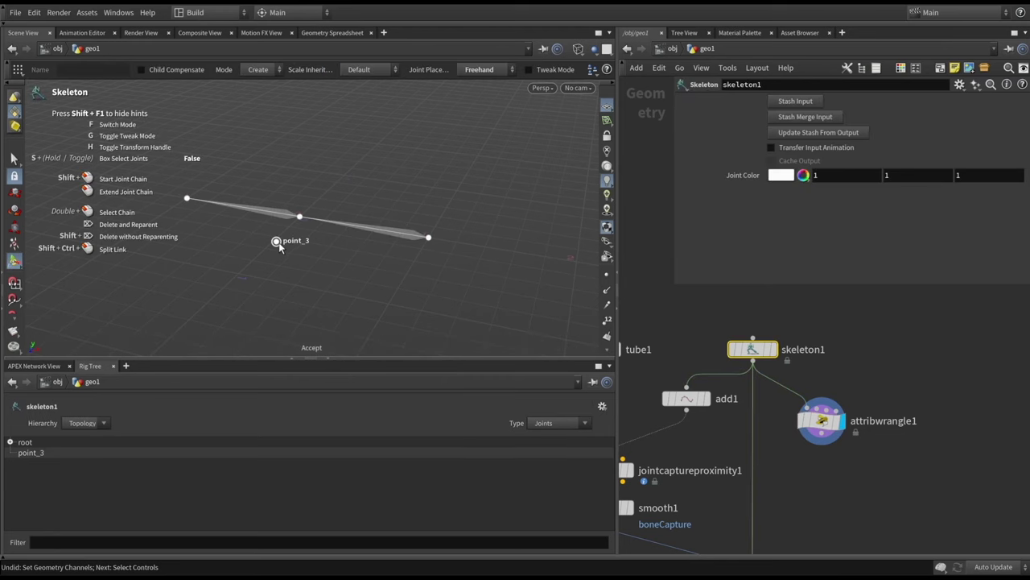
pyautogui.click(280, 247)
pyautogui.press('Delete')
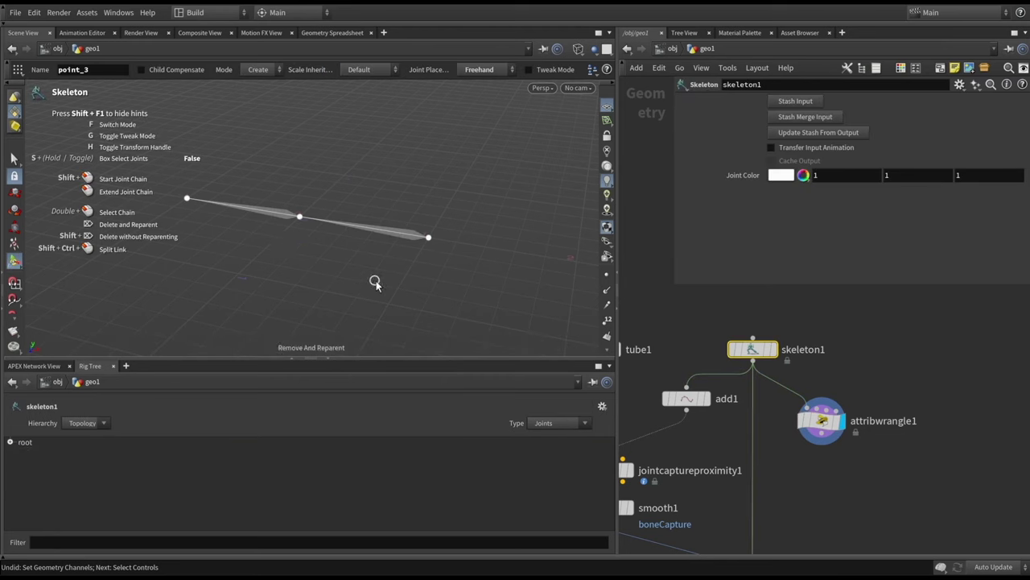
# Step: Expand the wrangle's Rig Tree to confirm root_ctrl, mid_ctrl and tip_ctrl
pyautogui.click(821, 420)
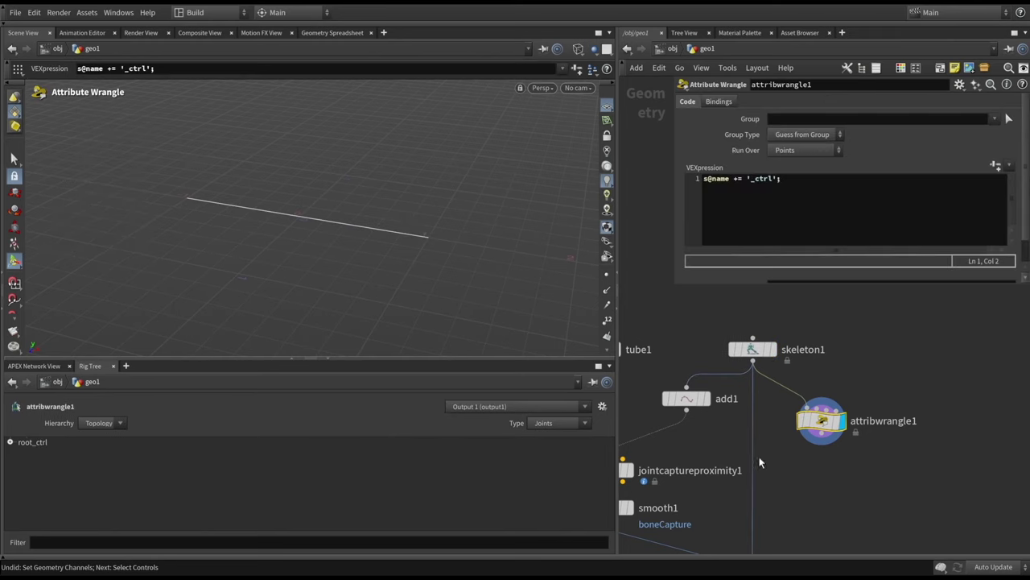
pyautogui.click(10, 442)
pyautogui.click(22, 453)
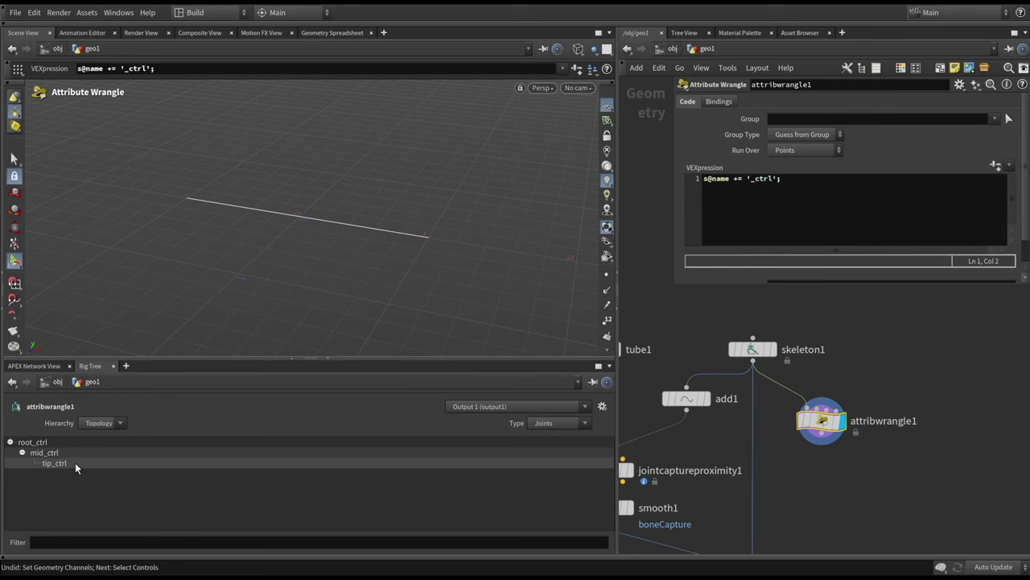
pyautogui.scroll(-2, 880, 492)
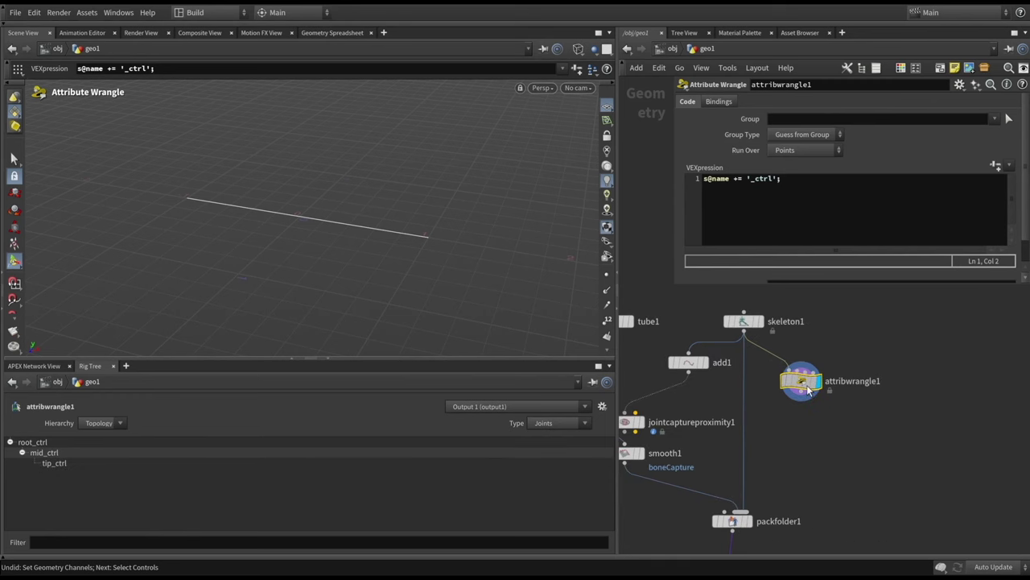
pyautogui.scroll(-1, 839, 427)
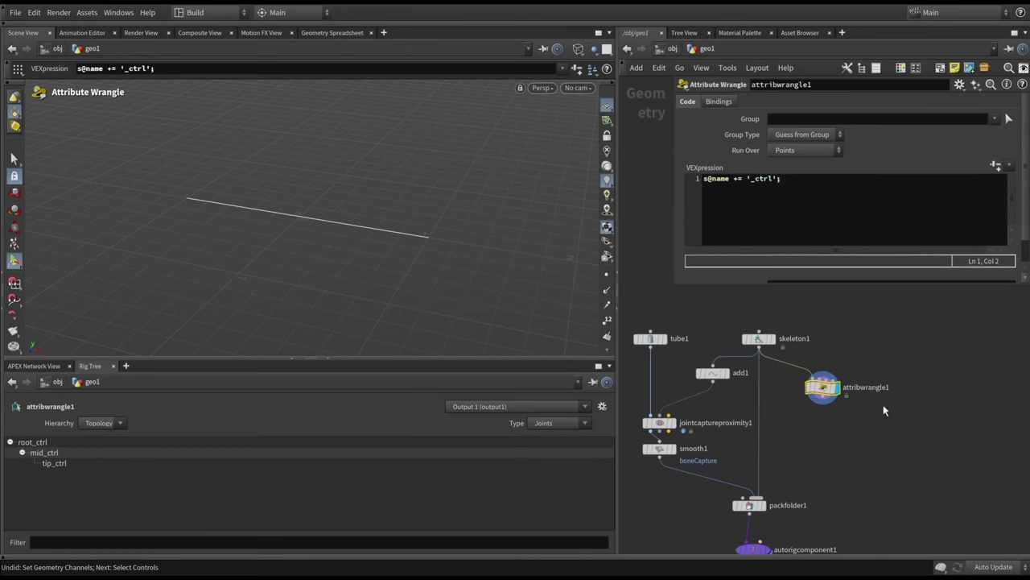
# Step: Place an Attach Joint Geo node below attribwrangle1
pyautogui.press('Tab')
pyautogui.write('atta')
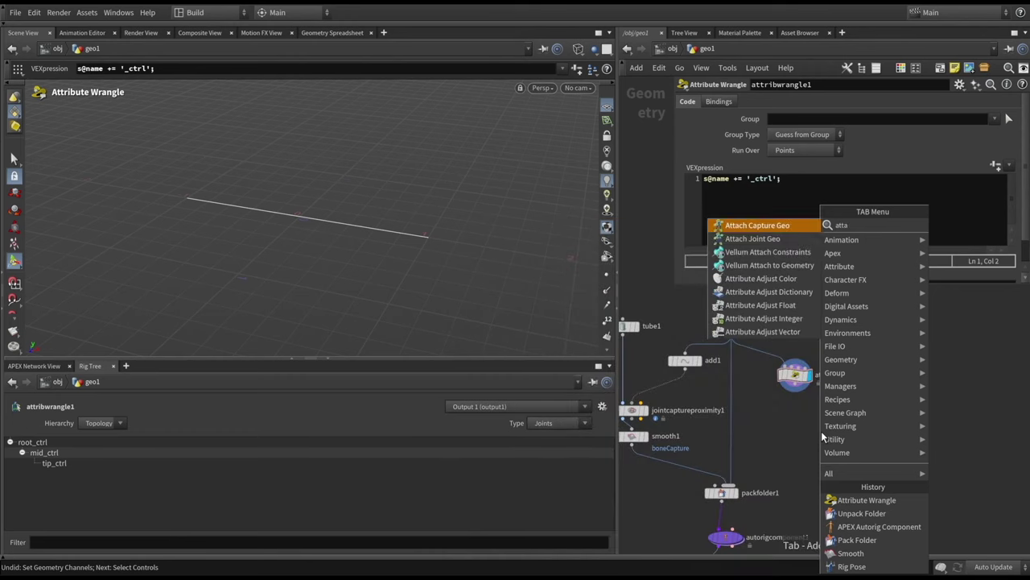
pyautogui.click(776, 238)
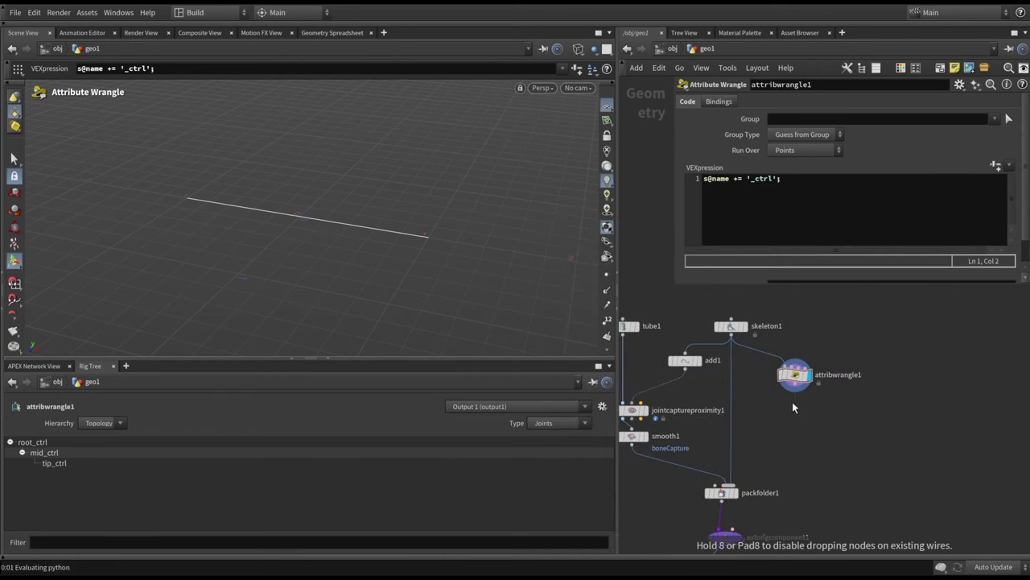
pyautogui.click(793, 422)
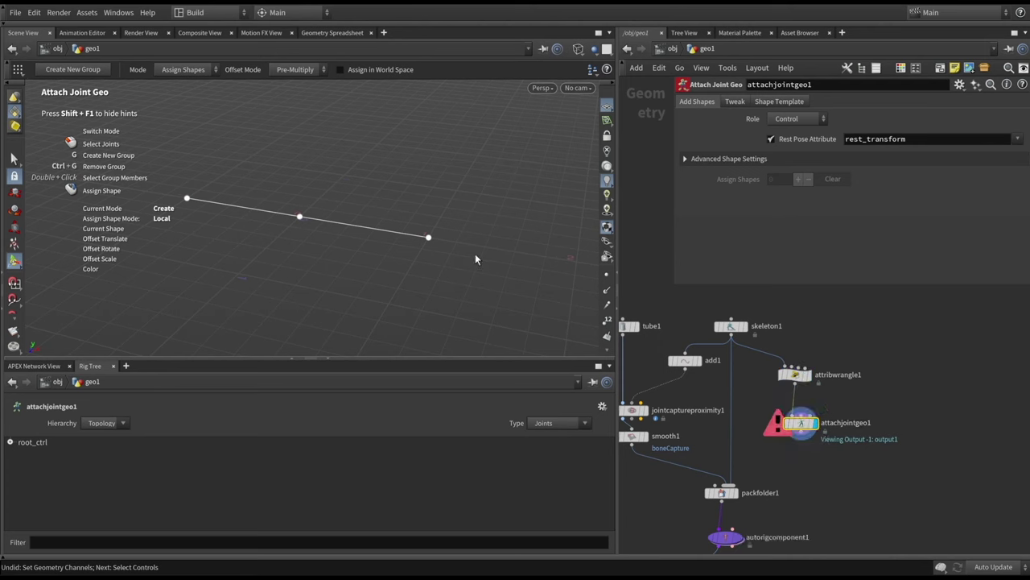
pyautogui.press('Escape')
pyautogui.moveTo(421, 221); pyautogui.dragTo(449, 242)
pyautogui.press('Return')
# Step: Display autorigcomponent1's output again and pan the network upward
pyautogui.moveTo(742, 546); pyautogui.dragTo(785, 439, button='middle')
pyautogui.click(774, 430)
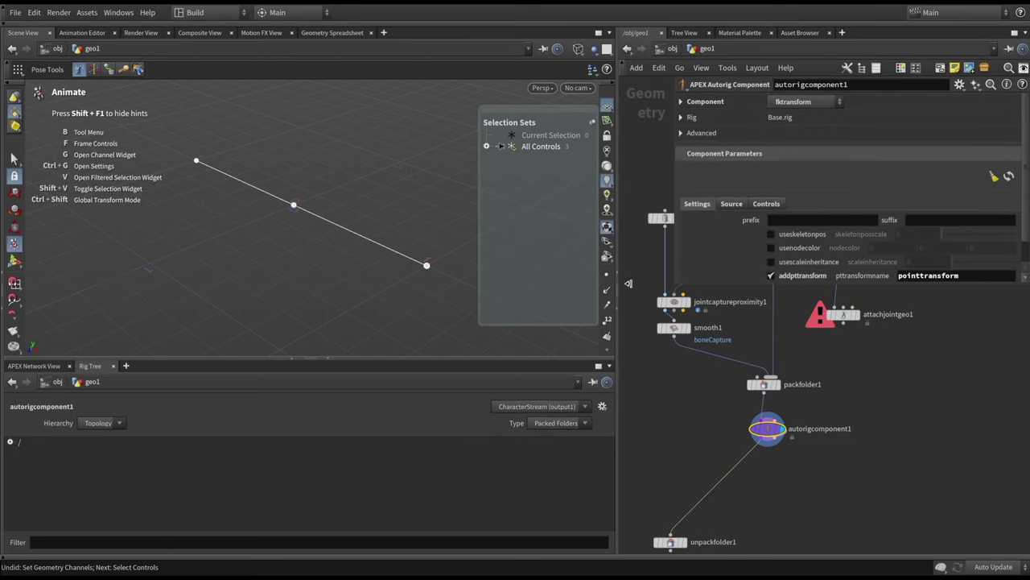
pyautogui.moveTo(860, 319); pyautogui.dragTo(865, 393, button='middle')
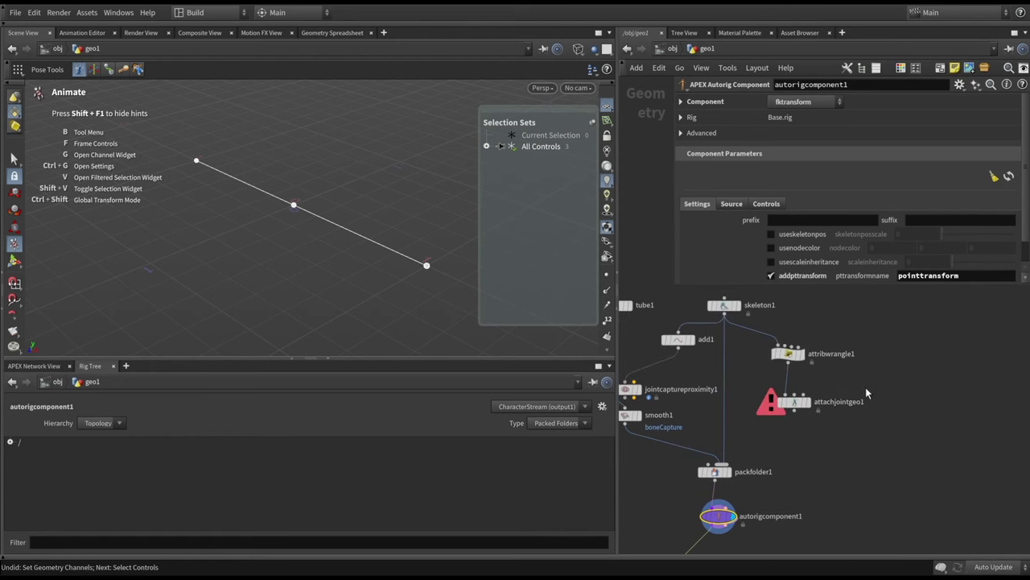
# Step: Add a File node, file1, that reads ctrl.bgeo
pyautogui.press('Tab')
pyautogui.write('file')
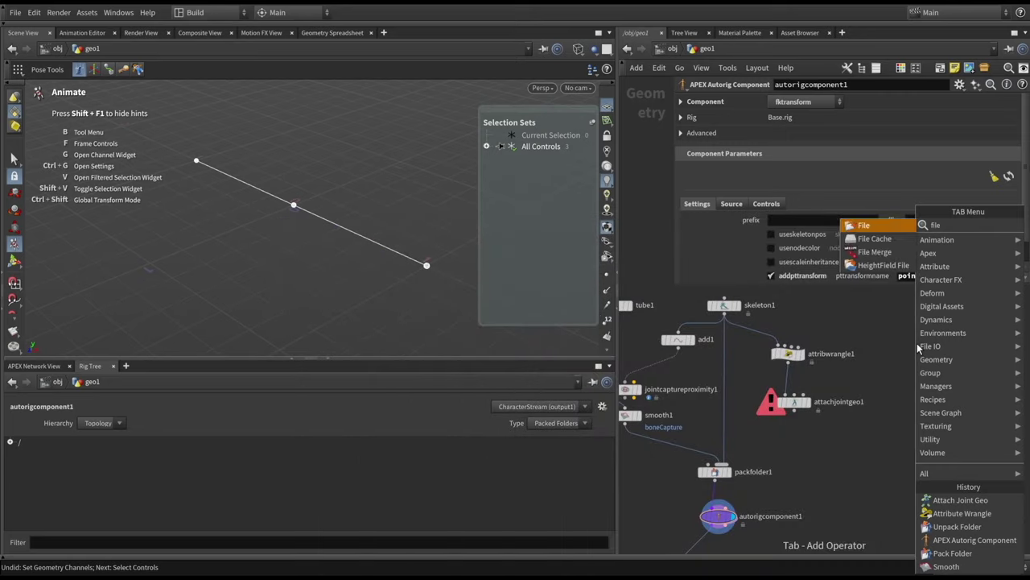
pyautogui.click(862, 224)
pyautogui.click(901, 345)
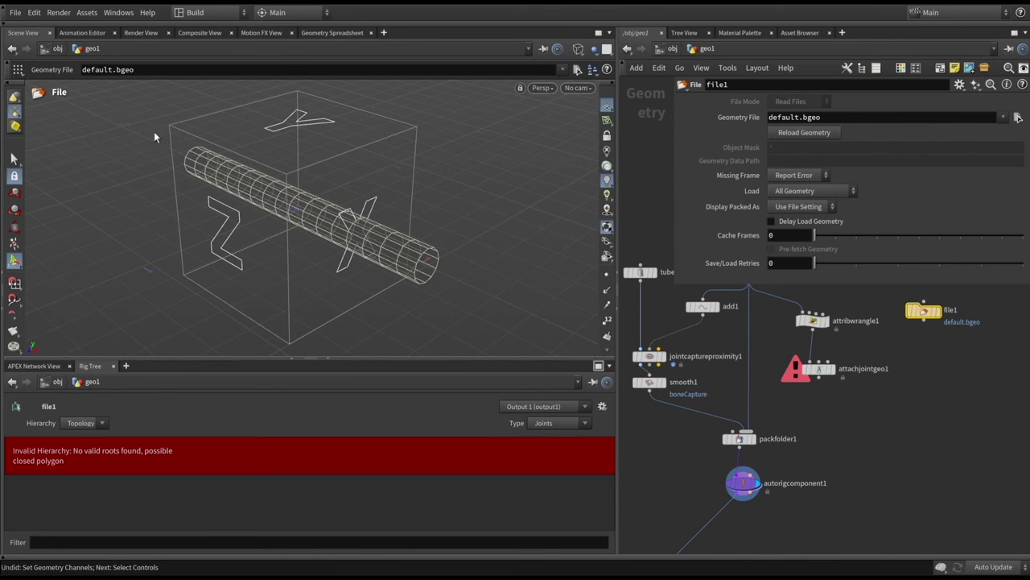
pyautogui.moveTo(875, 385); pyautogui.dragTo(865, 420, button='middle')
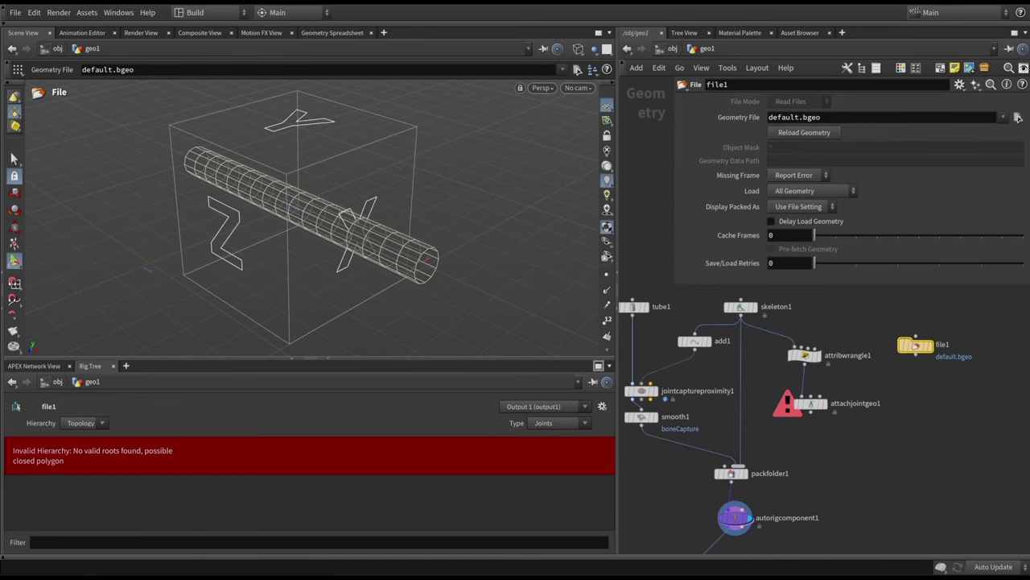
pyautogui.moveTo(903, 99); pyautogui.dragTo(854, 116)
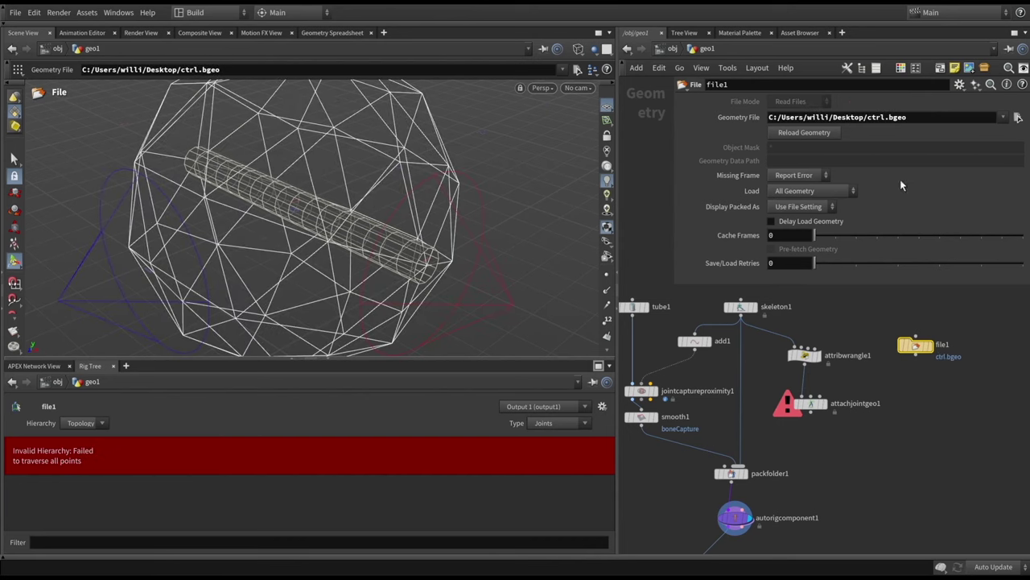
pyautogui.moveTo(915, 347); pyautogui.dragTo(858, 387, button='middle')
pyautogui.moveTo(859, 387); pyautogui.dragTo(864, 350)
# Step: Display only the loaded control shapes shaded and inspect file1's geometry info
pyautogui.click(880, 346)
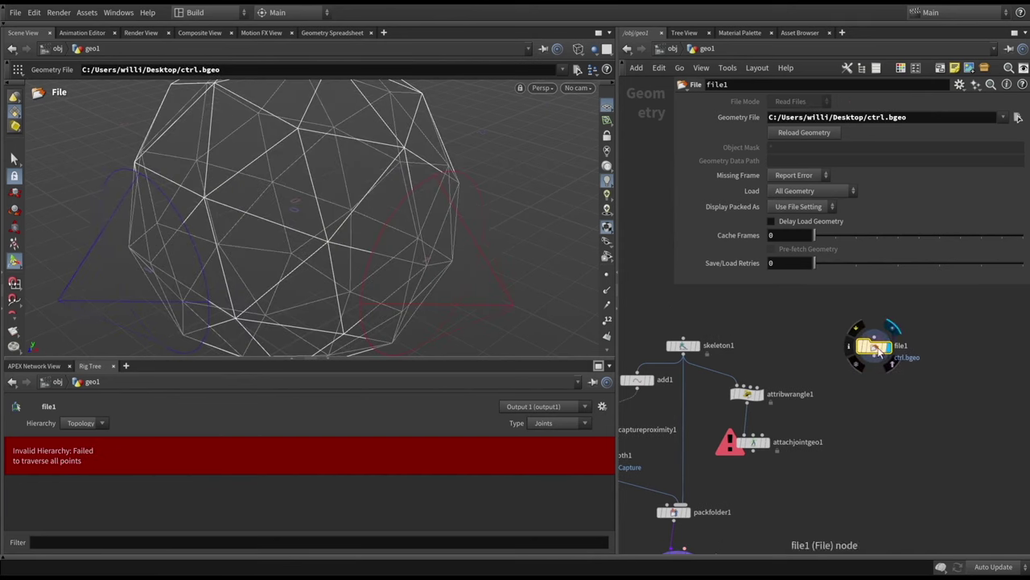
pyautogui.press('Escape')
pyautogui.moveTo(295, 207)
pyautogui.mouseDown()
pyautogui.moveTo(402, 223)
pyautogui.moveTo(376, 175)
pyautogui.moveTo(359, 208)
pyautogui.mouseUp()
pyautogui.press('w')
pyautogui.press('Return')
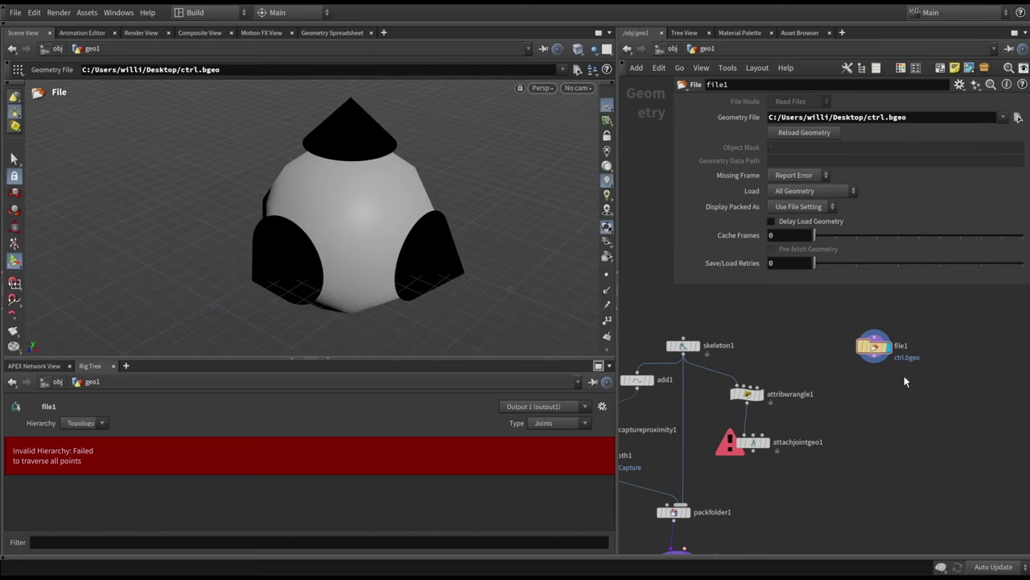
pyautogui.middleClick(875, 346)
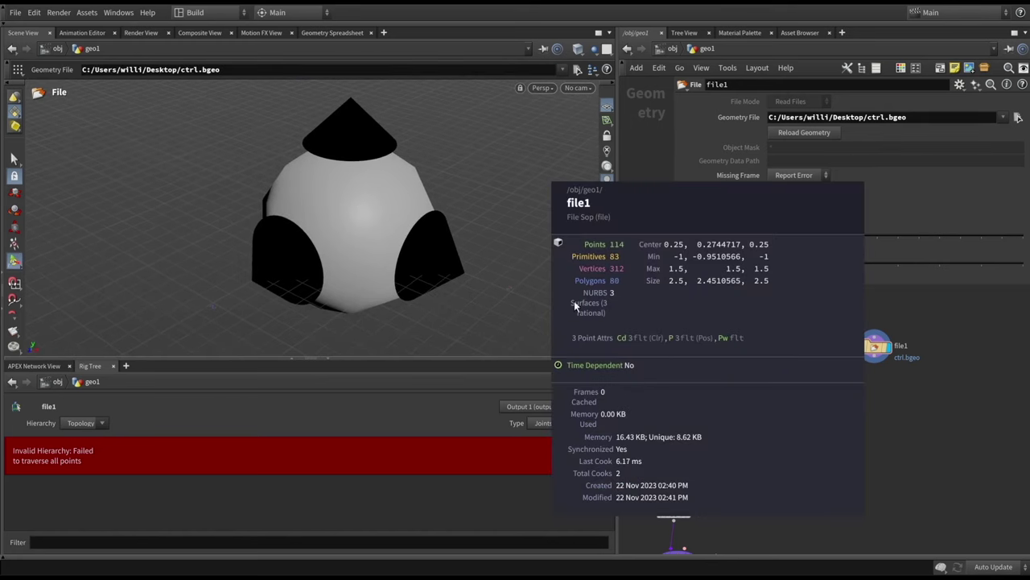
# Step: Add convert1 below file1 and move both nodes up beside the rig network
pyautogui.write('convert')
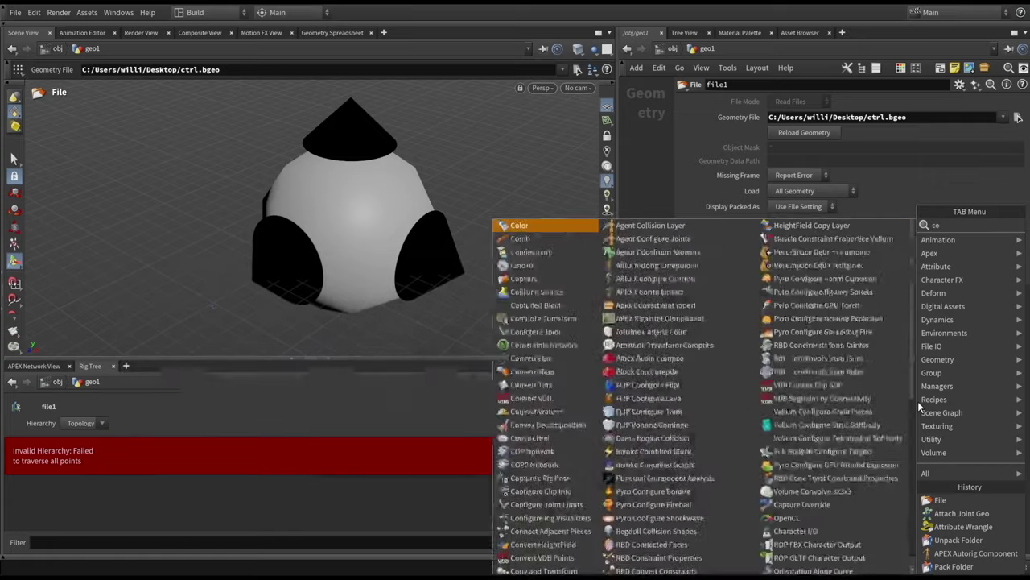
pyautogui.click(813, 231)
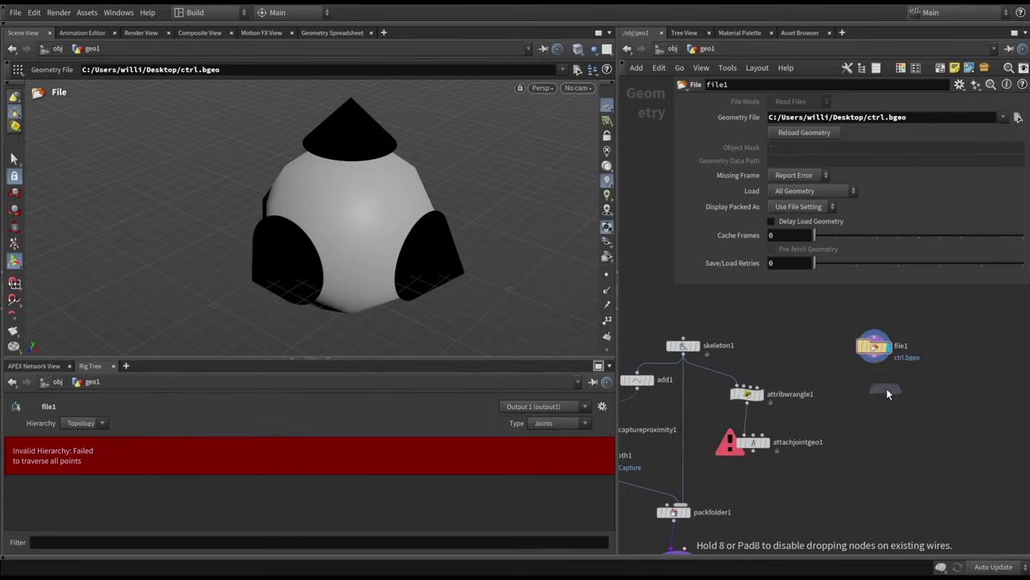
pyautogui.click(879, 383)
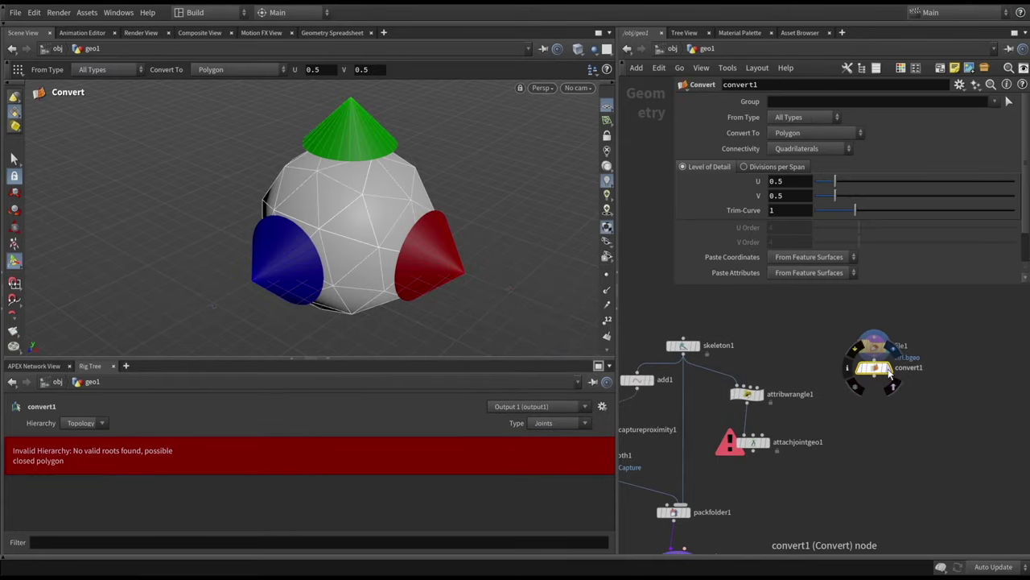
pyautogui.moveTo(879, 385); pyautogui.dragTo(879, 373)
pyautogui.moveTo(881, 386); pyautogui.dragTo(892, 382, button='middle')
pyautogui.moveTo(894, 380); pyautogui.dragTo(894, 363)
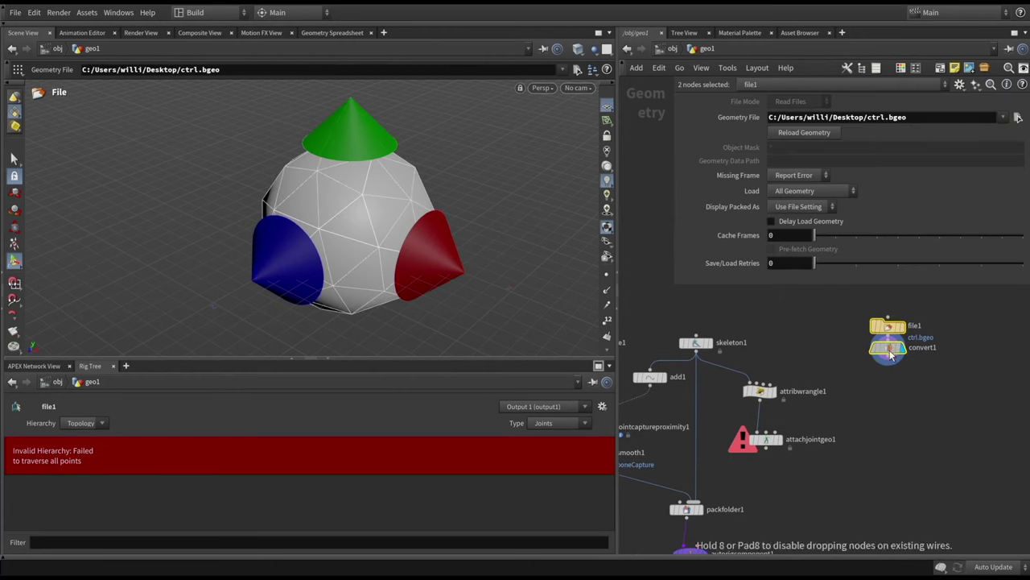
pyautogui.moveTo(926, 387); pyautogui.dragTo(855, 388, button='middle')
# Step: Add transform1 below convert1 with 0.22 uniform scale and move the three shape nodes up
pyautogui.press('Tab')
pyautogui.write('trans')
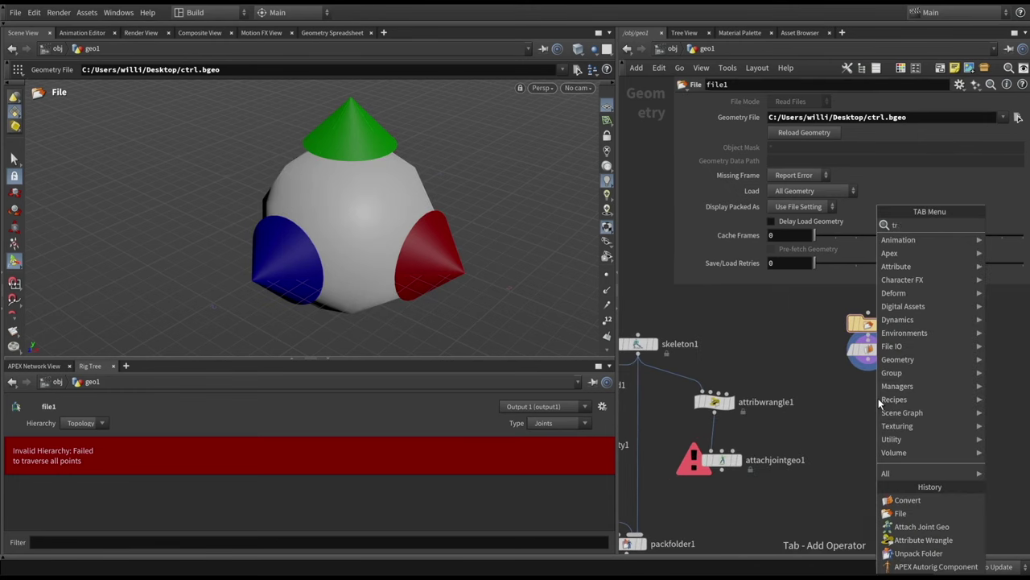
pyautogui.click(791, 227)
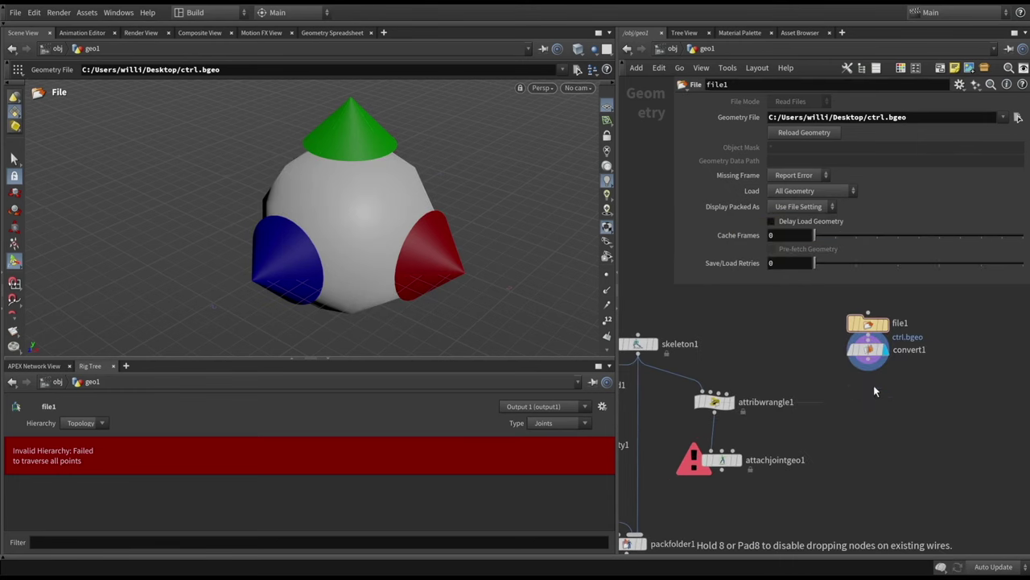
pyautogui.click(869, 378)
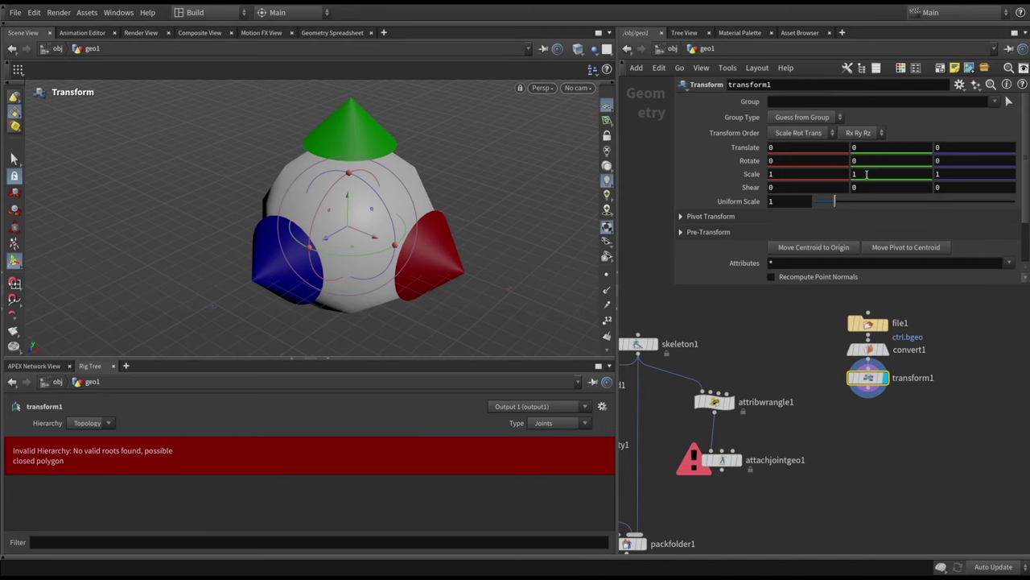
pyautogui.moveTo(835, 201); pyautogui.dragTo(820, 205)
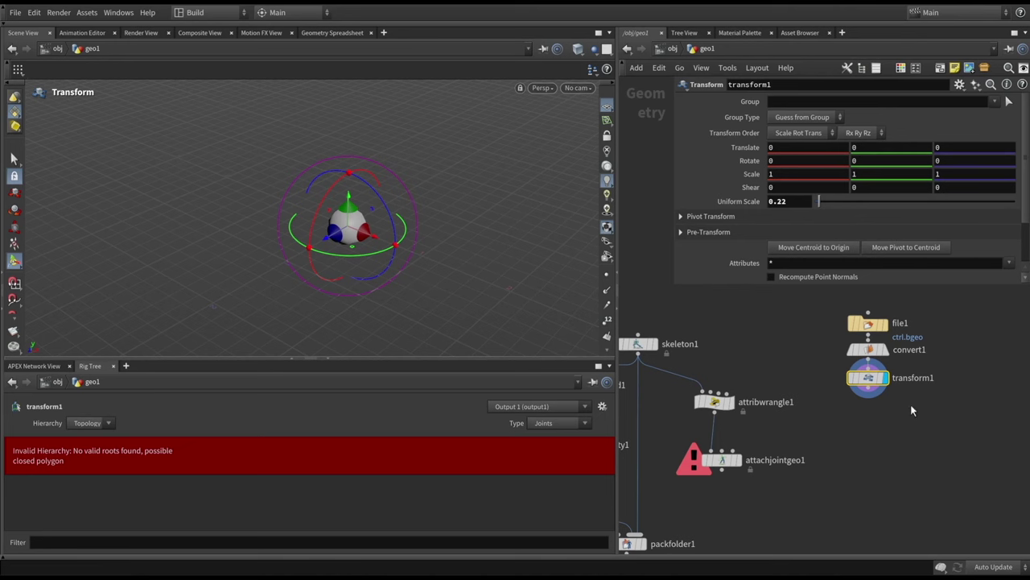
pyautogui.moveTo(866, 398); pyautogui.dragTo(802, 298)
pyautogui.moveTo(868, 377); pyautogui.dragTo(868, 343)
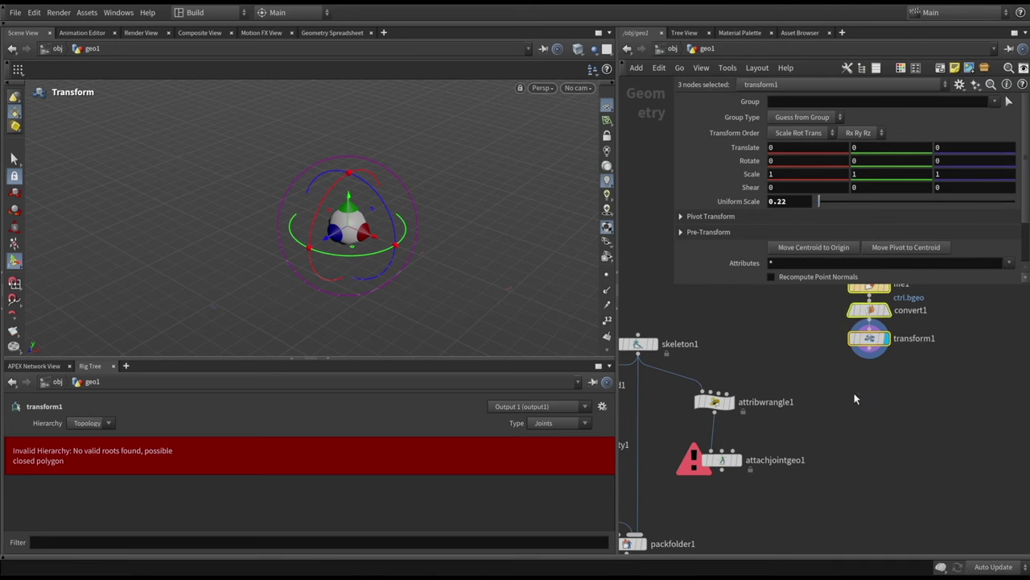
pyautogui.scroll(2, 777, 436)
# Step: Add a Merge Packed node after transform1 with the packed name ctrl
pyautogui.click(862, 410)
pyautogui.press('Tab')
pyautogui.write('merge')
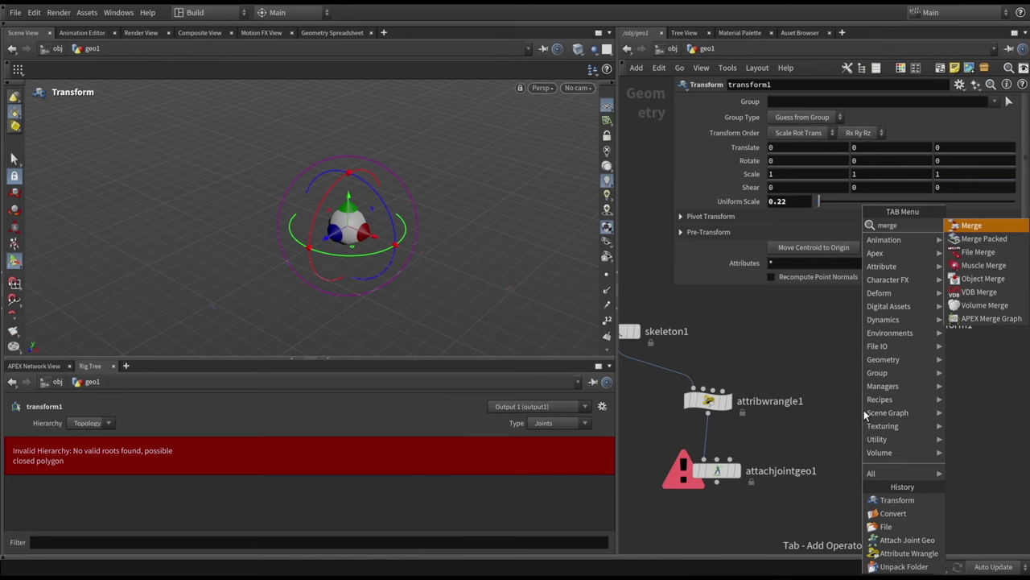
pyautogui.press('Down')
pyautogui.press('Return')
pyautogui.click(889, 420)
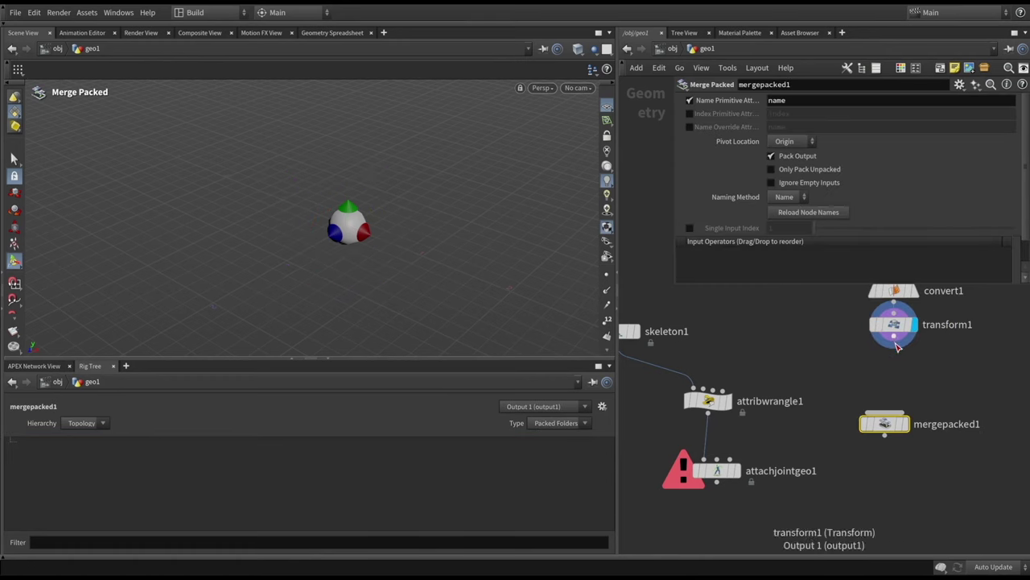
pyautogui.doubleClick(790, 242)
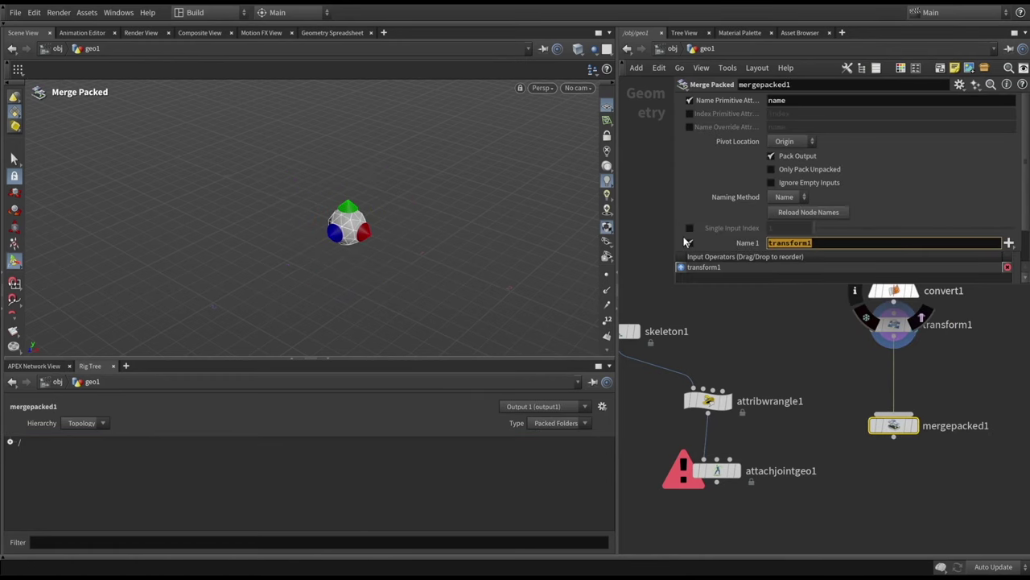
pyautogui.write('ctrl')
# Step: Wire mergepacked1 into attachjointgeo1 and add one Assign Shapes entry
pyautogui.click(893, 437)
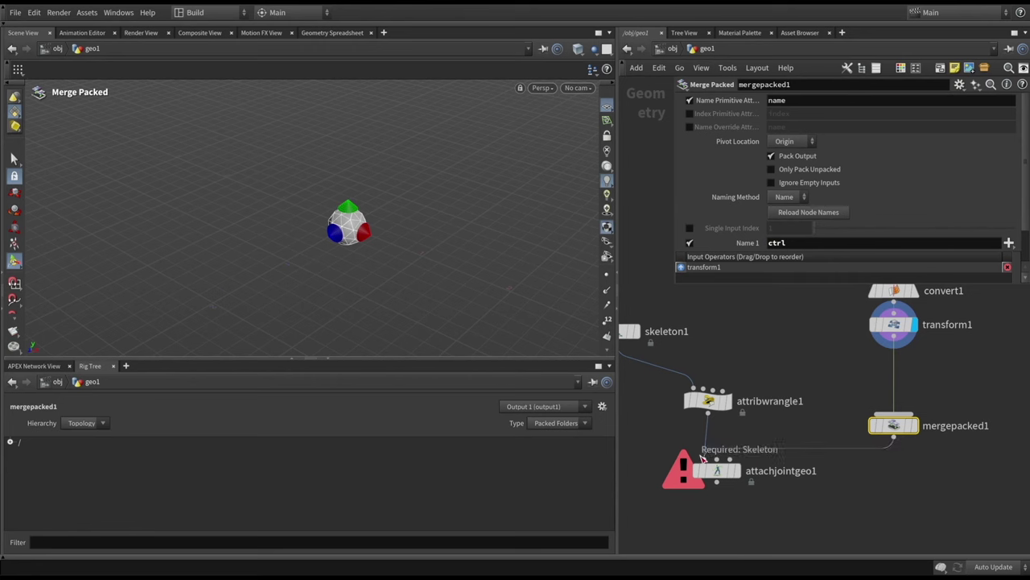
pyautogui.click(719, 466)
pyautogui.moveTo(719, 465); pyautogui.dragTo(791, 471, button='middle')
pyautogui.click(791, 471)
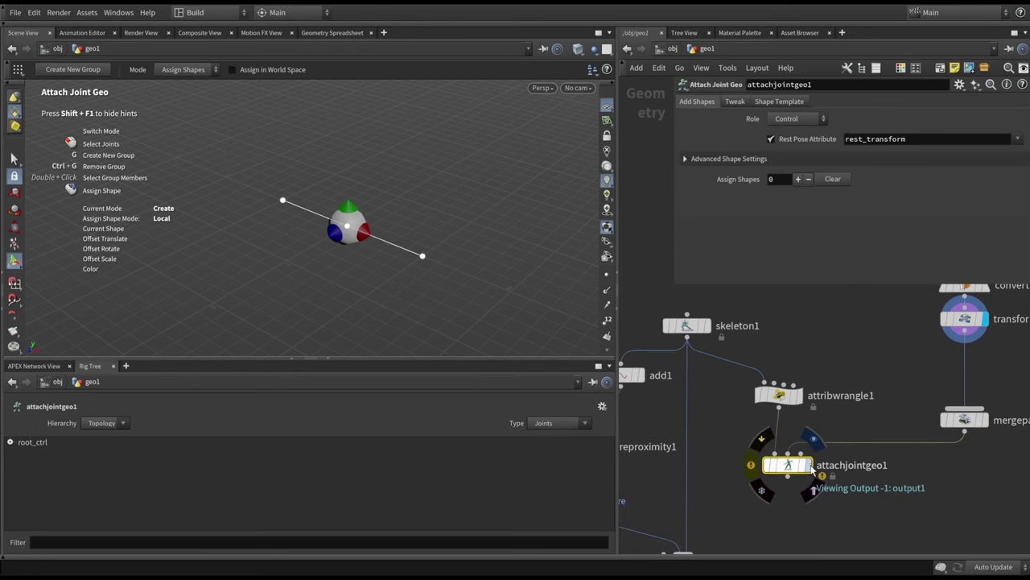
pyautogui.click(798, 180)
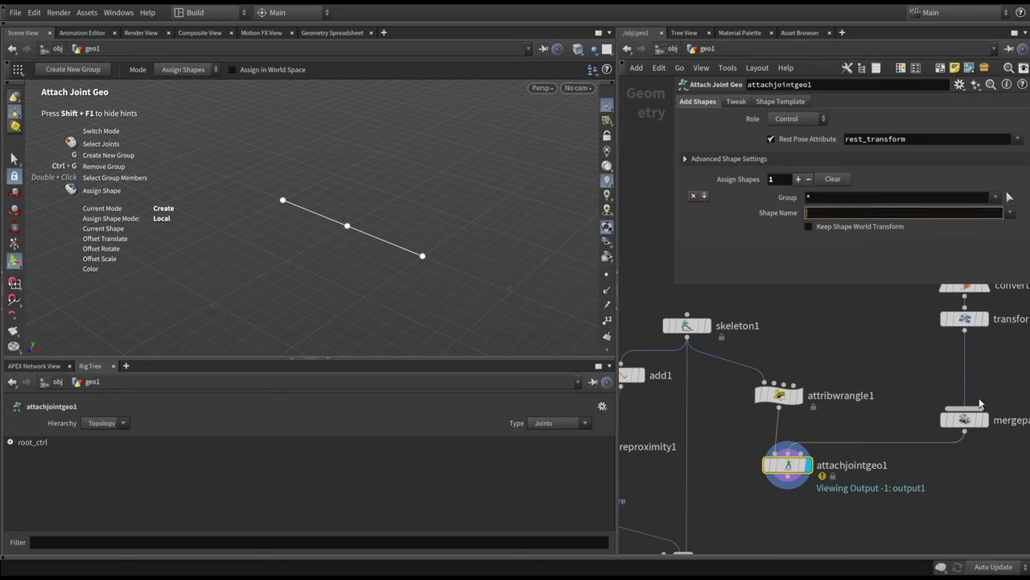
pyautogui.click(970, 417)
pyautogui.click(793, 465)
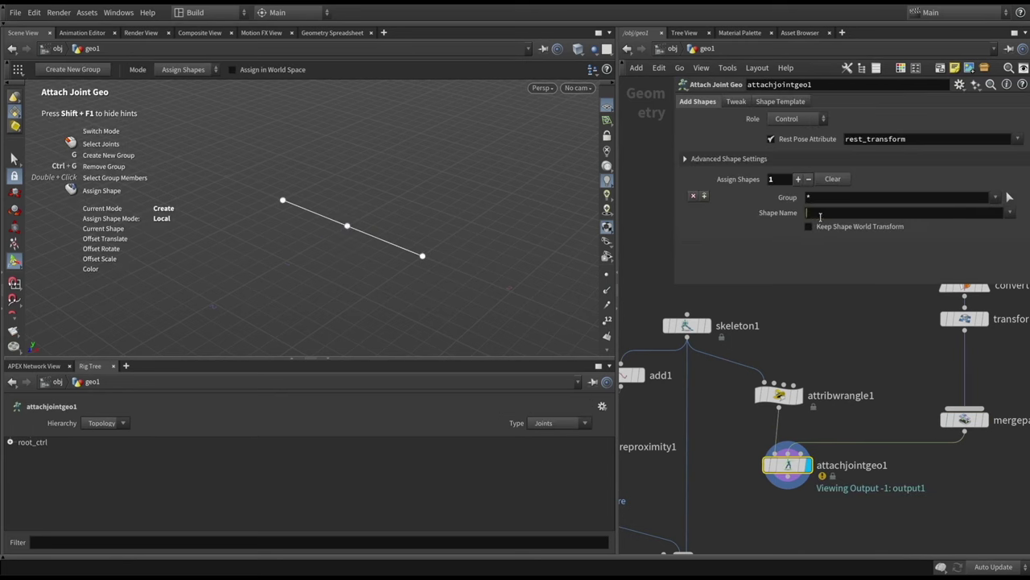
# Step: Set attachjointgeo1's Shape Name to ctrl
pyautogui.click(820, 214)
pyautogui.write('ctrl')
pyautogui.press('Return')
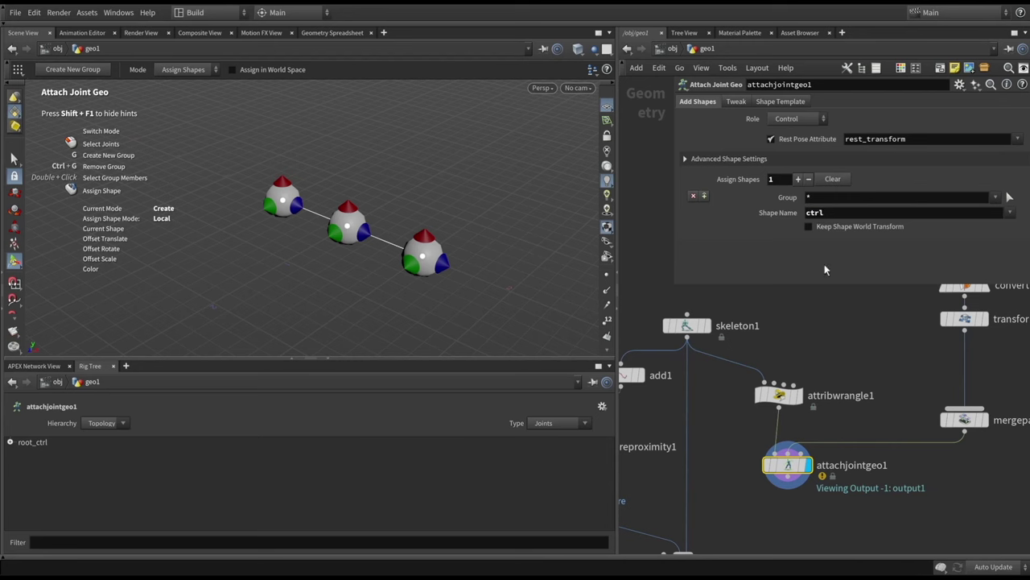
# Step: Nudge packfolder1 toward autorigcomponent1 and create a Color node
pyautogui.press('h')
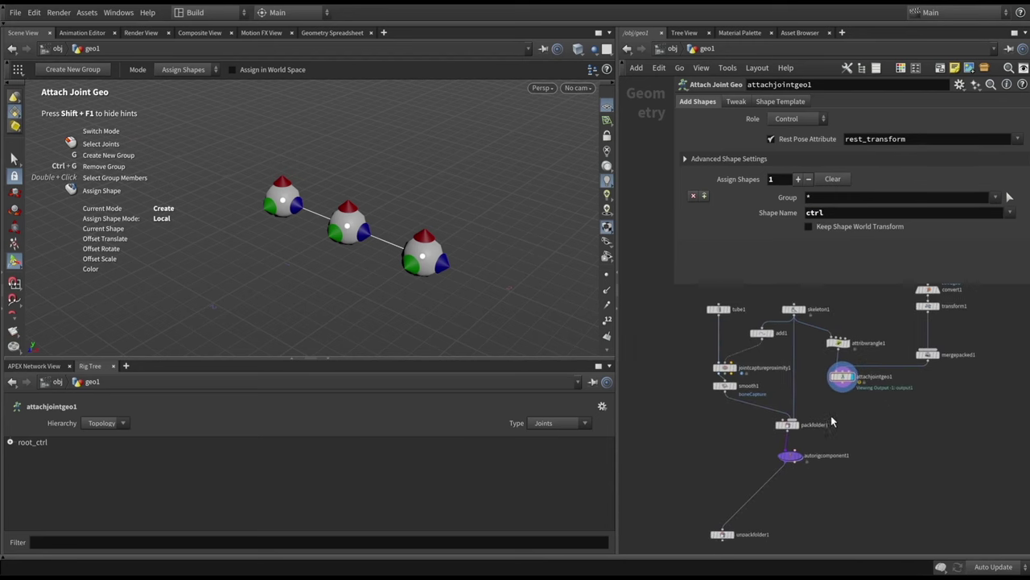
pyautogui.moveTo(790, 427); pyautogui.dragTo(787, 439)
pyautogui.scroll(1, 786, 419)
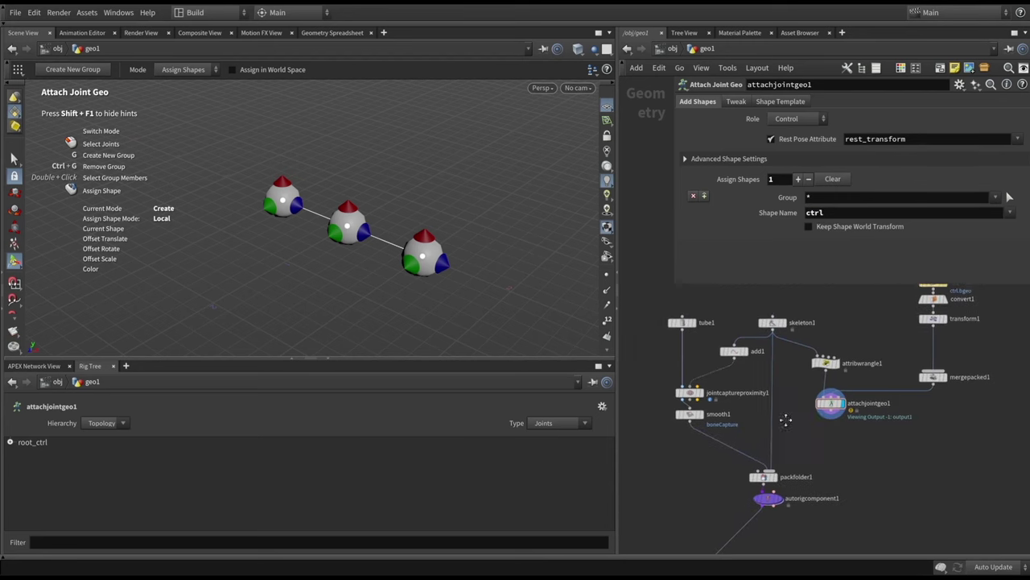
pyautogui.scroll(1, 805, 451)
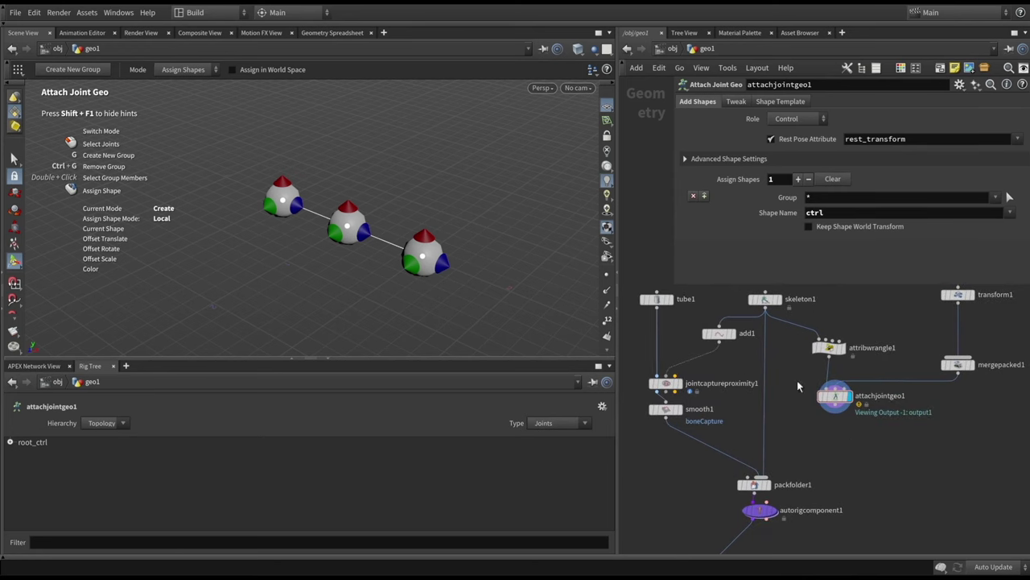
pyautogui.moveTo(832, 441); pyautogui.dragTo(830, 424, button='middle')
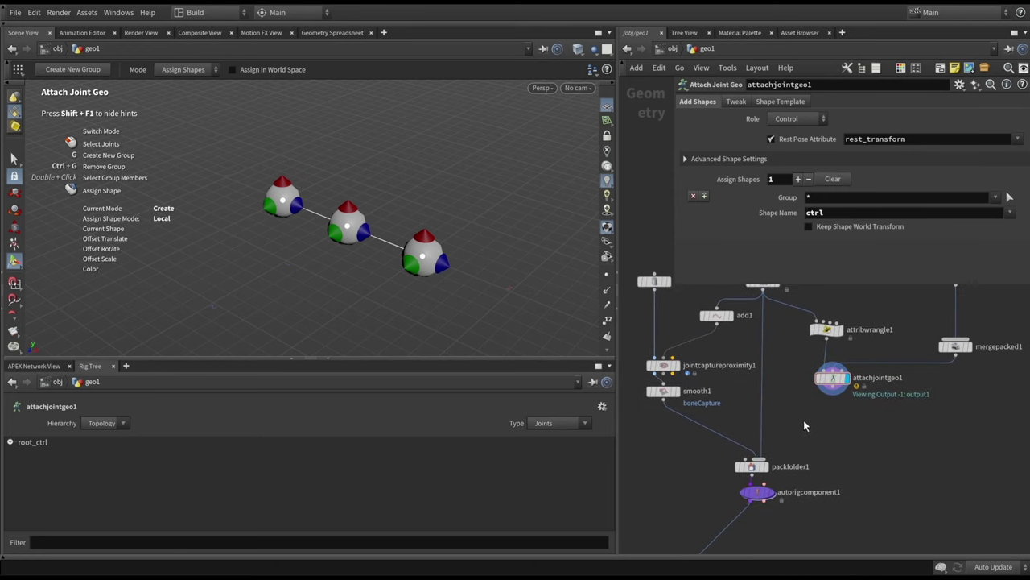
pyautogui.moveTo(799, 372); pyautogui.dragTo(794, 383, button='middle')
pyautogui.press('Tab')
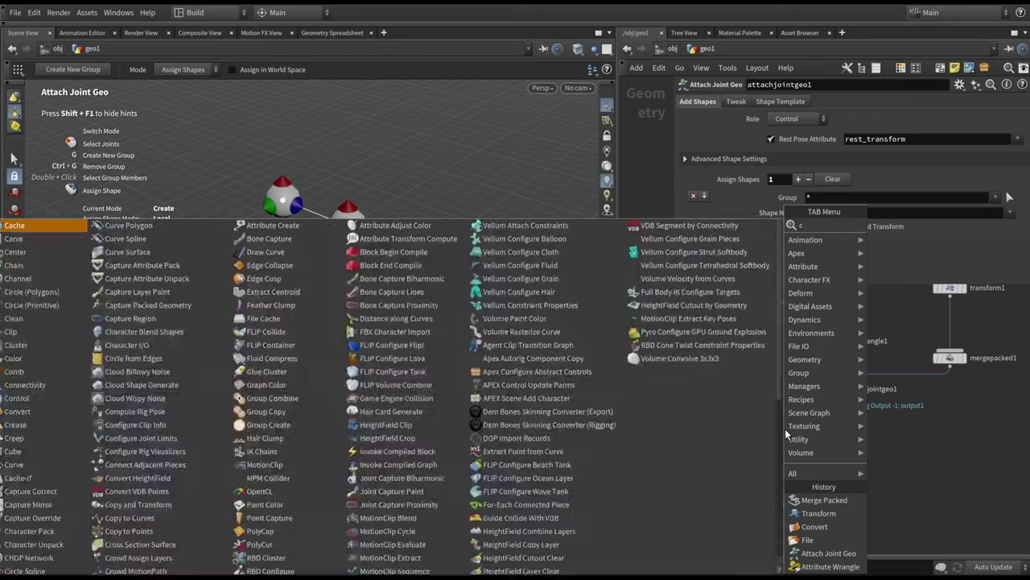
pyautogui.write('color')
pyautogui.press('Return')
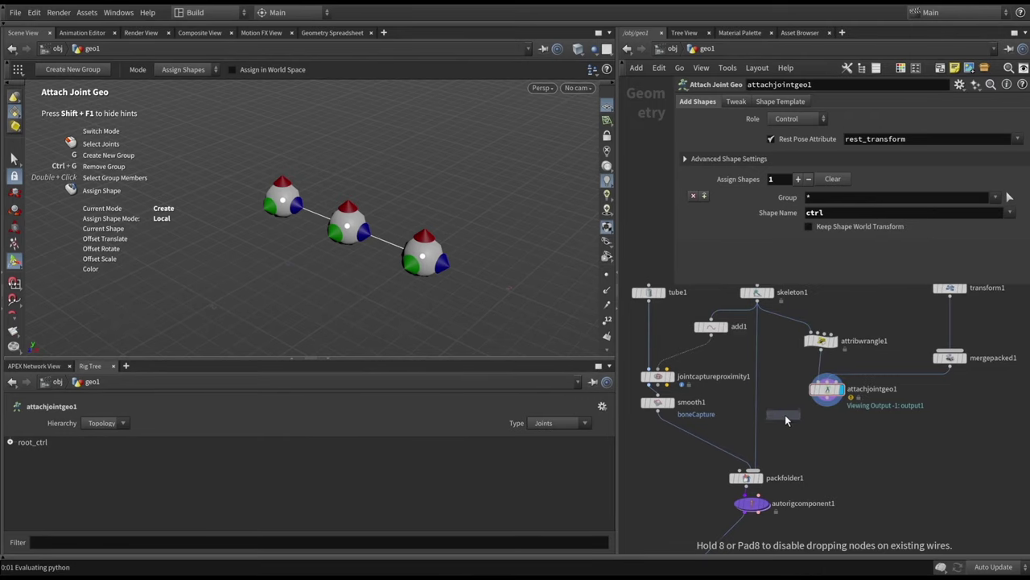
# Step: Insert color1 on the skeleton-to-packfolder wire and set it to red (1, 0, 0)
pyautogui.click(787, 422)
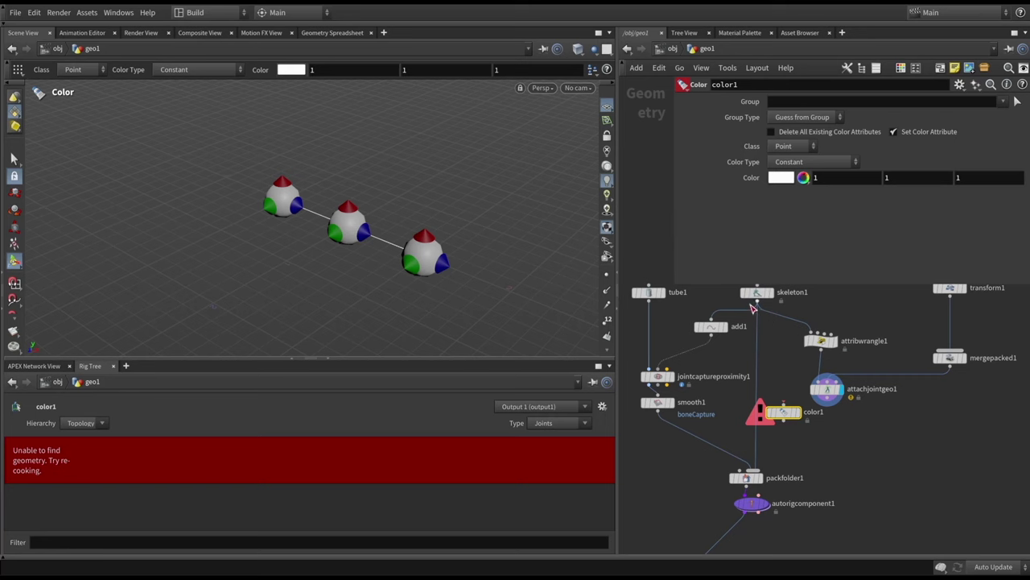
pyautogui.moveTo(771, 316)
pyautogui.moveTo(786, 418); pyautogui.dragTo(756, 425)
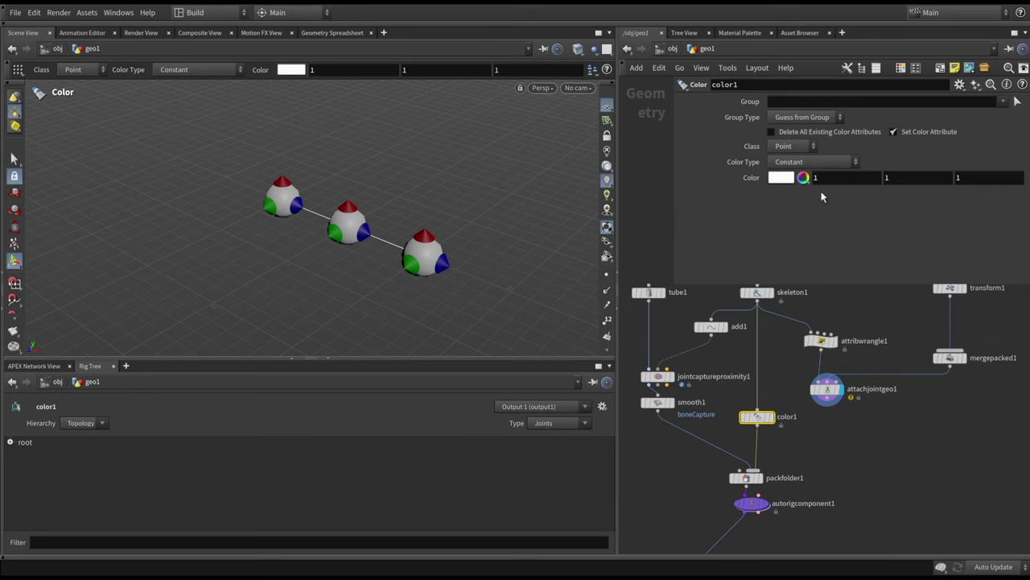
pyautogui.click(879, 177)
pyautogui.press('Tab')
pyautogui.write('0')
pyautogui.press('Tab')
pyautogui.write('0')
# Step: Add color2 after attachjointgeo1 and set it to green (0, 1, 0)
pyautogui.press('Return')
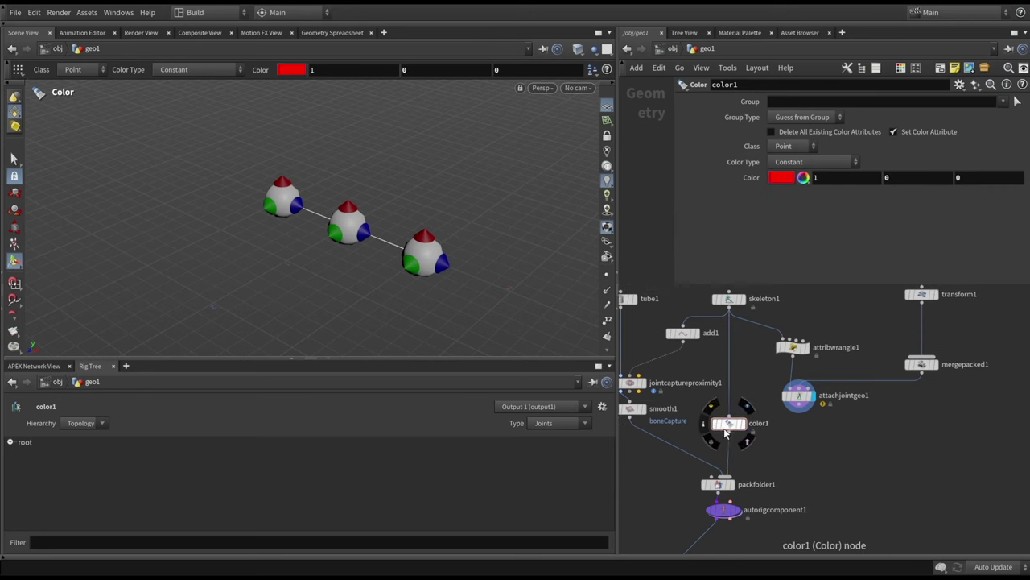
pyautogui.click(803, 435)
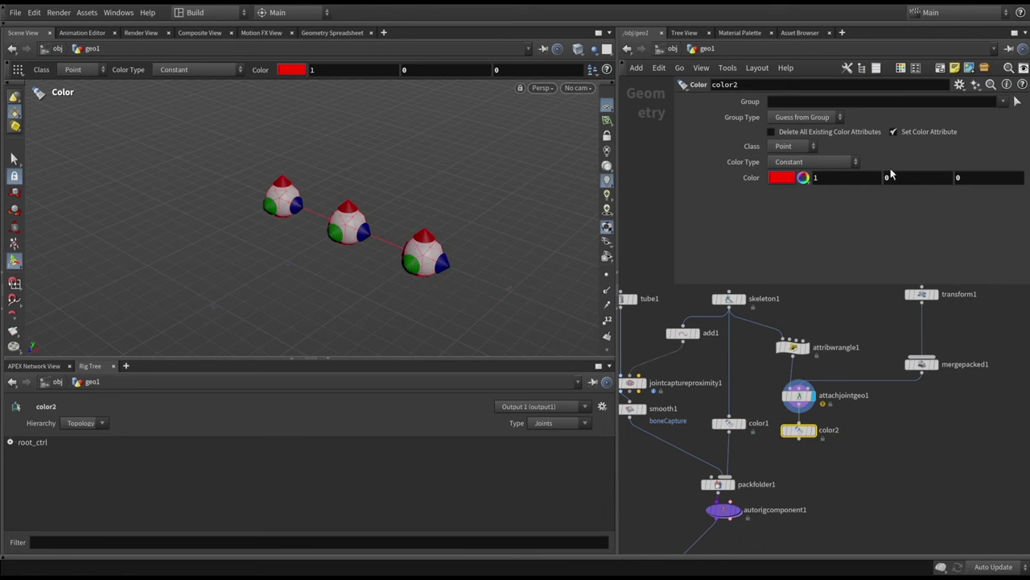
pyautogui.click(817, 179)
pyautogui.write('0')
pyautogui.click(886, 178)
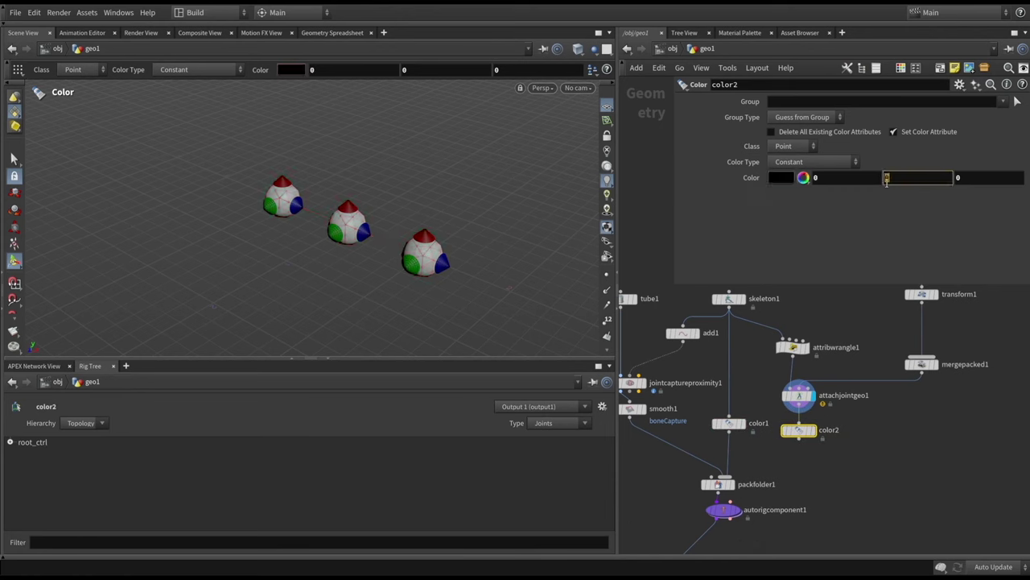
pyautogui.write('1')
pyautogui.click(821, 502)
pyautogui.moveTo(821, 502); pyautogui.dragTo(853, 423, button='middle')
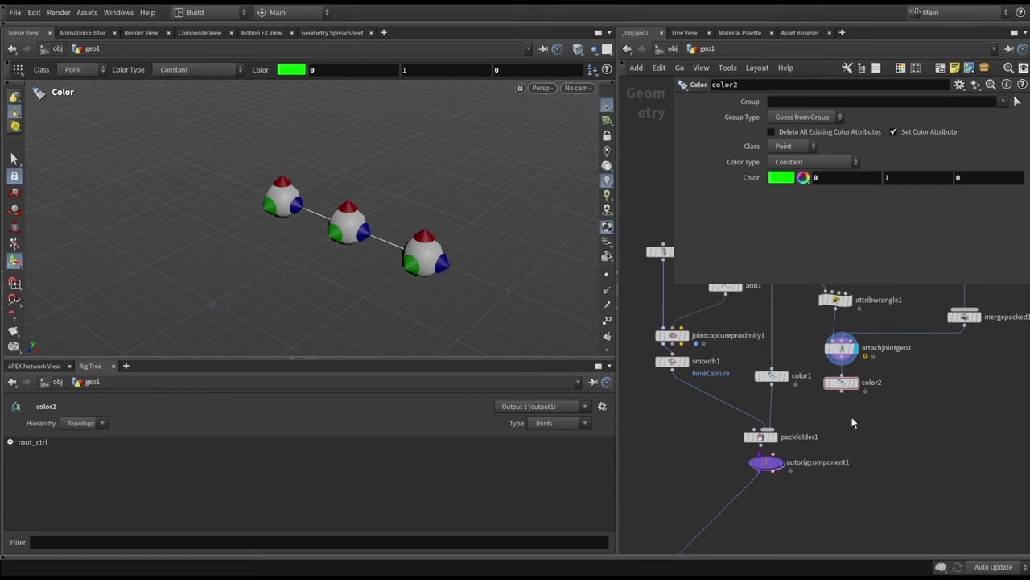
# Step: Merge color1 and color2 into merge1 and move packfolder1 and autorigcomponent1 down to fit it
pyautogui.moveTo(841, 384); pyautogui.dragTo(841, 378)
pyautogui.moveTo(745, 363); pyautogui.dragTo(842, 388)
pyautogui.press('Tab')
pyautogui.write('merge')
pyautogui.press('Return')
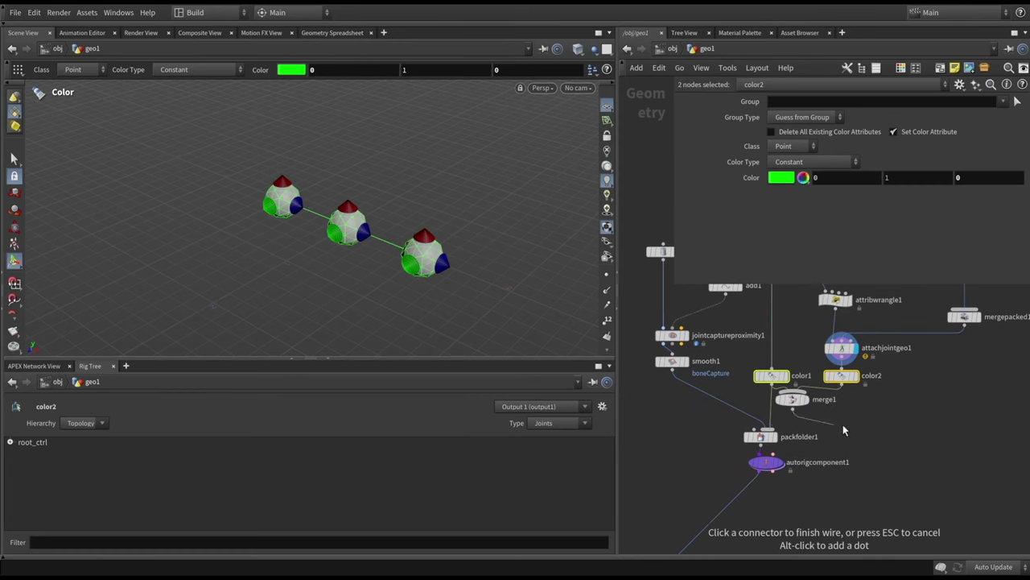
pyautogui.click(771, 420)
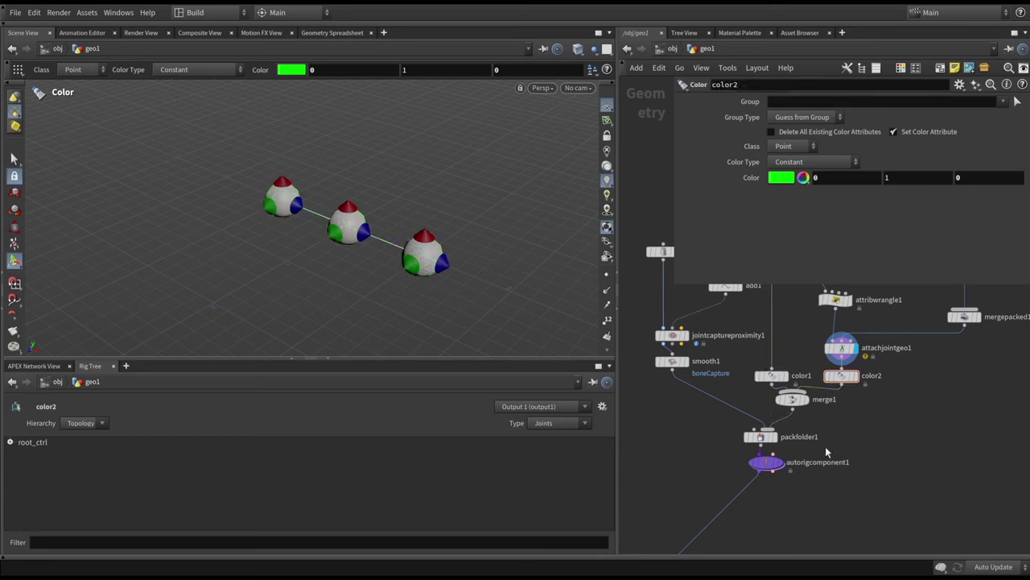
pyautogui.moveTo(827, 420); pyautogui.dragTo(732, 478)
pyautogui.moveTo(760, 446); pyautogui.dragTo(755, 496)
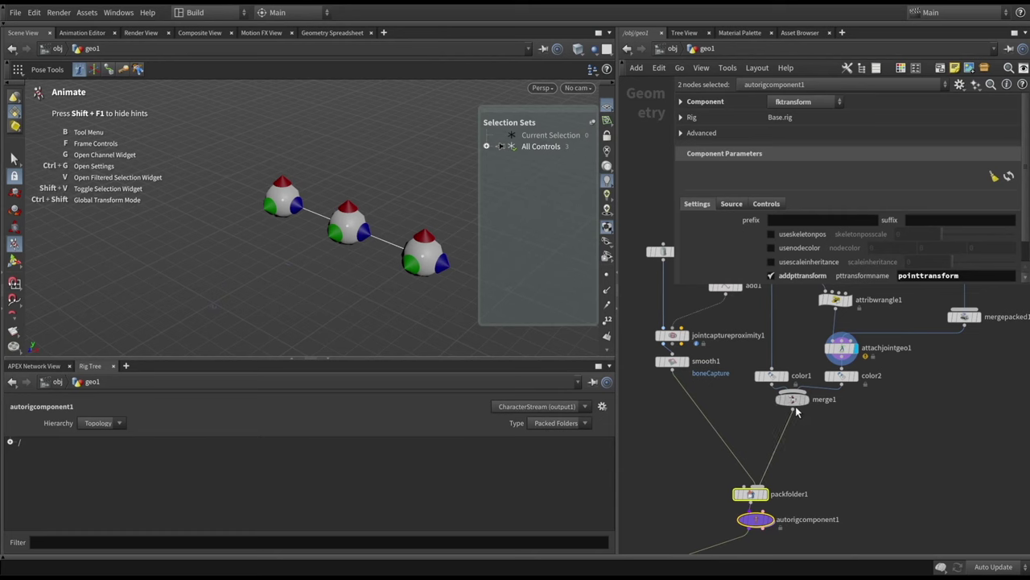
# Step: Select autorigcomponent1 and accept updating its component parameters
pyautogui.scroll(-4, 880, 408)
pyautogui.scroll(3, 879, 408)
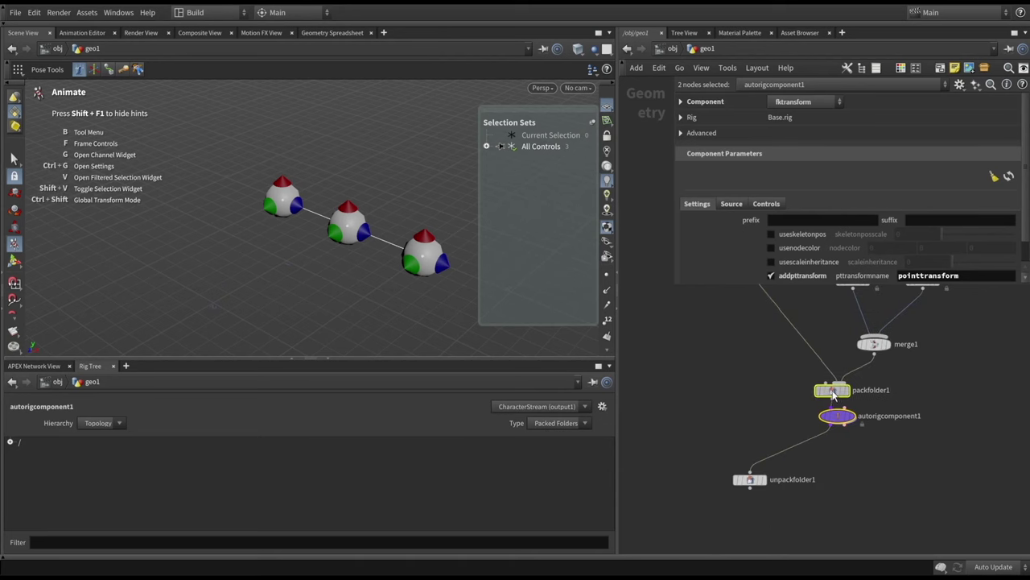
pyautogui.click(841, 412)
pyautogui.click(847, 392)
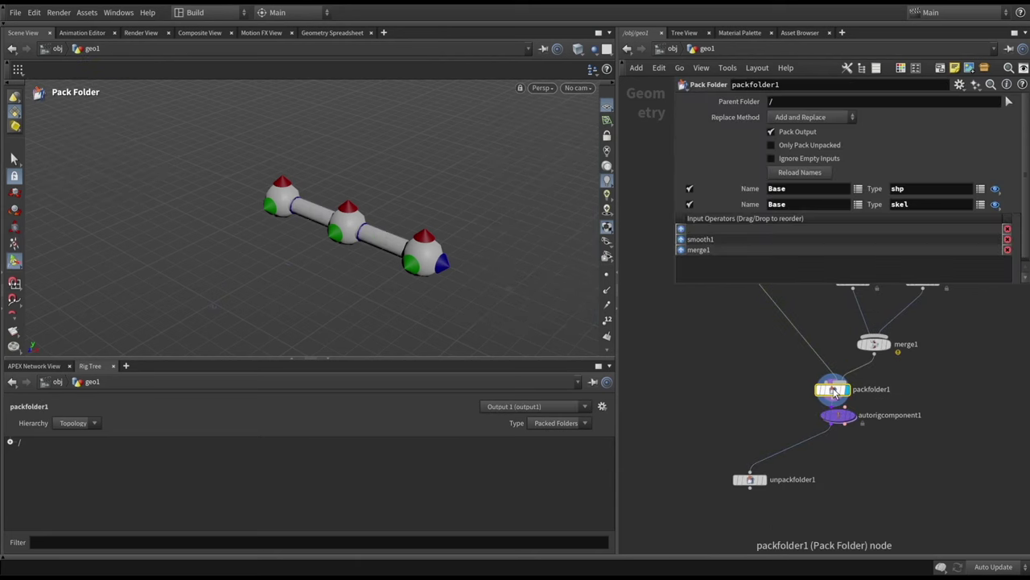
pyautogui.click(841, 421)
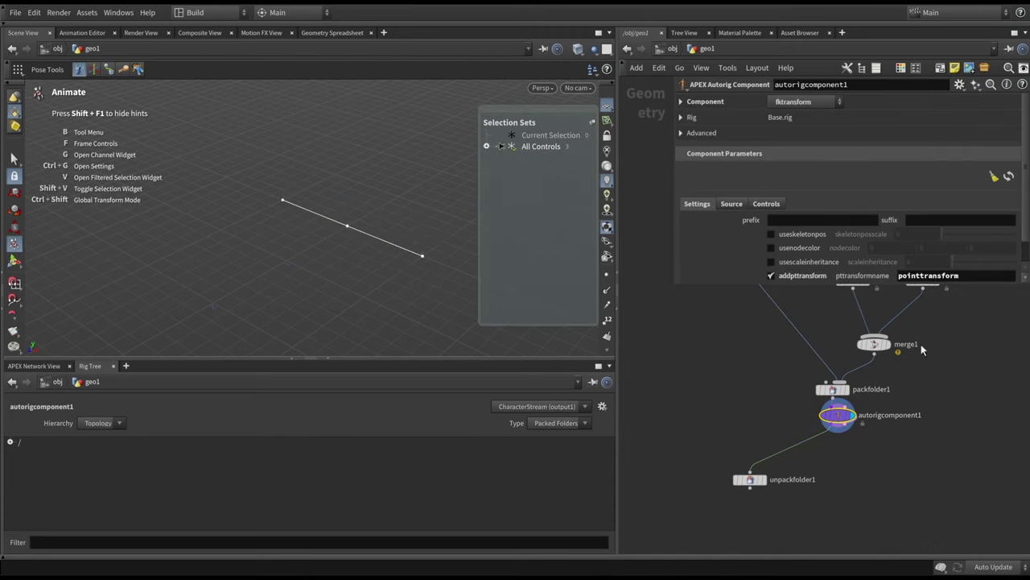
pyautogui.click(956, 206)
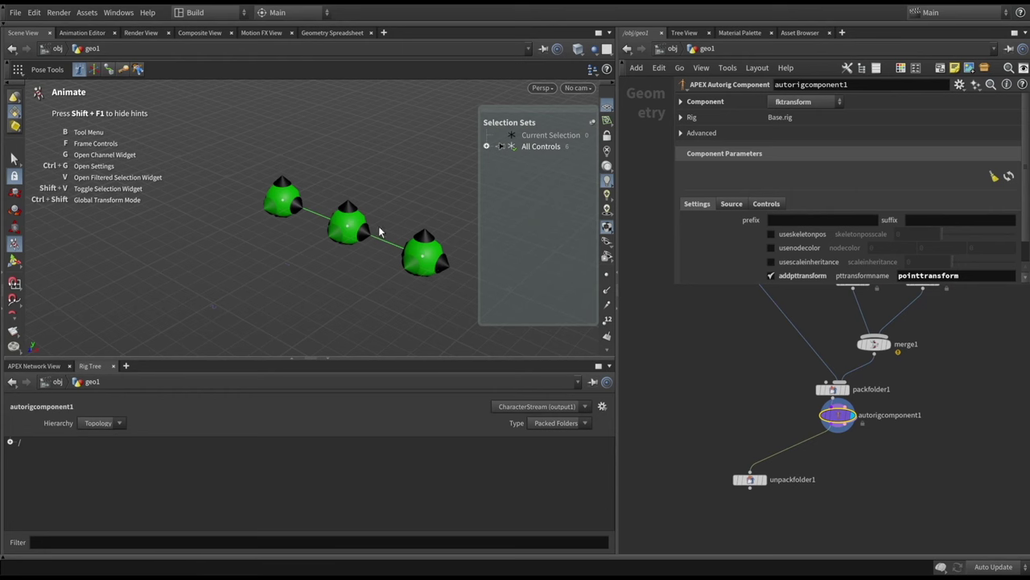
# Step: Orbit the viewport to inspect the three rocket controls and pick the bottom one
pyautogui.keyDown('alt'); pyautogui.moveTo(281, 204); pyautogui.dragTo(270, 268); pyautogui.keyUp('alt')
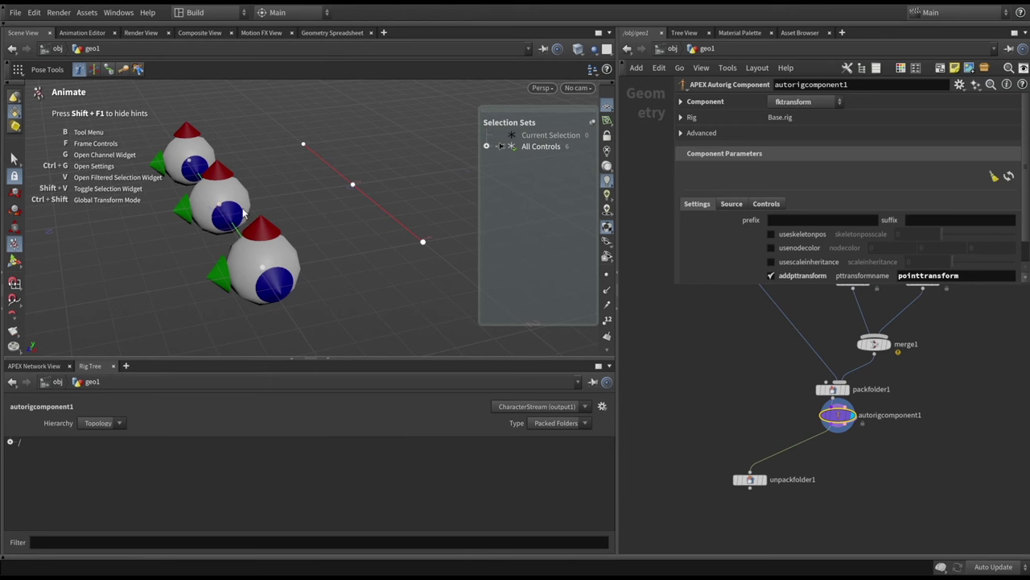
pyautogui.keyDown('alt'); pyautogui.moveTo(230, 183); pyautogui.dragTo(328, 275); pyautogui.keyUp('alt')
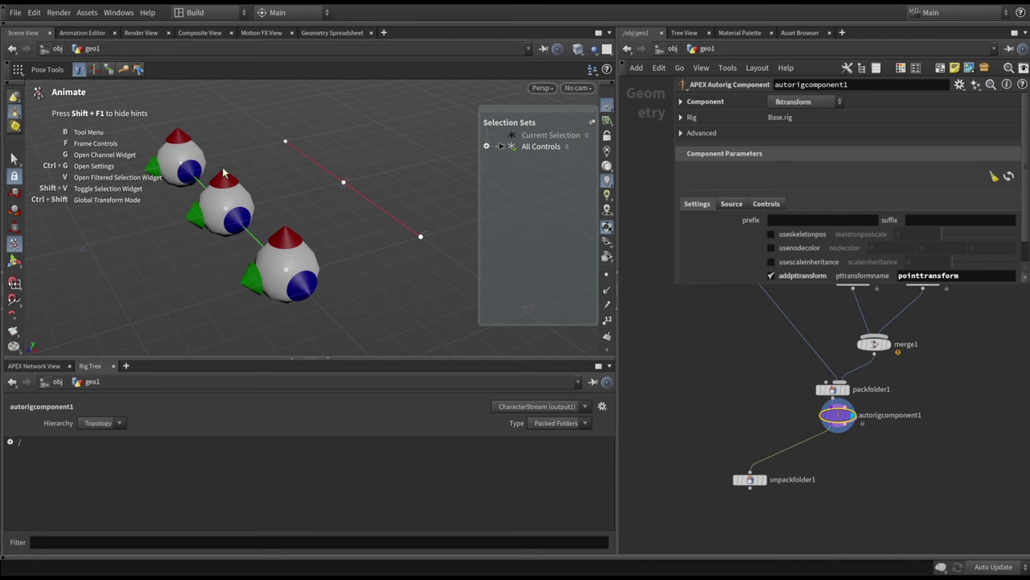
pyautogui.click(287, 275)
pyautogui.moveTo(716, 486); pyautogui.dragTo(701, 456, button='middle')
# Step: Add a second APEX Autorig Component on the wire below autorigcomponent1
pyautogui.moveTo(735, 455)
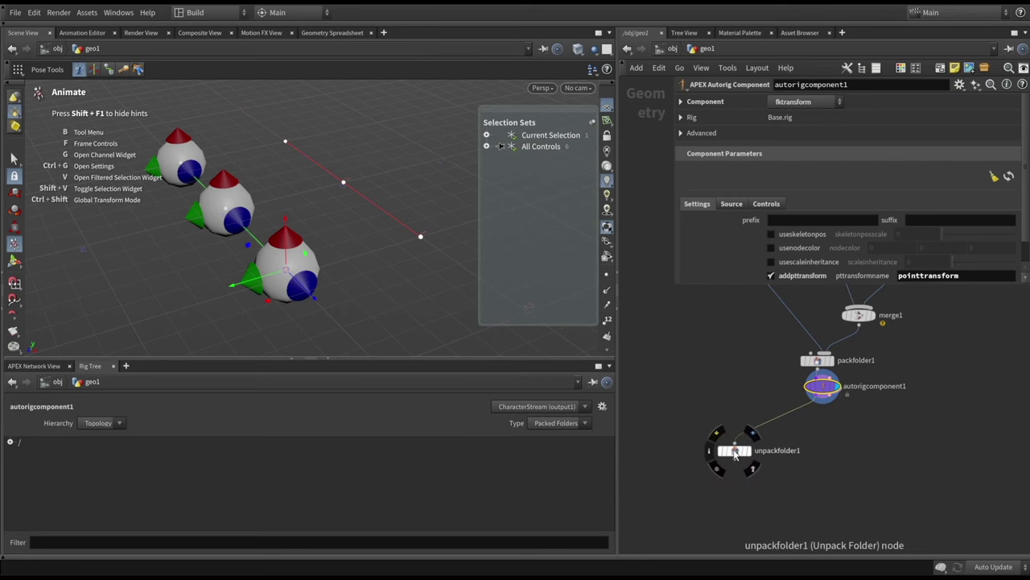
pyautogui.moveTo(734, 454); pyautogui.dragTo(722, 487)
pyautogui.moveTo(843, 431); pyautogui.dragTo(826, 437, button='middle')
pyautogui.press('Tab')
pyautogui.write('au')
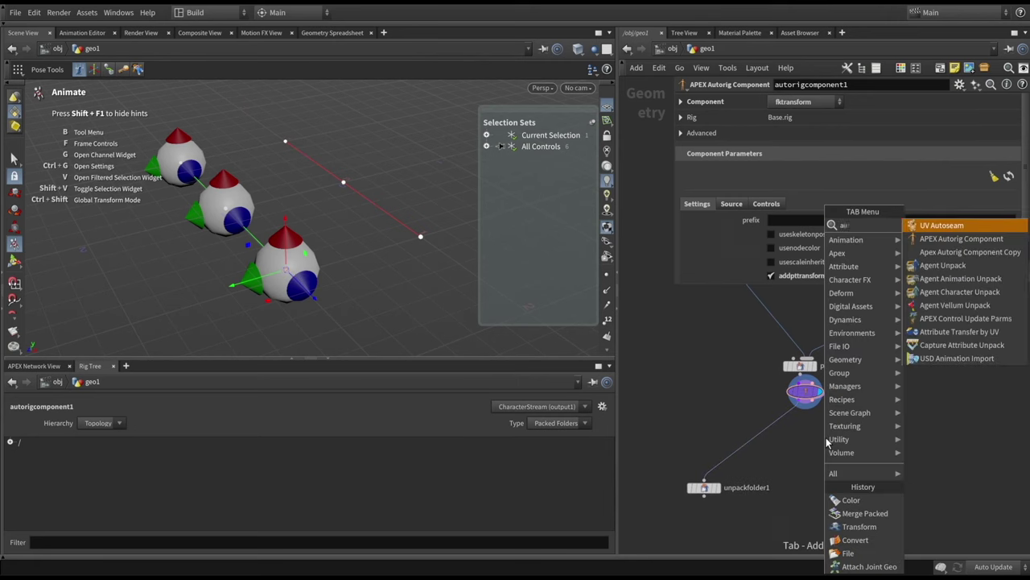
pyautogui.press('BackSpace')
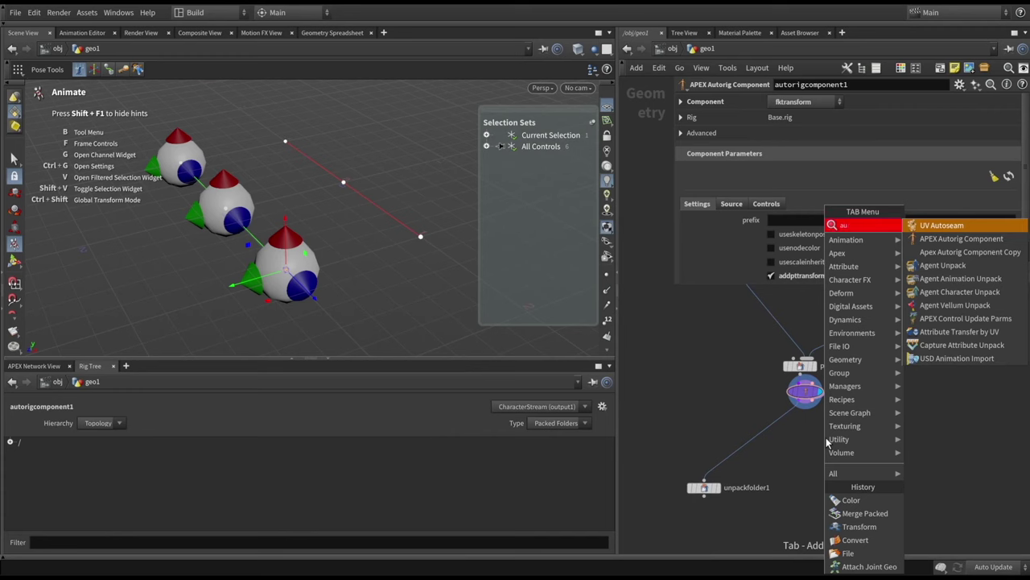
pyautogui.write('uto')
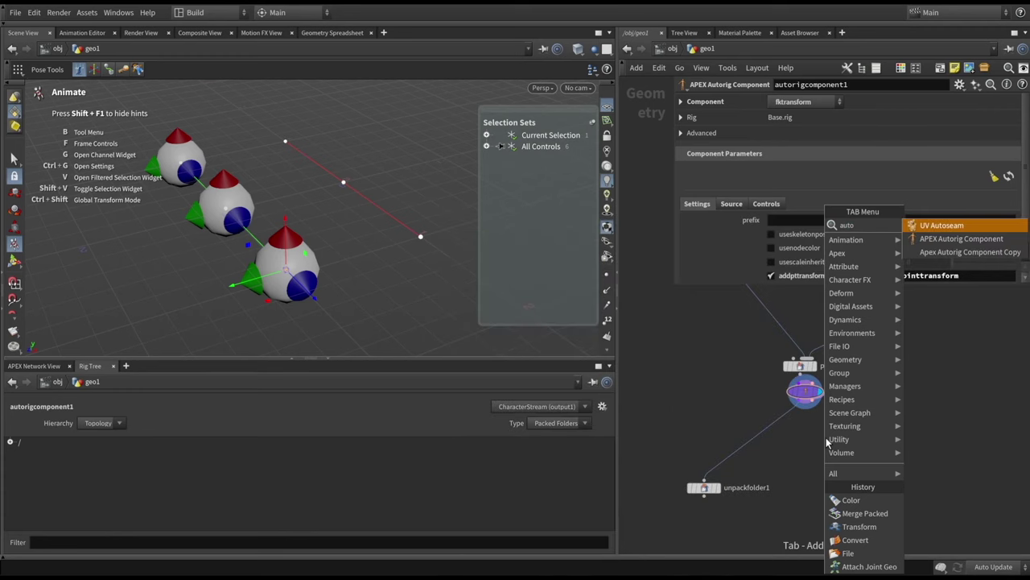
pyautogui.click(980, 242)
pyautogui.click(784, 421)
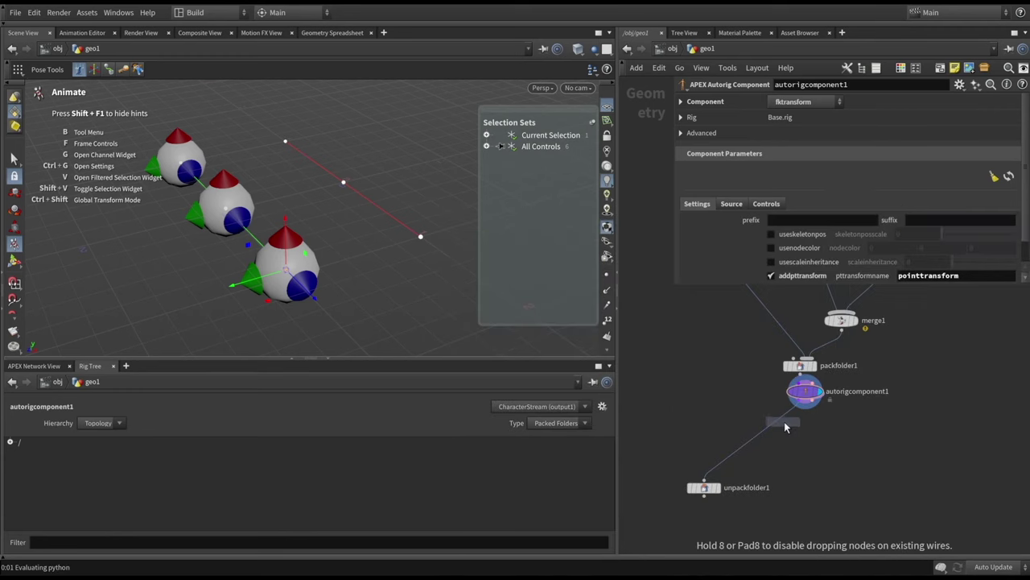
pyautogui.moveTo(785, 424); pyautogui.dragTo(807, 433)
# Step: Set the new component to configurecontrols with guide source Base.skel
pyautogui.click(805, 103)
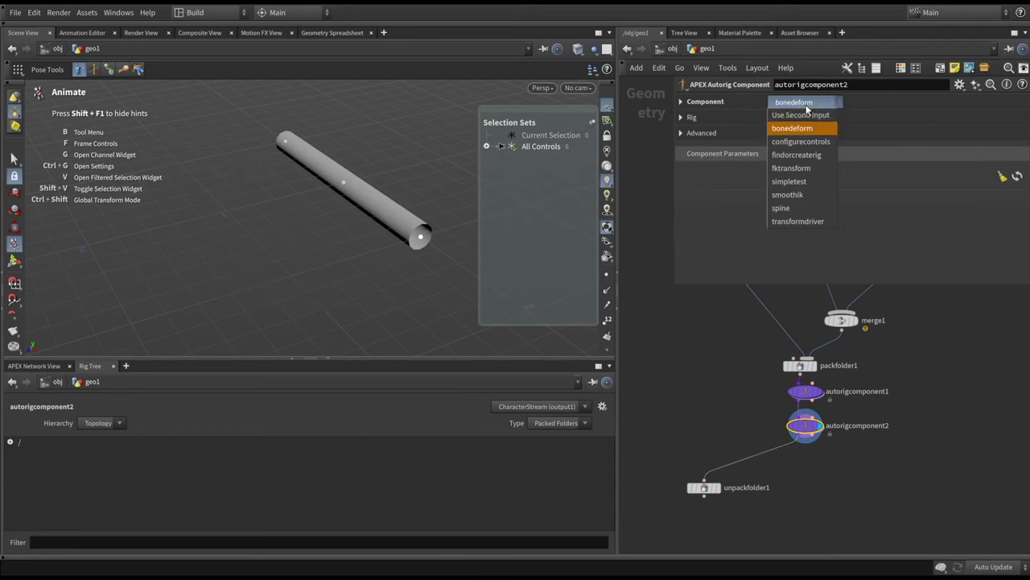
pyautogui.click(810, 143)
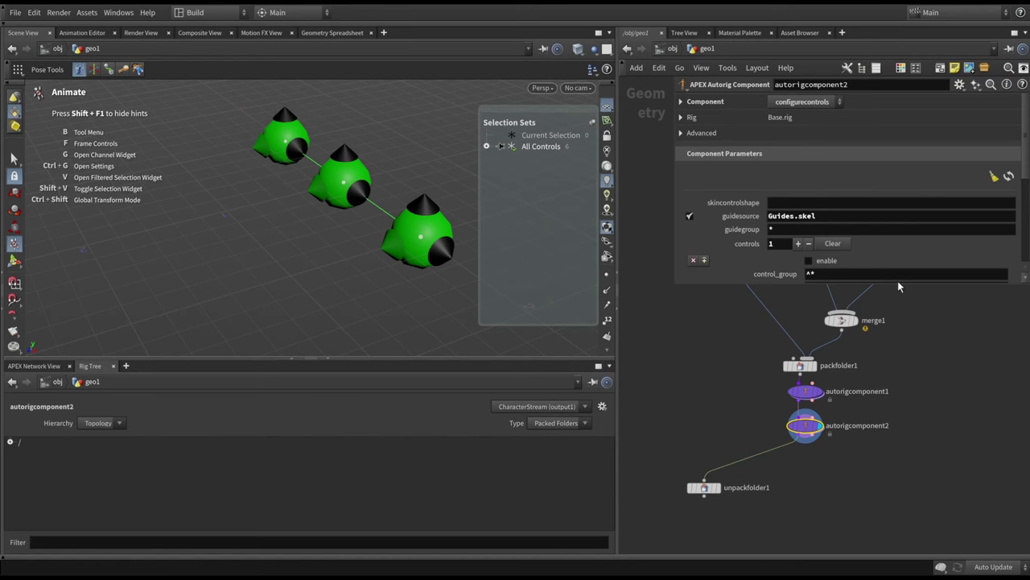
pyautogui.moveTo(893, 288); pyautogui.dragTo(903, 486)
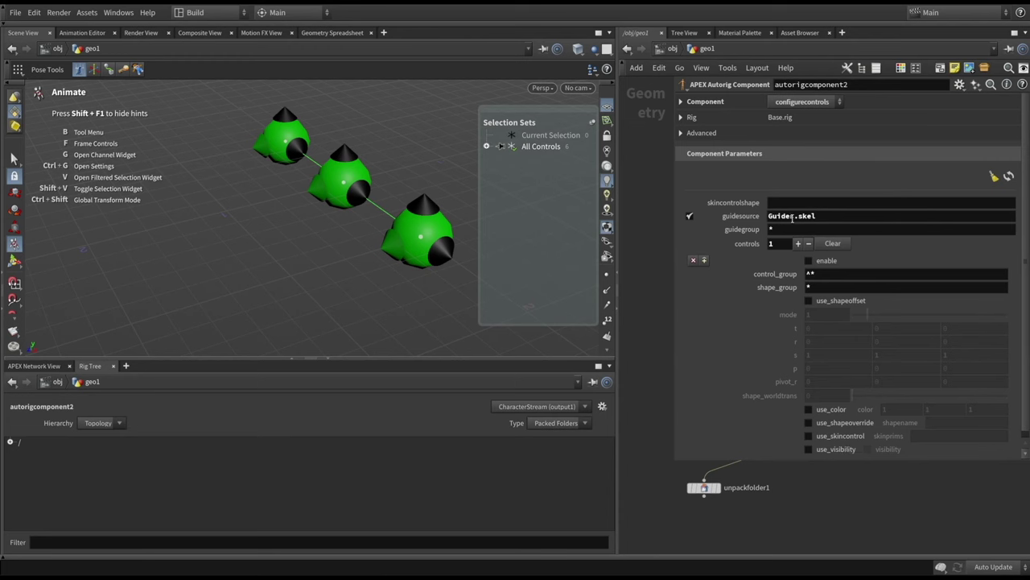
pyautogui.moveTo(795, 215); pyautogui.dragTo(718, 214)
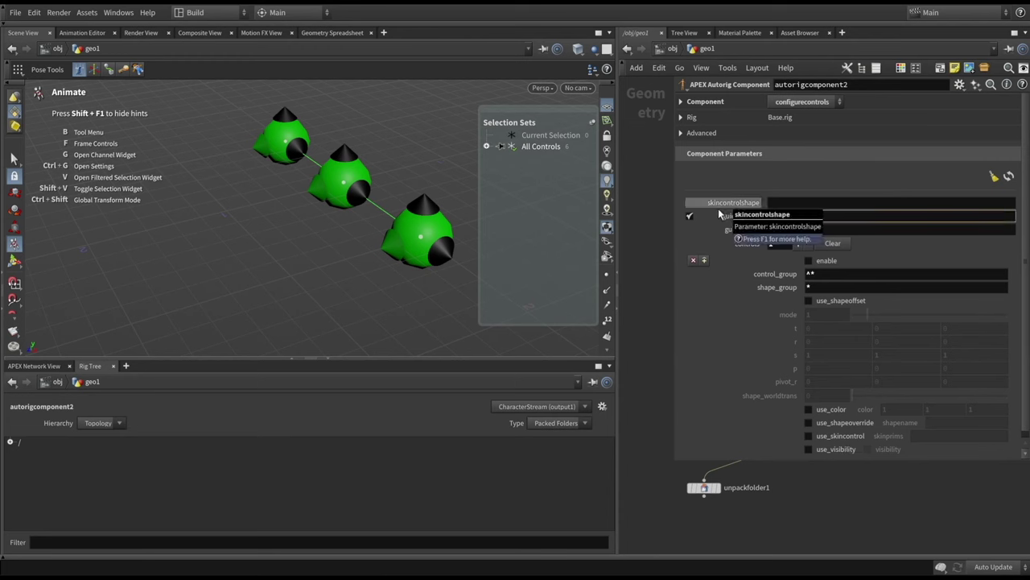
pyautogui.write('B')
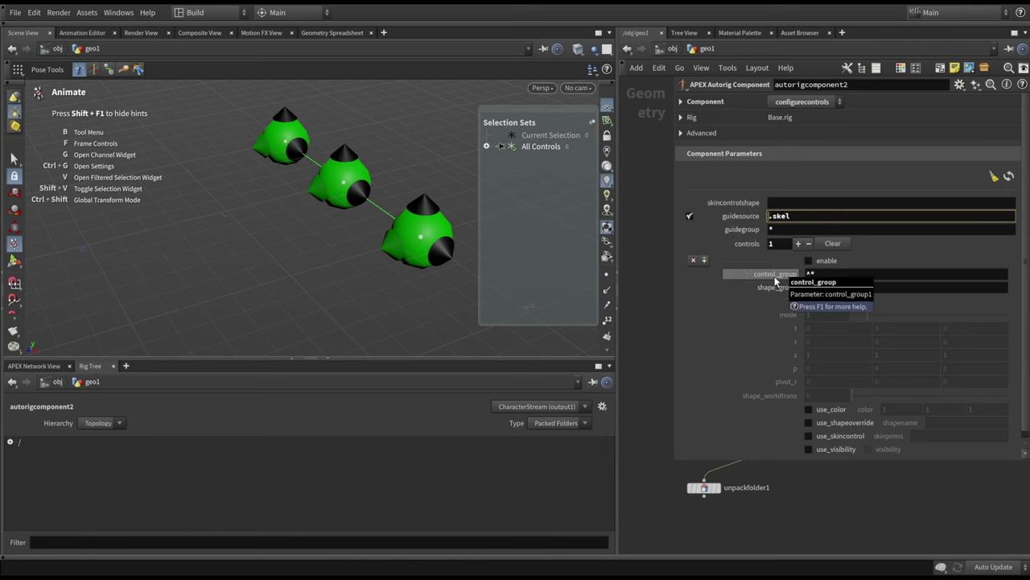
pyautogui.write('ase')
pyautogui.press('Return')
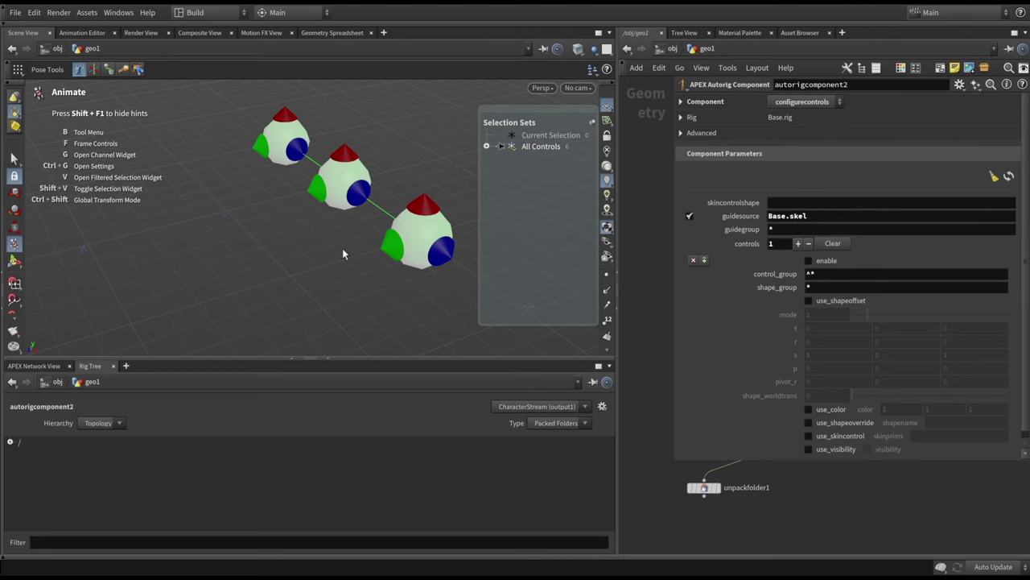
# Step: Test-move the bottom rocket control, undo it, and space out the two autorig components
pyautogui.moveTo(342, 242); pyautogui.dragTo(288, 256)
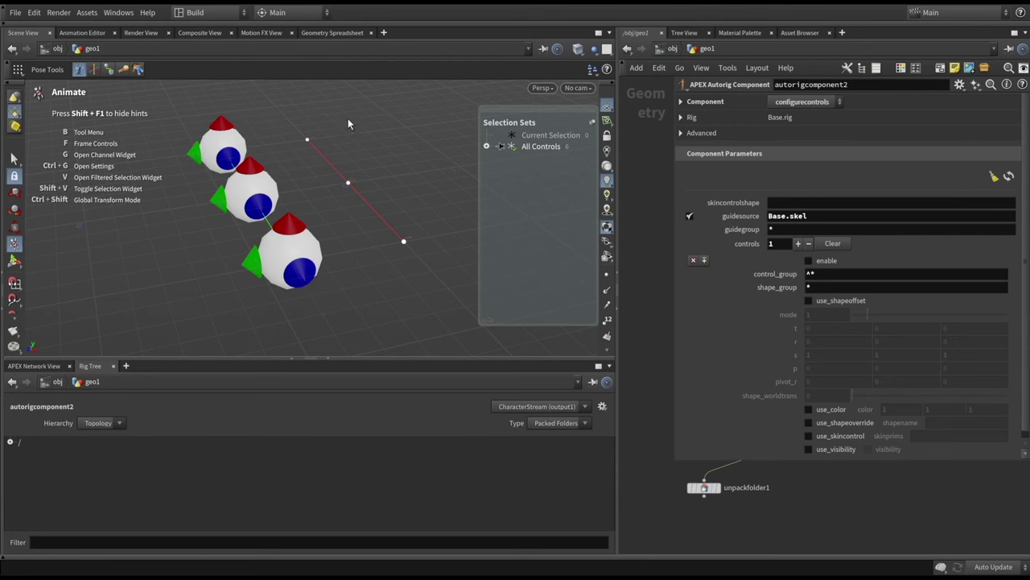
pyautogui.click(307, 140)
pyautogui.moveTo(285, 256); pyautogui.dragTo(392, 305)
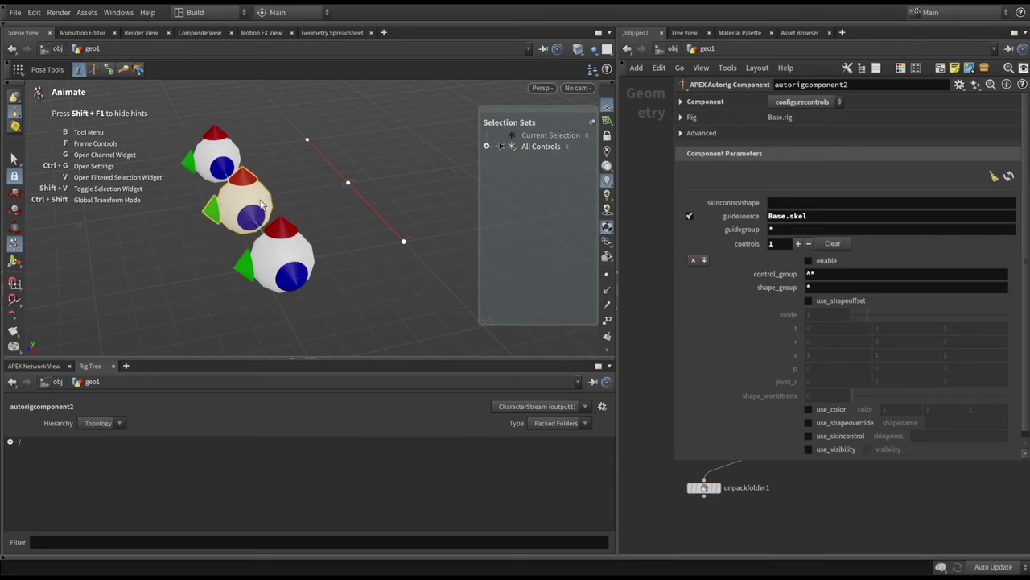
pyautogui.hotkey('ctrl', 'z')
pyautogui.click(373, 295)
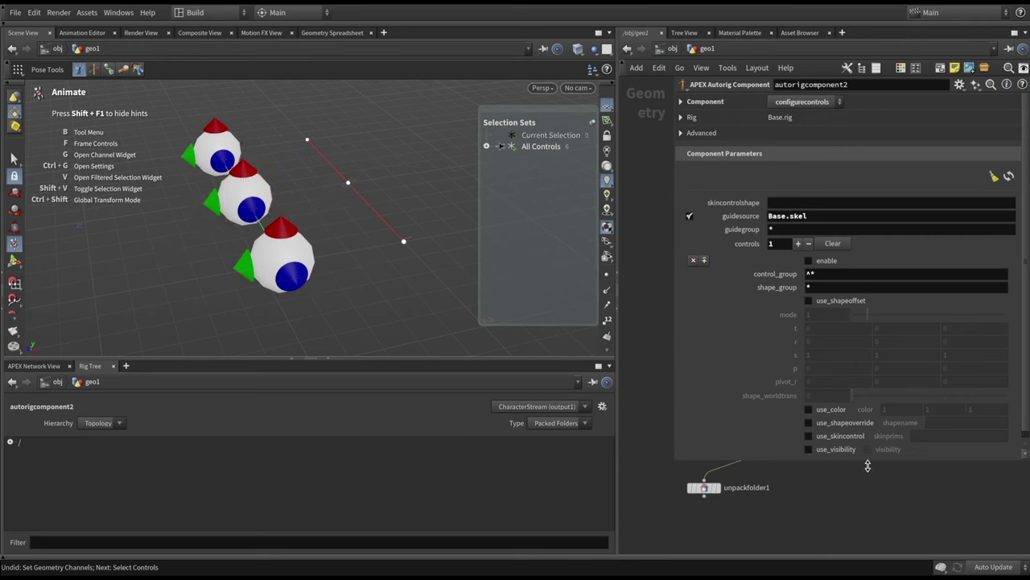
pyautogui.moveTo(867, 465); pyautogui.dragTo(868, 269)
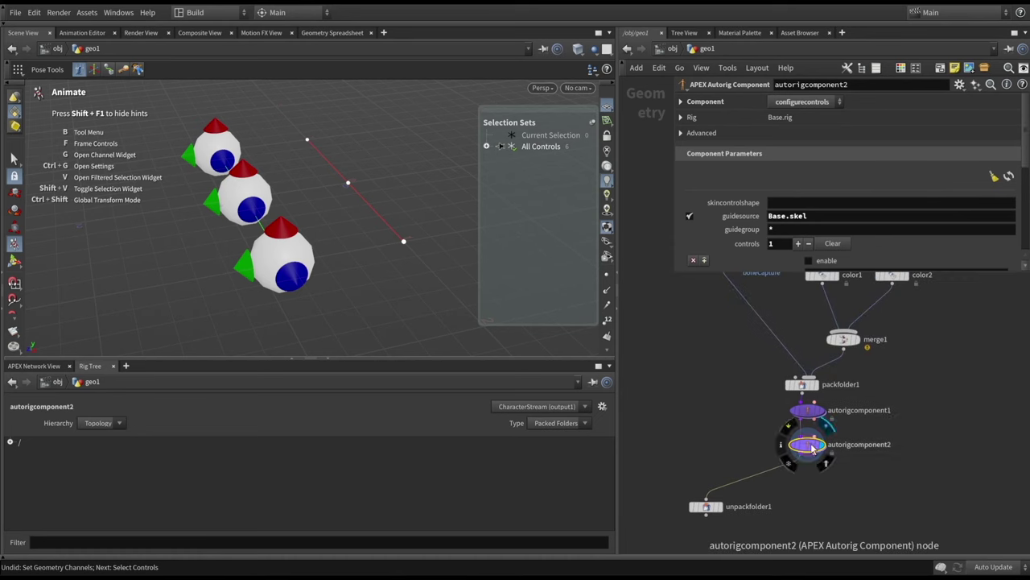
pyautogui.moveTo(813, 448); pyautogui.dragTo(813, 474)
pyautogui.moveTo(807, 410); pyautogui.dragTo(808, 420)
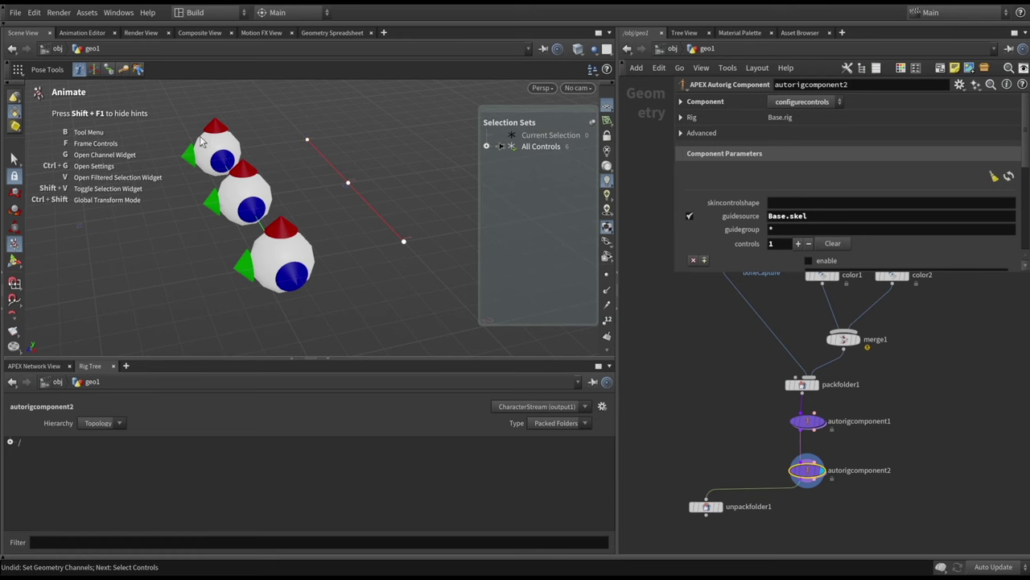
# Step: Display autorigcomponent1's output and open its Controls transform promotion settings
pyautogui.click(821, 422)
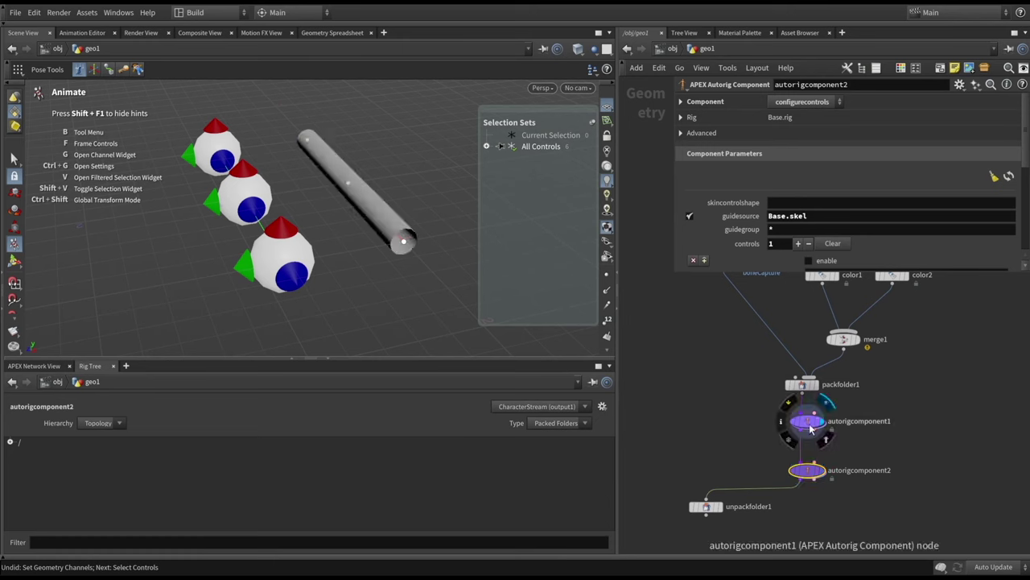
pyautogui.click(834, 420)
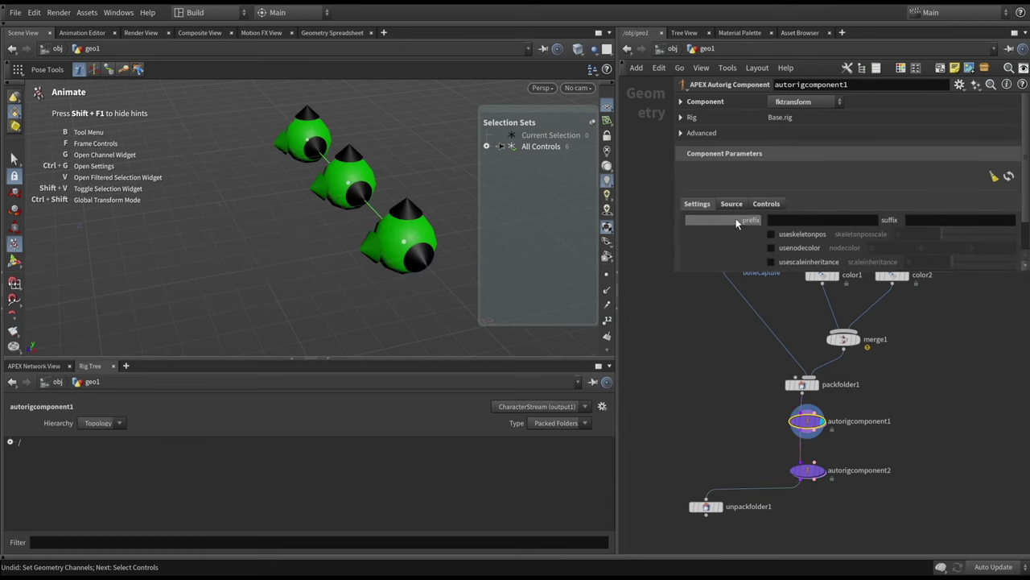
pyautogui.click(770, 204)
pyautogui.click(770, 204)
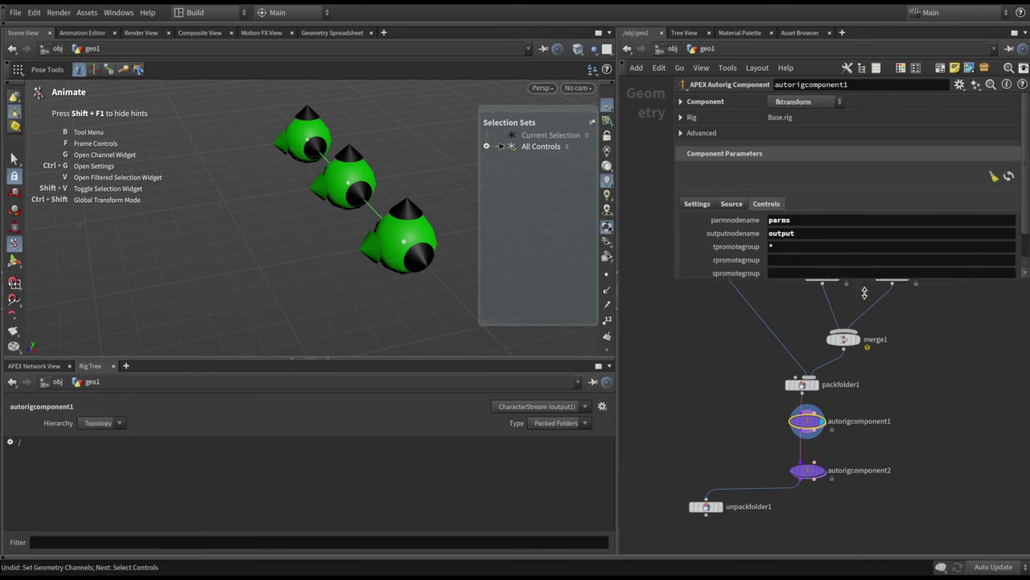
# Step: Set both tpromotegroup and rpromotegroup to *ctrl*
pyautogui.click(787, 260)
pyautogui.write('*')
pyautogui.press('Return')
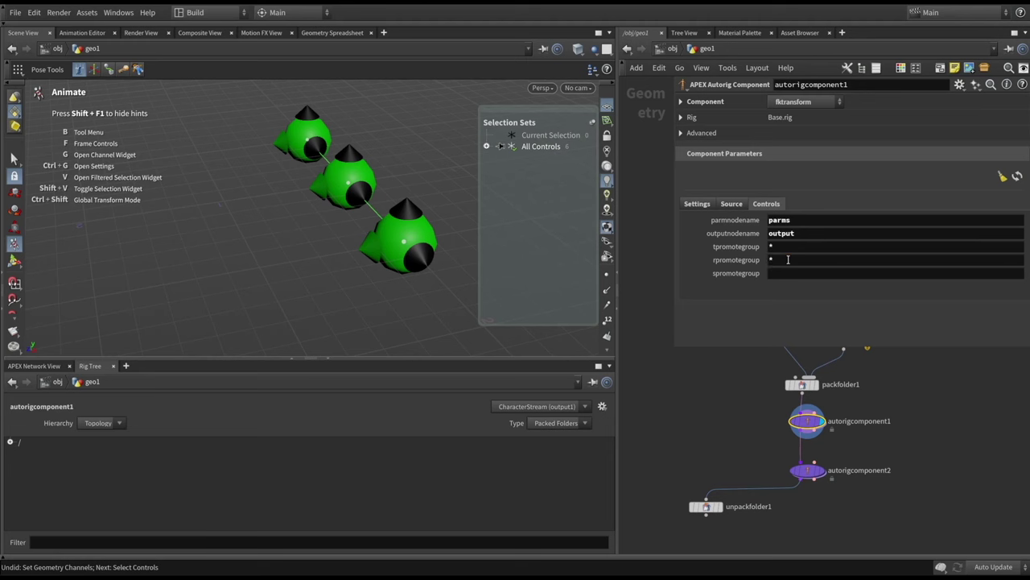
pyautogui.click(793, 250)
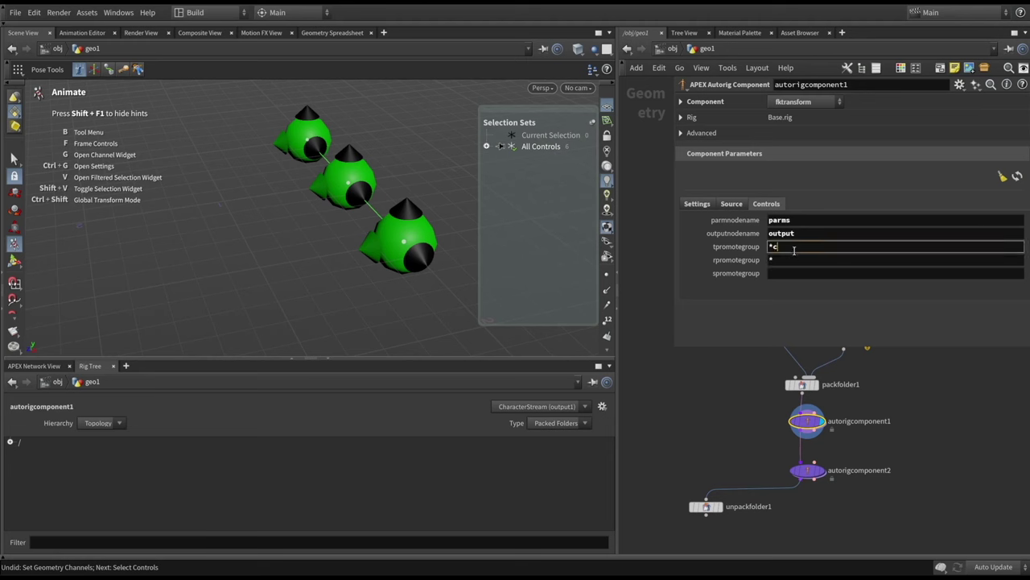
pyautogui.write('ctrl*')
pyautogui.press('Return')
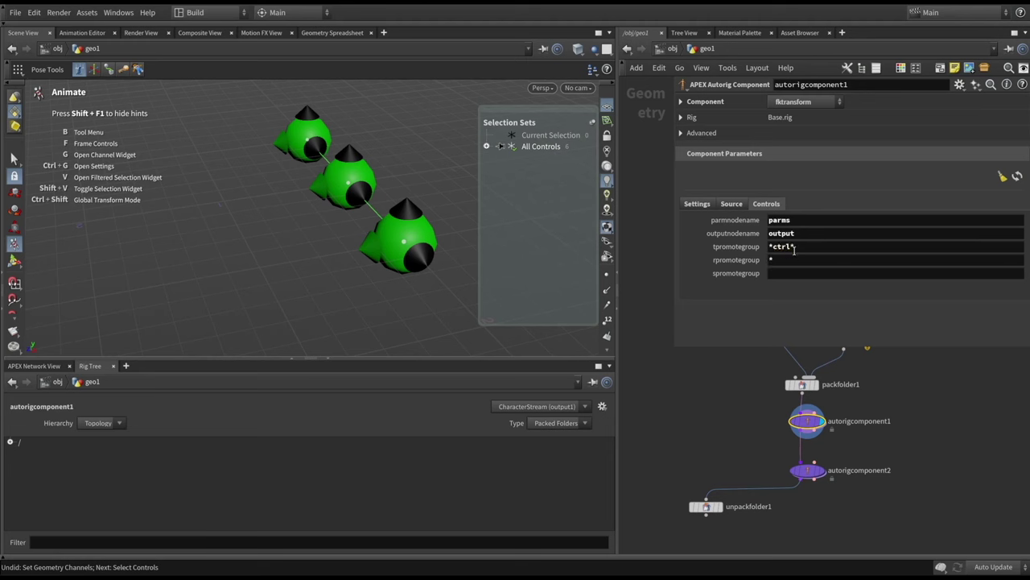
pyautogui.click(792, 259)
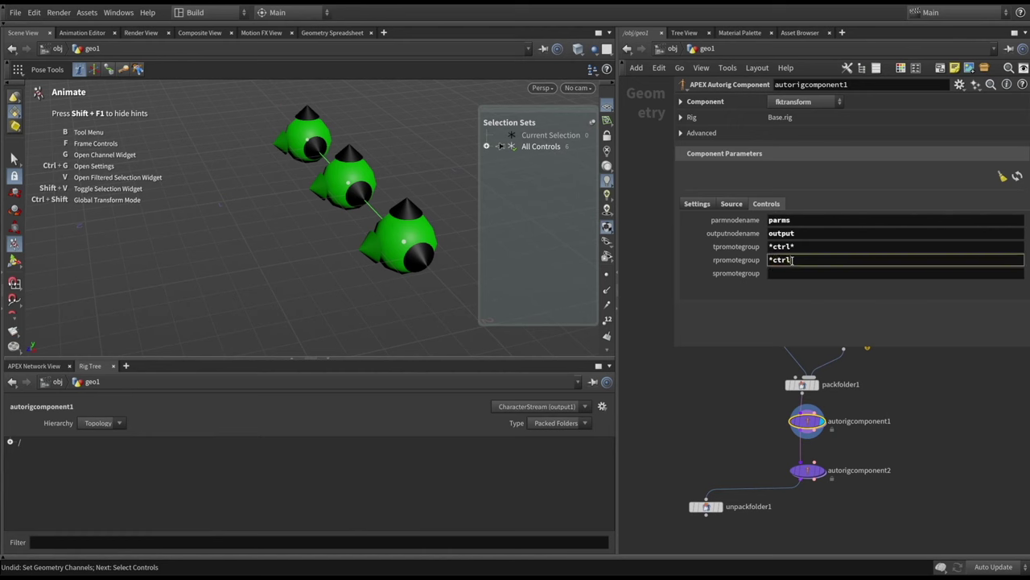
pyautogui.press('Return')
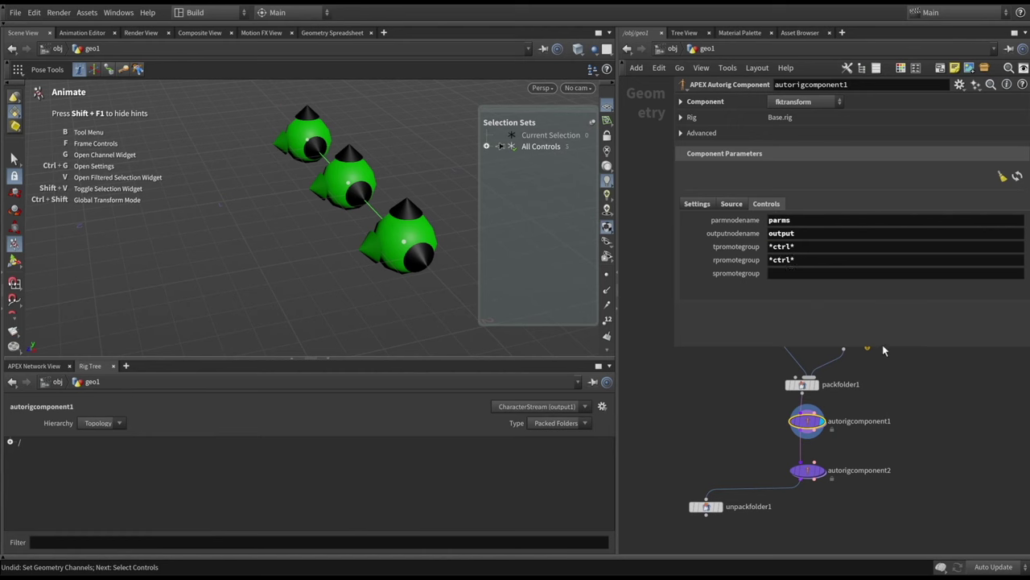
pyautogui.moveTo(884, 351); pyautogui.dragTo(874, 309)
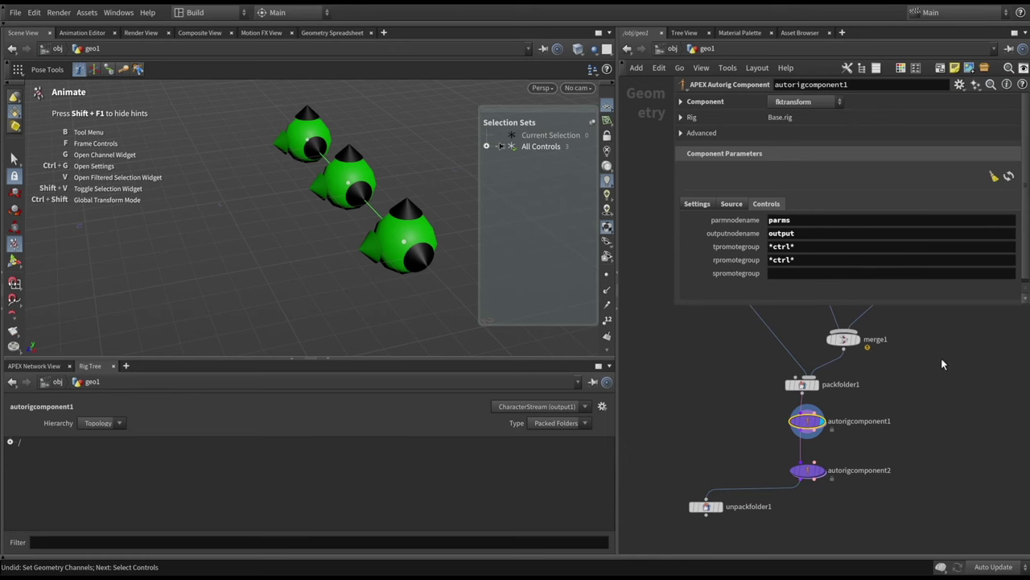
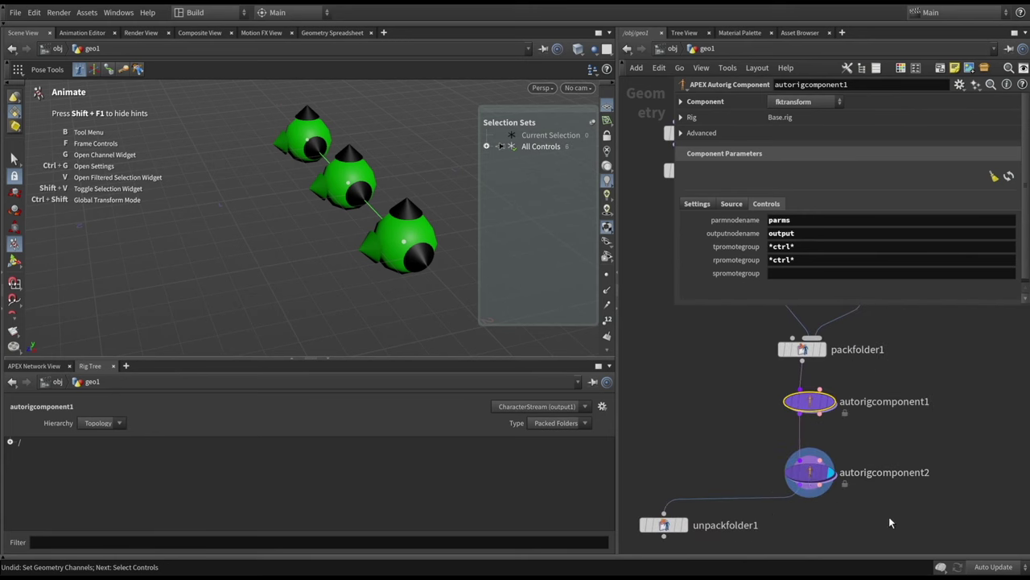
# Step: Refresh the component parameters of autorigcomponent1 and autorigcomponent2, answering Yes to each update
pyautogui.click(809, 472)
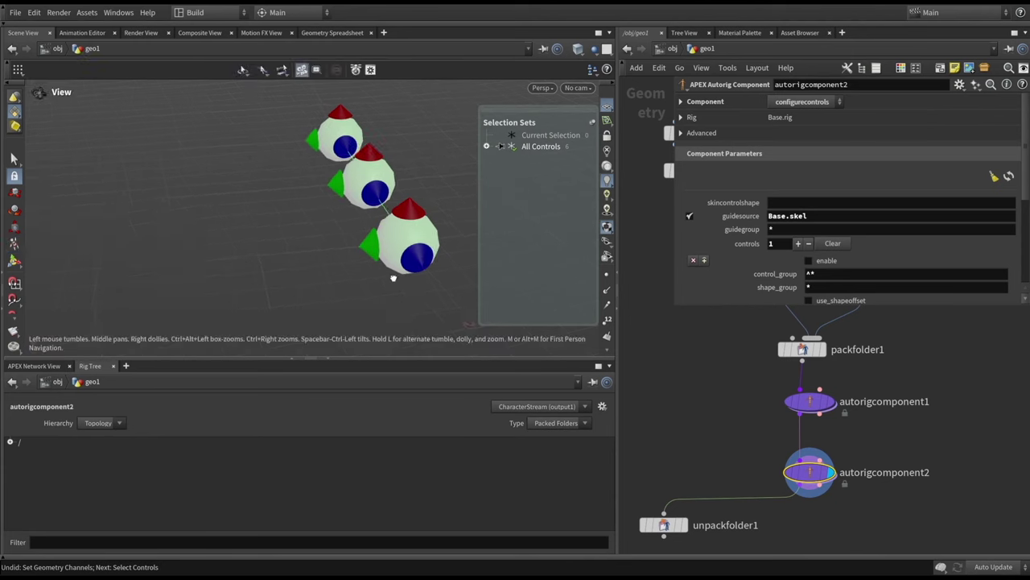
pyautogui.click(810, 401)
pyautogui.click(1008, 176)
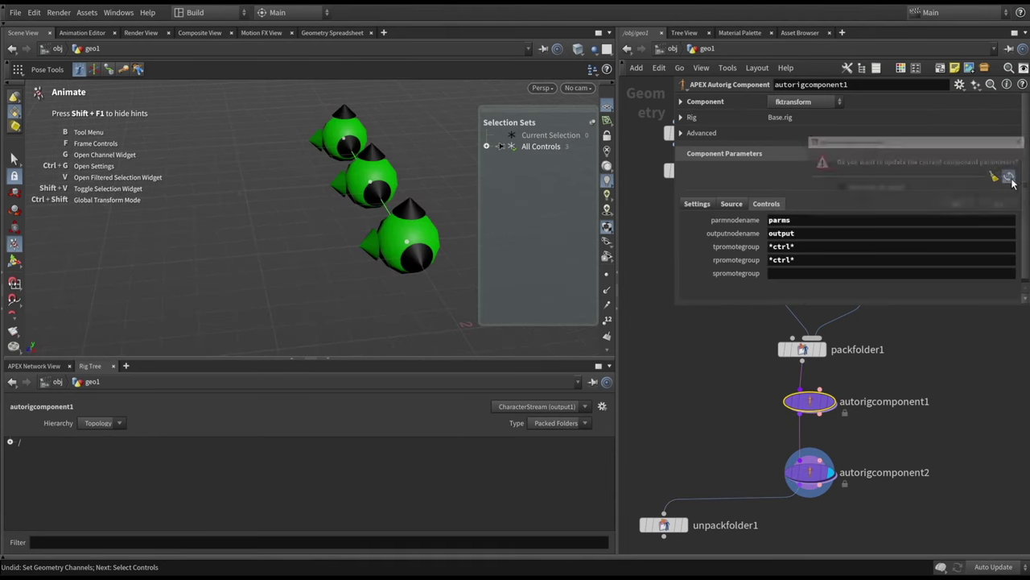
pyautogui.click(950, 204)
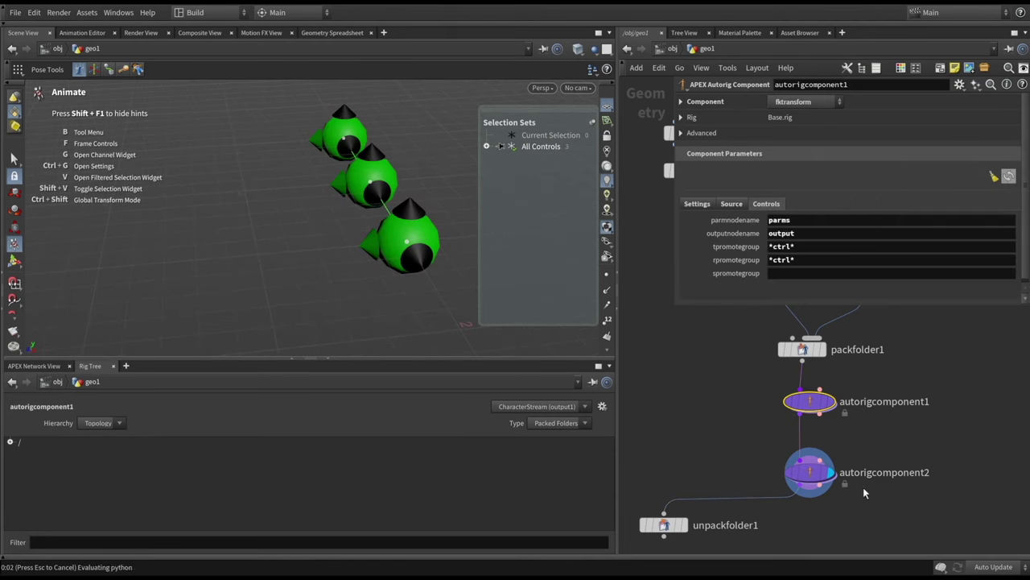
pyautogui.click(810, 471)
pyautogui.click(1008, 176)
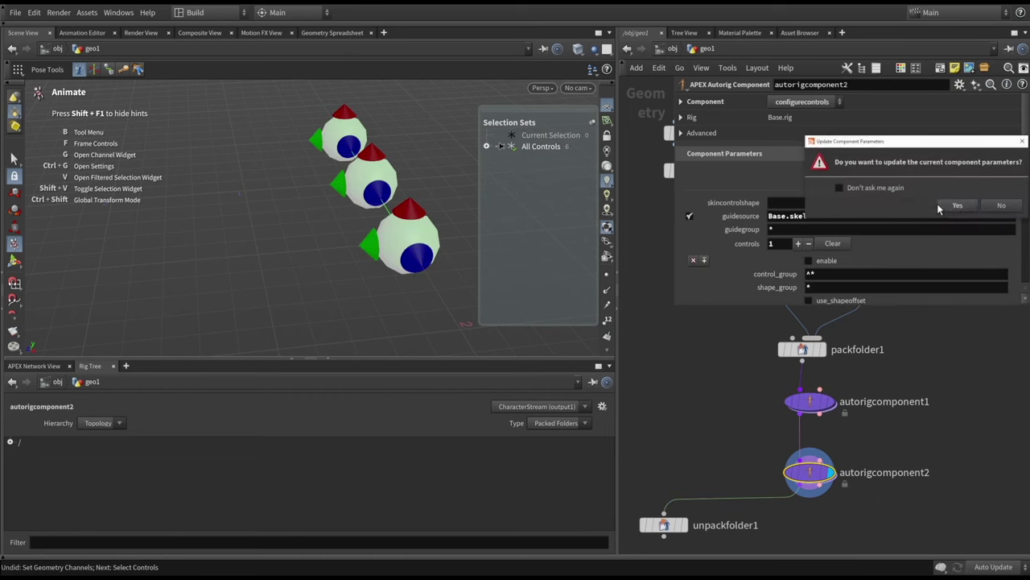
pyautogui.click(955, 205)
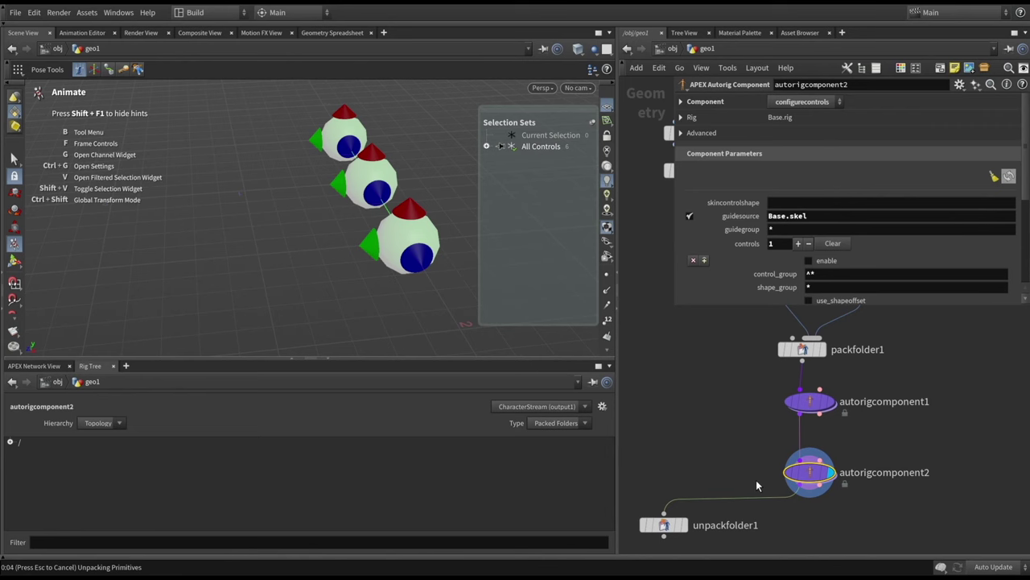
# Step: Select the third and then the left rig control, orbiting the view to check each
pyautogui.click(400, 256)
pyautogui.press('Escape')
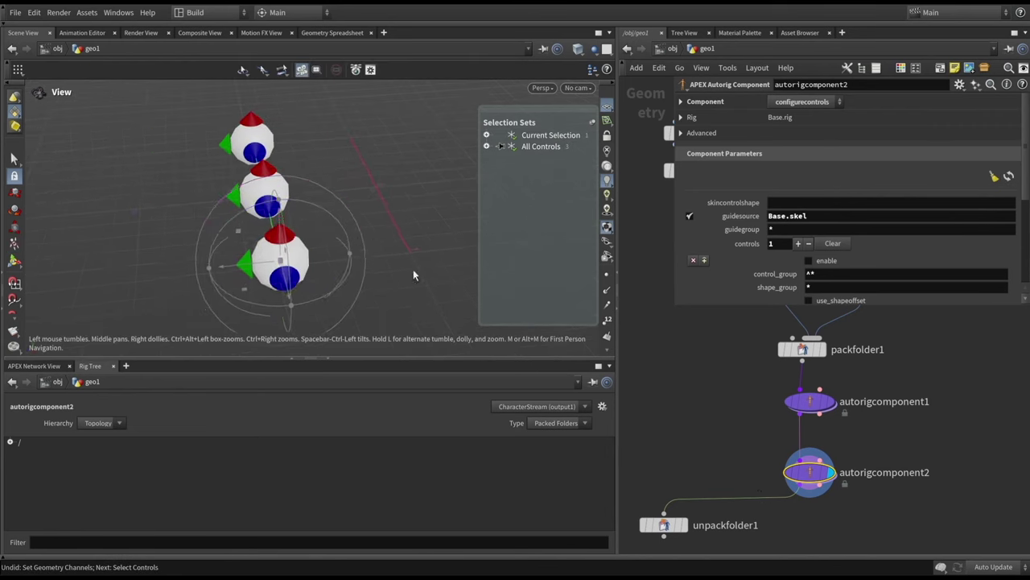
pyautogui.press('Return')
pyautogui.moveTo(320, 135); pyautogui.dragTo(362, 179)
pyautogui.click(362, 179)
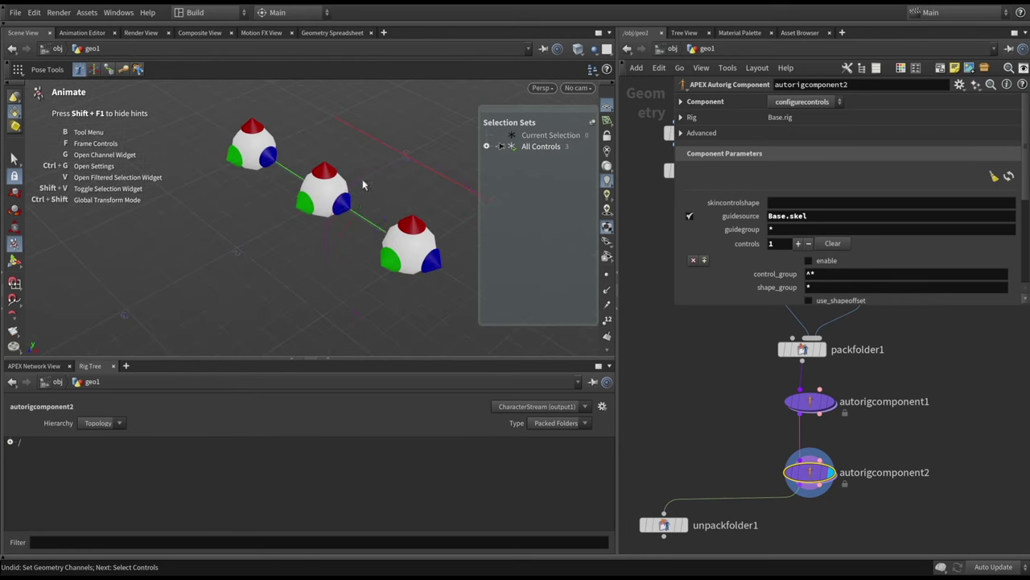
pyautogui.click(247, 138)
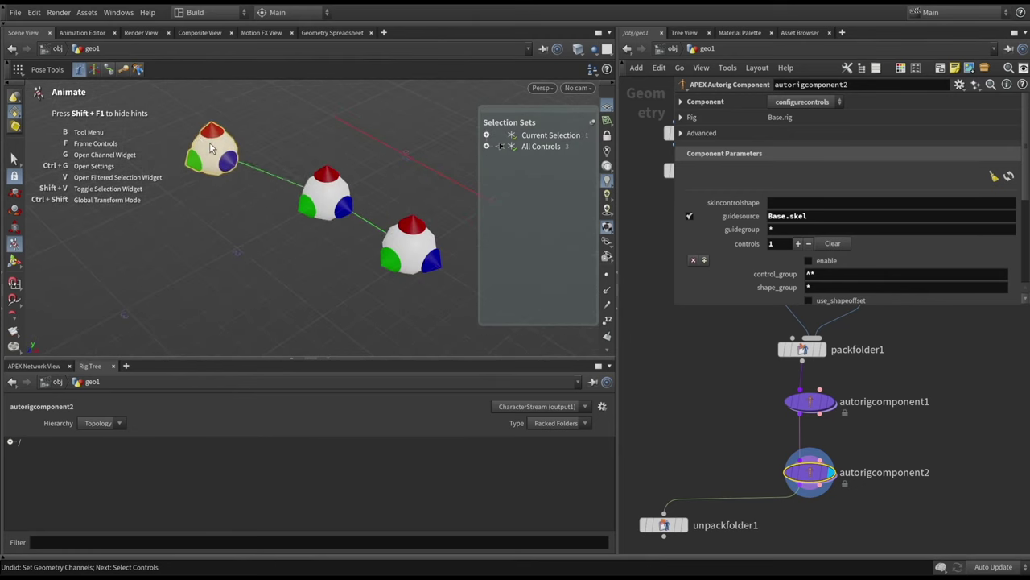
pyautogui.press('Escape')
pyautogui.moveTo(421, 157); pyautogui.dragTo(326, 207)
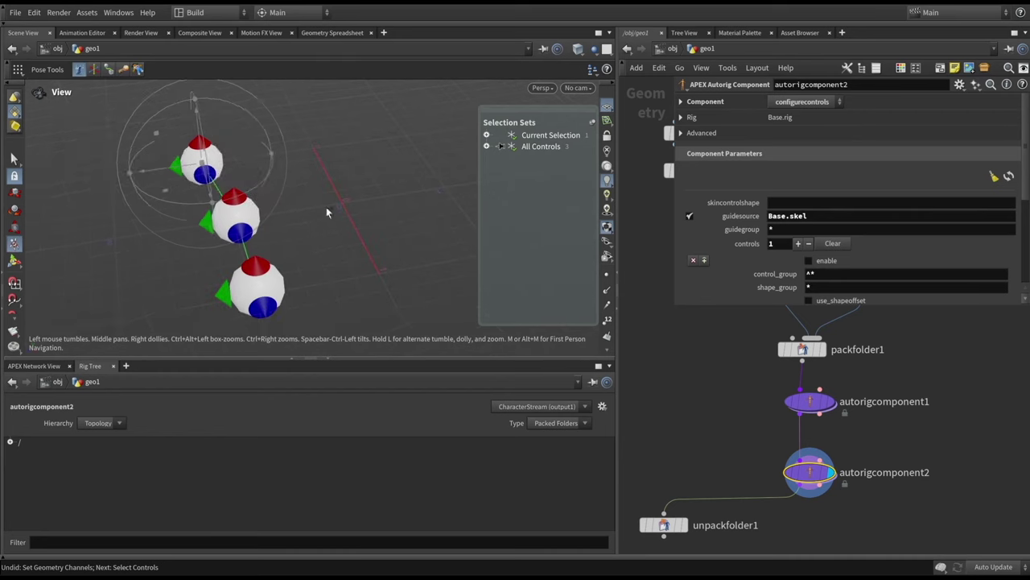
pyautogui.press('Return')
# Step: Test the top rig control, then enlarge the lower pane and bring unpackfolder1 into view
pyautogui.click(224, 158)
pyautogui.press('Escape')
pyautogui.moveTo(224, 159); pyautogui.dragTo(248, 253)
pyautogui.press('Return')
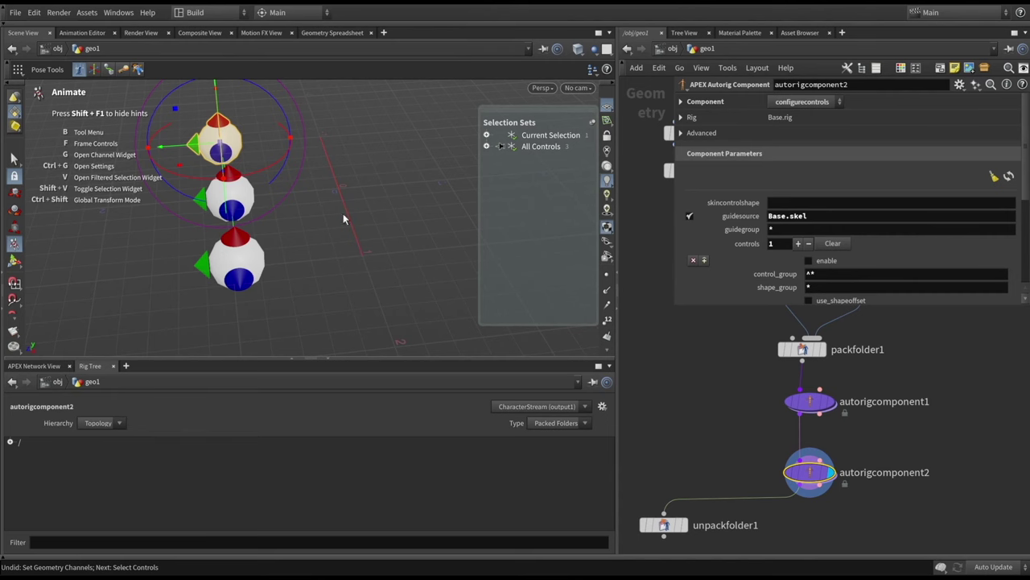
pyautogui.moveTo(425, 358); pyautogui.dragTo(426, 318)
pyautogui.moveTo(842, 535); pyautogui.dragTo(809, 495, button='middle')
# Step: Display unpackfolder1 and show its rig graph in an enlarged APEX Network View
pyautogui.click(744, 424)
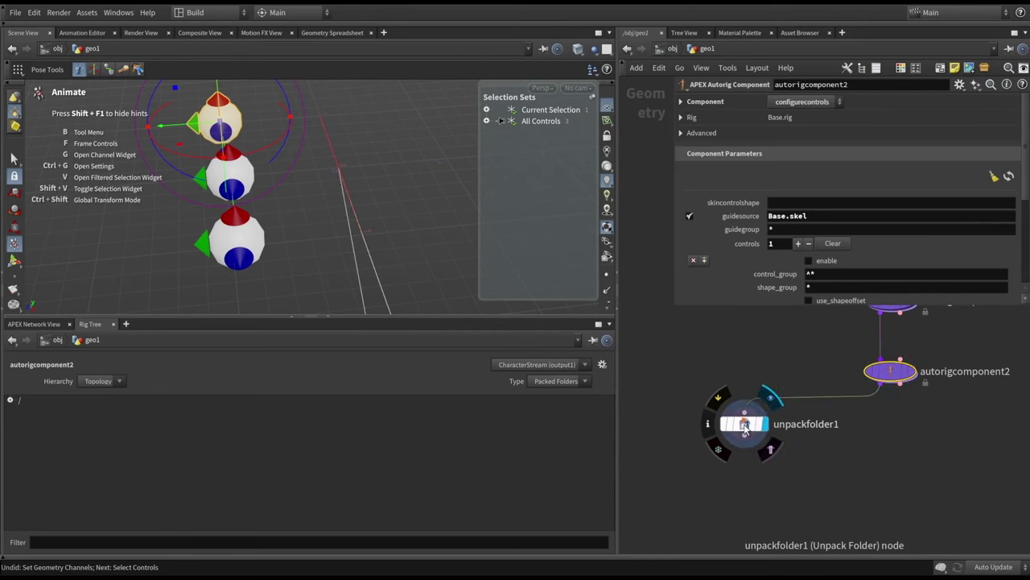
pyautogui.click(28, 324)
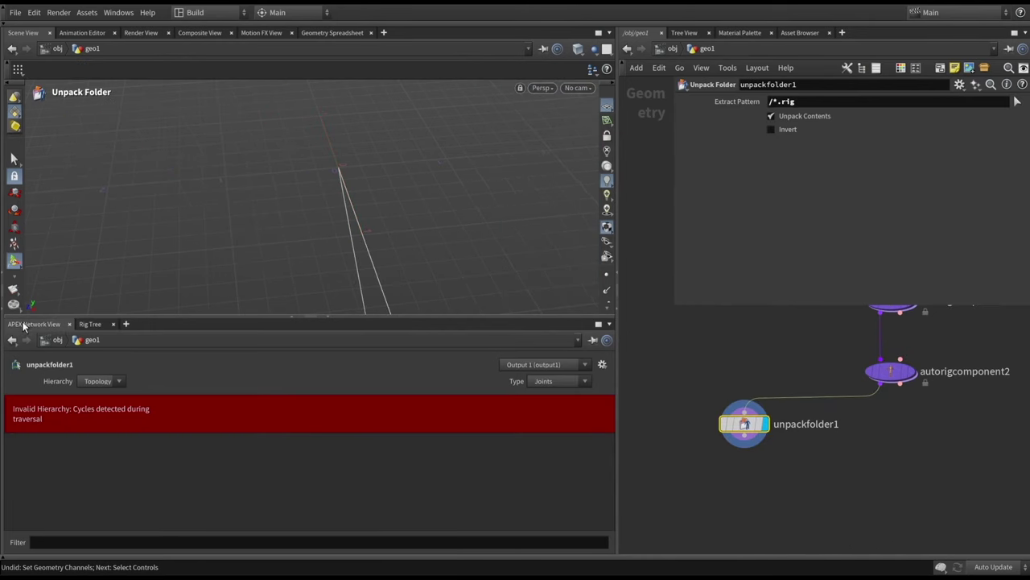
pyautogui.moveTo(314, 321); pyautogui.dragTo(322, 217)
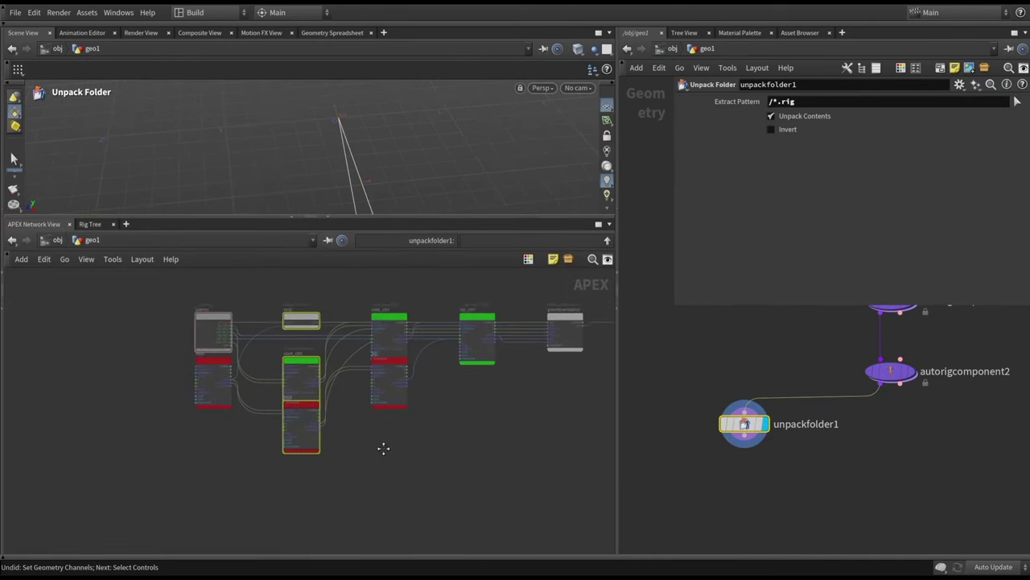
pyautogui.scroll(3, 329, 407)
pyautogui.moveTo(326, 407); pyautogui.dragTo(319, 375, button='middle')
# Step: Spread the graph nodes apart, moving root down and root_ctrl far to the left
pyautogui.moveTo(272, 380); pyautogui.dragTo(286, 434)
pyautogui.moveTo(386, 358); pyautogui.dragTo(198, 362)
pyautogui.click(424, 368)
pyautogui.scroll(3, 282, 390)
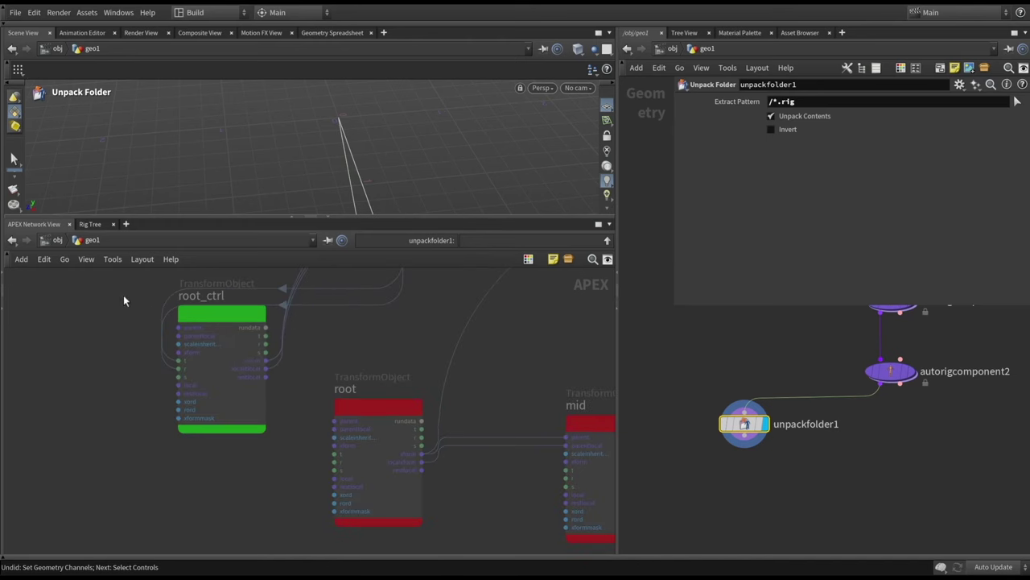
pyautogui.moveTo(124, 296); pyautogui.dragTo(266, 467)
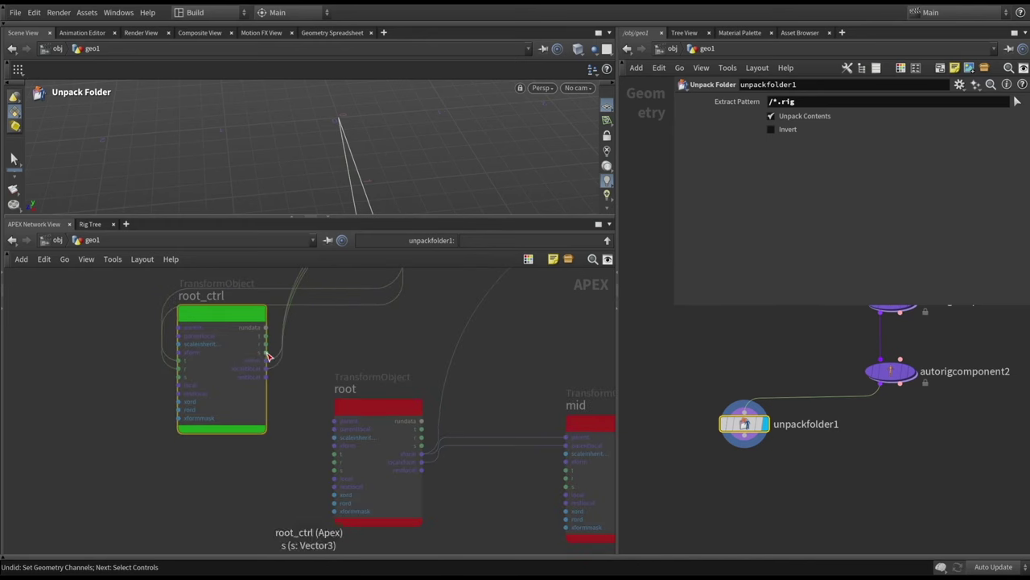
pyautogui.moveTo(433, 341); pyautogui.dragTo(346, 457)
pyautogui.scroll(2, 347, 458)
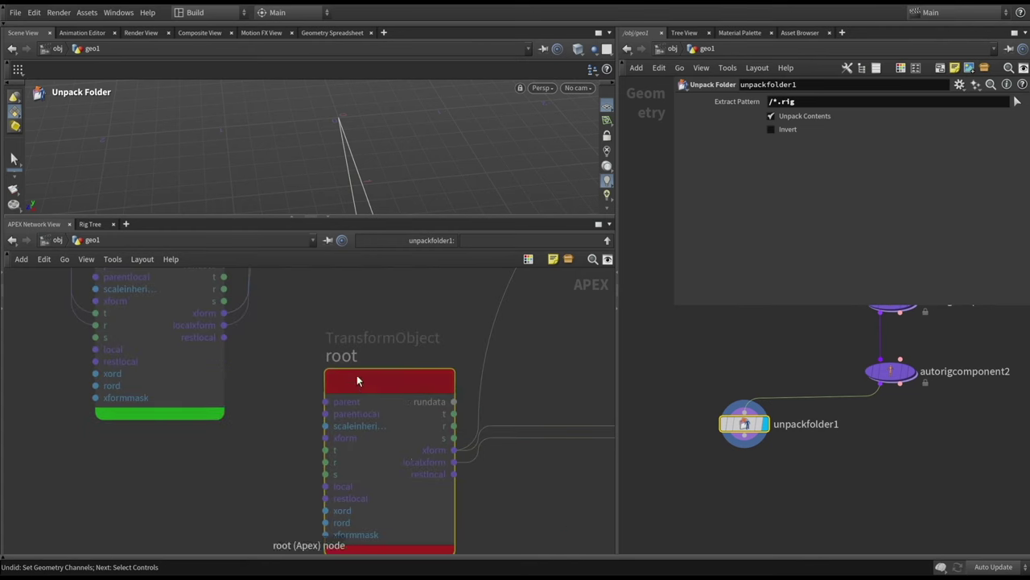
pyautogui.scroll(-4, 359, 377)
pyautogui.scroll(2, 318, 369)
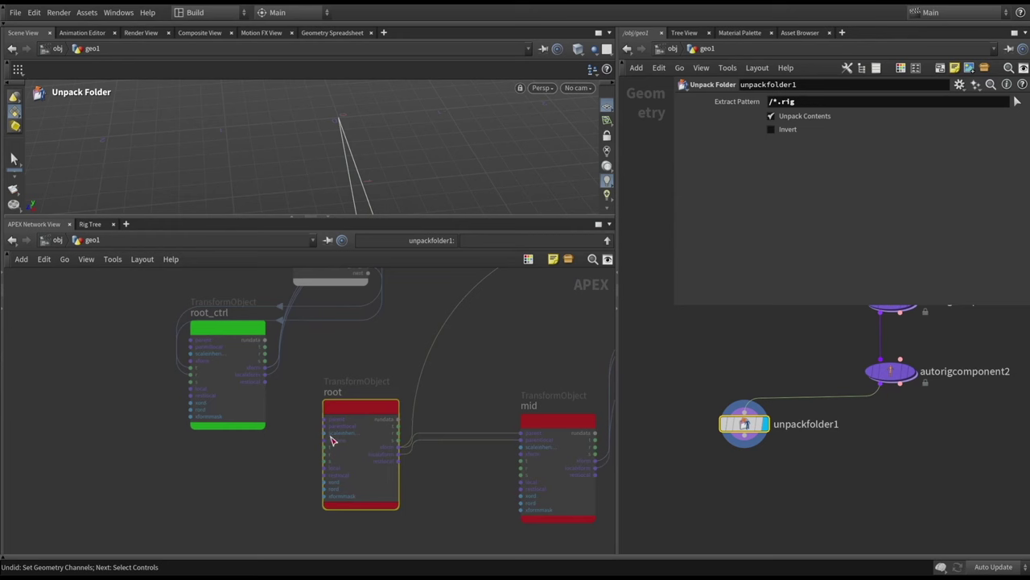
# Step: Move parms to the left, rest up-left and mid_ctrl down-left in the APEX graph
pyautogui.moveTo(316, 355); pyautogui.dragTo(319, 370, button='middle')
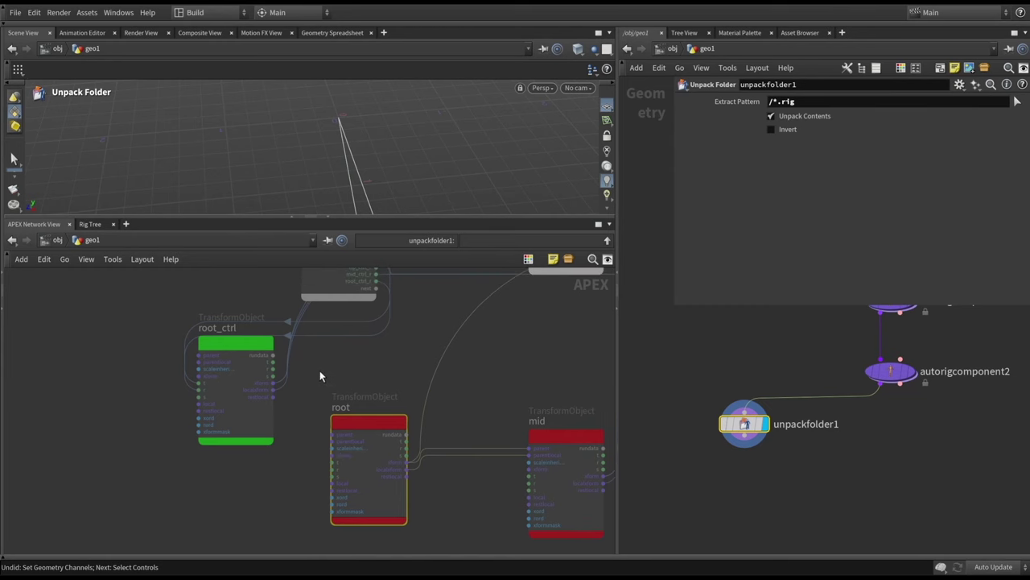
pyautogui.scroll(-3, 320, 371)
pyautogui.moveTo(326, 326); pyautogui.dragTo(185, 313)
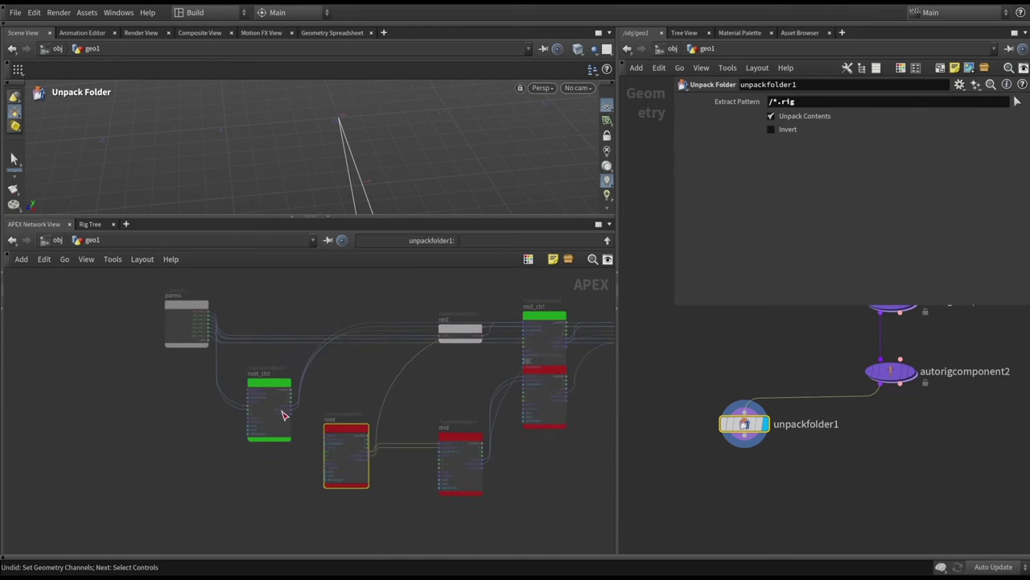
pyautogui.scroll(3, 283, 415)
pyautogui.moveTo(389, 382); pyautogui.dragTo(320, 368, button='middle')
pyautogui.scroll(-2, 322, 366)
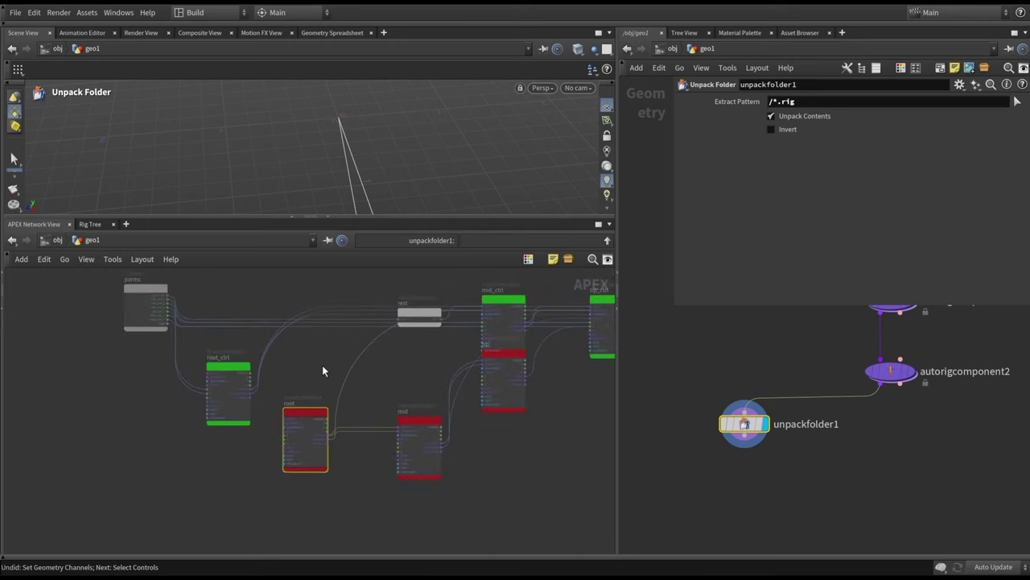
pyautogui.scroll(3, 242, 396)
pyautogui.scroll(-3, 277, 375)
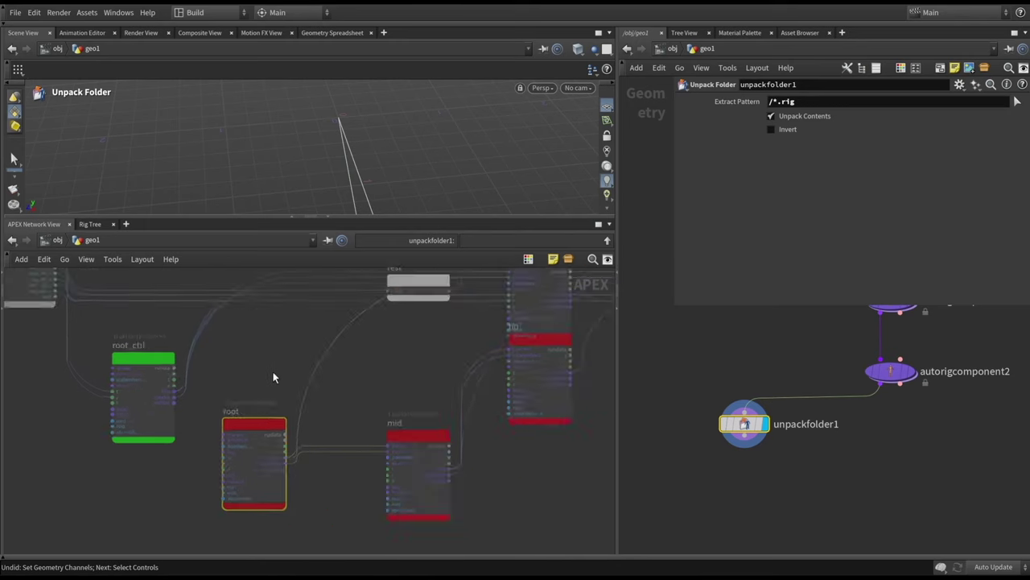
pyautogui.moveTo(367, 371); pyautogui.dragTo(404, 369, button='middle')
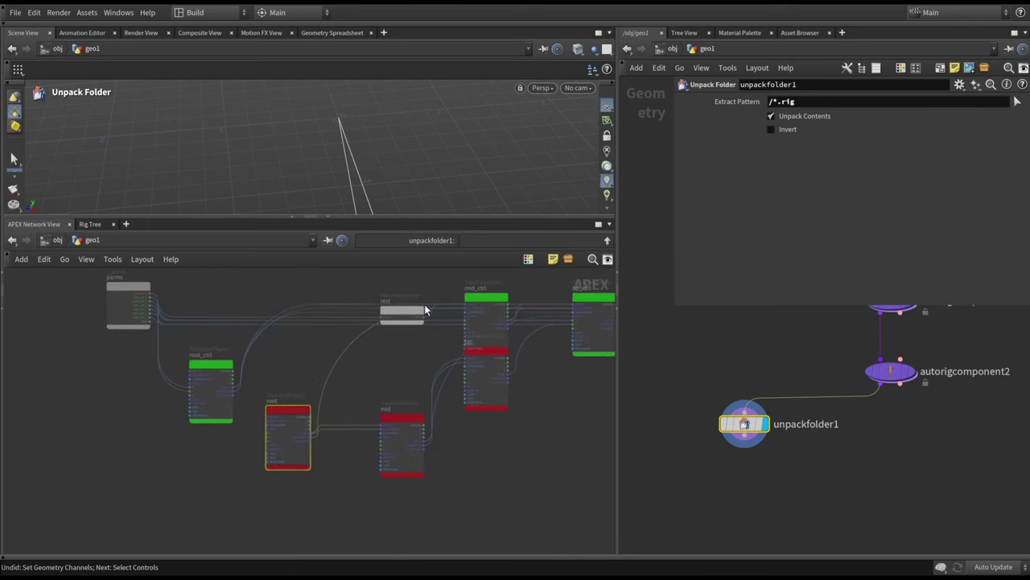
pyautogui.moveTo(425, 311); pyautogui.dragTo(297, 283)
pyautogui.moveTo(494, 304); pyautogui.dragTo(359, 331)
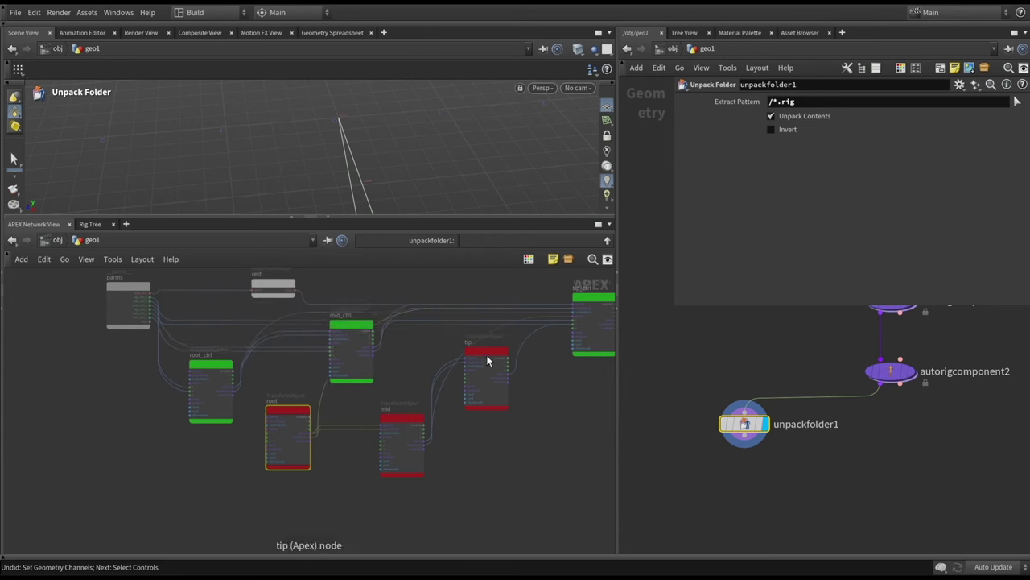
# Step: Shift tip right, place tip_ctrl above it, and raise root_ctrl into the control row
pyautogui.moveTo(487, 361); pyautogui.dragTo(561, 404)
pyautogui.moveTo(590, 308); pyautogui.dragTo(484, 330)
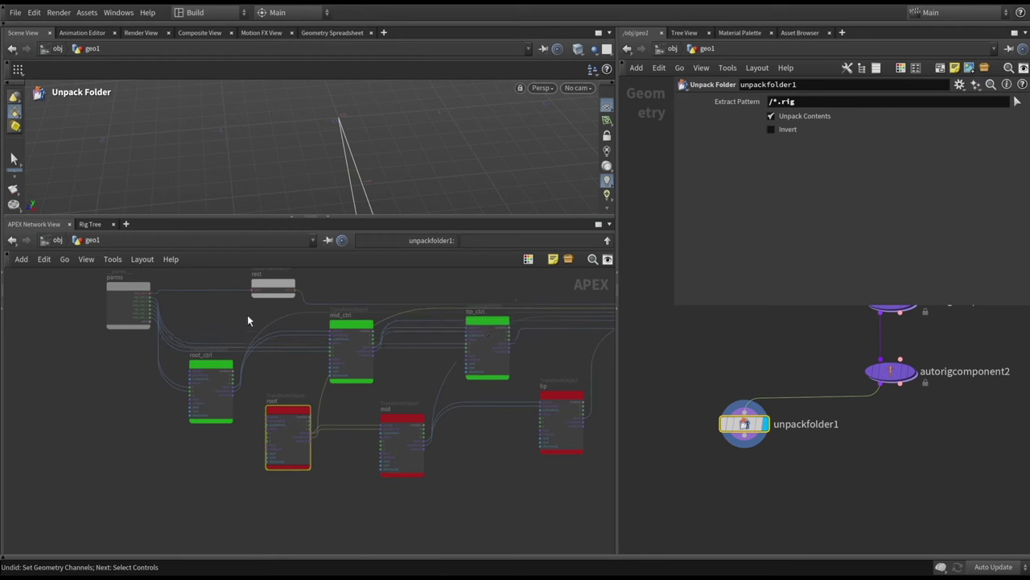
pyautogui.moveTo(217, 367); pyautogui.dragTo(223, 338)
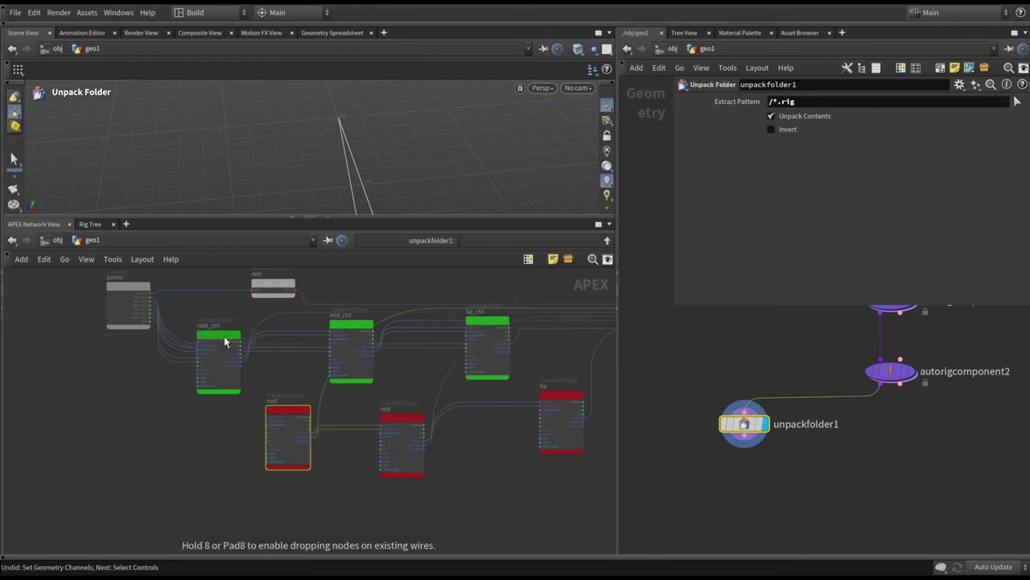
pyautogui.scroll(-2, 317, 349)
pyautogui.moveTo(289, 367); pyautogui.dragTo(248, 369, button='middle')
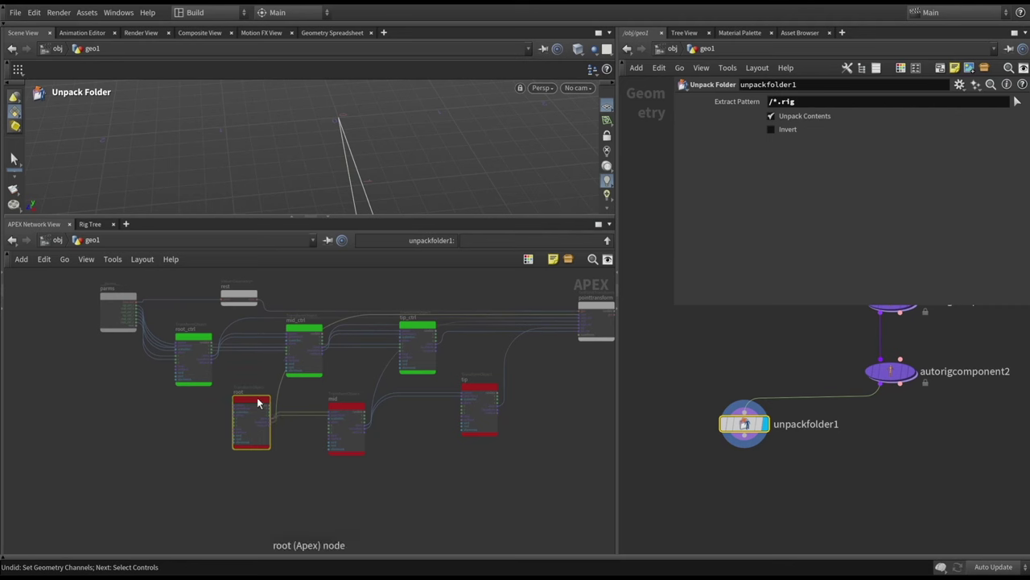
# Step: Line up the root, mid and tip nodes in a row beneath the controls
pyautogui.moveTo(257, 403); pyautogui.dragTo(248, 409)
pyautogui.moveTo(354, 406); pyautogui.dragTo(346, 407)
pyautogui.moveTo(482, 393); pyautogui.dragTo(453, 412)
# Step: Move unpackfolder1 down and left in the geometry network and enlarge the network area
pyautogui.moveTo(918, 432); pyautogui.dragTo(876, 432, button='middle')
pyautogui.moveTo(702, 423); pyautogui.dragTo(671, 478)
pyautogui.moveTo(904, 309); pyautogui.dragTo(898, 206)
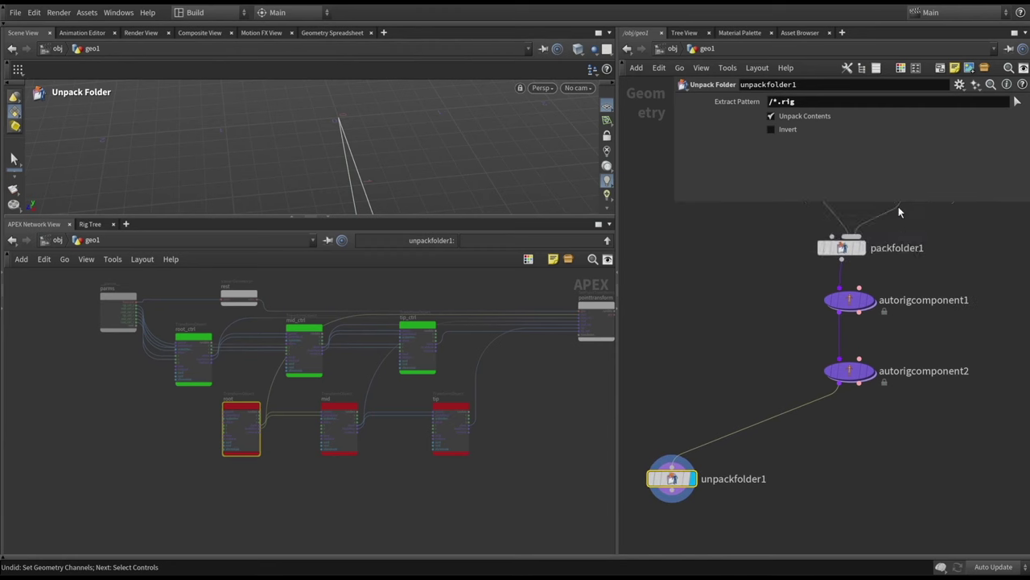
pyautogui.scroll(-2, 944, 422)
pyautogui.scroll(1, 853, 421)
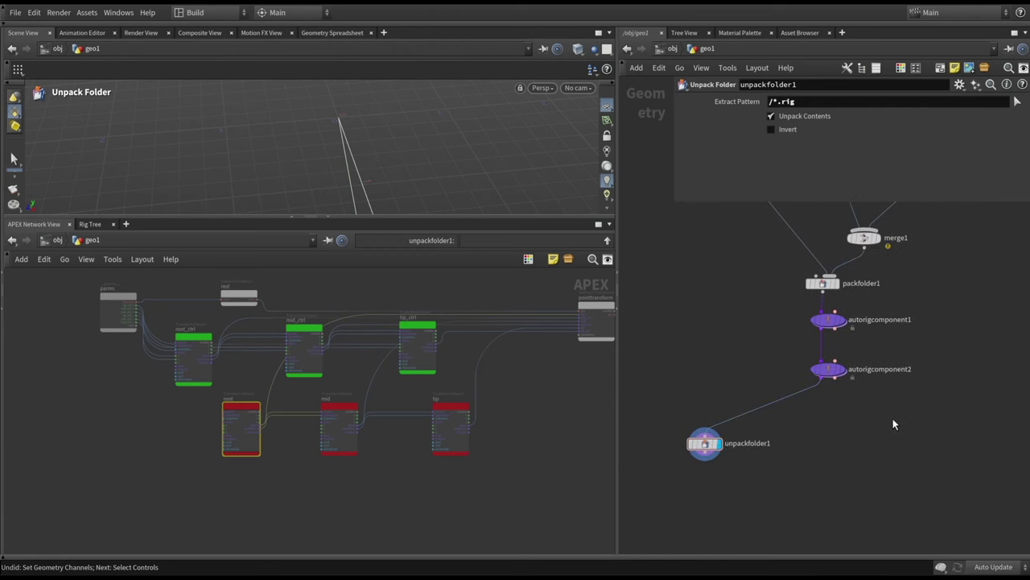
# Step: Add an APEX Autorig Component node, autorigcomponent3, to the geo1 network
pyautogui.press('Tab')
pyautogui.write('auto')
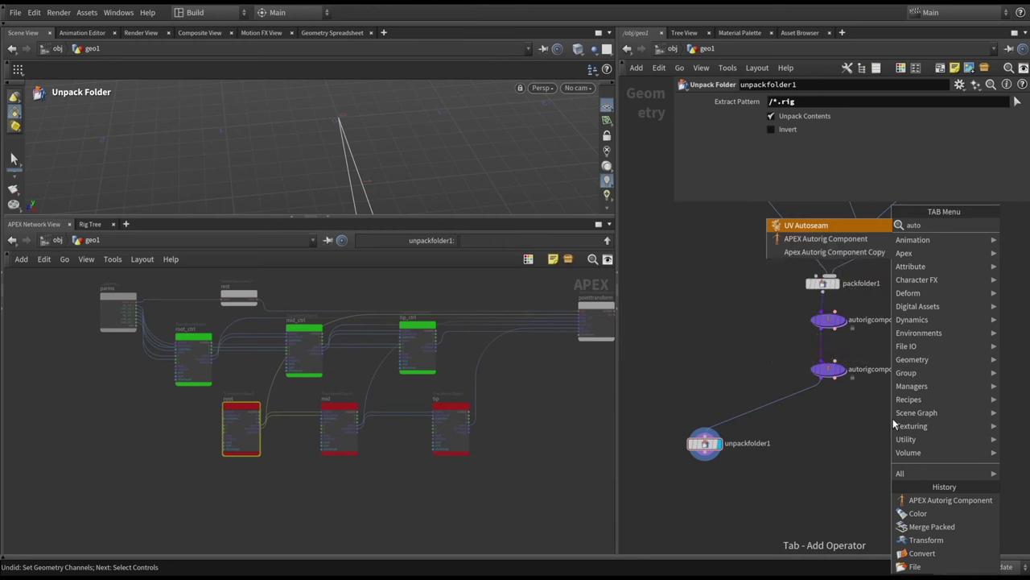
pyautogui.click(857, 244)
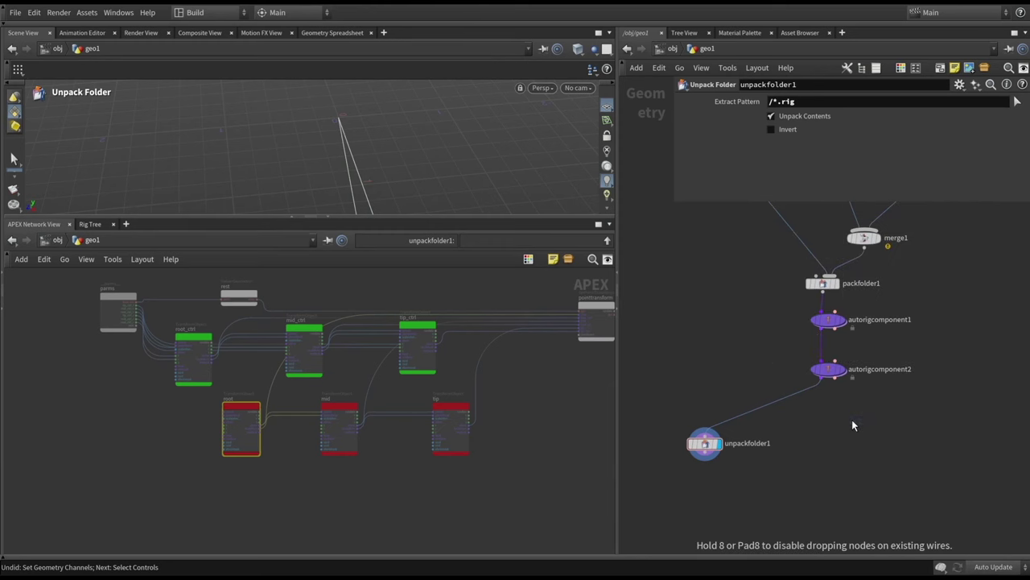
pyautogui.click(851, 419)
pyautogui.moveTo(932, 404); pyautogui.dragTo(855, 397, button='middle')
# Step: Add an APEX Edit Graph node, editgraph1, and place it beside autorigcomponent3
pyautogui.press('Tab')
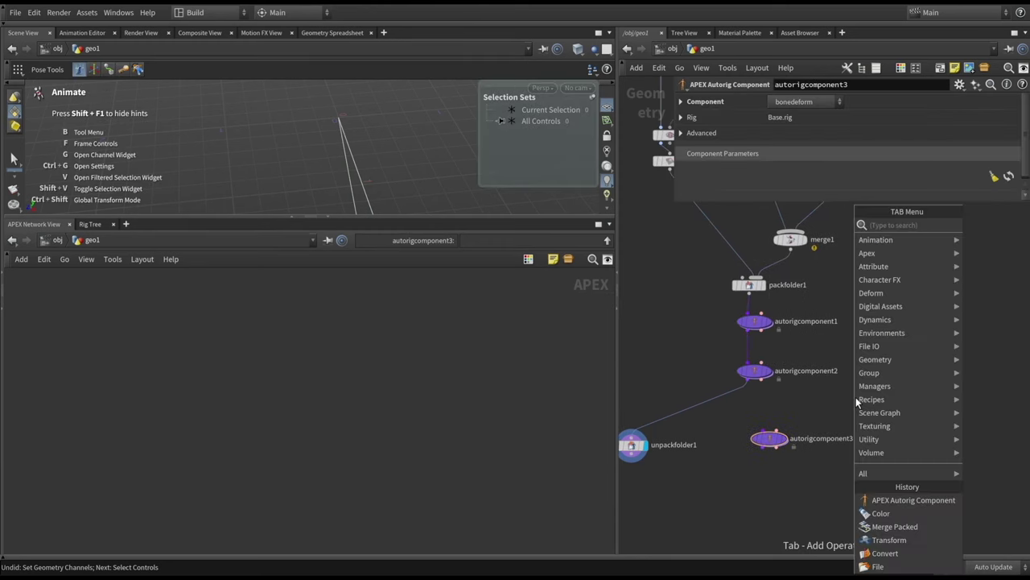
pyautogui.write('apex')
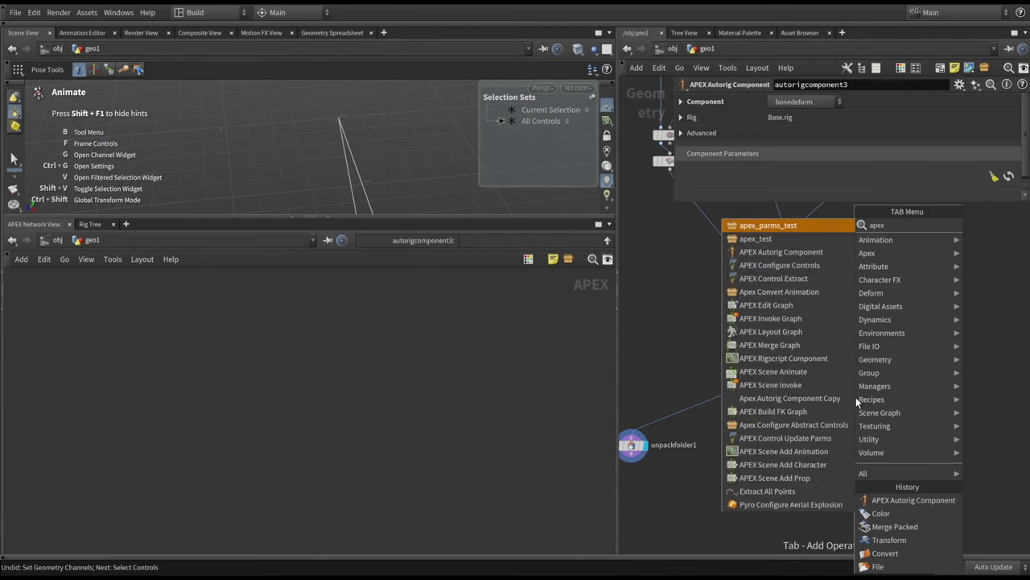
pyautogui.write(' edit')
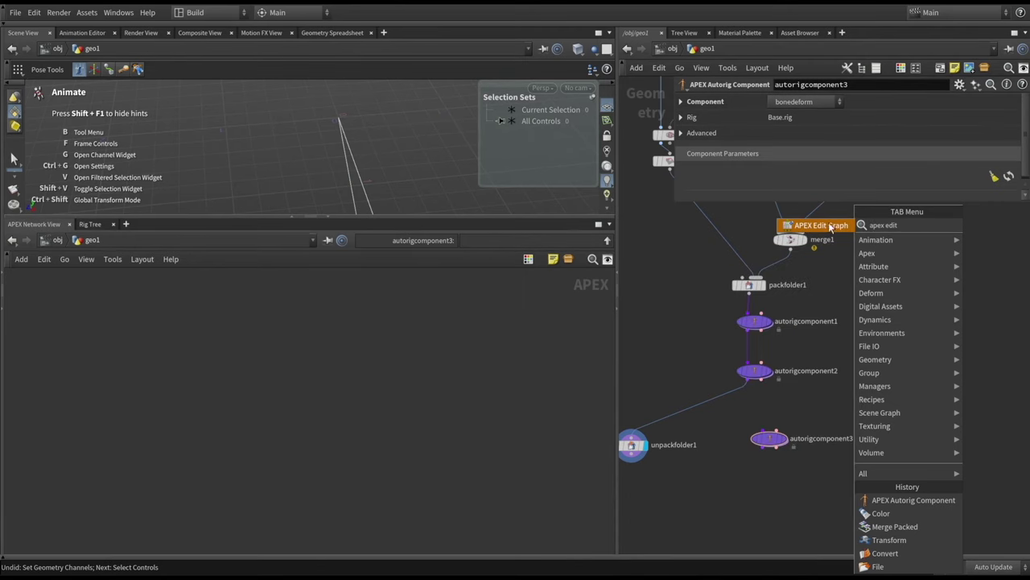
pyautogui.click(822, 227)
pyautogui.click(851, 391)
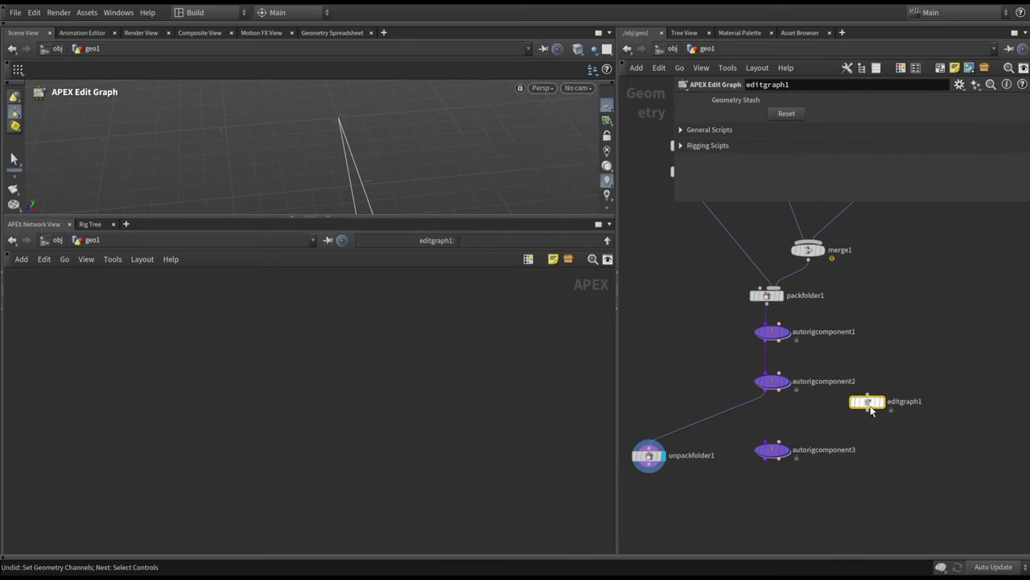
pyautogui.moveTo(867, 402); pyautogui.dragTo(868, 424)
pyautogui.moveTo(894, 458); pyautogui.dragTo(884, 442, button='middle')
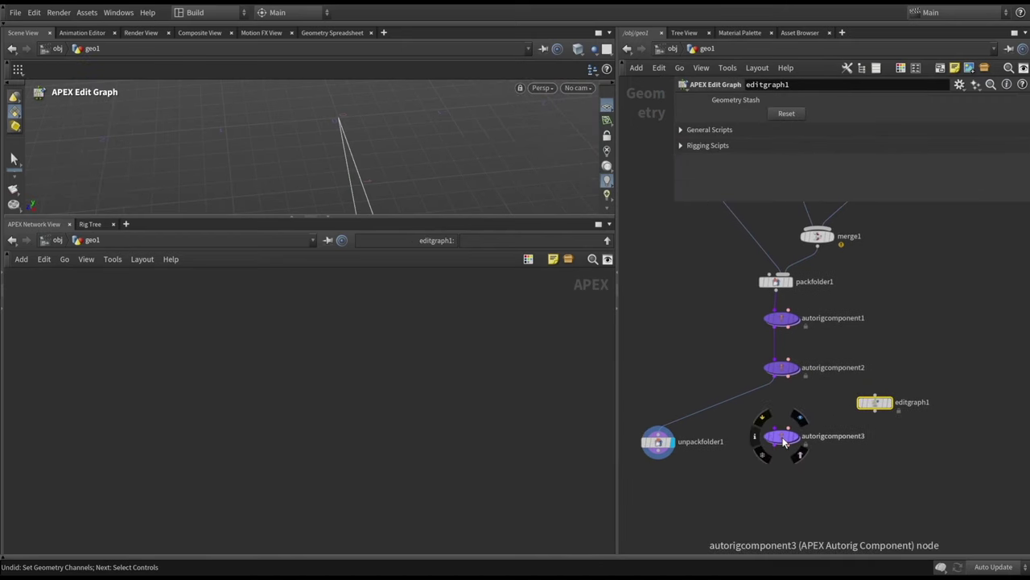
pyautogui.click(772, 437)
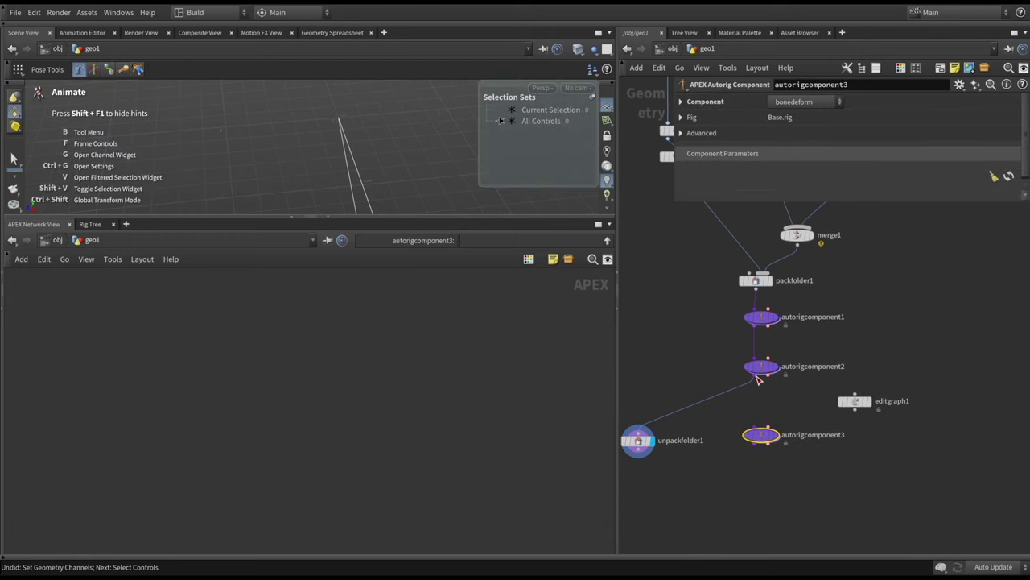
# Step: Wire autorigcomponent2 and editgraph1 into autorigcomponent3 and set Component to Use Second Input
pyautogui.click(855, 409)
pyautogui.click(787, 428)
pyautogui.click(755, 375)
pyautogui.click(755, 428)
pyautogui.click(793, 101)
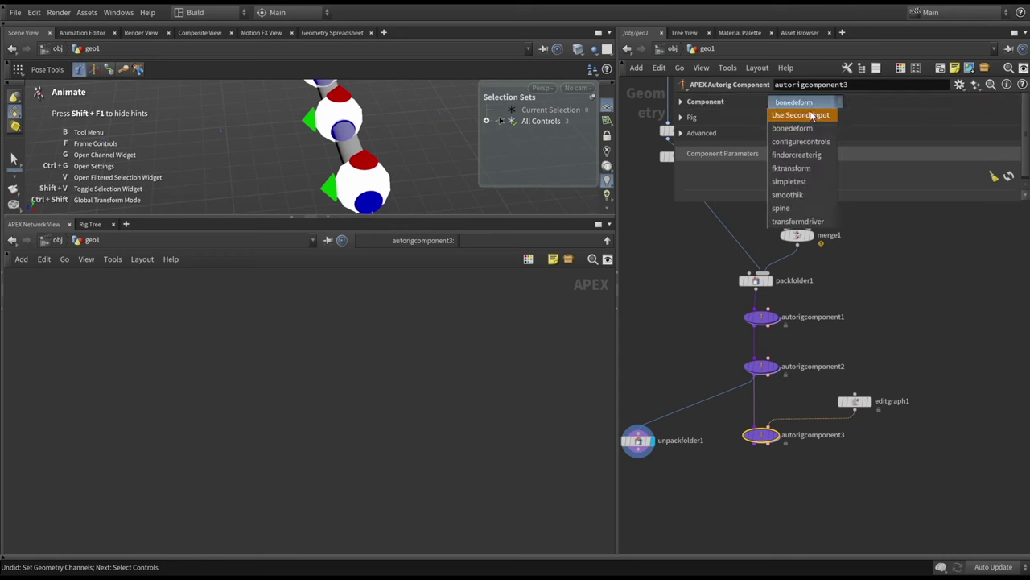
pyautogui.click(813, 115)
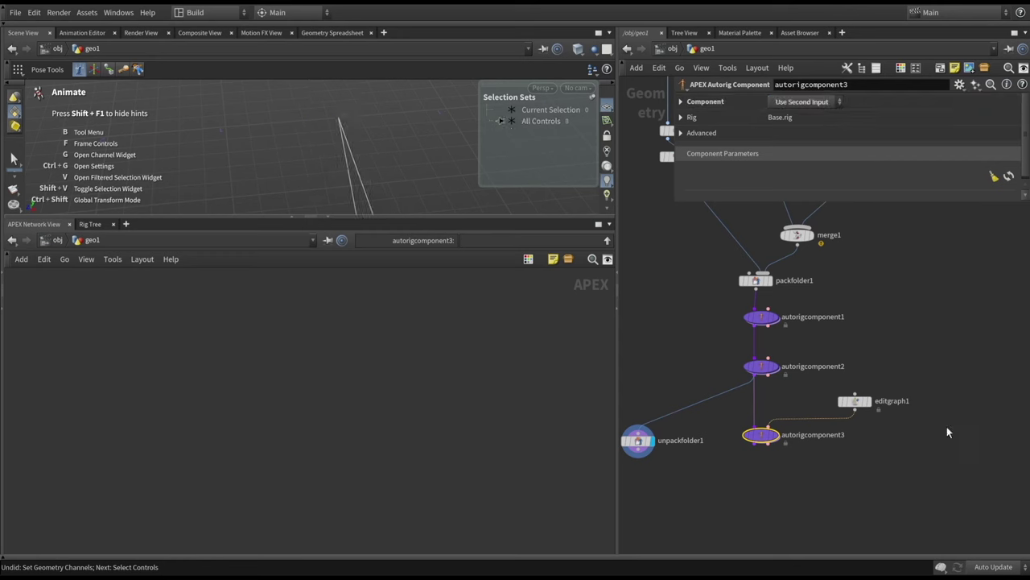
# Step: Nudge editgraph1 and autorigcomponent3 into tidier positions in the network
pyautogui.moveTo(855, 400); pyautogui.dragTo(845, 398)
pyautogui.moveTo(766, 429)
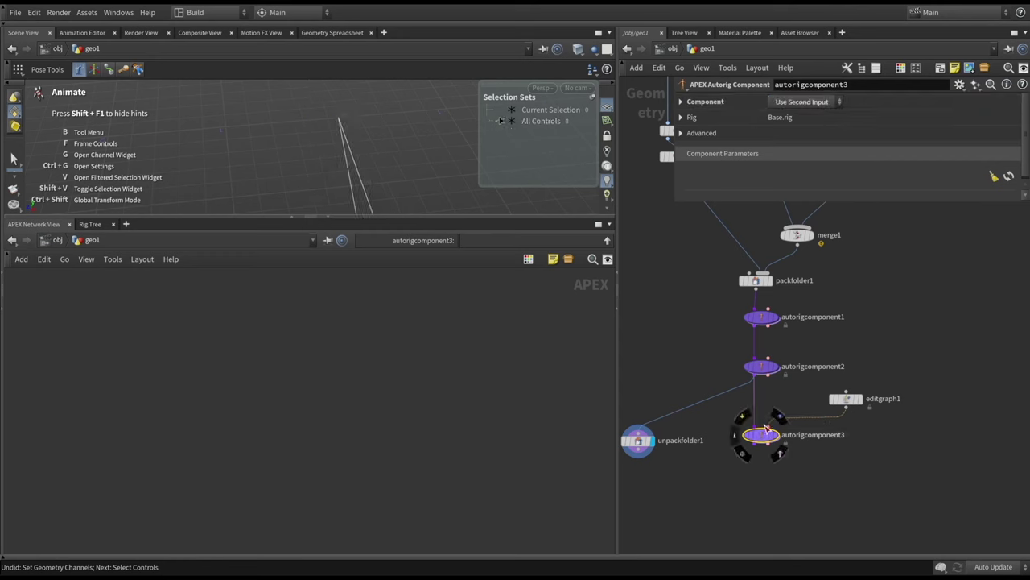
pyautogui.click(844, 399)
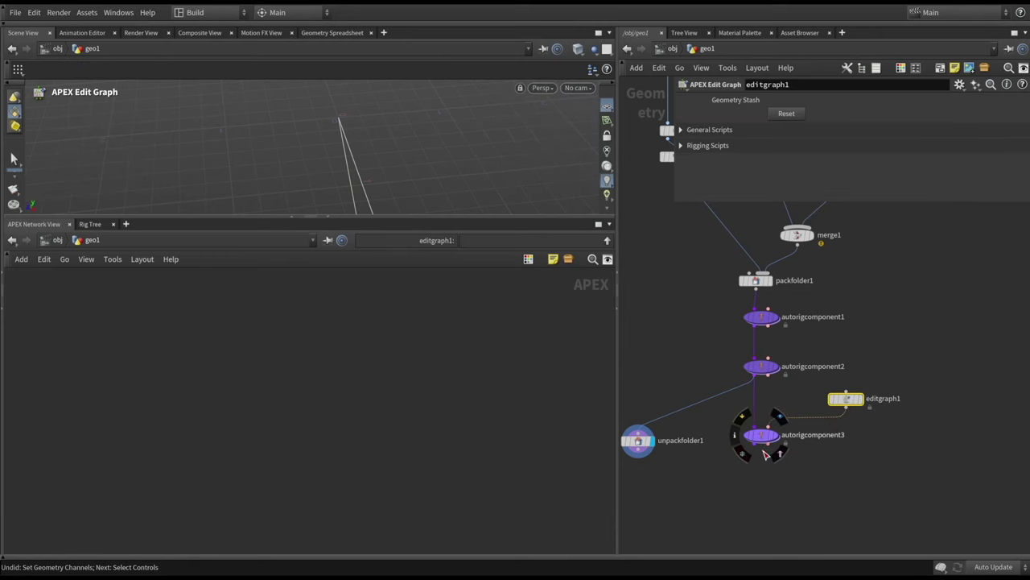
pyautogui.moveTo(761, 435); pyautogui.dragTo(761, 428)
pyautogui.click(826, 402)
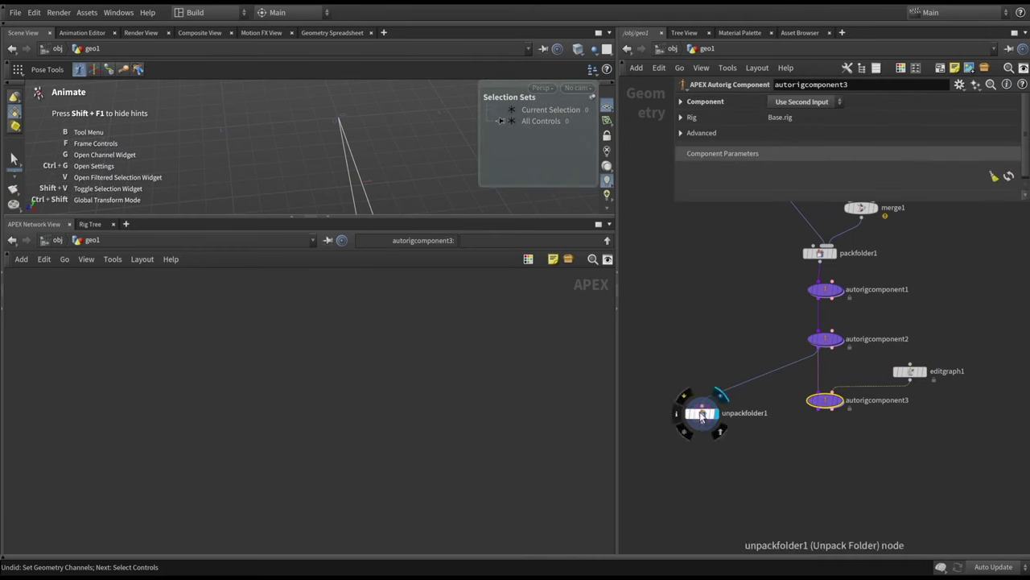
# Step: Lower unpackfolder1 and reconnect its input so it reads from autorigcomponent3
pyautogui.moveTo(702, 413); pyautogui.dragTo(709, 443)
pyautogui.click(743, 409)
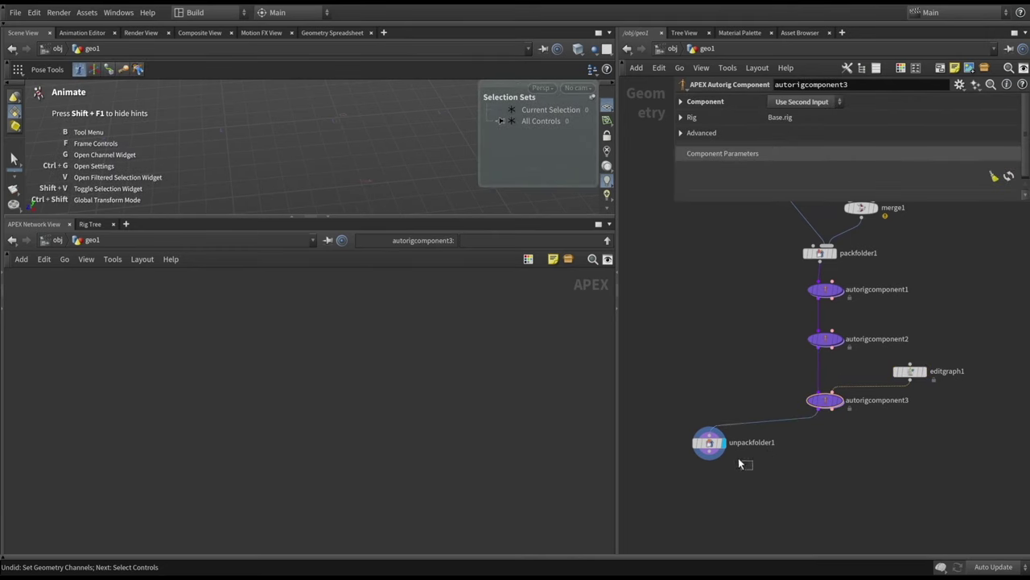
pyautogui.click(709, 442)
pyautogui.click(770, 429)
pyautogui.click(808, 362)
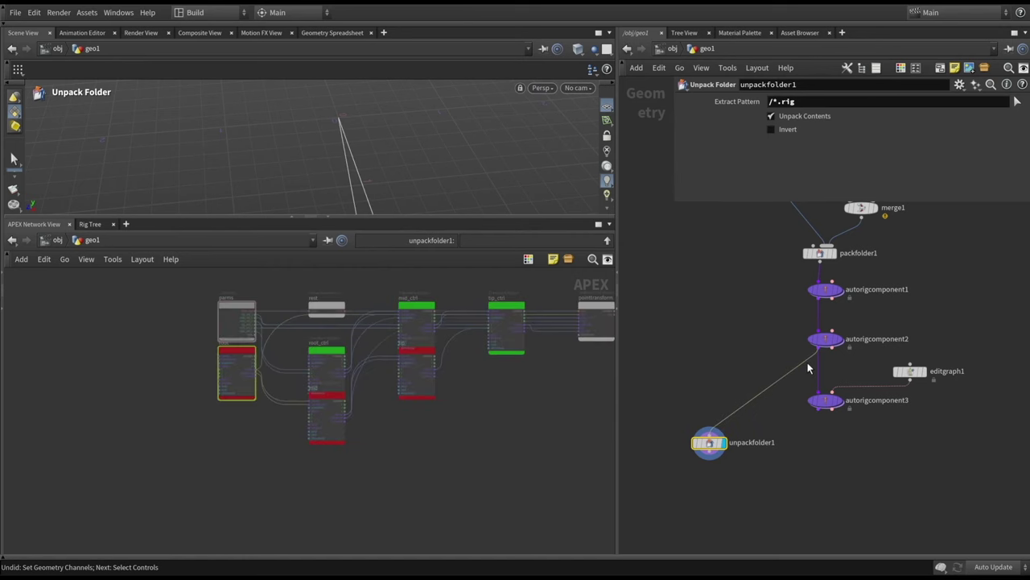
pyautogui.click(768, 390)
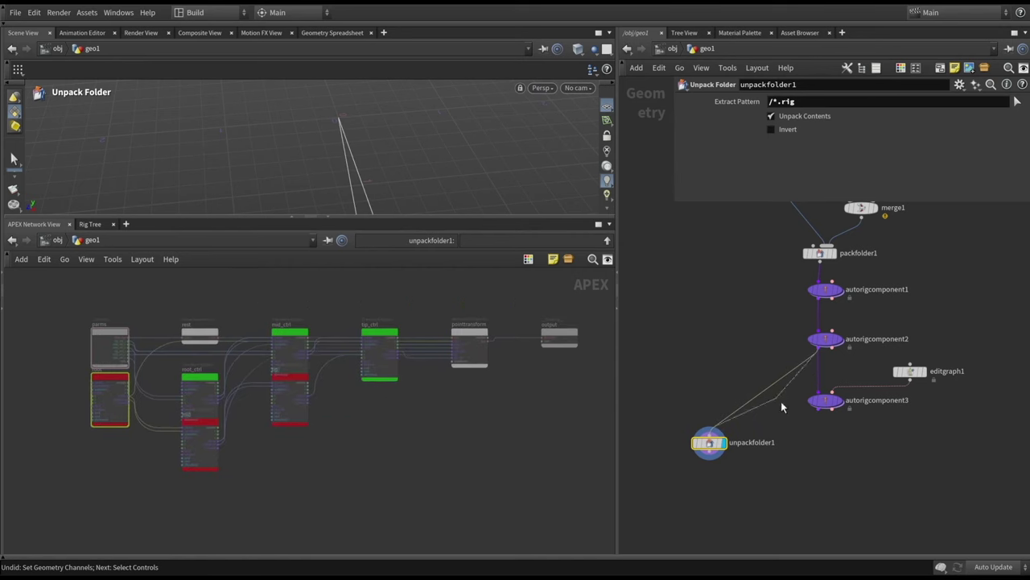
pyautogui.click(827, 411)
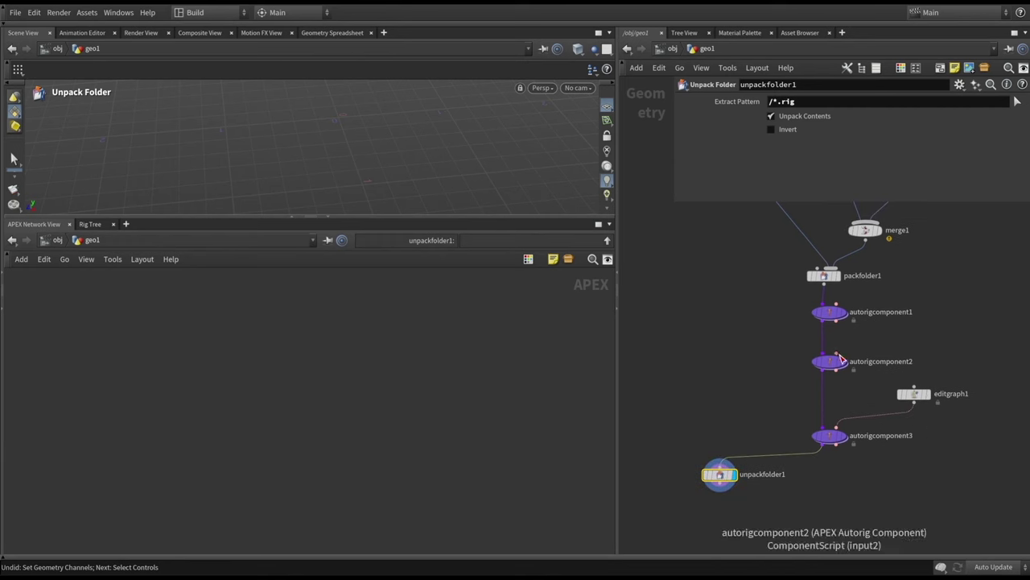
pyautogui.moveTo(837, 379)
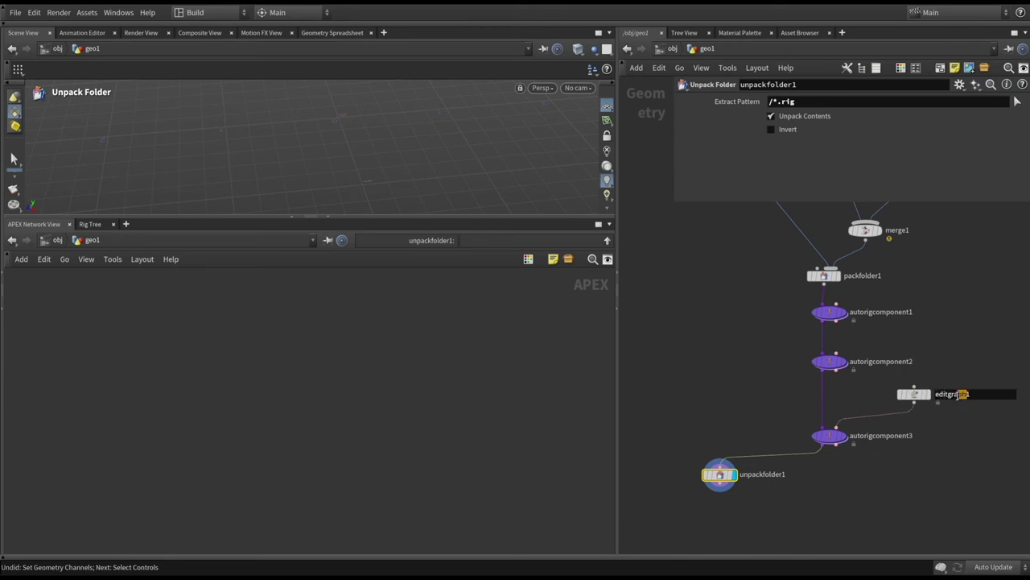
pyautogui.click(914, 396)
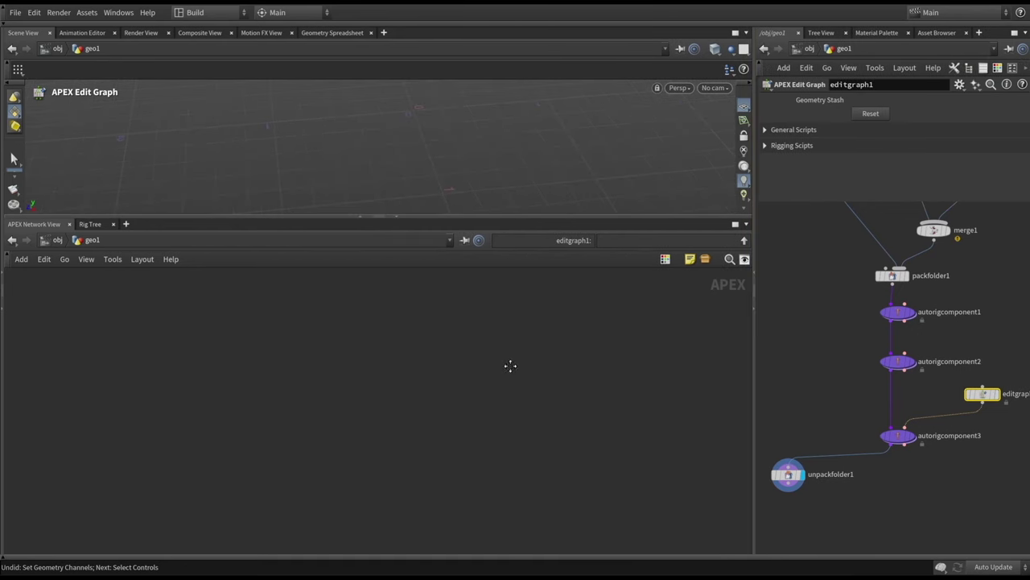
# Step: Add a Subnet Inputs node and a Subnet Outputs node to editgraph1's APEX graph
pyautogui.press('Tab')
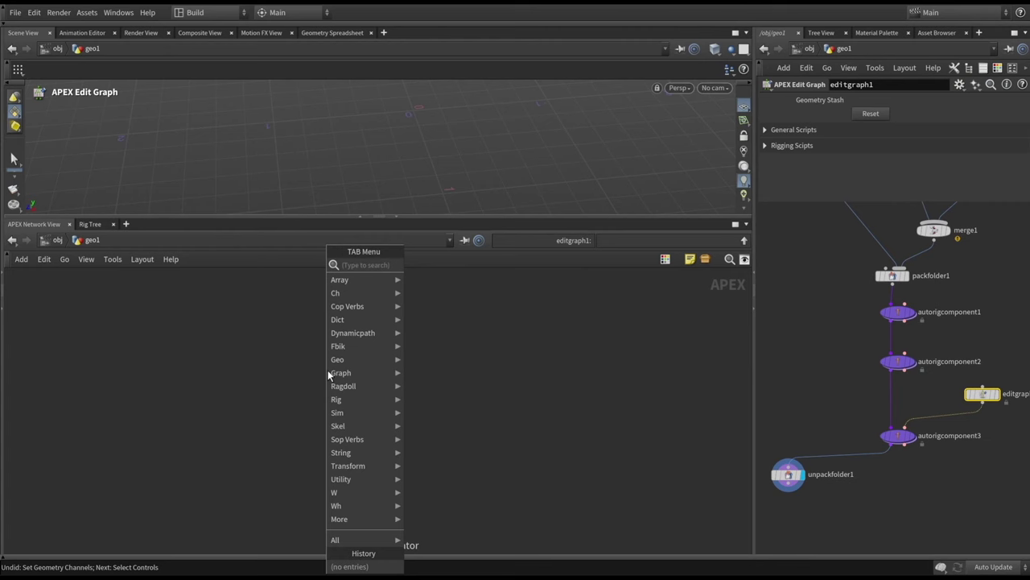
pyautogui.write('subnet')
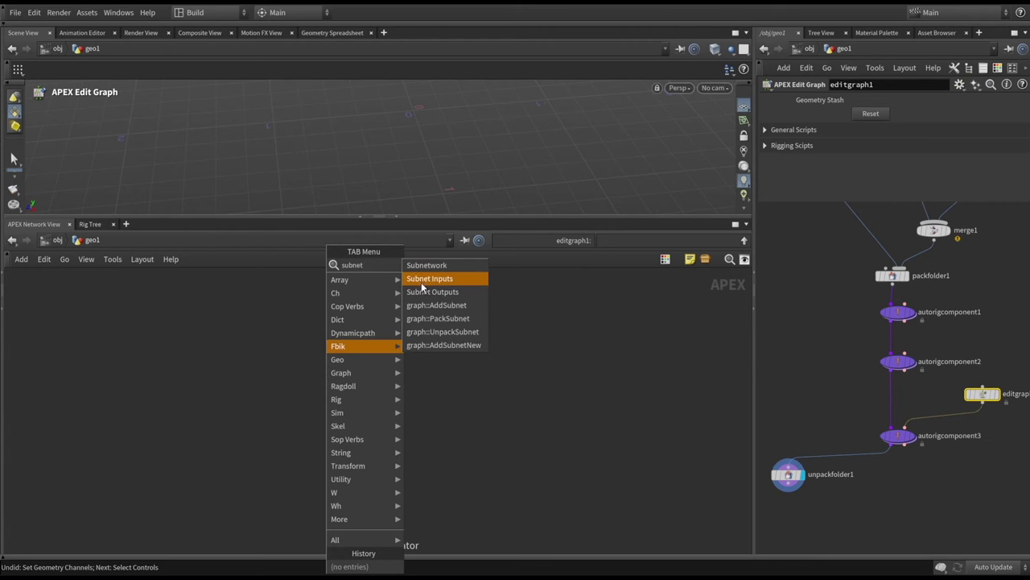
pyautogui.click(422, 285)
pyautogui.click(272, 360)
pyautogui.press('Tab')
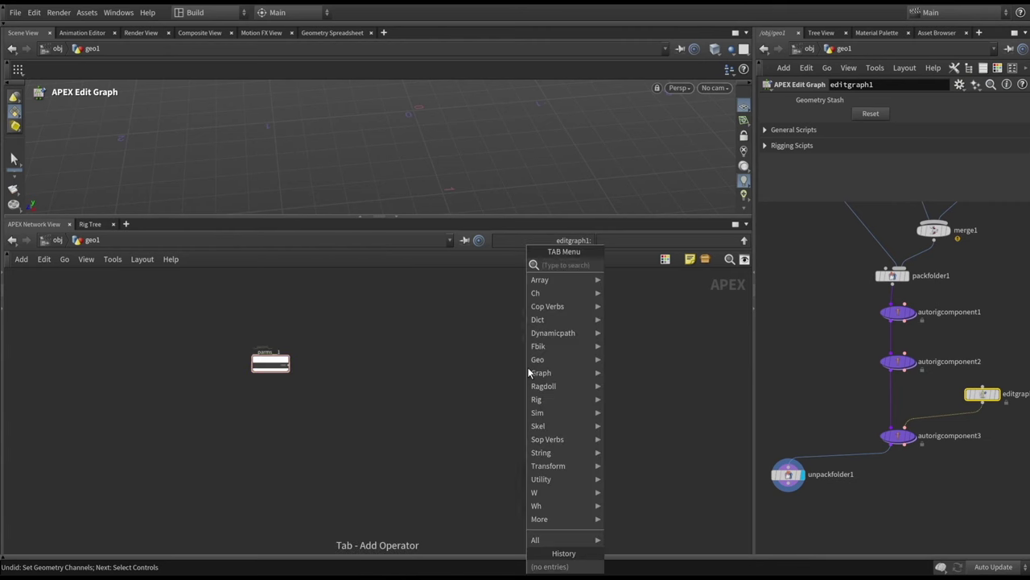
pyautogui.write('subne')
pyautogui.click(633, 291)
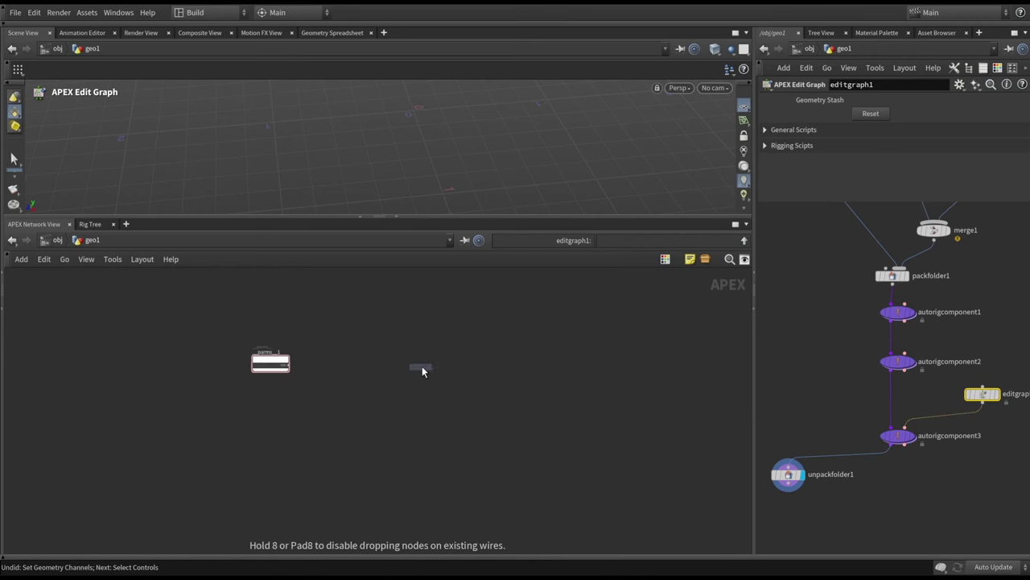
pyautogui.click(427, 354)
pyautogui.scroll(3, 302, 371)
# Step: Rename the subnet inputs node to parms and the subnet outputs node to output
pyautogui.doubleClick(207, 351)
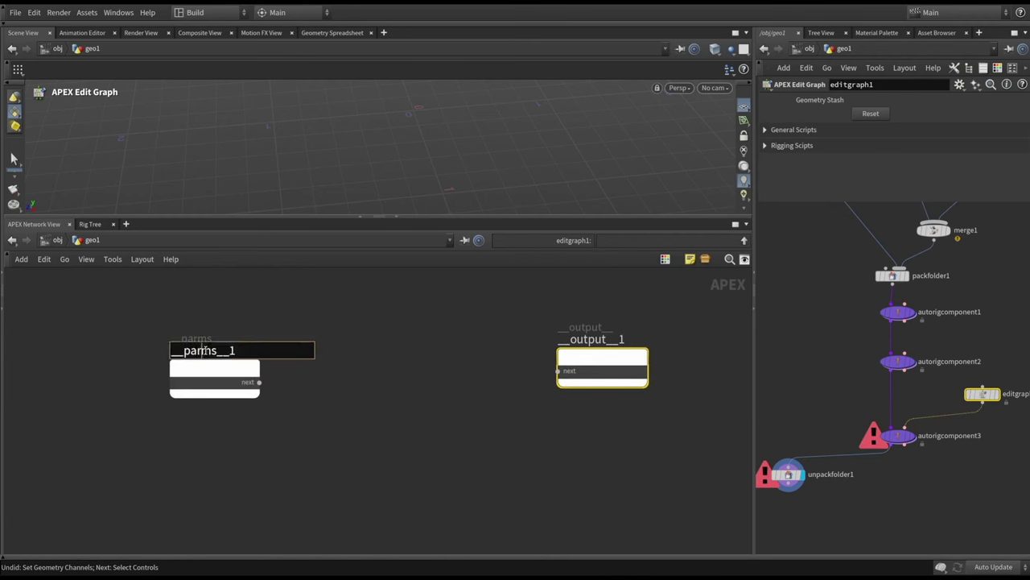
pyautogui.write('parms')
pyautogui.press('Return')
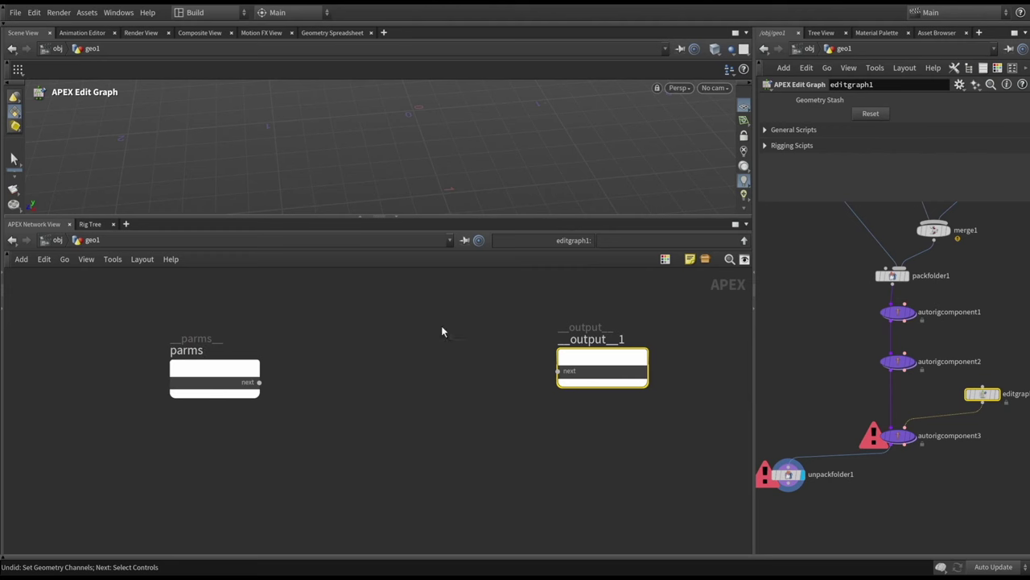
pyautogui.doubleClick(592, 340)
pyautogui.write('output')
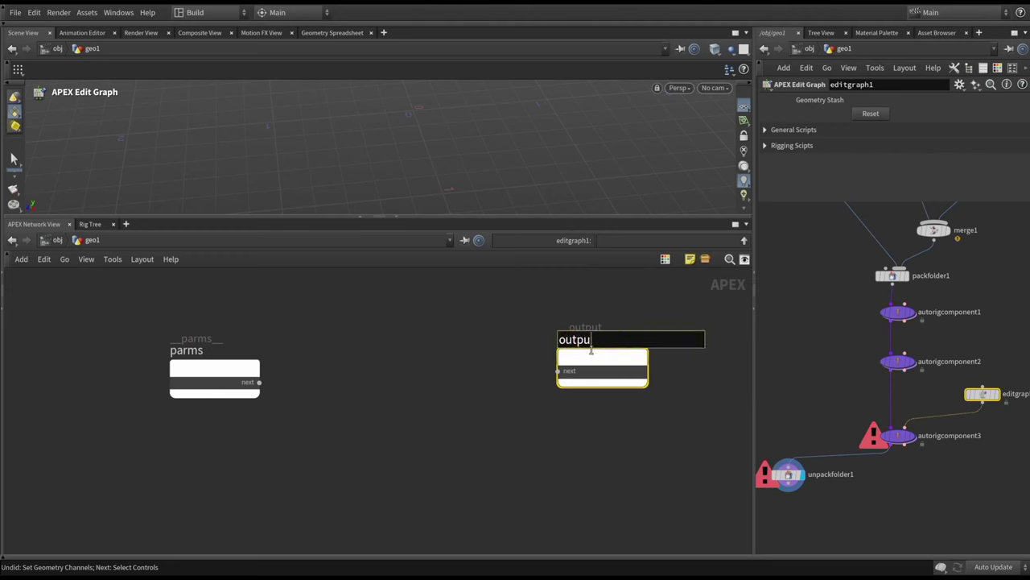
pyautogui.press('Return')
pyautogui.scroll(-2, 543, 367)
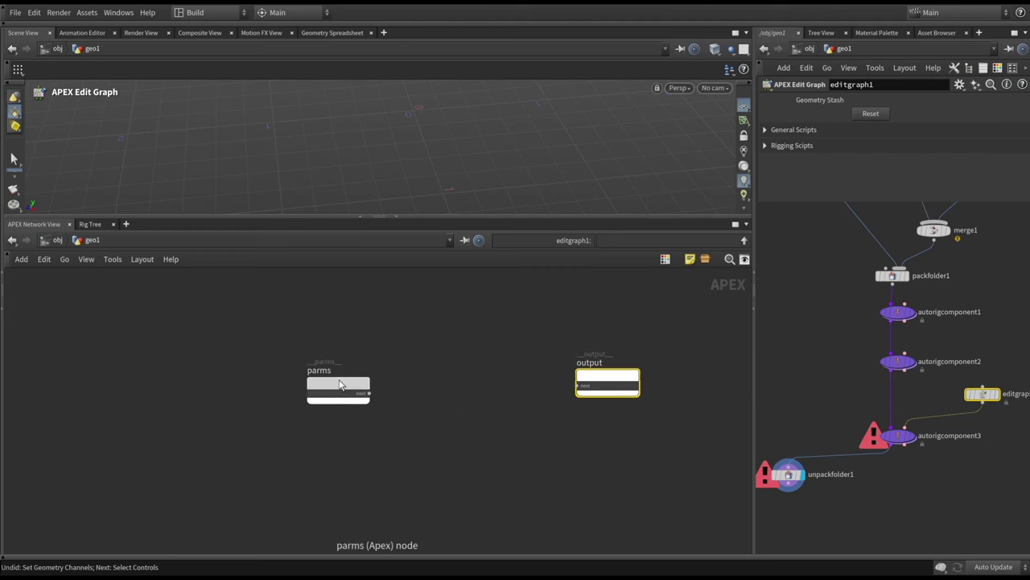
pyautogui.scroll(1, 357, 384)
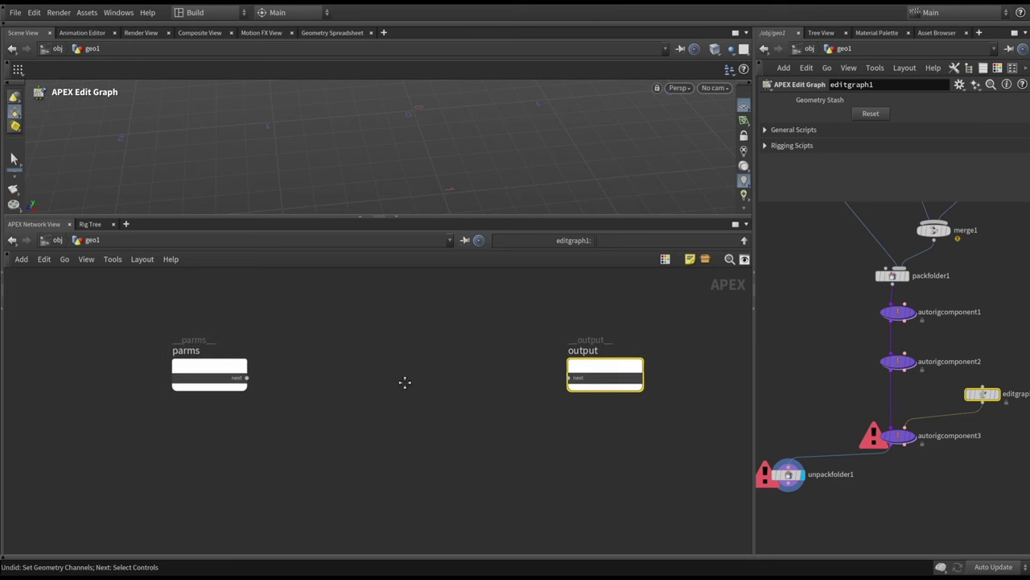
pyautogui.press('Tab')
# Step: Add an ExtractCharacterGraph1 node between parms and output and frame it
pyautogui.write('extra')
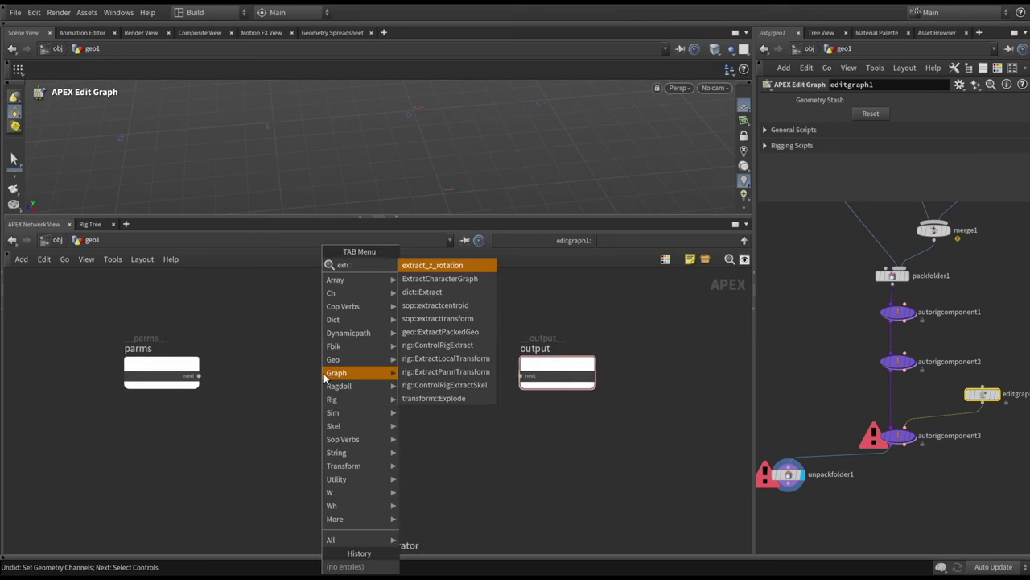
pyautogui.click(455, 278)
pyautogui.click(304, 332)
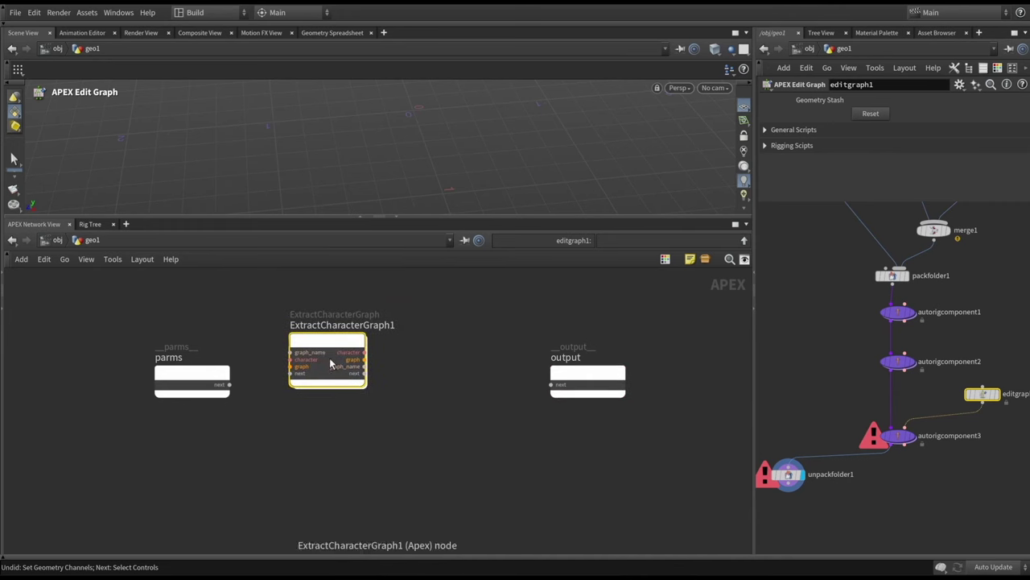
pyautogui.moveTo(581, 384); pyautogui.dragTo(710, 384)
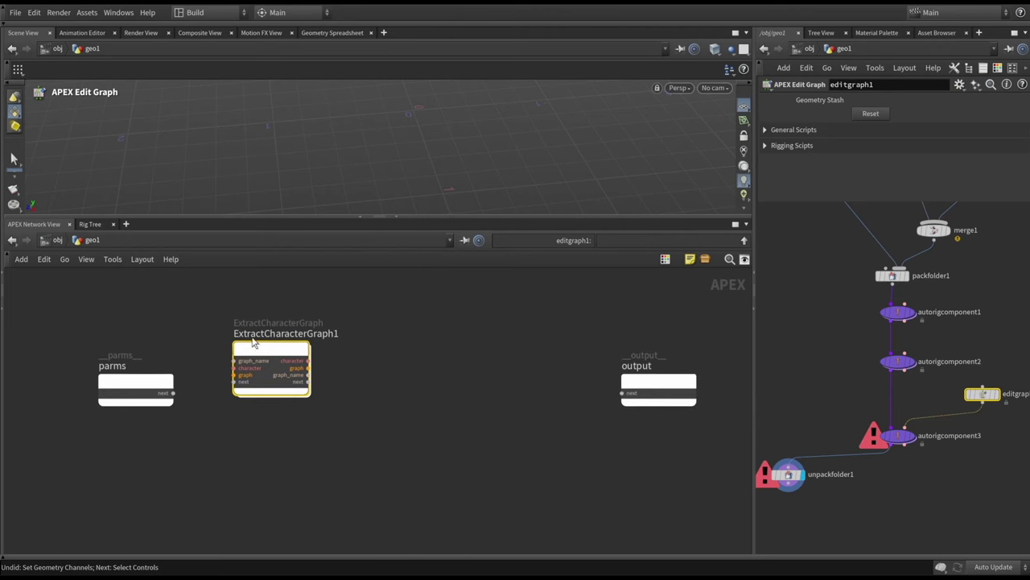
pyautogui.moveTo(252, 342); pyautogui.dragTo(231, 342)
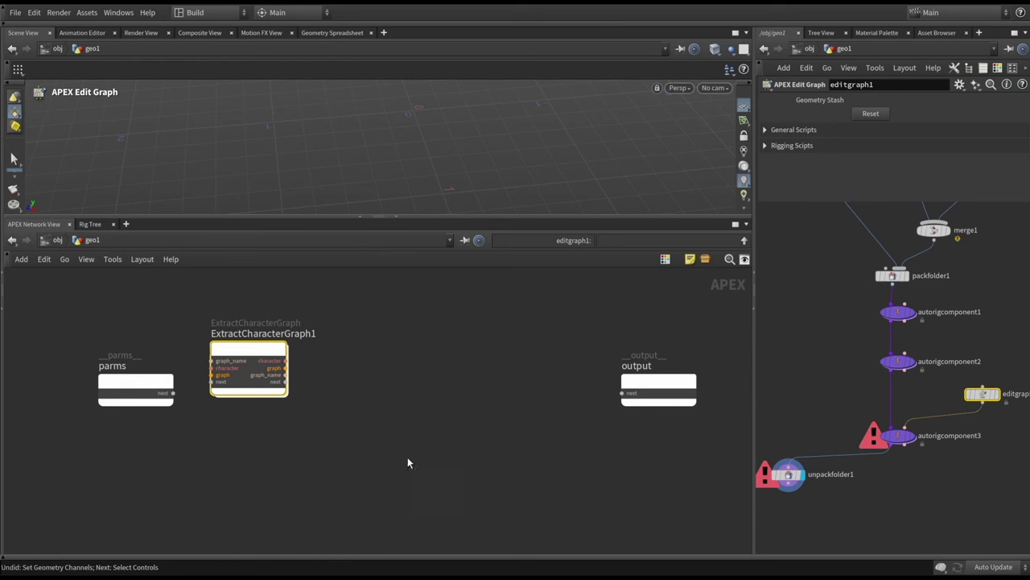
pyautogui.press('f')
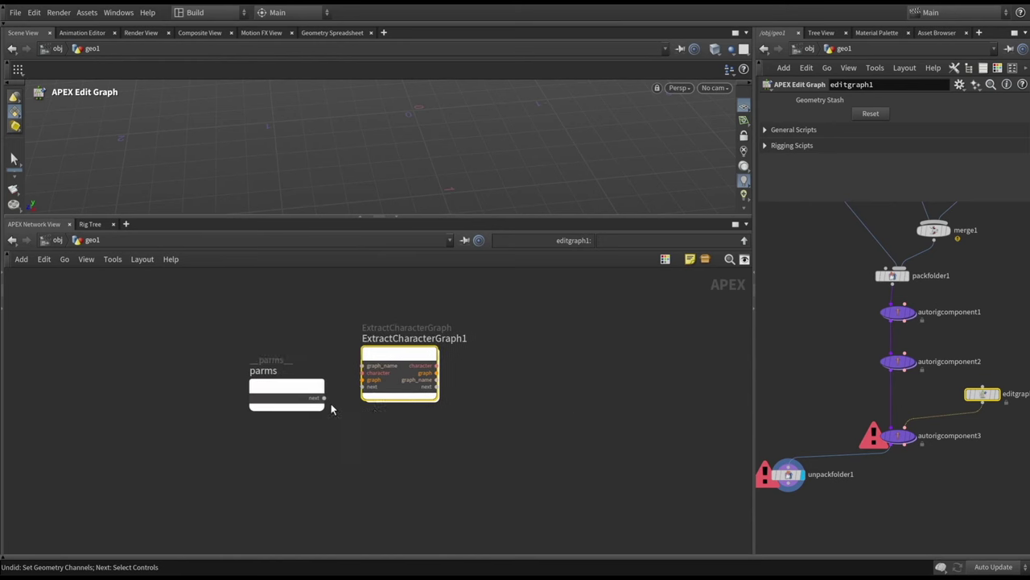
# Step: Connect parms to ExtractCharacterGraph1's graph_name input and rename that output to rigname
pyautogui.click(323, 396)
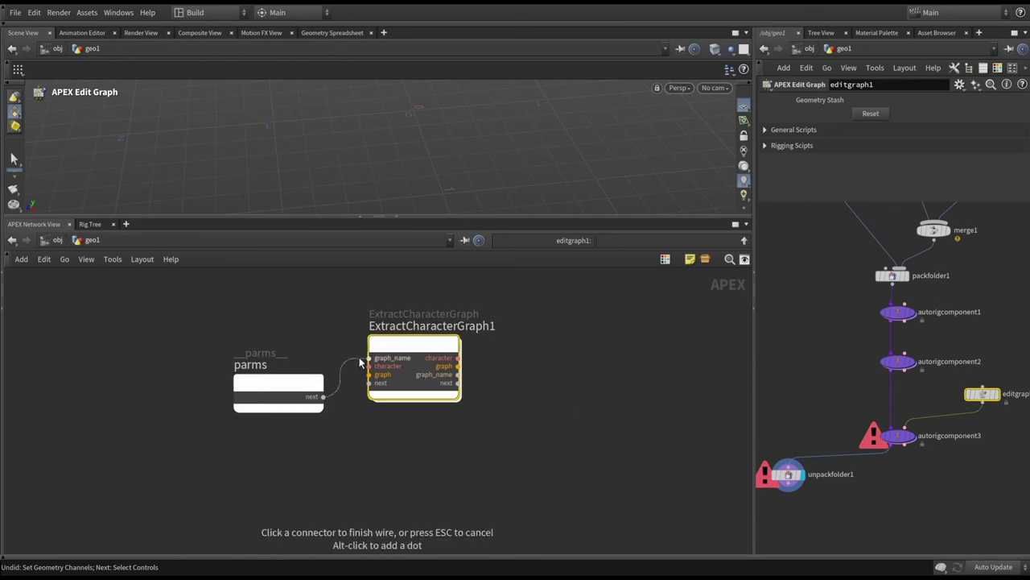
pyautogui.click(363, 362)
pyautogui.rightClick(304, 400)
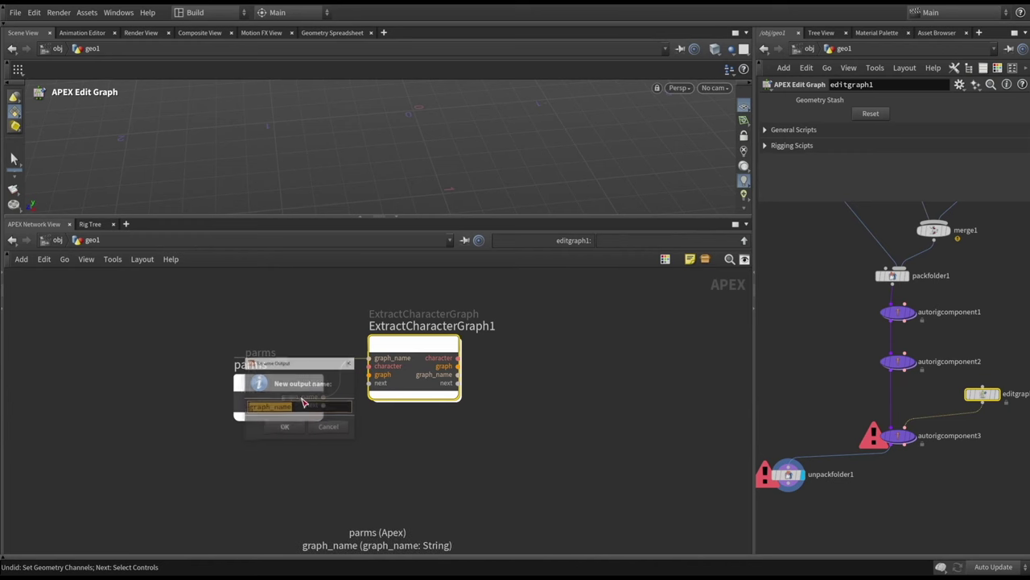
pyautogui.click(303, 405)
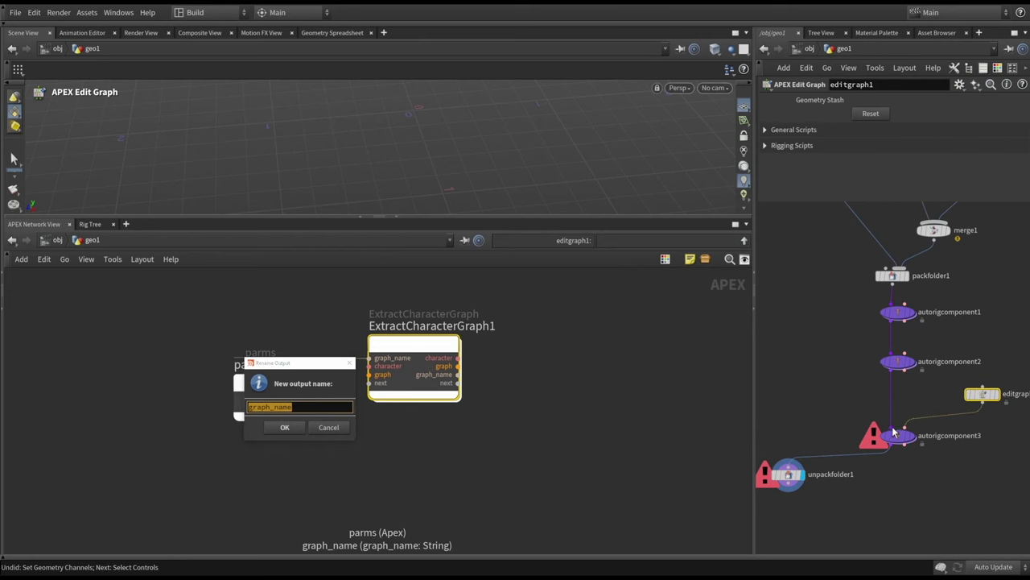
pyautogui.click(315, 413)
pyautogui.hotkey('ctrl', 'a')
pyautogui.press('BackSpace')
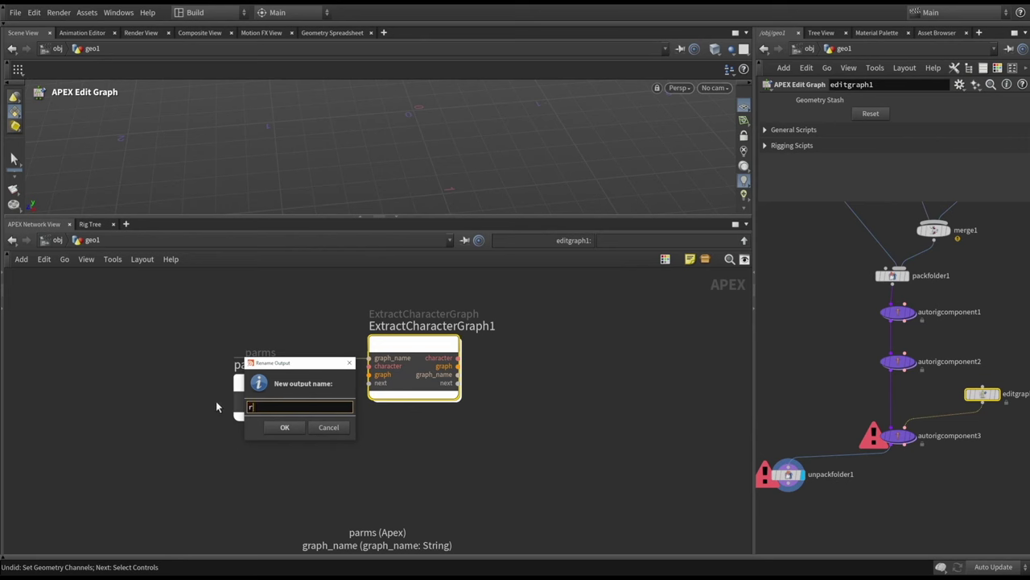
pyautogui.write('rigname')
pyautogui.press('Return')
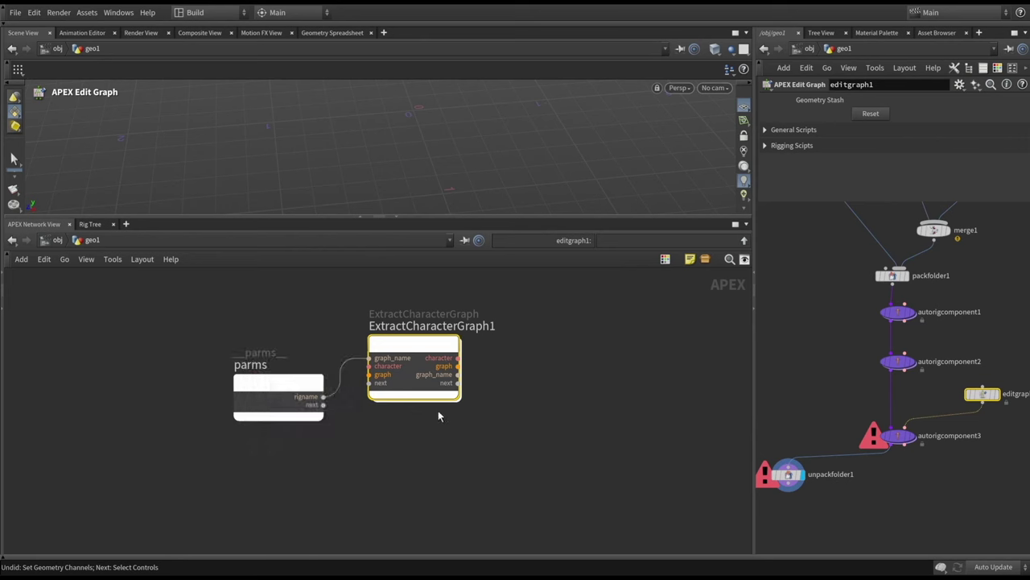
# Step: Expose the character input as a parms output, then check autorigcomponent3's settings
pyautogui.click(373, 364)
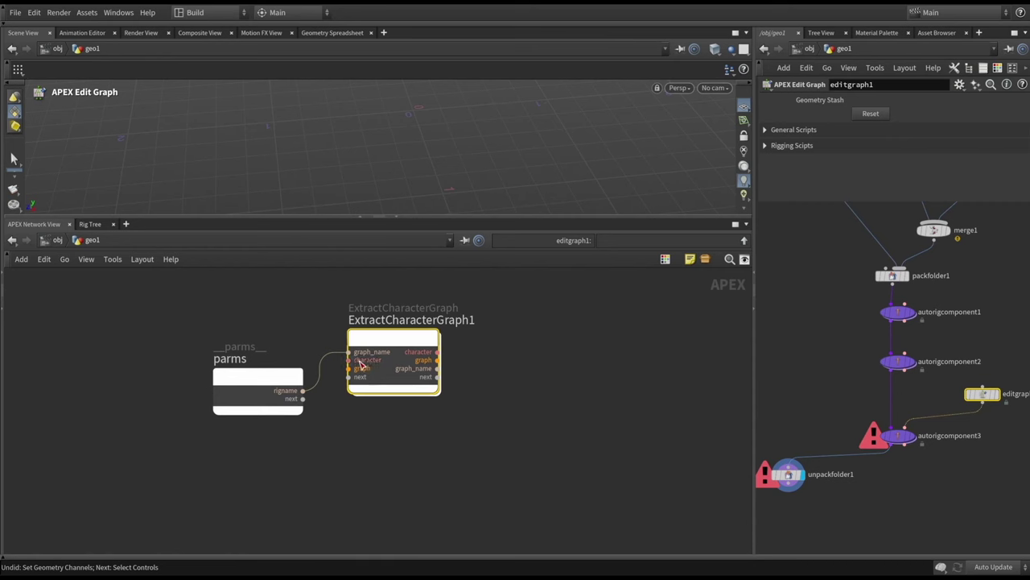
pyautogui.click(304, 399)
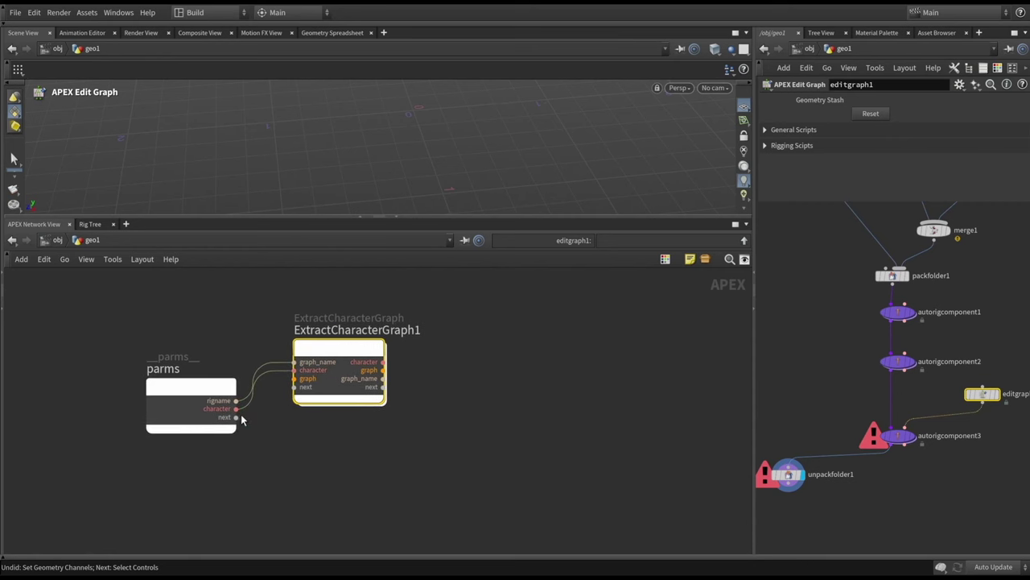
pyautogui.scroll(1, 242, 419)
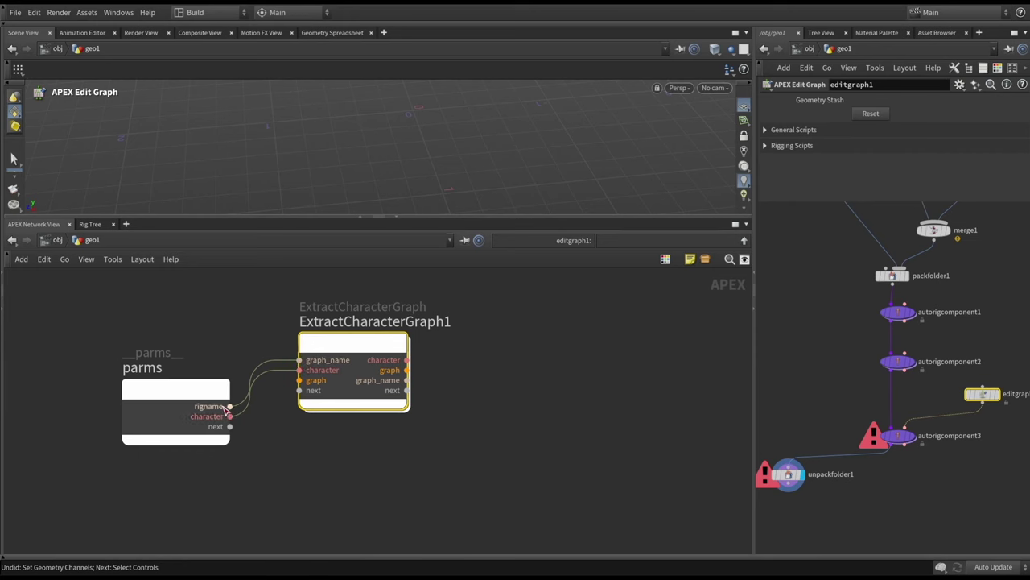
pyautogui.click(900, 435)
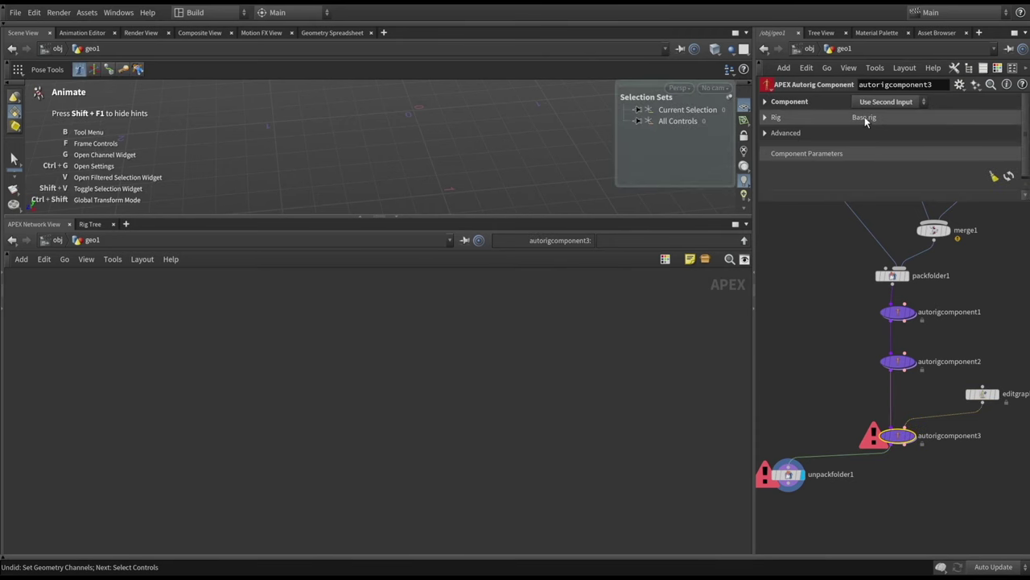
pyautogui.click(982, 394)
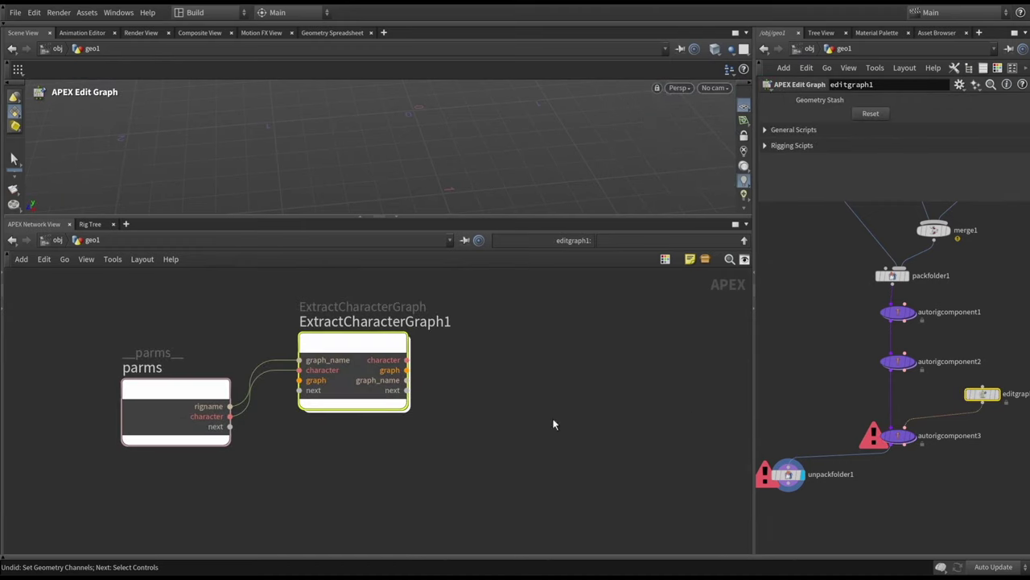
pyautogui.scroll(-3, 378, 400)
pyautogui.scroll(2, 417, 373)
pyautogui.scroll(-2, 302, 389)
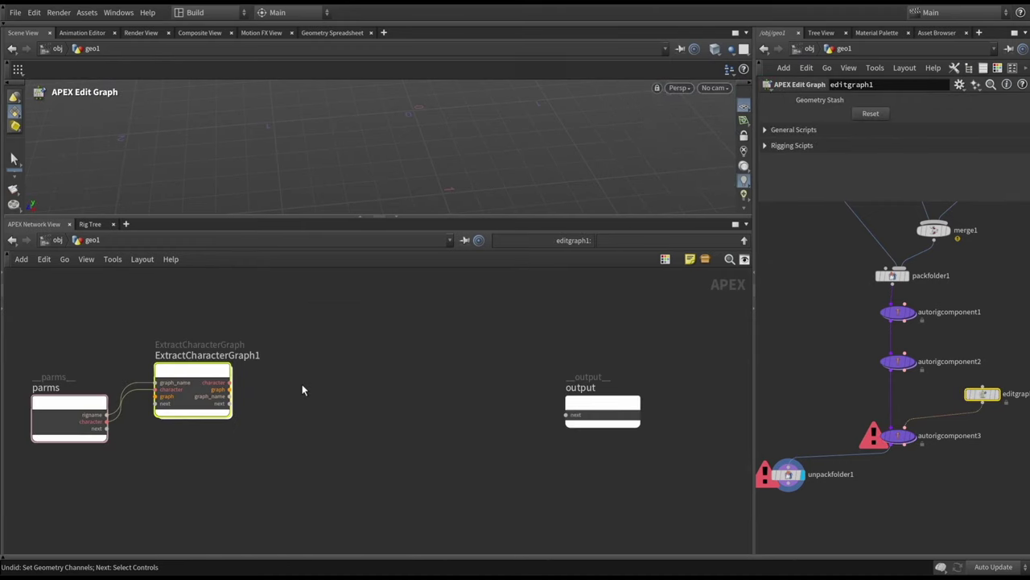
# Step: Add an UpdateCharacterGraph node to the edit graph
pyautogui.press('Tab')
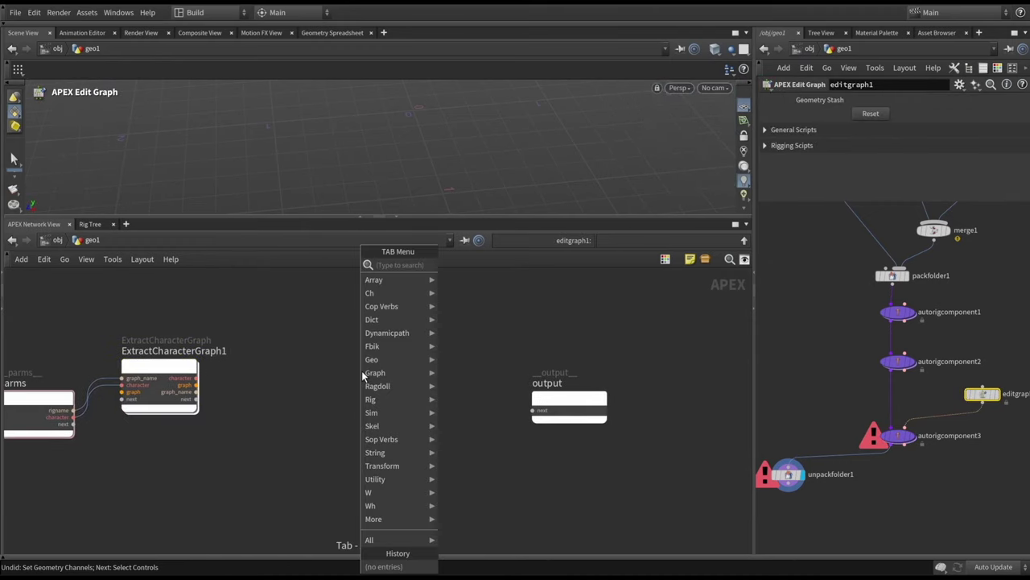
pyautogui.write('update')
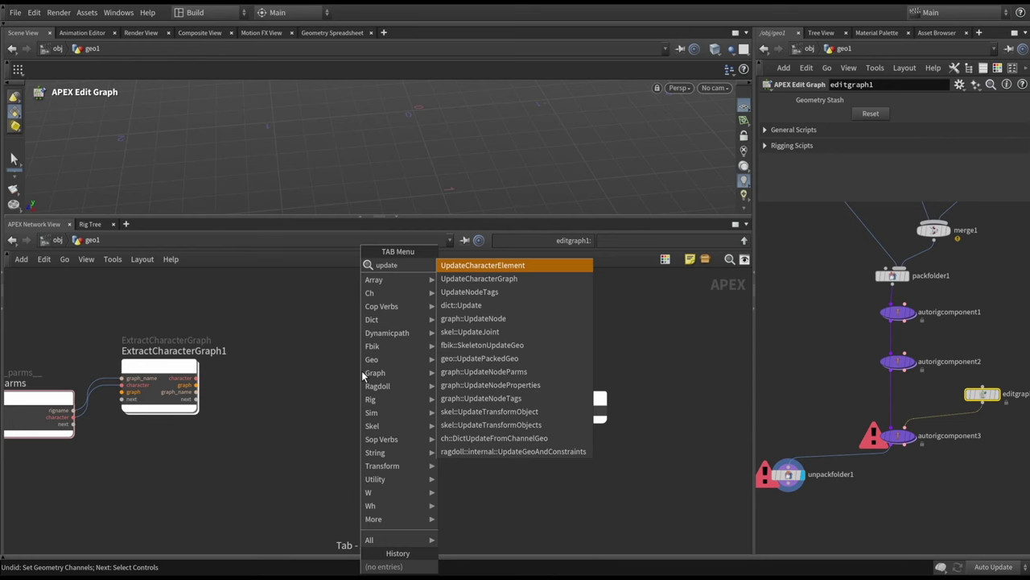
pyautogui.click(501, 278)
pyautogui.click(416, 373)
pyautogui.scroll(3, 235, 416)
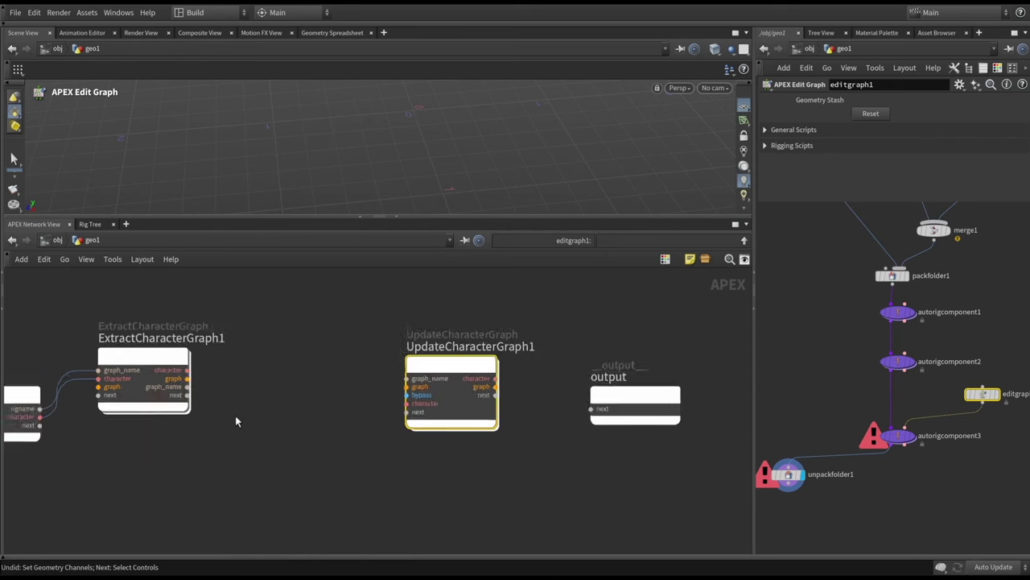
# Step: Wire graph_name, graph and character from ExtractCharacterGraph1 into UpdateCharacterGraph1
pyautogui.click(180, 381)
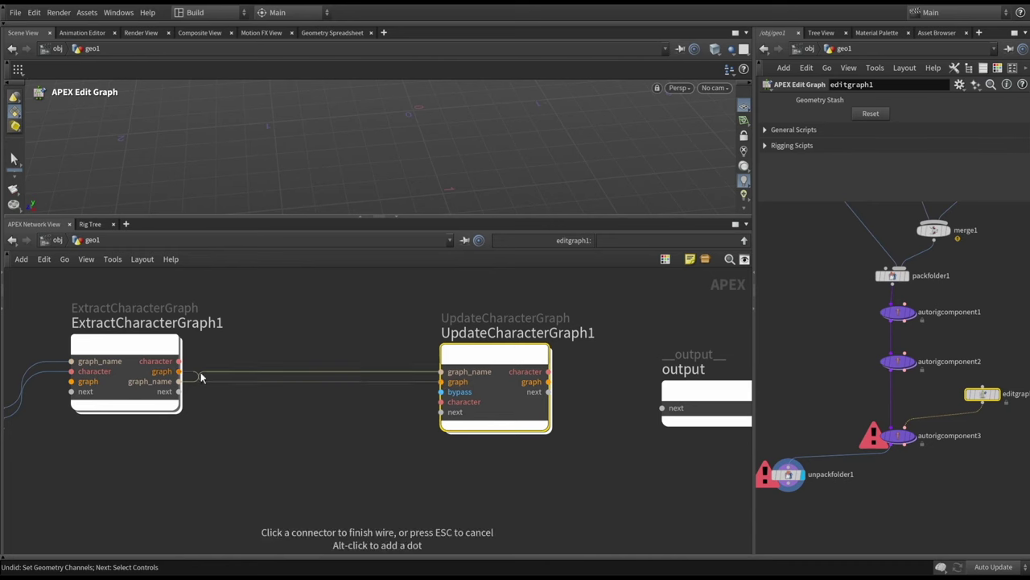
pyautogui.click(441, 382)
pyautogui.click(178, 361)
pyautogui.click(441, 401)
# Step: Connect UpdateCharacterGraph1's character output to the output node, then view unpackfolder1's rig graph
pyautogui.moveTo(528, 386); pyautogui.dragTo(396, 369, button='middle')
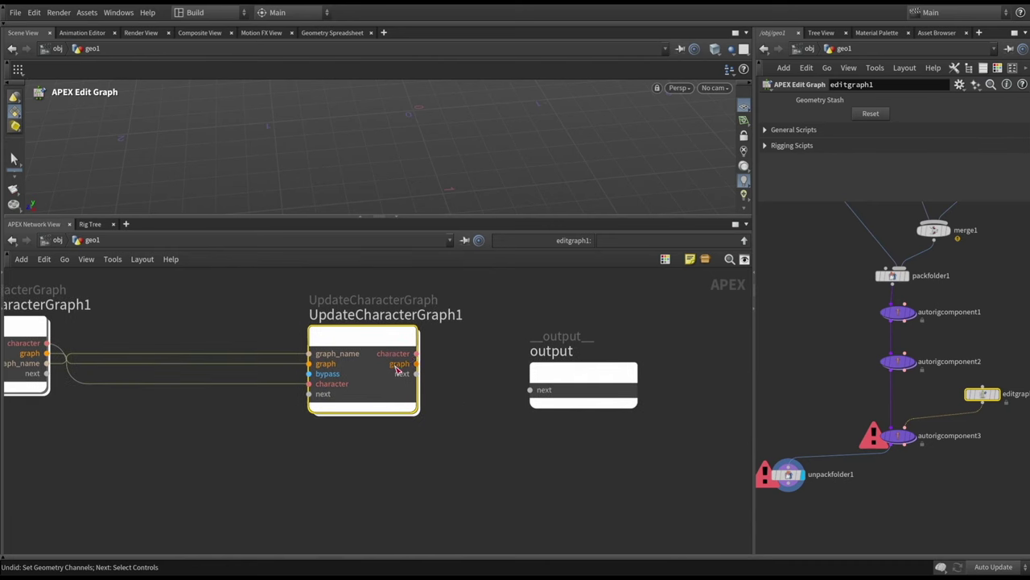
pyautogui.click(415, 354)
pyautogui.click(530, 389)
pyautogui.moveTo(567, 377); pyautogui.dragTo(582, 369)
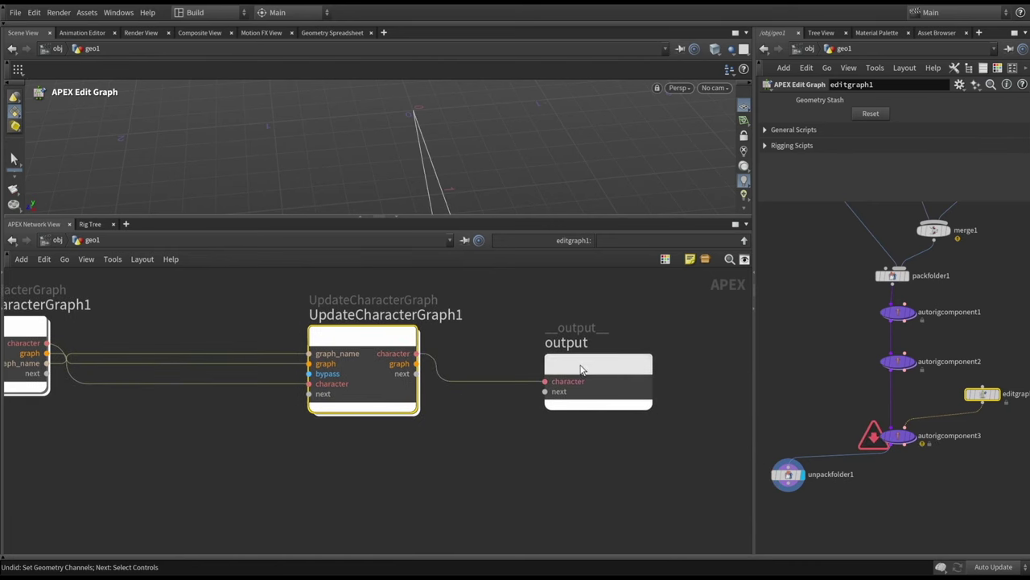
pyautogui.click(788, 474)
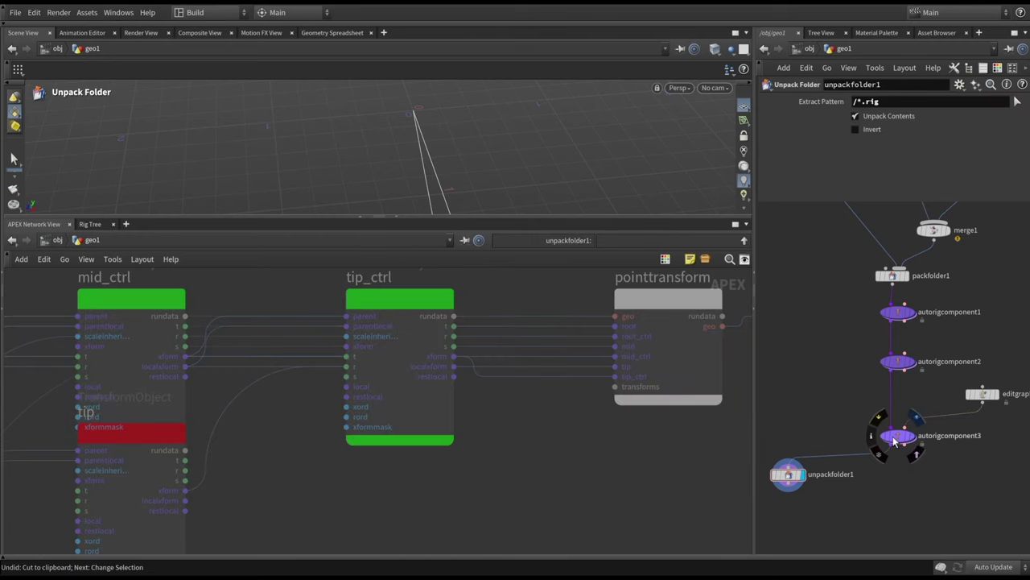
# Step: Check autorigcomponent3's three controls in a taller viewport and unpackfolder1's graph, then return to editgraph1
pyautogui.click(900, 437)
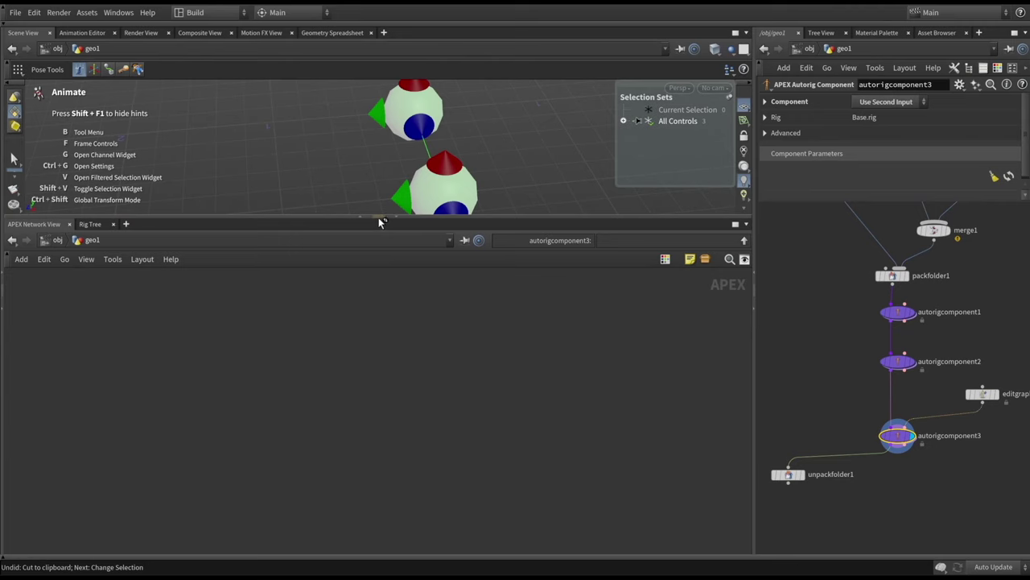
pyautogui.moveTo(379, 218); pyautogui.dragTo(378, 269)
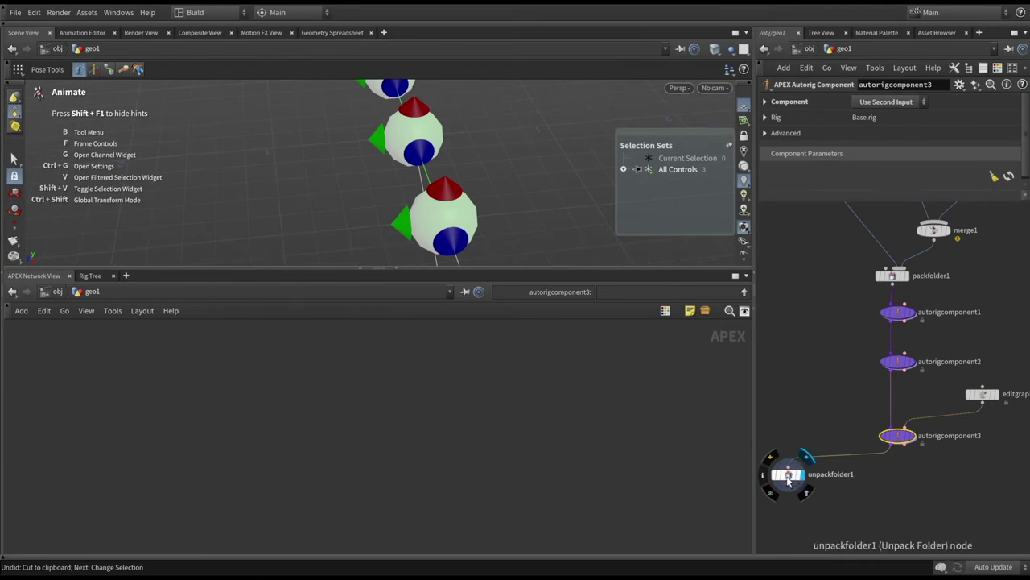
pyautogui.click(789, 477)
pyautogui.scroll(-5, 499, 438)
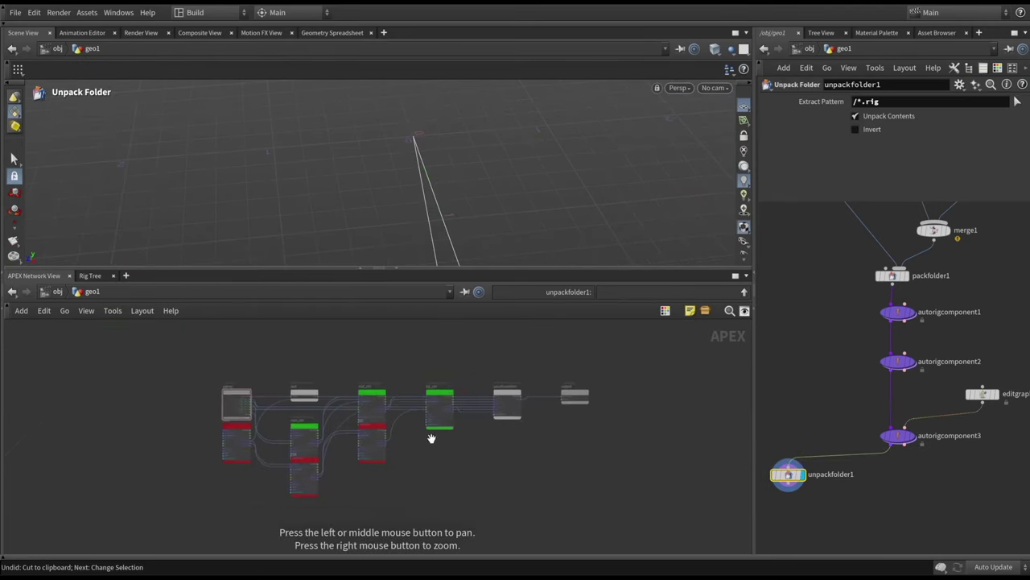
pyautogui.scroll(2, 432, 437)
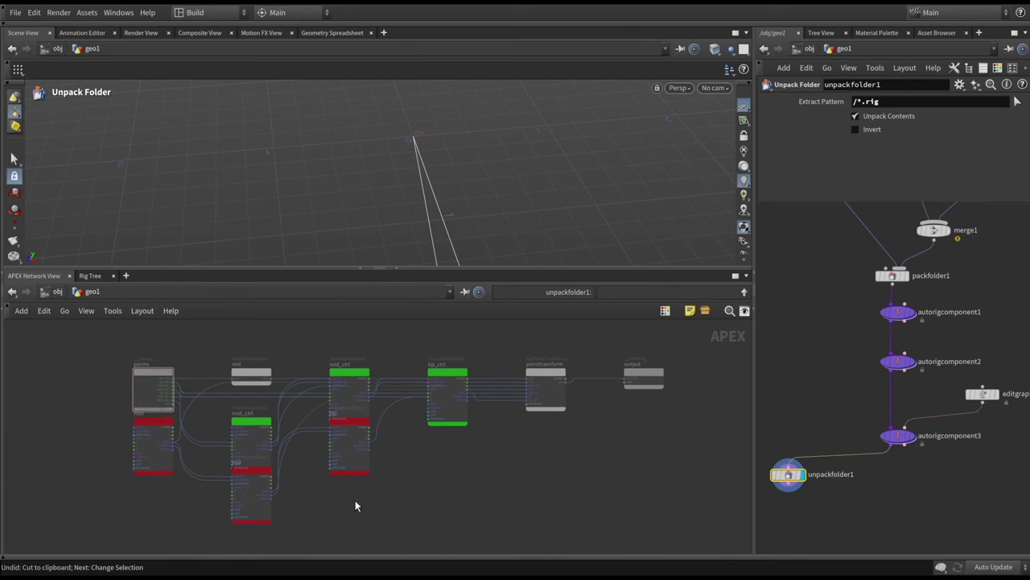
pyautogui.click(982, 393)
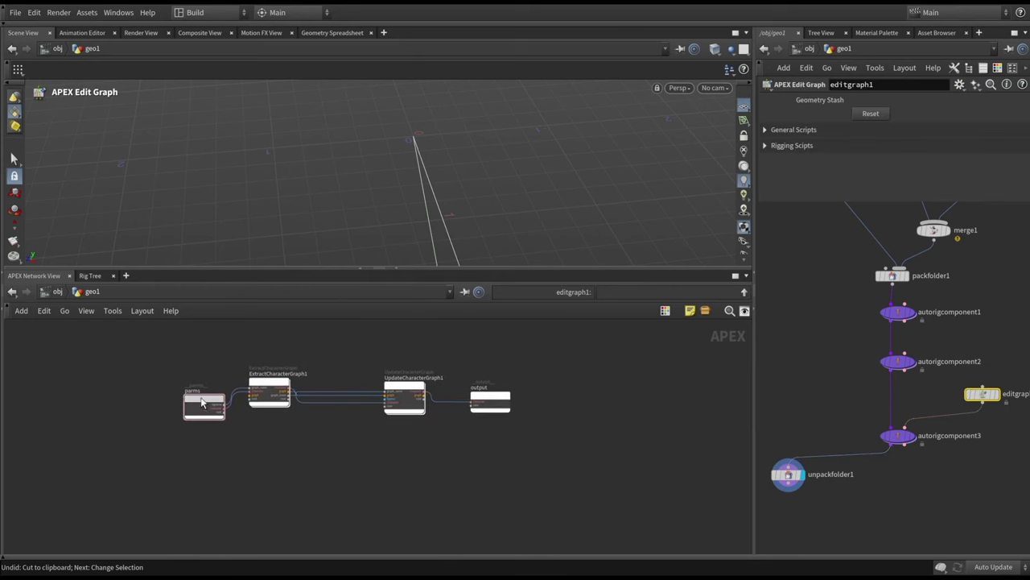
# Step: Spread output and UpdateCharacterGraph1 to the right and ExtractCharacterGraph1 to the left
pyautogui.moveTo(483, 395); pyautogui.dragTo(619, 395)
pyautogui.moveTo(406, 394); pyautogui.dragTo(554, 394)
pyautogui.moveTo(274, 389); pyautogui.dragTo(221, 389)
pyautogui.scroll(3, 357, 403)
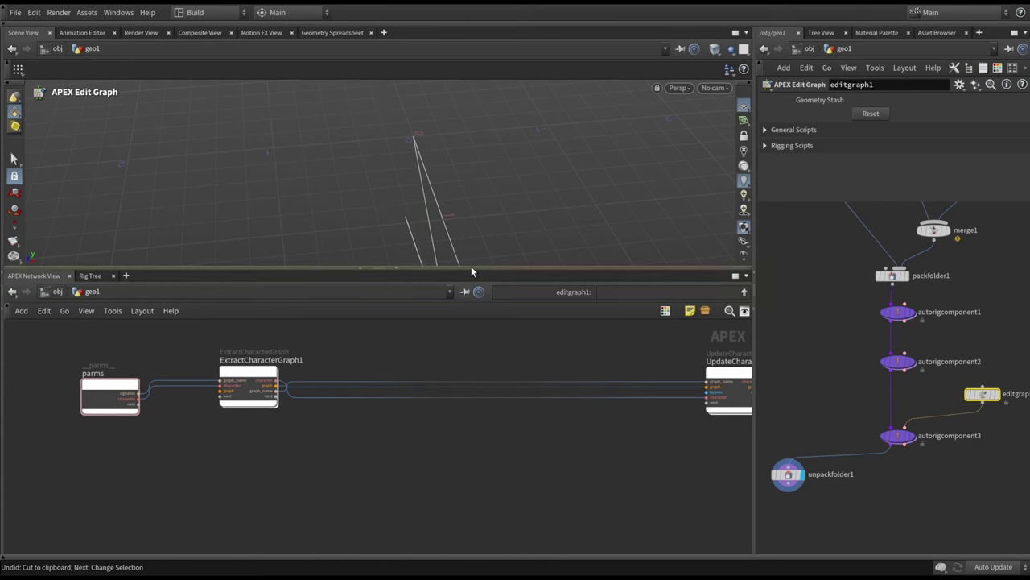
# Step: Maximize the APEX Network View with Ctrl+B and bring up the node search
pyautogui.moveTo(470, 270); pyautogui.dragTo(462, 219)
pyautogui.moveTo(448, 309); pyautogui.dragTo(472, 421, button='middle')
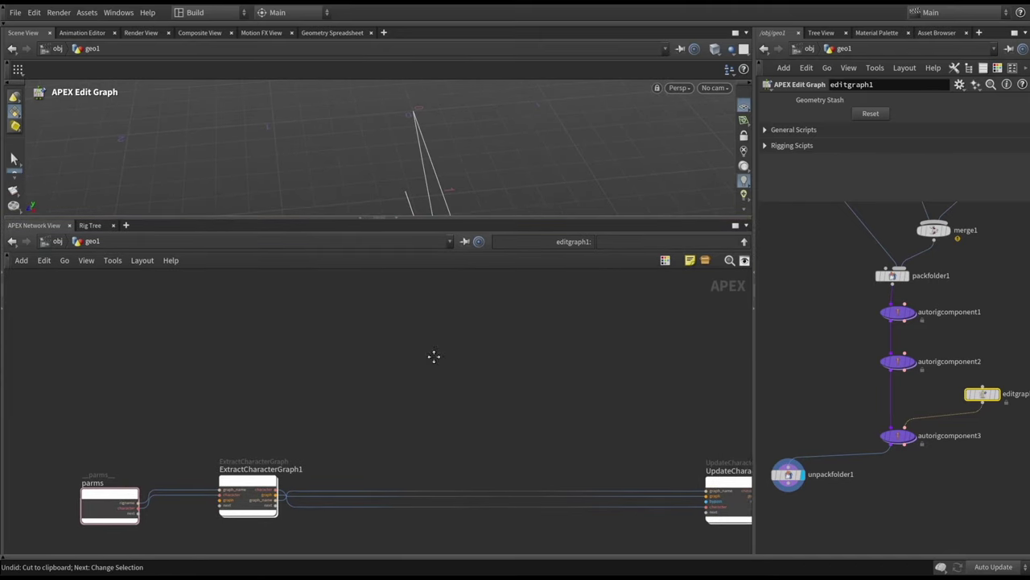
pyautogui.moveTo(502, 363); pyautogui.dragTo(520, 356, button='middle')
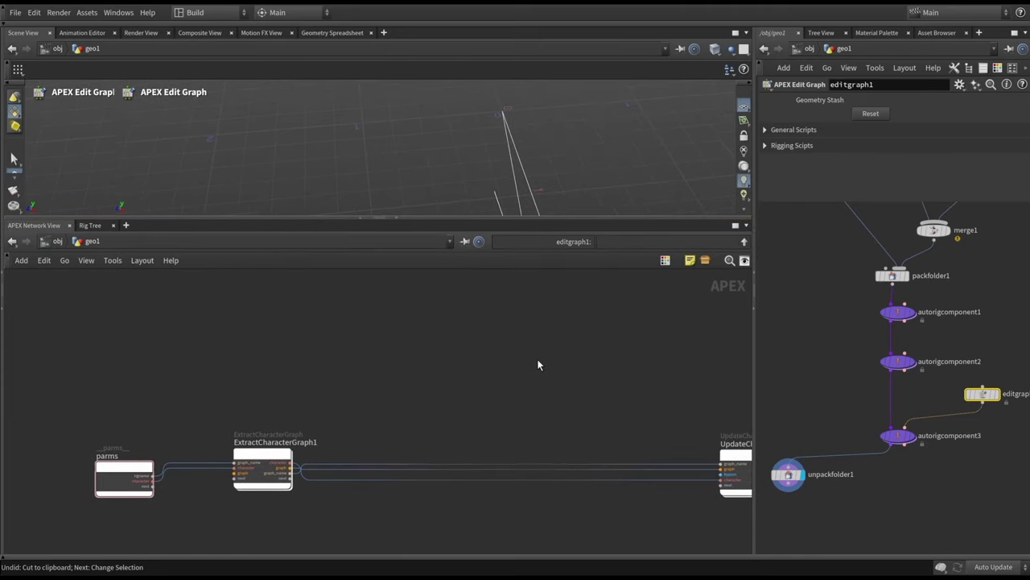
pyautogui.hotkey('ctrl', 'b')
pyautogui.scroll(2, 524, 303)
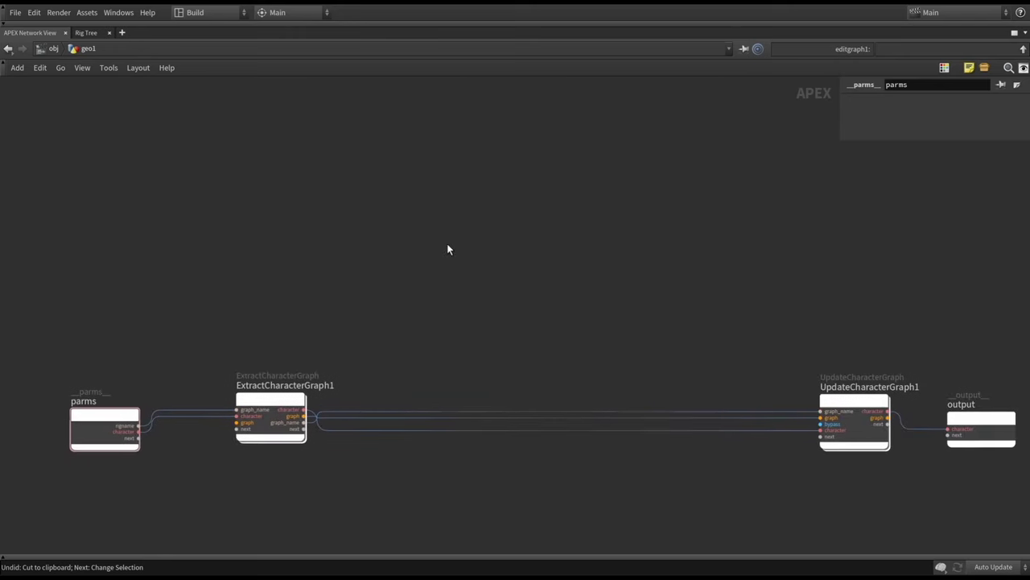
pyautogui.moveTo(449, 246); pyautogui.dragTo(466, 271, button='middle')
pyautogui.press('Tab')
# Step: Add a TransformObject node, position it in the graph, and rename it root
pyautogui.write('tran')
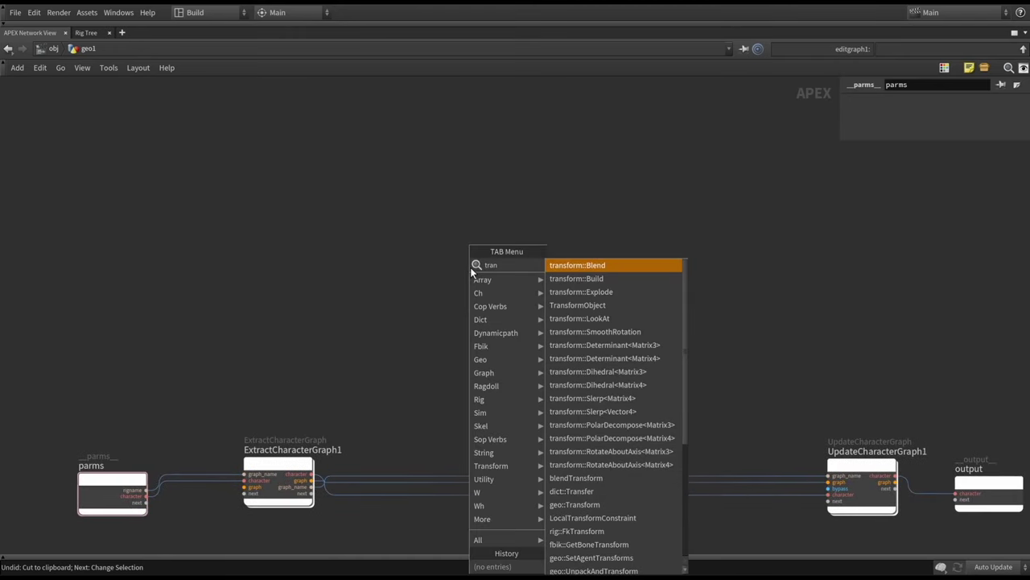
pyautogui.click(612, 305)
pyautogui.click(419, 241)
pyautogui.moveTo(510, 308); pyautogui.dragTo(523, 302, button='middle')
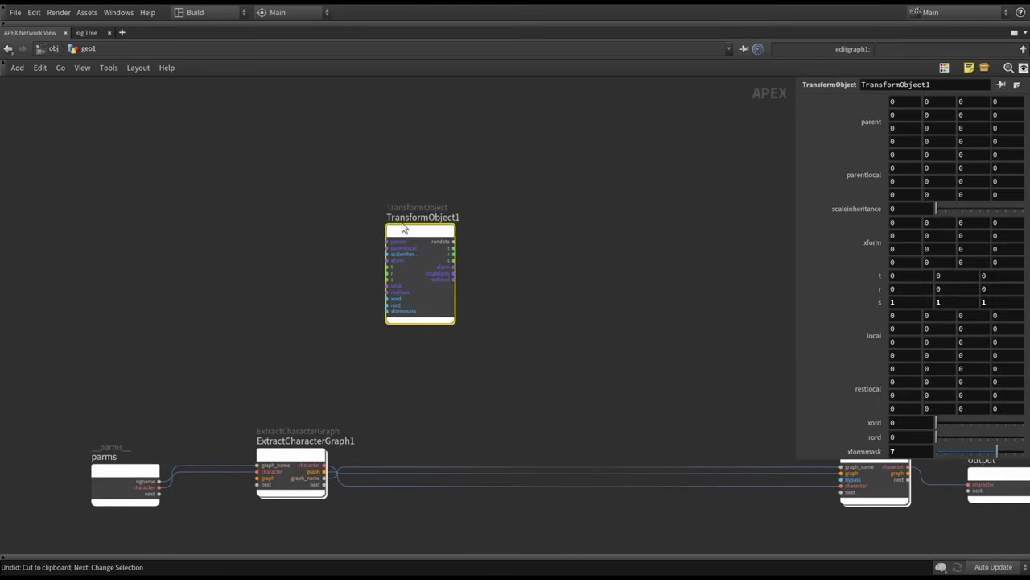
pyautogui.moveTo(402, 239); pyautogui.dragTo(431, 266, button='middle')
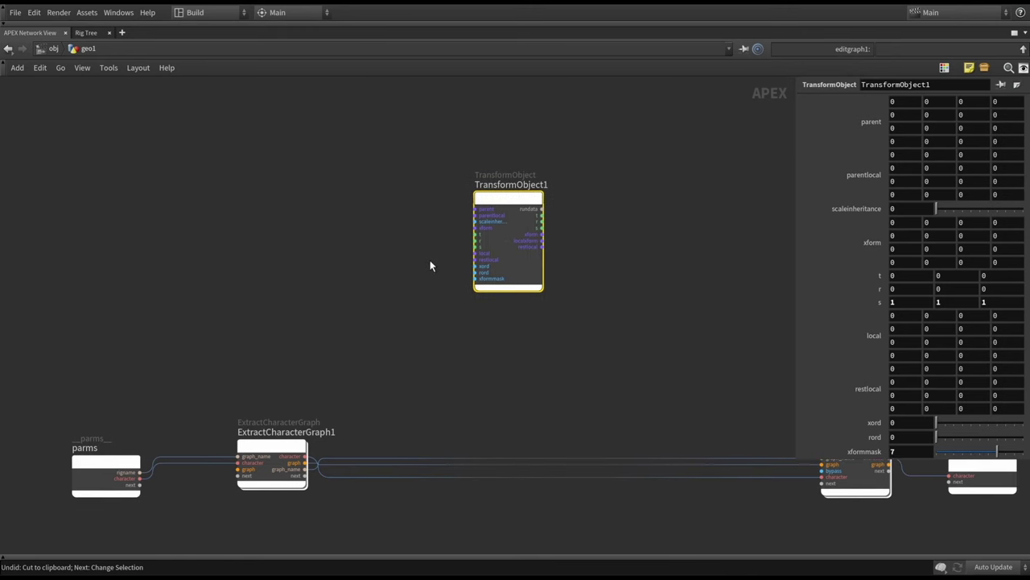
pyautogui.moveTo(550, 218); pyautogui.dragTo(502, 214, button='middle')
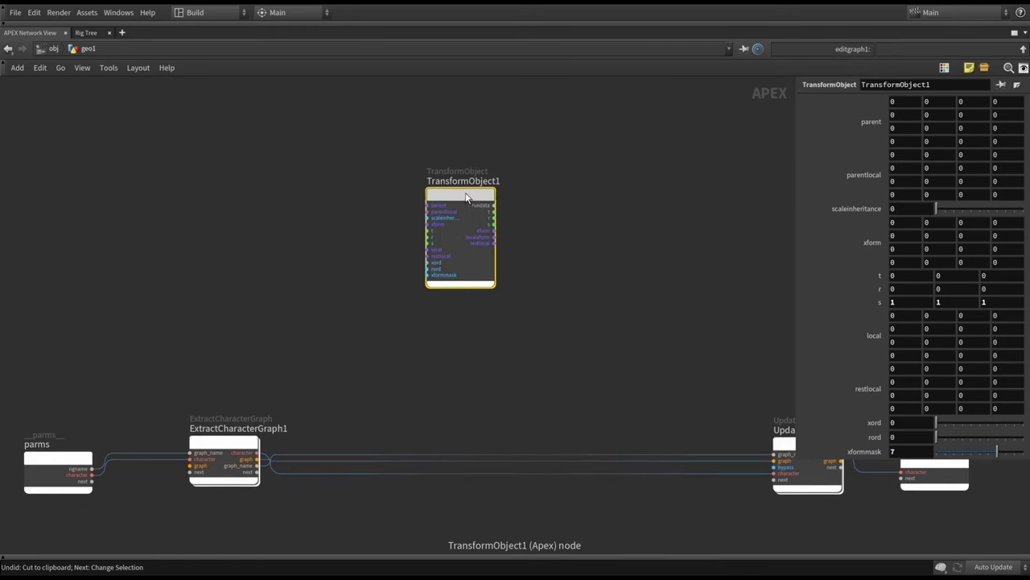
pyautogui.moveTo(471, 196); pyautogui.dragTo(417, 183)
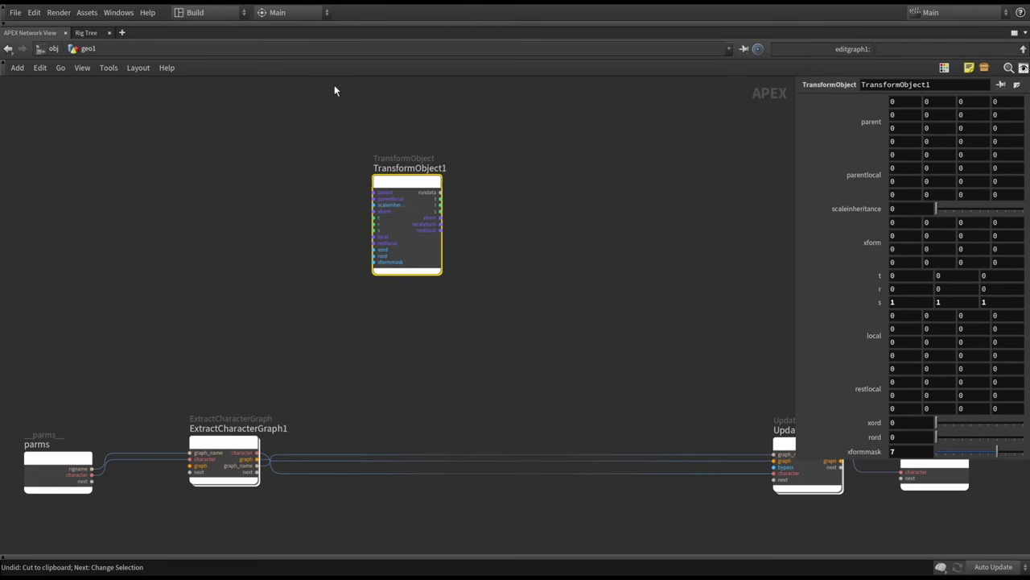
pyautogui.moveTo(394, 171); pyautogui.dragTo(377, 158)
pyautogui.moveTo(500, 181); pyautogui.dragTo(474, 189, button='middle')
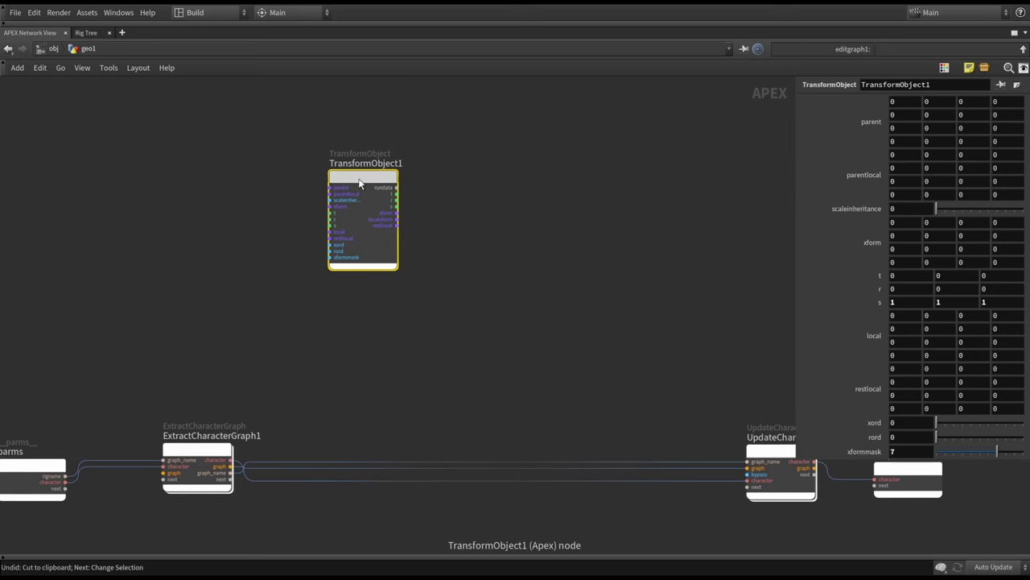
pyautogui.doubleClick(374, 166)
pyautogui.write('root')
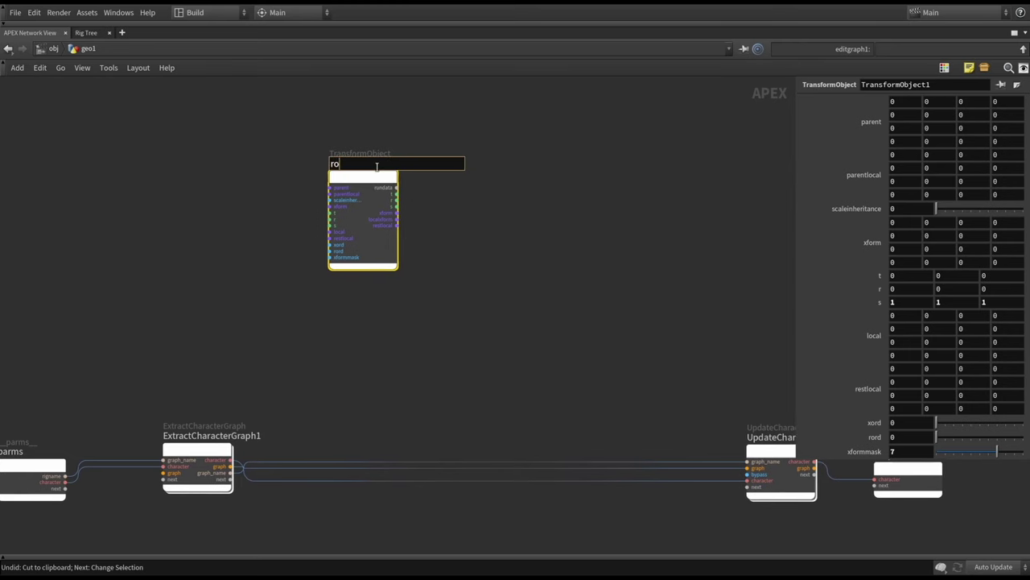
pyautogui.press('Return')
# Step: Duplicate the root node and name the copy root_ctrl
pyautogui.hotkey('ctrl', 'c')
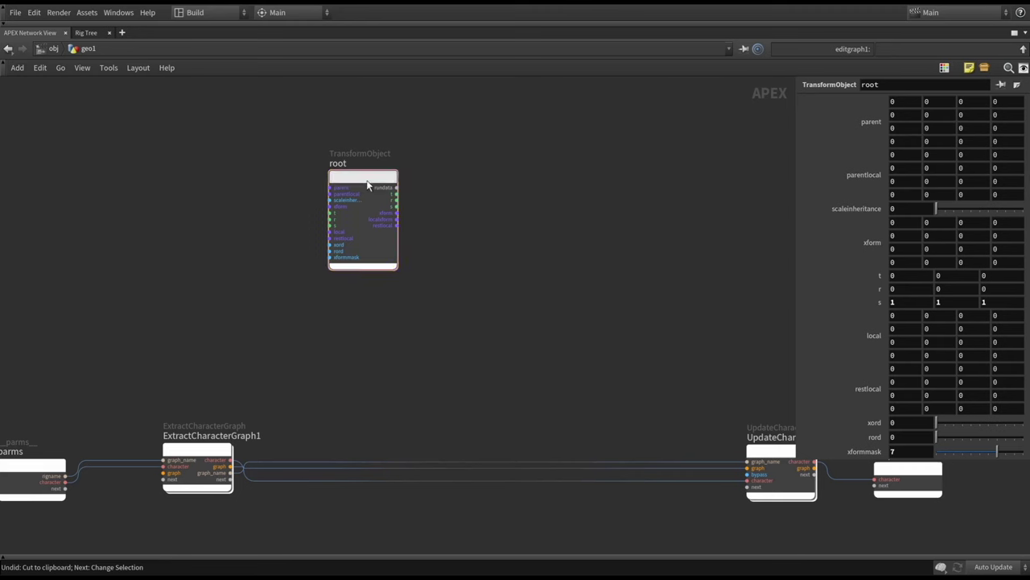
pyautogui.hotkey('ctrl', 'v')
pyautogui.doubleClick(489, 229)
pyautogui.write('r')
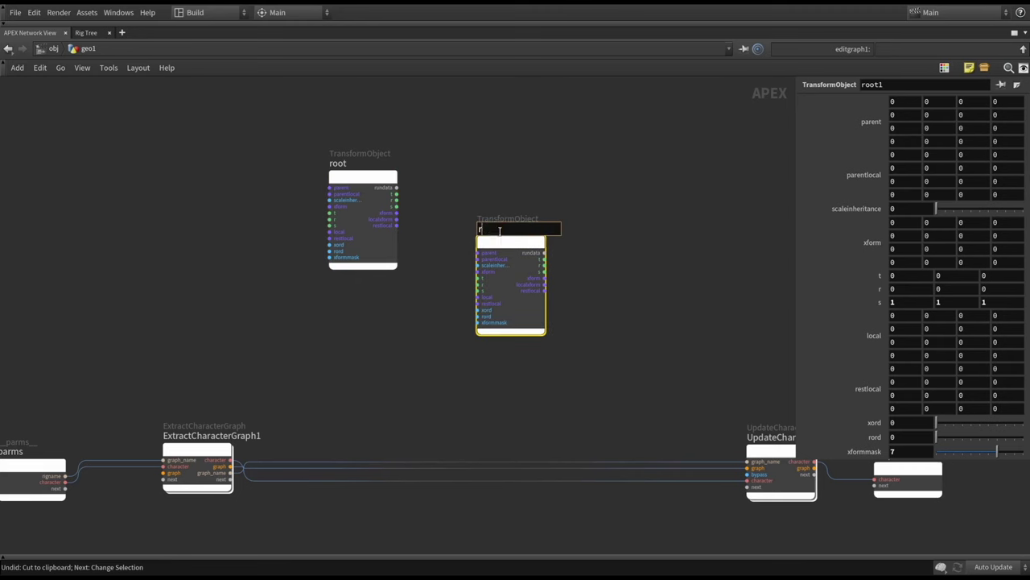
pyautogui.write('oot_ctrl')
pyautogui.press('Return')
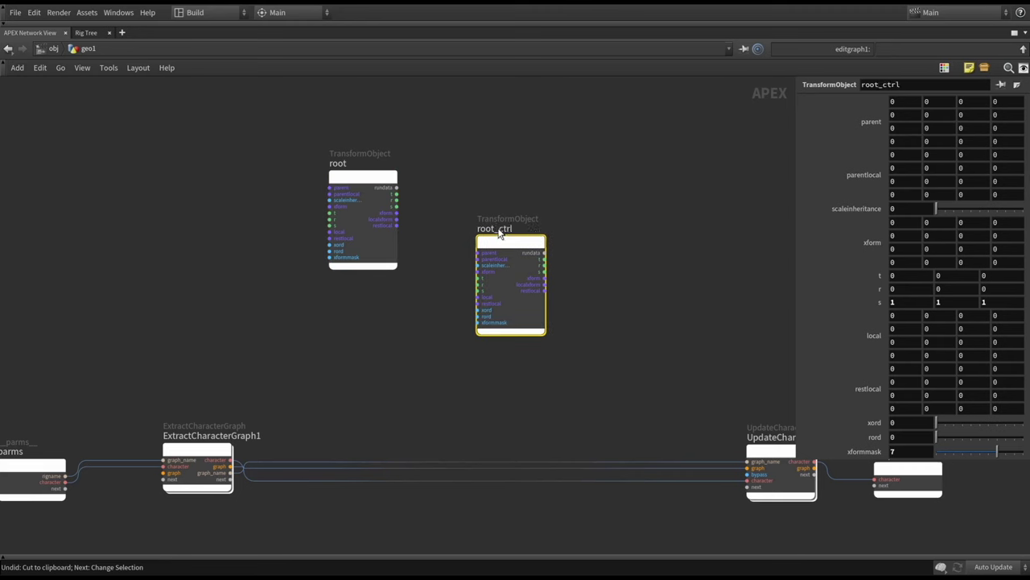
# Step: Place root_ctrl left of root and wire its xform output into root's xform input
pyautogui.scroll(3, 419, 265)
pyautogui.moveTo(593, 225); pyautogui.dragTo(207, 202)
pyautogui.moveTo(427, 209); pyautogui.dragTo(575, 228, button='middle')
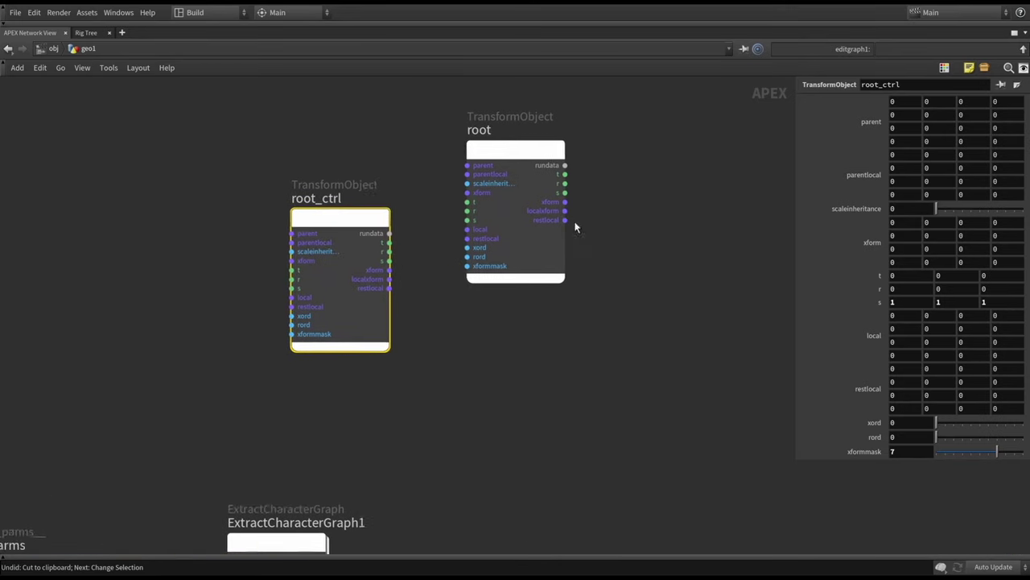
pyautogui.scroll(1, 429, 263)
pyautogui.click(383, 271)
pyautogui.click(489, 183)
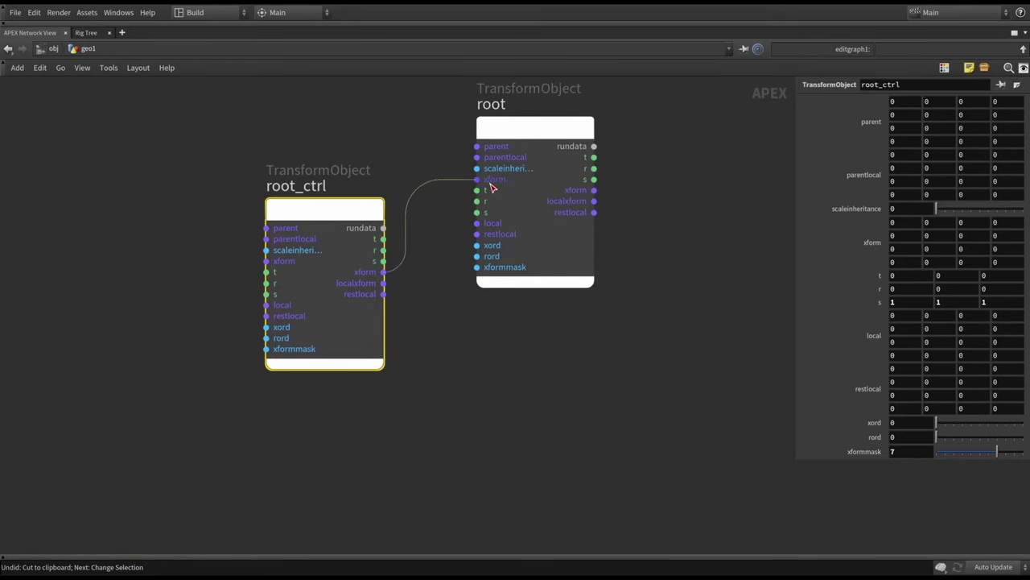
pyautogui.scroll(-3, 714, 216)
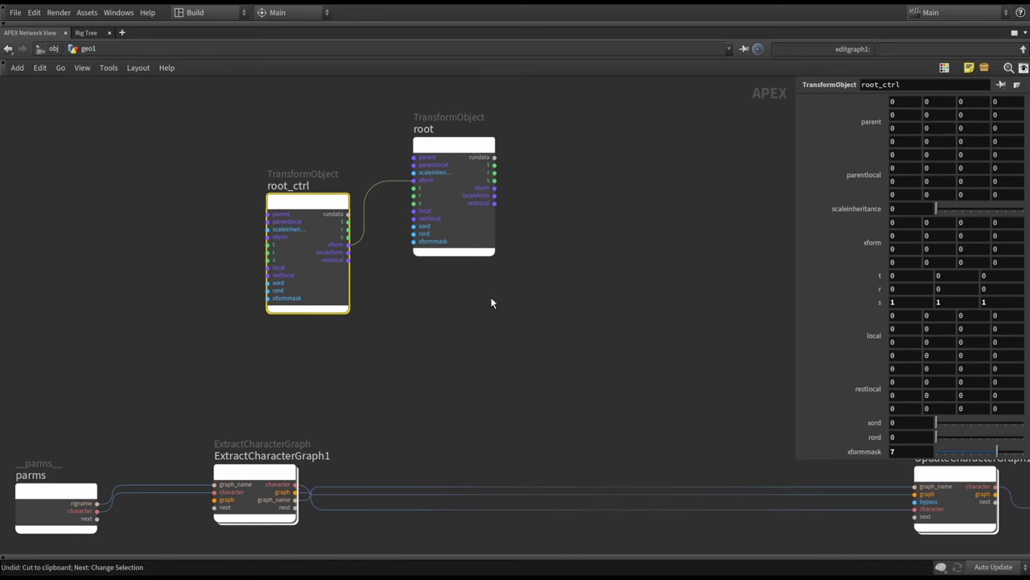
# Step: Shift both transform nodes slightly right, reframe the network, and select root_ctrl
pyautogui.moveTo(207, 102); pyautogui.dragTo(541, 312)
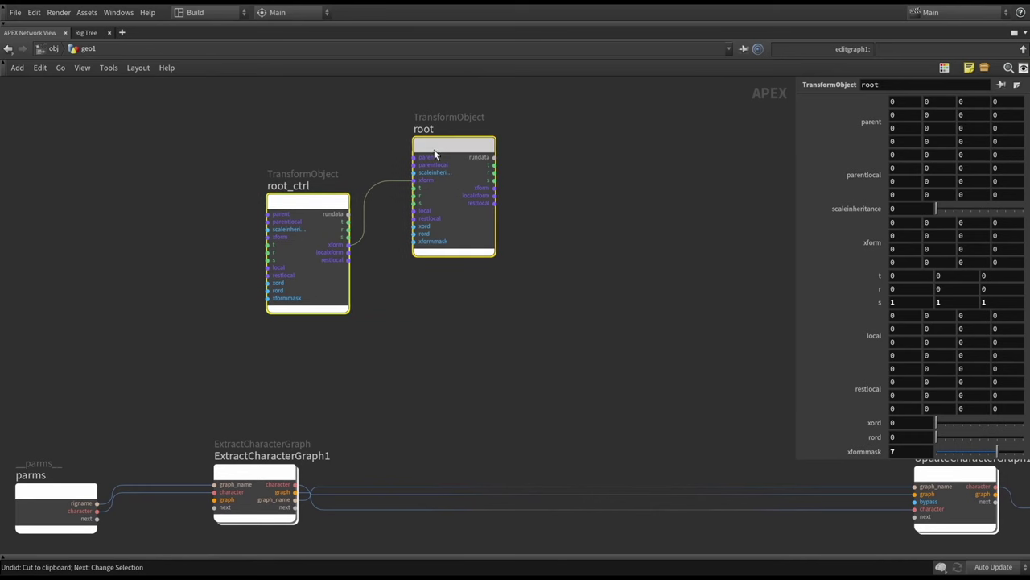
pyautogui.moveTo(434, 153); pyautogui.dragTo(480, 144)
pyautogui.scroll(-3, 598, 262)
pyautogui.moveTo(598, 262); pyautogui.dragTo(458, 253, button='middle')
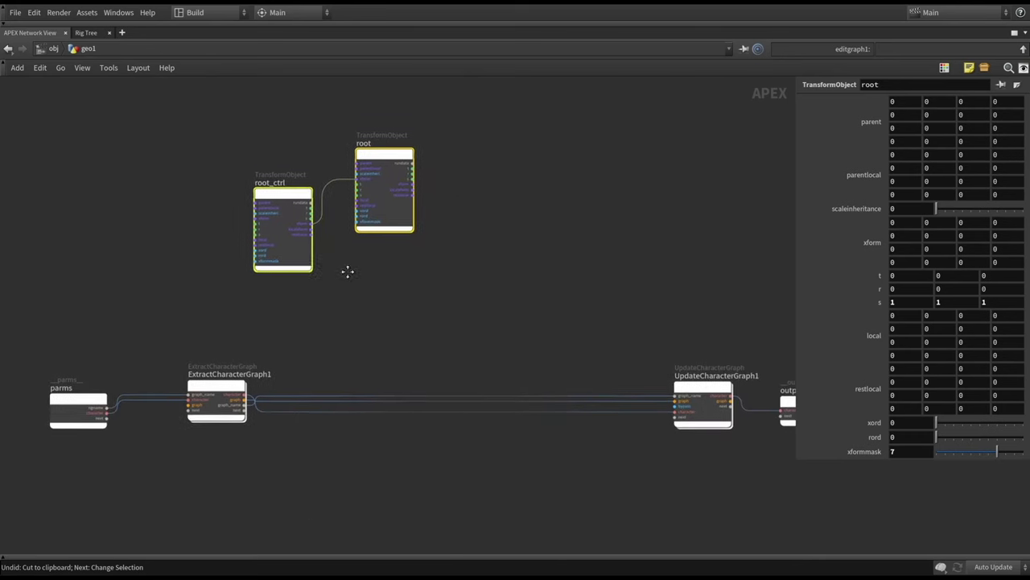
pyautogui.moveTo(333, 288); pyautogui.dragTo(435, 266, button='middle')
pyautogui.moveTo(270, 137); pyautogui.dragTo(344, 224)
# Step: Add a graph::FindNodes node below the main wires
pyautogui.press('Tab')
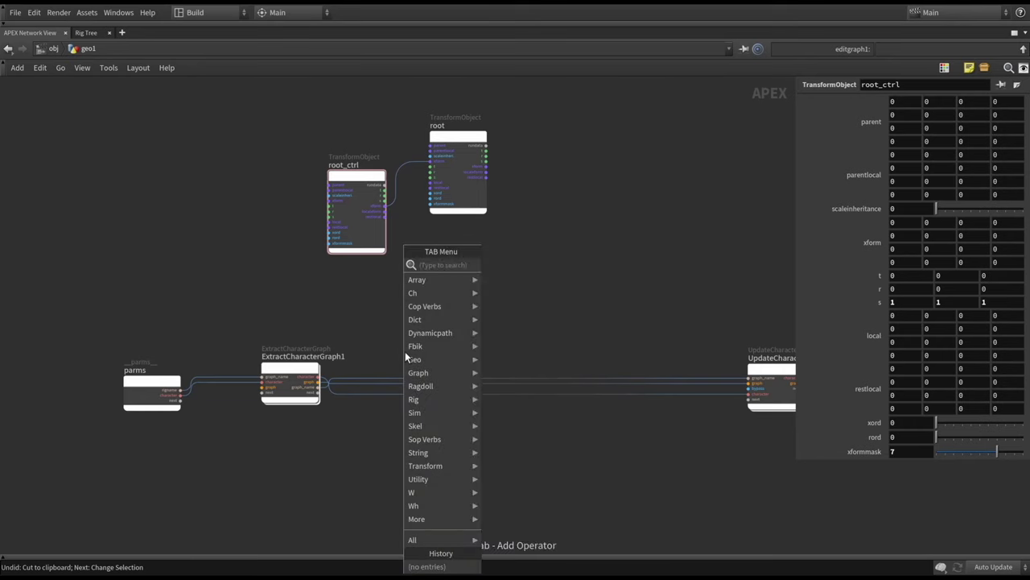
pyautogui.write('find node')
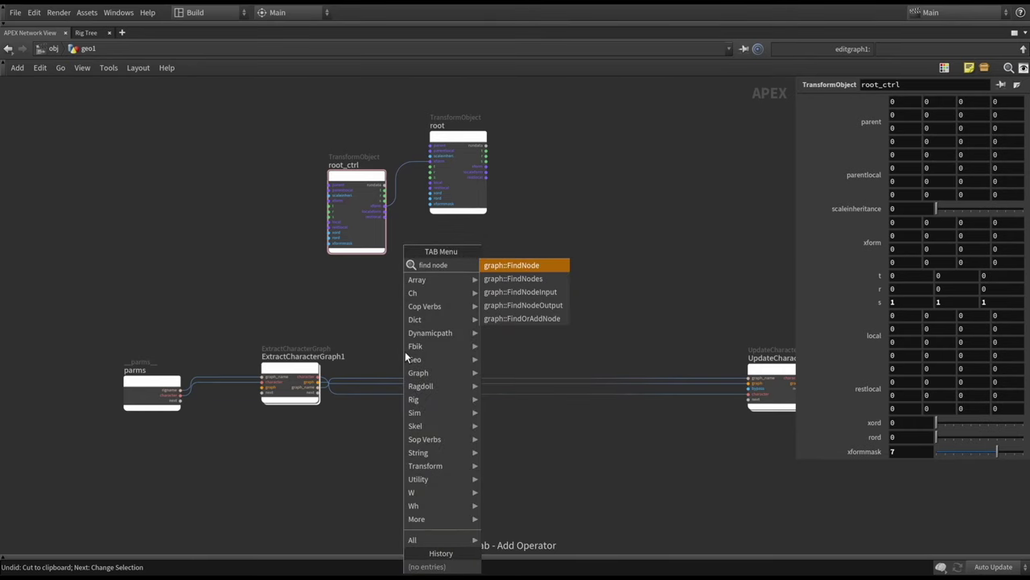
pyautogui.press('Down')
pyautogui.press('Return')
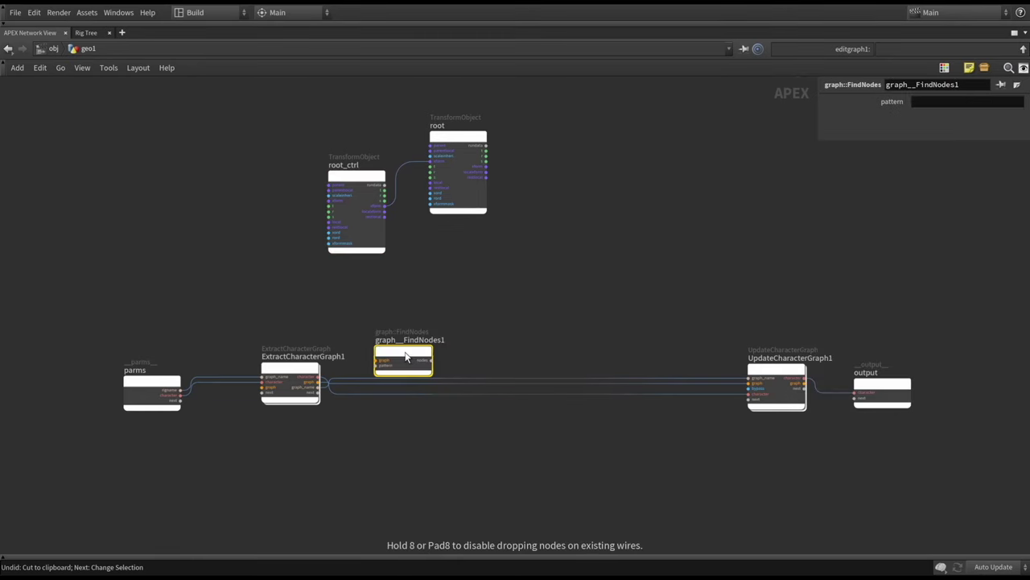
pyautogui.click(406, 430)
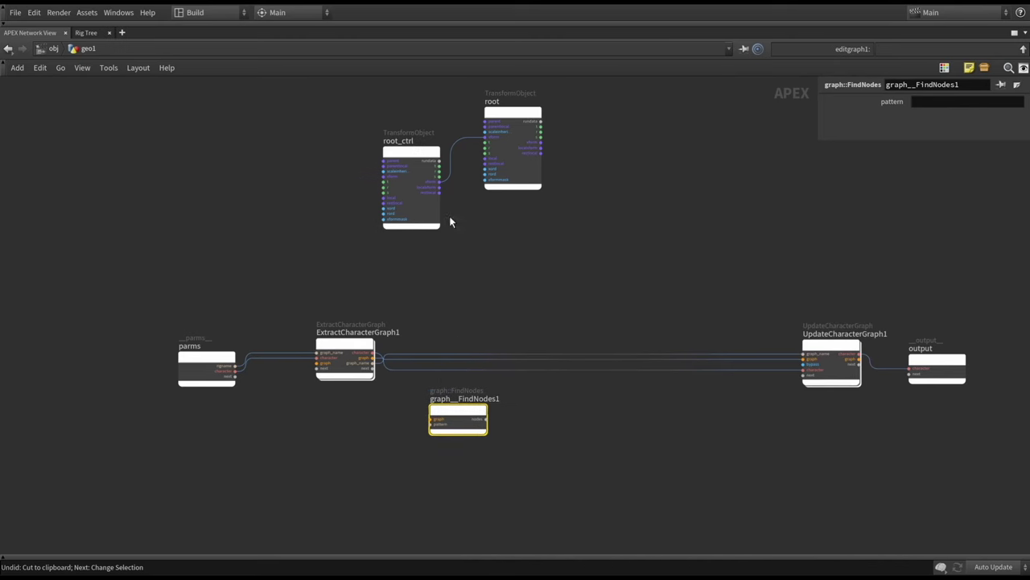
pyautogui.scroll(5, 451, 388)
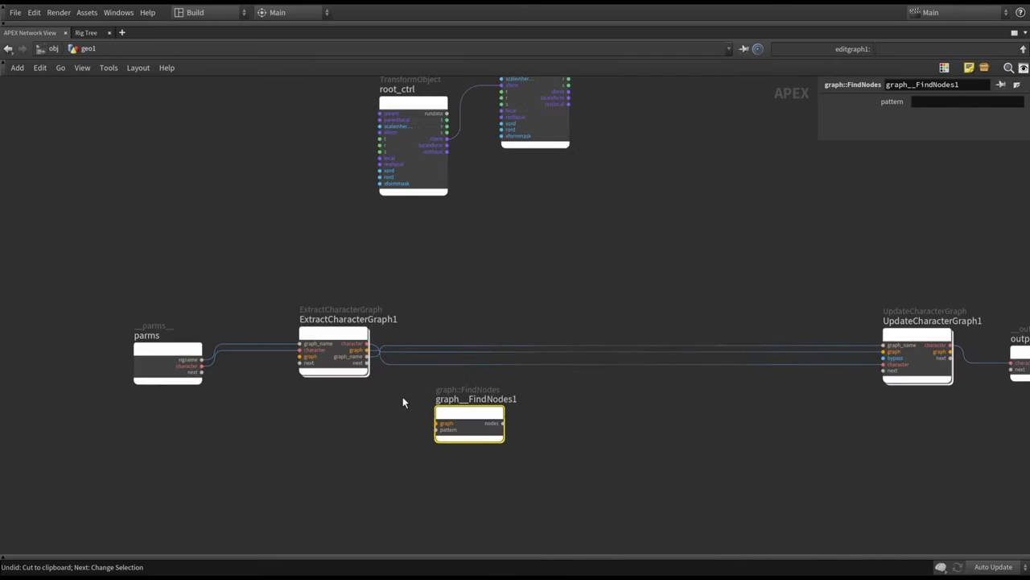
# Step: Wire ExtractCharacterGraph1's graph output into FindNodes' graph input
pyautogui.click(321, 291)
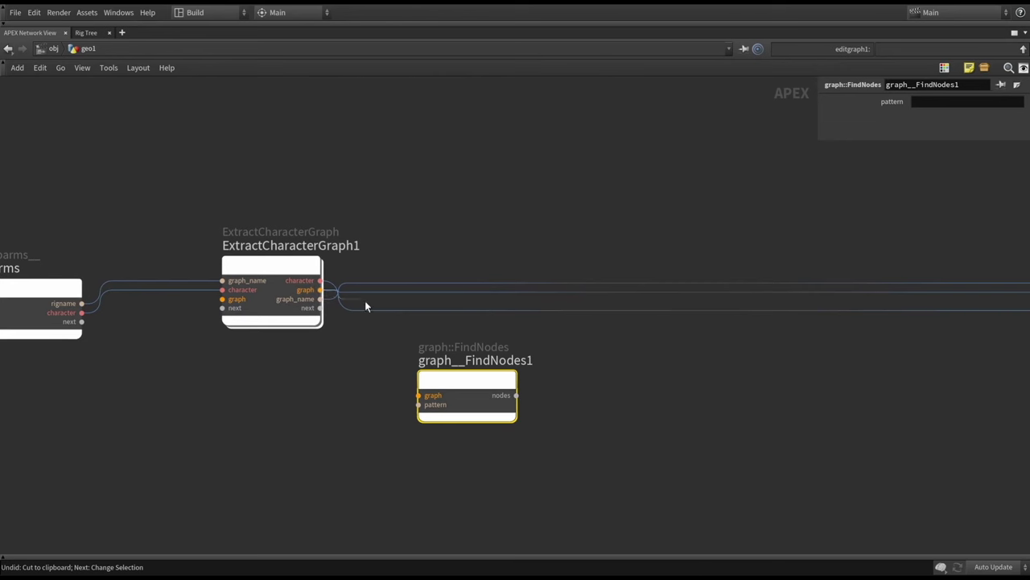
pyautogui.click(407, 381)
pyautogui.moveTo(290, 405); pyautogui.dragTo(398, 395, button='middle')
pyautogui.scroll(1, 398, 395)
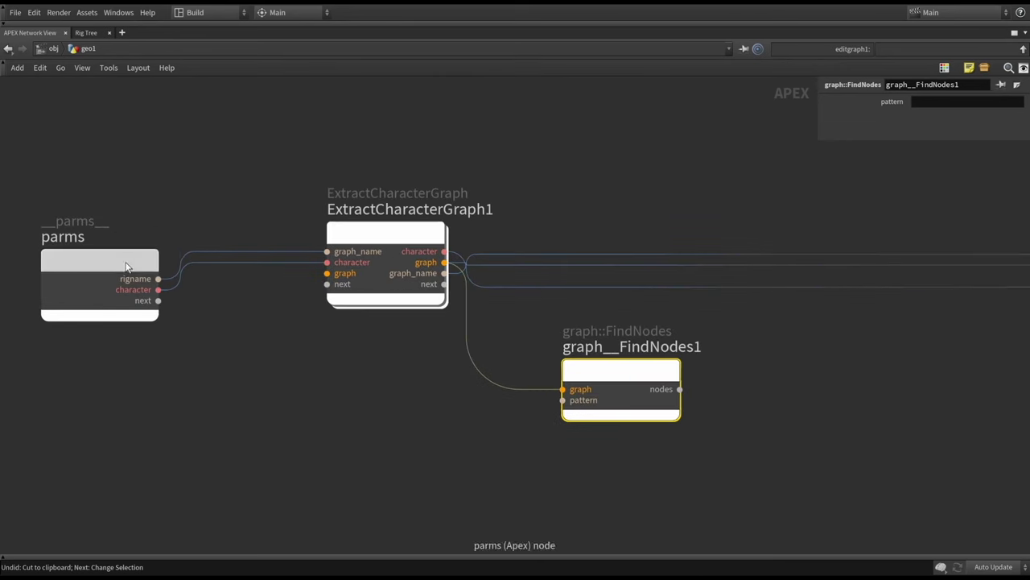
# Step: Lower the parms node and expose FindNodes' pattern input as a new parms output
pyautogui.moveTo(100, 259); pyautogui.dragTo(100, 323)
pyautogui.click(562, 400)
pyautogui.click(159, 364)
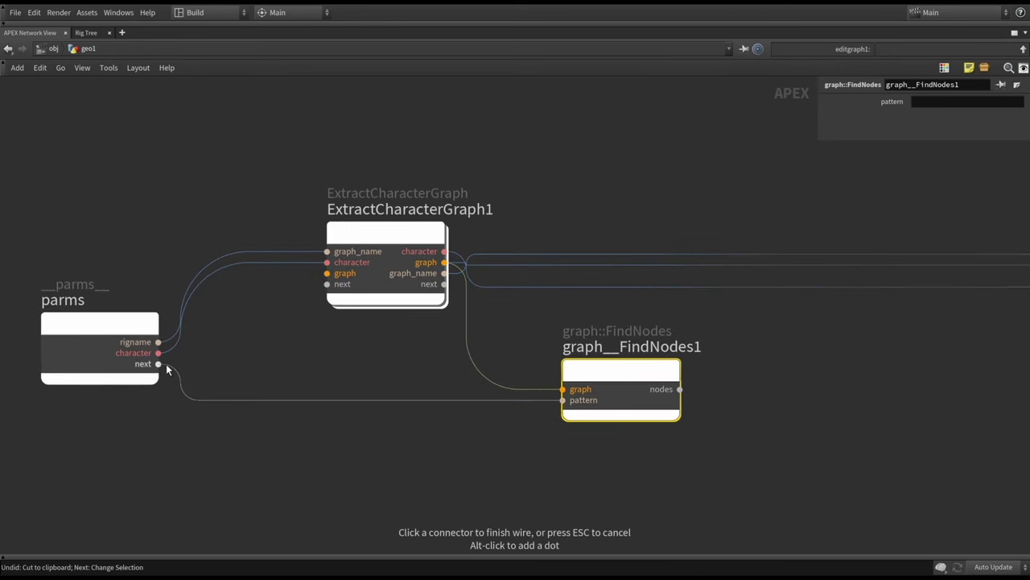
pyautogui.scroll(-4, 375, 372)
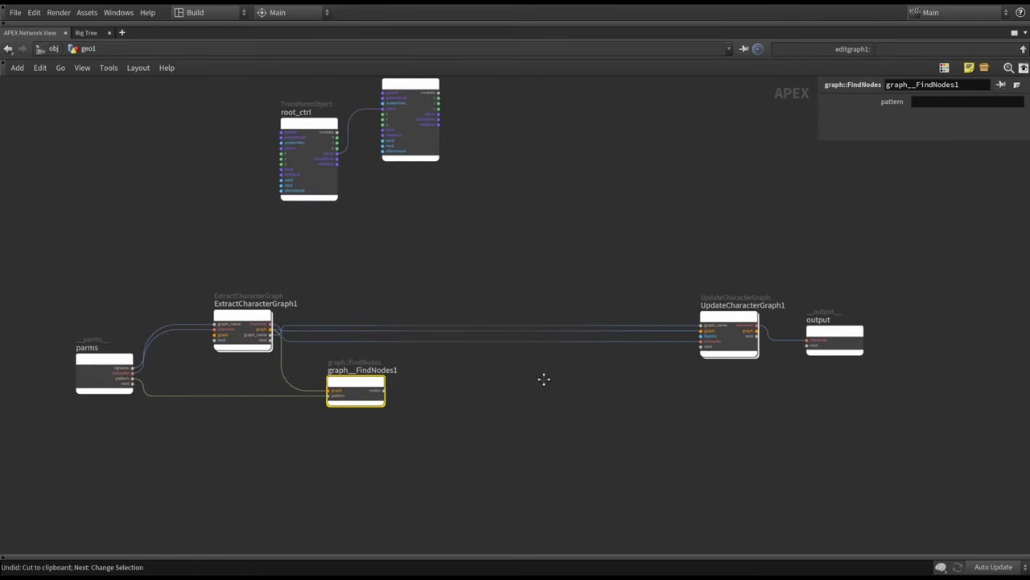
pyautogui.click(550, 375)
# Step: Restore the pane layout and refresh autorigcomponent3's parameters to pick up the new input
pyautogui.hotkey('ctrl', 'b')
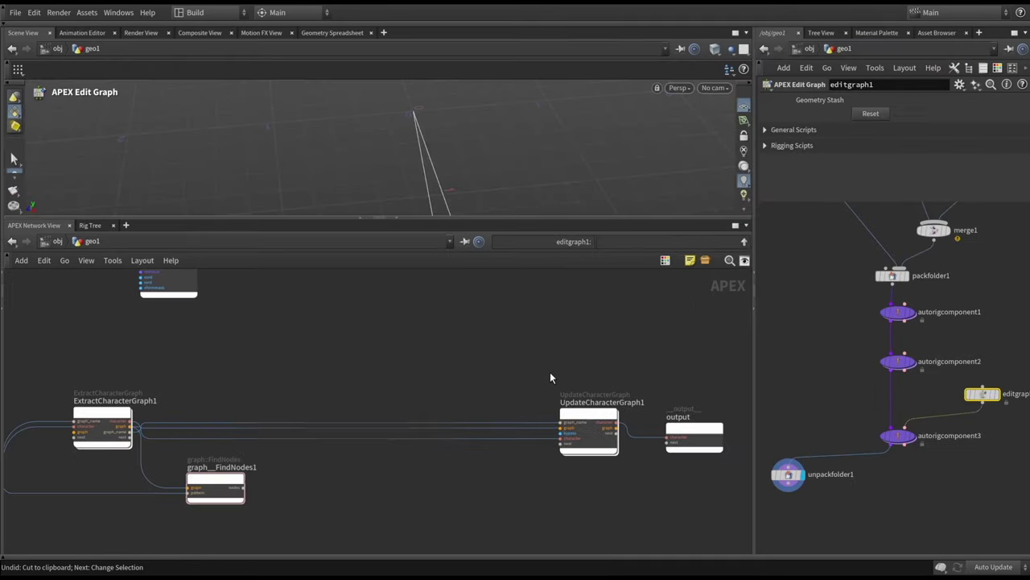
pyautogui.moveTo(851, 420); pyautogui.dragTo(923, 457)
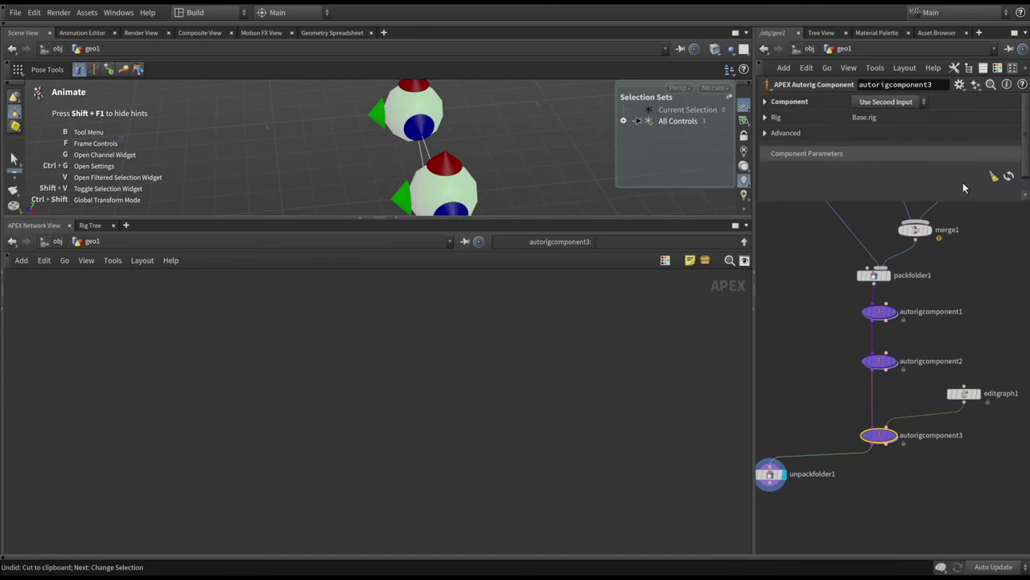
pyautogui.click(1009, 176)
pyautogui.click(954, 201)
# Step: Set autorigcomponent3's pattern parameter to *ctrl*, then return to editgraph1's graph
pyautogui.moveTo(948, 206); pyautogui.dragTo(948, 278)
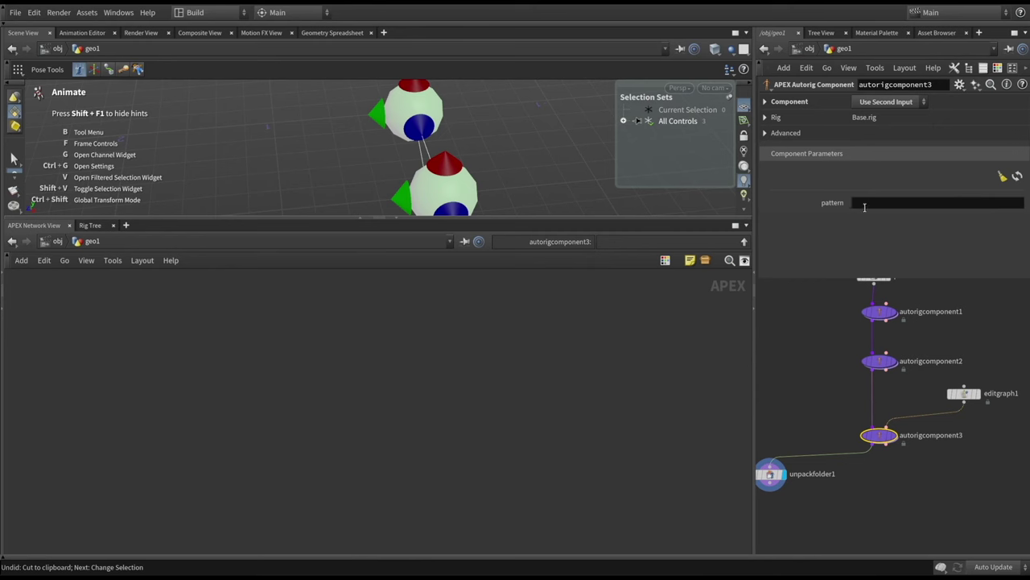
pyautogui.click(873, 202)
pyautogui.press('Return')
pyautogui.click(964, 393)
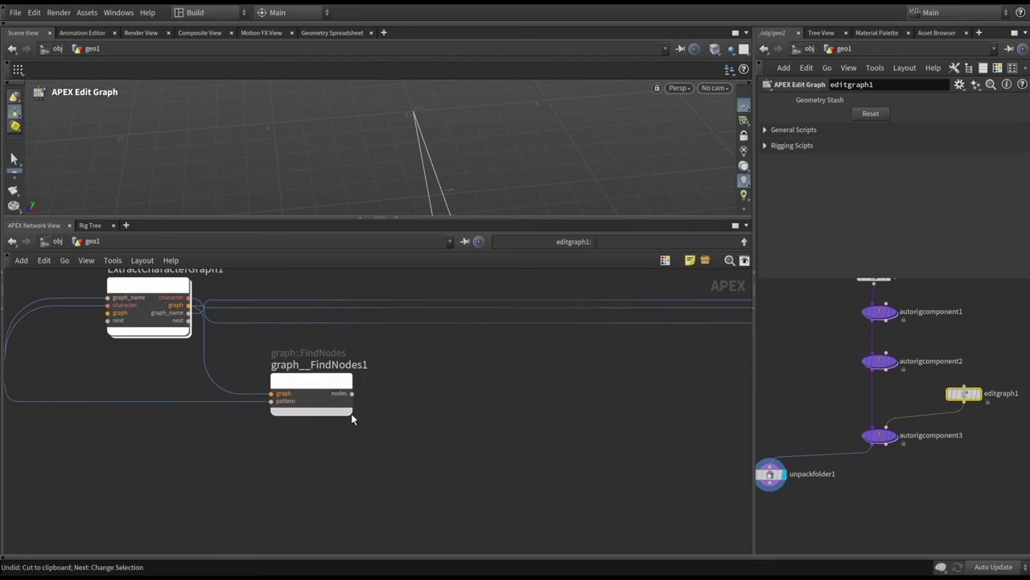
# Step: Auto-lay out the graph from FindNodes and move UpdateCharacterGraph1 and output further right
pyautogui.moveTo(374, 392); pyautogui.dragTo(407, 412, button='middle')
pyautogui.moveTo(420, 363); pyautogui.dragTo(266, 439)
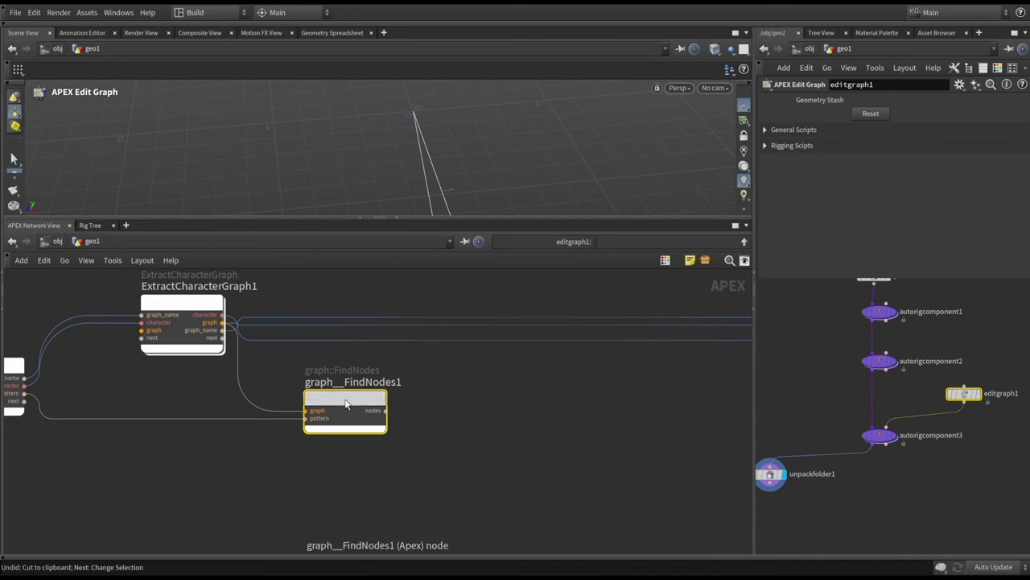
pyautogui.scroll(-3, 443, 384)
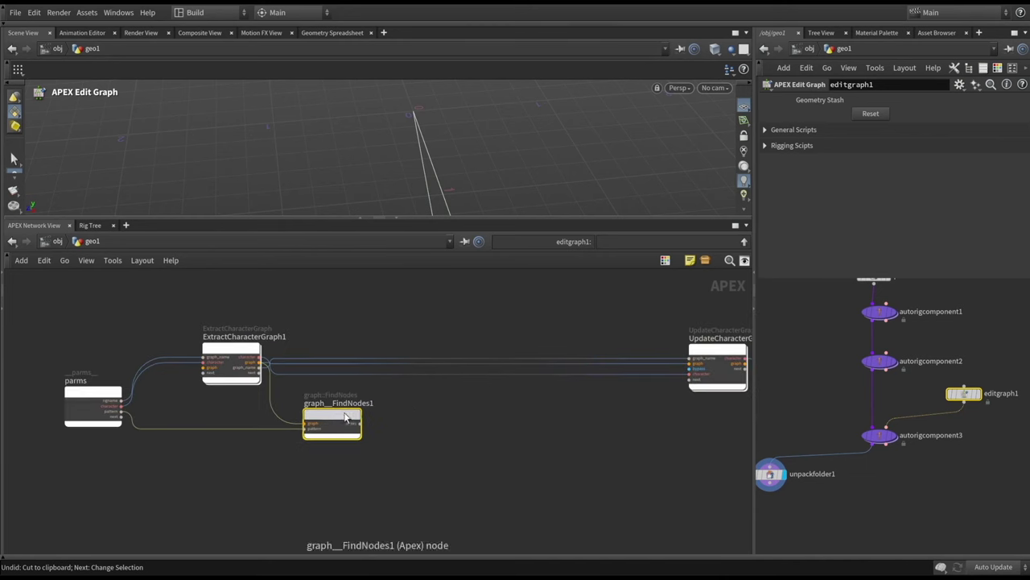
pyautogui.press('l')
pyautogui.scroll(-2, 375, 404)
pyautogui.click(561, 365)
pyautogui.moveTo(561, 364); pyautogui.dragTo(597, 364)
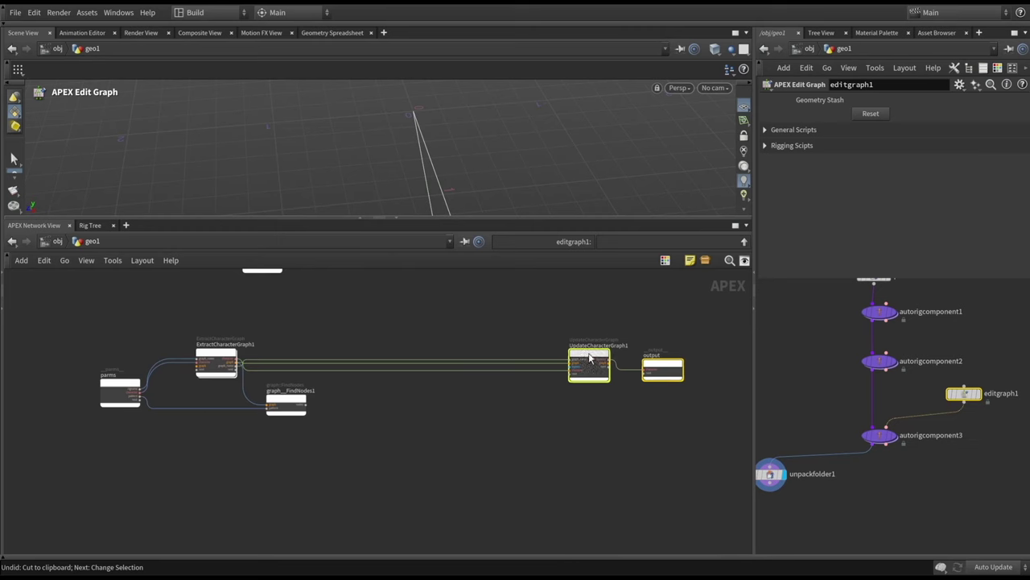
pyautogui.scroll(3, 352, 385)
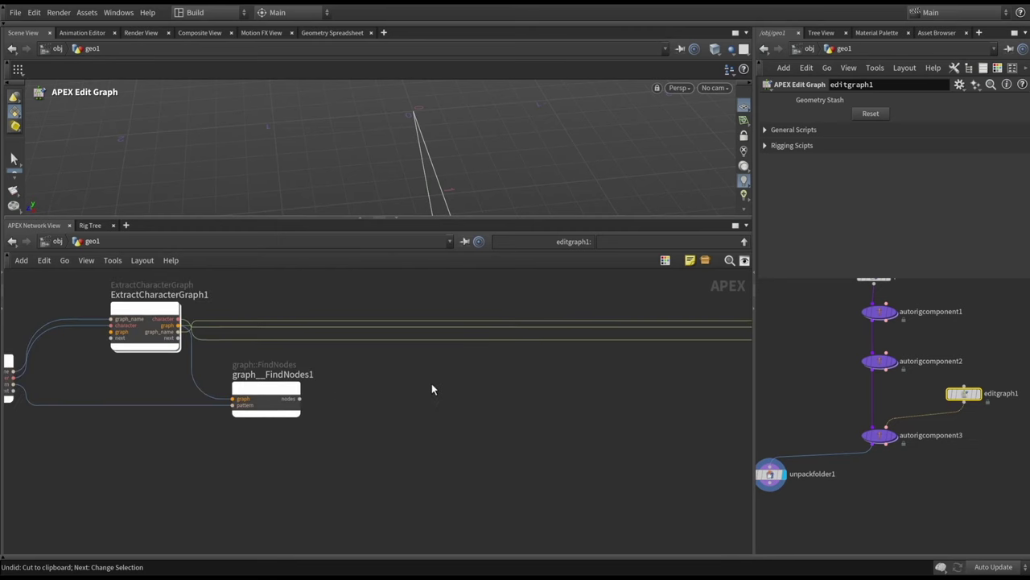
# Step: Add a ForEachBegin<ApexNodeID> loop node to the graph
pyautogui.press('Tab')
pyautogui.write('for')
pyautogui.write('eachbegin<geo')
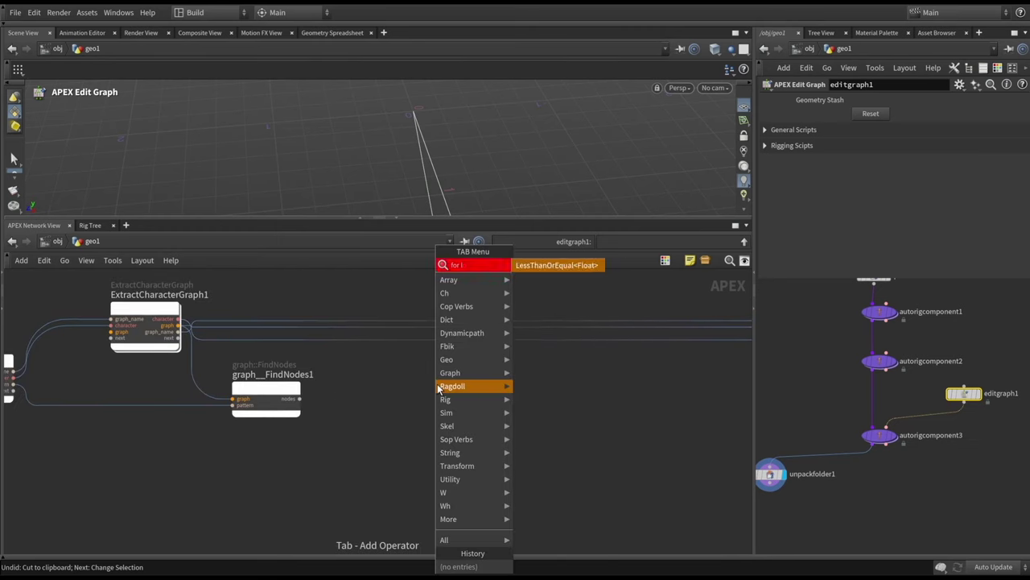
pyautogui.press('Escape')
pyautogui.press('Tab')
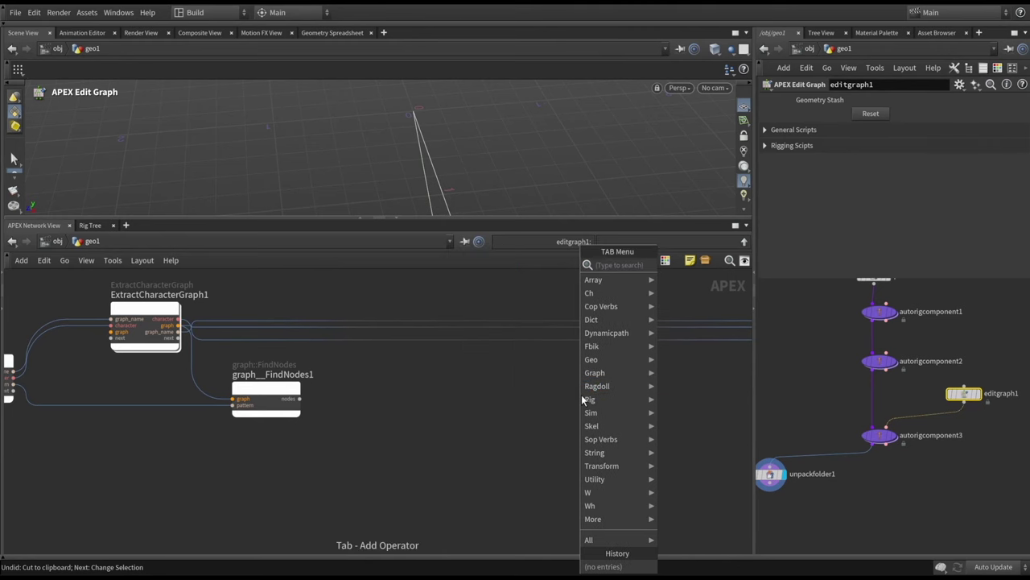
pyautogui.write('for eac')
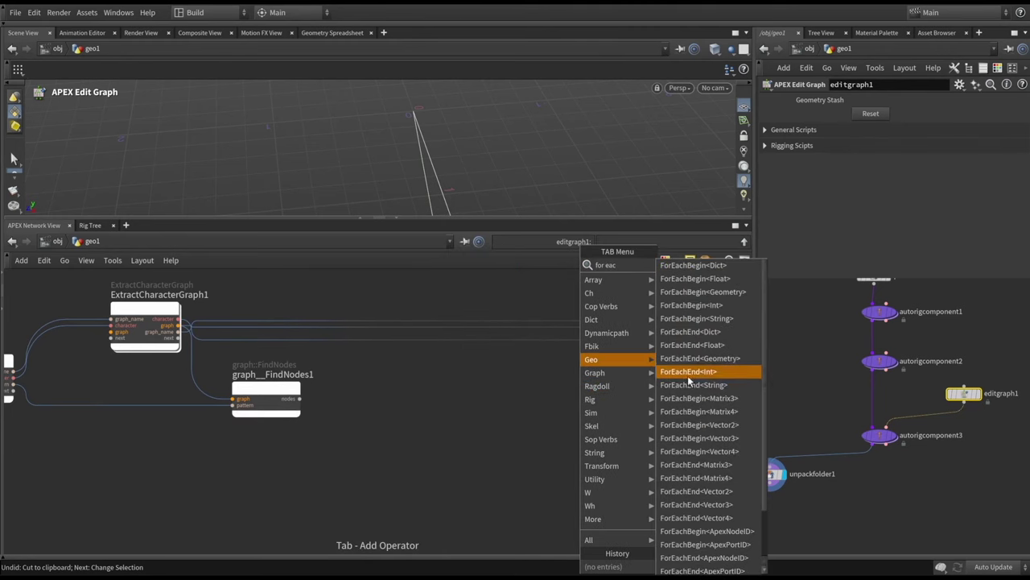
pyautogui.scroll(-2, 708, 419)
pyautogui.click(706, 474)
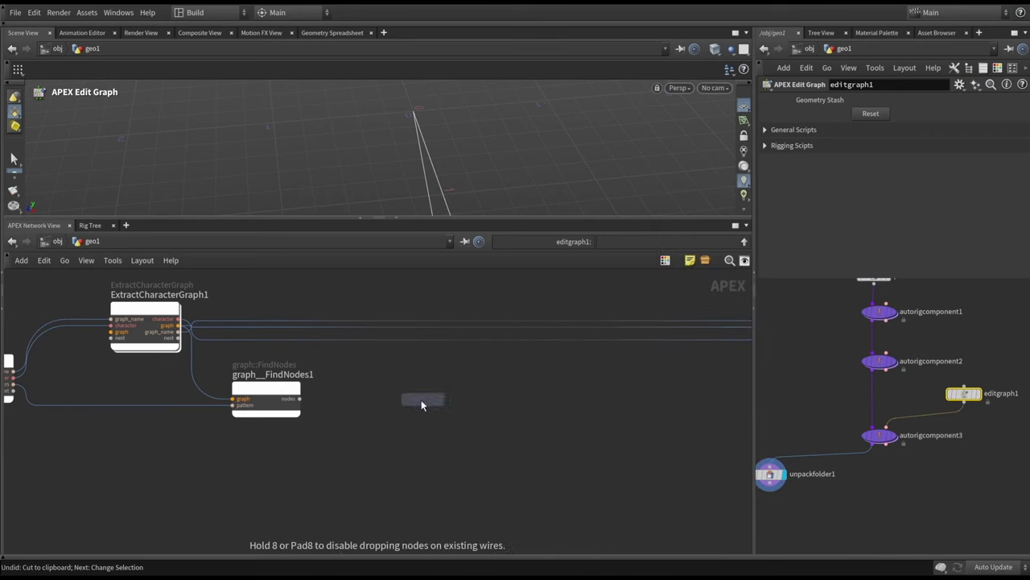
pyautogui.click(424, 400)
pyautogui.scroll(3, 451, 395)
# Step: Place ForEachBegin beside FindNodes and wire FindNodes' nodes output into its array input
pyautogui.moveTo(429, 352); pyautogui.dragTo(391, 354)
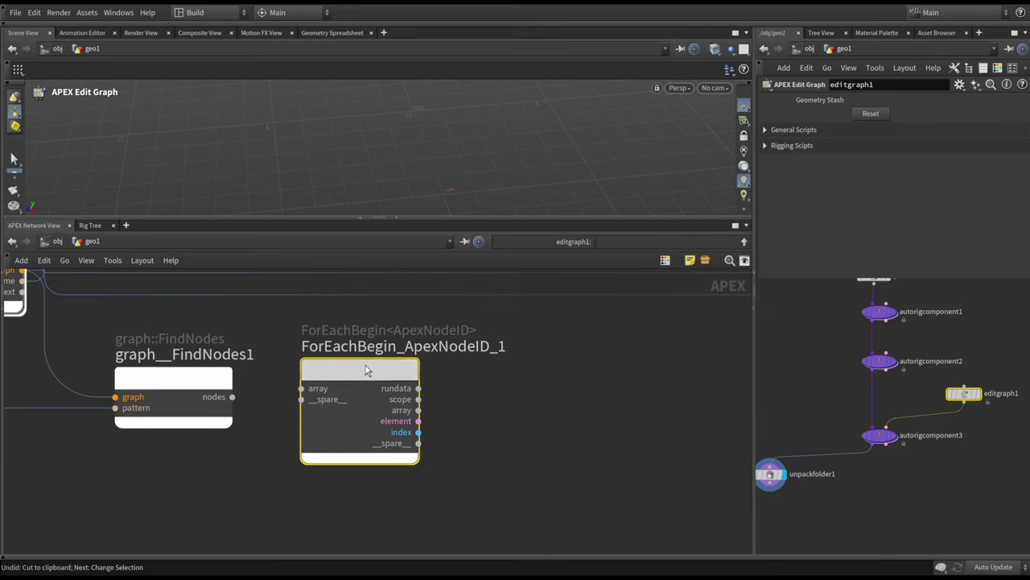
pyautogui.click(232, 396)
pyautogui.click(300, 388)
pyautogui.scroll(-2, 555, 402)
# Step: Add a ForEachEnd<ApexNodeID> node to the right of ForEachBegin
pyautogui.moveTo(554, 404); pyautogui.dragTo(486, 396, button='middle')
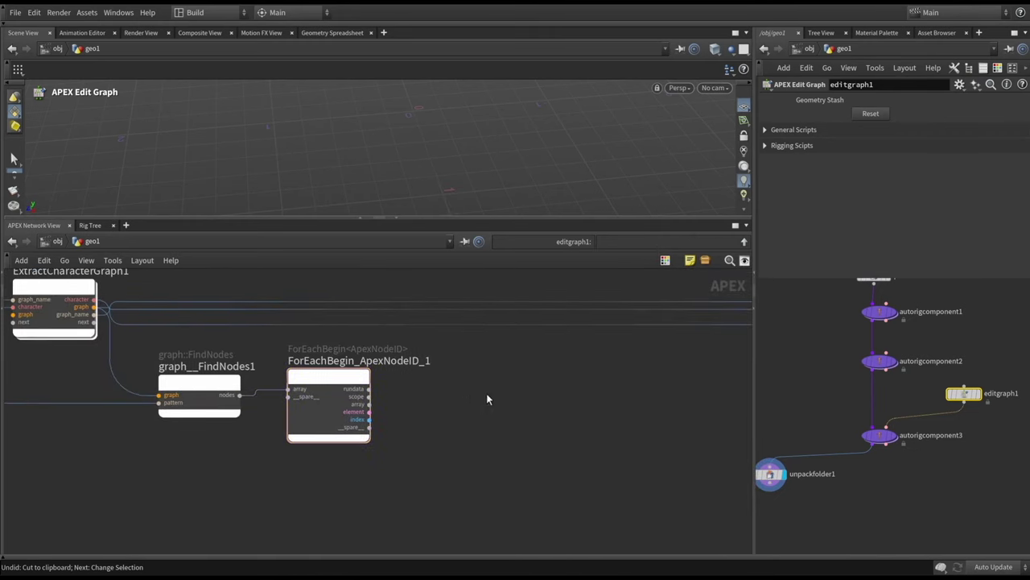
pyautogui.press('Tab')
pyautogui.write('for')
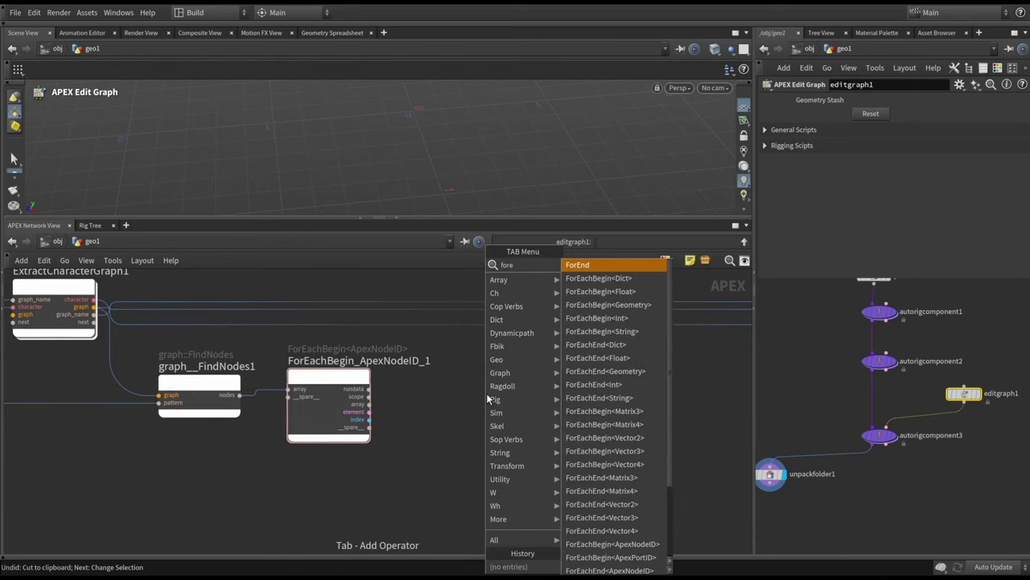
pyautogui.write('ea')
pyautogui.scroll(-2, 612, 505)
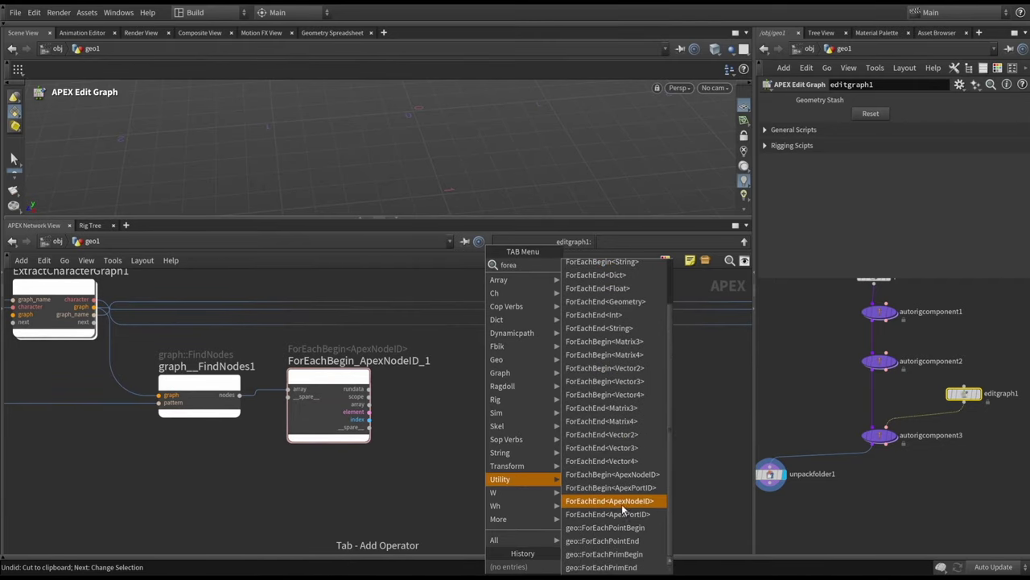
pyautogui.click(619, 507)
pyautogui.click(524, 386)
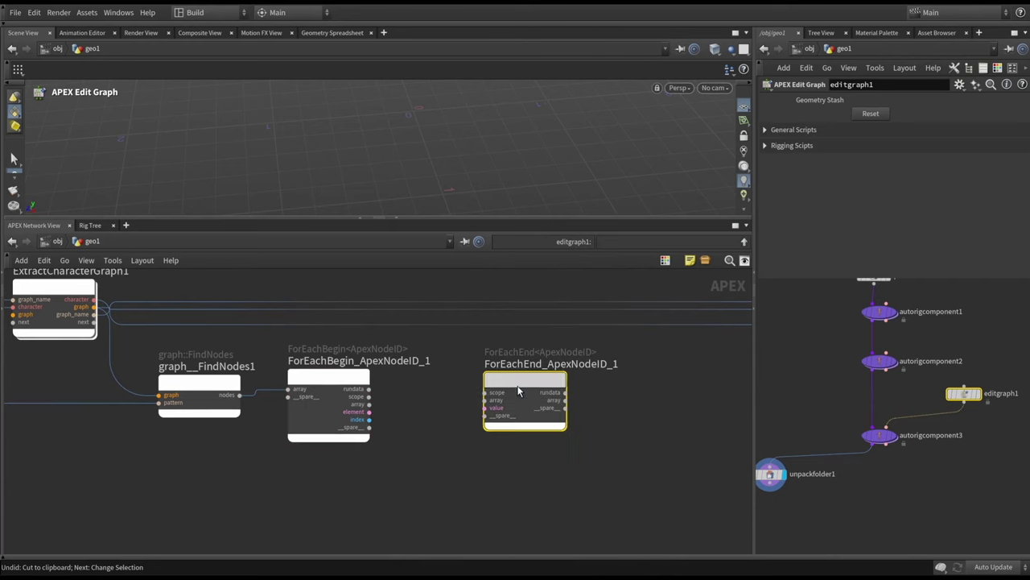
pyautogui.scroll(3, 370, 398)
# Step: Connect ForEachBegin's scope output to ForEachEnd's scope input and move ForEachEnd further right
pyautogui.click(360, 393)
pyautogui.click(543, 386)
pyautogui.scroll(-3, 544, 386)
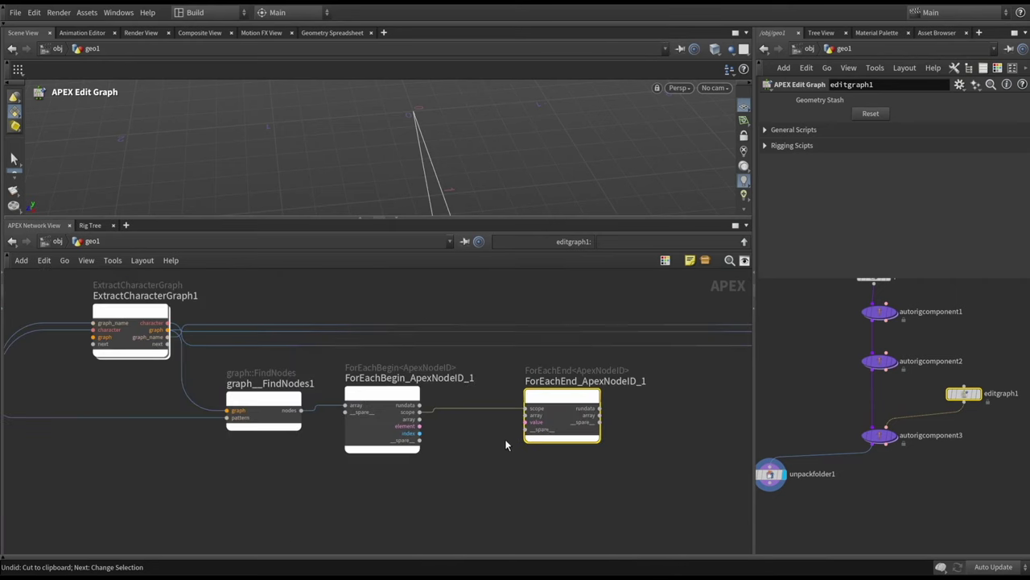
pyautogui.moveTo(553, 408); pyautogui.dragTo(718, 408)
pyautogui.scroll(-4, 518, 408)
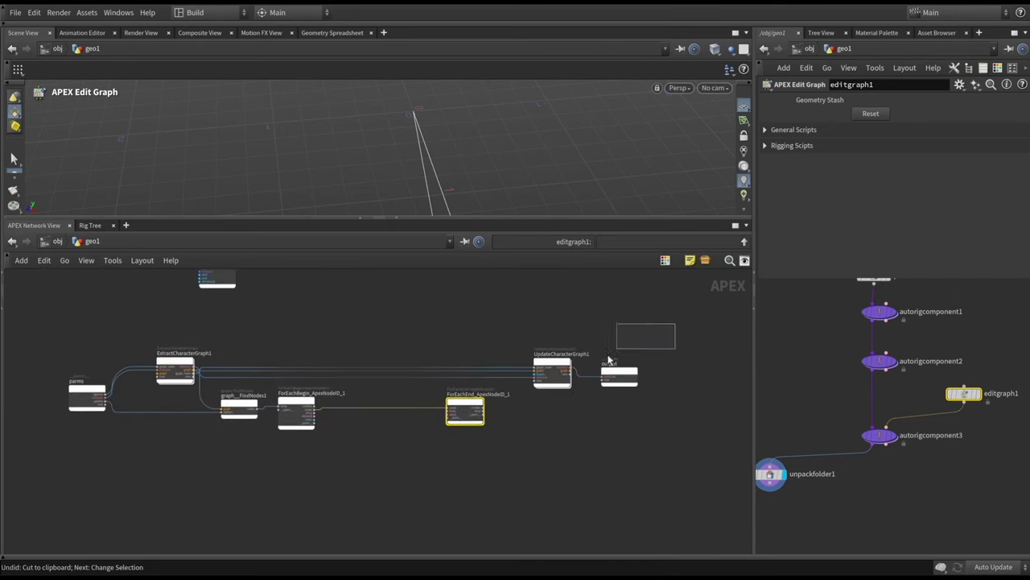
# Step: Pan and zoom the network to frame the loop alongside root_ctrl and root
pyautogui.scroll(3, 483, 419)
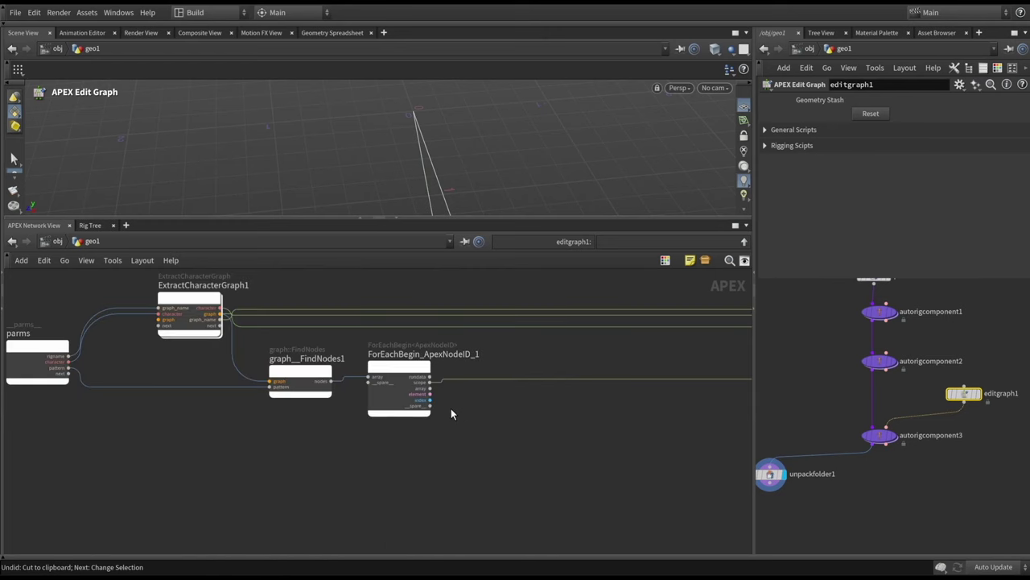
pyautogui.scroll(3, 460, 409)
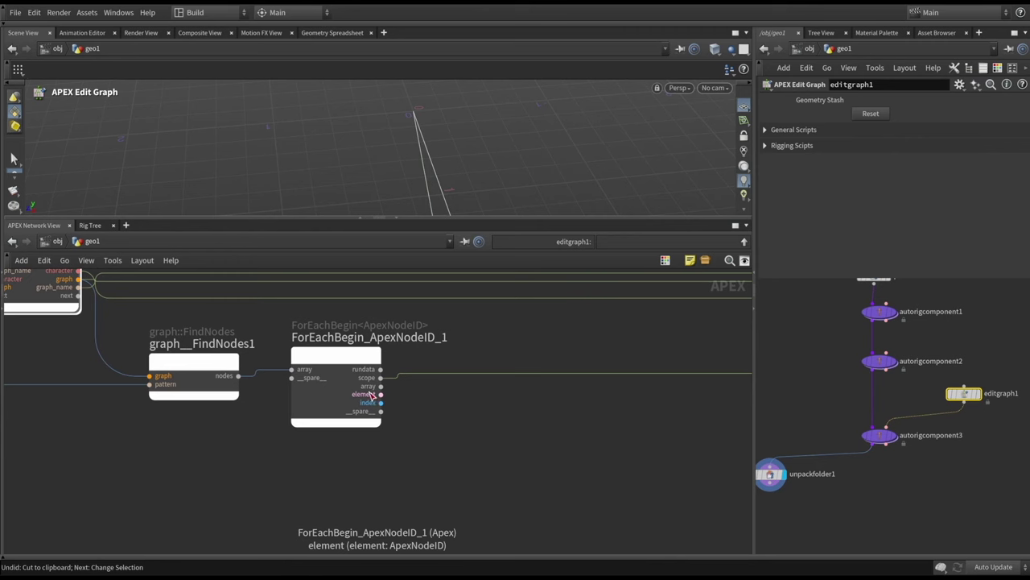
pyautogui.moveTo(475, 413); pyautogui.dragTo(490, 483, button='middle')
pyautogui.scroll(-3, 409, 383)
pyautogui.scroll(2, 394, 383)
pyautogui.scroll(-3, 400, 342)
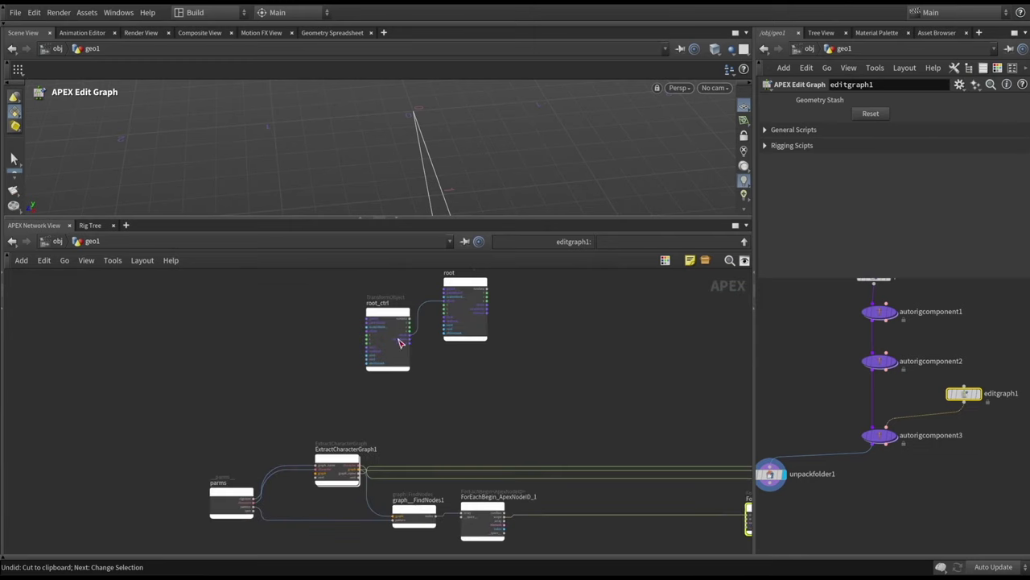
pyautogui.scroll(3, 400, 342)
pyautogui.moveTo(395, 294); pyautogui.dragTo(365, 349, button='middle')
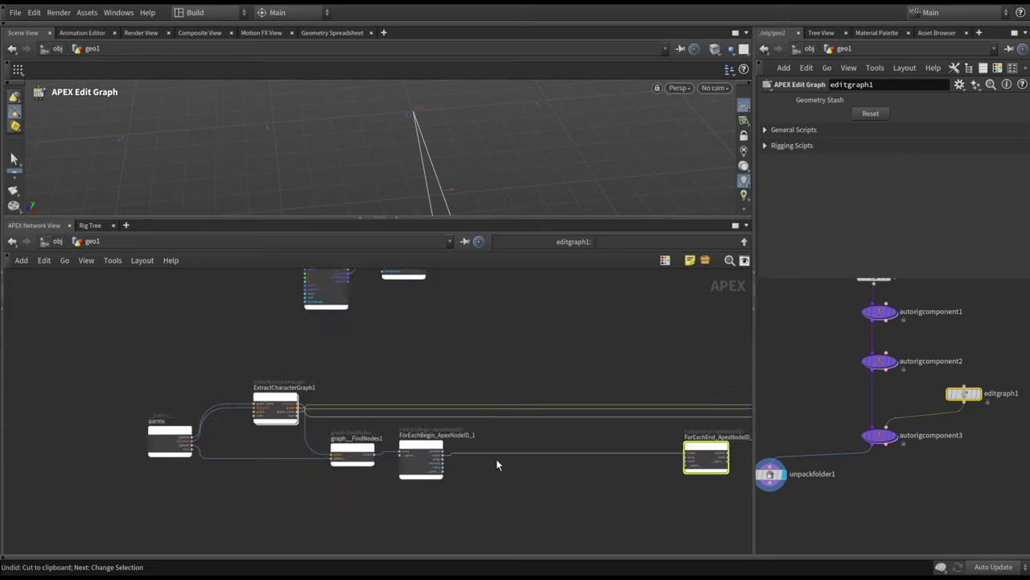
pyautogui.scroll(3, 497, 462)
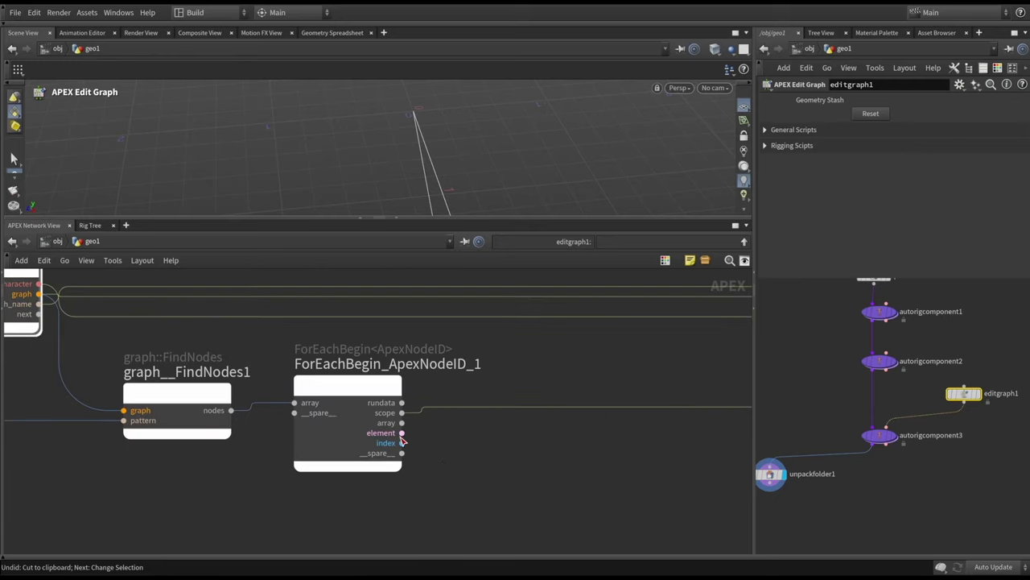
# Step: Add a graph::FindNode node to the editgraph network and position it
pyautogui.press('Tab')
pyautogui.write('find node')
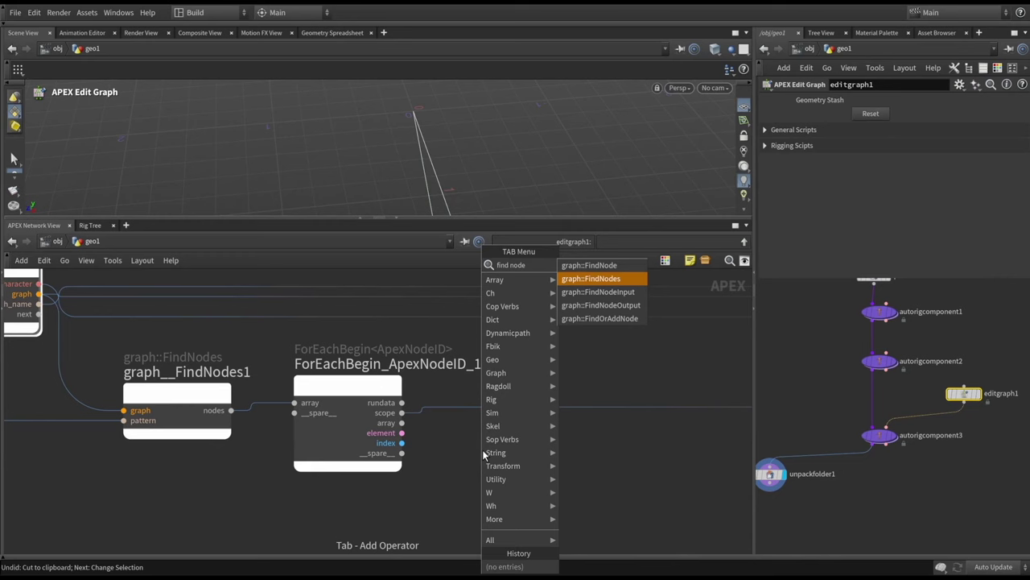
pyautogui.press('Up')
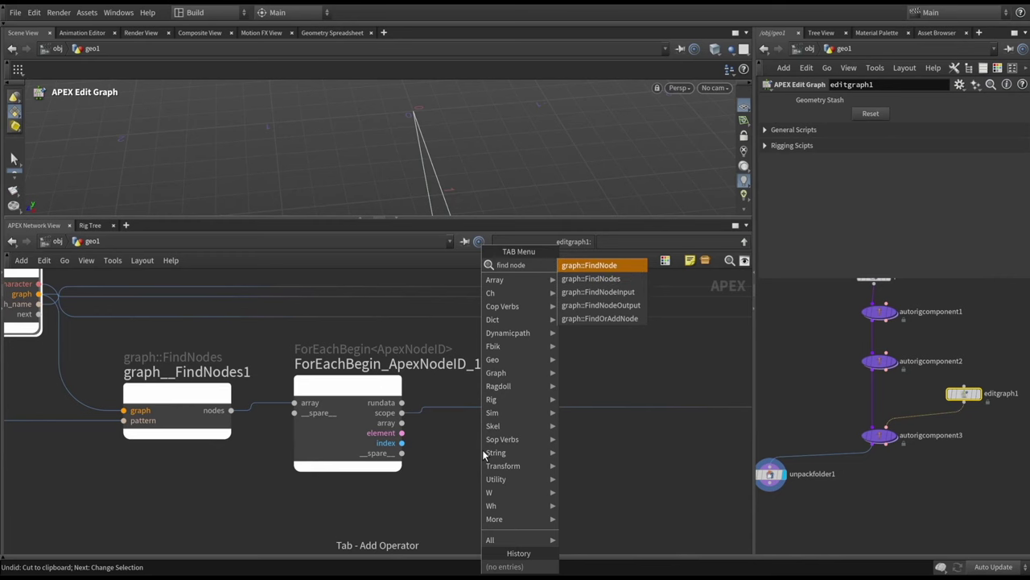
pyautogui.press('Return')
pyautogui.click(606, 489)
pyautogui.scroll(-3, 426, 408)
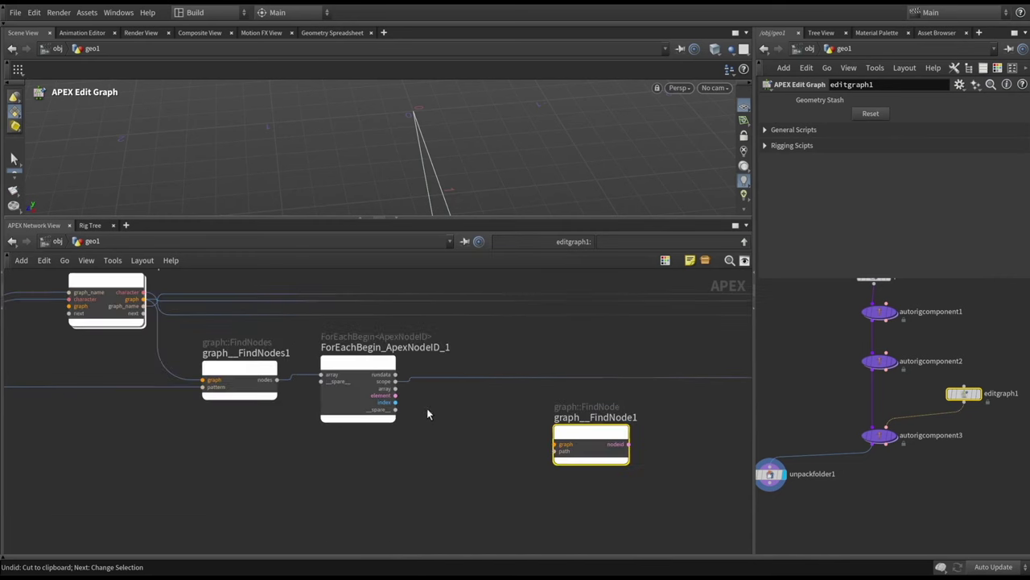
pyautogui.moveTo(581, 438); pyautogui.dragTo(646, 439)
pyautogui.scroll(10, 506, 368)
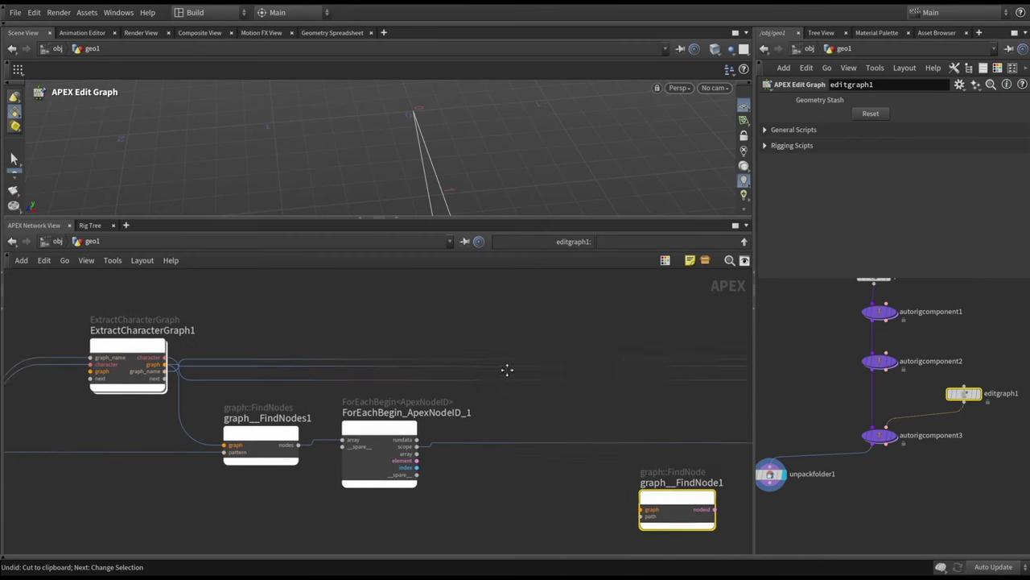
pyautogui.scroll(-5, 461, 344)
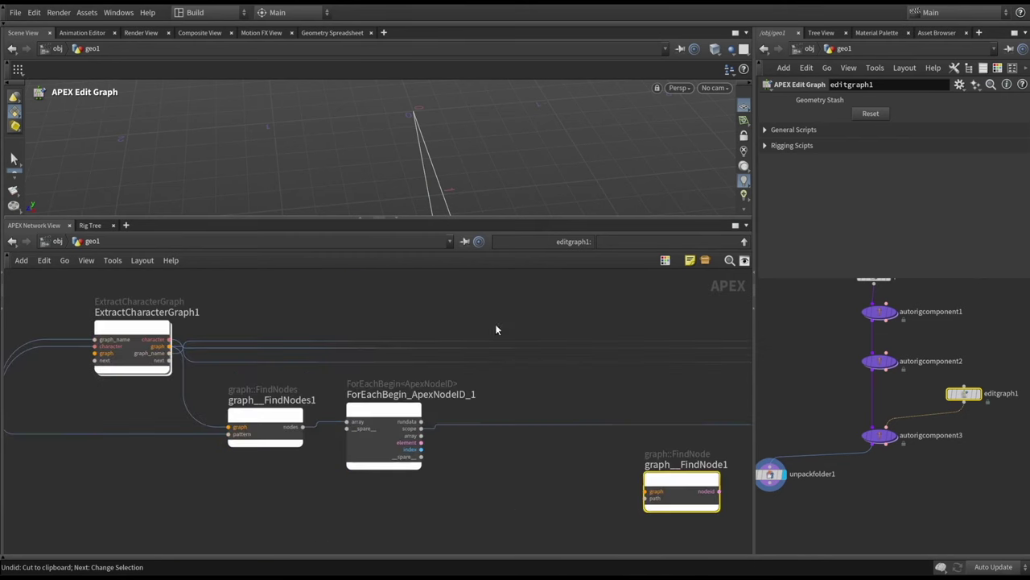
pyautogui.scroll(3, 494, 328)
# Step: Add a graph::NodeData node next to the ForEachBegin loop
pyautogui.press('Tab')
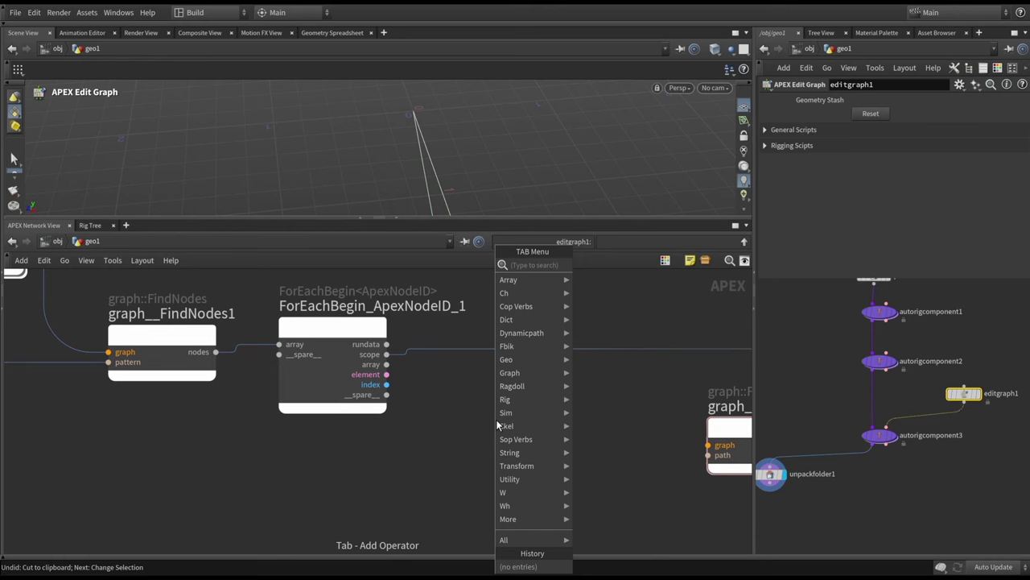
pyautogui.write('findnodes')
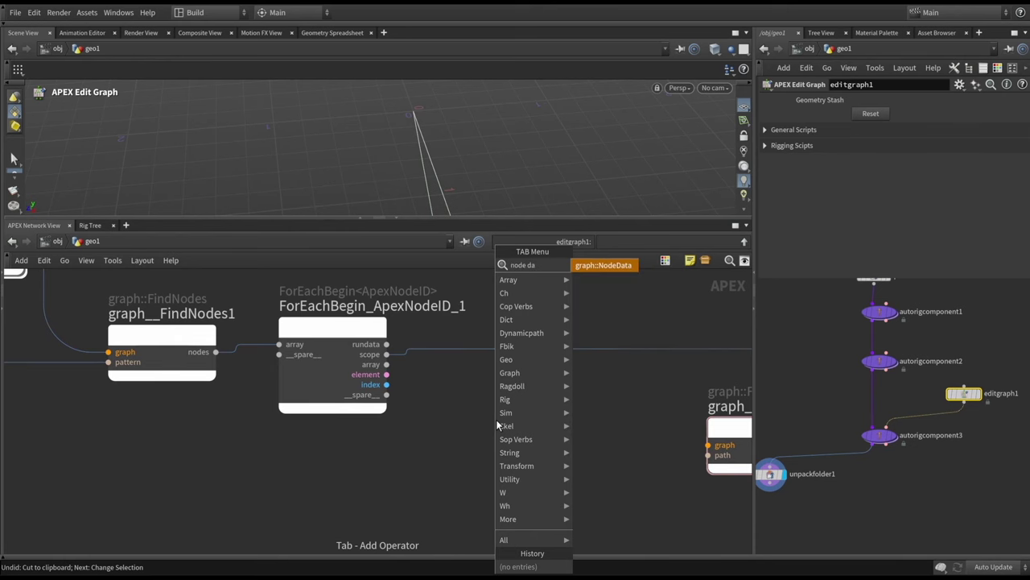
pyautogui.press('Return')
pyautogui.click(495, 418)
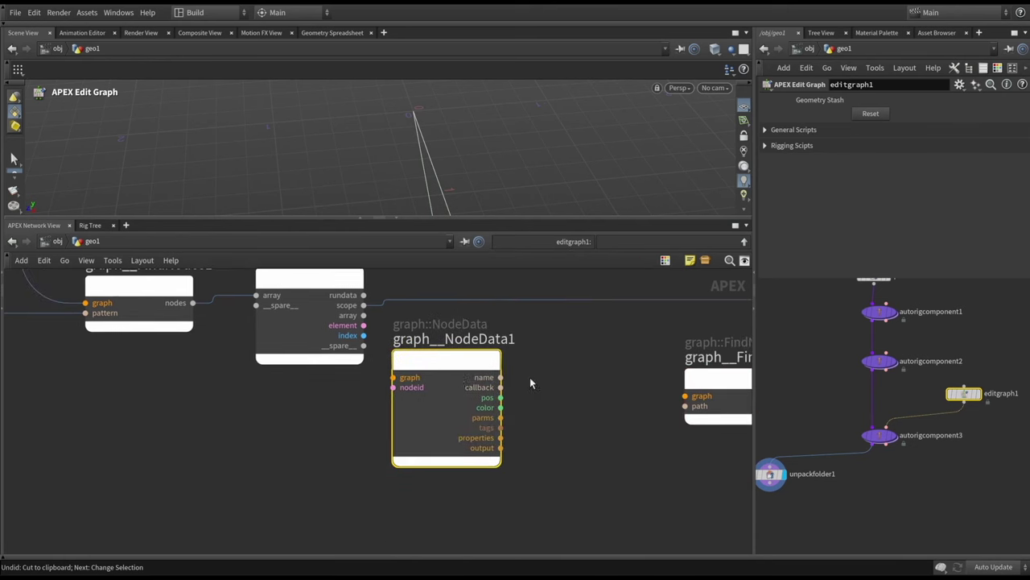
pyautogui.moveTo(483, 378); pyautogui.dragTo(504, 378)
pyautogui.moveTo(405, 322); pyautogui.dragTo(448, 348, button='middle')
pyautogui.scroll(-3, 447, 348)
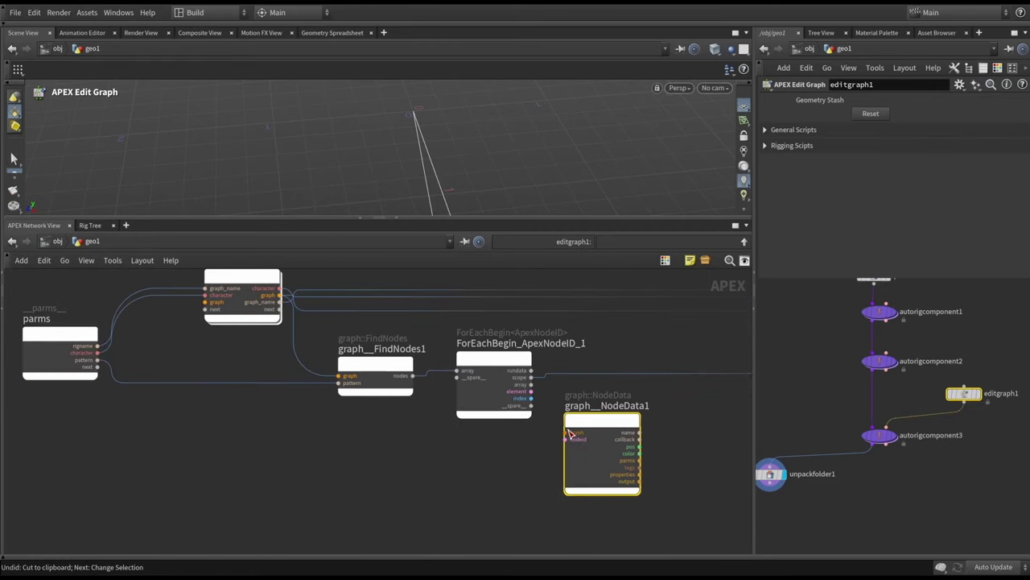
# Step: Wire ExtractCharacterGraph1's graph into a new ForEachBegin input named graph
pyautogui.click(291, 313)
pyautogui.click(487, 391)
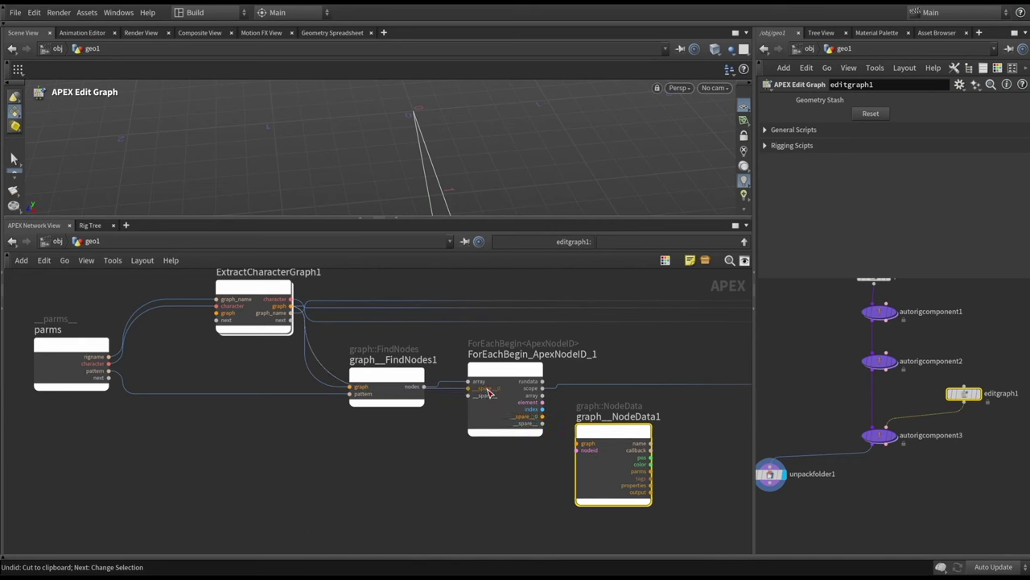
pyautogui.write('graph')
pyautogui.press('Return')
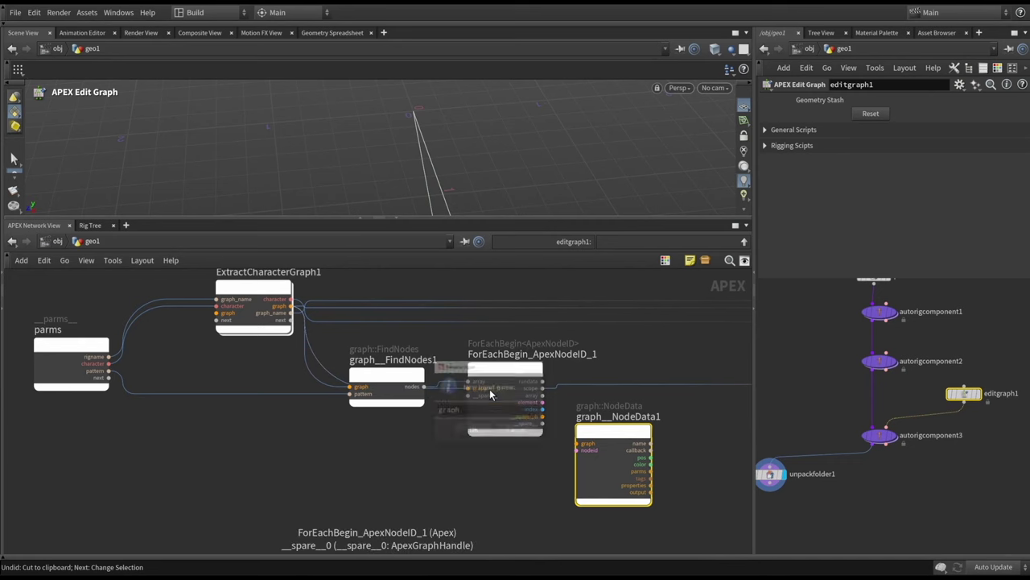
pyautogui.moveTo(535, 419); pyautogui.dragTo(435, 389, button='middle')
pyautogui.scroll(2, 435, 388)
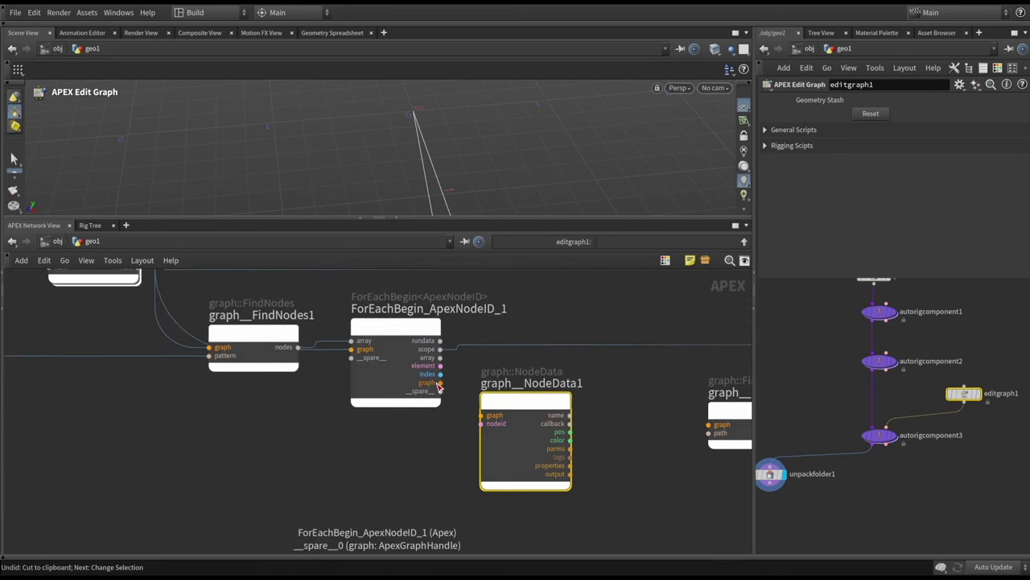
# Step: Connect ForEachBegin's graph to NodeData1's graph and its element to nodeid
pyautogui.click(440, 382)
pyautogui.click(487, 412)
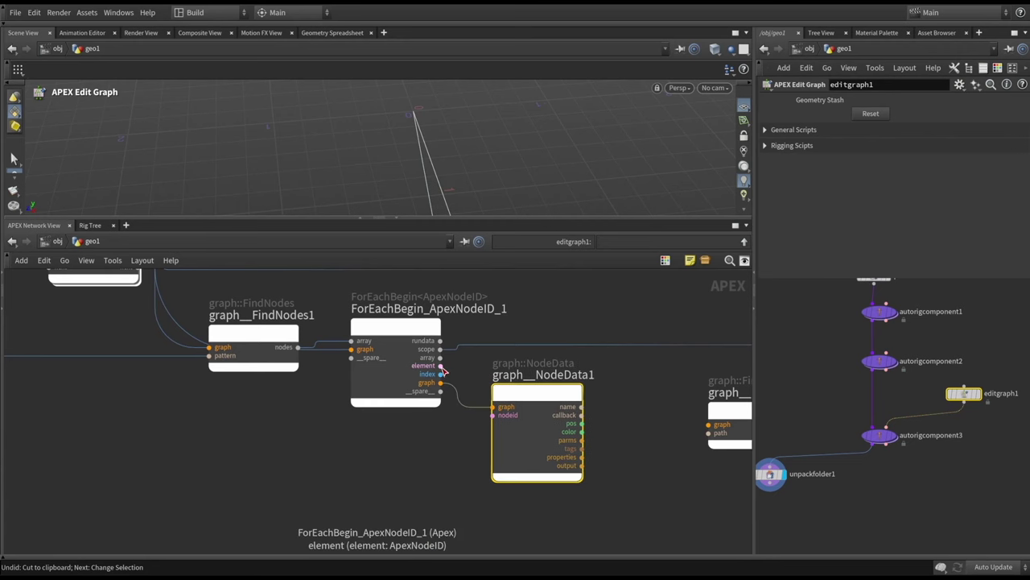
pyautogui.click(441, 365)
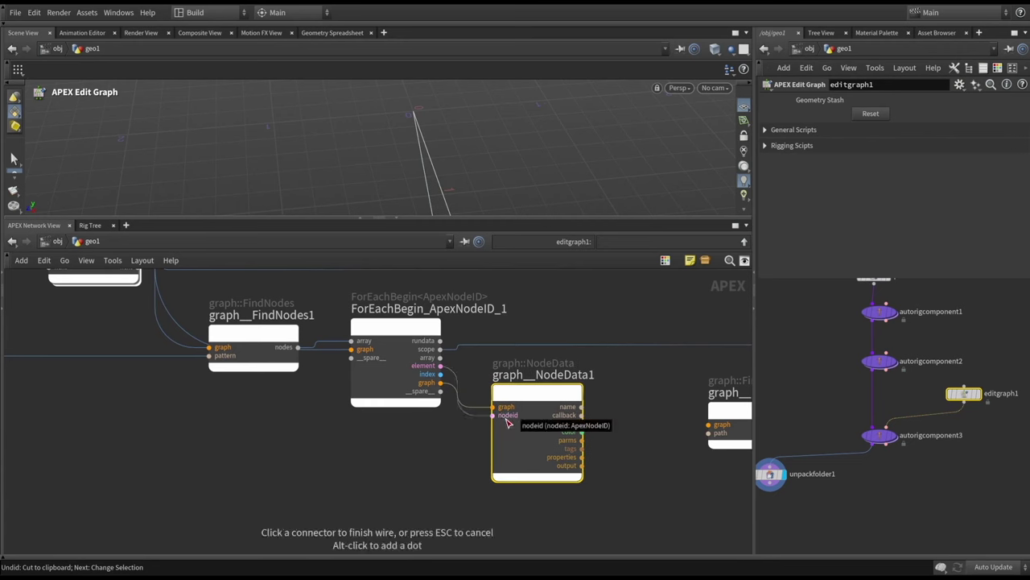
pyautogui.click(507, 422)
pyautogui.press('f')
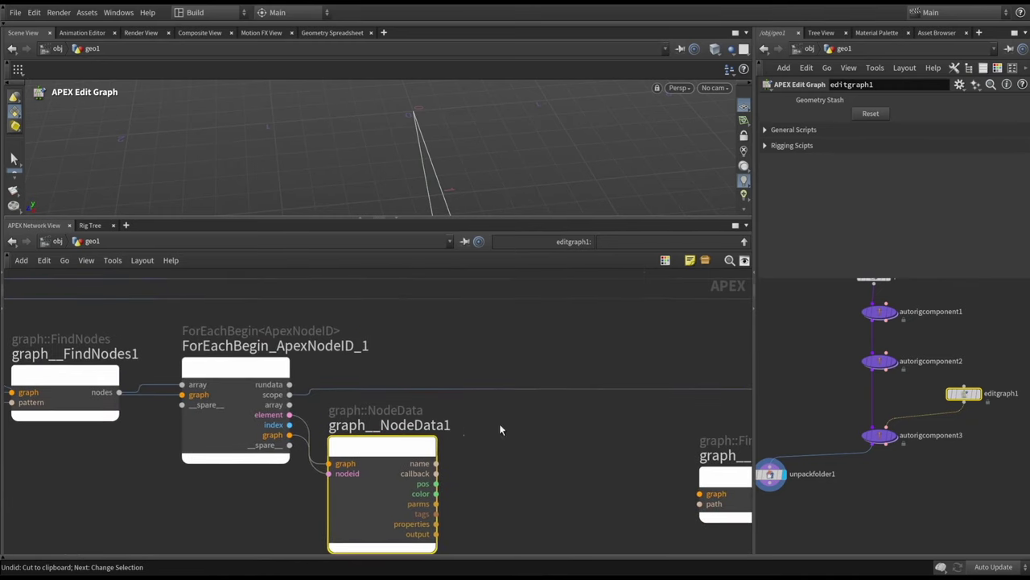
pyautogui.press('Tab')
# Step: Add a string::Replace node fed by NodeData1's name output
pyautogui.write('repla')
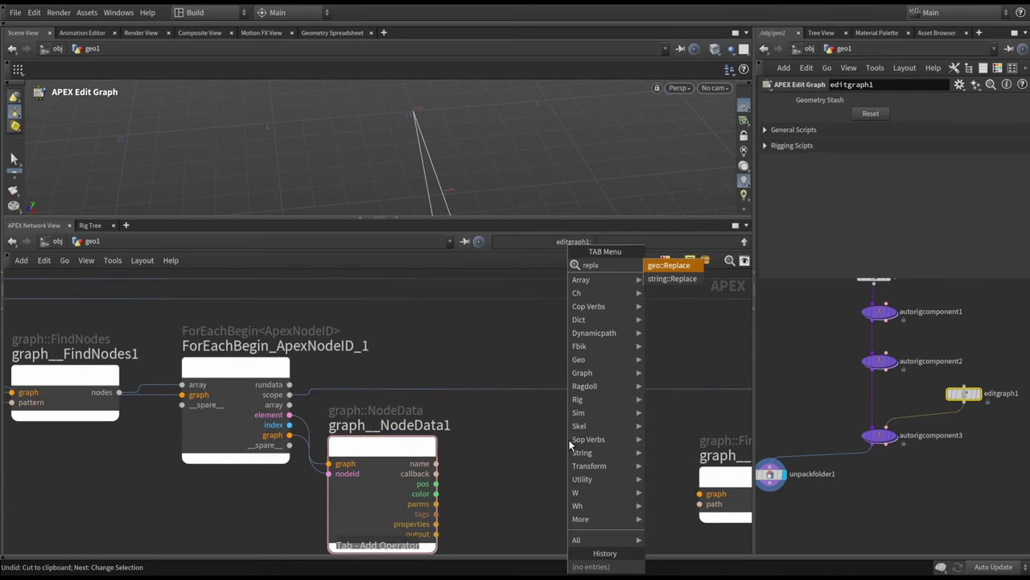
pyautogui.press('Down')
pyautogui.press('Return')
pyautogui.click(571, 442)
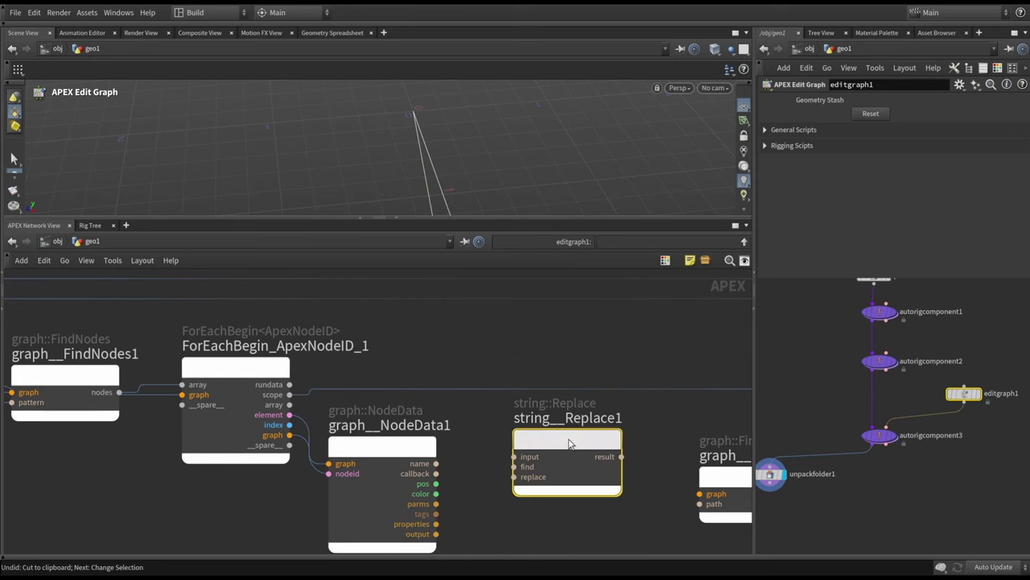
pyautogui.hotkey('ctrl', 'z')
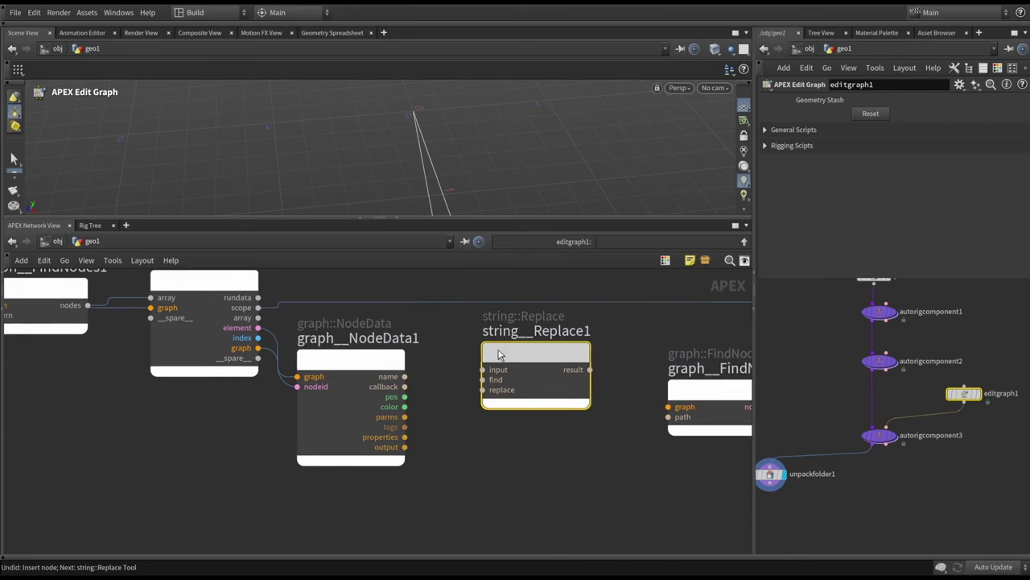
pyautogui.moveTo(405, 377); pyautogui.dragTo(519, 378)
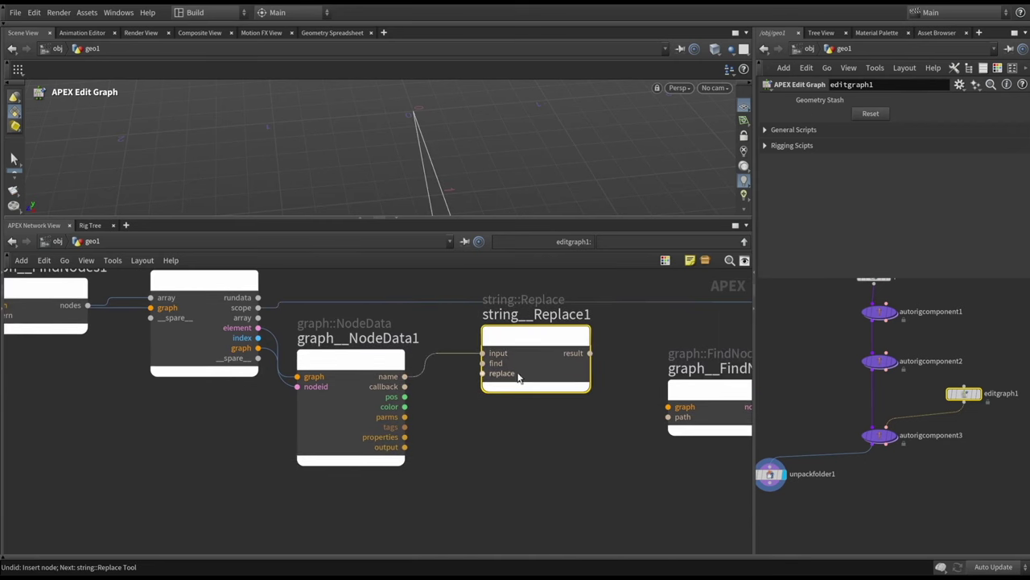
pyautogui.moveTo(568, 415); pyautogui.dragTo(499, 412, button='middle')
# Step: Set string__Replace1 to find *_ctrl and replace it with *
pyautogui.press('p')
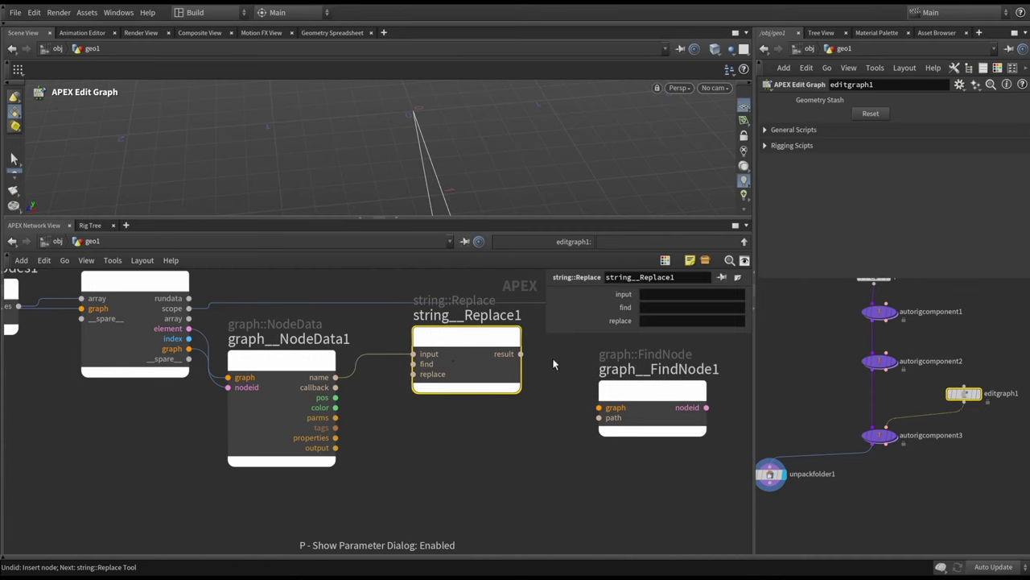
pyautogui.moveTo(546, 334); pyautogui.dragTo(508, 341)
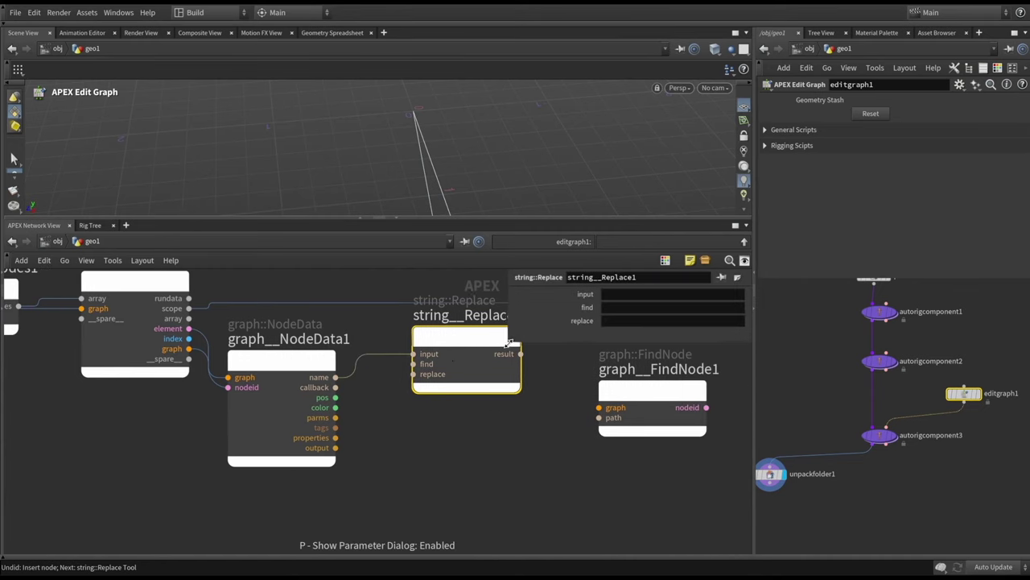
pyautogui.click(635, 306)
pyautogui.write('*_')
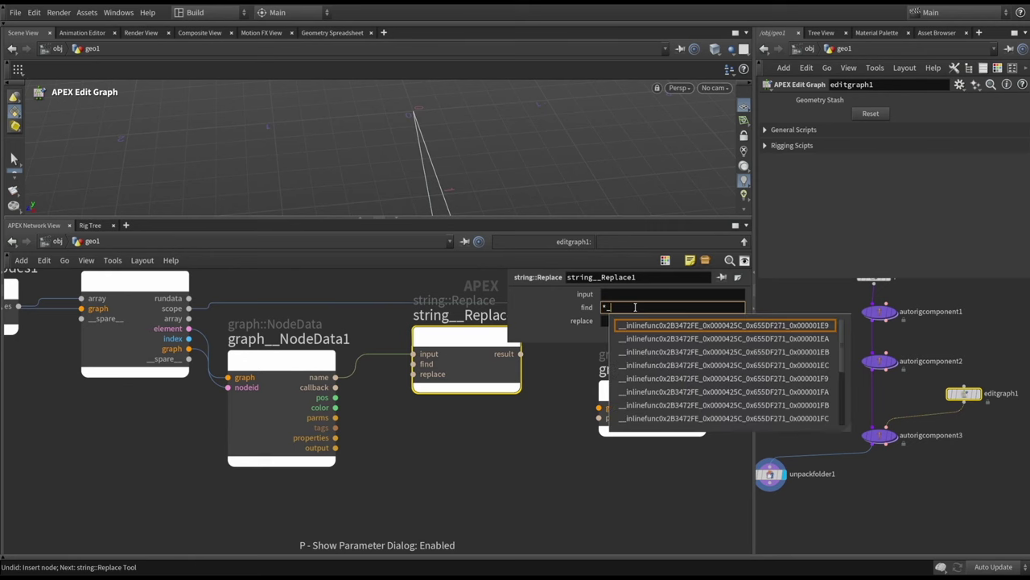
pyautogui.write('ctrl')
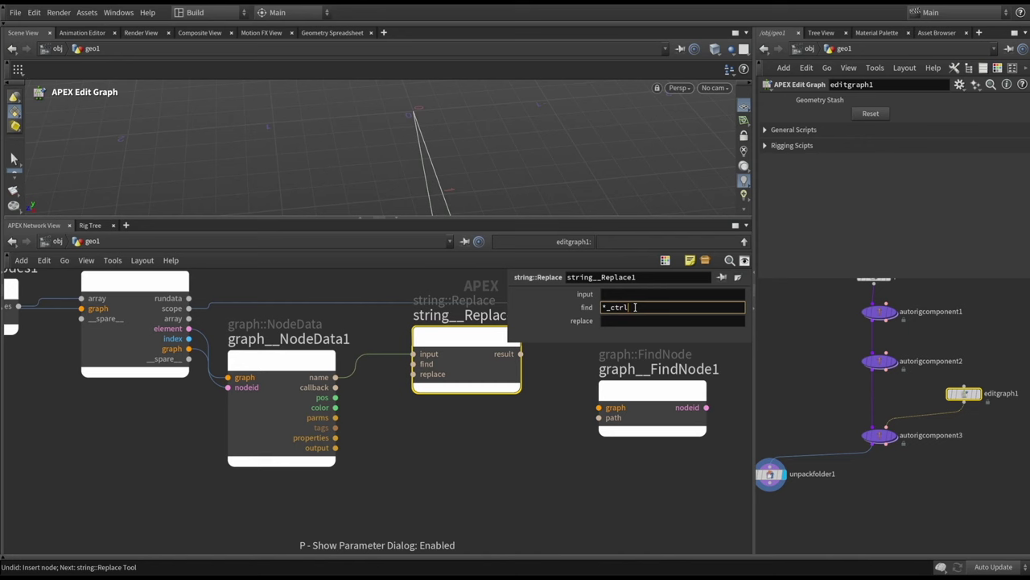
pyautogui.press('Return')
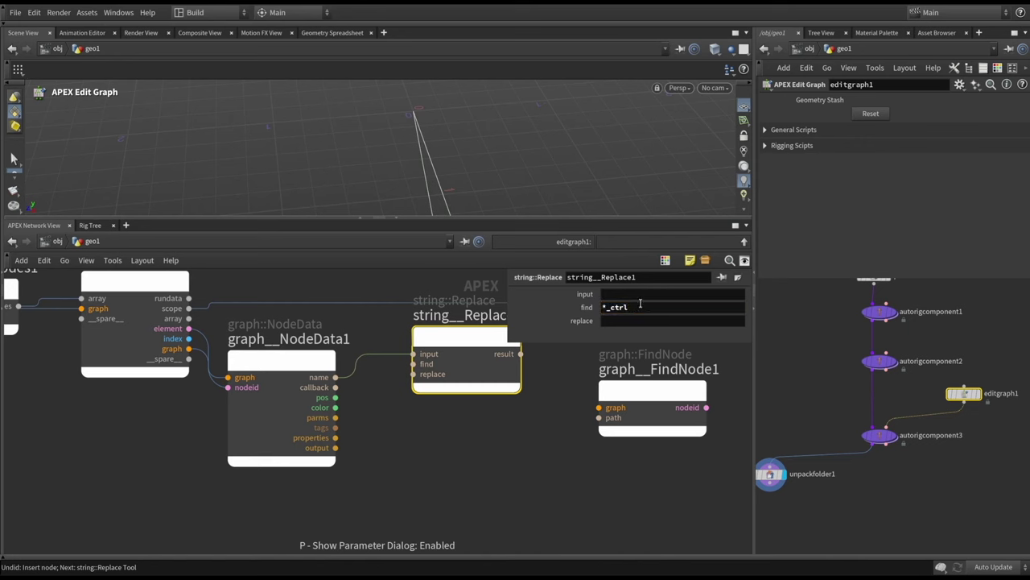
pyautogui.click(617, 322)
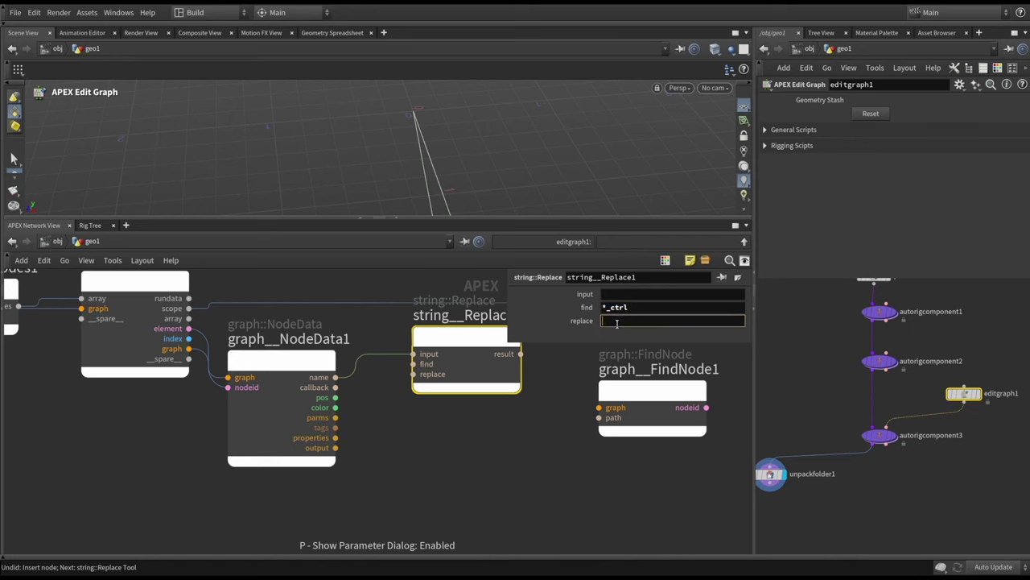
pyautogui.press('Return')
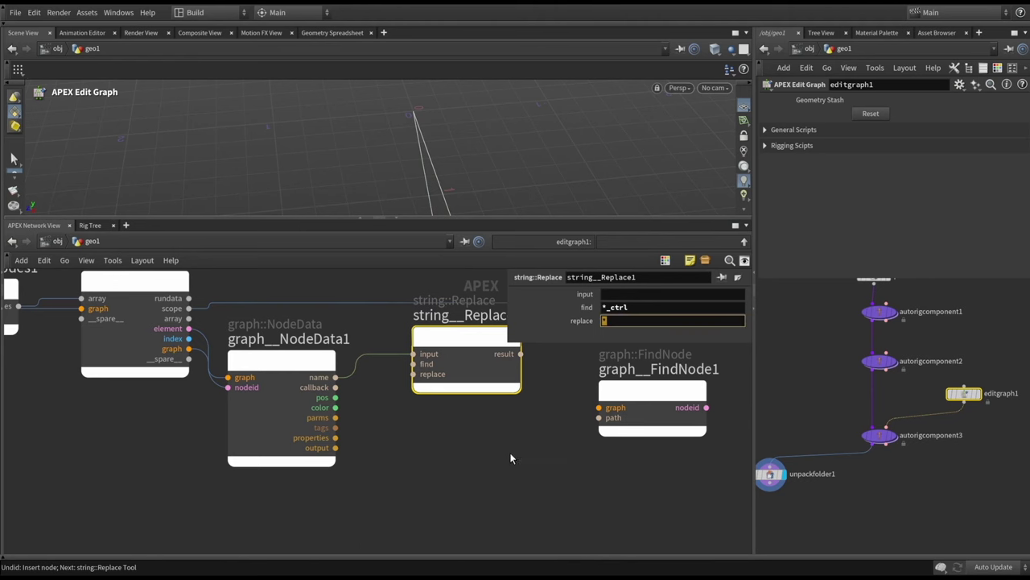
# Step: Move graph__FindNode1 below the Replace node
pyautogui.scroll(-3, 508, 409)
pyautogui.moveTo(524, 405); pyautogui.dragTo(494, 414)
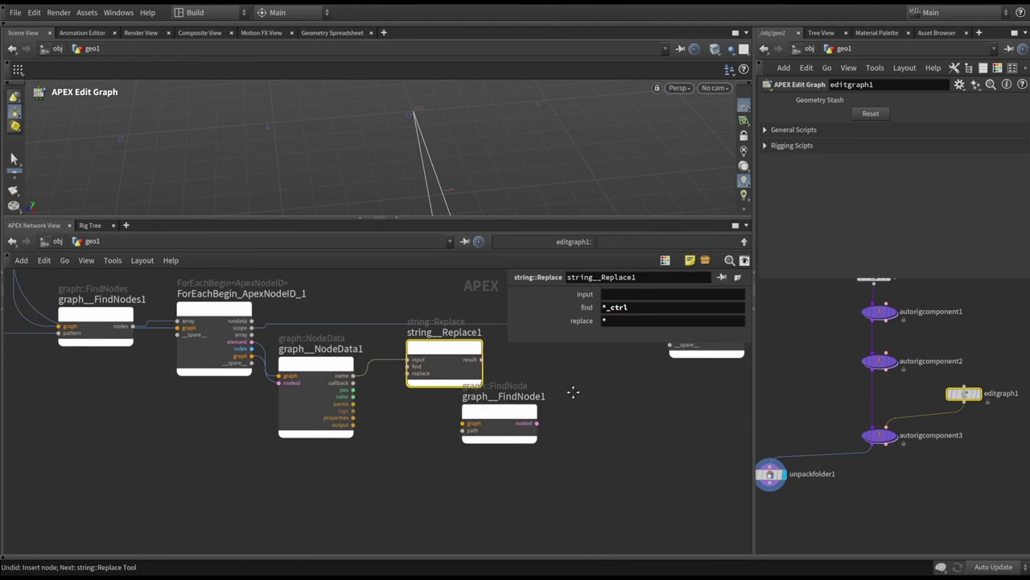
pyautogui.moveTo(494, 414); pyautogui.dragTo(514, 397, button='middle')
pyautogui.moveTo(516, 415); pyautogui.dragTo(487, 413)
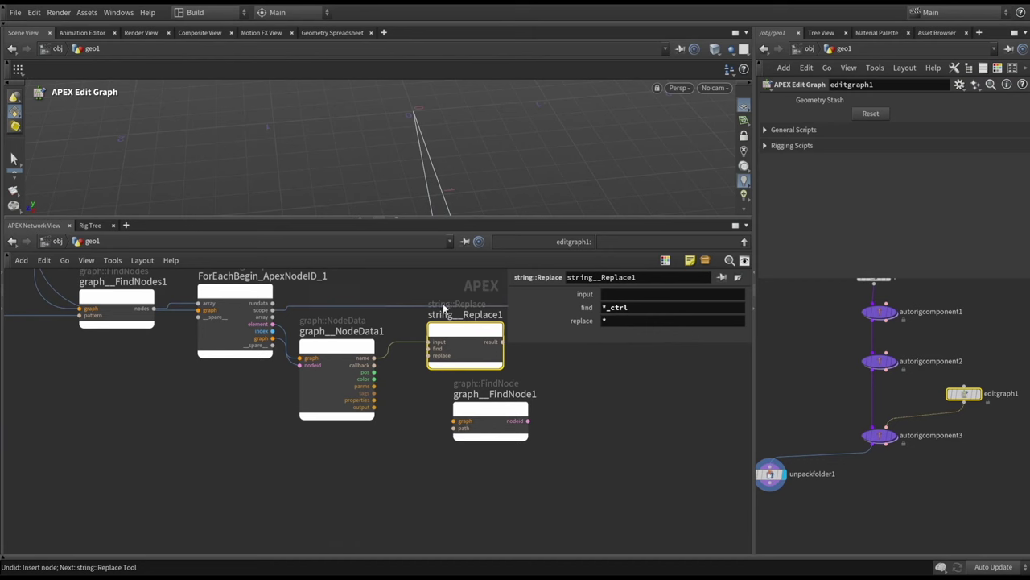
pyautogui.scroll(1, 463, 449)
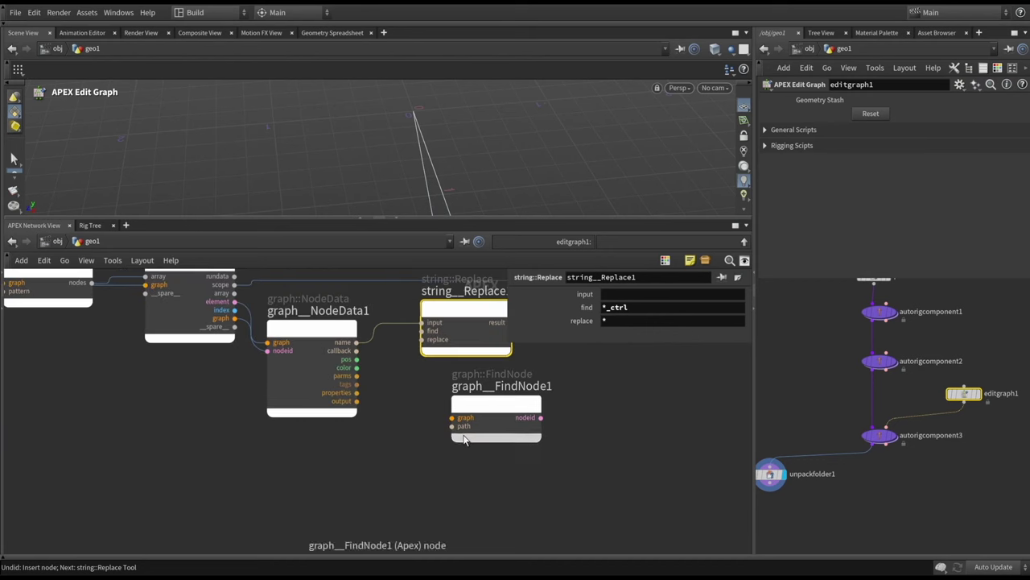
# Step: Connect the Replace result into graph__FindNode1's path input and view its parameters
pyautogui.moveTo(569, 409); pyautogui.dragTo(515, 416, button='middle')
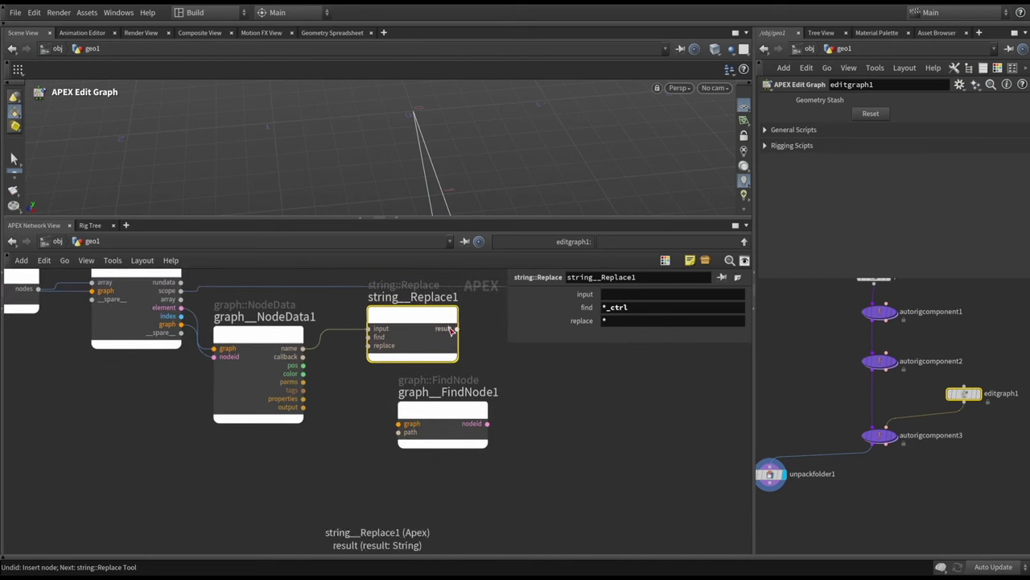
pyautogui.click(457, 328)
pyautogui.scroll(1, 305, 363)
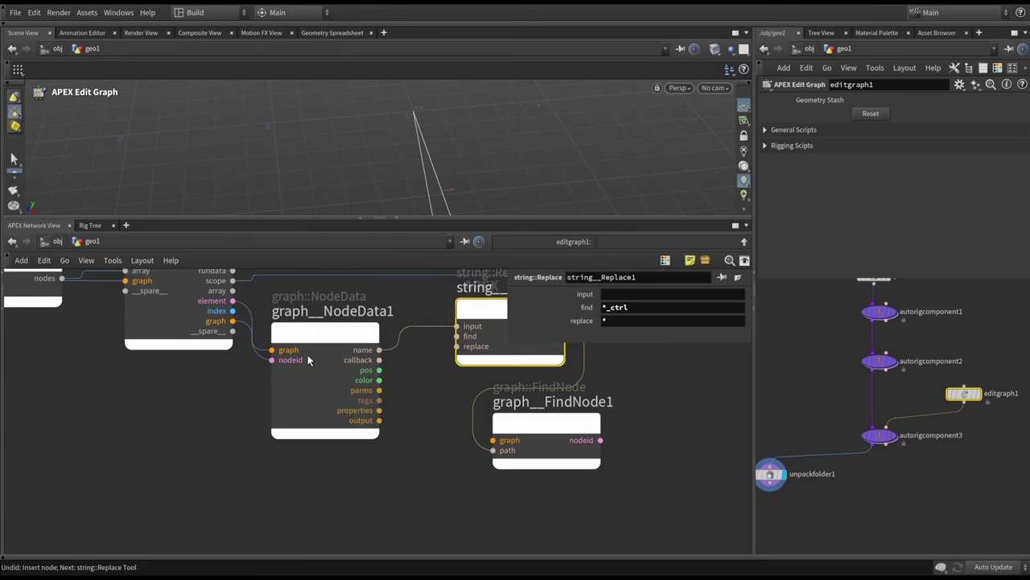
pyautogui.click(501, 449)
pyautogui.scroll(-1, 492, 434)
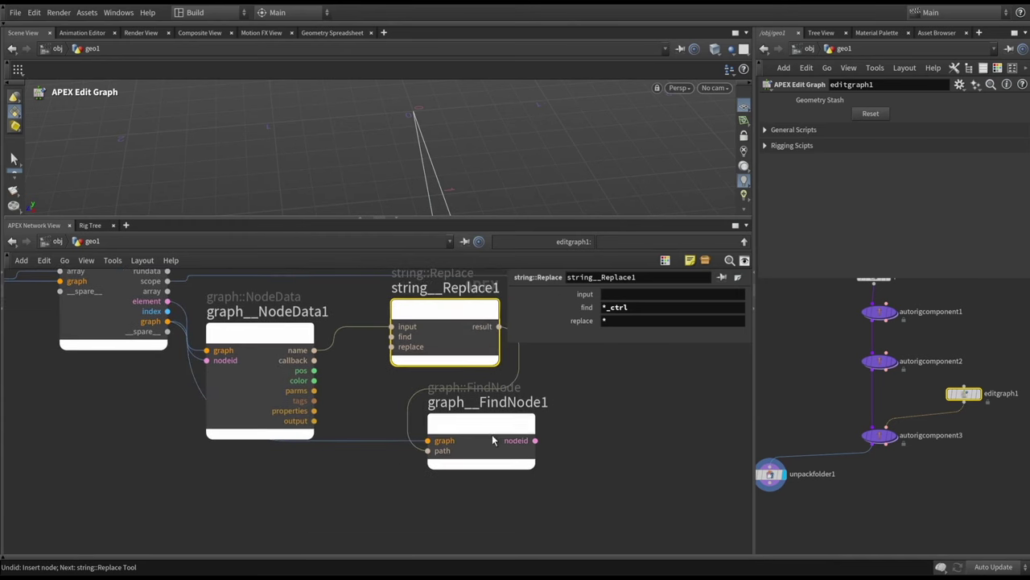
pyautogui.scroll(-1, 515, 438)
pyautogui.moveTo(526, 438); pyautogui.dragTo(575, 441, button='middle')
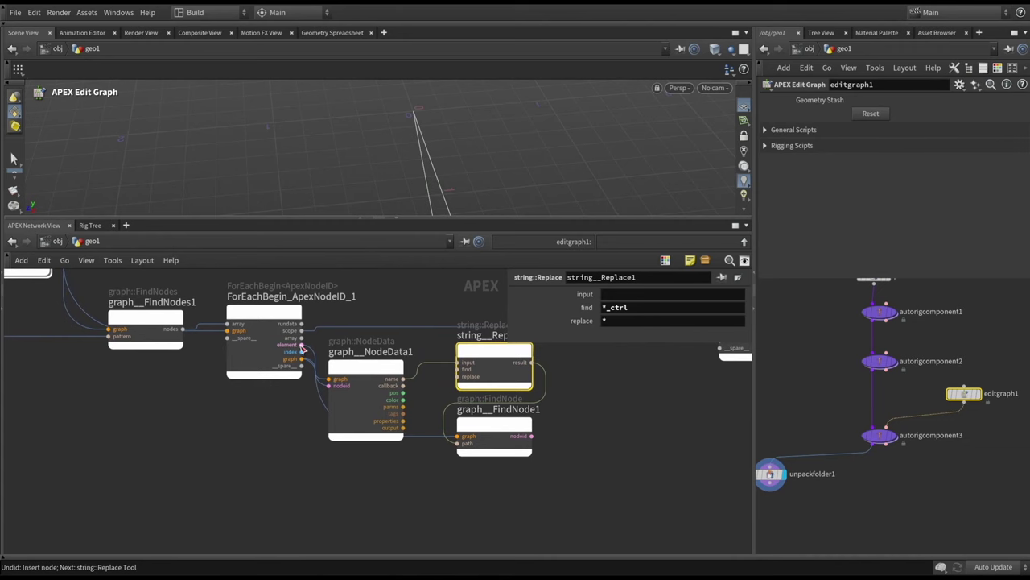
pyautogui.scroll(1, 302, 344)
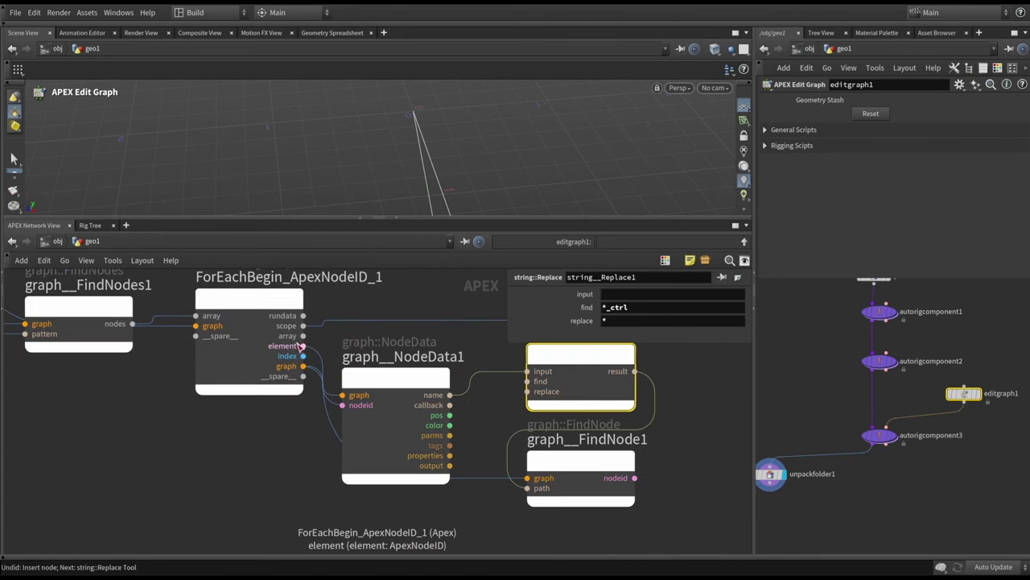
pyautogui.scroll(-2, 25, 379)
pyautogui.scroll(2, 436, 443)
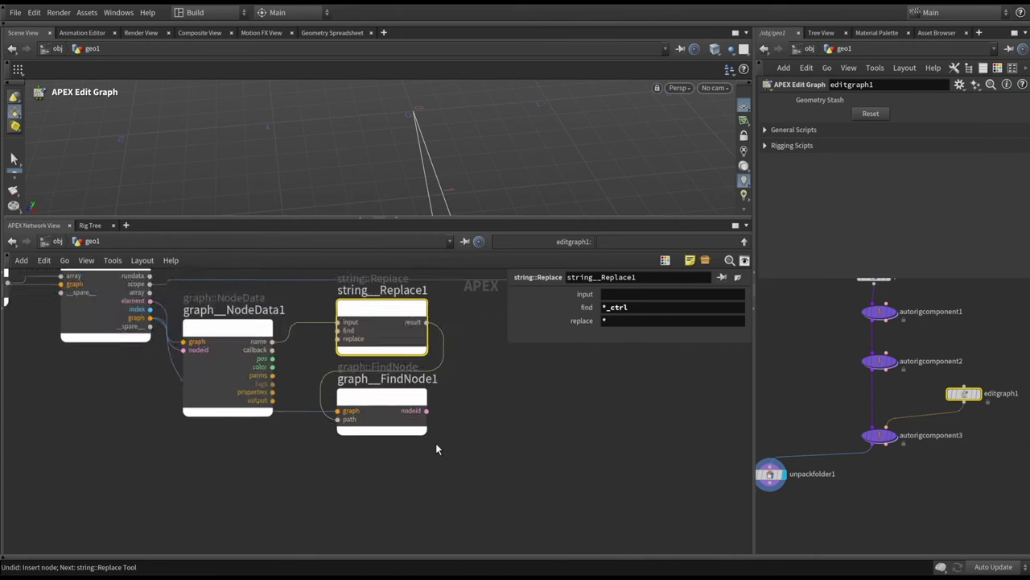
pyautogui.click(330, 415)
pyautogui.moveTo(313, 382); pyautogui.dragTo(336, 430, button='middle')
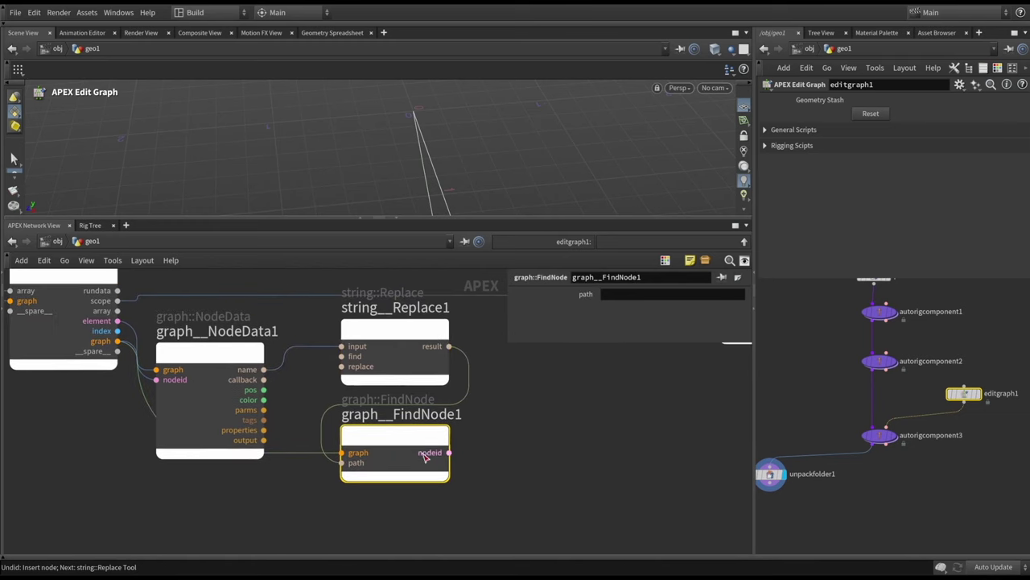
pyautogui.scroll(-4, 425, 457)
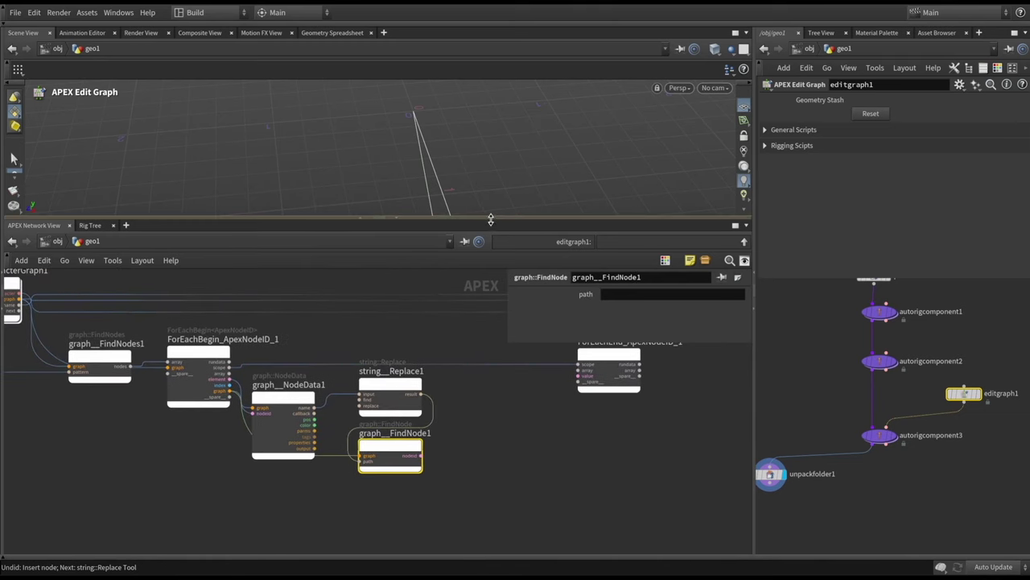
# Step: Add a graph::FindAndConnectInput node beside FindNode1
pyautogui.press('Tab')
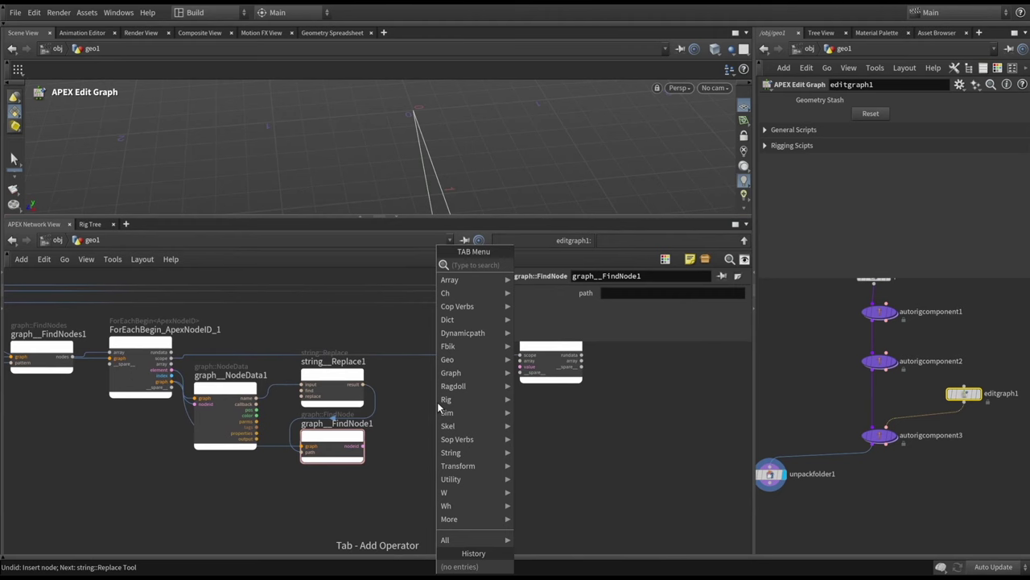
pyautogui.write('fin and')
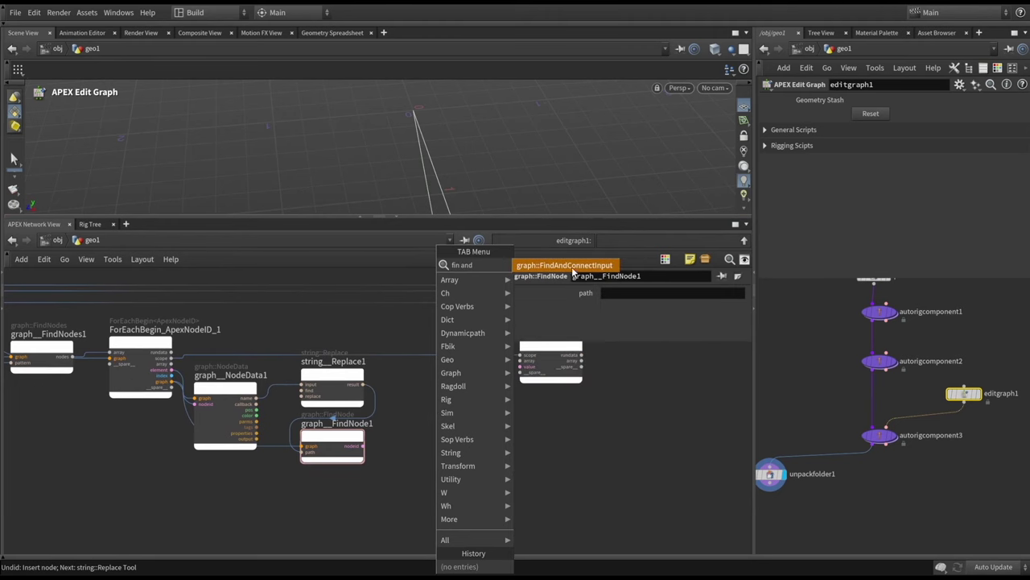
pyautogui.click(523, 266)
pyautogui.click(454, 413)
pyautogui.moveTo(454, 413); pyautogui.dragTo(405, 458, button='middle')
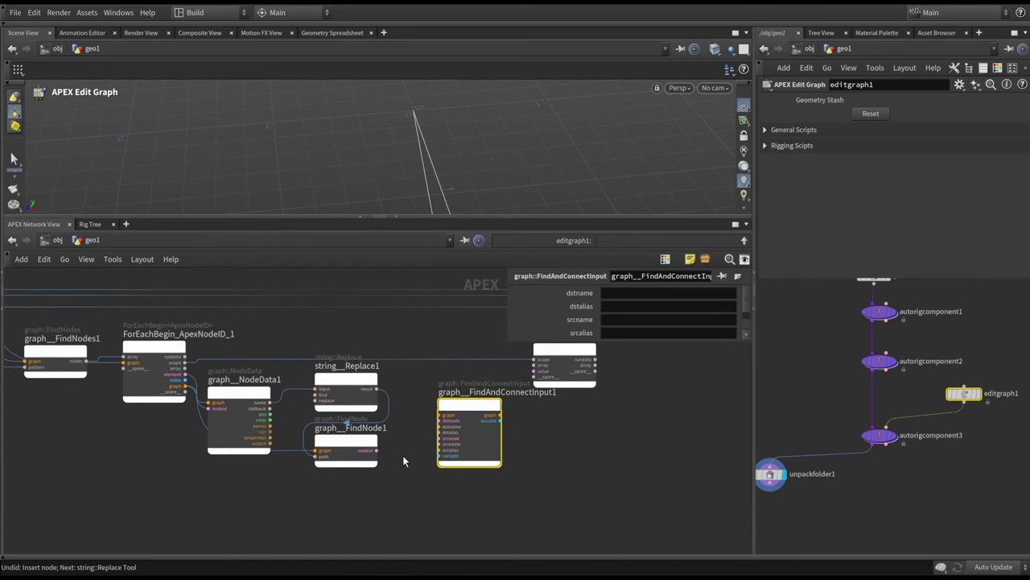
pyautogui.scroll(3, 405, 451)
pyautogui.click(485, 411)
pyautogui.moveTo(379, 402); pyautogui.dragTo(444, 400, button='middle')
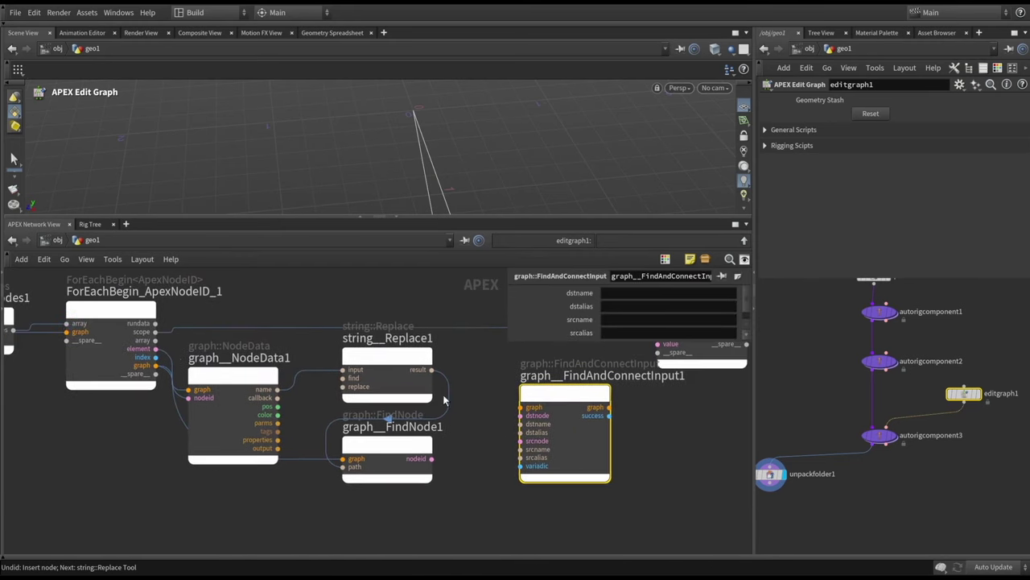
# Step: Wire ForEachBegin's graph and FindNode1's nodeid (as dstnode) into FindAndConnectInput1
pyautogui.click(156, 366)
pyautogui.click(520, 407)
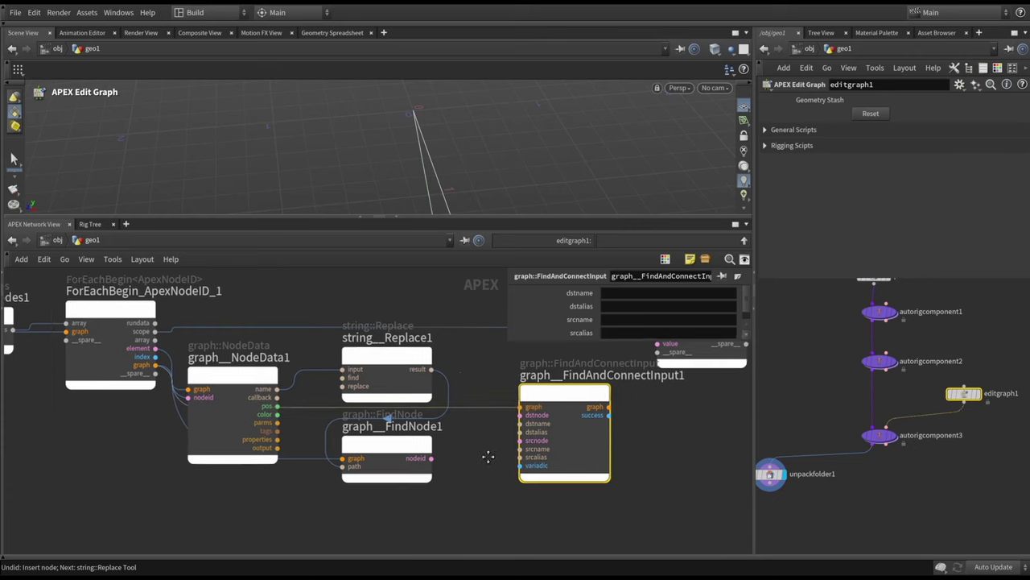
pyautogui.moveTo(488, 455); pyautogui.dragTo(440, 444, button='middle')
pyautogui.scroll(-4, 388, 387)
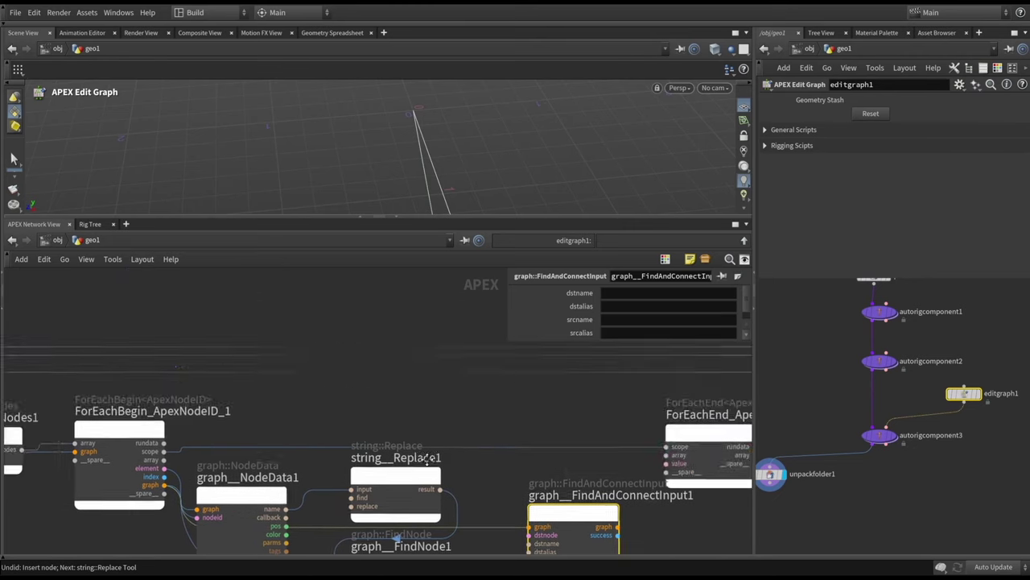
pyautogui.moveTo(294, 273); pyautogui.dragTo(363, 353, button='middle')
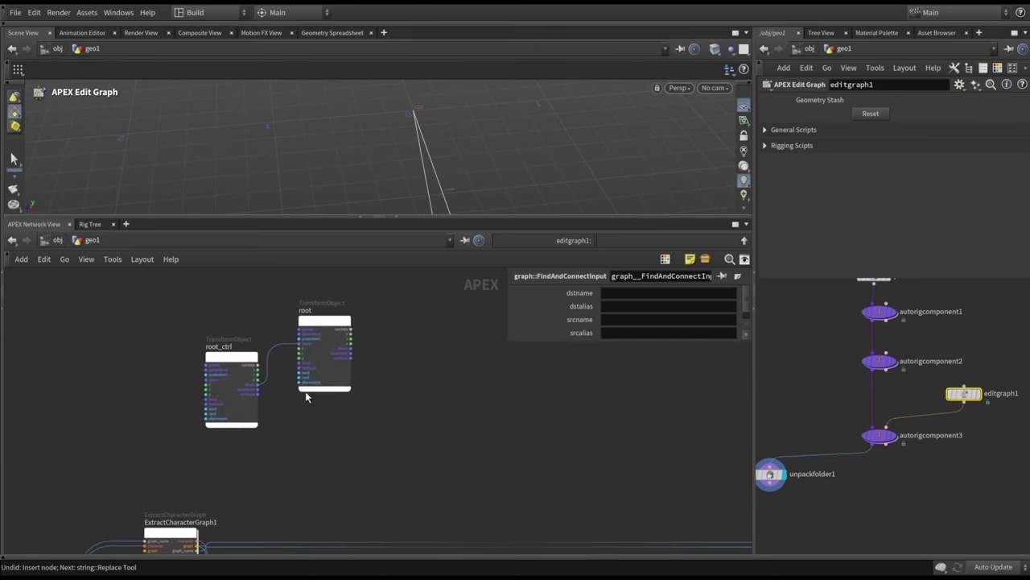
pyautogui.moveTo(296, 341); pyautogui.dragTo(432, 372, button='middle')
pyautogui.scroll(5, 460, 387)
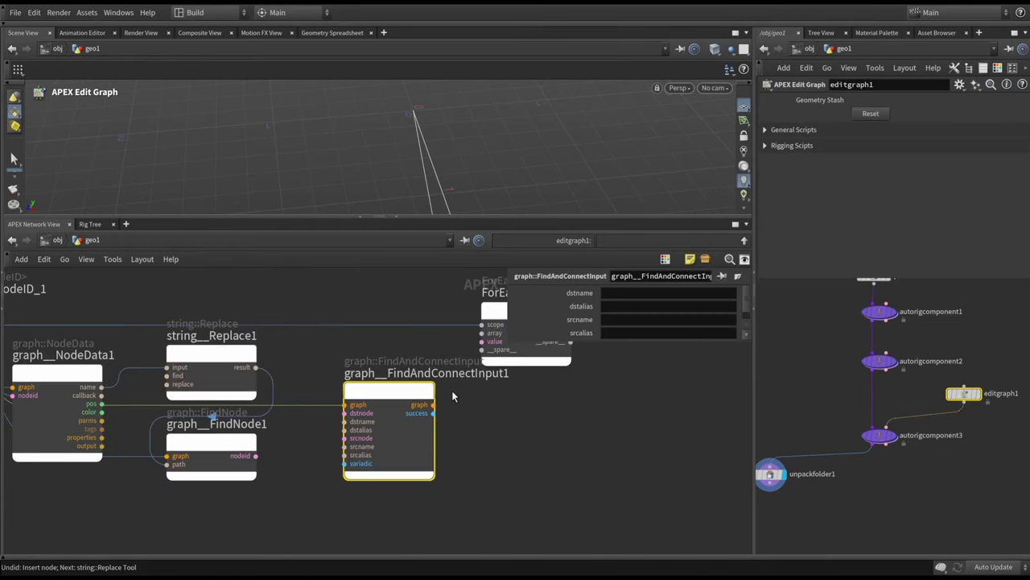
pyautogui.click(309, 459)
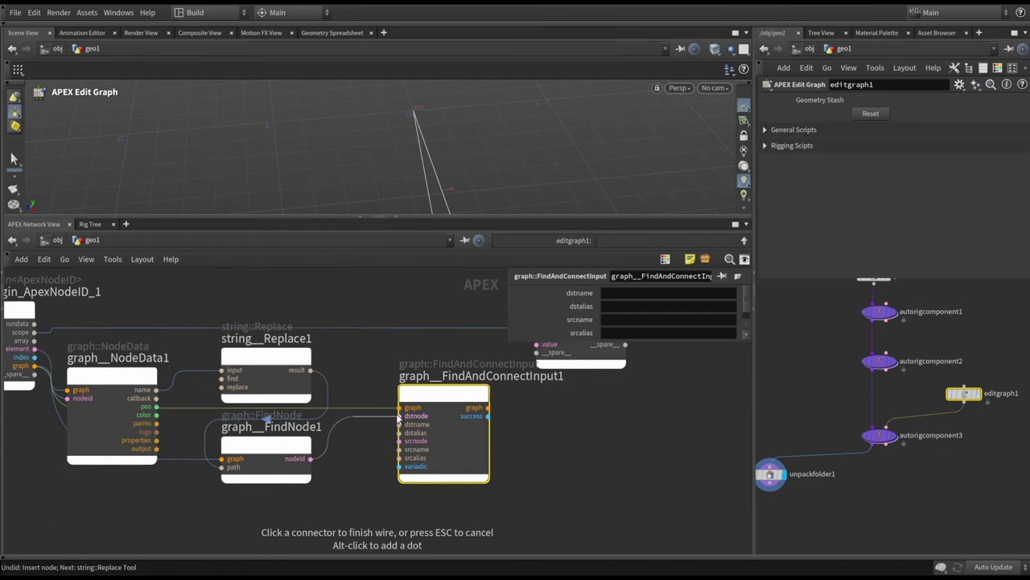
pyautogui.click(402, 416)
pyautogui.scroll(-6, 502, 510)
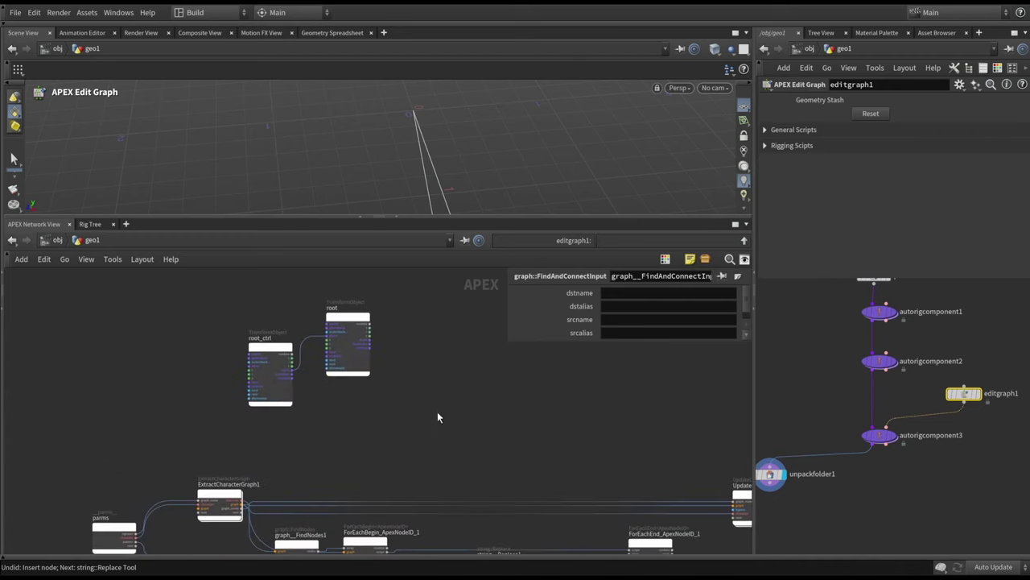
# Step: Connect the loop element to FindAndConnectInput1's srcnode and enlarge its parameter pane
pyautogui.moveTo(295, 434); pyautogui.dragTo(234, 330)
pyautogui.press('1')
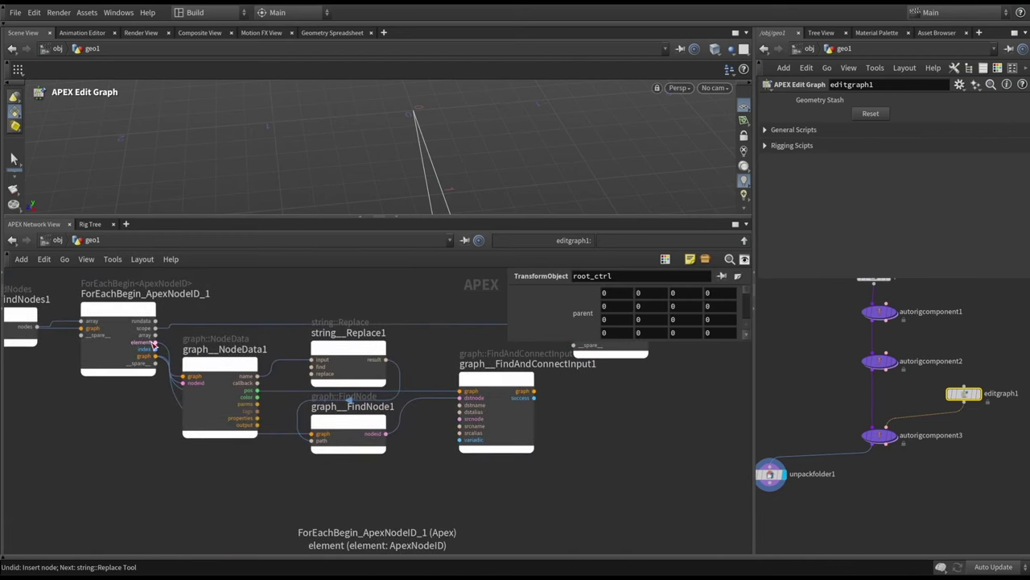
pyautogui.click(155, 344)
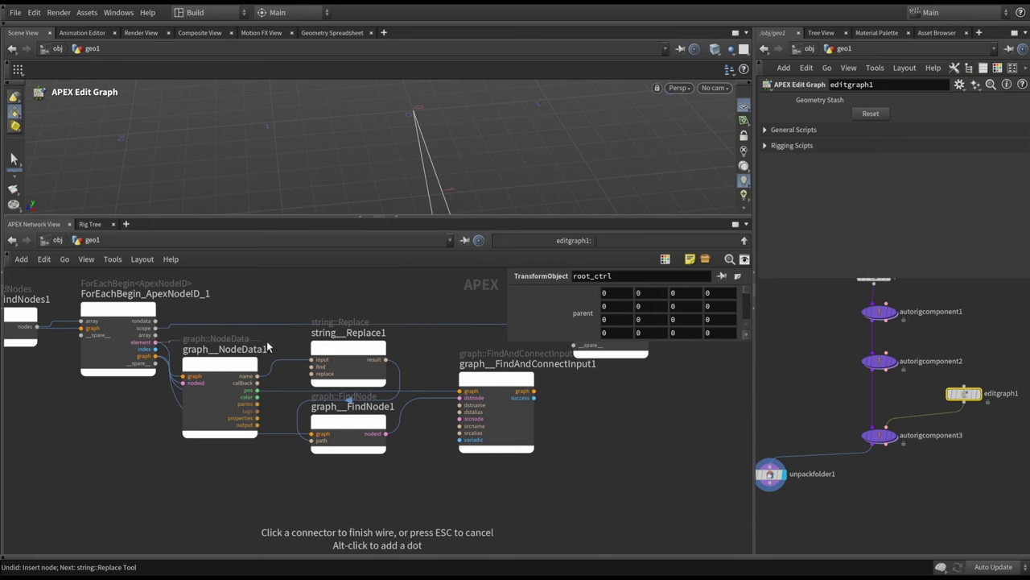
pyautogui.click(468, 424)
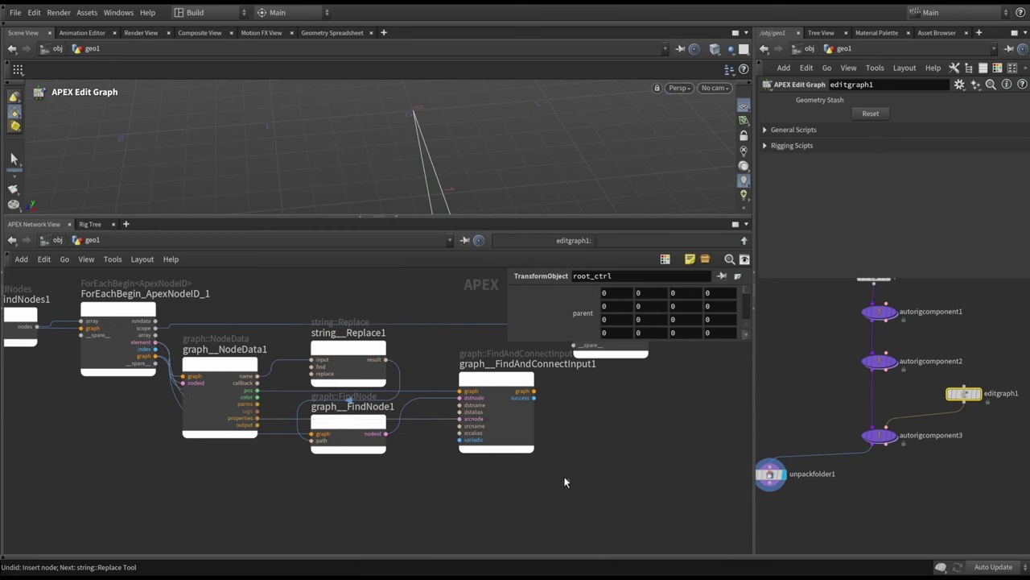
pyautogui.click(515, 426)
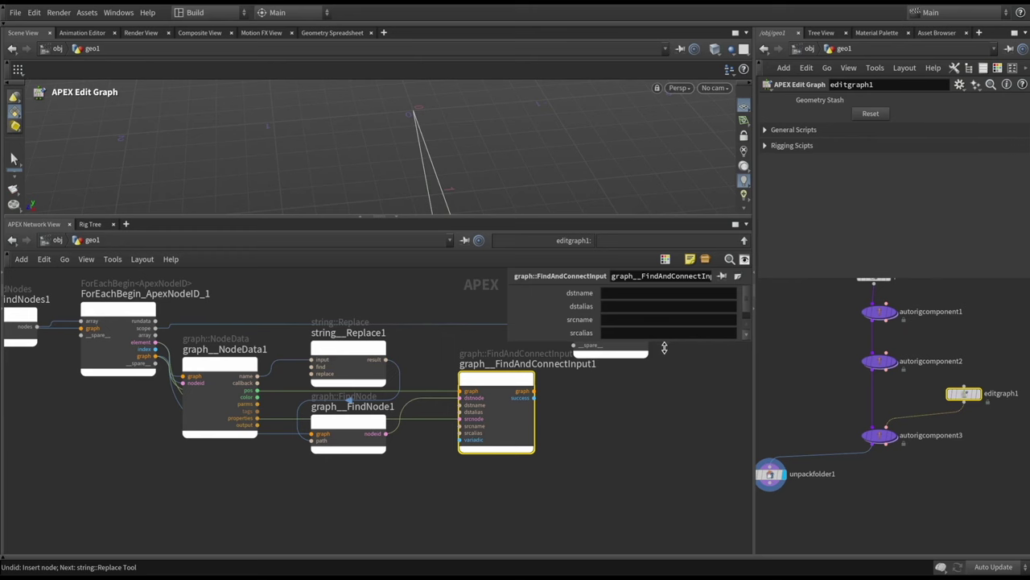
pyautogui.moveTo(664, 347); pyautogui.dragTo(674, 377)
# Step: Set FindAndConnectInput1's dstname and srcname both to xform
pyautogui.scroll(-5, 333, 299)
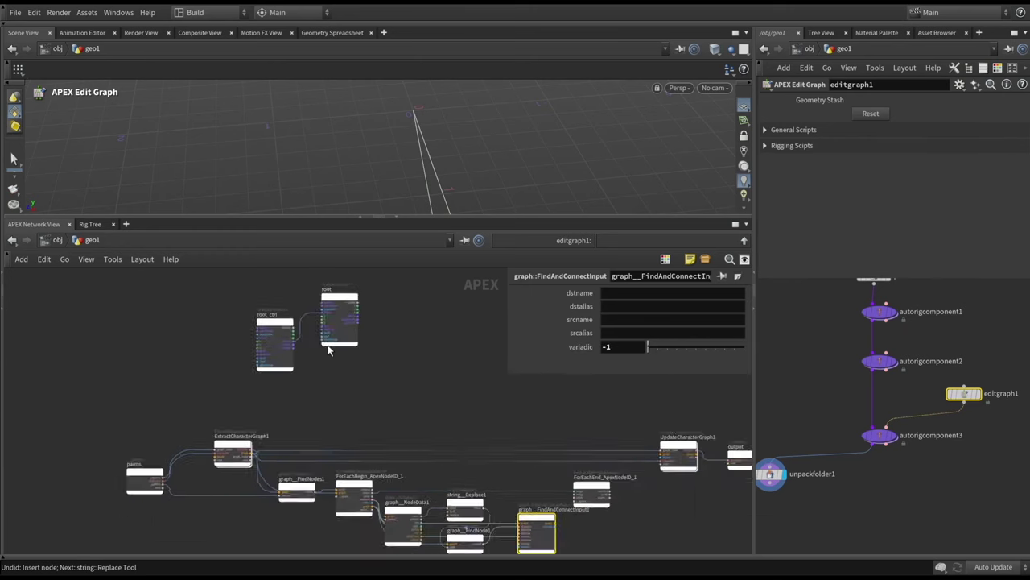
pyautogui.scroll(5, 271, 292)
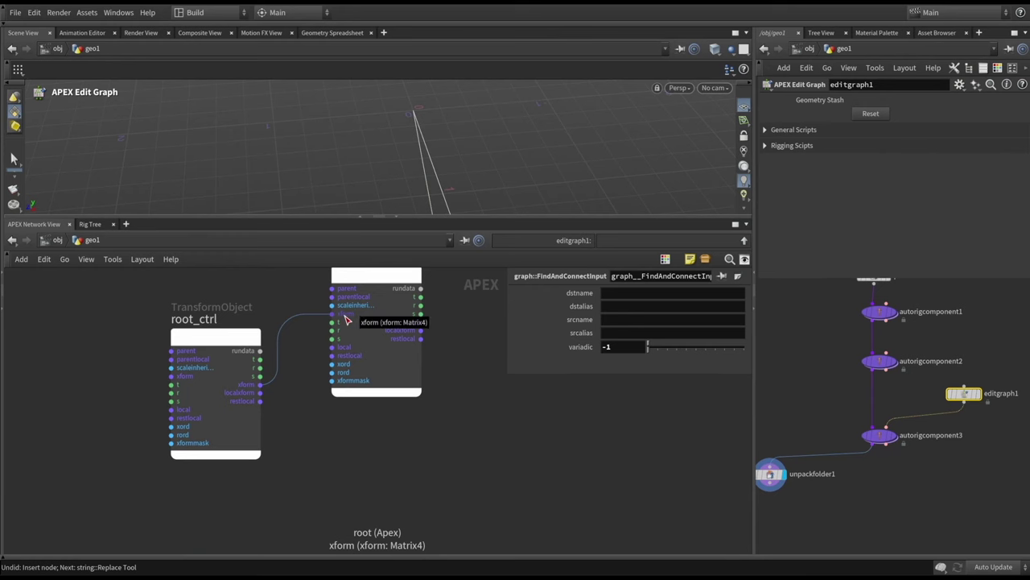
pyautogui.click(636, 295)
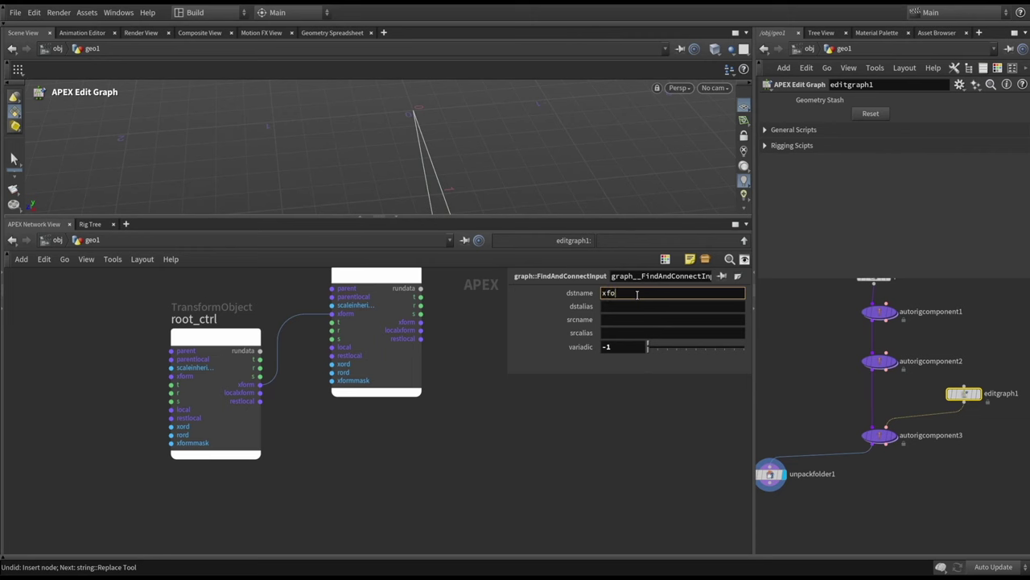
pyautogui.write('xform')
pyautogui.press('Tab')
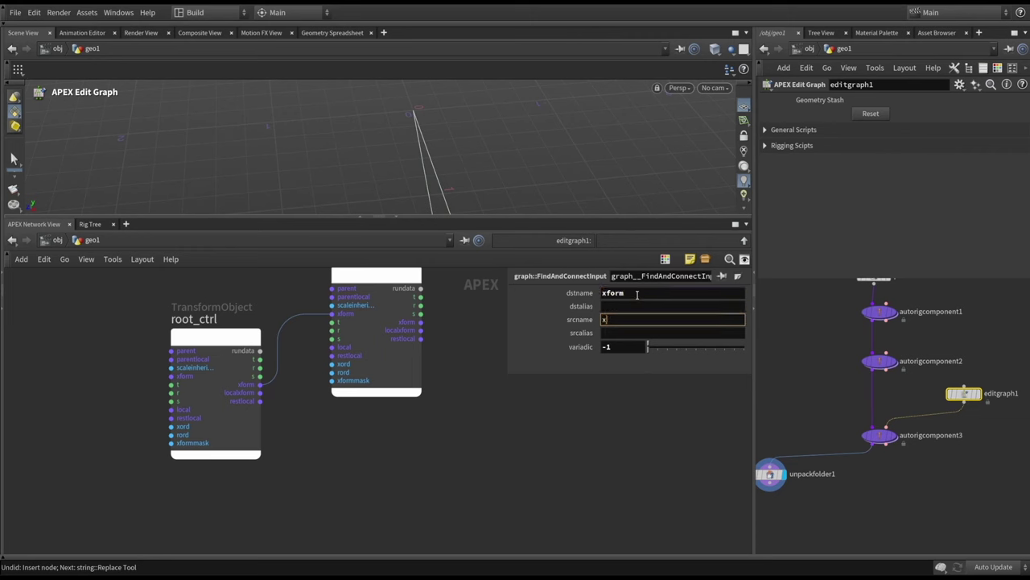
pyautogui.press('Return')
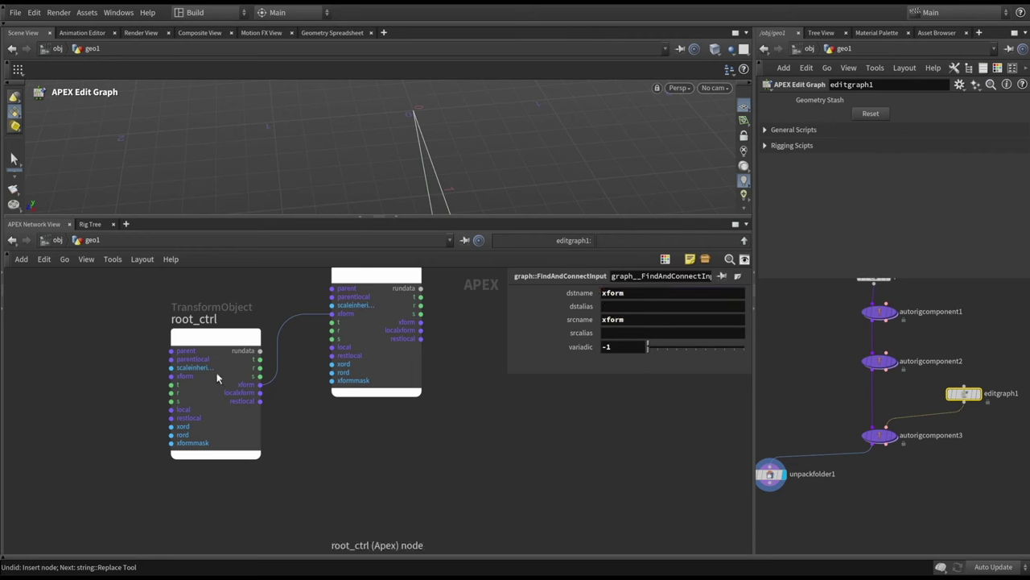
pyautogui.scroll(-5, 538, 427)
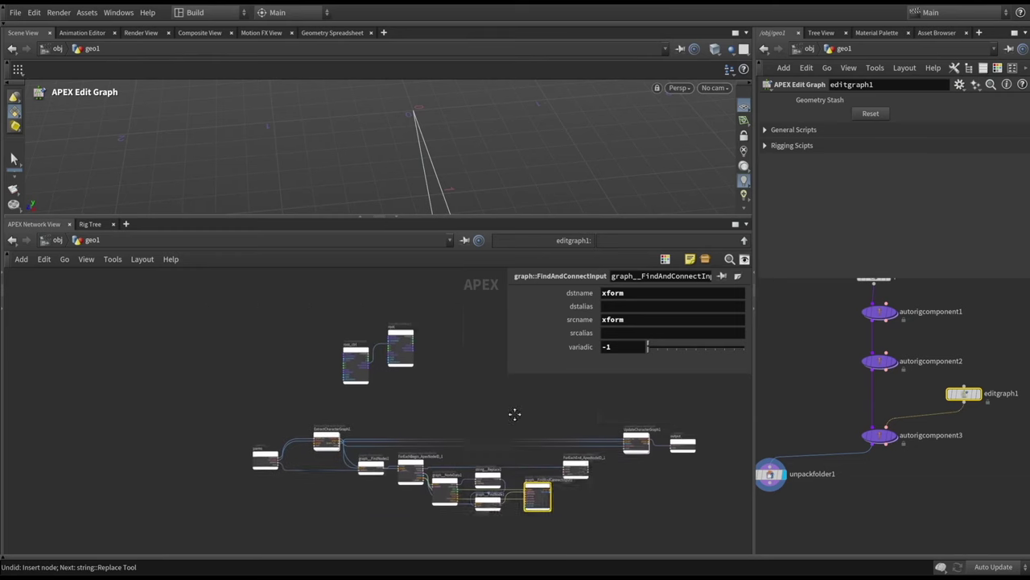
# Step: Wire FindAndConnectInput1's graph into a new ForEachEnd input named graph
pyautogui.scroll(4, 515, 447)
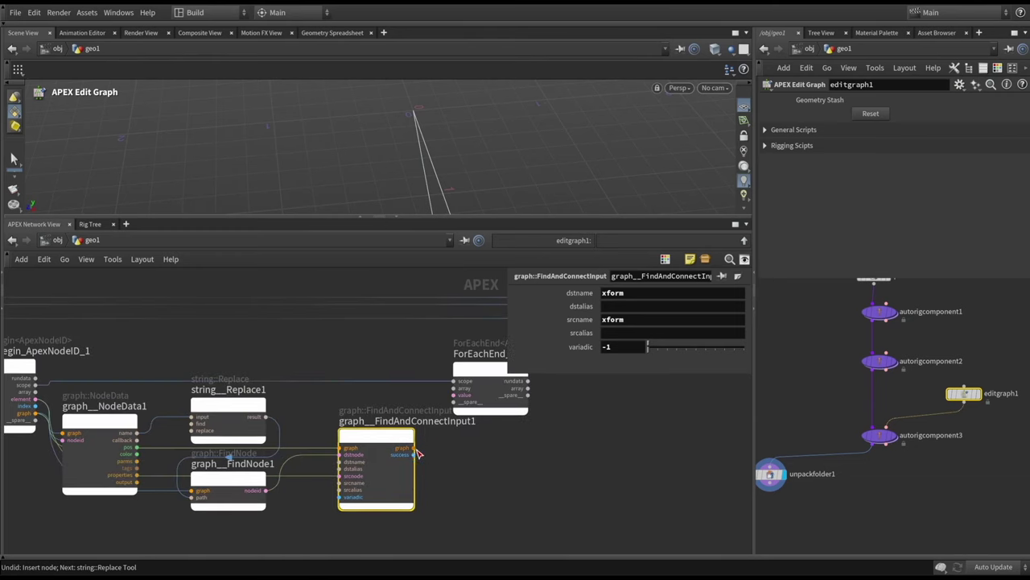
pyautogui.click(415, 453)
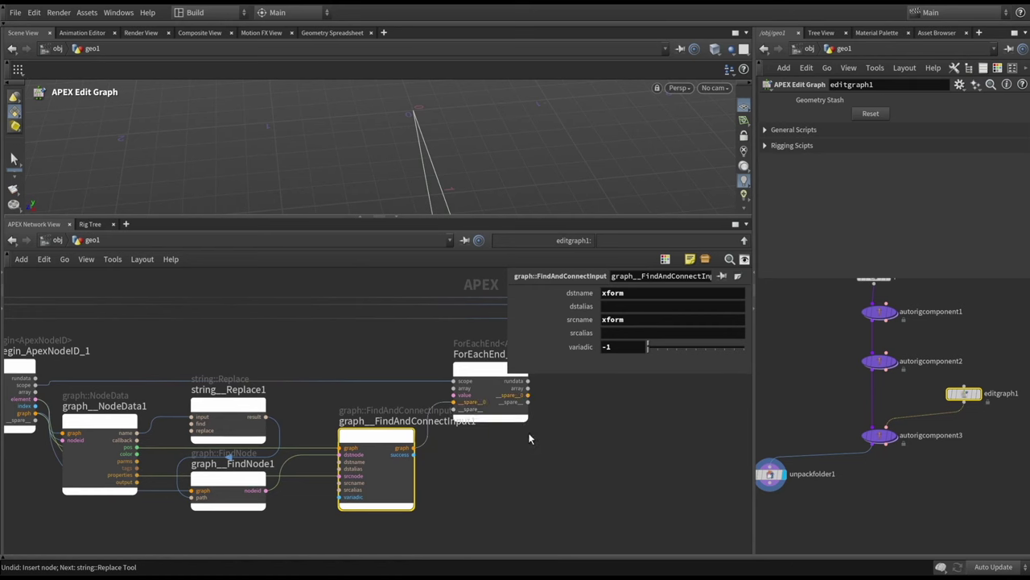
pyautogui.click(455, 402)
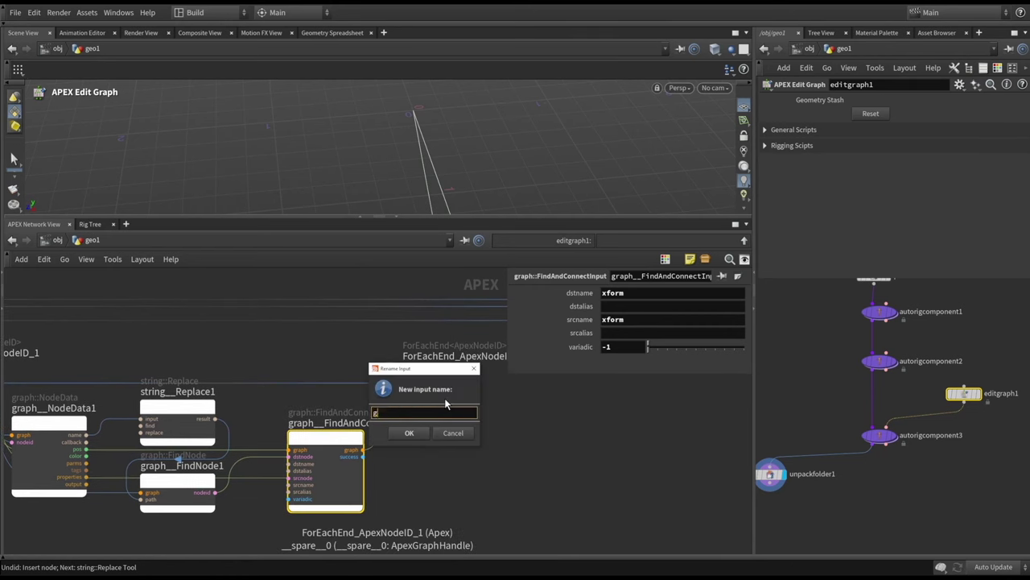
pyautogui.write('graph')
pyautogui.press('Return')
pyautogui.scroll(-2, 545, 407)
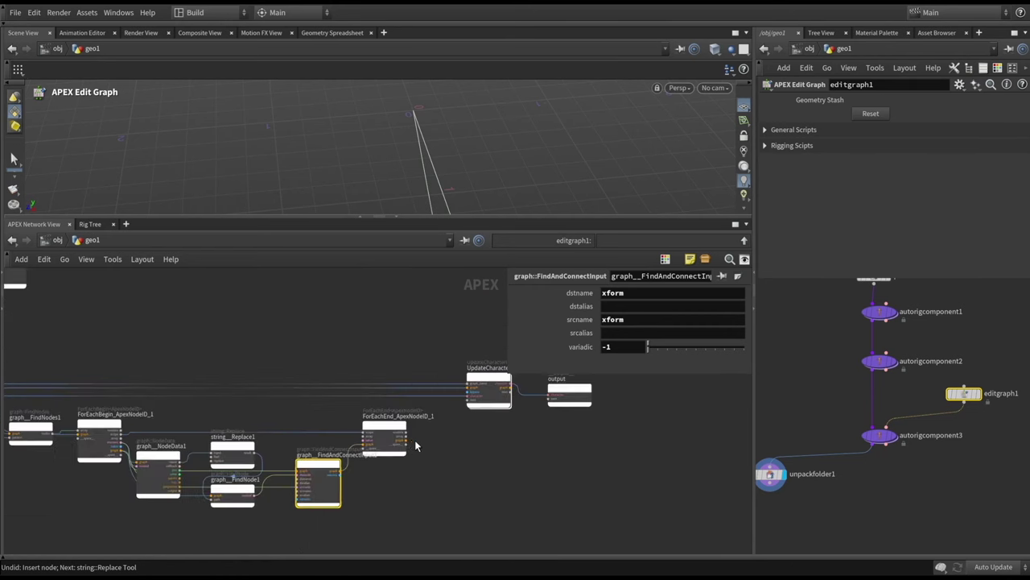
# Step: Connect ForEachEnd's graph output to UpdateCharacterGraph1's graph input
pyautogui.click(407, 444)
pyautogui.scroll(1, 484, 421)
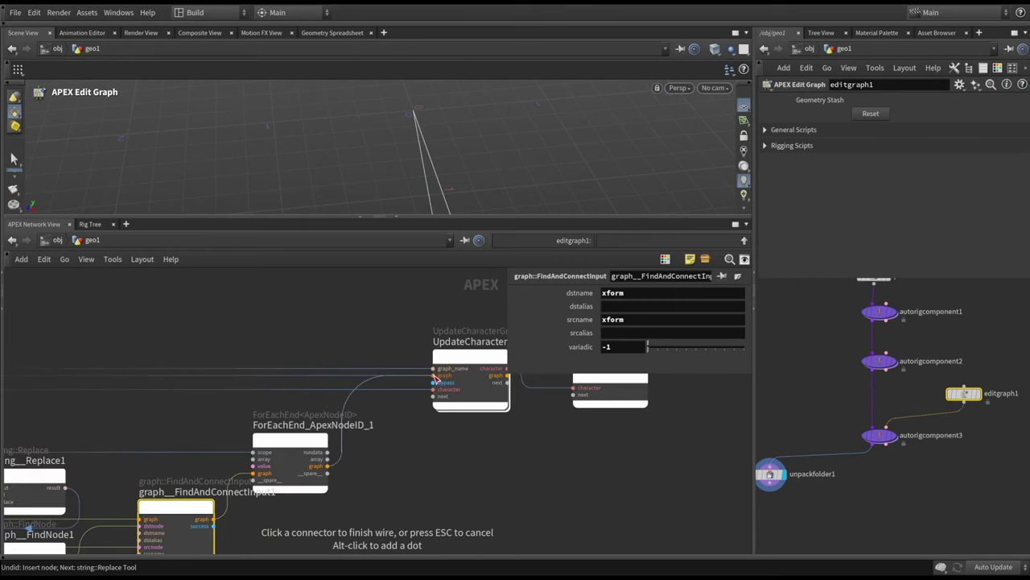
pyautogui.click(436, 379)
pyautogui.scroll(-2, 436, 379)
pyautogui.scroll(1, 351, 438)
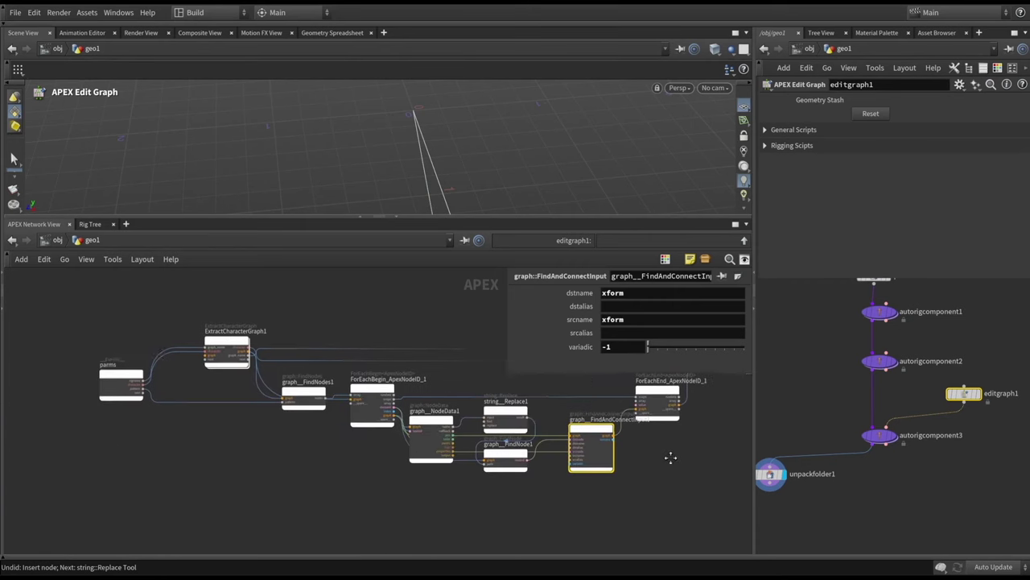
pyautogui.scroll(3, 351, 439)
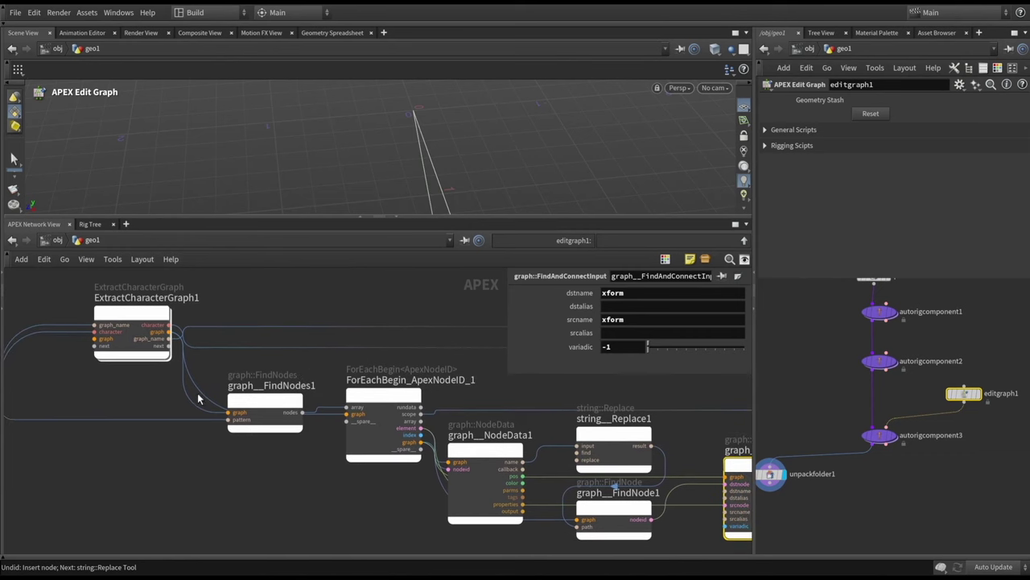
# Step: Nudge graph__FindNodes1 lower, review the whole script graph, and close the parameter window
pyautogui.moveTo(260, 405); pyautogui.dragTo(260, 417)
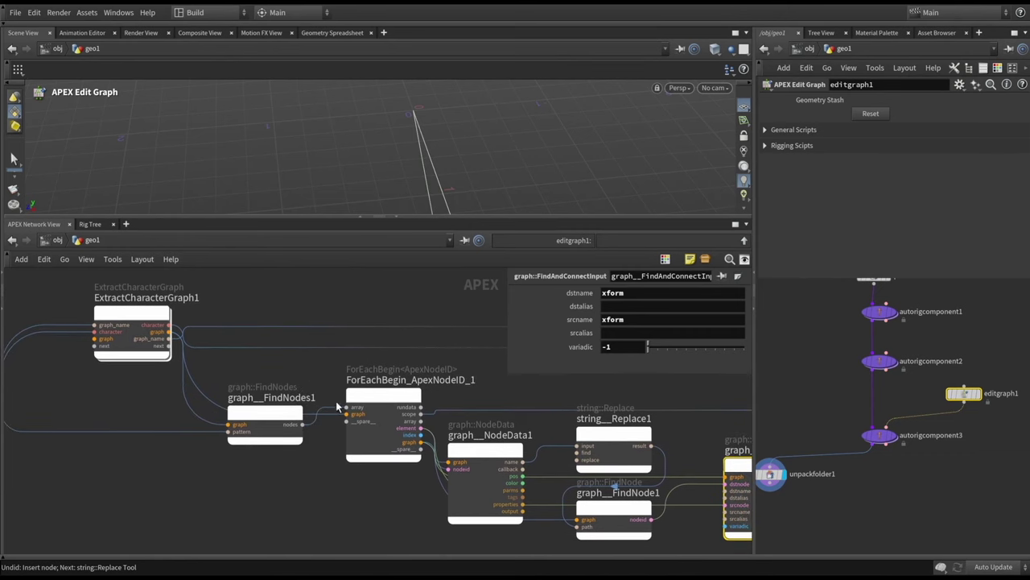
pyautogui.moveTo(428, 476); pyautogui.dragTo(155, 405, button='middle')
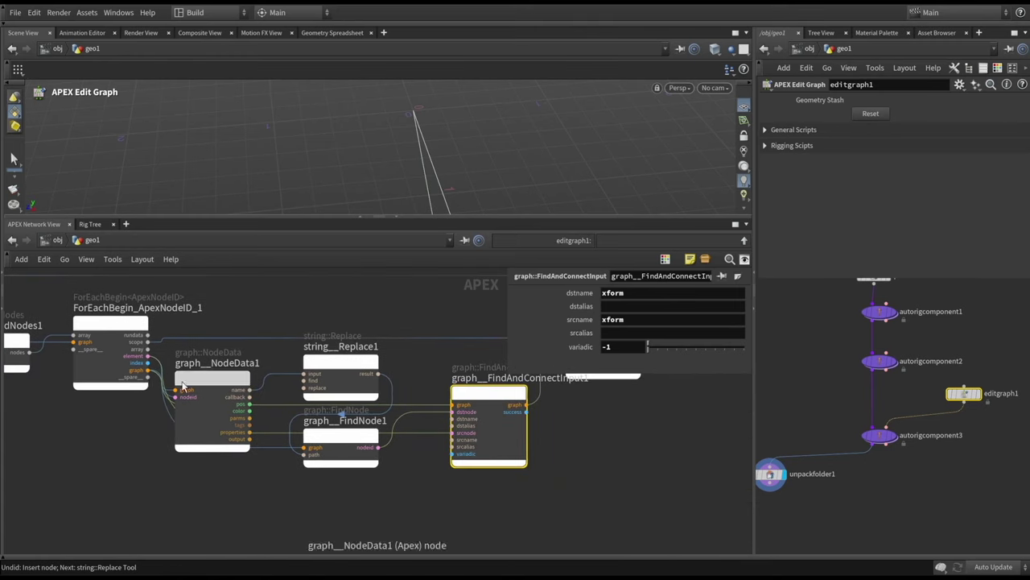
pyautogui.moveTo(579, 433); pyautogui.dragTo(284, 490, button='middle')
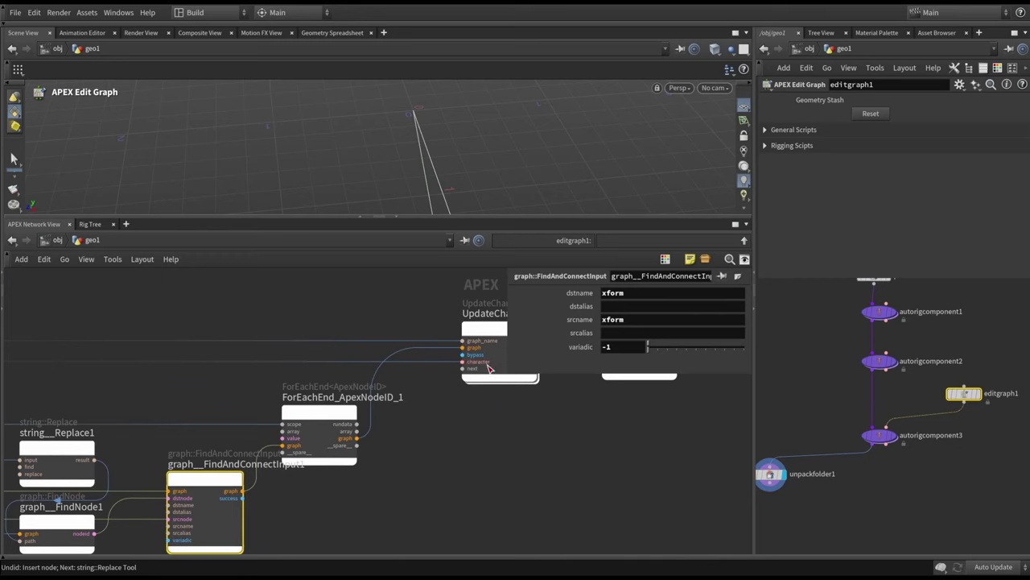
pyautogui.scroll(-3, 489, 367)
pyautogui.moveTo(448, 459); pyautogui.dragTo(686, 409, button='middle')
pyautogui.press('p')
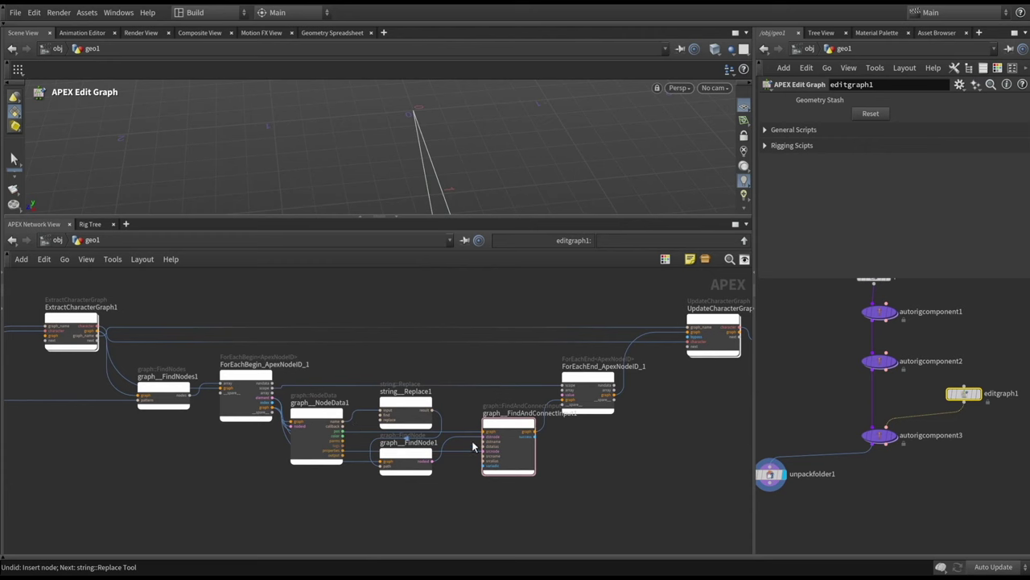
# Step: Stack graph__NodeData1, string__Replace1 and graph__FindNode1 vertically and heighten the 3D viewport
pyautogui.moveTo(407, 453); pyautogui.dragTo(406, 501)
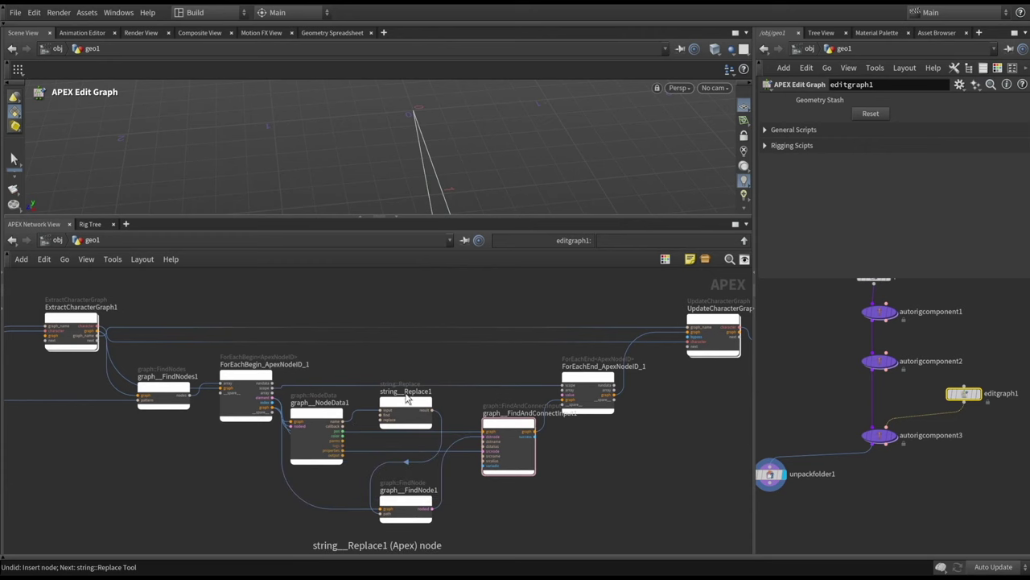
pyautogui.moveTo(407, 397); pyautogui.dragTo(400, 447)
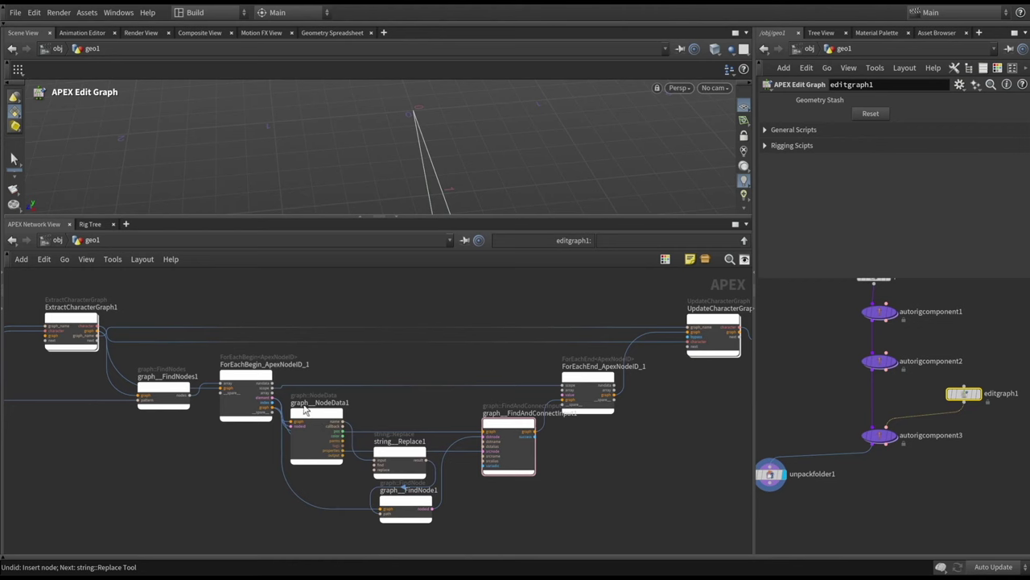
pyautogui.moveTo(304, 411); pyautogui.dragTo(314, 462)
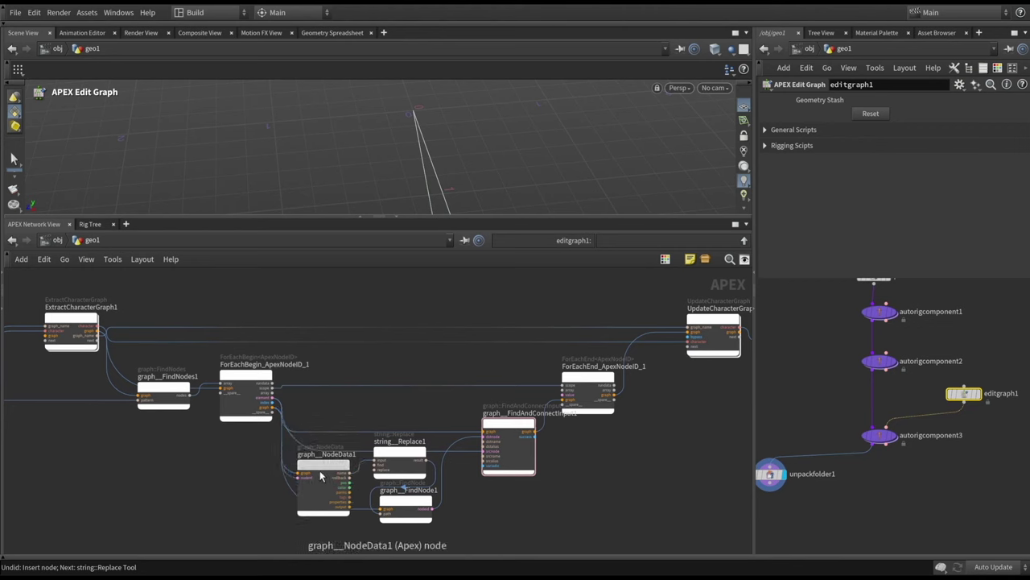
pyautogui.moveTo(318, 464); pyautogui.dragTo(318, 410)
pyautogui.scroll(-2, 894, 459)
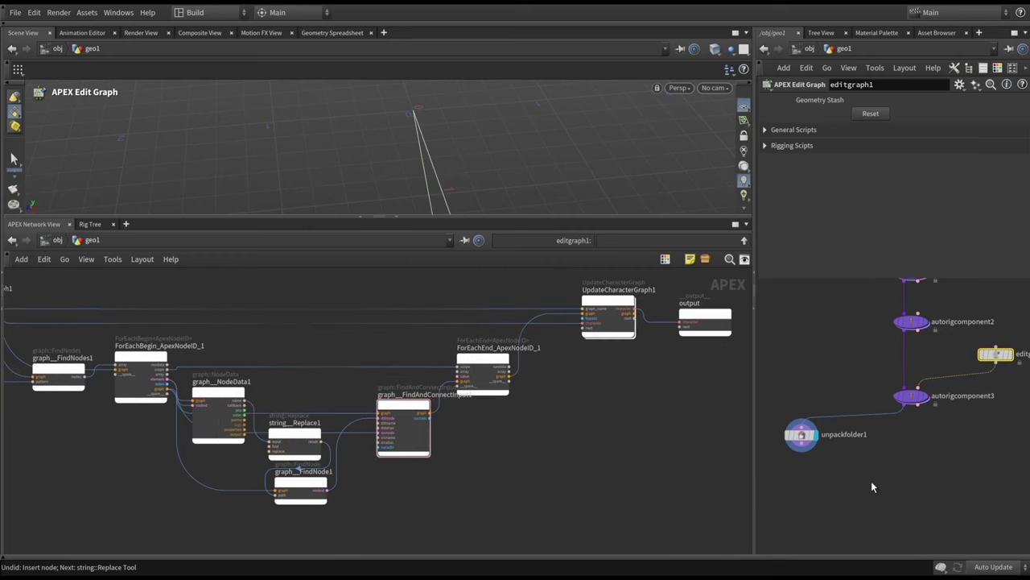
pyautogui.moveTo(376, 216); pyautogui.dragTo(377, 273)
# Step: Show unpackfolder1's rig graph and place the root joint and root_ctrl nodes
pyautogui.click(814, 455)
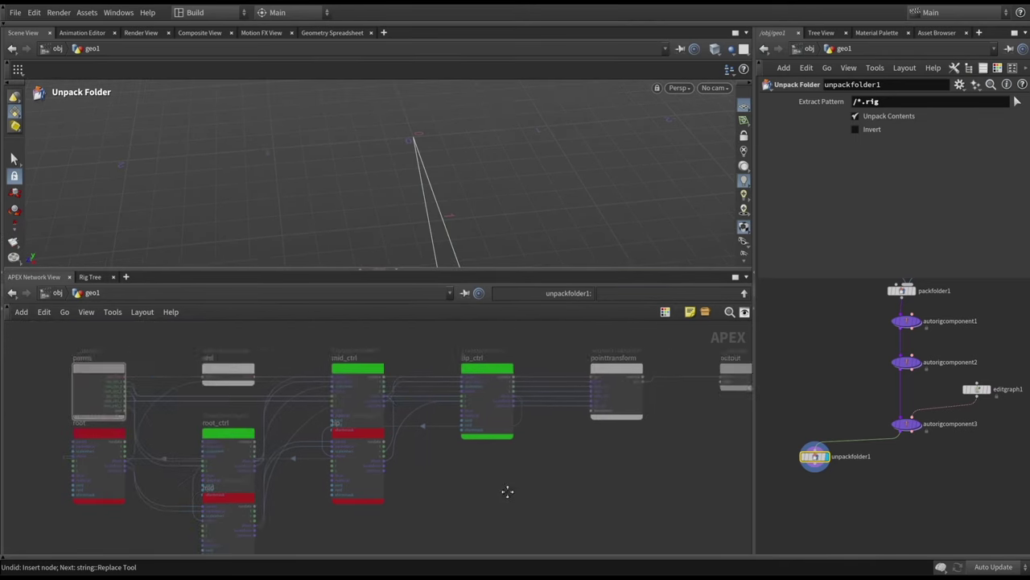
pyautogui.scroll(-2, 506, 487)
pyautogui.scroll(1, 380, 466)
pyautogui.moveTo(380, 466); pyautogui.dragTo(399, 447, button='middle')
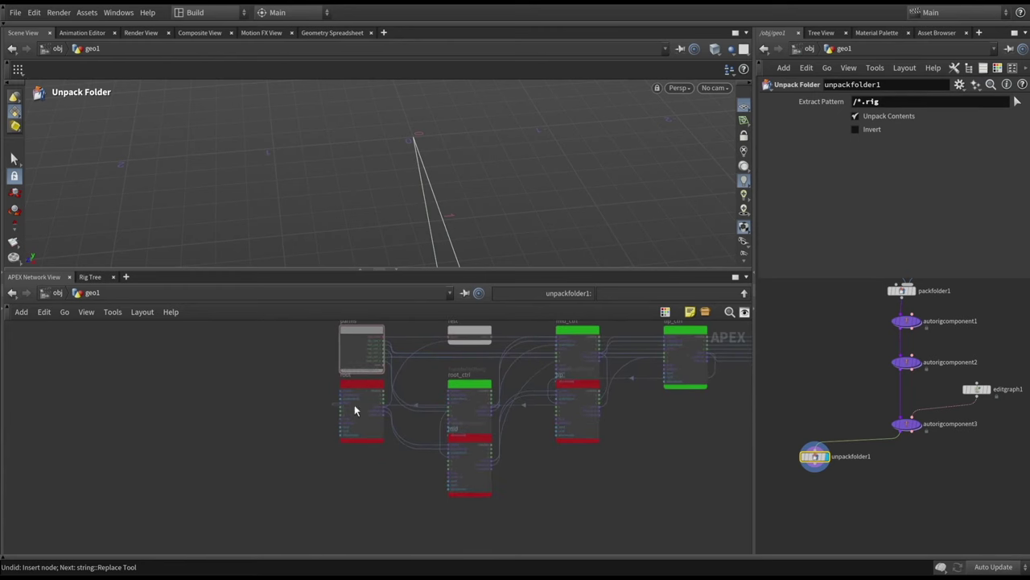
pyautogui.moveTo(357, 408); pyautogui.dragTo(360, 454)
pyautogui.moveTo(471, 392); pyautogui.dragTo(271, 413)
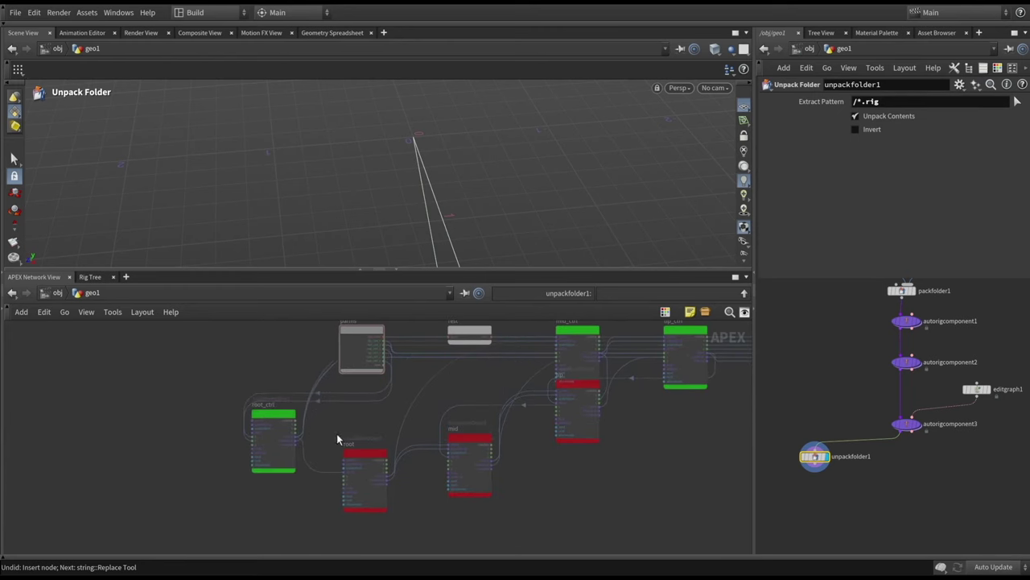
pyautogui.scroll(3, 313, 405)
pyautogui.moveTo(357, 379); pyautogui.dragTo(401, 366, button='middle')
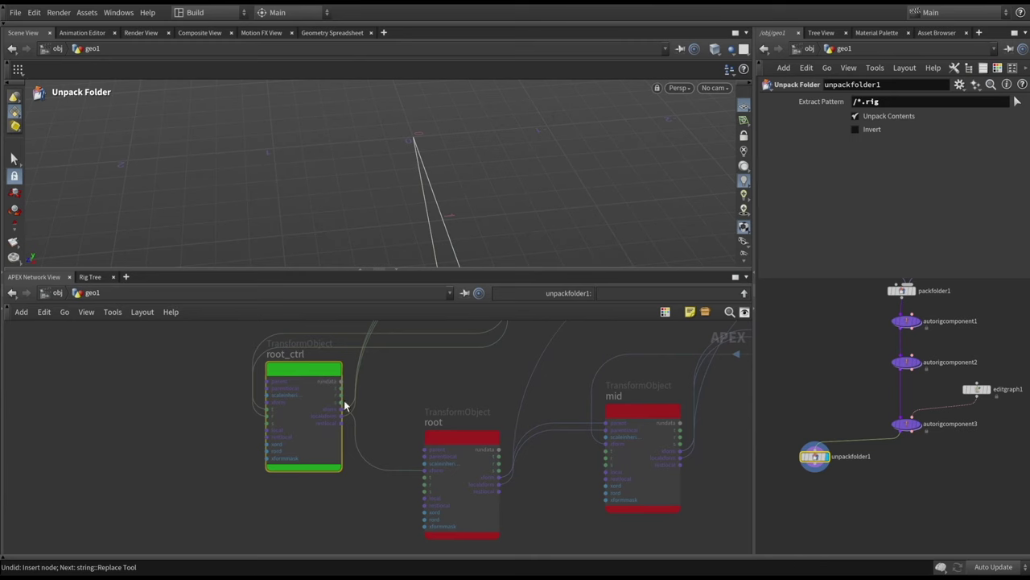
pyautogui.press('h')
# Step: Arrange mid_ctrl and tip_ctrl beside the mid and tip joints, then enlarge the viewport
pyautogui.moveTo(394, 441); pyautogui.dragTo(473, 463)
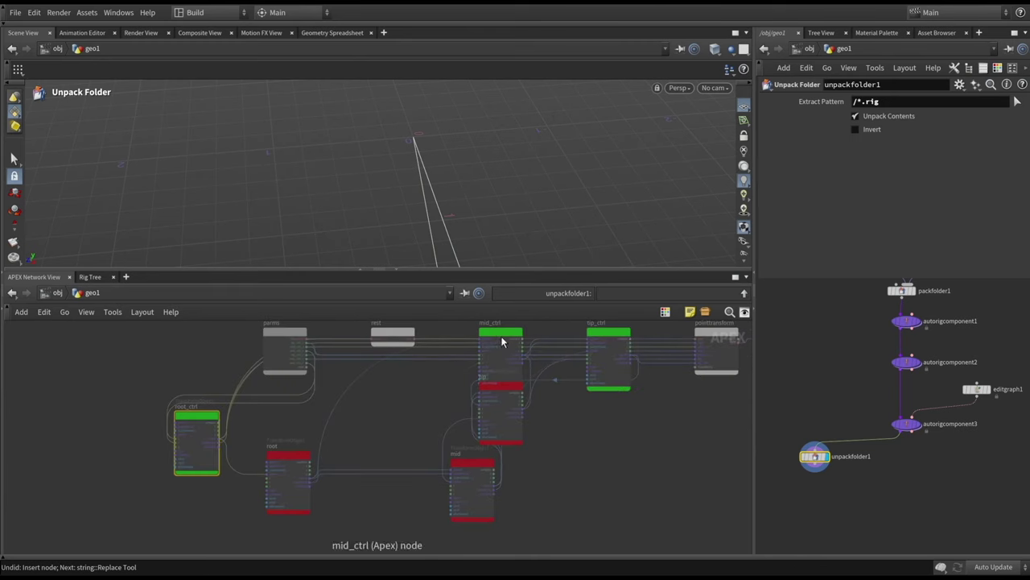
pyautogui.moveTo(500, 336); pyautogui.dragTo(399, 399)
pyautogui.moveTo(488, 495); pyautogui.dragTo(372, 494, button='middle')
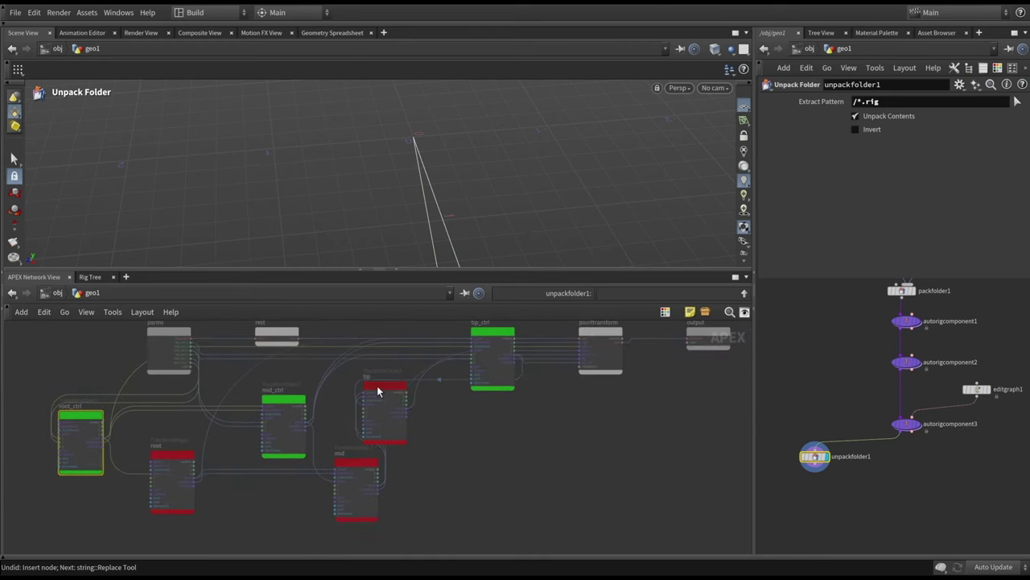
pyautogui.moveTo(377, 391); pyautogui.dragTo(553, 444)
pyautogui.moveTo(484, 332); pyautogui.dragTo(484, 375)
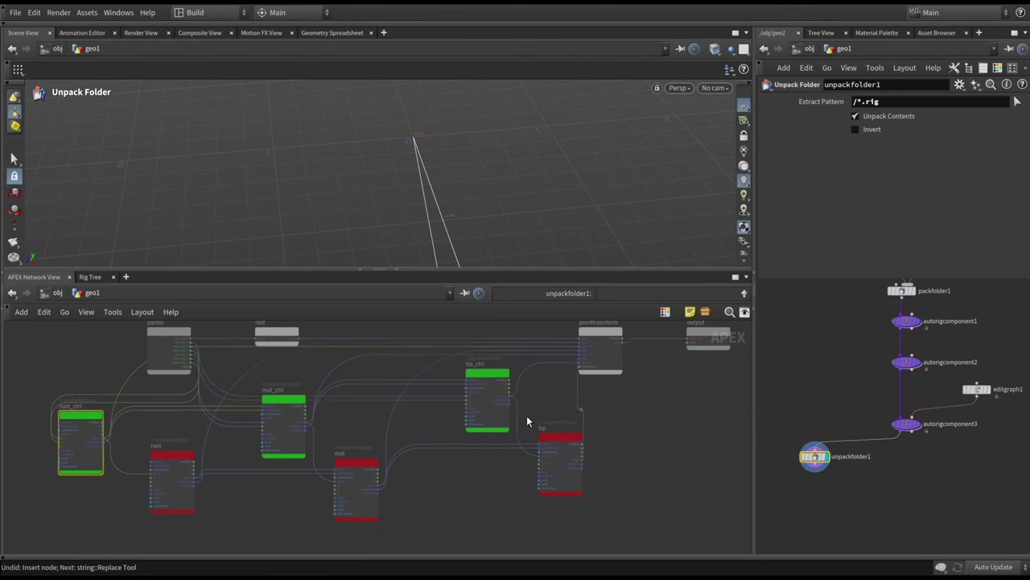
pyautogui.moveTo(568, 440); pyautogui.dragTo(569, 458)
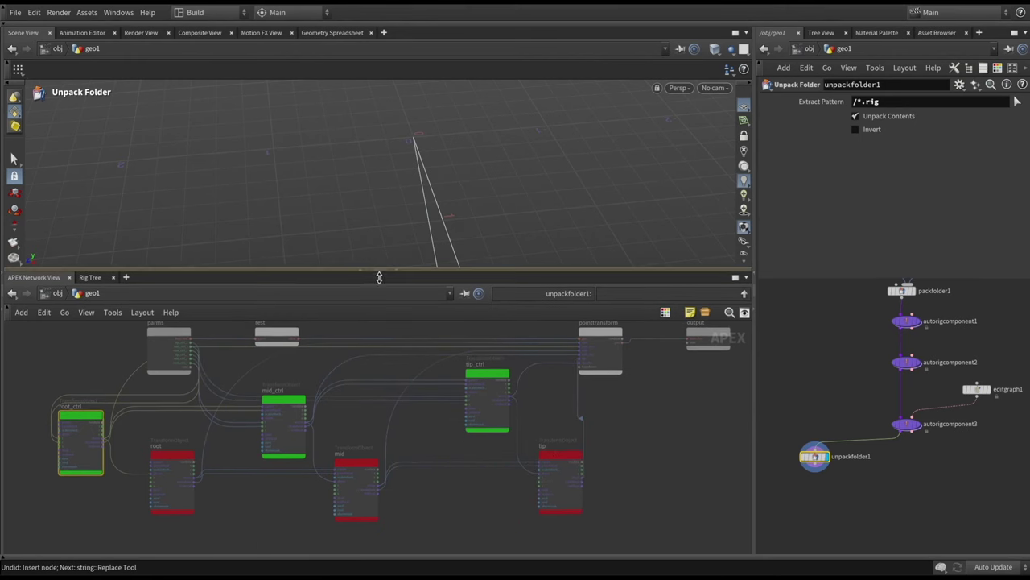
pyautogui.moveTo(384, 274); pyautogui.dragTo(383, 374)
# Step: Display autorigcomponent3's rig and switch the viewport to the Animate state
pyautogui.click(919, 431)
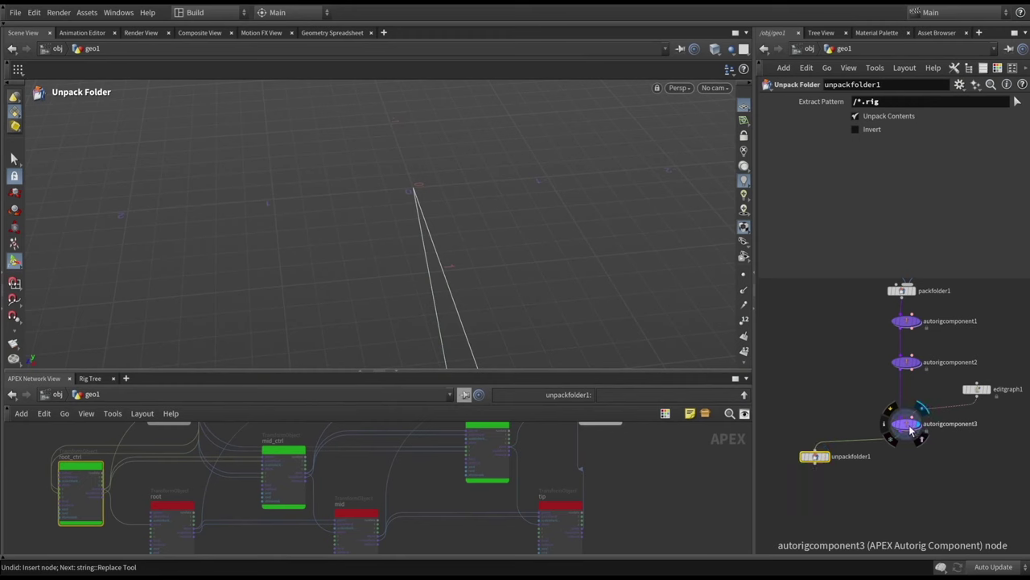
pyautogui.moveTo(429, 251); pyautogui.dragTo(475, 291)
pyautogui.press('Return')
# Step: Test-pose the bottom, middle and top controls, returning the top control near its start
pyautogui.click(304, 260)
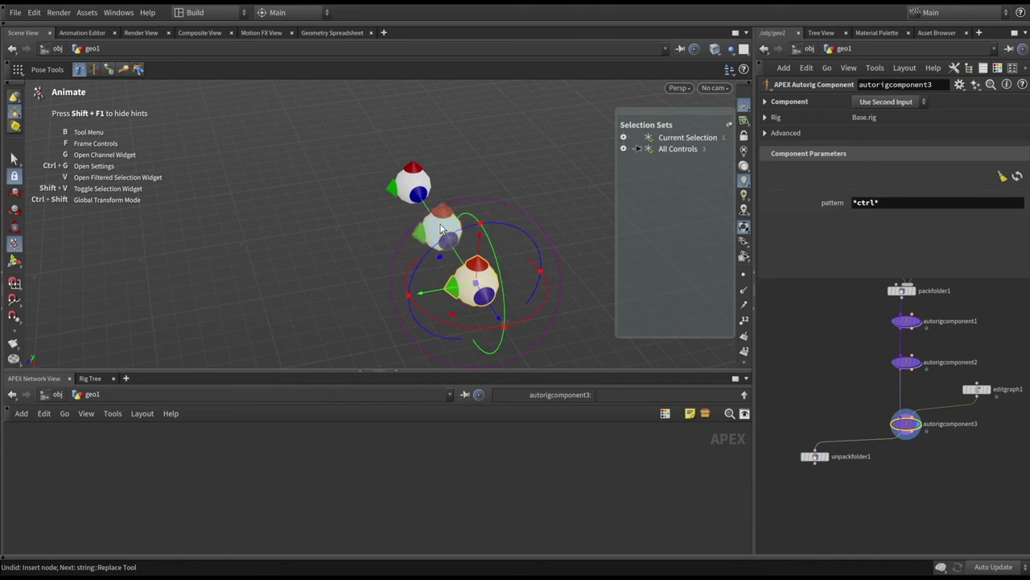
pyautogui.click(330, 176)
pyautogui.moveTo(445, 239)
pyautogui.mouseDown()
pyautogui.moveTo(336, 252)
pyautogui.moveTo(453, 223)
pyautogui.moveTo(425, 236)
pyautogui.mouseUp()
pyautogui.click(425, 173)
pyautogui.moveTo(425, 174)
pyautogui.mouseDown()
pyautogui.moveTo(404, 169)
pyautogui.moveTo(412, 164)
pyautogui.mouseUp()
pyautogui.moveTo(816, 463); pyautogui.dragTo(797, 426, button='middle')
pyautogui.scroll(3, 813, 447)
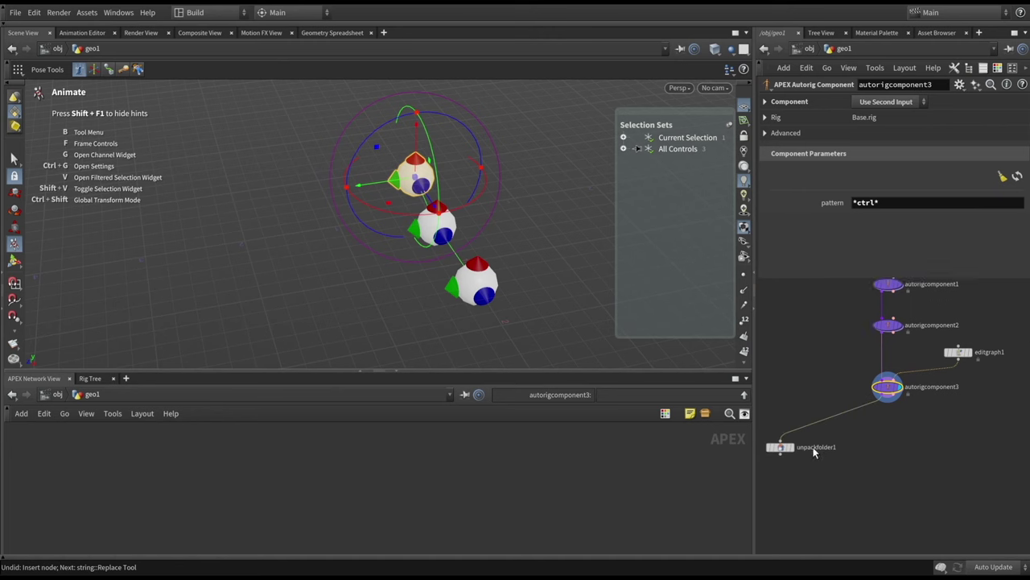
pyautogui.moveTo(483, 242); pyautogui.dragTo(442, 231)
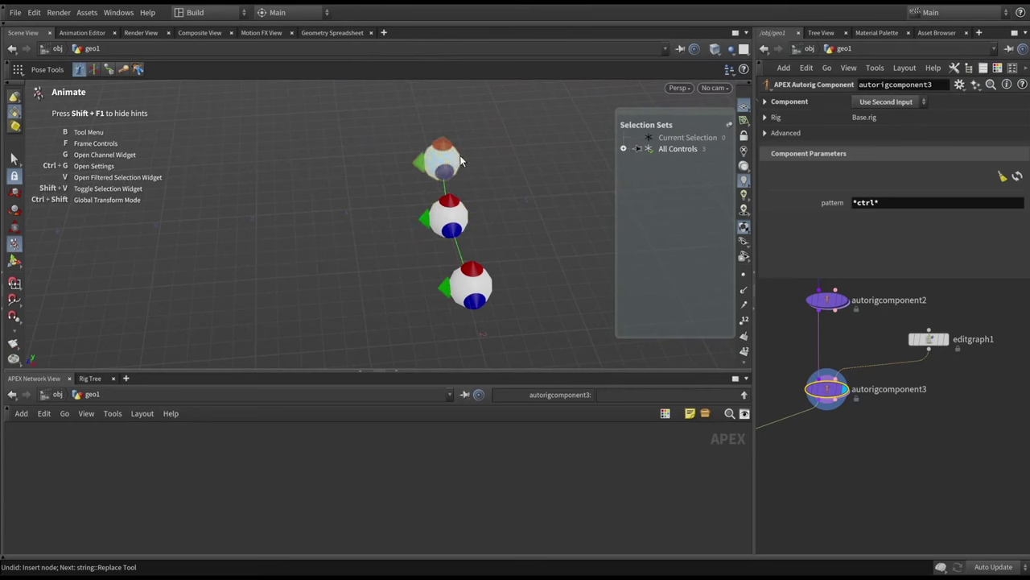
pyautogui.moveTo(442, 161)
pyautogui.mouseDown()
pyautogui.moveTo(368, 151)
pyautogui.moveTo(431, 150)
pyautogui.mouseUp()
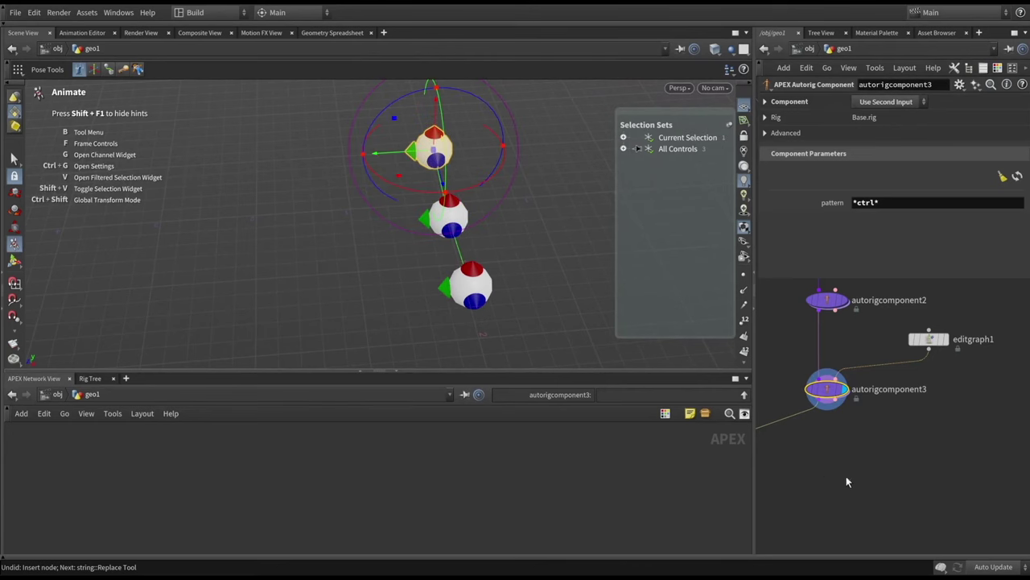
pyautogui.scroll(-2, 853, 459)
pyautogui.moveTo(880, 432); pyautogui.dragTo(865, 413, button='middle')
# Step: Add an APEX Autorig Component below autorigcomponent3, display it, and check its animatedskeleton and restgeo values
pyautogui.press('Tab')
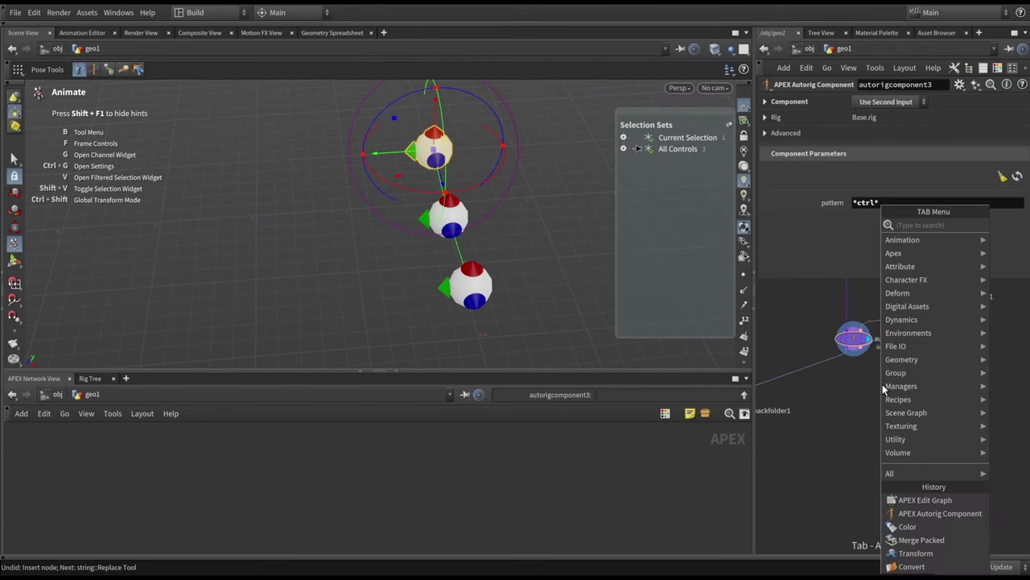
pyautogui.write('au')
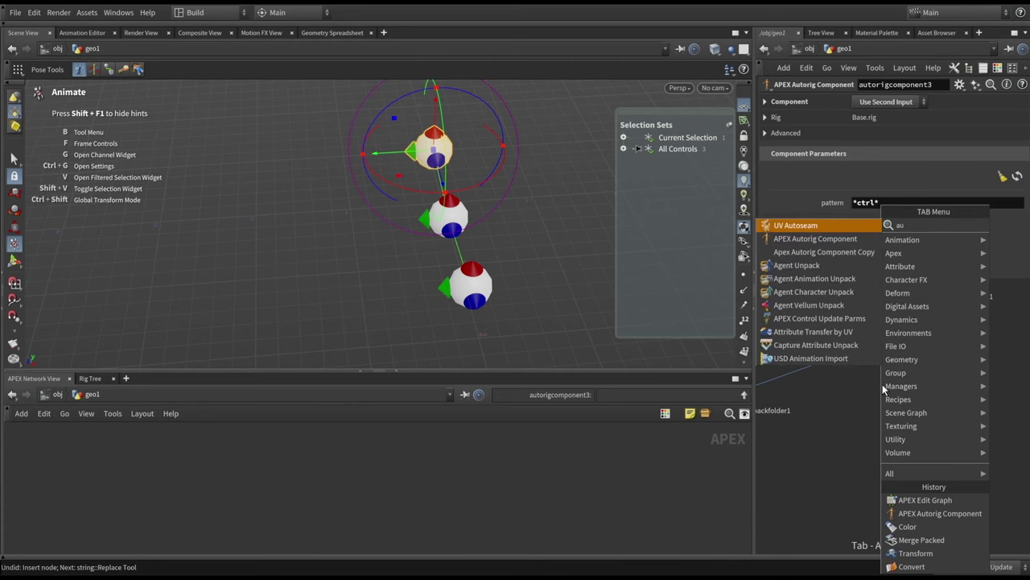
pyautogui.click(844, 242)
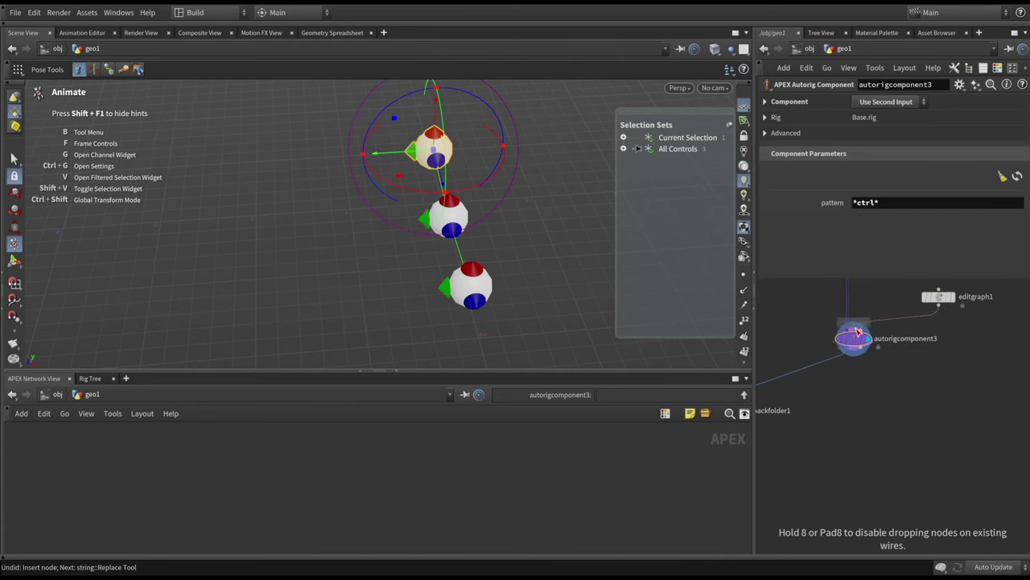
pyautogui.click(857, 396)
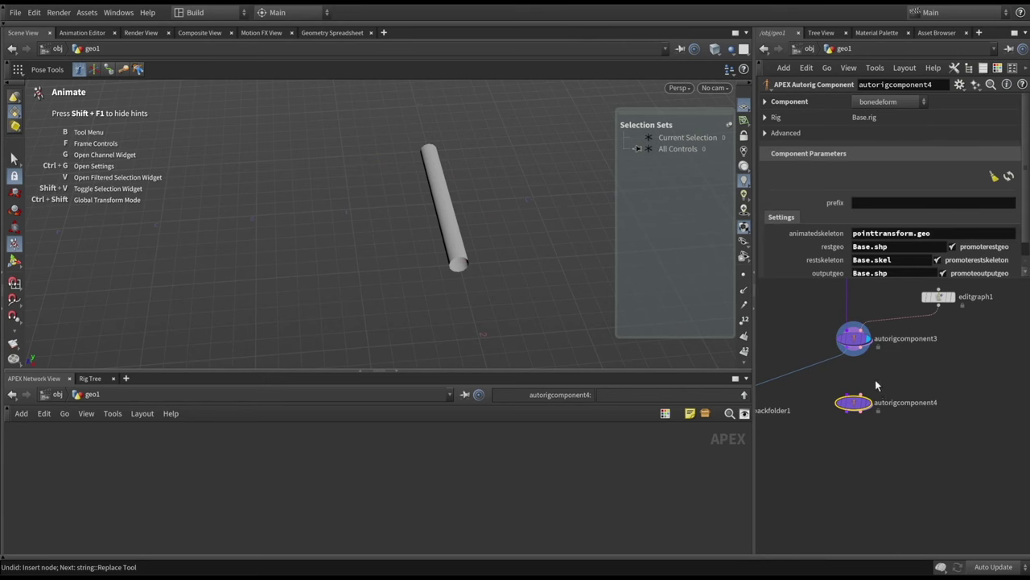
pyautogui.moveTo(860, 401)
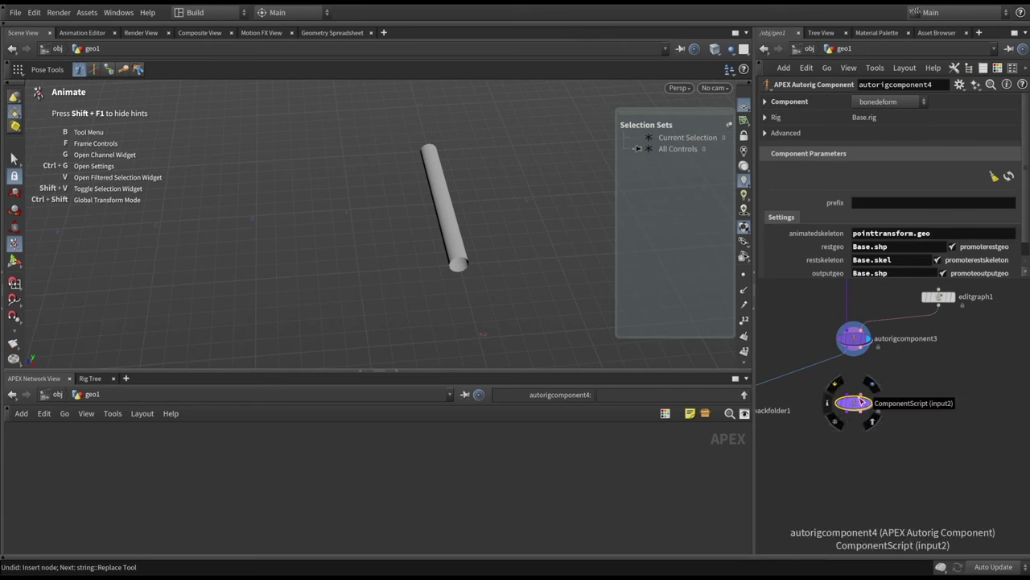
pyautogui.moveTo(859, 401); pyautogui.dragTo(855, 374, button='middle')
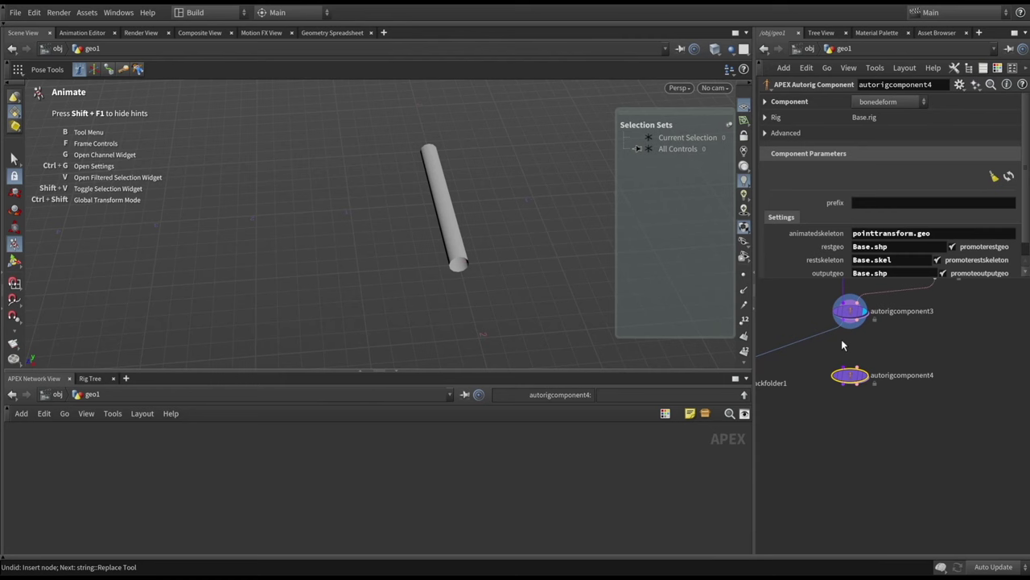
pyautogui.click(868, 384)
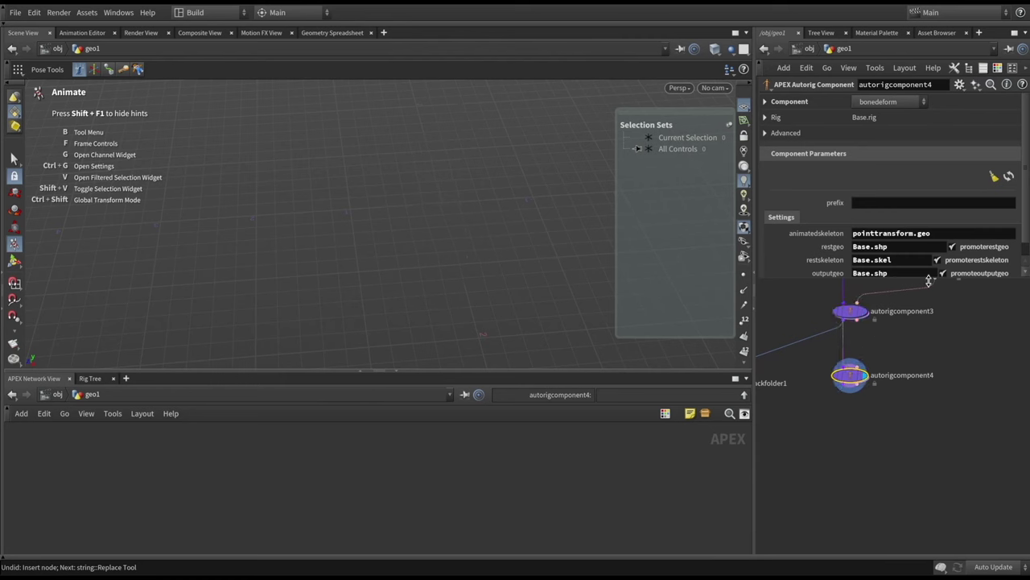
pyautogui.moveTo(929, 280); pyautogui.dragTo(932, 307)
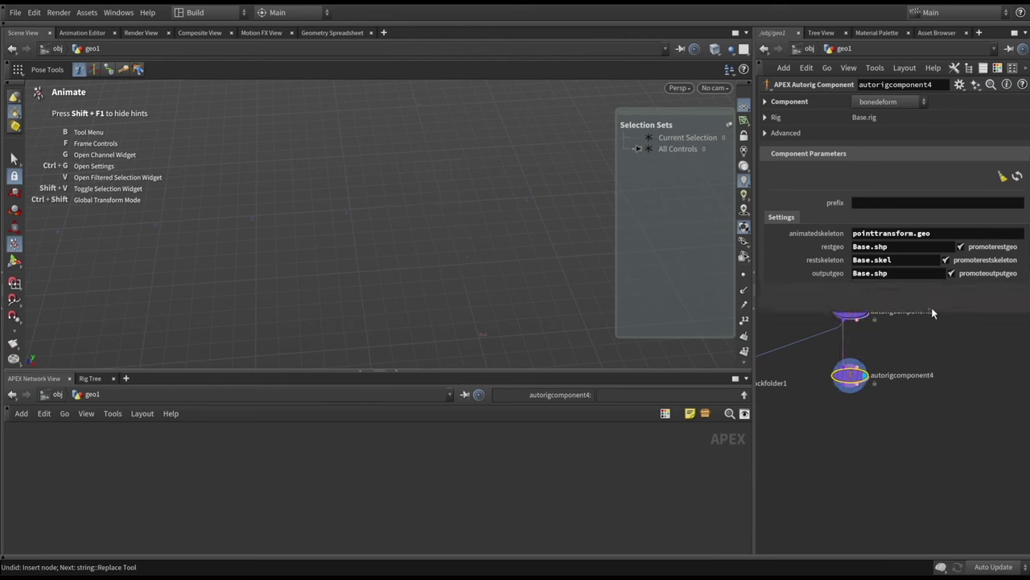
pyautogui.doubleClick(896, 234)
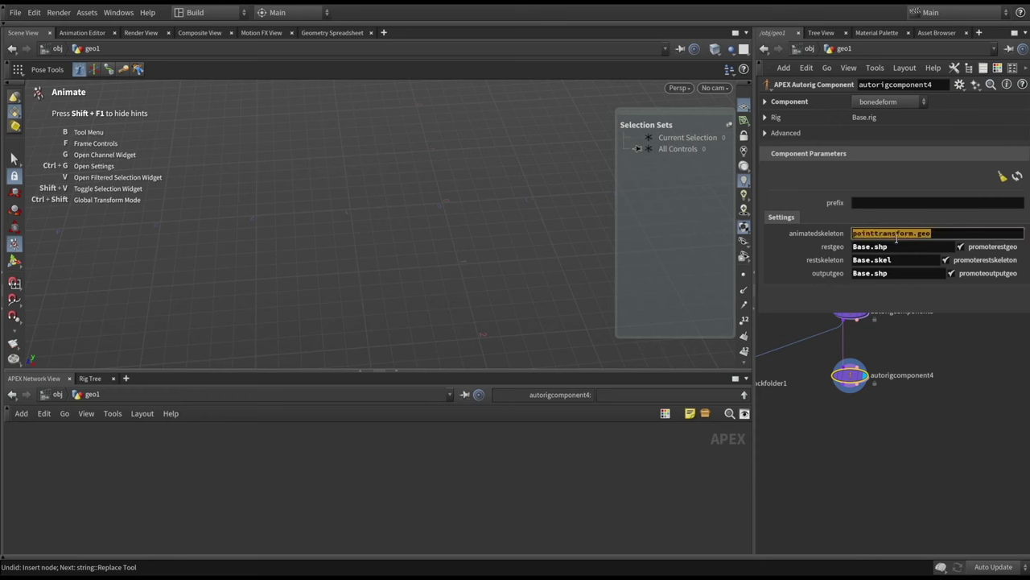
pyautogui.press('Tab')
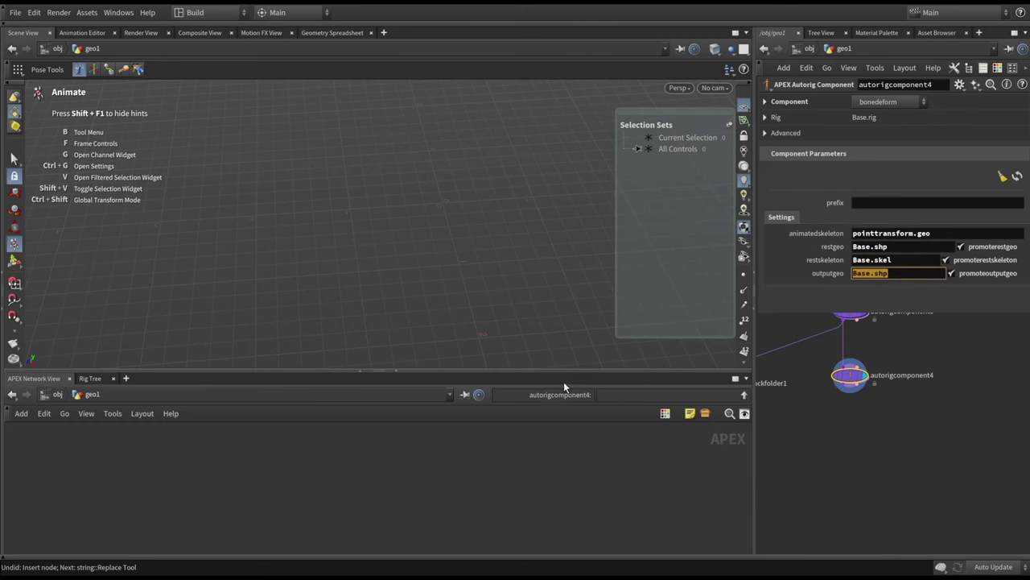
# Step: Wire unpackfolder1 under autorigcomponent4 and display it to show the rig graph
pyautogui.moveTo(564, 371); pyautogui.dragTo(563, 330)
pyautogui.moveTo(727, 389); pyautogui.dragTo(833, 376, button='middle')
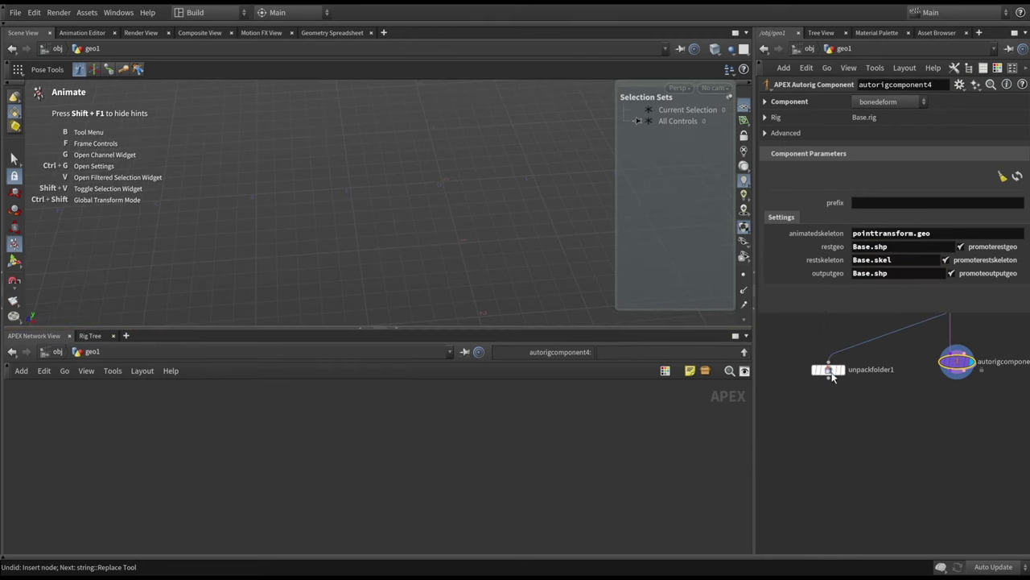
pyautogui.moveTo(833, 377); pyautogui.dragTo(871, 405)
pyautogui.moveTo(871, 405); pyautogui.dragTo(835, 410, button='middle')
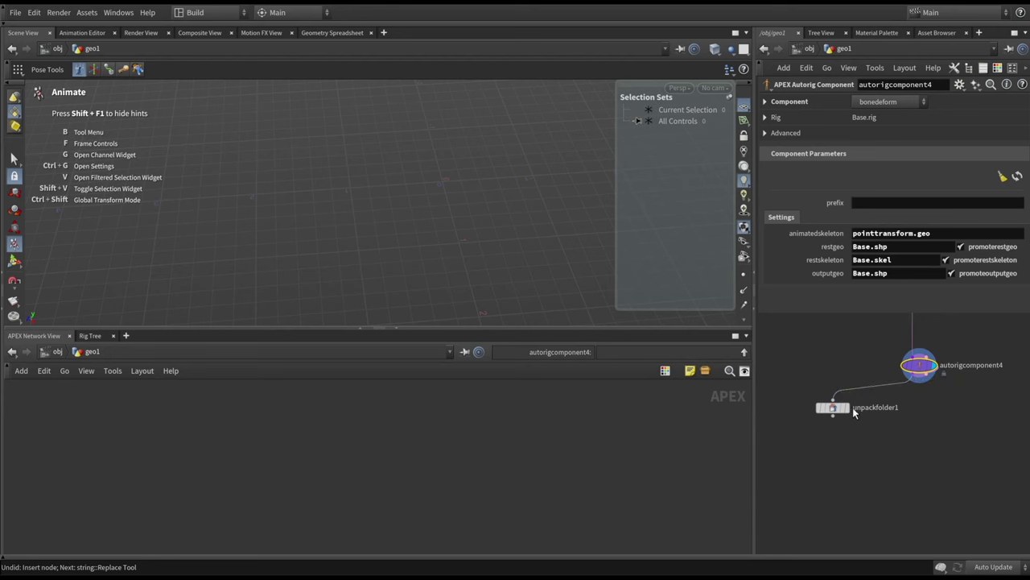
pyautogui.click(845, 407)
pyautogui.click(833, 408)
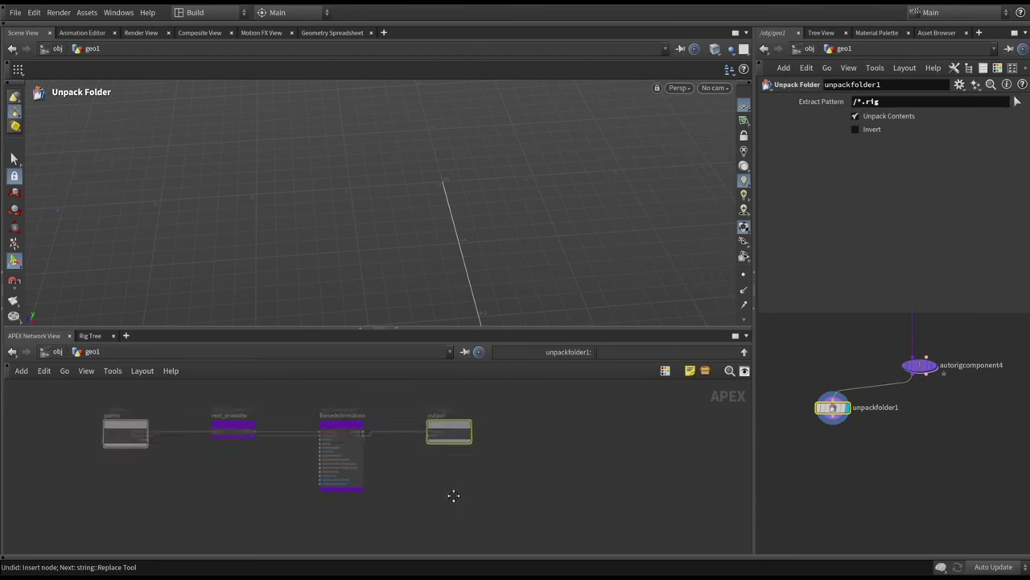
# Step: Display autorigcomponent4, decline updating its parameters, then display and frame unpackfolder1's rig graph
pyautogui.moveTo(992, 355); pyautogui.dragTo(876, 445, button='middle')
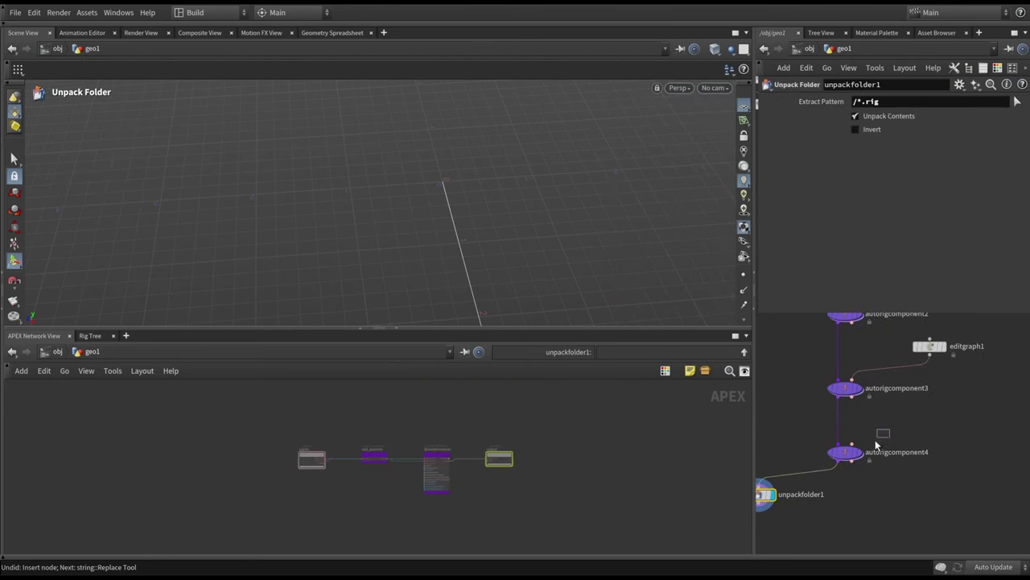
pyautogui.click(858, 452)
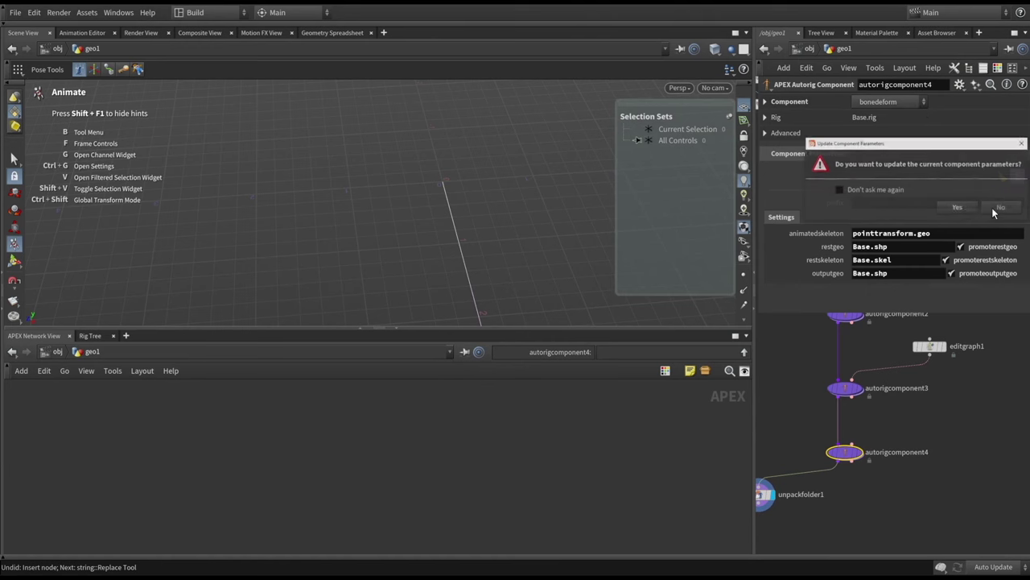
pyautogui.click(995, 209)
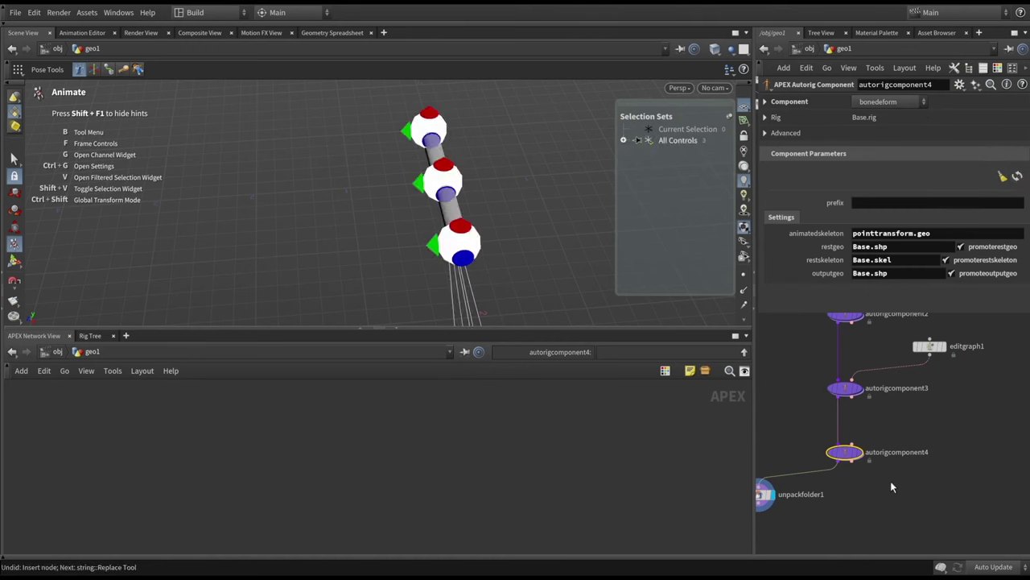
pyautogui.moveTo(890, 481); pyautogui.dragTo(947, 437, button='middle')
pyautogui.click(817, 450)
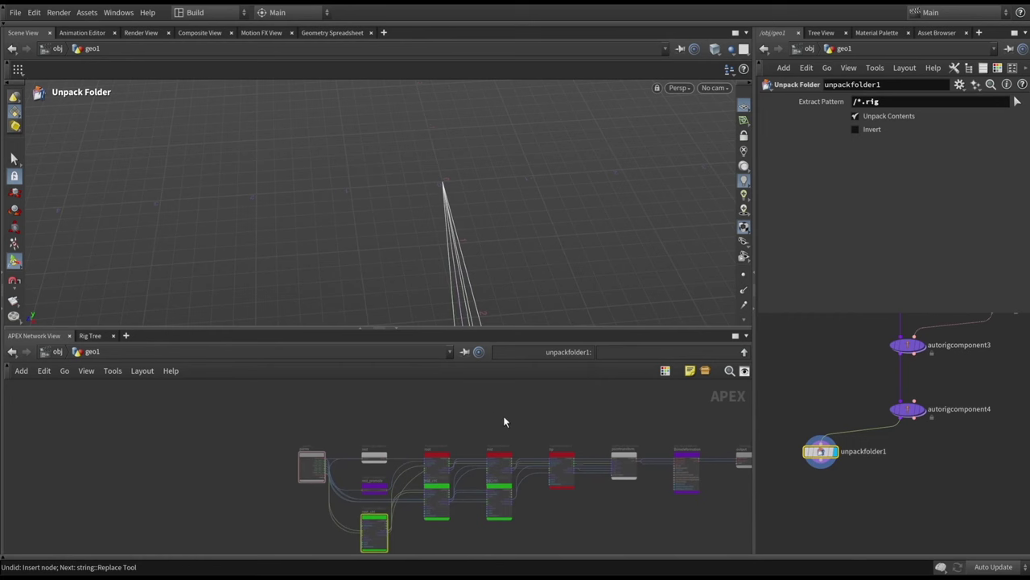
pyautogui.press('h')
# Step: Move pointtransform lower and lift Bonedeformation above the wires feeding the output node
pyautogui.moveTo(458, 327); pyautogui.dragTo(458, 218)
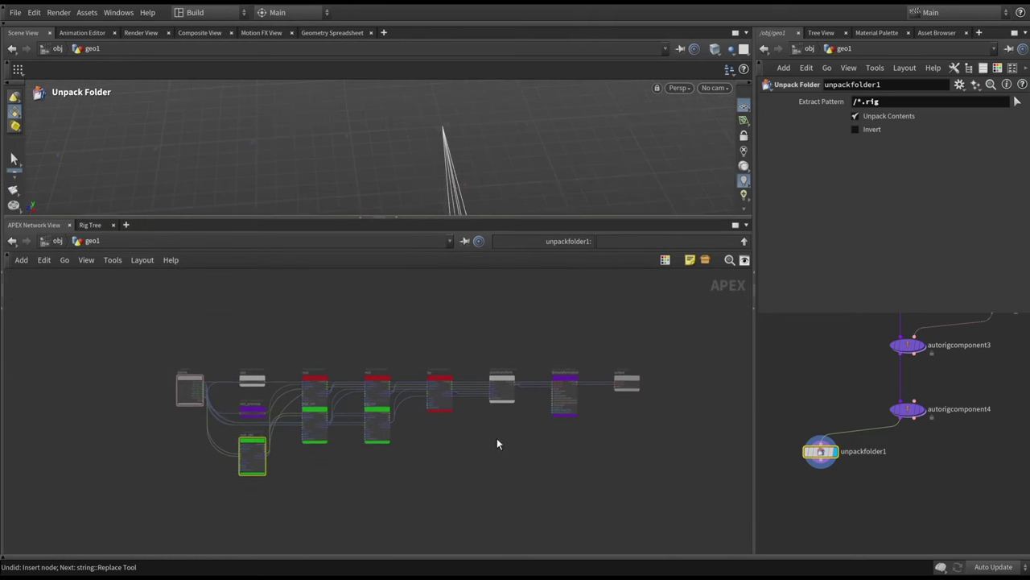
pyautogui.scroll(3, 496, 444)
pyautogui.moveTo(563, 351); pyautogui.dragTo(569, 398)
pyautogui.moveTo(656, 337); pyautogui.dragTo(551, 356, button='middle')
pyautogui.moveTo(551, 357); pyautogui.dragTo(555, 301)
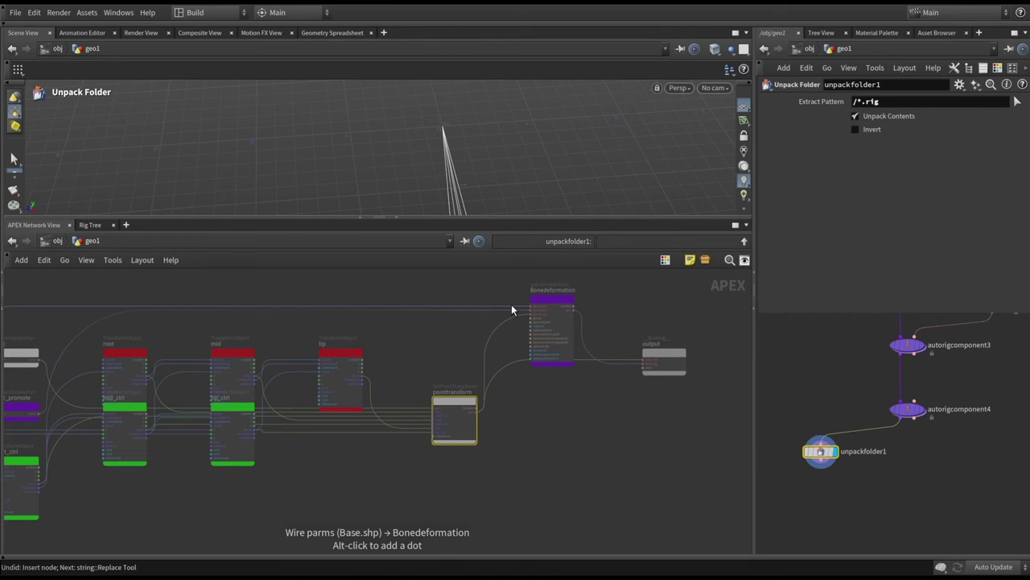
pyautogui.moveTo(390, 331); pyautogui.dragTo(458, 336, button='middle')
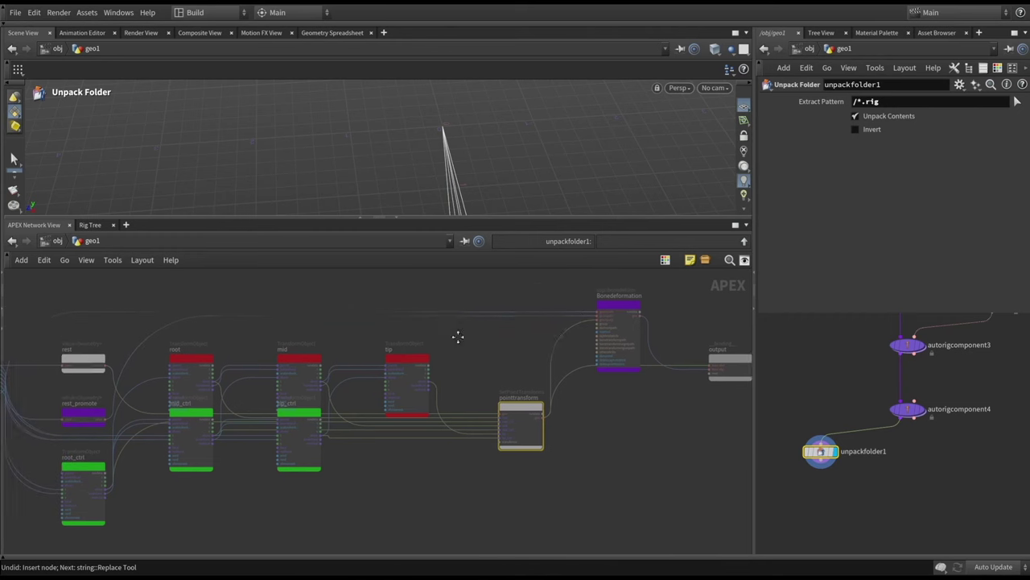
pyautogui.scroll(8, 610, 333)
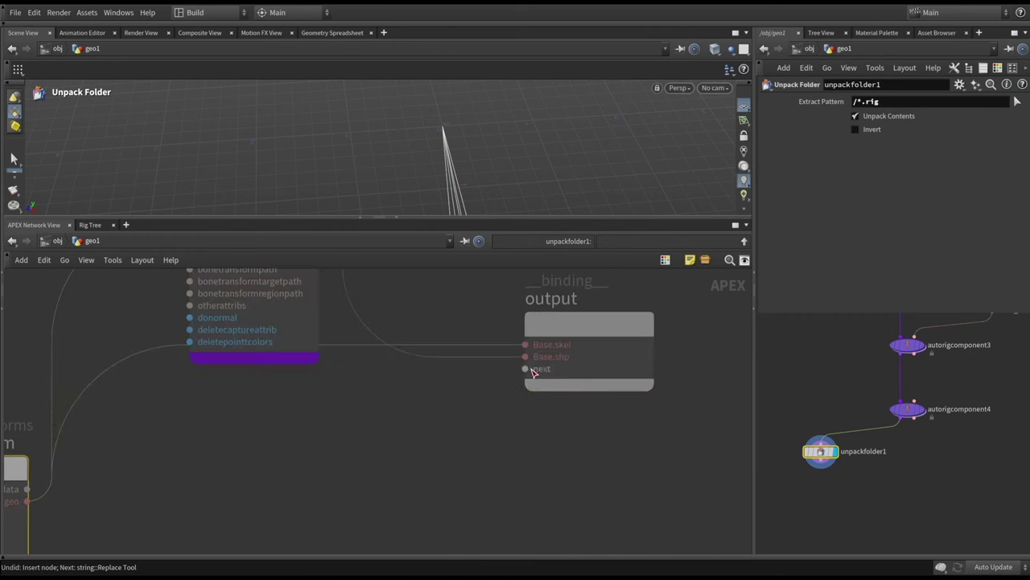
pyautogui.moveTo(552, 395); pyautogui.dragTo(552, 414, button='middle')
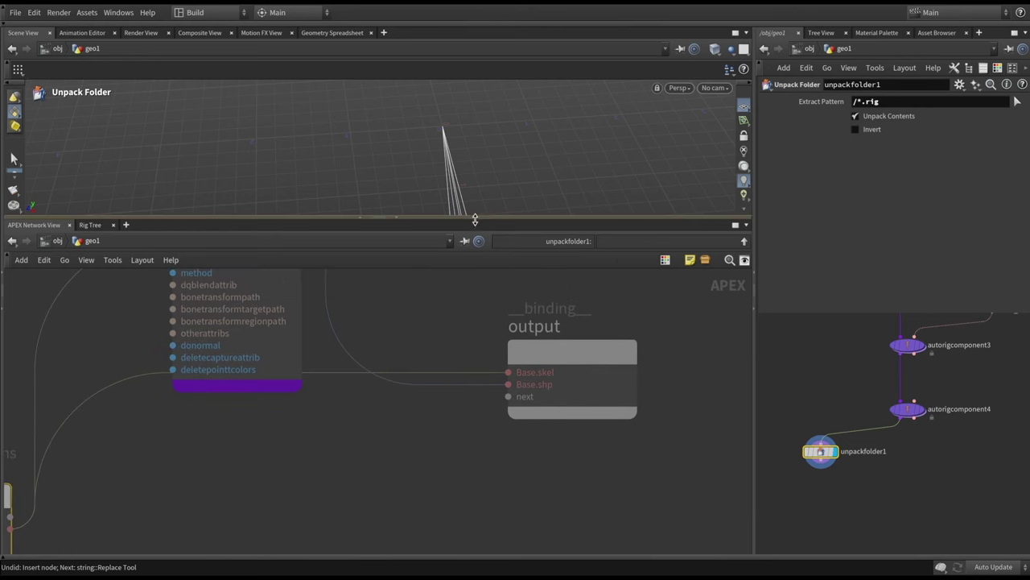
pyautogui.moveTo(475, 218); pyautogui.dragTo(475, 374)
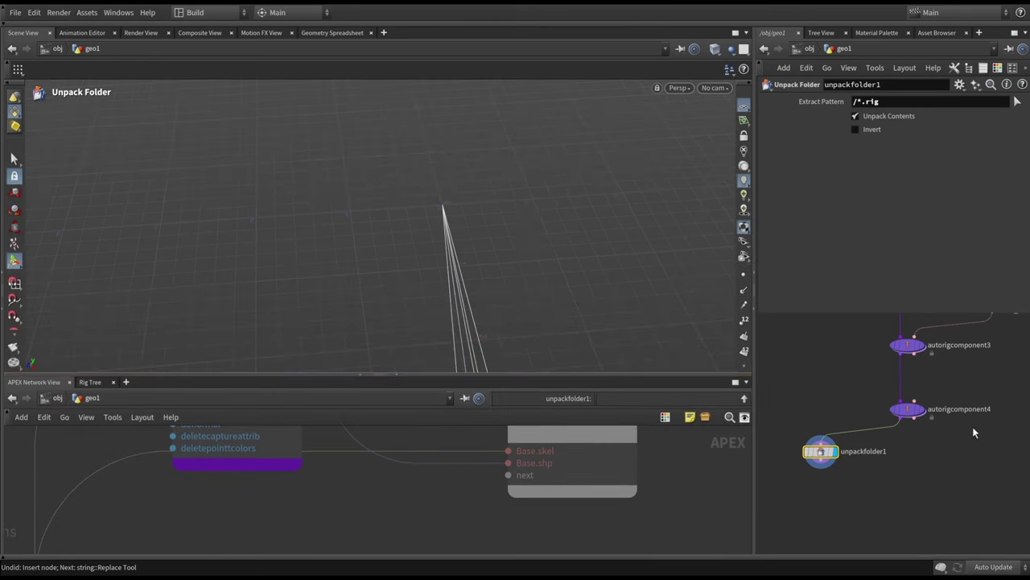
# Step: Display autorigcomponent4's rig, lay it horizontal in view, and enter the Animate state
pyautogui.click(924, 412)
pyautogui.moveTo(372, 213); pyautogui.dragTo(377, 180)
pyautogui.press('Return')
# Step: Drag the left, middle and right controls to arch the tube, briefly hiding the control shapes
pyautogui.moveTo(272, 160); pyautogui.dragTo(211, 265)
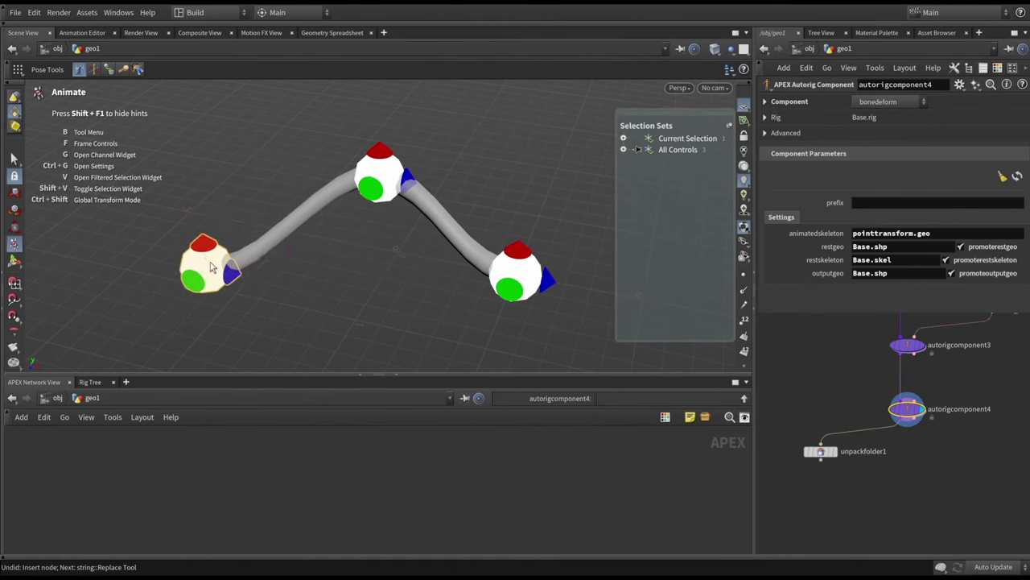
pyautogui.moveTo(379, 172); pyautogui.dragTo(322, 179)
pyautogui.moveTo(523, 277); pyautogui.dragTo(537, 303)
pyautogui.moveTo(336, 226); pyautogui.dragTo(371, 169)
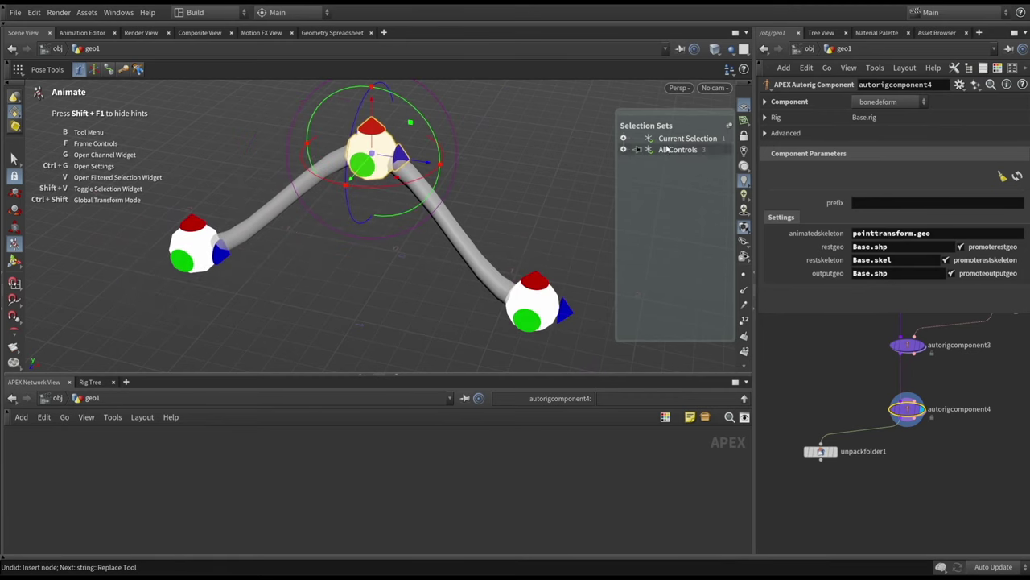
pyautogui.click(649, 151)
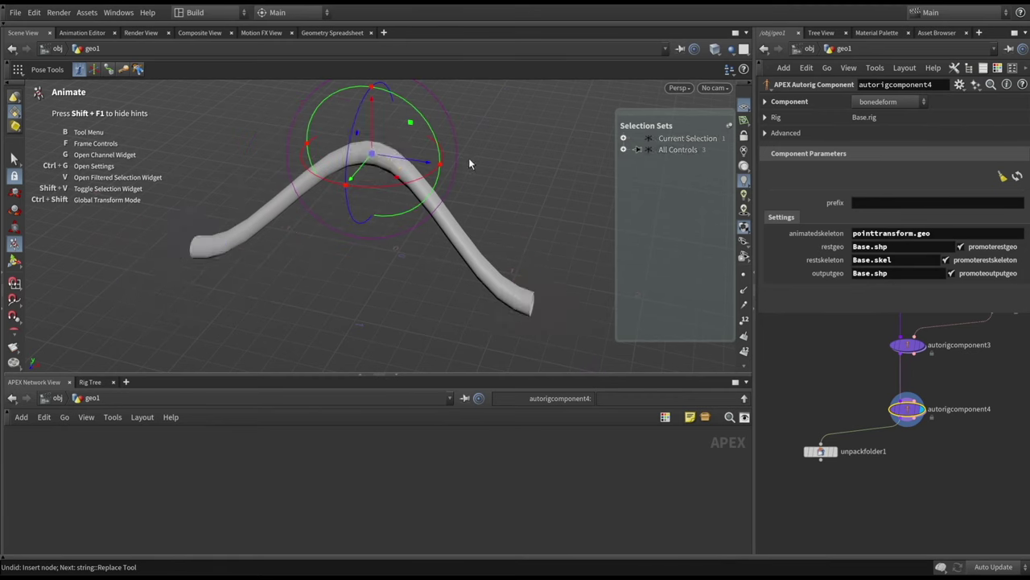
pyautogui.moveTo(441, 194); pyautogui.dragTo(358, 195)
pyautogui.click(643, 153)
pyautogui.moveTo(394, 147)
pyautogui.mouseDown()
pyautogui.moveTo(379, 188)
pyautogui.moveTo(412, 155)
pyautogui.mouseUp()
pyautogui.click(576, 323)
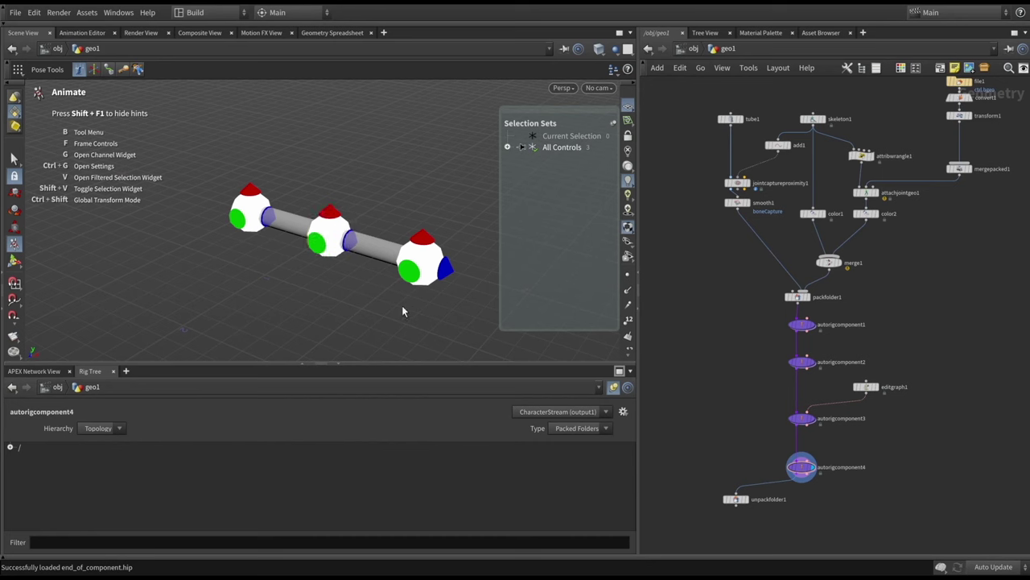
# Step: Select the rig's right, left and middle controls and swing the left control to test the rig
pyautogui.press('Escape')
pyautogui.moveTo(403, 311); pyautogui.dragTo(421, 285)
pyautogui.press('Return')
pyautogui.click(441, 240)
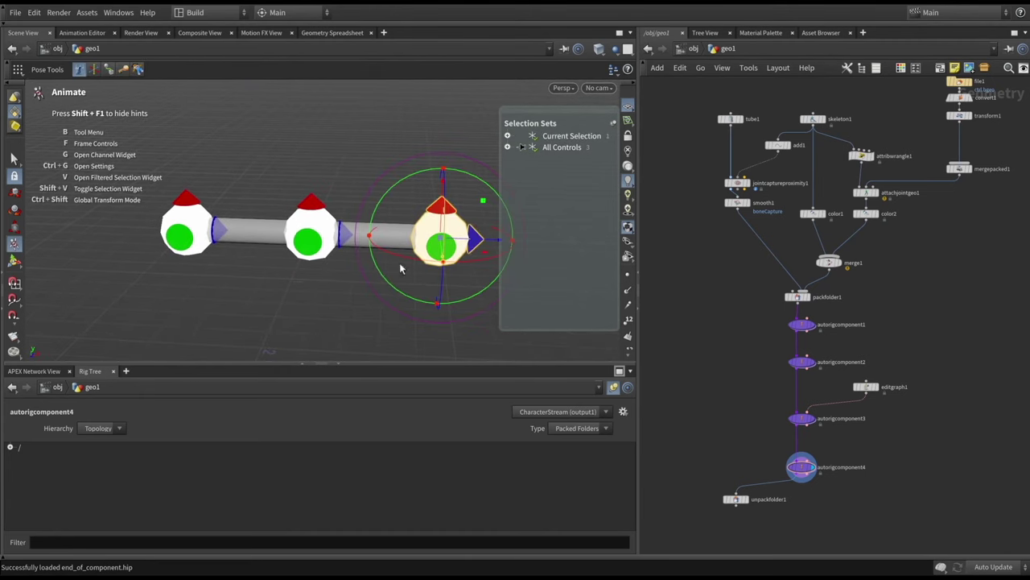
pyautogui.click(190, 233)
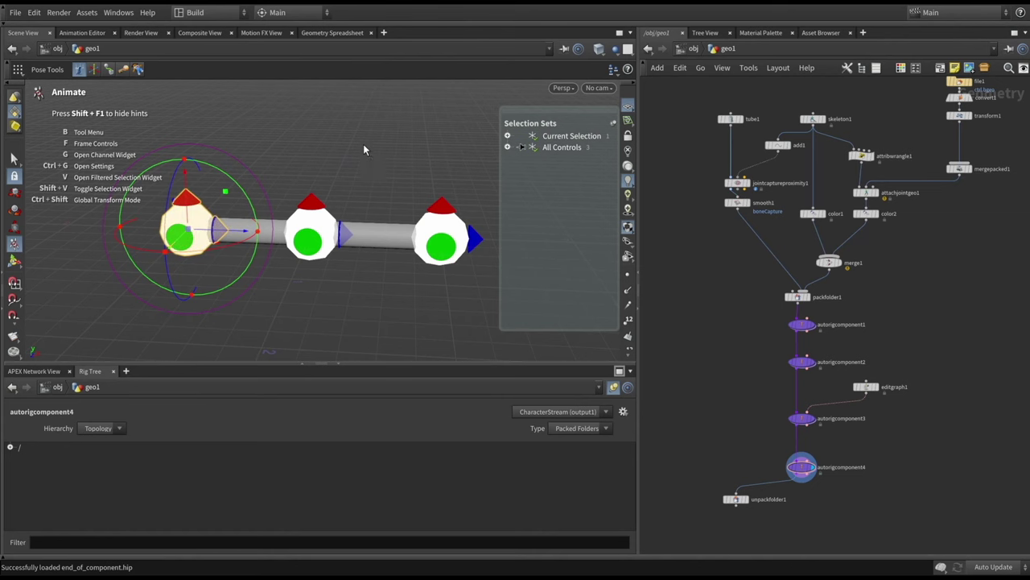
pyautogui.click(332, 248)
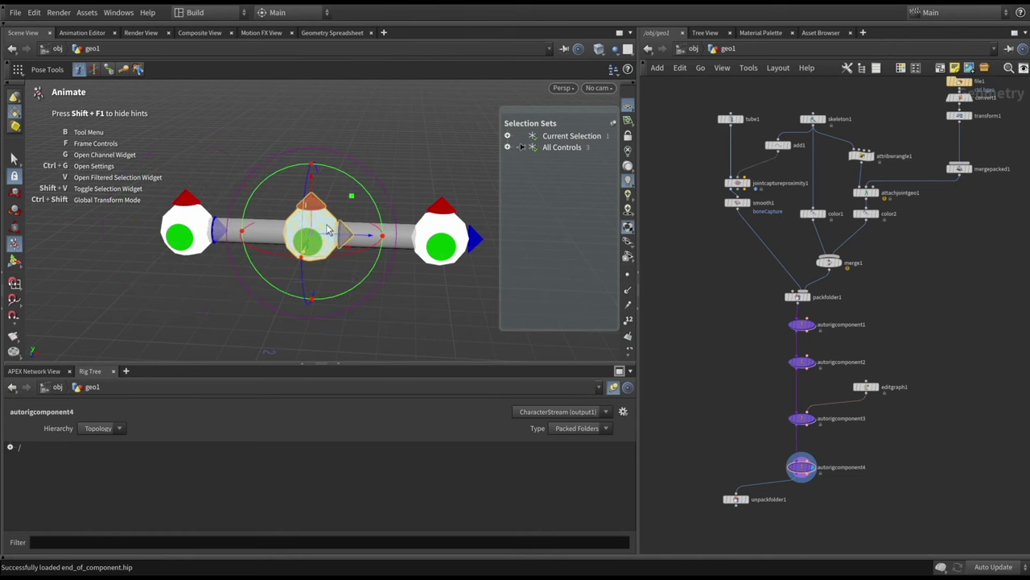
pyautogui.press('Escape')
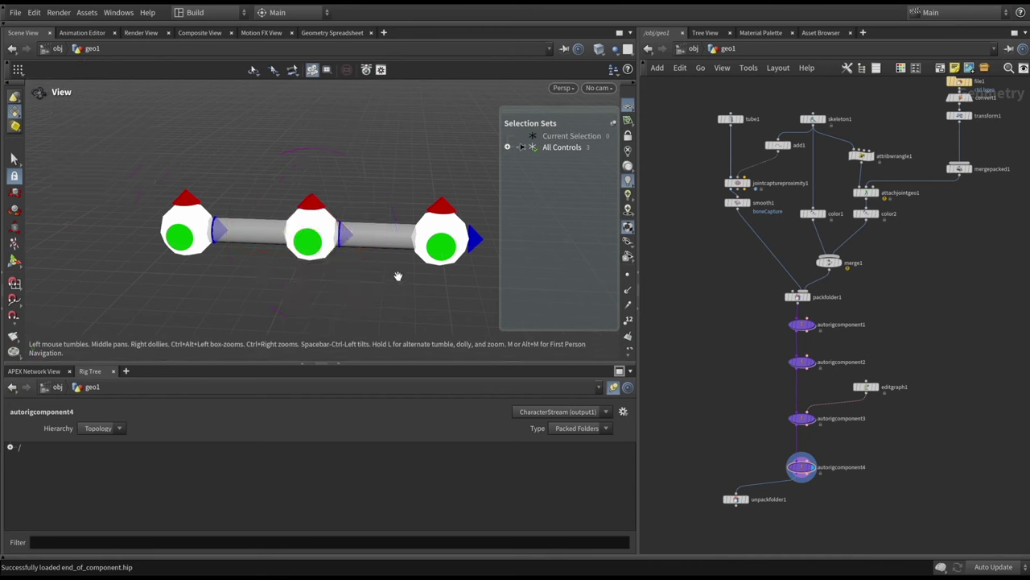
pyautogui.moveTo(397, 276); pyautogui.dragTo(331, 288)
pyautogui.press('Return')
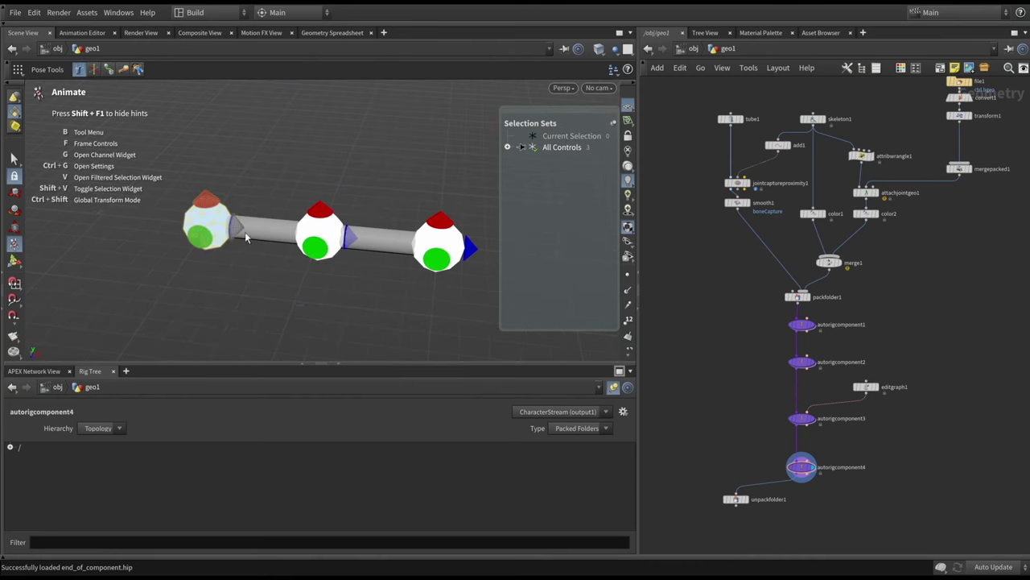
pyautogui.keyDown('alt'); pyautogui.moveTo(322, 243); pyautogui.dragTo(268, 231); pyautogui.keyUp('alt')
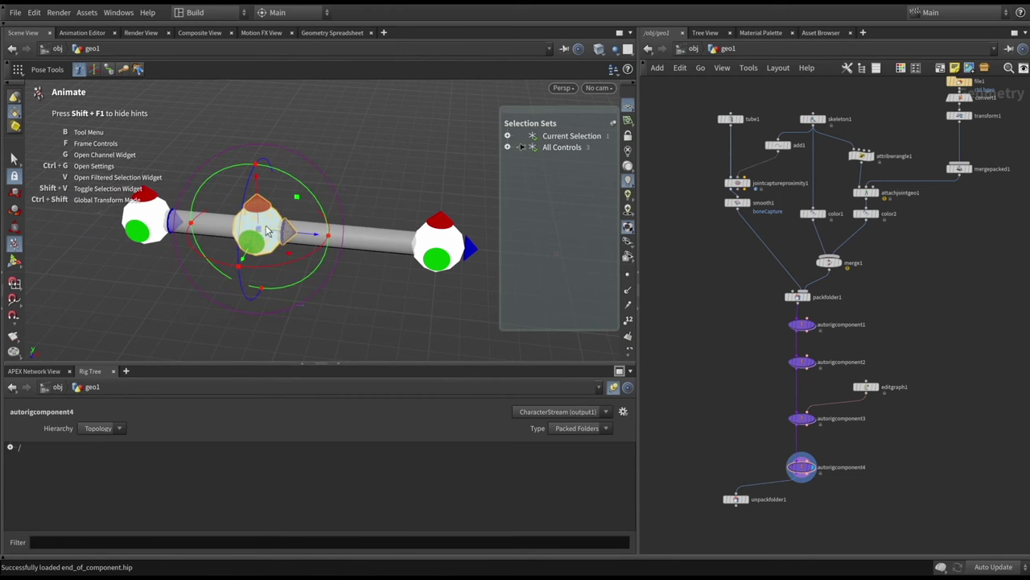
pyautogui.click(390, 287)
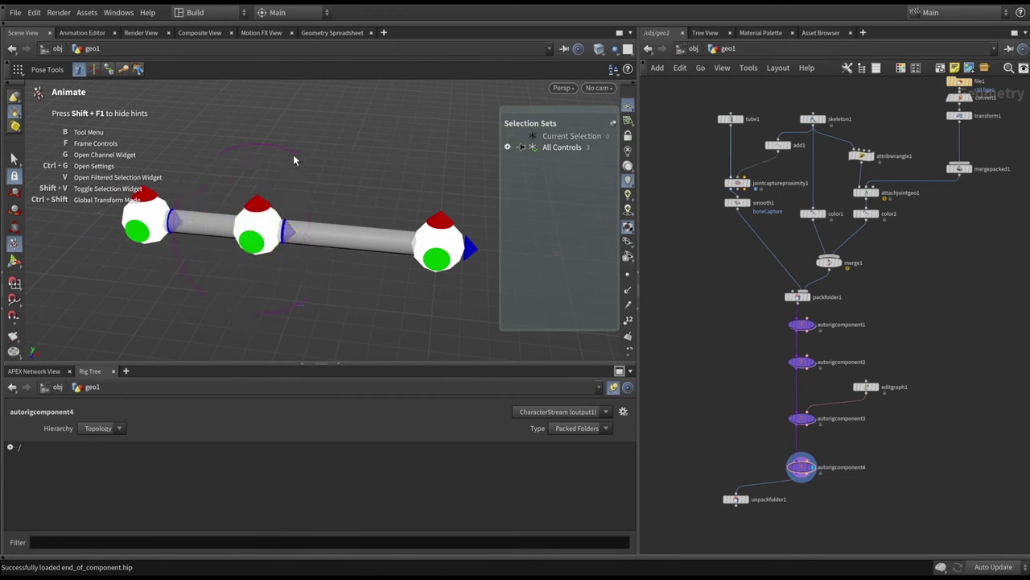
pyautogui.moveTo(137, 183); pyautogui.dragTo(111, 188)
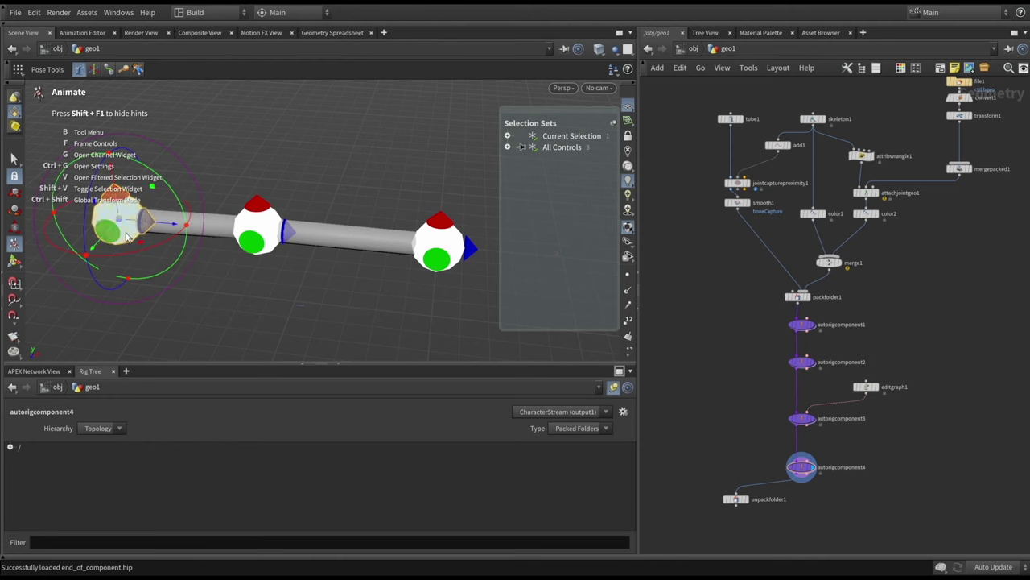
# Step: Display color2 and insert a Parent Joints node between color2 and merge1
pyautogui.click(880, 218)
pyautogui.moveTo(908, 272); pyautogui.dragTo(890, 290, button='middle')
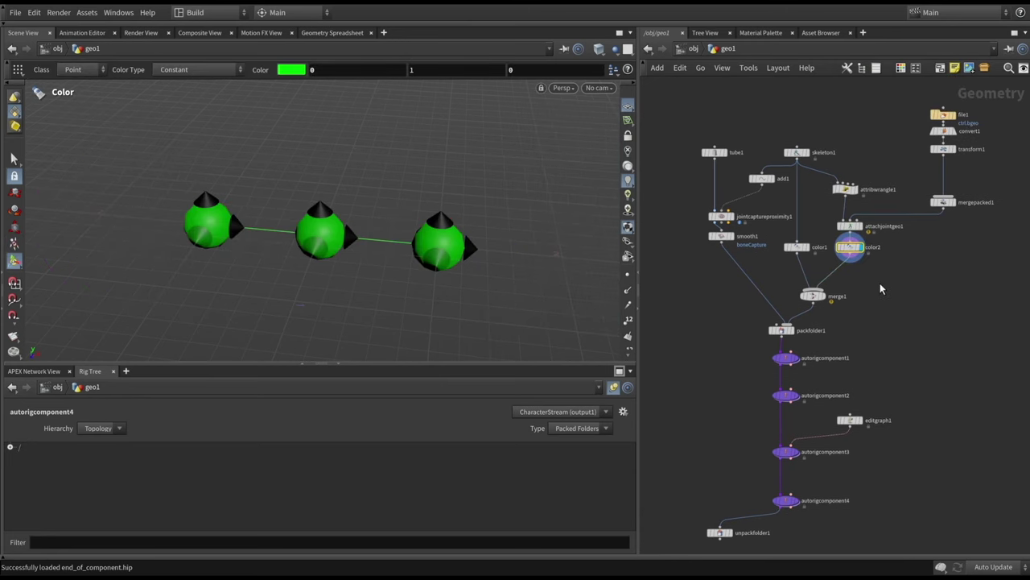
pyautogui.press('Tab')
pyautogui.write('repa')
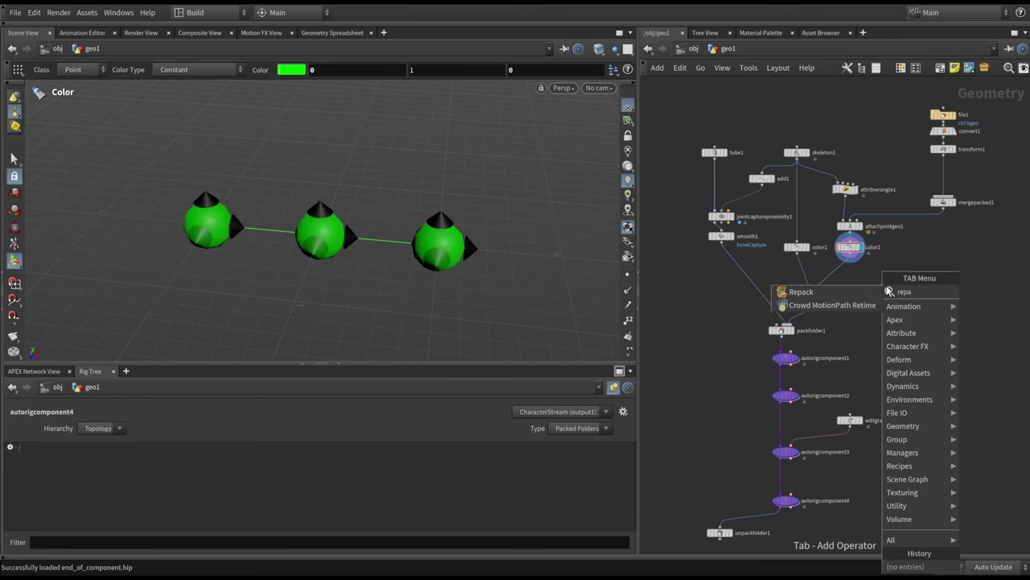
pyautogui.press('BackSpace')
pyautogui.press('BackSpace')
pyautogui.press('BackSpace')
pyautogui.press('BackSpace')
pyautogui.write('pare')
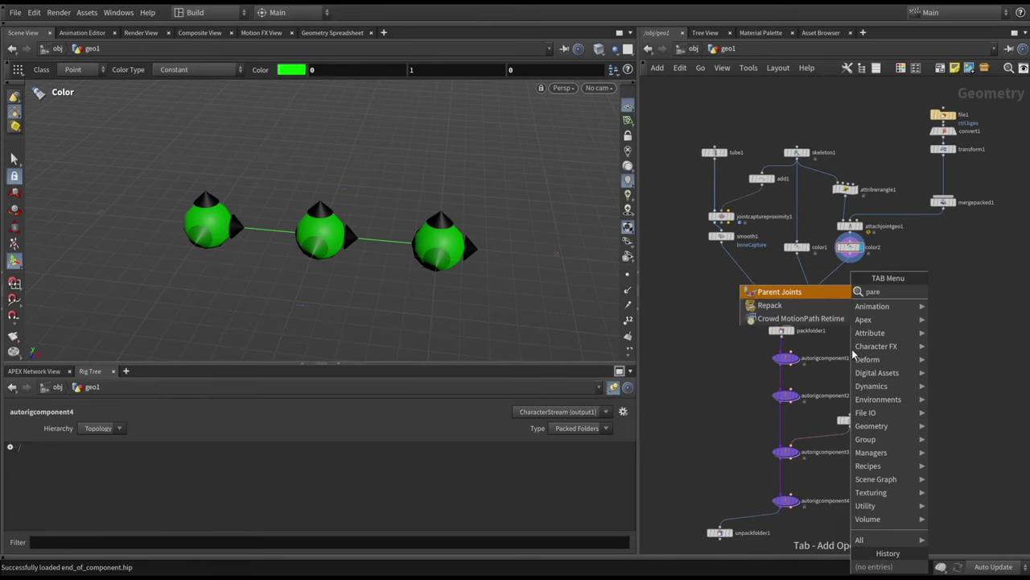
pyautogui.click(775, 291)
pyautogui.click(841, 272)
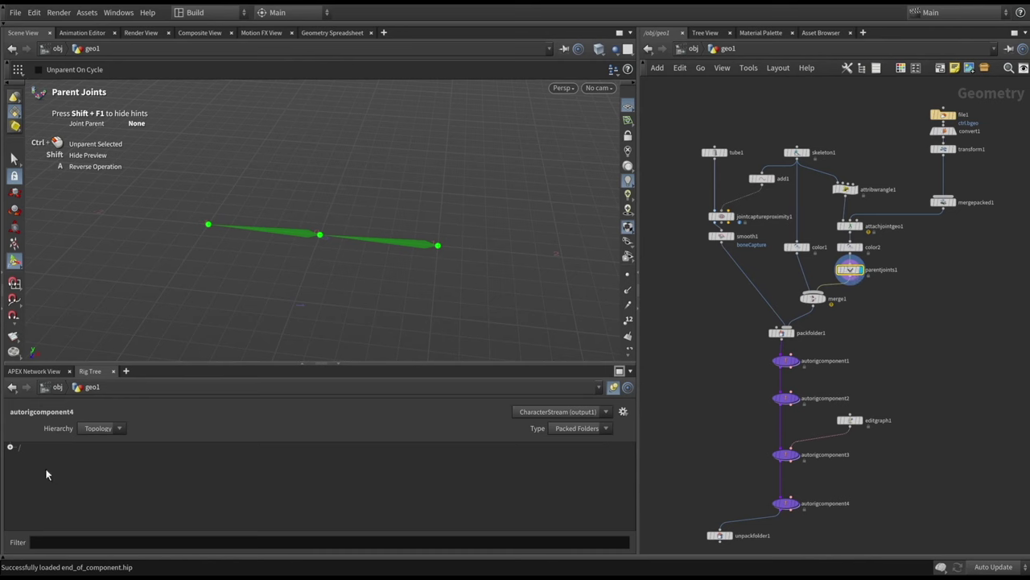
# Step: In the Rig Tree, reparent tip_ctrl from mid_ctrl directly under root_ctrl
pyautogui.click(10, 448)
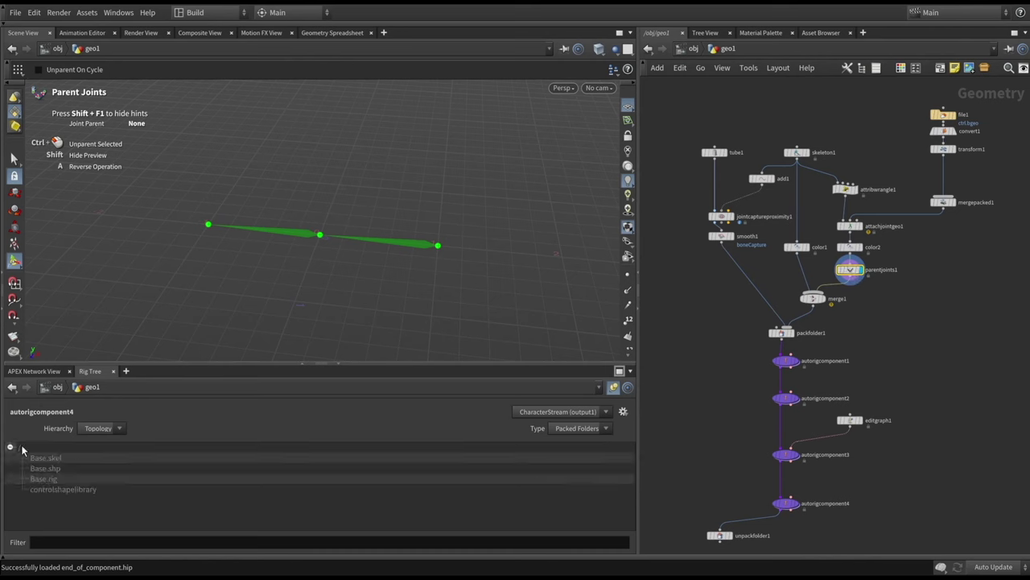
pyautogui.click(617, 387)
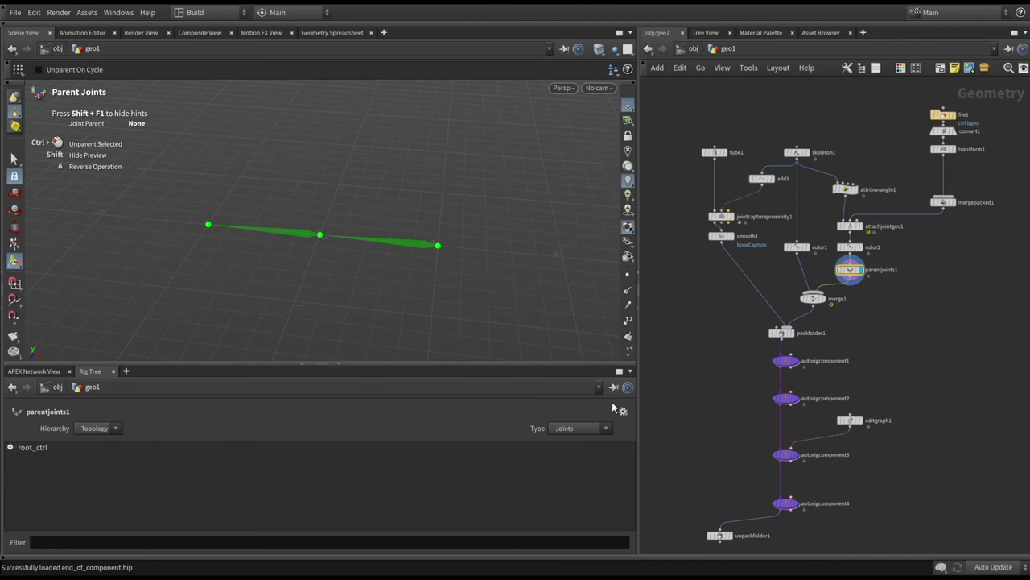
pyautogui.click(10, 446)
pyautogui.click(22, 457)
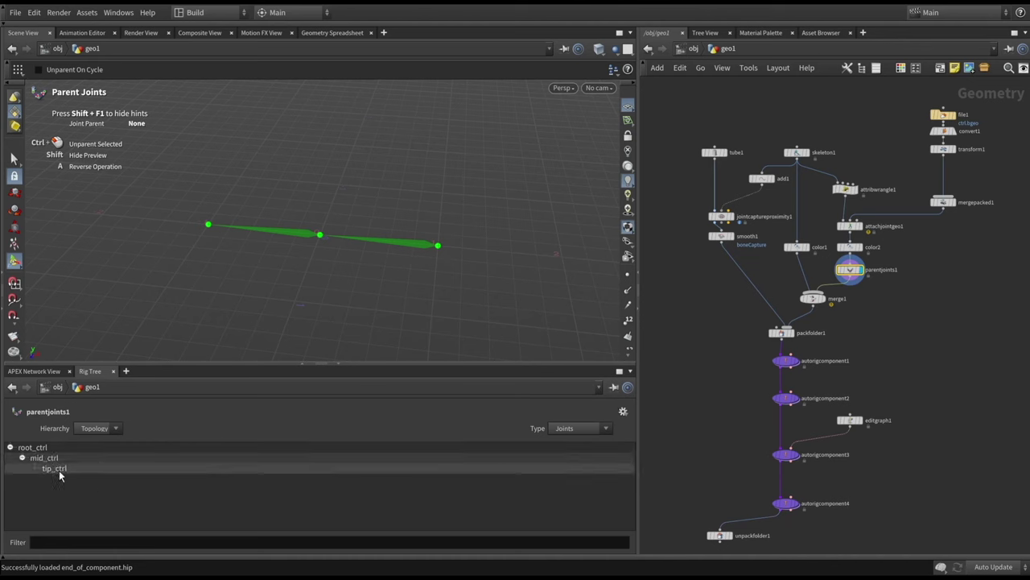
pyautogui.moveTo(59, 473); pyautogui.dragTo(40, 449)
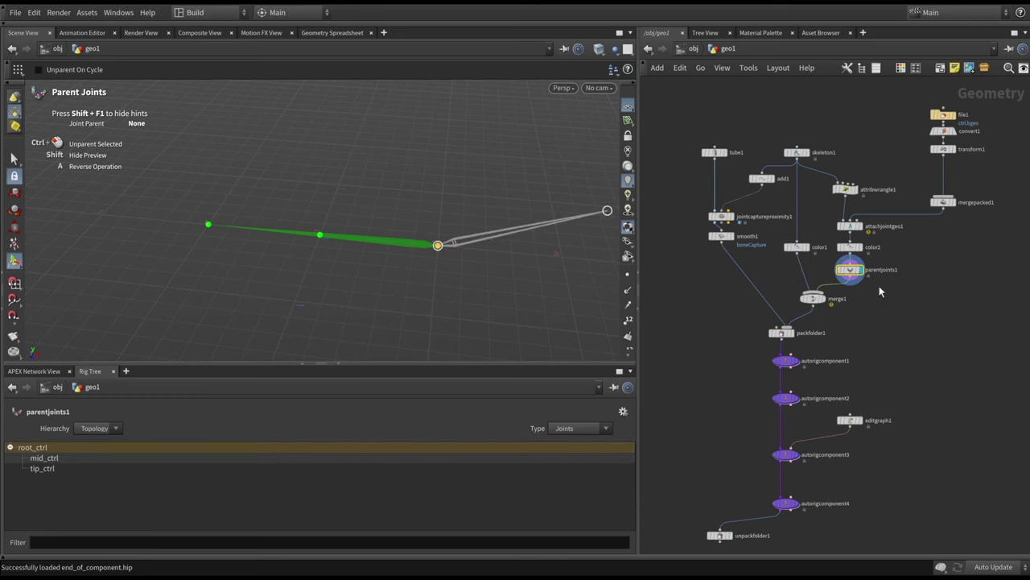
pyautogui.press('Escape')
# Step: Display and select autorigcomponent4 to inspect its packed-folder rig
pyautogui.scroll(-3, 931, 301)
pyautogui.scroll(3, 786, 374)
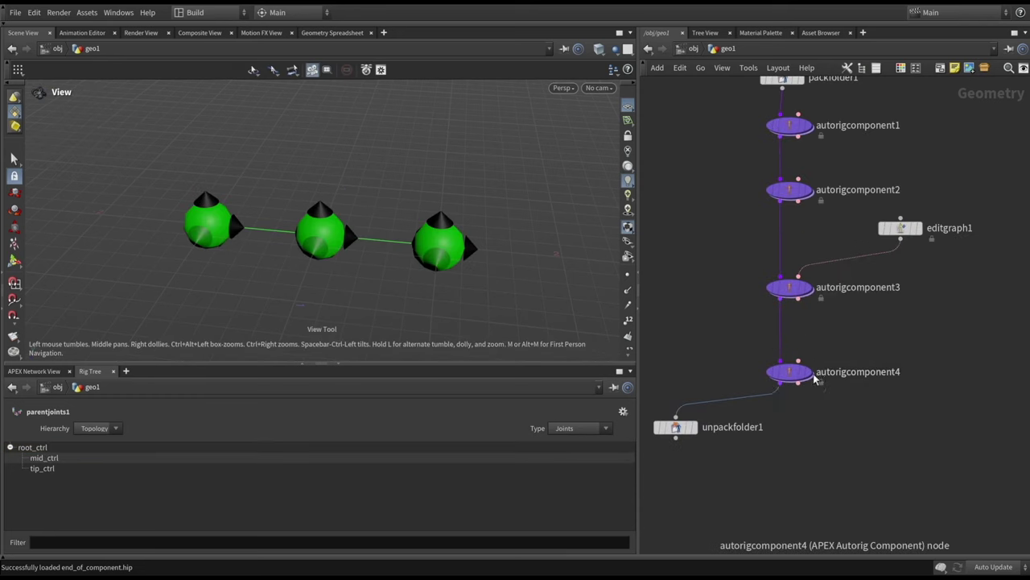
pyautogui.click(787, 379)
pyautogui.click(786, 378)
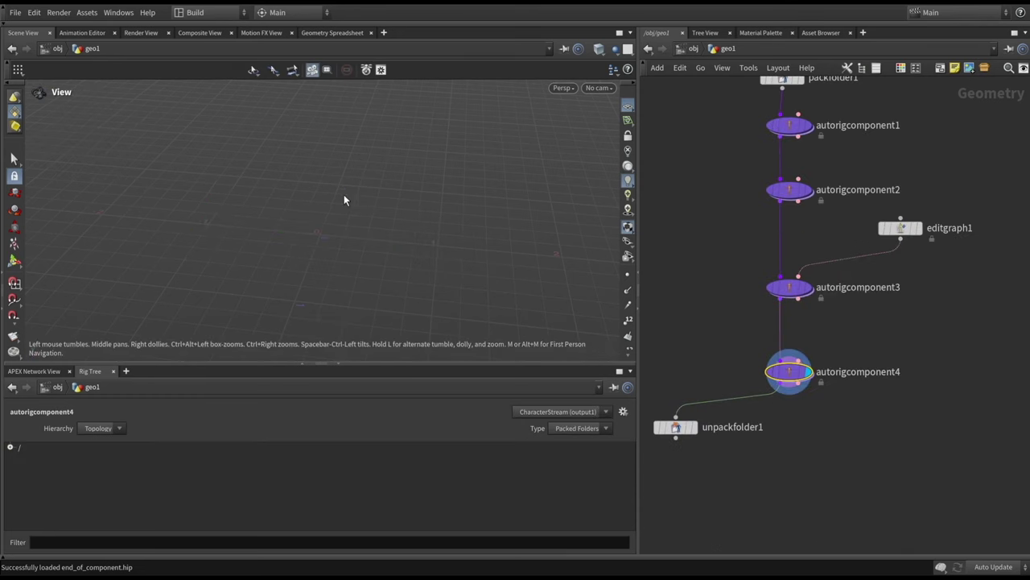
# Step: Move the rig's left control up and left, then undo the move
pyautogui.press('Return')
pyautogui.keyDown('alt'); pyautogui.moveTo(328, 196); pyautogui.dragTo(315, 245); pyautogui.keyUp('alt')
pyautogui.moveTo(222, 233); pyautogui.dragTo(204, 217)
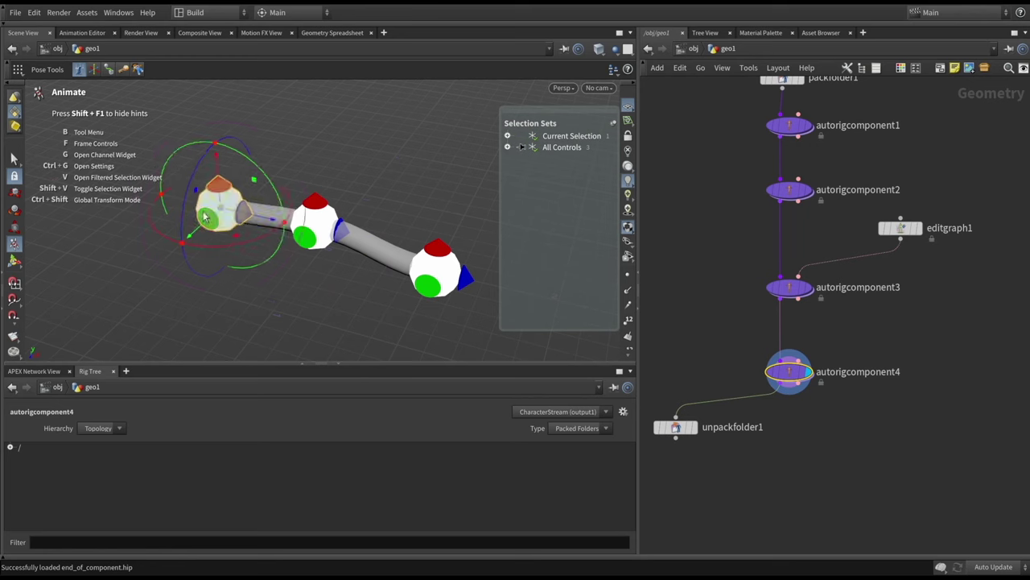
pyautogui.hotkey('ctrl', 'z')
pyautogui.keyDown('alt'); pyautogui.moveTo(403, 193); pyautogui.dragTo(429, 202); pyautogui.keyUp('alt')
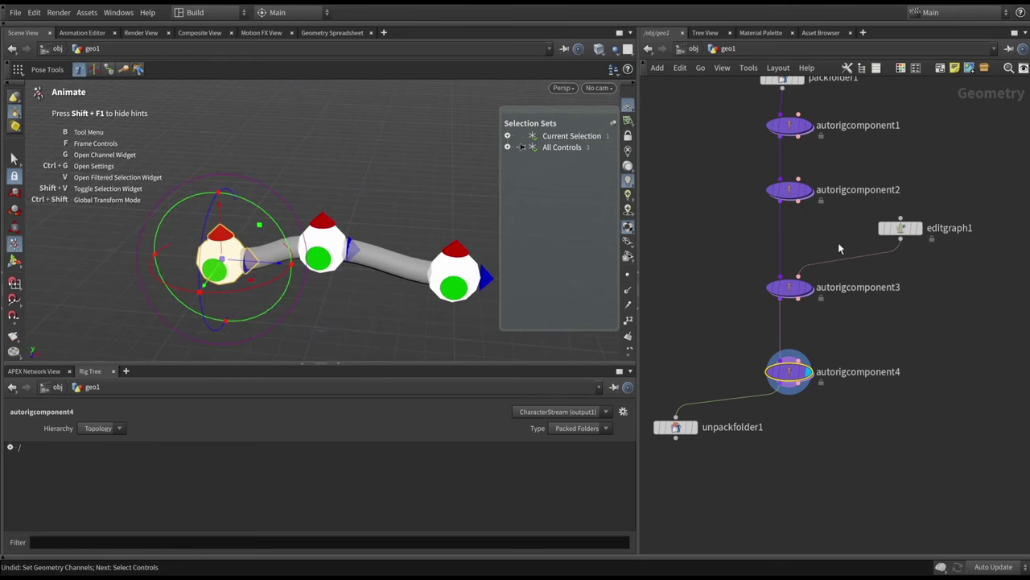
# Step: Pull the middle control down to straighten the tube and reposition unpackfolder1
pyautogui.moveTo(900, 228); pyautogui.dragTo(893, 243)
pyautogui.scroll(2, 775, 112)
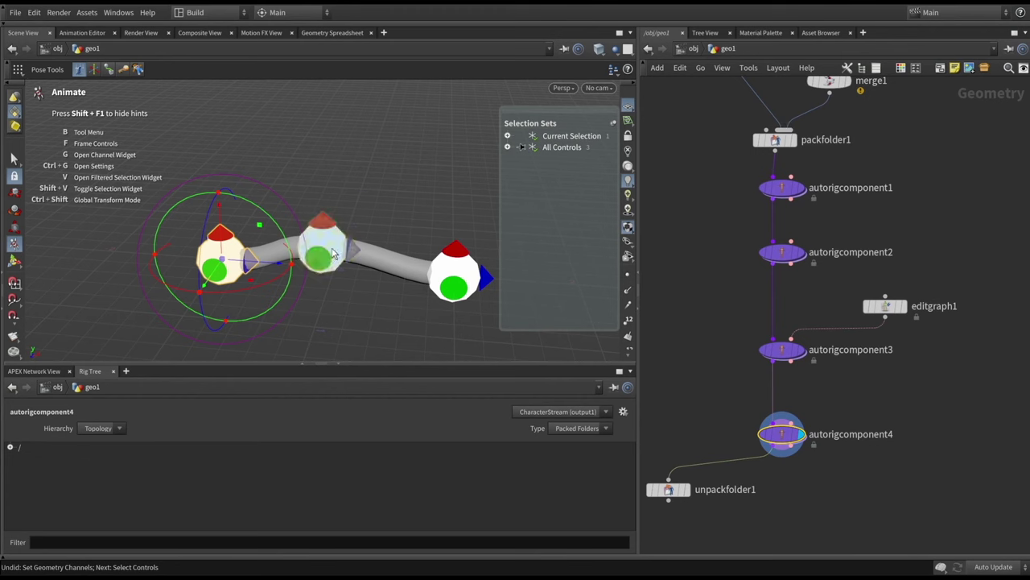
pyautogui.moveTo(322, 256); pyautogui.dragTo(338, 280)
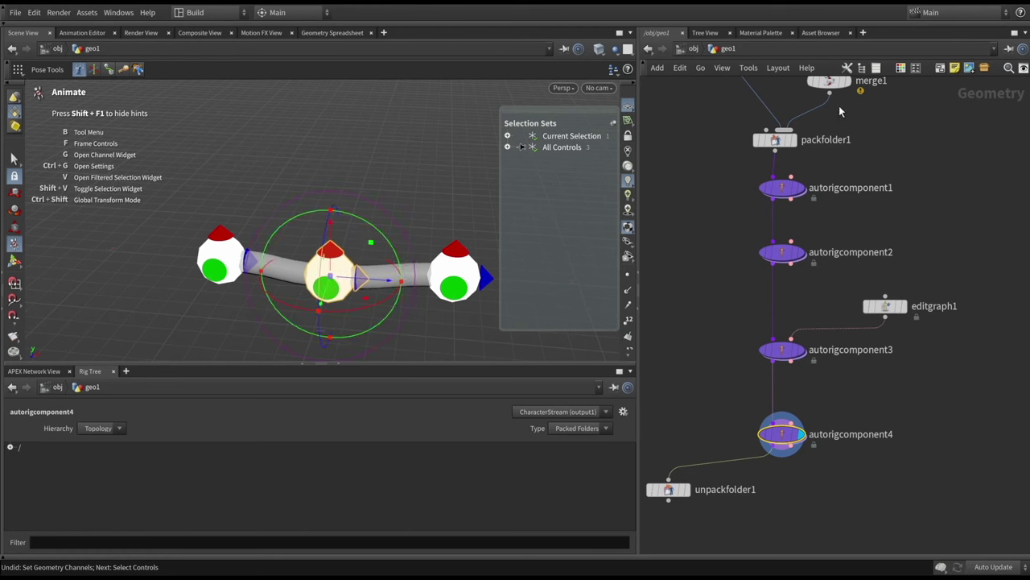
pyautogui.moveTo(820, 474); pyautogui.dragTo(846, 441, button='middle')
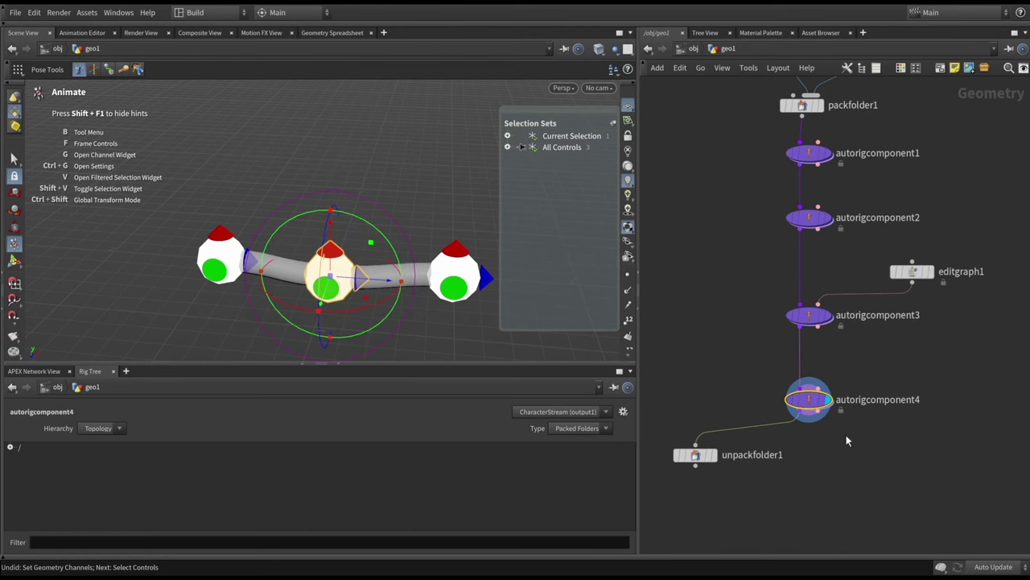
pyautogui.moveTo(714, 459); pyautogui.dragTo(899, 400)
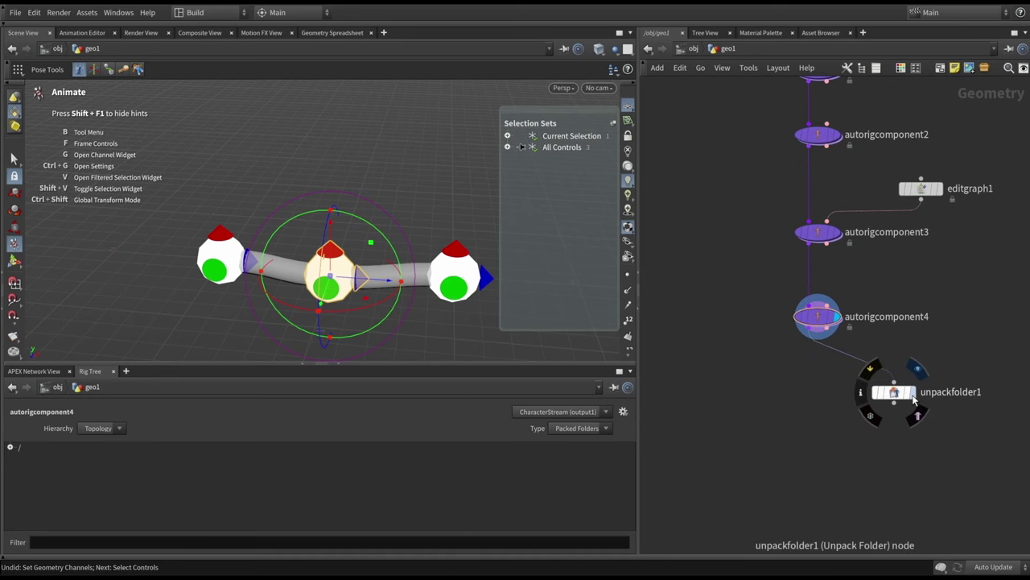
# Step: Display unpackfolder1 and show its rig in an enlarged APEX Network View
pyautogui.click(914, 395)
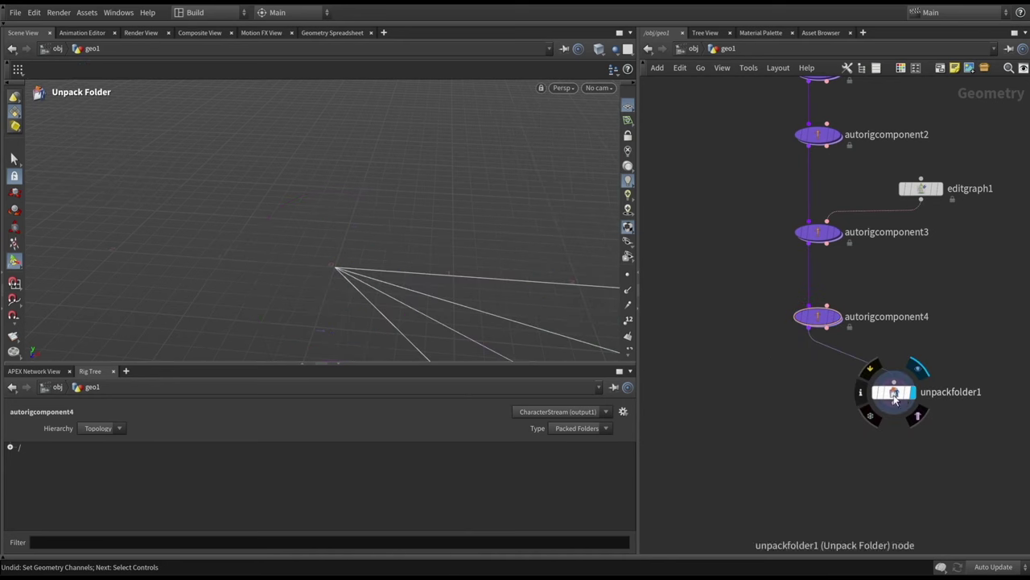
pyautogui.click(38, 371)
pyautogui.moveTo(328, 370); pyautogui.dragTo(346, 240)
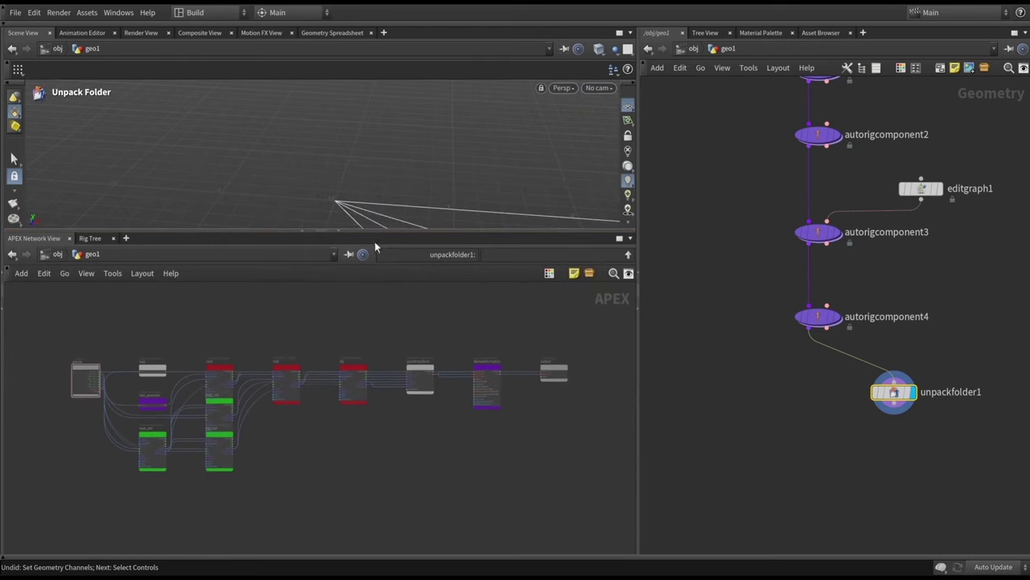
pyautogui.press('p')
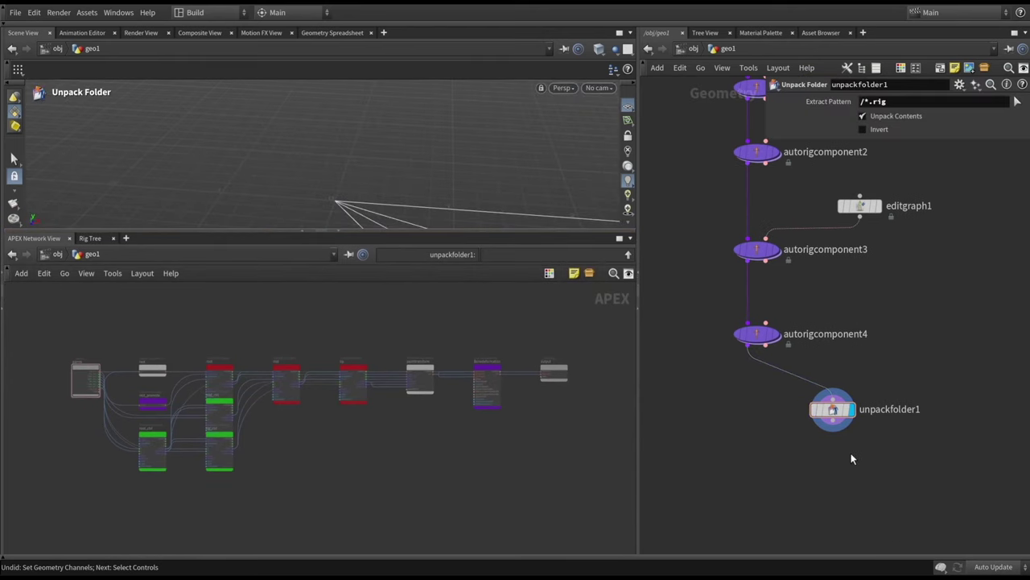
# Step: Add an APEX Edit Graph node, editgraph2, below unpackfolder1
pyautogui.press('Tab')
pyautogui.write('edit')
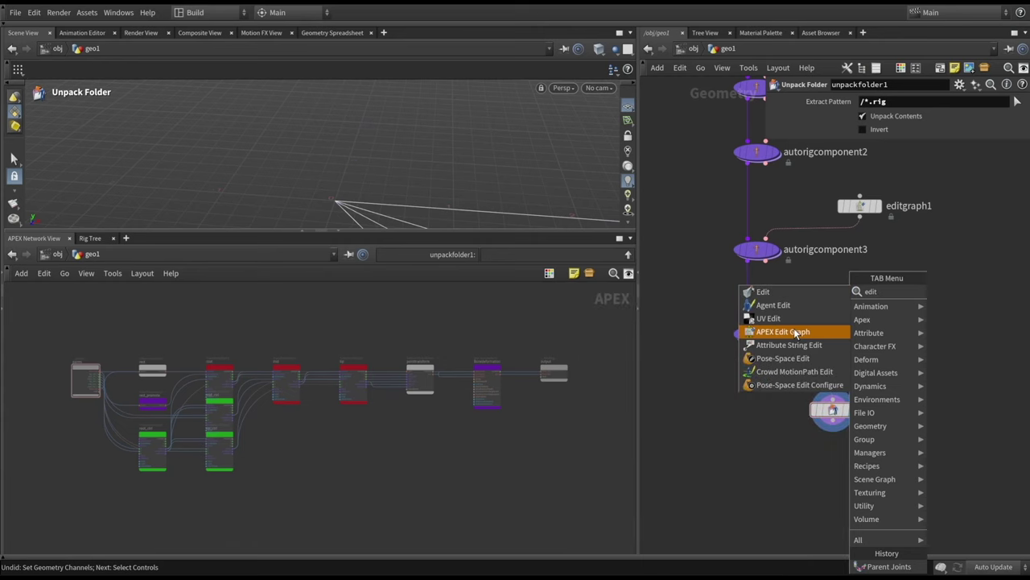
pyautogui.click(795, 332)
pyautogui.click(836, 457)
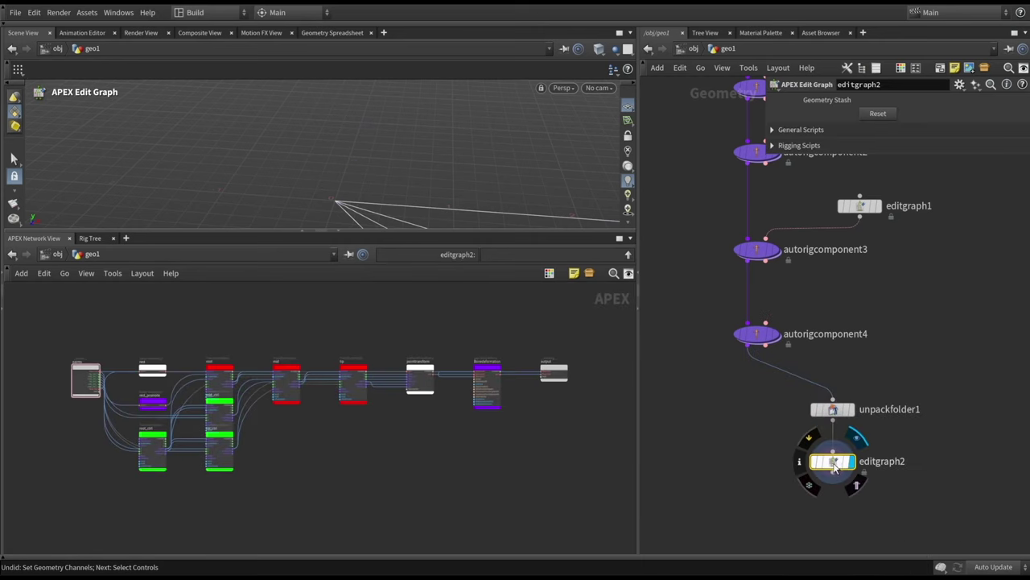
pyautogui.moveTo(323, 455); pyautogui.dragTo(401, 418, button='middle')
# Step: Maximize the APEX graph and arrange and select the root_ctrl and tip_ctrl nodes
pyautogui.hotkey('ctrl', 'b')
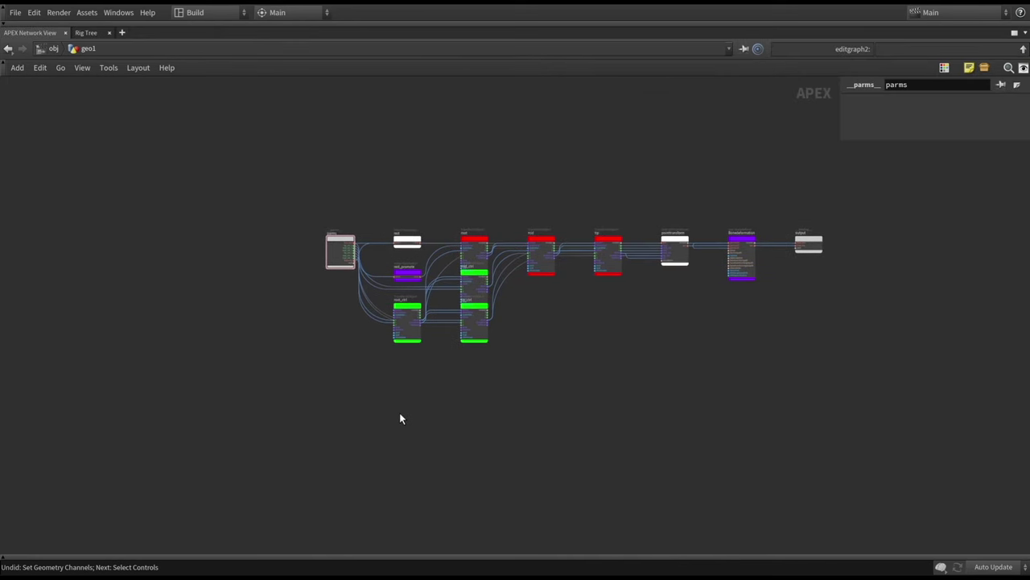
pyautogui.scroll(3, 524, 338)
pyautogui.moveTo(403, 277); pyautogui.dragTo(480, 480)
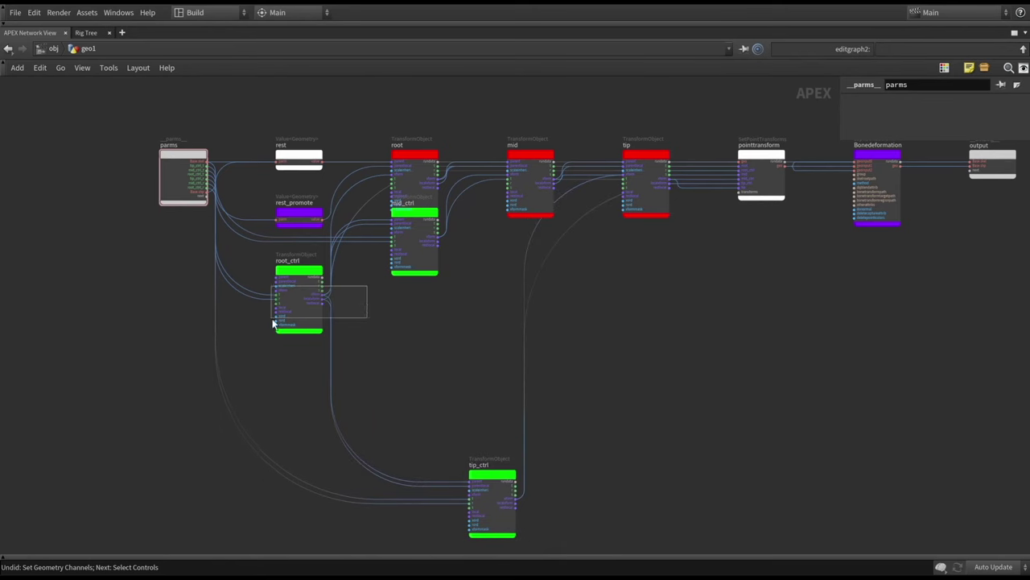
pyautogui.moveTo(274, 323); pyautogui.dragTo(274, 323)
pyautogui.moveTo(441, 397); pyautogui.dragTo(510, 510)
pyautogui.moveTo(426, 335); pyautogui.dragTo(424, 356, button='middle')
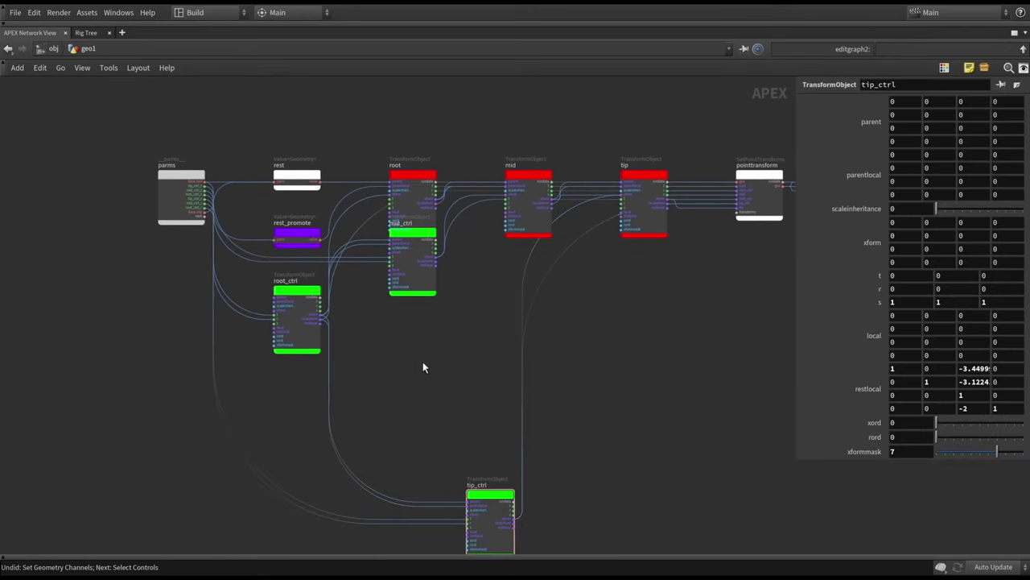
# Step: Add a Lerp<Matrix4> node, Lerp_Matrix4_1, to the graph
pyautogui.press('Tab')
pyautogui.write('lerp')
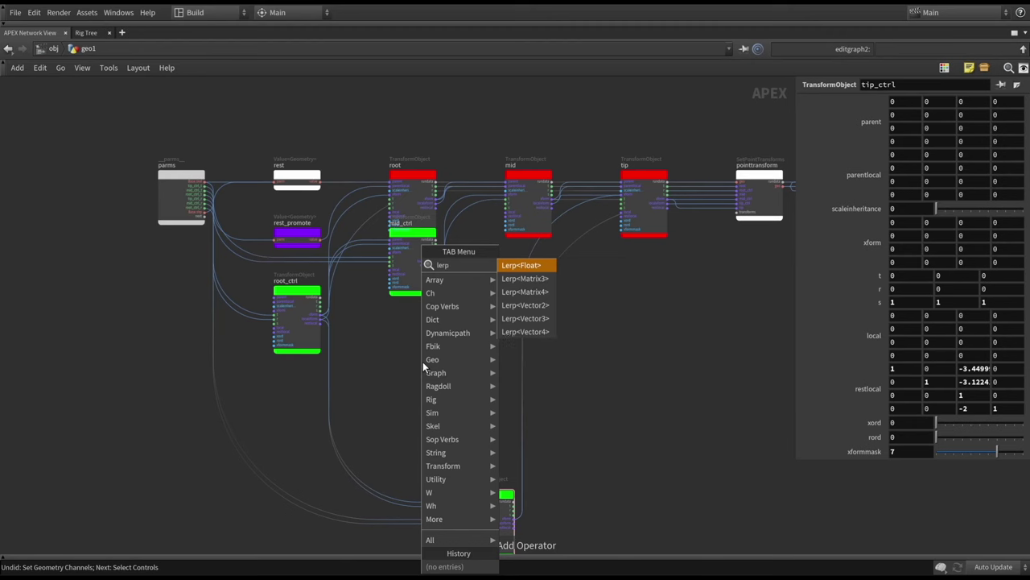
pyautogui.click(524, 291)
pyautogui.click(434, 357)
pyautogui.scroll(3, 338, 346)
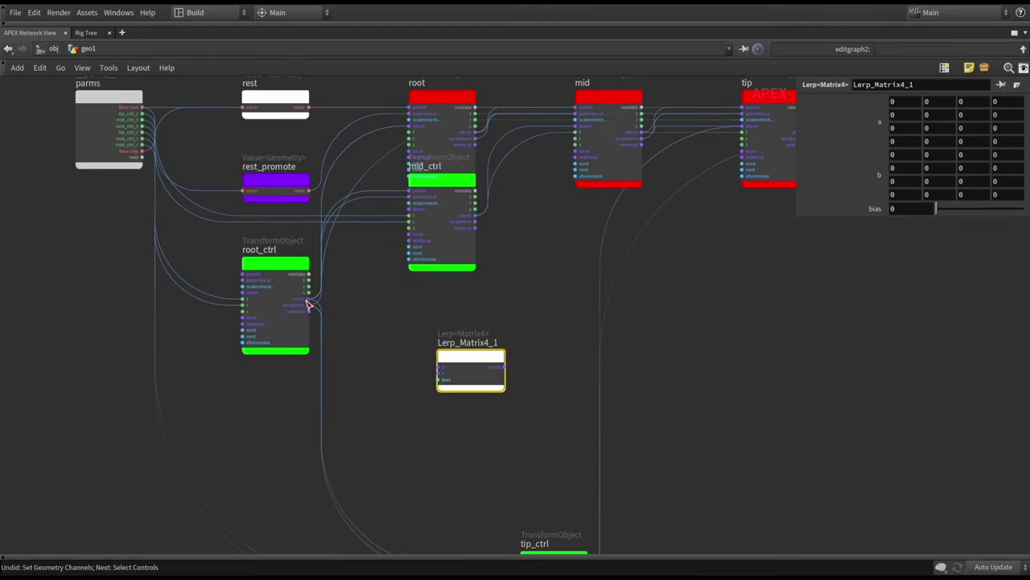
# Step: Wire root_ctrl into input a and tip_ctrl into input b, with bias 0.5
pyautogui.click(308, 304)
pyautogui.click(439, 367)
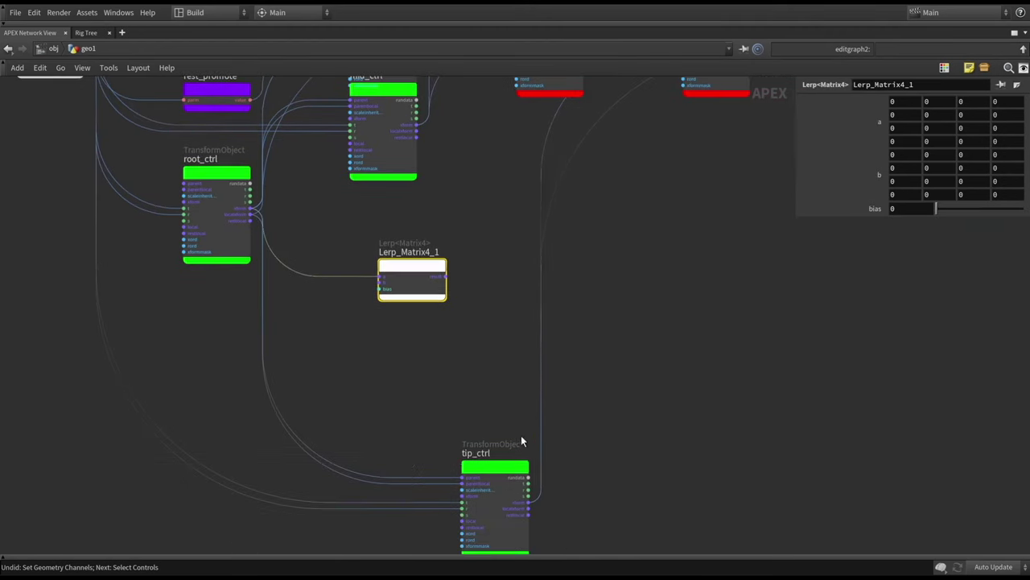
pyautogui.click(529, 504)
pyautogui.click(381, 283)
pyautogui.write('0.5')
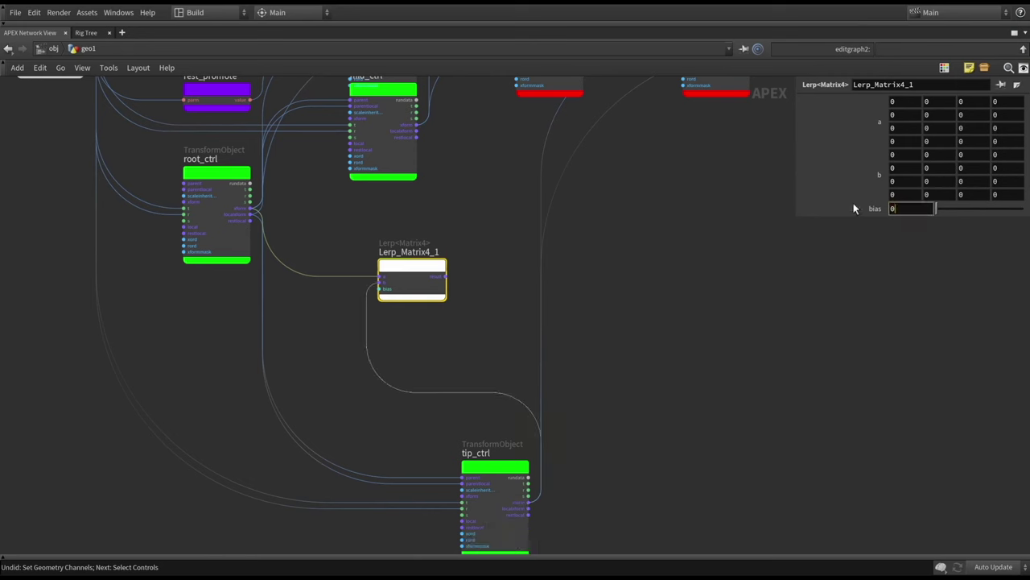
pyautogui.press('Return')
# Step: Rearrange mid_ctrl around Lerp_Matrix4_1 and feed the blended result into mid_ctrl
pyautogui.scroll(-3, 588, 292)
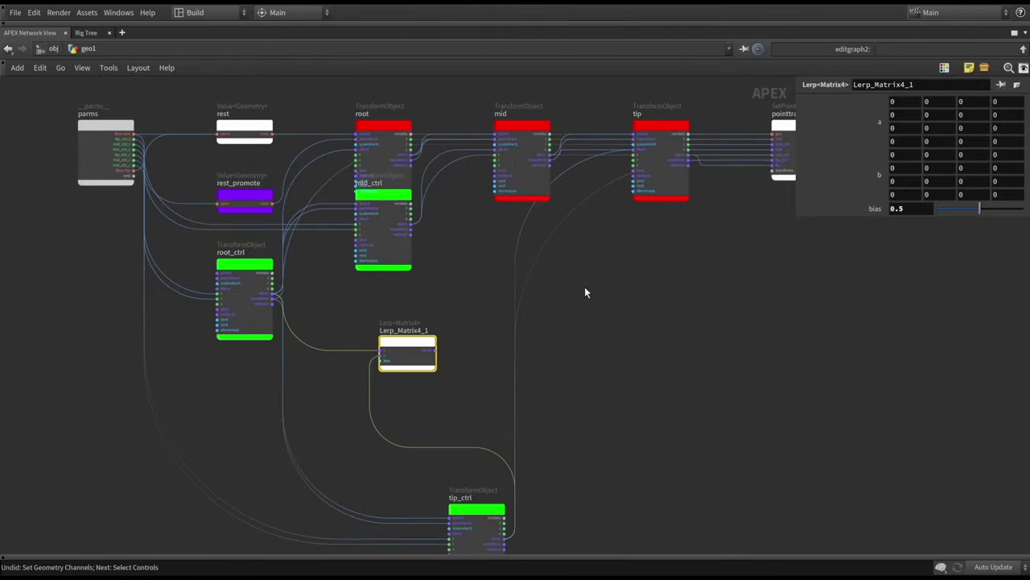
pyautogui.scroll(-2, 519, 248)
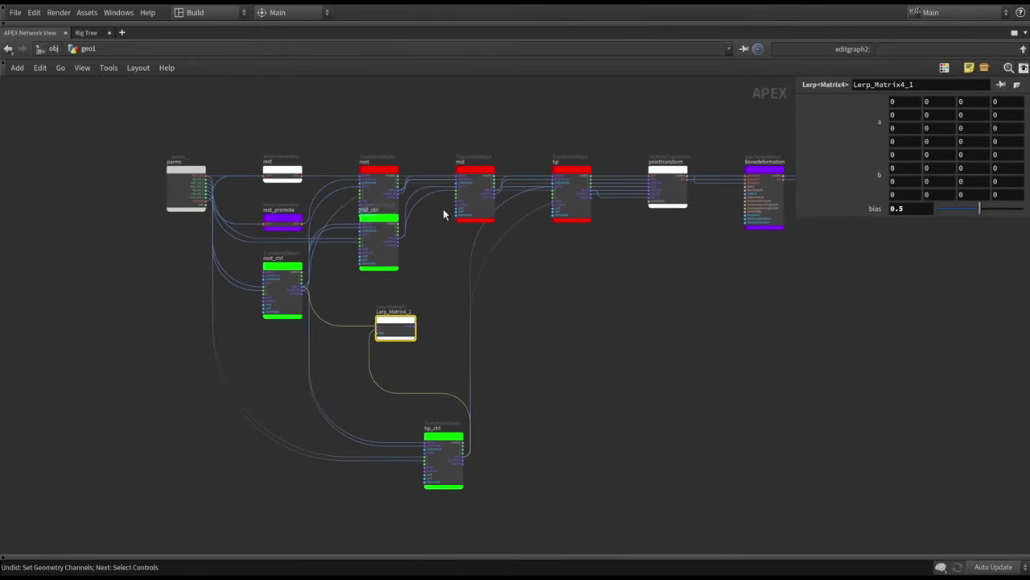
pyautogui.scroll(3, 384, 223)
pyautogui.moveTo(358, 193); pyautogui.dragTo(532, 299)
pyautogui.moveTo(471, 329); pyautogui.dragTo(475, 291, button='middle')
pyautogui.moveTo(408, 286); pyautogui.dragTo(403, 354)
pyautogui.moveTo(515, 330); pyautogui.dragTo(508, 348, button='middle')
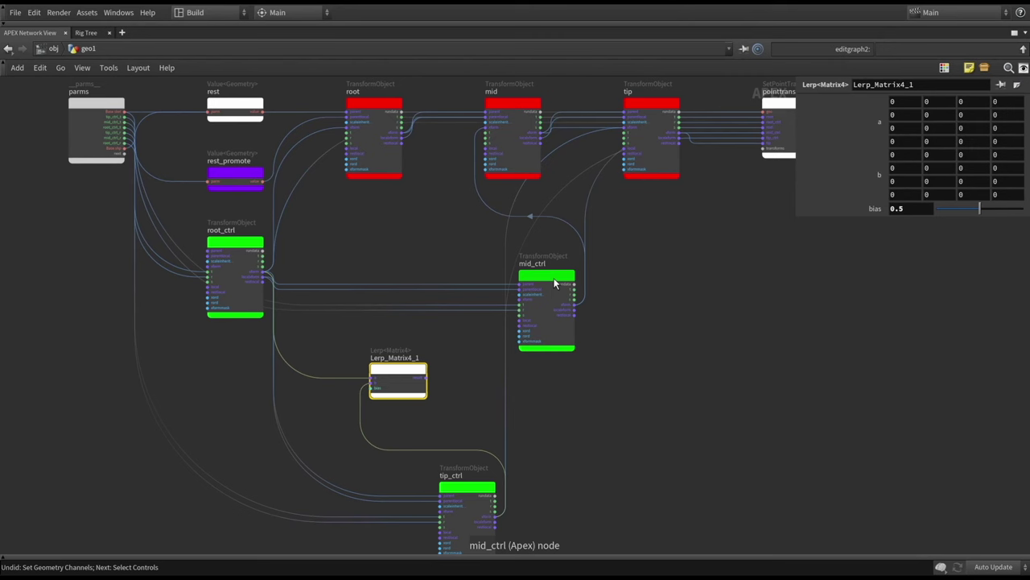
pyautogui.click(426, 377)
pyautogui.click(516, 305)
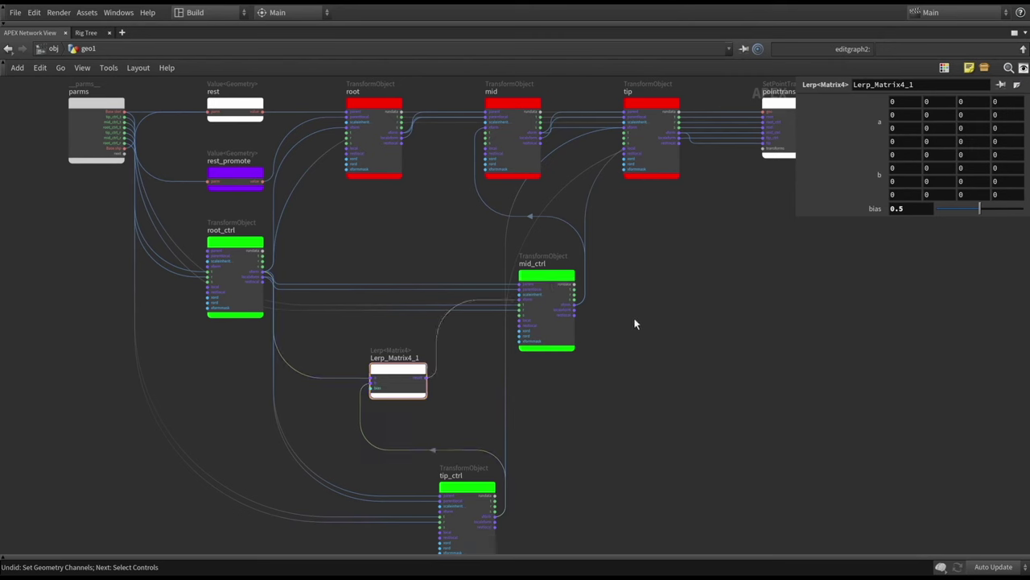
pyautogui.hotkey('ctrl', 'b')
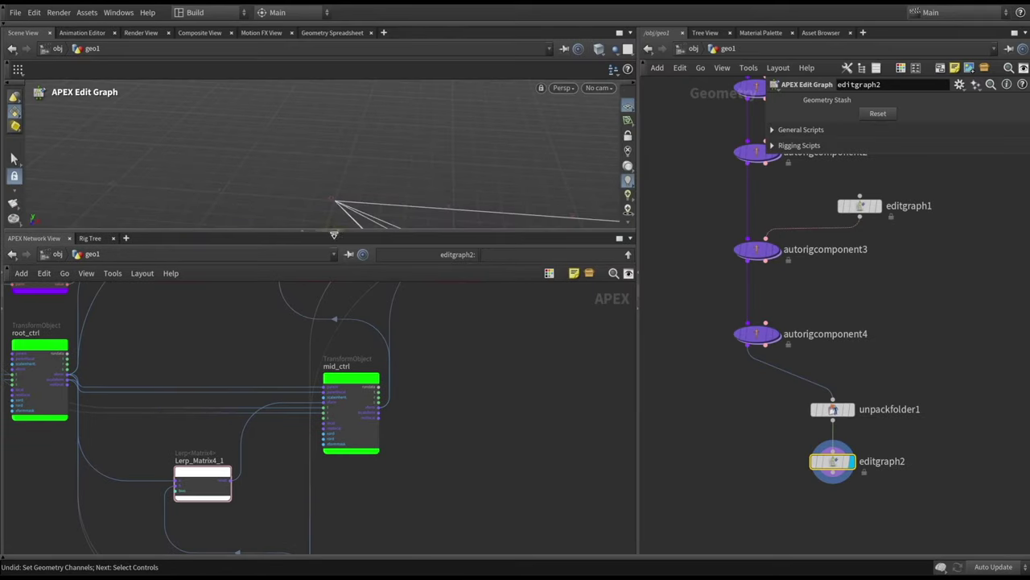
# Step: Add a Pack Folder node, packfolder2, below editgraph2
pyautogui.moveTo(321, 235); pyautogui.dragTo(322, 361)
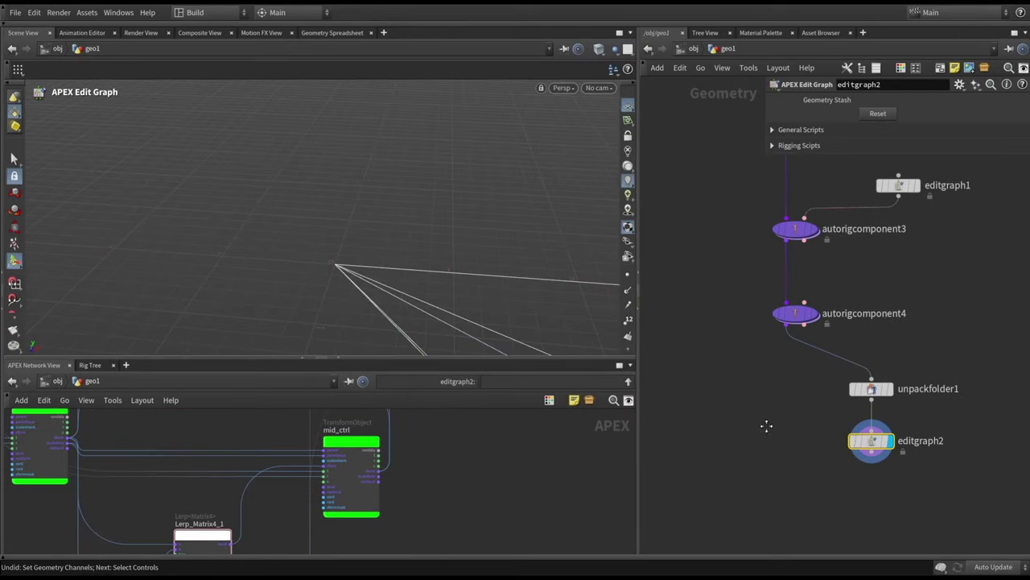
pyautogui.press('Tab')
pyautogui.write('pack')
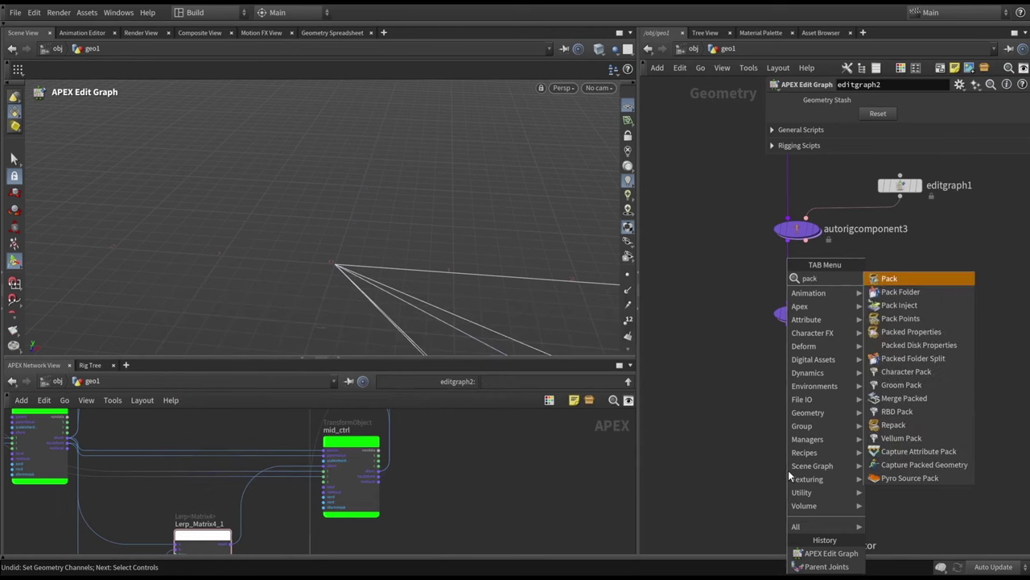
pyautogui.click(901, 291)
pyautogui.click(806, 489)
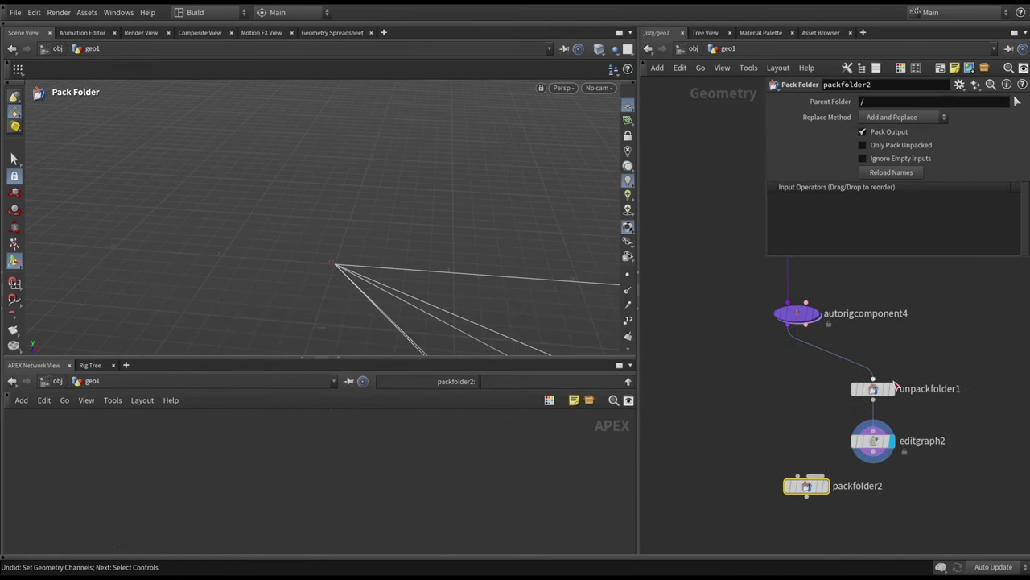
pyautogui.moveTo(873, 448); pyautogui.dragTo(873, 431)
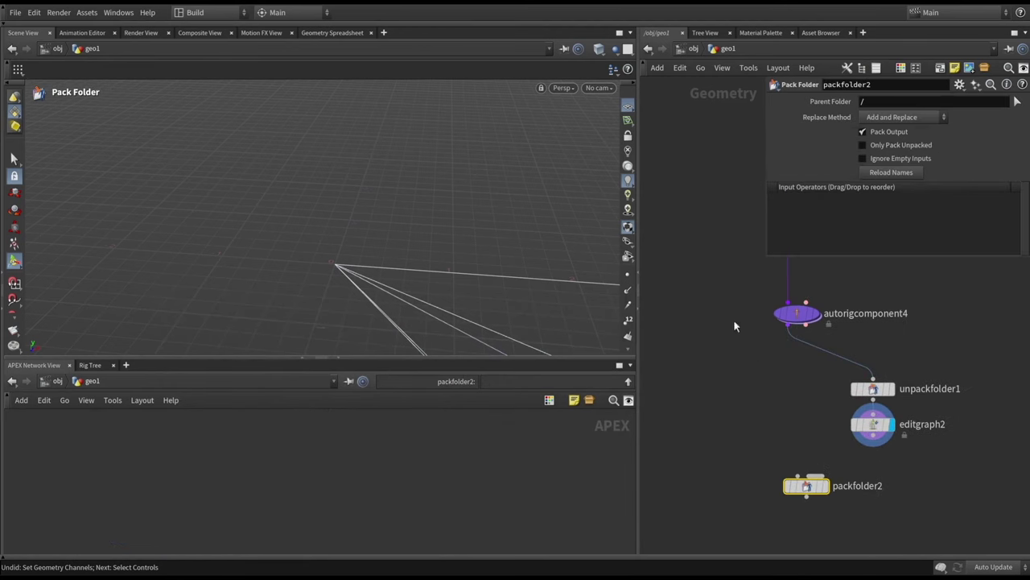
# Step: Connect autorigcomponent4 and editgraph2 into packfolder2 and add a Scene Animate node below it
pyautogui.click(797, 325)
pyautogui.click(798, 477)
pyautogui.click(873, 442)
pyautogui.click(835, 467)
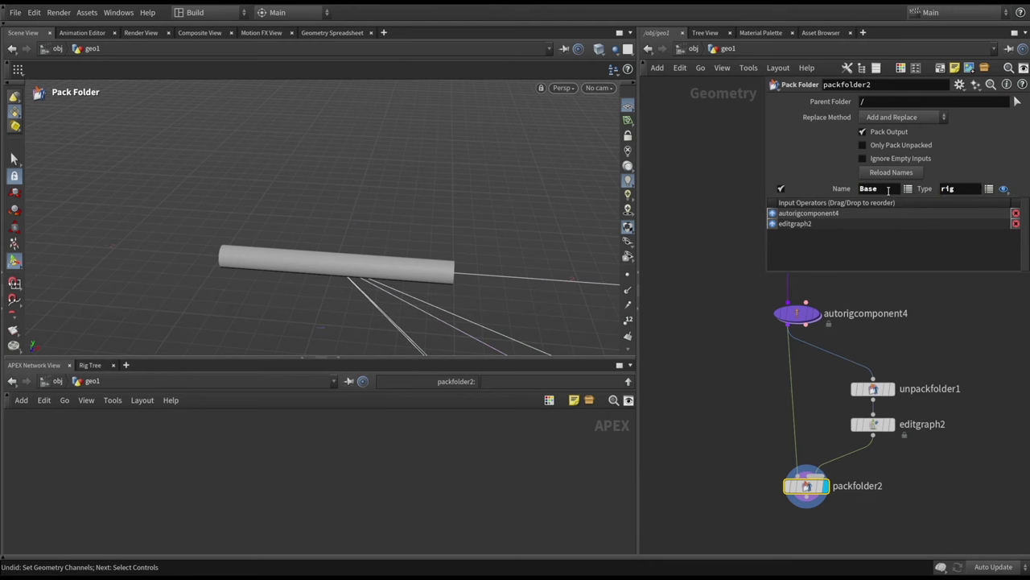
pyautogui.moveTo(797, 499); pyautogui.dragTo(788, 503)
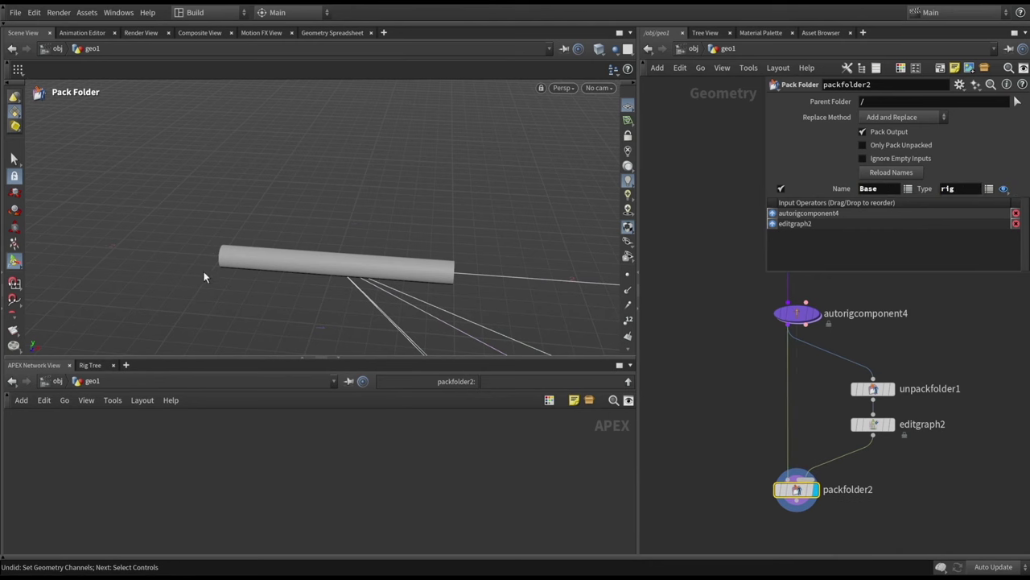
pyautogui.click(15, 243)
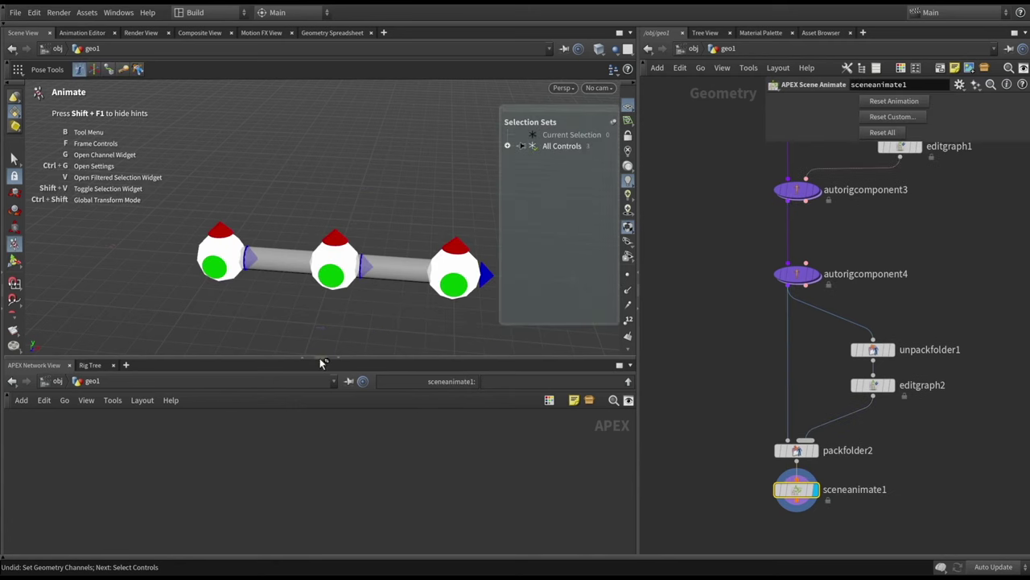
# Step: Rotate the rig's middle control to test it, then display editgraph2 again
pyautogui.moveTo(321, 363); pyautogui.dragTo(326, 379)
pyautogui.moveTo(400, 313); pyautogui.dragTo(185, 226)
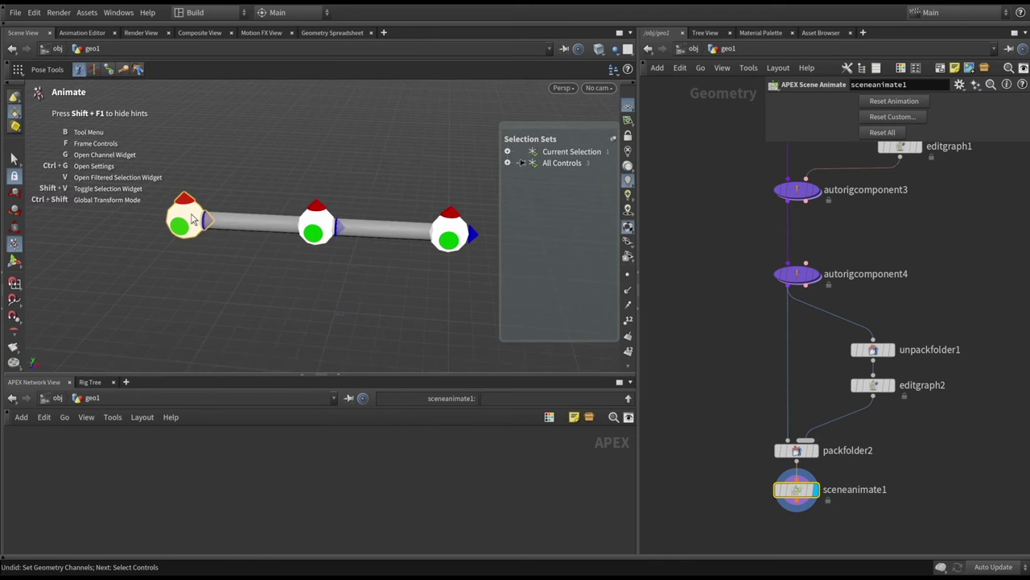
pyautogui.click(328, 216)
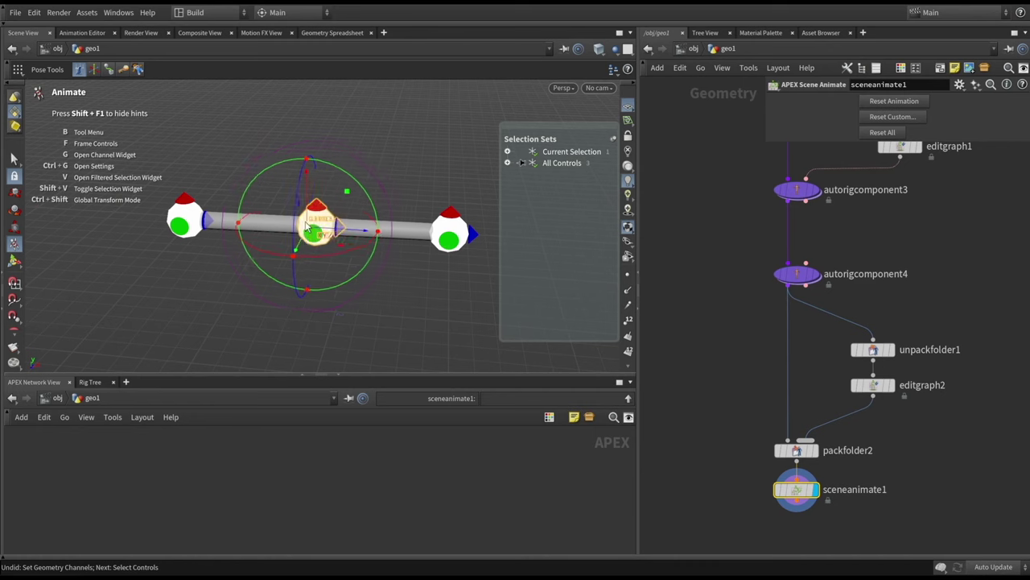
pyautogui.moveTo(305, 228); pyautogui.dragTo(379, 290)
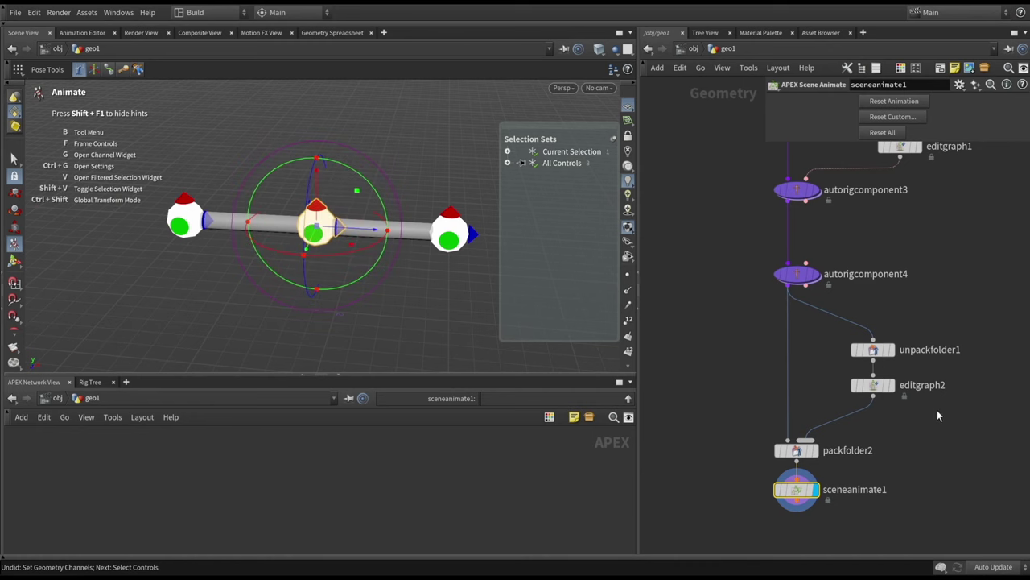
pyautogui.click(888, 384)
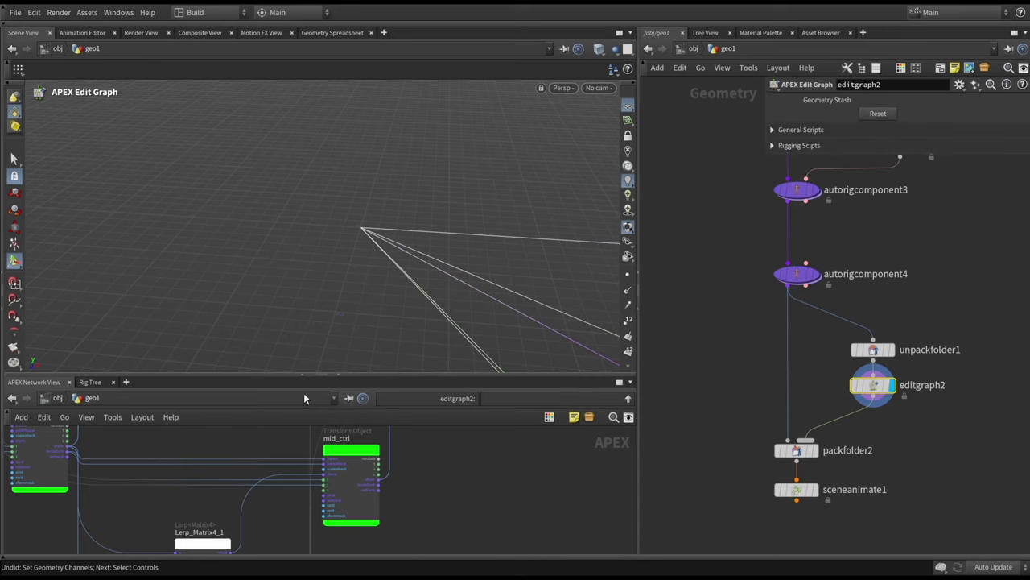
# Step: Maximize the graph editor and move mid_ctrl under the tip node
pyautogui.moveTo(322, 378); pyautogui.dragTo(322, 219)
pyautogui.scroll(-3, 403, 280)
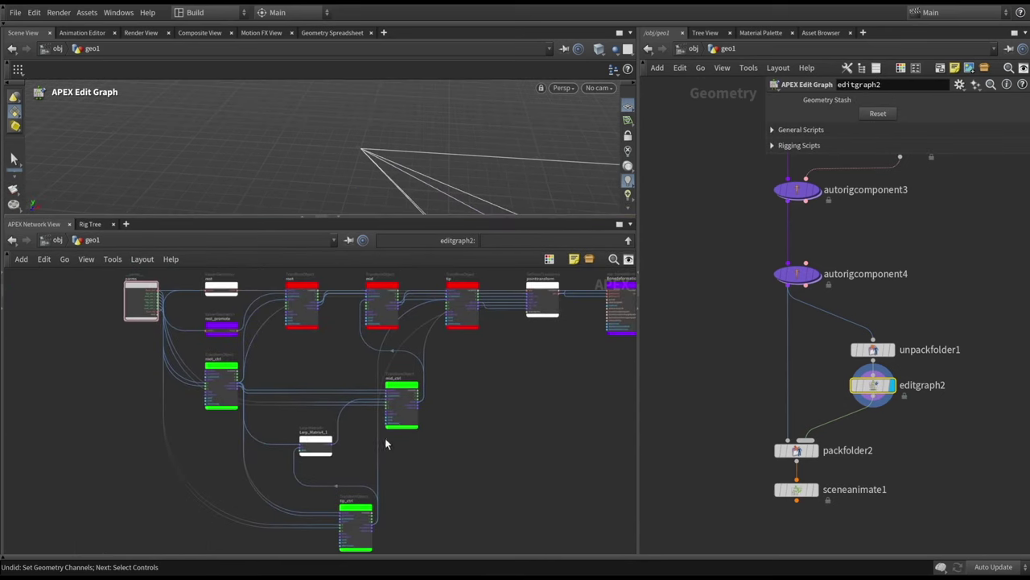
pyautogui.moveTo(271, 363); pyautogui.dragTo(193, 396)
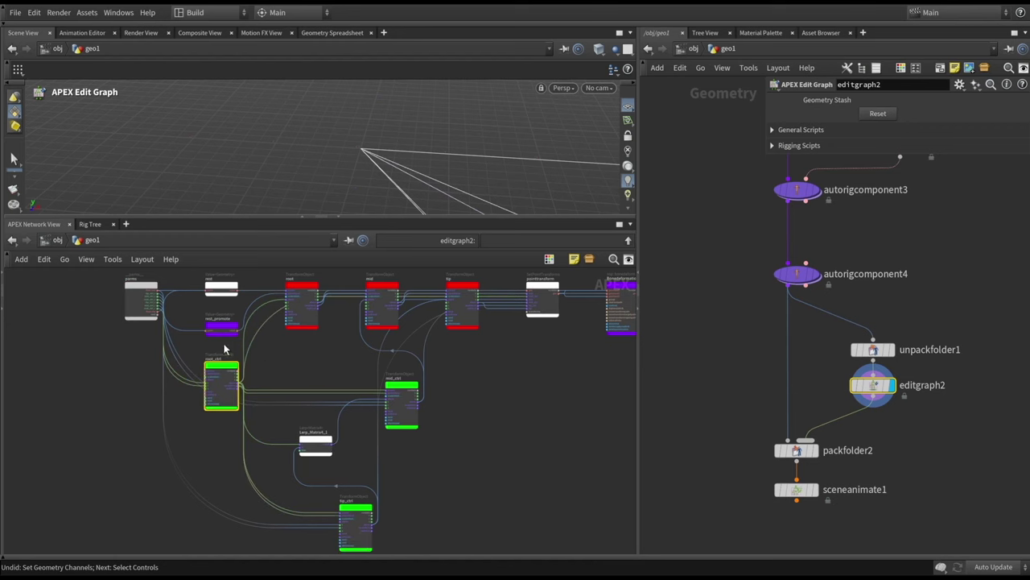
pyautogui.hotkey('ctrl', 'b')
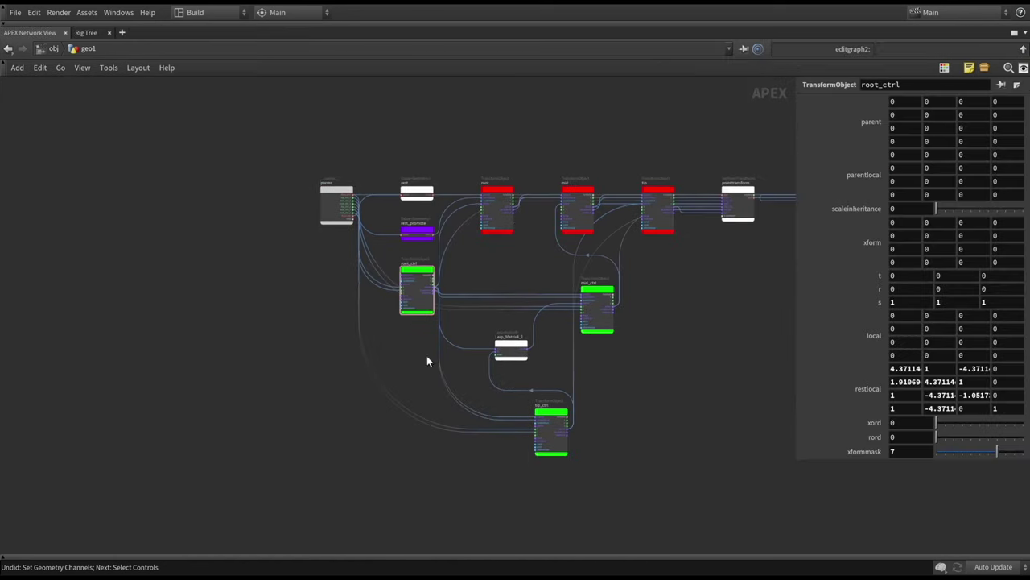
pyautogui.moveTo(488, 237); pyautogui.dragTo(594, 221)
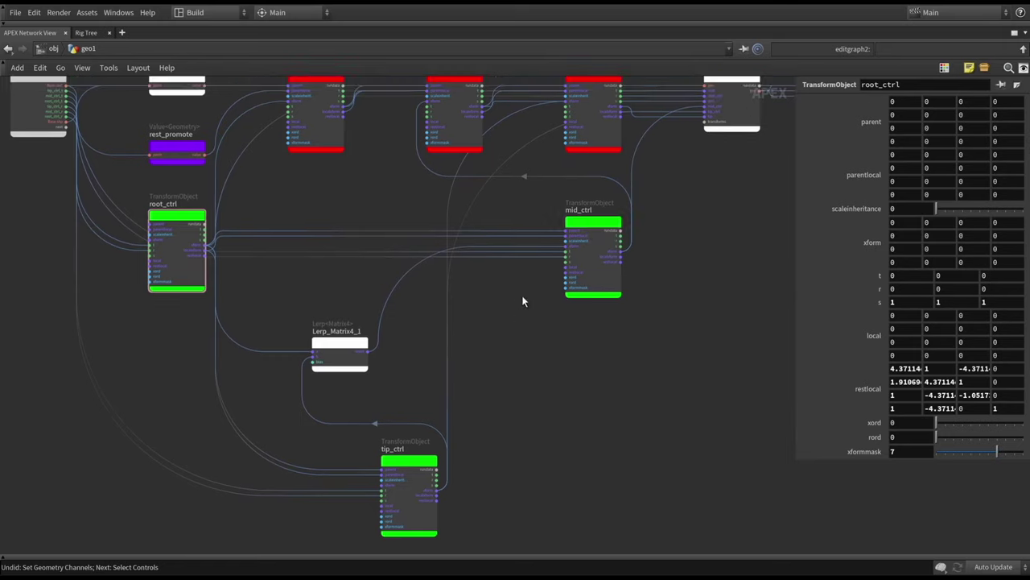
pyautogui.scroll(3, 524, 295)
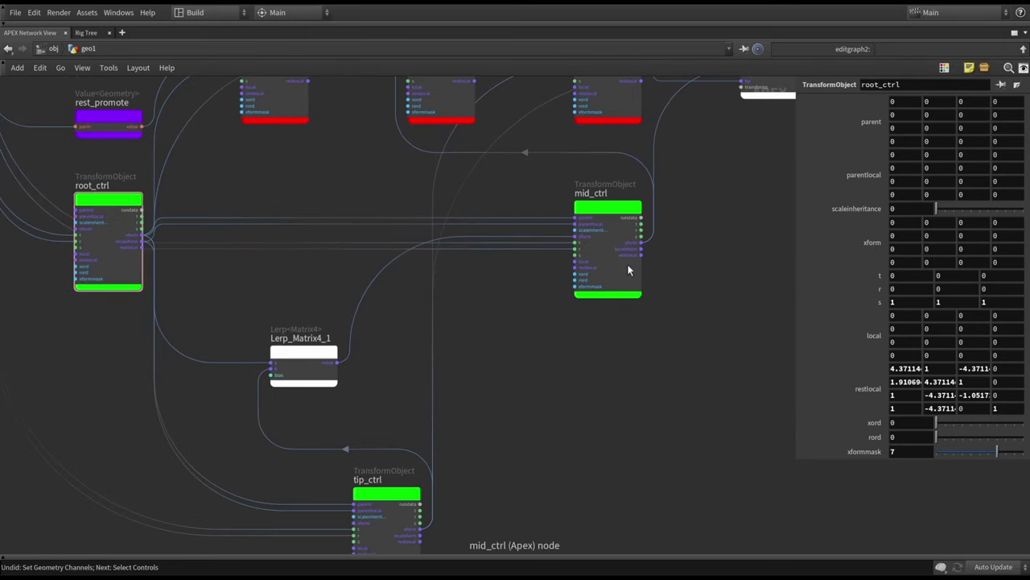
# Step: Add a rig::ExtractLocalTransform node to the graph
pyautogui.press('Tab')
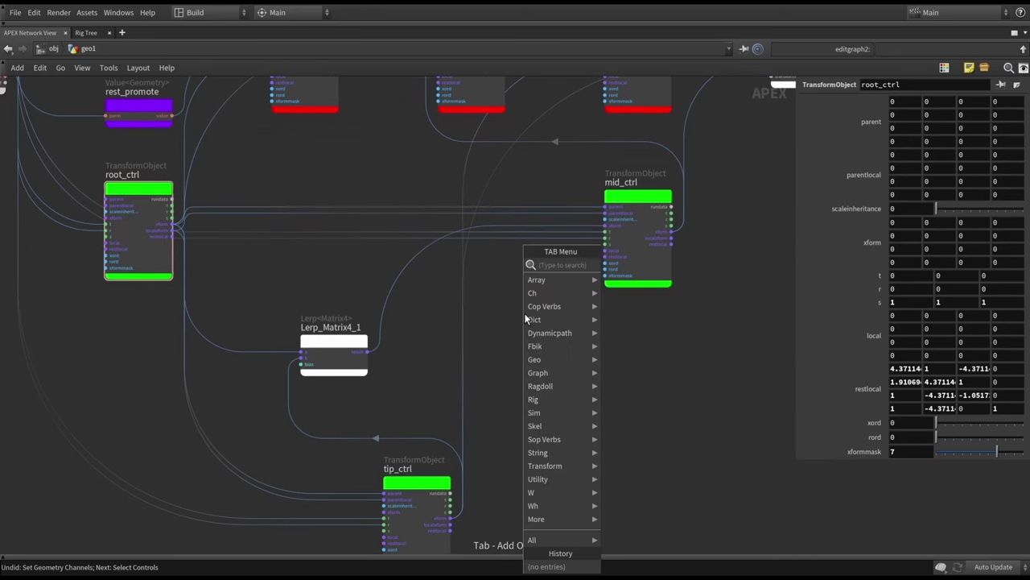
pyautogui.write('extra')
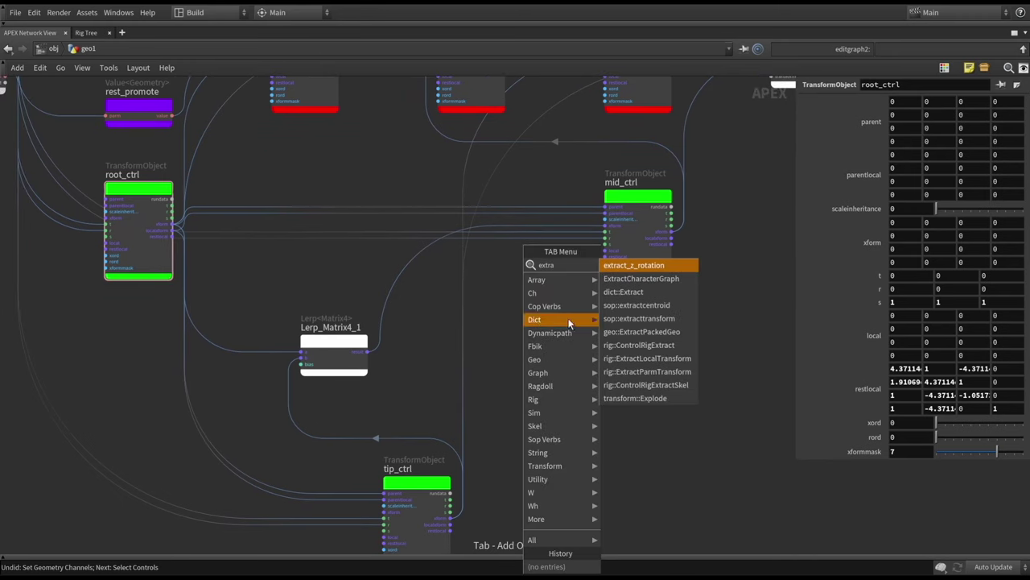
pyautogui.click(668, 358)
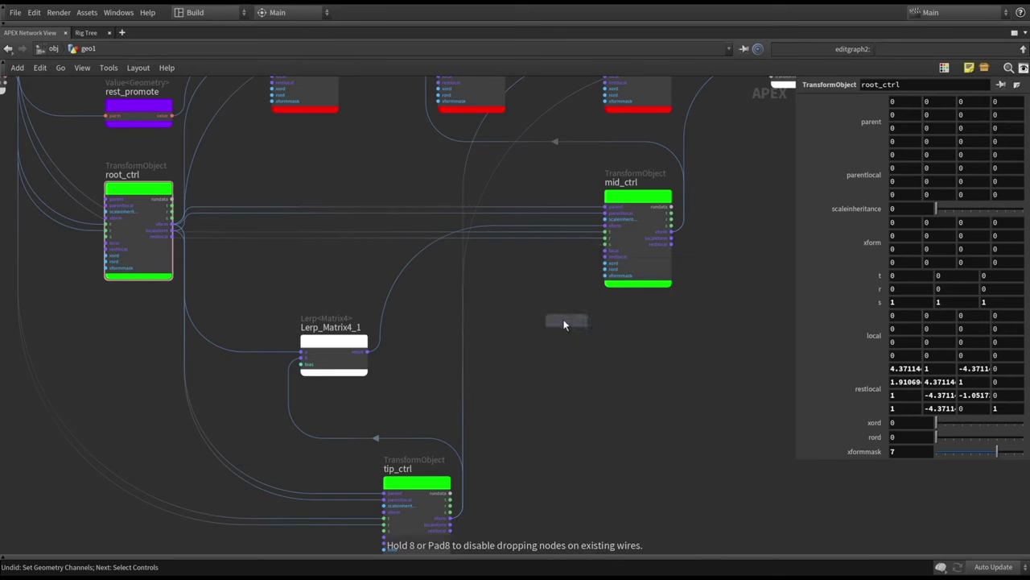
pyautogui.click(507, 316)
pyautogui.scroll(3, 432, 311)
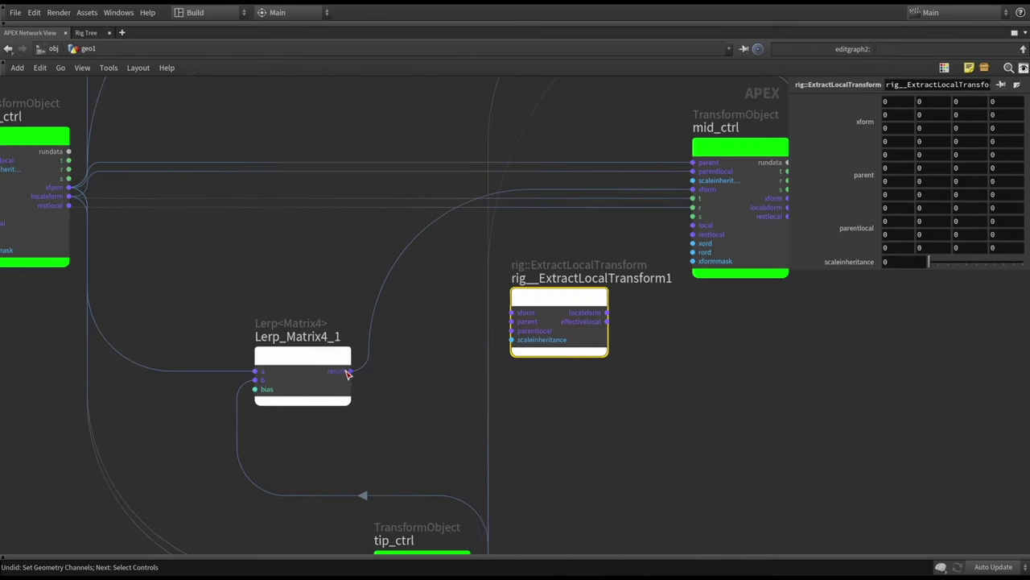
# Step: Feed Lerp_Matrix4_1's result into xform and root_ctrl into parentlocal of ExtractLocalTransform1
pyautogui.click(350, 369)
pyautogui.click(511, 312)
pyautogui.moveTo(402, 290); pyautogui.dragTo(459, 325, button='middle')
pyautogui.scroll(-2, 459, 325)
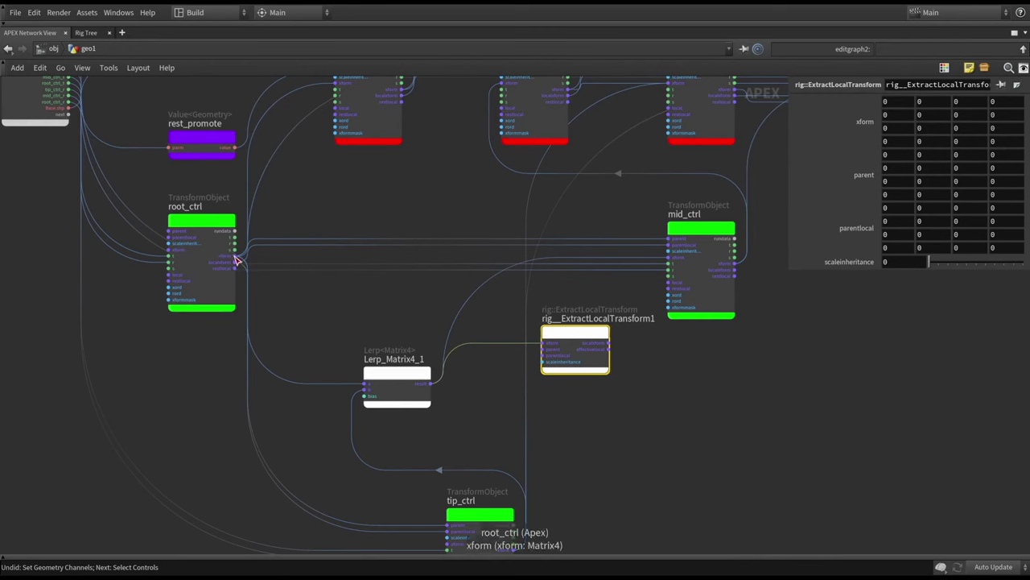
pyautogui.click(237, 265)
pyautogui.click(550, 355)
pyautogui.click(549, 350)
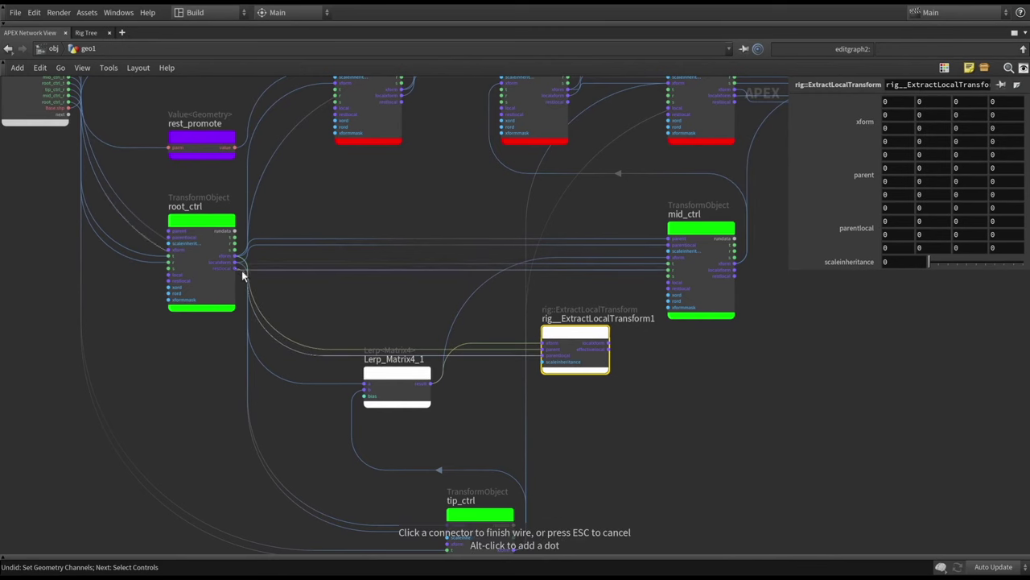
pyautogui.click(234, 262)
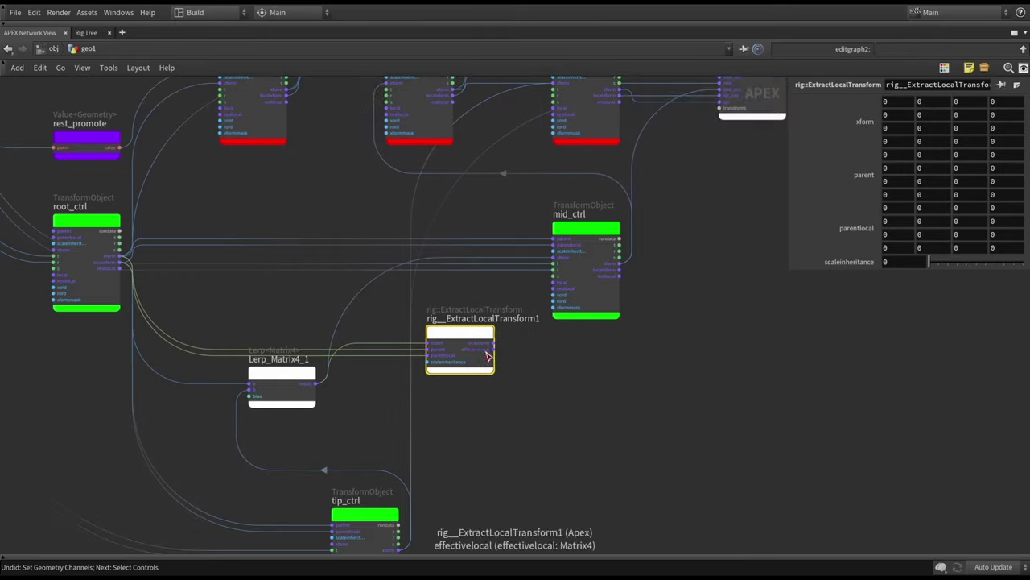
# Step: Wire the localxform output into mid_ctrl's restlocal input and restore the full layout
pyautogui.scroll(2, 484, 346)
pyautogui.click(483, 338)
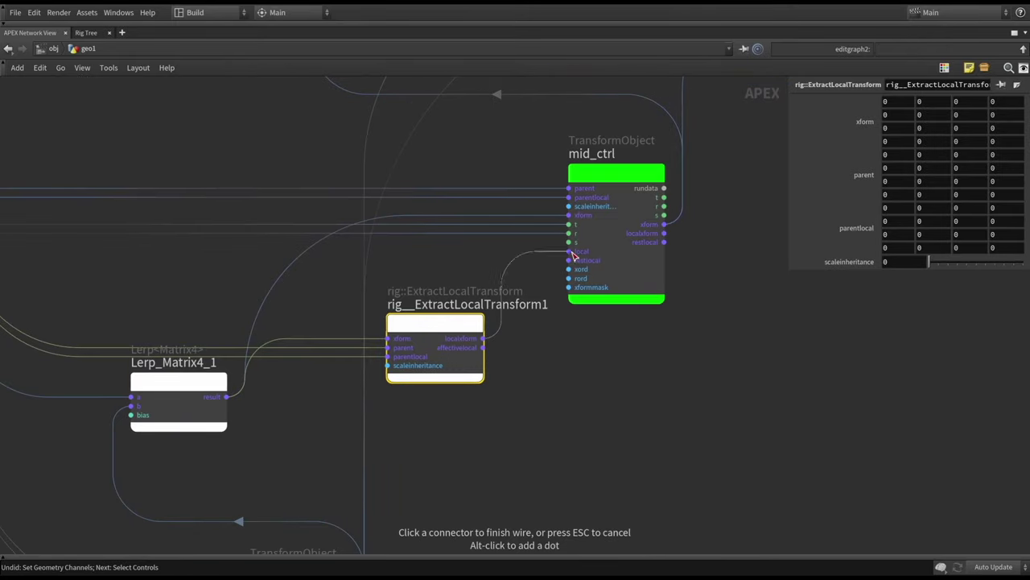
pyautogui.click(573, 260)
pyautogui.click(569, 215)
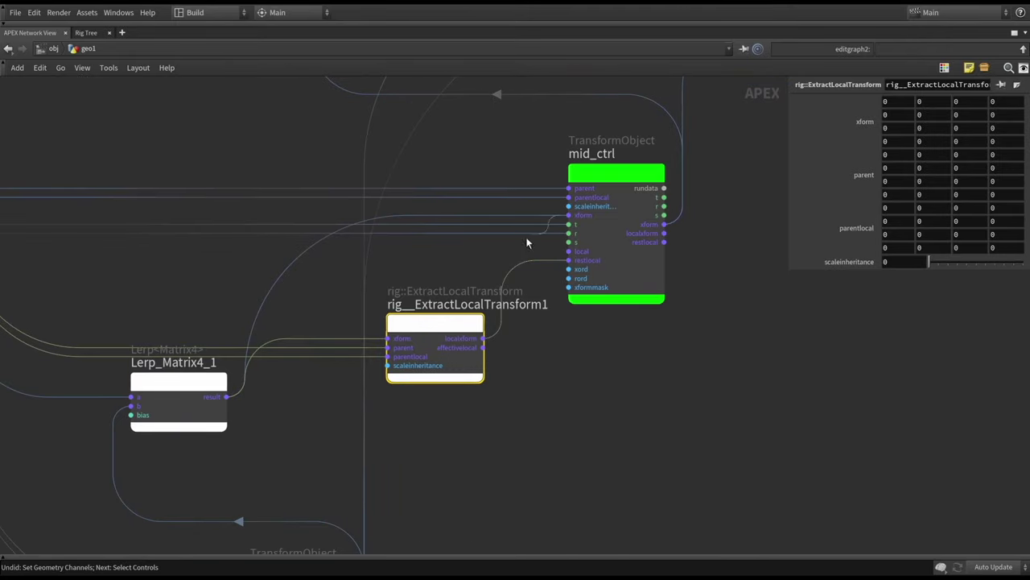
pyautogui.click(475, 262)
pyautogui.scroll(-4, 479, 262)
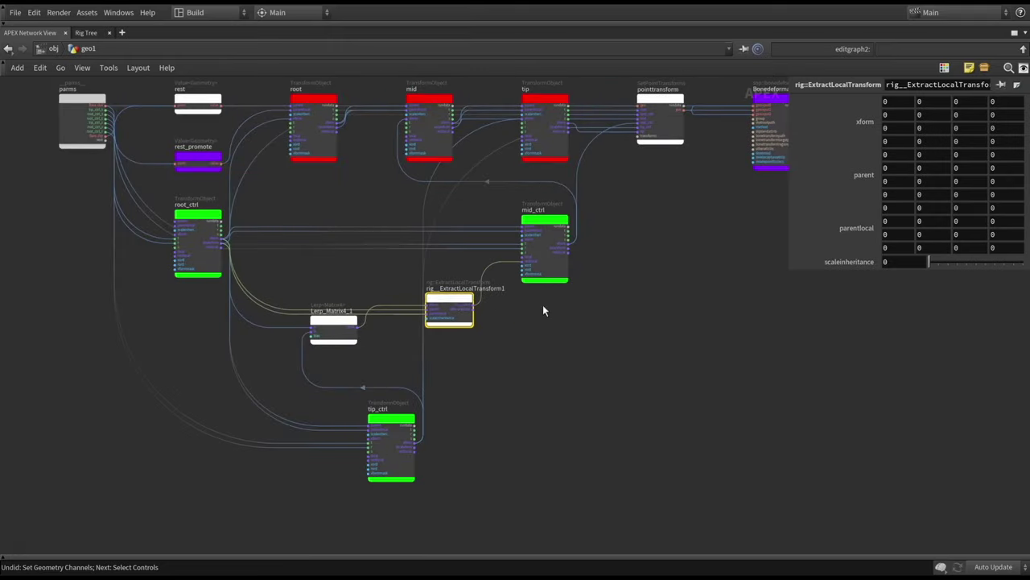
pyautogui.scroll(-2, 563, 318)
pyautogui.hotkey('ctrl', 'b')
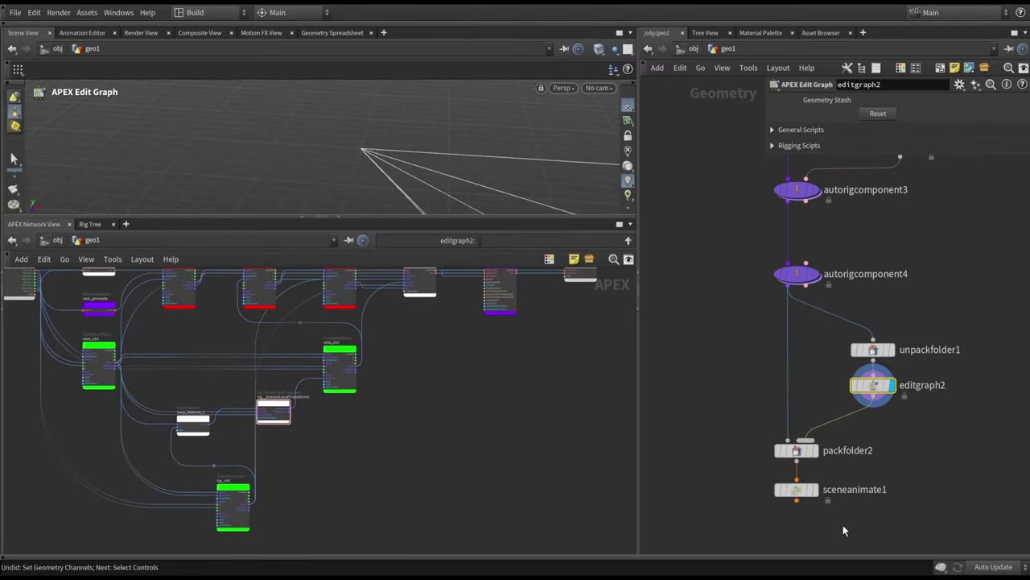
# Step: Display sceneanimate1 and frame the view on the rig's left control
pyautogui.click(797, 489)
pyautogui.click(815, 490)
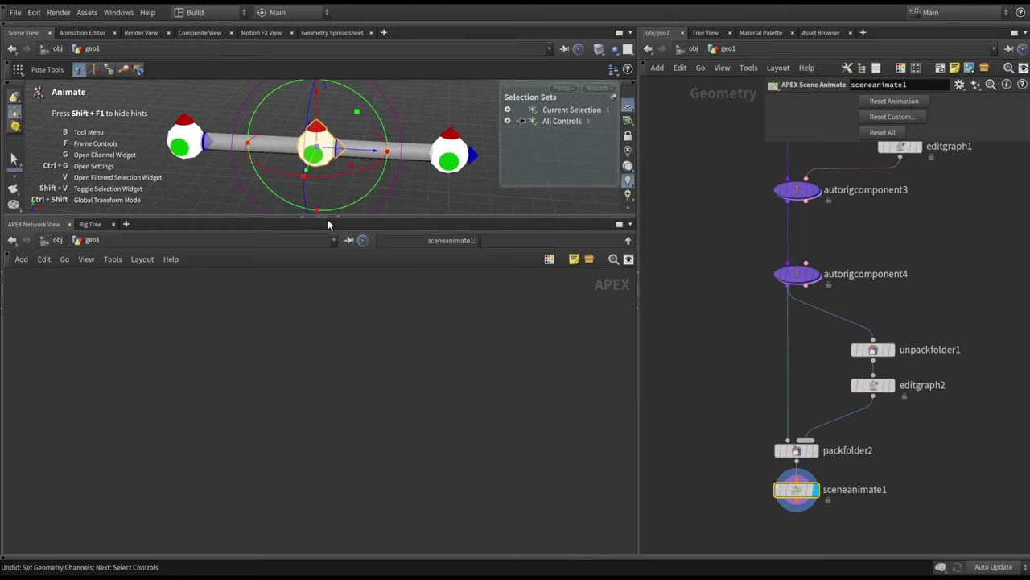
pyautogui.moveTo(327, 218); pyautogui.dragTo(328, 352)
pyautogui.click(424, 289)
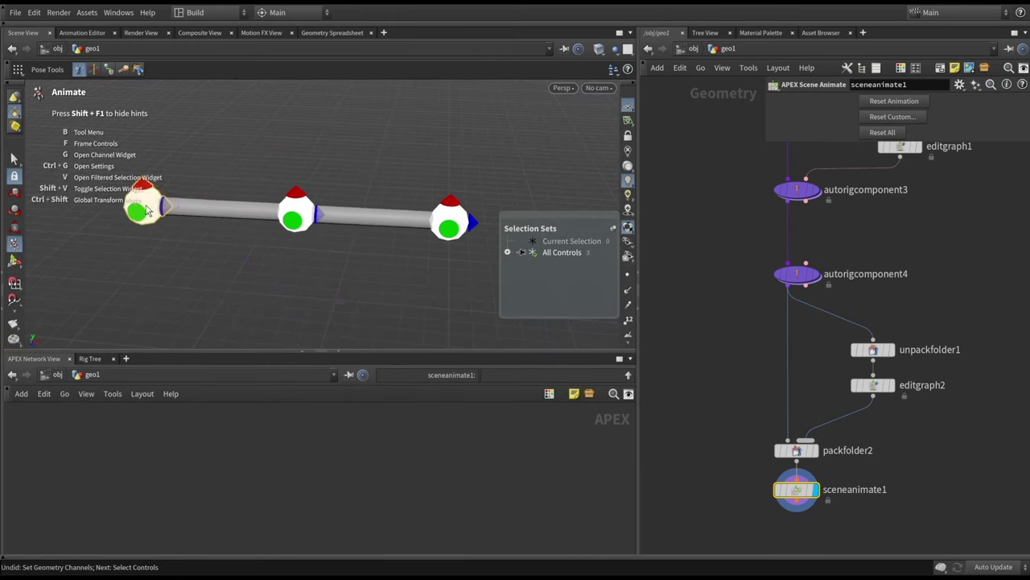
pyautogui.click(146, 209)
pyautogui.press('f')
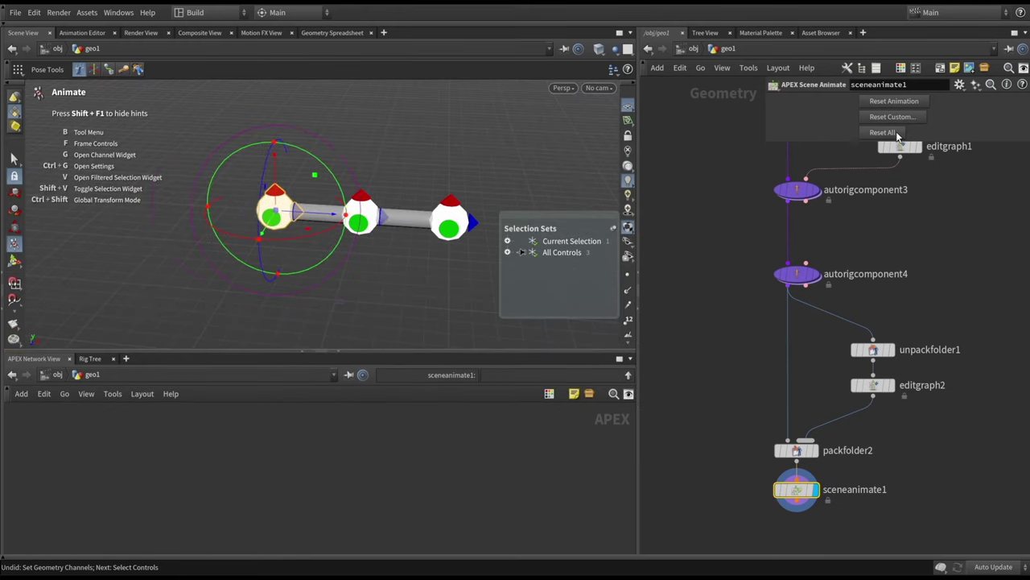
# Step: Move the left and middle controls to check the follow, undo, then redisplay editgraph2
pyautogui.moveTo(457, 285); pyautogui.dragTo(314, 224, button='middle')
pyautogui.moveTo(313, 224)
pyautogui.mouseDown()
pyautogui.moveTo(370, 160)
pyautogui.moveTo(353, 177)
pyautogui.moveTo(357, 236)
pyautogui.moveTo(322, 235)
pyautogui.mouseUp()
pyautogui.hotkey('ctrl', 'z')
pyautogui.hotkey('ctrl', 'z')
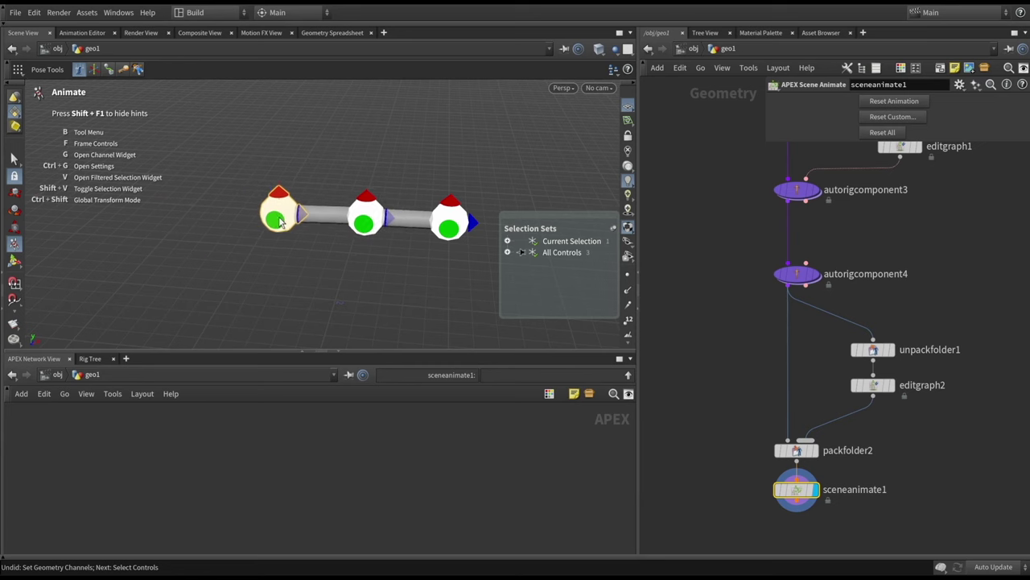
pyautogui.moveTo(378, 219)
pyautogui.mouseDown()
pyautogui.moveTo(359, 197)
pyautogui.moveTo(372, 209)
pyautogui.mouseUp()
pyautogui.click(396, 277)
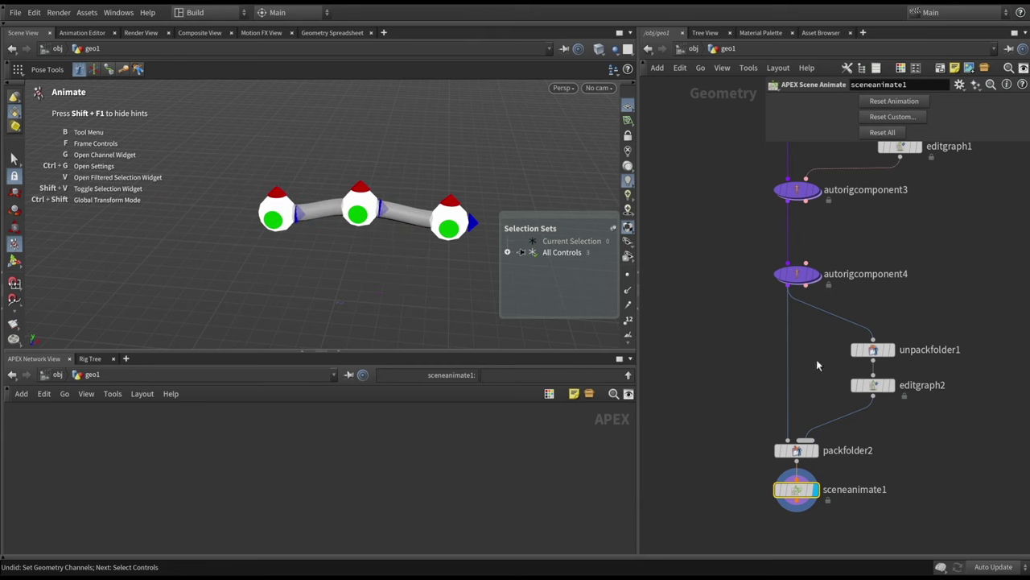
pyautogui.click(877, 337)
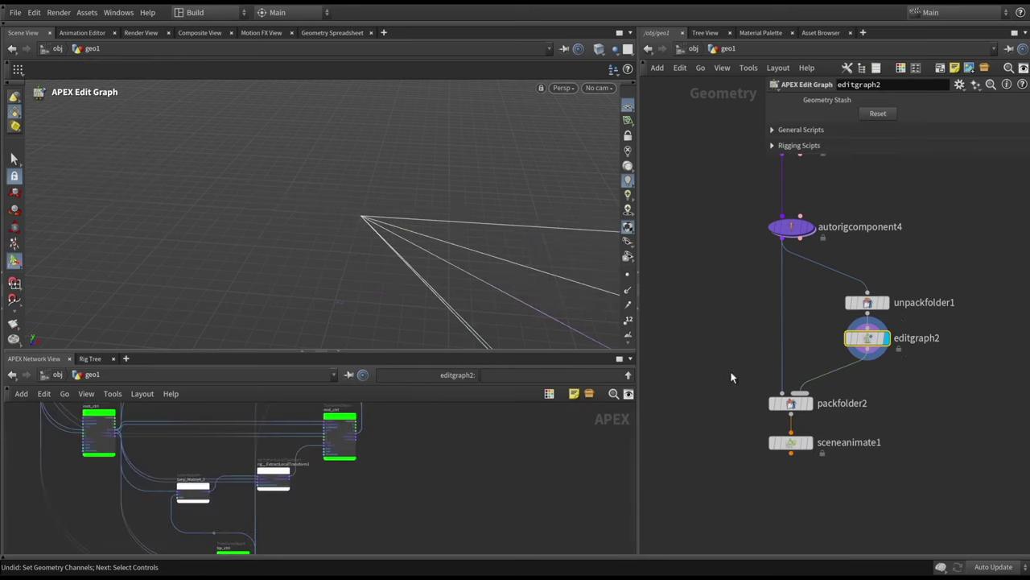
# Step: Maximize the APEX graph, lower tip_ctrl, frame it, and inspect root_ctrl and tip_ctrl
pyautogui.hotkey('ctrl', 'b')
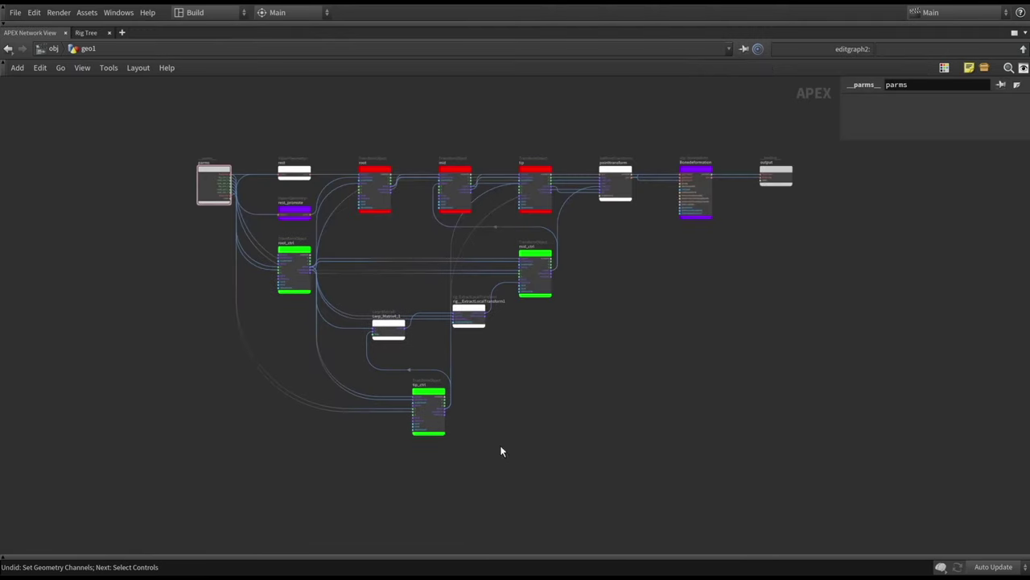
pyautogui.moveTo(379, 336); pyautogui.dragTo(357, 426)
pyautogui.press('h')
pyautogui.scroll(4, 426, 268)
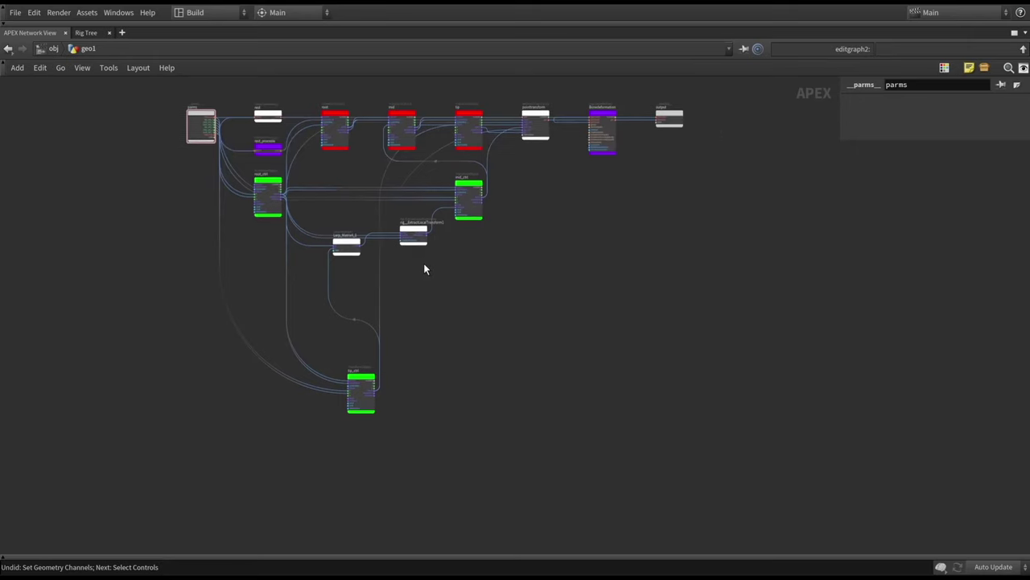
pyautogui.click(250, 164)
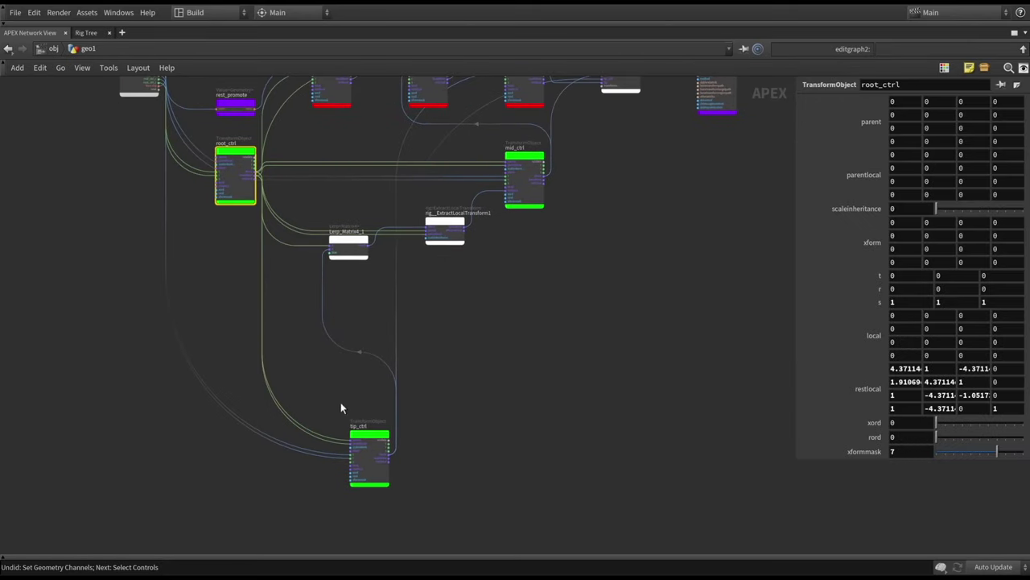
pyautogui.click(362, 451)
pyautogui.click(244, 193)
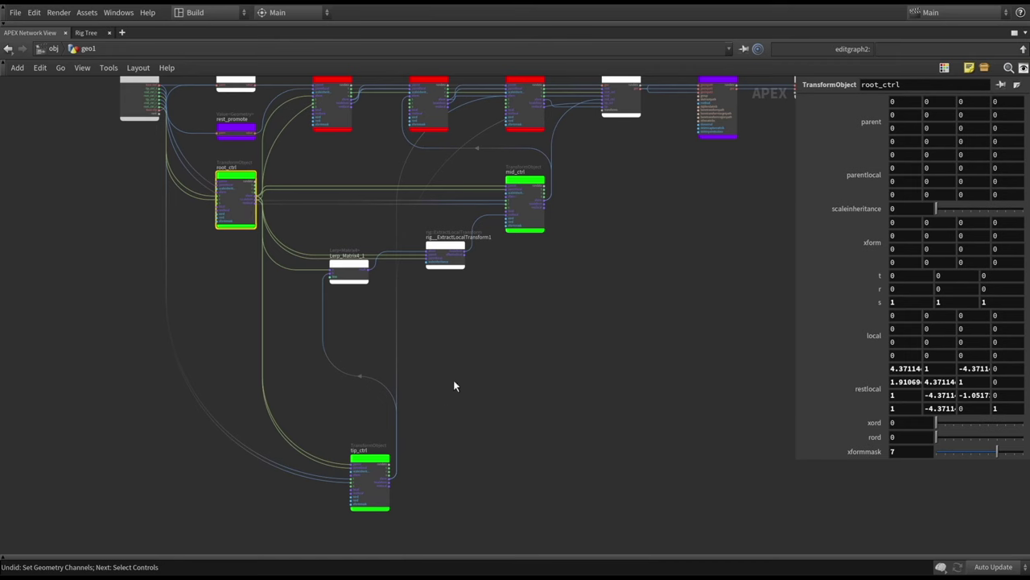
pyautogui.scroll(3, 458, 354)
# Step: Add two transform::Explode nodes reading root_ctrl's and tip_ctrl's localxform outputs
pyautogui.press('Tab')
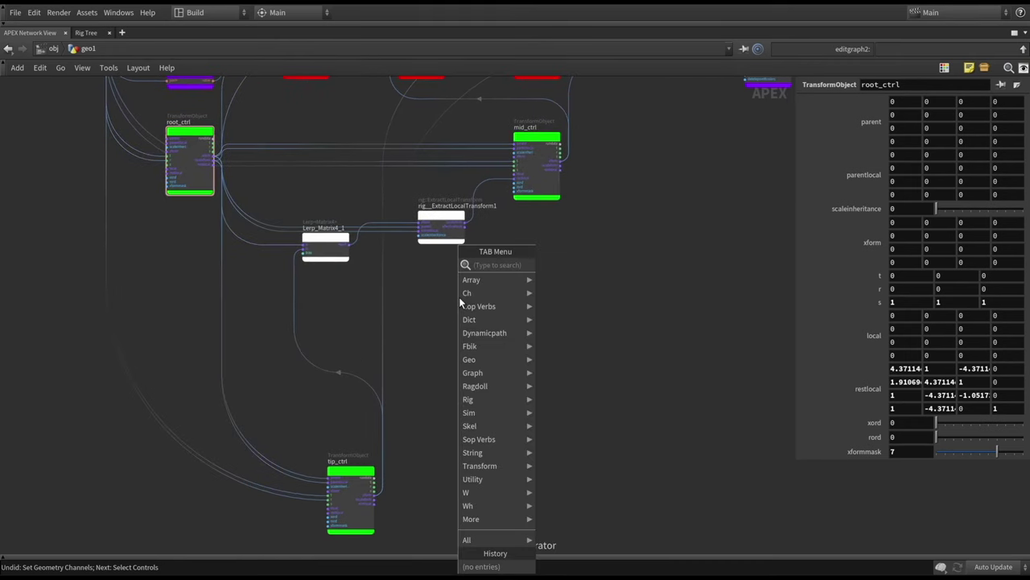
pyautogui.write('expl')
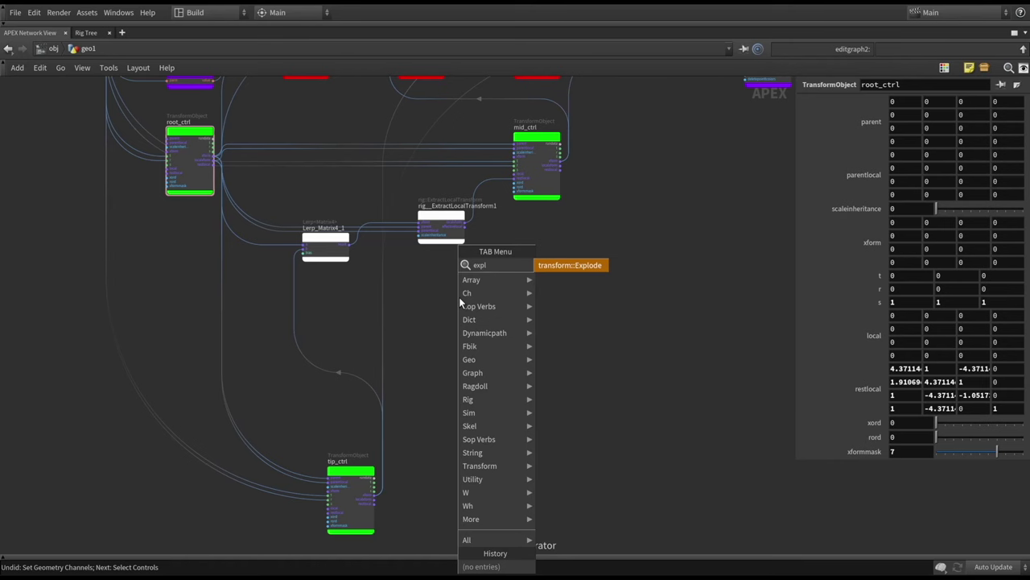
pyautogui.click(565, 276)
pyautogui.click(437, 292)
pyautogui.scroll(2, 241, 157)
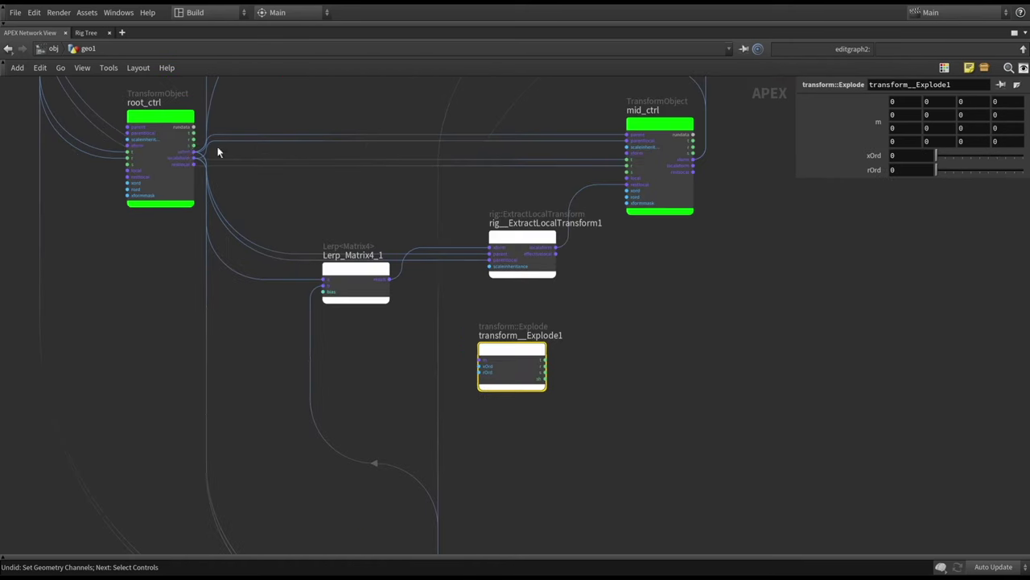
pyautogui.click(191, 164)
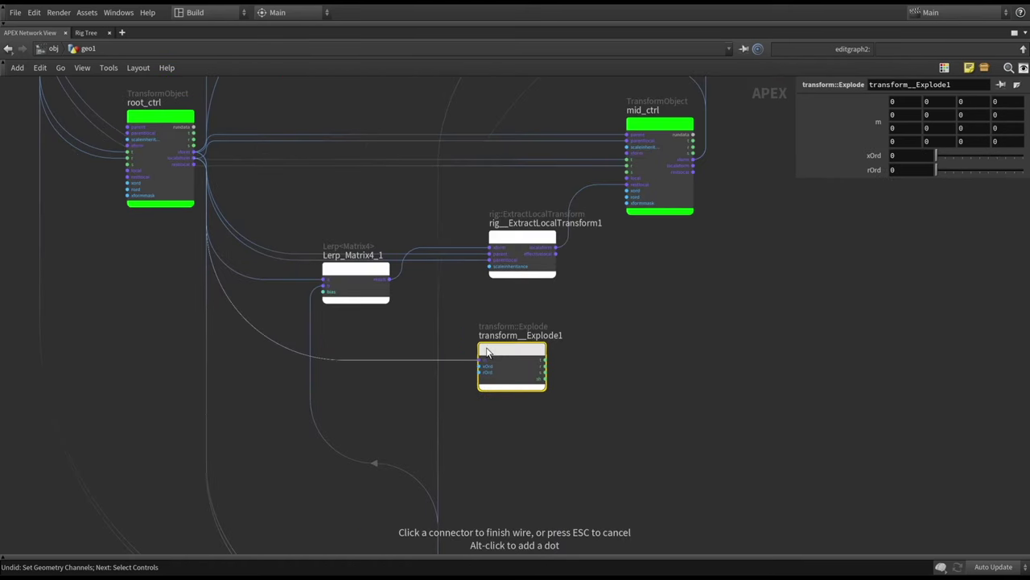
pyautogui.click(486, 352)
pyautogui.moveTo(643, 450); pyautogui.dragTo(579, 365, button='middle')
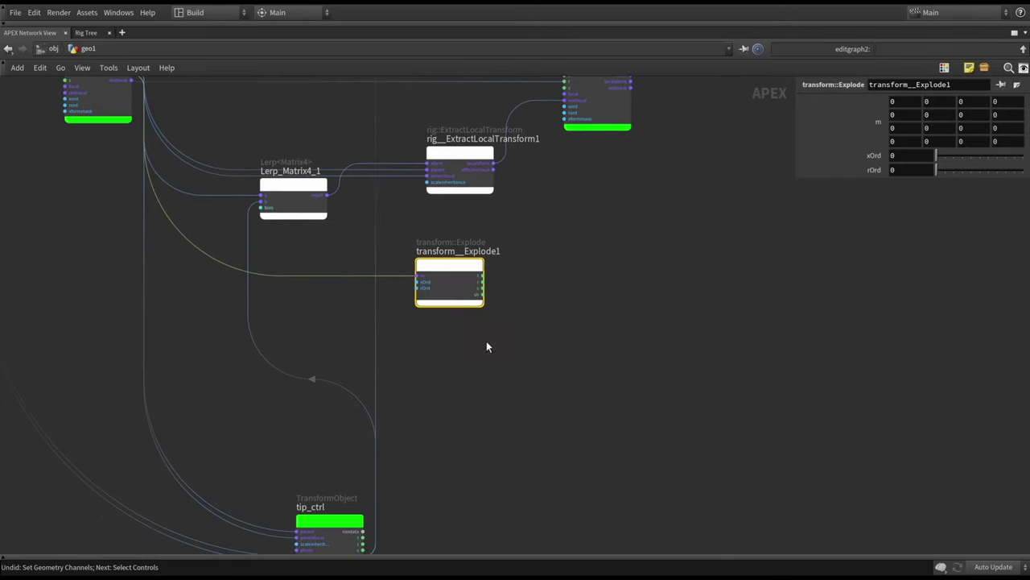
pyautogui.moveTo(485, 347); pyautogui.dragTo(501, 273, button='middle')
pyautogui.click(473, 271)
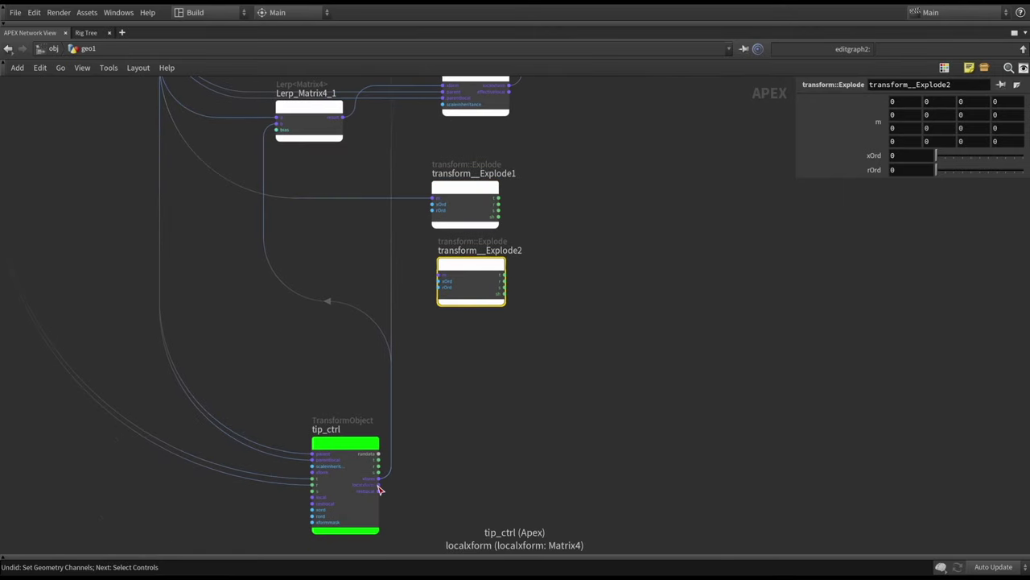
pyautogui.click(378, 483)
pyautogui.click(440, 276)
pyautogui.moveTo(475, 281); pyautogui.dragTo(459, 322, button='middle')
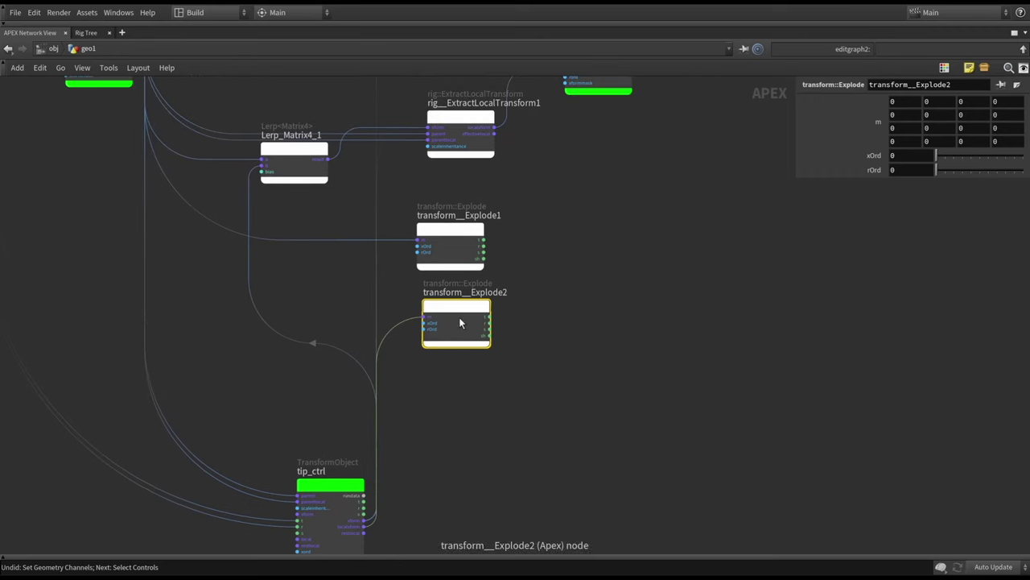
# Step: Add Distance1 measuring between Explode1's and Explode2's t outputs
pyautogui.press('Tab')
pyautogui.write('dis')
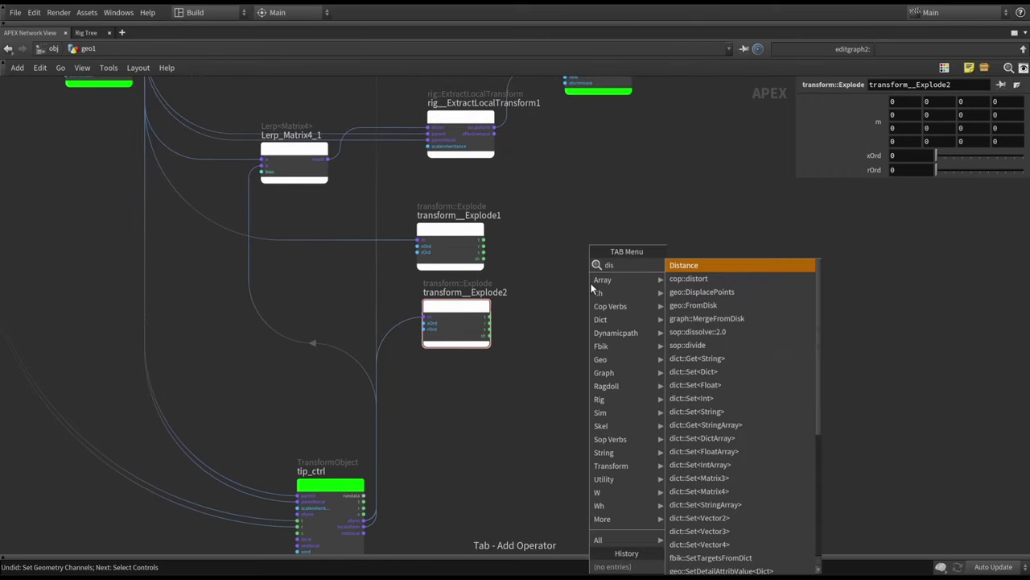
pyautogui.click(682, 265)
pyautogui.click(575, 274)
pyautogui.scroll(2, 480, 243)
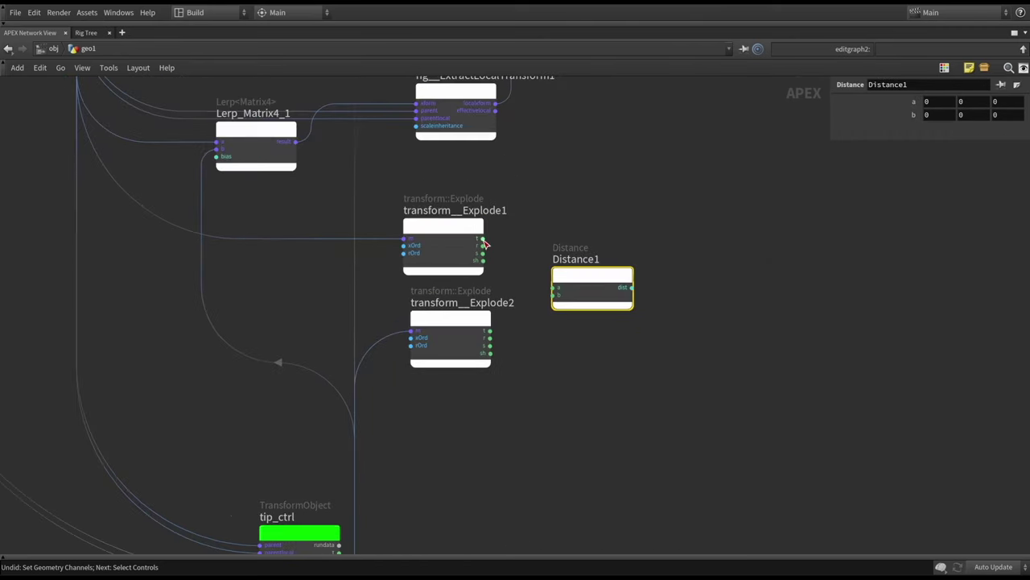
pyautogui.click(483, 239)
pyautogui.click(551, 288)
pyautogui.click(490, 331)
pyautogui.click(555, 294)
pyautogui.scroll(-3, 577, 350)
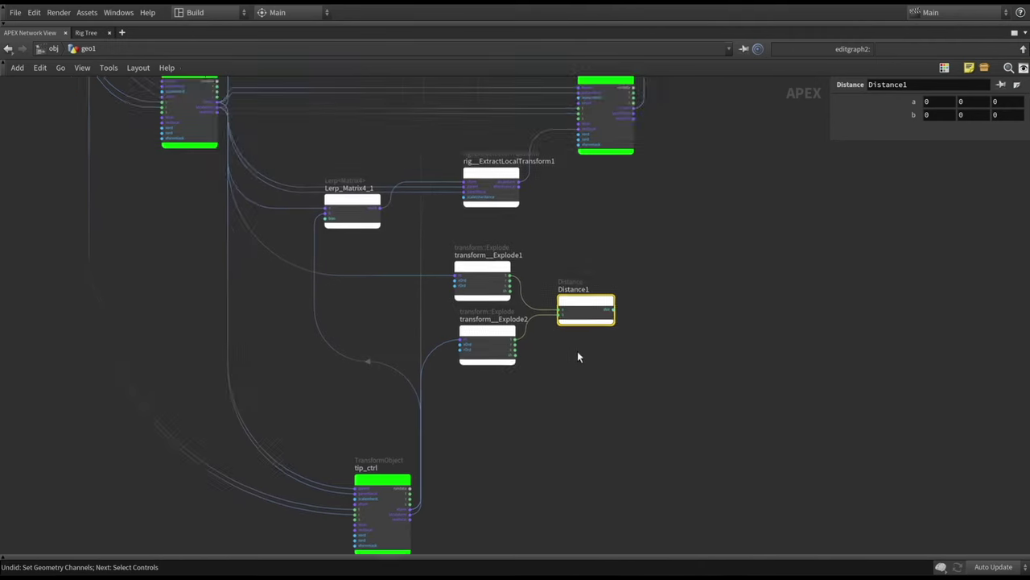
# Step: Duplicate the two Explode nodes and Distance1 as a second set below
pyautogui.moveTo(623, 145); pyautogui.dragTo(483, 246)
pyautogui.keyDown('alt'); pyautogui.moveTo(469, 173); pyautogui.dragTo(482, 301); pyautogui.keyUp('alt')
pyautogui.click(539, 308)
pyautogui.moveTo(228, 94); pyautogui.dragTo(320, 210, button='middle')
pyautogui.scroll(3, 319, 208)
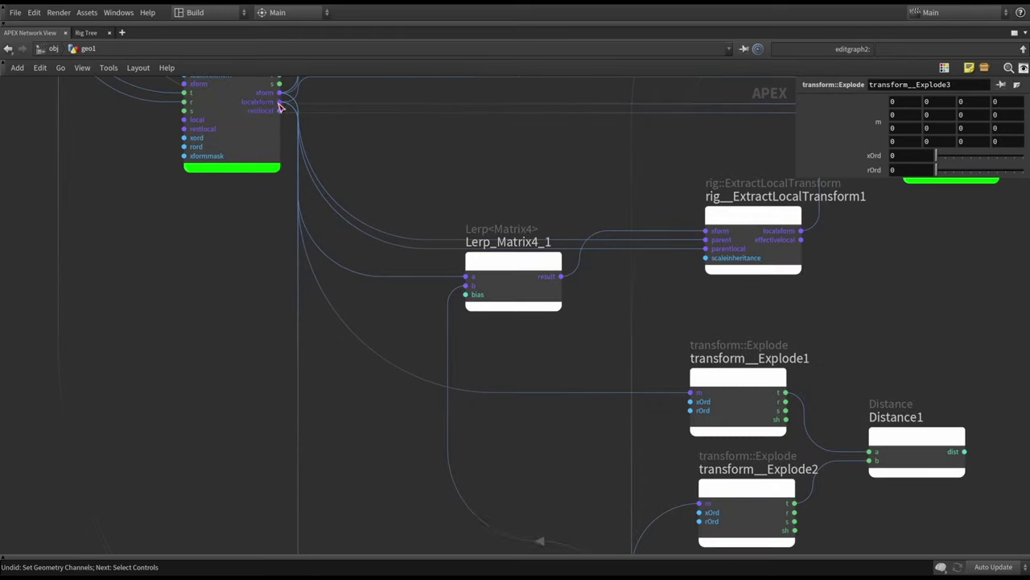
# Step: Wire root_ctrl's and tip_ctrl's restlocal outputs into Explode3 and Explode4, feeding Distance2
pyautogui.click(278, 115)
pyautogui.scroll(-3, 519, 422)
pyautogui.moveTo(519, 422); pyautogui.dragTo(494, 338, button='middle')
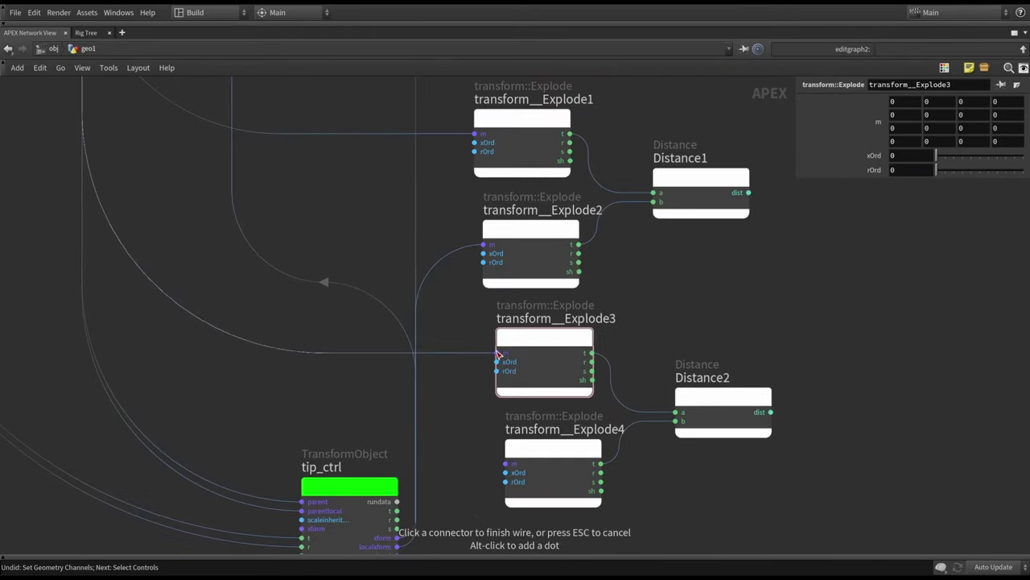
pyautogui.click(494, 338)
pyautogui.scroll(2, 413, 483)
pyautogui.click(380, 453)
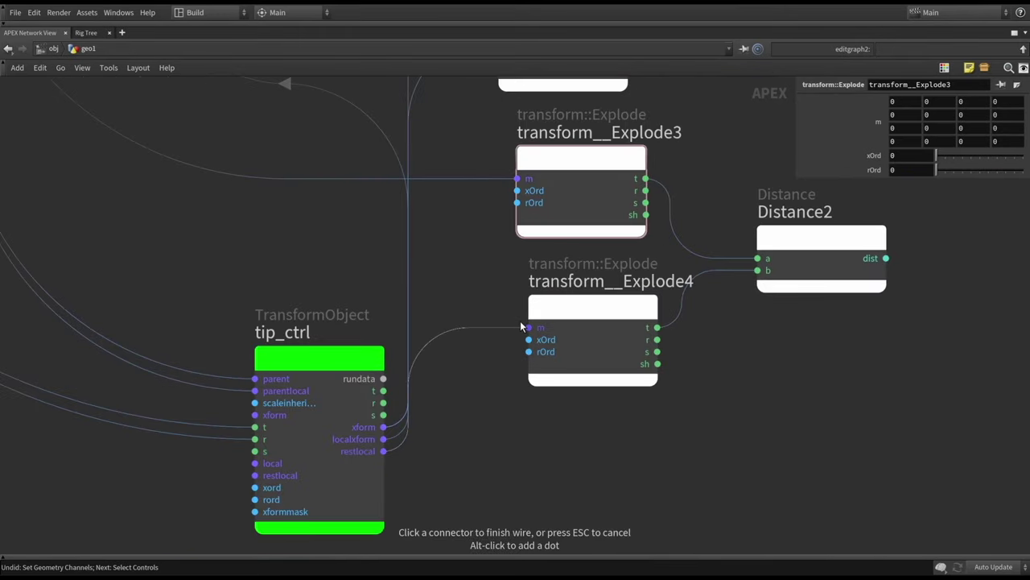
pyautogui.click(529, 328)
pyautogui.scroll(-1, 698, 367)
pyautogui.scroll(-2, 698, 372)
pyautogui.moveTo(646, 418); pyautogui.dragTo(522, 435, button='middle')
pyautogui.moveTo(494, 363); pyautogui.dragTo(486, 362)
pyautogui.moveTo(503, 319); pyautogui.dragTo(475, 329, button='middle')
# Step: Add Subtract_Float_1 computing Distance1's dist minus Distance2's dist
pyautogui.press('Tab')
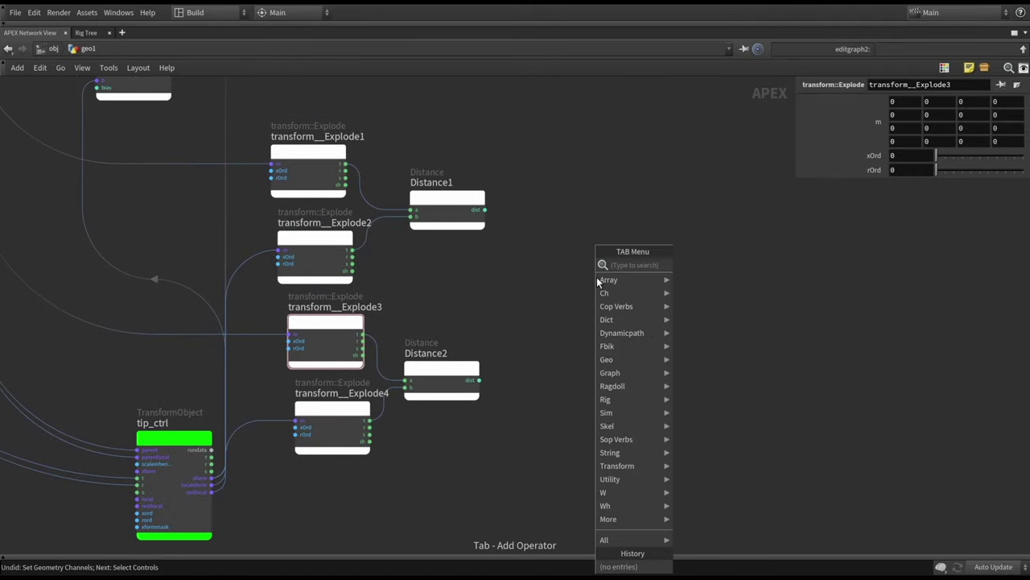
pyautogui.write('subtr')
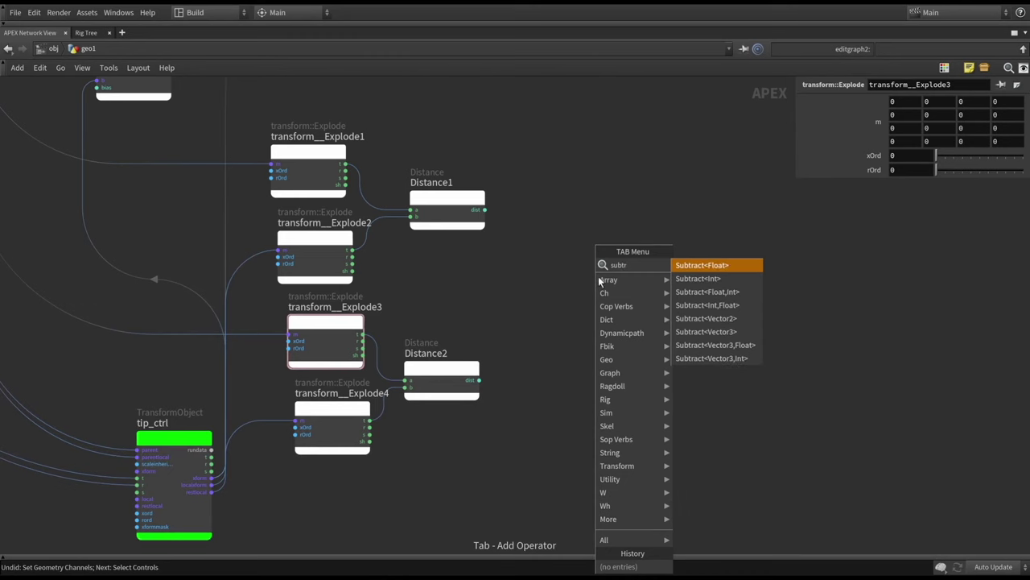
pyautogui.click(713, 268)
pyautogui.click(541, 278)
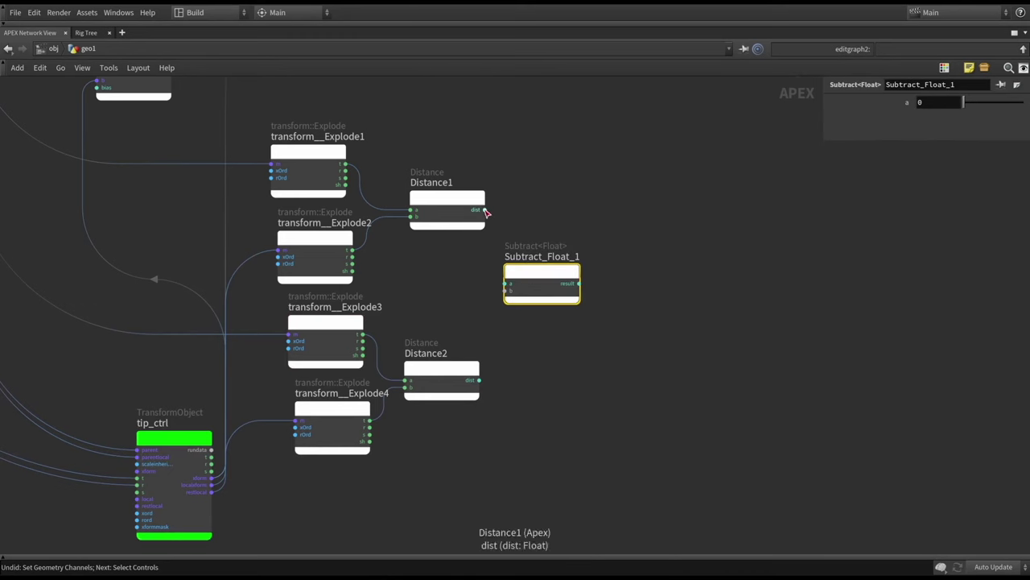
pyautogui.click(485, 209)
pyautogui.click(505, 283)
pyautogui.click(505, 290)
pyautogui.click(485, 384)
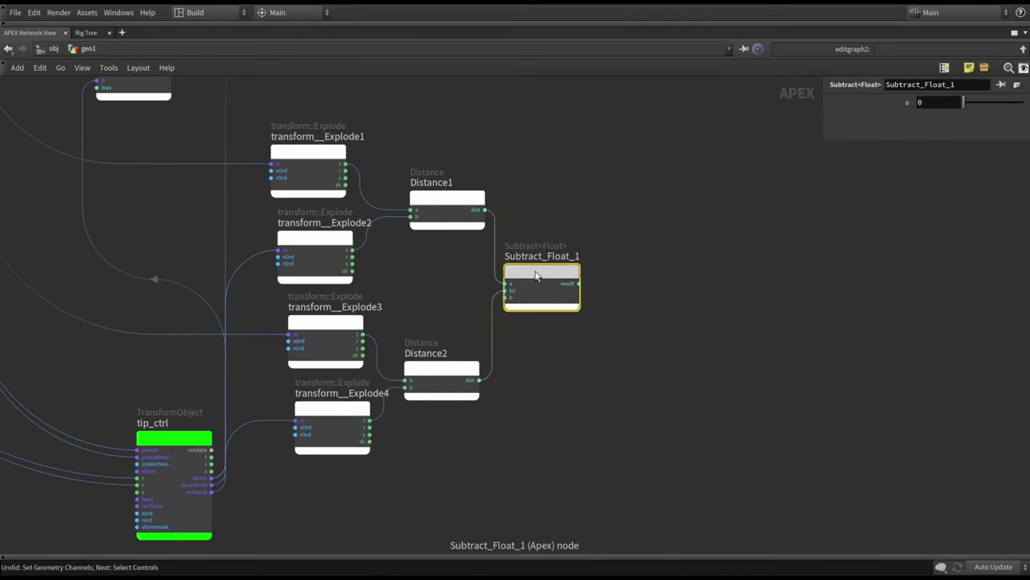
pyautogui.scroll(-1, 524, 239)
pyautogui.moveTo(606, 213); pyautogui.dragTo(370, 445)
pyautogui.click(684, 260)
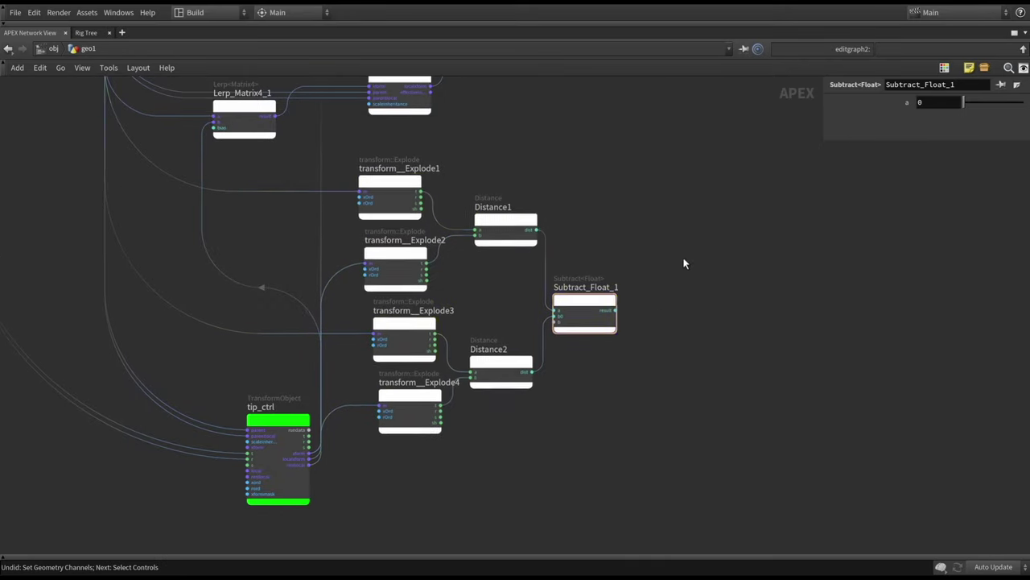
pyautogui.moveTo(684, 260); pyautogui.dragTo(656, 276, button='middle')
# Step: Add an Add<Float> node fed by Subtract_Float_1's result
pyautogui.press('Tab')
pyautogui.write('addfl')
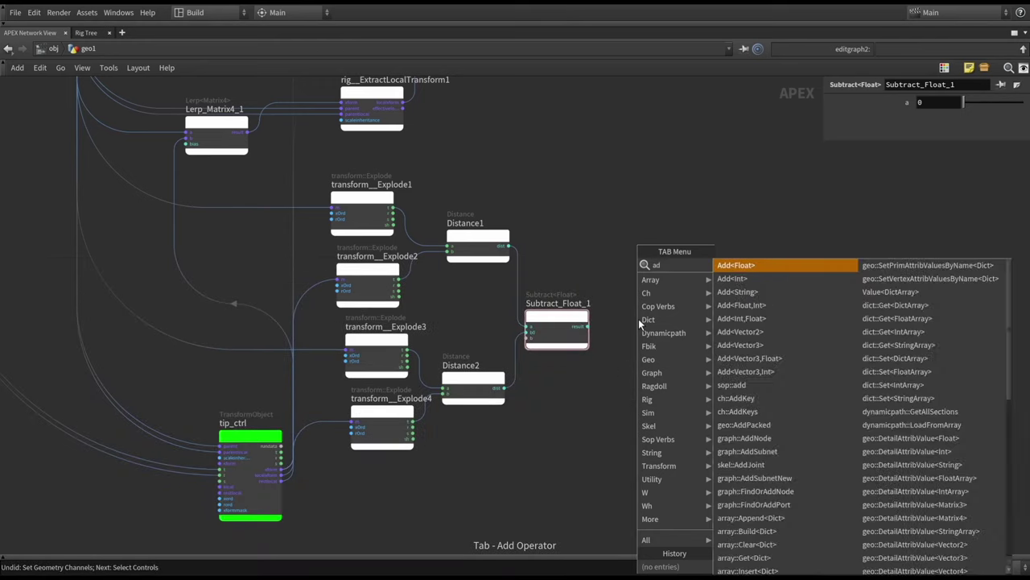
pyautogui.press('Return')
pyautogui.click(646, 330)
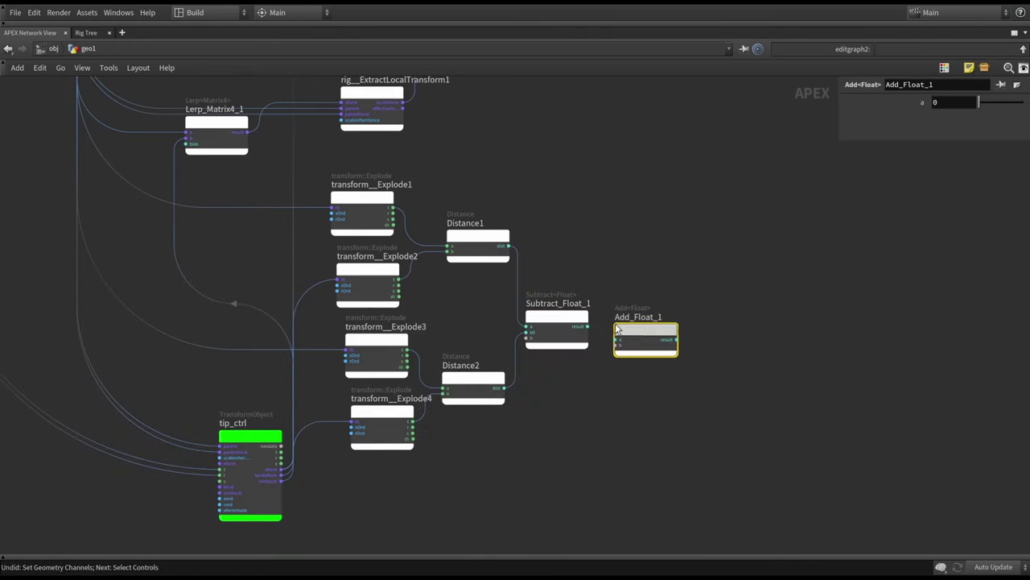
pyautogui.scroll(3, 595, 313)
pyautogui.click(585, 330)
pyautogui.click(624, 318)
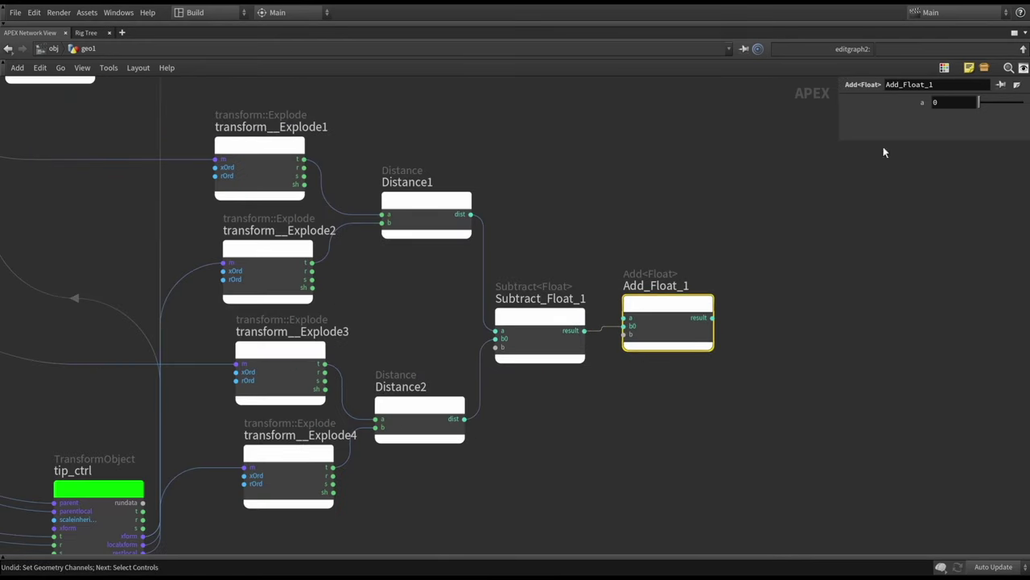
# Step: Set Add_Float_1's a value to 1
pyautogui.doubleClick(954, 103)
pyautogui.write('1')
pyautogui.click(804, 338)
pyautogui.scroll(-4, 734, 322)
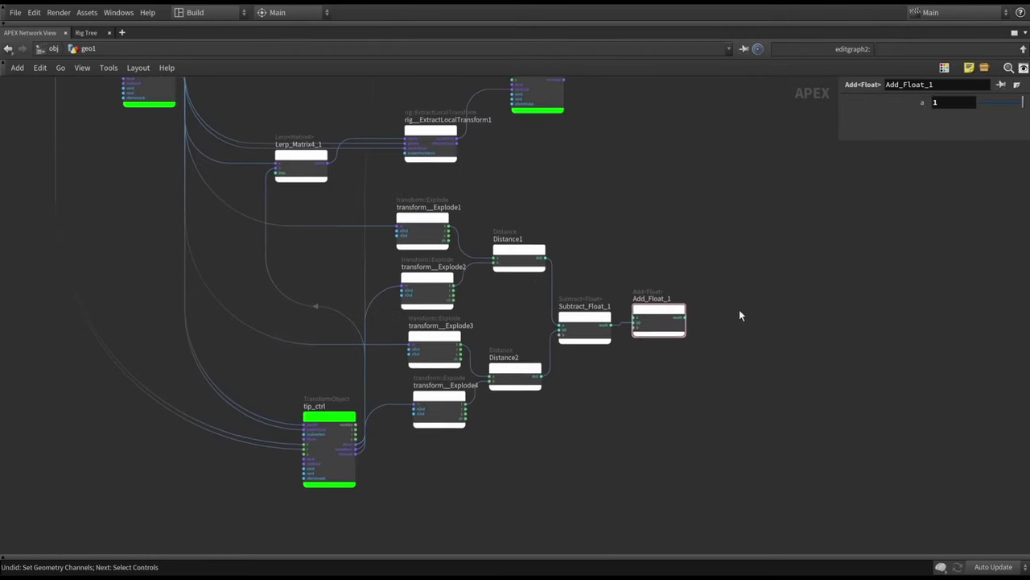
pyautogui.scroll(3, 628, 310)
pyautogui.hscroll(3, 635, 303)
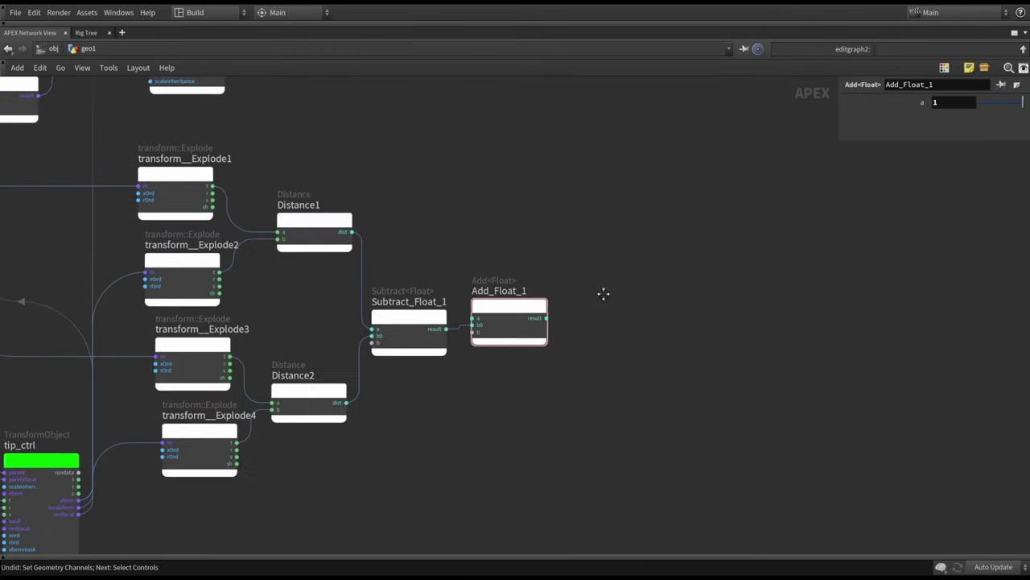
pyautogui.moveTo(574, 249); pyautogui.dragTo(475, 351)
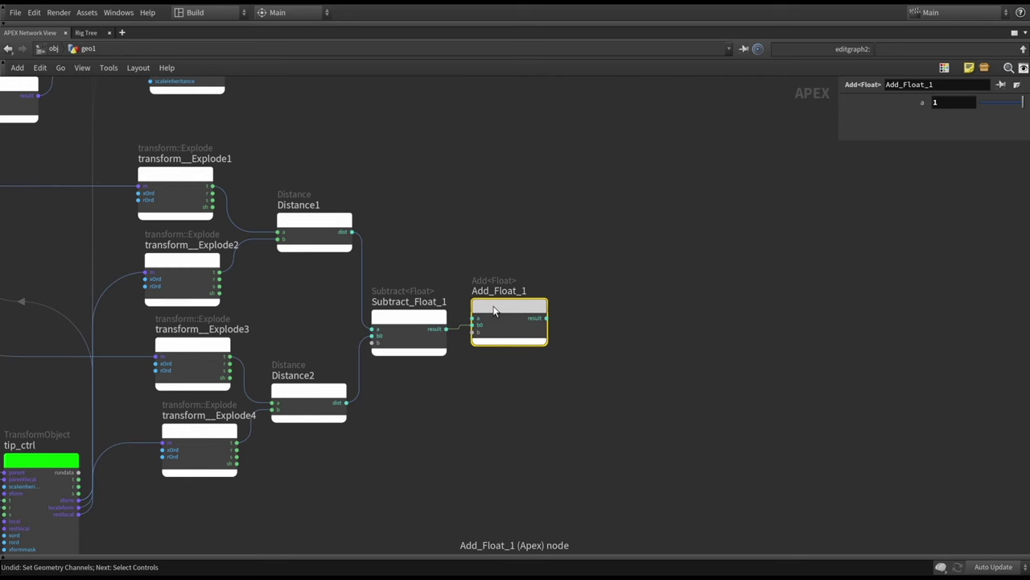
pyautogui.hscroll(1, 633, 298)
# Step: Add a Clamp<Float> node taking Add_Float_1's result into its val input
pyautogui.press('Tab')
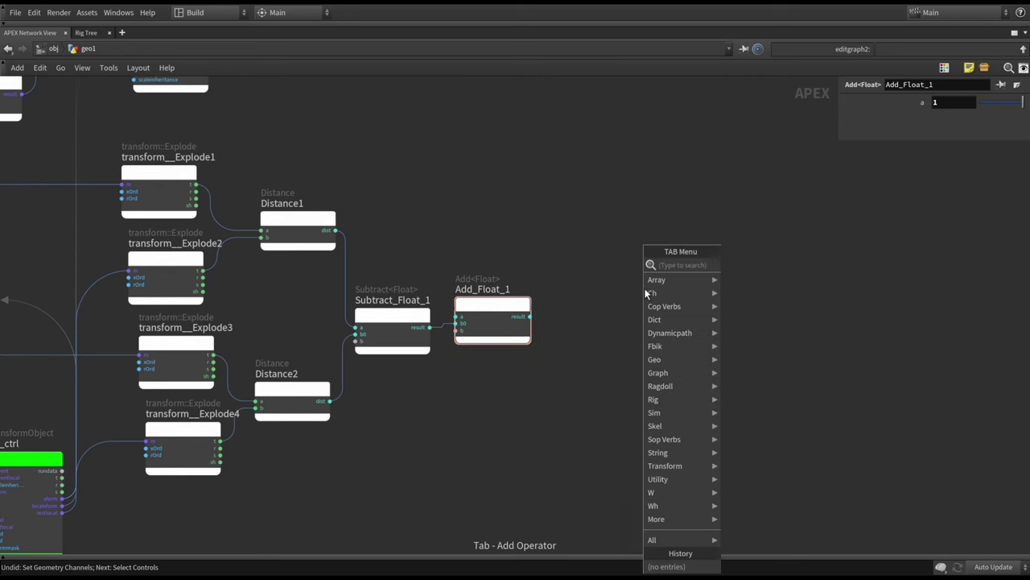
pyautogui.write('cla')
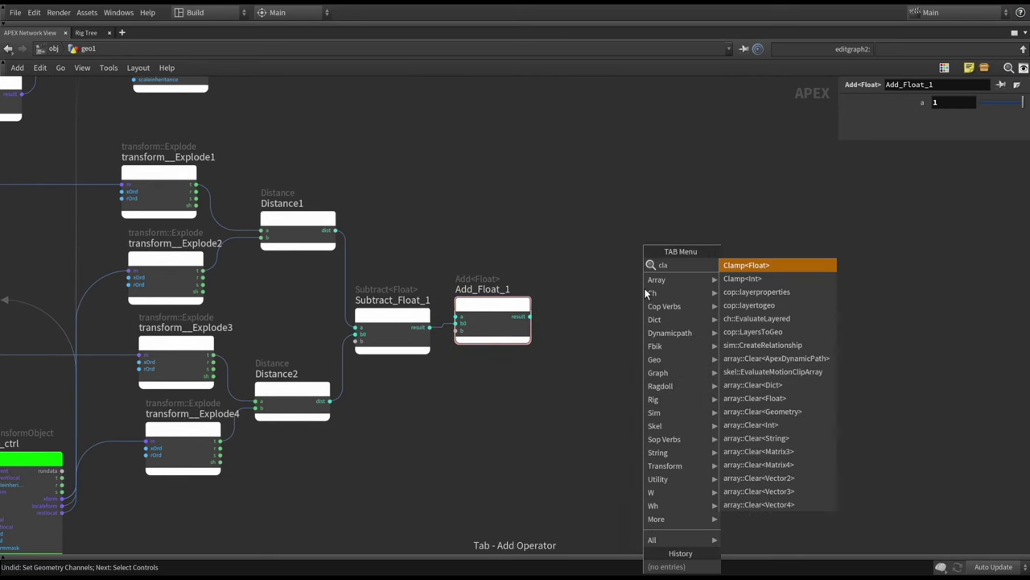
pyautogui.click(755, 271)
pyautogui.click(625, 308)
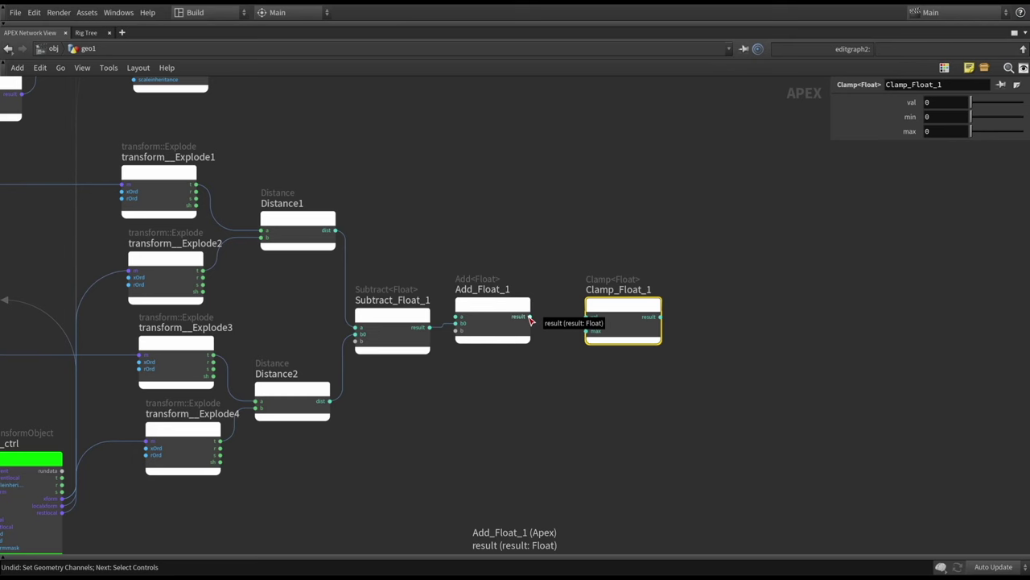
pyautogui.click(529, 317)
pyautogui.click(590, 318)
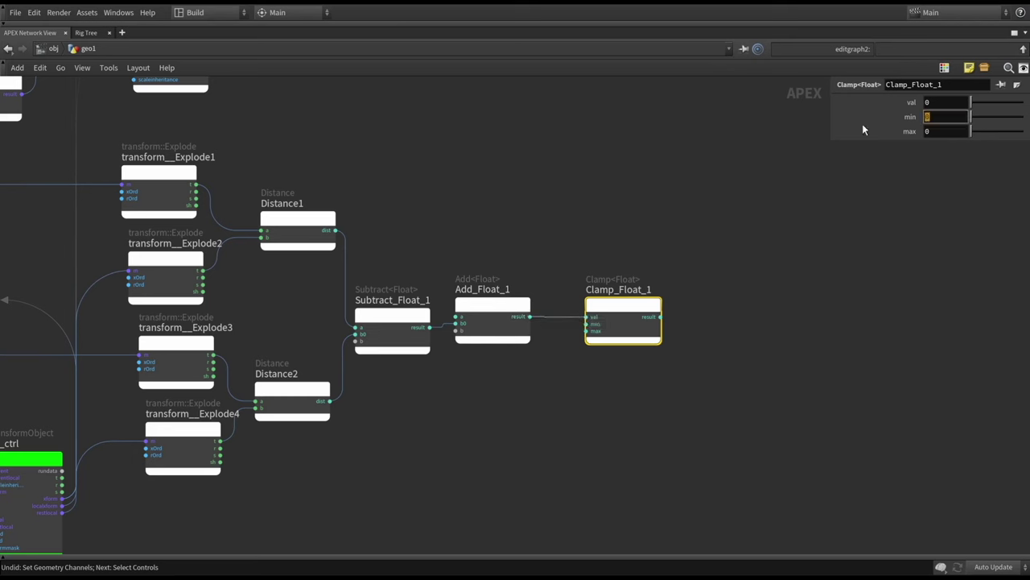
# Step: Set Clamp_Float_1's min to .2 and max to 10, aligning it with the chain
pyautogui.write('.2')
pyautogui.press('Tab')
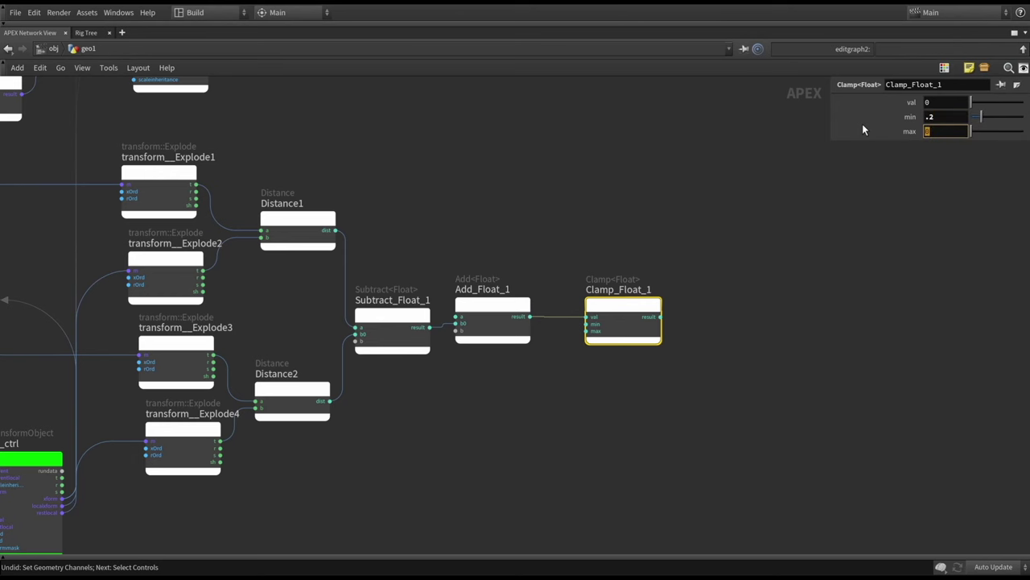
pyautogui.write('10')
pyautogui.press('Return')
pyautogui.click(826, 325)
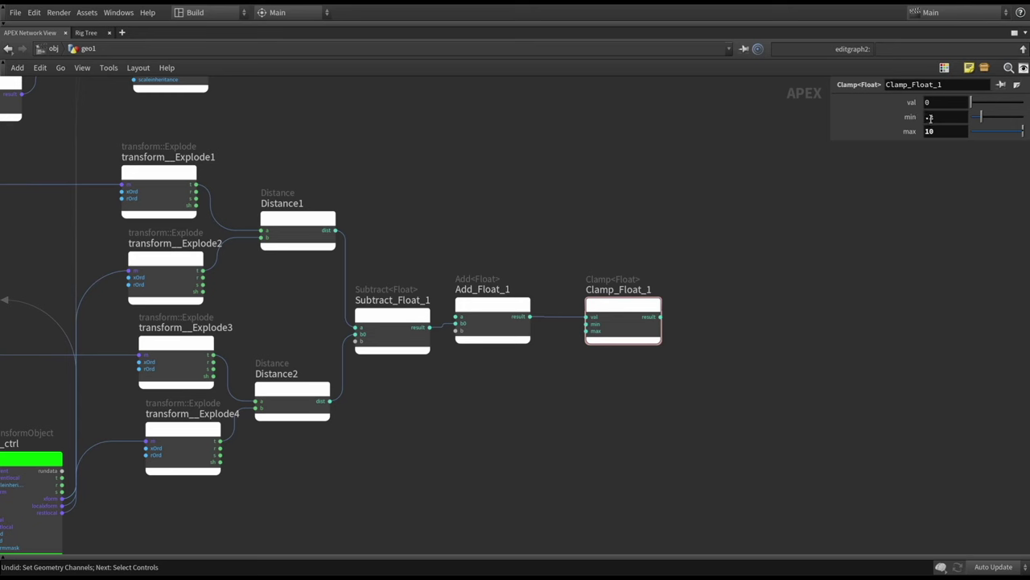
pyautogui.moveTo(614, 314); pyautogui.dragTo(576, 313)
pyautogui.moveTo(701, 299); pyautogui.dragTo(623, 311, button='middle')
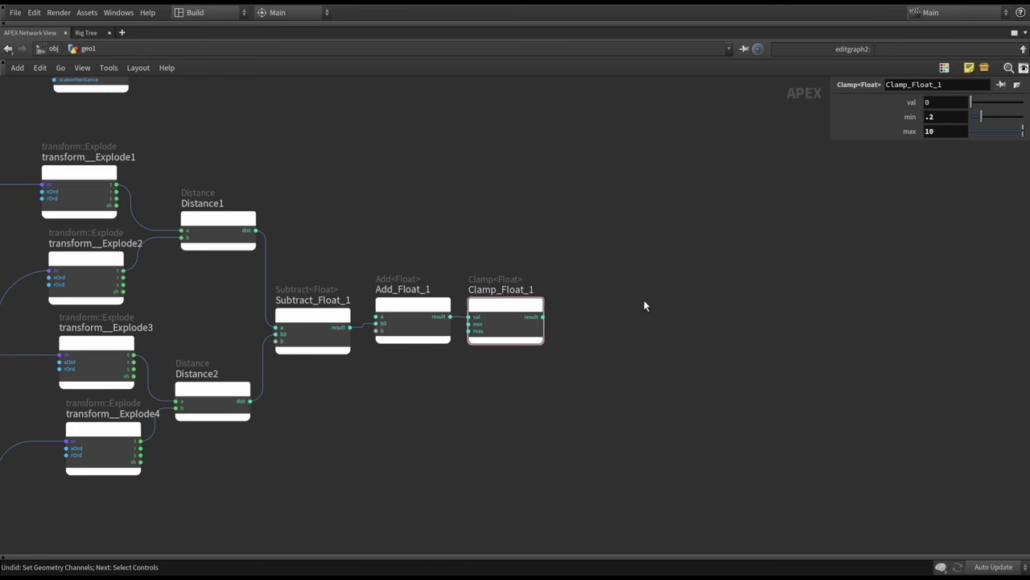
pyautogui.press('Tab')
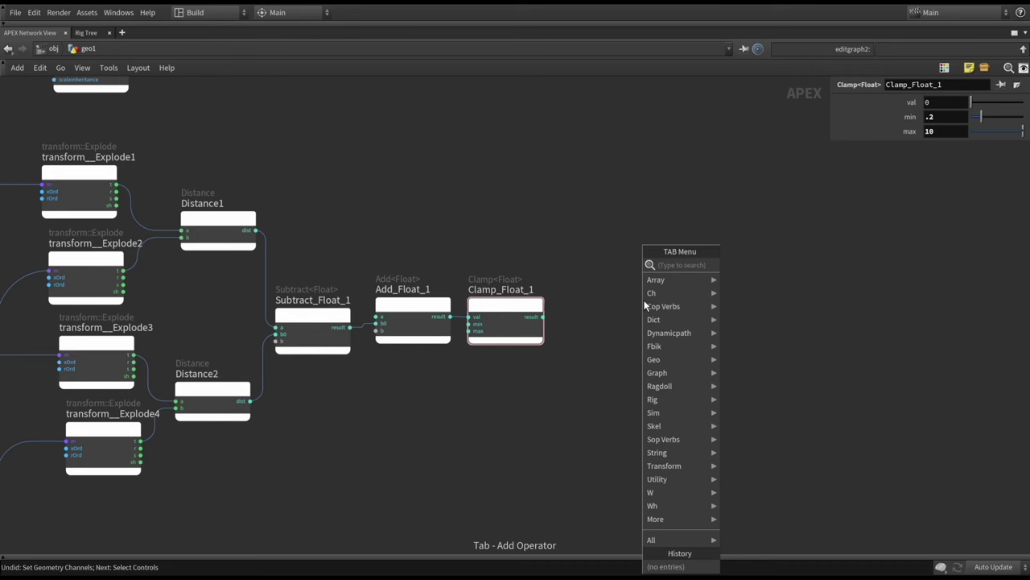
# Step: Add FloatToVector31 with the clamped value in x and y and z set to 1
pyautogui.write('floa')
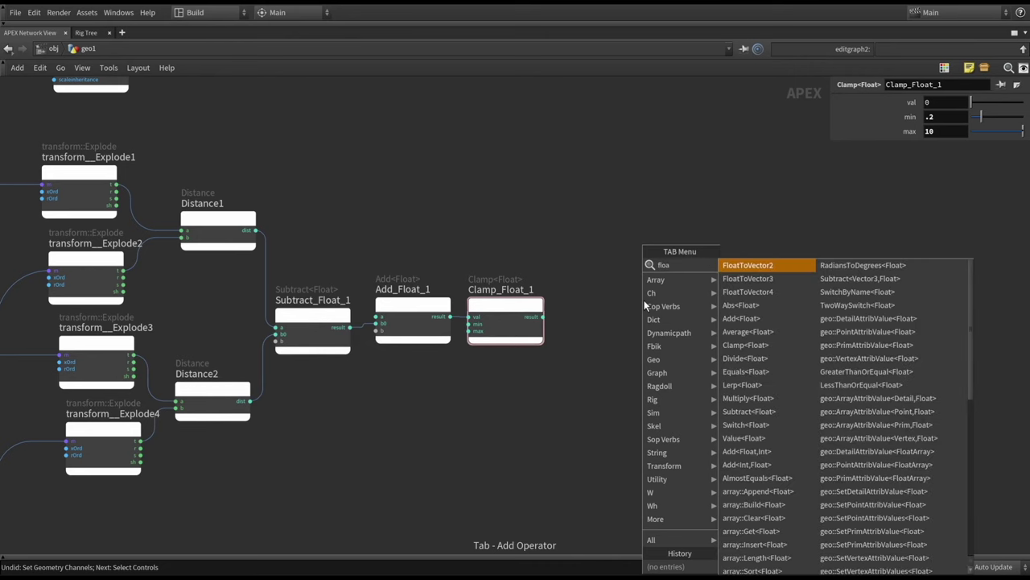
pyautogui.press('Down')
pyautogui.press('Return')
pyautogui.click(605, 321)
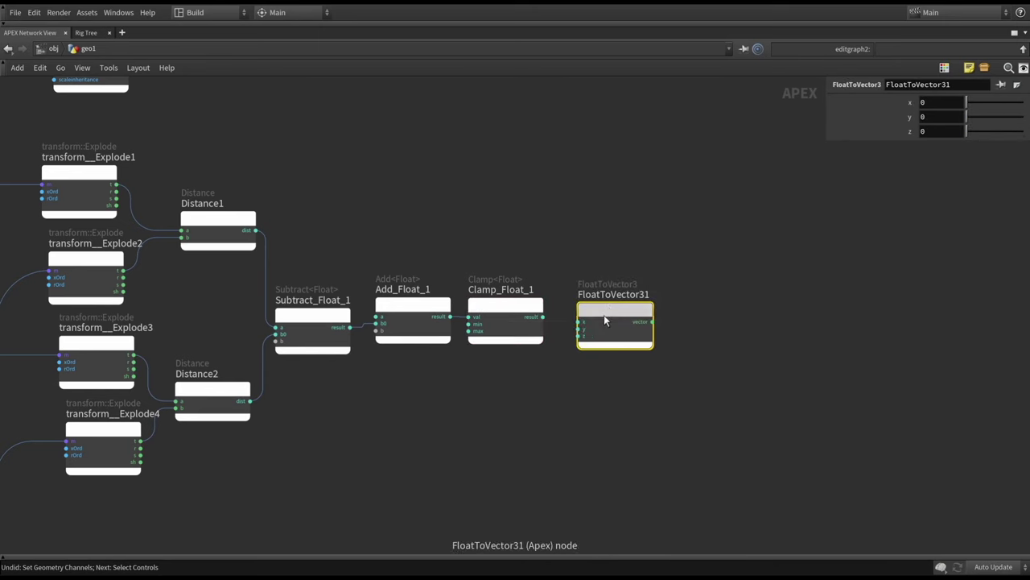
pyautogui.scroll(3, 600, 345)
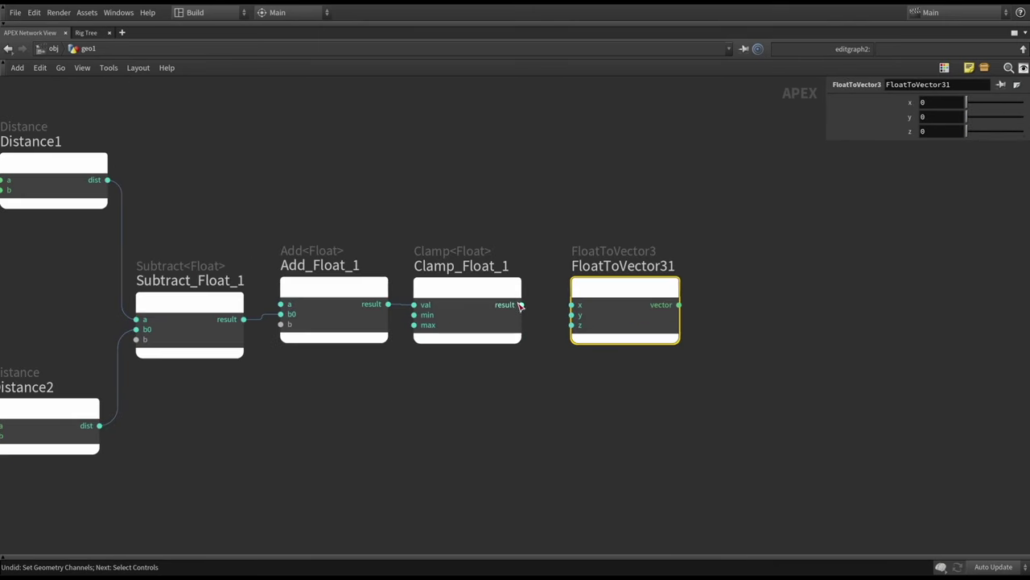
pyautogui.click(520, 305)
pyautogui.click(571, 306)
pyautogui.click(573, 316)
pyautogui.click(521, 305)
pyautogui.click(933, 132)
pyautogui.write('1')
pyautogui.press('Return')
pyautogui.moveTo(782, 319); pyautogui.dragTo(642, 274, button='middle')
# Step: Add transform__Build1 fed by FloatToVector31's vector output
pyautogui.press('Tab')
pyautogui.write('b')
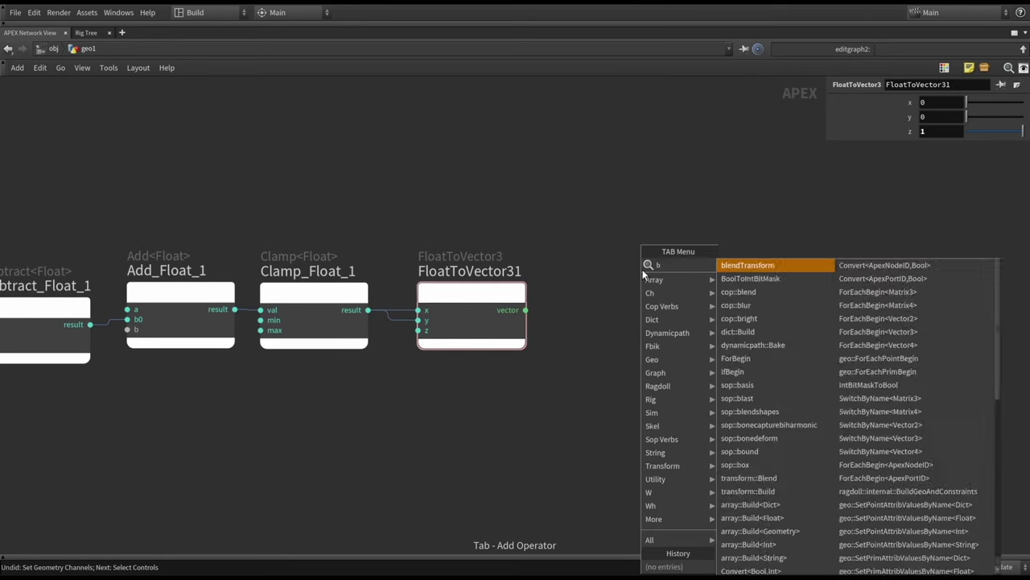
pyautogui.write('uild')
pyautogui.click(765, 279)
pyautogui.click(604, 295)
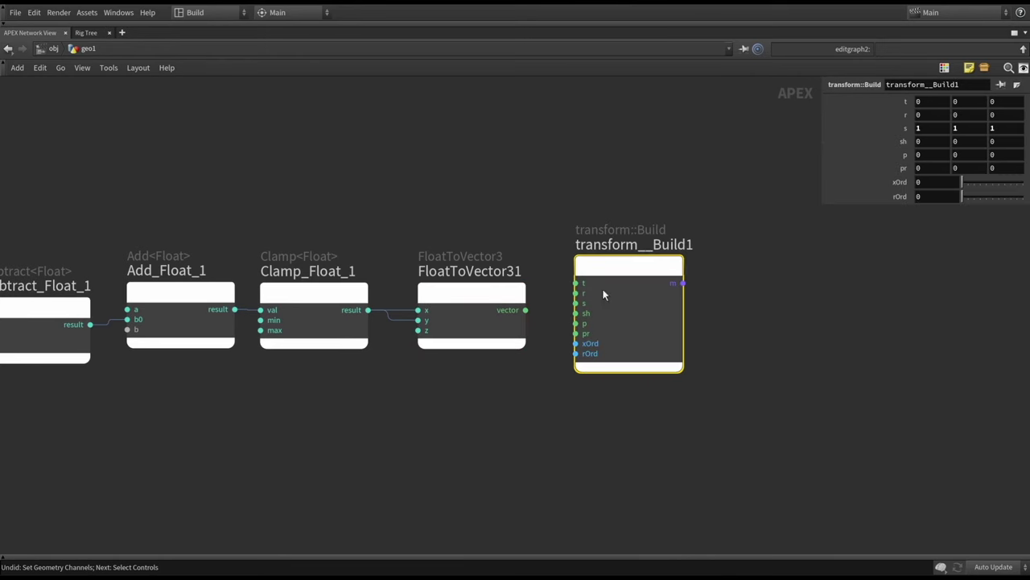
pyautogui.click(524, 310)
pyautogui.click(575, 301)
pyautogui.scroll(-3, 575, 303)
pyautogui.scroll(-3, 538, 208)
pyautogui.moveTo(310, 185); pyautogui.dragTo(536, 206)
pyautogui.scroll(2, 425, 218)
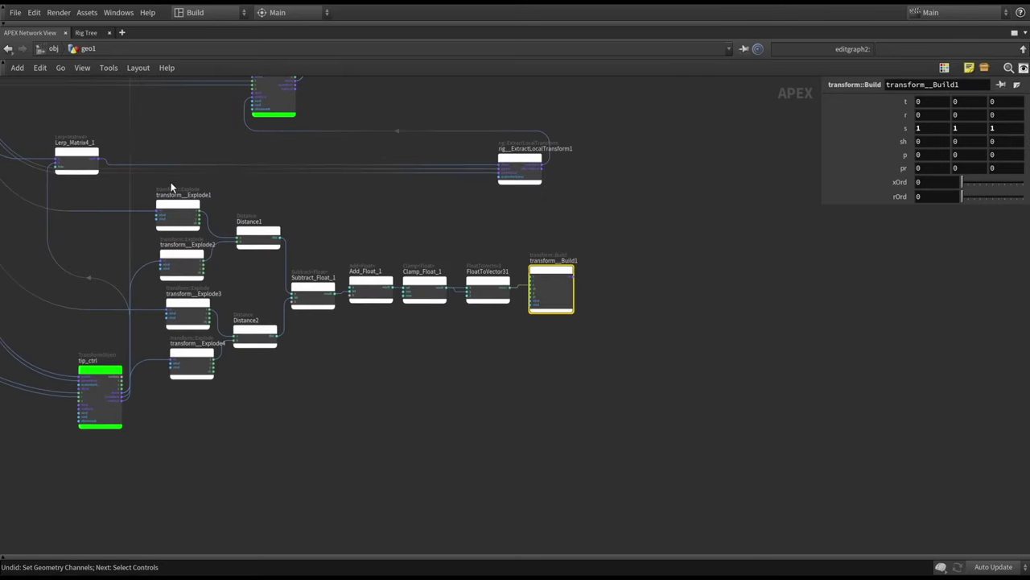
# Step: Add Multiply_Matrix4_1 next to ExtractLocalTransform1 and feed the built transform into it
pyautogui.moveTo(158, 179); pyautogui.dragTo(375, 295)
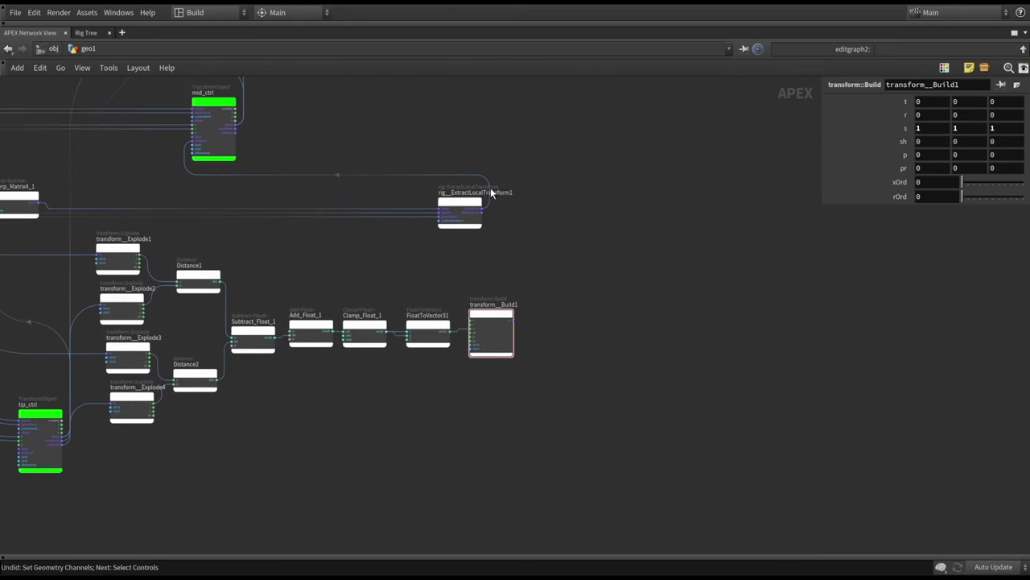
pyautogui.moveTo(522, 166); pyautogui.dragTo(402, 242)
pyautogui.scroll(2, 522, 243)
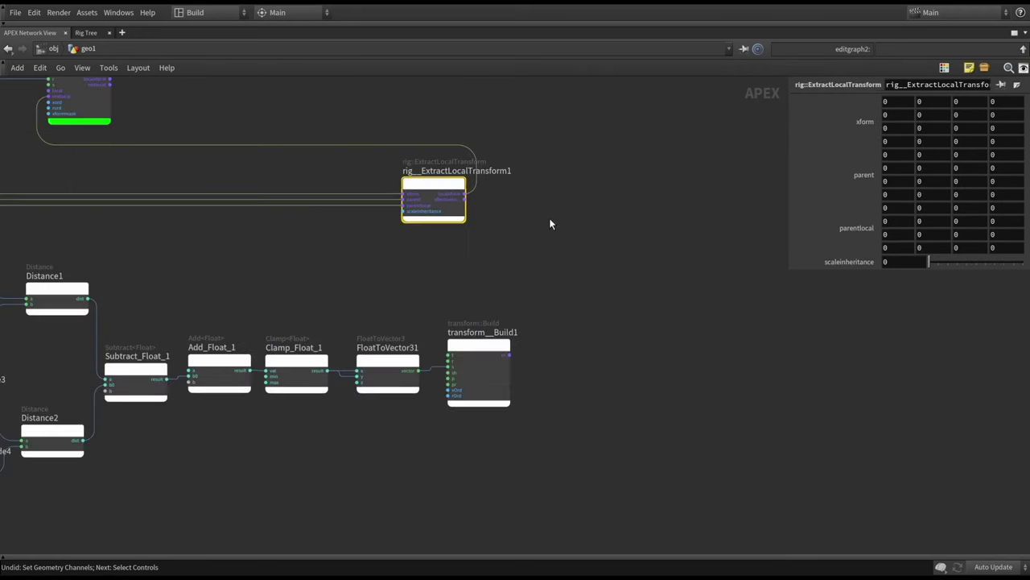
pyautogui.click(587, 223)
pyautogui.press('Tab')
pyautogui.write('mult')
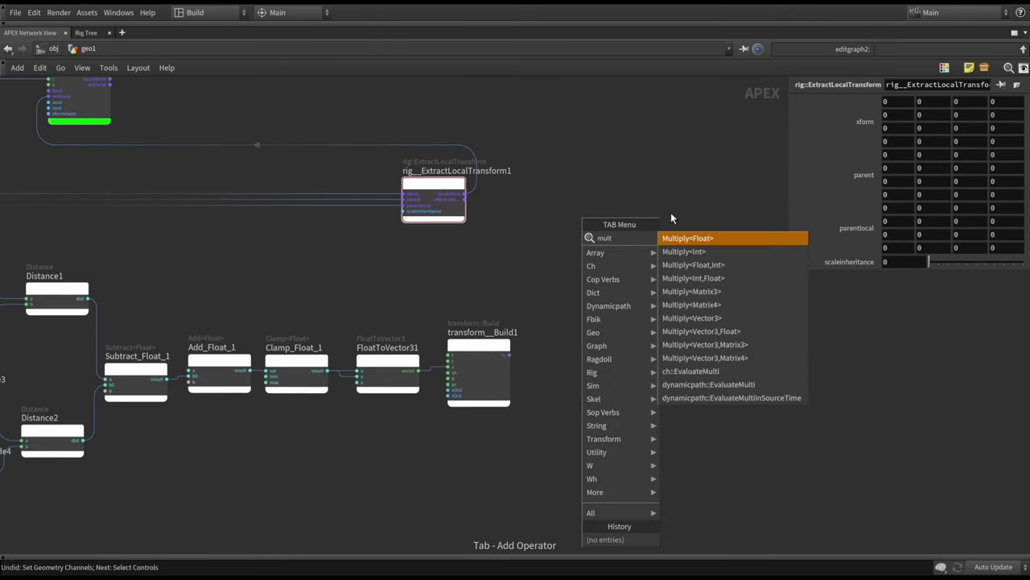
pyautogui.click(728, 306)
pyautogui.click(603, 200)
pyautogui.scroll(2, 512, 358)
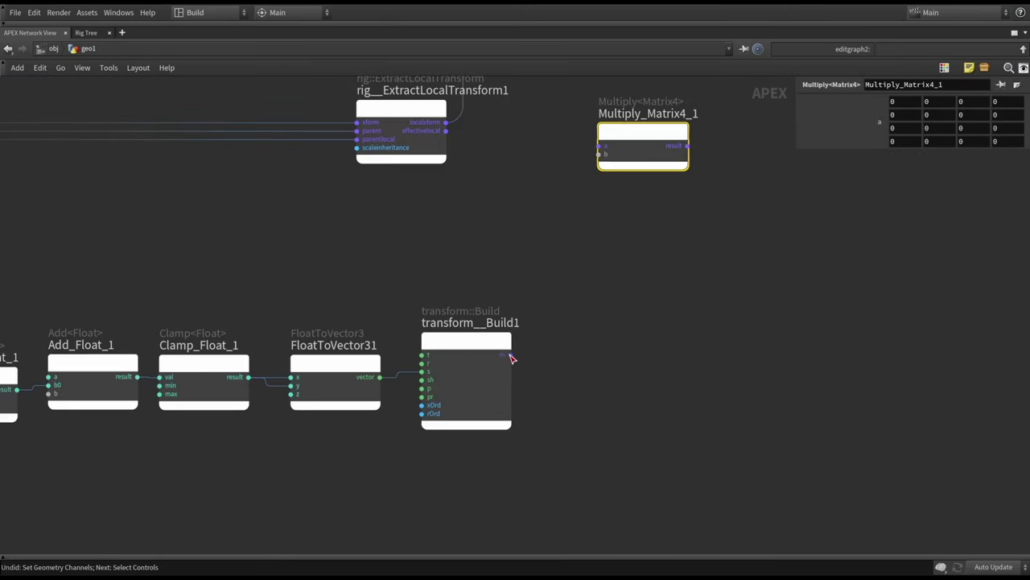
pyautogui.click(511, 356)
pyautogui.moveTo(600, 143); pyautogui.dragTo(586, 197, button='middle')
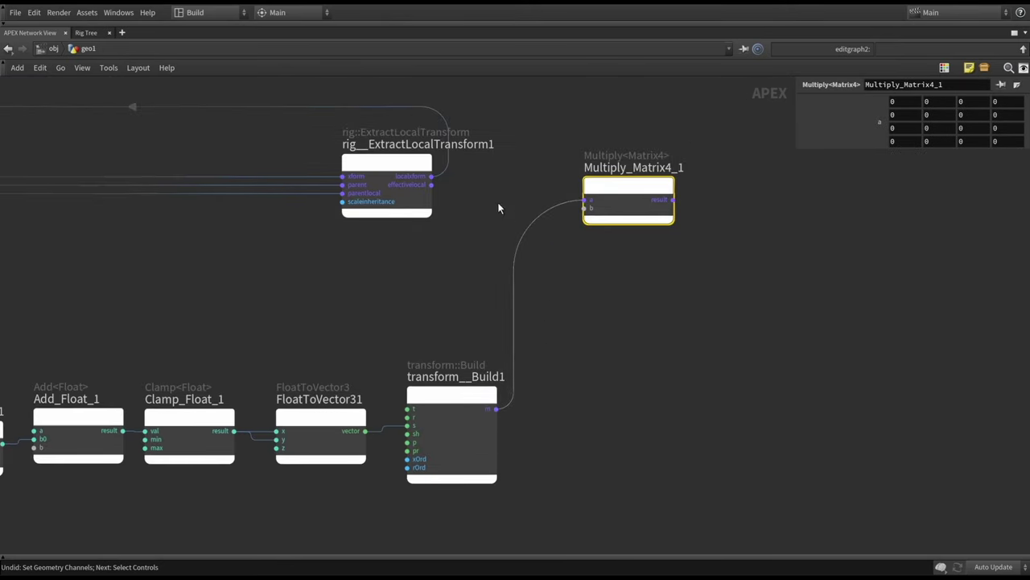
pyautogui.click(594, 210)
pyautogui.scroll(-5, 593, 210)
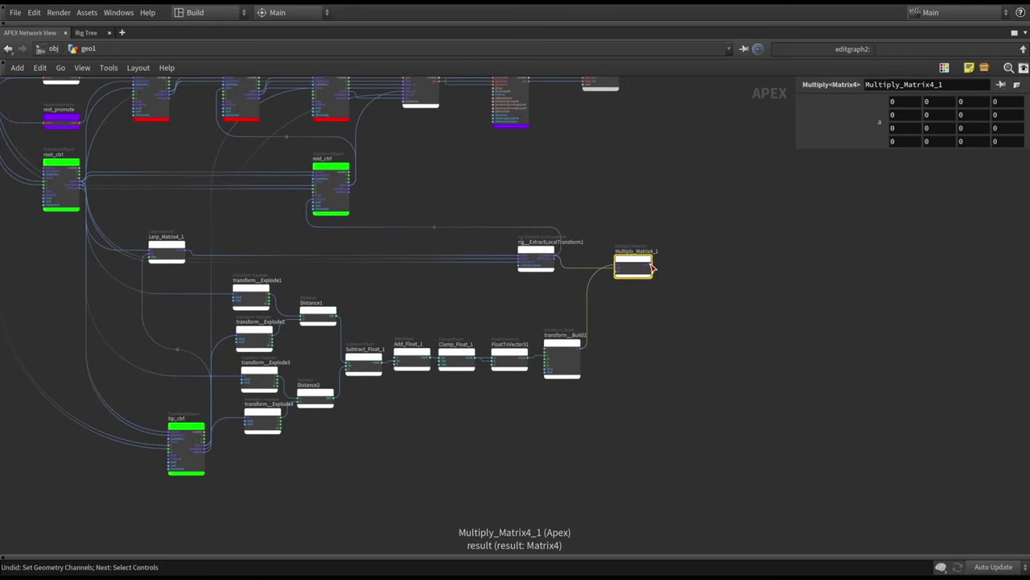
# Step: Wire Multiply_Matrix4_1's result into mid_ctrl's restlocal input
pyautogui.click(655, 270)
pyautogui.scroll(5, 326, 189)
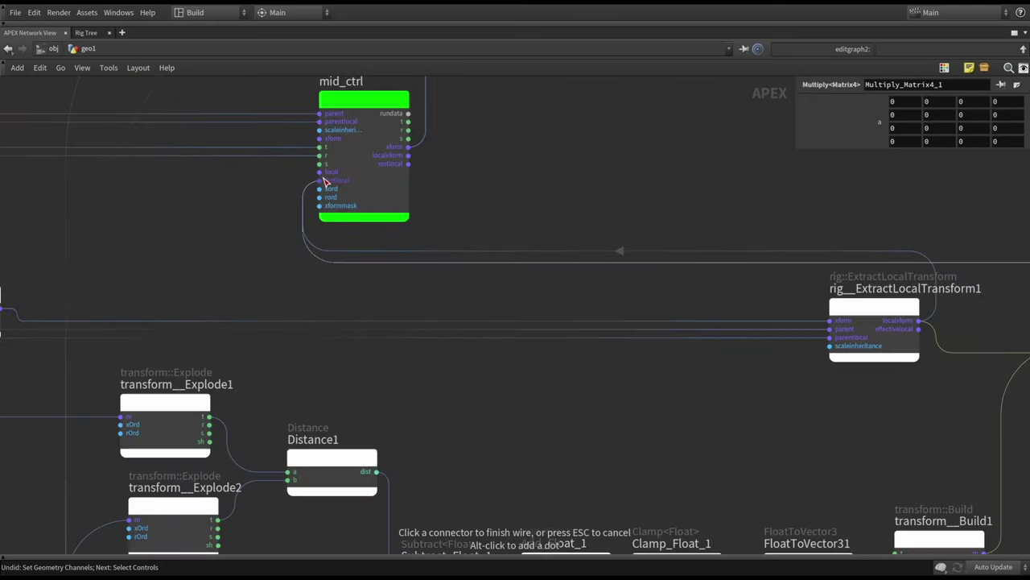
pyautogui.click(323, 178)
pyautogui.scroll(-6, 588, 206)
# Step: Display sceneanimate1, reset the pose and swing a control to test the squash
pyautogui.hotkey('ctrl', 'b')
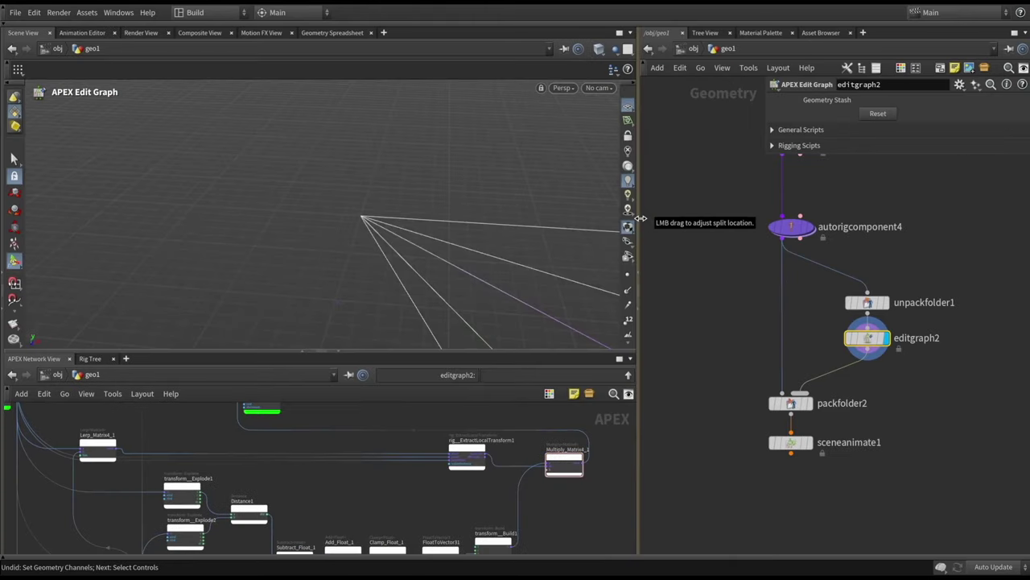
pyautogui.moveTo(779, 417)
pyautogui.press('r')
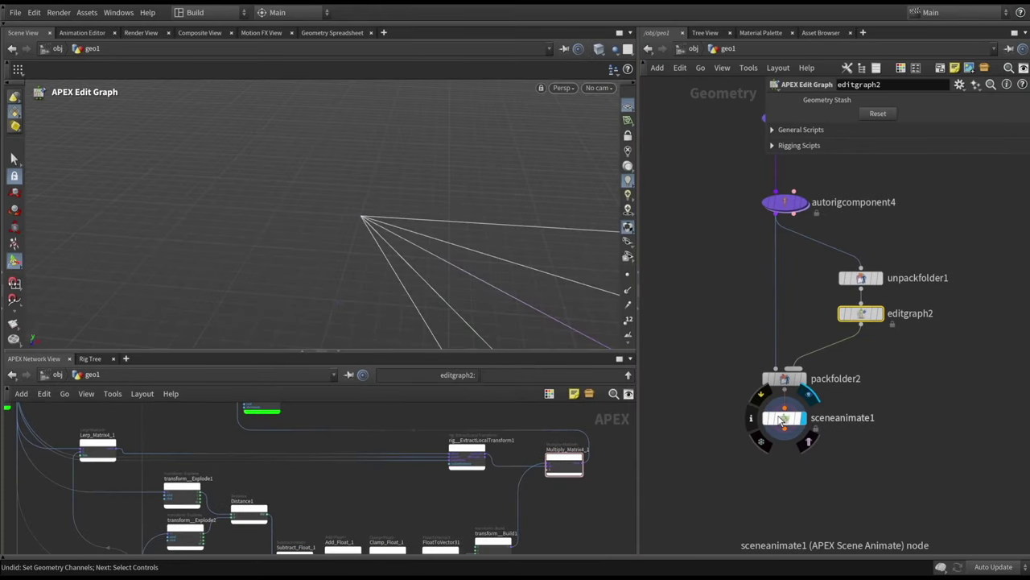
pyautogui.click(782, 418)
pyautogui.click(880, 132)
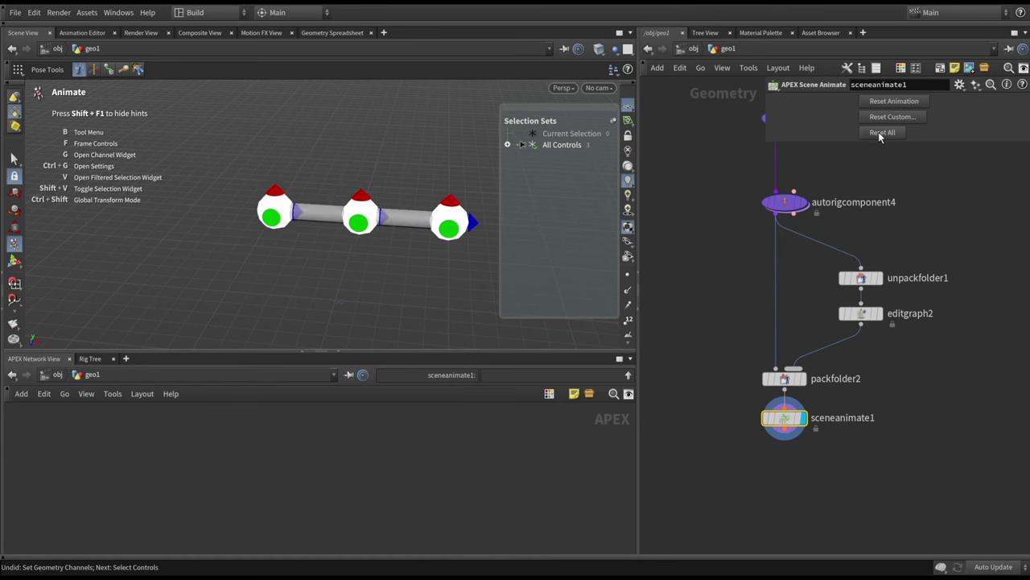
pyautogui.click(282, 213)
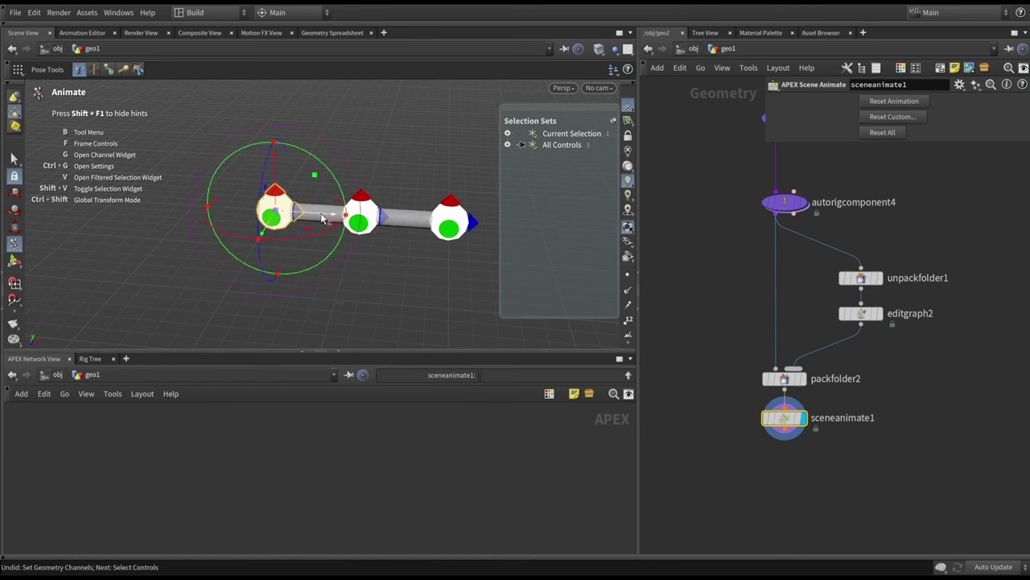
pyautogui.moveTo(321, 212)
pyautogui.mouseDown()
pyautogui.moveTo(183, 205)
pyautogui.moveTo(367, 219)
pyautogui.moveTo(185, 213)
pyautogui.moveTo(346, 222)
pyautogui.moveTo(280, 229)
pyautogui.moveTo(326, 228)
pyautogui.mouseUp()
pyautogui.click(855, 312)
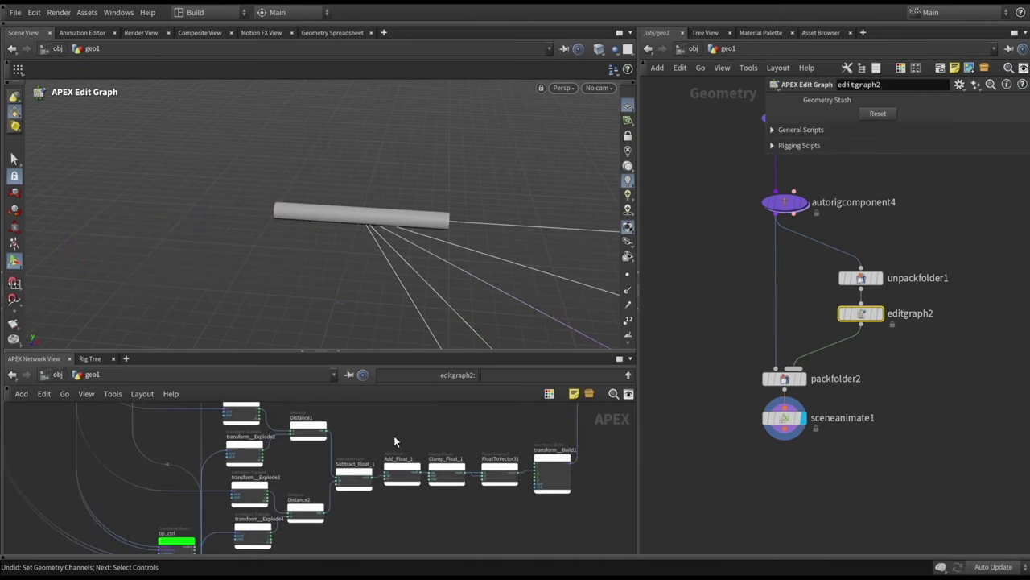
# Step: Connect the wire into Subtract_Float_1, then retest stretching on sceneanimate1 and return to editgraph2
pyautogui.scroll(4, 394, 439)
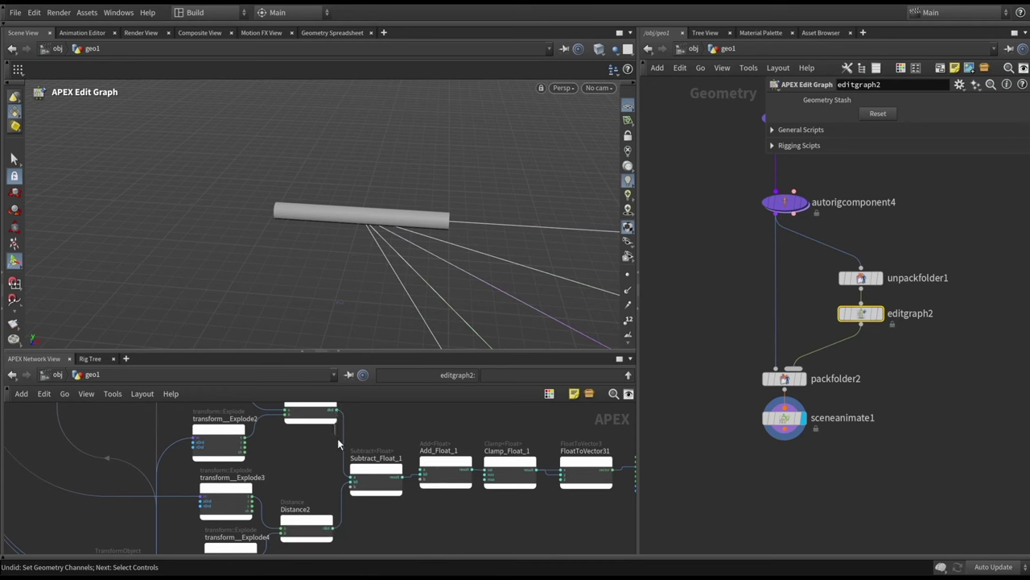
pyautogui.click(353, 481)
pyautogui.moveTo(801, 447); pyautogui.dragTo(797, 423)
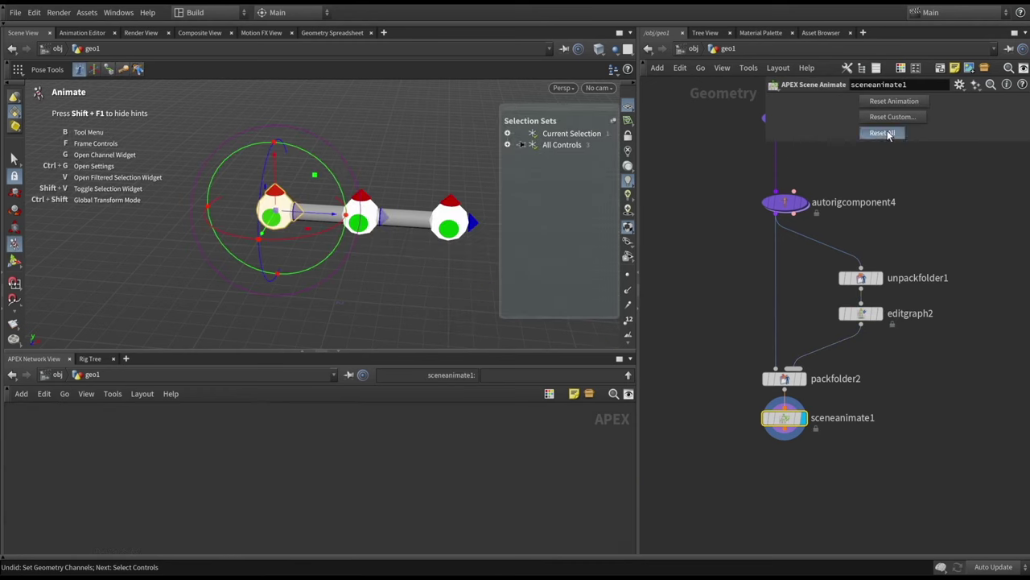
pyautogui.moveTo(279, 217); pyautogui.dragTo(242, 222)
pyautogui.moveTo(177, 211); pyautogui.dragTo(367, 216)
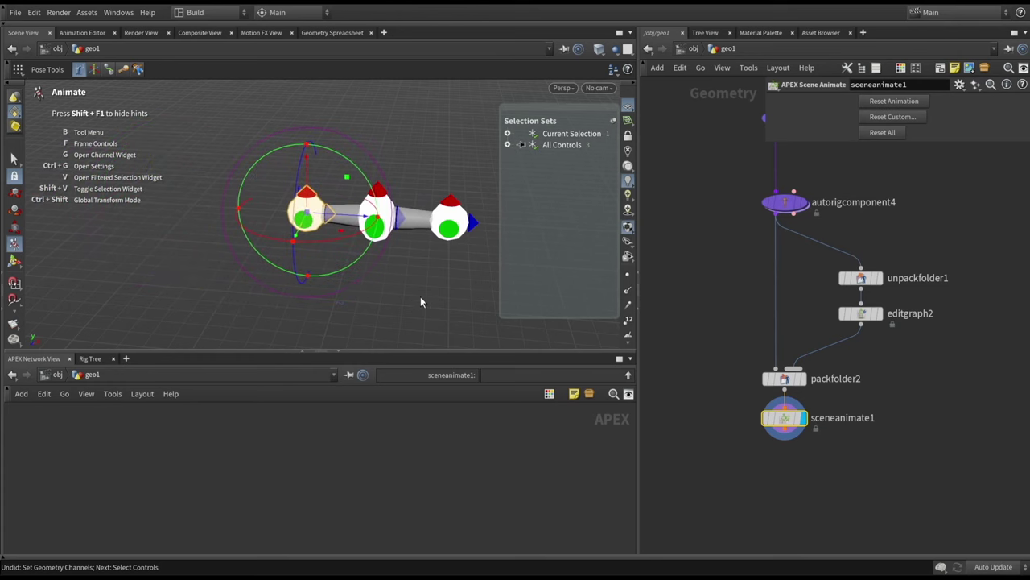
pyautogui.click(579, 336)
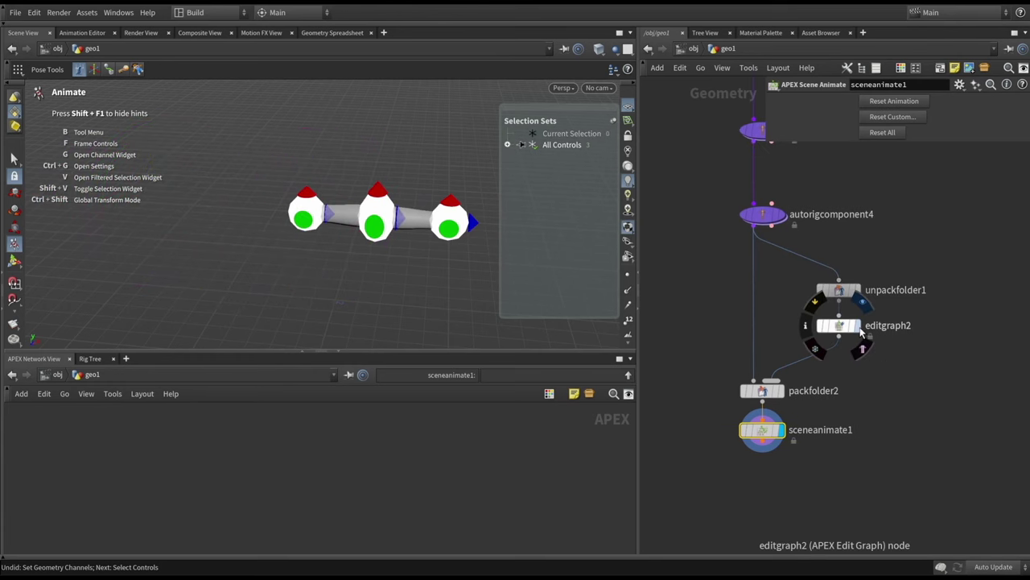
pyautogui.click(855, 325)
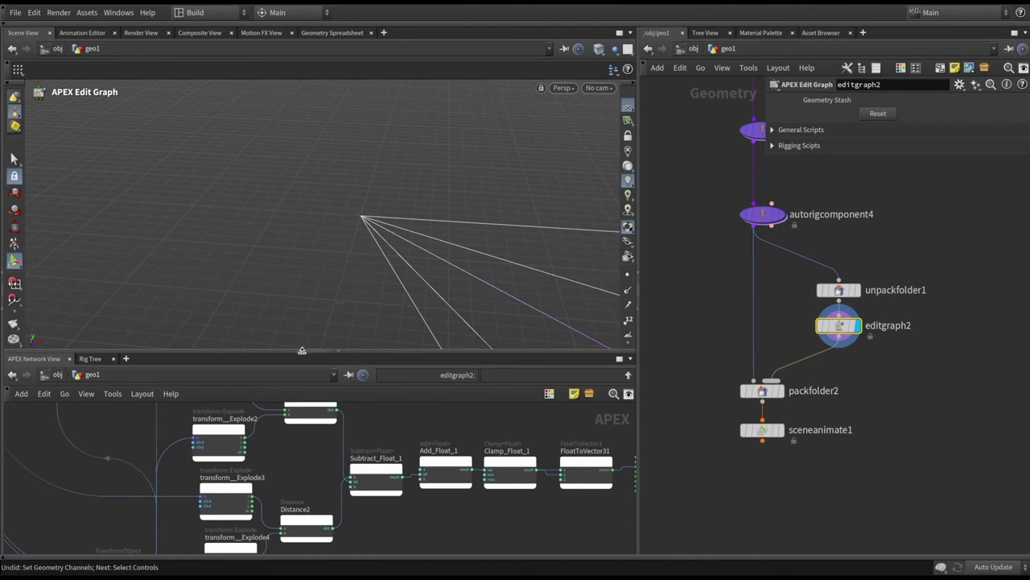
# Step: Maximize and frame the APEX Network View, then move tip_ctrl clear of the squash nodes
pyautogui.hotkey('ctrl', 'b')
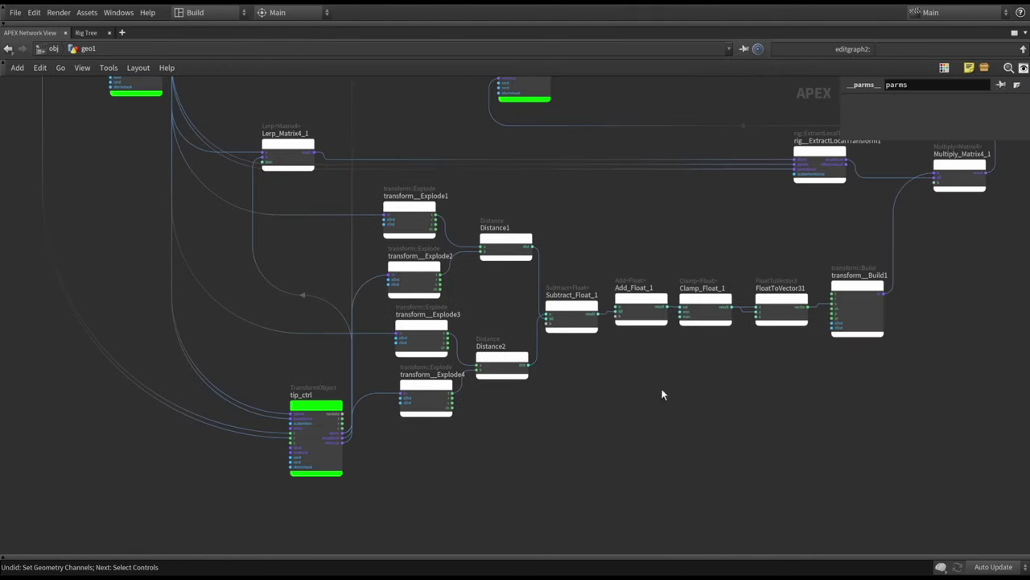
pyautogui.press('h')
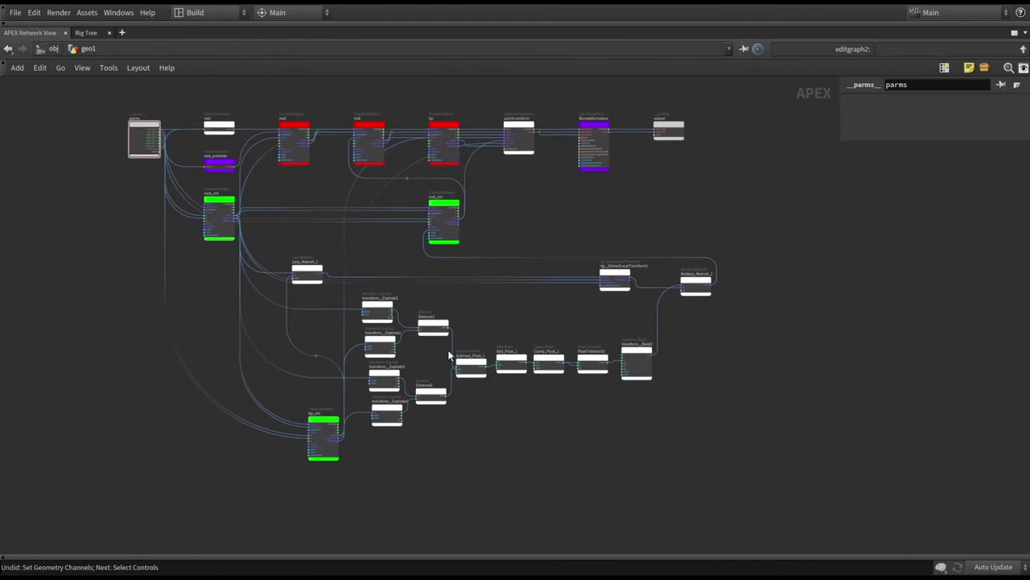
pyautogui.scroll(1, 449, 354)
pyautogui.moveTo(291, 461); pyautogui.dragTo(137, 406)
pyautogui.moveTo(281, 331); pyautogui.dragTo(251, 344, button='middle')
pyautogui.scroll(-2, 246, 337)
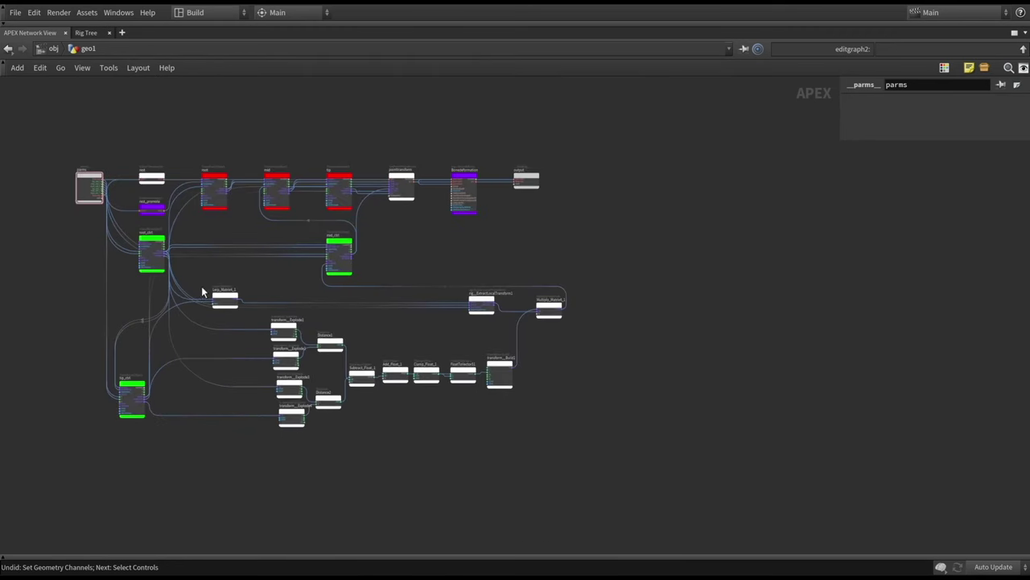
# Step: Box-select the fifteen Lerp, Explode, Distance, math and Multiply nodes and collapse them to a subnet
pyautogui.moveTo(197, 278); pyautogui.dragTo(233, 281)
pyautogui.scroll(3, 263, 283)
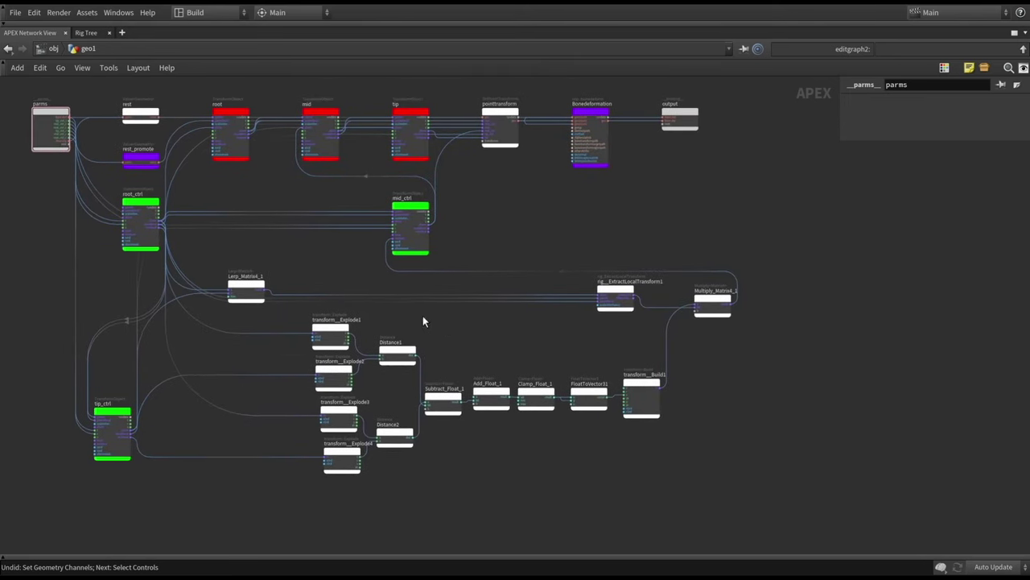
pyautogui.moveTo(223, 264); pyautogui.dragTo(775, 491)
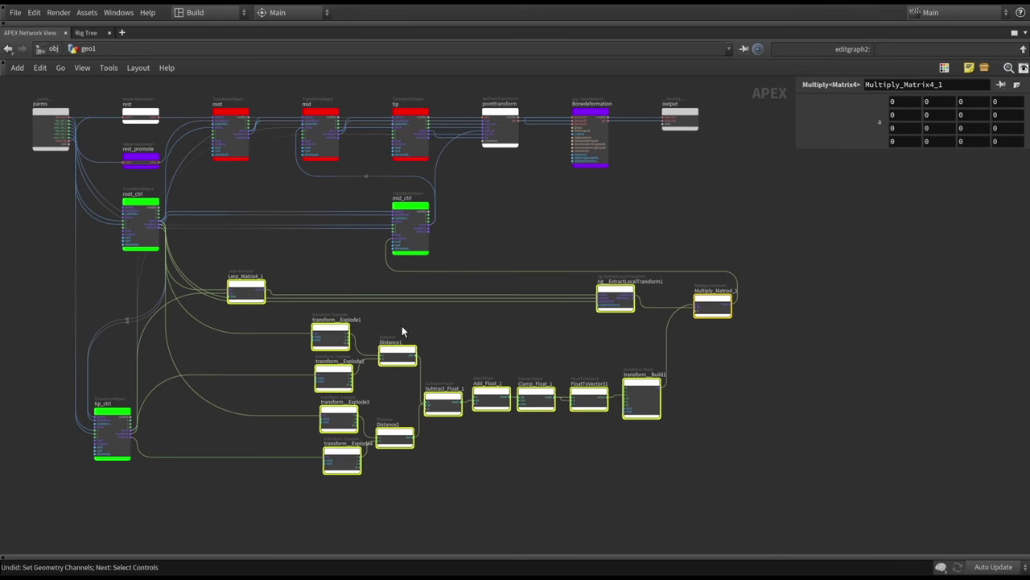
pyautogui.hotkey('shift', 'c')
# Step: Move the new subnet left and bring tip_ctrl up beside it
pyautogui.moveTo(485, 283); pyautogui.dragTo(285, 285)
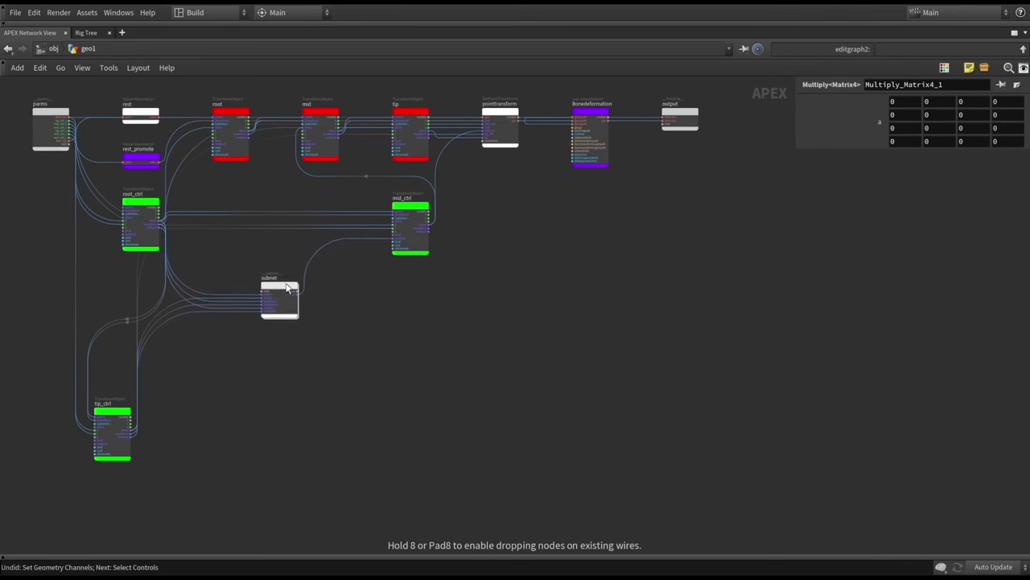
pyautogui.moveTo(318, 323); pyautogui.dragTo(512, 354, button='middle')
pyautogui.moveTo(299, 443); pyautogui.dragTo(352, 383)
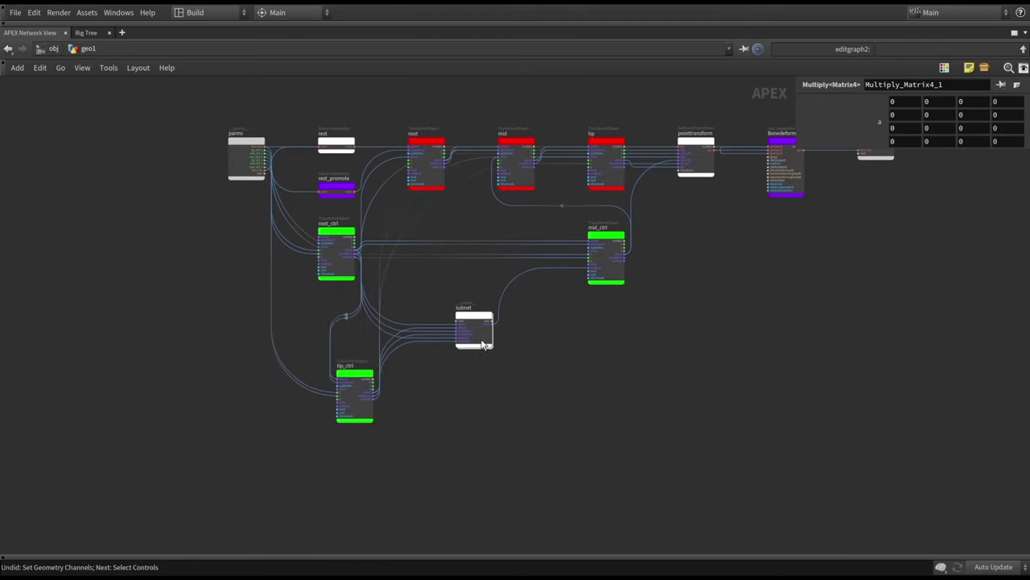
pyautogui.scroll(3, 468, 302)
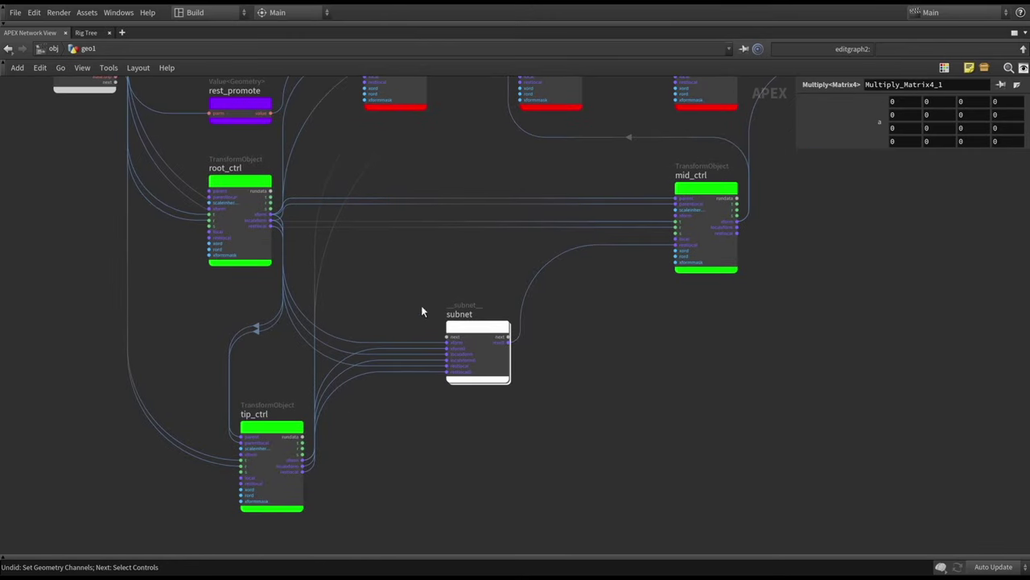
pyautogui.moveTo(497, 354); pyautogui.dragTo(510, 329)
pyautogui.scroll(-3, 531, 346)
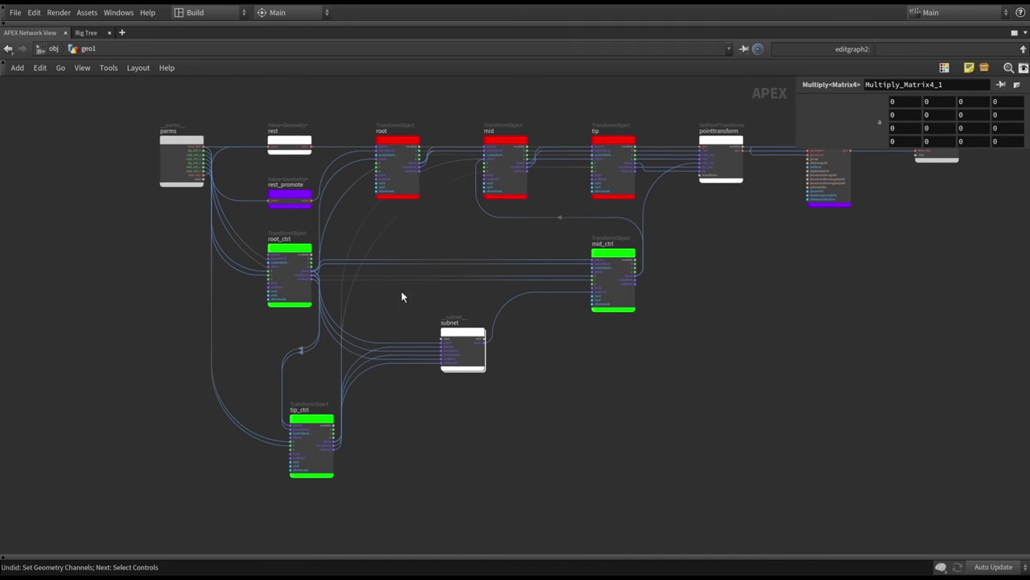
# Step: Dive inside the collapsed subnet
pyautogui.moveTo(466, 392); pyautogui.dragTo(474, 393, button='middle')
pyautogui.scroll(3, 471, 386)
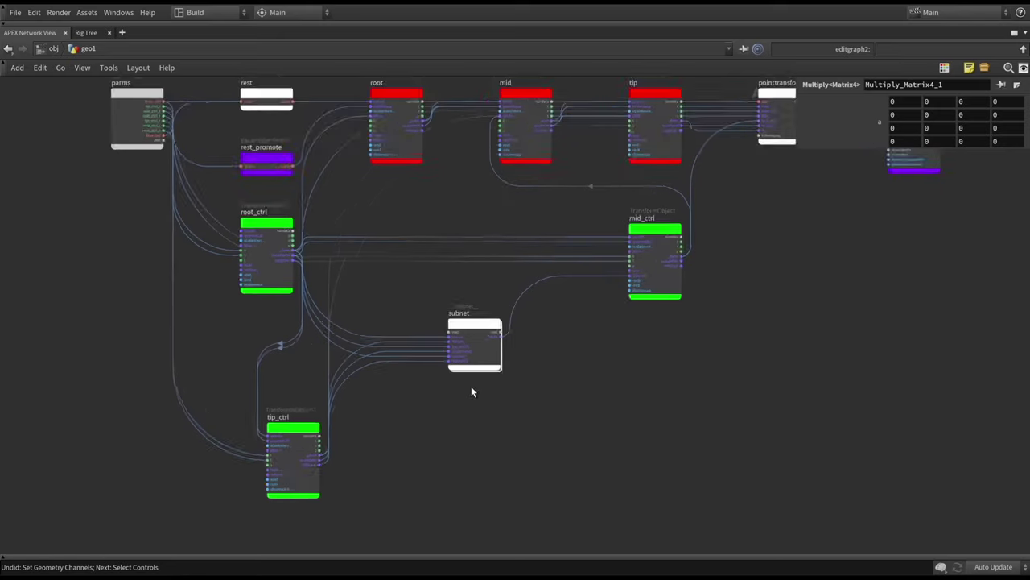
pyautogui.doubleClick(472, 315)
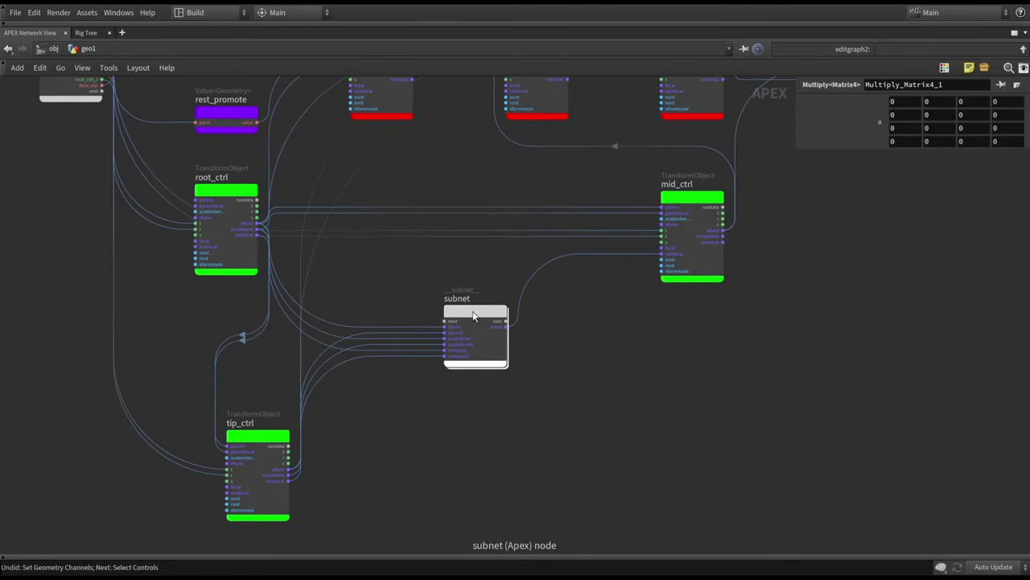
# Step: Rename the parms outputs to xform_a, xform_b and localxform_a
pyautogui.scroll(5, 387, 257)
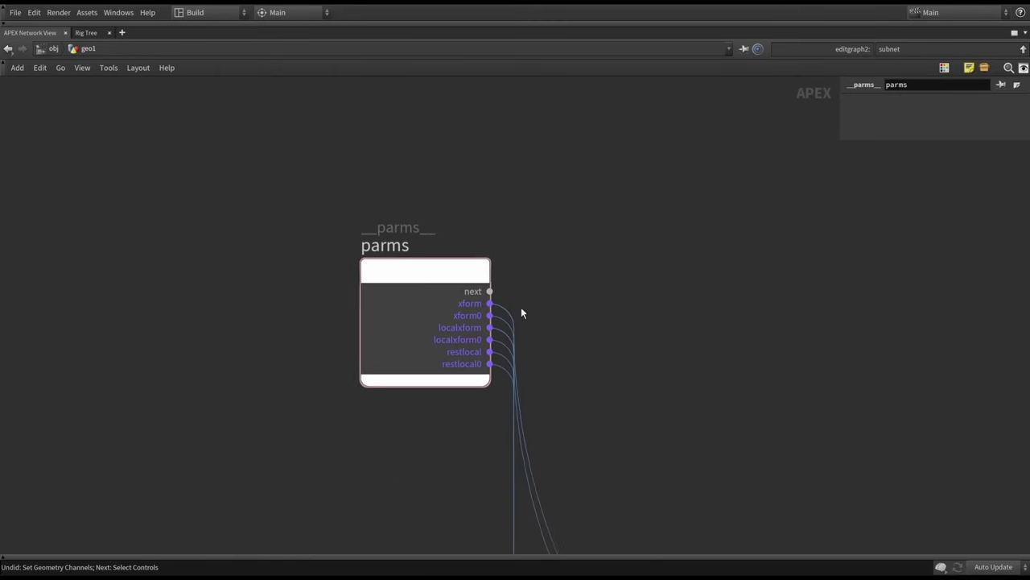
pyautogui.doubleClick(417, 324)
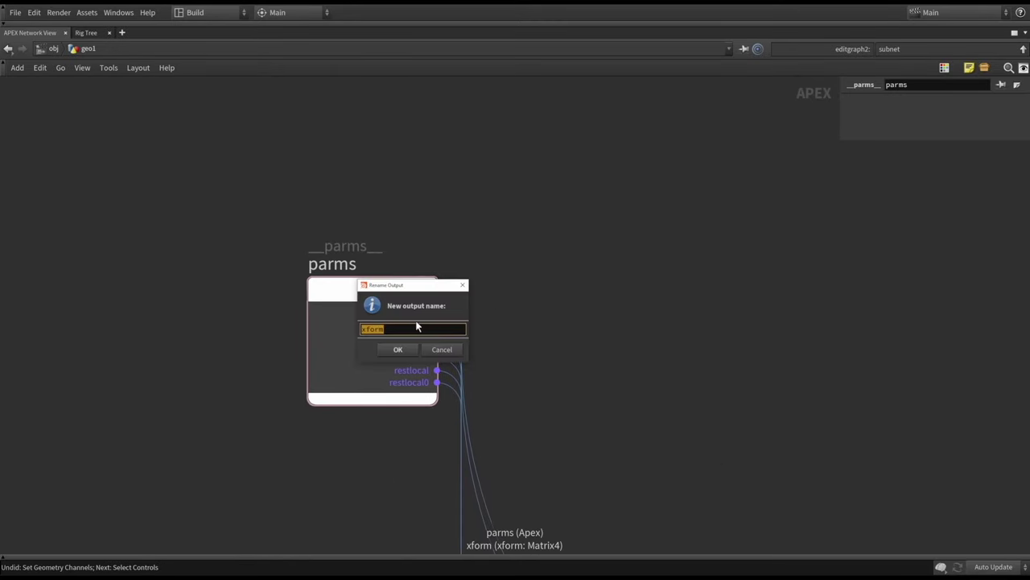
pyautogui.write('_')
pyautogui.press('Return')
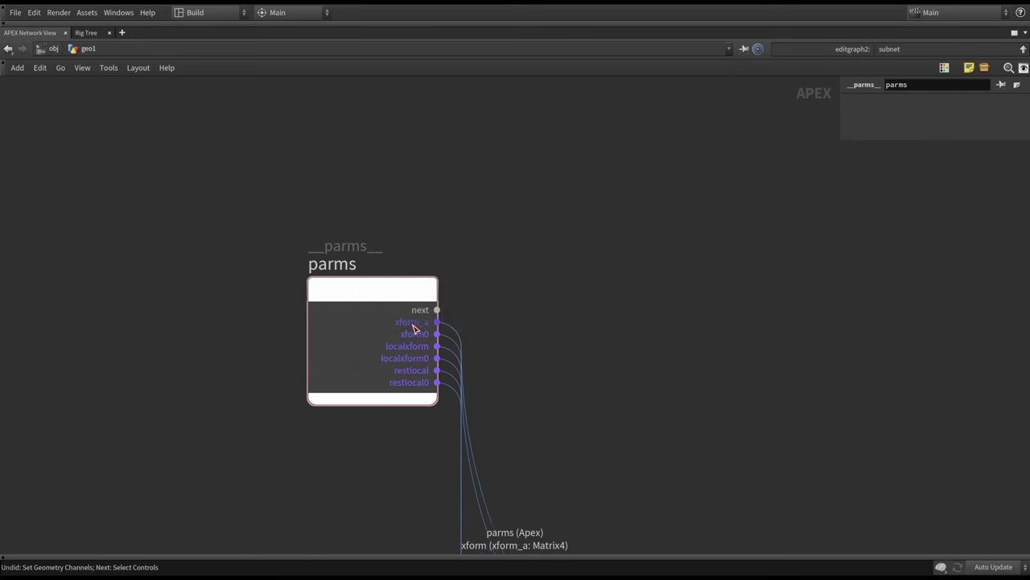
pyautogui.doubleClick(419, 338)
pyautogui.click(421, 344)
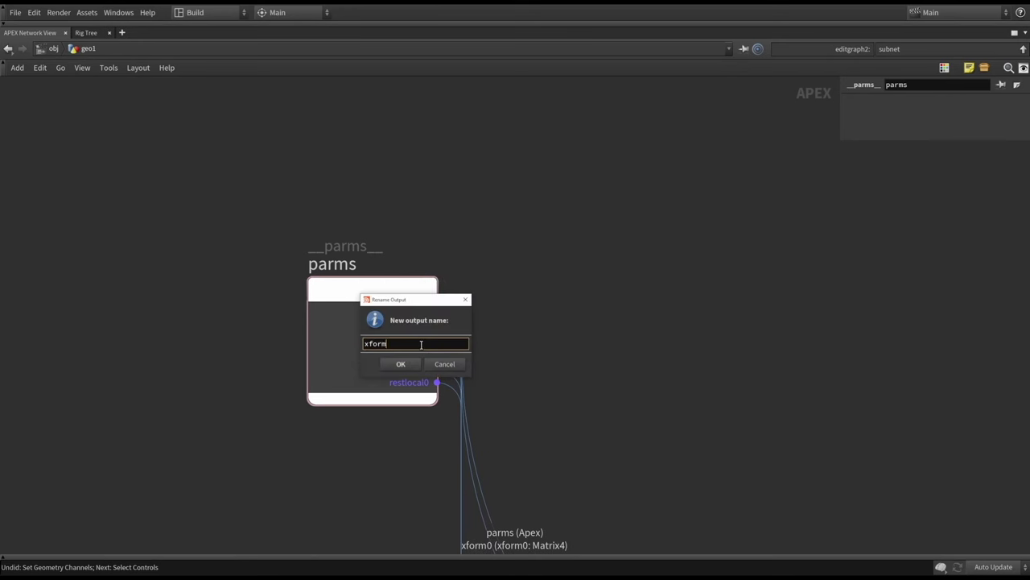
pyautogui.press('Return')
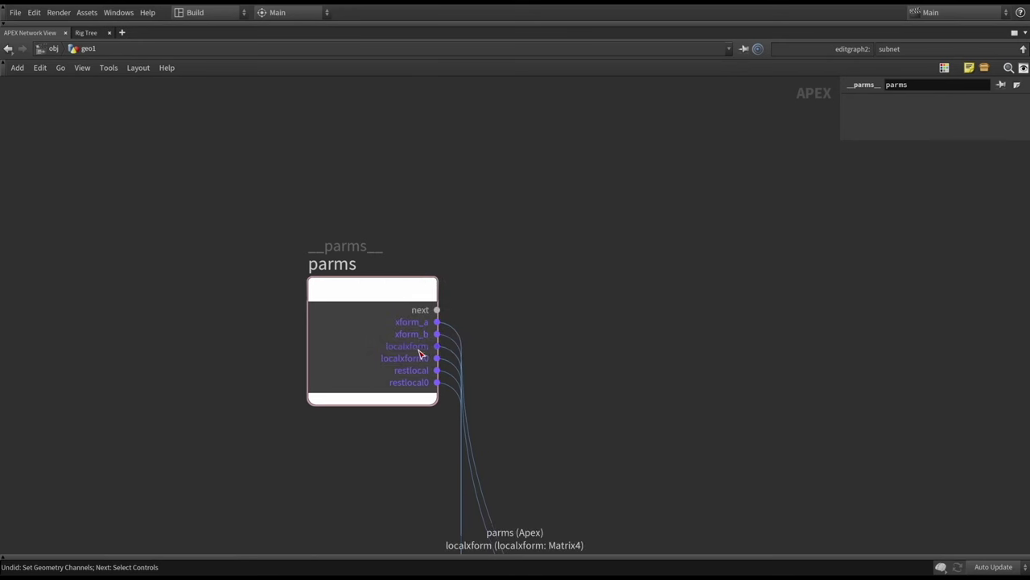
pyautogui.doubleClick(422, 354)
pyautogui.press('Return')
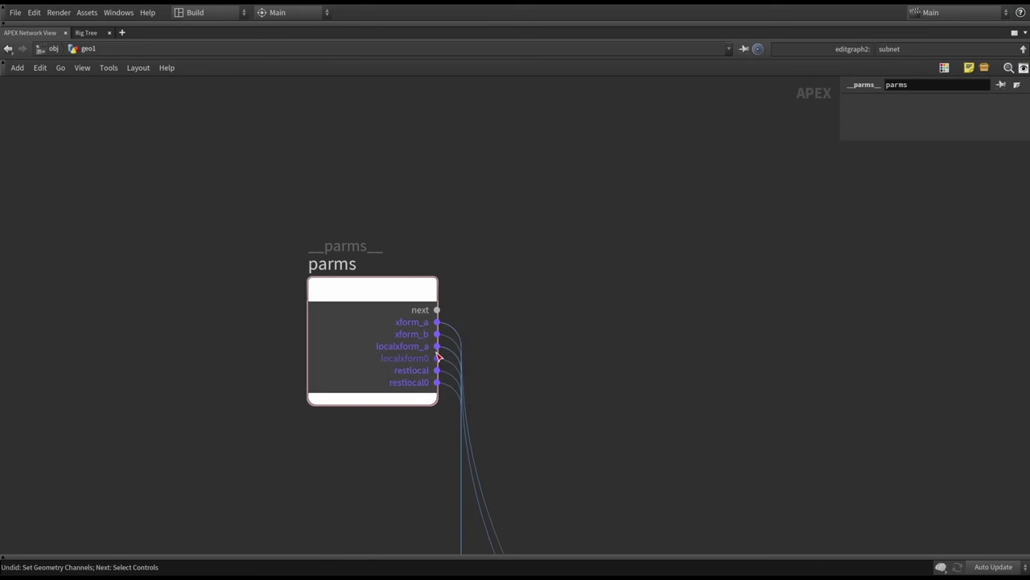
# Step: Rename the remaining parms outputs to localxform_b, restlocal_a and restlocal_b
pyautogui.doubleClick(418, 364)
pyautogui.click(423, 367)
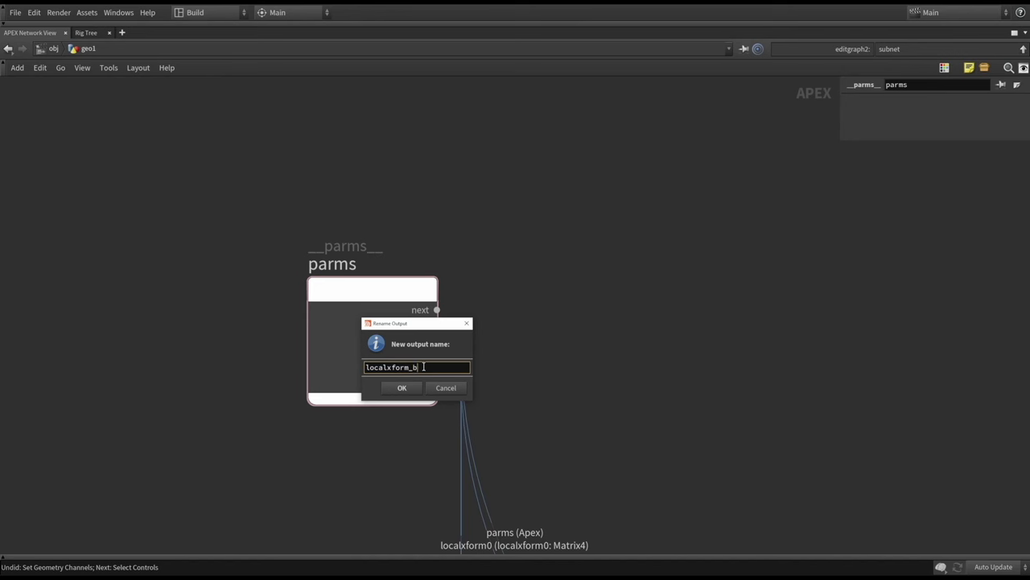
pyautogui.press('Return')
pyautogui.doubleClick(422, 378)
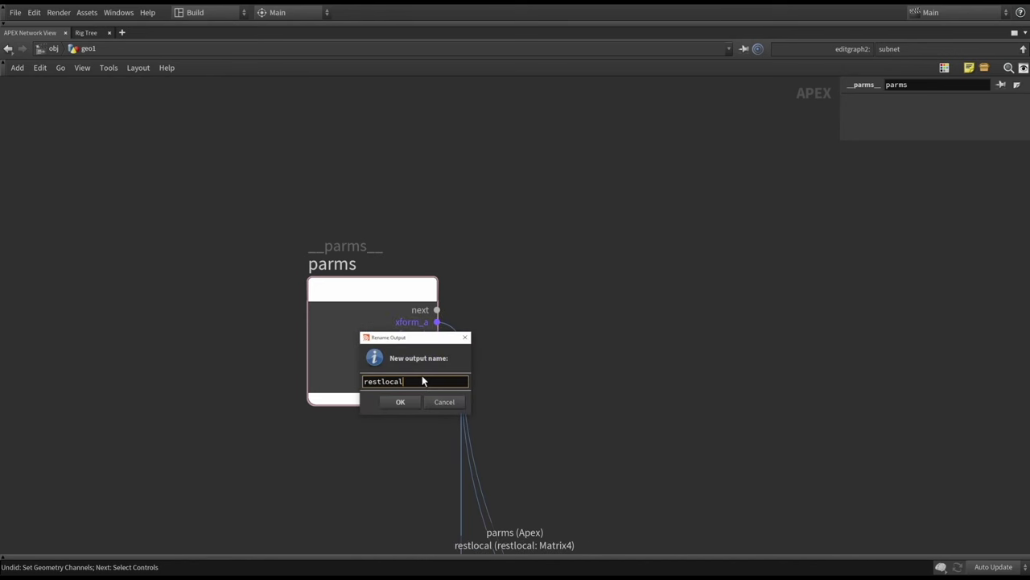
pyautogui.write('_a')
pyautogui.press('Return')
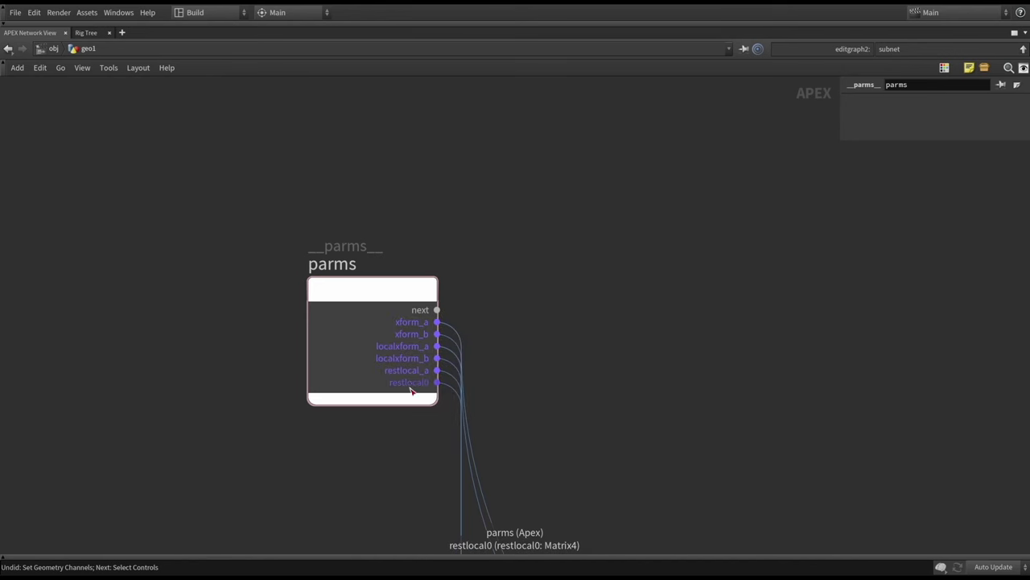
pyautogui.doubleClick(418, 385)
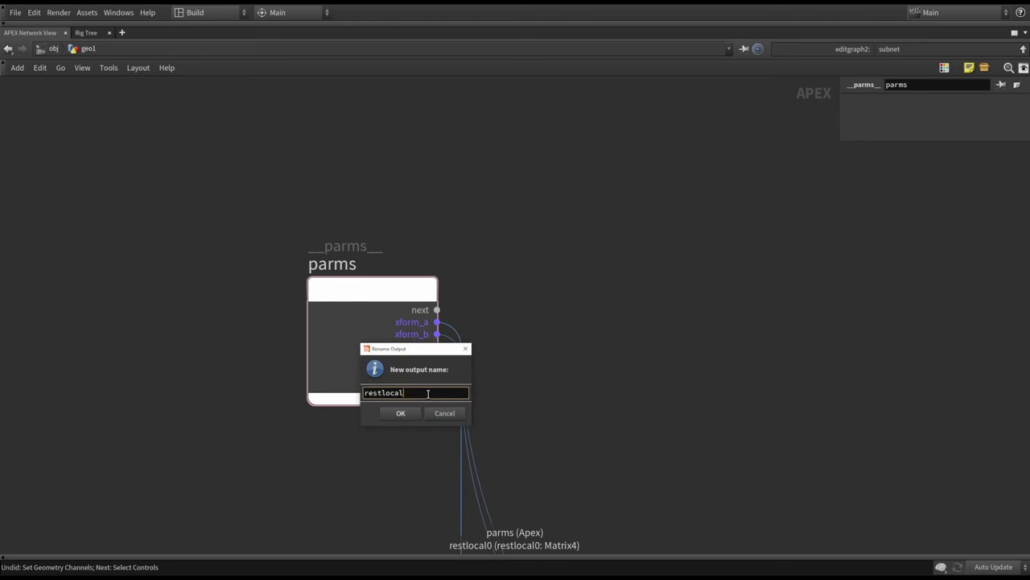
pyautogui.write('restlocal_b')
pyautogui.press('Return')
# Step: Rename the output node's result input to xform
pyautogui.scroll(-4, 655, 443)
pyautogui.press('h')
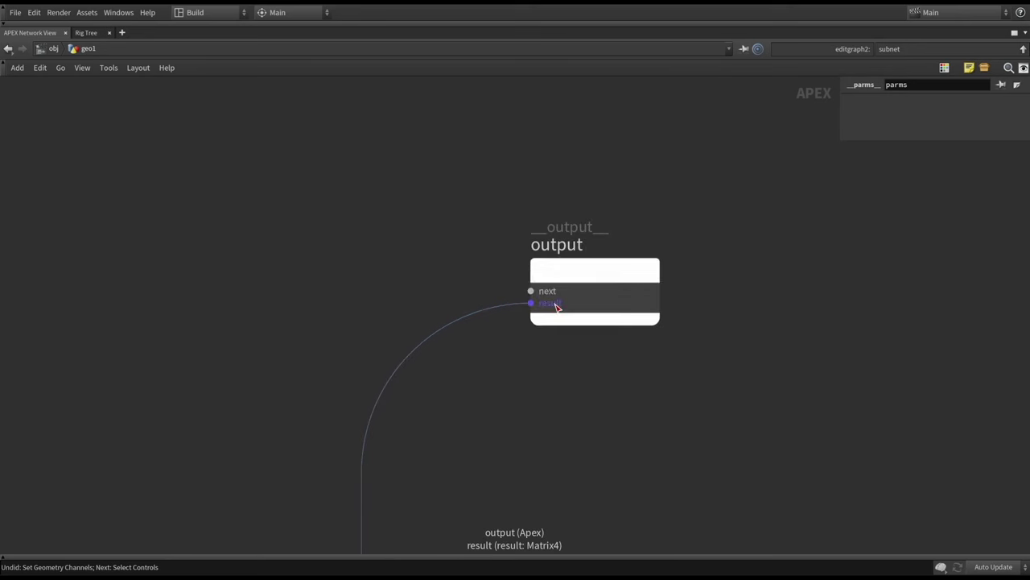
pyautogui.doubleClick(555, 306)
pyautogui.write('xform')
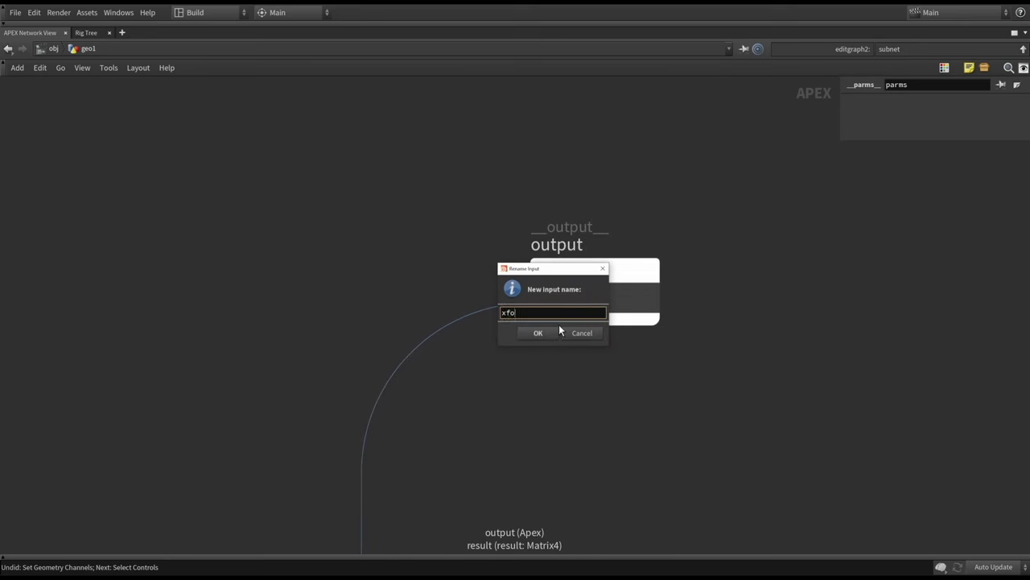
pyautogui.press('Return')
# Step: Move the subnet's output node lower, then return to the parent rig graph
pyautogui.scroll(-4, 559, 324)
pyautogui.moveTo(570, 410); pyautogui.dragTo(660, 338, button='middle')
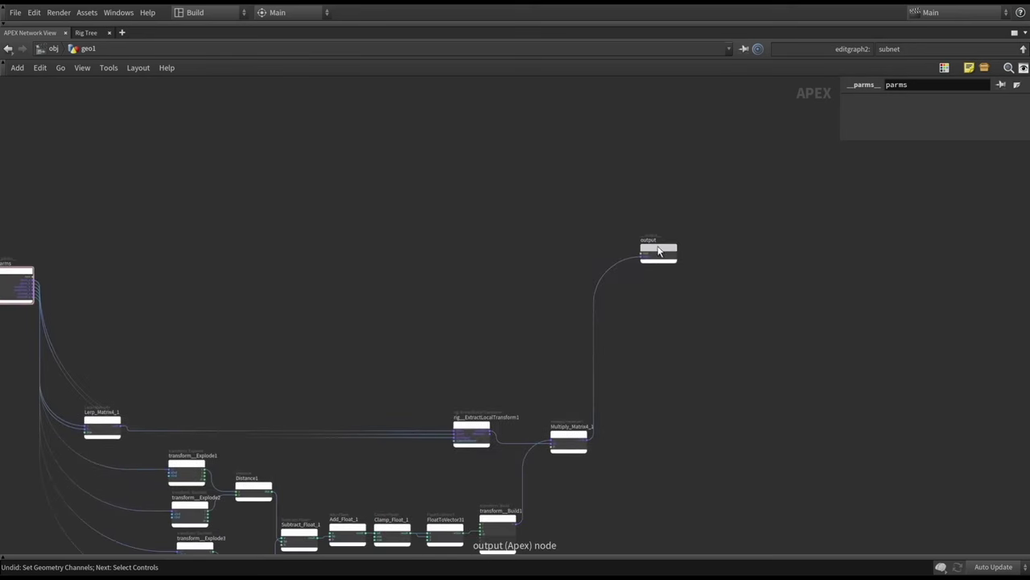
pyautogui.moveTo(658, 251); pyautogui.dragTo(646, 408)
pyautogui.moveTo(411, 320); pyautogui.dragTo(589, 276, button='middle')
pyautogui.press('u')
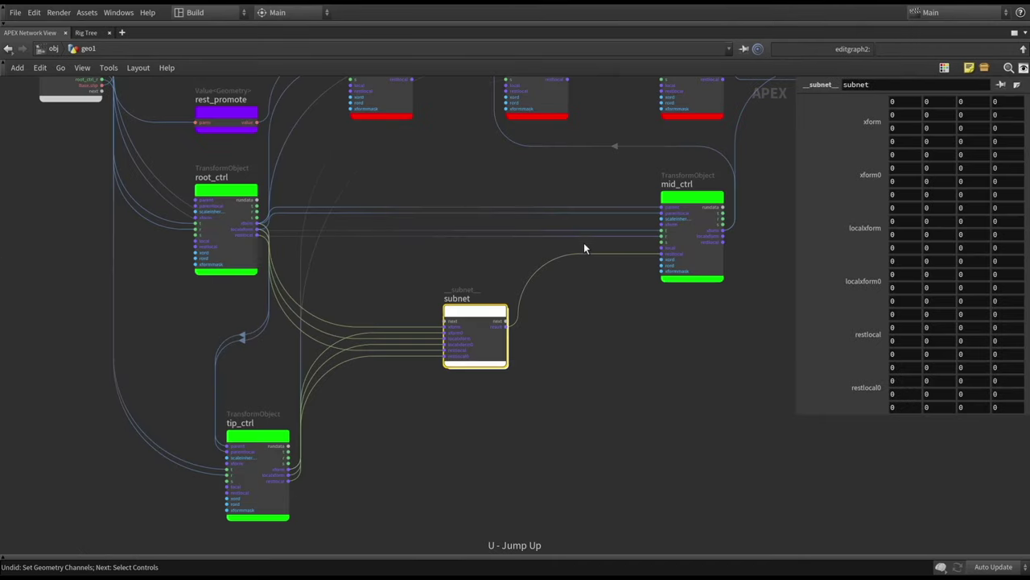
# Step: Restore the multi-pane layout, enlarge the APEX view and nudge the subnet up-left
pyautogui.scroll(-2, 561, 334)
pyautogui.scroll(2, 554, 335)
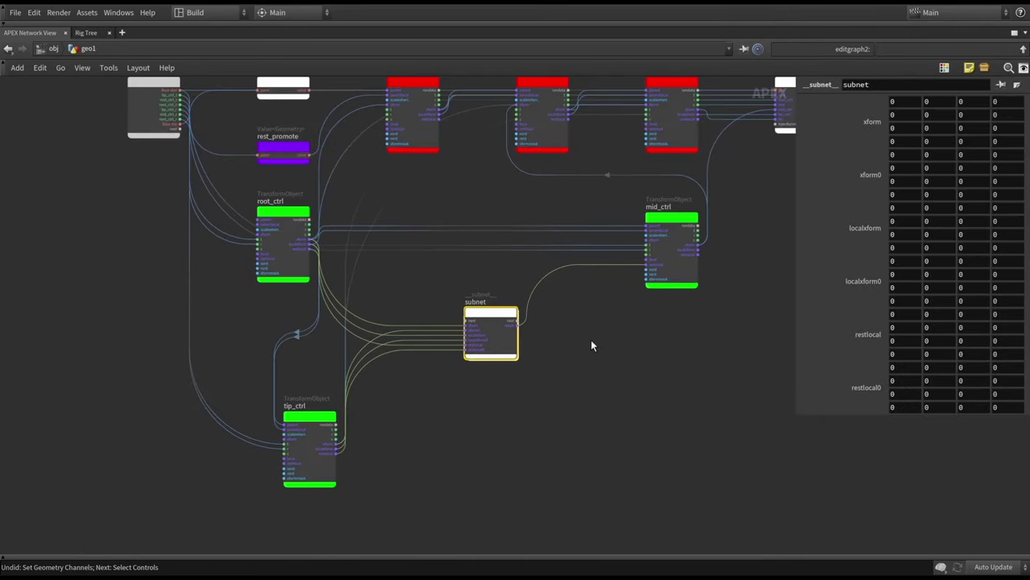
pyautogui.click(596, 341)
pyautogui.hotkey('ctrl', 'b')
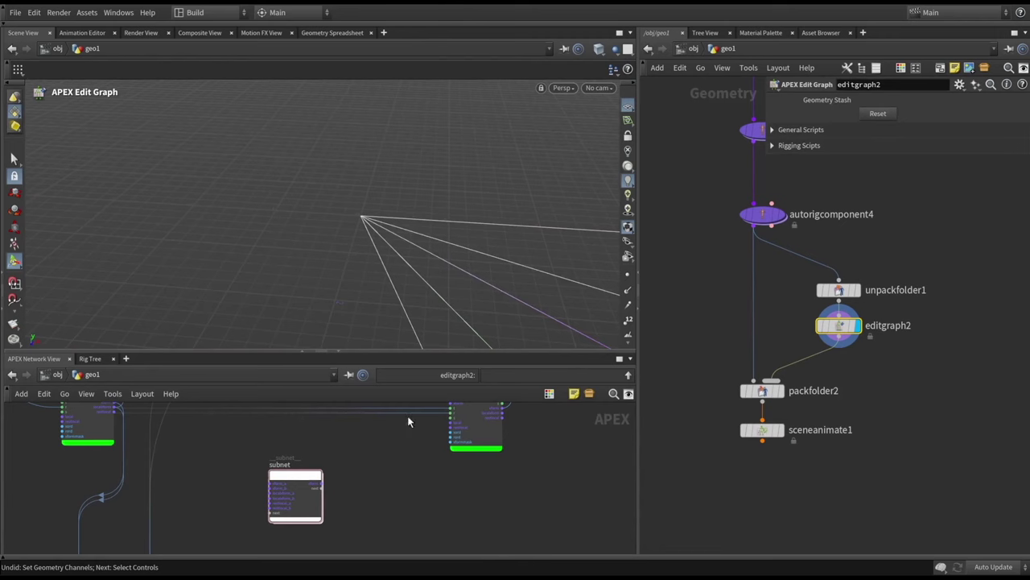
pyautogui.moveTo(319, 354); pyautogui.dragTo(322, 221)
pyautogui.moveTo(287, 442); pyautogui.dragTo(447, 392, button='middle')
pyautogui.scroll(2, 445, 391)
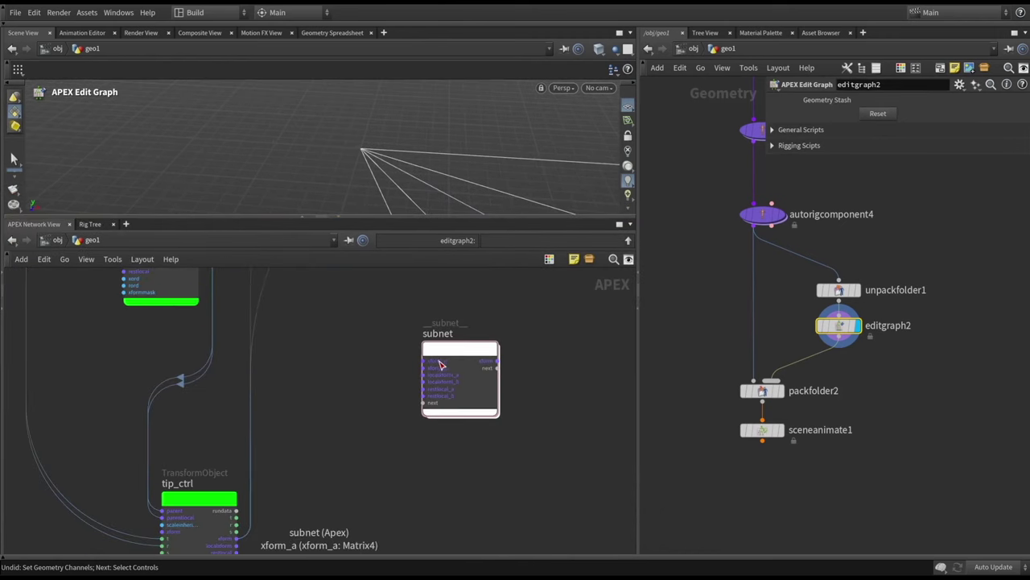
pyautogui.scroll(-2, 323, 383)
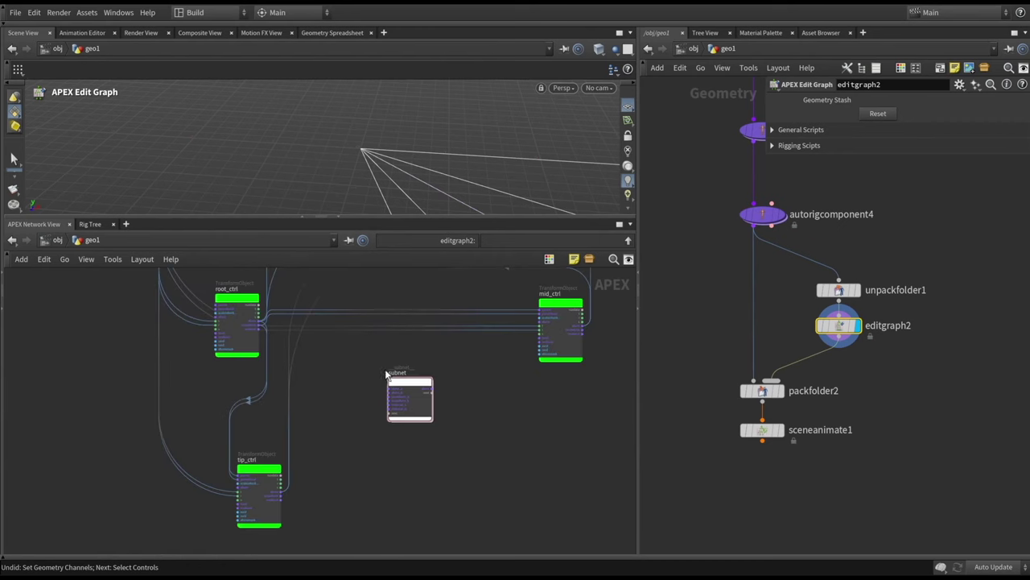
pyautogui.moveTo(388, 376); pyautogui.dragTo(384, 367)
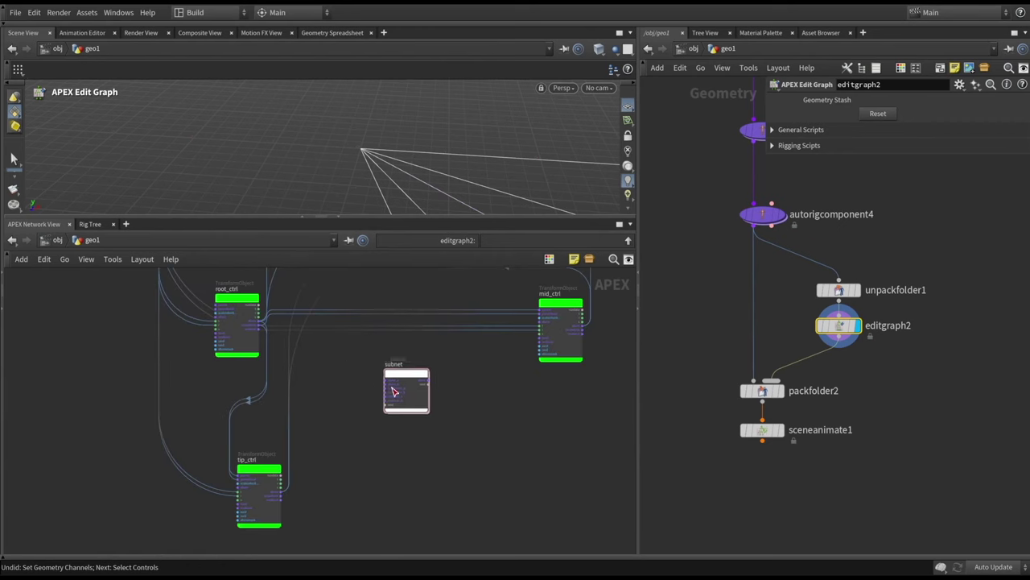
pyautogui.scroll(3, 302, 345)
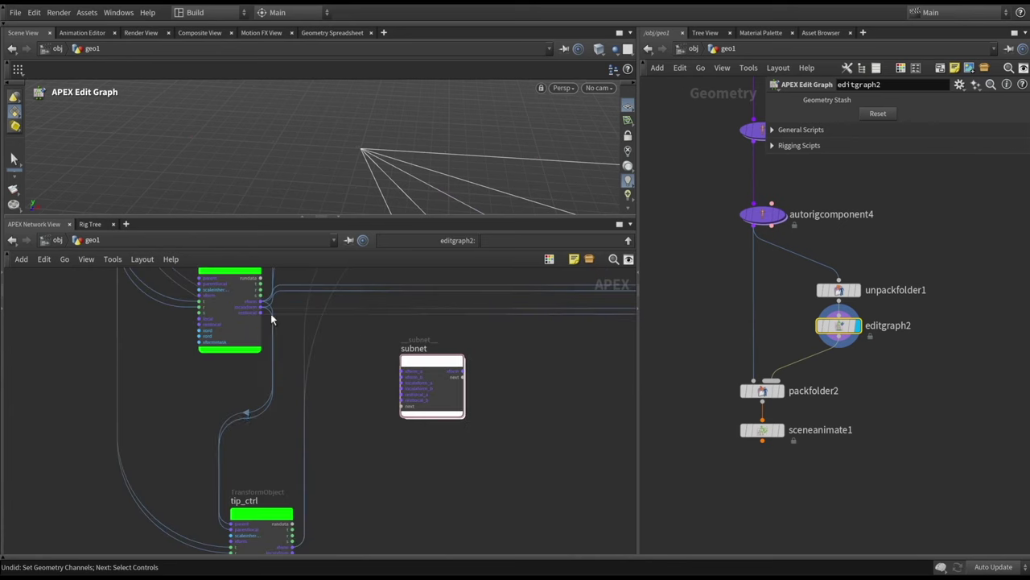
pyautogui.moveTo(342, 396); pyautogui.dragTo(352, 404, button='middle')
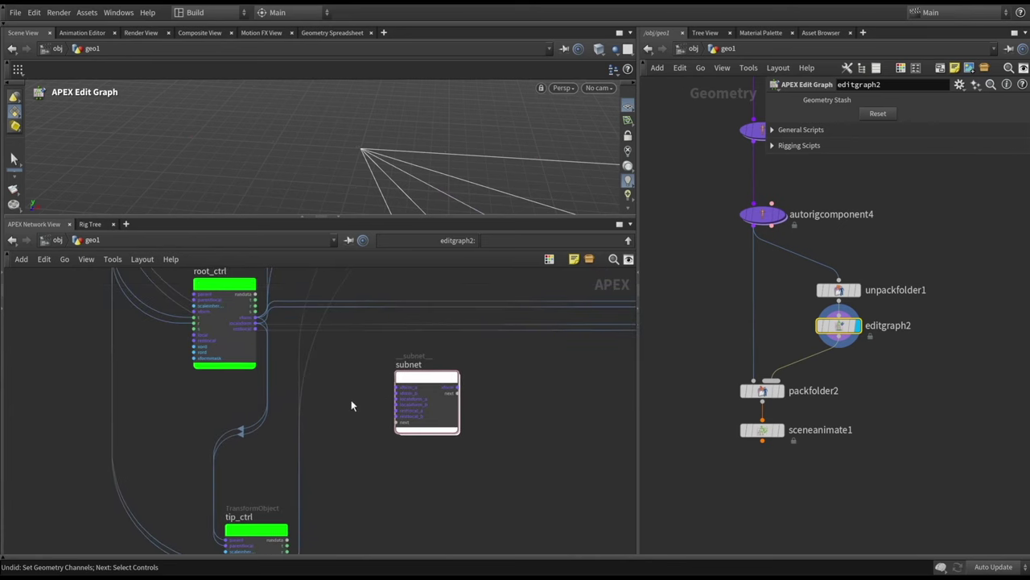
# Step: Box-select root_ctrl and tip_ctrl to inspect them, then shift the subnet slightly right
pyautogui.moveTo(164, 387); pyautogui.dragTo(215, 324)
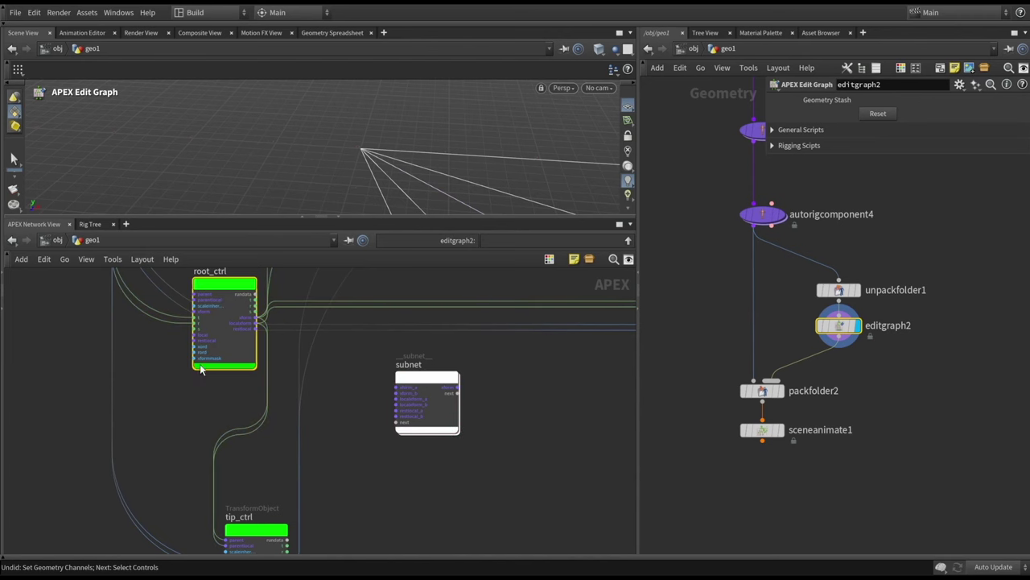
pyautogui.moveTo(186, 408); pyautogui.dragTo(182, 332, button='middle')
pyautogui.moveTo(191, 431); pyautogui.dragTo(249, 480)
pyautogui.moveTo(346, 353); pyautogui.dragTo(333, 413, button='middle')
pyautogui.scroll(3, 338, 402)
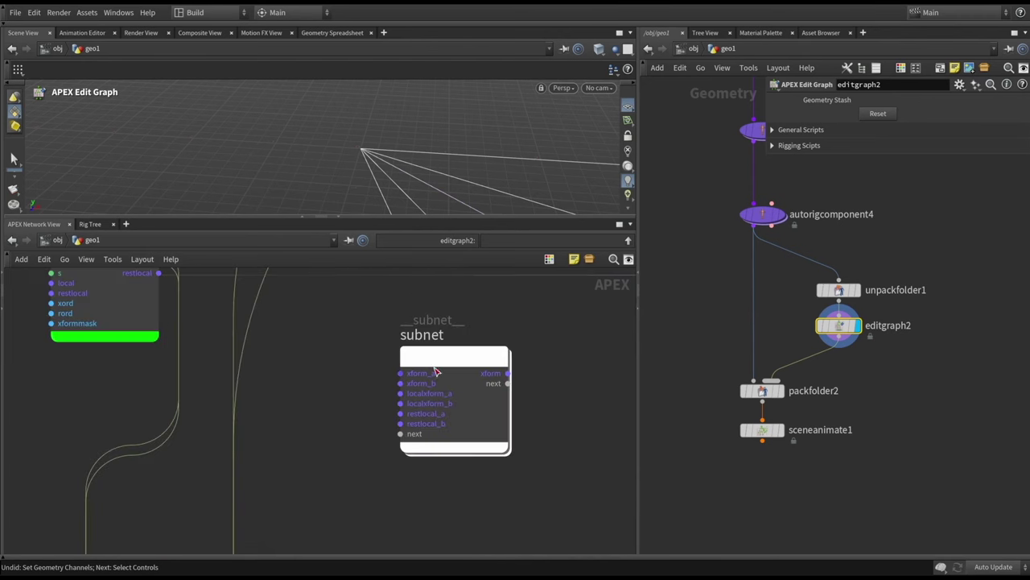
pyautogui.scroll(-4, 491, 443)
pyautogui.moveTo(488, 433); pyautogui.dragTo(452, 425, button='middle')
pyautogui.moveTo(424, 395); pyautogui.dragTo(460, 394)
pyautogui.moveTo(866, 375); pyautogui.dragTo(808, 362, button='middle')
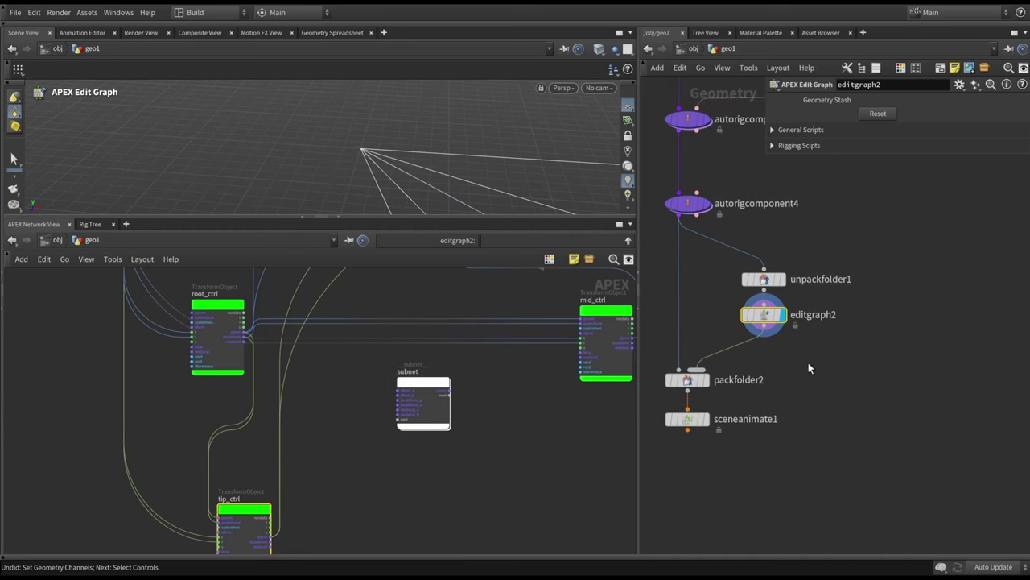
# Step: Add a blast1 node wired from editgraph2 and make it the display node
pyautogui.press('Tab')
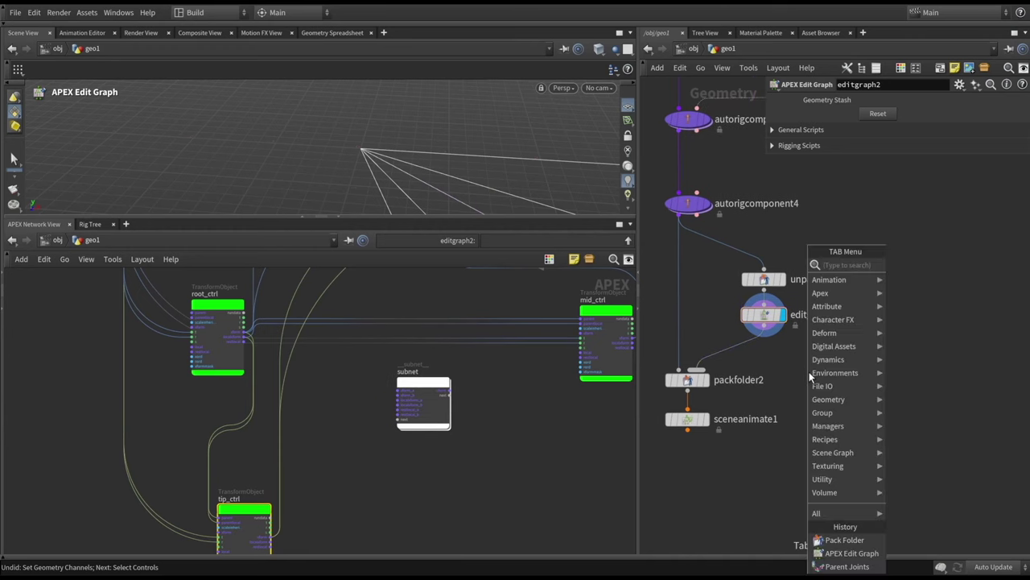
pyautogui.write('blas')
pyautogui.press('Return')
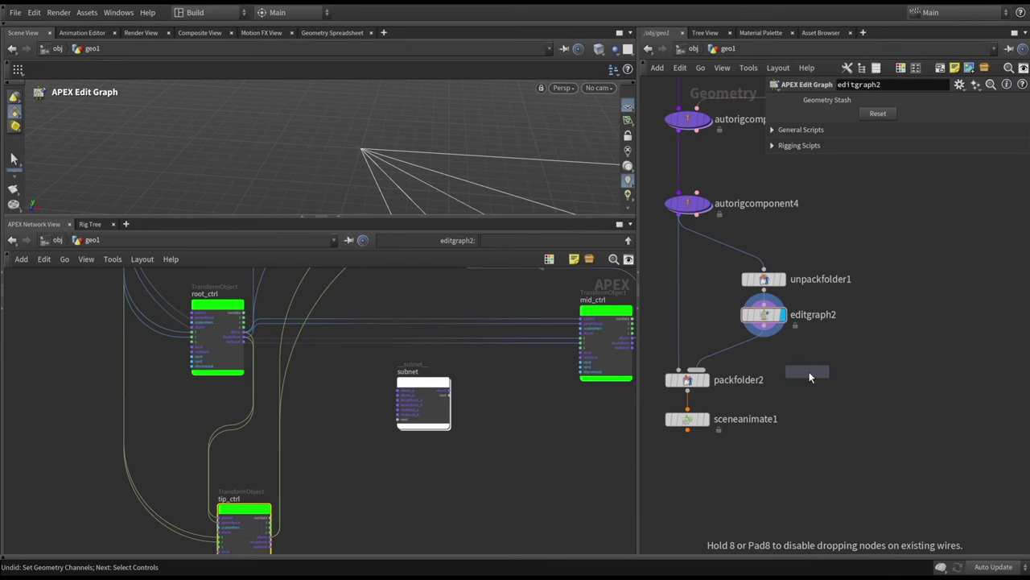
pyautogui.click(830, 361)
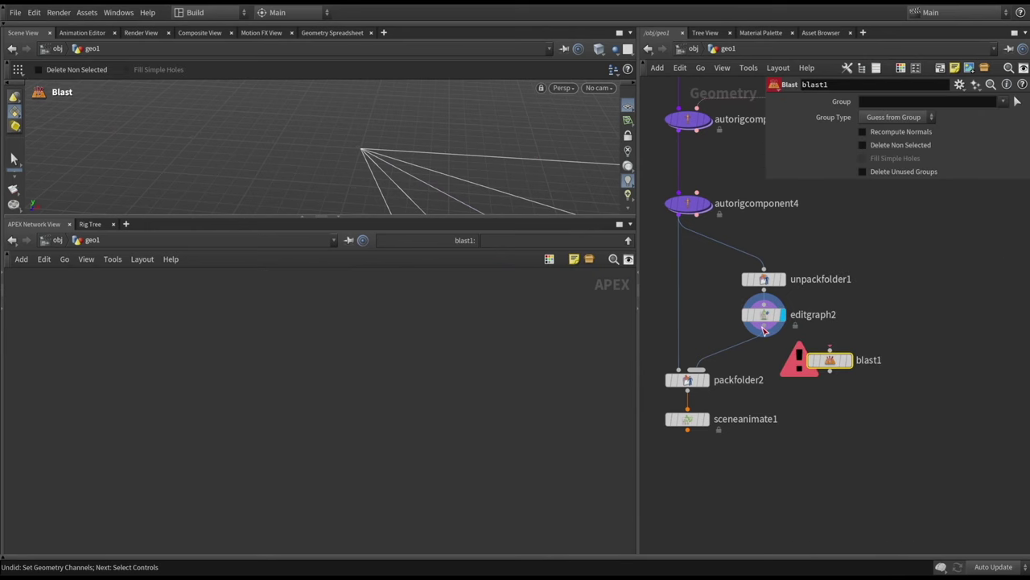
pyautogui.moveTo(764, 325); pyautogui.dragTo(830, 351)
pyautogui.click(848, 360)
# Step: Set blast1's Group Type to Points, then reselect editgraph2
pyautogui.click(885, 118)
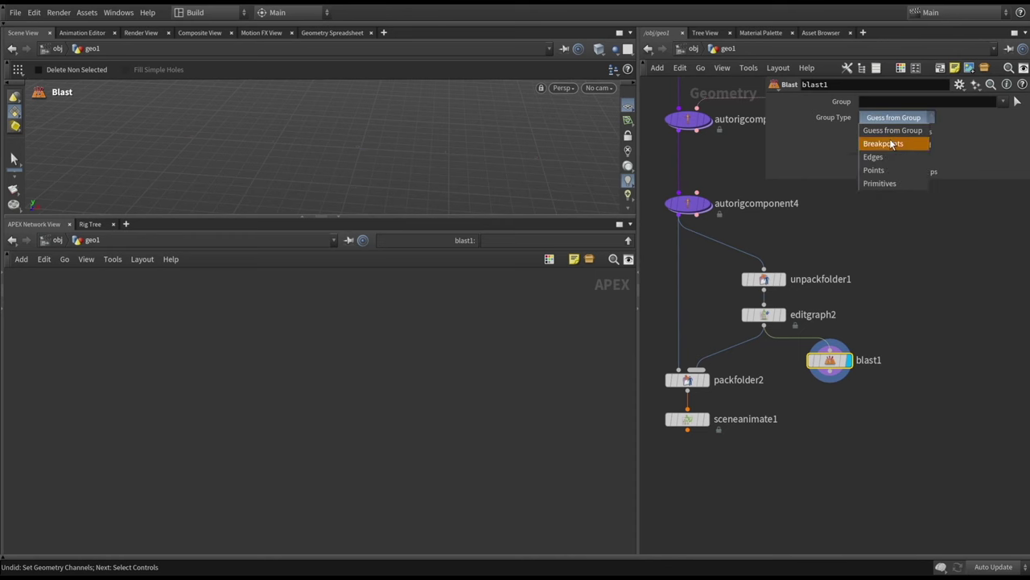
pyautogui.click(877, 164)
pyautogui.click(874, 102)
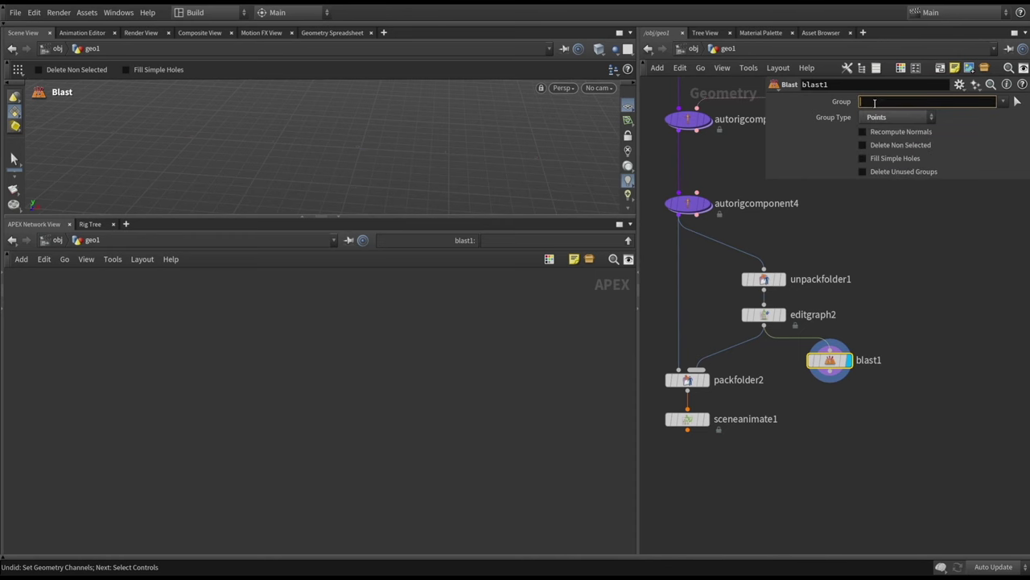
pyautogui.click(774, 321)
# Step: Rename the APEX subnet node to squash
pyautogui.scroll(3, 380, 391)
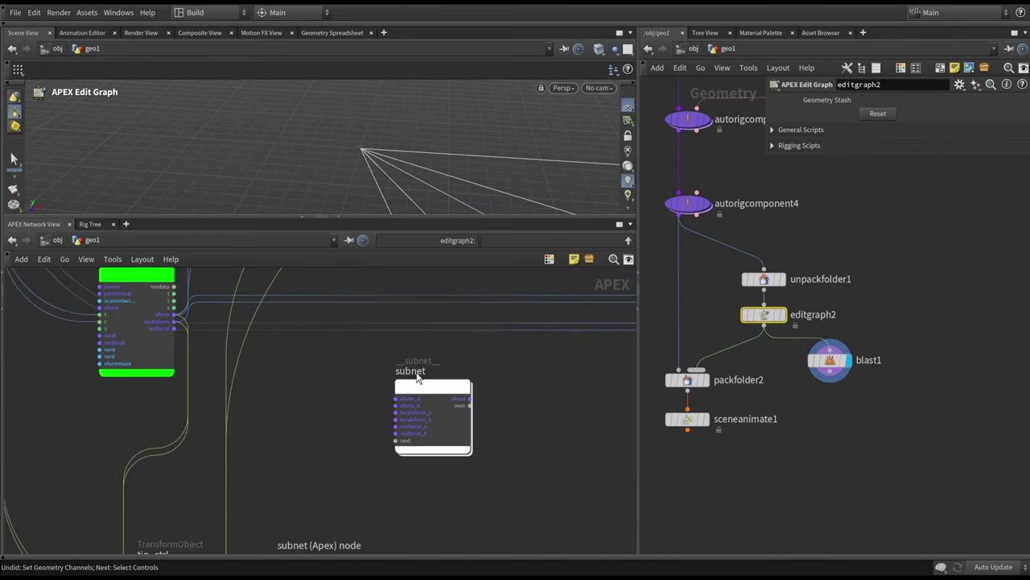
pyautogui.doubleClick(417, 371)
pyautogui.doubleClick(418, 372)
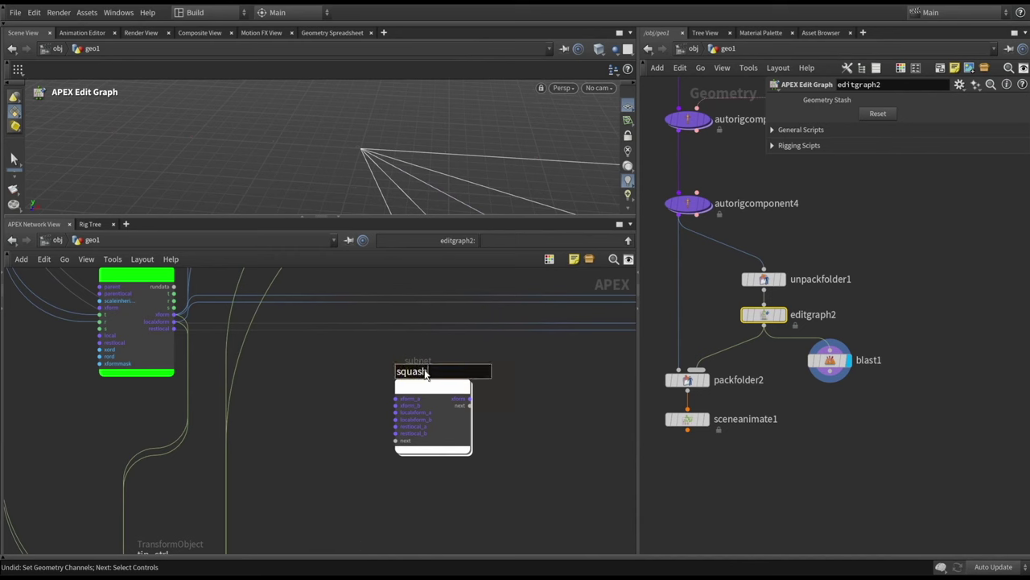
pyautogui.press('Return')
pyautogui.doubleClick(417, 371)
pyautogui.press('Return')
pyautogui.click(830, 359)
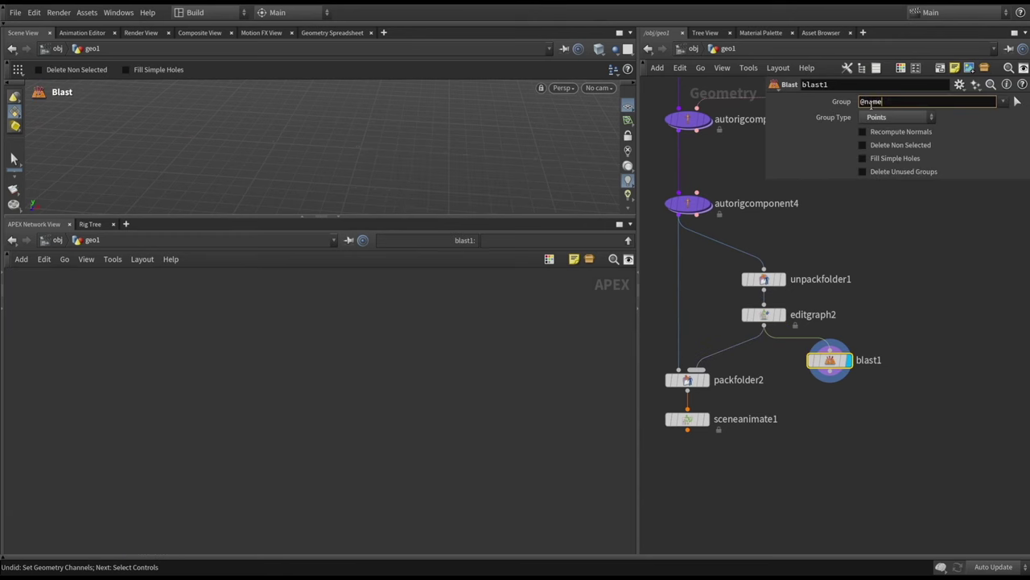
pyautogui.click(871, 104)
pyautogui.write('@name=squash')
pyautogui.press('Return')
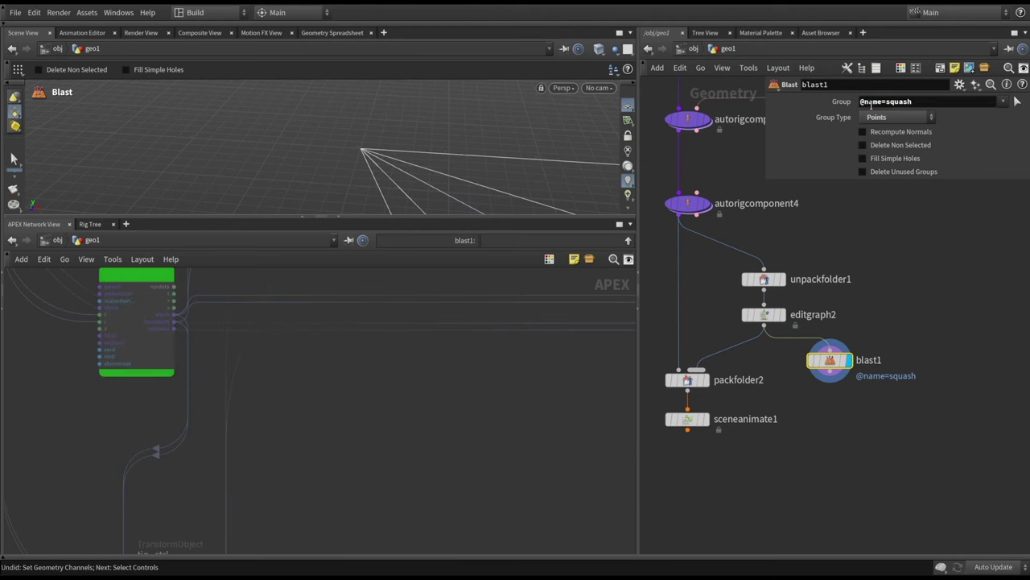
pyautogui.click(900, 145)
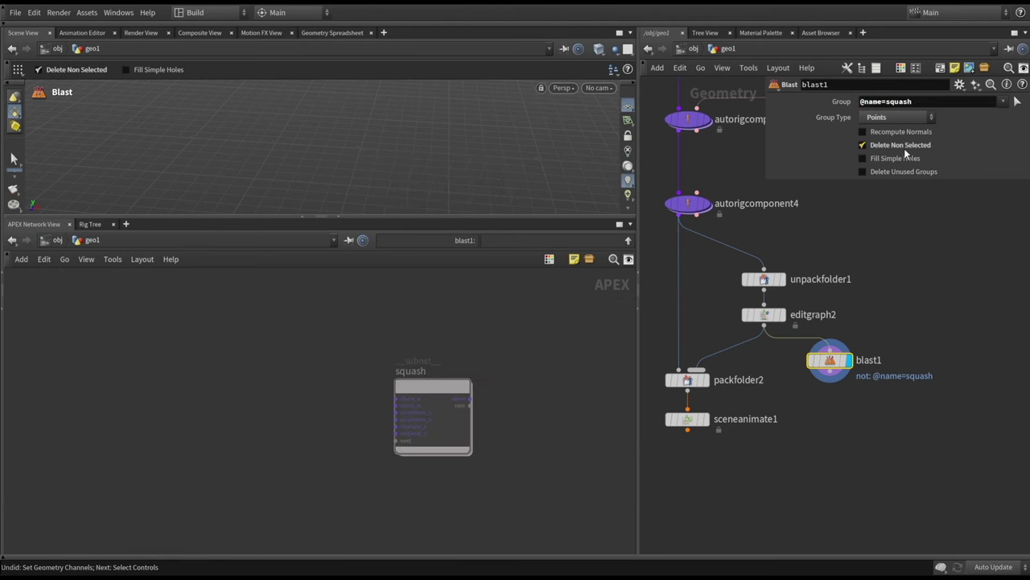
pyautogui.moveTo(831, 359); pyautogui.dragTo(855, 366)
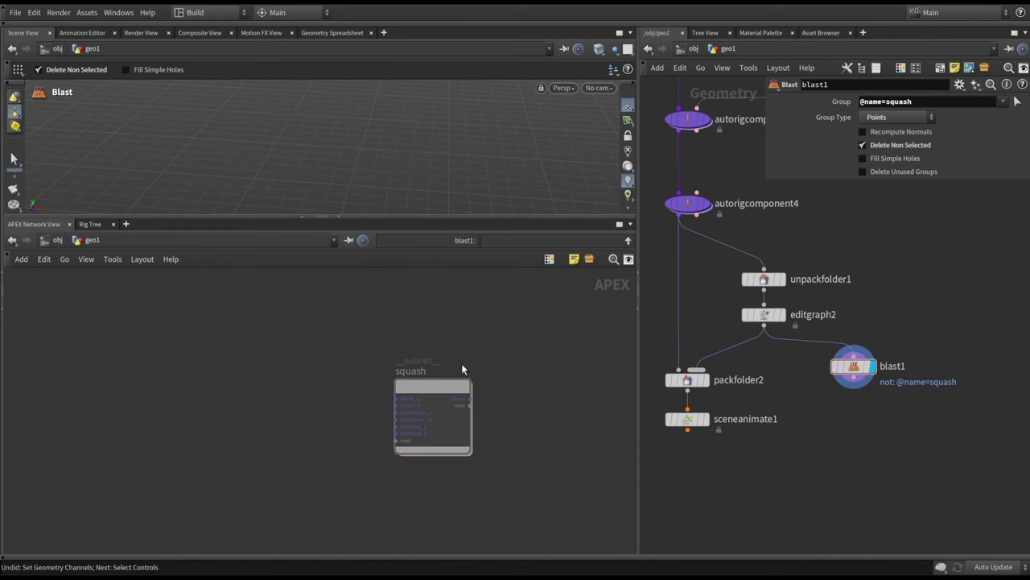
pyautogui.moveTo(547, 425); pyautogui.dragTo(440, 394, button='middle')
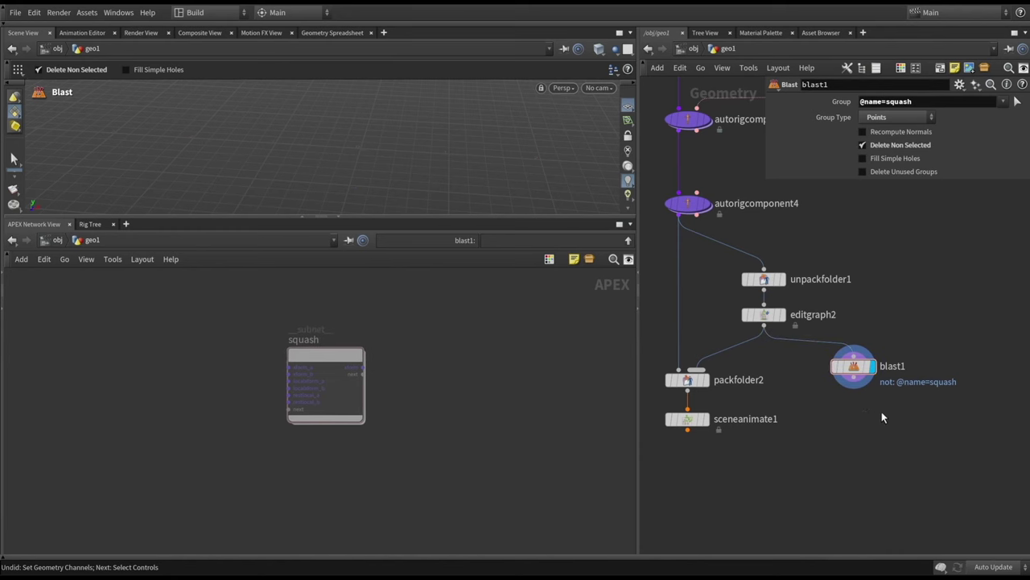
pyautogui.moveTo(881, 411); pyautogui.dragTo(834, 402, button='middle')
# Step: Add a packfolder3 node below blast1, wired from it, as the display node
pyautogui.press('Tab')
pyautogui.write('pack')
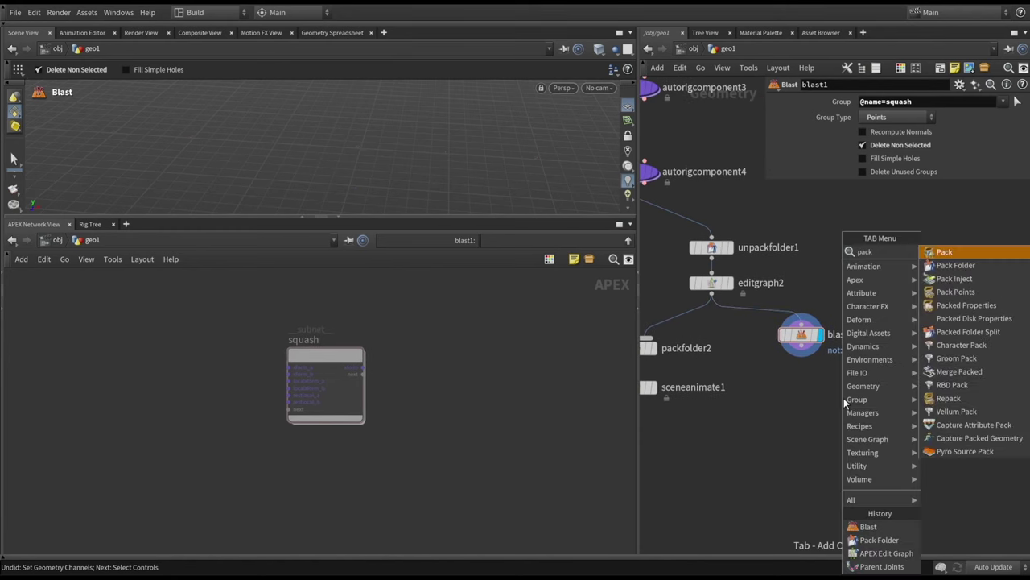
pyautogui.press('Down')
pyautogui.press('Return')
pyautogui.click(801, 380)
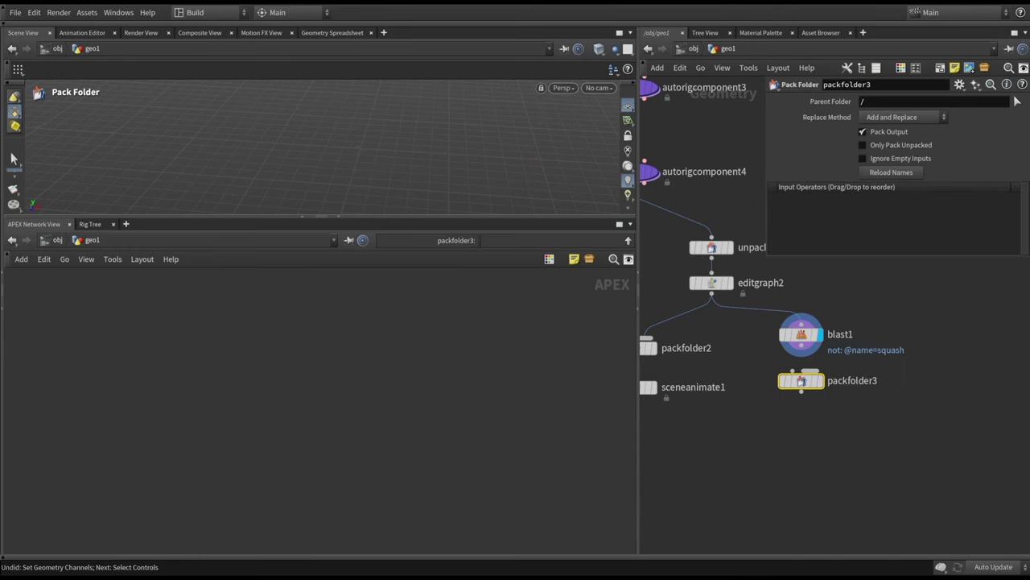
pyautogui.moveTo(801, 354); pyautogui.dragTo(821, 384)
pyautogui.click(819, 384)
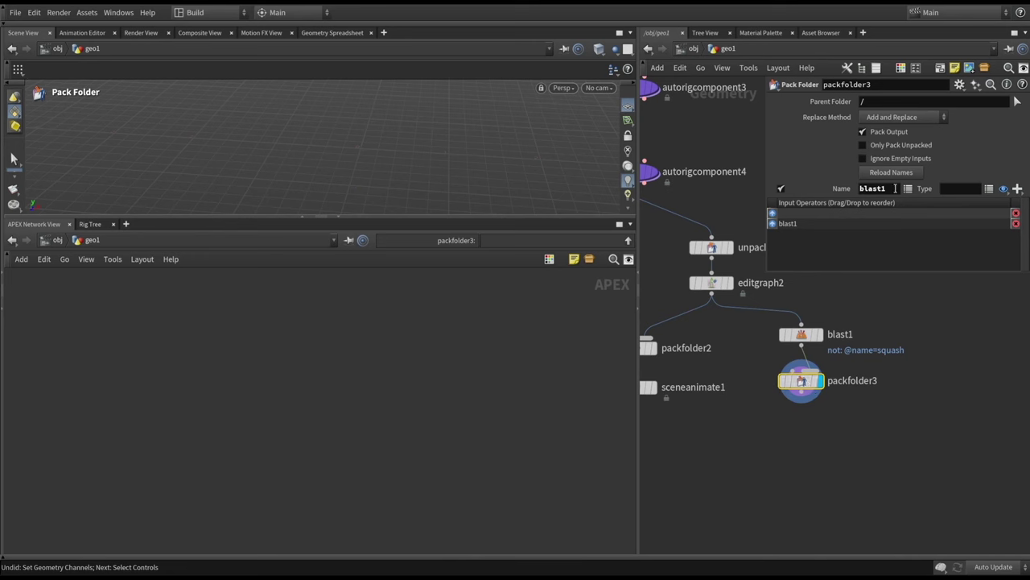
# Step: Name the packed item squash and turn off Pack Output
pyautogui.write('squash')
pyautogui.press('Return')
pyautogui.click(879, 133)
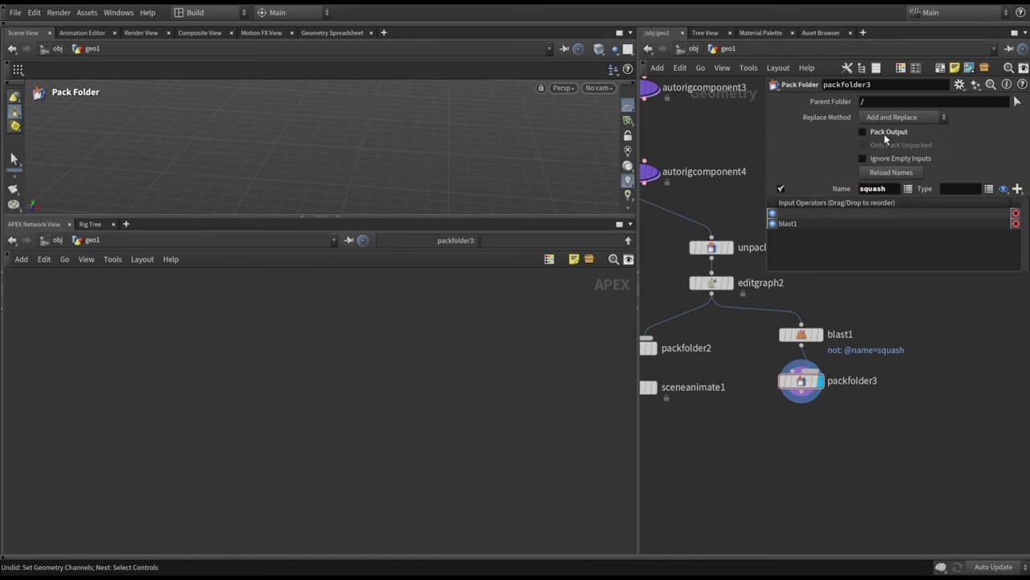
pyautogui.moveTo(765, 197); pyautogui.dragTo(738, 198)
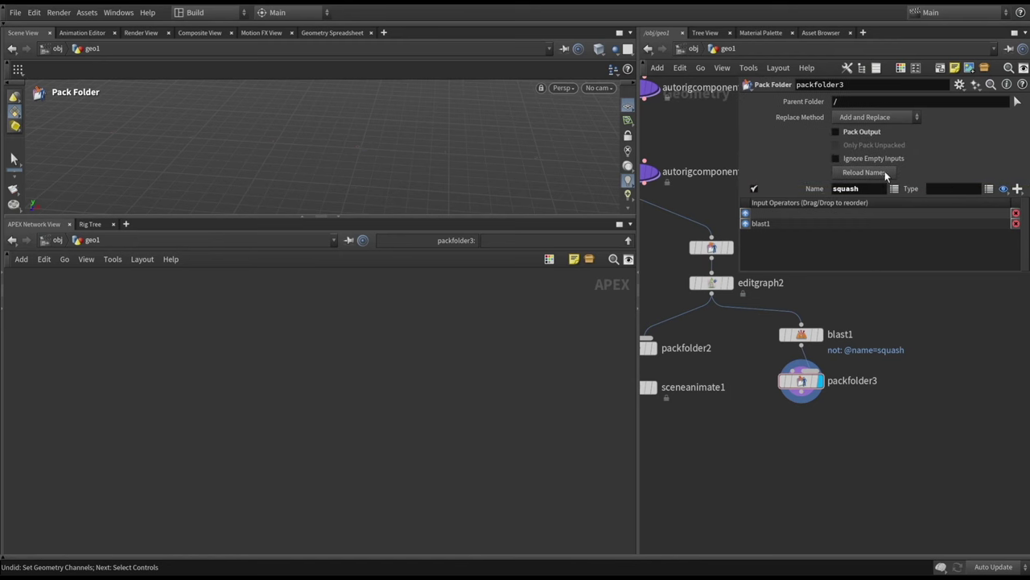
pyautogui.moveTo(828, 417)
pyautogui.mouseDown(button='middle')
pyautogui.moveTo(812, 421)
pyautogui.moveTo(835, 416)
pyautogui.mouseUp(button='middle')
pyautogui.press('Tab')
# Step: Add rop_geometry1 under packfolder3 with Output File $HIP/apexgraph/squash.bgeo
pyautogui.write('rop')
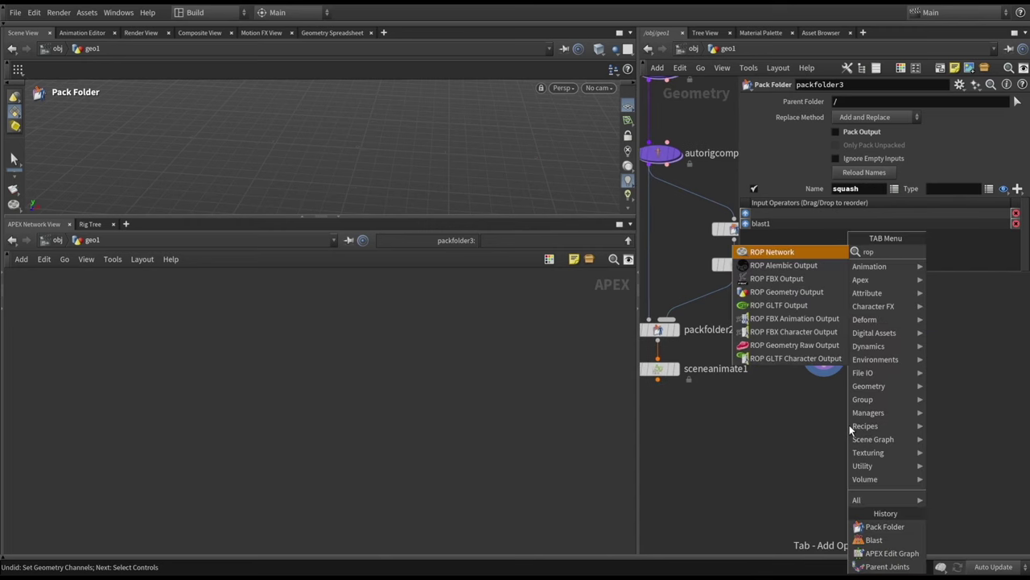
pyautogui.click(800, 293)
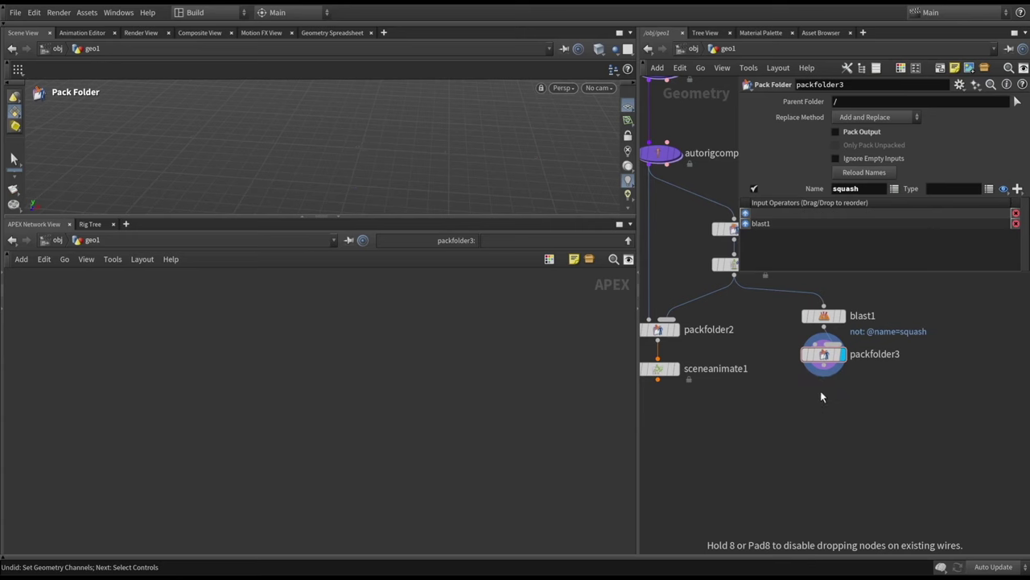
pyautogui.click(821, 394)
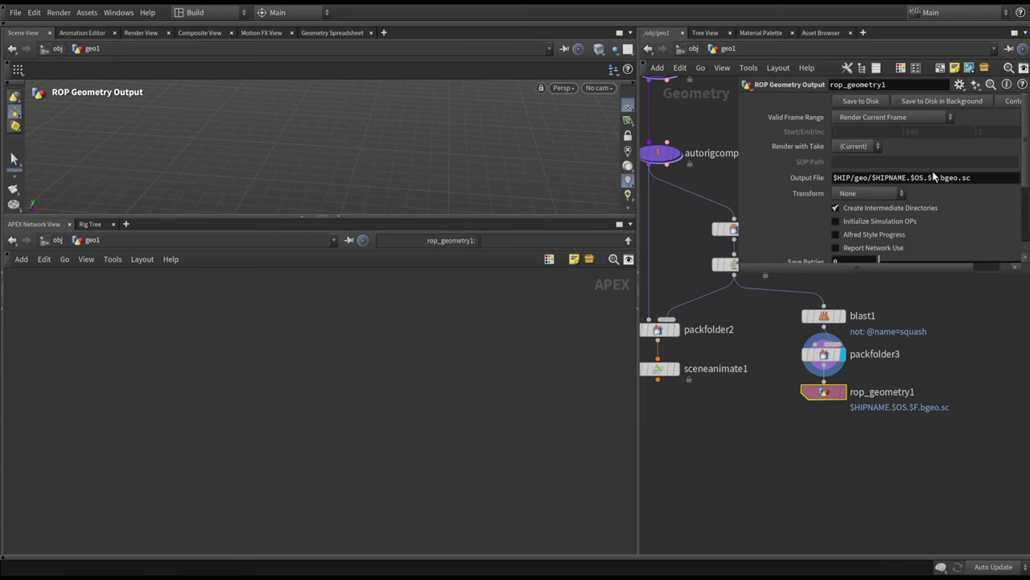
pyautogui.moveTo(991, 179); pyautogui.dragTo(911, 178)
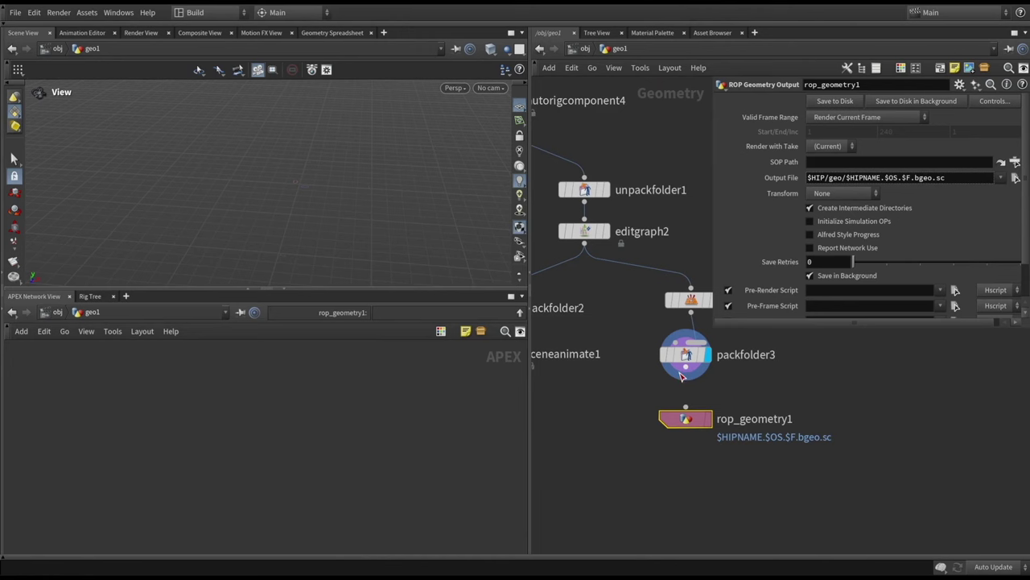
pyautogui.click(685, 409)
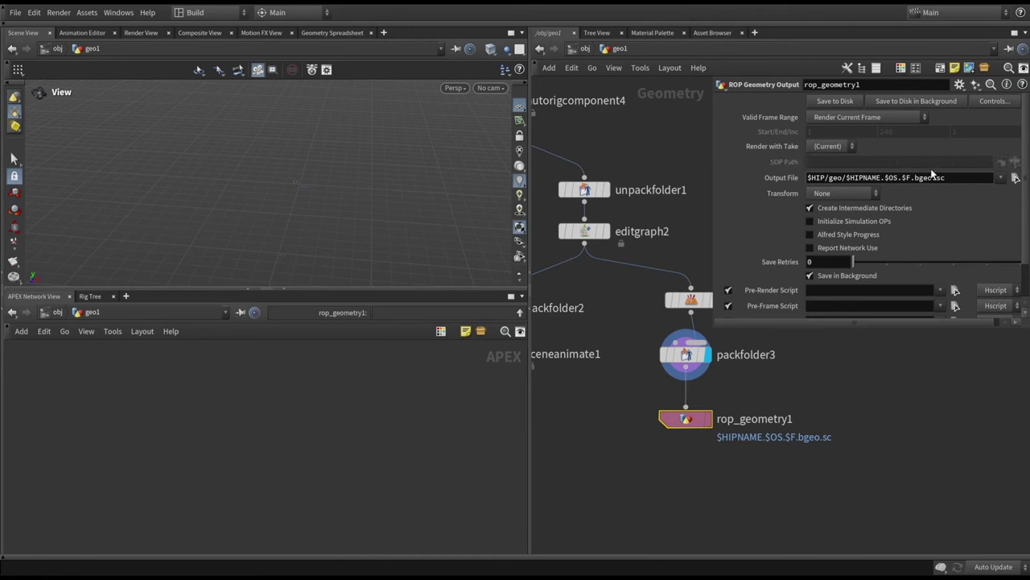
pyautogui.moveTo(962, 177); pyautogui.dragTo(830, 179)
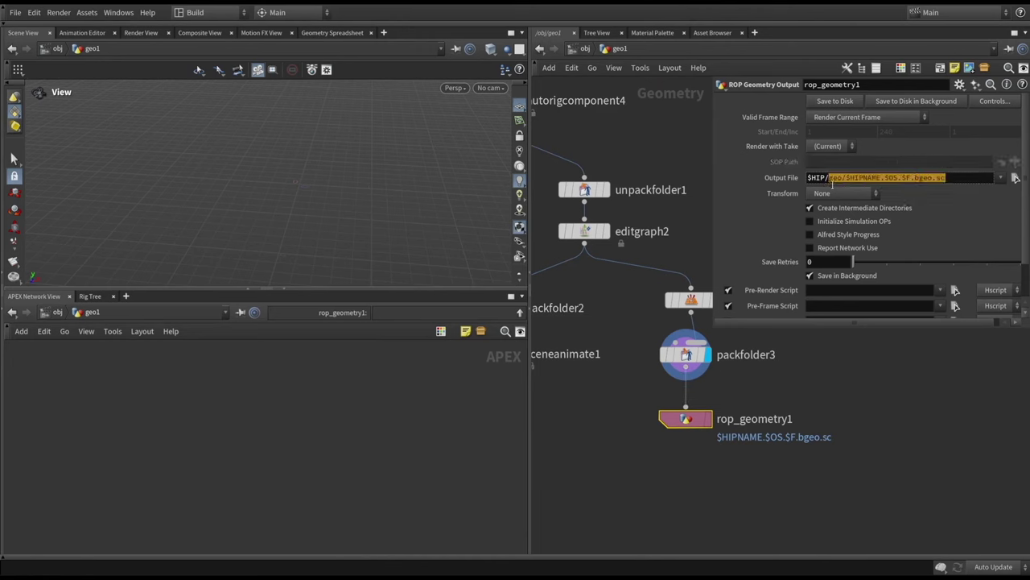
pyautogui.write('ape')
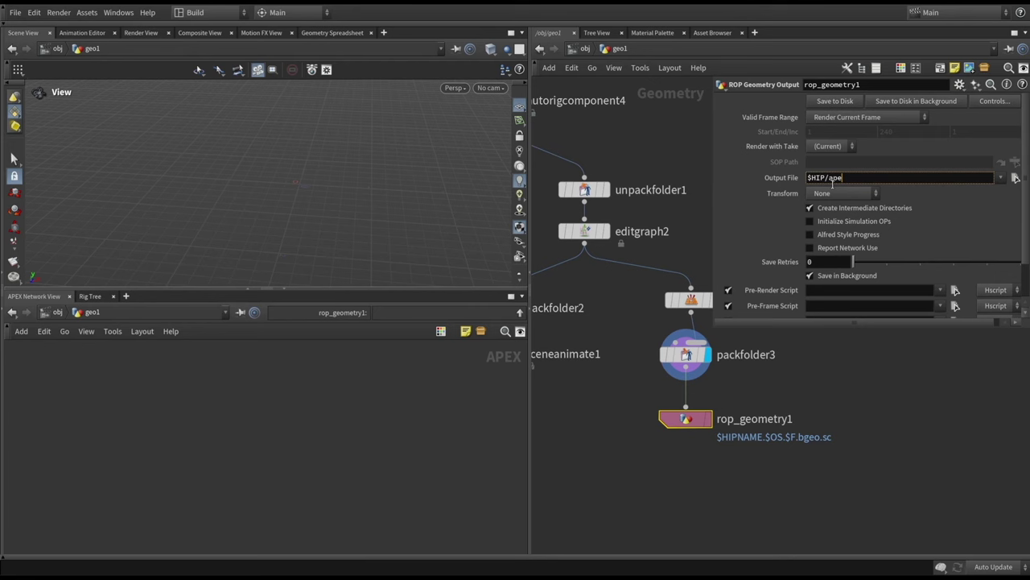
pyautogui.write('xgraph/squash.bgeo')
pyautogui.press('Return')
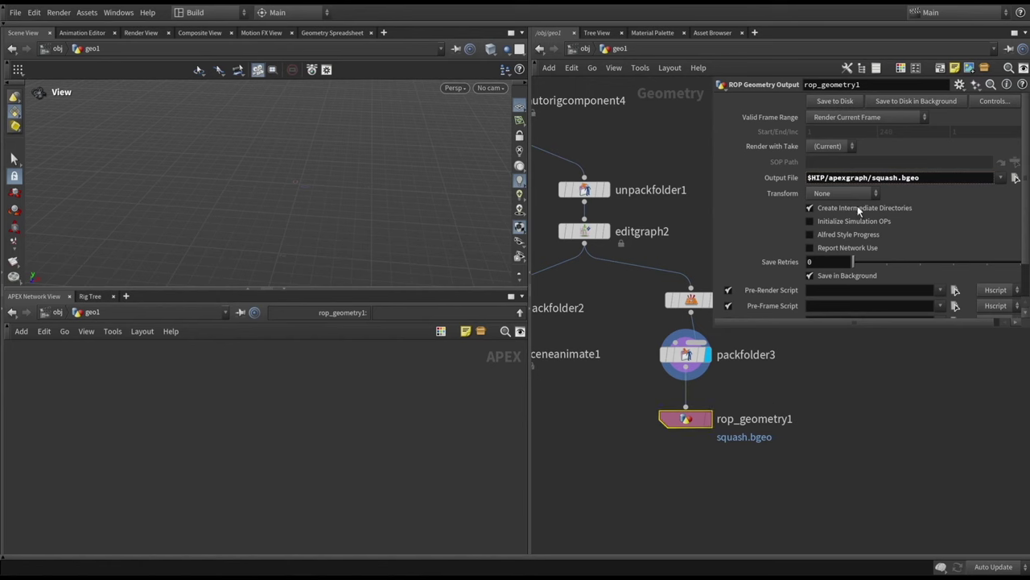
pyautogui.click(845, 100)
pyautogui.moveTo(824, 394); pyautogui.dragTo(881, 432, button='middle')
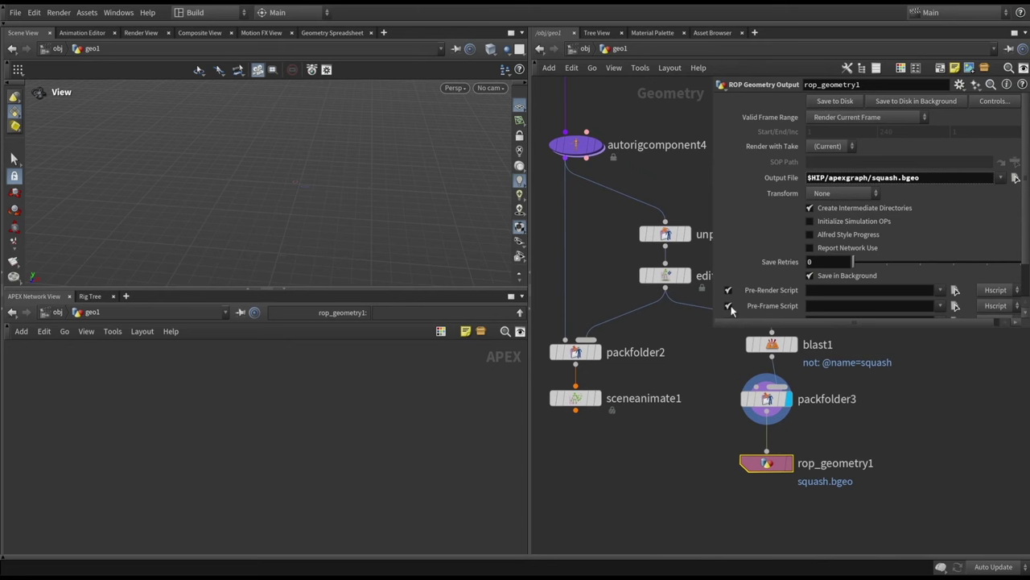
pyautogui.moveTo(882, 410); pyautogui.dragTo(883, 412, button='middle')
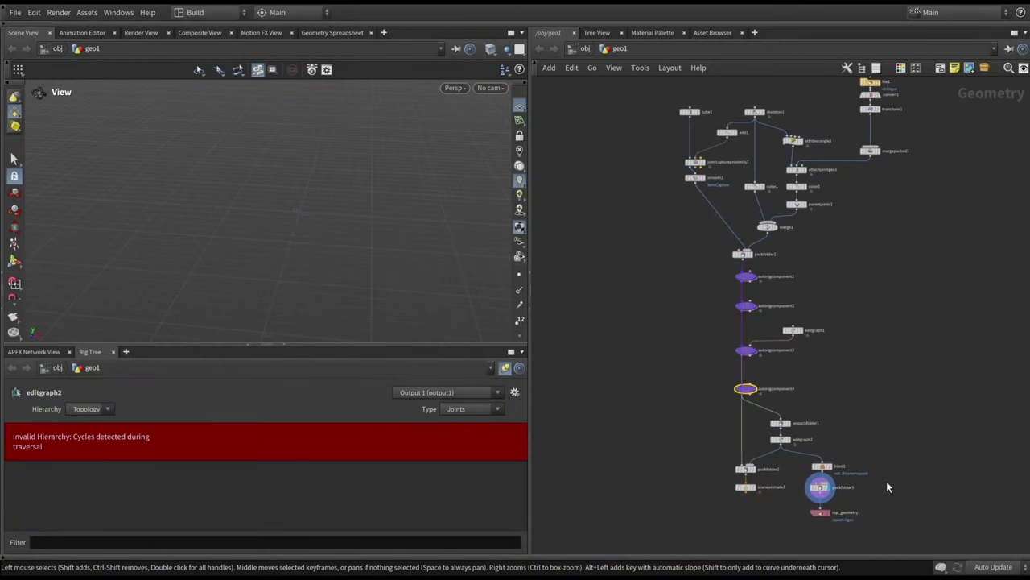
# Step: Show editgraph2's APEX graph in a larger view and move the squash subnet left
pyautogui.click(821, 486)
pyautogui.scroll(3, 821, 483)
pyautogui.click(793, 447)
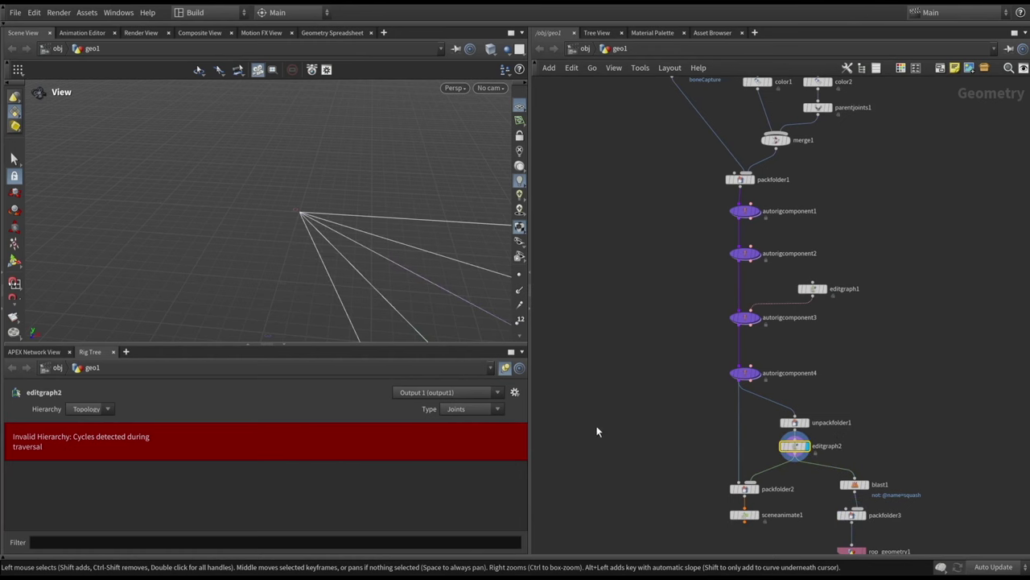
pyautogui.click(31, 352)
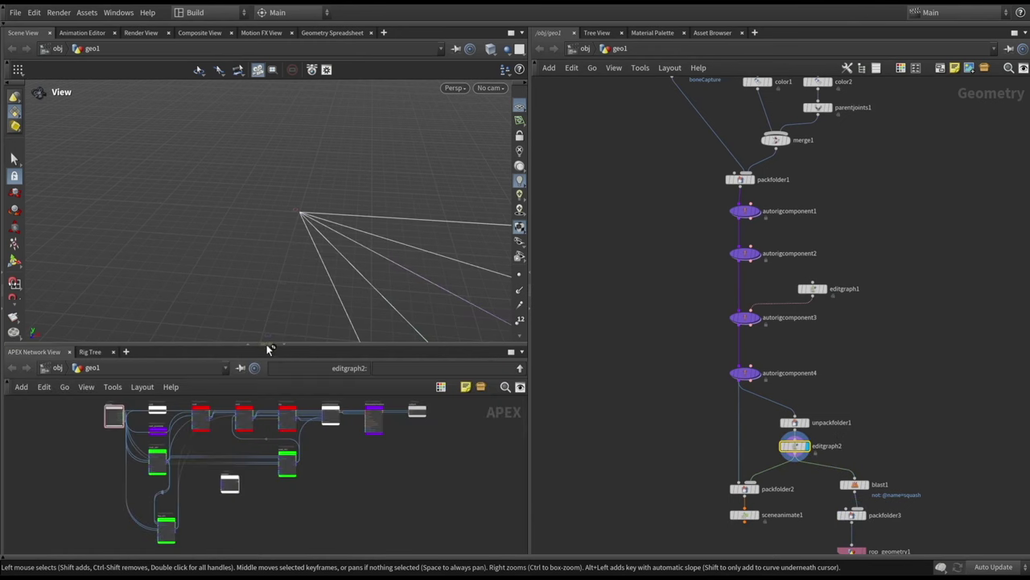
pyautogui.moveTo(266, 348); pyautogui.dragTo(267, 217)
pyautogui.scroll(5, 378, 427)
pyautogui.scroll(2, 344, 403)
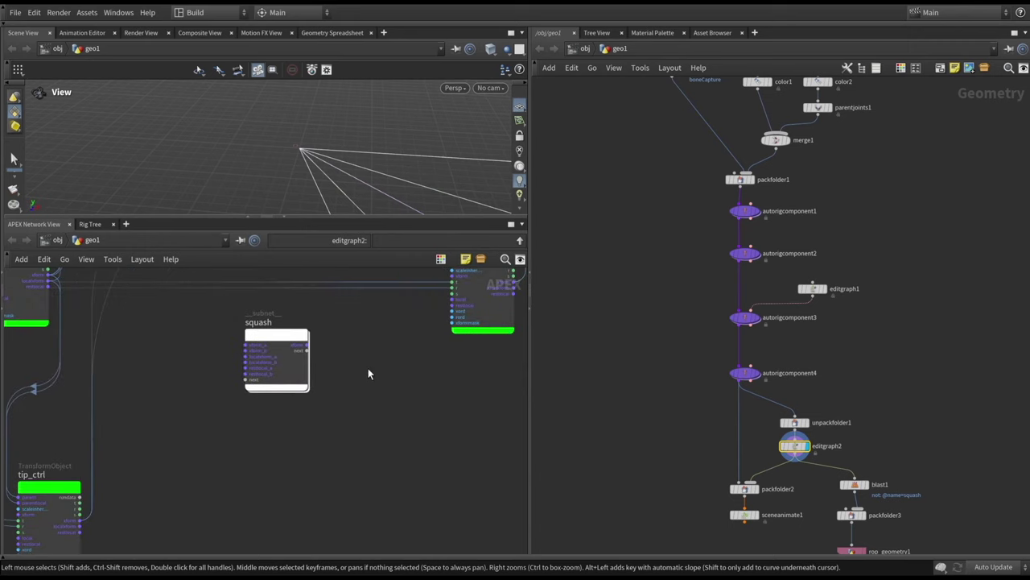
pyautogui.moveTo(313, 364); pyautogui.dragTo(244, 364)
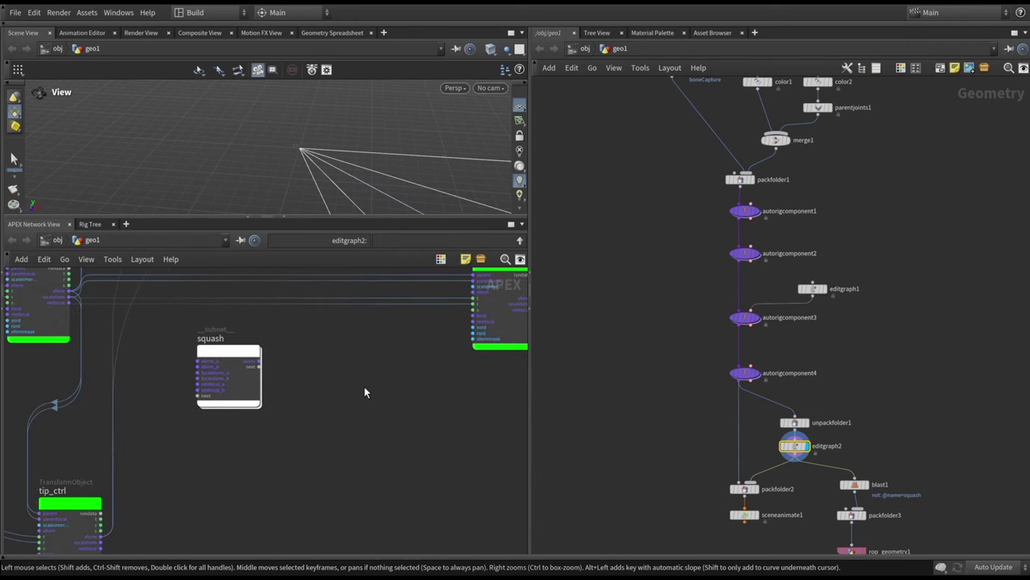
# Step: Add a squash1 node from the exported squash graph beside the squash subnet
pyautogui.press('Tab')
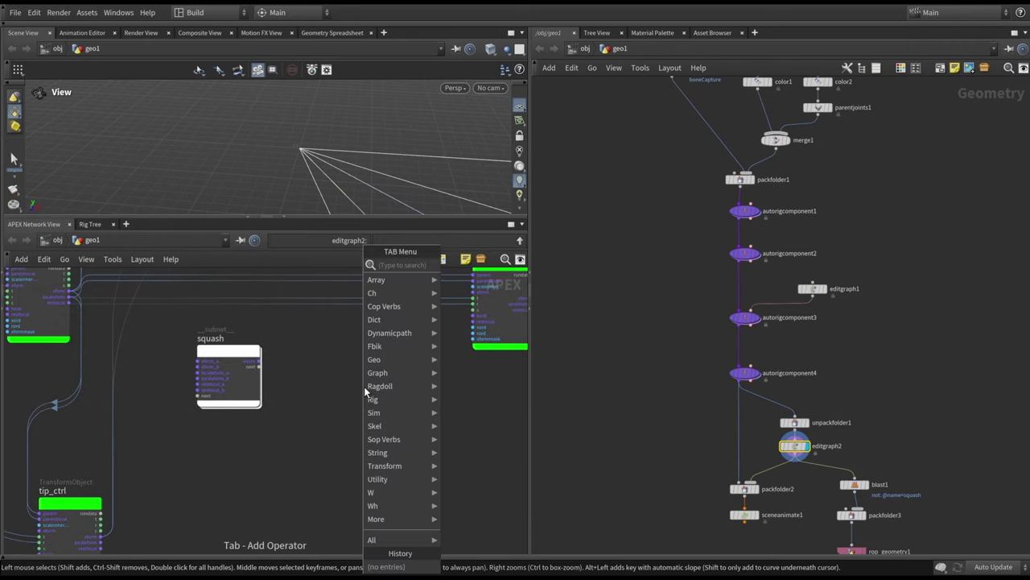
pyautogui.write('squa')
pyautogui.press('Return')
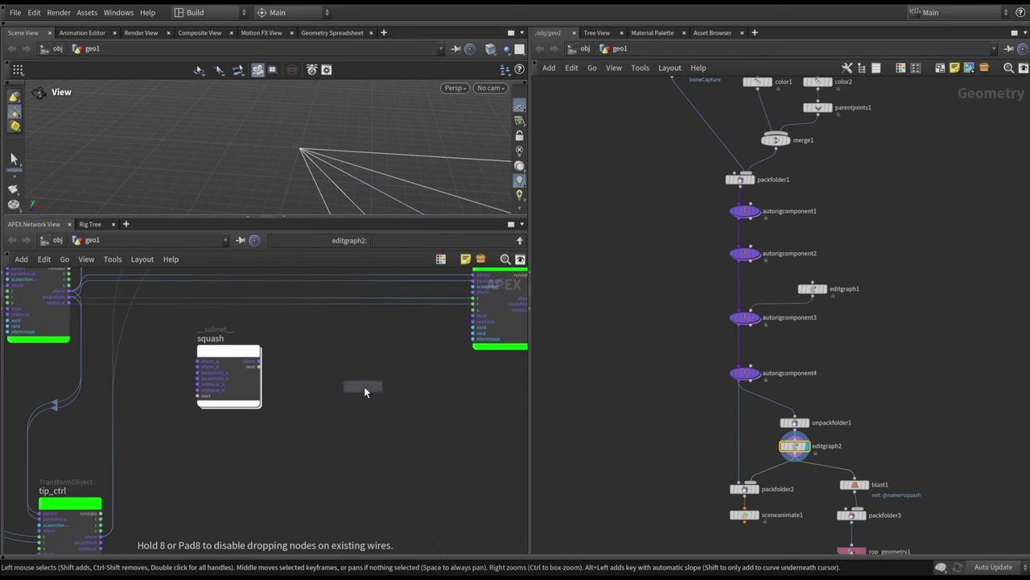
pyautogui.click(363, 388)
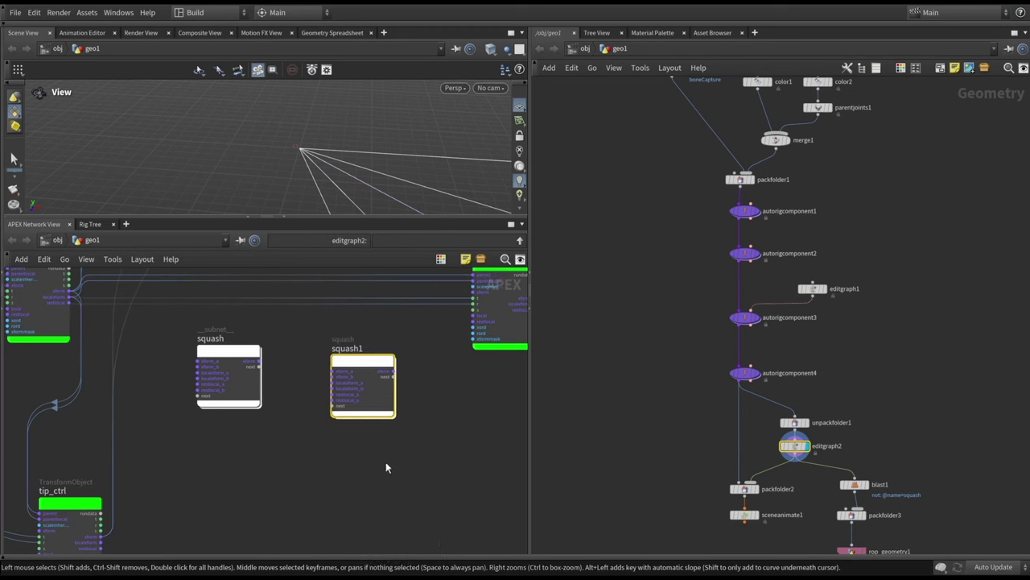
pyautogui.scroll(3, 378, 406)
pyautogui.scroll(-3, 402, 322)
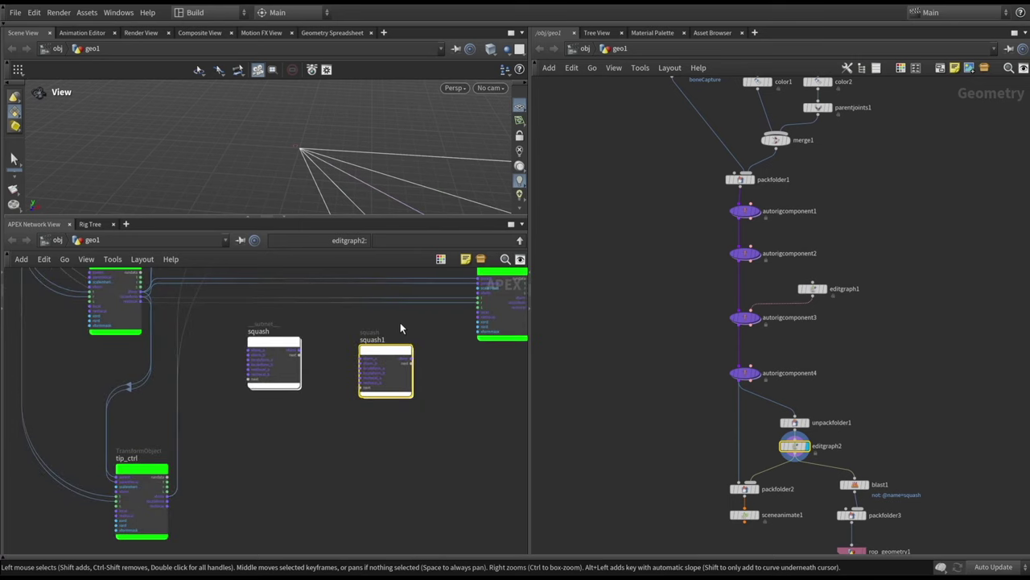
pyautogui.moveTo(402, 315); pyautogui.dragTo(391, 333, button='middle')
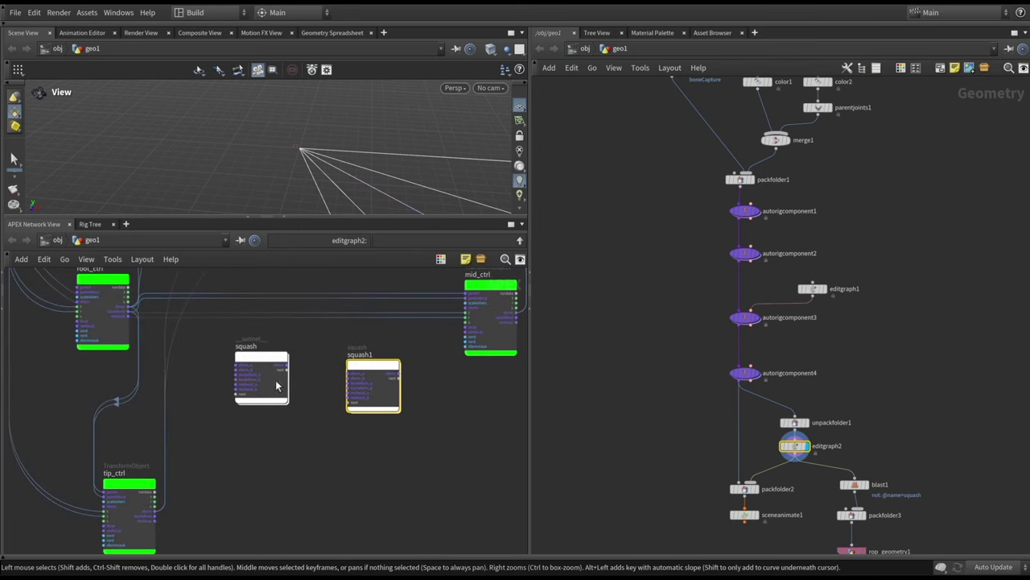
# Step: Nudge squash1 into place next to the squash subnet
pyautogui.moveTo(378, 372); pyautogui.dragTo(364, 363)
pyautogui.moveTo(428, 432); pyautogui.dragTo(387, 420, button='middle')
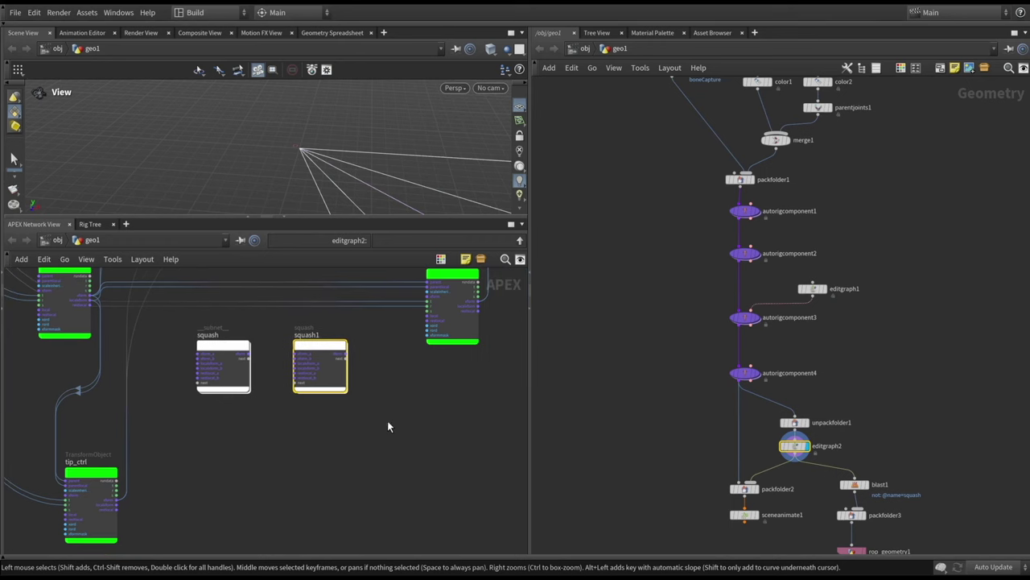
pyautogui.moveTo(331, 366); pyautogui.dragTo(313, 366)
pyautogui.moveTo(374, 424); pyautogui.dragTo(377, 439, button='middle')
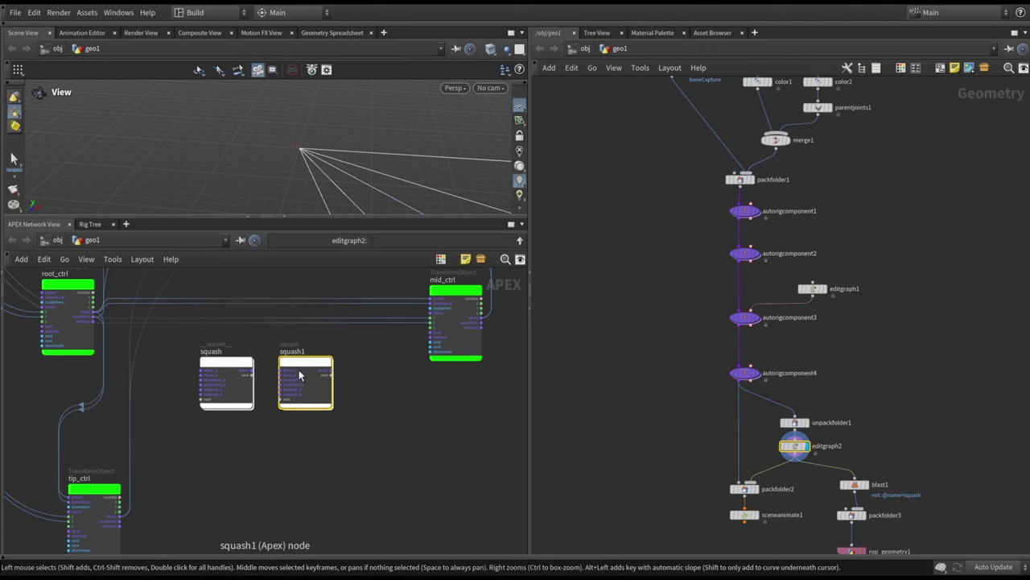
pyautogui.moveTo(357, 340); pyautogui.dragTo(403, 349, button='middle')
pyautogui.scroll(-2, 373, 383)
pyautogui.scroll(-1, 398, 392)
pyautogui.scroll(2, 306, 389)
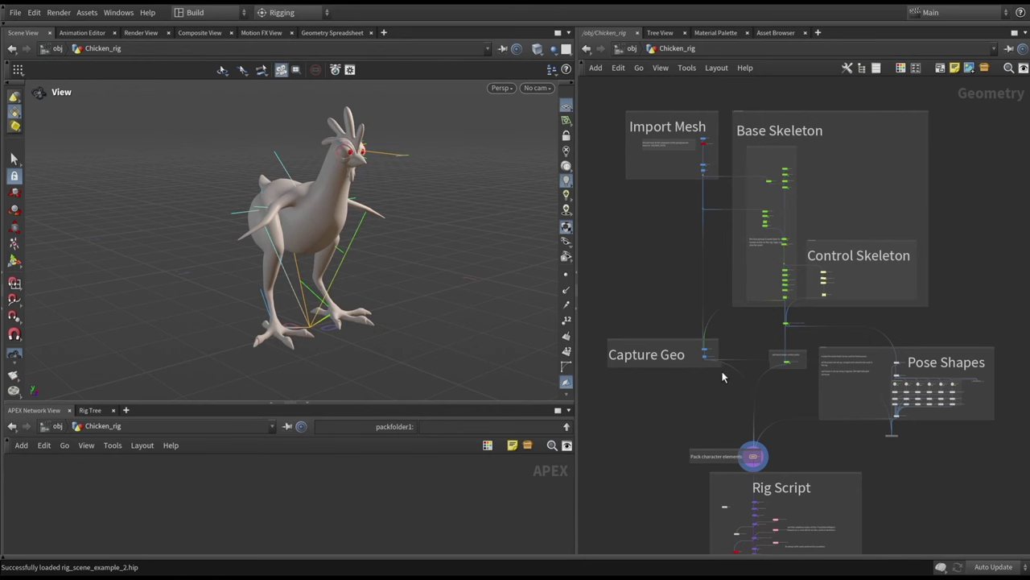
# Step: Display the chicken's capture mesh, then its SKEL and CTRL_SKEL skeletons
pyautogui.scroll(1, 717, 373)
pyautogui.scroll(5, 718, 373)
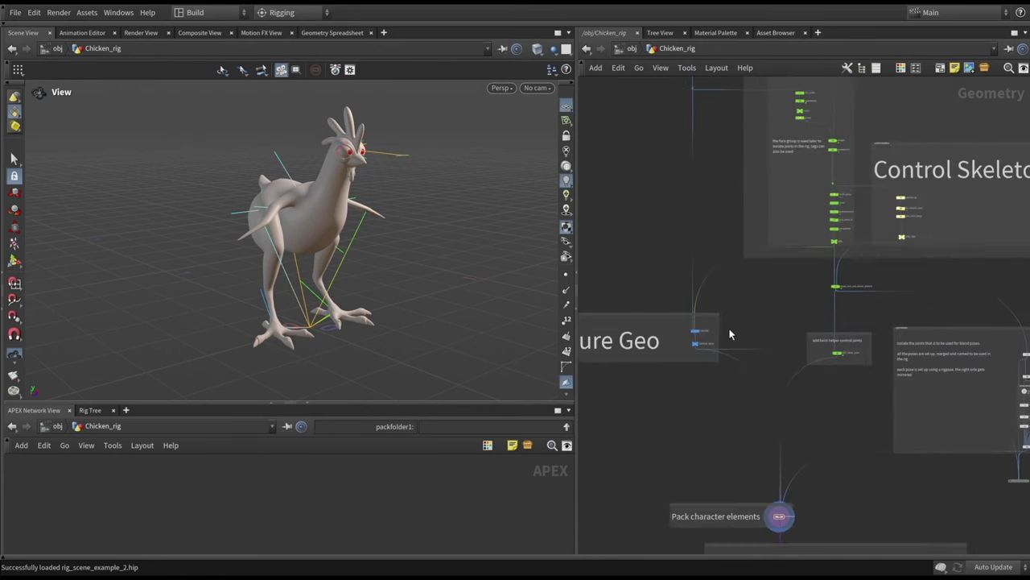
pyautogui.click(678, 371)
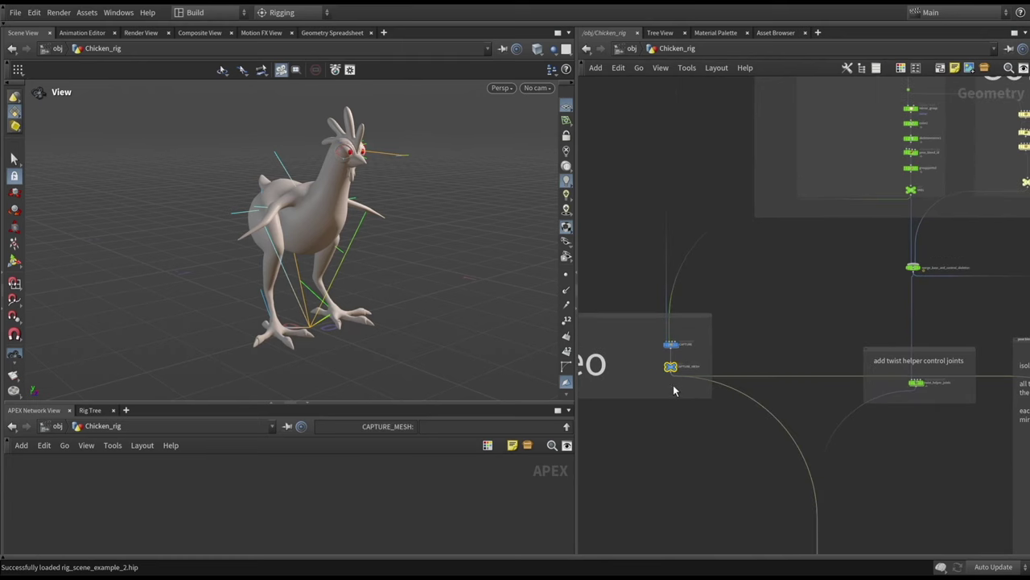
pyautogui.moveTo(893, 185); pyautogui.dragTo(729, 301, button='middle')
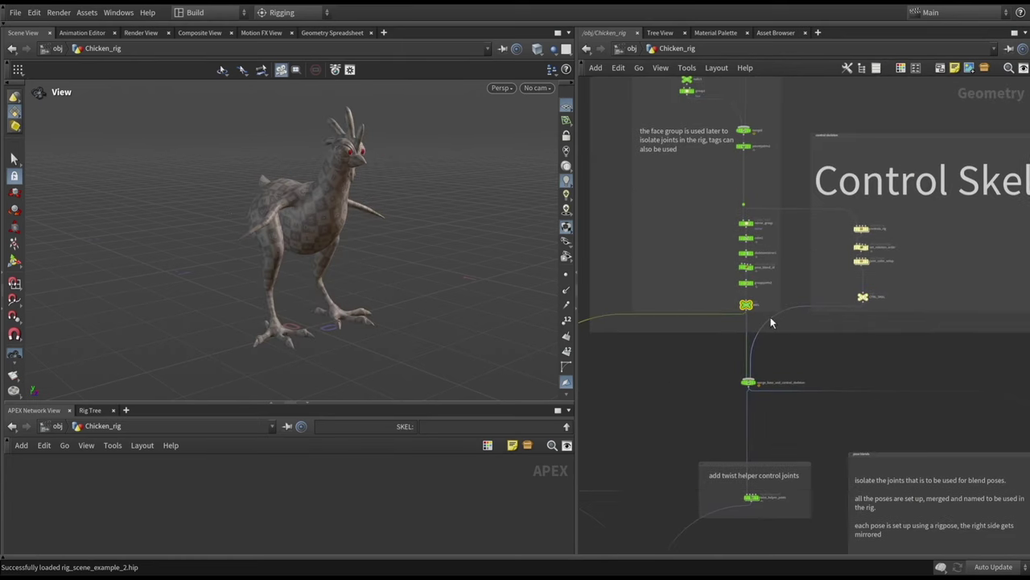
pyautogui.click(747, 304)
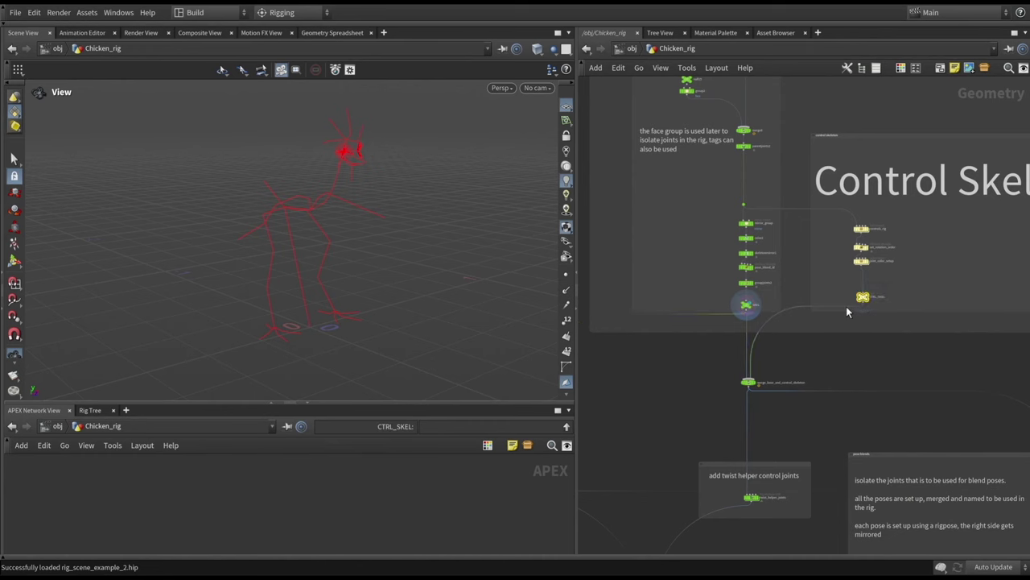
pyautogui.click(862, 297)
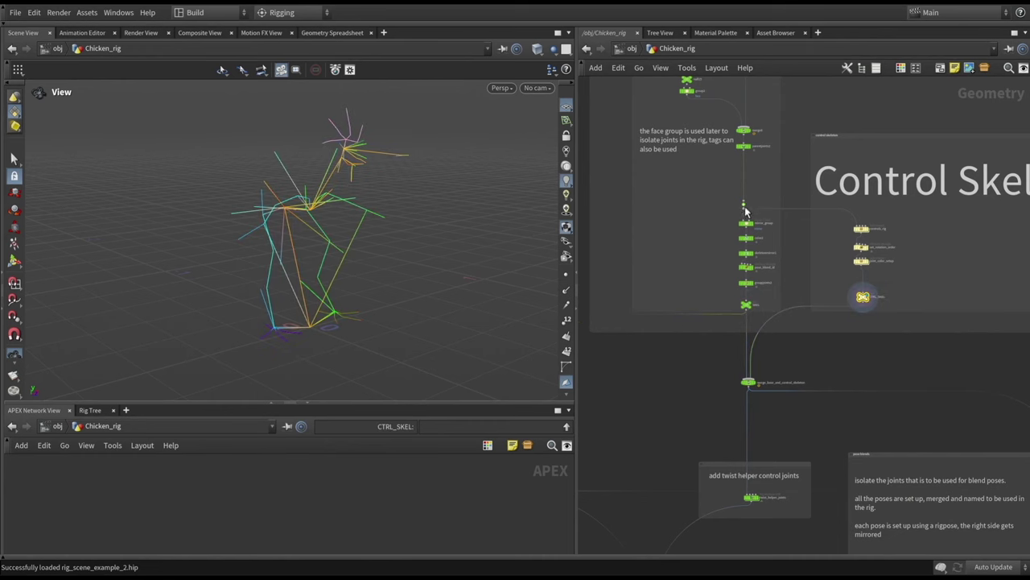
# Step: Display the merged pose shapes from mergepacked2 and zoom in on them
pyautogui.moveTo(927, 386); pyautogui.dragTo(774, 256, button='middle')
pyautogui.scroll(-2, 774, 256)
pyautogui.scroll(3, 743, 405)
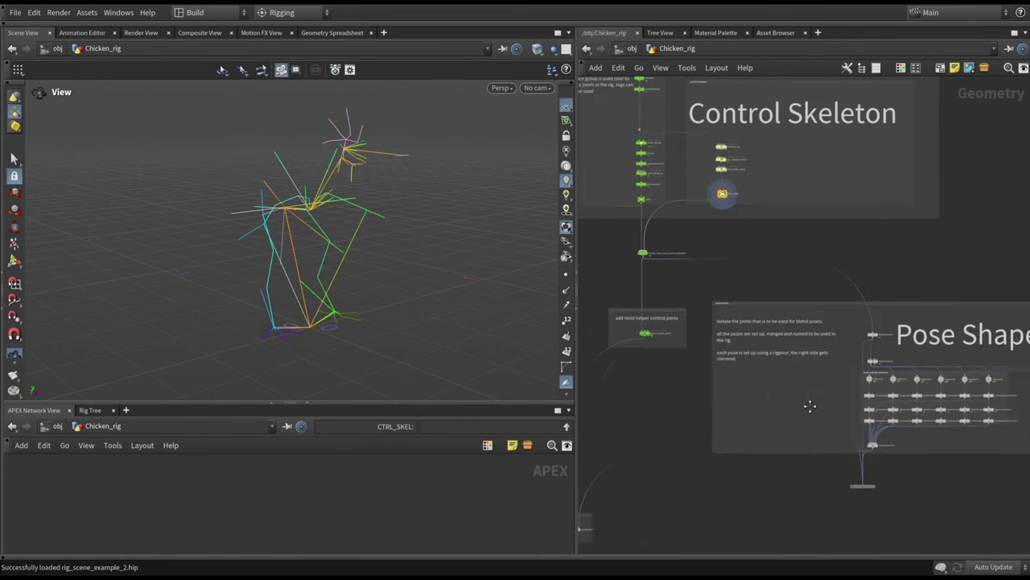
pyautogui.click(760, 427)
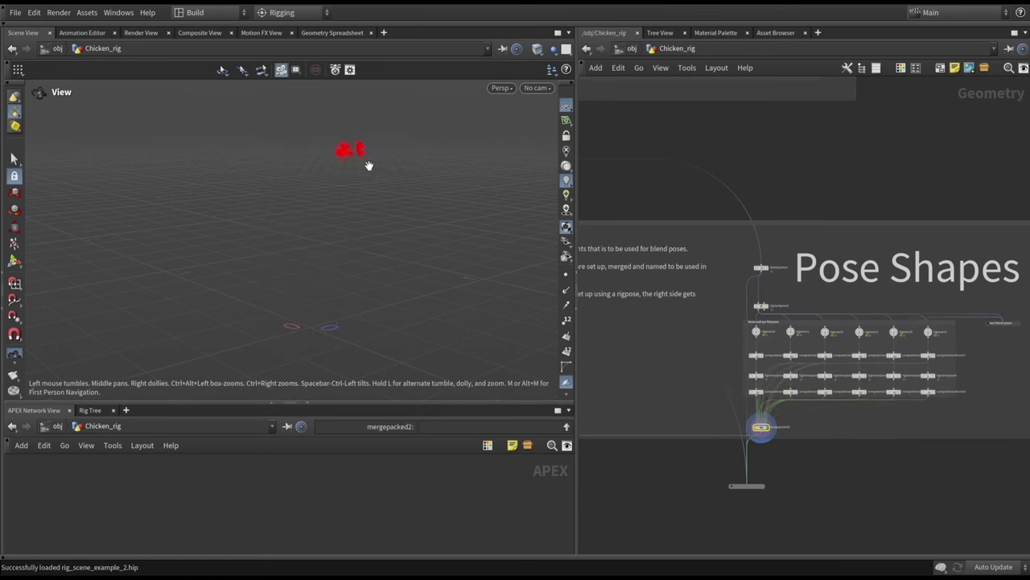
pyautogui.moveTo(368, 165); pyautogui.dragTo(377, 210)
pyautogui.scroll(-2, 759, 376)
# Step: Show the Pack character elements node's parameters in a floating panel
pyautogui.moveTo(684, 389); pyautogui.dragTo(821, 358, button='middle')
pyautogui.moveTo(722, 366); pyautogui.dragTo(806, 313, button='middle')
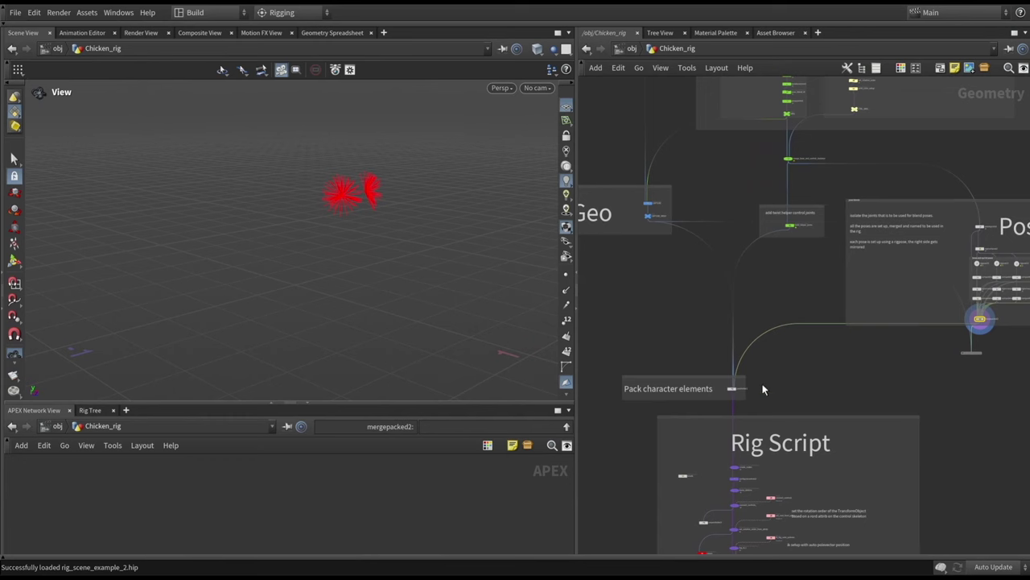
pyautogui.click(731, 389)
pyautogui.press('p')
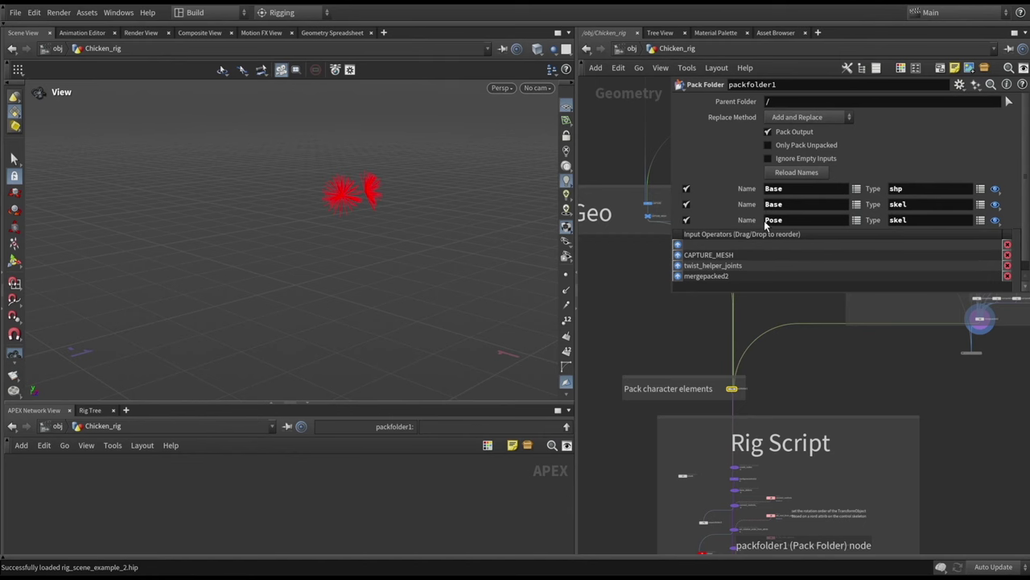
# Step: Inspect the create_nodes fktransform autorig component in the Rig Script settings
pyautogui.moveTo(834, 296); pyautogui.dragTo(836, 233)
pyautogui.moveTo(689, 476); pyautogui.dragTo(714, 373, button='middle')
pyautogui.scroll(5, 752, 368)
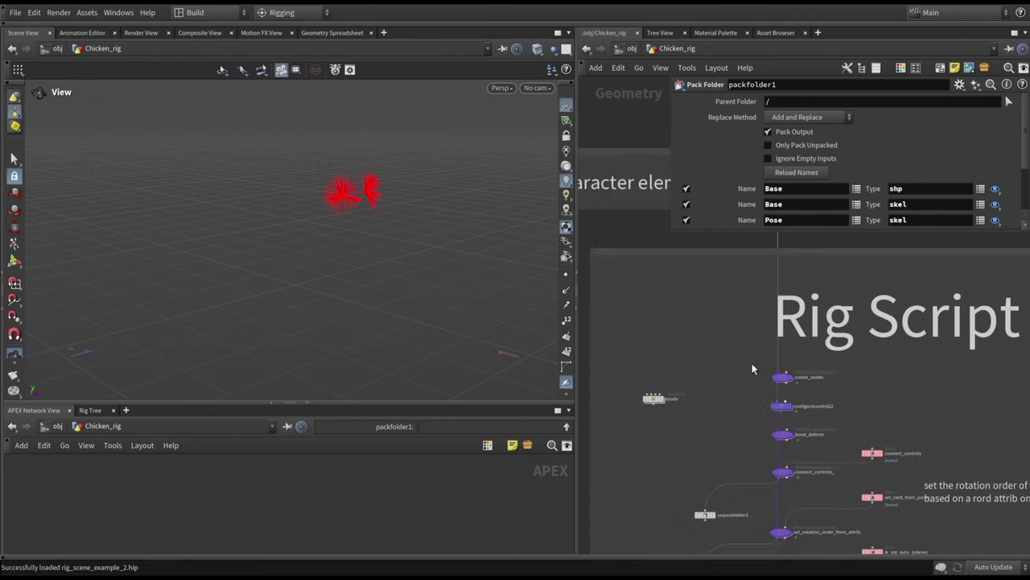
pyautogui.click(773, 353)
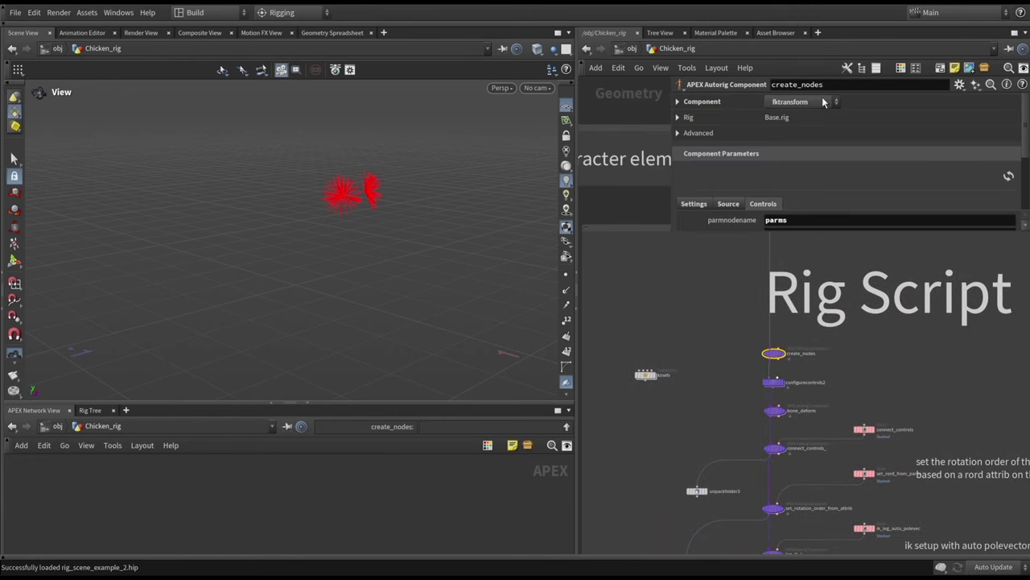
pyautogui.moveTo(854, 234); pyautogui.dragTo(854, 254)
pyautogui.moveTo(785, 360)
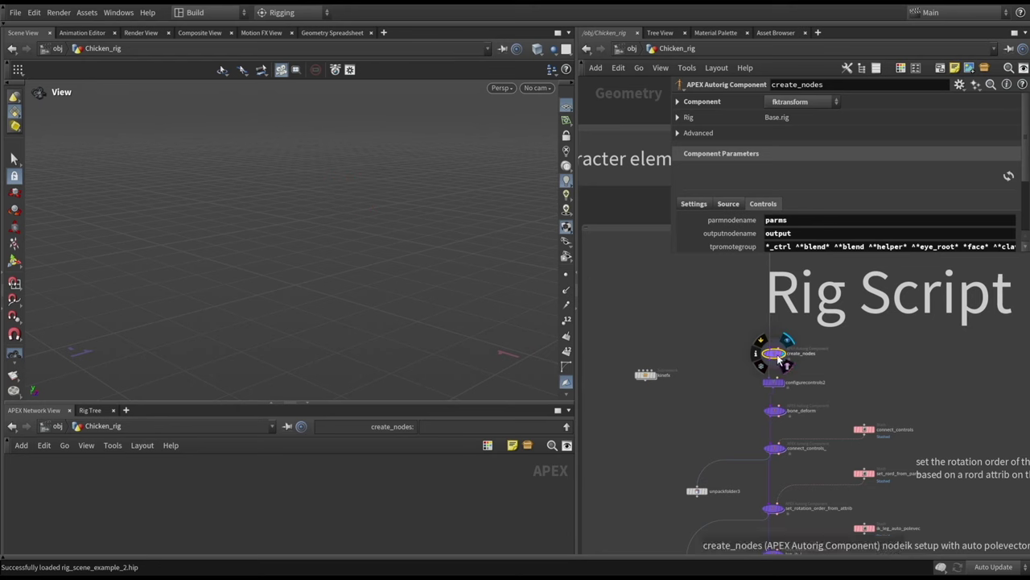
# Step: Enter the Animate state to bring up the chicken's 305 rig controls for posing
pyautogui.press('Return')
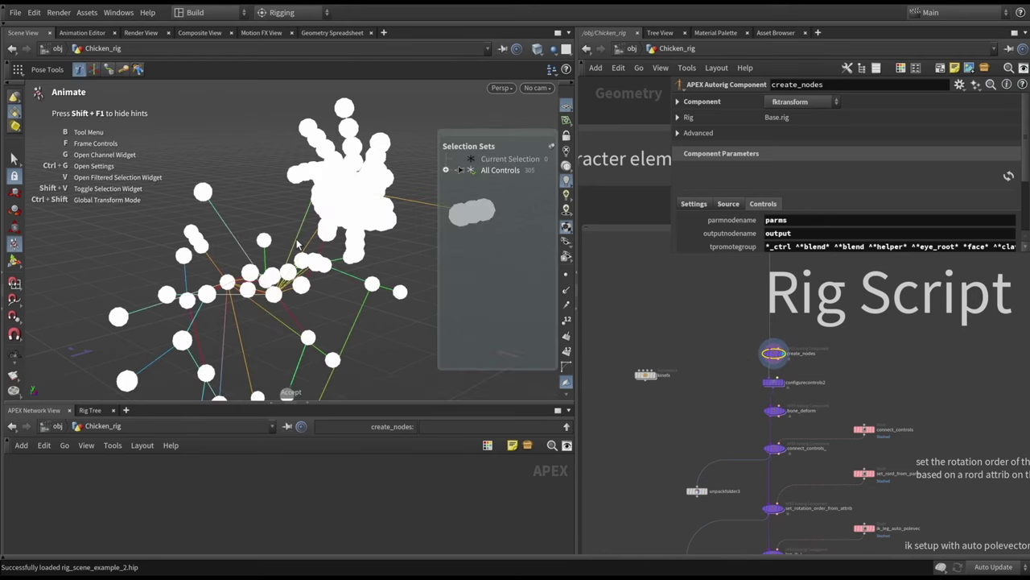
pyautogui.press('Escape')
pyautogui.moveTo(349, 311); pyautogui.dragTo(330, 241)
pyautogui.press('Return')
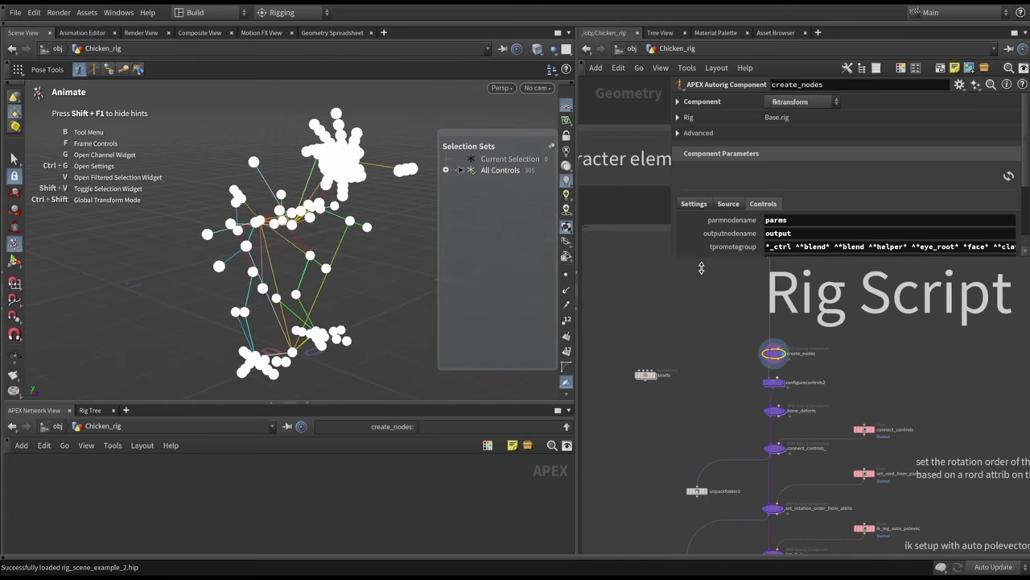
pyautogui.moveTo(702, 256); pyautogui.dragTo(698, 325)
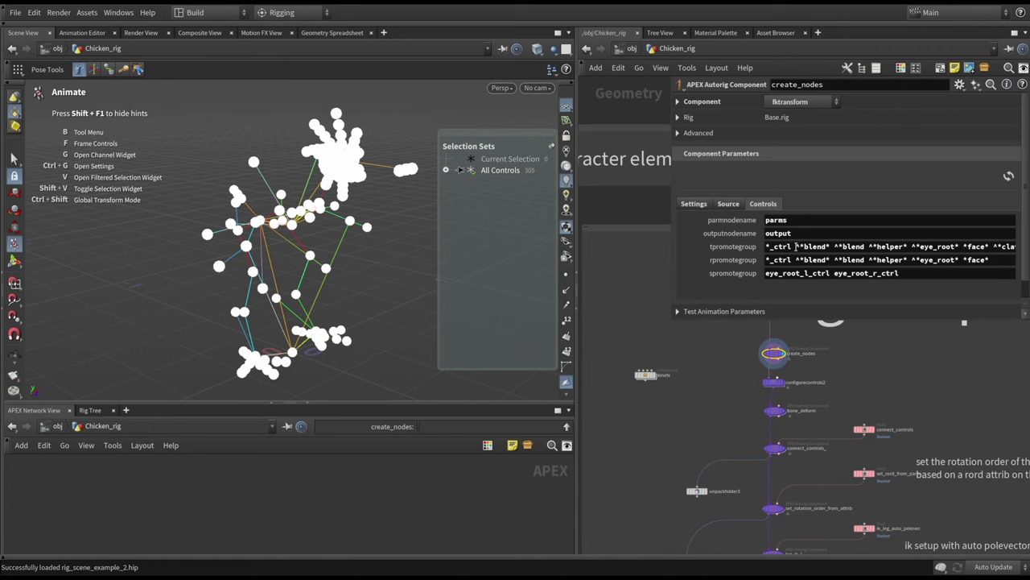
# Step: Highlight the tpromotegroup pattern, orbit the rig view slightly, and return to Animate mode
pyautogui.moveTo(797, 247); pyautogui.dragTo(926, 246)
pyautogui.press('Escape')
pyautogui.moveTo(344, 188)
pyautogui.mouseDown()
pyautogui.moveTo(325, 184)
pyautogui.moveTo(336, 182)
pyautogui.mouseUp()
pyautogui.press('Return')
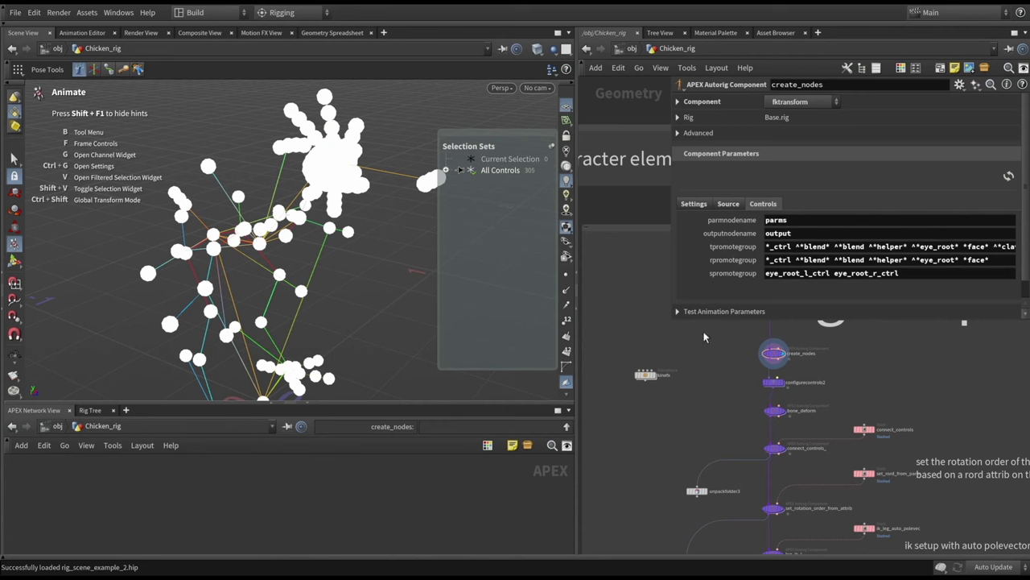
# Step: Inspect configurecontrols2's Control Config settings in an enlarged parameter pane
pyautogui.scroll(2, 789, 393)
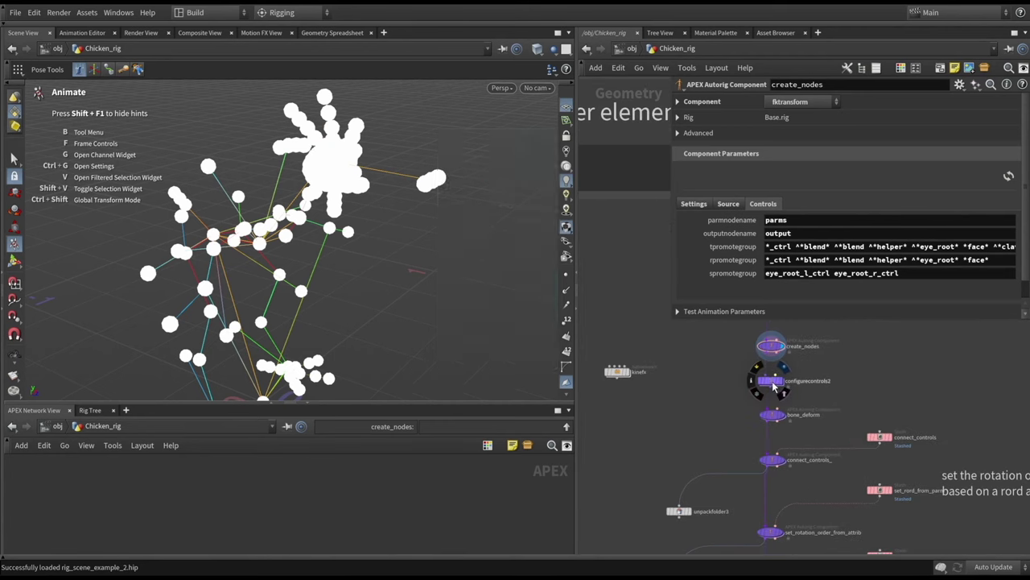
pyautogui.click(775, 382)
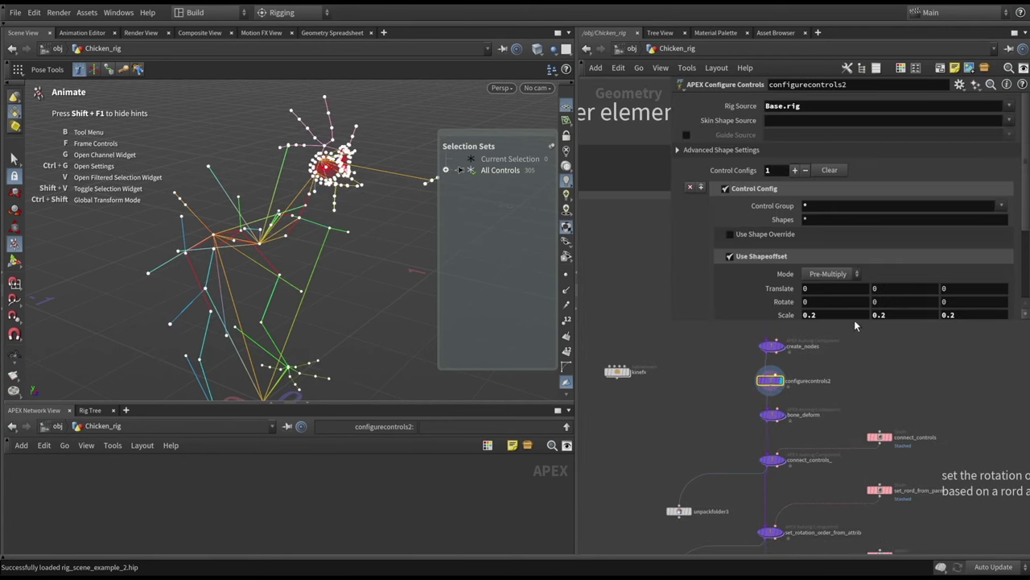
pyautogui.moveTo(857, 321); pyautogui.dragTo(857, 362)
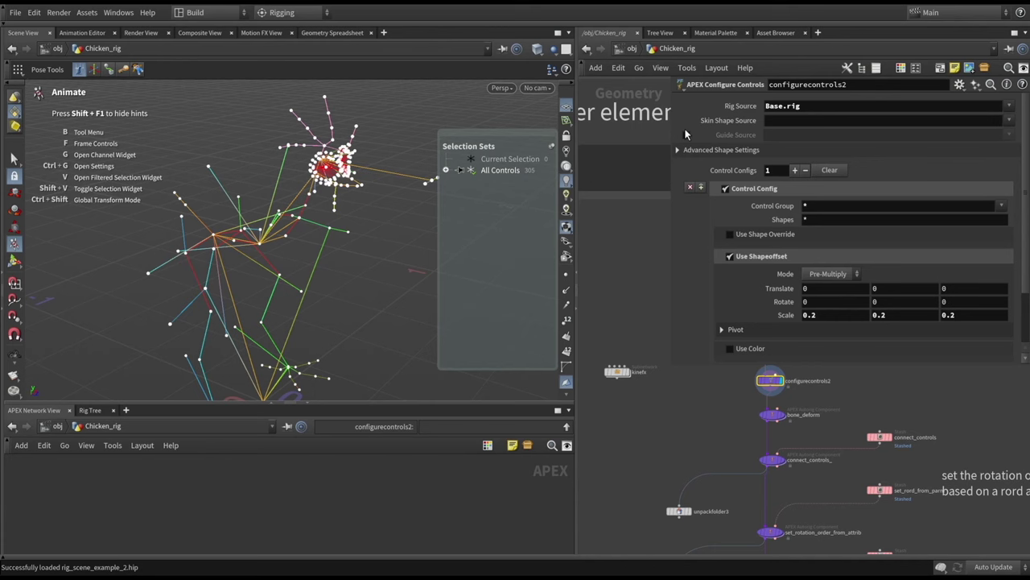
pyautogui.moveTo(886, 369); pyautogui.dragTo(881, 246)
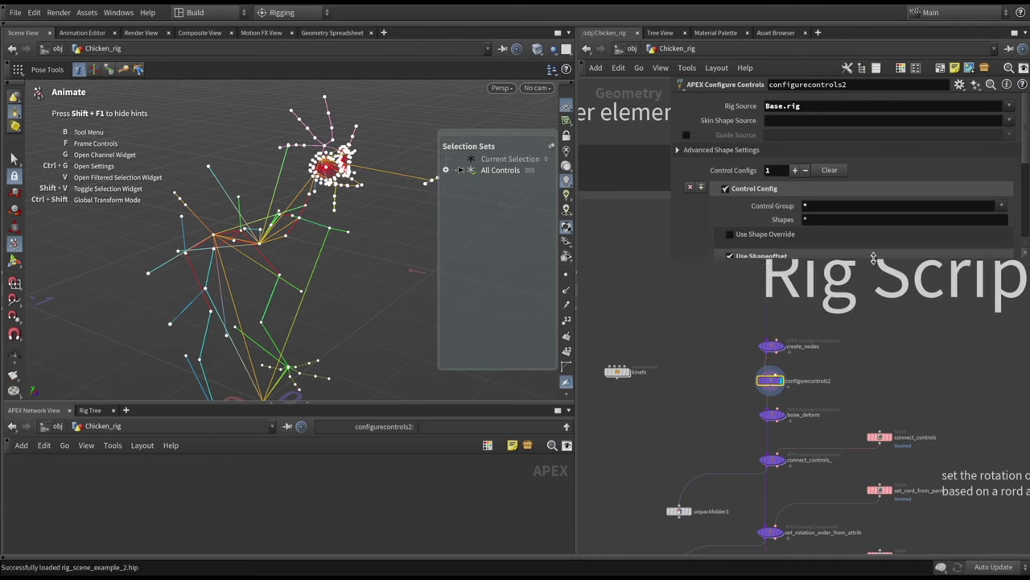
# Step: Display the bone_deform component's parameters, with control shapes scaled to 0.2
pyautogui.scroll(2, 853, 393)
pyautogui.moveTo(832, 388); pyautogui.dragTo(855, 385, button='middle')
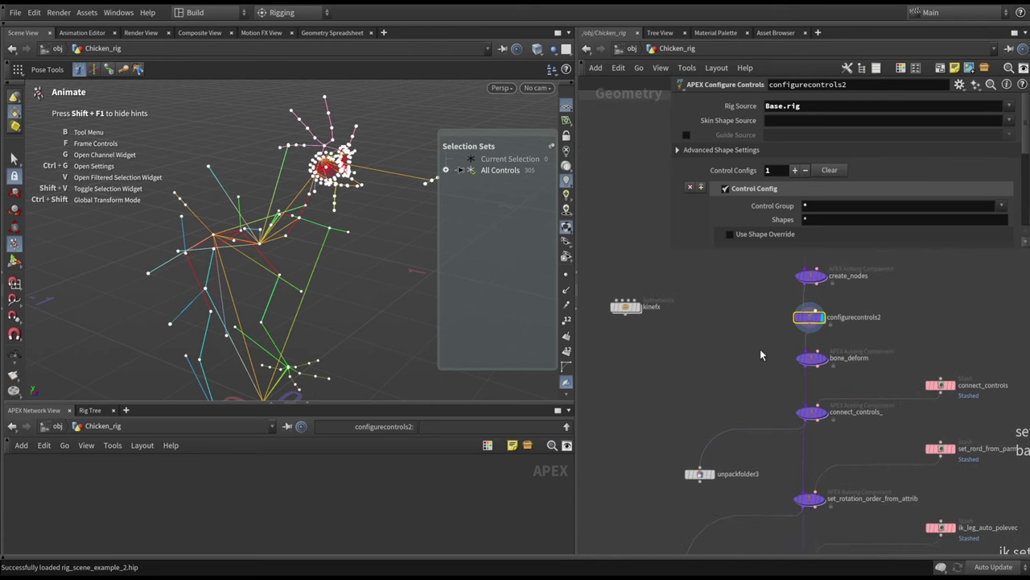
pyautogui.click(853, 367)
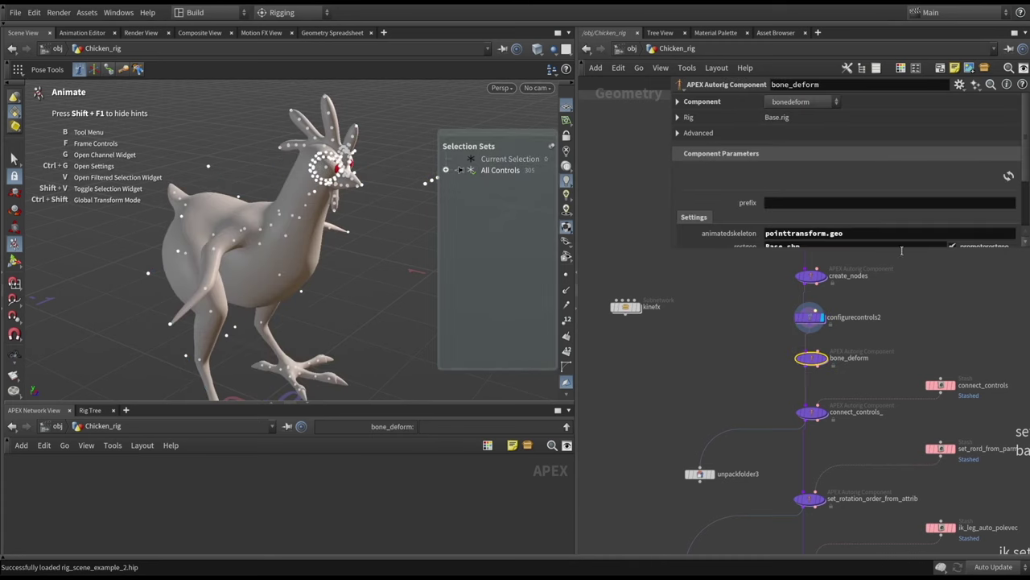
# Step: Check bone_deform's rest and output geometry settings, then select the connect_controls_ component
pyautogui.moveTo(900, 251); pyautogui.dragTo(903, 311)
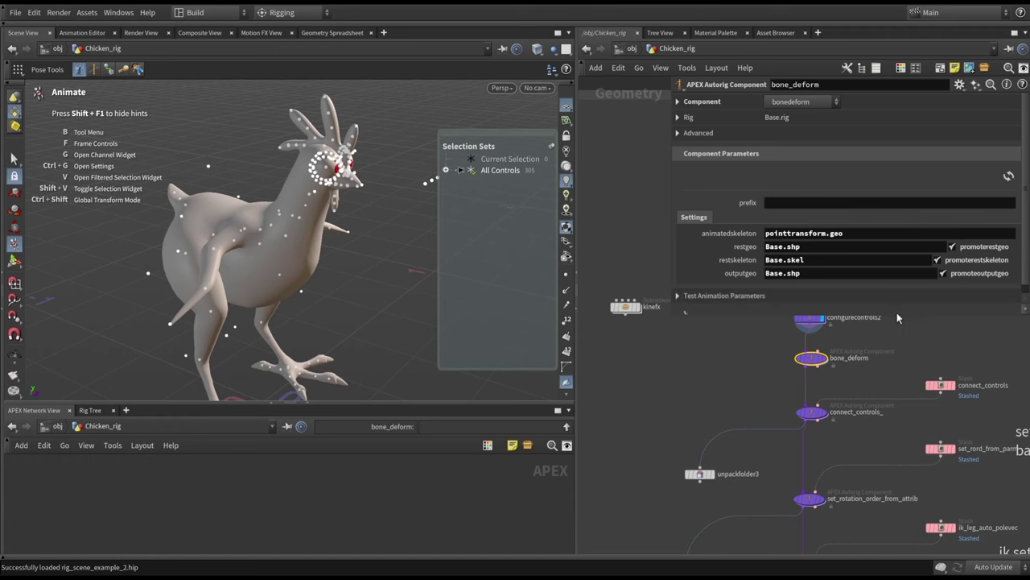
pyautogui.moveTo(897, 312); pyautogui.dragTo(896, 274)
pyautogui.moveTo(789, 401); pyautogui.dragTo(794, 325, button='middle')
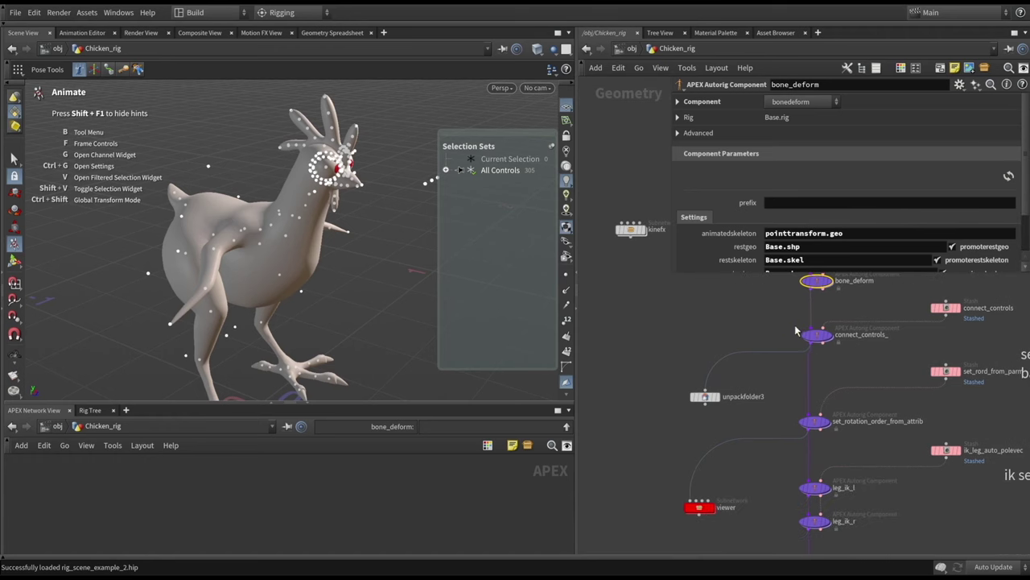
pyautogui.click(815, 335)
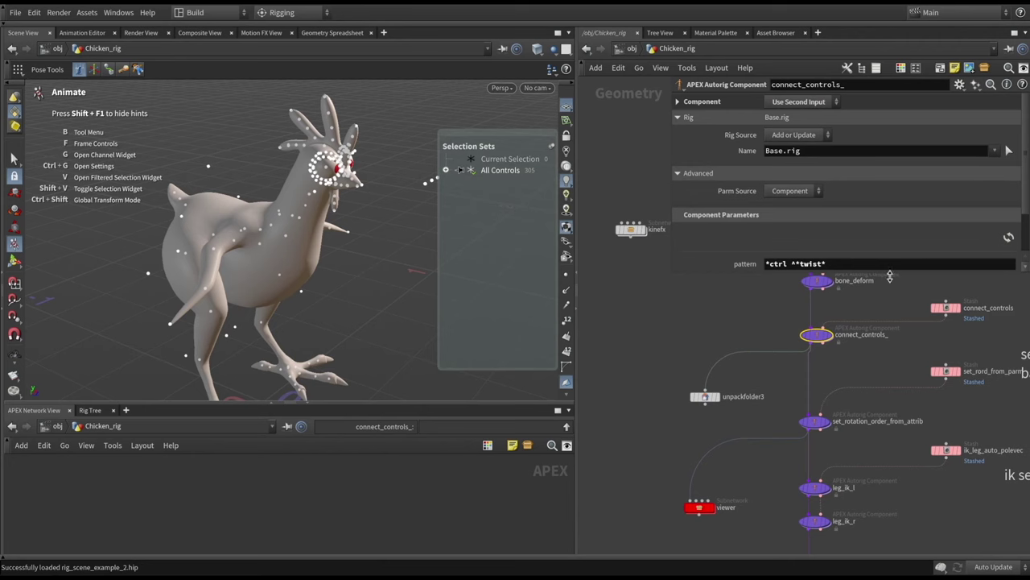
# Step: Review connect_controls_'s *ctrl ^*twist* pattern and pan the network toward unpackfolder3
pyautogui.moveTo(891, 275); pyautogui.dragTo(891, 306)
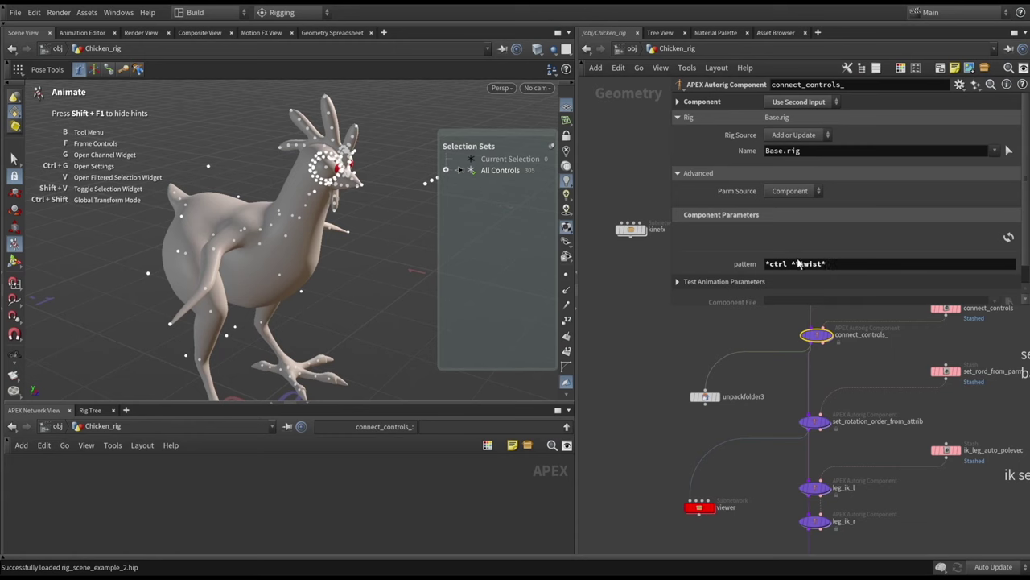
pyautogui.moveTo(873, 308); pyautogui.dragTo(873, 283)
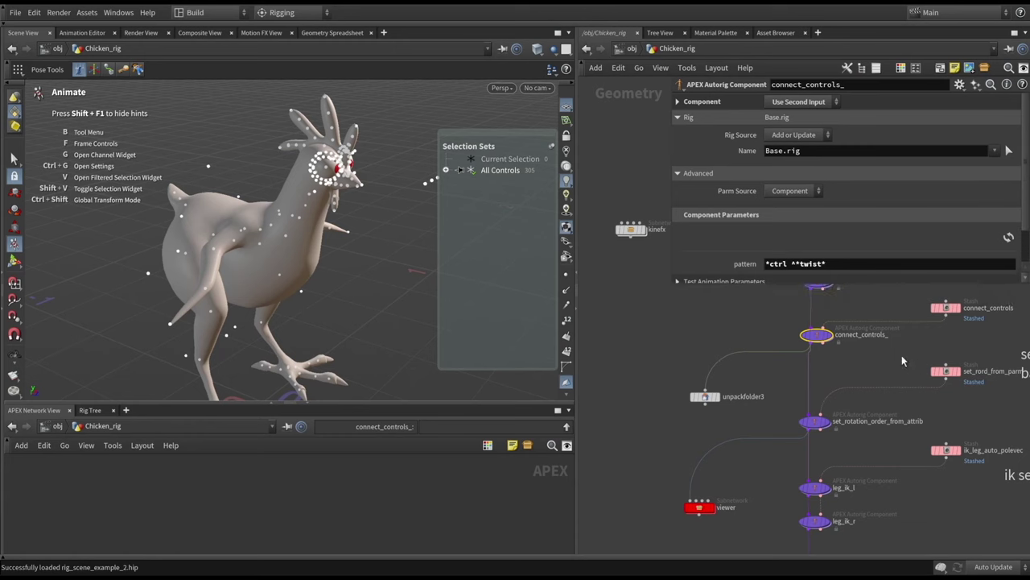
pyautogui.moveTo(791, 334); pyautogui.dragTo(765, 340, button='middle')
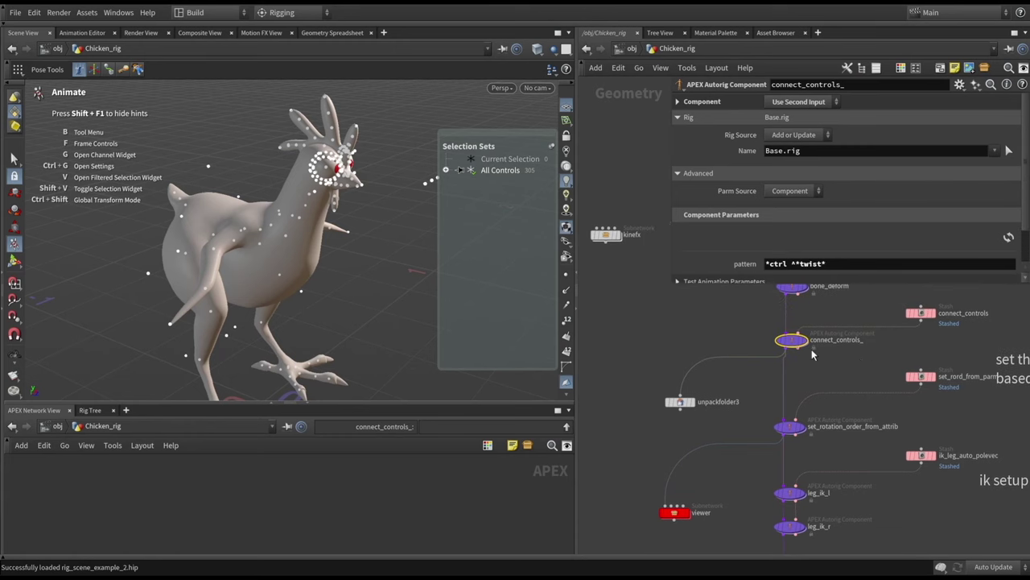
pyautogui.moveTo(742, 400); pyautogui.dragTo(805, 381, button='middle')
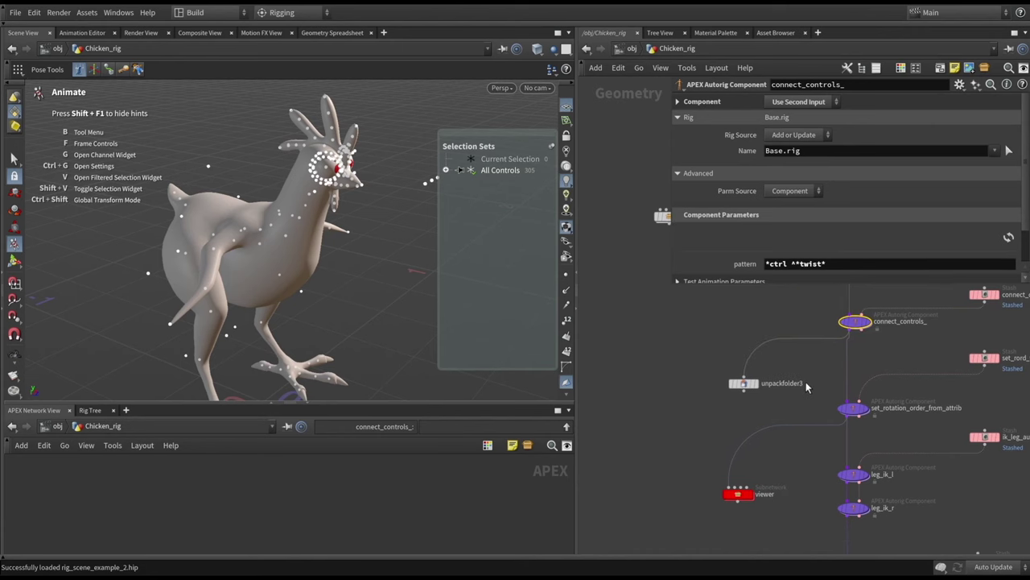
# Step: Display and select unpackfolder3, extracting /*.rig, and enlarge the APEX graph pane
pyautogui.click(759, 388)
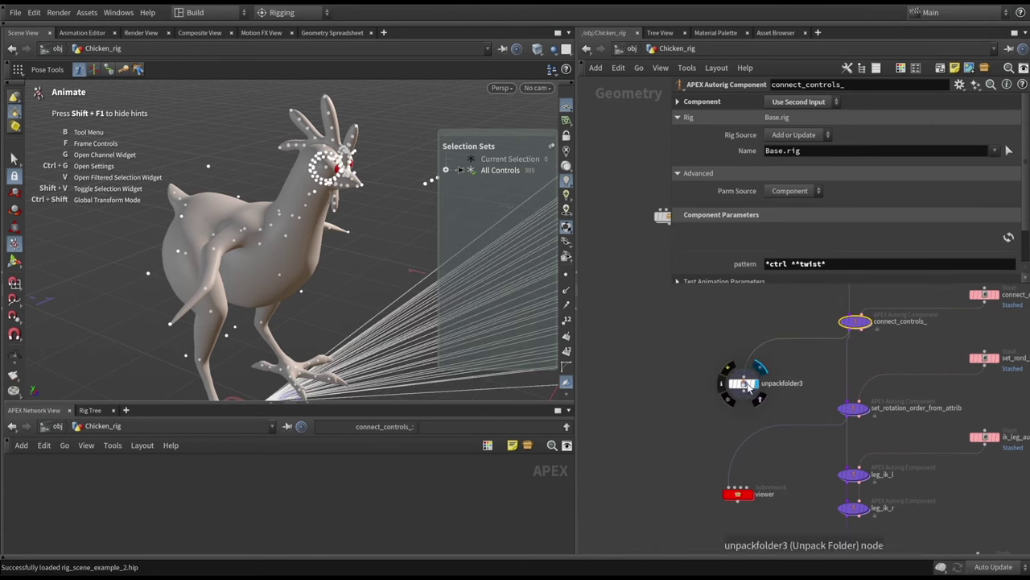
pyautogui.click(745, 384)
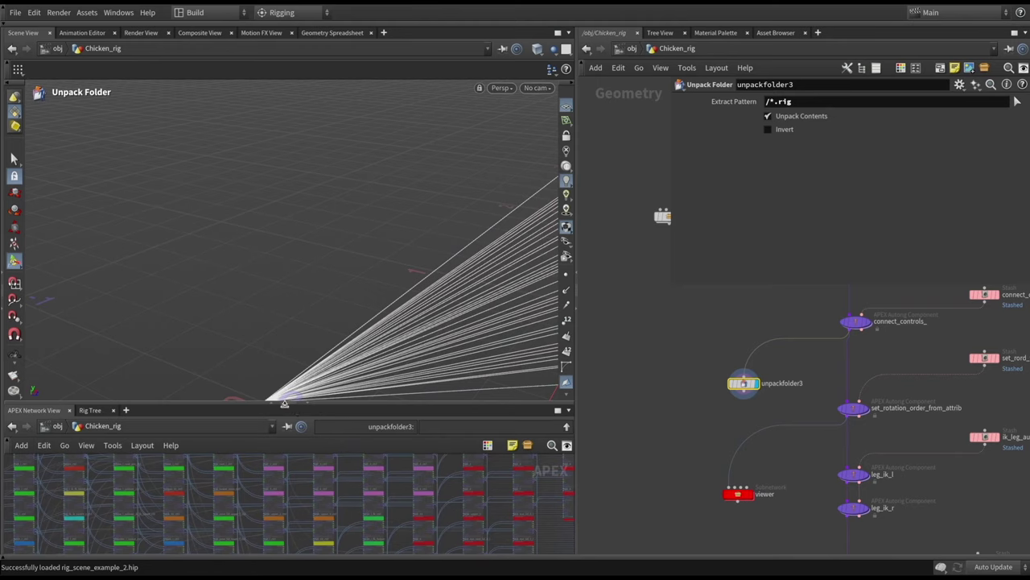
pyautogui.moveTo(306, 403); pyautogui.dragTo(306, 317)
# Step: Inspect the unpacked rig graph in a maximized APEX network view, then restore the layout
pyautogui.hotkey('ctrl', 'b')
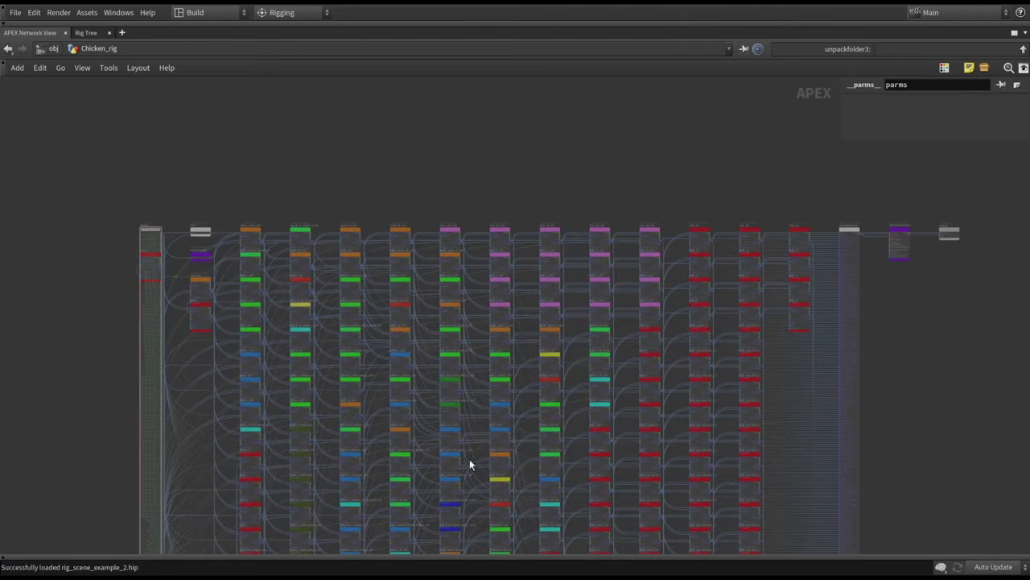
pyautogui.scroll(-3, 724, 386)
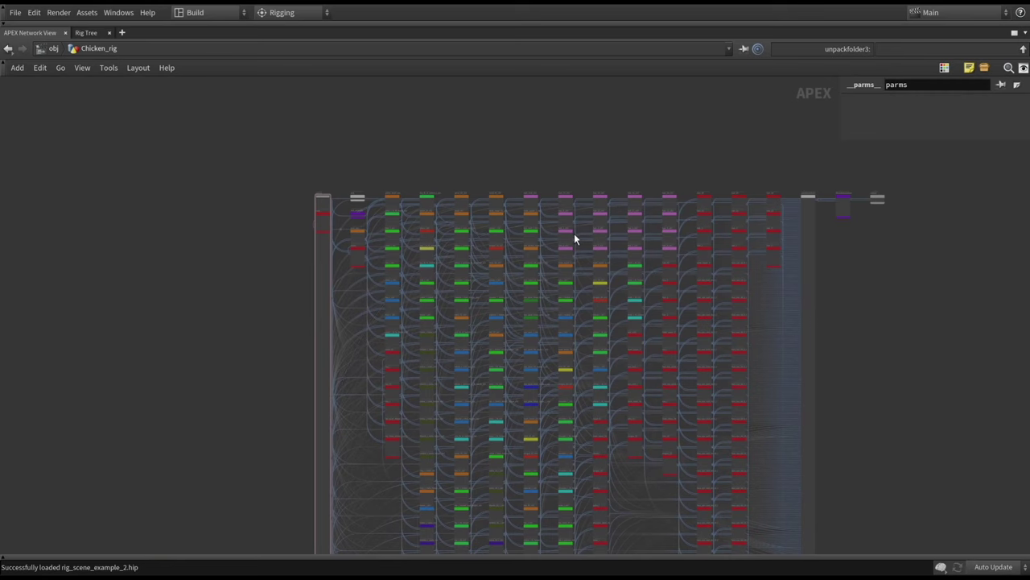
pyautogui.scroll(3, 574, 233)
pyautogui.moveTo(545, 179); pyautogui.dragTo(465, 218, button='middle')
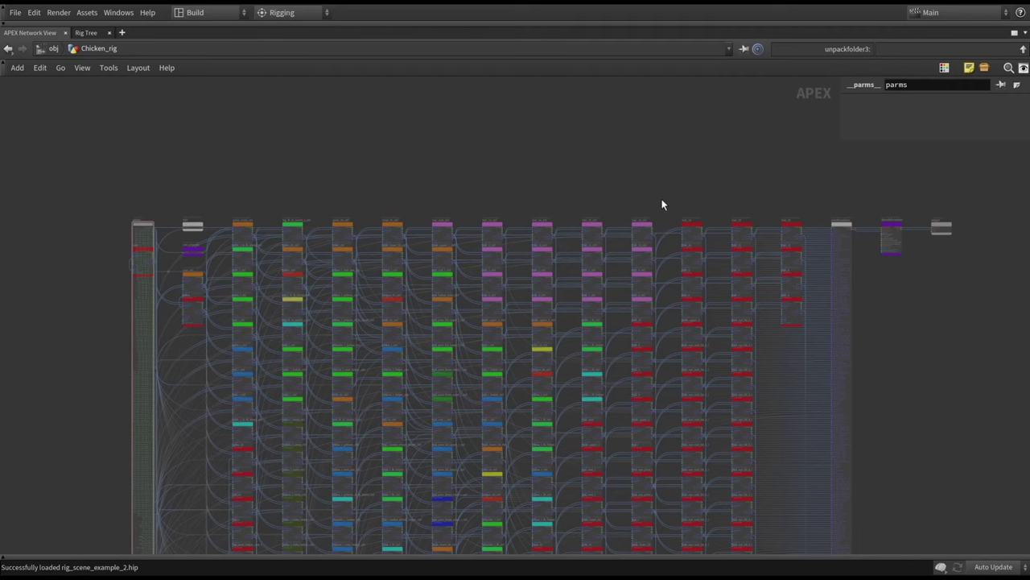
pyautogui.scroll(2, 550, 206)
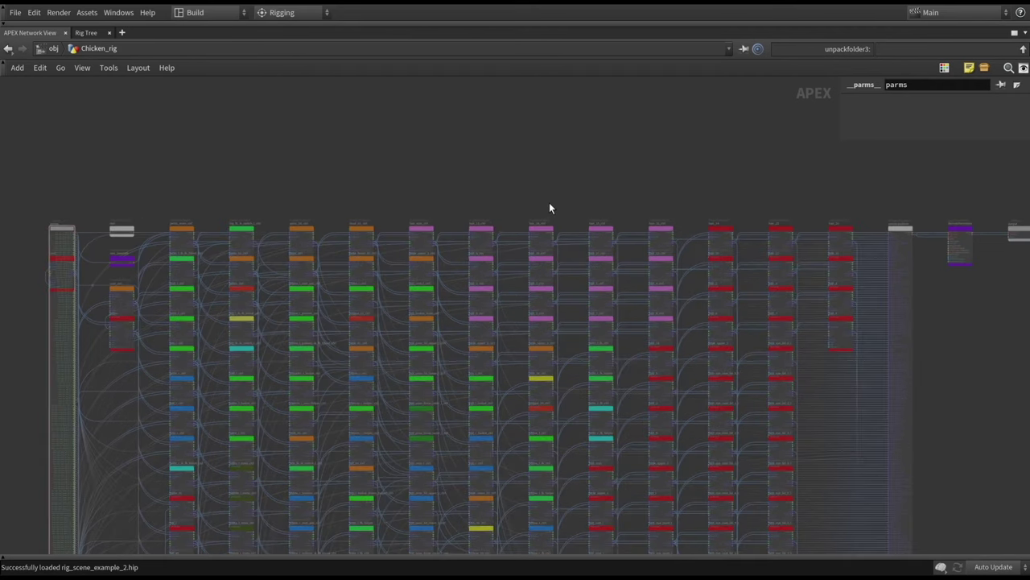
pyautogui.scroll(-1, 549, 207)
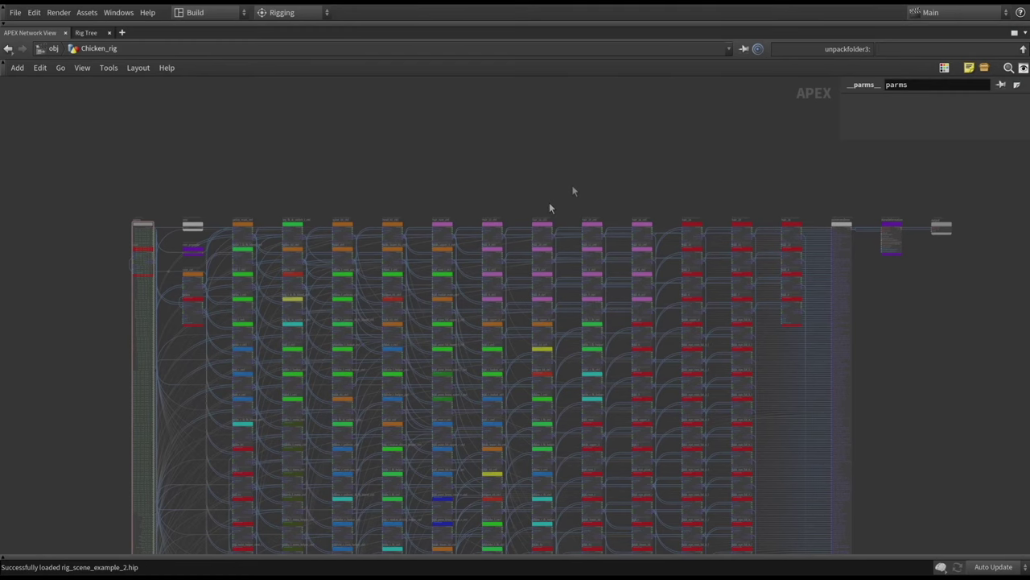
pyautogui.hotkey('ctrl', 'b')
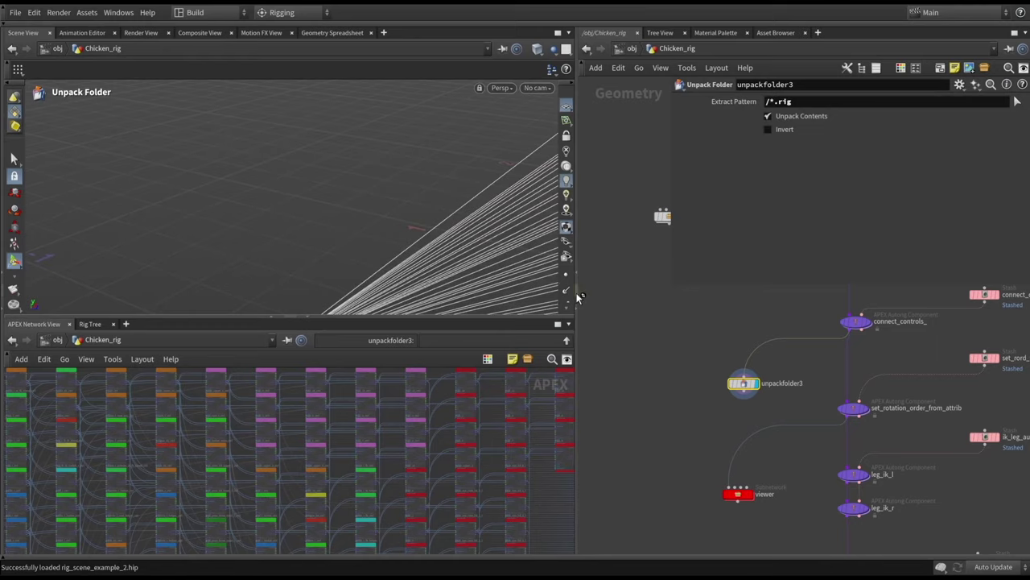
# Step: Widen the network pane and select the set_rotation_order_from_attrib component
pyautogui.moveTo(578, 298); pyautogui.dragTo(538, 296)
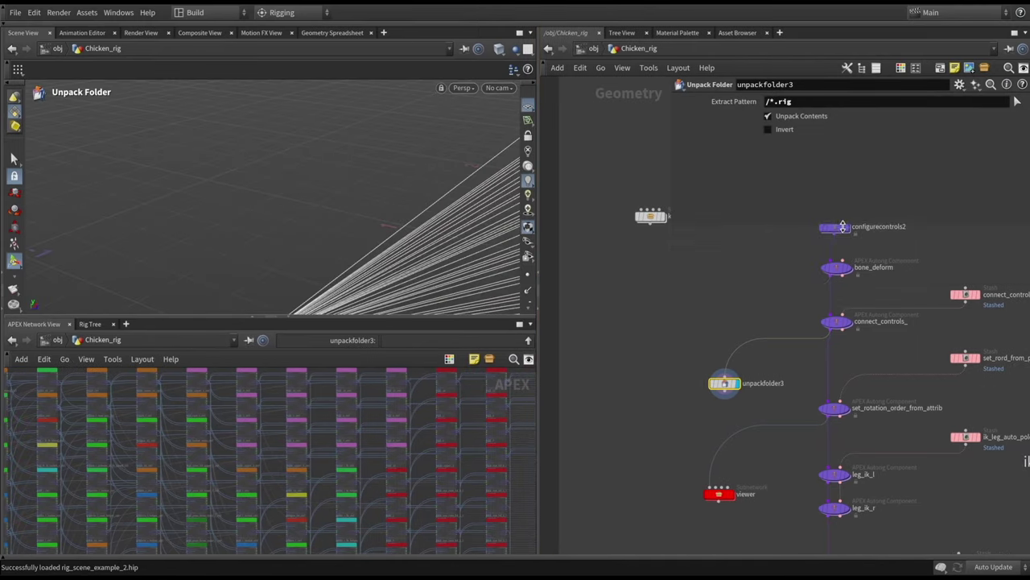
pyautogui.scroll(-3, 727, 289)
pyautogui.scroll(-1, 707, 283)
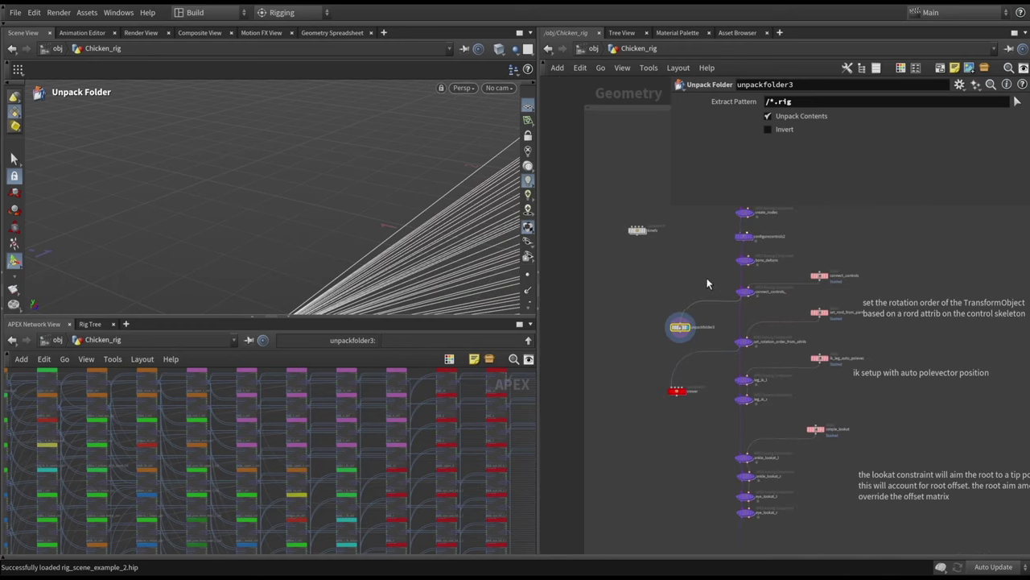
pyautogui.scroll(-1, 715, 321)
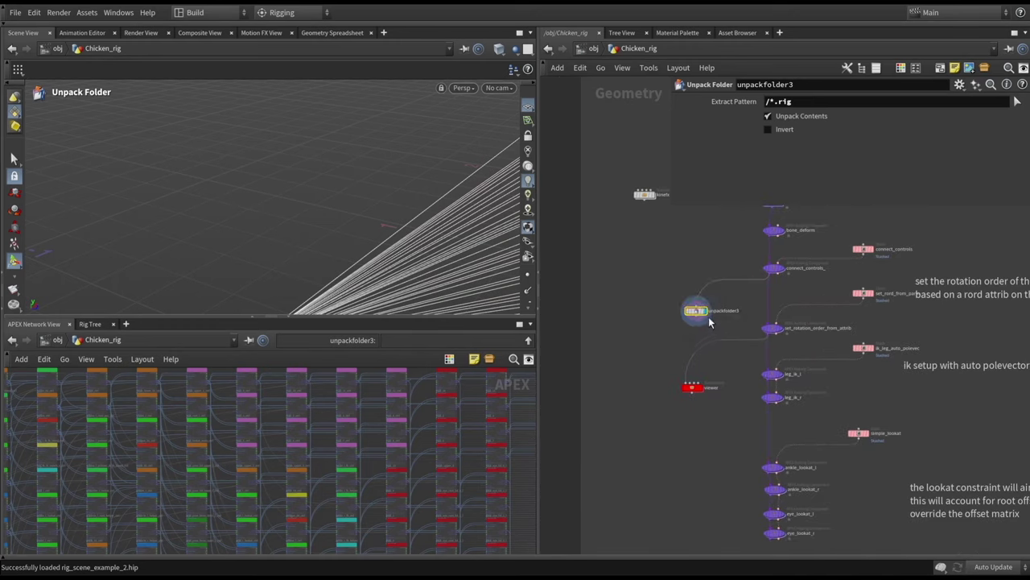
pyautogui.scroll(2, 719, 317)
pyautogui.scroll(3, 722, 312)
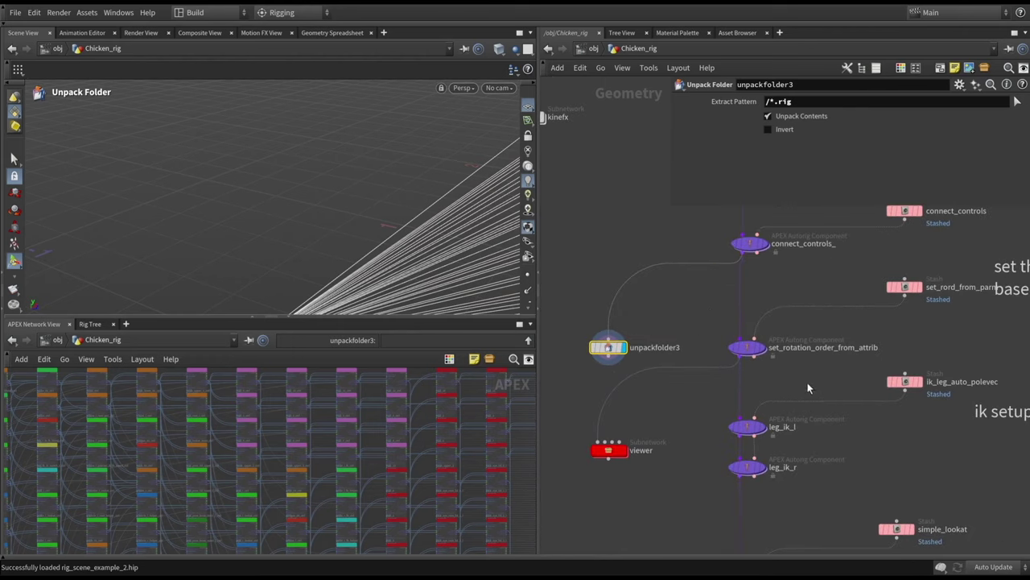
pyautogui.click(749, 348)
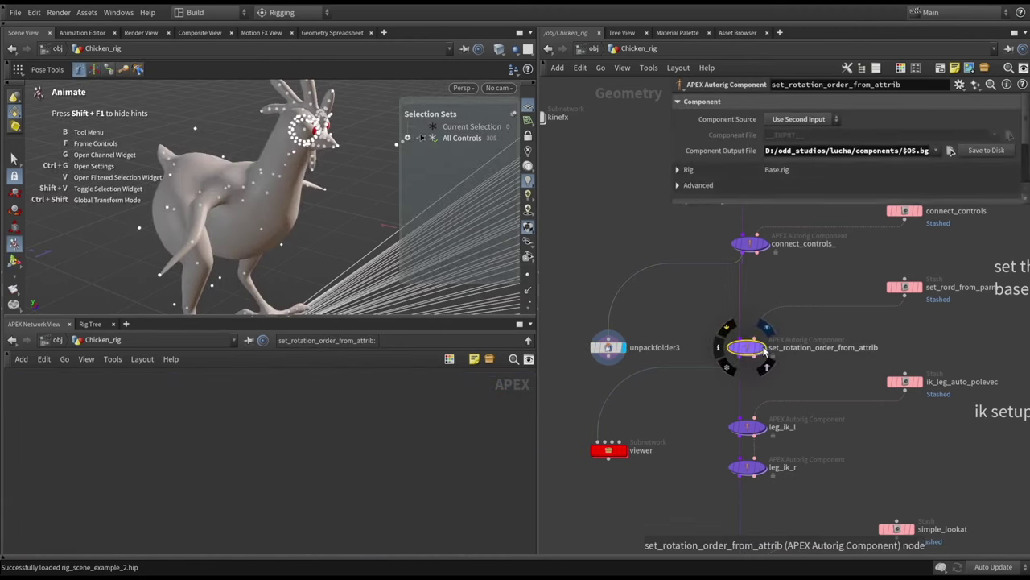
# Step: Reposition the viewer and unpackfolder3 nodes and zoom out to the Control Skeleton and Pose Shapes boxes
pyautogui.scroll(-3, 760, 334)
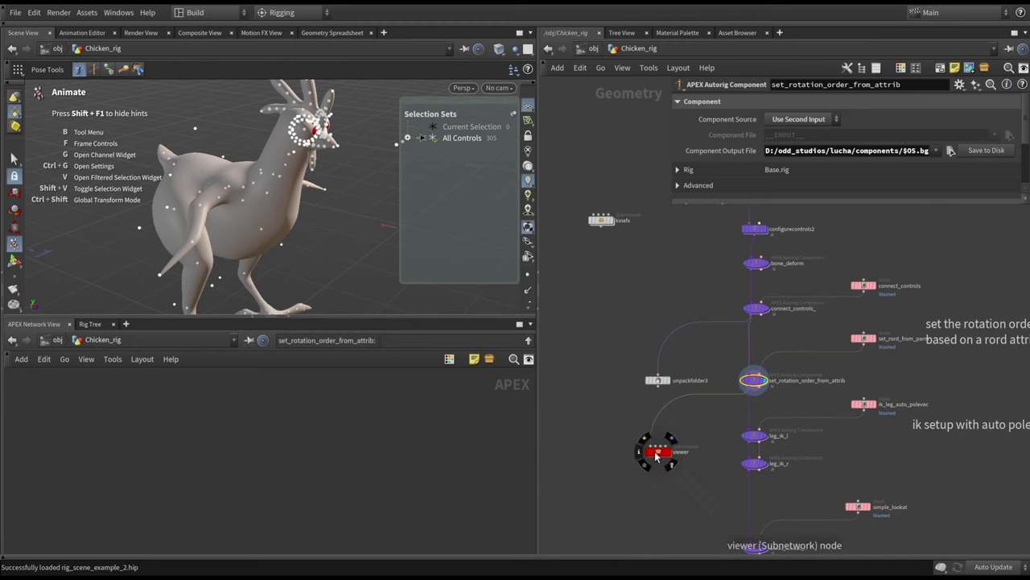
pyautogui.moveTo(654, 450); pyautogui.dragTo(686, 437)
pyautogui.moveTo(656, 379); pyautogui.dragTo(638, 367)
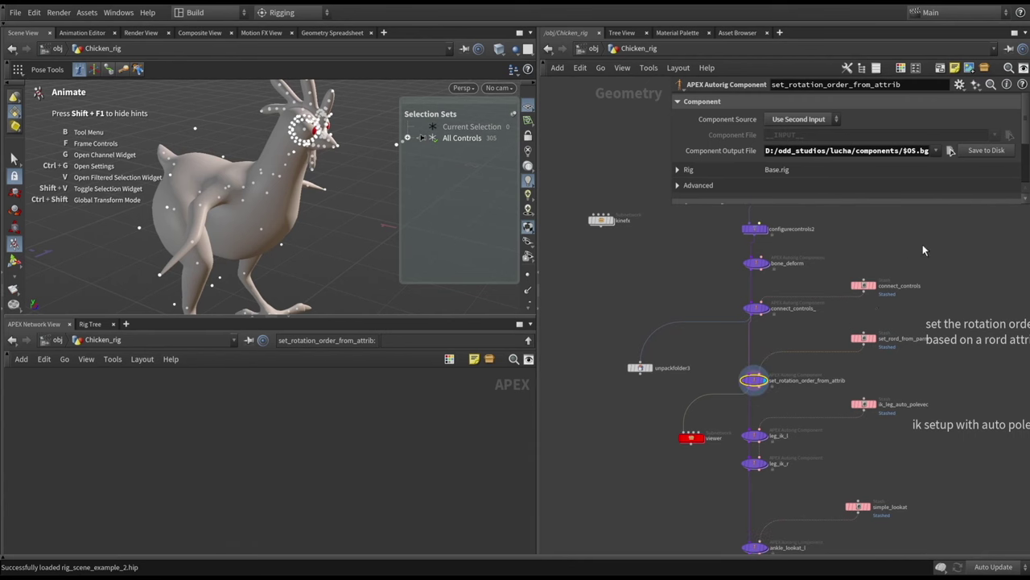
pyautogui.scroll(-6, 835, 412)
pyautogui.moveTo(884, 288); pyautogui.dragTo(789, 484, button='middle')
pyautogui.scroll(6, 771, 279)
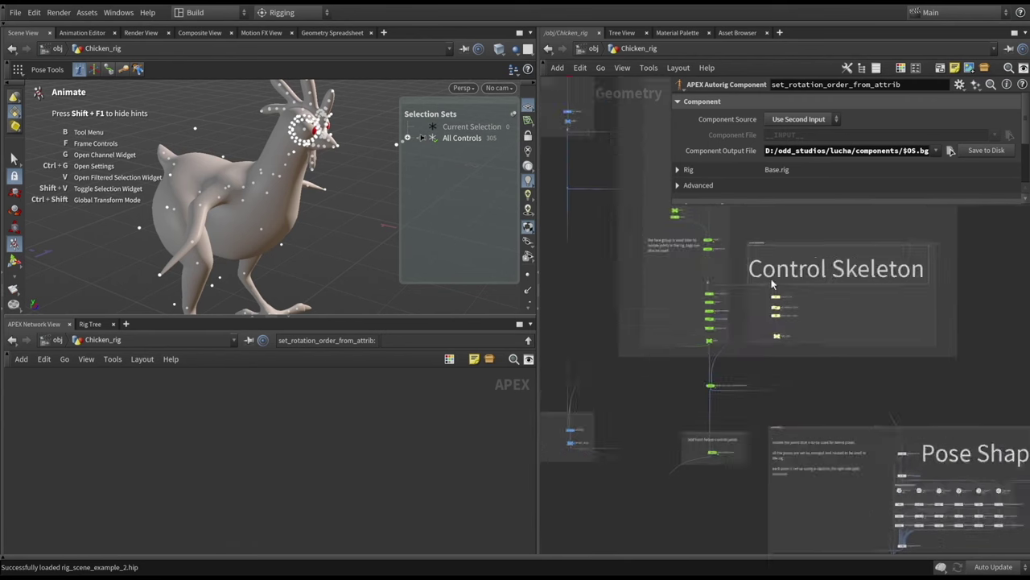
# Step: Review set_rotation_order's VEXpression and add a rigpose1 Rig Pose node beside the controls chain
pyautogui.click(800, 319)
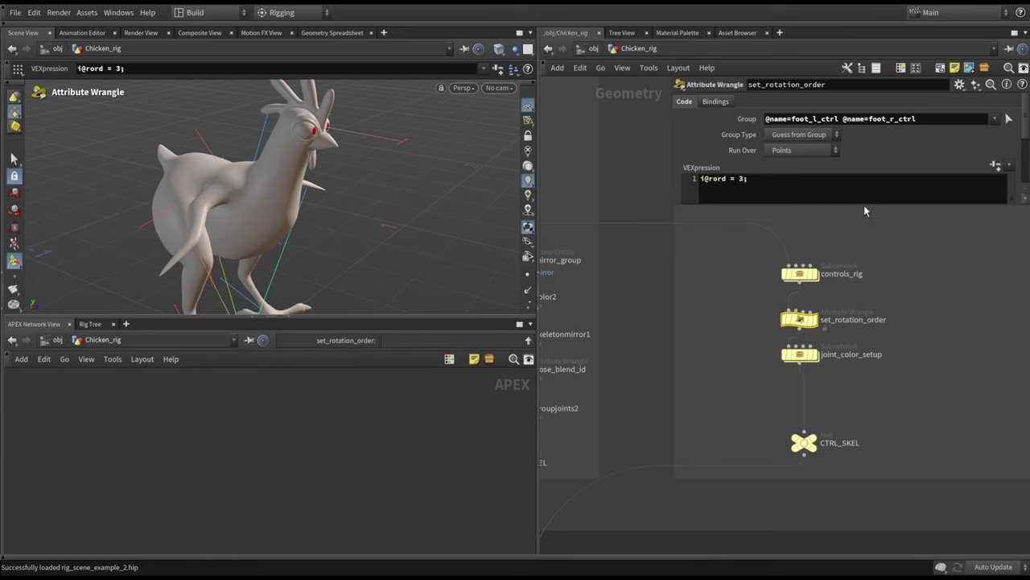
pyautogui.moveTo(864, 205); pyautogui.dragTo(864, 256)
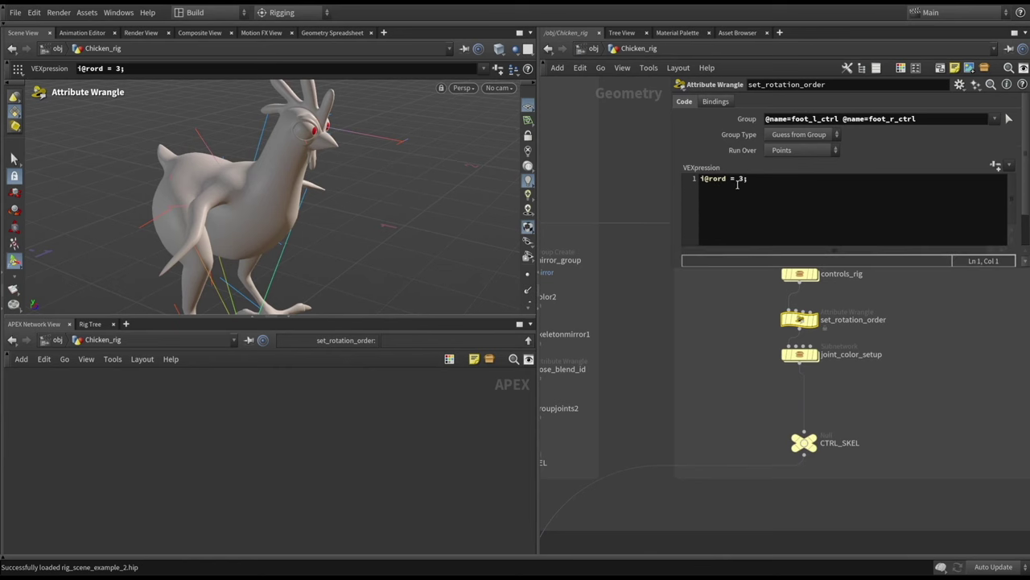
pyautogui.press('Tab')
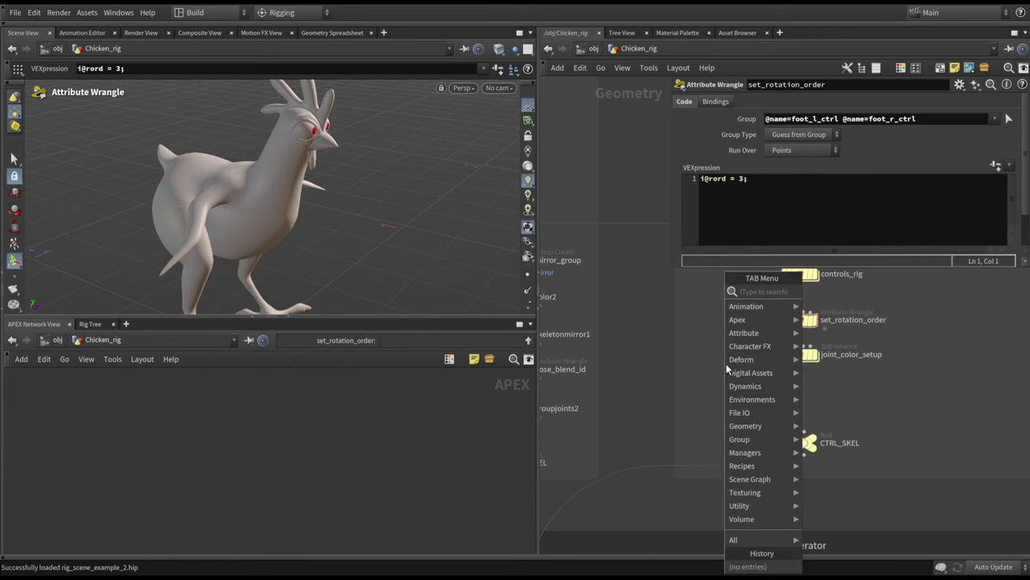
pyautogui.write('rig')
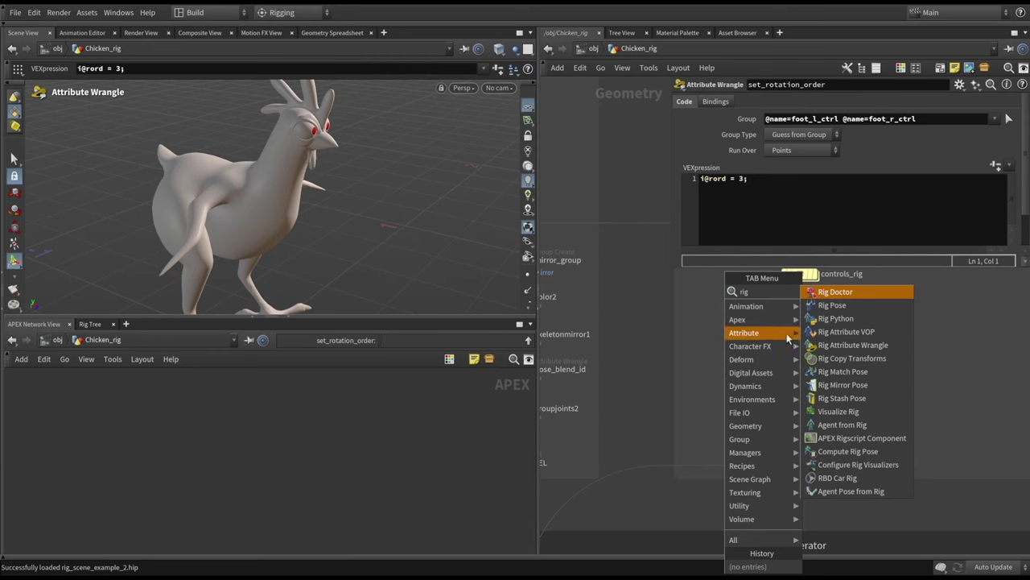
pyautogui.press('Down')
pyautogui.press('Return')
pyautogui.click(730, 324)
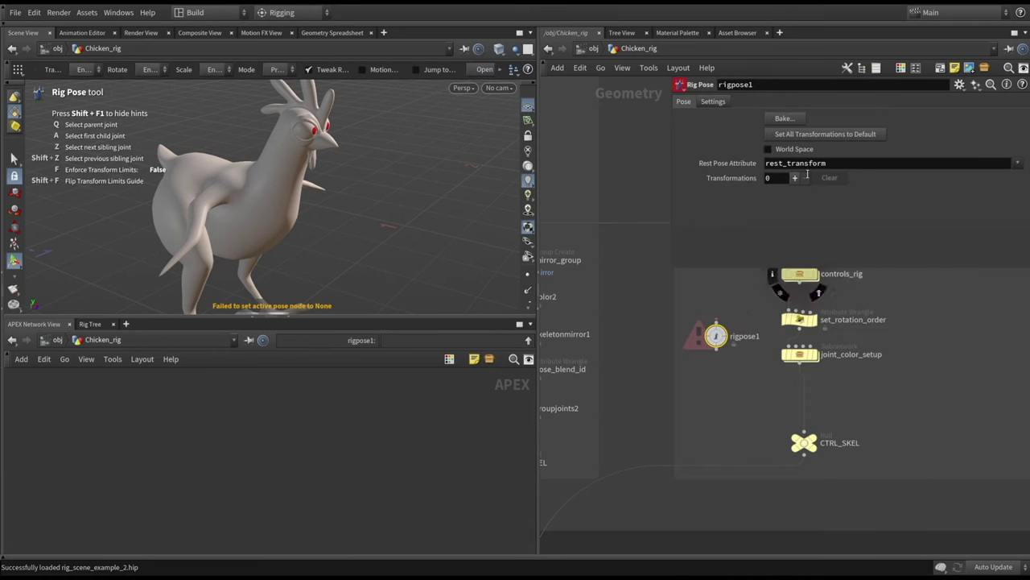
# Step: Add one transformation block to rigpose1, keeping Scale Rot Trans as the transform order
pyautogui.click(794, 178)
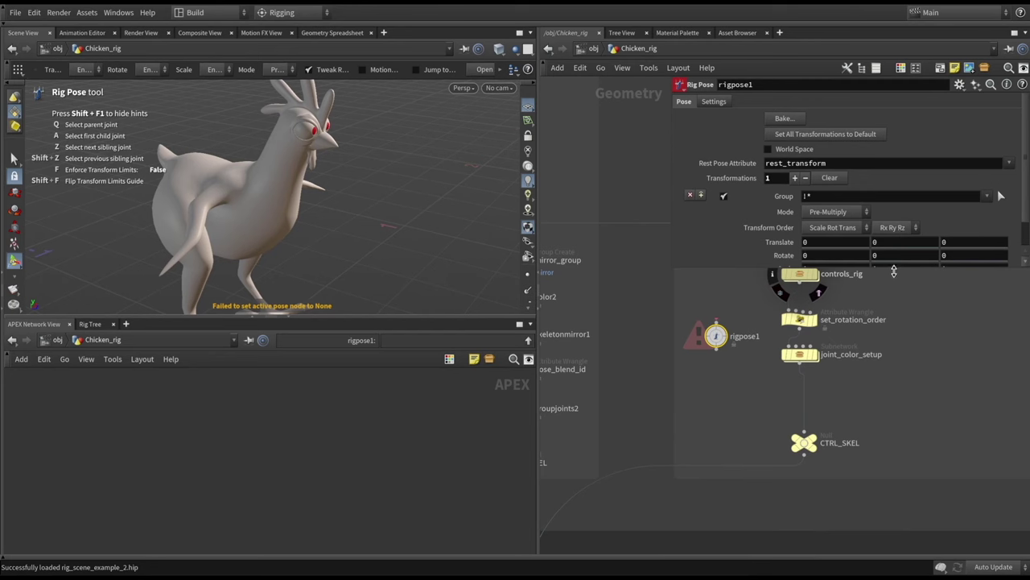
pyautogui.moveTo(894, 274); pyautogui.dragTo(894, 351)
pyautogui.click(893, 228)
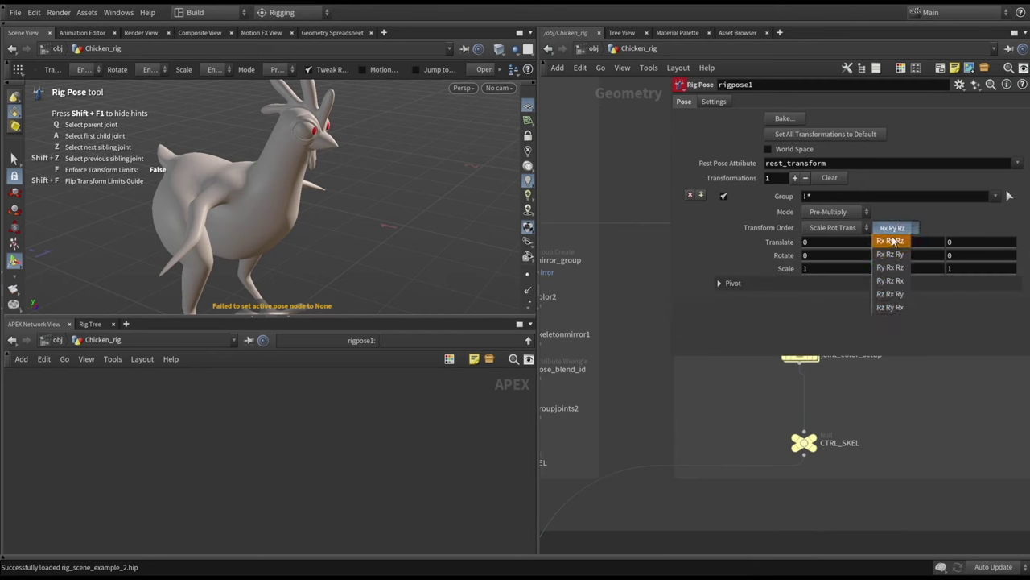
pyautogui.click(837, 227)
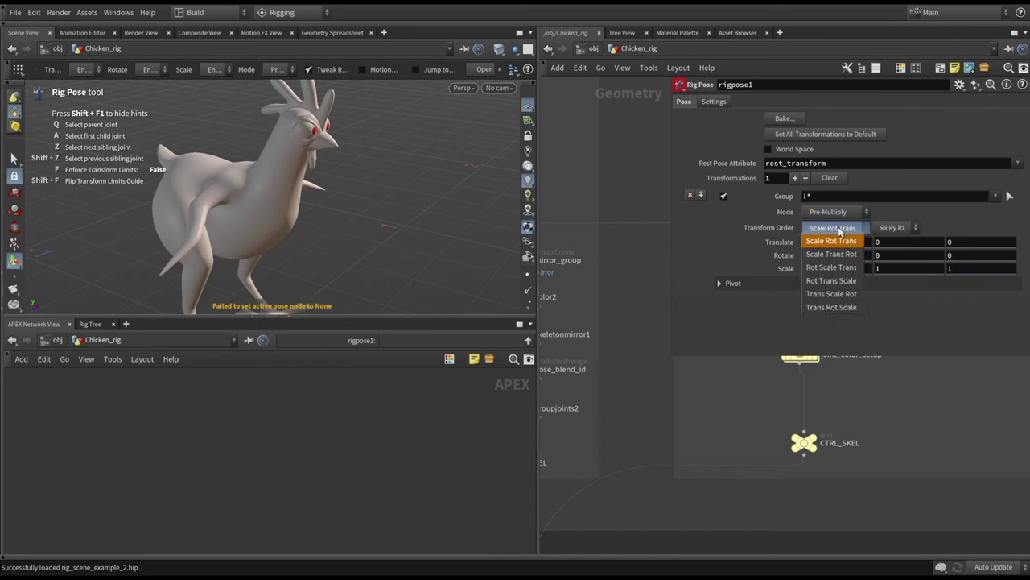
pyautogui.click(837, 363)
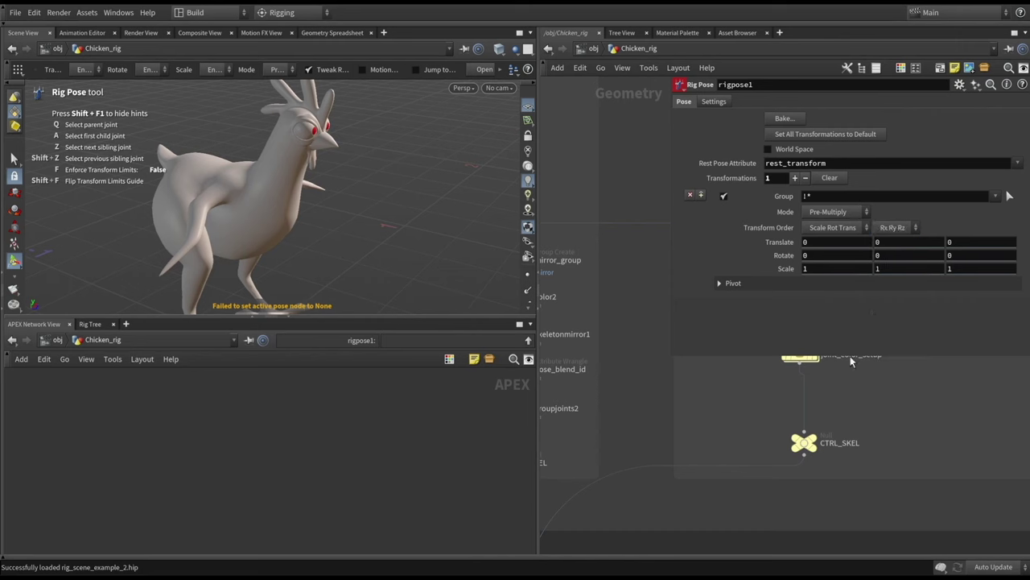
# Step: Recheck set_rotation_order's foot control pattern, then select the set_rord_from_parm stash node
pyautogui.click(801, 319)
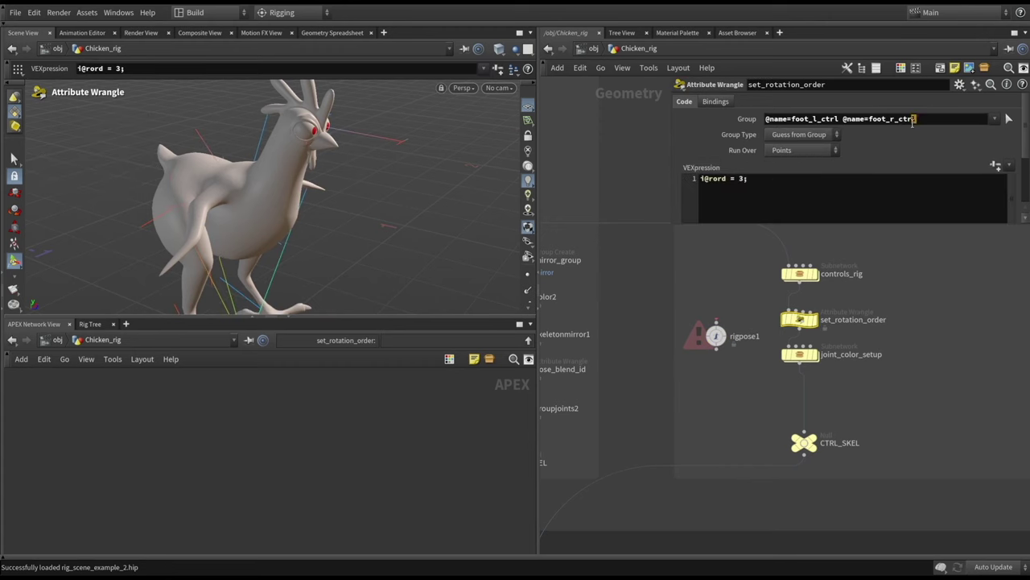
pyautogui.moveTo(913, 120); pyautogui.dragTo(765, 119)
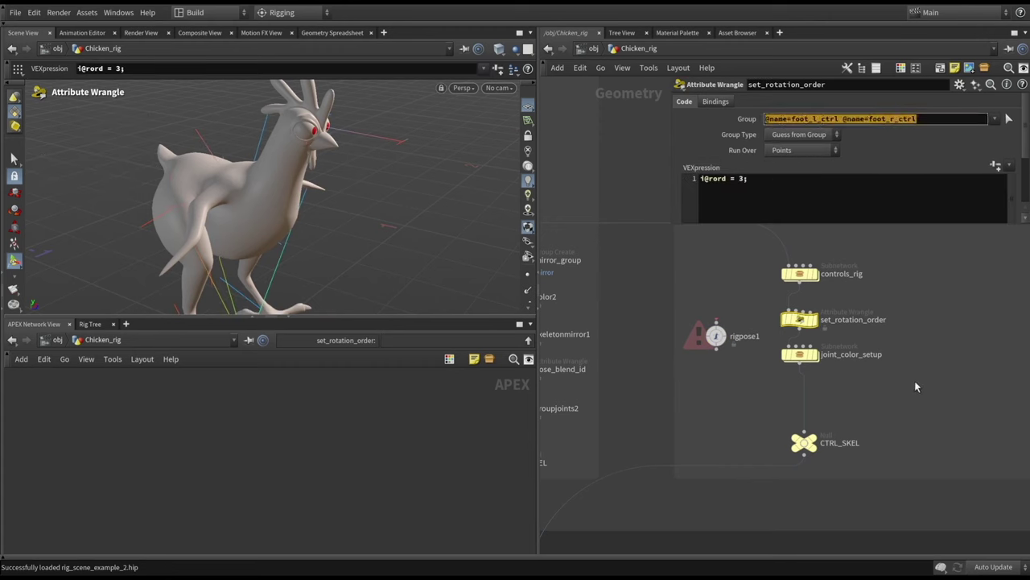
pyautogui.scroll(-3, 914, 383)
pyautogui.scroll(-5, 893, 424)
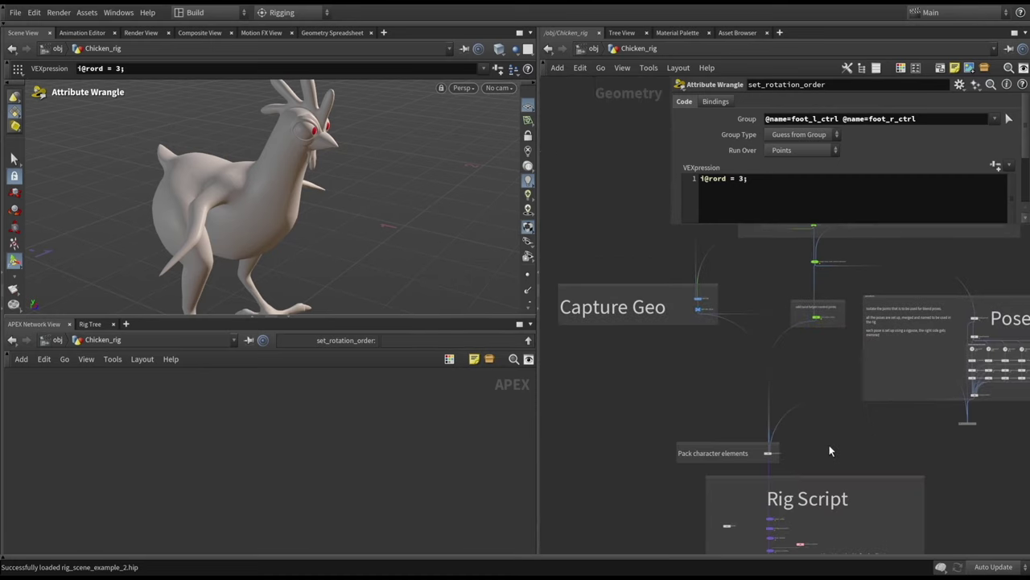
pyautogui.scroll(5, 787, 427)
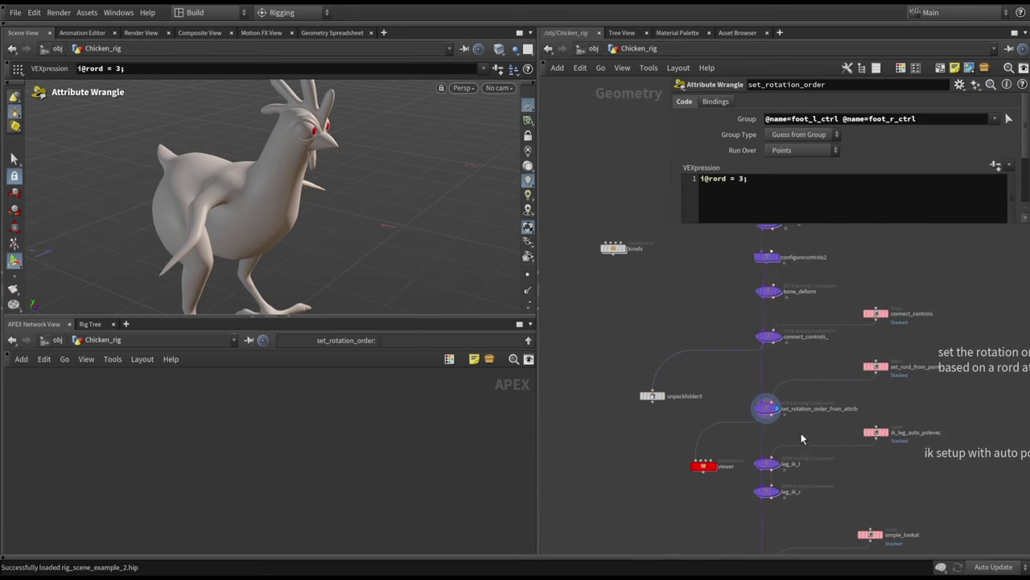
pyautogui.moveTo(876, 367); pyautogui.dragTo(869, 377)
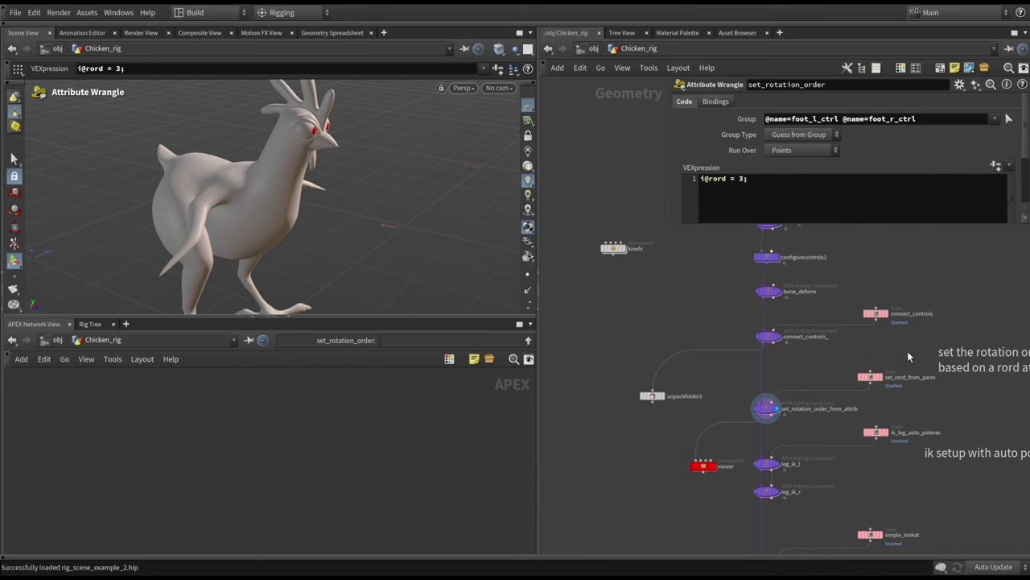
pyautogui.click(870, 377)
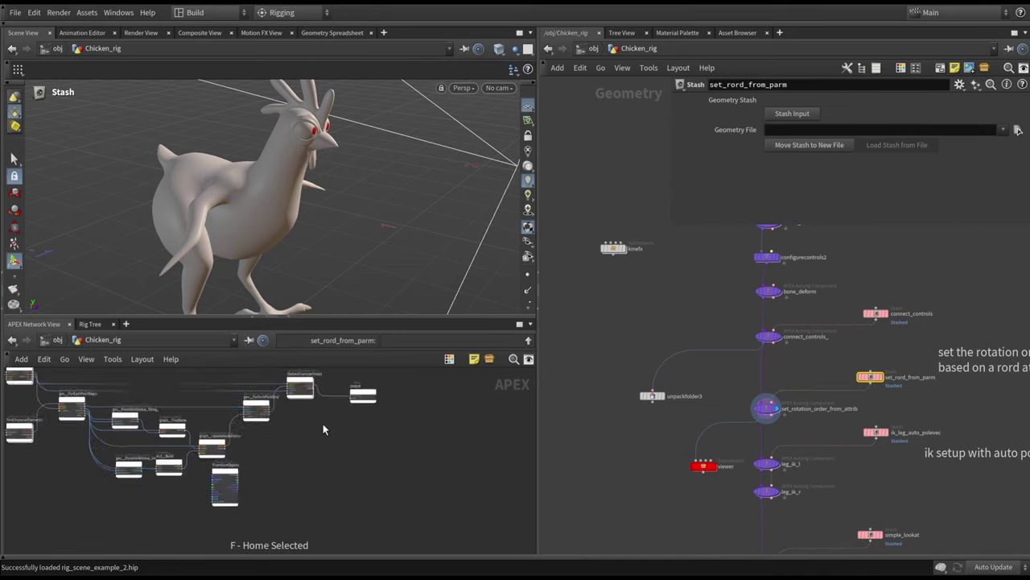
# Step: Maximize the set_rord_from_parm graph and inspect ExtractCharacterGraph1 and UpdateCharacterGraph
pyautogui.hotkey('ctrl', 'b')
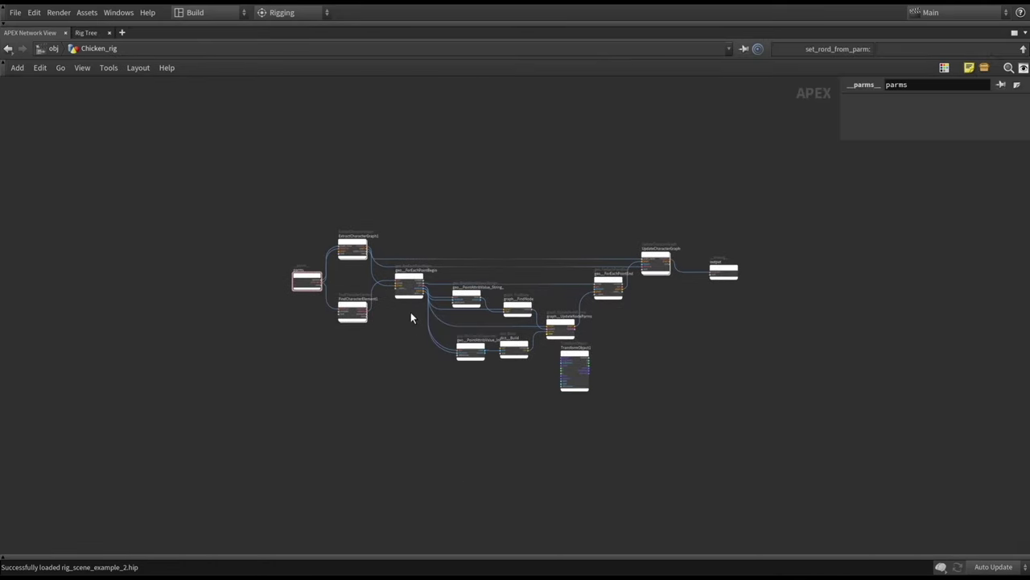
pyautogui.scroll(5, 400, 310)
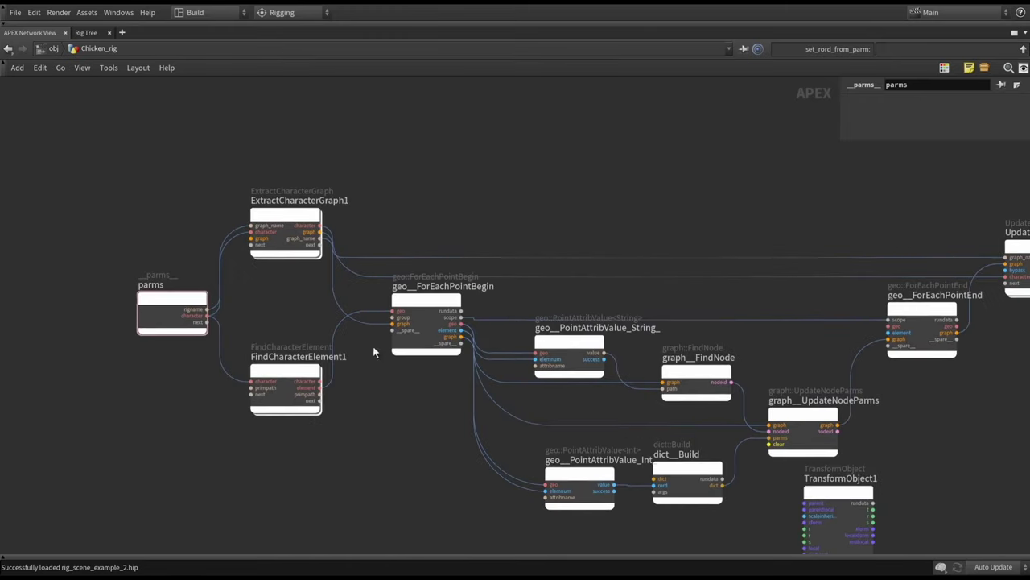
pyautogui.press('h')
pyautogui.moveTo(313, 168); pyautogui.dragTo(283, 211)
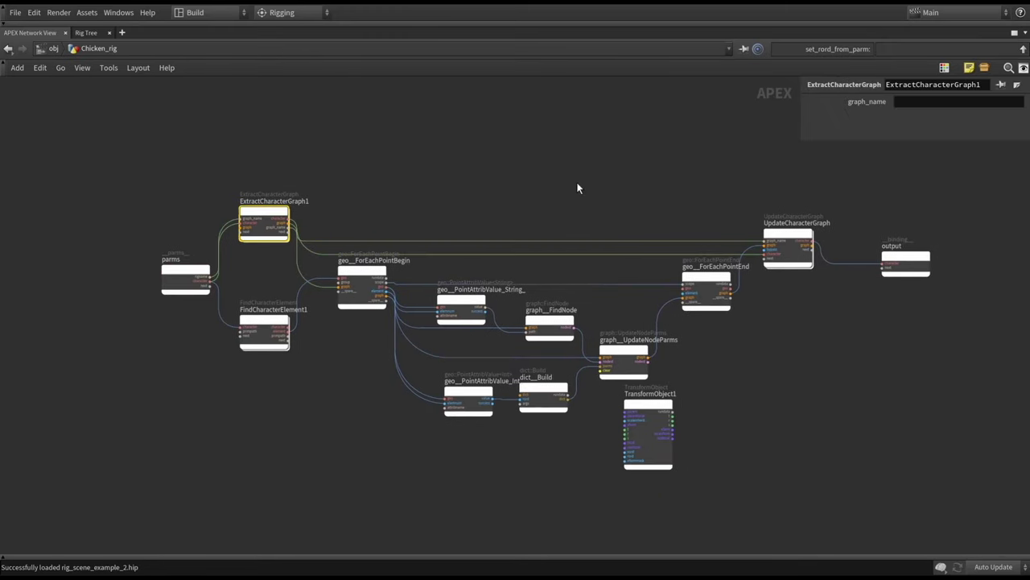
pyautogui.moveTo(801, 242); pyautogui.dragTo(805, 226)
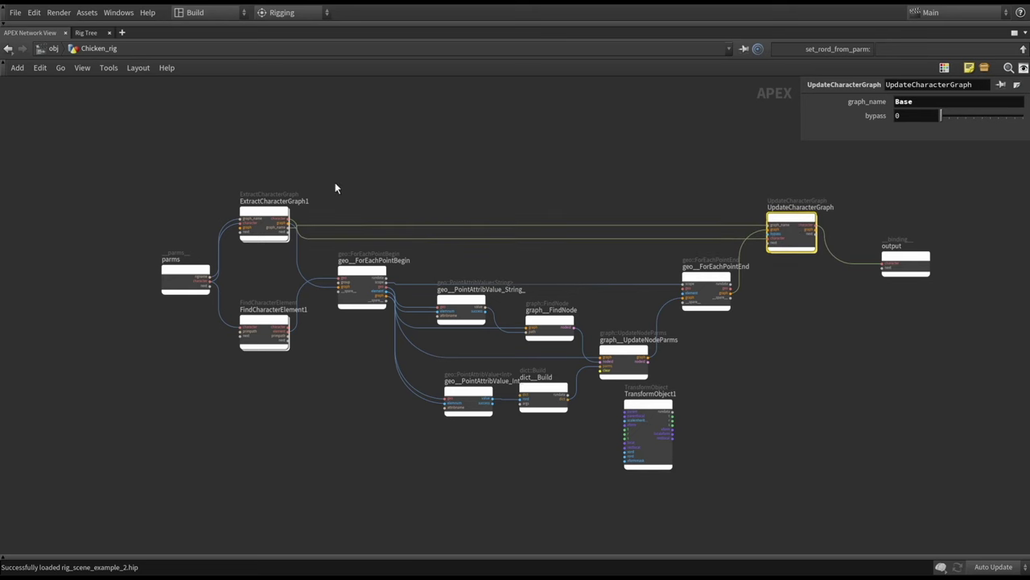
pyautogui.moveTo(313, 171); pyautogui.dragTo(233, 239)
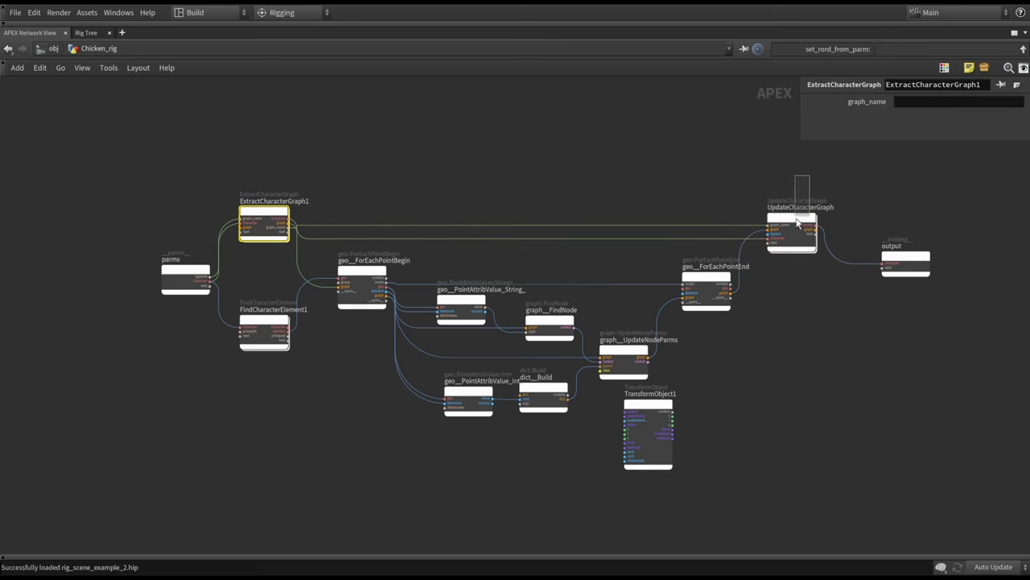
pyautogui.moveTo(813, 175); pyautogui.dragTo(775, 278)
pyautogui.moveTo(272, 276); pyautogui.dragTo(336, 279, button='middle')
pyautogui.scroll(3, 336, 279)
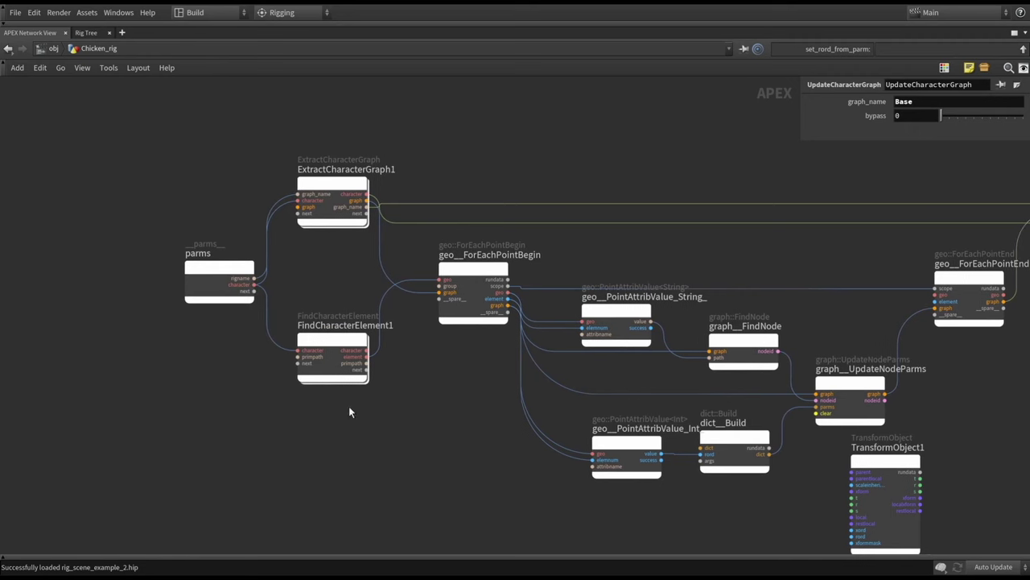
# Step: Inspect FindCharacterElement1's primpath parameter, then deselect it
pyautogui.click(333, 338)
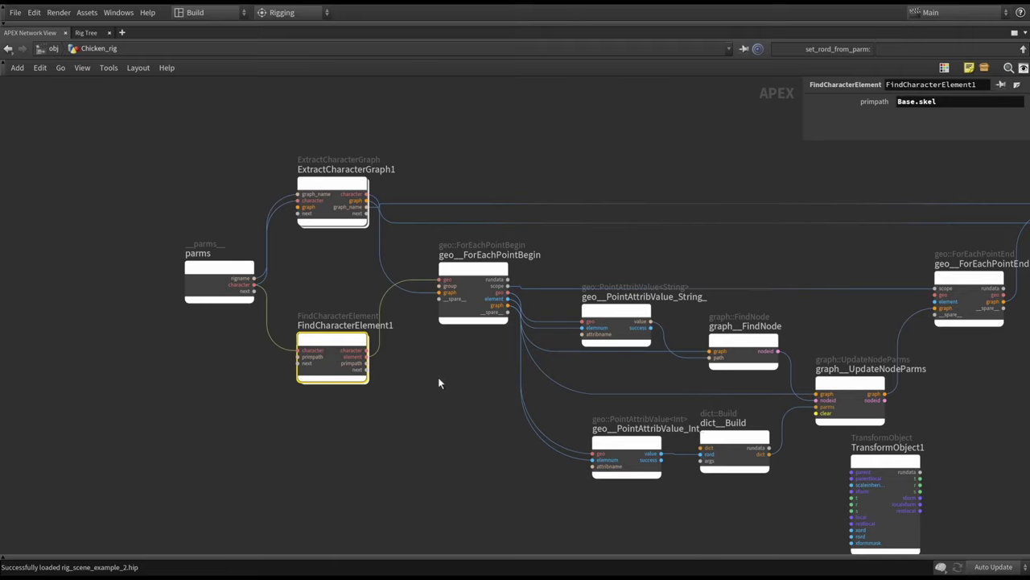
pyautogui.moveTo(375, 371); pyautogui.dragTo(314, 394, button='middle')
pyautogui.scroll(2, 314, 394)
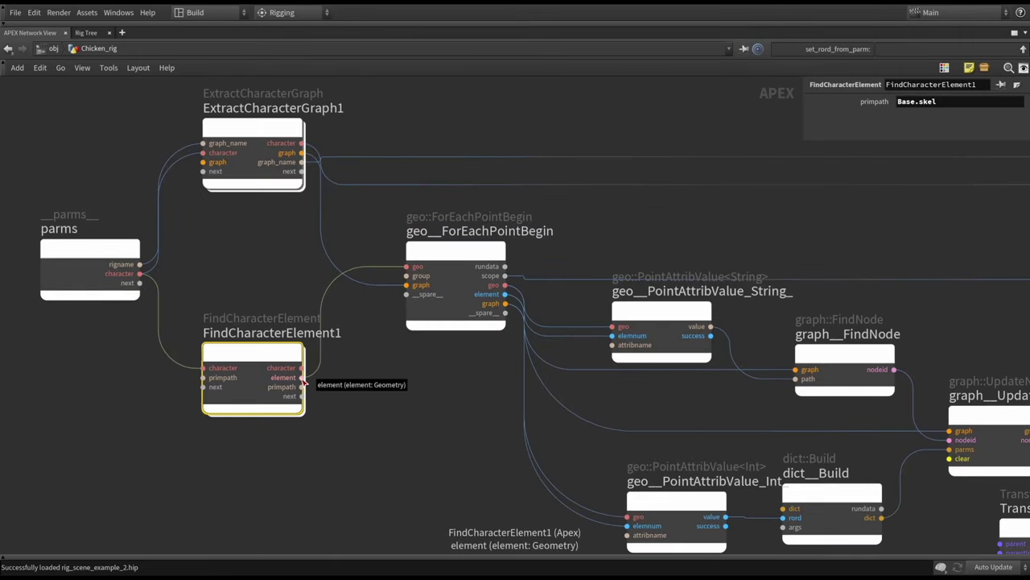
pyautogui.scroll(-3, 378, 351)
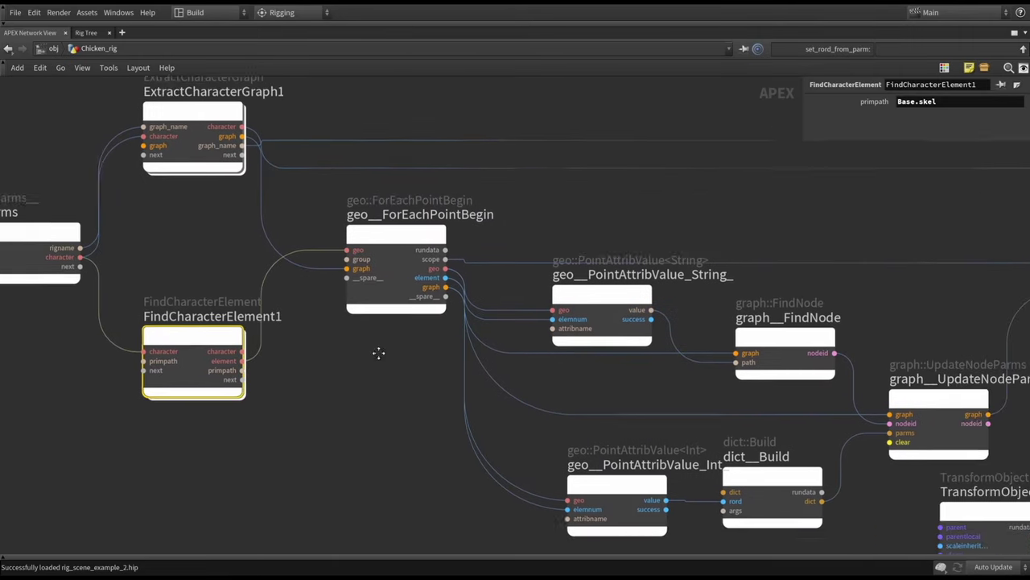
pyautogui.scroll(1, 295, 329)
pyautogui.click(289, 322)
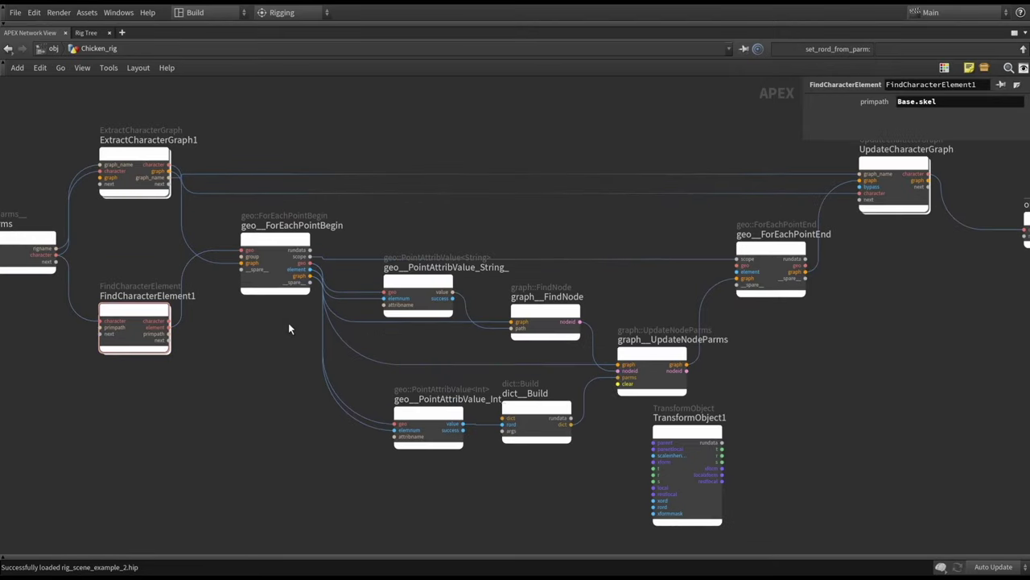
# Step: Inspect the string point attribute, graph__FindNode, rord attribute, dict__Build and graph__UpdateNodeParms nodes
pyautogui.click(473, 268)
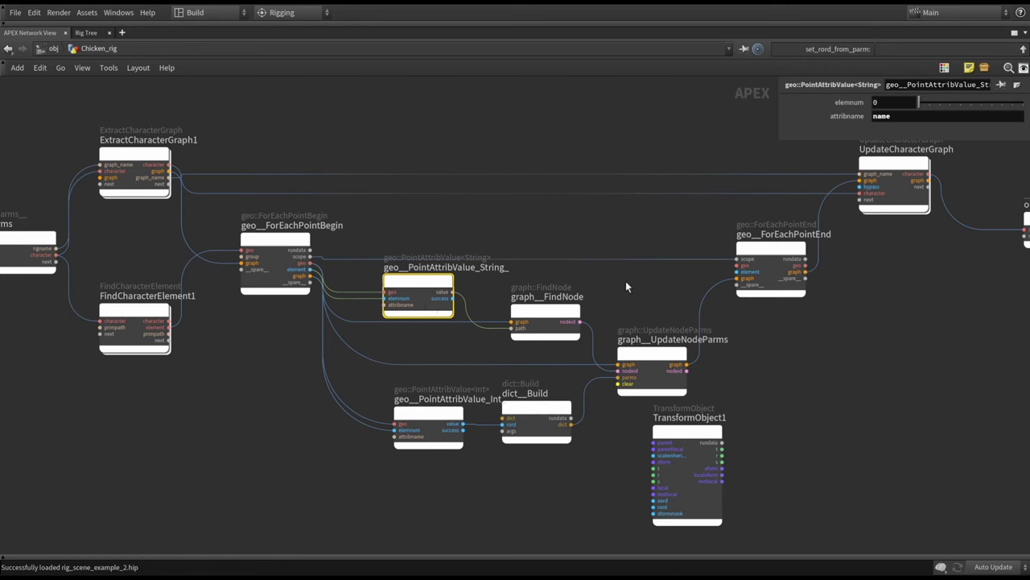
pyautogui.click(521, 328)
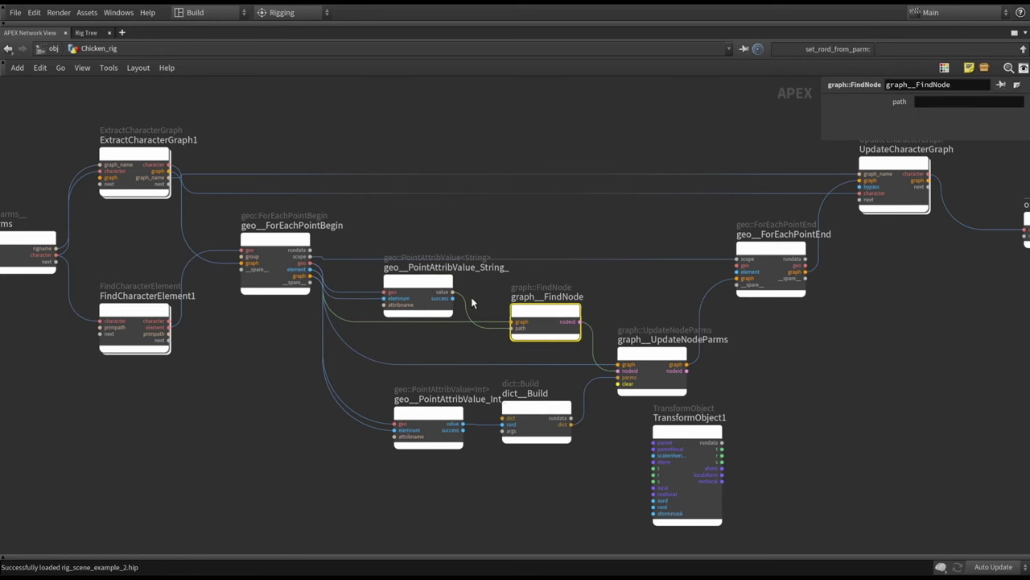
pyautogui.click(428, 417)
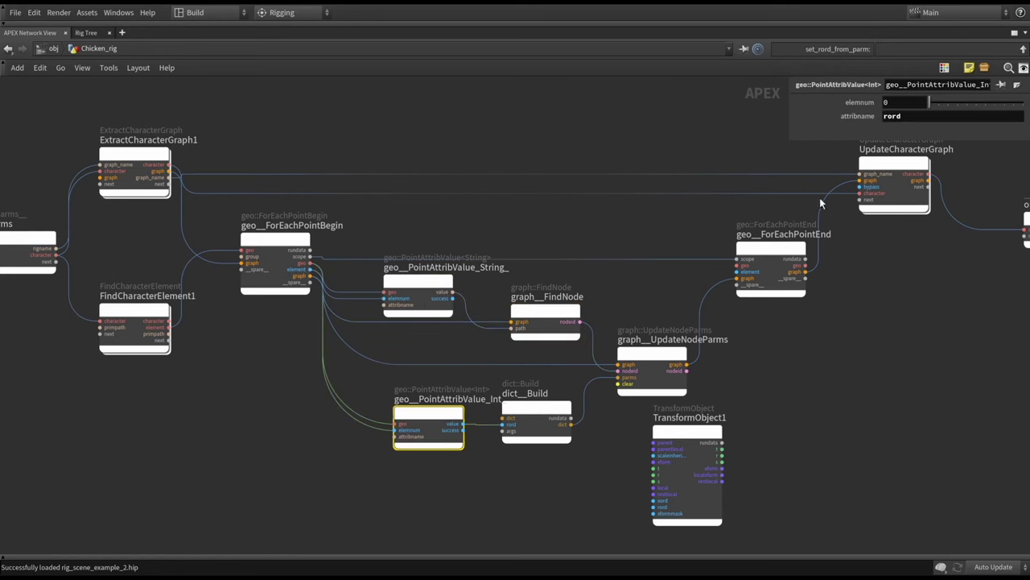
pyautogui.click(533, 439)
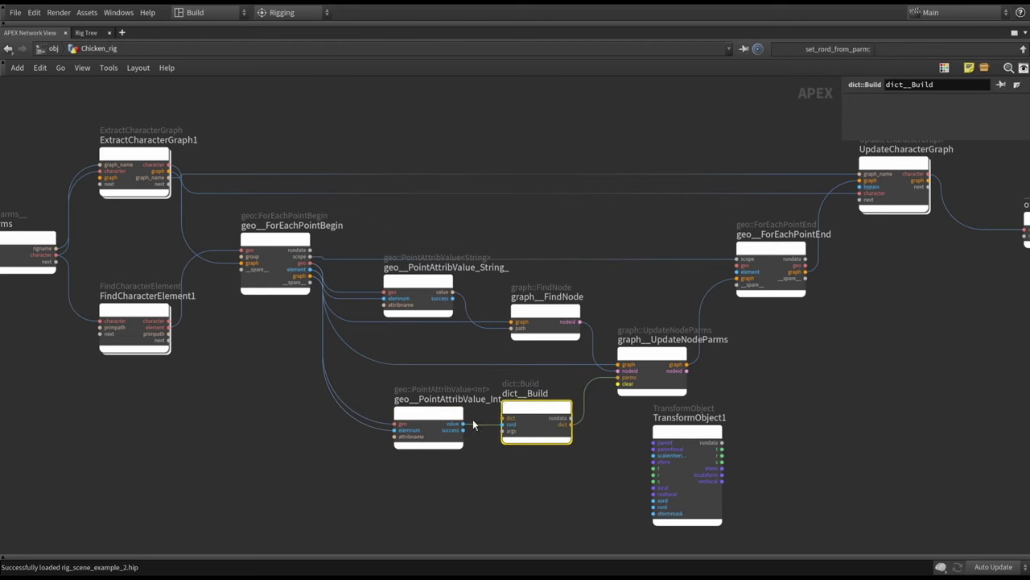
pyautogui.click(651, 382)
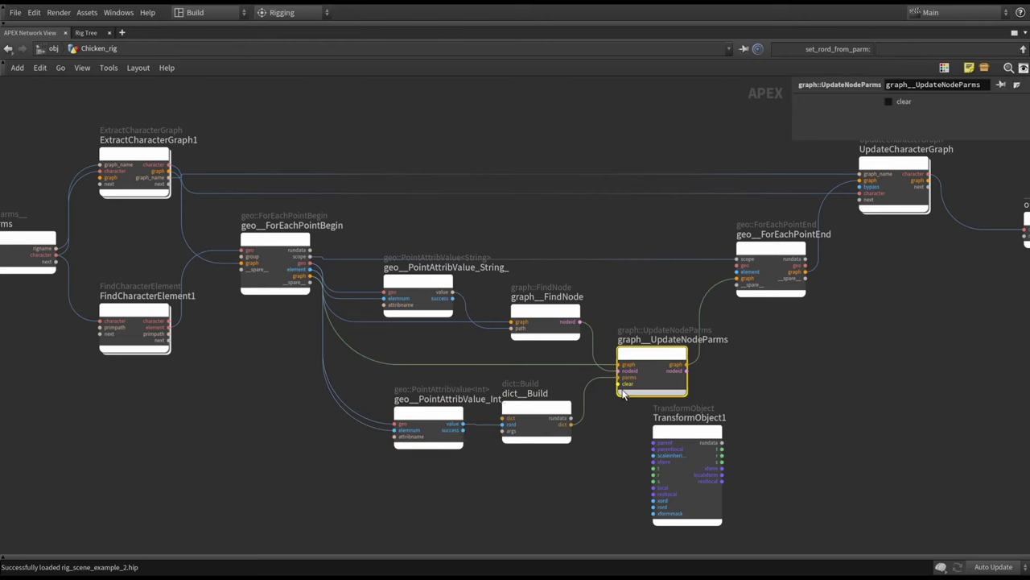
# Step: Frame the whole graph, deselect UpdateNodeParms, exit the stash, and restore the full layout
pyautogui.scroll(2, 601, 416)
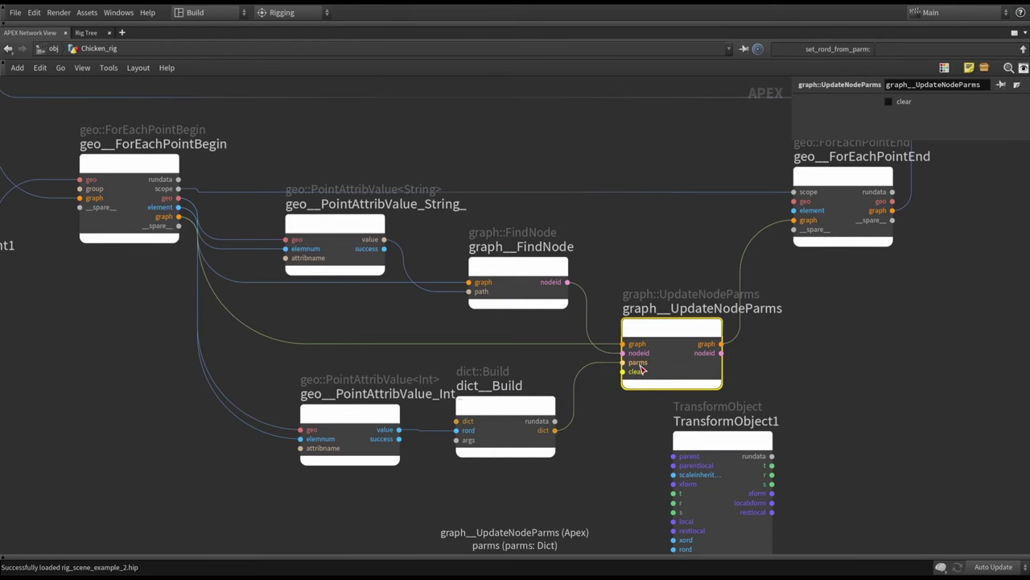
pyautogui.scroll(-4, 793, 346)
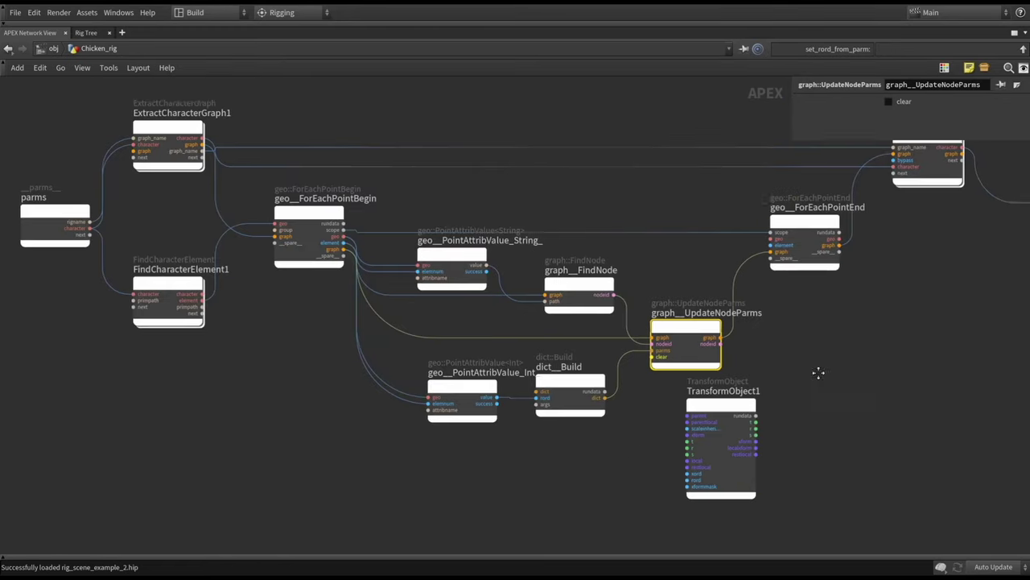
pyautogui.moveTo(817, 372); pyautogui.dragTo(719, 326, button='middle')
pyautogui.scroll(4, 548, 447)
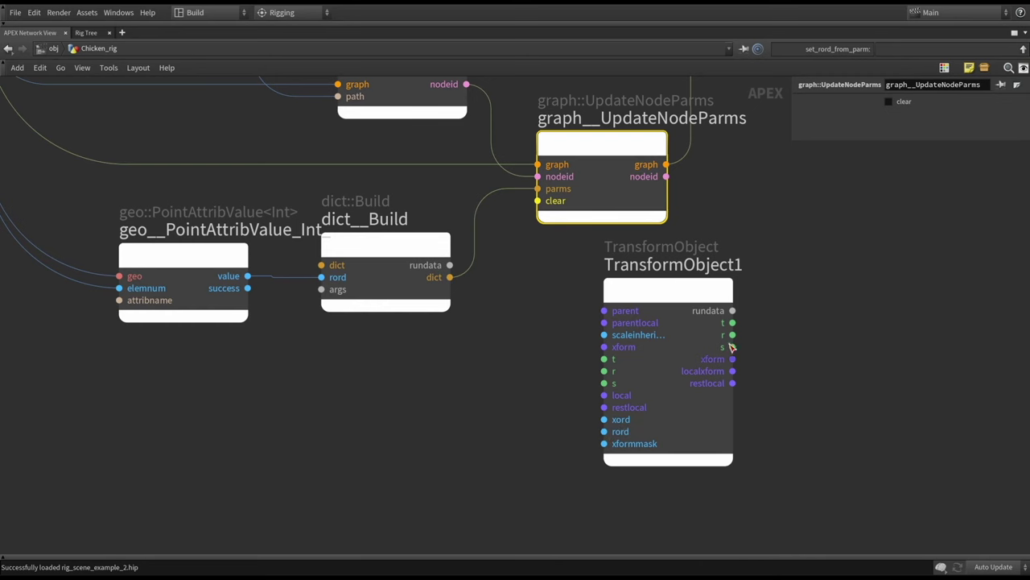
pyautogui.press('h')
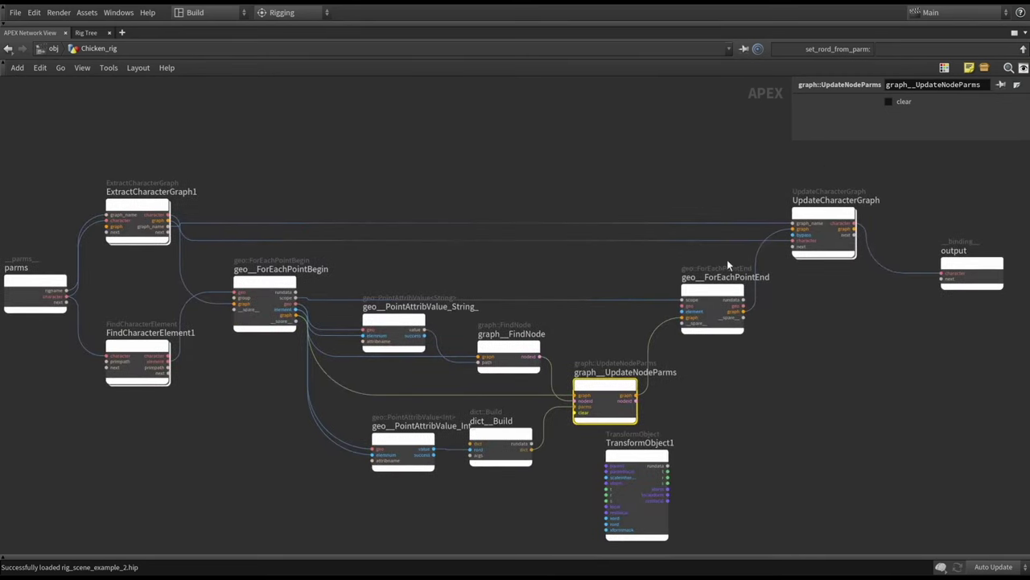
pyautogui.click(809, 378)
pyautogui.press('u')
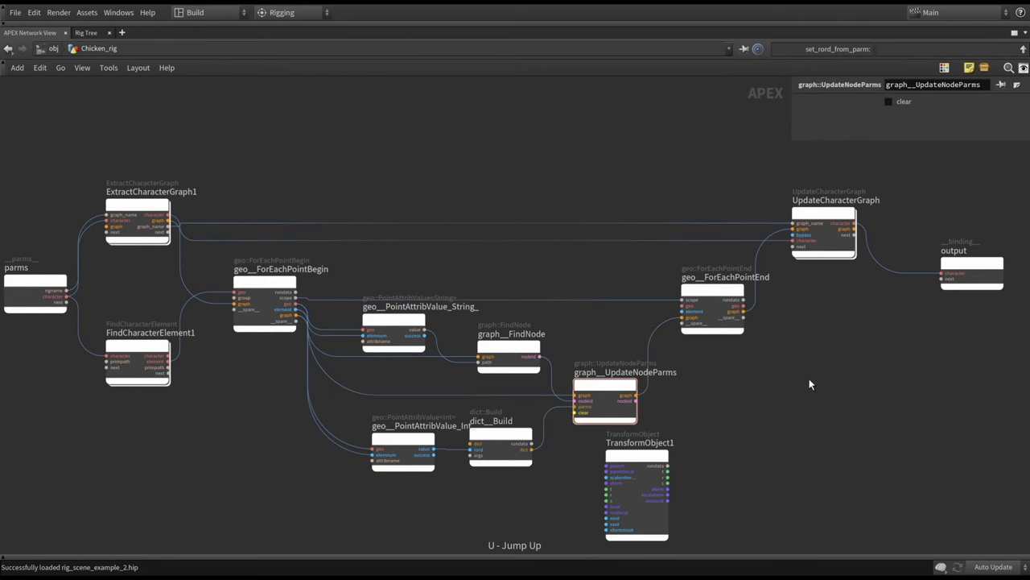
pyautogui.hotkey('ctrl', 'b')
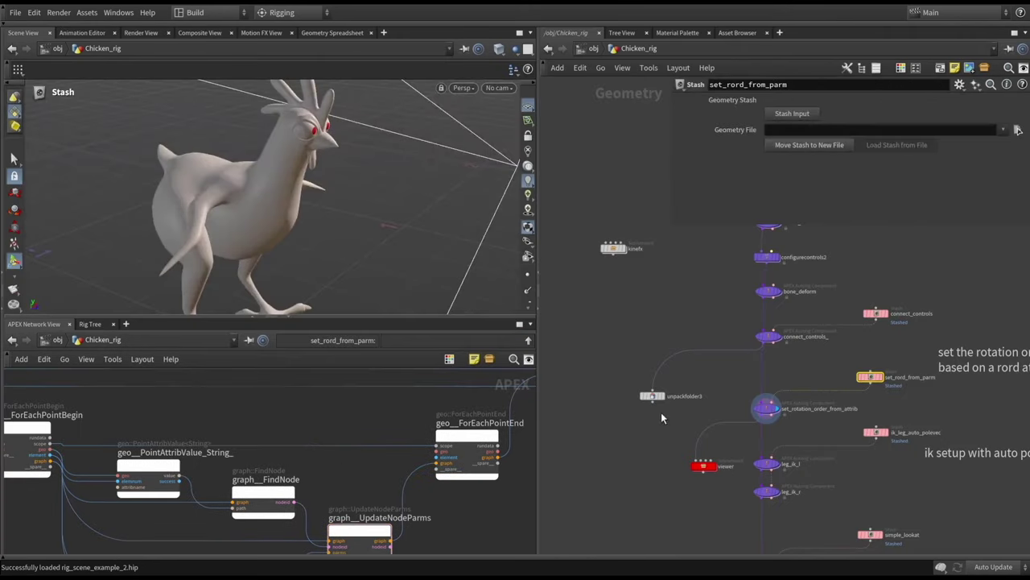
# Step: Place unpackfolder3 beside the chain and wire its input to set_rotation_order_from_attrib
pyautogui.scroll(2, 775, 348)
pyautogui.click(787, 351)
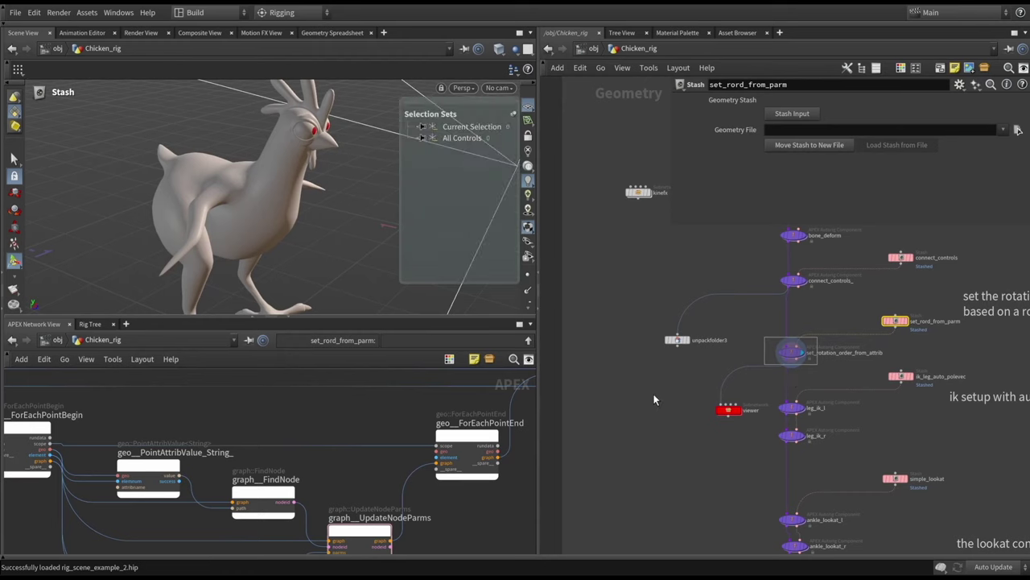
pyautogui.moveTo(714, 304); pyautogui.dragTo(697, 291)
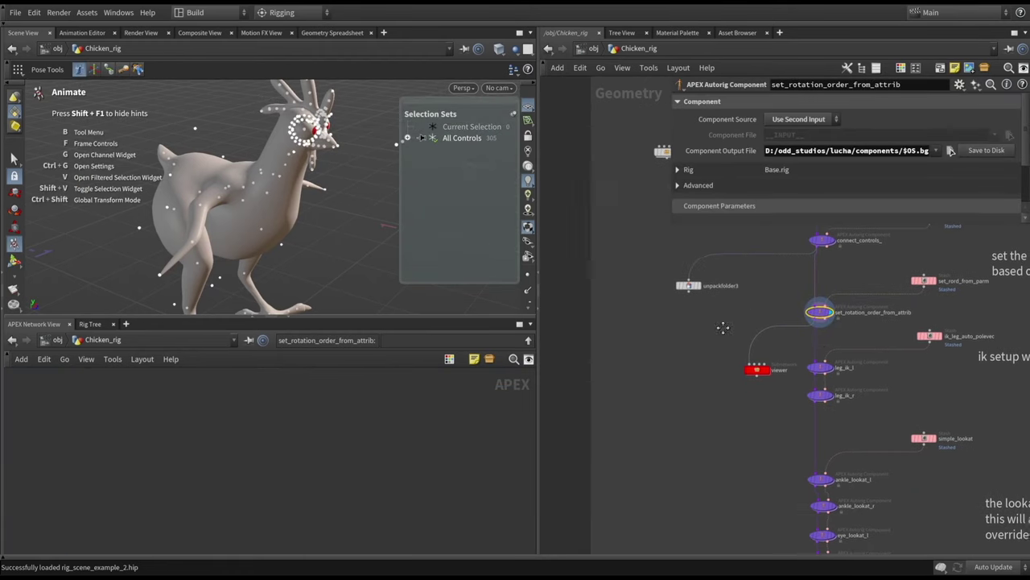
pyautogui.moveTo(697, 290); pyautogui.dragTo(653, 286, button='middle')
pyautogui.moveTo(654, 286); pyautogui.dragTo(679, 342)
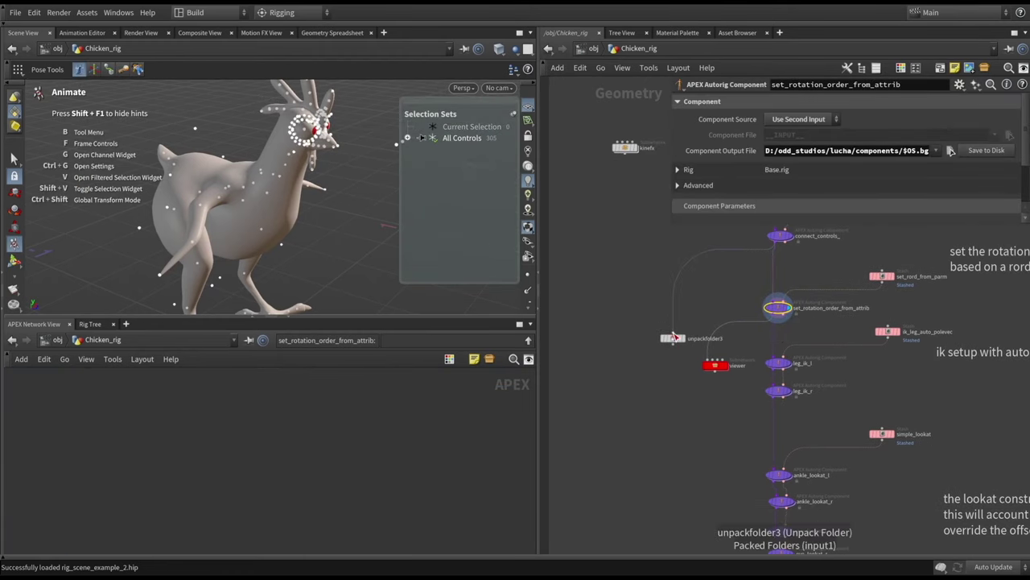
pyautogui.click(673, 331)
pyautogui.click(777, 318)
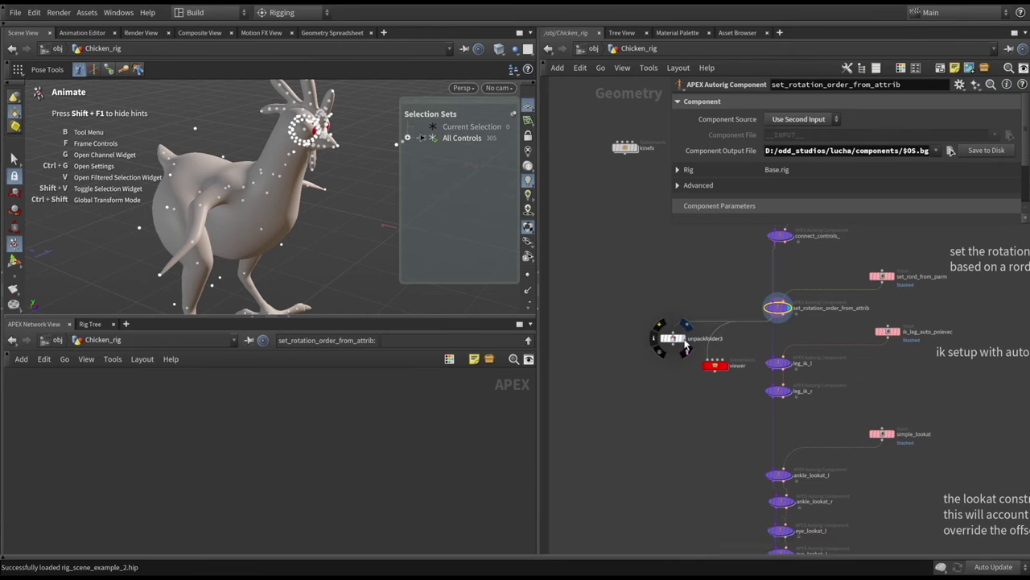
# Step: Inspect unpackfolder3's unpacked rig graph, with controls like hair_13_ctrl, in a maximized APEX view
pyautogui.click(673, 339)
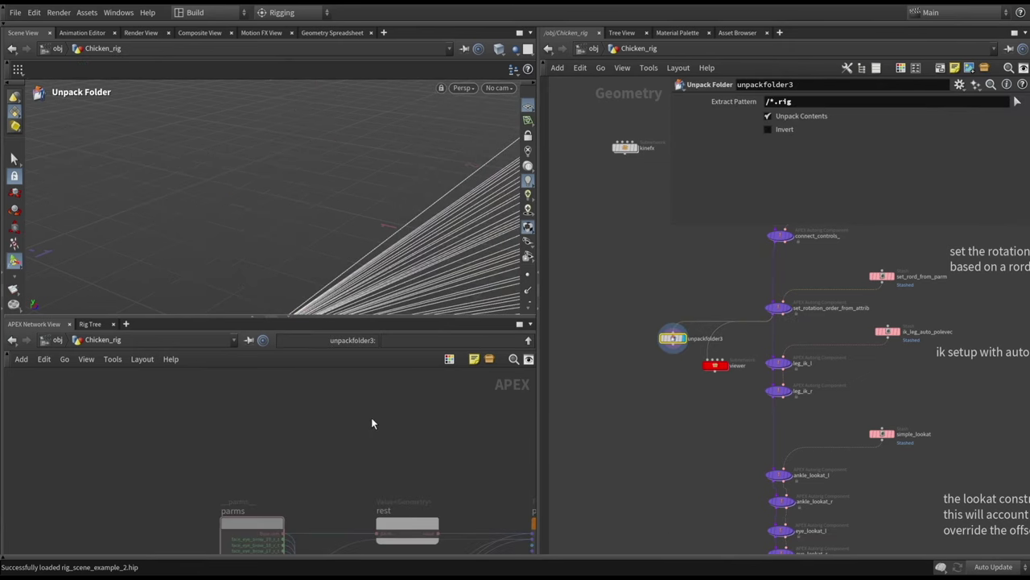
pyautogui.hotkey('ctrl', 'b')
pyautogui.scroll(-3, 662, 293)
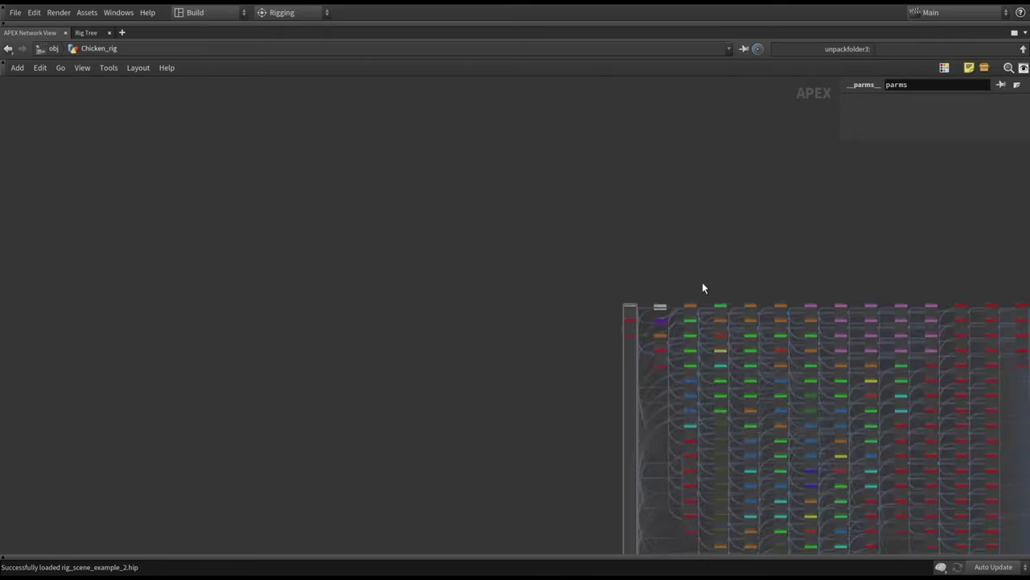
pyautogui.moveTo(703, 288); pyautogui.dragTo(437, 156, button='middle')
pyautogui.scroll(5, 480, 241)
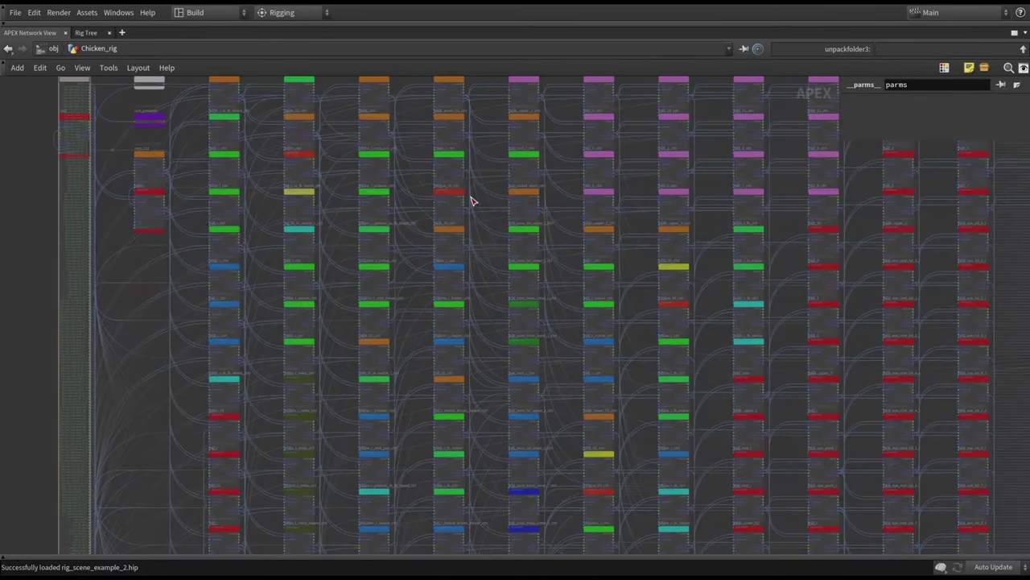
pyautogui.moveTo(487, 174); pyautogui.dragTo(497, 353, button='middle')
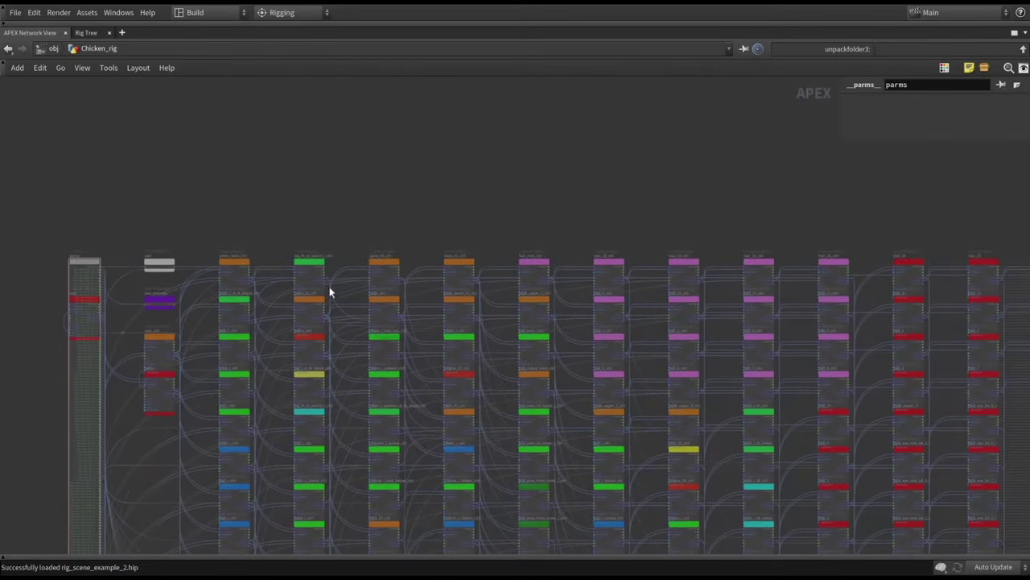
pyautogui.hotkey('ctrl', 'b')
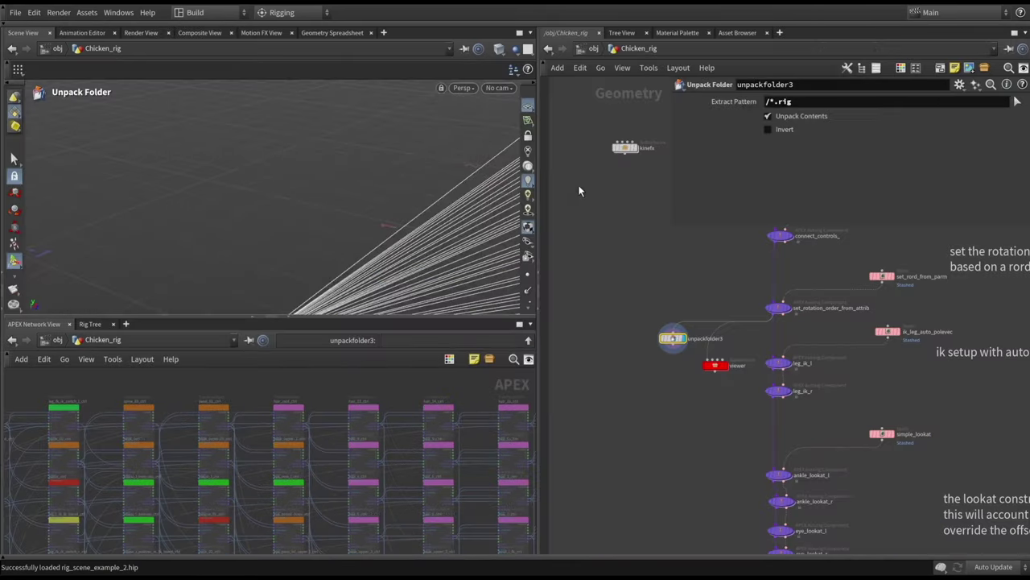
# Step: Tumble the viewport camera into the rig lines, then return to the node's own state
pyautogui.press('Escape')
pyautogui.moveTo(415, 216); pyautogui.dragTo(352, 179)
pyautogui.press('Return')
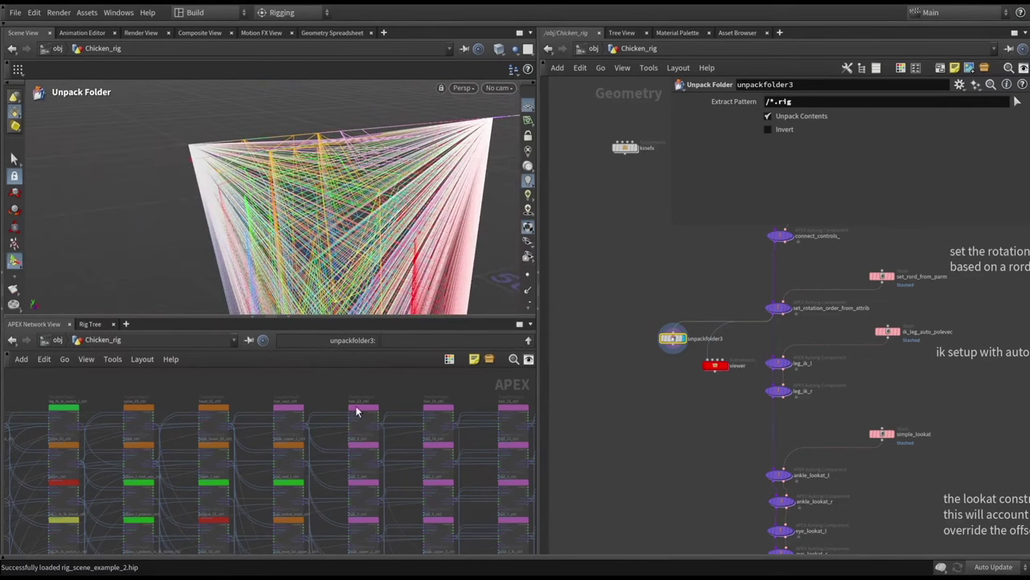
pyautogui.scroll(5, 359, 402)
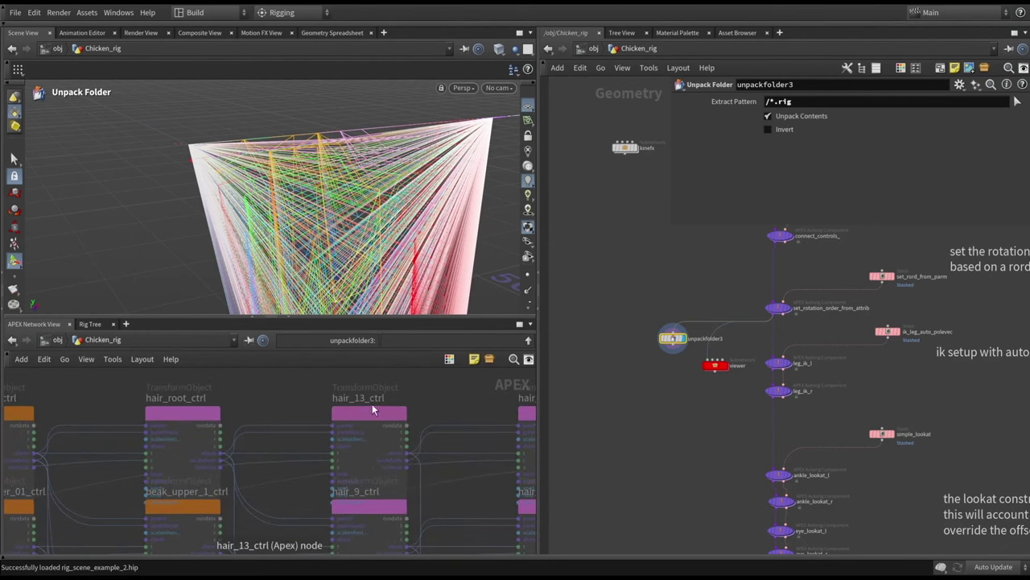
pyautogui.moveTo(699, 395); pyautogui.dragTo(719, 396, button='middle')
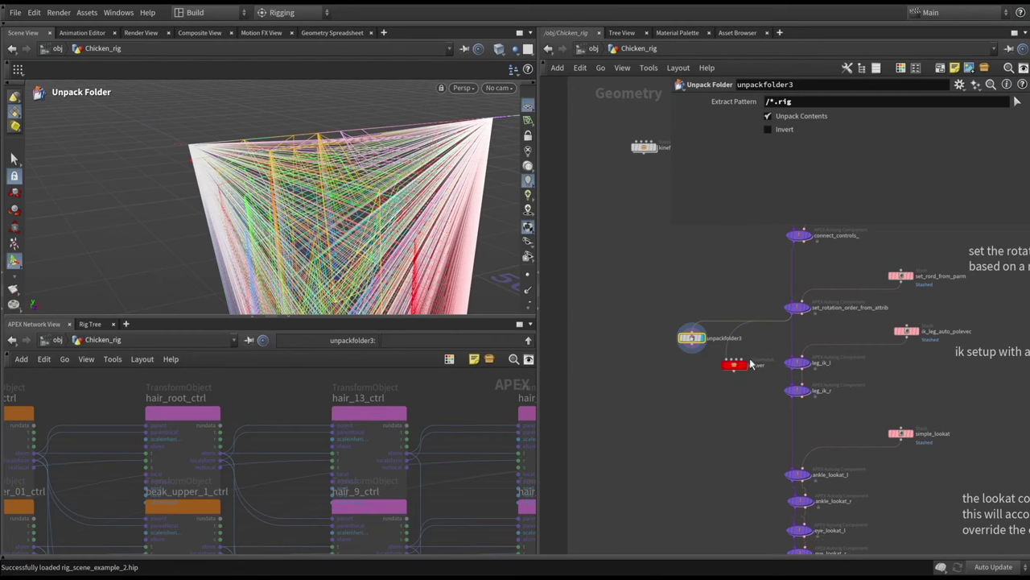
# Step: Check the viewer subnetwork's Base Group and foot_r_ctrl and ball_l_ctrl nodes, then dive inside viewer
pyautogui.click(734, 366)
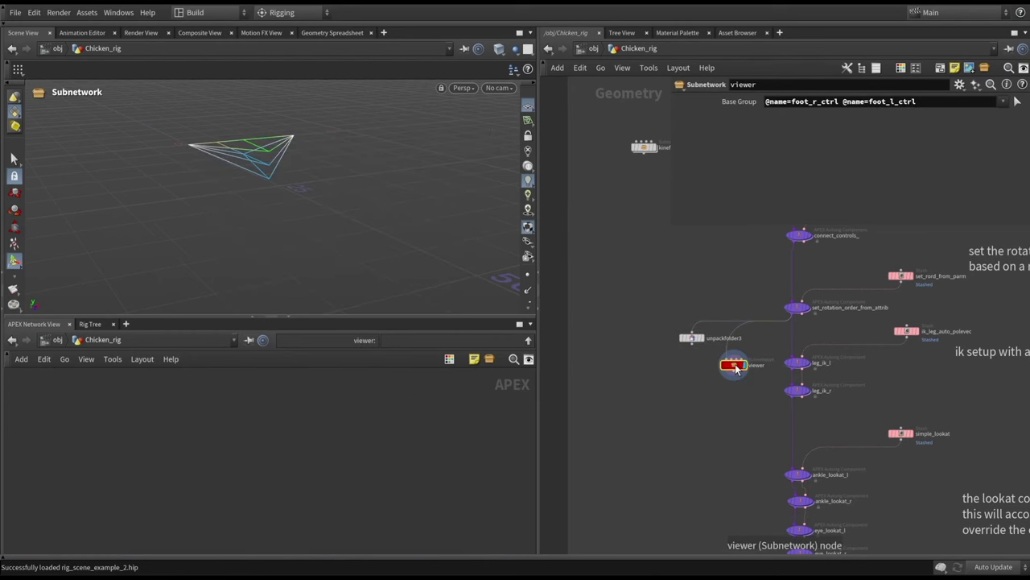
pyautogui.tripleClick(946, 103)
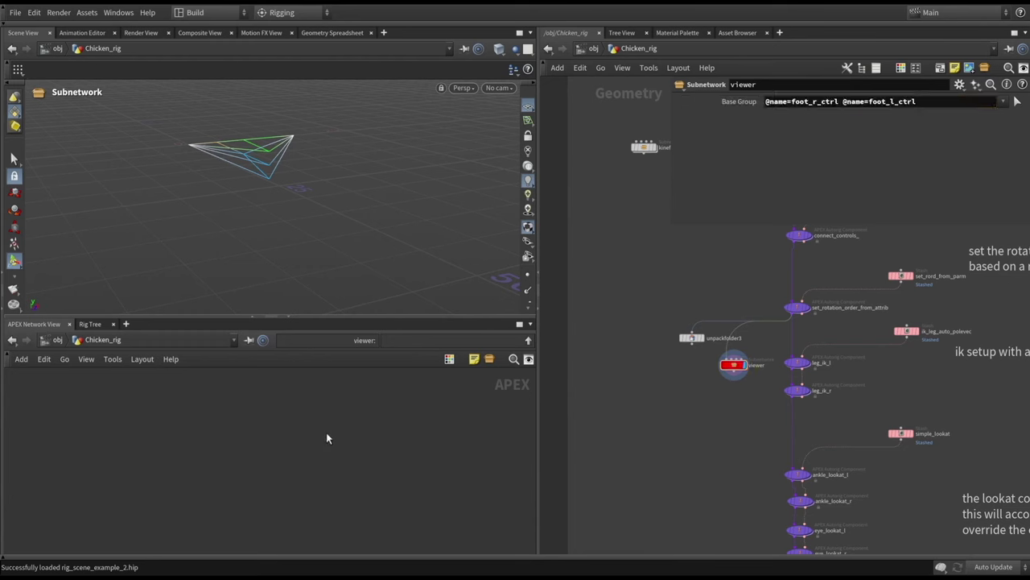
pyautogui.scroll(5, 300, 398)
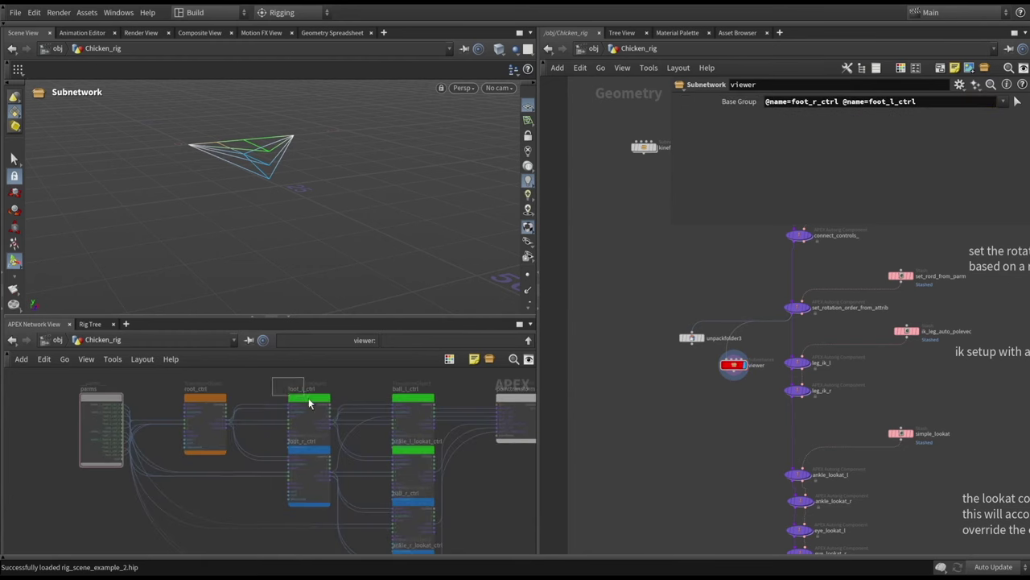
pyautogui.click(309, 476)
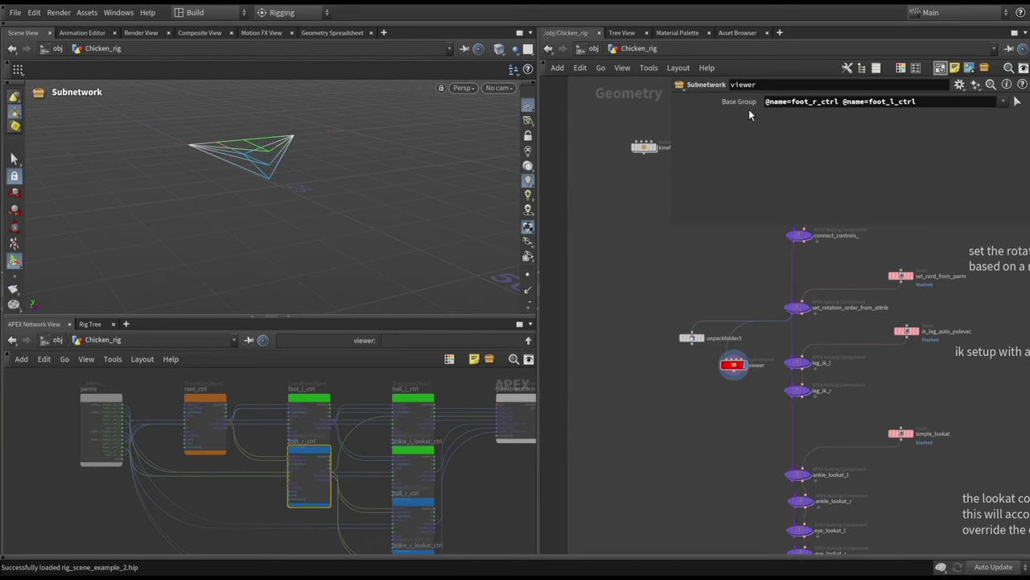
pyautogui.click(413, 399)
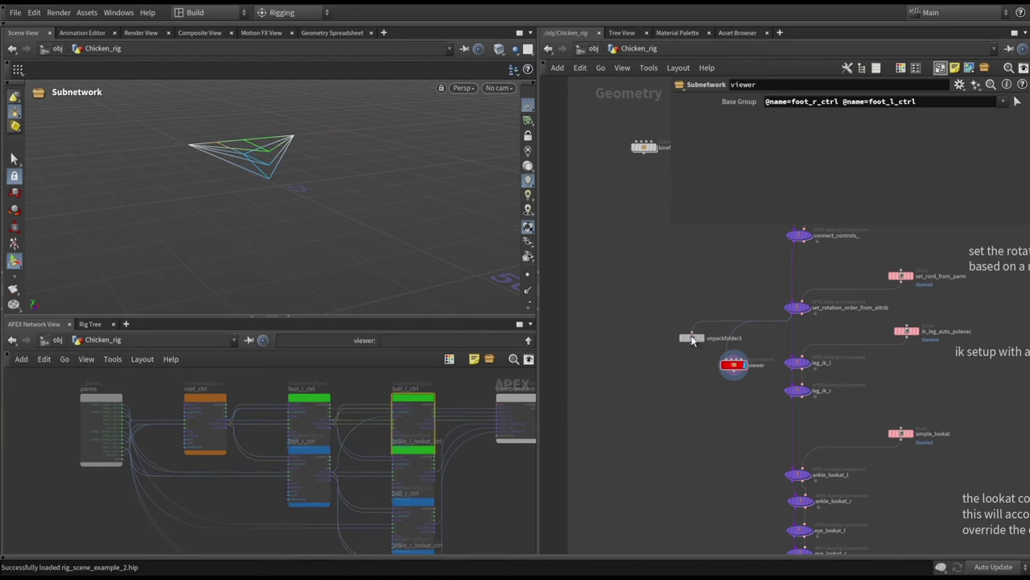
pyautogui.scroll(1, 734, 363)
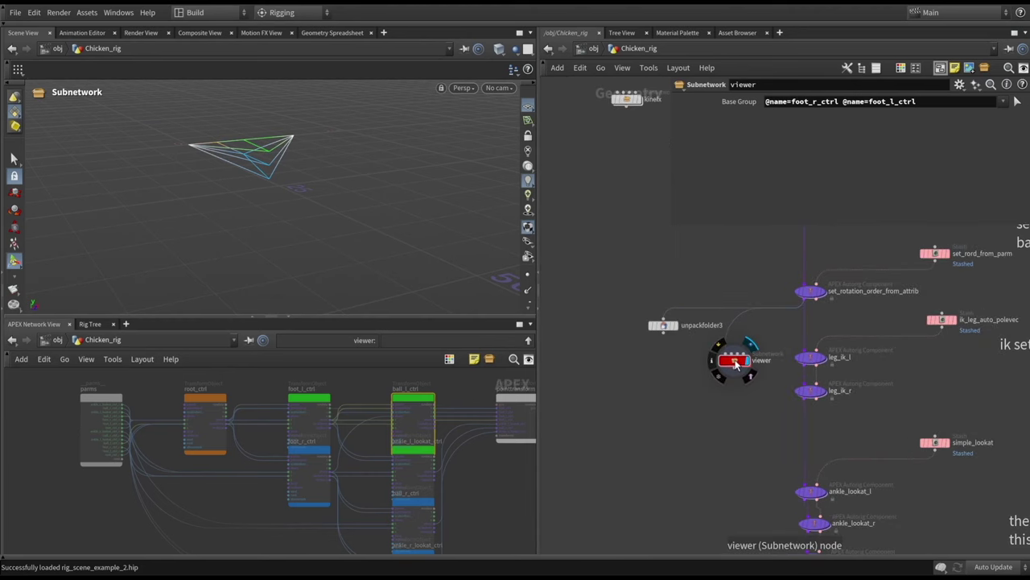
pyautogui.doubleClick(735, 363)
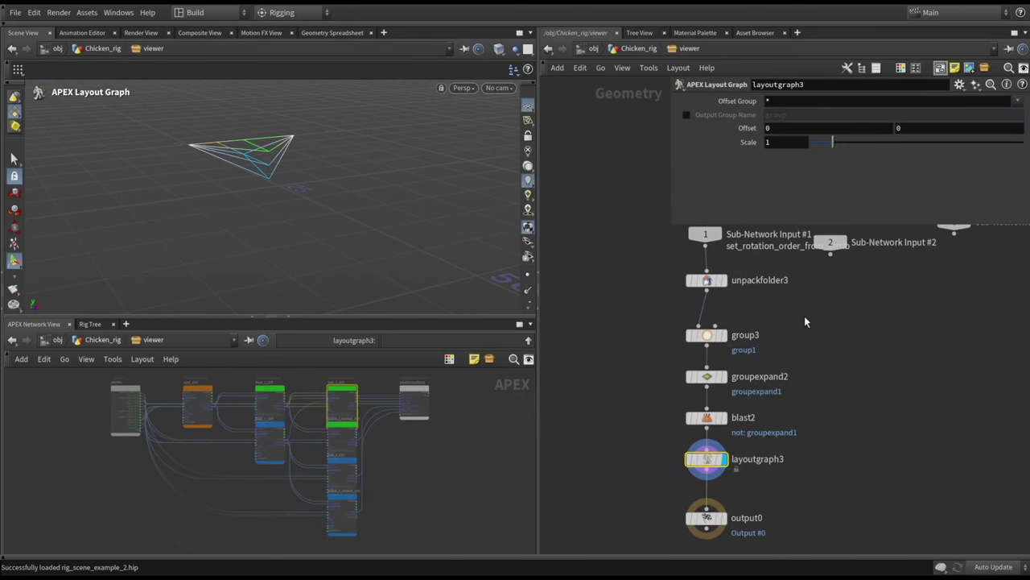
# Step: Inspect group3's Base Group expression and groupexpand2's settings in an enlarged graph area
pyautogui.click(707, 334)
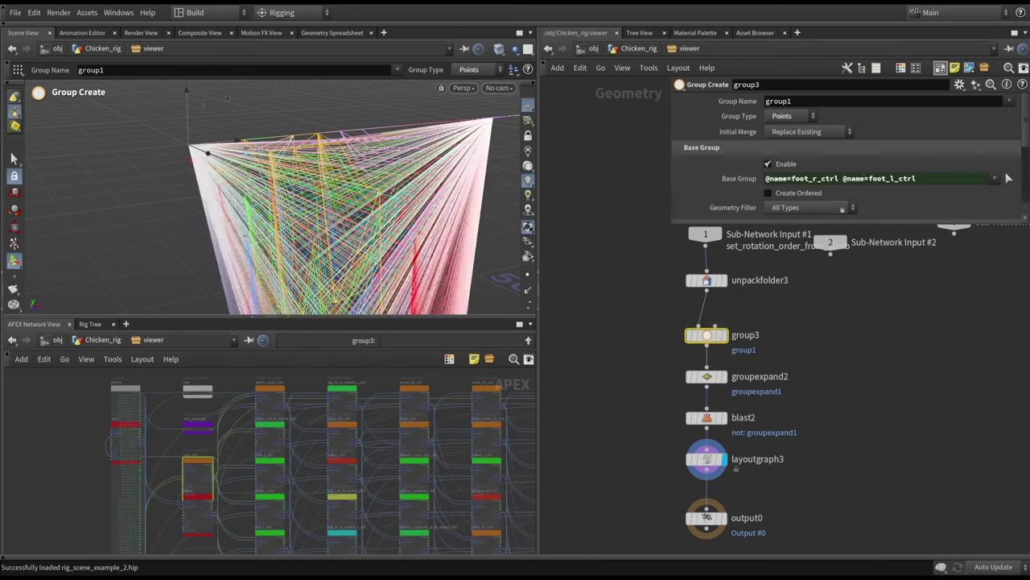
pyautogui.moveTo(954, 176); pyautogui.dragTo(765, 179)
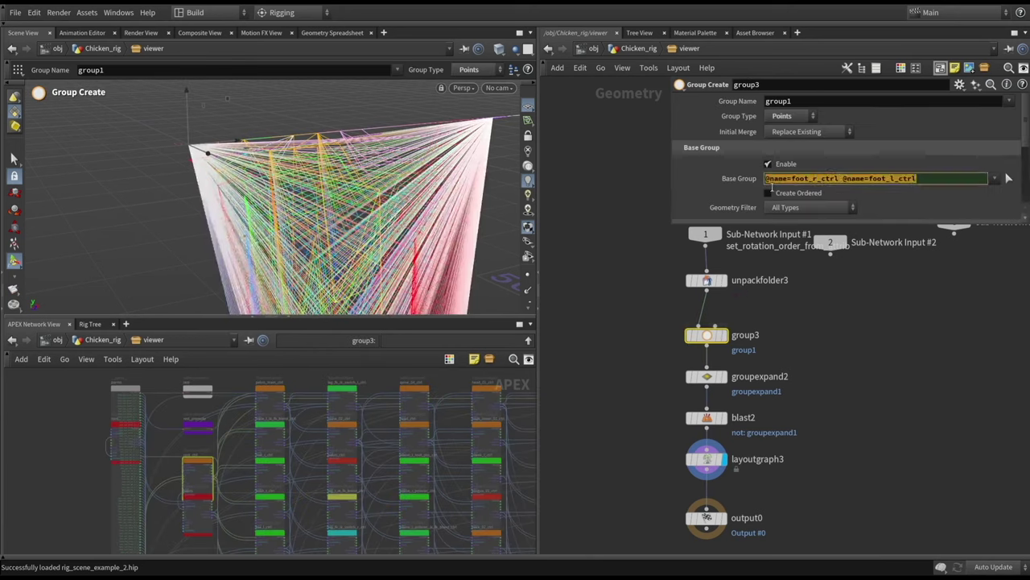
pyautogui.moveTo(802, 361); pyautogui.dragTo(795, 320, button='middle')
pyautogui.click(699, 335)
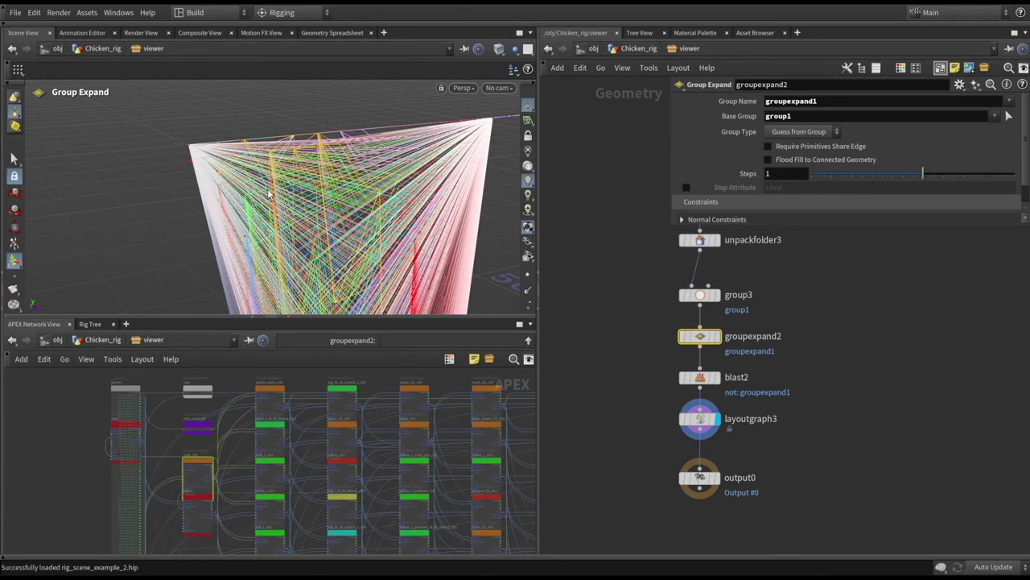
pyautogui.moveTo(338, 319); pyautogui.dragTo(338, 255)
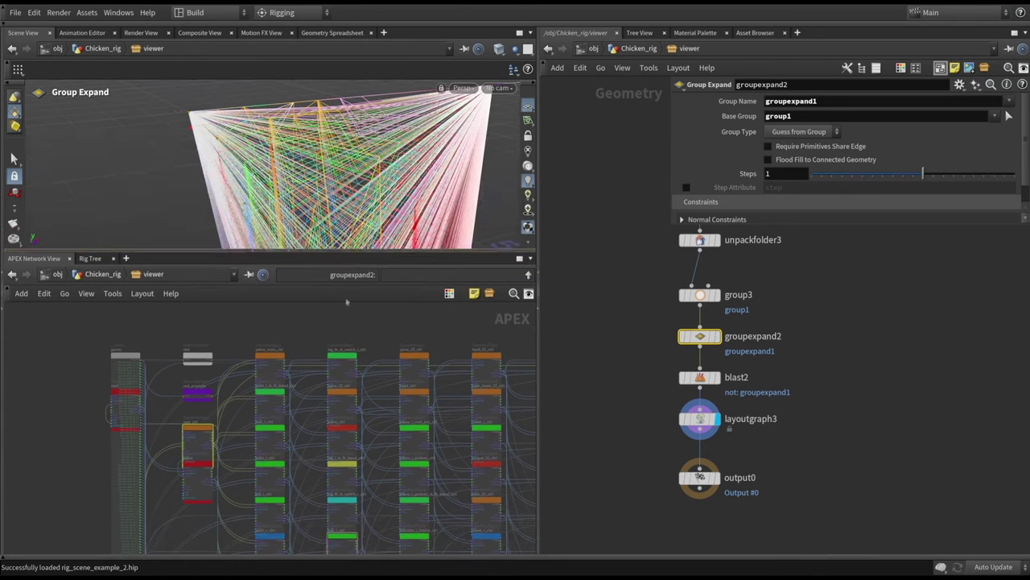
pyautogui.scroll(1, 366, 343)
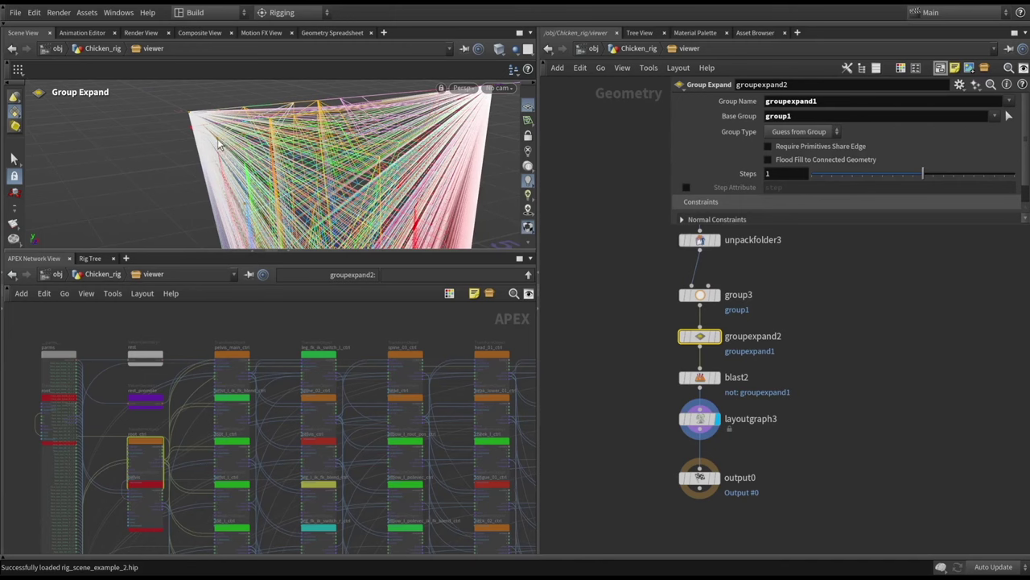
pyautogui.scroll(5, 326, 394)
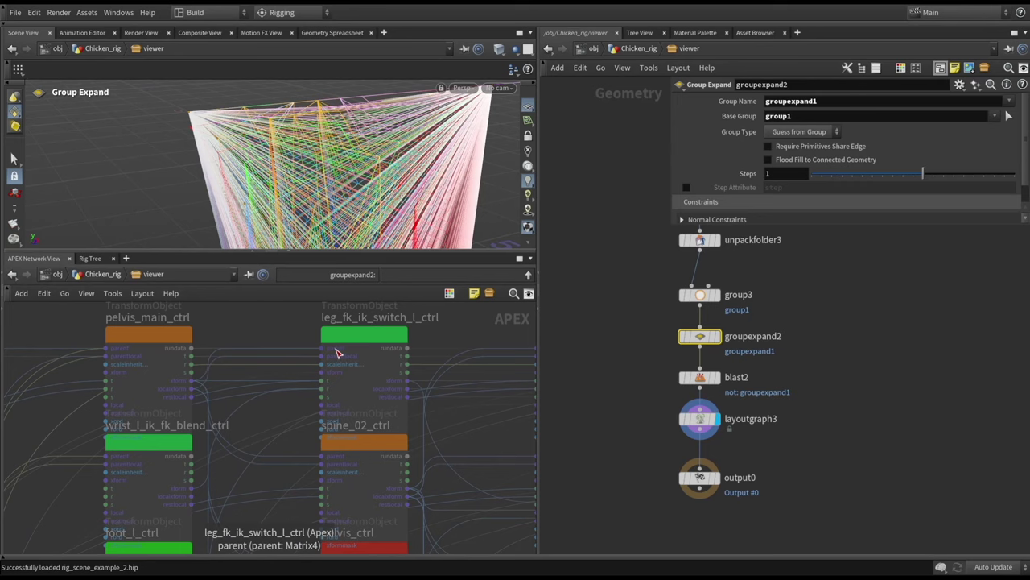
pyautogui.scroll(-2, 305, 350)
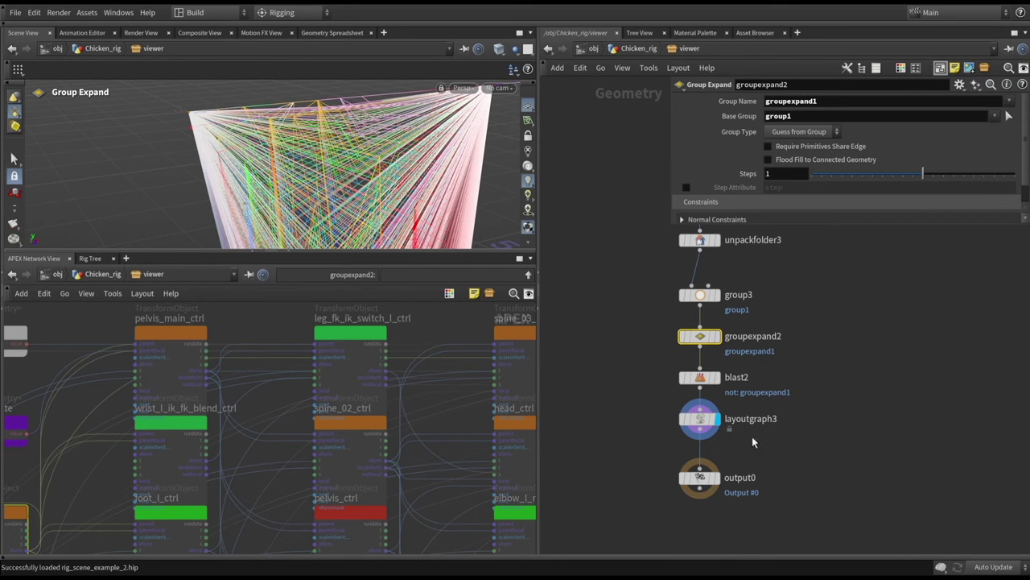
# Step: View layoutgraph3's foot-control graph, move foot_r_ctrl lower, and return to Chicken_rig
pyautogui.click(699, 419)
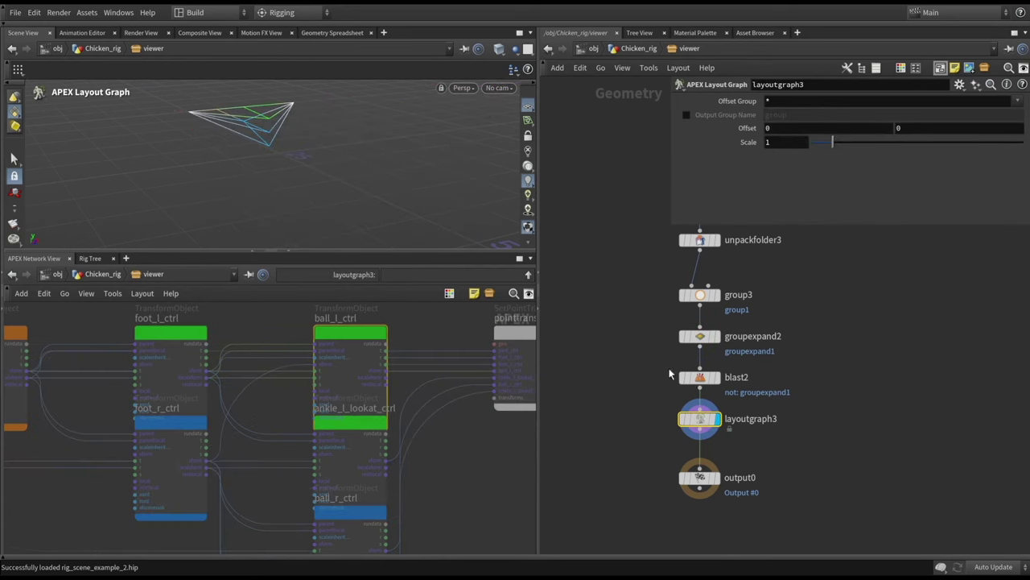
pyautogui.scroll(-2, 411, 370)
pyautogui.scroll(-2, 411, 364)
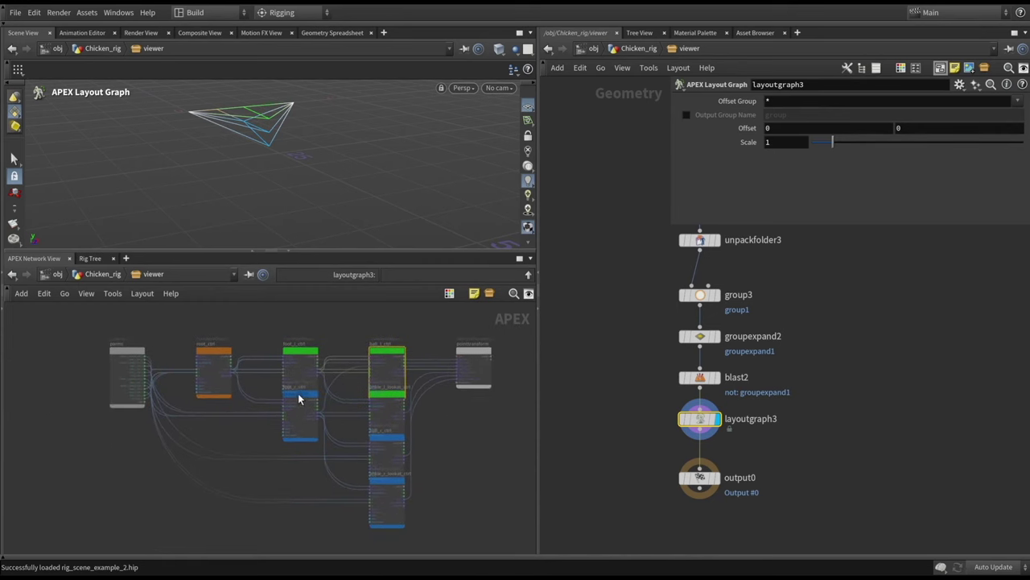
pyautogui.moveTo(298, 393); pyautogui.dragTo(299, 415)
pyautogui.moveTo(281, 320); pyautogui.dragTo(311, 369)
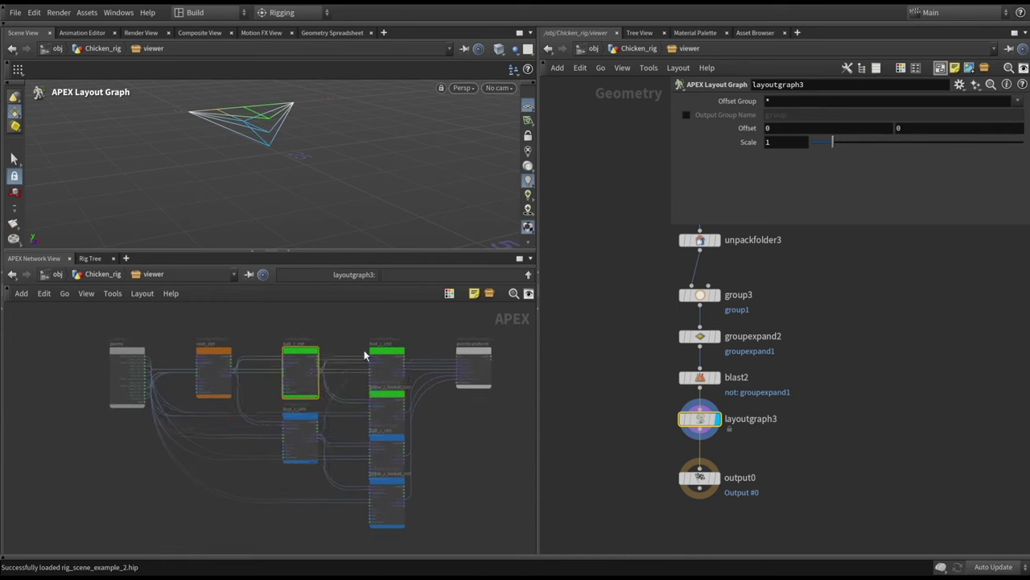
pyautogui.click(299, 448)
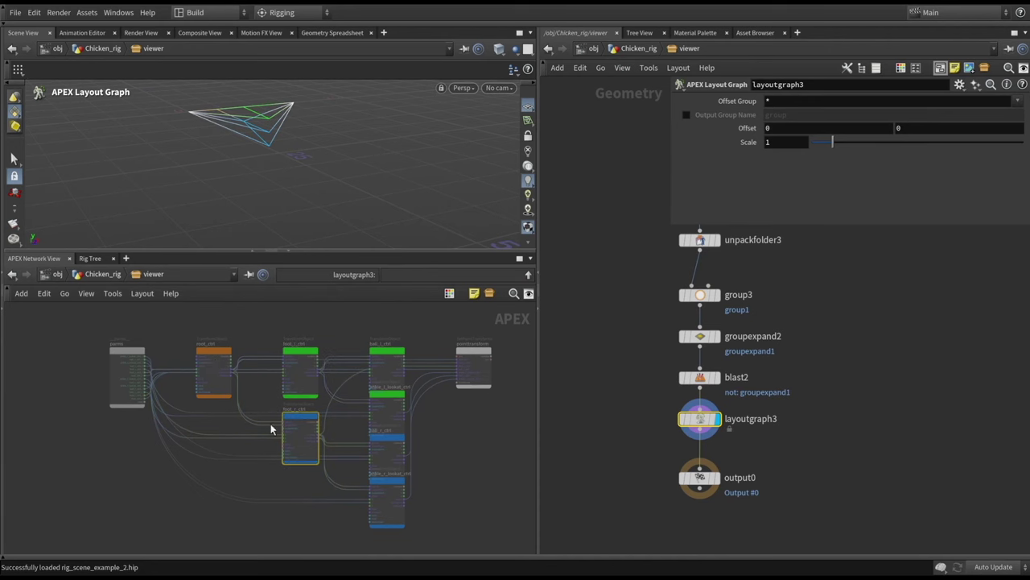
pyautogui.press('u')
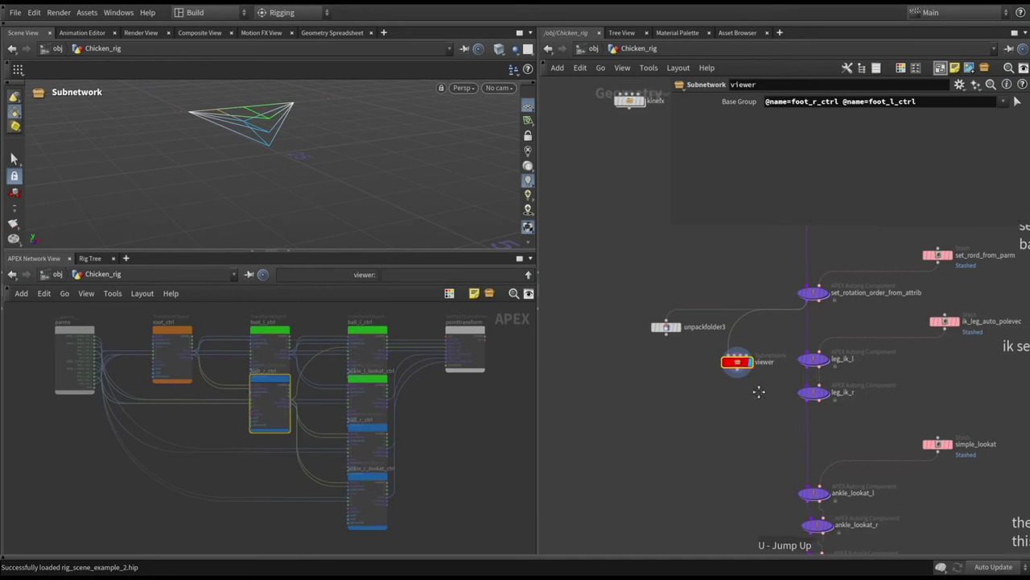
# Step: Inspect the foot_l_ctrl TransformObject node's transform parameters in the APEX graph
pyautogui.scroll(2, 273, 373)
pyautogui.scroll(-2, 229, 368)
pyautogui.click(271, 367)
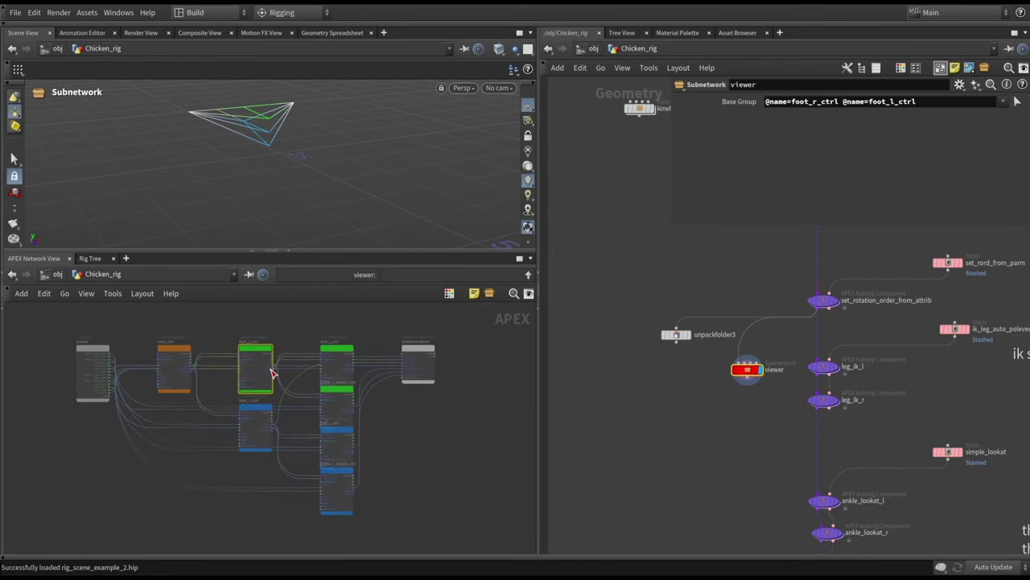
pyautogui.press('p')
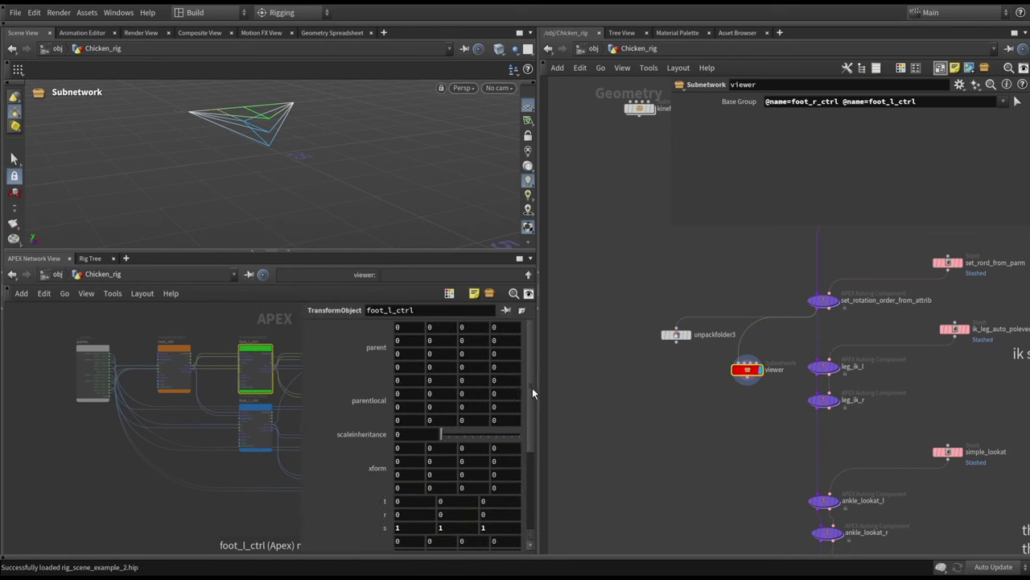
pyautogui.moveTo(532, 390); pyautogui.dragTo(532, 460)
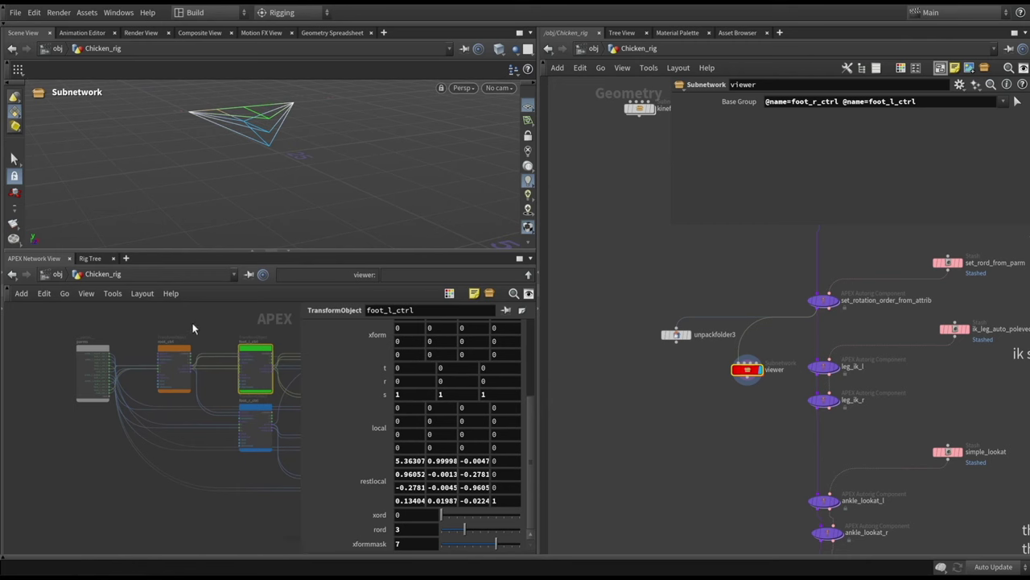
# Step: Select root_ctrl and pan the graph to review the root and foot_r_ctrl settings (rord 3)
pyautogui.moveTo(193, 323); pyautogui.dragTo(157, 384)
pyautogui.scroll(1, 164, 353)
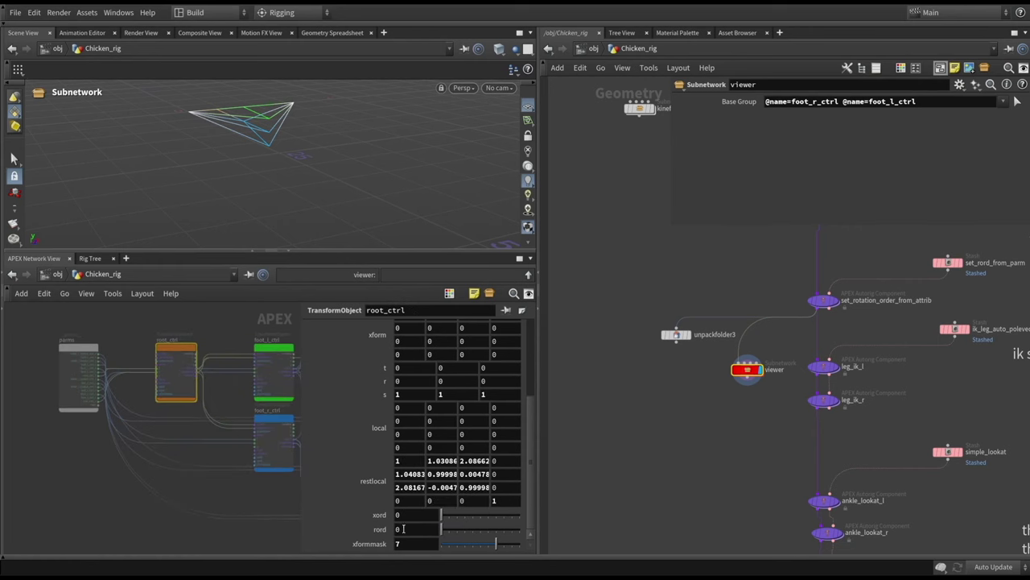
pyautogui.moveTo(229, 350); pyautogui.dragTo(137, 318, button='middle')
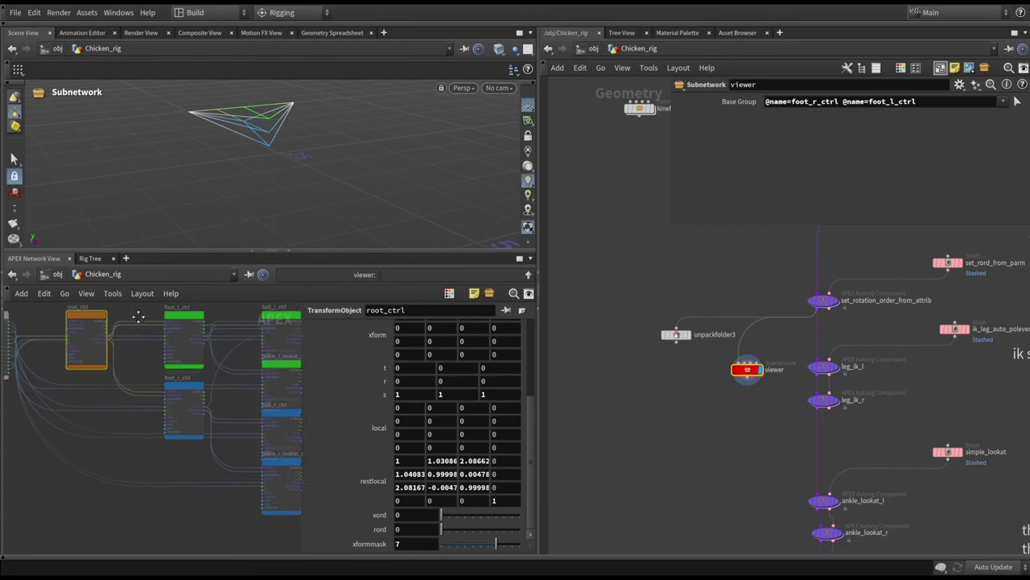
pyautogui.moveTo(184, 404)
pyautogui.mouseDown()
pyautogui.moveTo(201, 425)
pyautogui.moveTo(181, 419)
pyautogui.mouseUp()
pyautogui.scroll(-3, 667, 430)
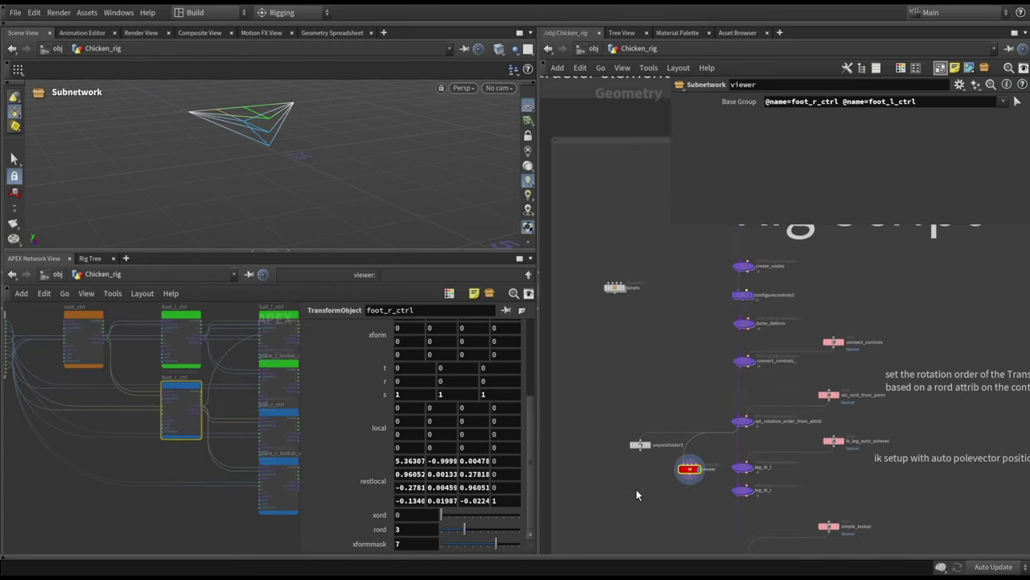
pyautogui.scroll(-3, 761, 434)
pyautogui.scroll(-3, 825, 240)
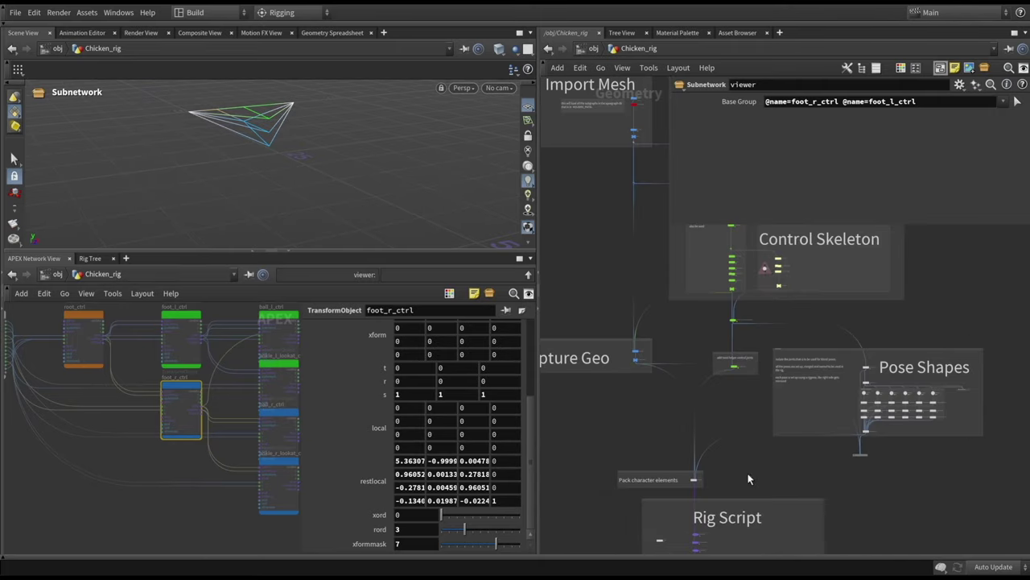
pyautogui.scroll(8, 805, 250)
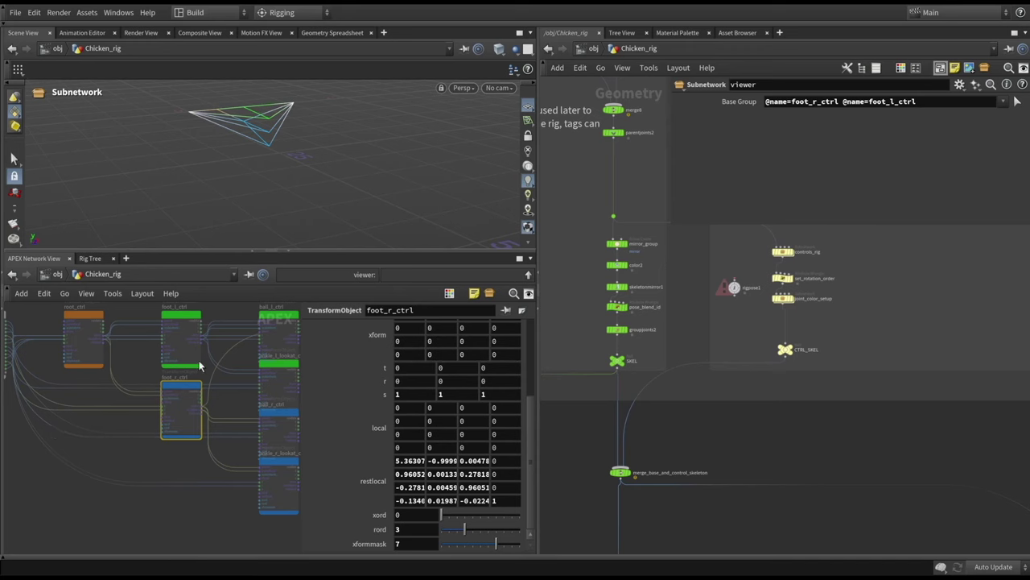
pyautogui.scroll(-5, 800, 432)
# Step: Bring the Rig Script nodes back into view in the network editor
pyautogui.moveTo(727, 403); pyautogui.dragTo(752, 317, button='middle')
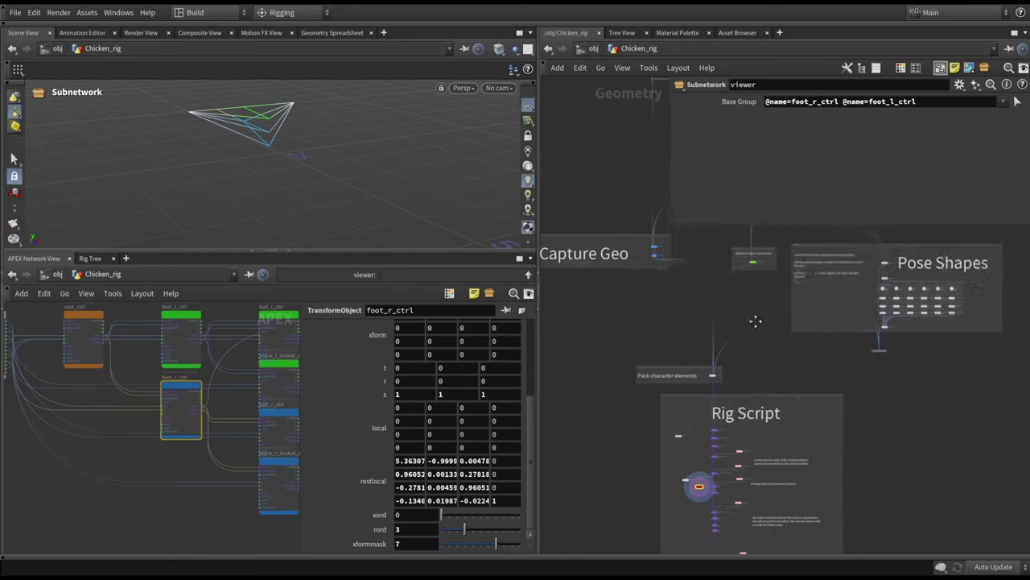
pyautogui.scroll(5, 707, 451)
pyautogui.moveTo(717, 438); pyautogui.dragTo(749, 434, button='middle')
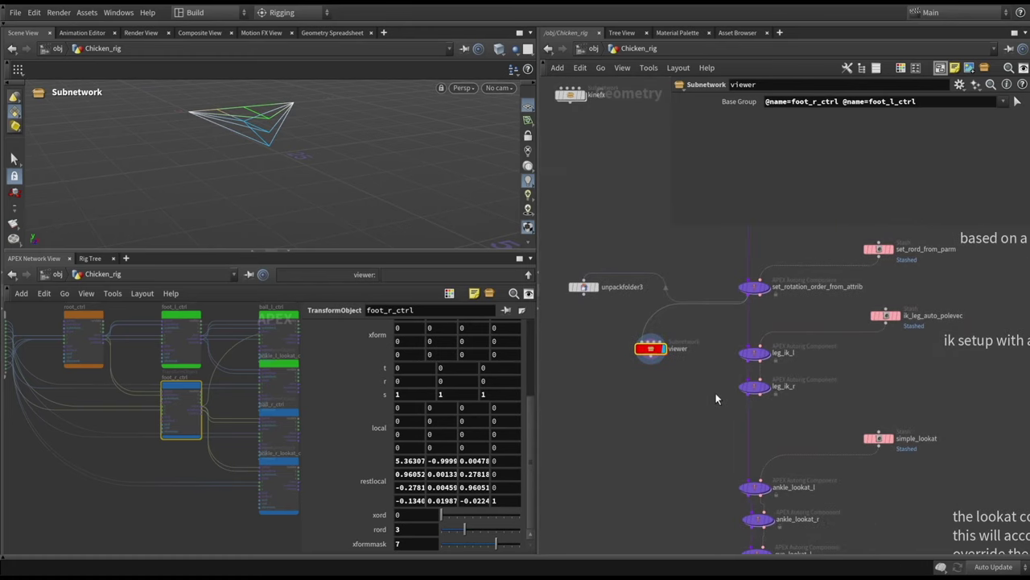
# Step: Select the leg_ik_l component and frame the posable chicken rig in Animate mode
pyautogui.click(759, 355)
pyautogui.click(756, 356)
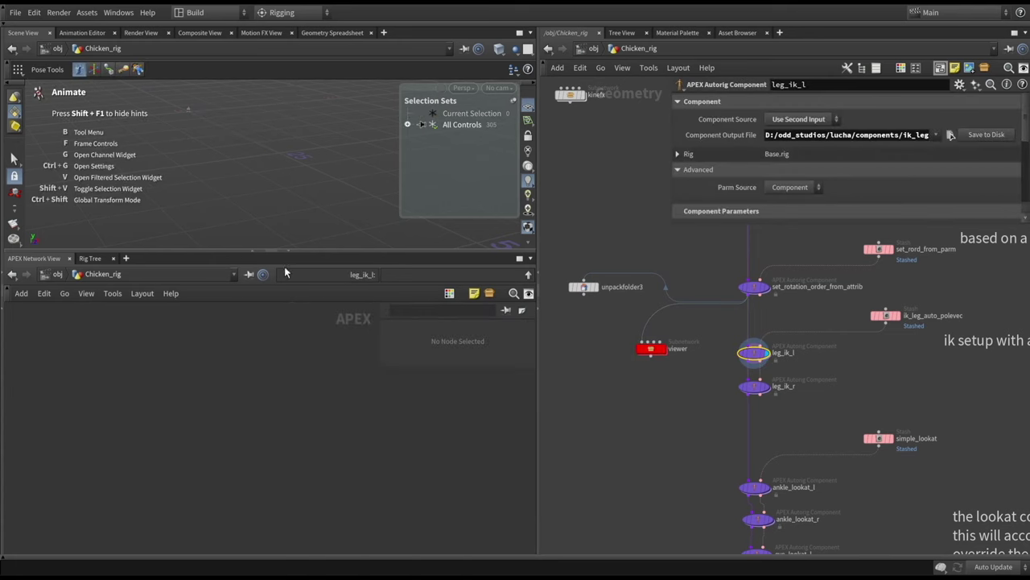
pyautogui.moveTo(272, 253); pyautogui.dragTo(269, 402)
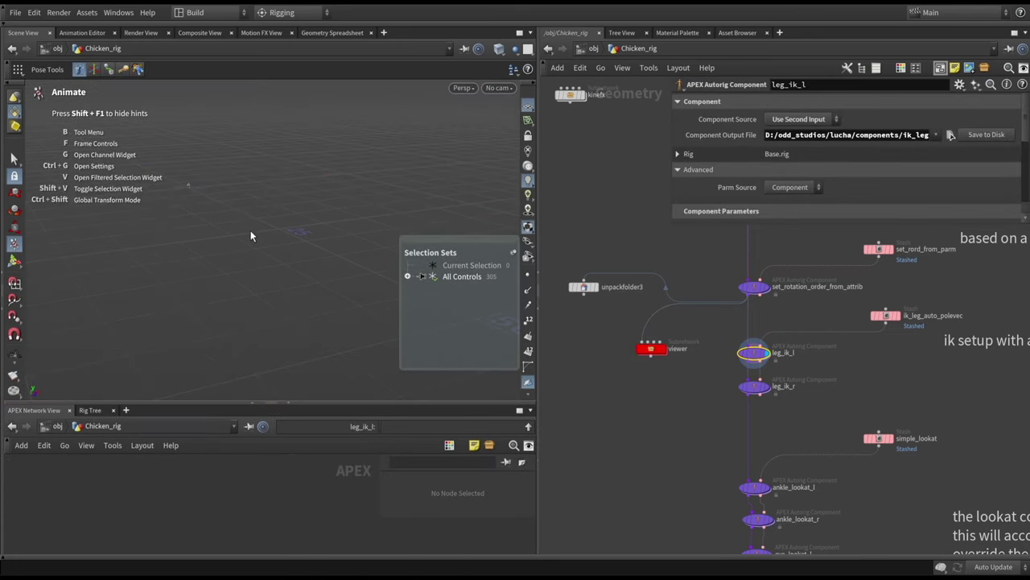
pyautogui.press('Escape')
pyautogui.press('g')
pyautogui.press('Return')
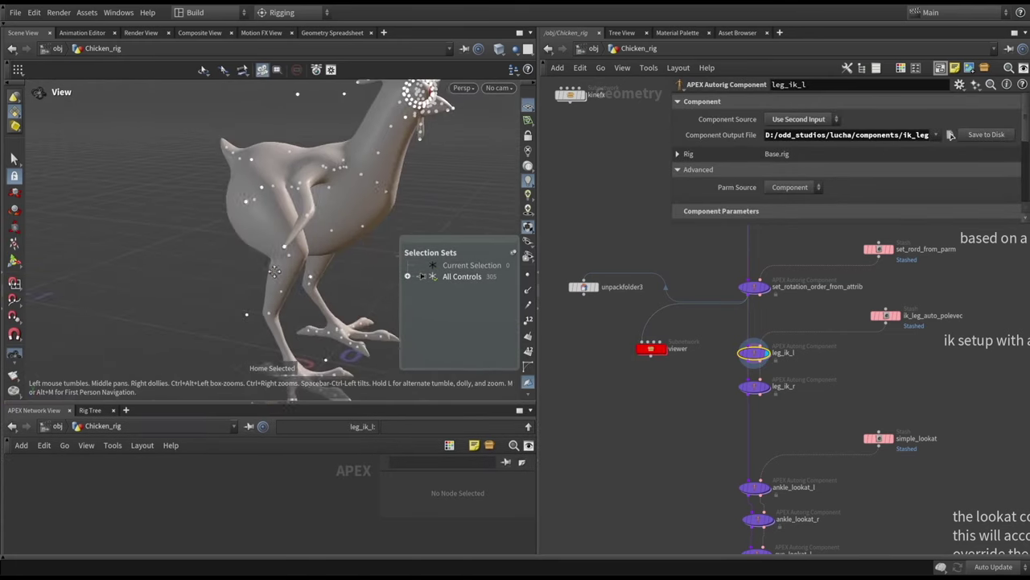
pyautogui.moveTo(813, 354); pyautogui.dragTo(782, 392, button='middle')
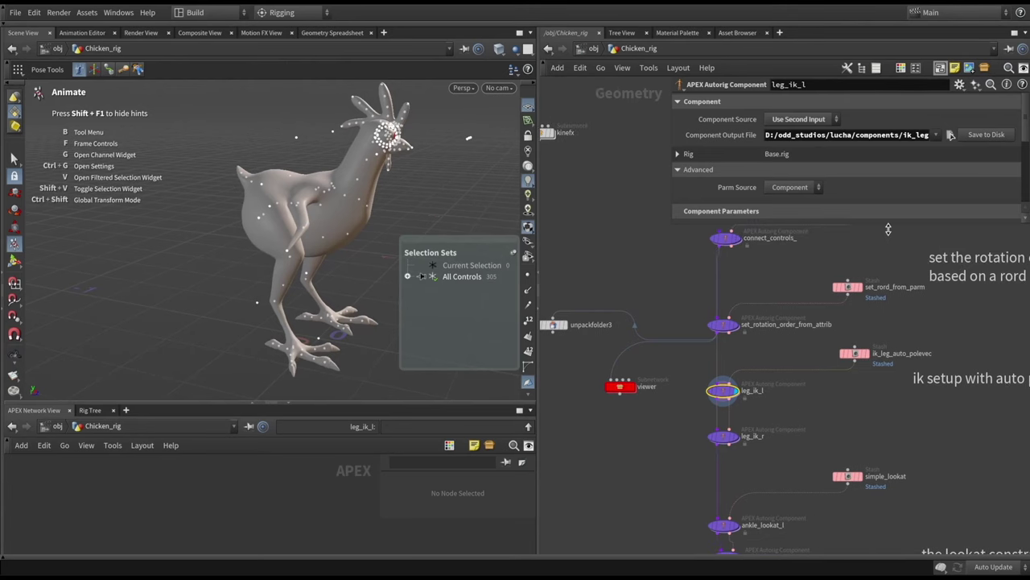
# Step: Review leg_ik_l's Control Joints, Driven Joints, Override IK Tip and Auto Polevector (root_offset -0.3) settings
pyautogui.moveTo(888, 230); pyautogui.dragTo(887, 371)
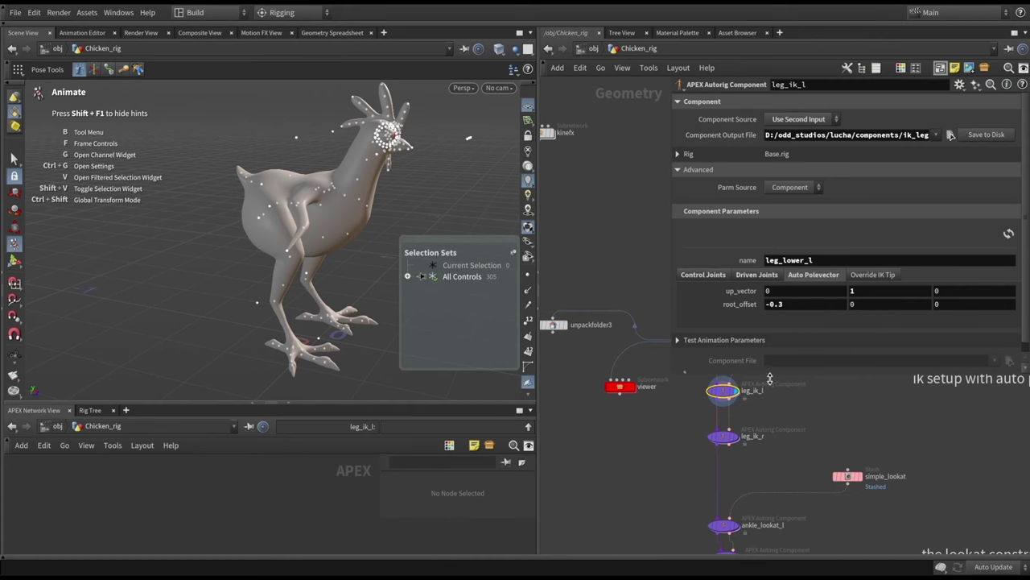
pyautogui.moveTo(770, 377); pyautogui.dragTo(770, 349)
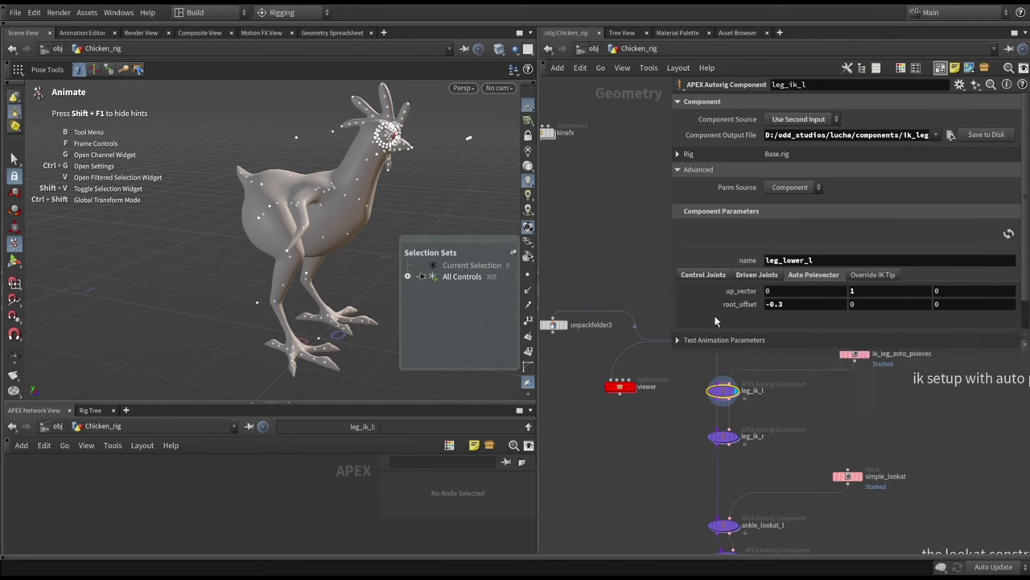
pyautogui.click(701, 275)
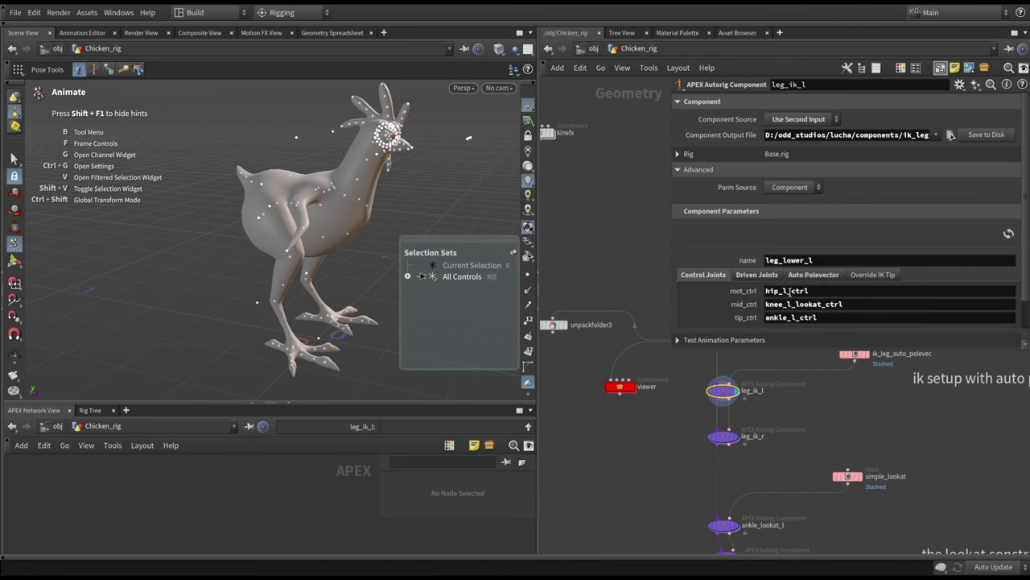
pyautogui.click(753, 275)
pyautogui.click(813, 275)
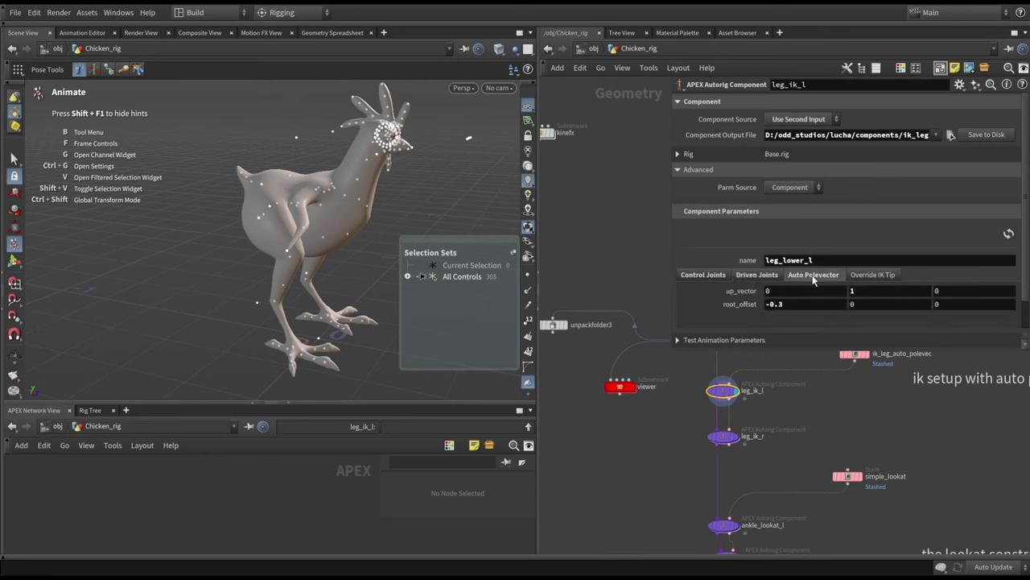
pyautogui.click(869, 275)
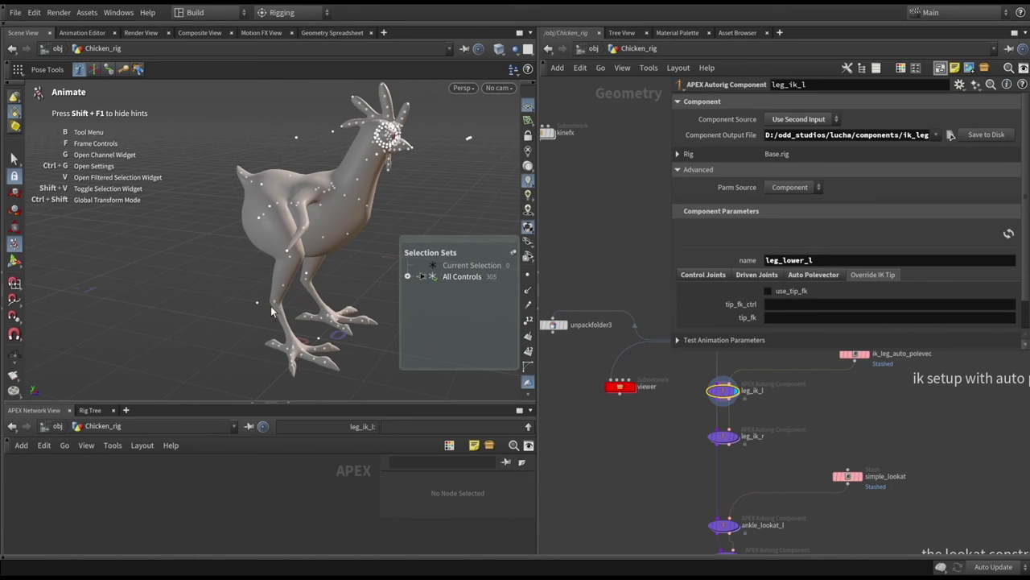
pyautogui.click(825, 278)
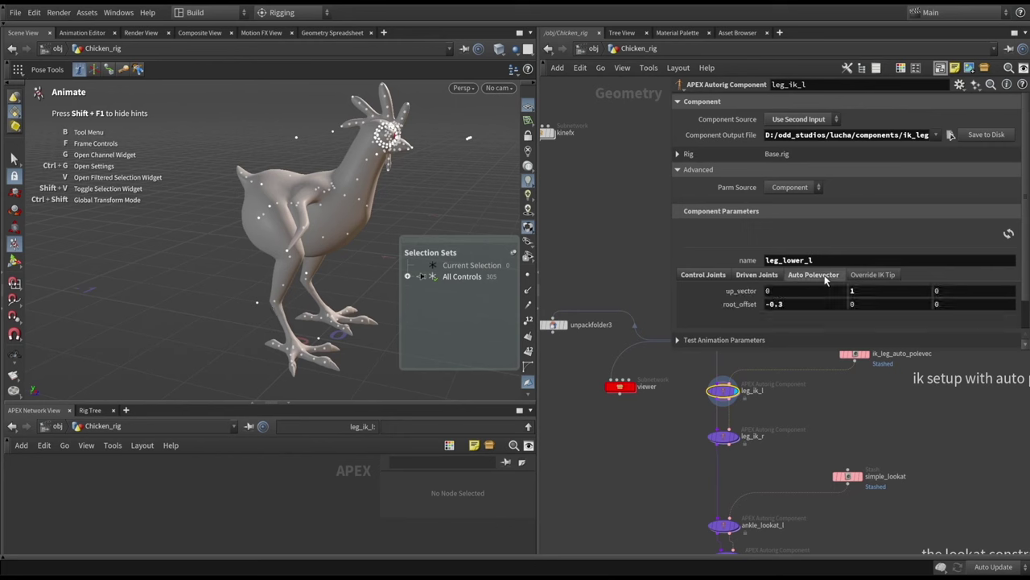
# Step: Orbit around the chicken and select the knee control on its leg
pyautogui.moveTo(303, 285); pyautogui.dragTo(342, 251)
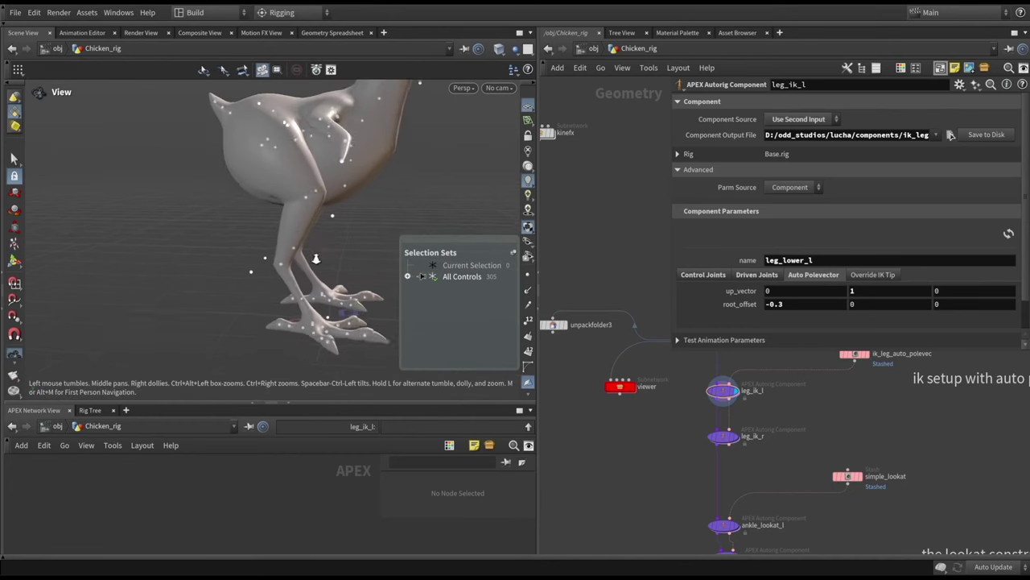
pyautogui.scroll(3, 346, 247)
pyautogui.scroll(-3, 338, 229)
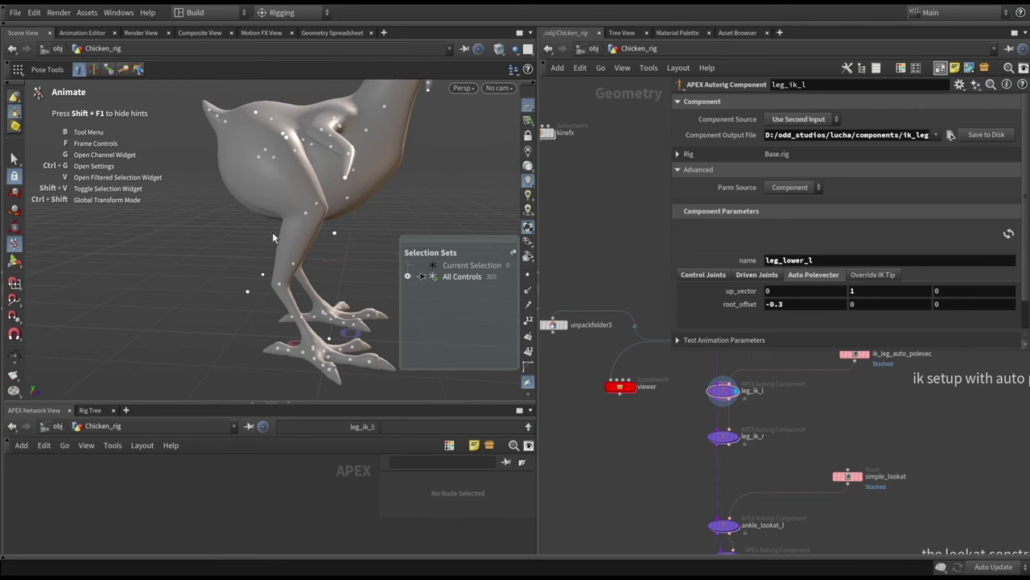
pyautogui.scroll(2, 339, 235)
pyautogui.click(338, 229)
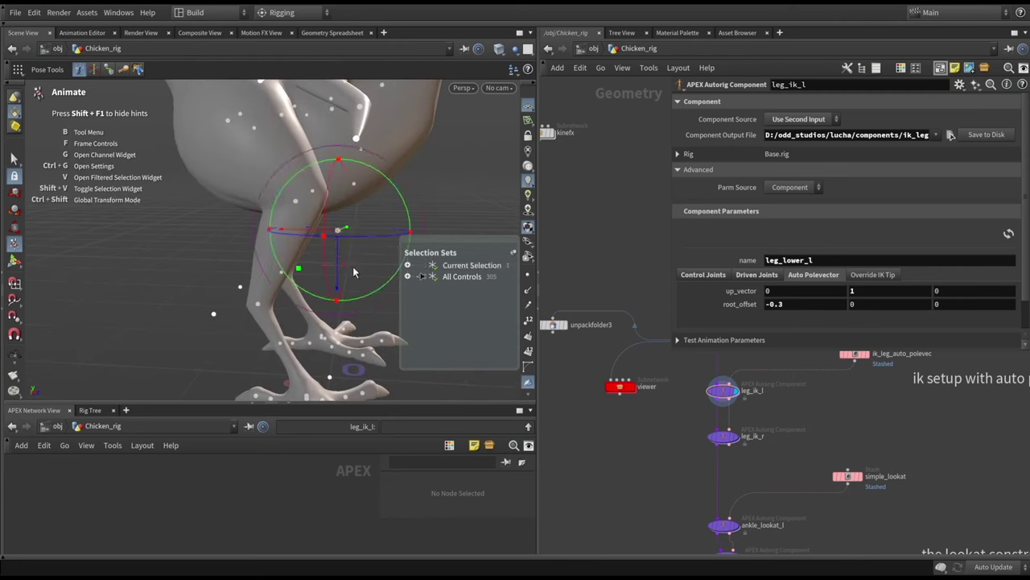
# Step: Select leg_ik_r and set its Auto Polevector root_offset to -0.4
pyautogui.click(737, 439)
pyautogui.keyDown('alt'); pyautogui.moveTo(311, 221); pyautogui.dragTo(330, 274); pyautogui.keyUp('alt')
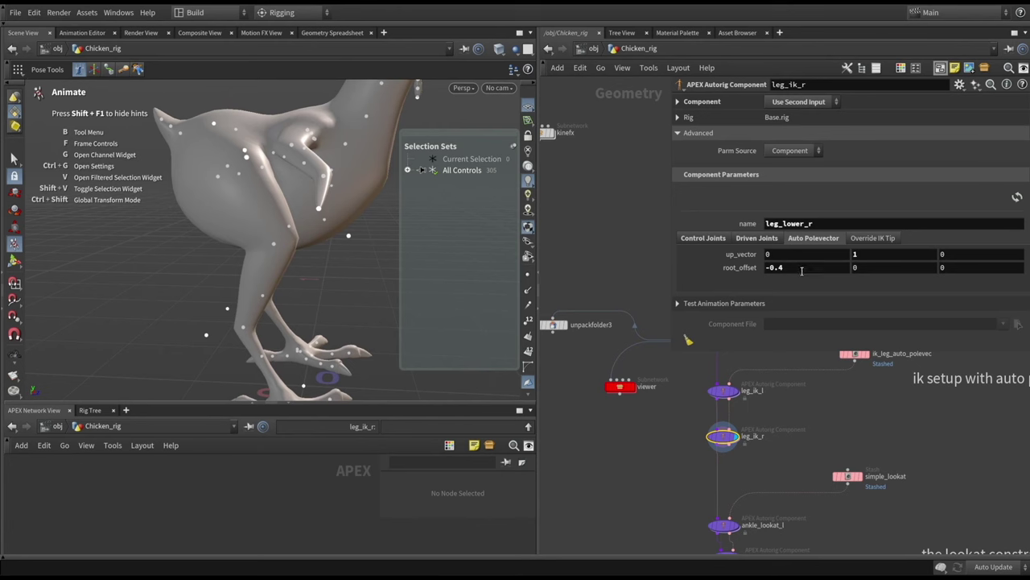
pyautogui.moveTo(779, 267); pyautogui.dragTo(789, 274)
pyautogui.moveTo(778, 270); pyautogui.dragTo(796, 268)
pyautogui.press('Return')
# Step: Try an up_vector Y of -1, then set it back to 1 (0 1 0)
pyautogui.click(867, 253)
pyautogui.press('Return')
pyautogui.click(879, 255)
pyautogui.write('1')
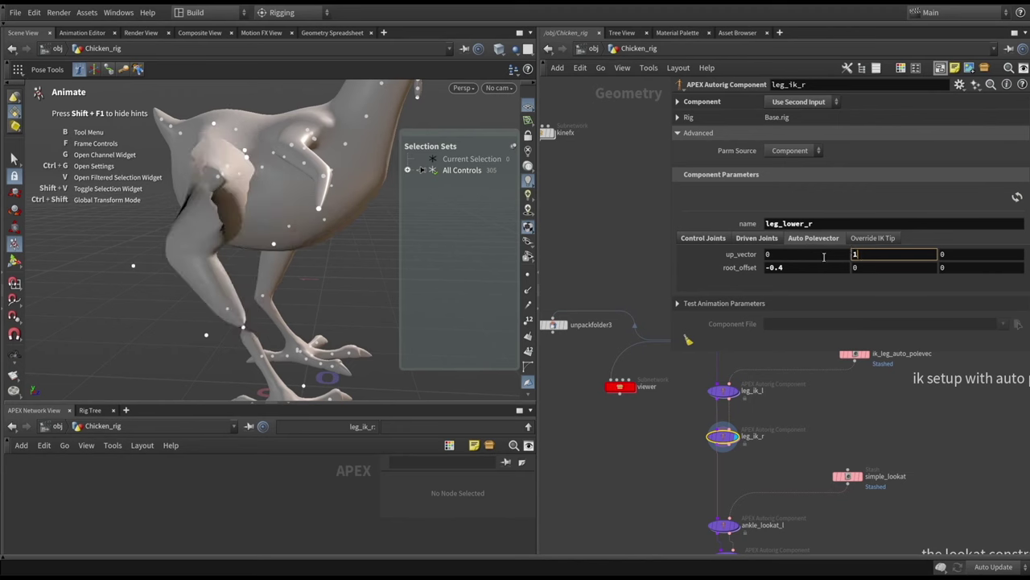
pyautogui.press('Return')
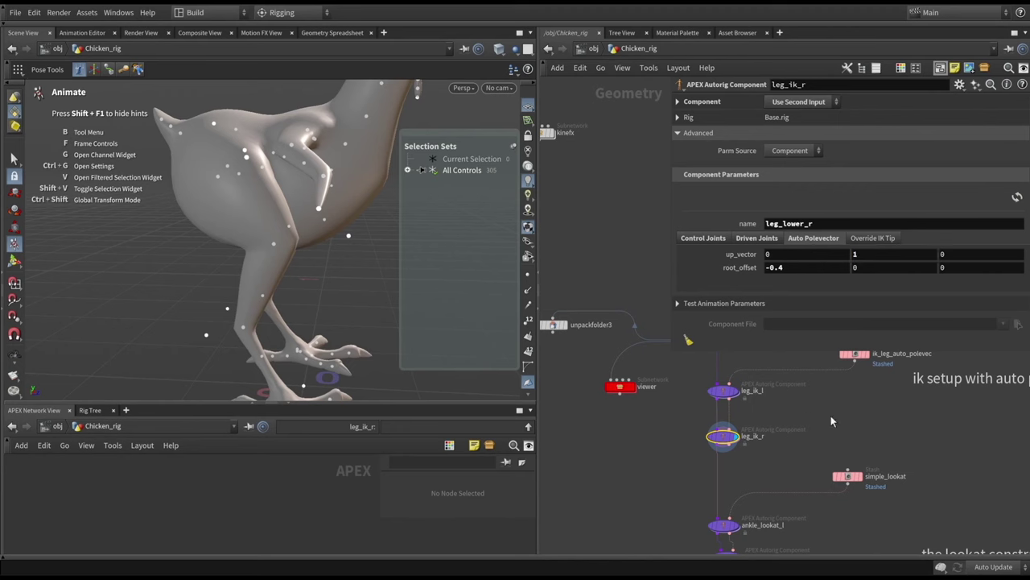
# Step: Test the right leg by moving its foot control, then undo the move
pyautogui.keyDown('alt'); pyautogui.moveTo(296, 346); pyautogui.dragTo(340, 375); pyautogui.keyUp('alt')
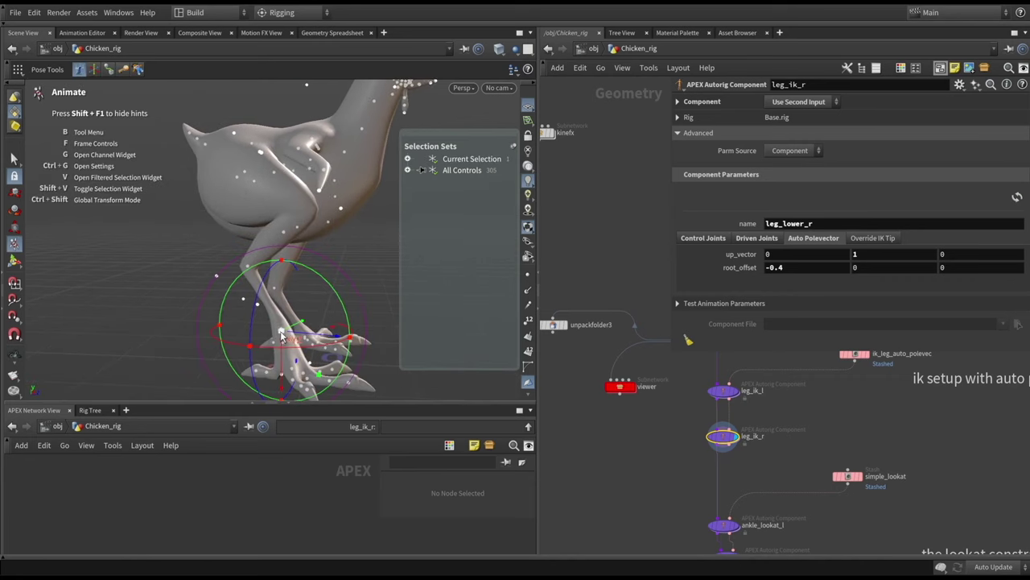
pyautogui.moveTo(282, 336)
pyautogui.mouseDown()
pyautogui.moveTo(270, 330)
pyautogui.moveTo(241, 351)
pyautogui.moveTo(256, 363)
pyautogui.moveTo(254, 314)
pyautogui.moveTo(224, 363)
pyautogui.moveTo(268, 458)
pyautogui.moveTo(268, 358)
pyautogui.moveTo(278, 459)
pyautogui.moveTo(270, 331)
pyautogui.moveTo(279, 466)
pyautogui.moveTo(250, 353)
pyautogui.moveTo(270, 451)
pyautogui.moveTo(256, 358)
pyautogui.moveTo(314, 313)
pyautogui.moveTo(318, 276)
pyautogui.moveTo(299, 350)
pyautogui.moveTo(271, 360)
pyautogui.moveTo(303, 344)
pyautogui.moveTo(295, 338)
pyautogui.mouseUp()
pyautogui.press('Escape')
pyautogui.press('Escape')
pyautogui.moveTo(372, 215); pyautogui.dragTo(265, 212)
pyautogui.hotkey('ctrl', 'z')
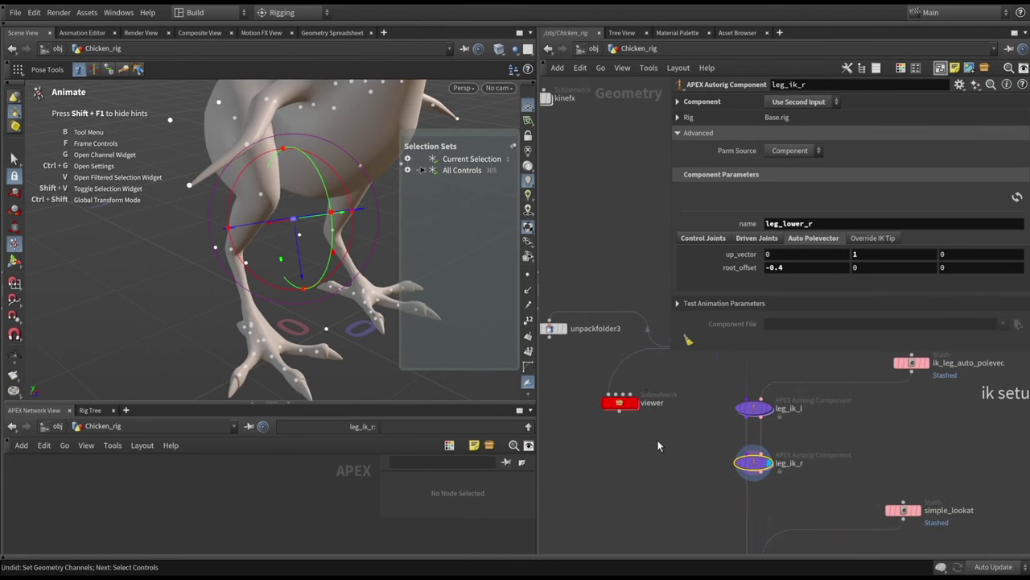
# Step: Move the viewer node lower in the rig network and shrink the parameter area
pyautogui.moveTo(663, 421); pyautogui.dragTo(691, 398, button='middle')
pyautogui.moveTo(646, 362); pyautogui.dragTo(674, 446)
pyautogui.moveTo(829, 342); pyautogui.dragTo(788, 400, button='middle')
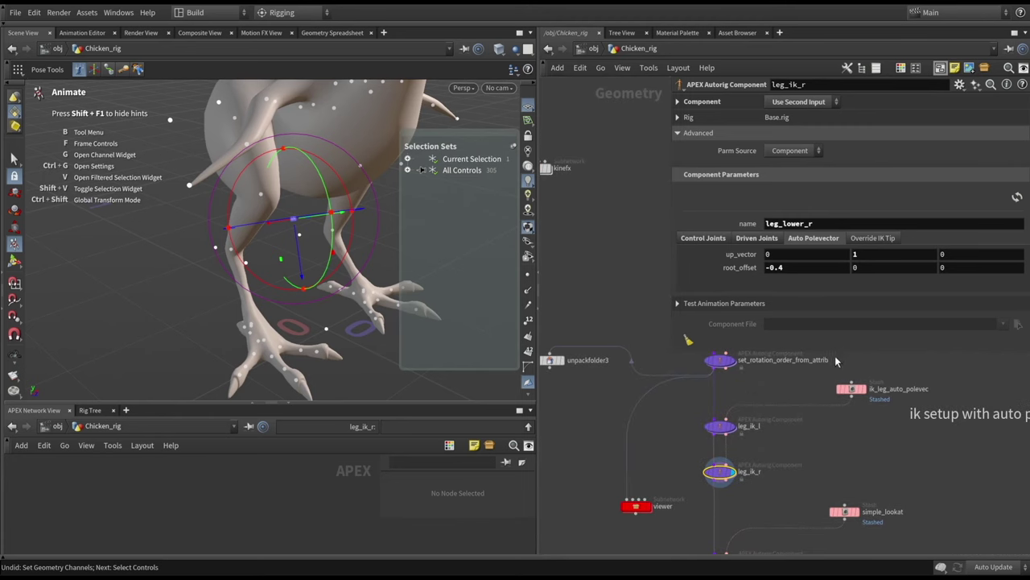
pyautogui.moveTo(839, 354); pyautogui.dragTo(838, 253)
# Step: Display the viewer subnetwork and enlarge its APEX graph area
pyautogui.press('f')
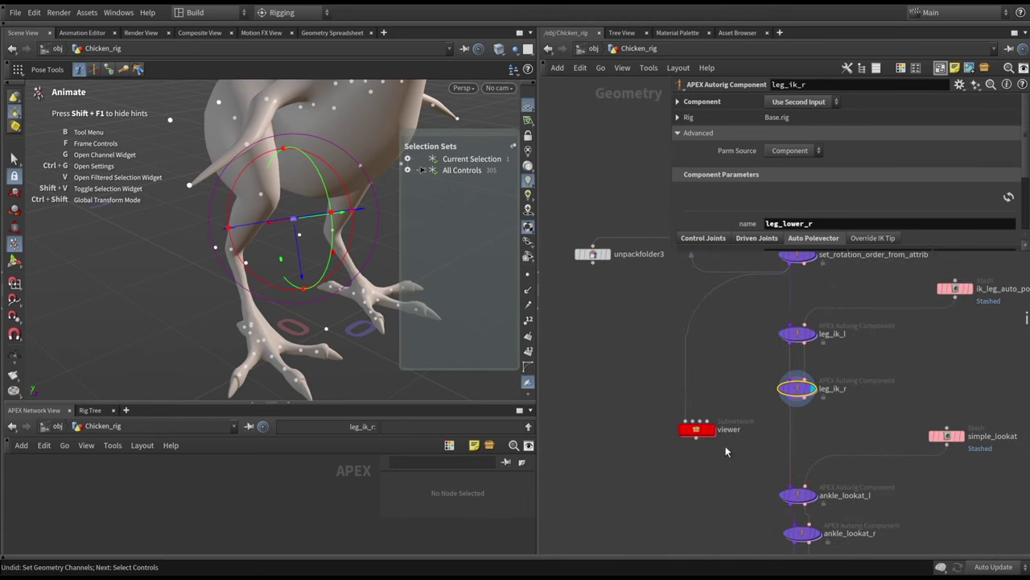
pyautogui.click(683, 422)
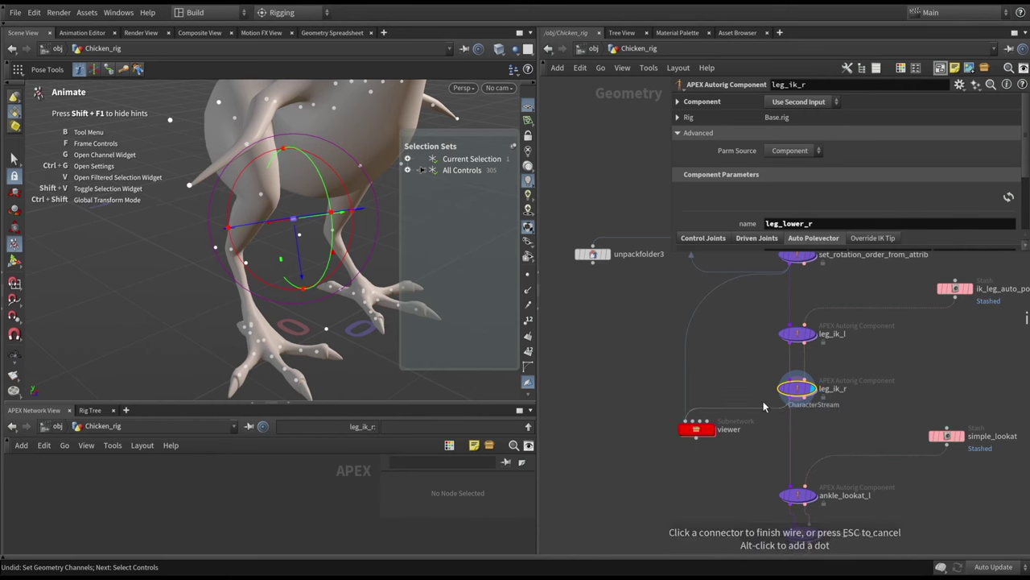
pyautogui.click(711, 428)
pyautogui.click(695, 430)
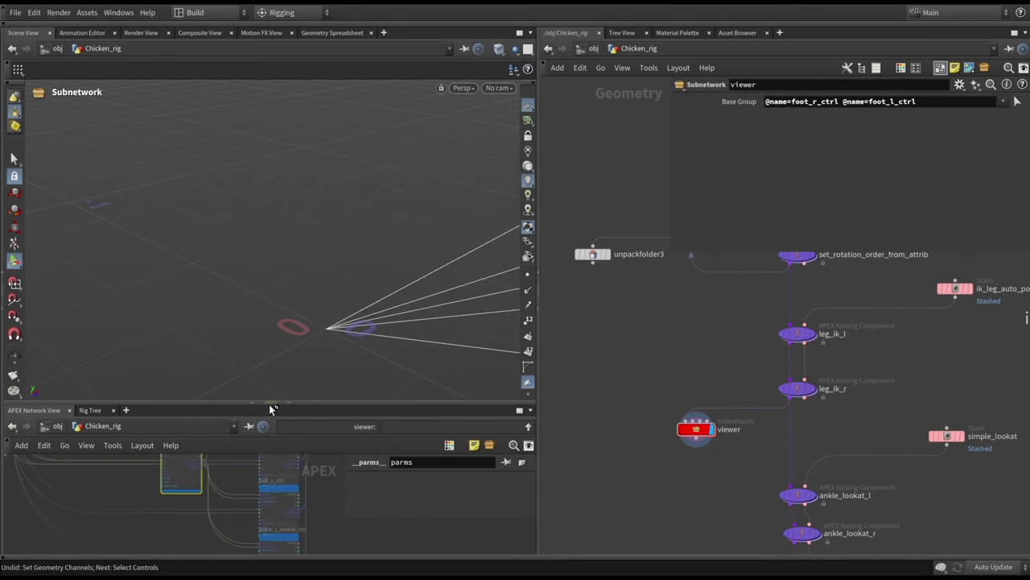
pyautogui.moveTo(270, 407); pyautogui.dragTo(286, 234)
pyautogui.moveTo(746, 370); pyautogui.dragTo(700, 421, button='middle')
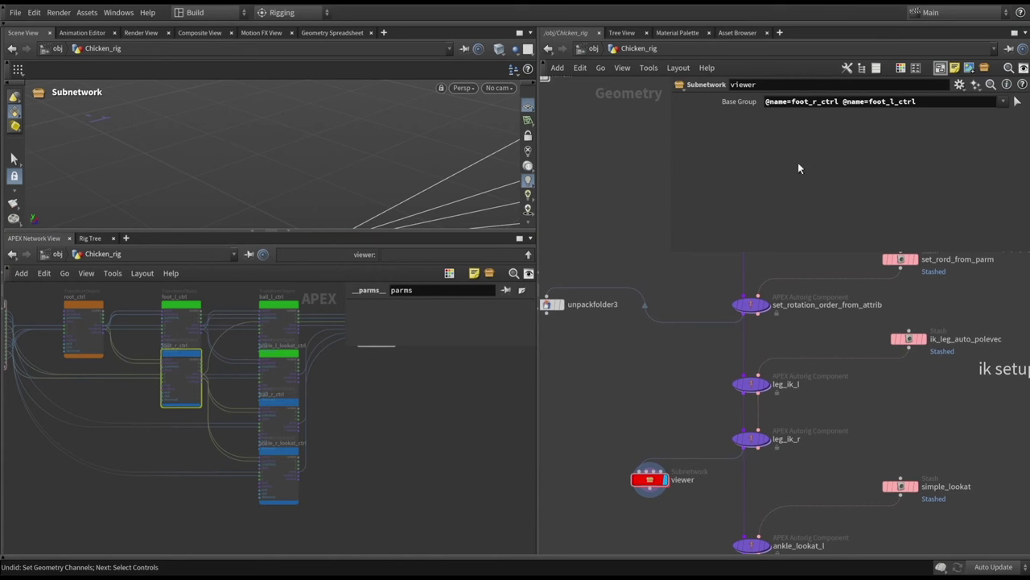
# Step: Replace the viewer's foot-control Base Group with leg_lower_r* copied from leg_ik_r, then widen the graph
pyautogui.click(751, 439)
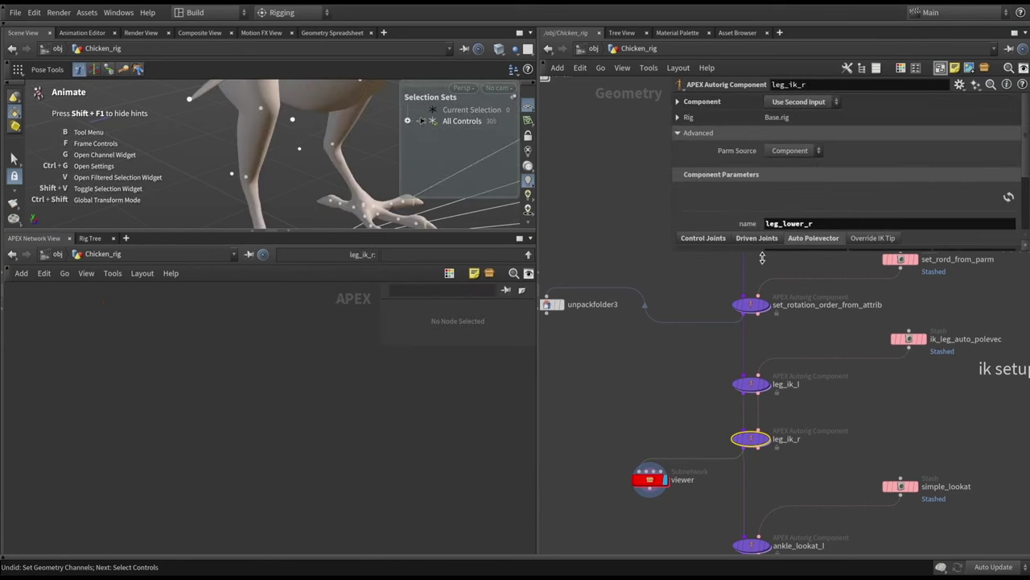
pyautogui.scroll(-2, 832, 165)
pyautogui.doubleClick(843, 179)
pyautogui.hotkey('ctrl', 'c')
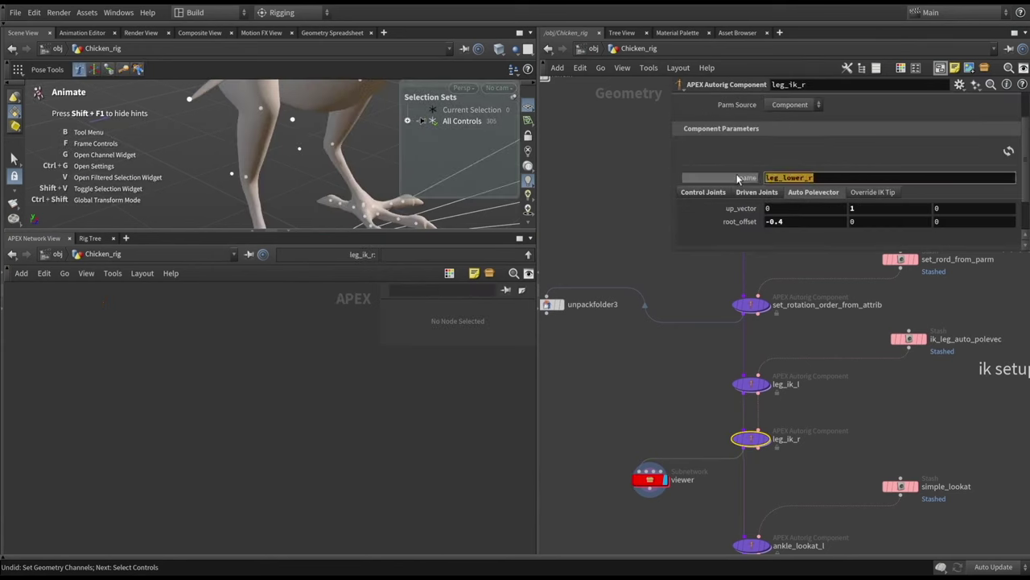
pyautogui.click(649, 479)
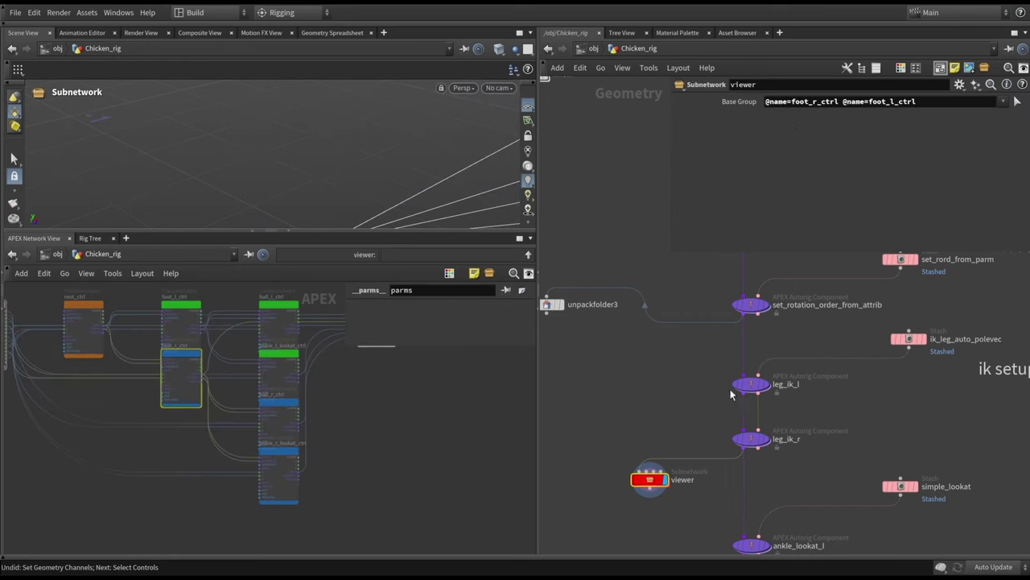
pyautogui.moveTo(939, 103); pyautogui.dragTo(794, 105)
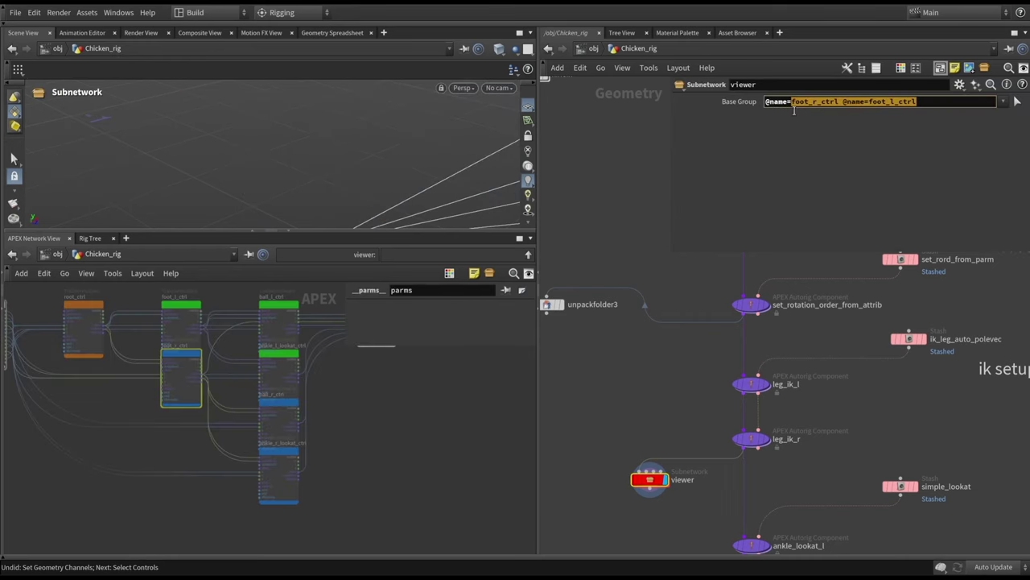
pyautogui.hotkey('ctrl', 'v')
pyautogui.write('*')
pyautogui.press('Return')
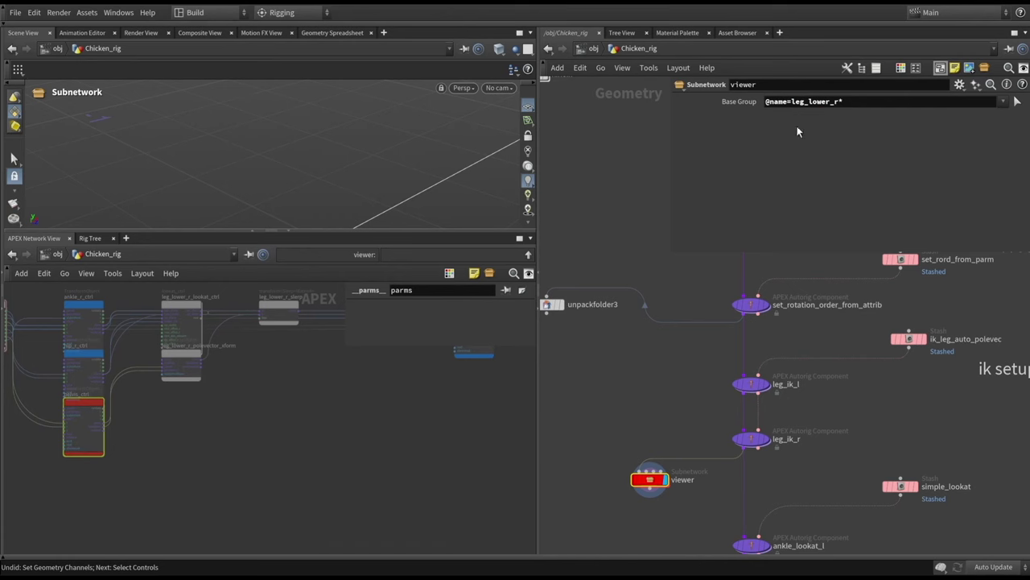
pyautogui.moveTo(537, 416); pyautogui.dragTo(674, 418)
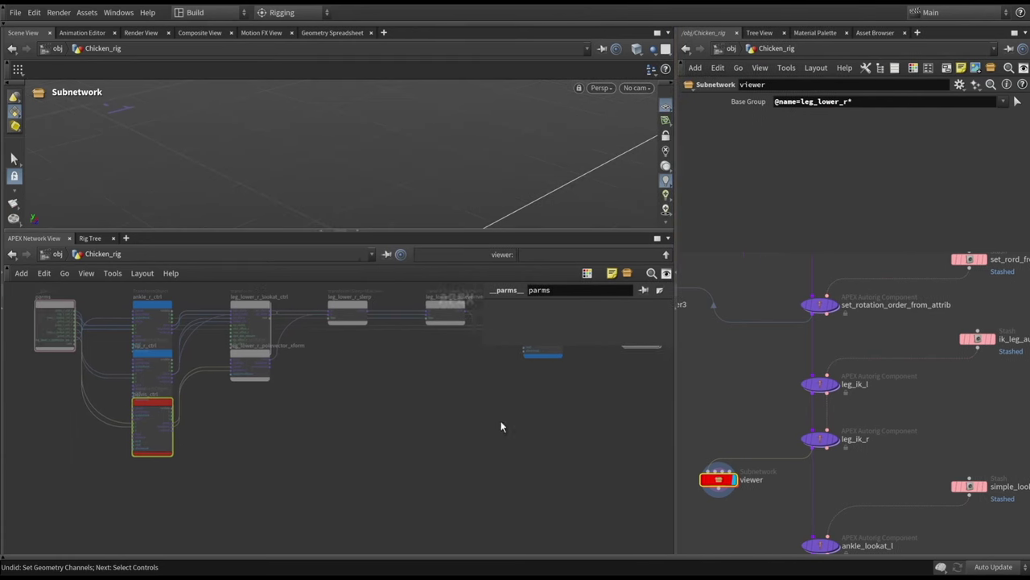
pyautogui.moveTo(508, 431); pyautogui.dragTo(382, 454, button='middle')
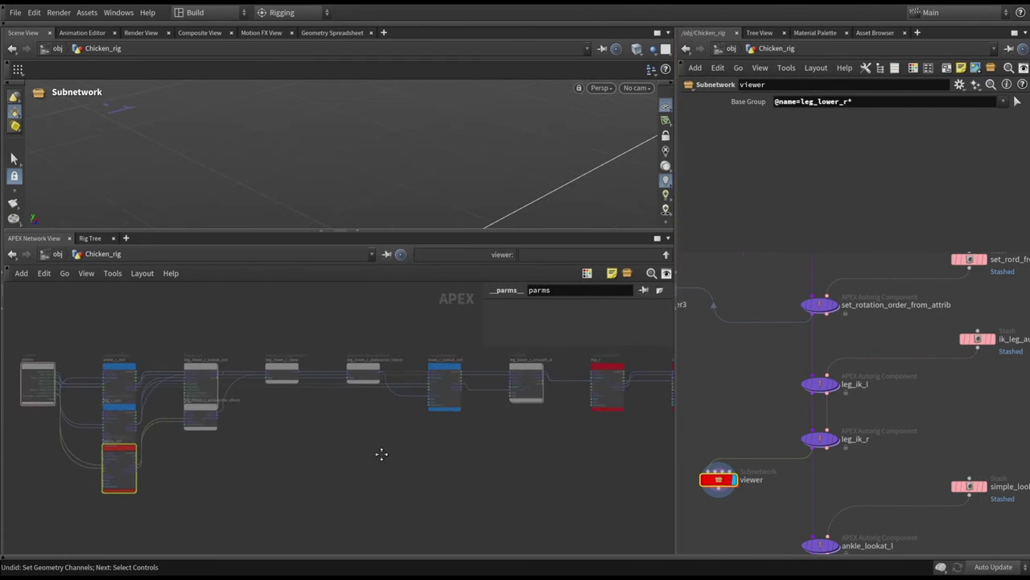
# Step: Hide the parameter overlay and maximize the APEX graph to fill the window
pyautogui.press('p')
pyautogui.moveTo(564, 448); pyautogui.dragTo(476, 438, button='middle')
pyautogui.hotkey('ctrl', 'b')
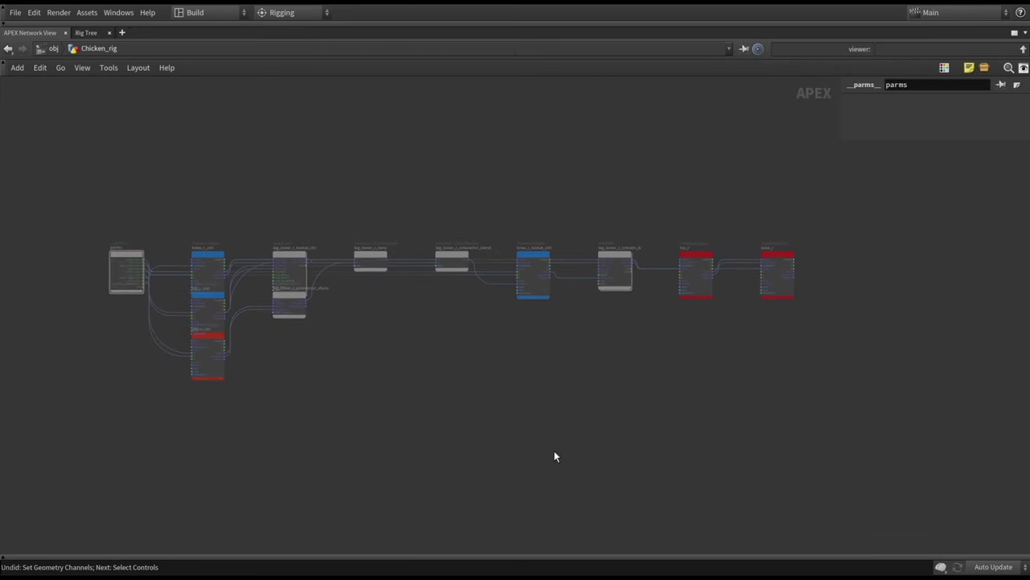
pyautogui.scroll(3, 588, 310)
pyautogui.moveTo(582, 302); pyautogui.dragTo(556, 329, button='middle')
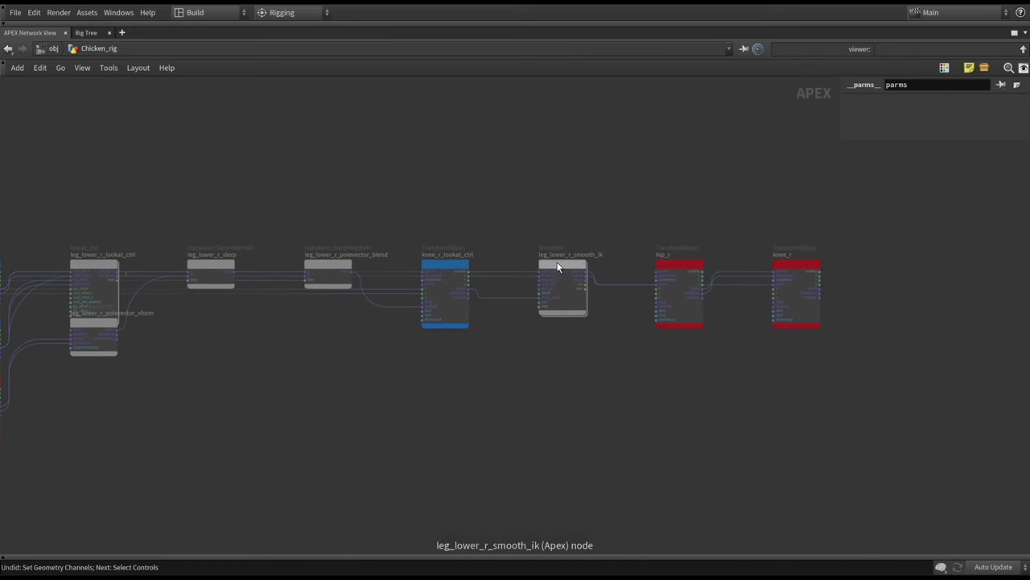
pyautogui.moveTo(641, 356); pyautogui.dragTo(499, 303, button='middle')
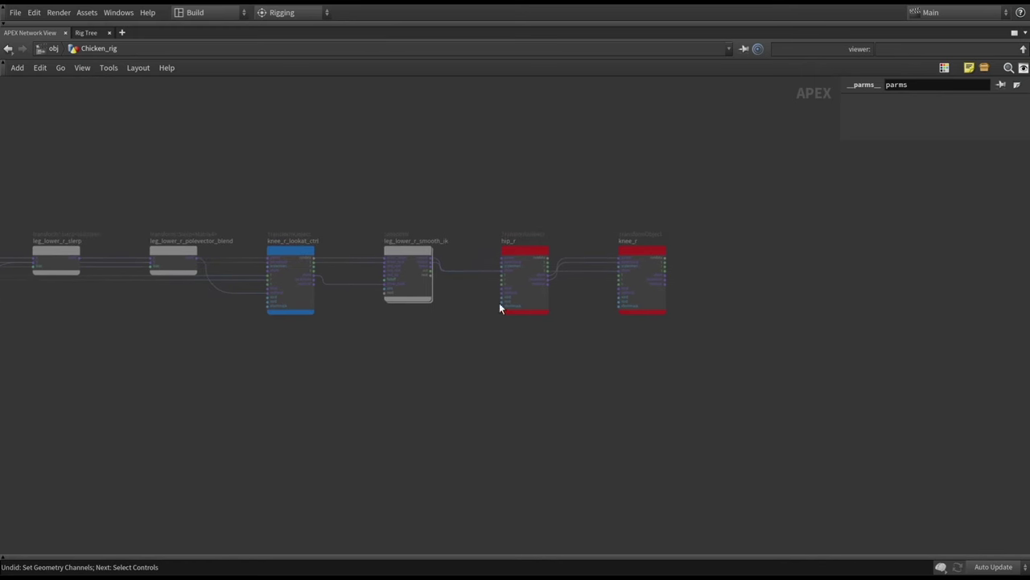
# Step: Move leg_lower_r_smooth_ik below the node row, hip_r above it, and knee_r down-left
pyautogui.moveTo(411, 253); pyautogui.dragTo(425, 346)
pyautogui.moveTo(530, 258); pyautogui.dragTo(520, 180)
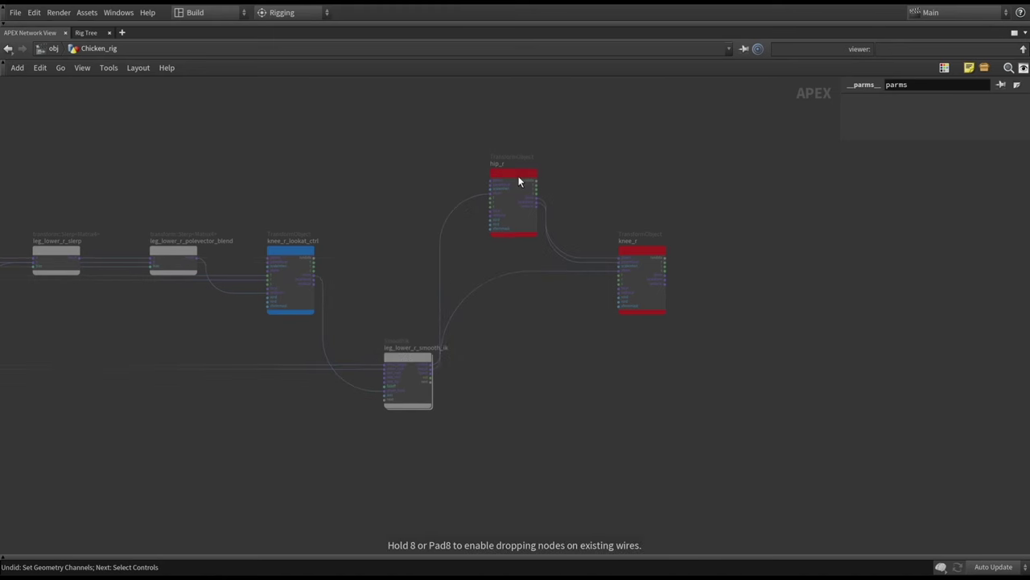
pyautogui.moveTo(639, 253); pyautogui.dragTo(584, 306)
pyautogui.moveTo(519, 404); pyautogui.dragTo(572, 382, button='middle')
pyautogui.scroll(3, 485, 355)
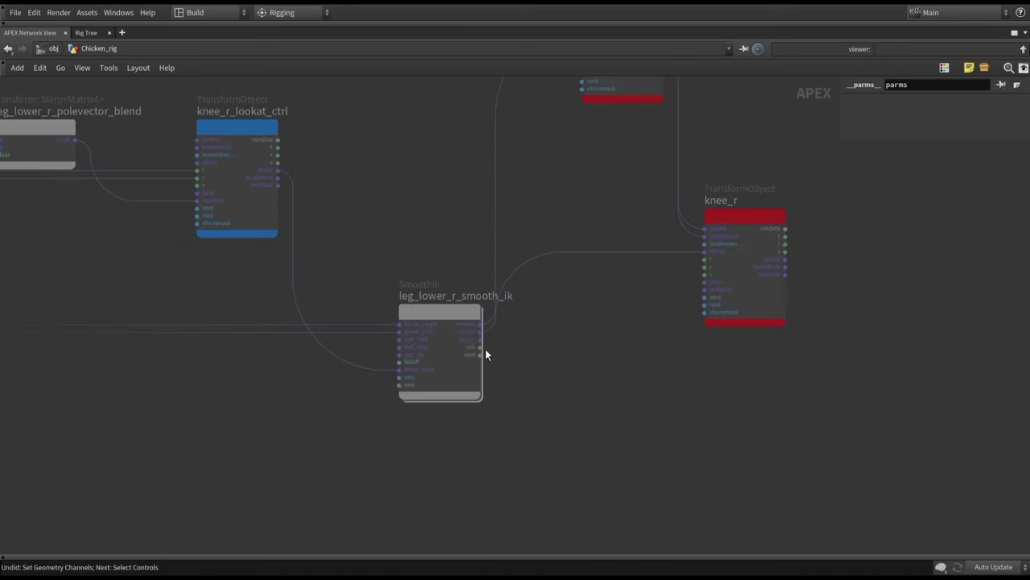
pyautogui.moveTo(548, 306); pyautogui.dragTo(578, 339, button='middle')
pyautogui.scroll(-1, 512, 341)
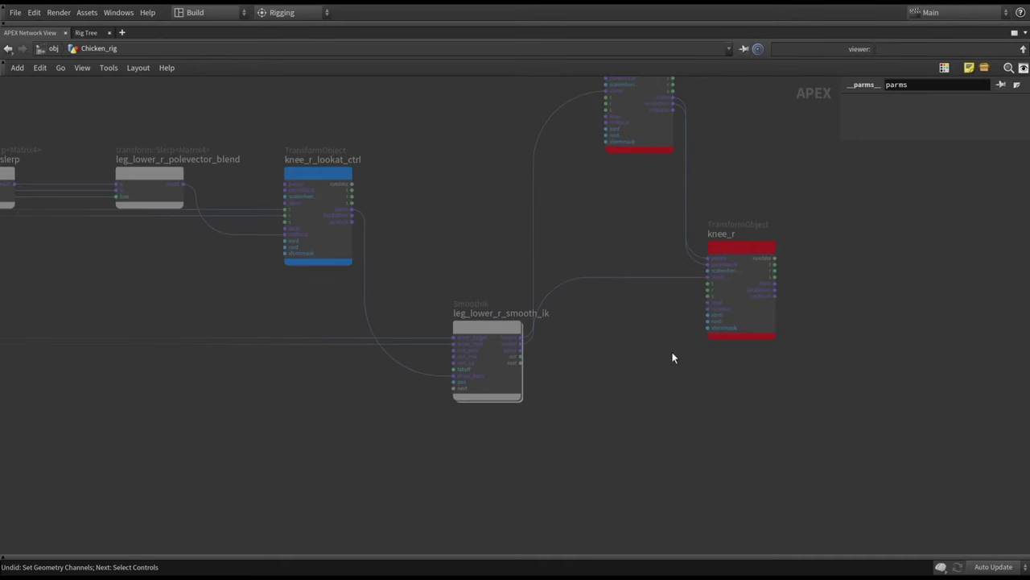
pyautogui.moveTo(673, 355); pyautogui.dragTo(766, 329, button='middle')
pyautogui.scroll(-2, 757, 373)
pyautogui.scroll(3, 742, 352)
pyautogui.scroll(-3, 642, 344)
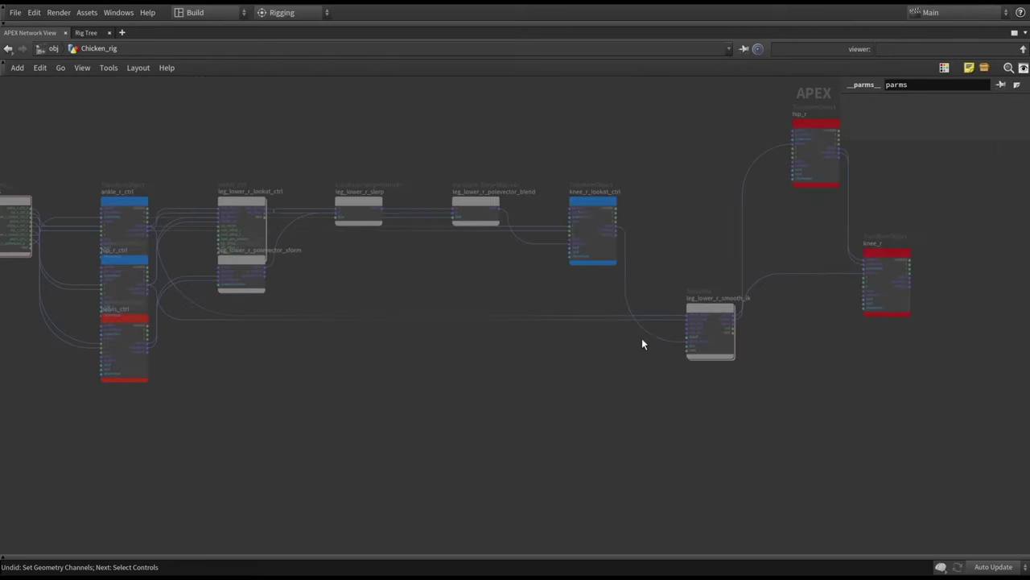
# Step: Place knee_r_lookat_ctrl and leg_lower_r_polevector_blend below smooth_ik and check the blend's bias 0
pyautogui.moveTo(589, 207); pyautogui.dragTo(621, 371)
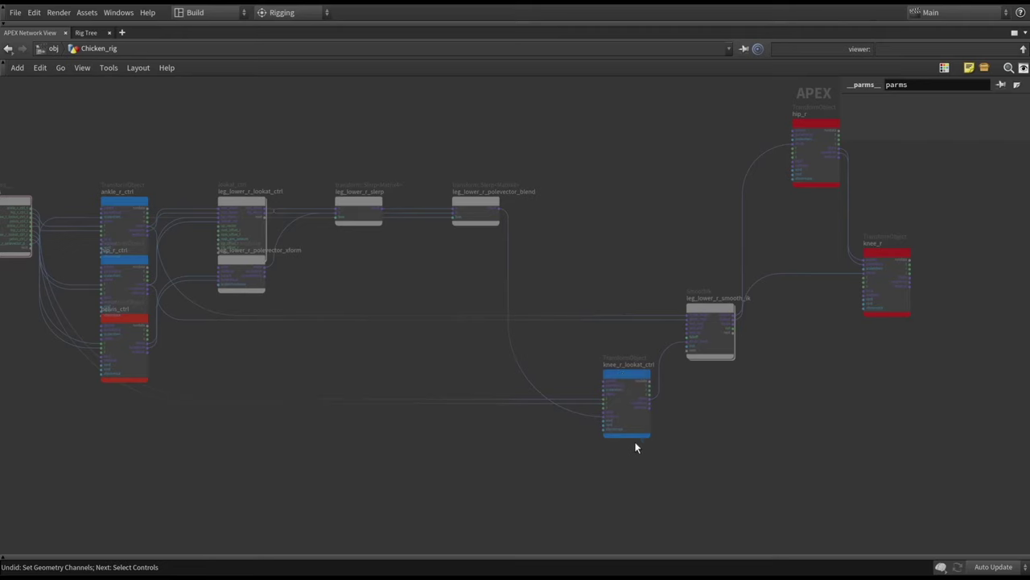
pyautogui.scroll(2, 635, 446)
pyautogui.moveTo(679, 425); pyautogui.dragTo(755, 443, button='middle')
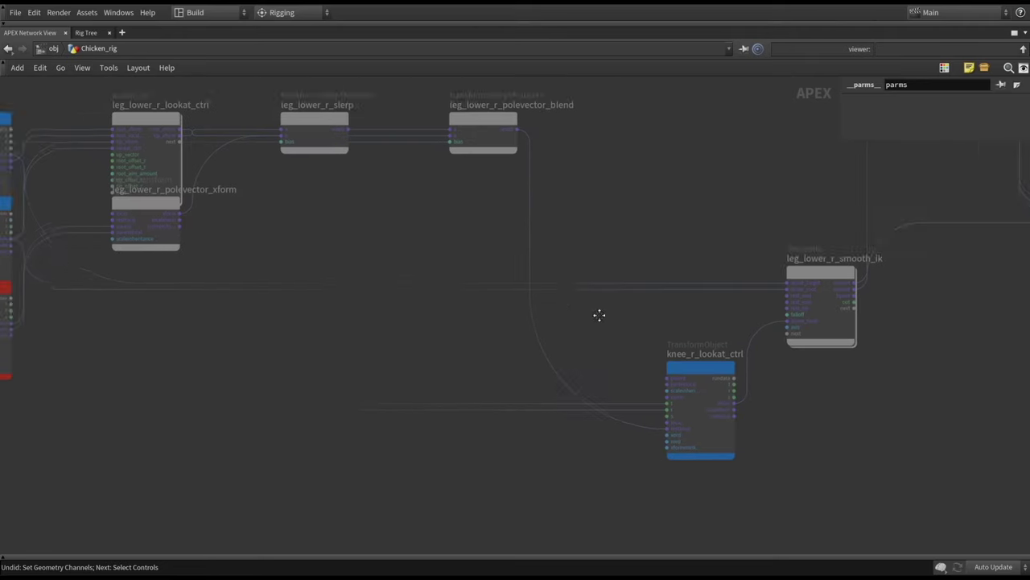
pyautogui.scroll(-2, 658, 345)
pyautogui.scroll(3, 712, 395)
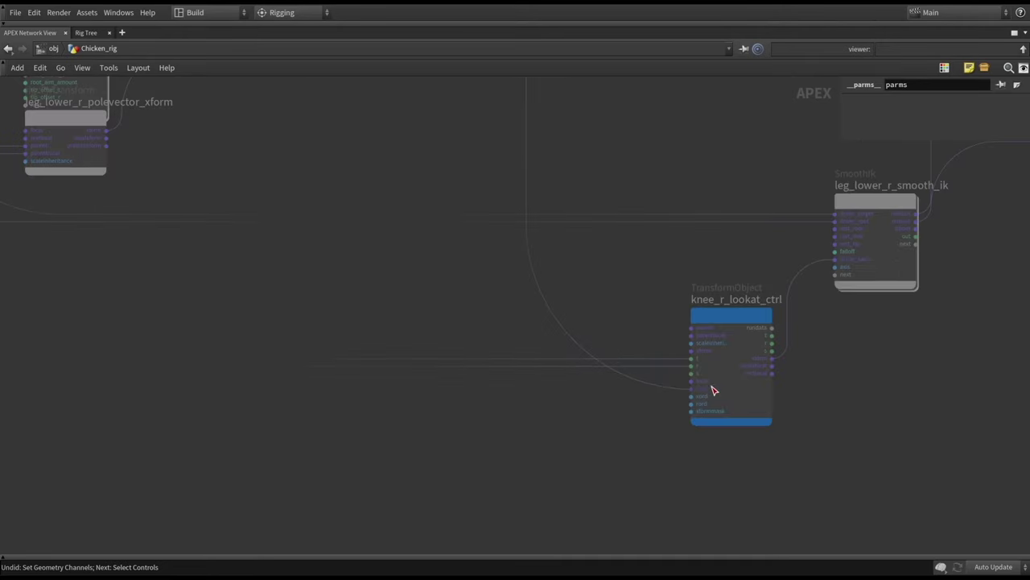
pyautogui.scroll(-3, 605, 209)
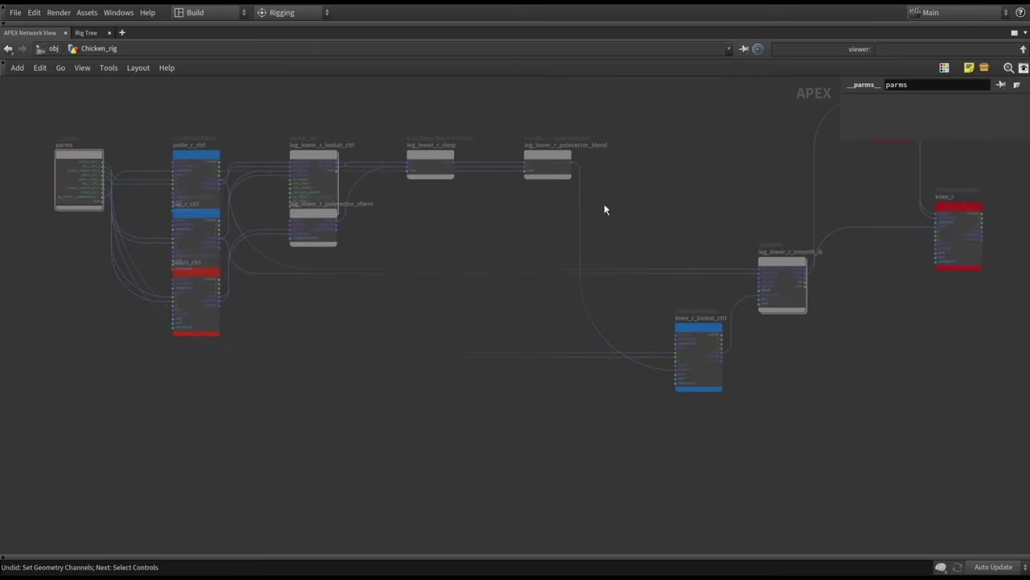
pyautogui.moveTo(553, 162); pyautogui.dragTo(603, 402)
pyautogui.scroll(3, 607, 432)
pyautogui.moveTo(642, 442); pyautogui.dragTo(599, 378)
pyautogui.scroll(-3, 516, 234)
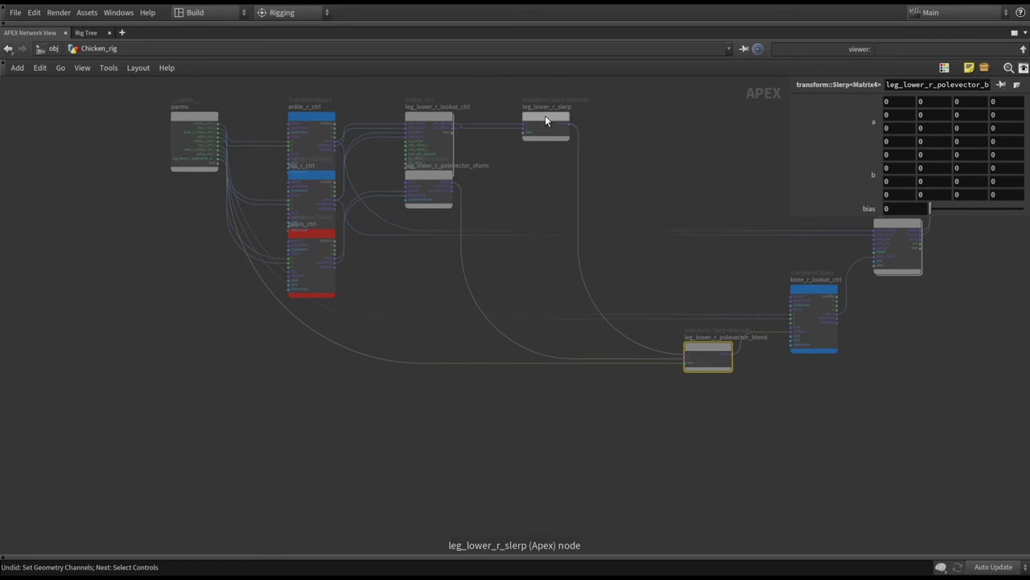
# Step: Move leg_lower_r_slerp and leg_lower_r_lookat_ctrl down out of the top row
pyautogui.moveTo(545, 115); pyautogui.dragTo(583, 421)
pyautogui.moveTo(430, 118)
pyautogui.mouseDown()
pyautogui.moveTo(458, 405)
pyautogui.moveTo(493, 425)
pyautogui.mouseUp()
pyautogui.moveTo(658, 401); pyautogui.dragTo(488, 464)
pyautogui.scroll(3, 531, 443)
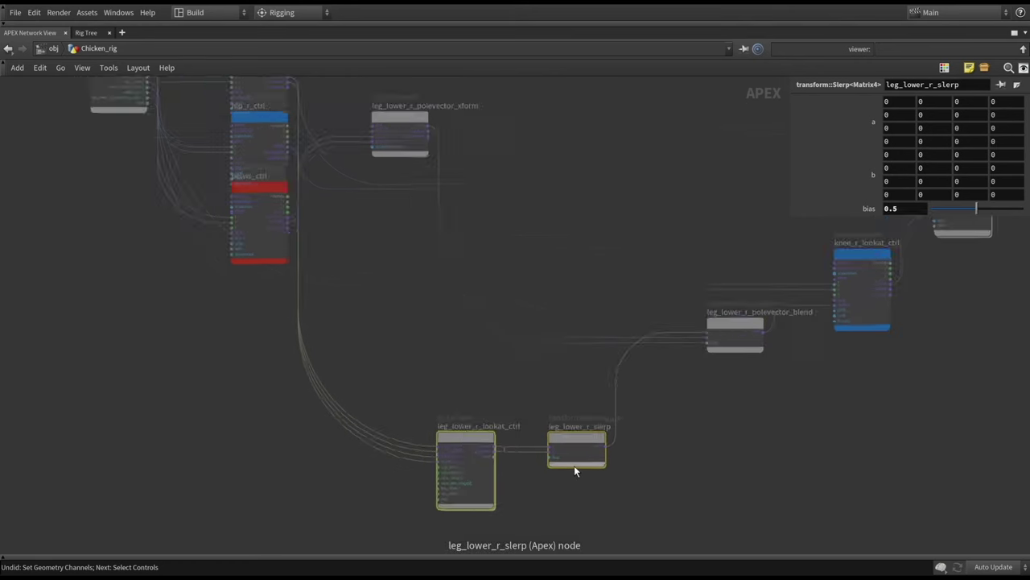
pyautogui.scroll(2, 478, 456)
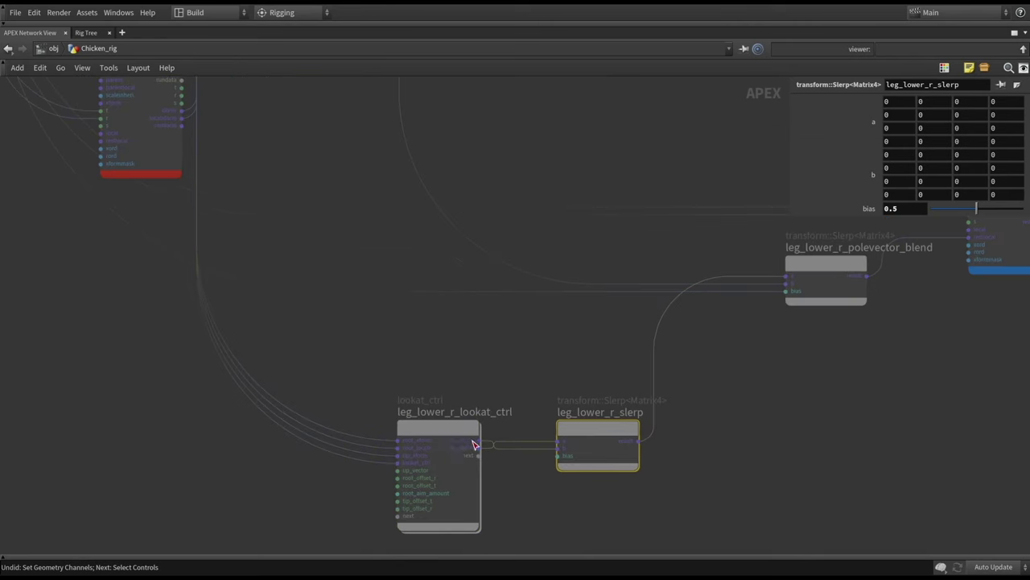
pyautogui.scroll(-3, 509, 430)
# Step: Spread leg_lower_r_polevector_xform, pelvis_ctrl and hip_r_ctrl apart for a clearer layout
pyautogui.moveTo(395, 166); pyautogui.dragTo(550, 184)
pyautogui.moveTo(273, 232); pyautogui.dragTo(473, 127)
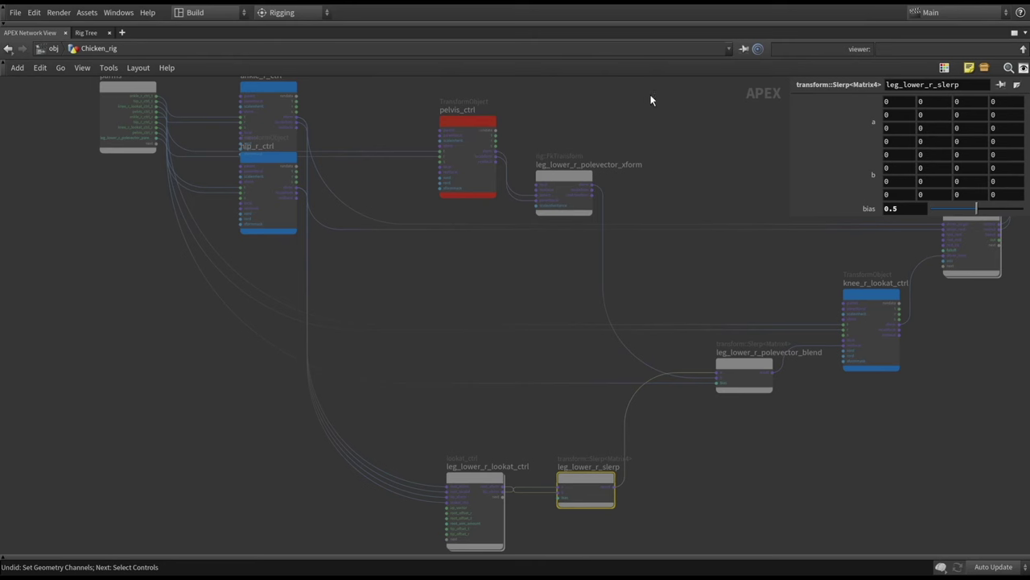
pyautogui.moveTo(648, 93); pyautogui.dragTo(416, 197)
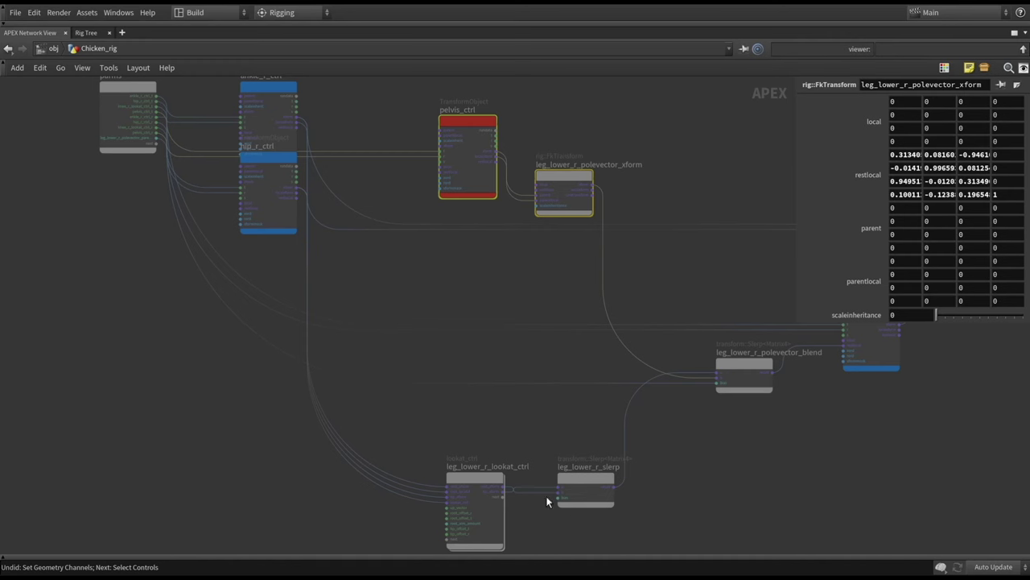
pyautogui.moveTo(577, 539); pyautogui.dragTo(586, 510, button='middle')
pyautogui.scroll(-2, 555, 406)
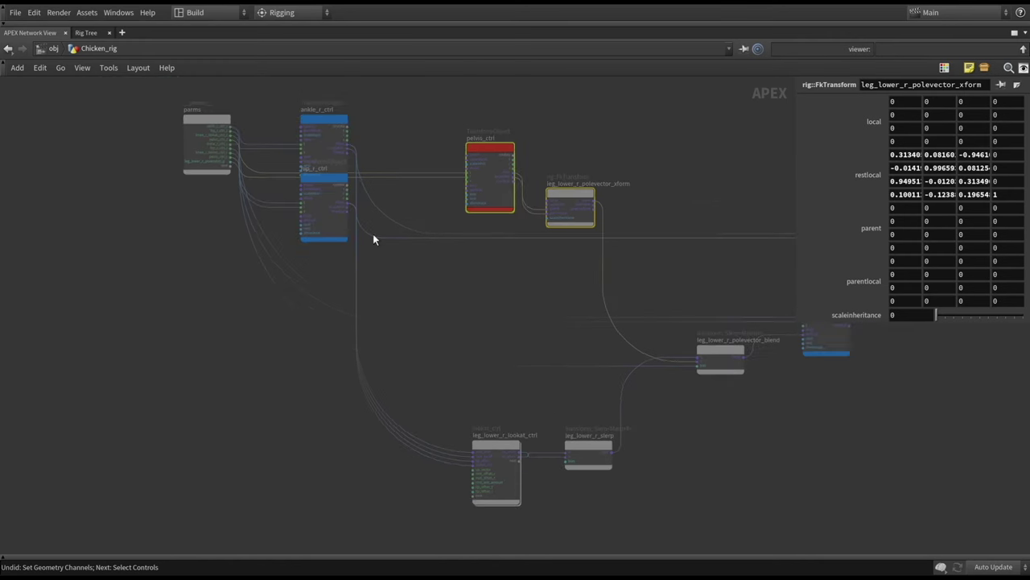
pyautogui.moveTo(317, 183); pyautogui.dragTo(317, 211)
pyautogui.moveTo(565, 294); pyautogui.dragTo(486, 292, button='middle')
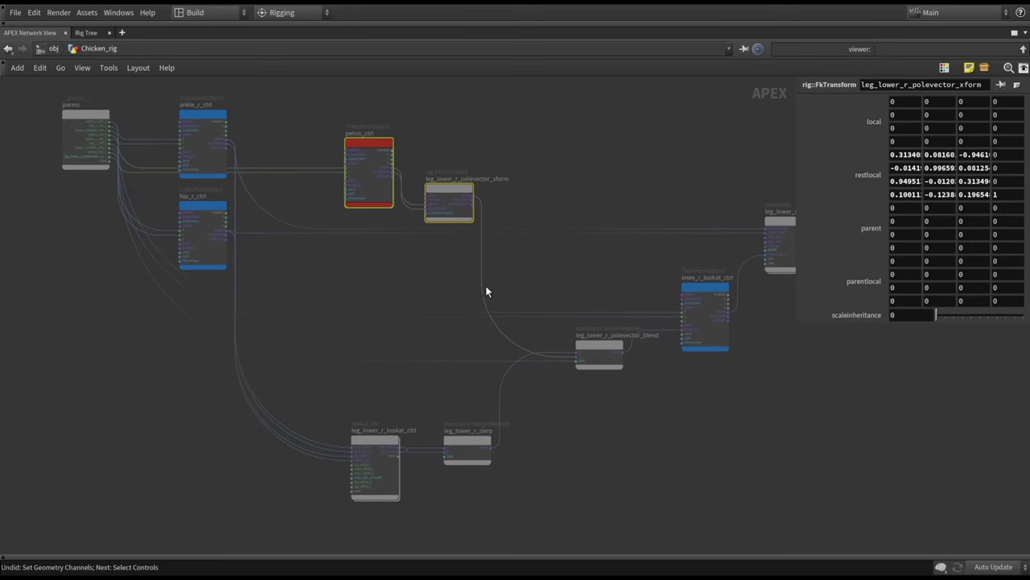
pyautogui.scroll(3, 425, 502)
# Step: Inspect leg_lower_r_lookat_ctrl's parameters, then leg_lower_r_slerp's bias of 0.5
pyautogui.click(438, 470)
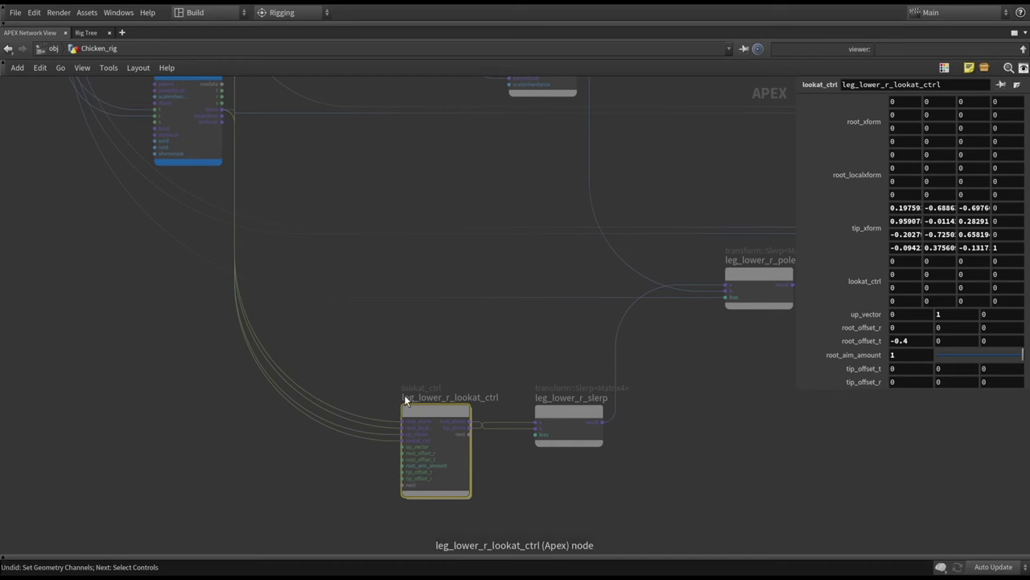
pyautogui.scroll(-2, 474, 354)
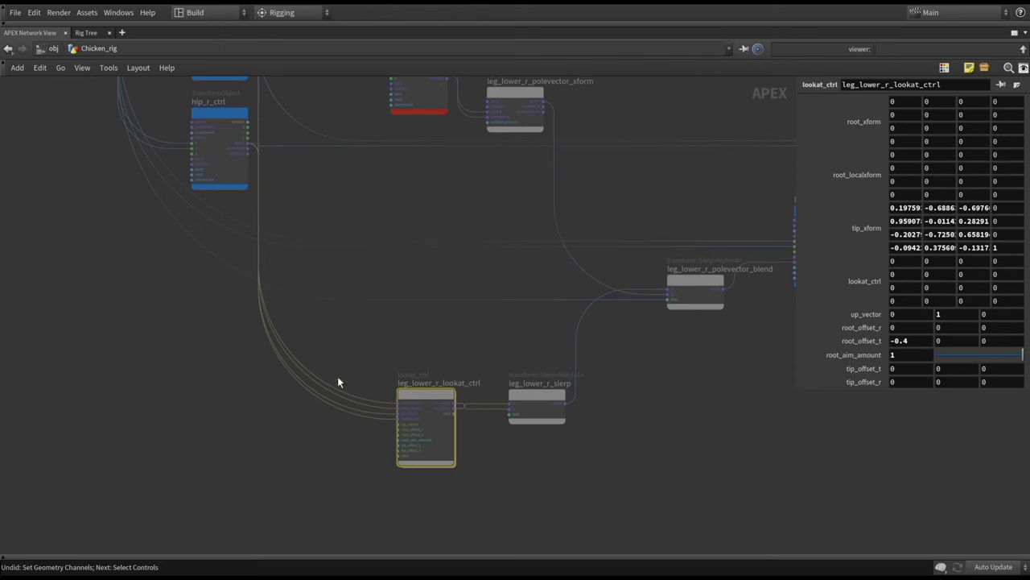
pyautogui.moveTo(290, 195); pyautogui.dragTo(350, 299, button='middle')
pyautogui.moveTo(483, 327); pyautogui.dragTo(311, 234, button='middle')
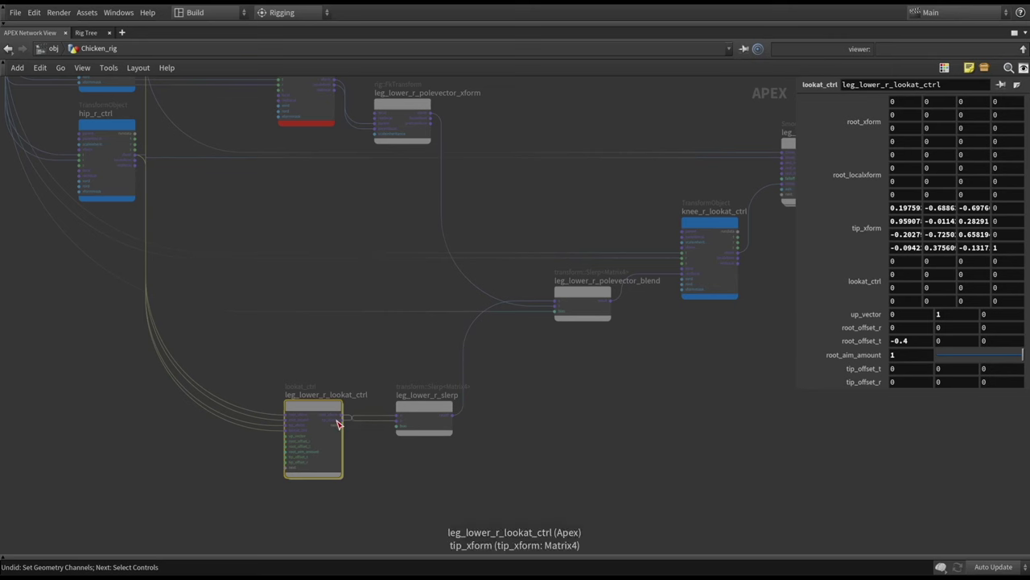
pyautogui.click(425, 429)
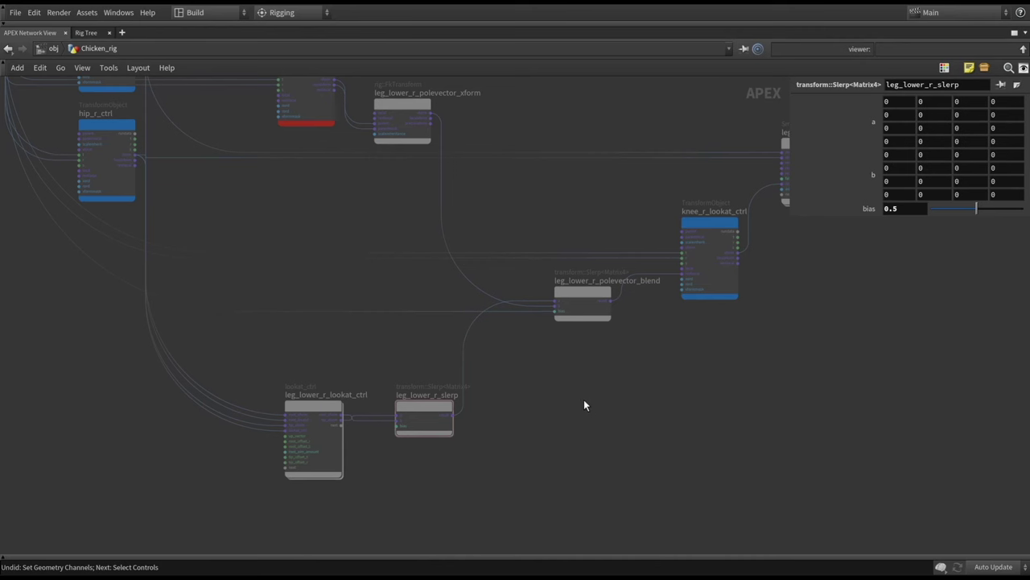
# Step: Restore the multi-pane layout and select the eye_lookat_r component
pyautogui.hotkey('ctrl', 'b')
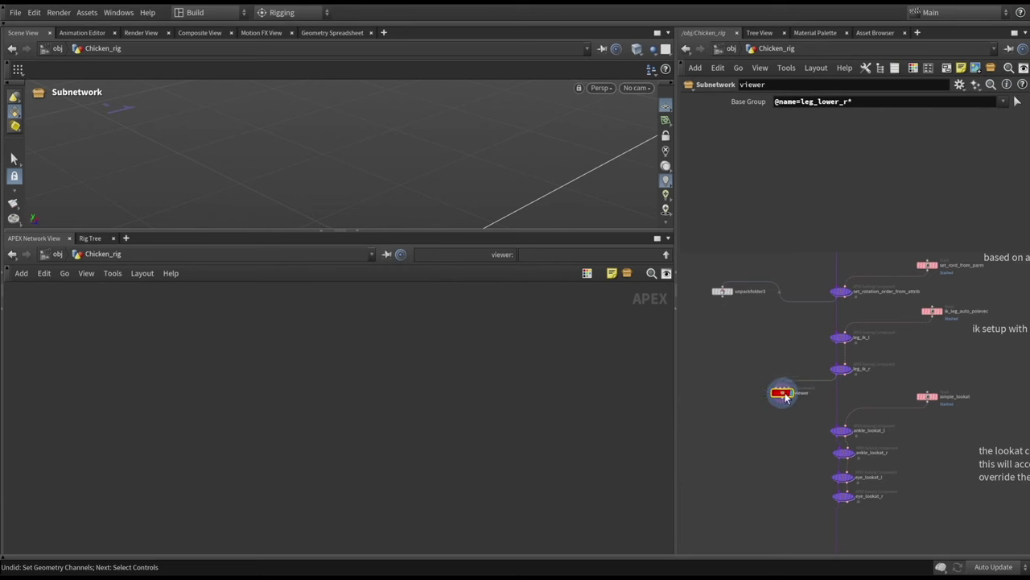
pyautogui.click(817, 409)
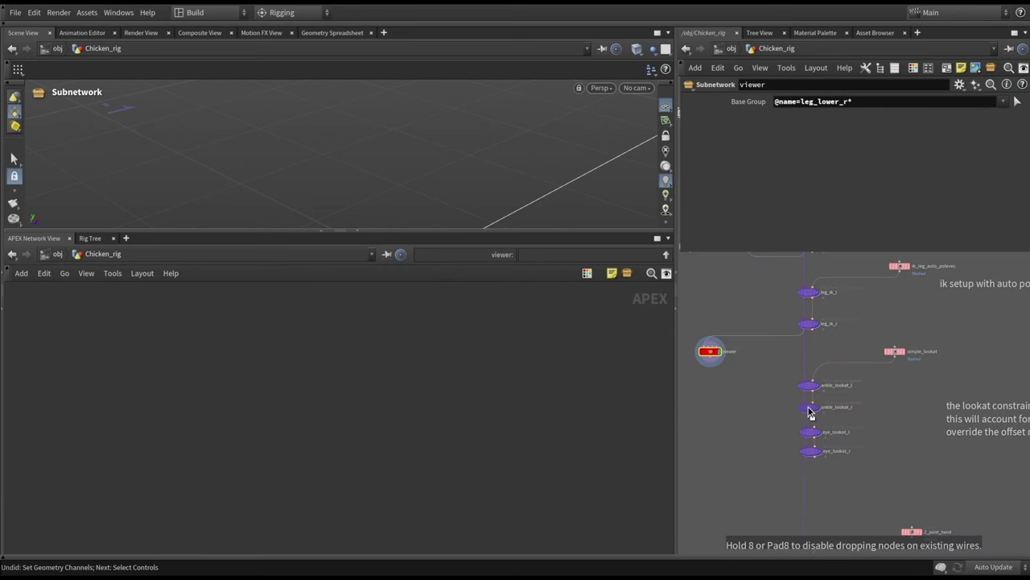
pyautogui.click(819, 454)
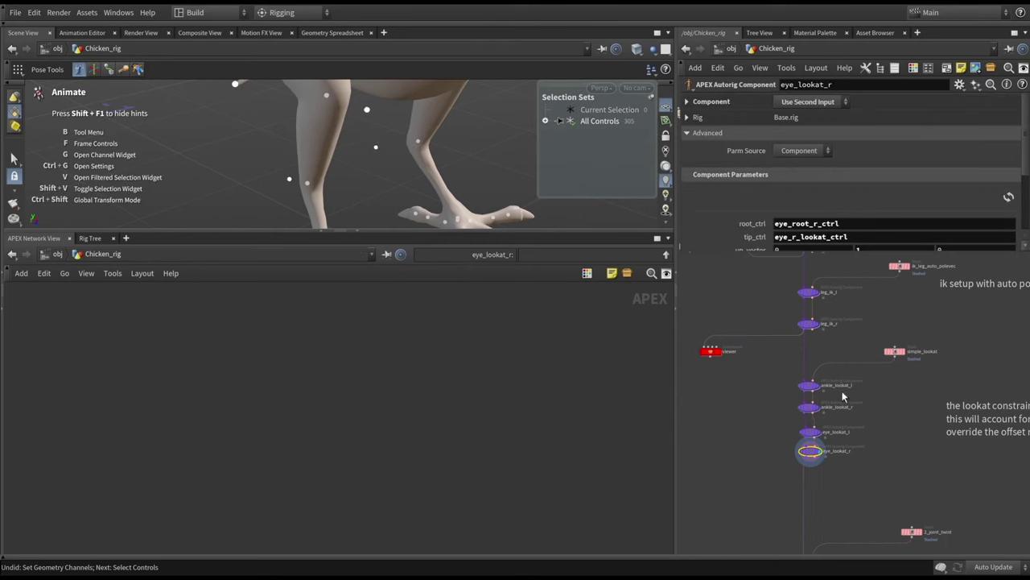
pyautogui.scroll(3, 877, 363)
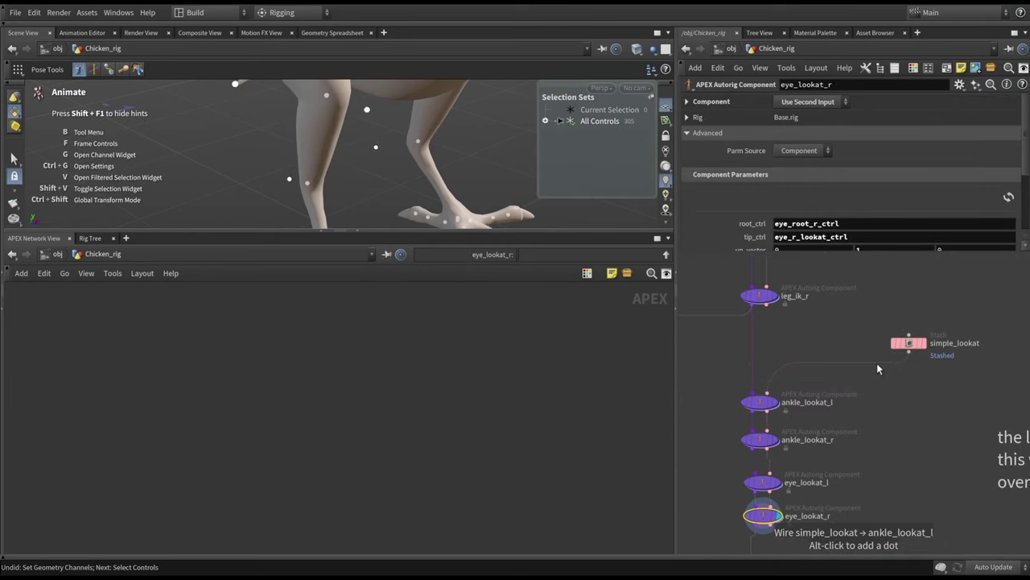
pyautogui.moveTo(851, 455); pyautogui.dragTo(862, 426, button='middle')
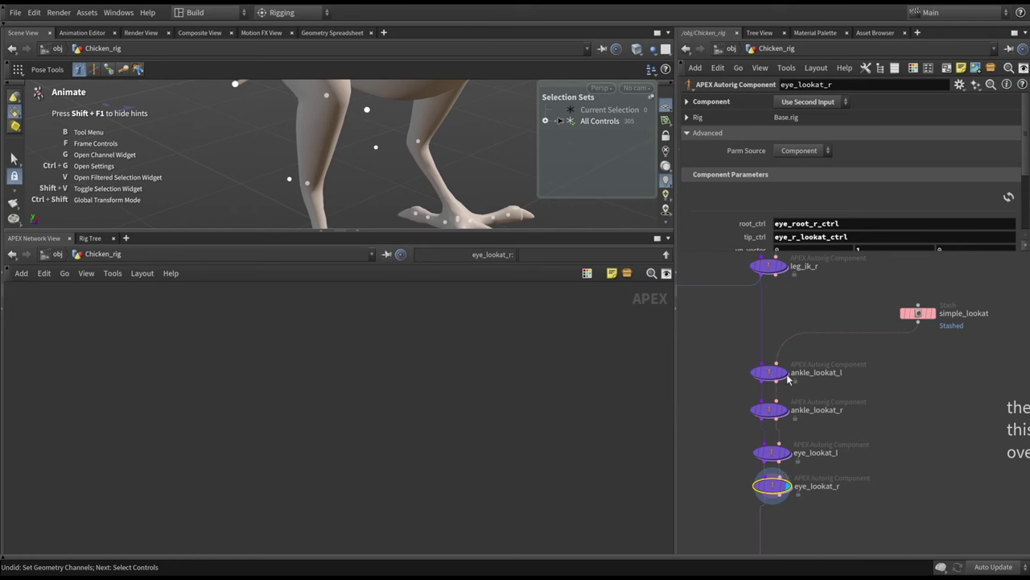
# Step: Orbit to the chicken's legs and pose a leg control to test it
pyautogui.click(358, 236)
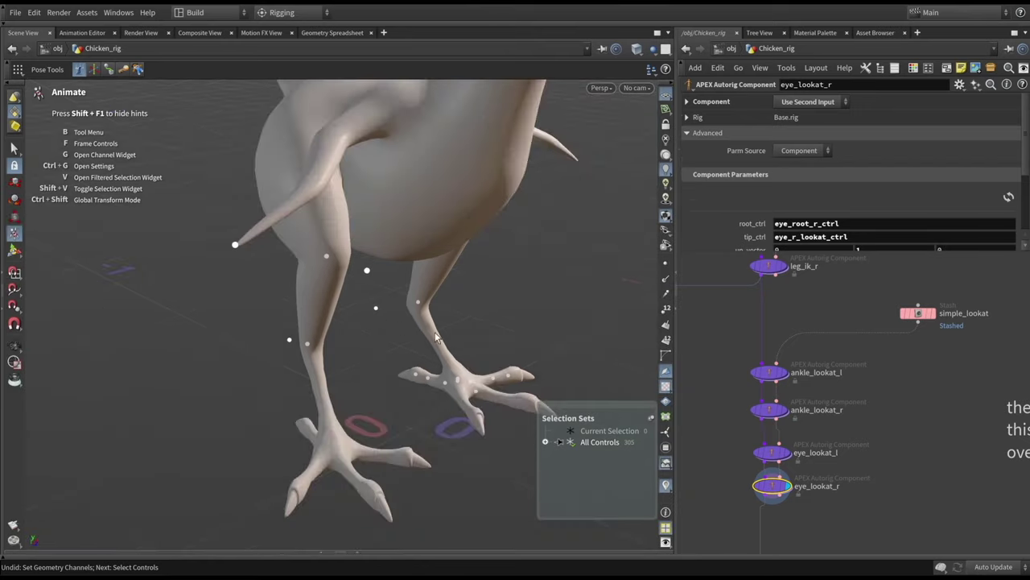
pyautogui.keyDown('alt'); pyautogui.moveTo(440, 338); pyautogui.dragTo(461, 334); pyautogui.keyUp('alt')
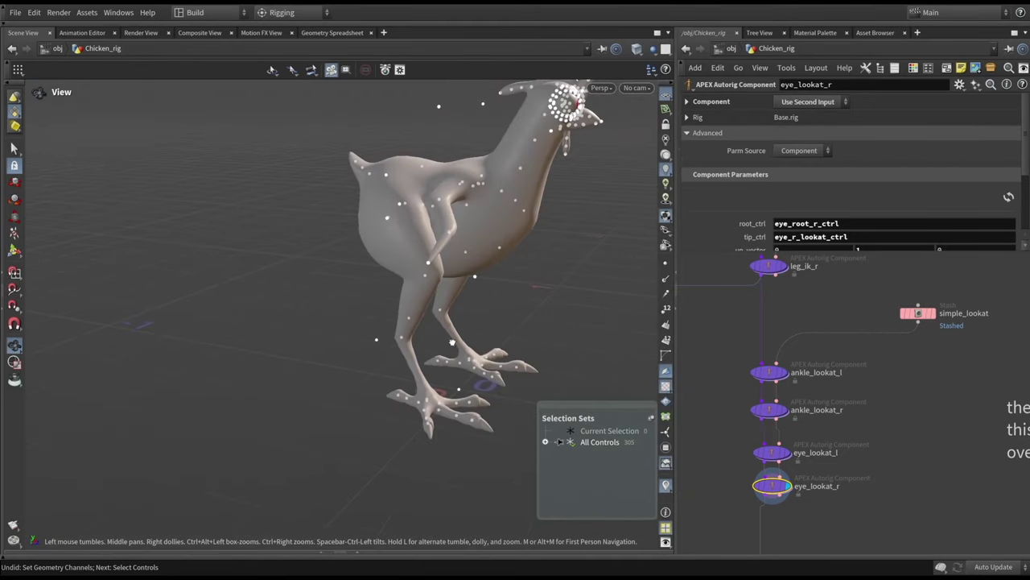
pyautogui.keyDown('alt'); pyautogui.moveTo(439, 334); pyautogui.dragTo(460, 320, button='right'); pyautogui.keyUp('alt')
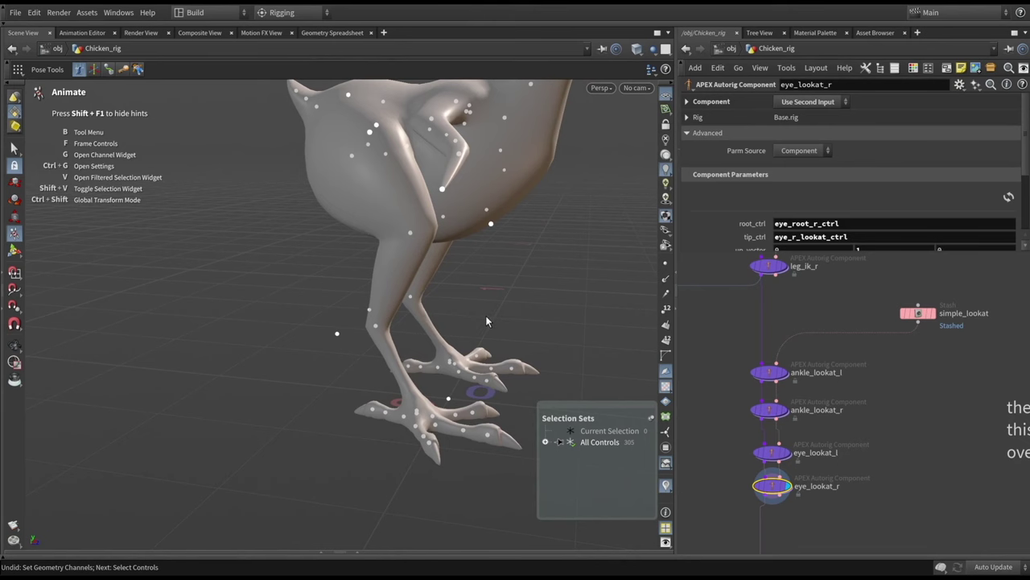
pyautogui.keyDown('alt'); pyautogui.moveTo(494, 290); pyautogui.dragTo(432, 416); pyautogui.keyUp('alt')
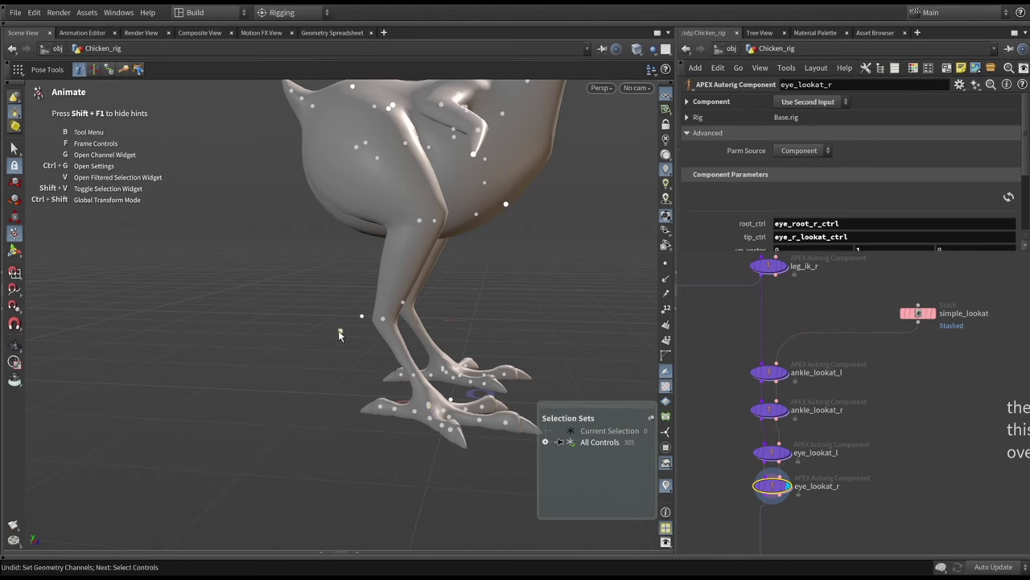
pyautogui.moveTo(340, 334)
pyautogui.mouseDown()
pyautogui.moveTo(306, 362)
pyautogui.moveTo(345, 322)
pyautogui.mouseUp()
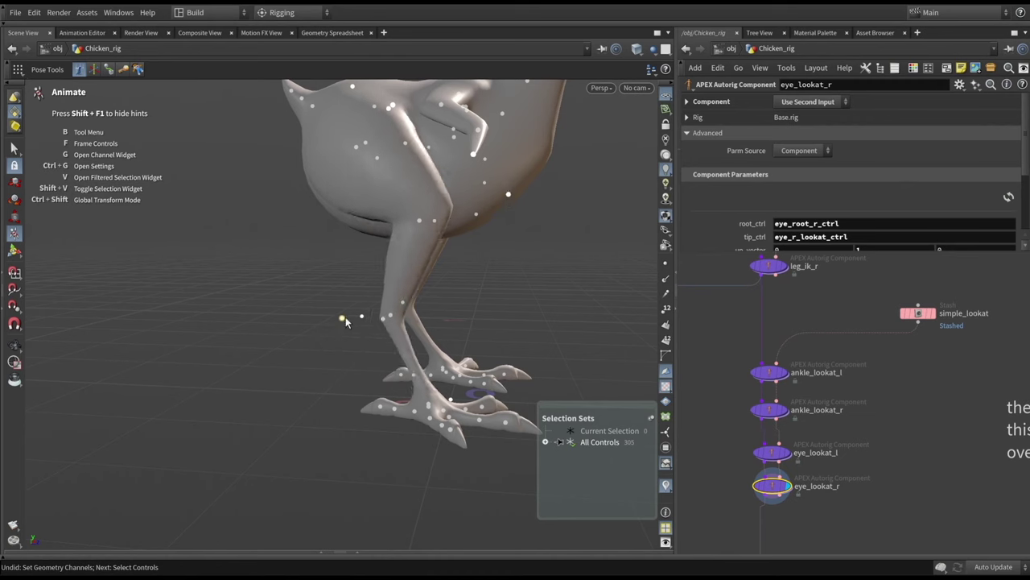
pyautogui.click(343, 321)
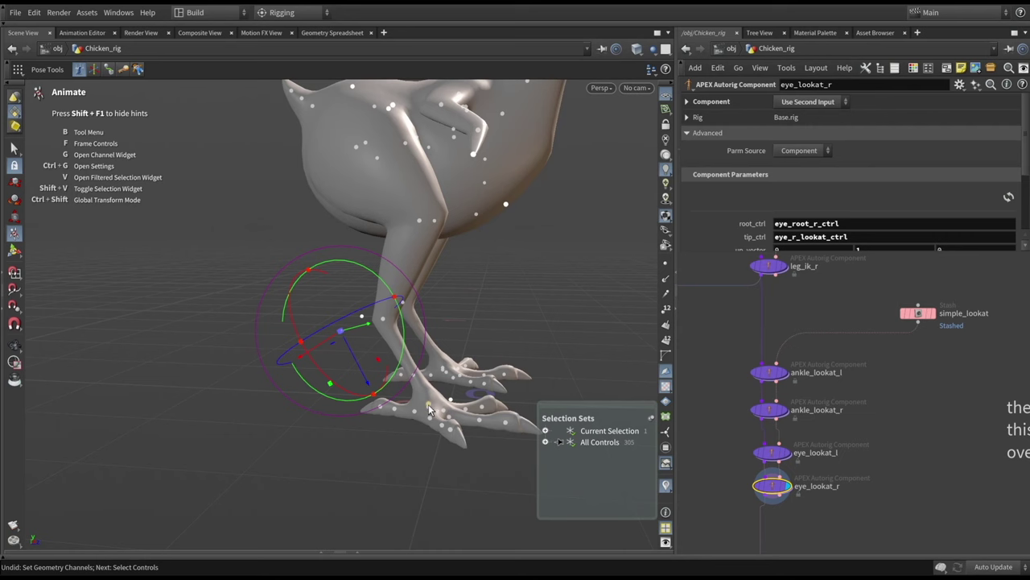
pyautogui.click(364, 337)
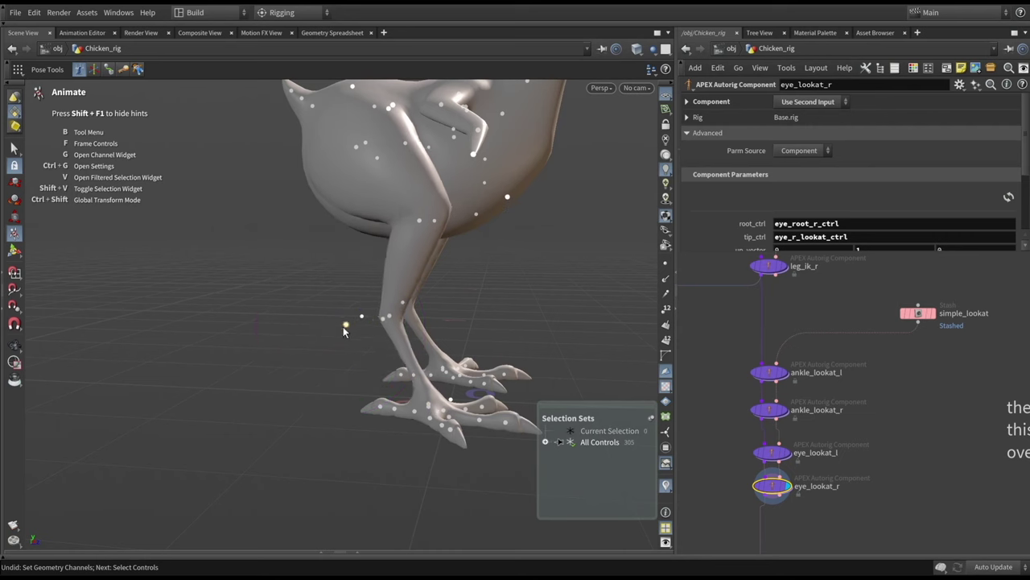
pyautogui.click(339, 333)
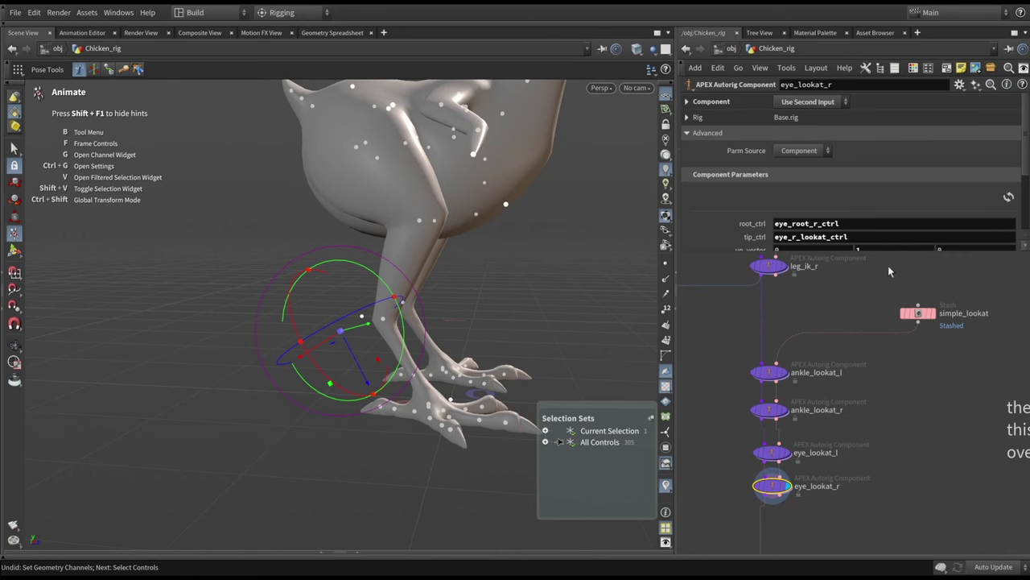
# Step: Expand the parameter pane and select ankle_lookat_r to show root_aim_amount 0
pyautogui.moveTo(885, 251); pyautogui.dragTo(873, 394)
pyautogui.moveTo(873, 394); pyautogui.dragTo(883, 425, button='middle')
pyautogui.click(779, 440)
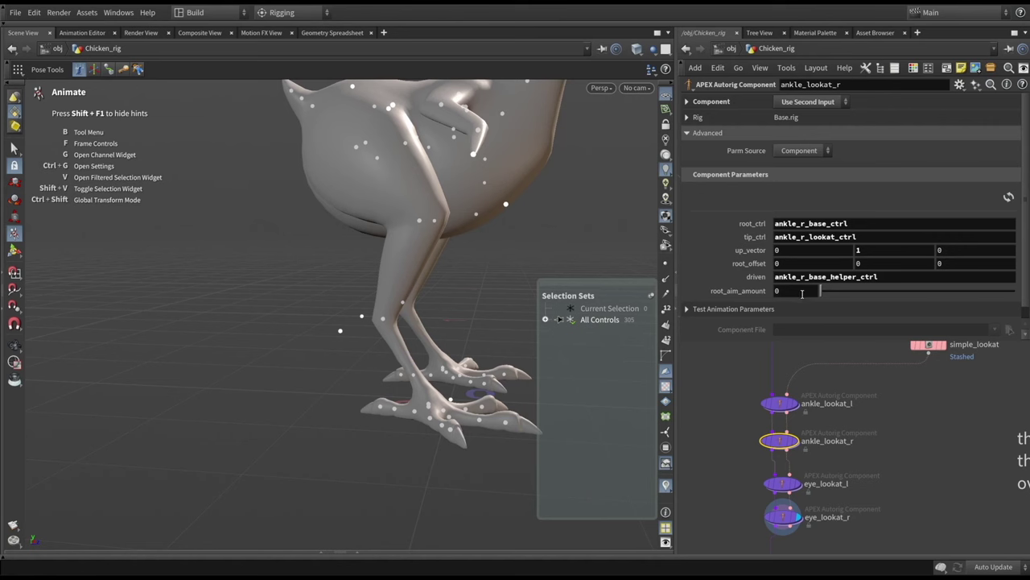
# Step: Set ankle_lookat_r's root_aim_amount to 1, move the ankle lookat control, then undo the move
pyautogui.click(802, 293)
pyautogui.write('1')
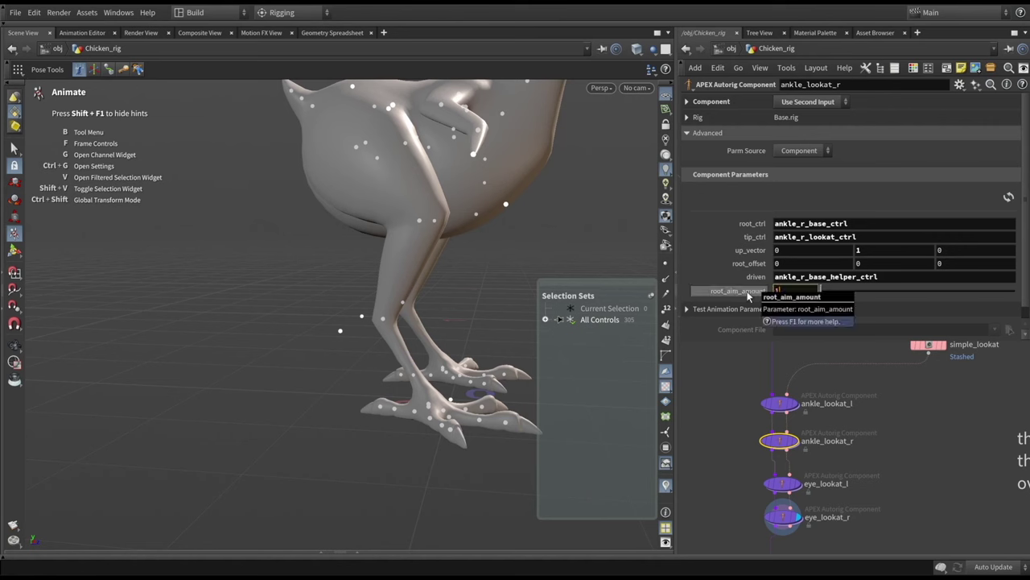
pyautogui.press('Return')
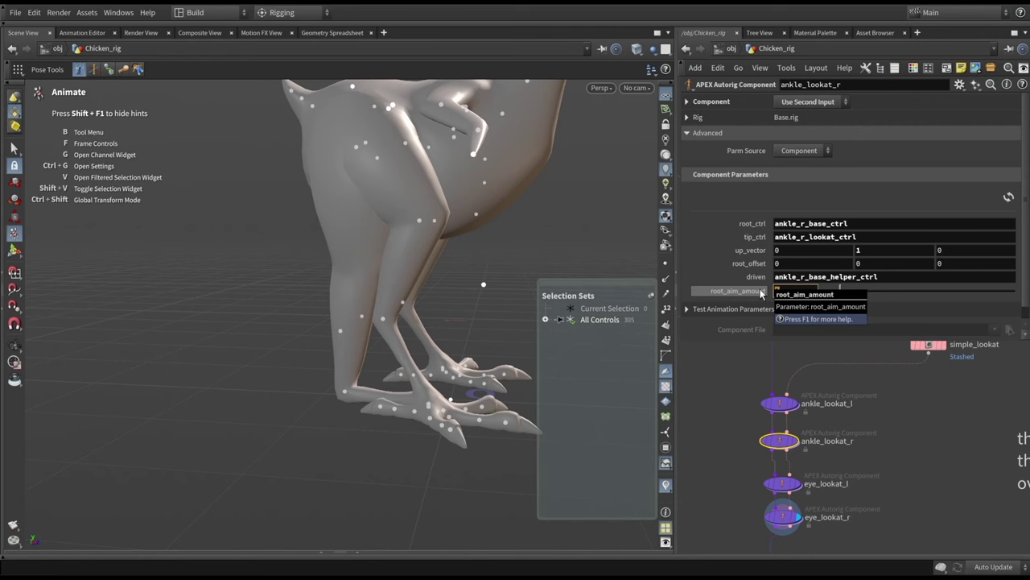
pyautogui.moveTo(760, 293); pyautogui.dragTo(763, 293)
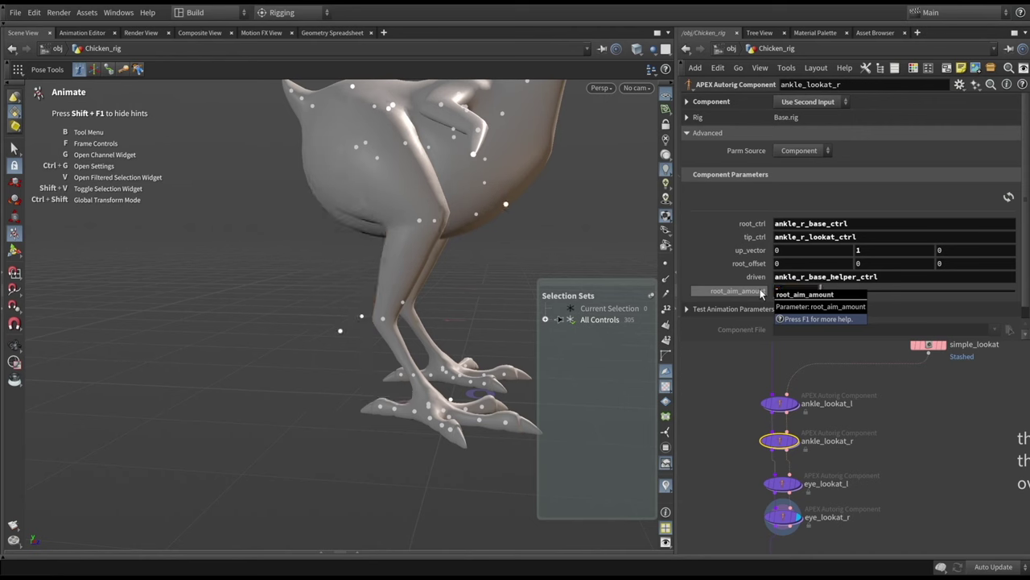
pyautogui.moveTo(336, 332); pyautogui.dragTo(390, 314)
pyautogui.hotkey('ctrl', 'z')
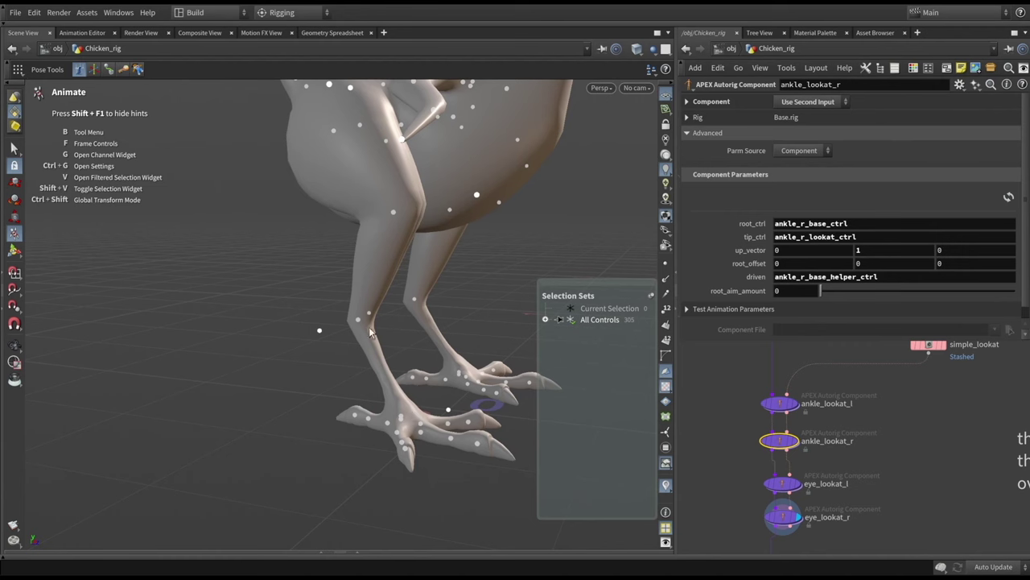
# Step: Orbit around the legs and move a node lower in the network
pyautogui.moveTo(359, 328); pyautogui.dragTo(431, 330)
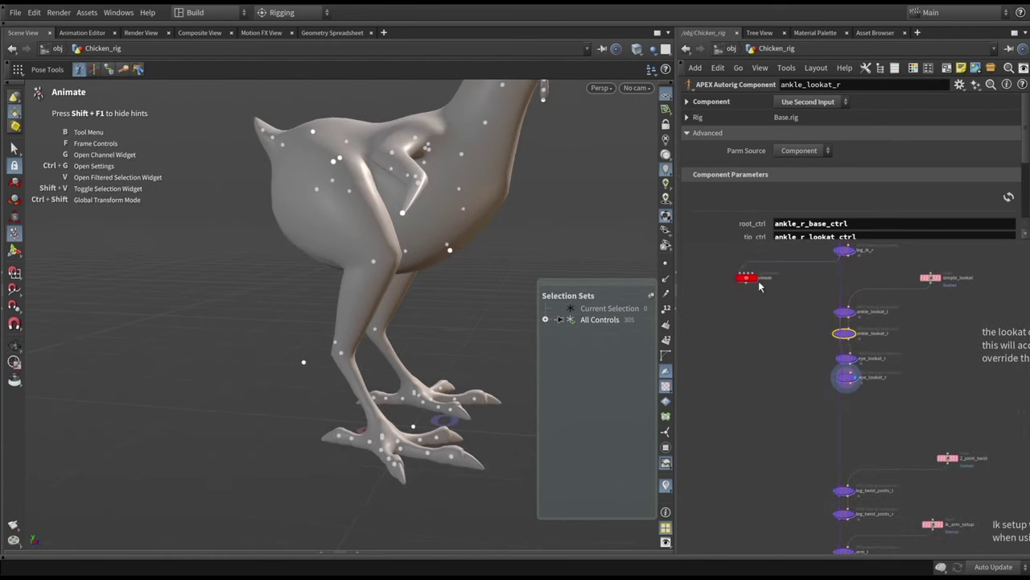
pyautogui.moveTo(759, 284); pyautogui.dragTo(760, 425)
pyautogui.moveTo(837, 378)
pyautogui.mouseDown(button='middle')
pyautogui.moveTo(808, 275)
pyautogui.moveTo(831, 381)
pyautogui.mouseUp(button='middle')
pyautogui.scroll(2, 831, 382)
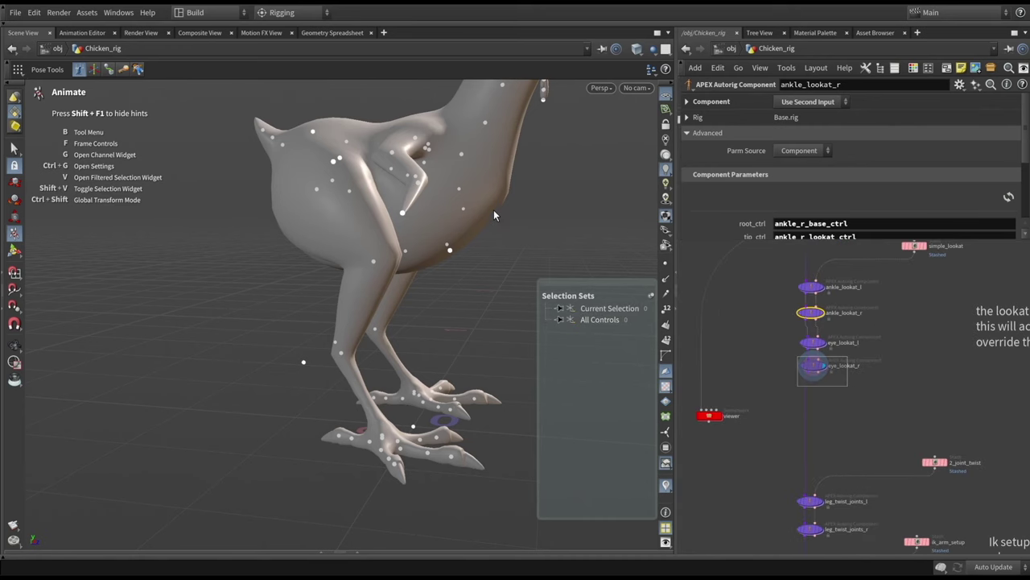
# Step: Select eye_lookat_r, enlarge its settings area, and frame the chicken's head
pyautogui.click(815, 366)
pyautogui.moveTo(874, 244); pyautogui.dragTo(874, 322)
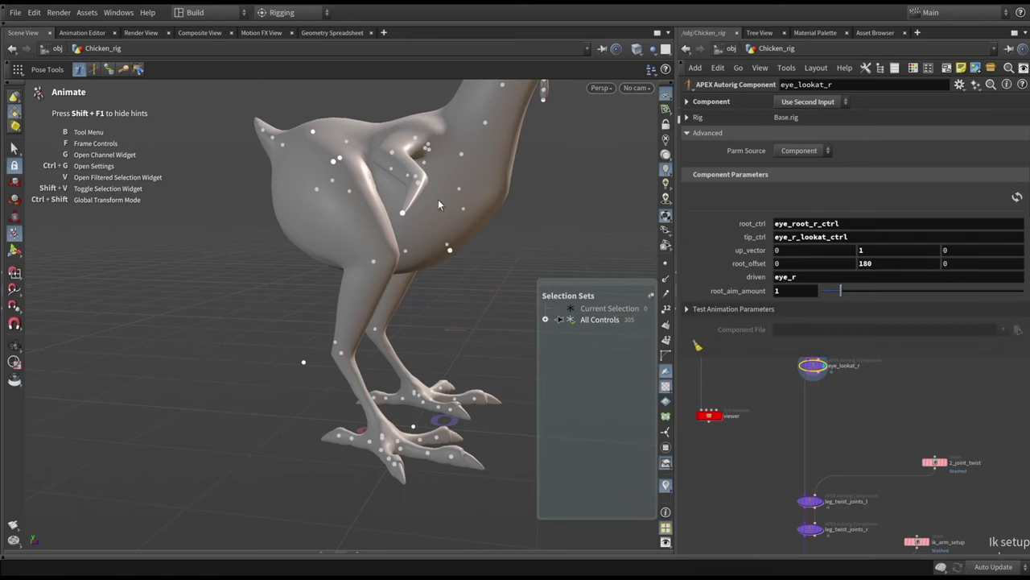
pyautogui.press('Escape')
pyautogui.moveTo(242, 322); pyautogui.dragTo(378, 298)
pyautogui.moveTo(490, 240); pyautogui.dragTo(451, 265)
pyautogui.press('Return')
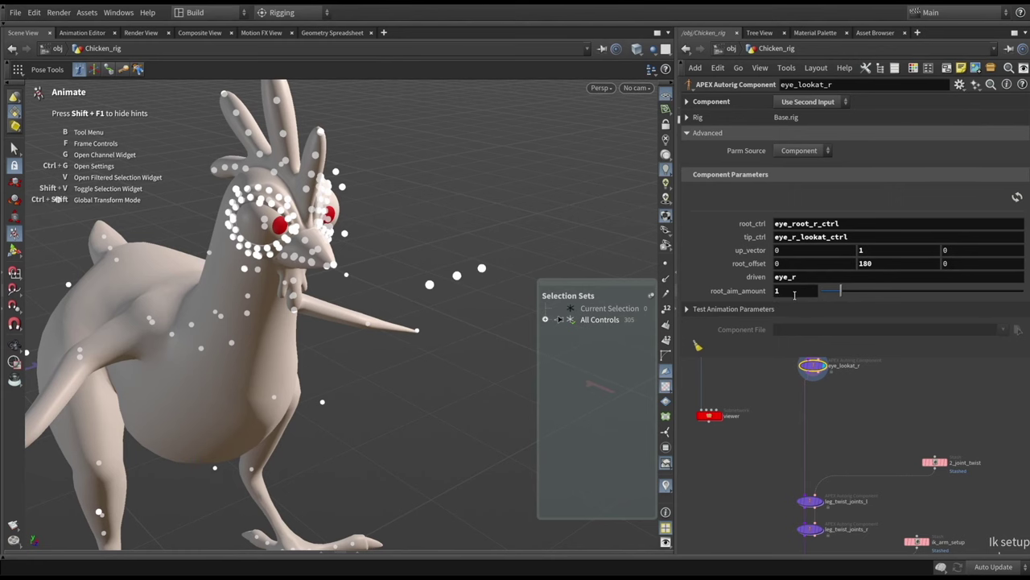
pyautogui.moveTo(322, 233); pyautogui.dragTo(282, 215)
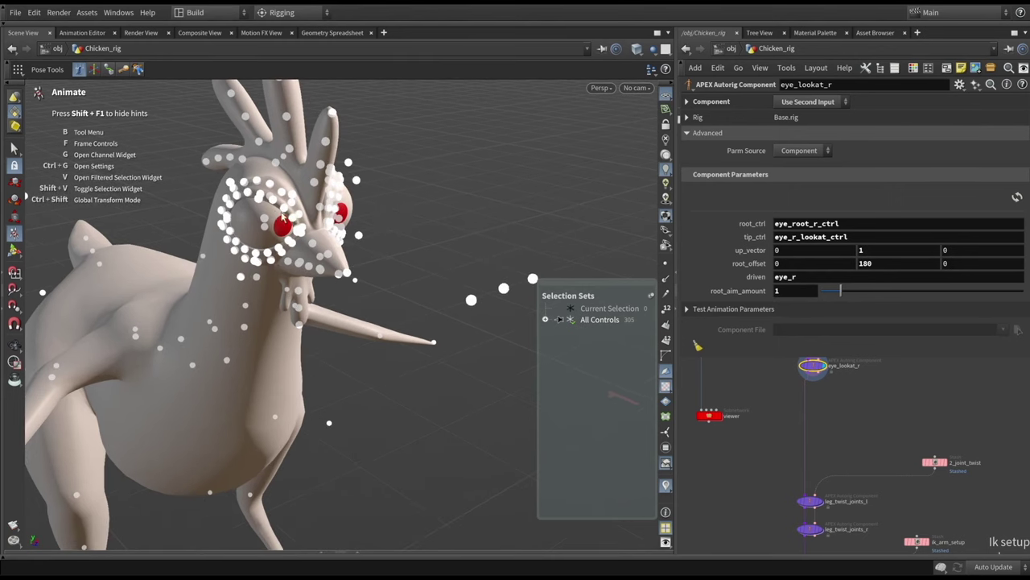
# Step: Set eye_lookat_r's root_aim_amount to 0, then back to 1, and test the eye-aim control
pyautogui.doubleClick(777, 291)
pyautogui.write('0')
pyautogui.press('Return')
pyautogui.doubleClick(797, 291)
pyautogui.write('1')
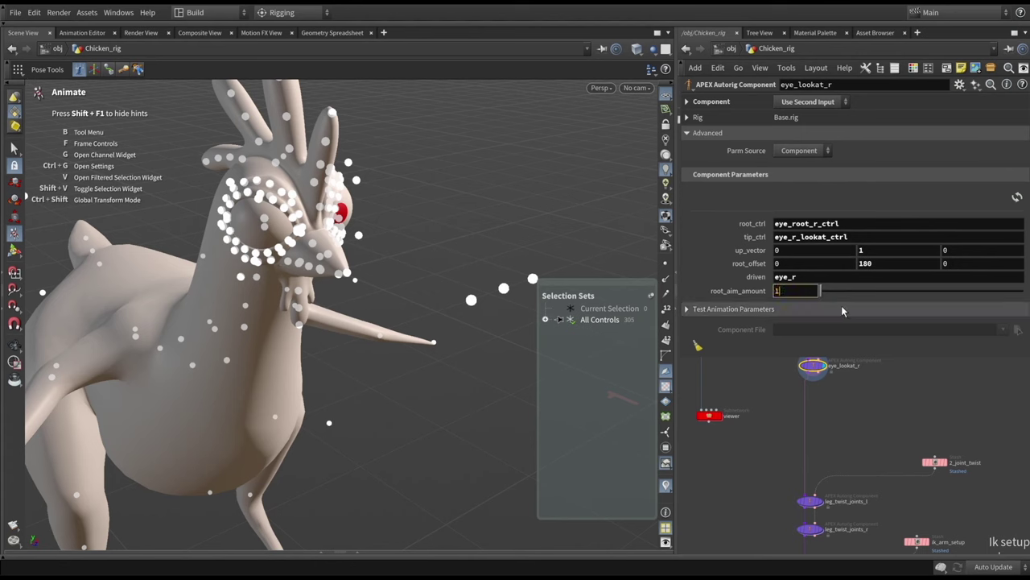
pyautogui.press('Return')
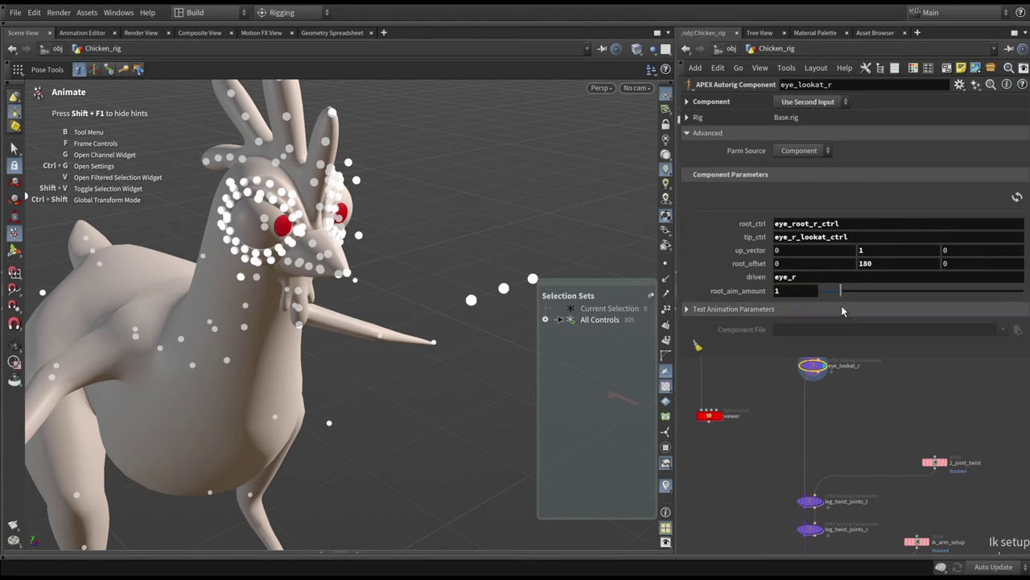
pyautogui.keyDown('alt'); pyautogui.moveTo(483, 274); pyautogui.dragTo(415, 225); pyautogui.keyUp('alt')
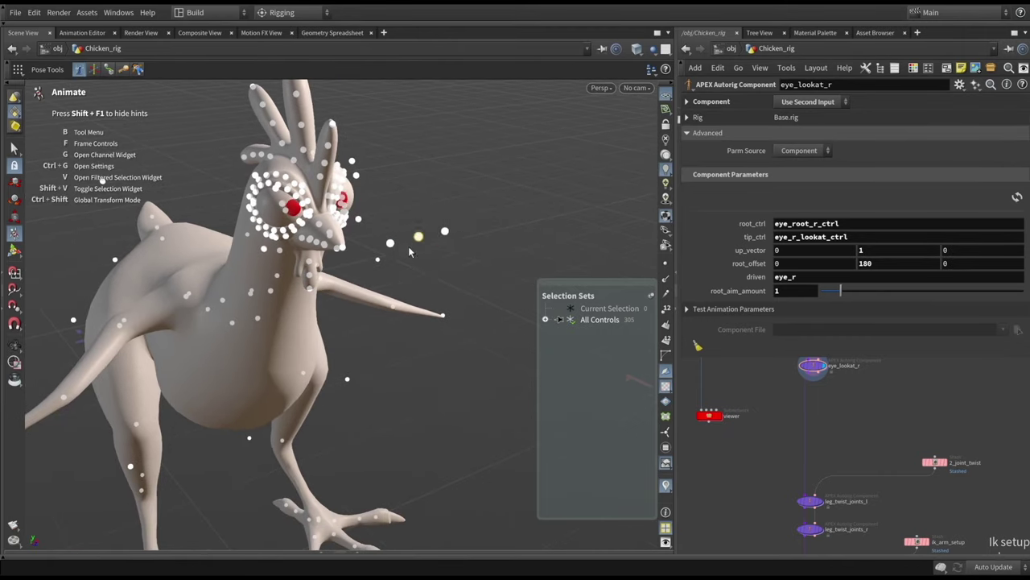
pyautogui.hotkey('ctrl', 'z')
pyautogui.click(417, 266)
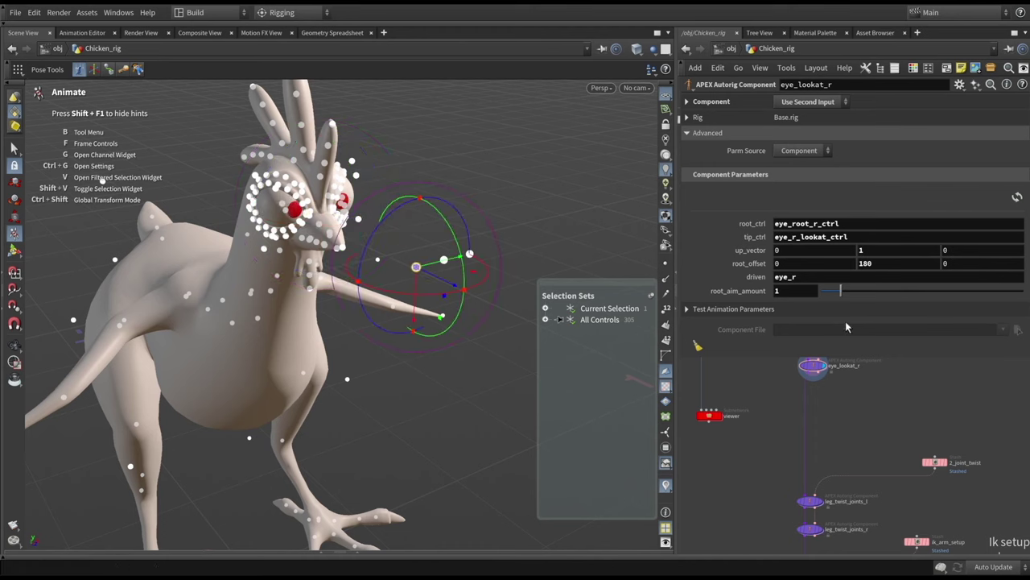
# Step: Move the viewer node down and select the arm_r component
pyautogui.moveTo(863, 360); pyautogui.dragTo(858, 259)
pyautogui.scroll(-3, 850, 331)
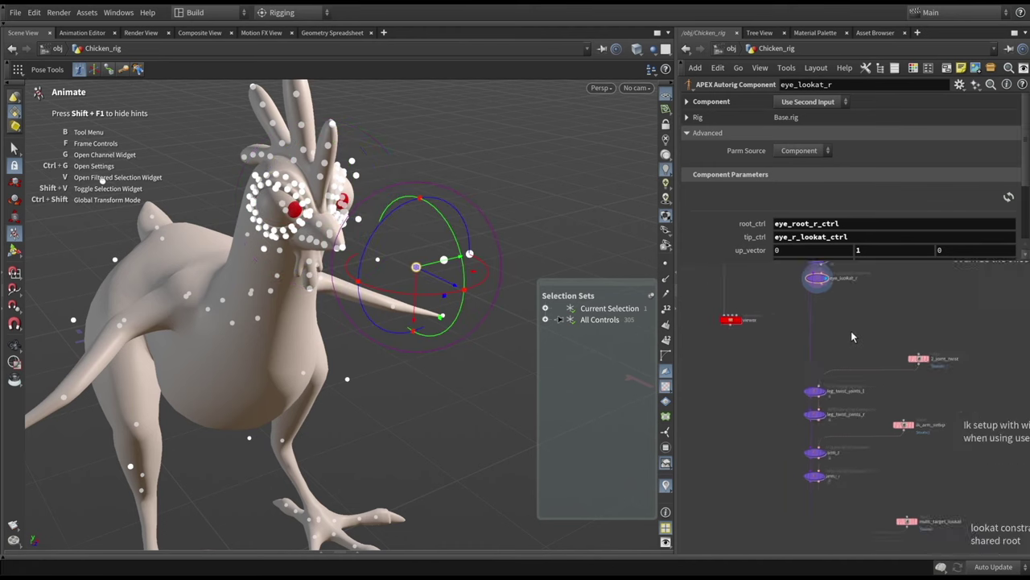
pyautogui.moveTo(757, 295); pyautogui.dragTo(753, 370)
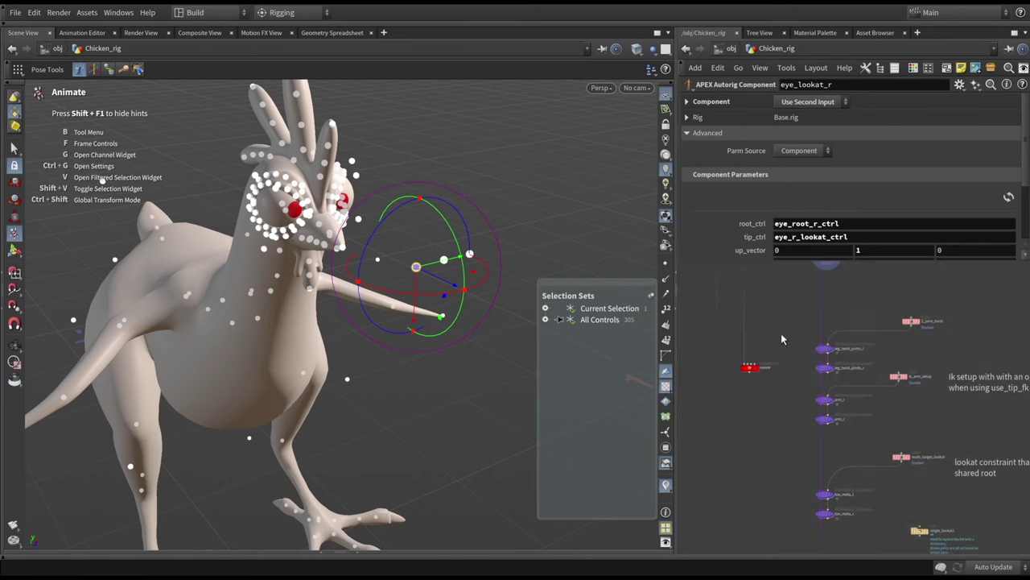
pyautogui.scroll(2, 764, 354)
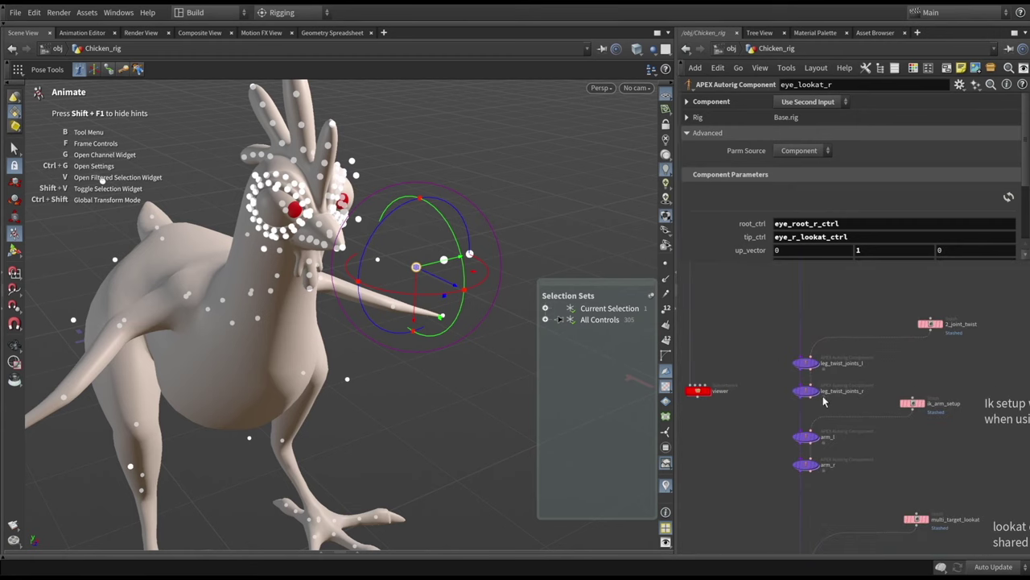
pyautogui.click(805, 466)
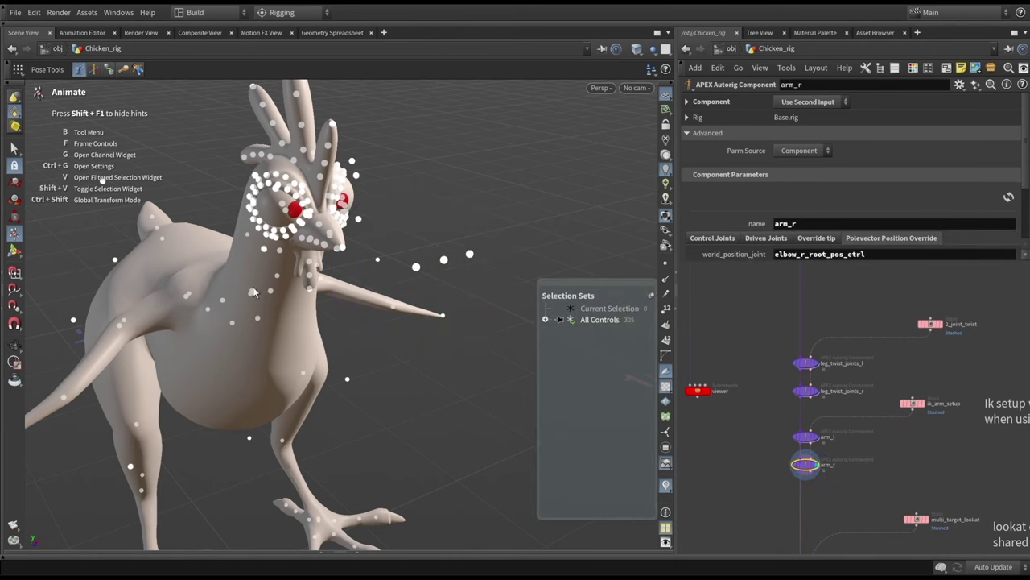
# Step: Select the 2_joint_twist stash node and show its APEX network
pyautogui.press('Escape')
pyautogui.moveTo(450, 344); pyautogui.dragTo(329, 534)
pyautogui.press('Return')
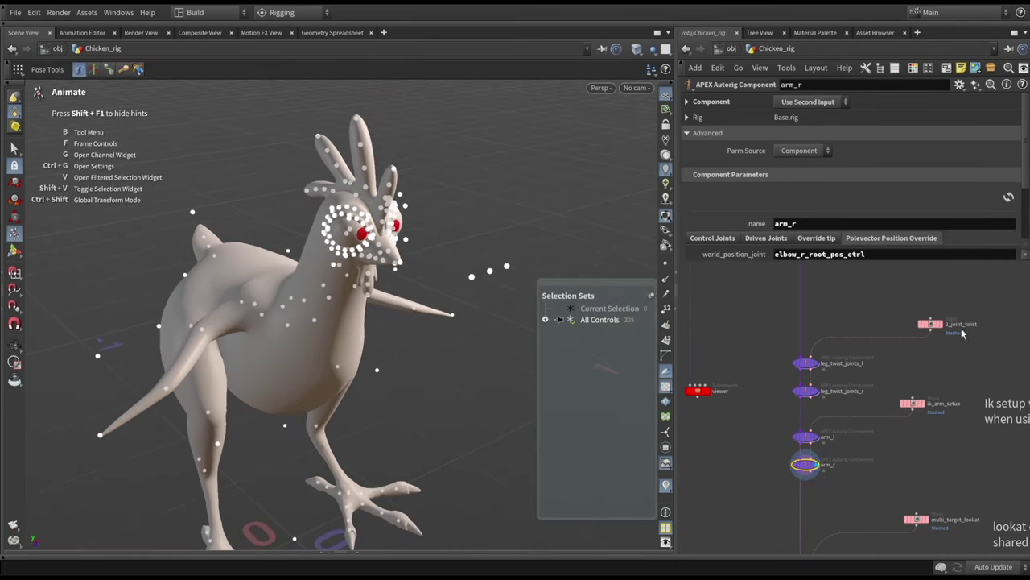
pyautogui.click(929, 324)
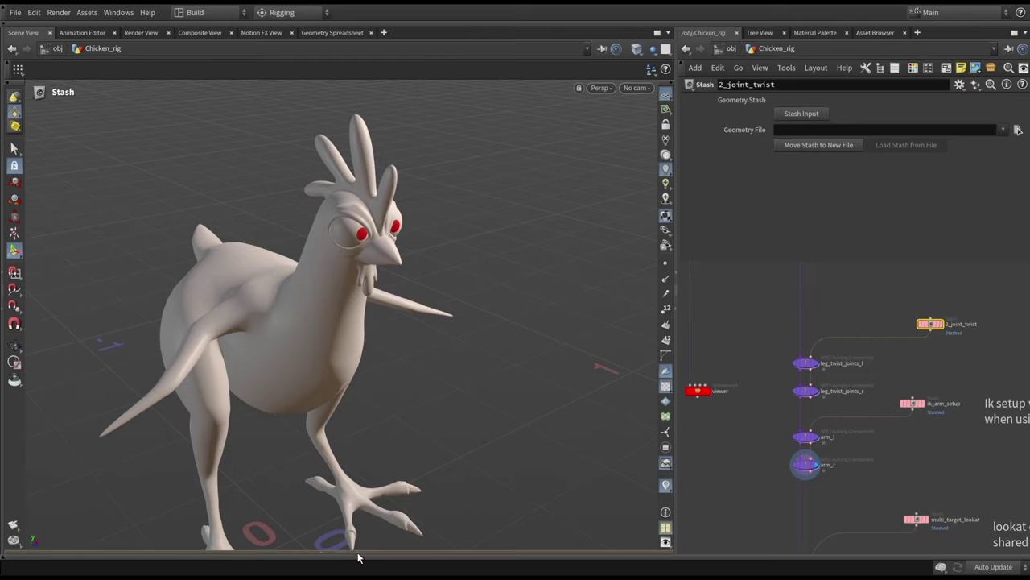
pyautogui.click(359, 557)
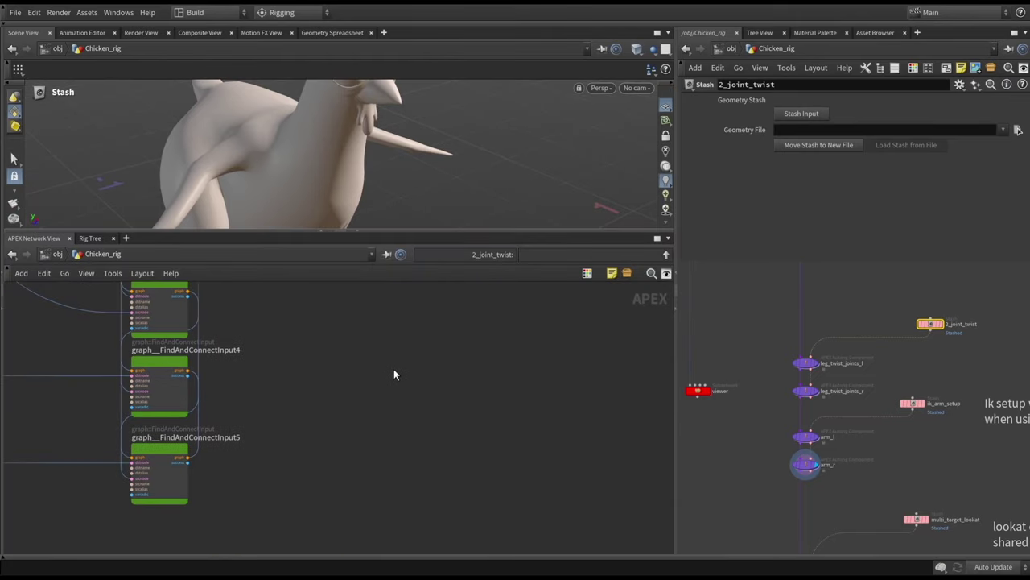
# Step: Maximize the network view, frame the graph, and inspect twist_a2, twist_b2 and arm_twist1
pyautogui.hotkey('ctrl', 'b')
pyautogui.press('h')
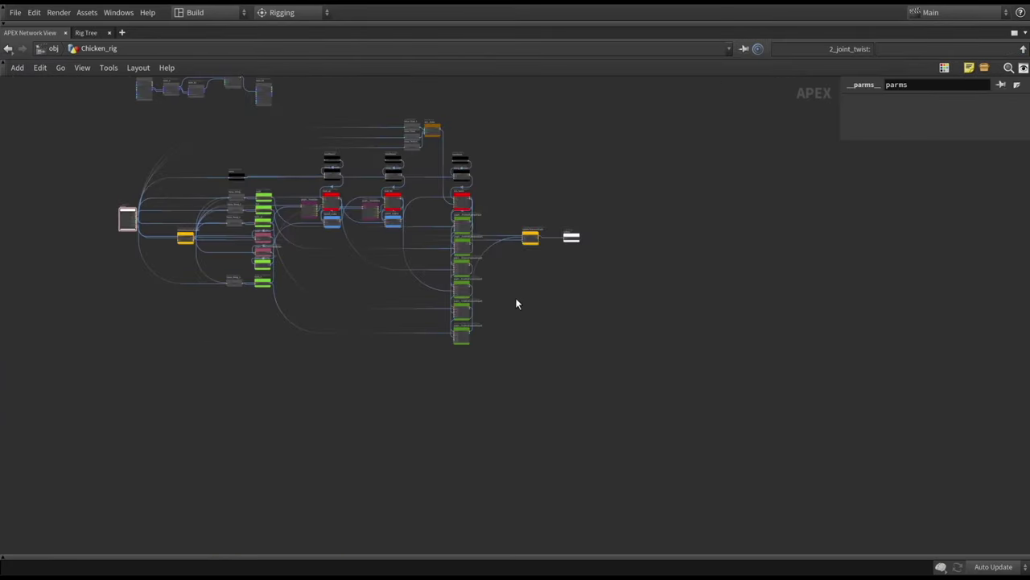
pyautogui.moveTo(517, 304); pyautogui.dragTo(664, 393, button='middle')
pyautogui.scroll(5, 470, 314)
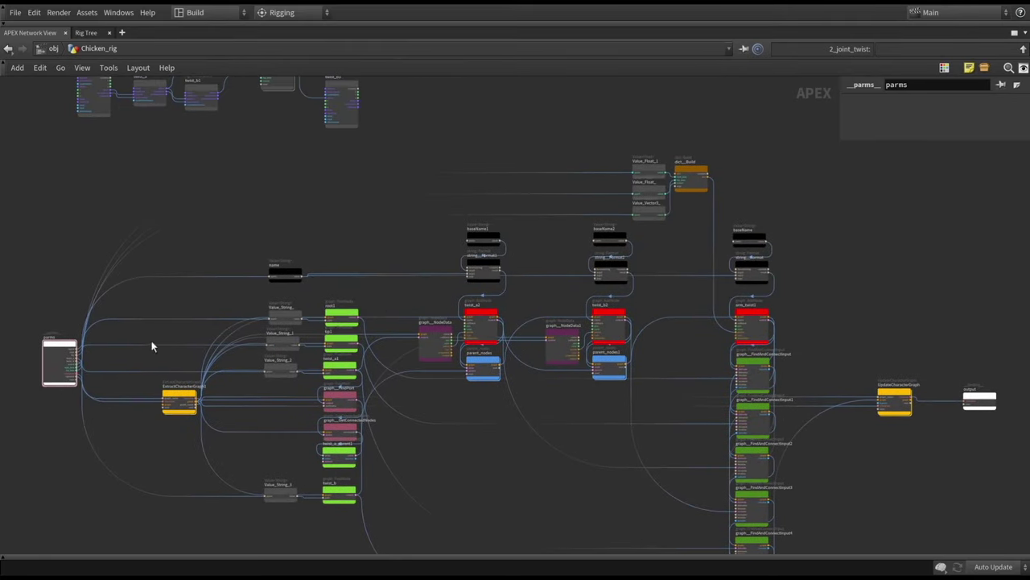
pyautogui.click(487, 322)
pyautogui.click(620, 330)
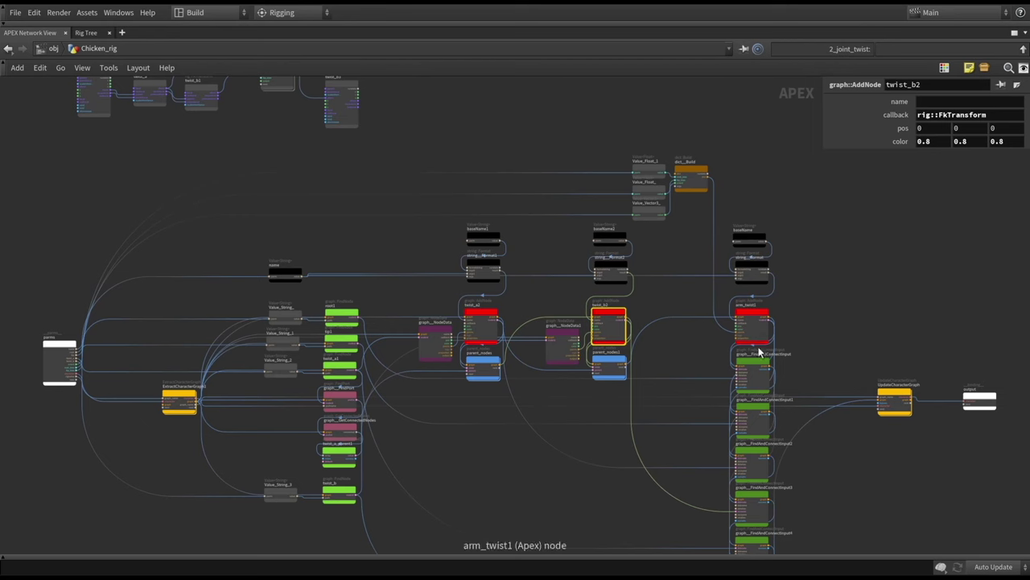
pyautogui.click(747, 339)
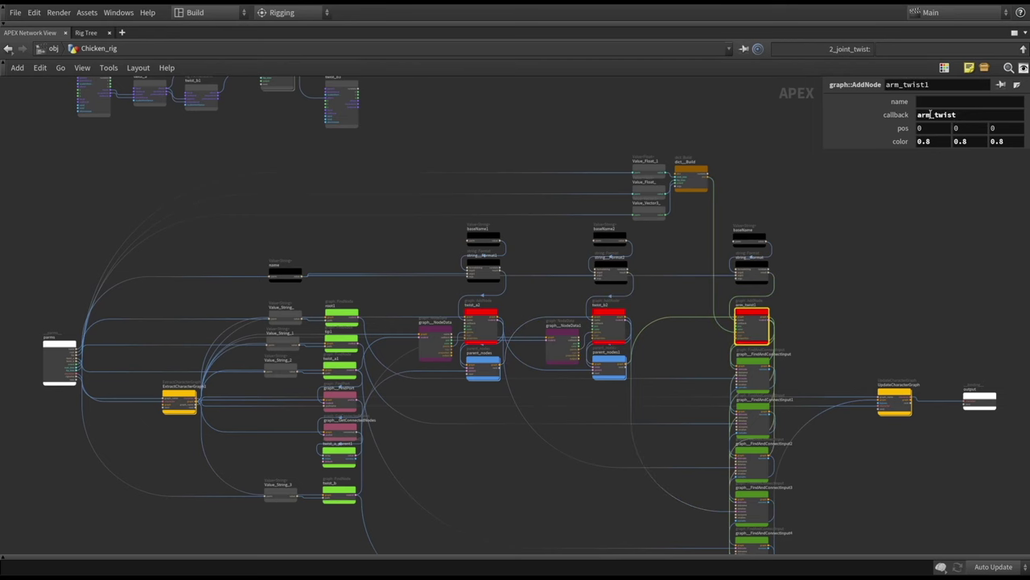
# Step: Box-select the eight upper-group nodes, clear the selection, then select arm_twist
pyautogui.moveTo(353, 158); pyautogui.dragTo(479, 258, button='middle')
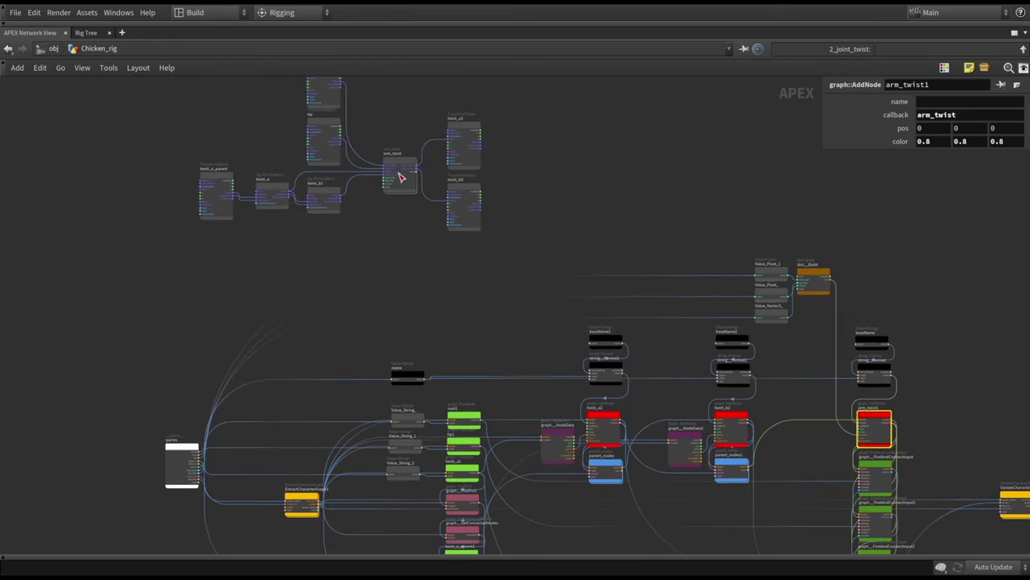
pyautogui.scroll(-2, 459, 233)
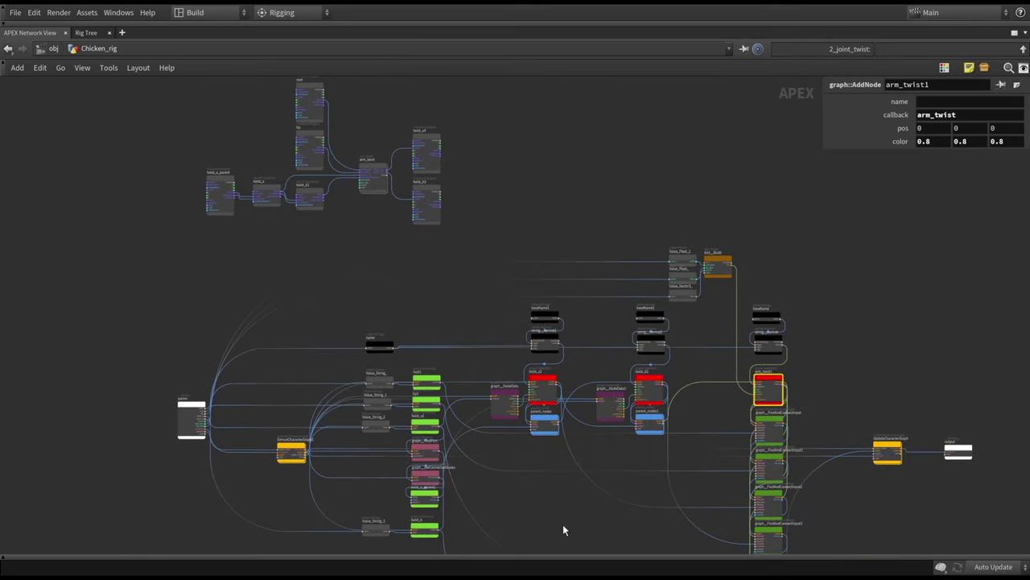
pyautogui.moveTo(475, 83); pyautogui.dragTo(191, 230)
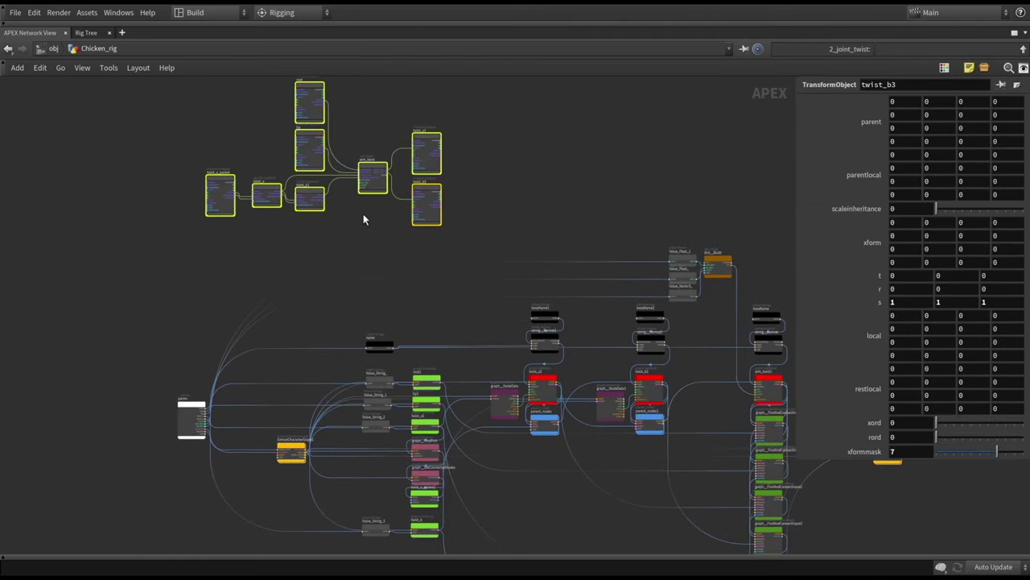
pyautogui.moveTo(363, 214); pyautogui.dragTo(419, 295, button='middle')
pyautogui.click(416, 293)
pyautogui.scroll(5, 416, 292)
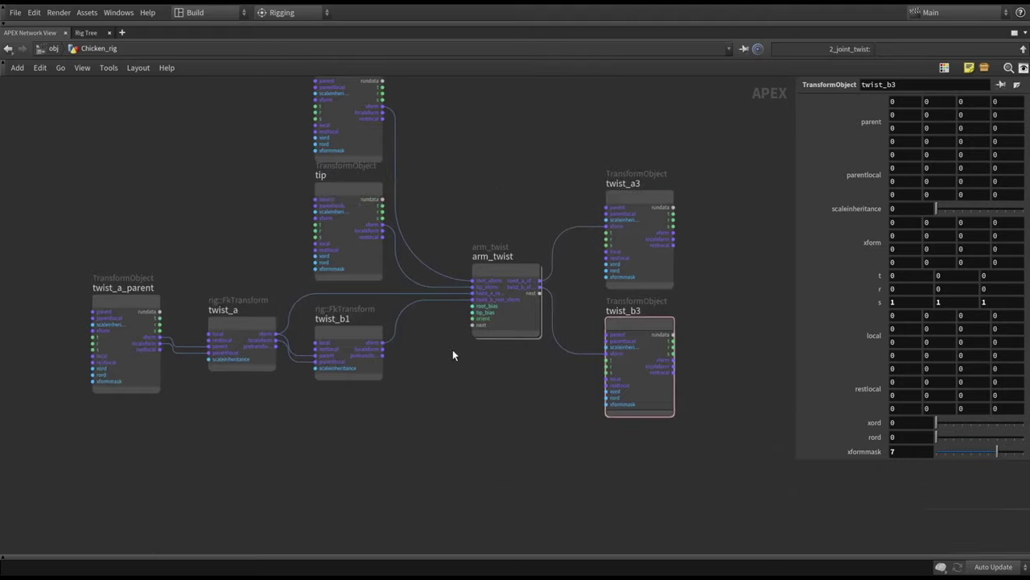
pyautogui.scroll(-3, 444, 371)
pyautogui.moveTo(483, 371); pyautogui.dragTo(458, 321)
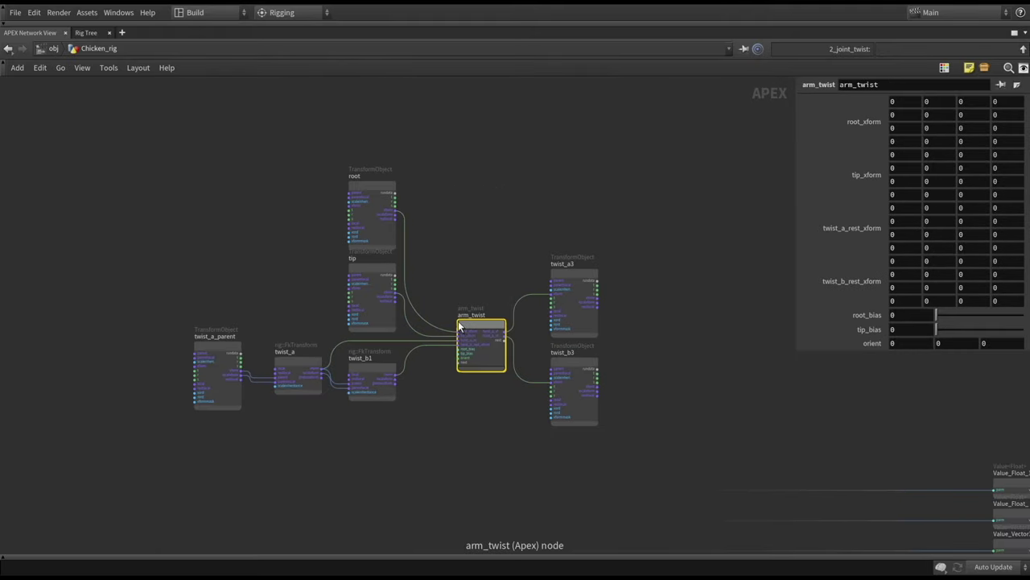
# Step: Inside arm_twist, move tip_bias below root_bias and check the bias, parms and output nodes
pyautogui.doubleClick(475, 322)
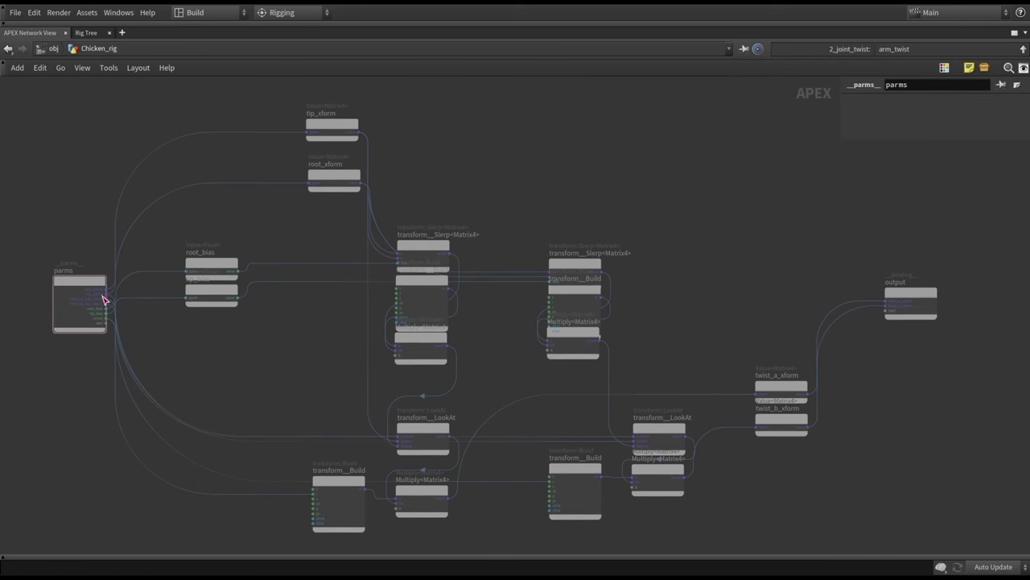
pyautogui.moveTo(203, 291); pyautogui.dragTo(212, 315)
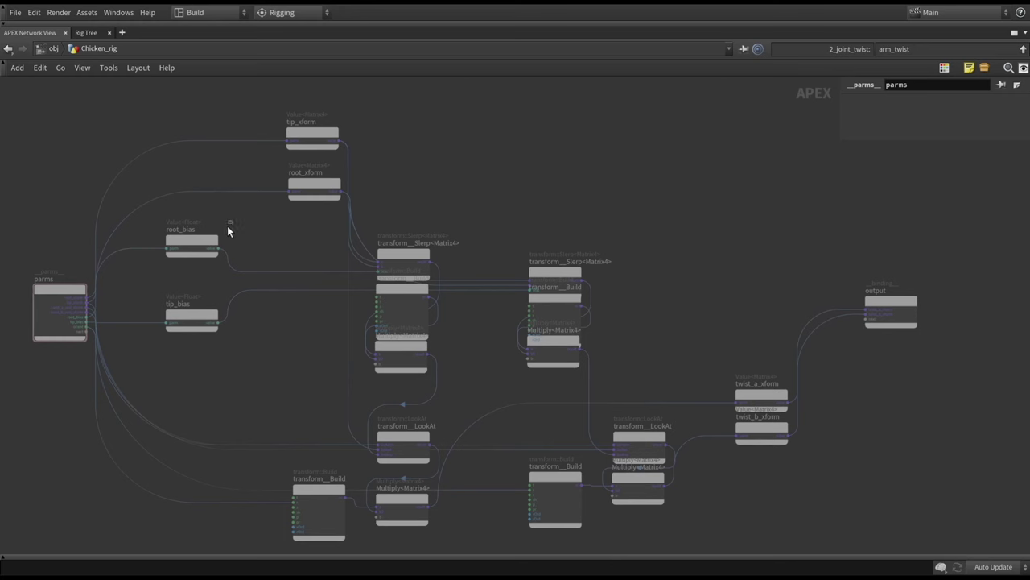
pyautogui.click(183, 245)
pyautogui.click(193, 321)
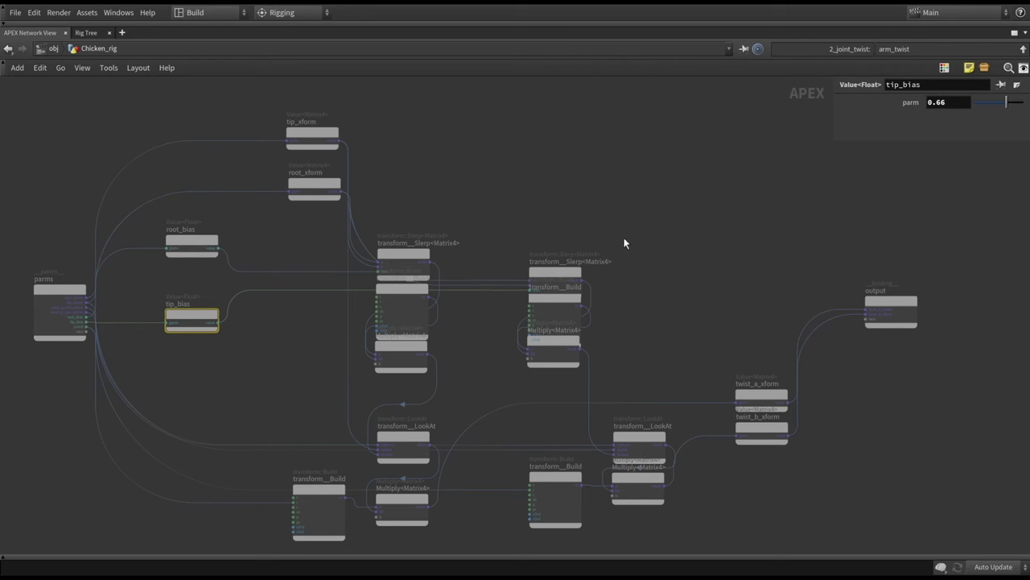
pyautogui.moveTo(81, 188); pyautogui.dragTo(11, 418)
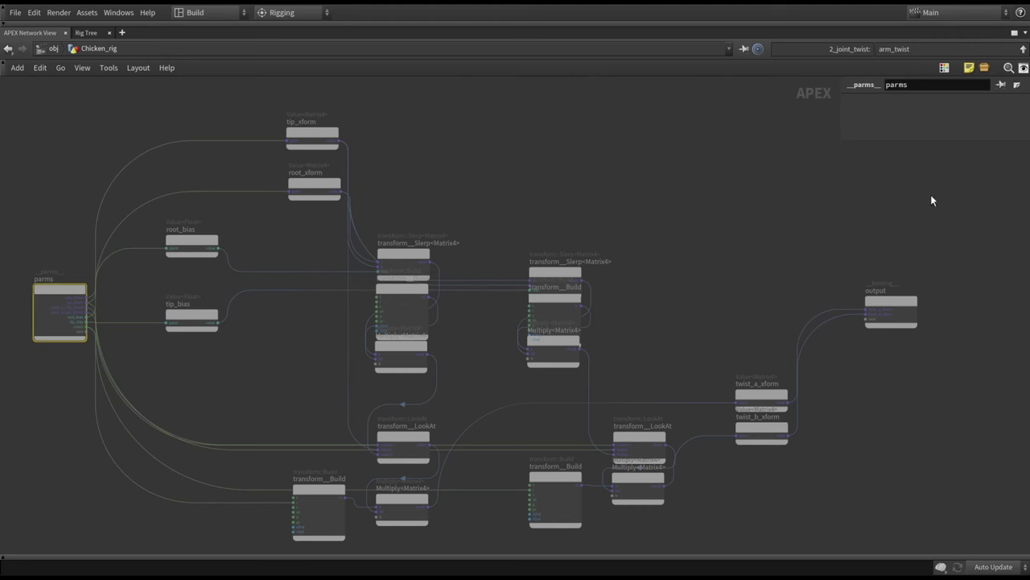
pyautogui.click(891, 310)
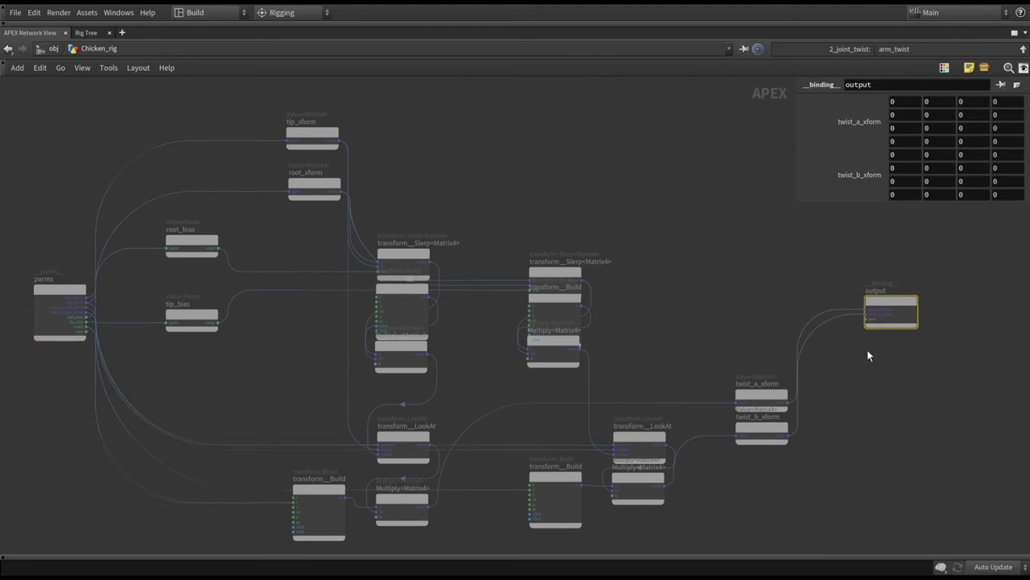
# Step: Frame the arm_twist graph and inspect the transform__LookAt node's inputs
pyautogui.press('h')
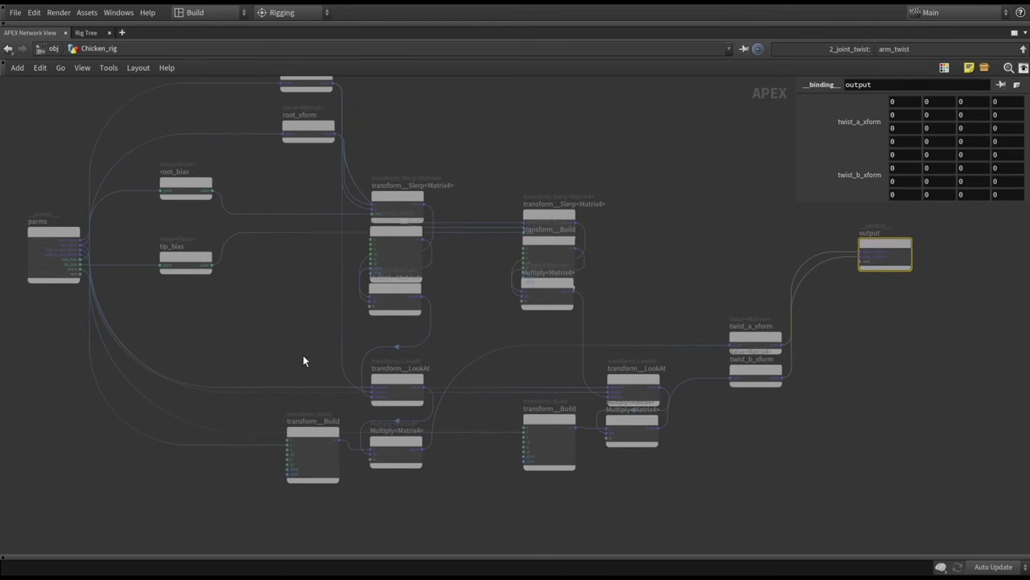
pyautogui.moveTo(303, 360); pyautogui.dragTo(423, 403)
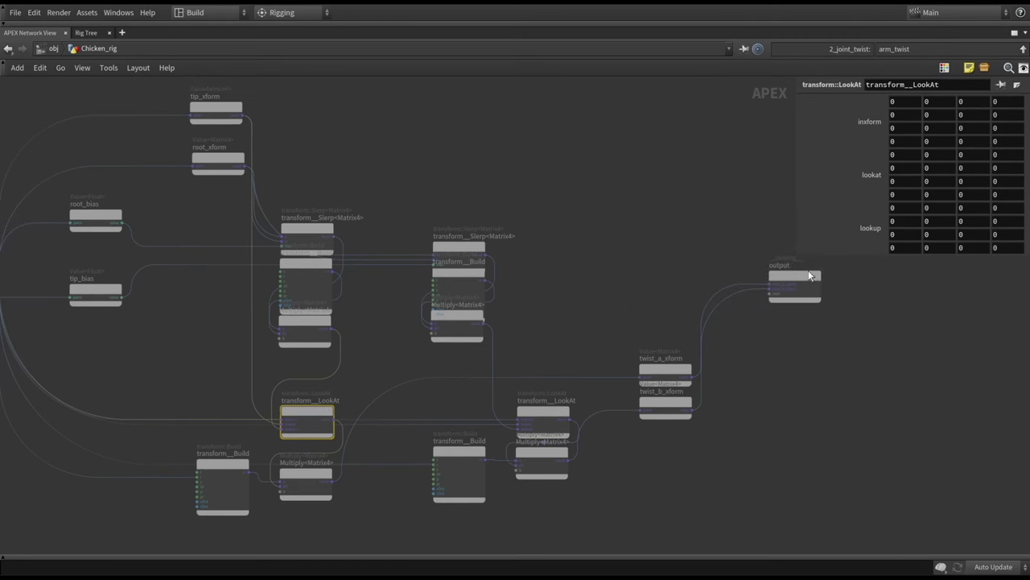
pyautogui.press('h')
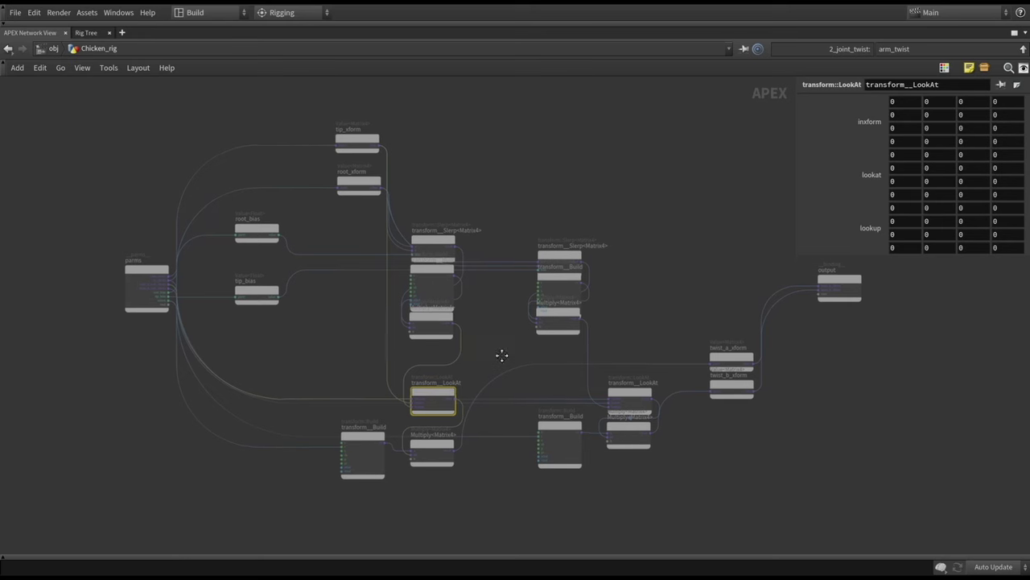
pyautogui.moveTo(501, 354); pyautogui.dragTo(485, 354, button='middle')
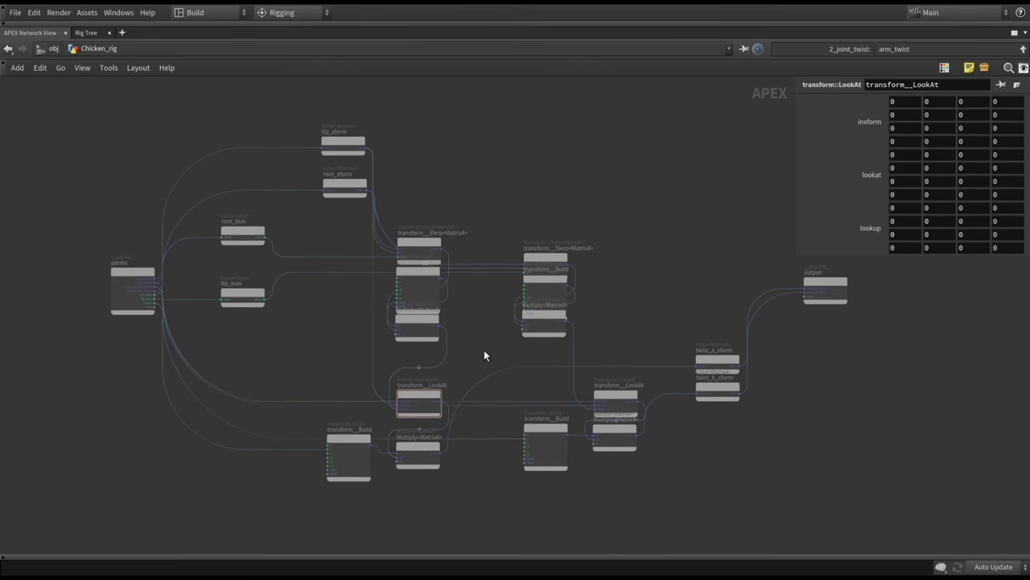
# Step: Restore the full desktop layout and move the viewer node lower in the network
pyautogui.hotkey('ctrl', 'b')
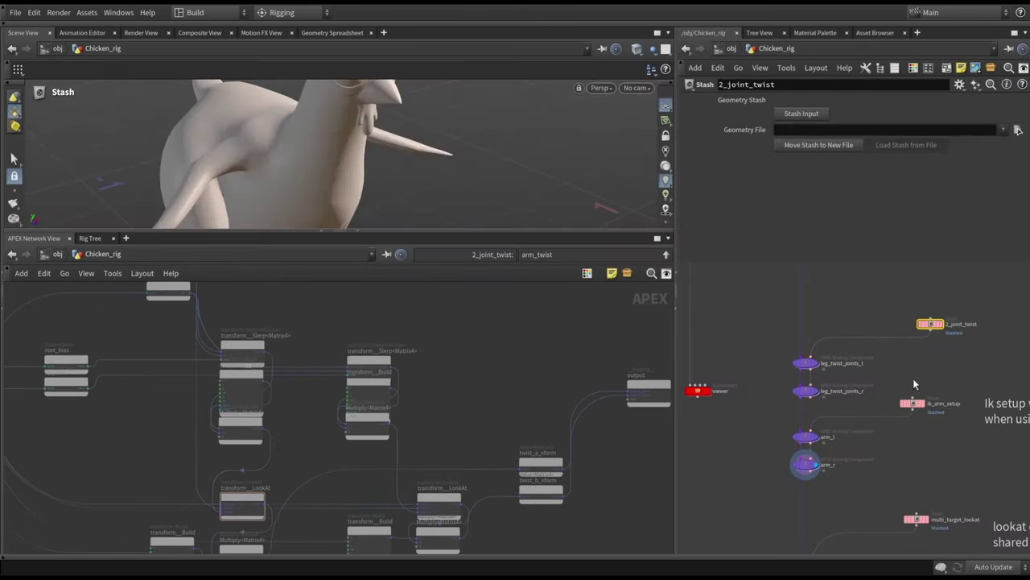
pyautogui.scroll(-3, 767, 440)
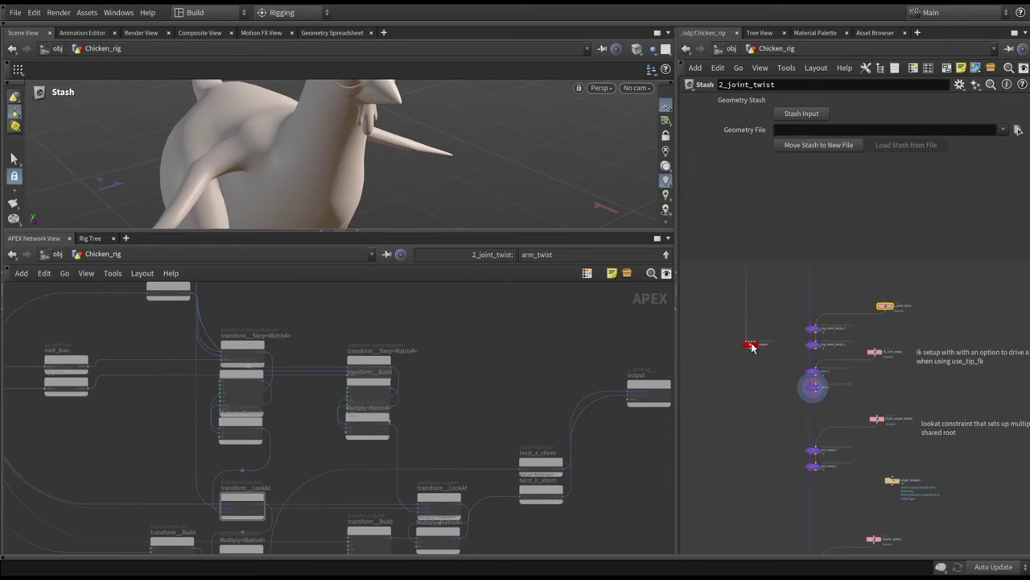
pyautogui.moveTo(751, 345); pyautogui.dragTo(749, 420)
pyautogui.moveTo(815, 376)
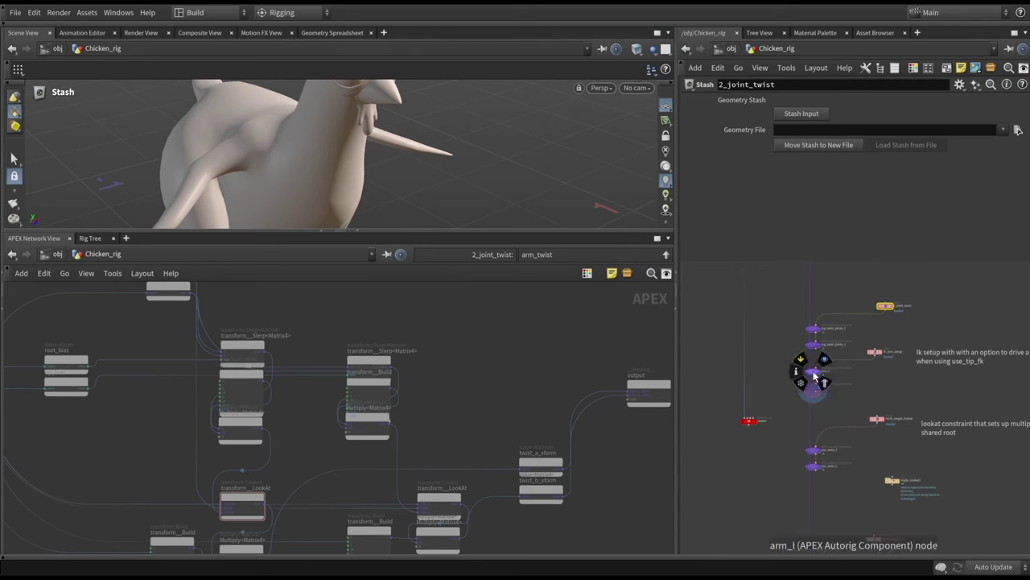
pyautogui.moveTo(751, 427); pyautogui.dragTo(763, 425)
pyautogui.scroll(5, 790, 437)
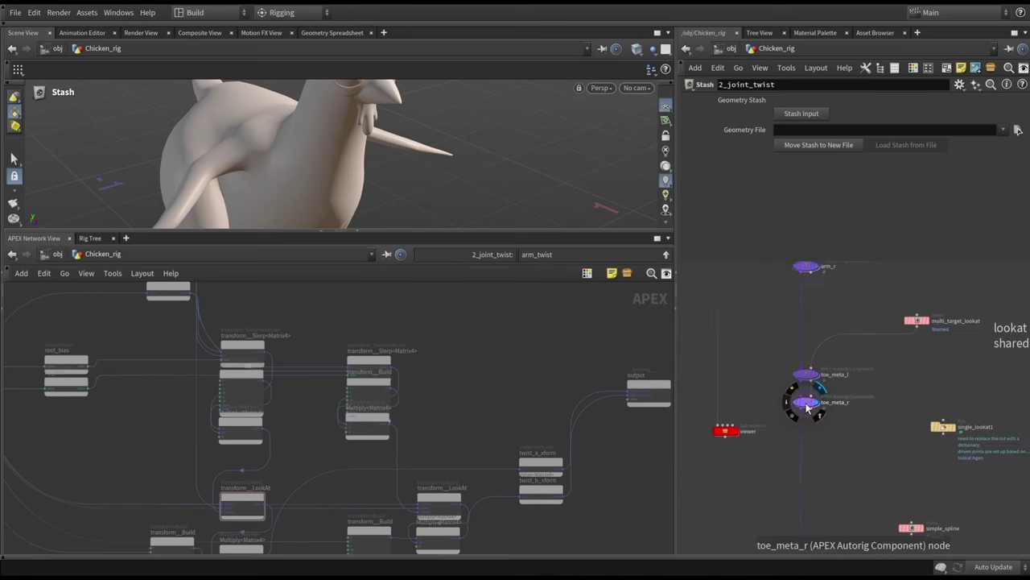
# Step: Select toe_meta_r, make the 3D viewport taller, and frame the chicken's feet
pyautogui.click(807, 406)
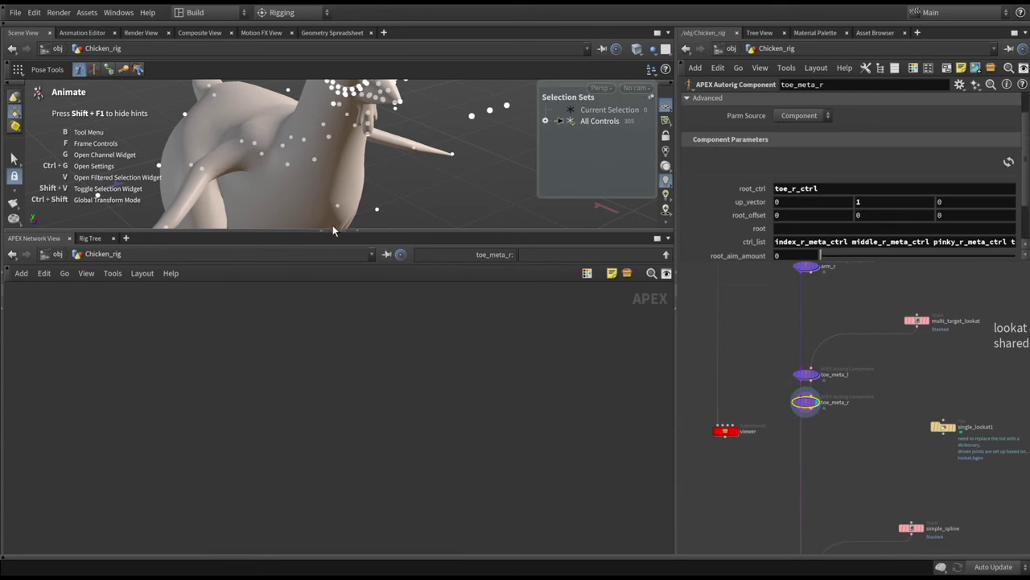
pyautogui.moveTo(343, 234); pyautogui.dragTo(343, 407)
pyautogui.press('Escape')
pyautogui.moveTo(363, 241); pyautogui.dragTo(416, 252)
pyautogui.scroll(5, 461, 208)
pyautogui.scroll(5, 461, 209)
pyautogui.press('Return')
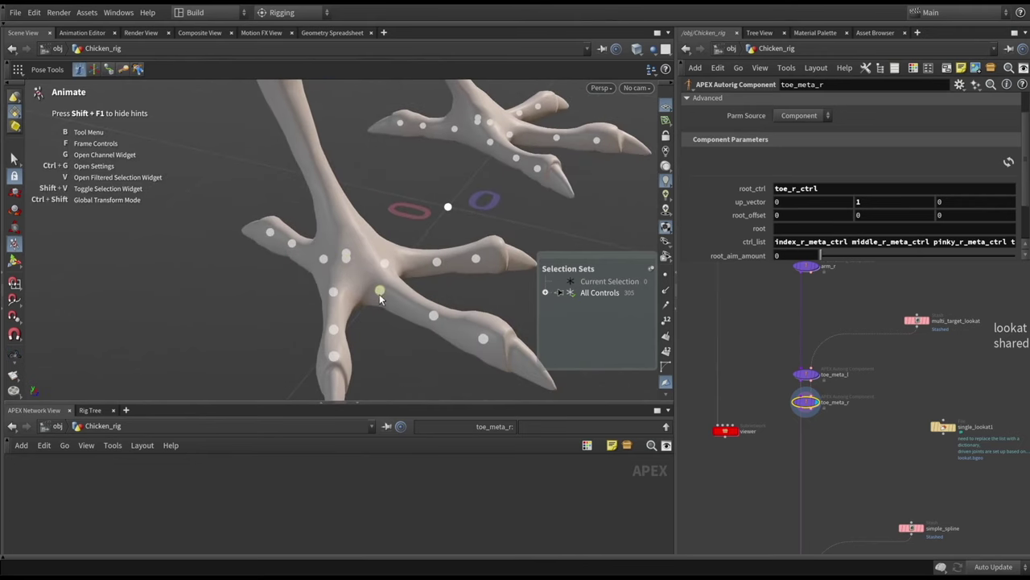
# Step: Bend and rotate the right toe control, then undo both pose changes
pyautogui.moveTo(379, 294); pyautogui.dragTo(349, 269)
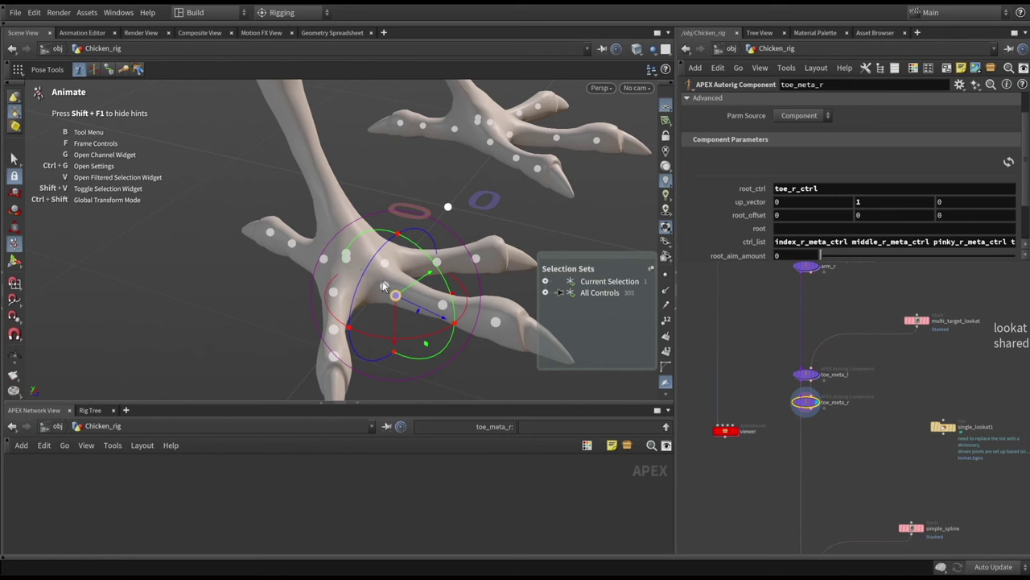
pyautogui.moveTo(395, 294); pyautogui.dragTo(352, 266)
pyautogui.hotkey('ctrl', 'z')
pyautogui.click(459, 379)
pyautogui.hotkey('ctrl', 'z')
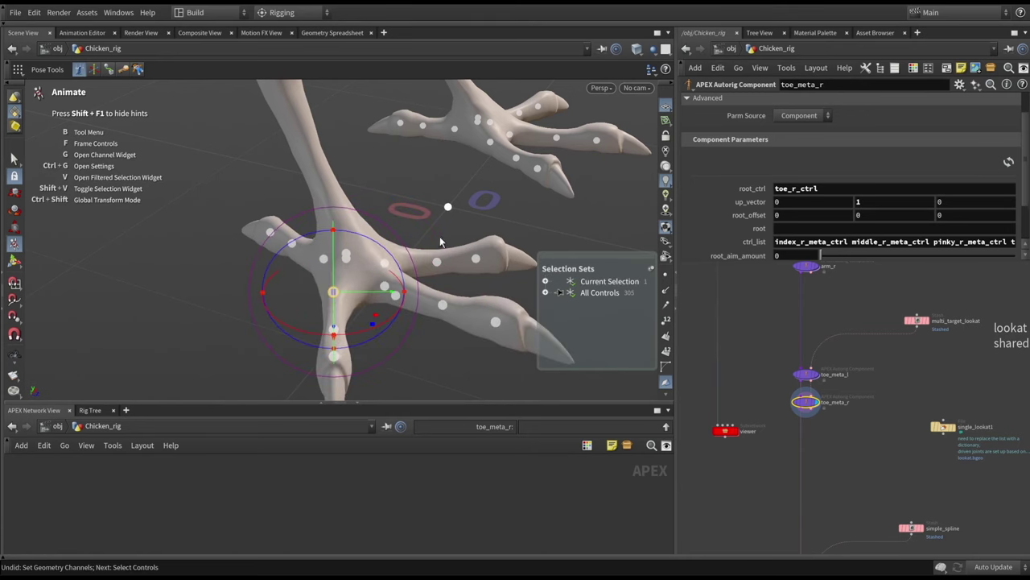
pyautogui.press('Escape')
pyautogui.moveTo(440, 242); pyautogui.dragTo(534, 175)
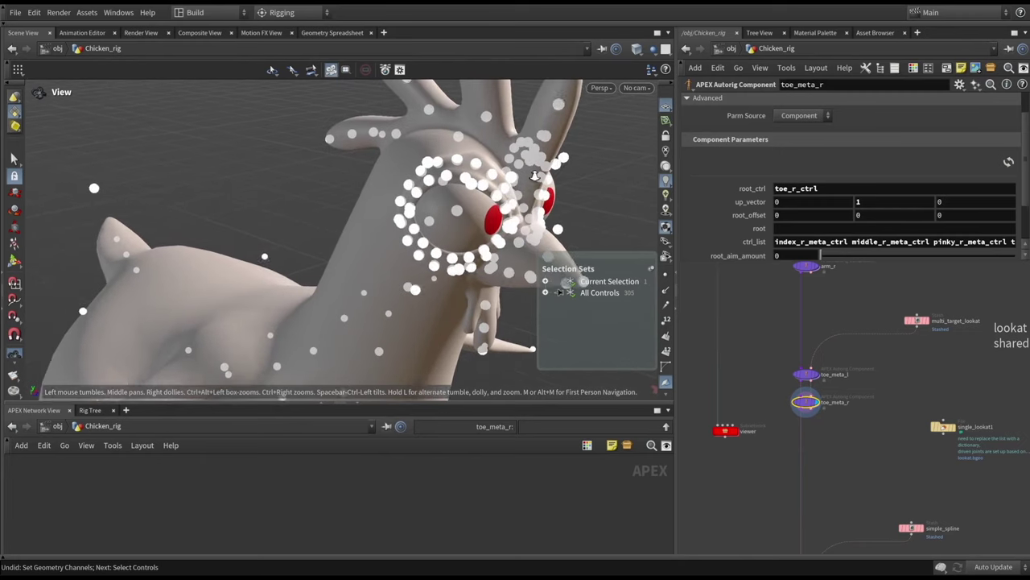
# Step: Orbit around the chicken's head and clear the control selection
pyautogui.press('Return')
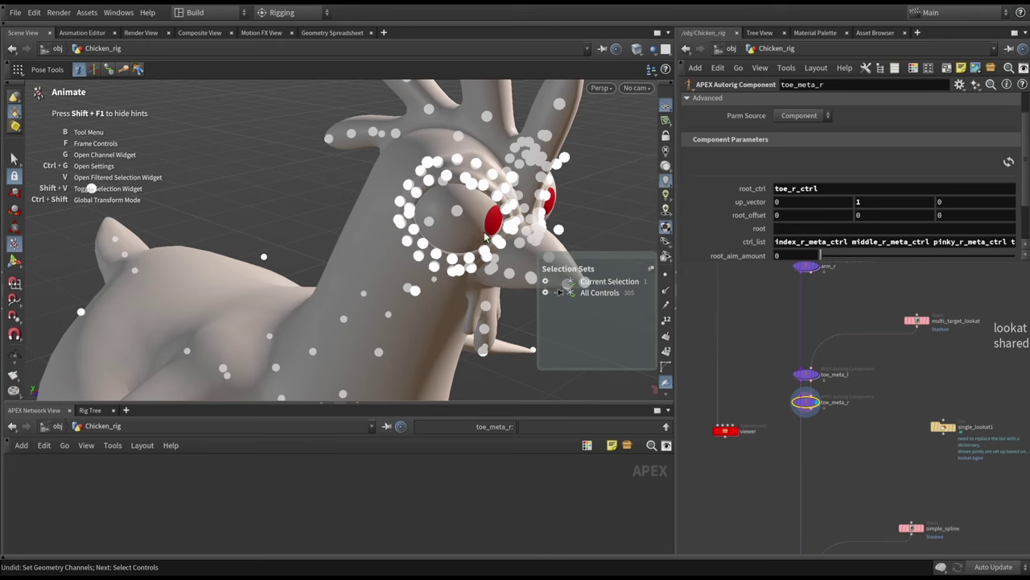
pyautogui.press('Escape')
pyautogui.moveTo(456, 211)
pyautogui.mouseDown()
pyautogui.moveTo(520, 197)
pyautogui.moveTo(471, 224)
pyautogui.mouseUp()
pyautogui.press('Return')
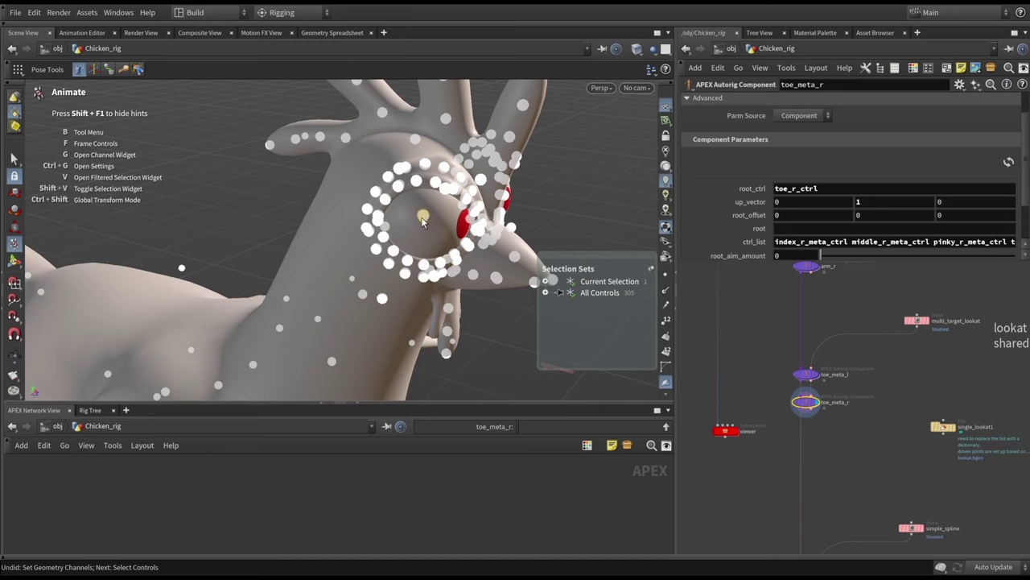
pyautogui.click(557, 197)
pyautogui.moveTo(557, 197); pyautogui.dragTo(499, 234)
# Step: Pan the network and resize the parameter pane to review toe_meta_r's toe_r_ctrl and meta controls
pyautogui.moveTo(905, 475); pyautogui.dragTo(884, 425, button='middle')
pyautogui.scroll(-4, 883, 419)
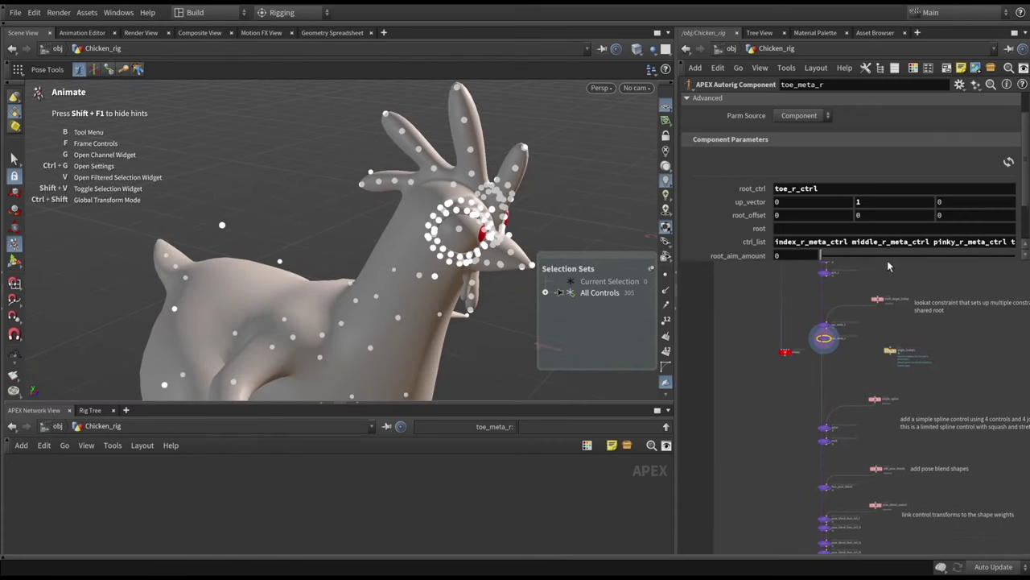
pyautogui.moveTo(888, 268); pyautogui.dragTo(885, 333)
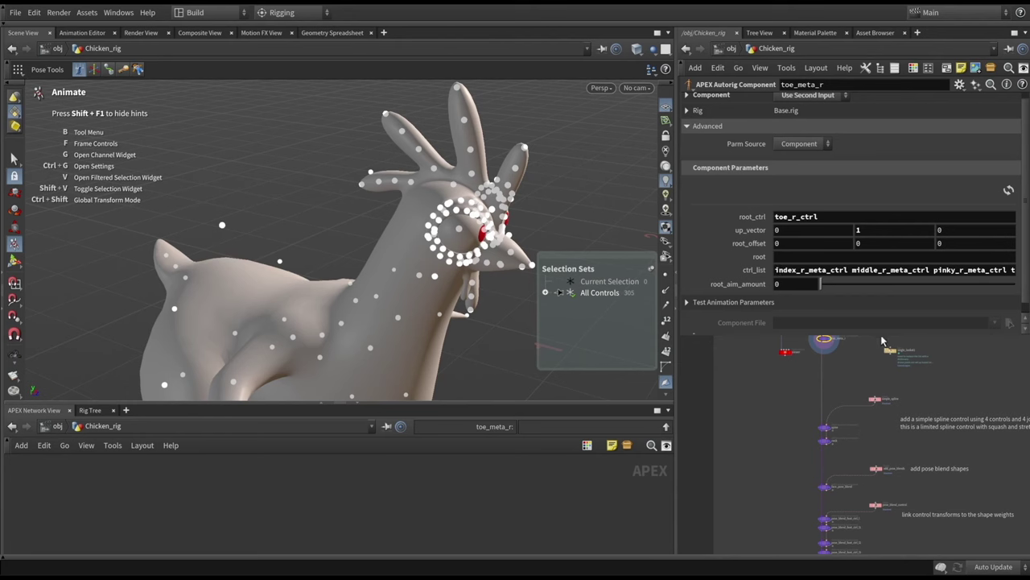
pyautogui.moveTo(882, 339); pyautogui.dragTo(883, 271)
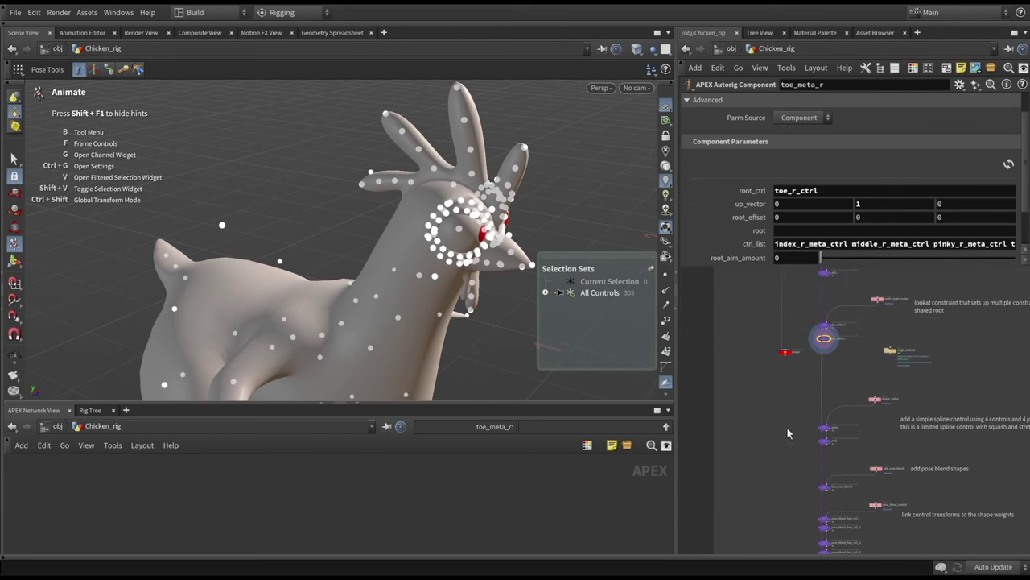
pyautogui.scroll(3, 837, 403)
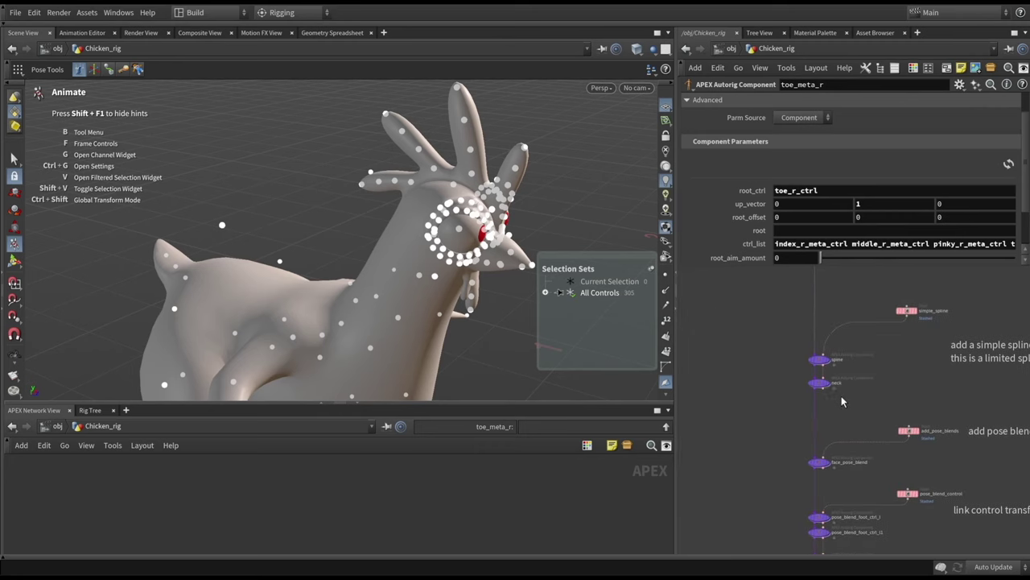
# Step: Select the neck component and reveal its parameters, leaving its component type unchanged
pyautogui.click(817, 384)
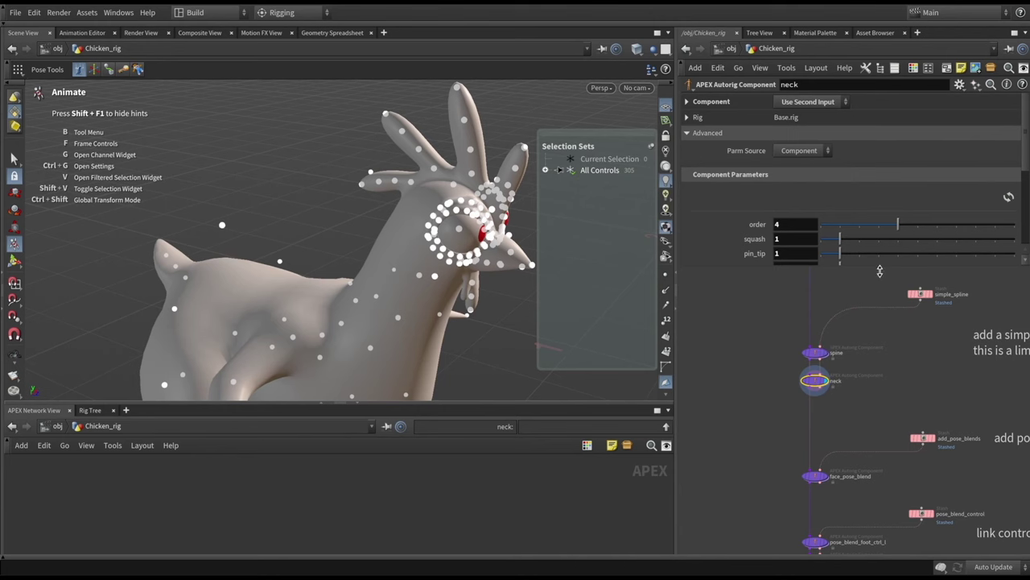
pyautogui.moveTo(880, 270); pyautogui.dragTo(880, 372)
pyautogui.click(808, 101)
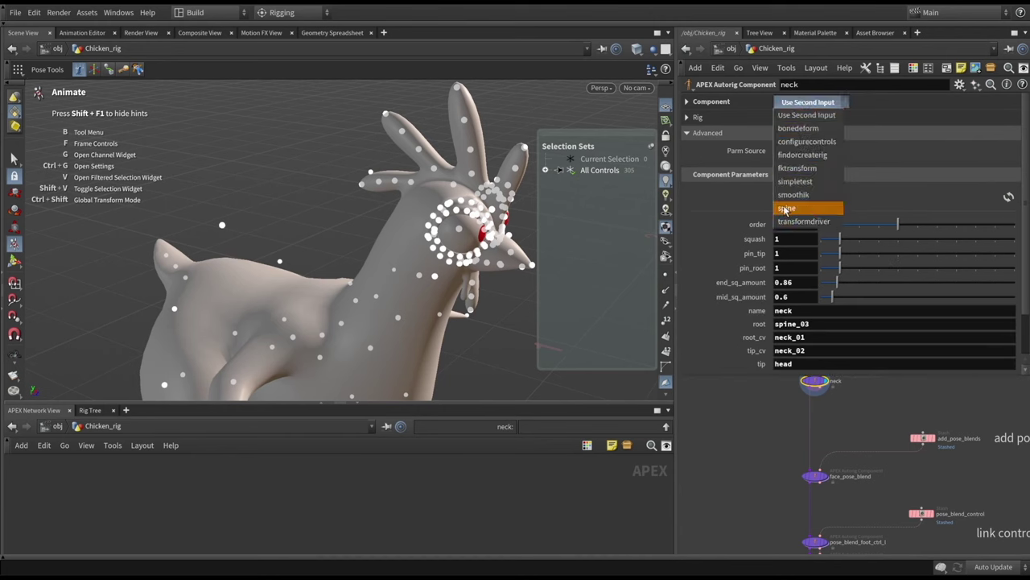
pyautogui.click(742, 429)
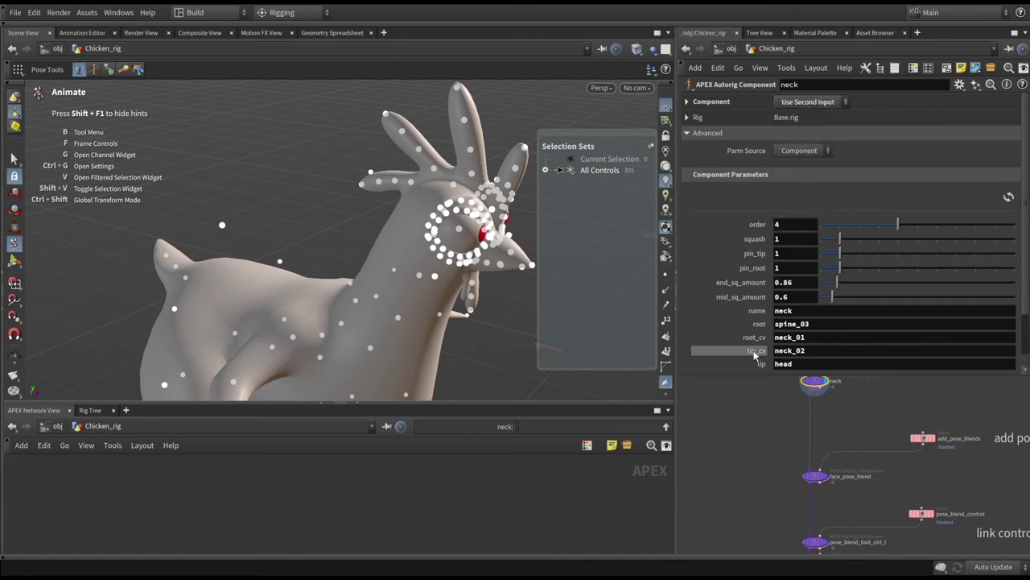
pyautogui.moveTo(761, 380); pyautogui.dragTo(759, 404)
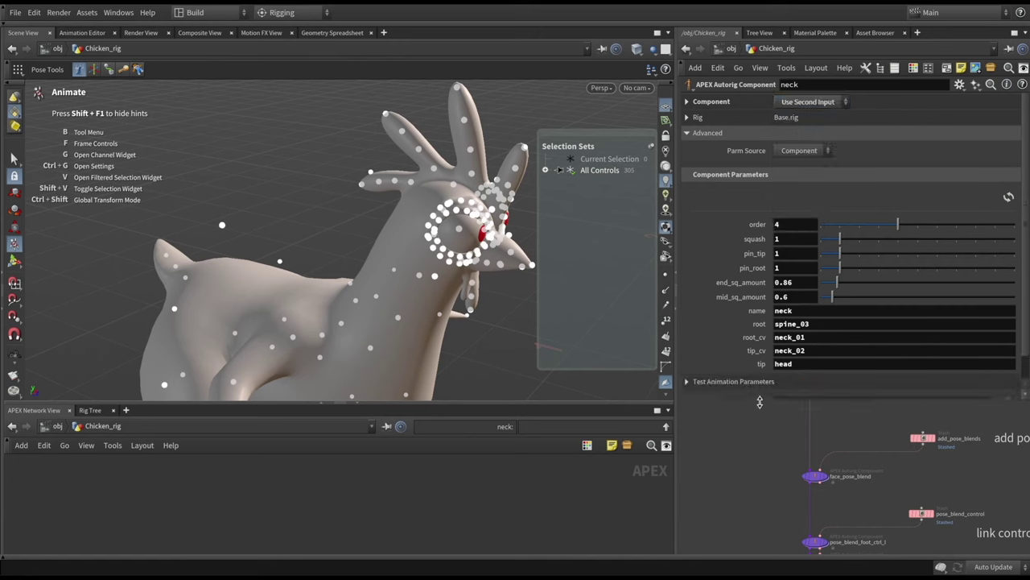
# Step: Test the neck spline by pulling the head control up, then enlarge the network view
pyautogui.press('Escape')
pyautogui.moveTo(487, 330); pyautogui.dragTo(464, 254)
pyautogui.press('Return')
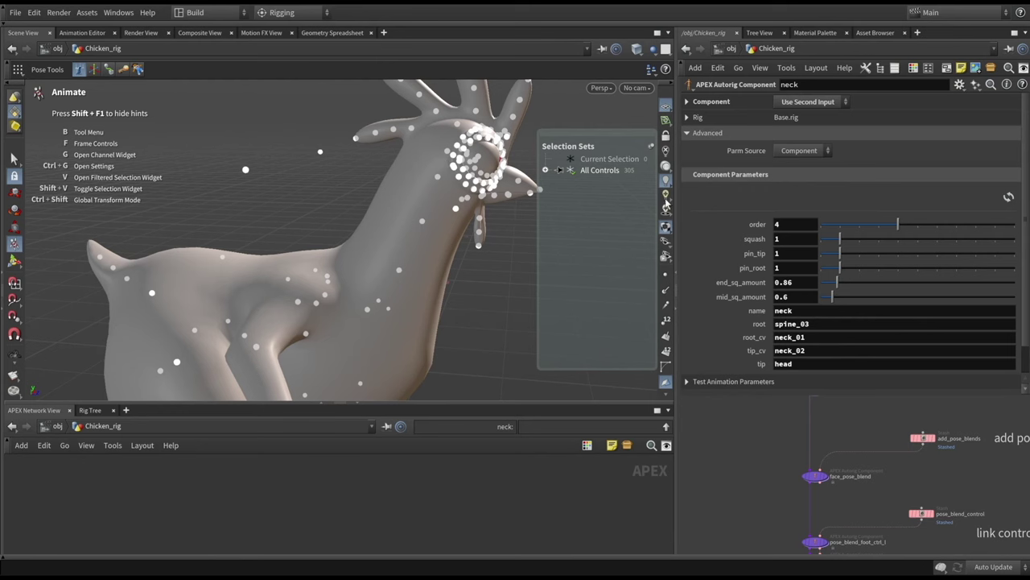
pyautogui.press('Escape')
pyautogui.moveTo(485, 277); pyautogui.dragTo(442, 174)
pyautogui.press('Return')
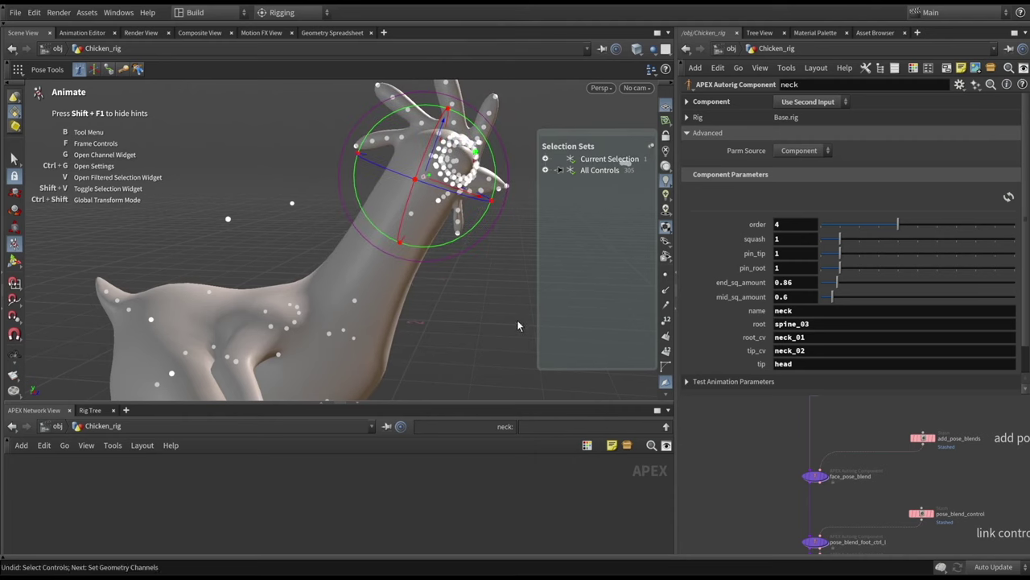
pyautogui.hotkey('ctrl', 'z')
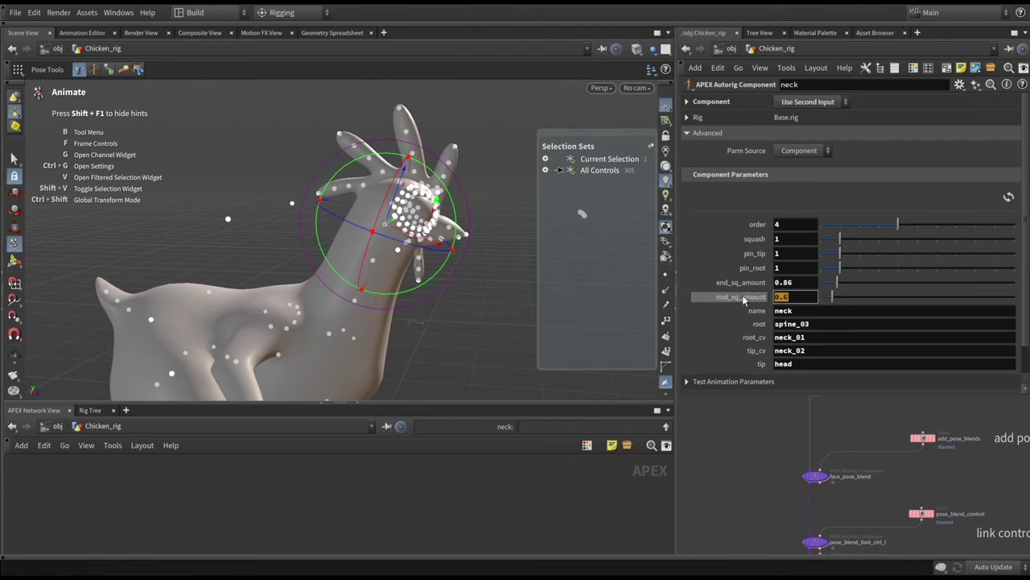
pyautogui.click(471, 315)
pyautogui.moveTo(393, 227); pyautogui.dragTo(379, 265)
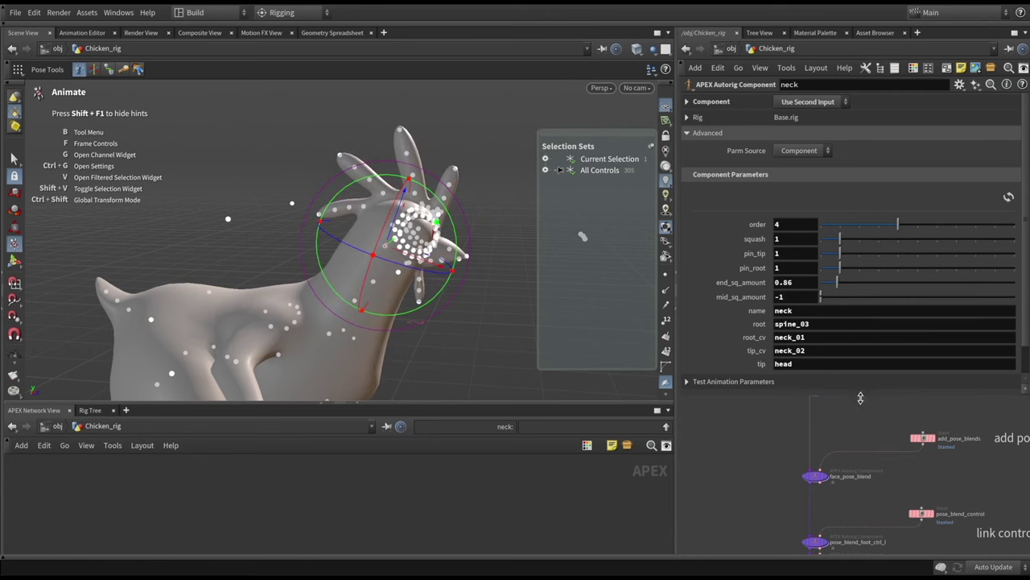
pyautogui.moveTo(862, 396); pyautogui.dragTo(849, 250)
pyautogui.scroll(-5, 859, 412)
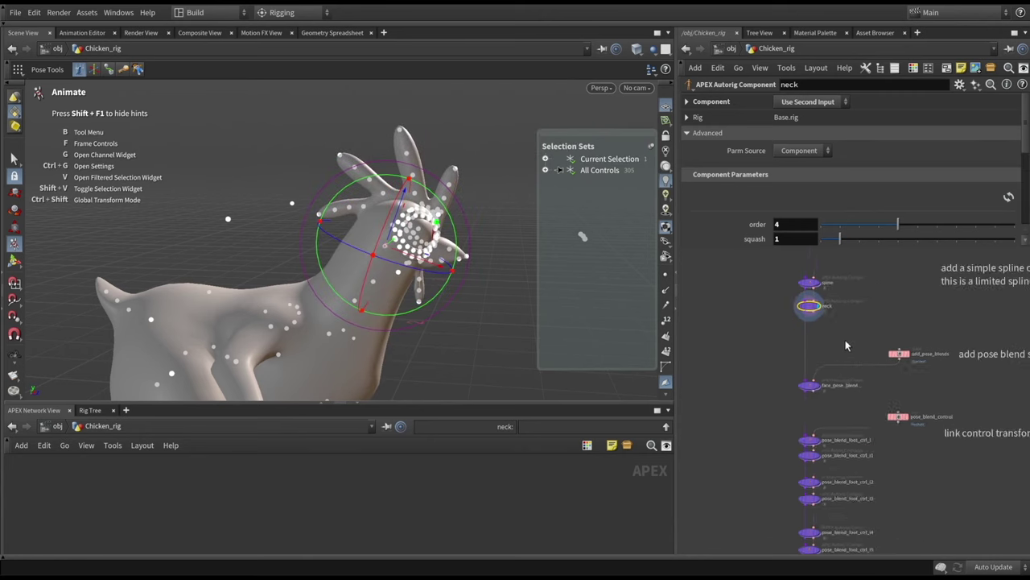
# Step: Select face_pose_blend and orbit and zoom the viewport onto the chicken's face
pyautogui.moveTo(845, 324)
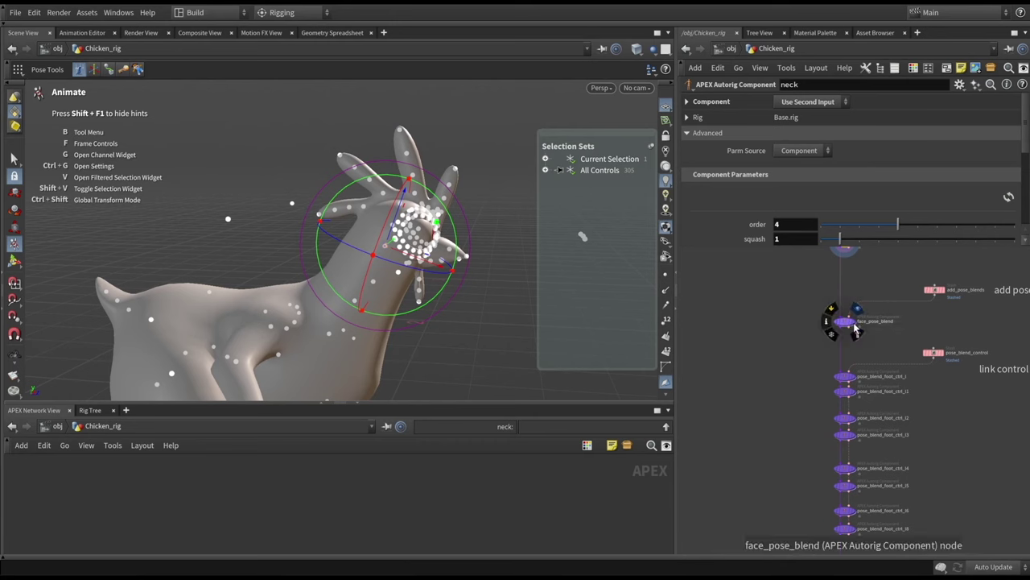
pyautogui.click(845, 322)
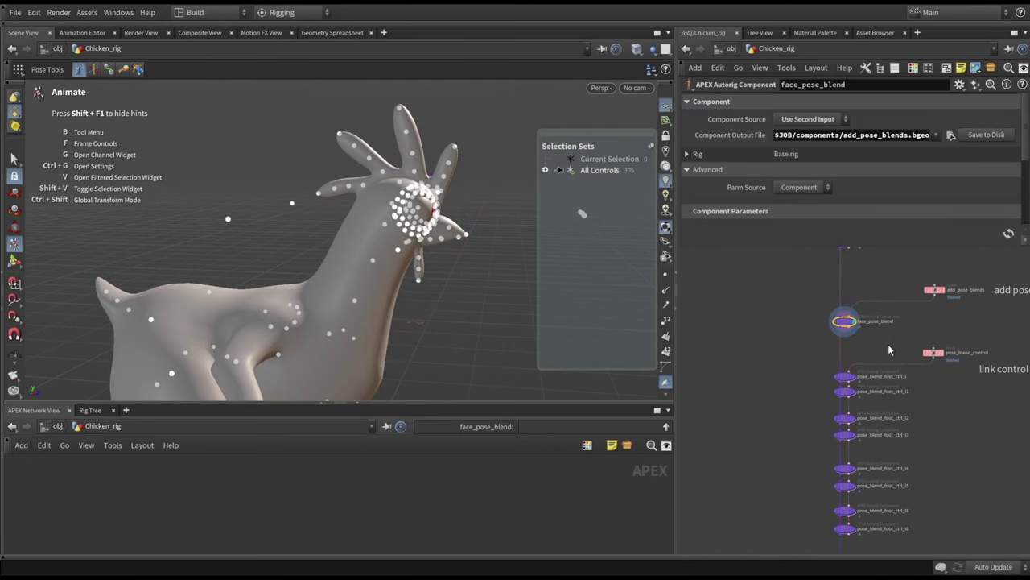
pyautogui.press('Escape')
pyautogui.moveTo(374, 233)
pyautogui.mouseDown()
pyautogui.moveTo(422, 232)
pyautogui.moveTo(386, 231)
pyautogui.mouseUp()
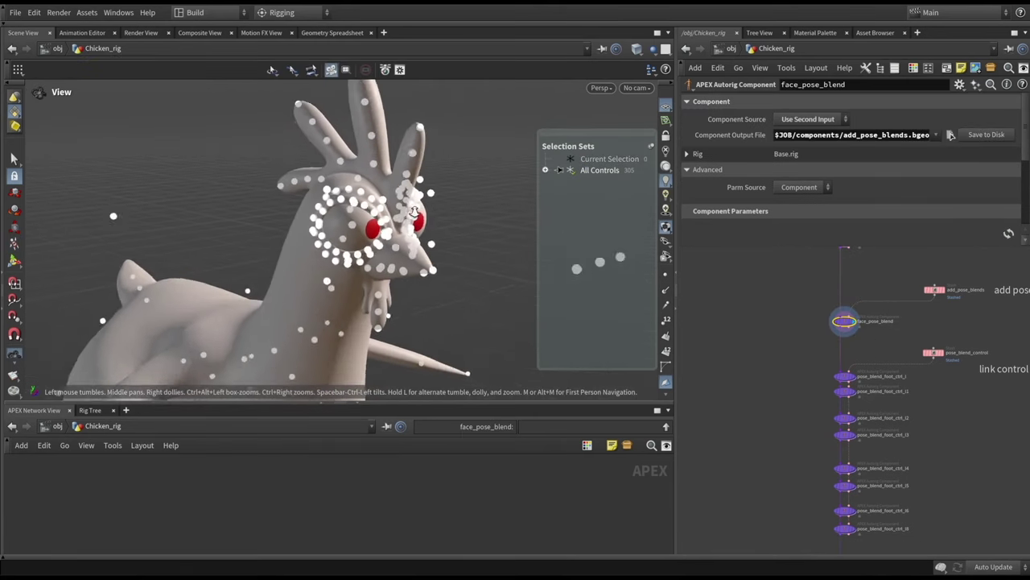
pyautogui.scroll(5, 370, 229)
pyautogui.press('Escape')
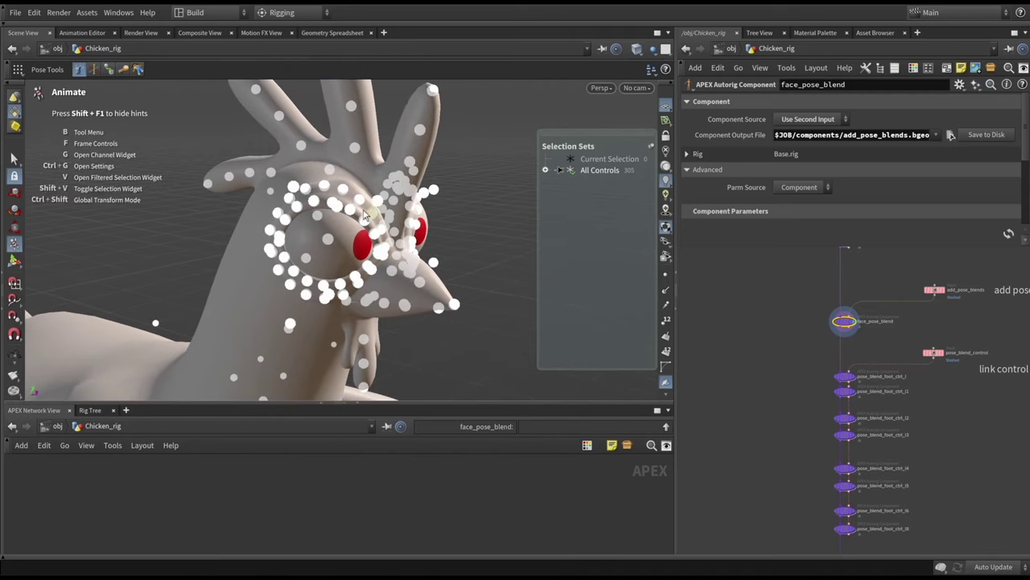
pyautogui.moveTo(337, 233); pyautogui.dragTo(369, 235)
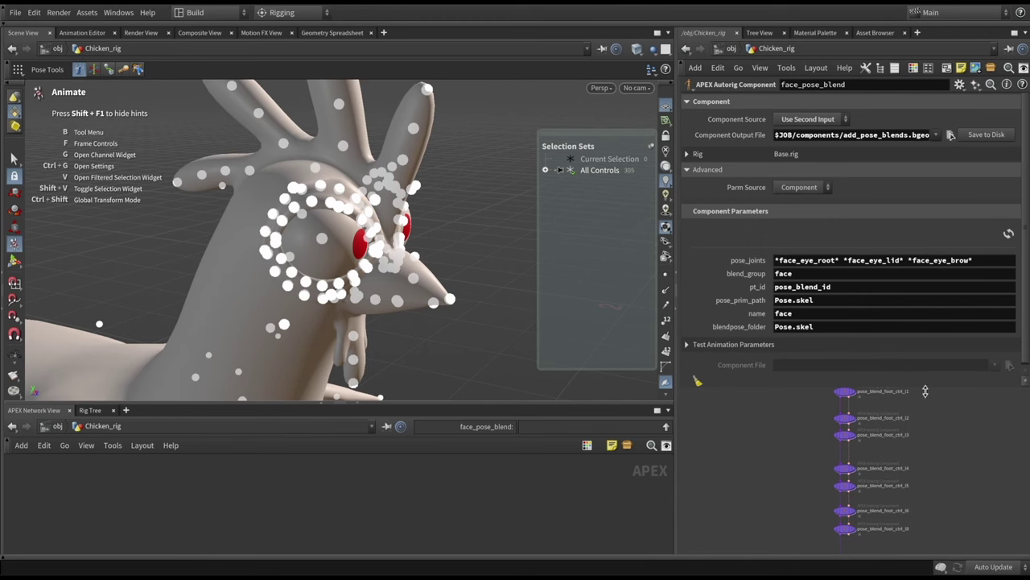
# Step: Enlarge the rig network pane and scroll to the Pose Shapes box
pyautogui.moveTo(928, 392); pyautogui.dragTo(938, 236)
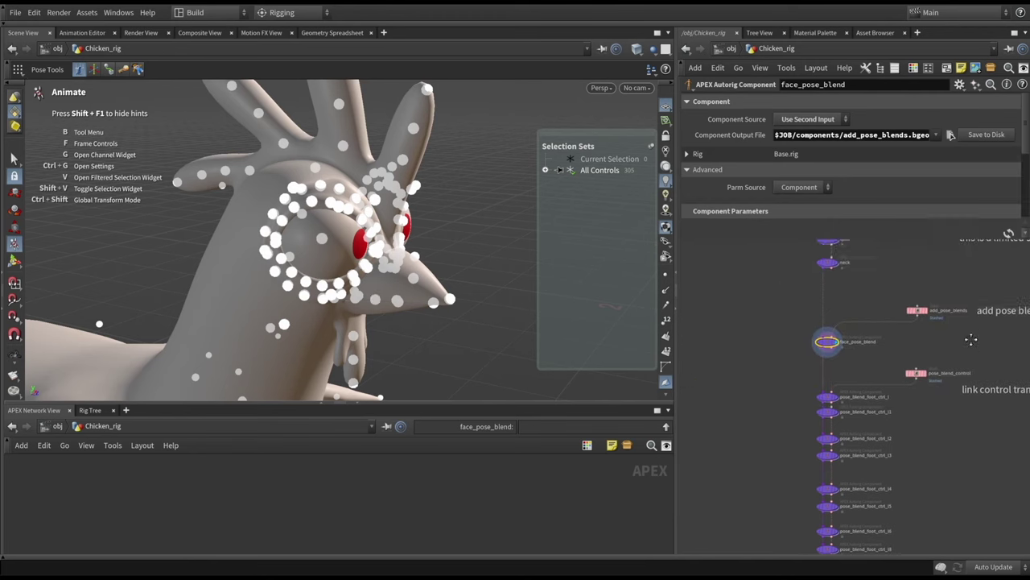
pyautogui.scroll(-5, 945, 269)
pyautogui.scroll(8, 770, 435)
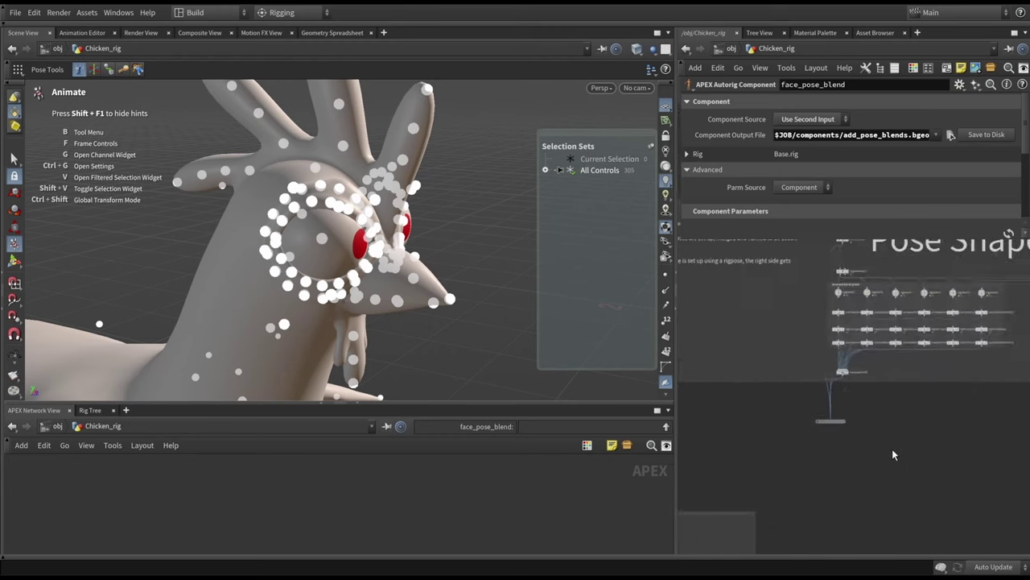
# Step: Expand the network box, display bonedeform2, and open primitivewrangle1's settings
pyautogui.click(769, 433)
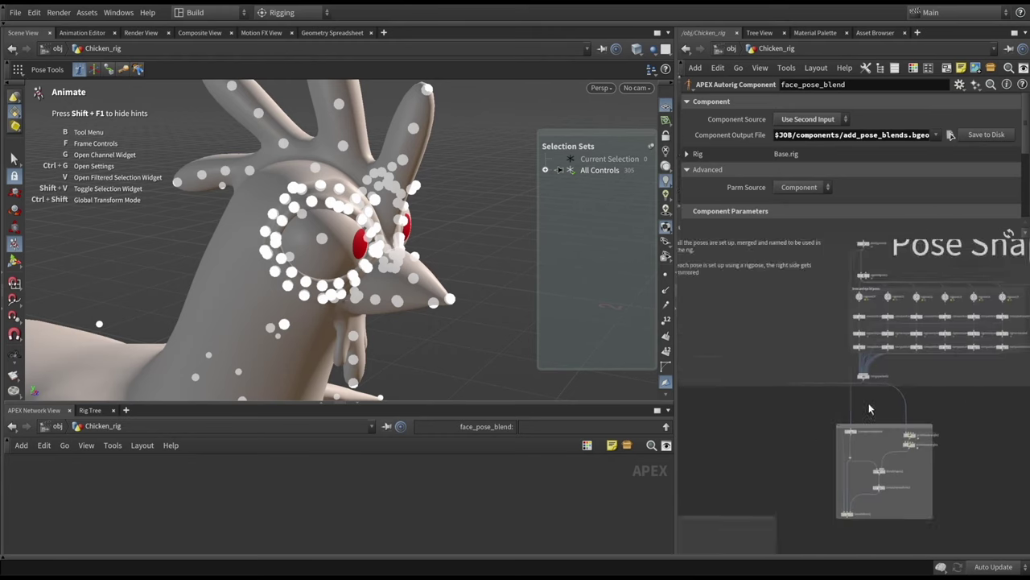
pyautogui.click(793, 516)
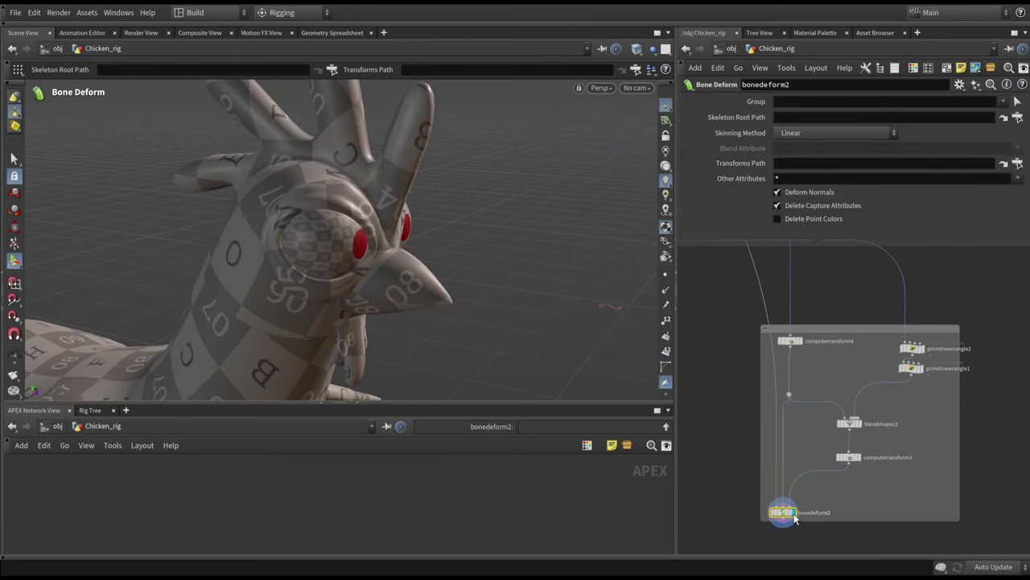
pyautogui.moveTo(456, 258); pyautogui.dragTo(314, 270)
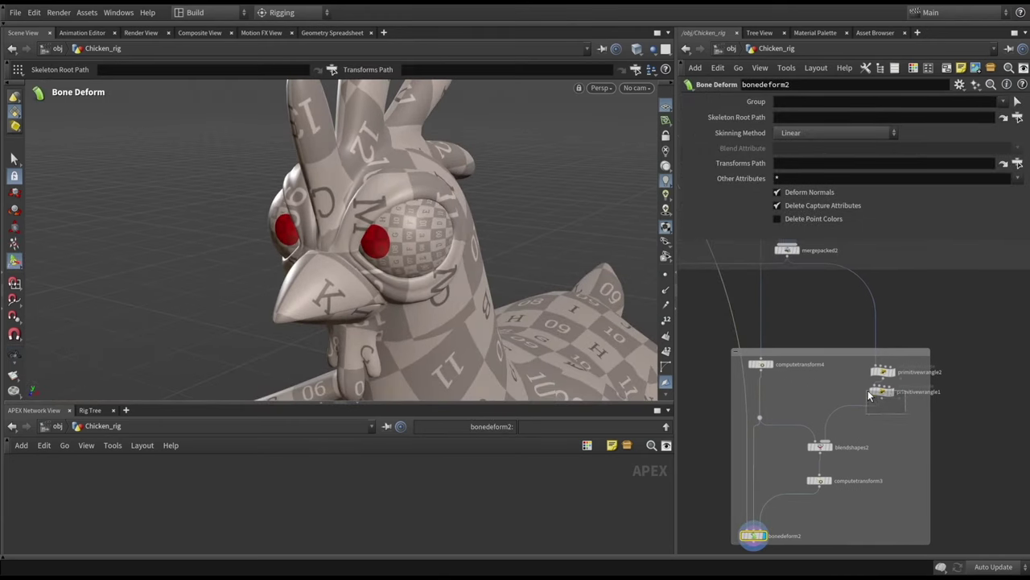
pyautogui.click(878, 393)
pyautogui.scroll(2, 797, 298)
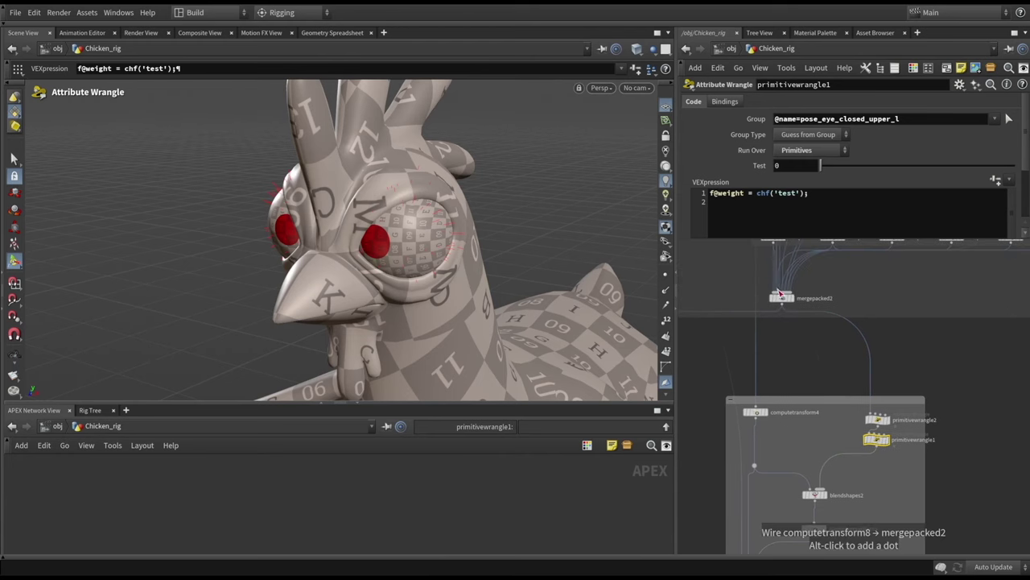
pyautogui.scroll(-1, 877, 422)
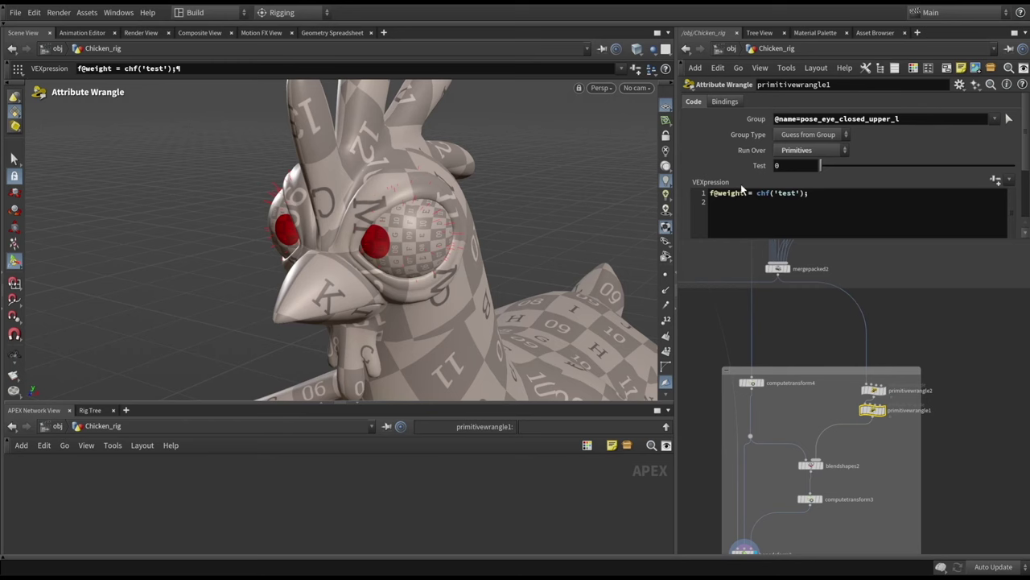
# Step: Scrub the test weight to close the upper eyelid, then reset it and review blendshapes2's pose_blend_id attribute
pyautogui.moveTo(834, 166)
pyautogui.mouseDown()
pyautogui.moveTo(1016, 165)
pyautogui.moveTo(821, 165)
pyautogui.mouseUp()
pyautogui.click(811, 465)
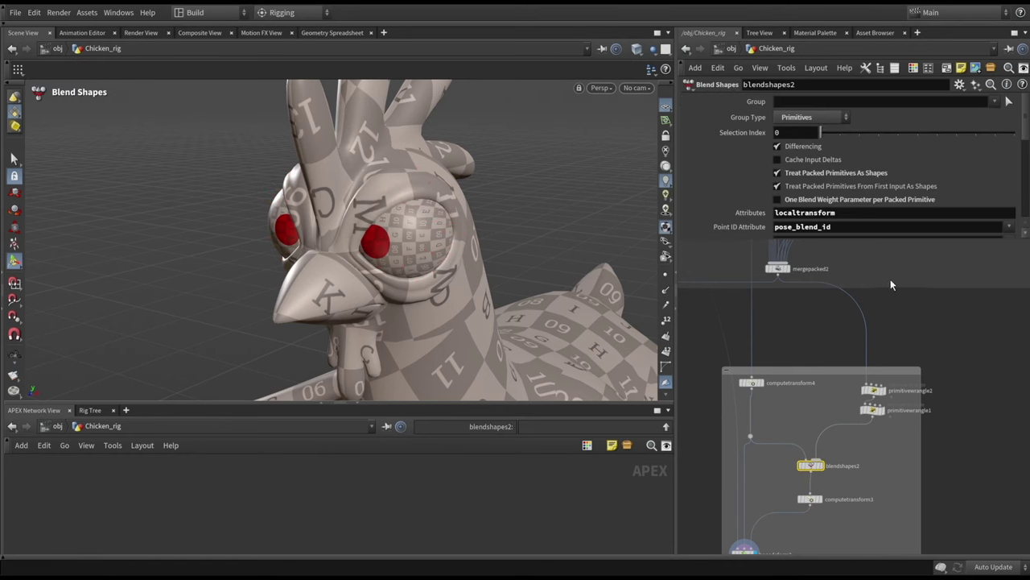
pyautogui.click(867, 241)
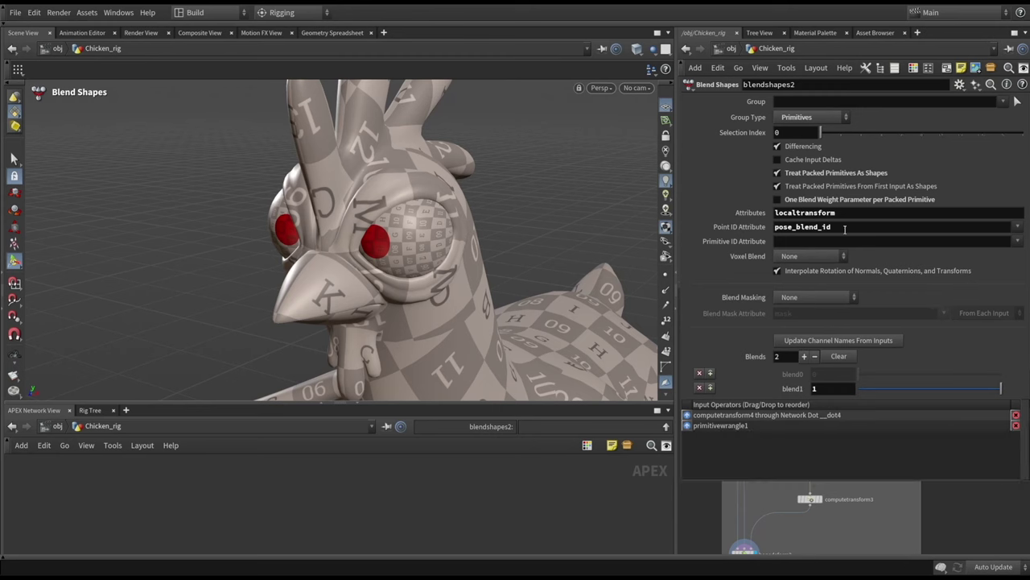
pyautogui.doubleClick(838, 229)
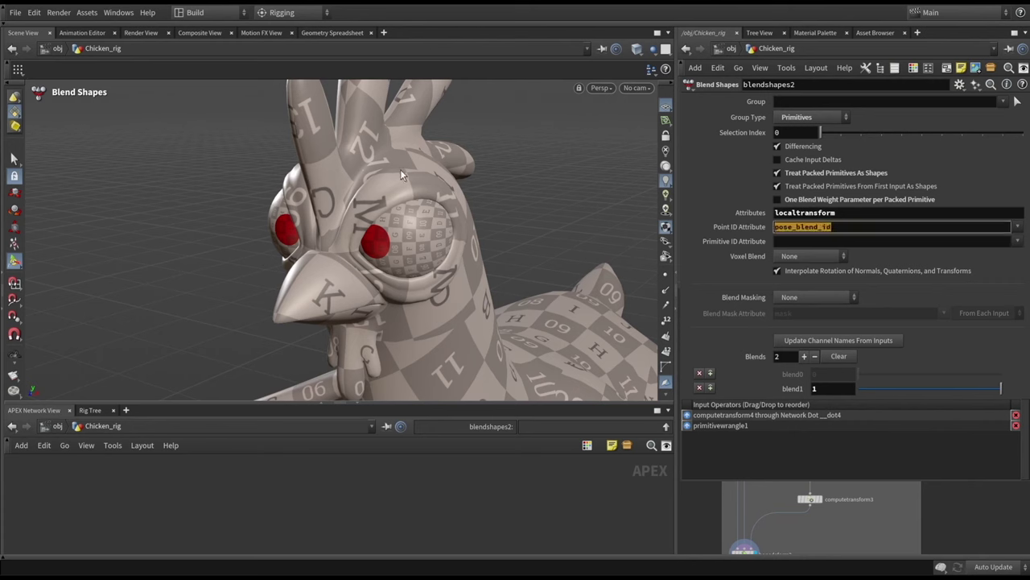
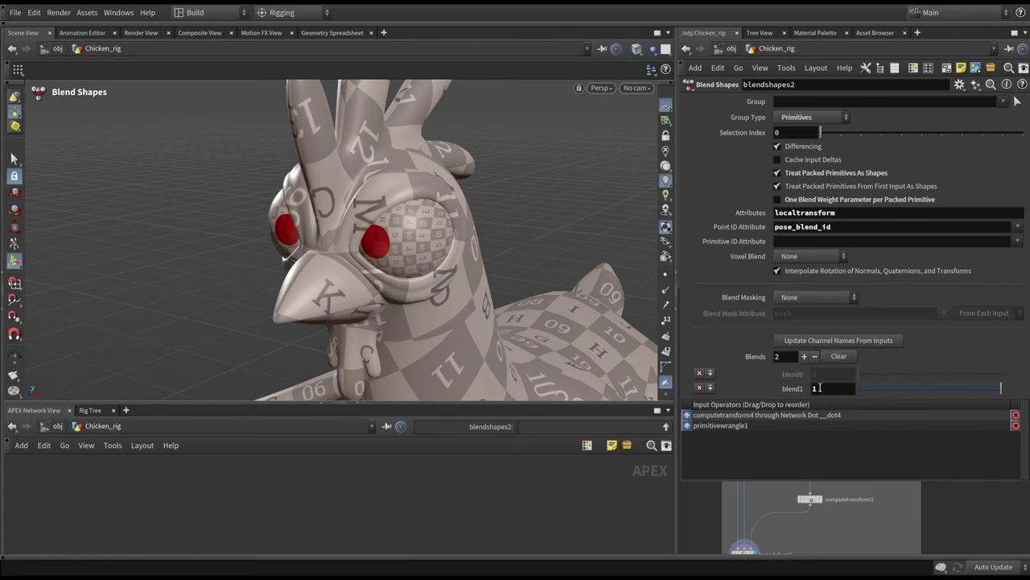
# Step: Set primitivewrangle1's Test weight to 1 and display it so the chicken's eyelid closes
pyautogui.keyDown('alt'); pyautogui.moveTo(482, 238); pyautogui.dragTo(551, 295); pyautogui.keyUp('alt')
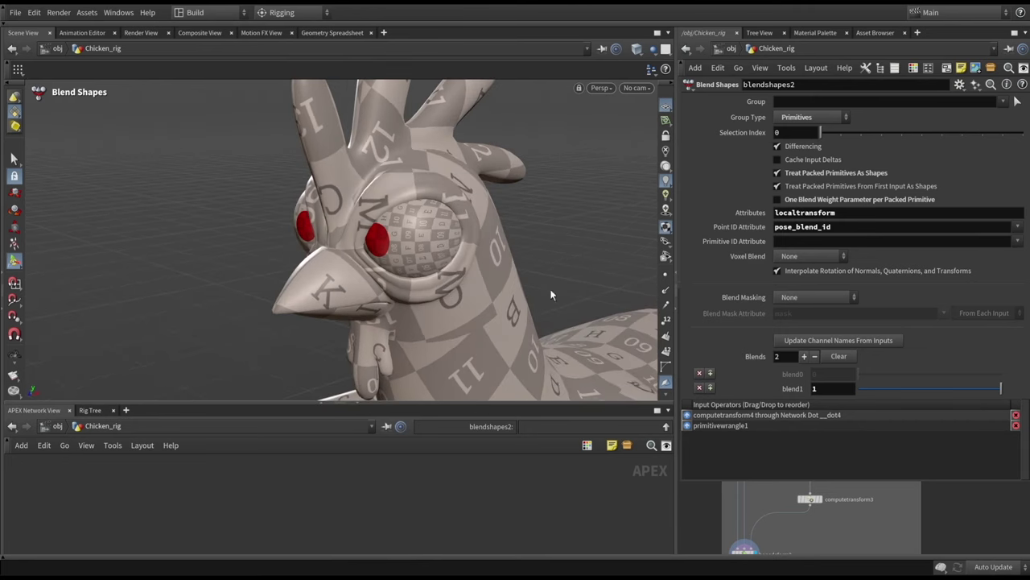
pyautogui.moveTo(860, 484); pyautogui.dragTo(859, 380)
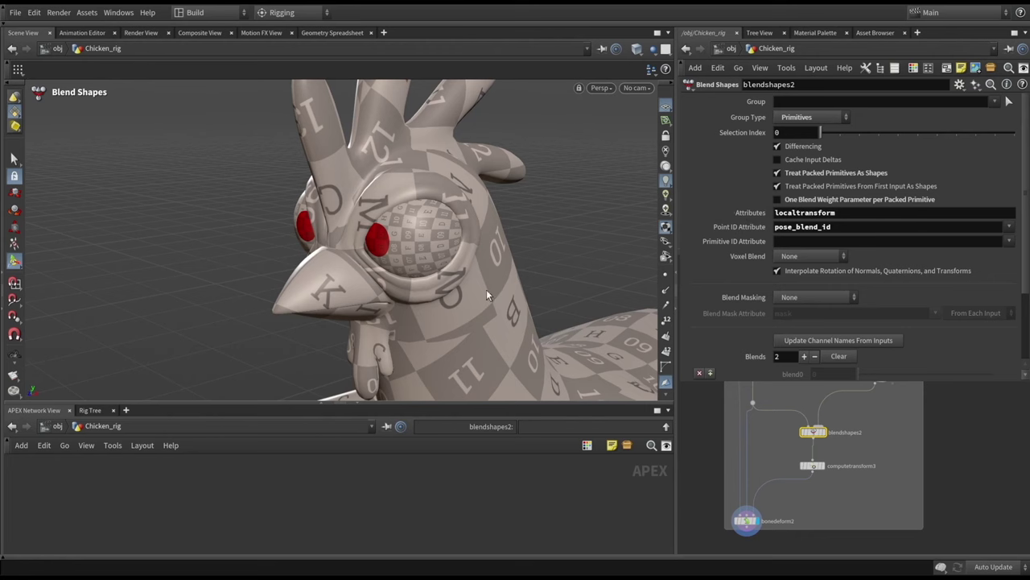
pyautogui.click(813, 466)
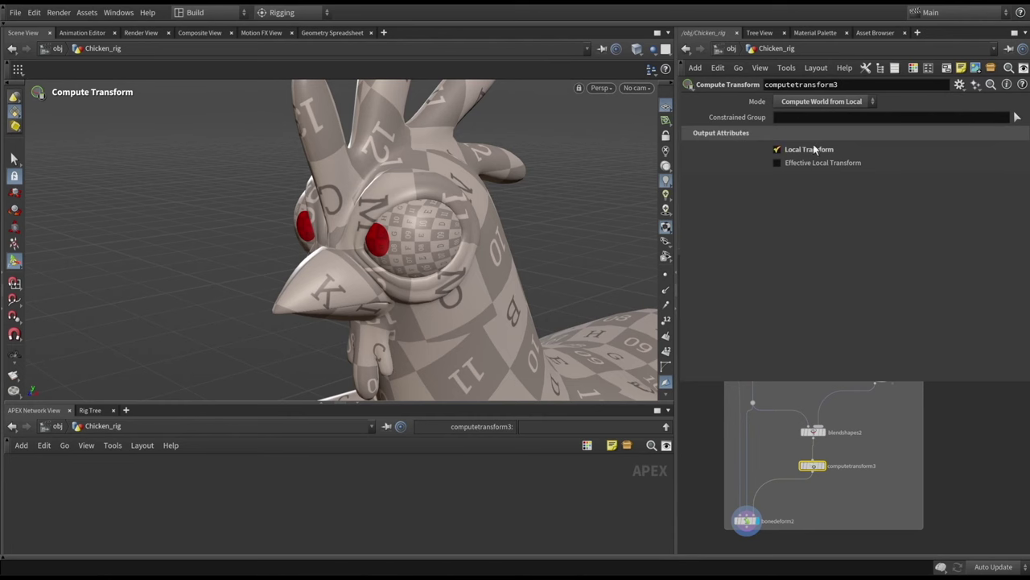
pyautogui.moveTo(864, 444); pyautogui.dragTo(838, 499, button='middle')
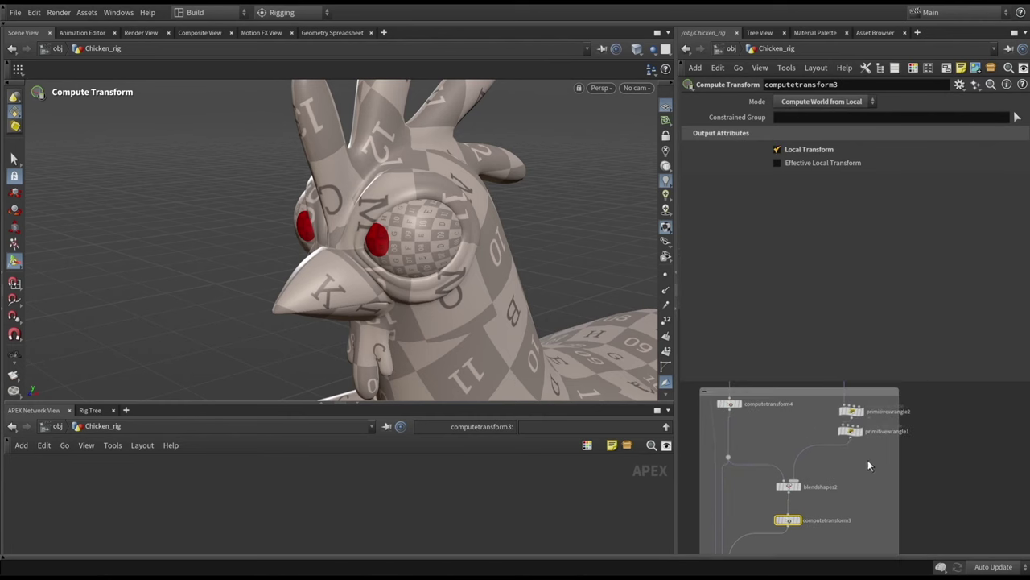
pyautogui.click(850, 430)
pyautogui.moveTo(823, 165); pyautogui.dragTo(1022, 166)
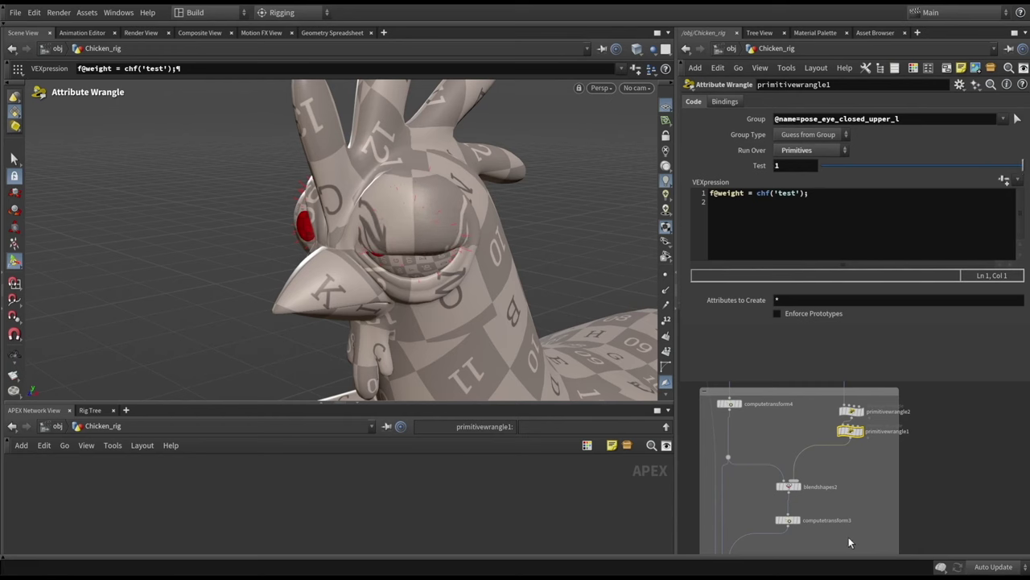
pyautogui.moveTo(785, 524); pyautogui.dragTo(815, 451, button='middle')
pyautogui.click(805, 453)
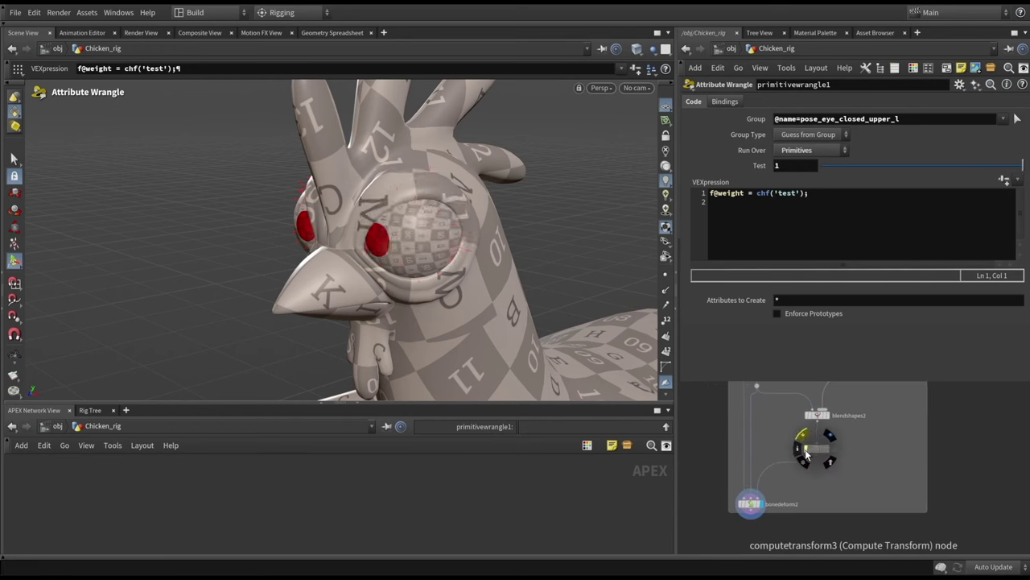
pyautogui.click(805, 455)
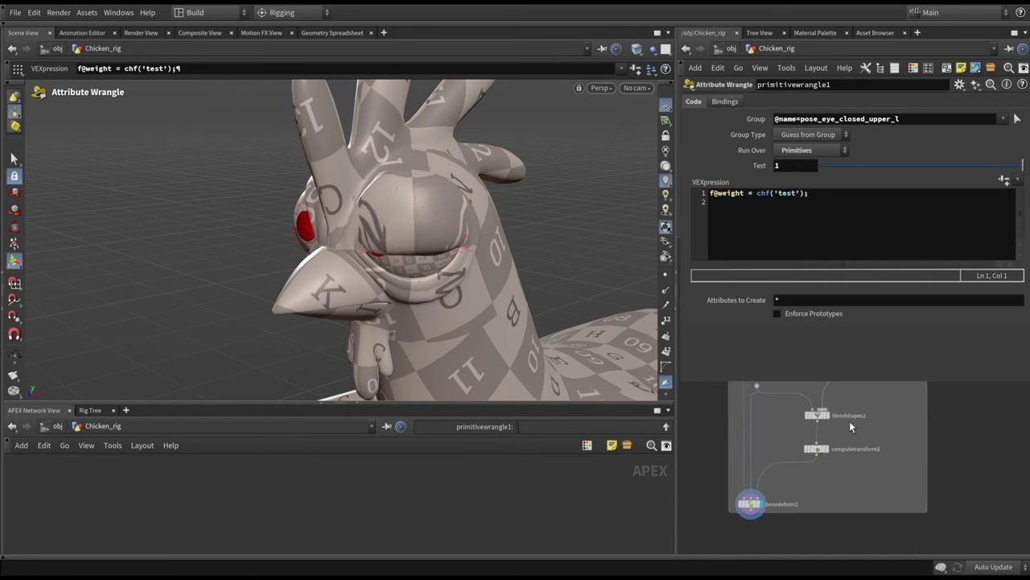
# Step: Zoom the network to the face_pose_blend component in the rig script chain
pyautogui.scroll(-6, 907, 403)
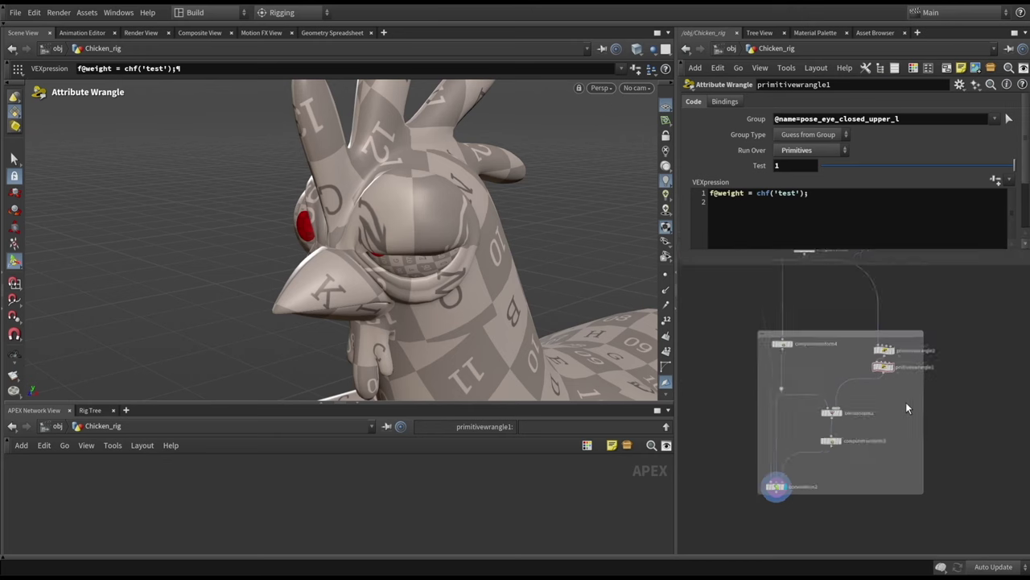
pyautogui.press('2')
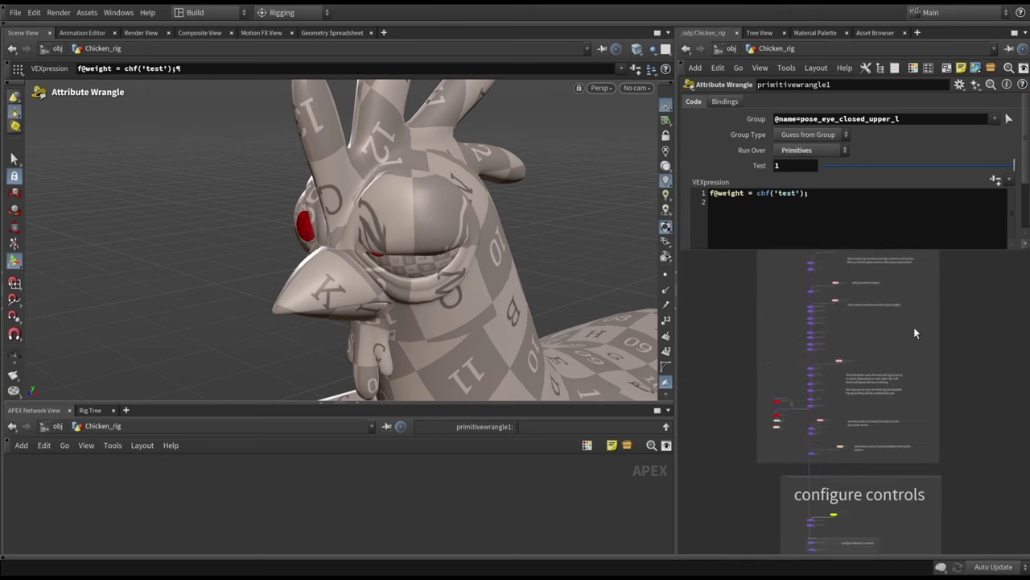
pyautogui.scroll(5, 821, 401)
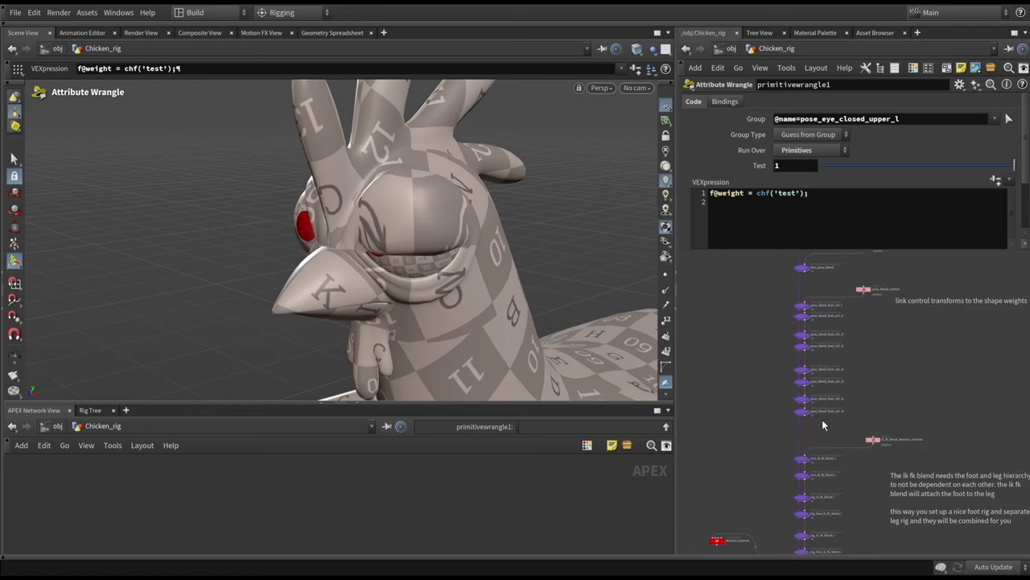
pyautogui.scroll(5, 837, 362)
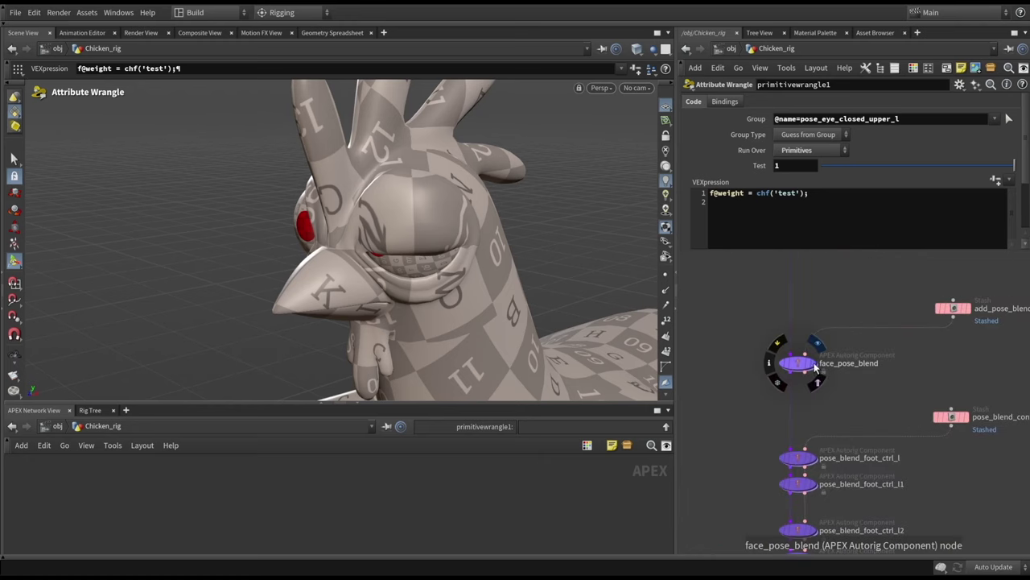
# Step: Select face_pose_blend and move the viewer node down beside it
pyautogui.click(800, 366)
pyautogui.scroll(-5, 767, 330)
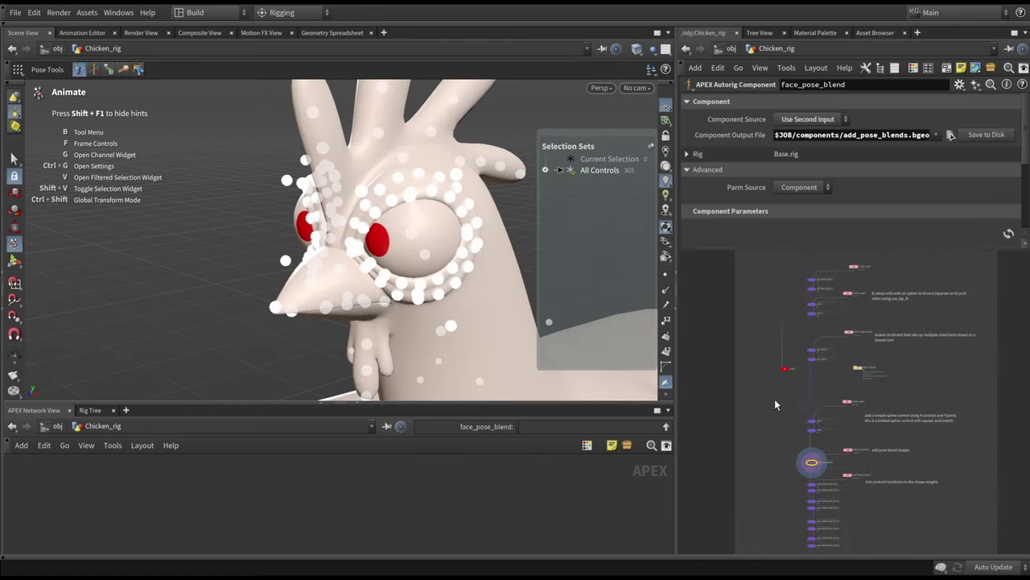
pyautogui.scroll(3, 767, 330)
pyautogui.moveTo(760, 300); pyautogui.dragTo(793, 419)
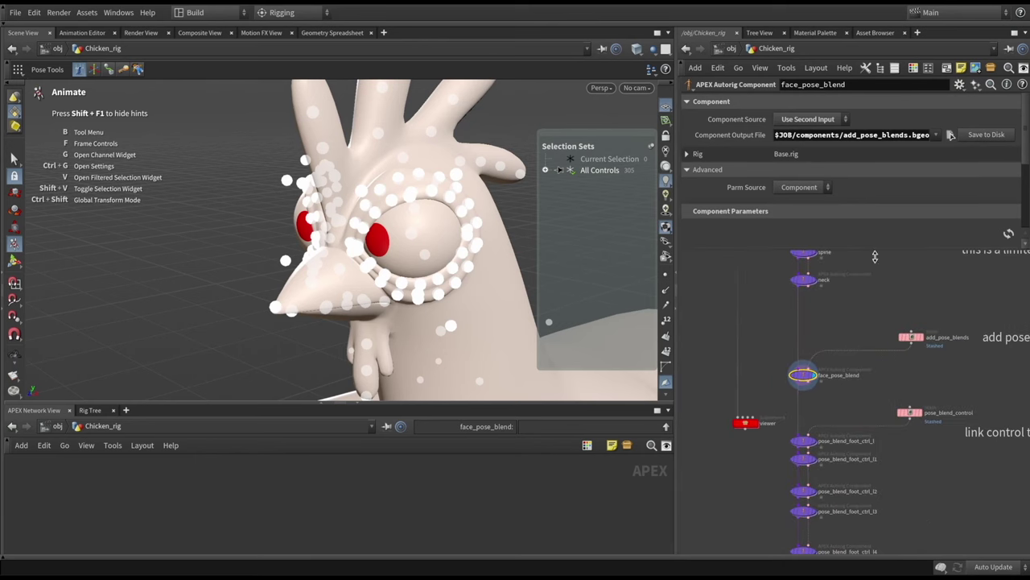
# Step: Review face_pose_blend's pose_joints, pt_id pose_blend_id and blendpose_folder Pose.skel, then display the viewer
pyautogui.moveTo(877, 248); pyautogui.dragTo(887, 346)
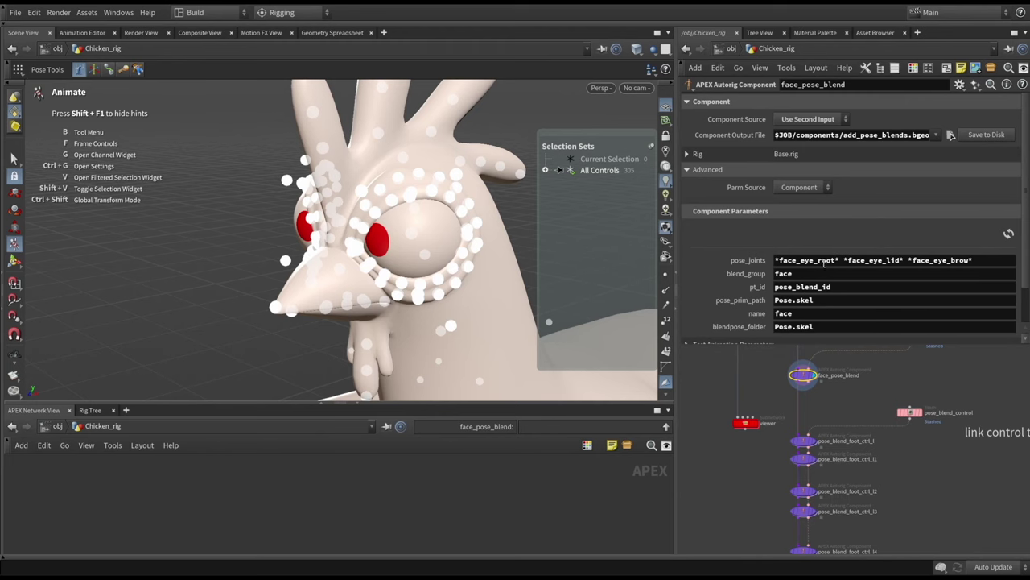
pyautogui.moveTo(995, 265); pyautogui.dragTo(773, 262)
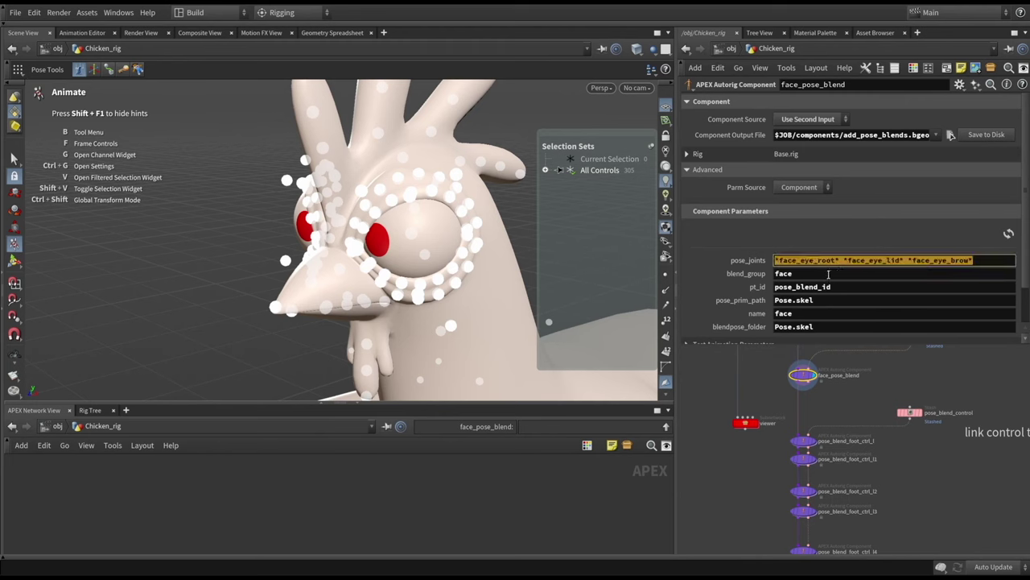
pyautogui.click(803, 273)
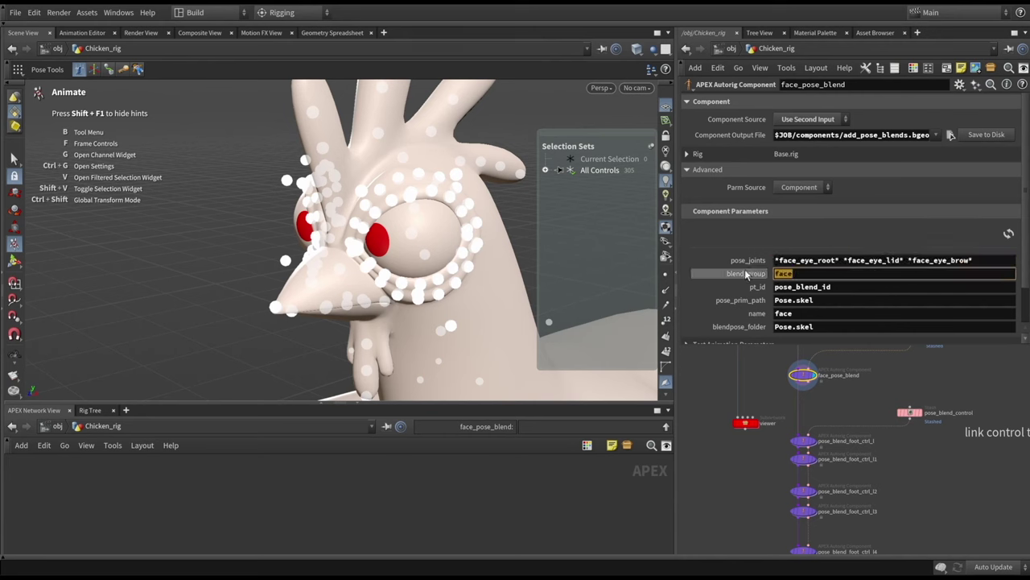
pyautogui.moveTo(855, 290); pyautogui.dragTo(814, 294)
pyautogui.doubleClick(816, 289)
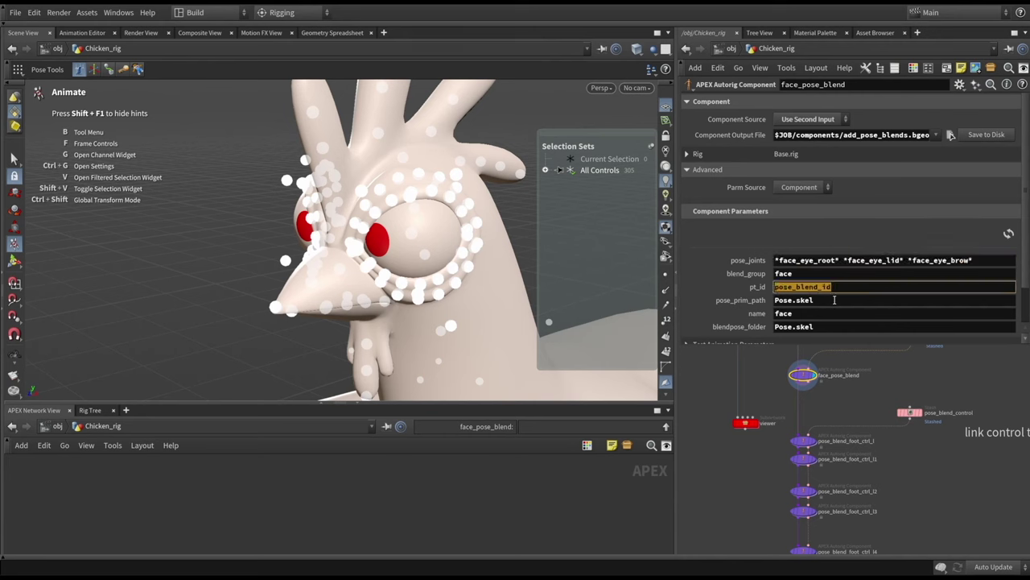
pyautogui.doubleClick(850, 326)
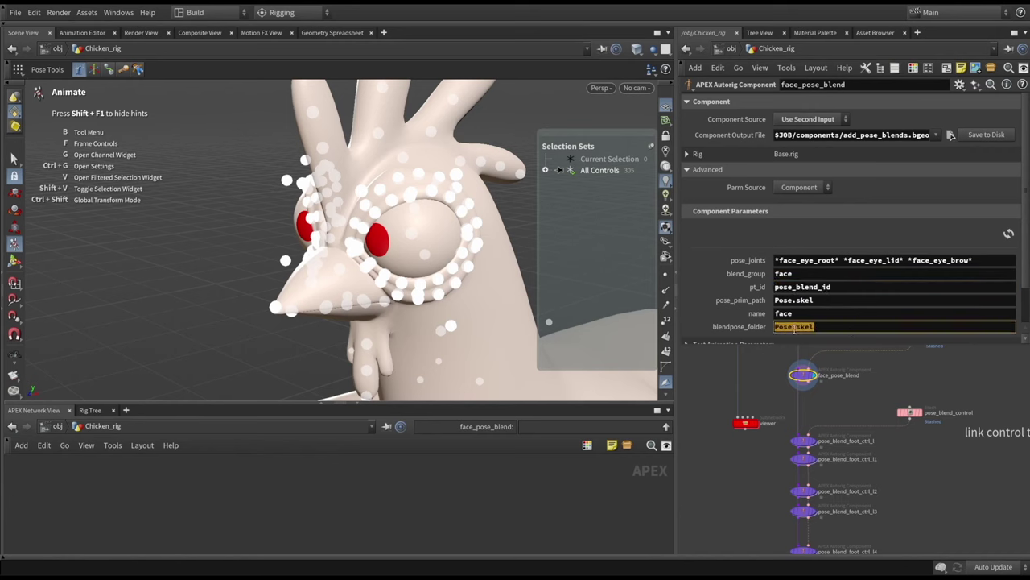
pyautogui.moveTo(797, 347); pyautogui.dragTo(797, 319)
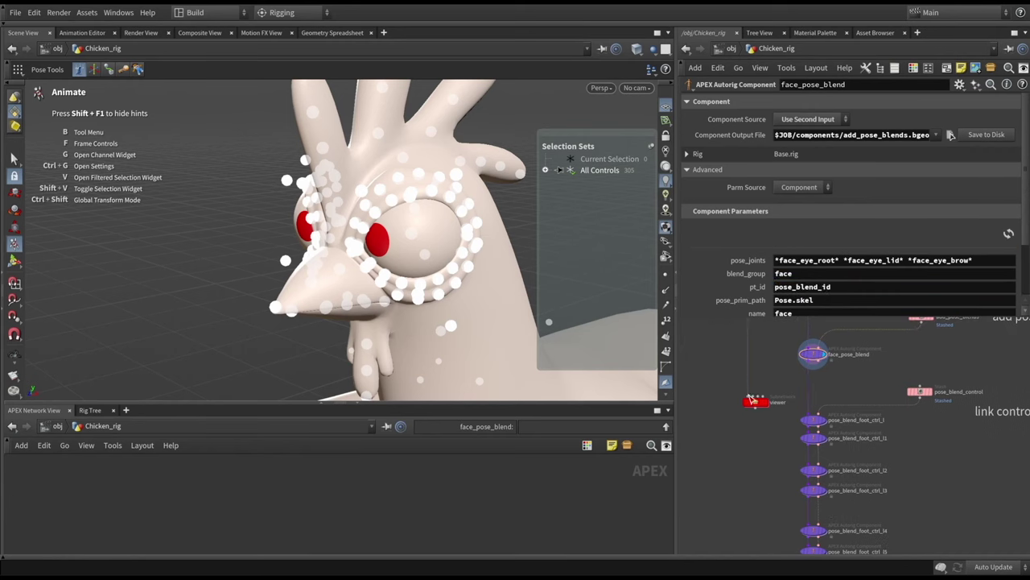
pyautogui.click(757, 407)
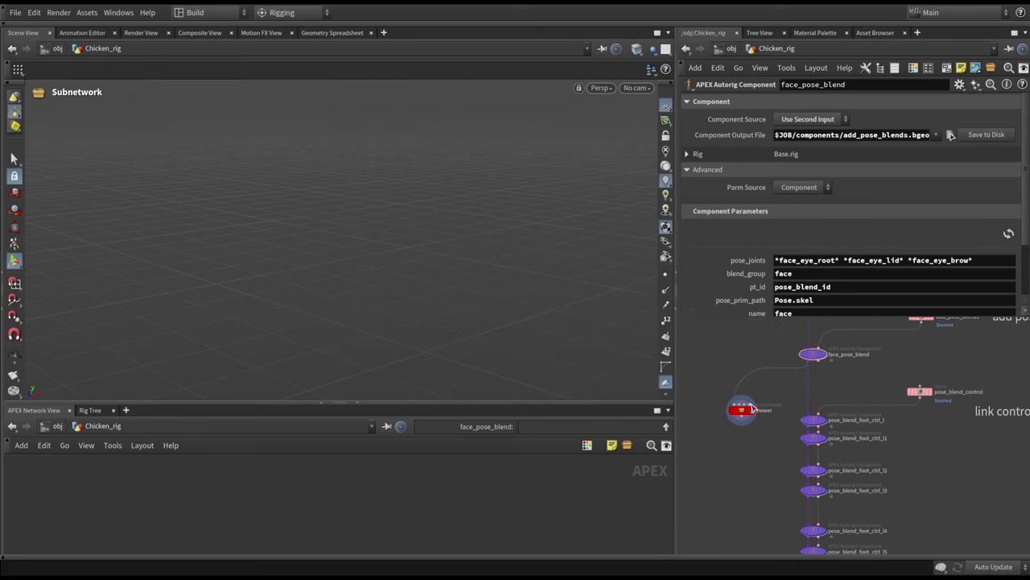
pyautogui.moveTo(702, 381); pyautogui.dragTo(766, 447)
pyautogui.moveTo(847, 103); pyautogui.dragTo(806, 106)
pyautogui.write('*')
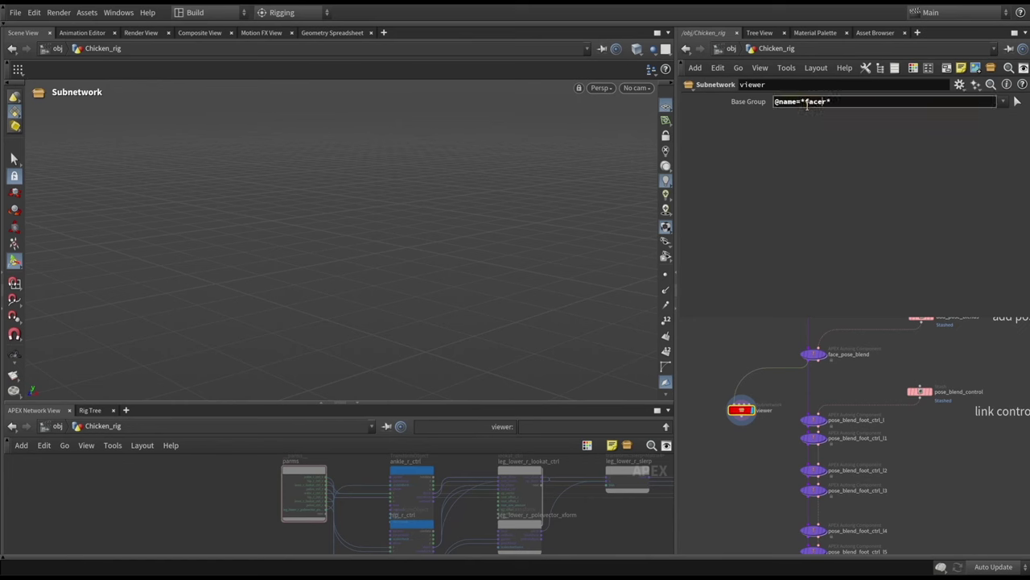
pyautogui.press('Return')
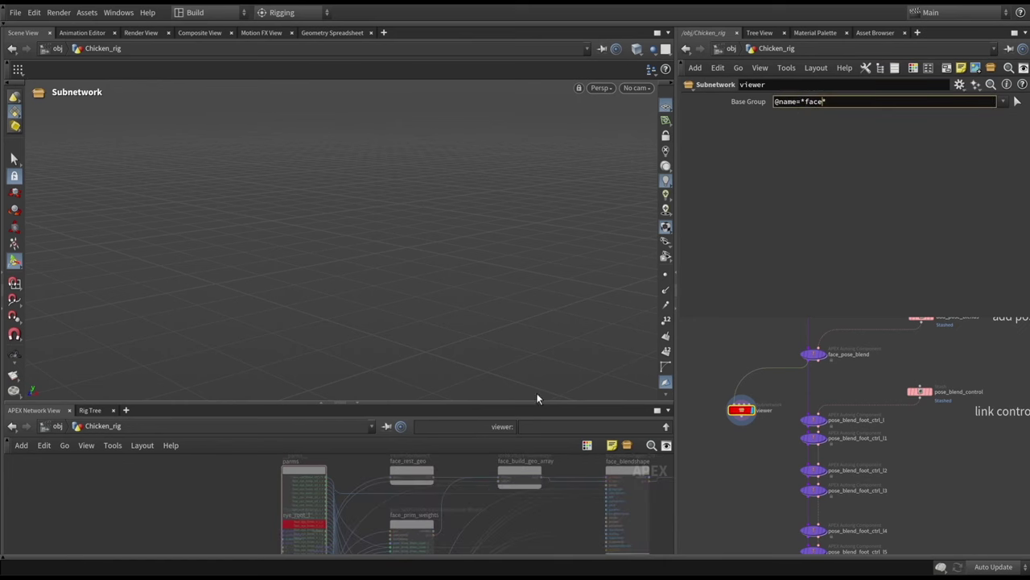
pyautogui.moveTo(538, 400); pyautogui.dragTo(543, 217)
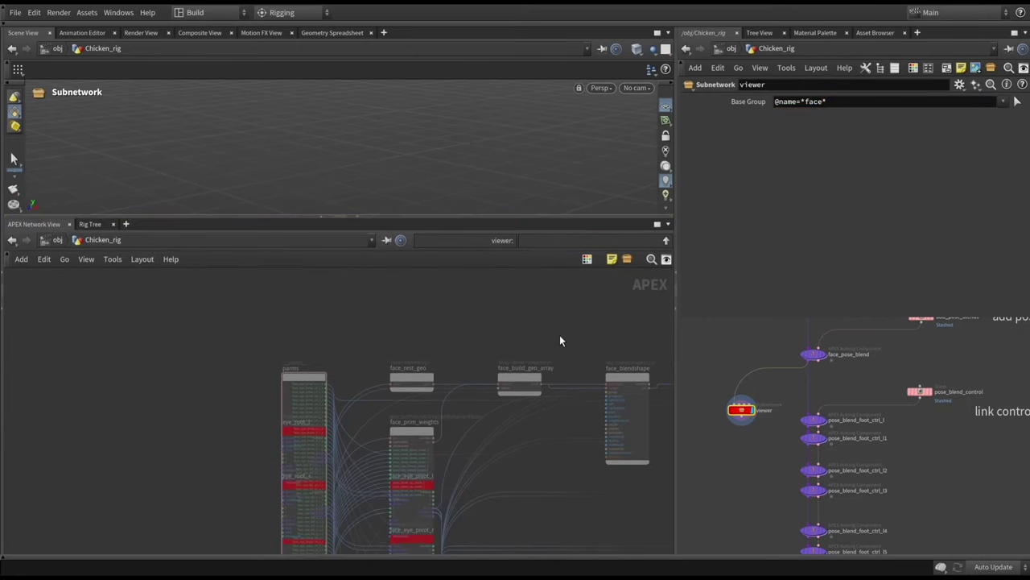
pyautogui.hotkey('ctrl', 'b')
pyautogui.moveTo(559, 338); pyautogui.dragTo(707, 207, button='middle')
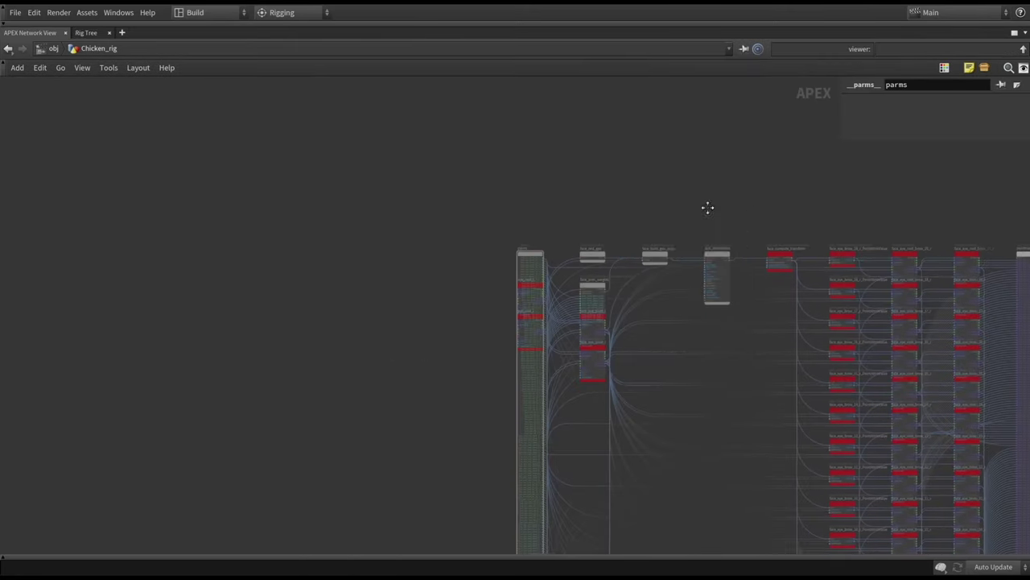
# Step: Move parms left, place face_prim_weights beside it, and frame it to see the pose_brow/pose_eye wiring
pyautogui.scroll(5, 745, 266)
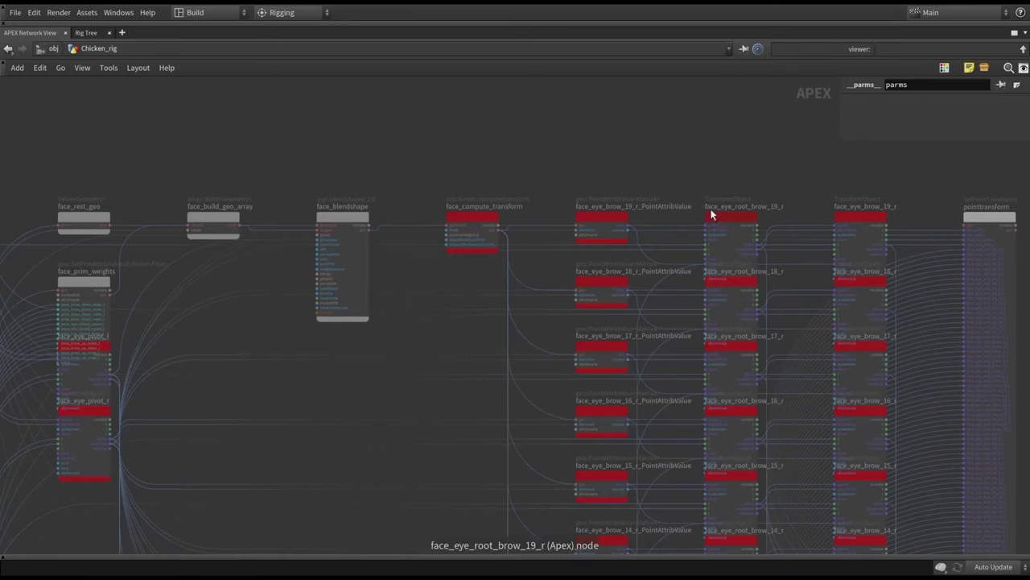
pyautogui.hscroll(-10, 690, 207)
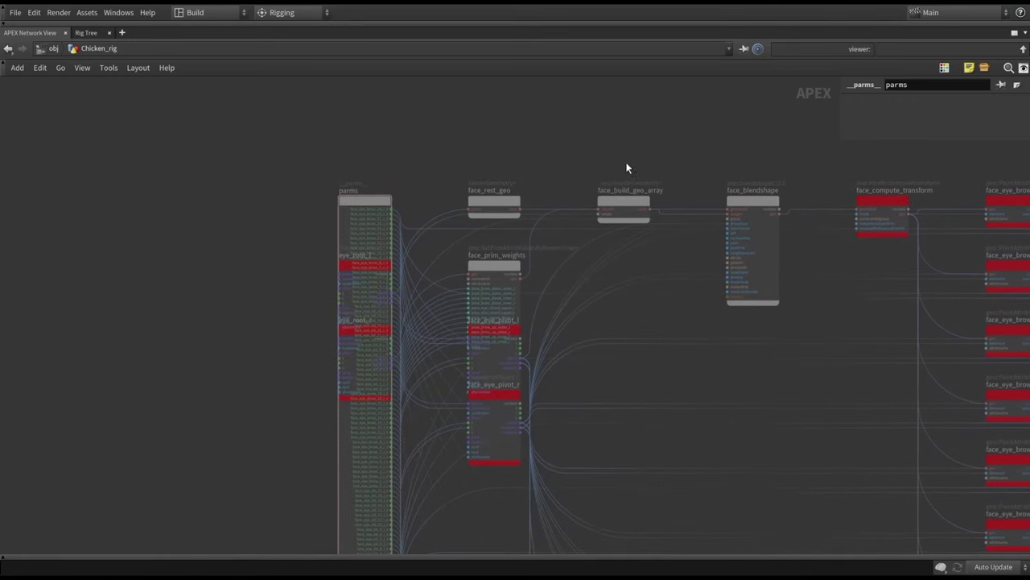
pyautogui.hscroll(-5, 627, 168)
pyautogui.scroll(-1, 627, 168)
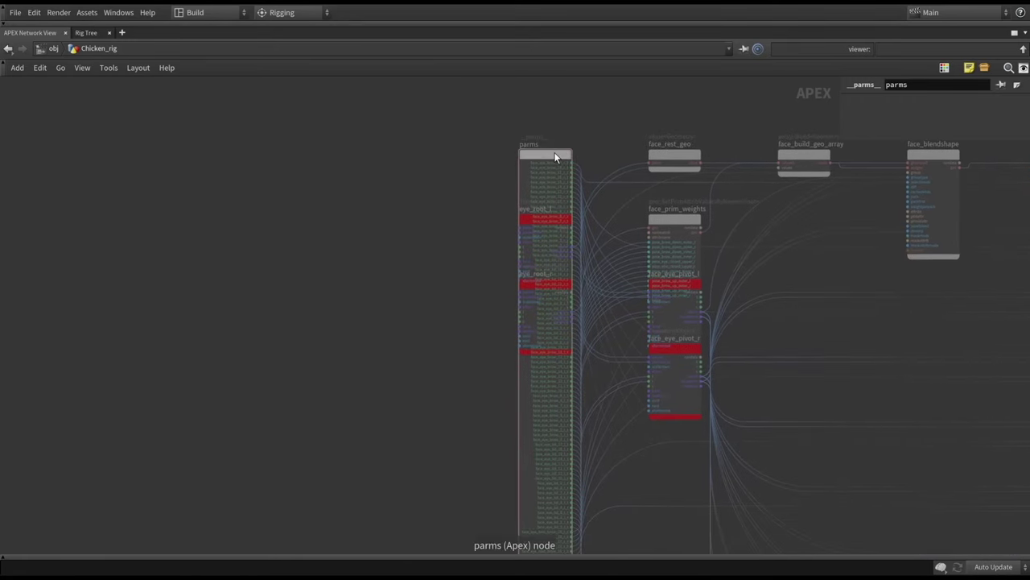
pyautogui.moveTo(554, 157); pyautogui.dragTo(363, 148)
pyautogui.moveTo(684, 219); pyautogui.dragTo(486, 129)
pyautogui.scroll(2, 535, 153)
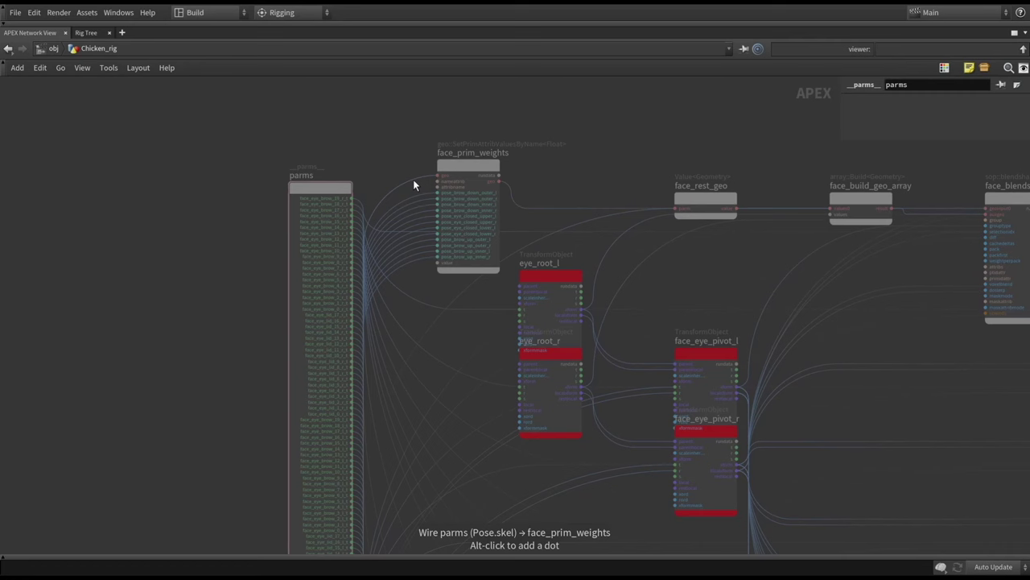
pyautogui.moveTo(560, 164); pyautogui.dragTo(481, 196)
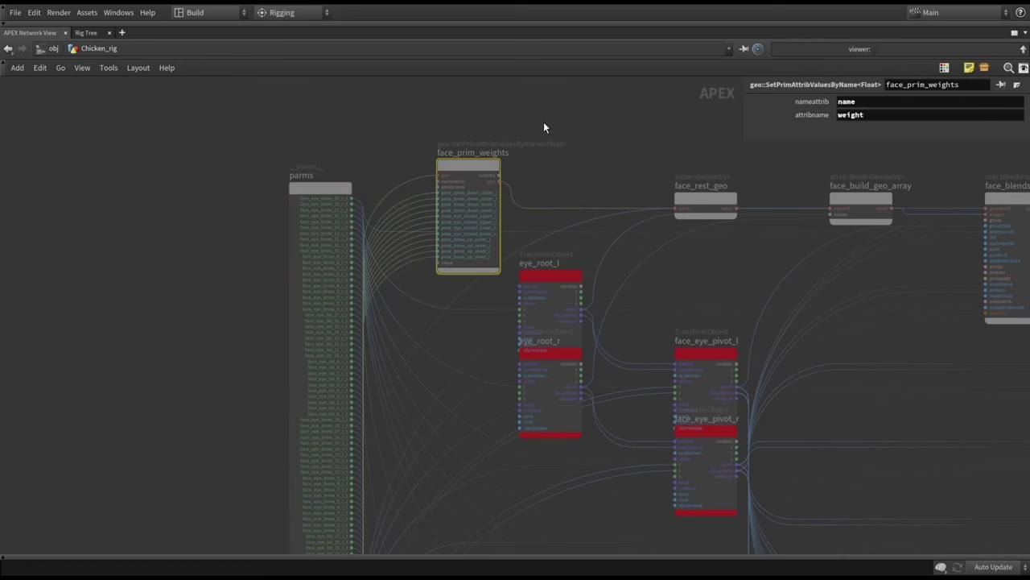
pyautogui.moveTo(573, 117); pyautogui.dragTo(420, 244)
pyautogui.press('h')
pyautogui.press('f')
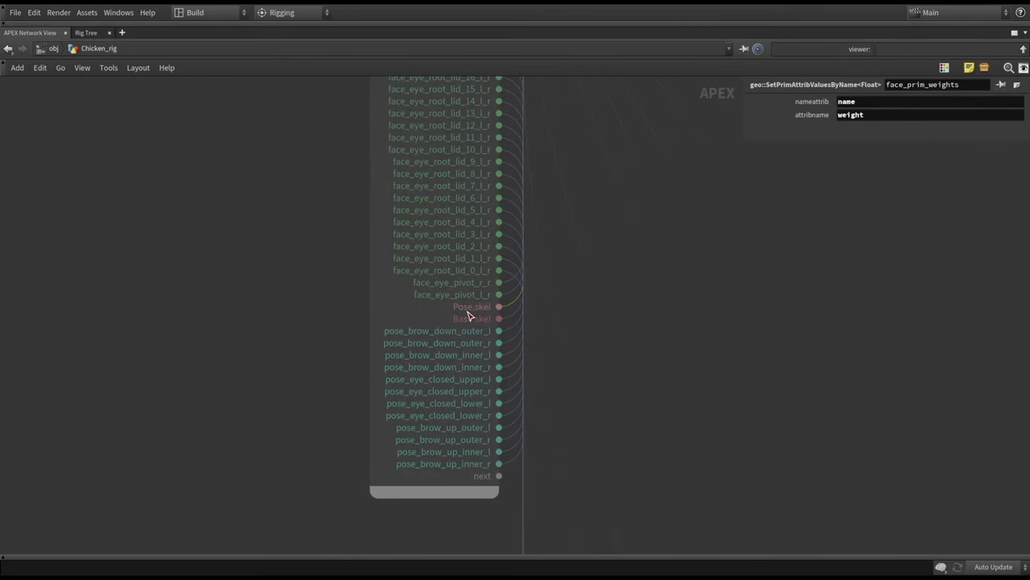
# Step: Move face_rest_geo lower and face_build_geo_array up and left in the face graph
pyautogui.scroll(-5, 323, 248)
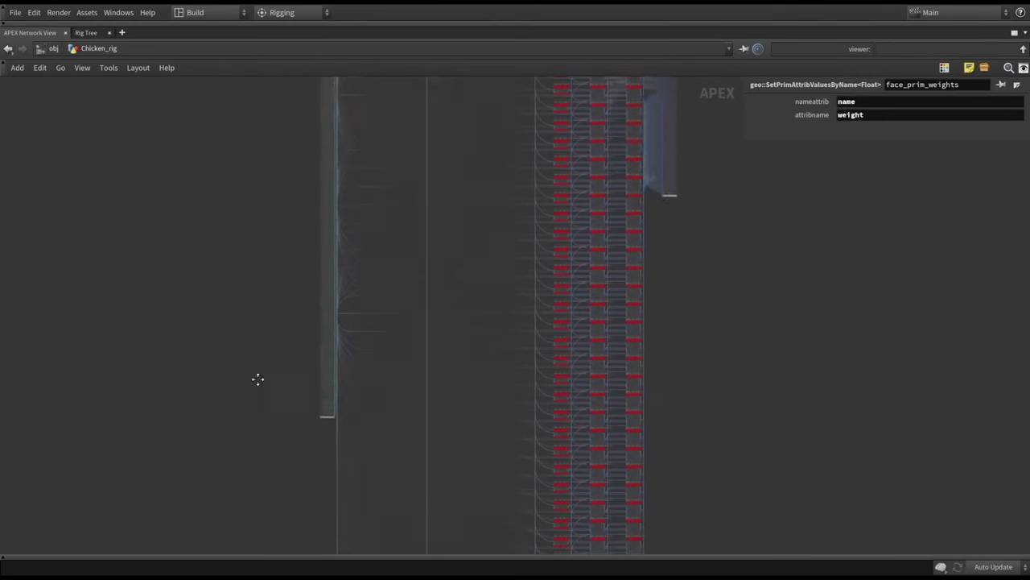
pyautogui.scroll(5, 334, 253)
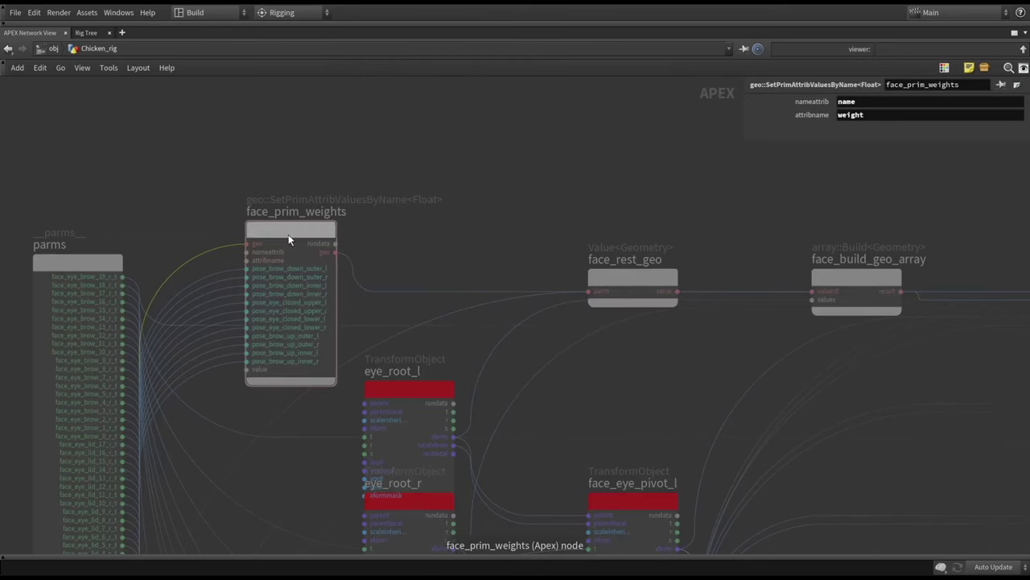
pyautogui.scroll(-3, 293, 235)
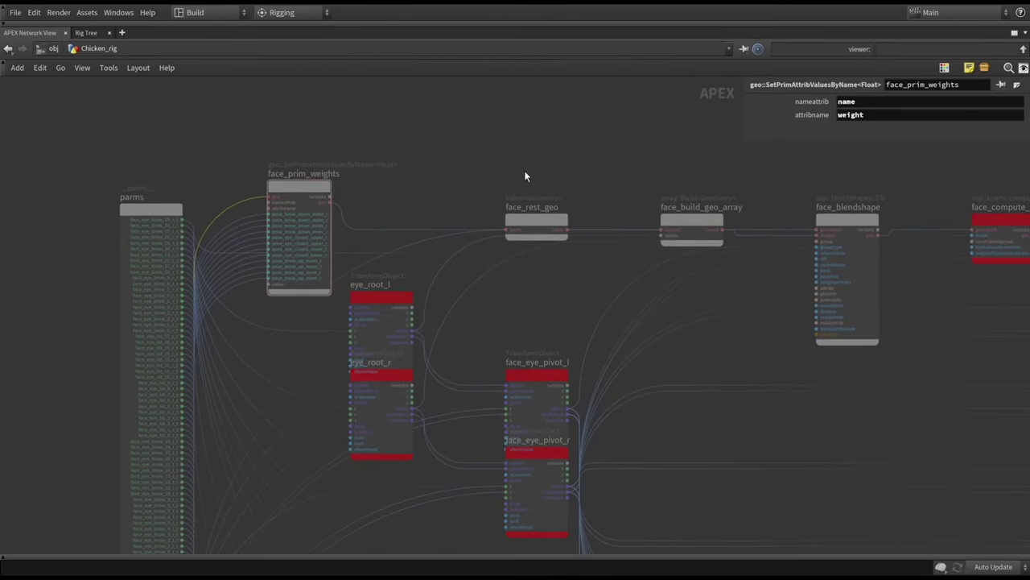
pyautogui.moveTo(540, 218); pyautogui.dragTo(557, 291)
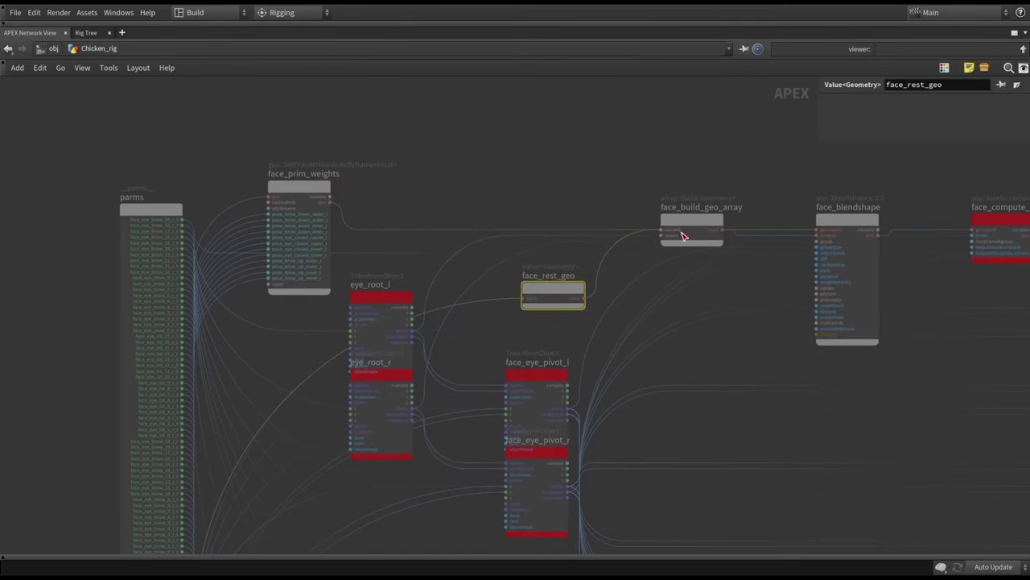
pyautogui.moveTo(682, 236); pyautogui.dragTo(648, 191)
pyautogui.hscroll(5, 681, 168)
pyautogui.moveTo(617, 145); pyautogui.dragTo(693, 292)
# Step: Inspect the blendshape, compute transform and brow nodes, aligning face_eye_root_brow_19_r
pyautogui.moveTo(717, 156); pyautogui.dragTo(442, 148, button='middle')
pyautogui.moveTo(454, 145); pyautogui.dragTo(568, 252)
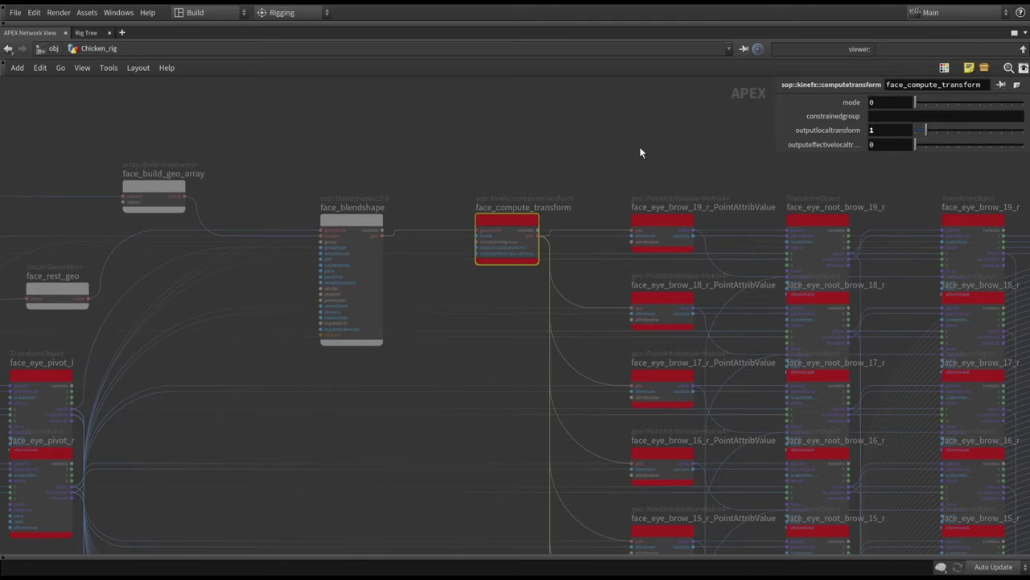
pyautogui.moveTo(664, 154); pyautogui.dragTo(402, 143, button='middle')
pyautogui.moveTo(341, 158); pyautogui.dragTo(402, 154)
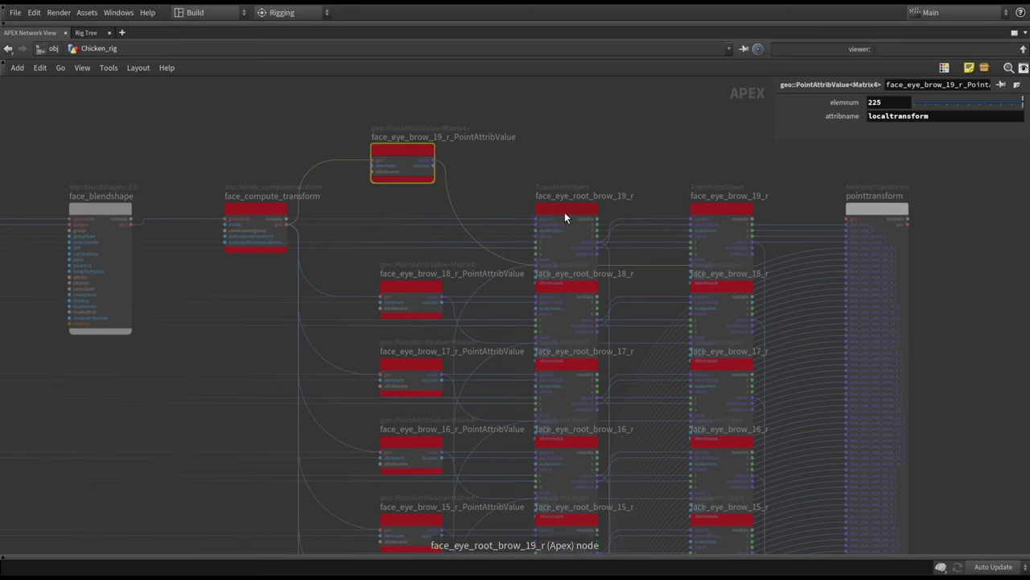
pyautogui.moveTo(566, 216); pyautogui.dragTo(570, 157)
pyautogui.scroll(3, 540, 212)
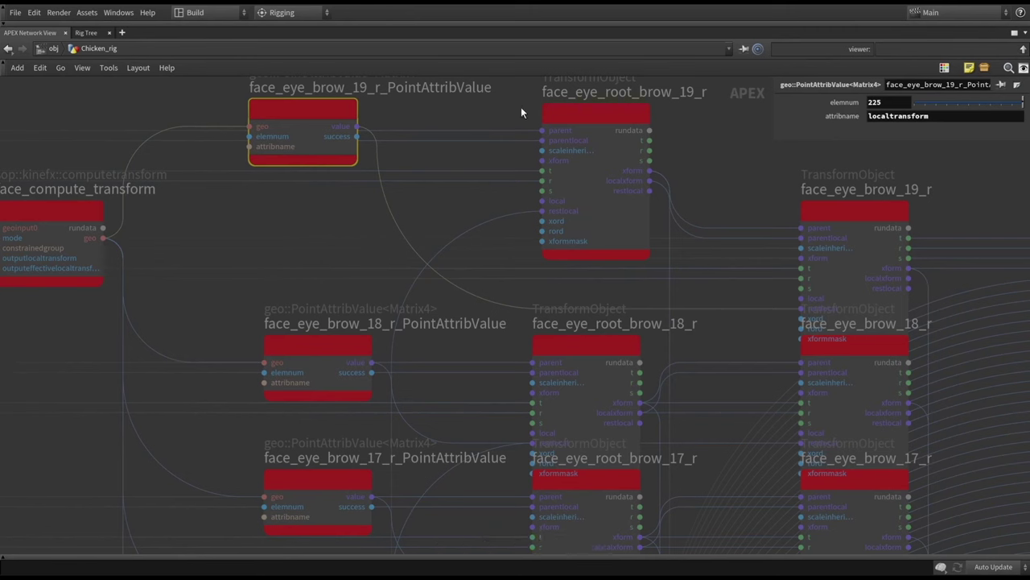
pyautogui.moveTo(471, 196); pyautogui.dragTo(519, 212, button='middle')
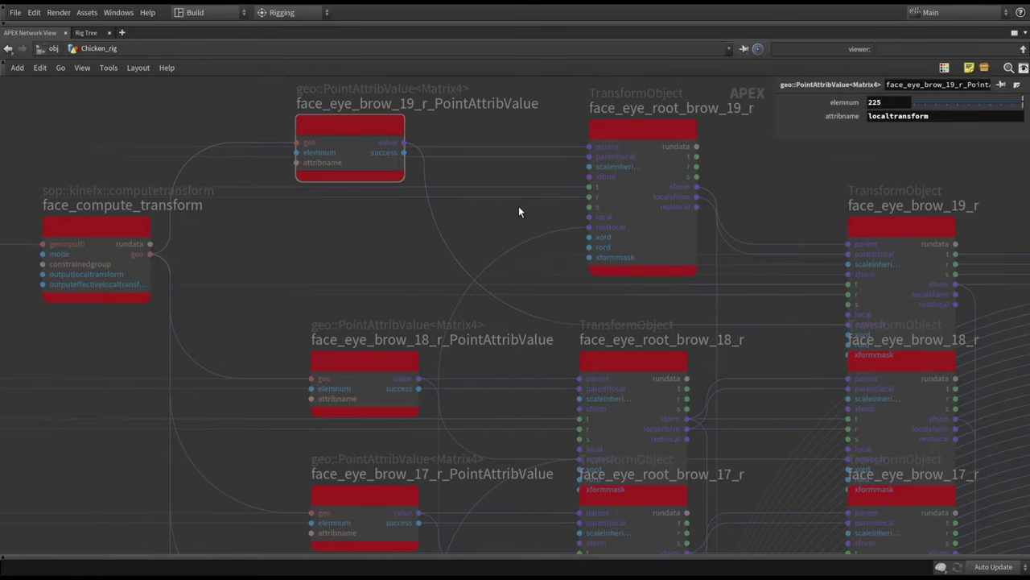
# Step: Restore the multi-pane layout and display the add_pose_blends stash graph
pyautogui.hotkey('ctrl', 'b')
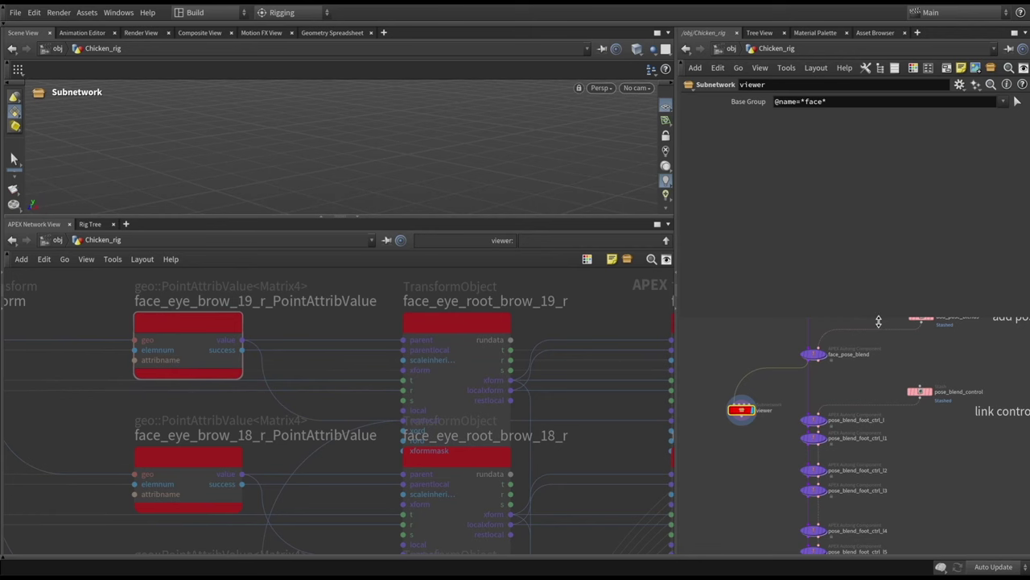
pyautogui.scroll(-3, 773, 378)
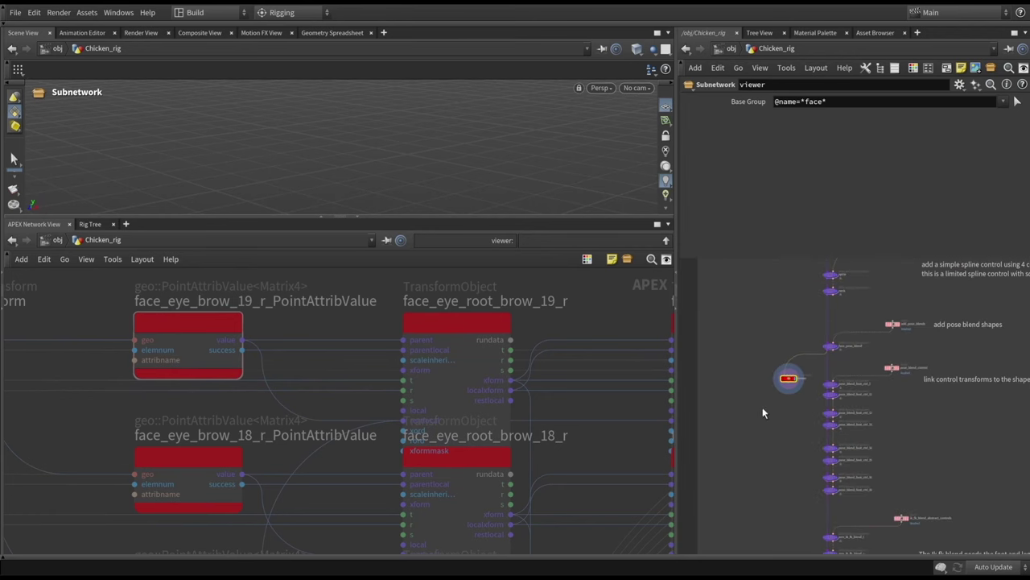
pyautogui.scroll(-6, 512, 309)
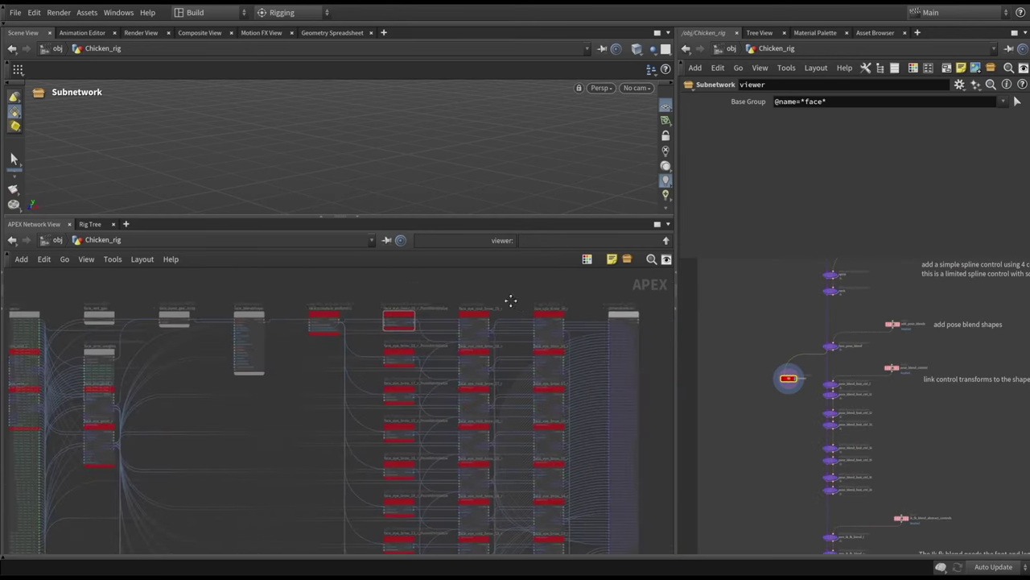
pyautogui.moveTo(512, 297); pyautogui.dragTo(575, 299, button='middle')
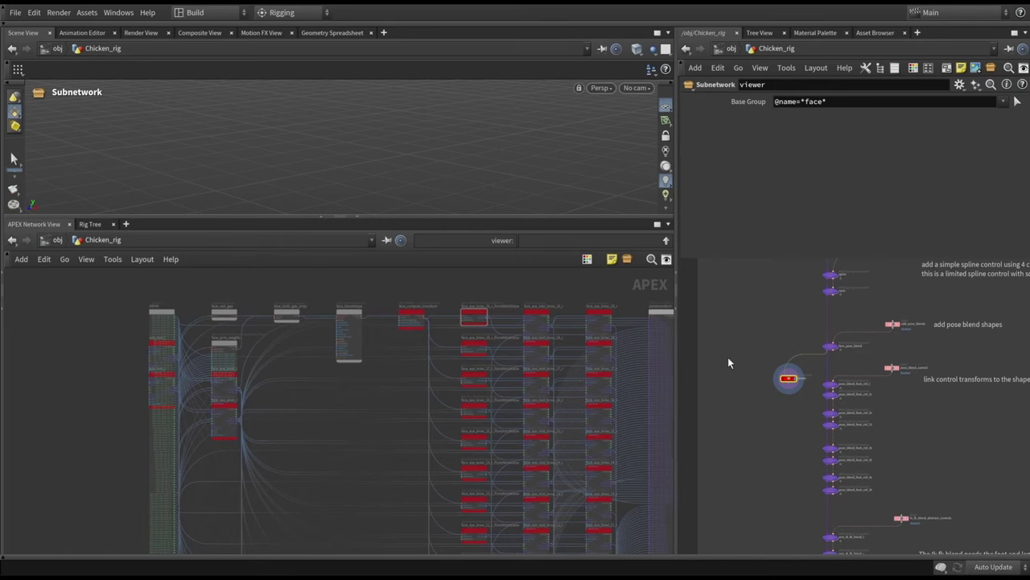
pyautogui.scroll(4, 338, 323)
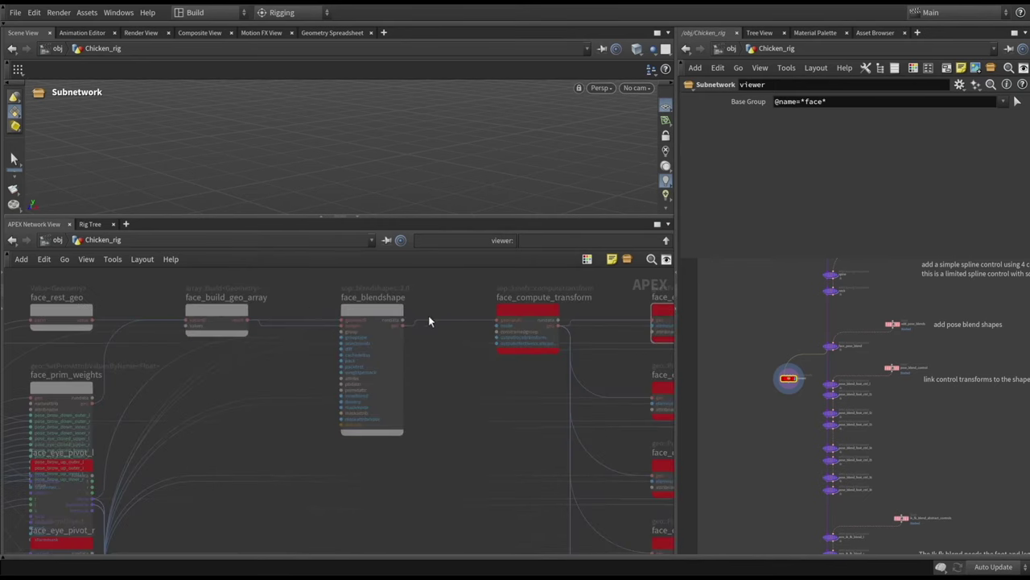
pyautogui.click(892, 325)
# Step: Maximize the APEX network and pan across the add_pose_blends graph to its node-adding row
pyautogui.scroll(-6, 391, 327)
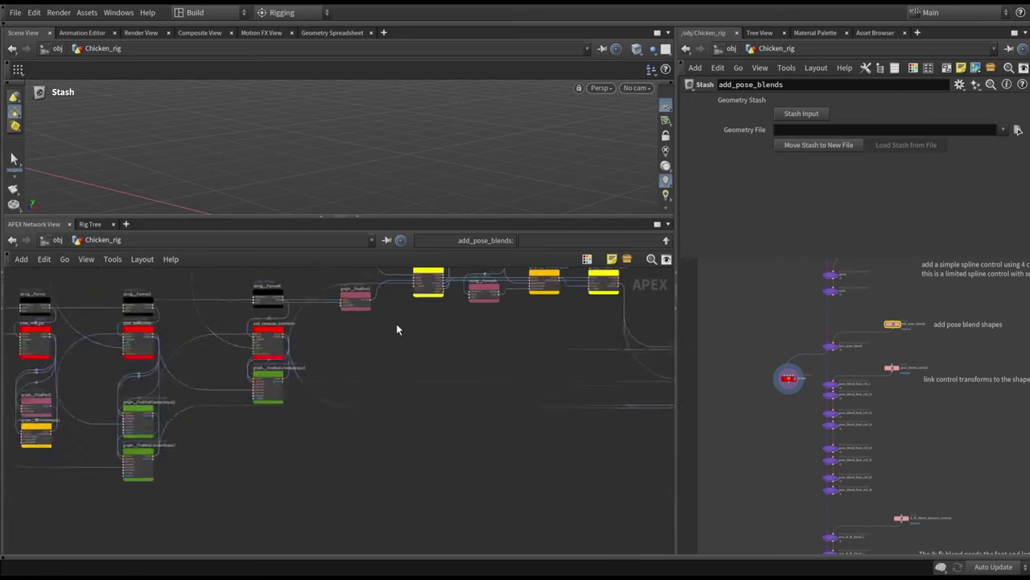
pyautogui.hotkey('ctrl', 'b')
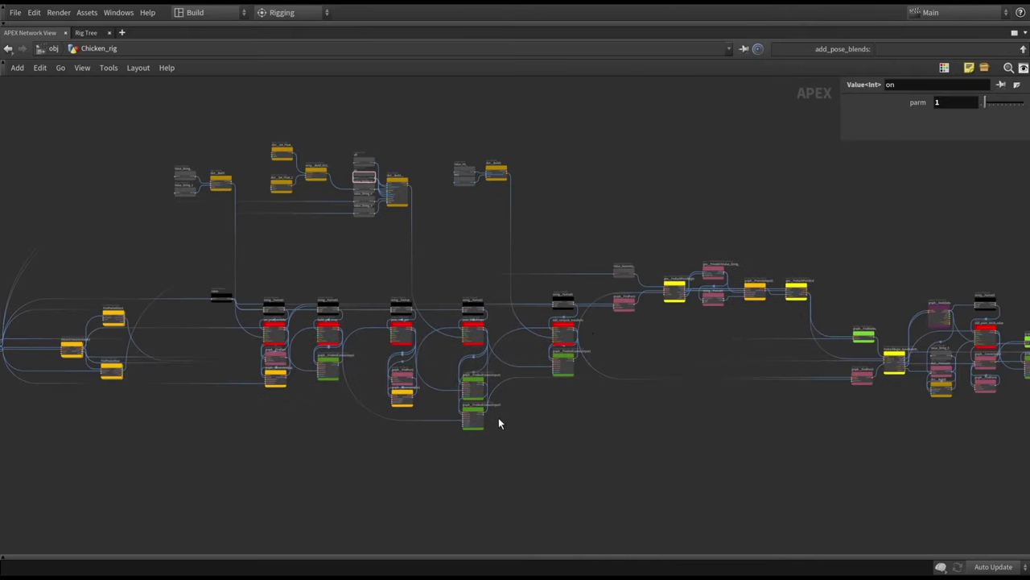
pyautogui.scroll(2, 366, 337)
pyautogui.scroll(1, 367, 328)
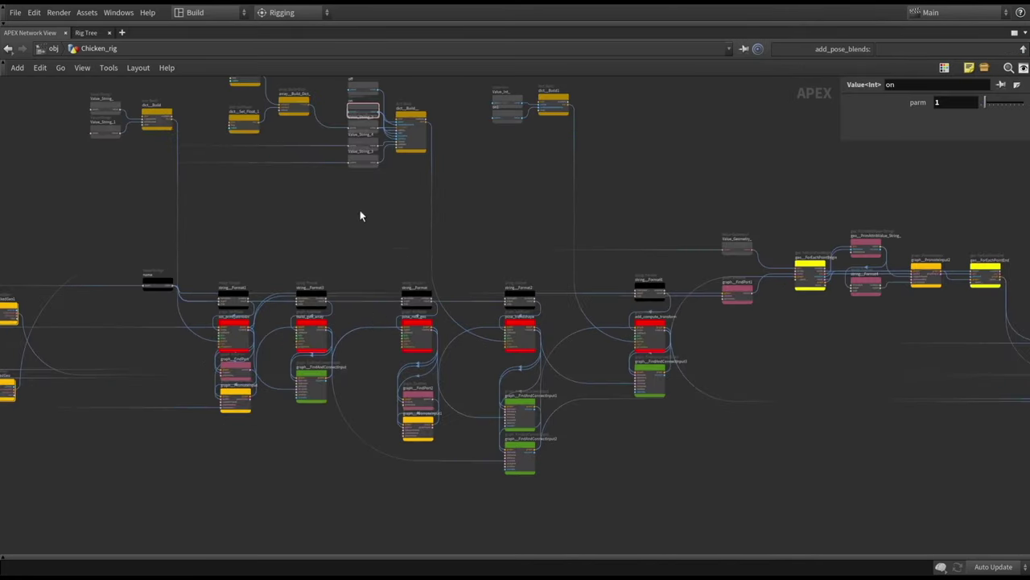
pyautogui.moveTo(360, 214); pyautogui.dragTo(489, 343, button='middle')
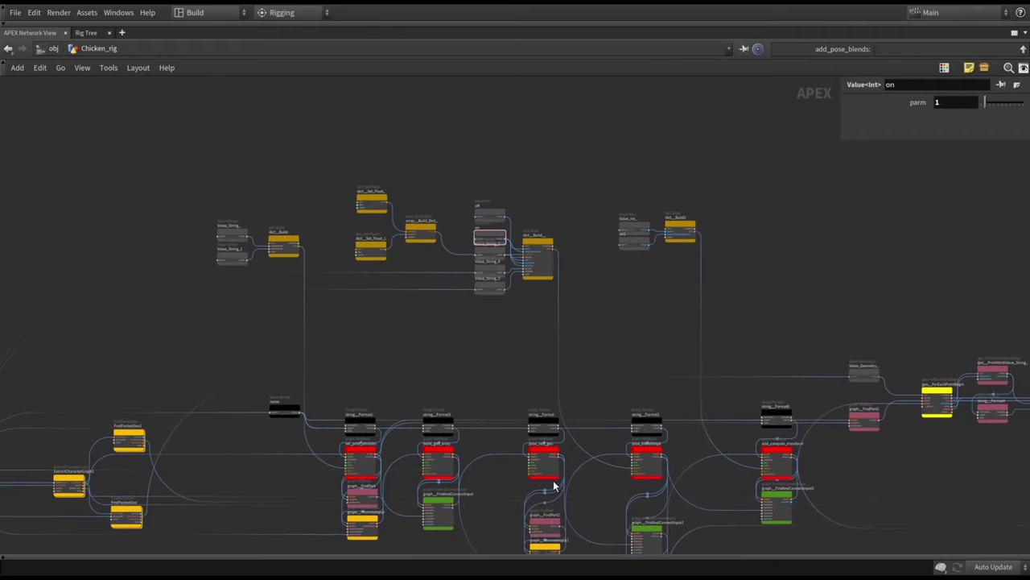
pyautogui.moveTo(450, 311); pyautogui.dragTo(486, 223, button='middle')
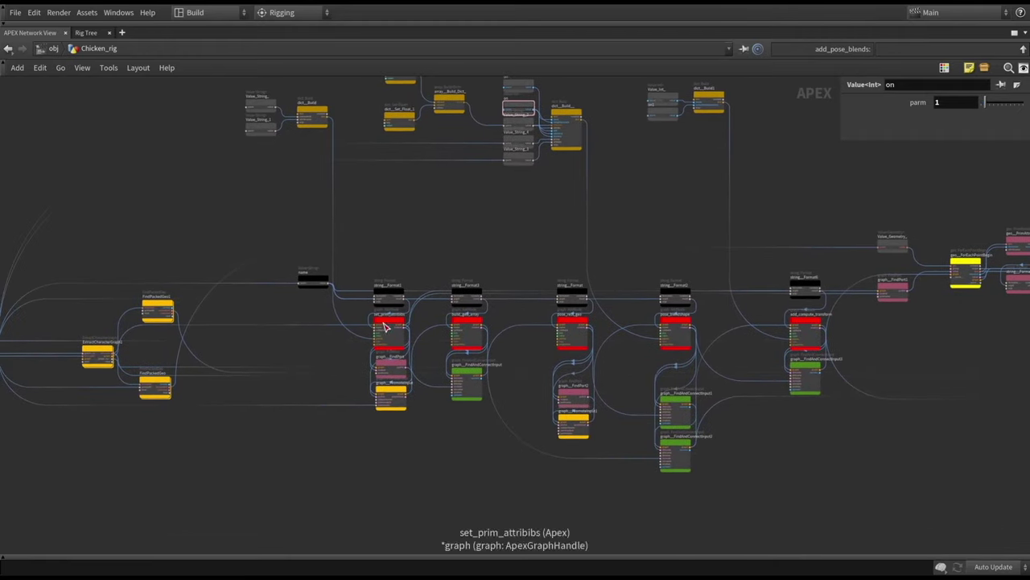
# Step: Inspect set_prim_attribibs, pose_rest_geo and the dictionary-building node cluster
pyautogui.click(467, 330)
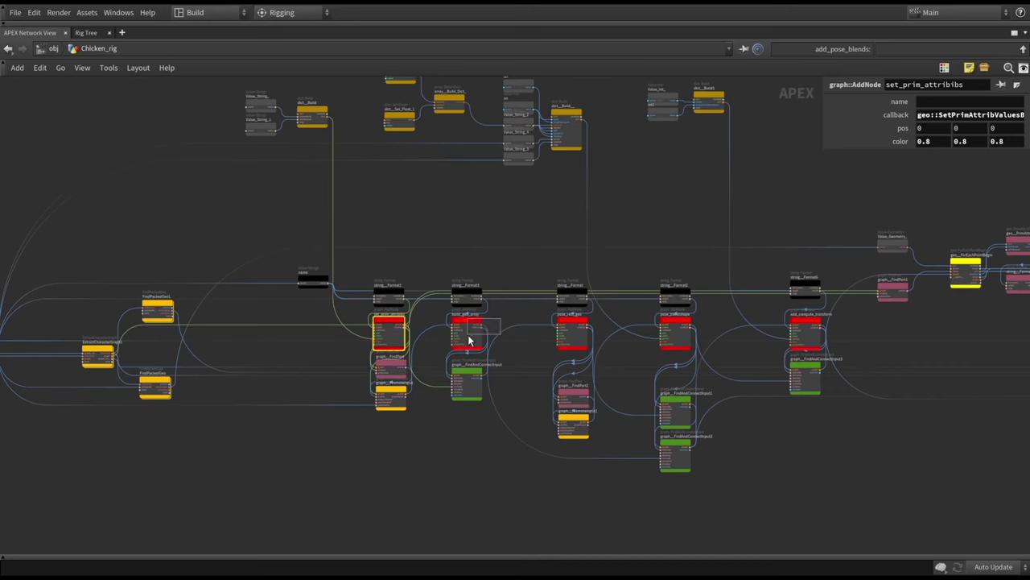
pyautogui.click(573, 326)
pyautogui.moveTo(593, 166); pyautogui.dragTo(623, 274, button='middle')
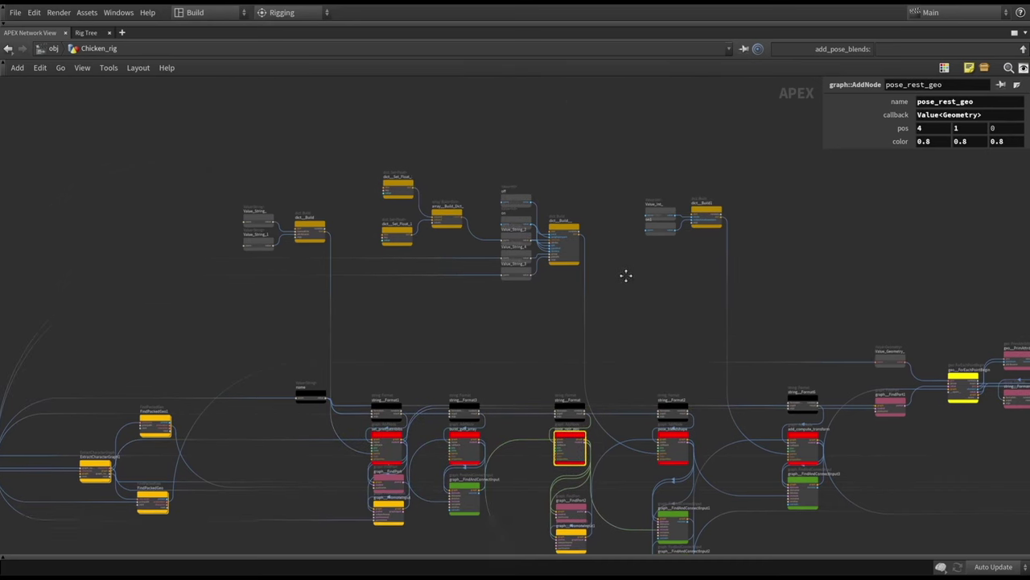
pyautogui.scroll(3, 515, 181)
pyautogui.moveTo(656, 97); pyautogui.dragTo(221, 417)
pyautogui.click(451, 466)
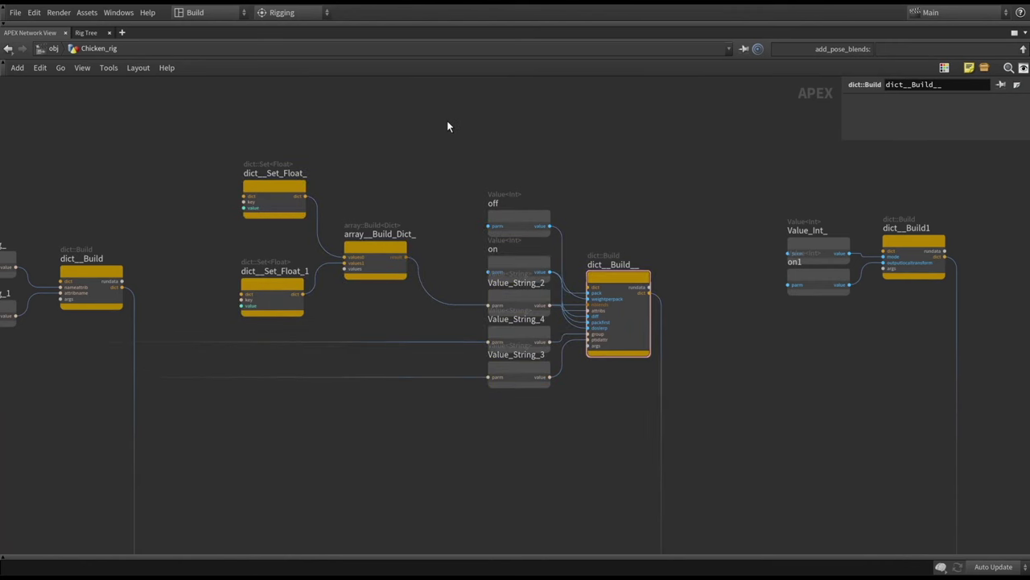
# Step: Inspect the blend weight dict nodes, array__Build_Dict_ and dict__Build__'s inputs
pyautogui.moveTo(449, 115); pyautogui.dragTo(234, 225)
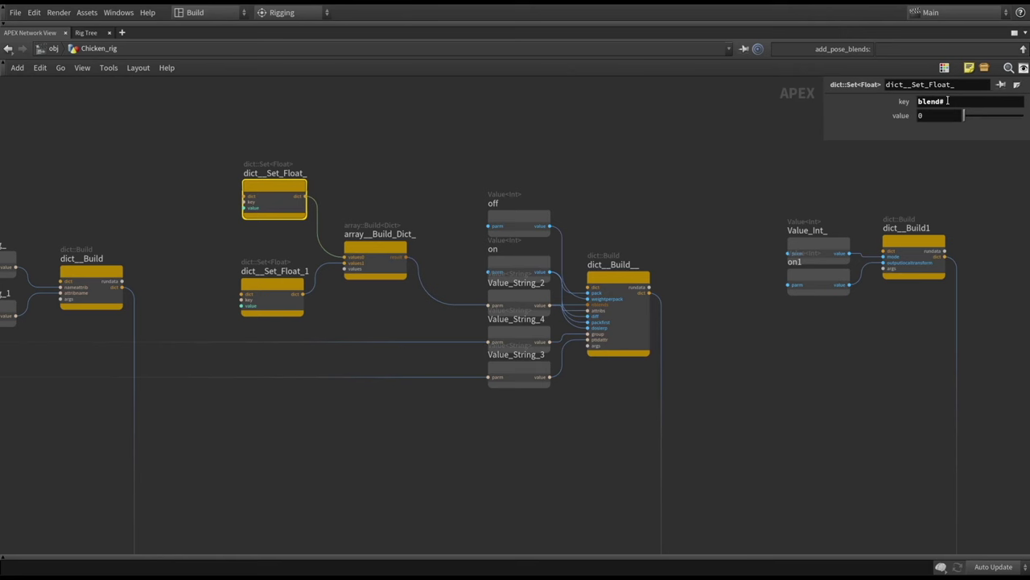
pyautogui.click(265, 299)
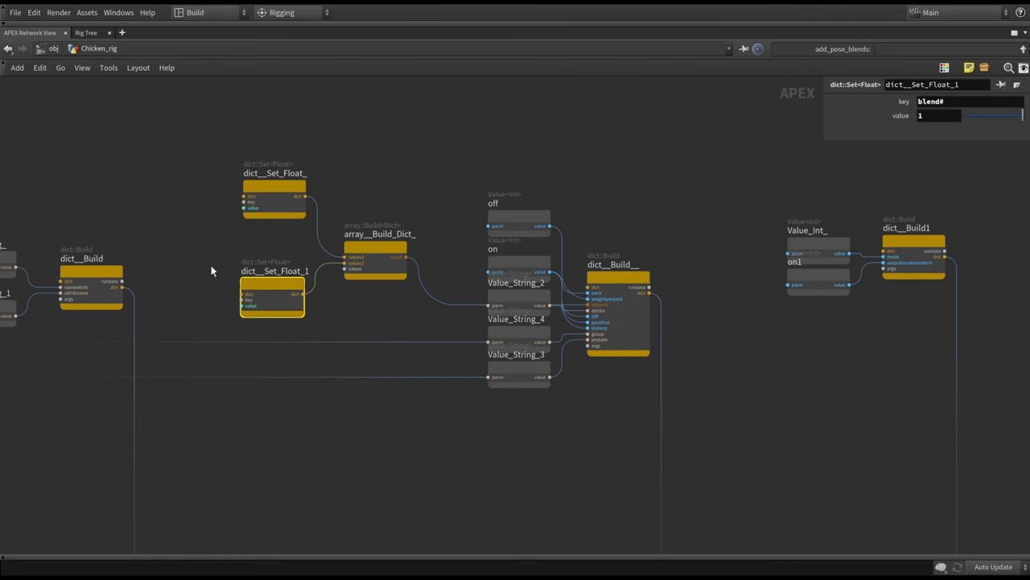
pyautogui.click(371, 251)
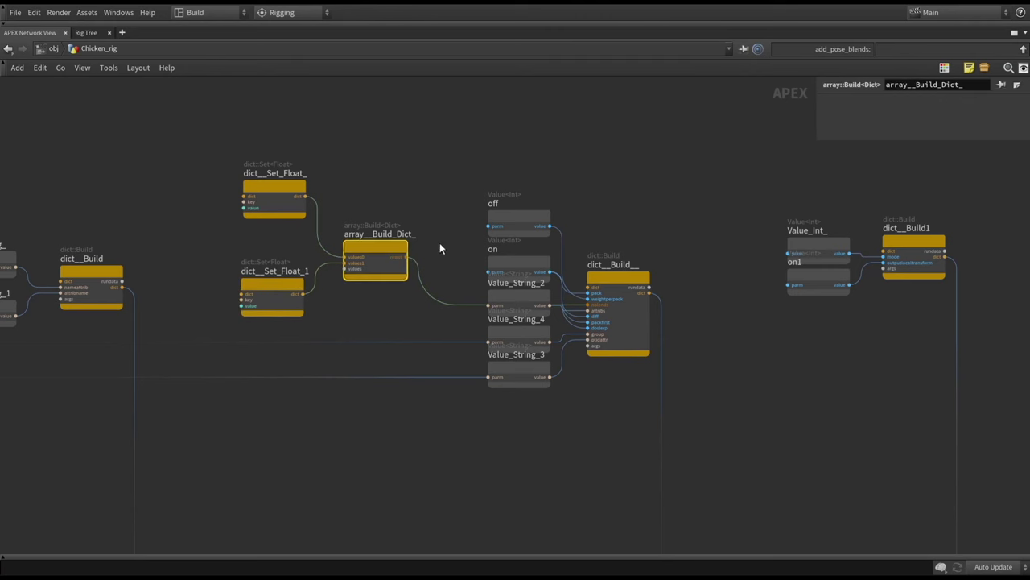
pyautogui.moveTo(683, 232); pyautogui.dragTo(591, 366)
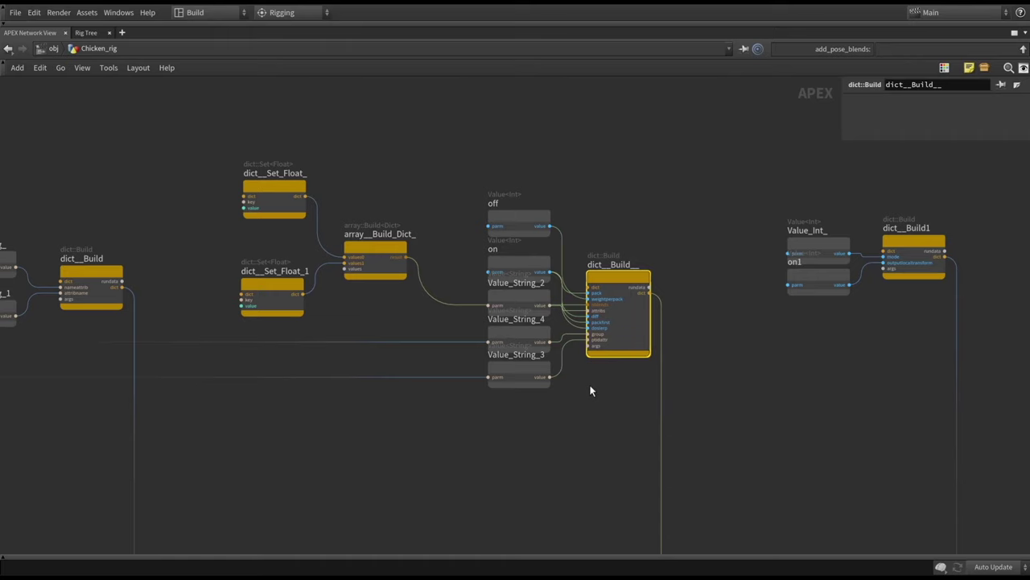
pyautogui.scroll(3, 530, 300)
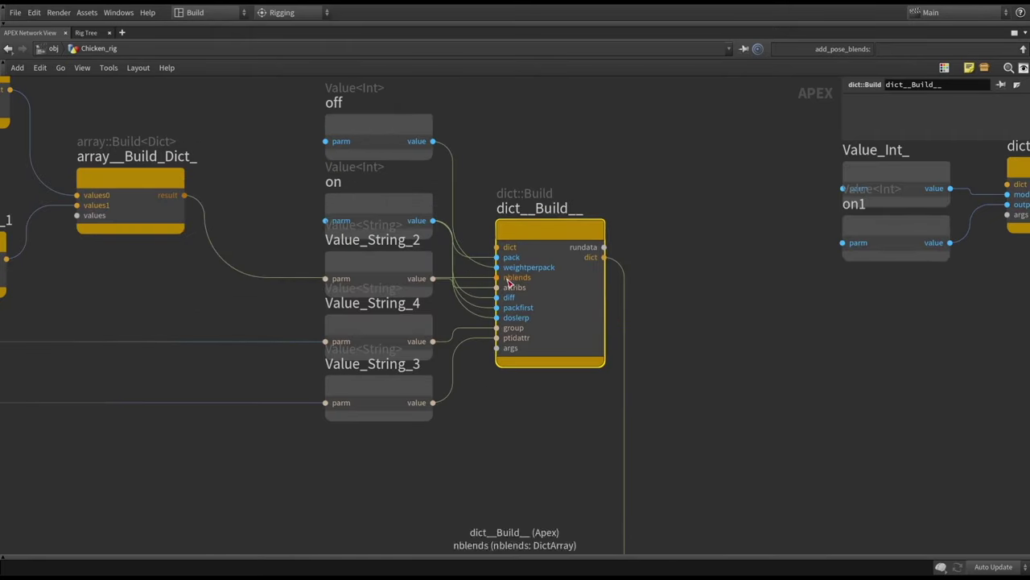
pyautogui.scroll(-6, 527, 288)
pyautogui.scroll(8, 579, 322)
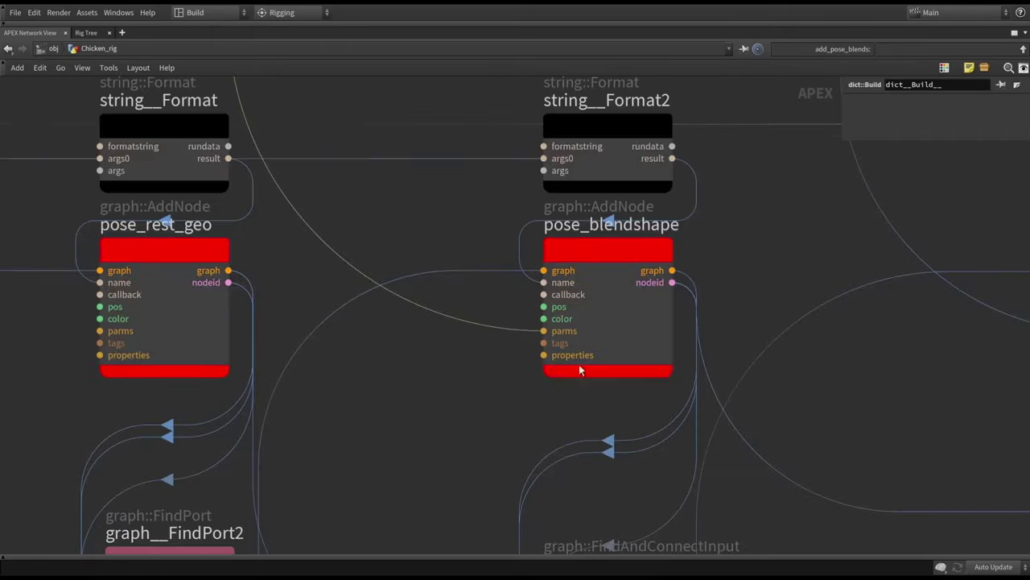
# Step: Check pose_blendshape's sop::blendshapes::2.0 settings and return to the multi-pane layout
pyautogui.moveTo(742, 237); pyautogui.dragTo(595, 333)
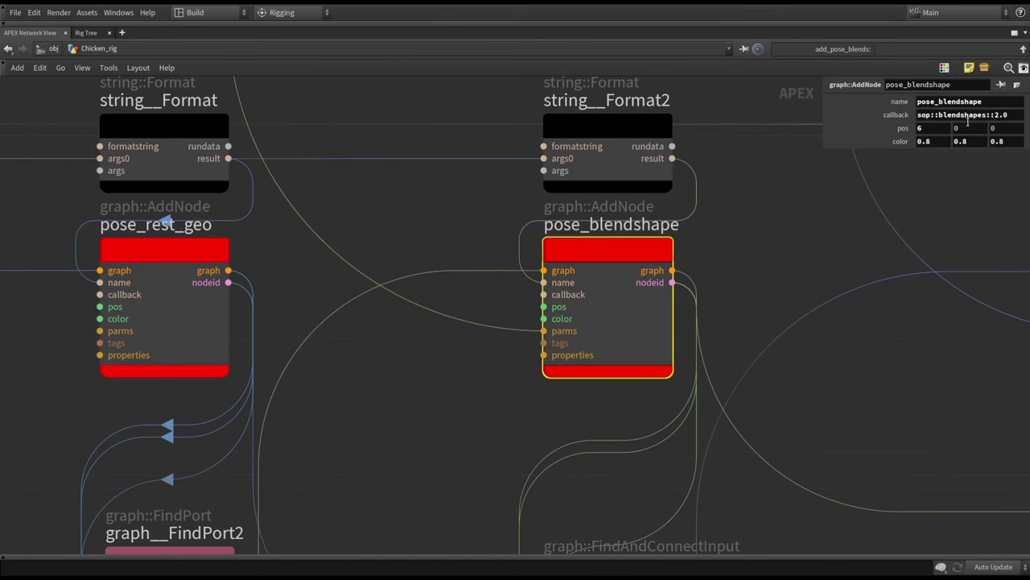
pyautogui.scroll(-6, 464, 245)
pyautogui.moveTo(276, 143); pyautogui.dragTo(434, 205, button='middle')
pyautogui.scroll(-2, 370, 195)
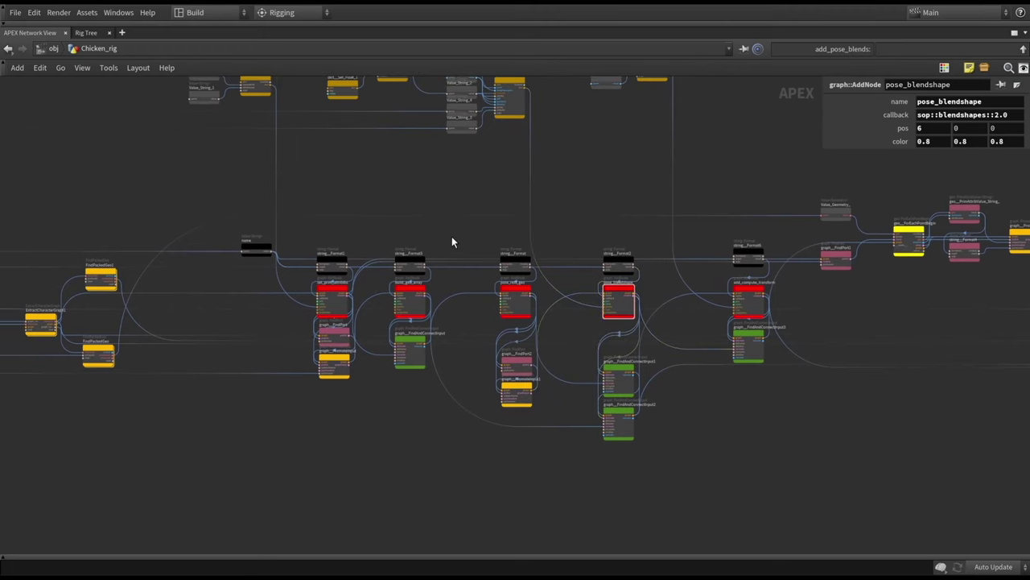
pyautogui.hotkey('ctrl', 'b')
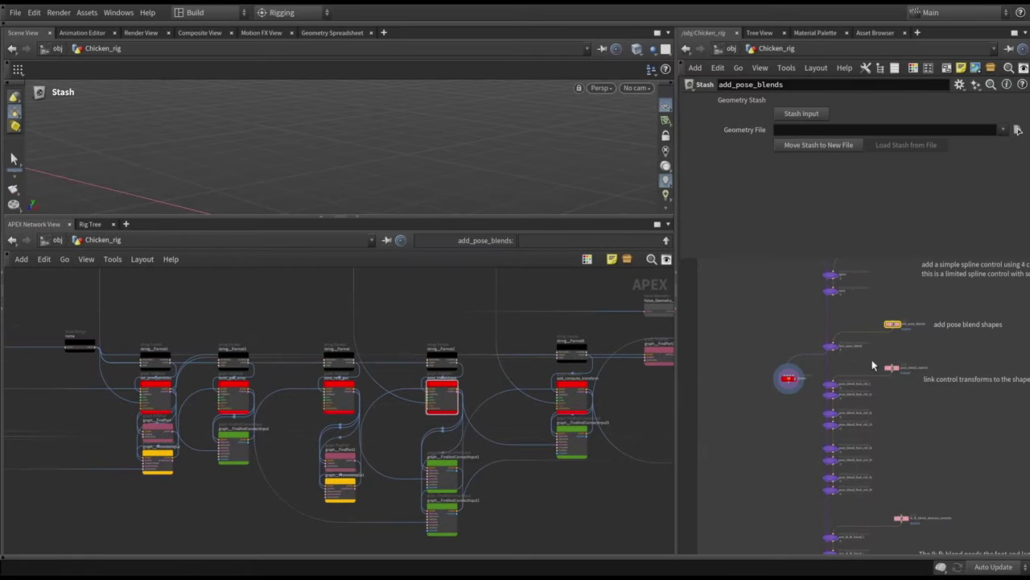
# Step: Check the viewer graph's pose port labels, then reopen the add_pose_blends stash graph
pyautogui.click(789, 380)
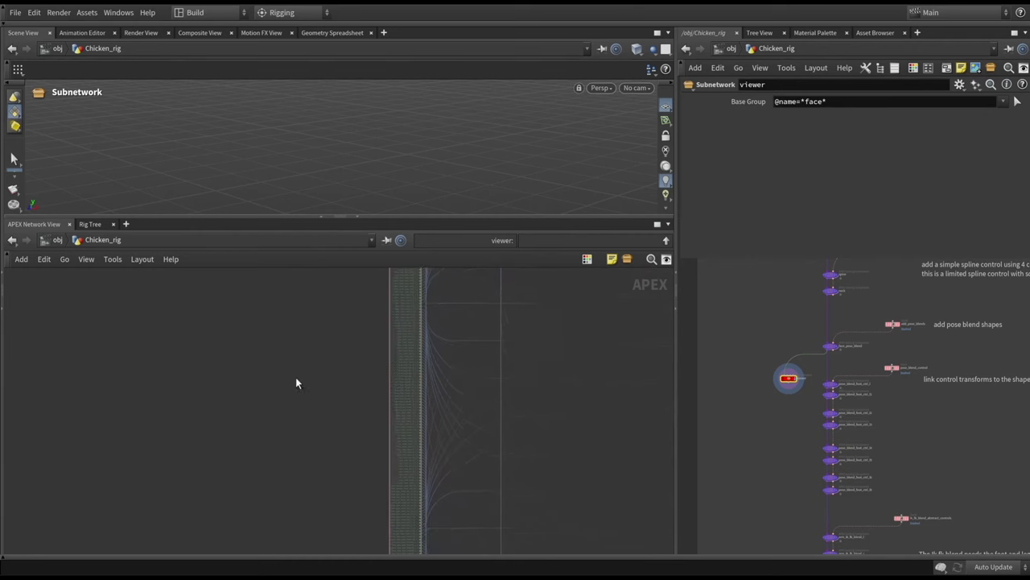
pyautogui.scroll(5, 296, 377)
pyautogui.moveTo(365, 444); pyautogui.dragTo(263, 417, button='middle')
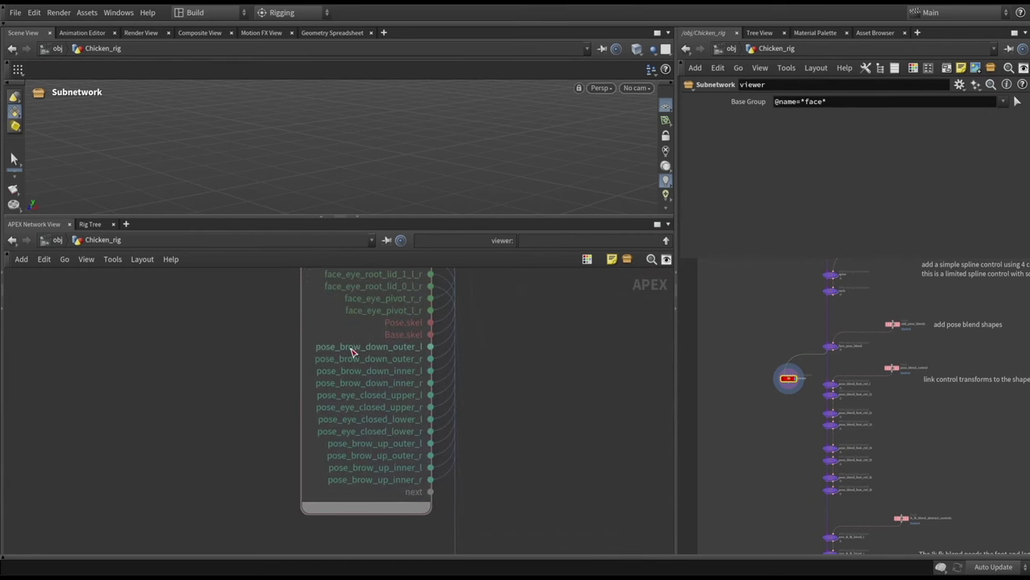
pyautogui.scroll(-5, 234, 327)
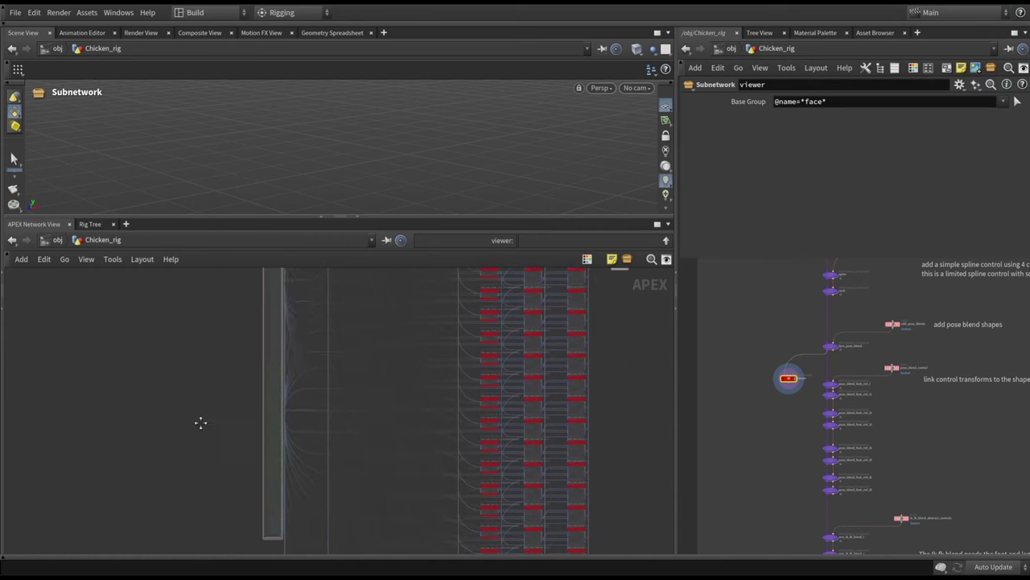
pyautogui.scroll(4, 306, 429)
pyautogui.scroll(6, 430, 345)
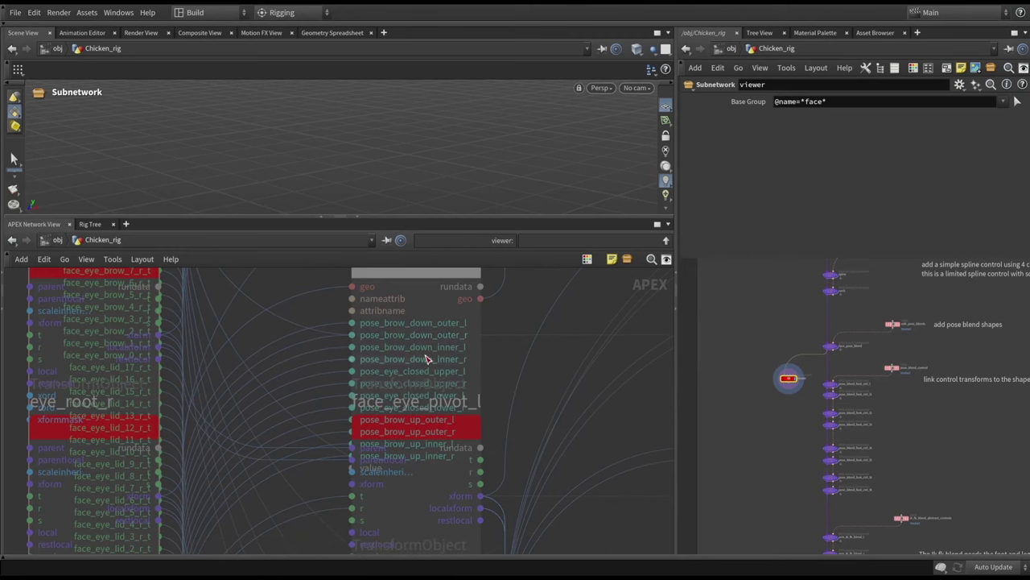
pyautogui.click(912, 323)
pyautogui.scroll(-5, 276, 344)
# Step: Show the FindPackedGeo node's parameters and read its primpath Base.pose
pyautogui.moveTo(387, 339); pyautogui.dragTo(552, 391, button='middle')
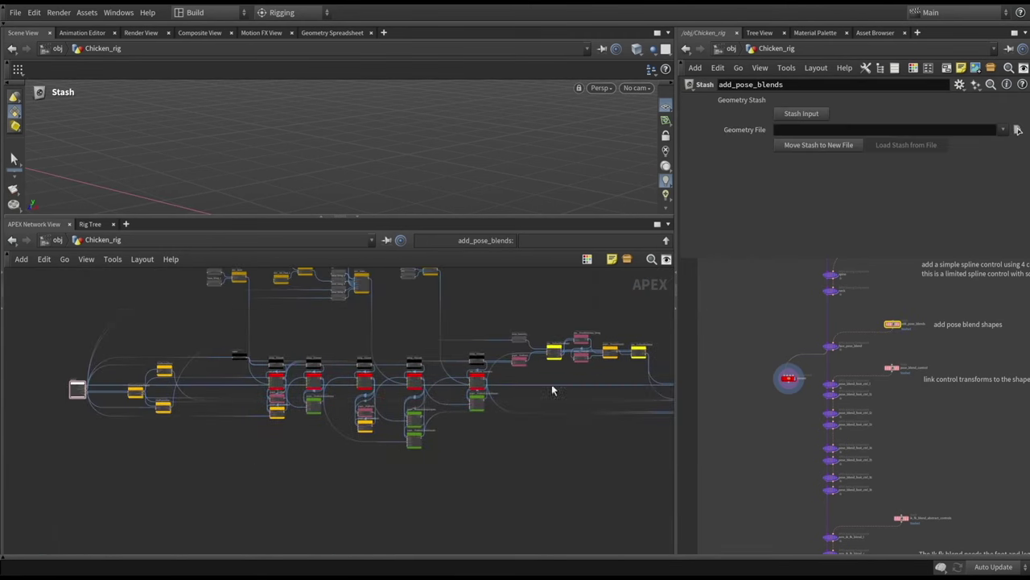
pyautogui.scroll(5, 124, 421)
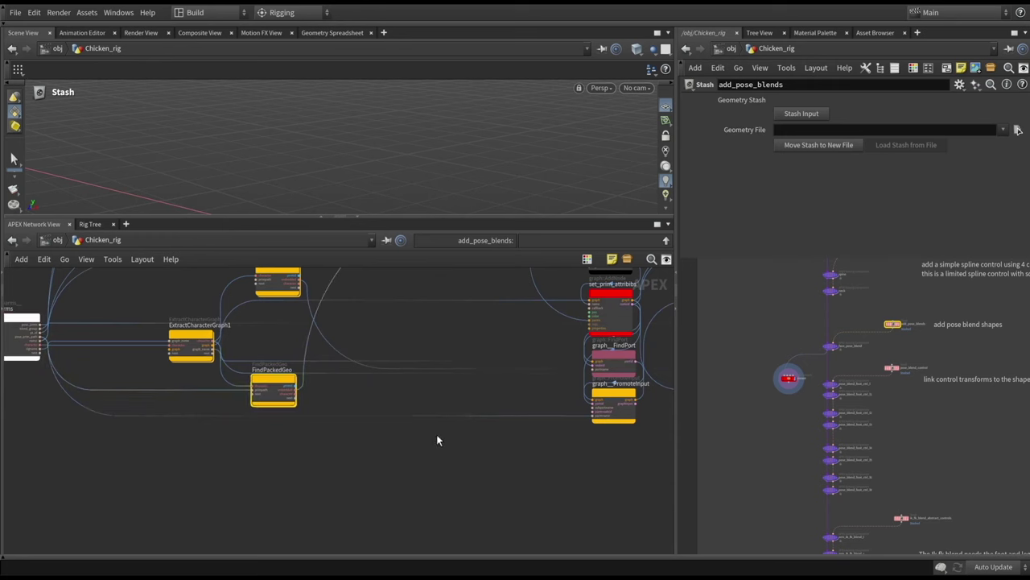
pyautogui.press('p')
pyautogui.moveTo(306, 349); pyautogui.dragTo(287, 402, button='middle')
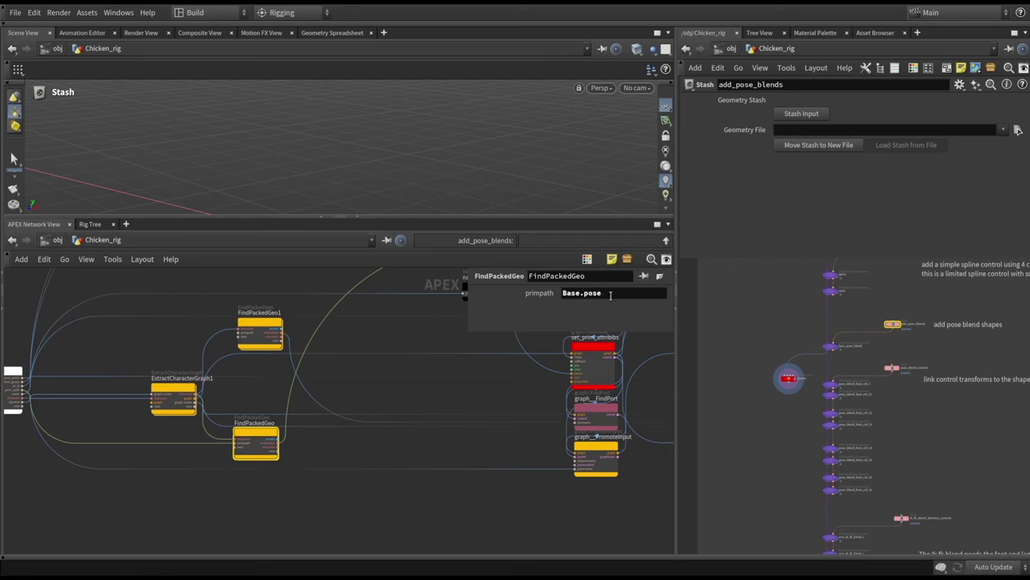
pyautogui.scroll(2, 288, 480)
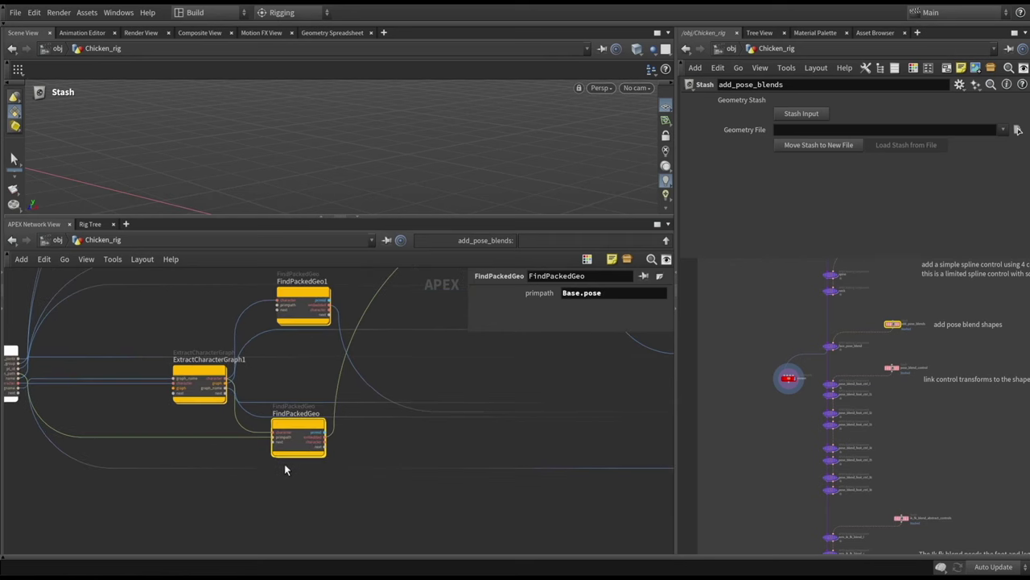
pyautogui.scroll(2, 284, 469)
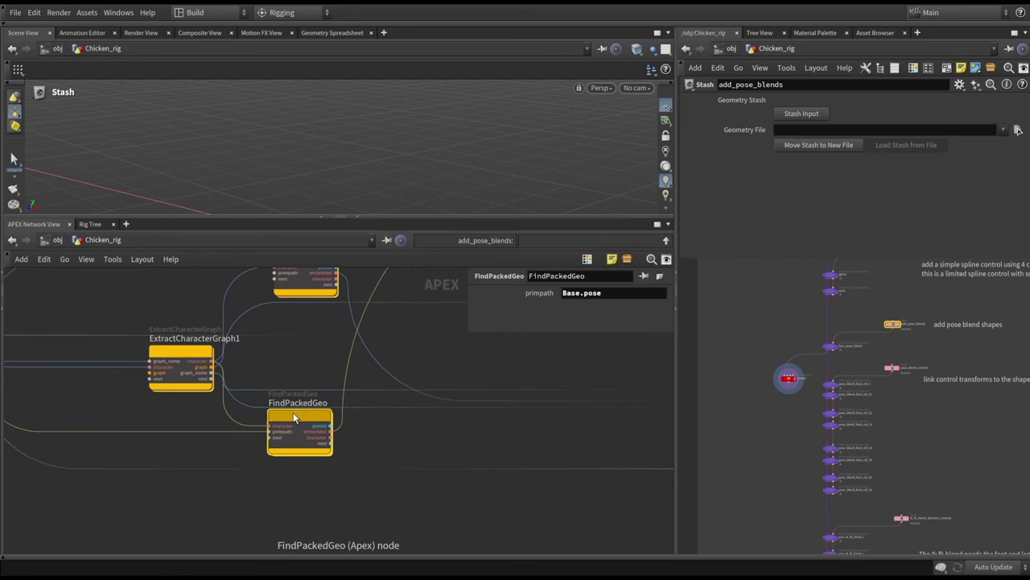
pyautogui.scroll(-3, 294, 427)
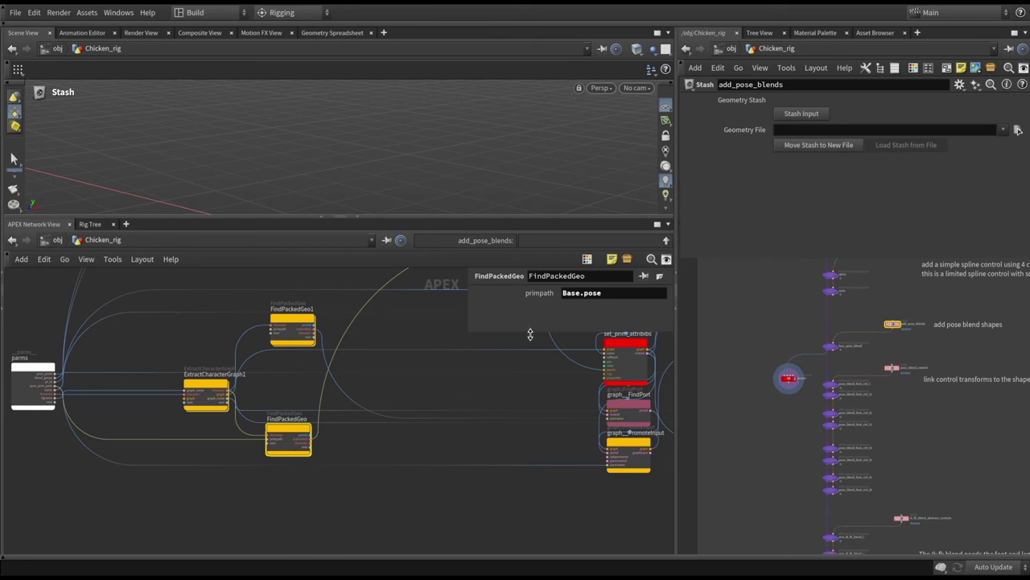
pyautogui.doubleClick(622, 295)
pyautogui.scroll(-3, 405, 432)
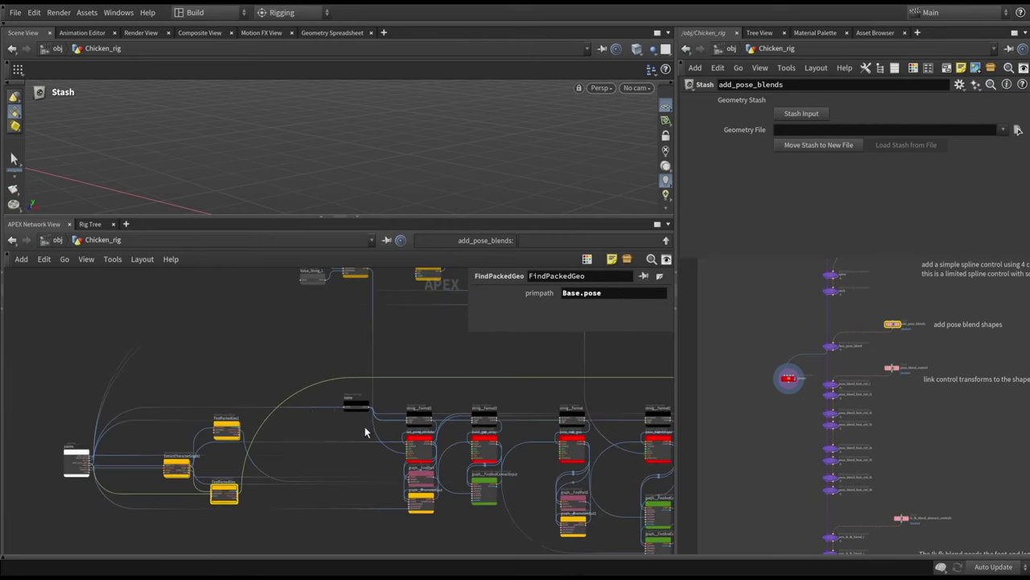
# Step: Inspect Value_Geometry, geo__ForEachPointBegin, PrimAttribValue_String_ and PromoteInput2's subportname
pyautogui.moveTo(405, 433); pyautogui.dragTo(113, 381, button='middle')
pyautogui.scroll(4, 242, 322)
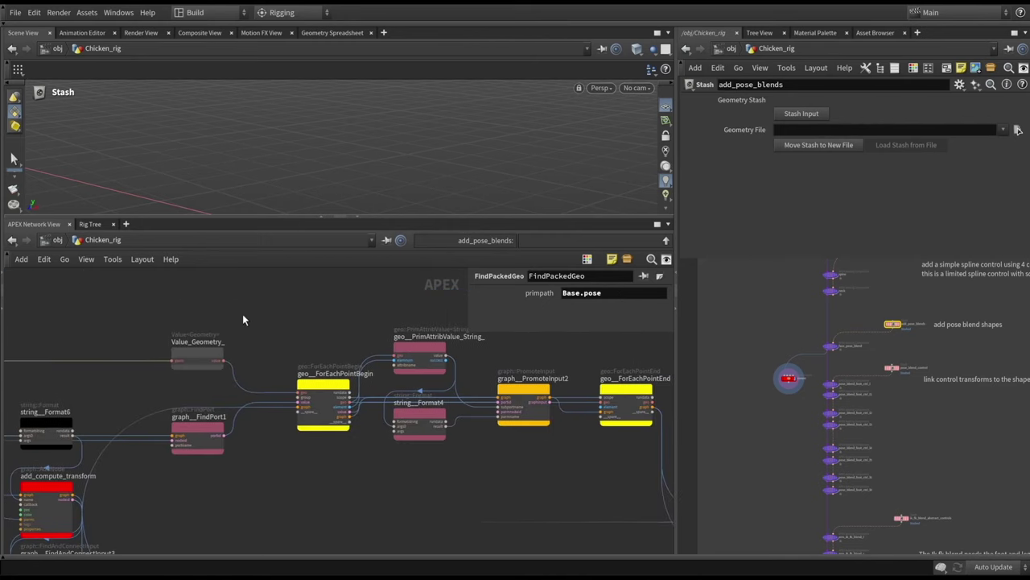
pyautogui.click(205, 354)
pyautogui.click(318, 402)
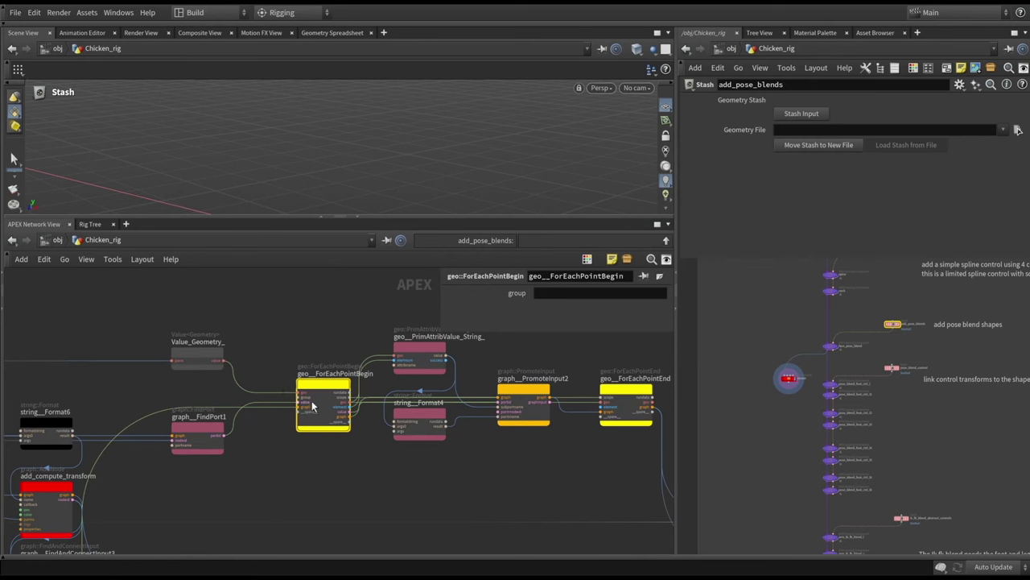
pyautogui.moveTo(430, 469); pyautogui.dragTo(326, 474, button='middle')
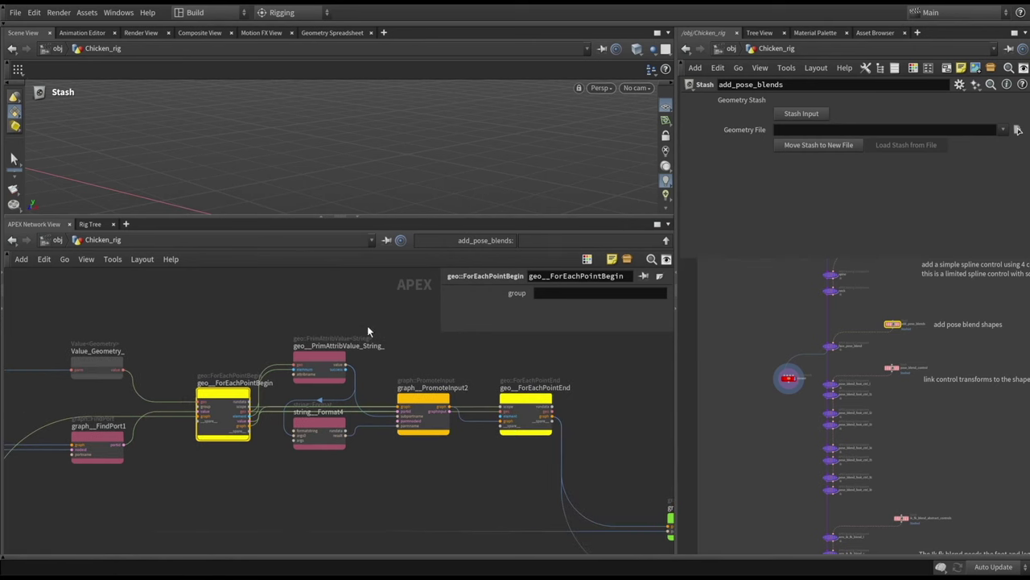
pyautogui.click(312, 380)
pyautogui.scroll(3, 397, 445)
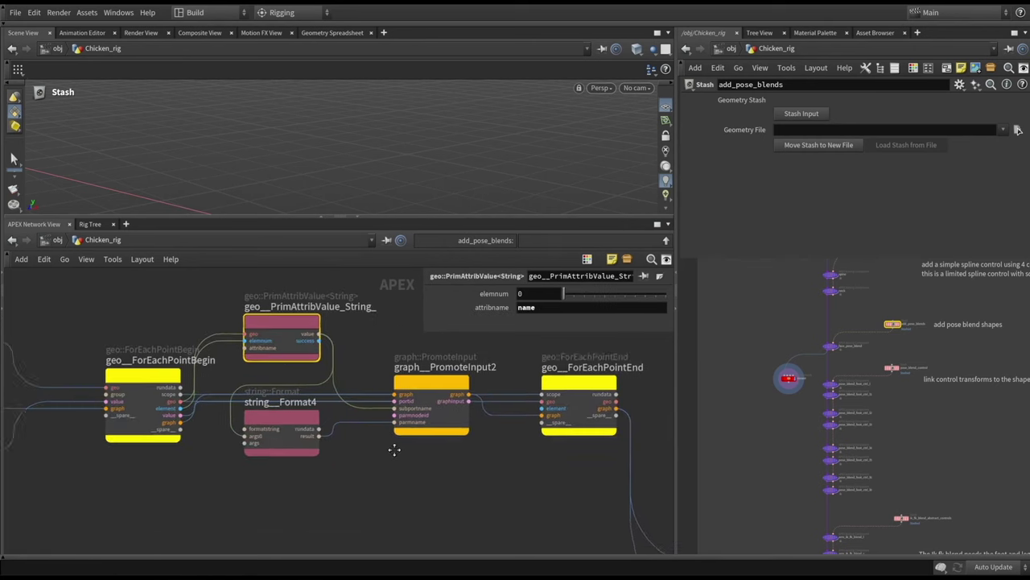
pyautogui.click(417, 423)
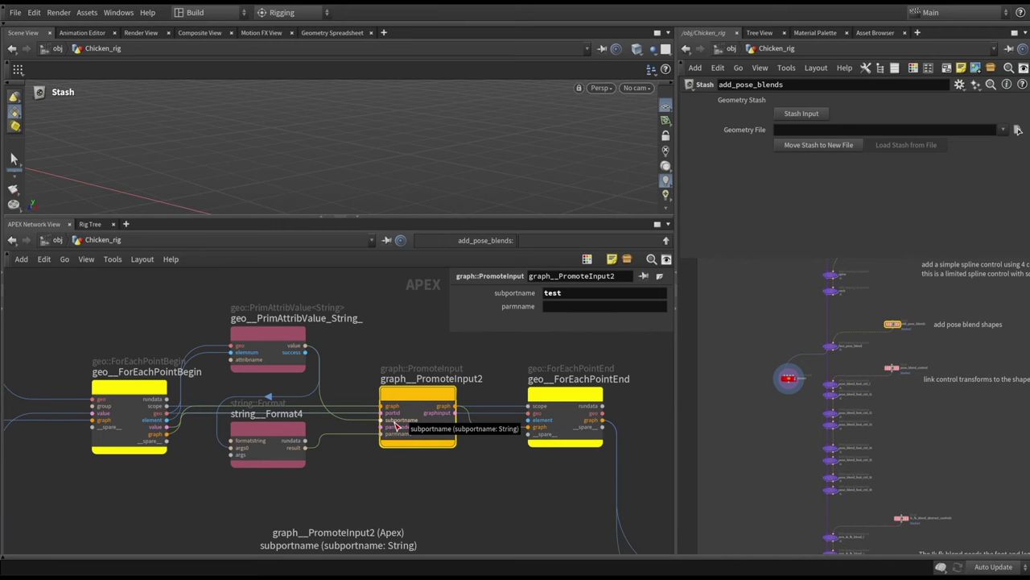
# Step: Inspect set_prim_attribibs' geo::SetPrimAttribValues callback and 0.8 grey colour, then deselect it
pyautogui.scroll(-5, 396, 425)
pyautogui.scroll(2, 362, 388)
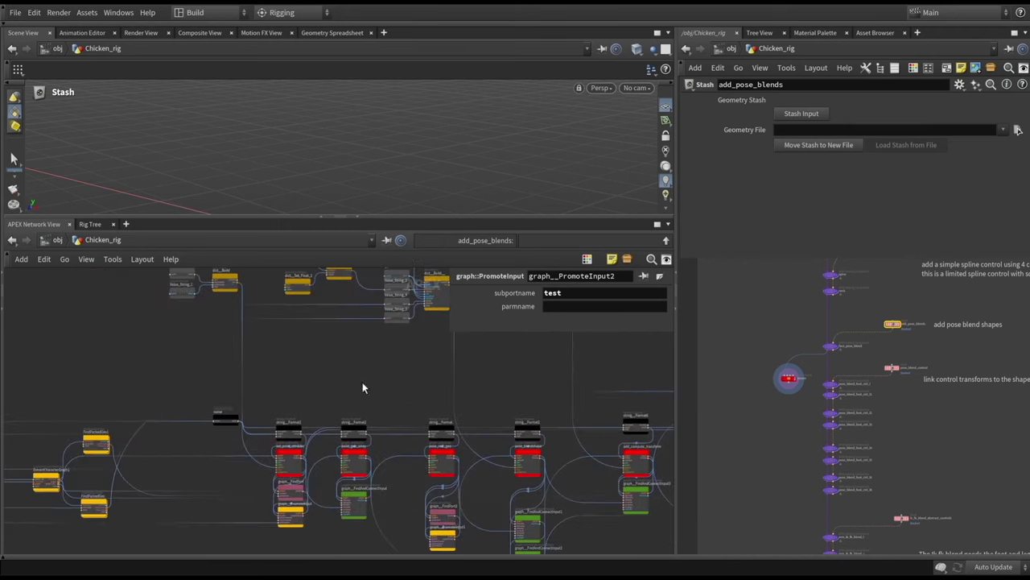
pyautogui.scroll(4, 251, 455)
pyautogui.click(327, 457)
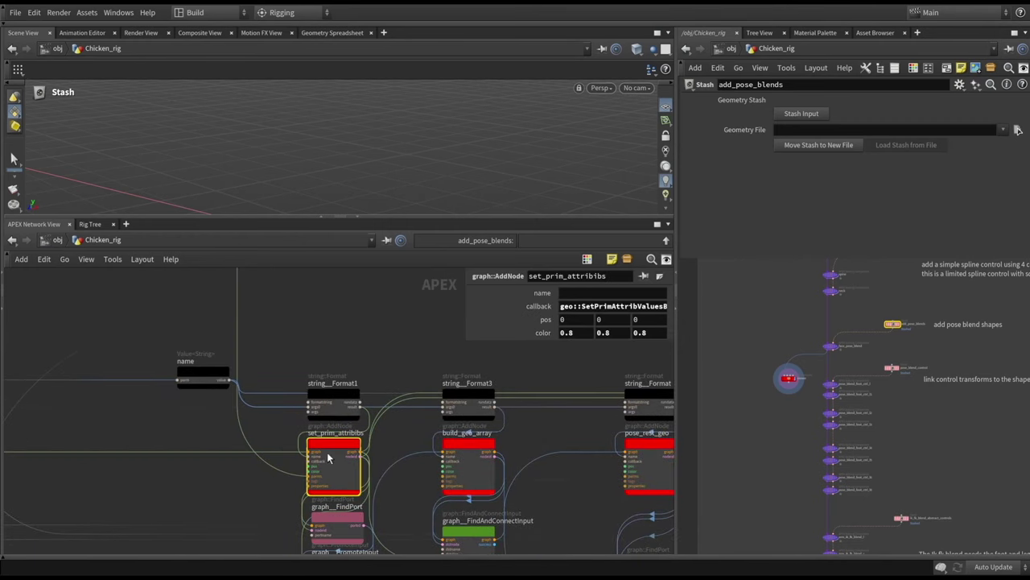
pyautogui.scroll(-5, 361, 387)
pyautogui.moveTo(434, 363); pyautogui.dragTo(388, 356, button='middle')
pyautogui.click(497, 372)
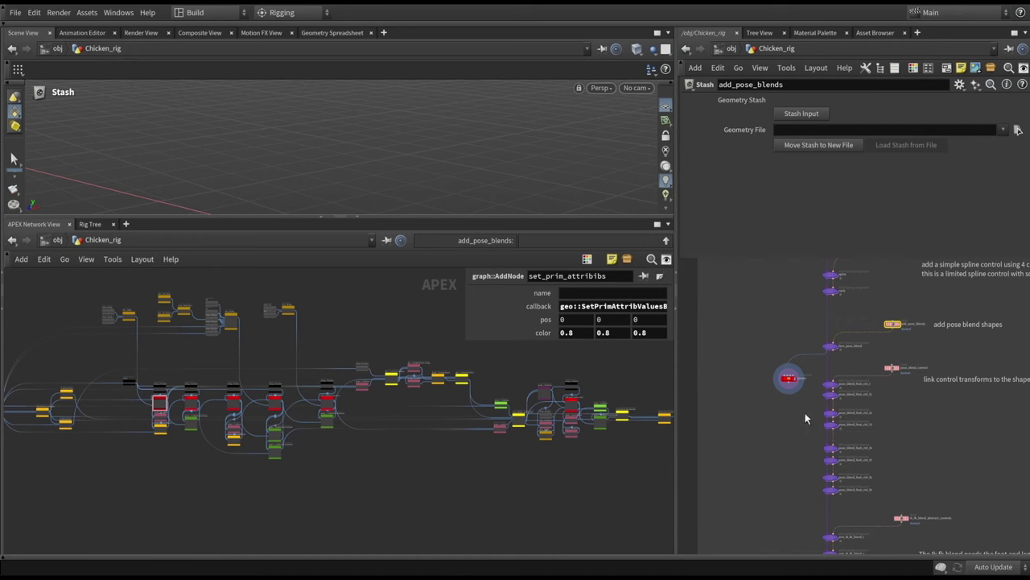
# Step: Place the viewer node beside the pose_blend nodes, widen the network, and show pose_blend_foot_ctrl_l's parameters
pyautogui.moveTo(804, 418); pyautogui.dragTo(793, 406, button='middle')
pyautogui.scroll(3, 779, 368)
pyautogui.moveTo(774, 364); pyautogui.dragTo(767, 410)
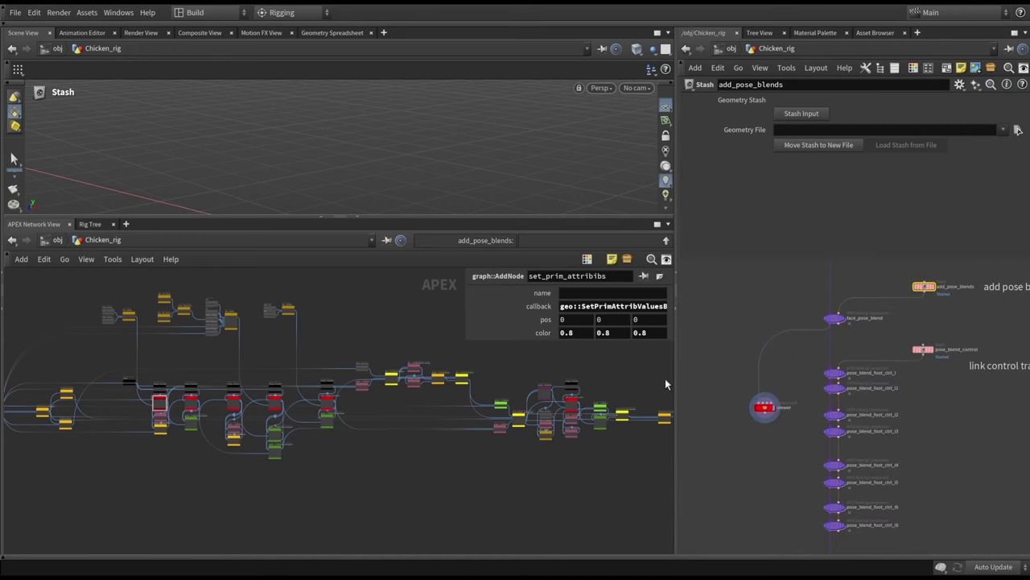
pyautogui.moveTo(938, 401); pyautogui.dragTo(933, 382, button='middle')
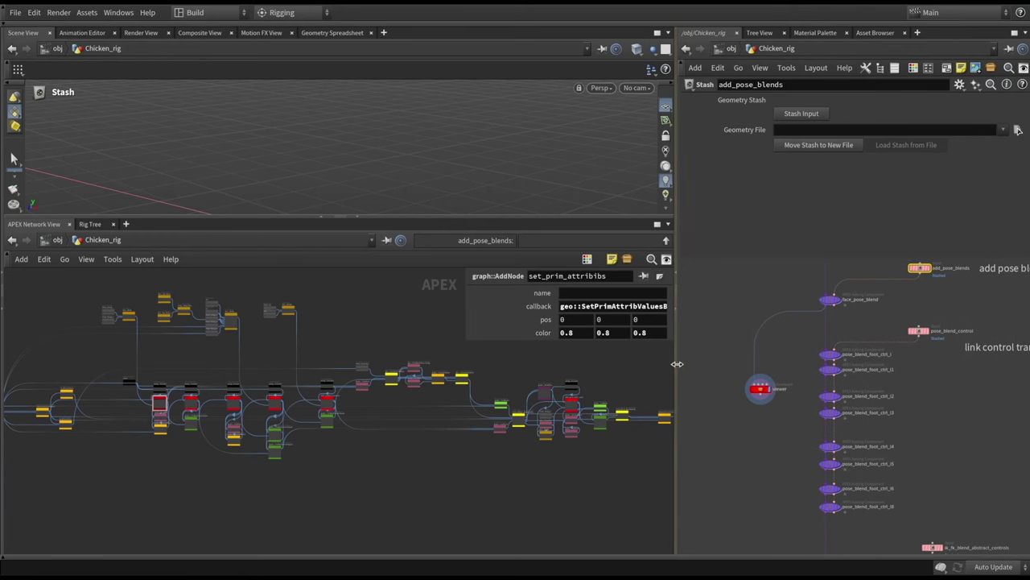
pyautogui.moveTo(677, 364); pyautogui.dragTo(597, 367)
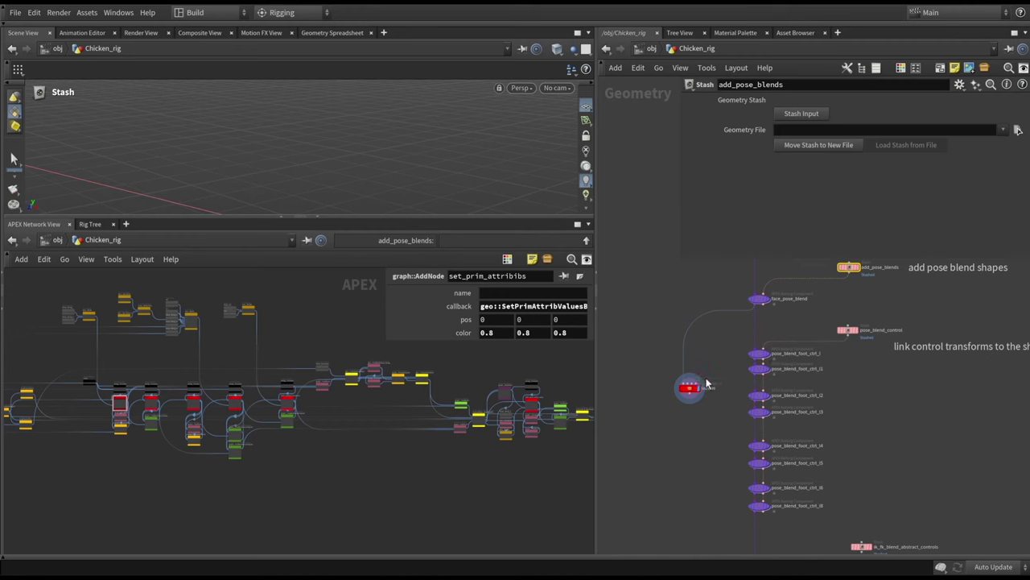
pyautogui.moveTo(704, 384); pyautogui.dragTo(699, 393)
pyautogui.moveTo(722, 335); pyautogui.dragTo(805, 367)
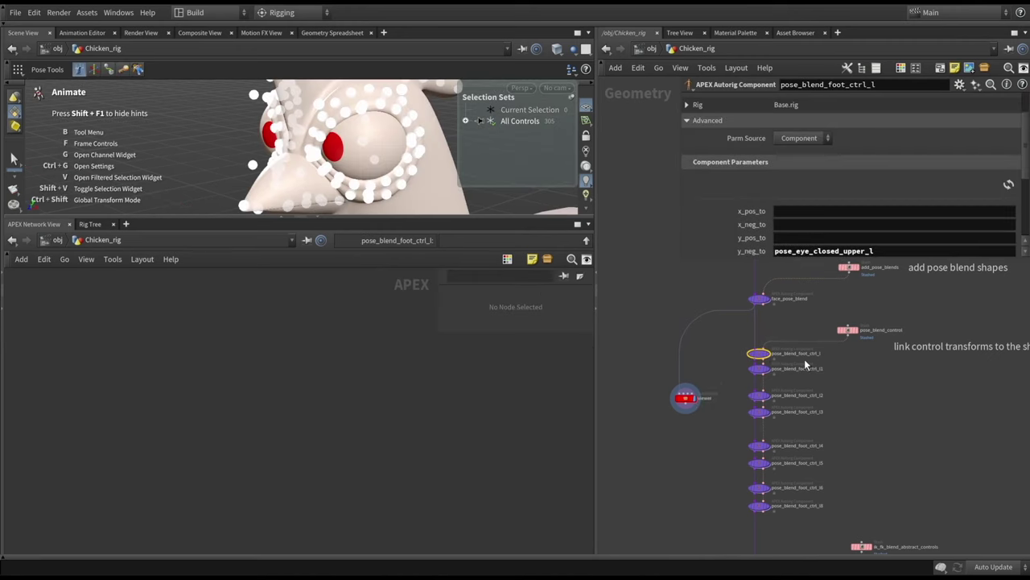
pyautogui.moveTo(932, 259); pyautogui.dragTo(921, 391)
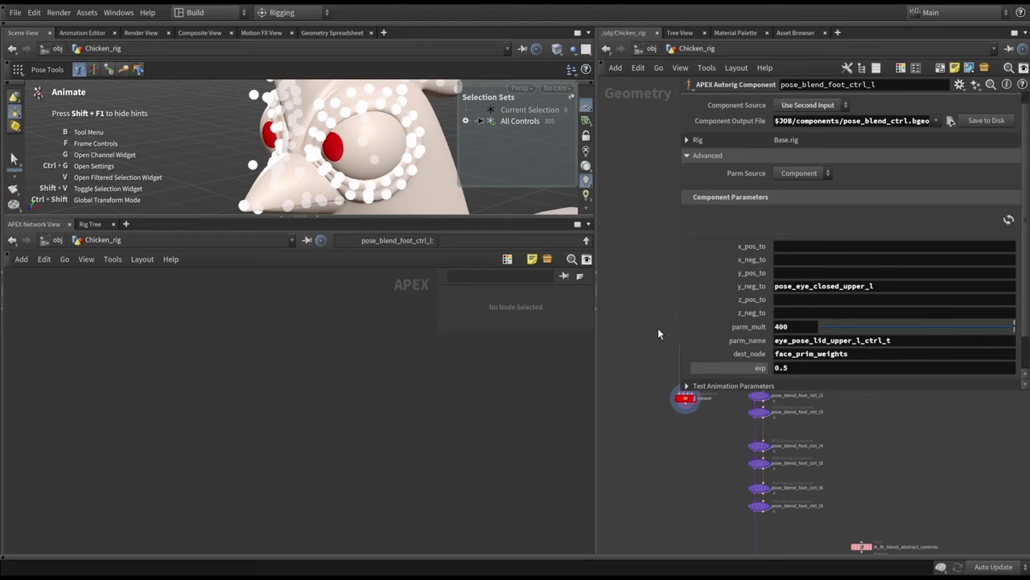
# Step: Enlarge the 3D view, orbit to the chicken's head and select the control above the left eye
pyautogui.moveTo(301, 217); pyautogui.dragTo(301, 376)
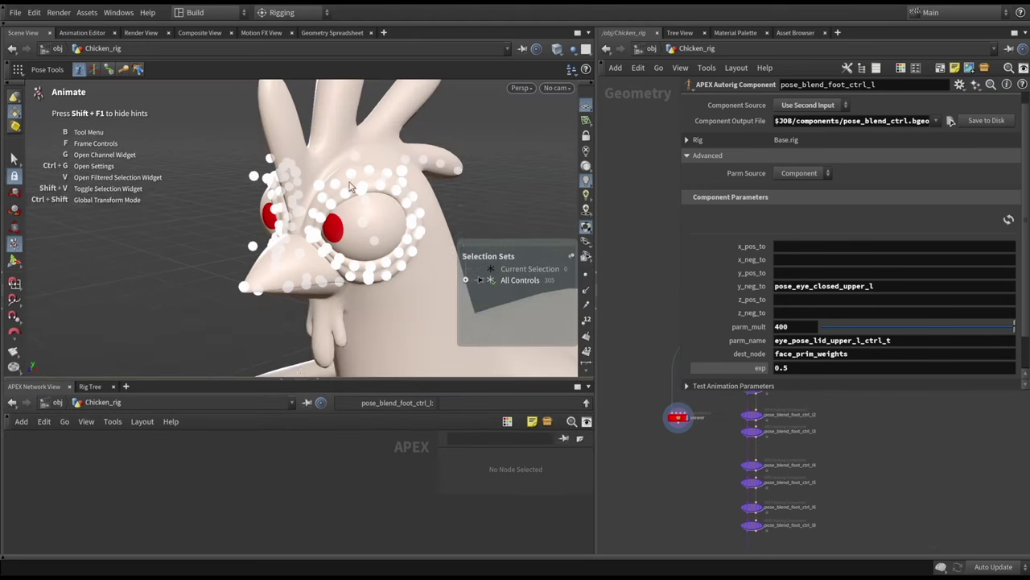
pyautogui.press('Escape')
pyautogui.moveTo(355, 210); pyautogui.dragTo(398, 189)
pyautogui.press('Return')
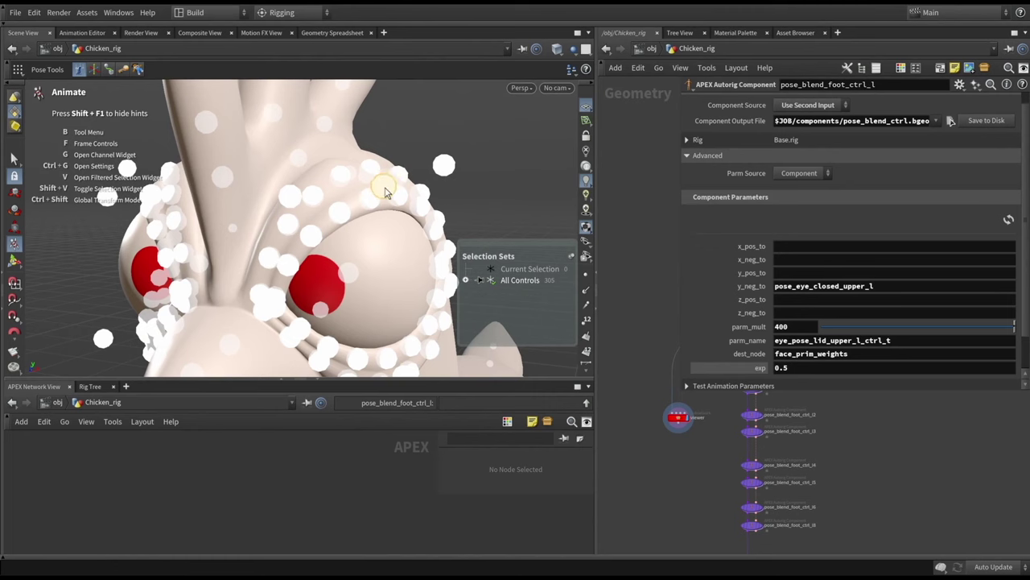
pyautogui.click(384, 191)
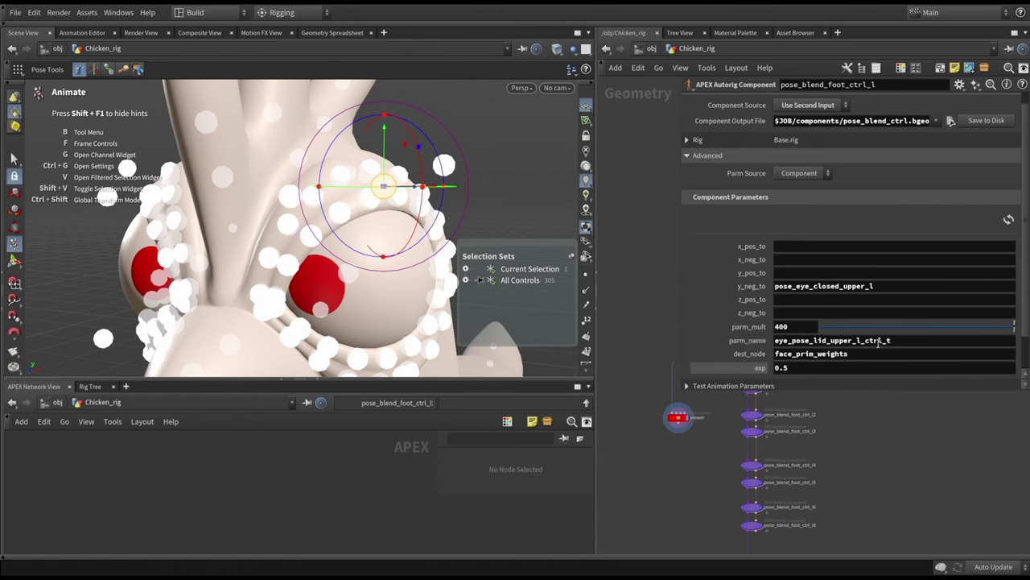
# Step: Confirm the selected control is eye_pose_lid_upper_l_ctrl under Selection Sets > Current Selection > Base
pyautogui.click(465, 269)
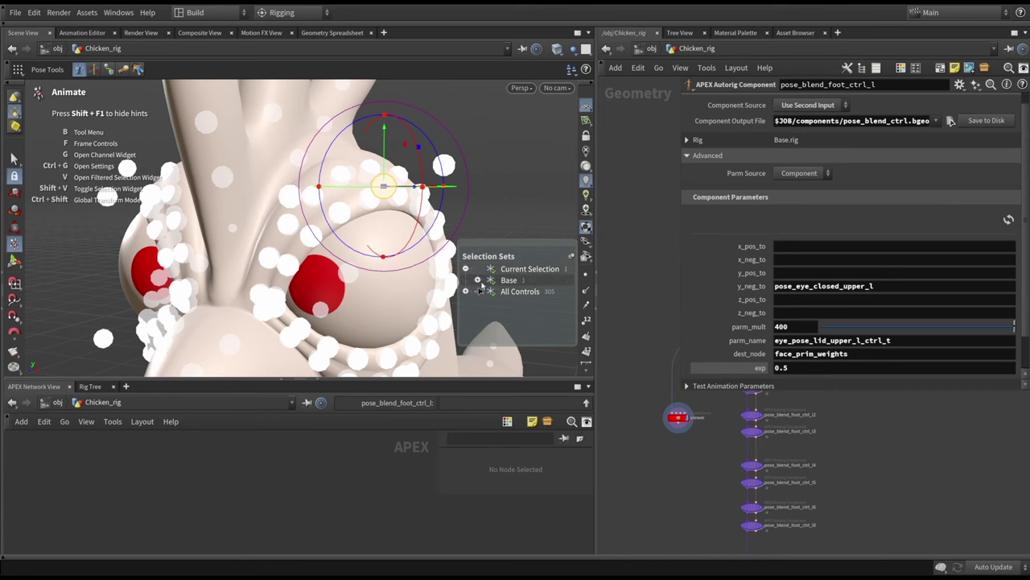
pyautogui.click(478, 280)
pyautogui.moveTo(457, 293); pyautogui.dragTo(417, 293)
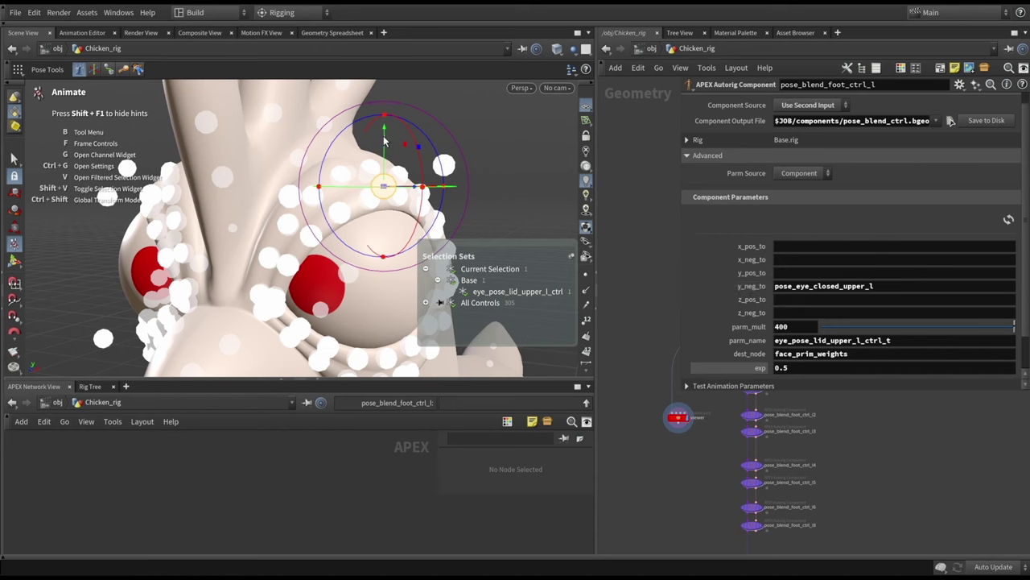
pyautogui.click(393, 223)
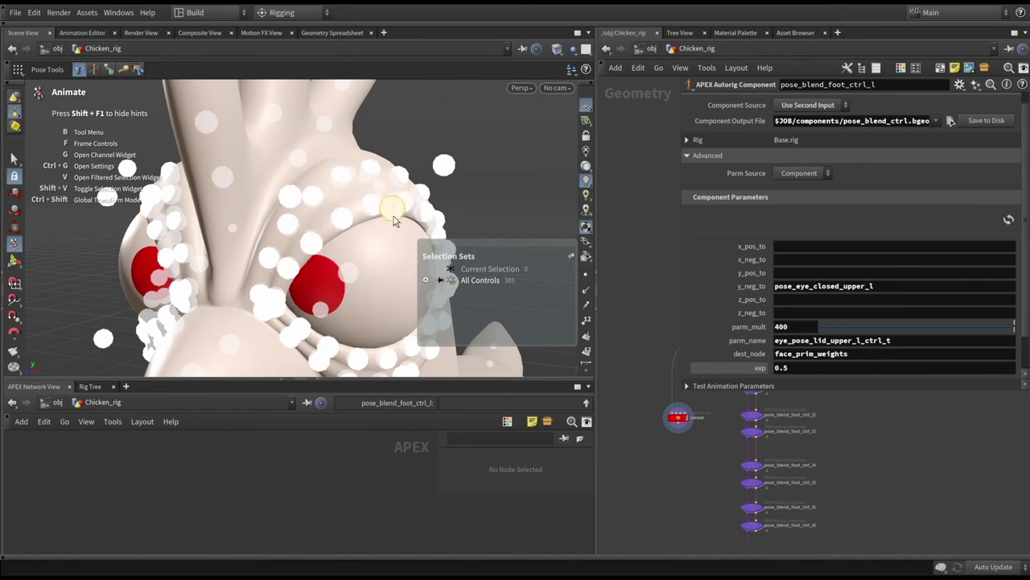
pyautogui.click(391, 191)
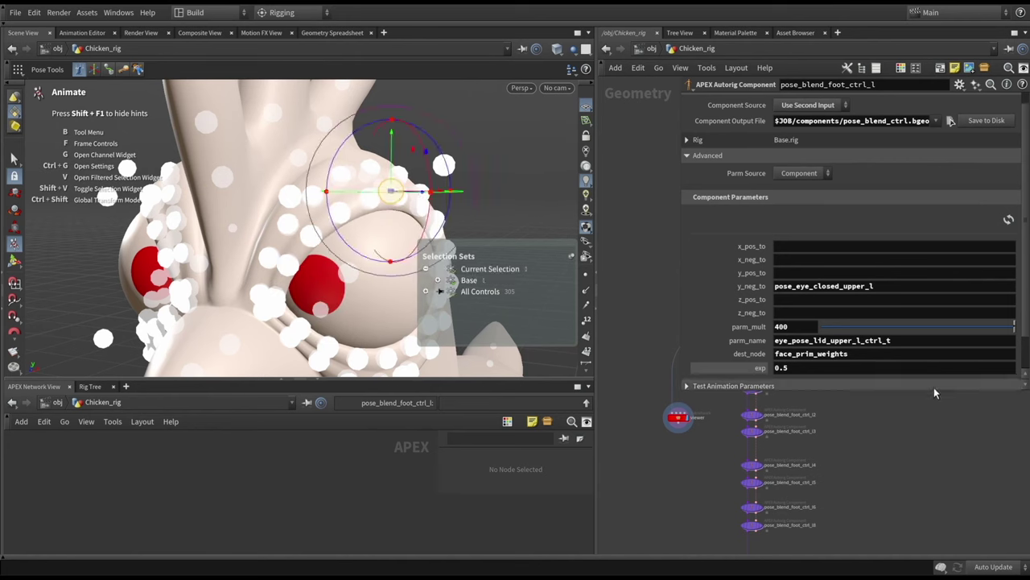
# Step: Scroll the rig node network to the viewer node and select it
pyautogui.moveTo(937, 394); pyautogui.dragTo(920, 316)
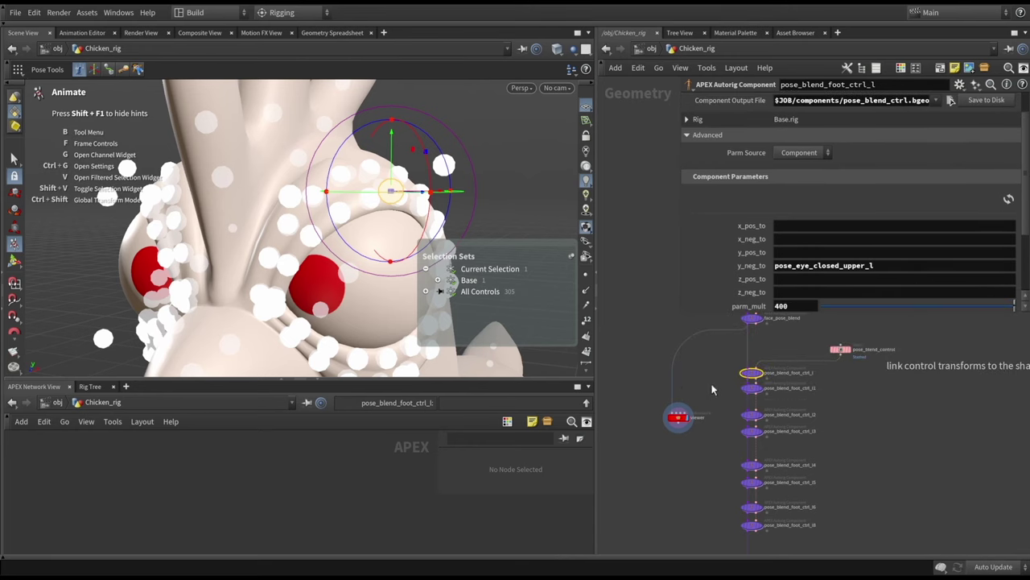
pyautogui.moveTo(711, 390); pyautogui.dragTo(723, 361, button='middle')
pyautogui.click(685, 388)
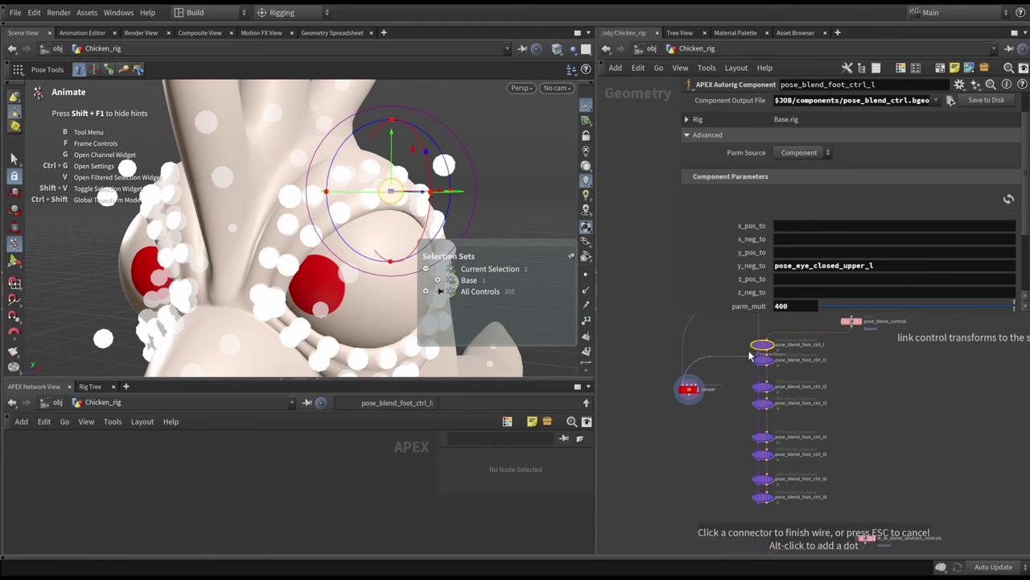
pyautogui.click(687, 389)
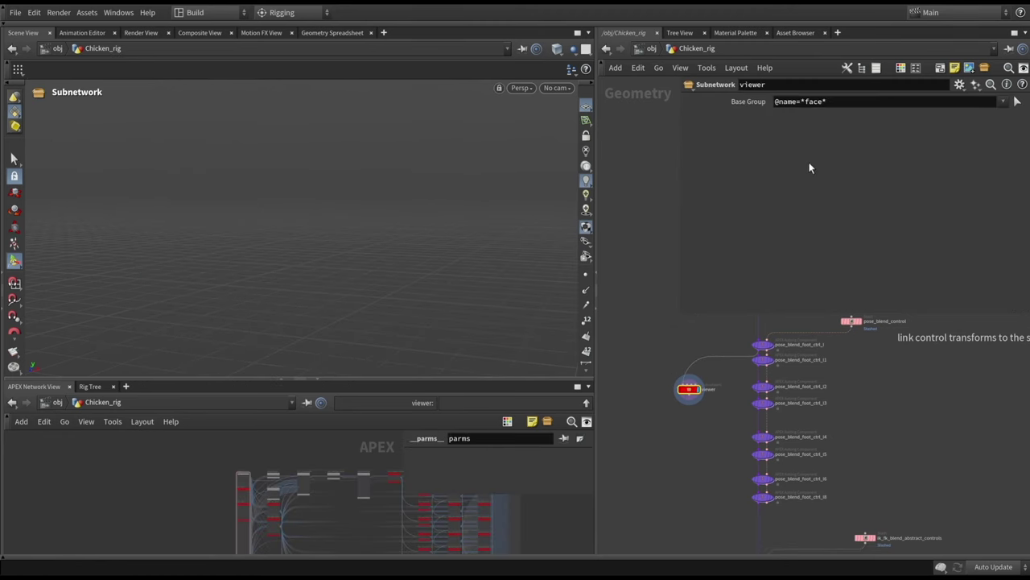
pyautogui.click(761, 364)
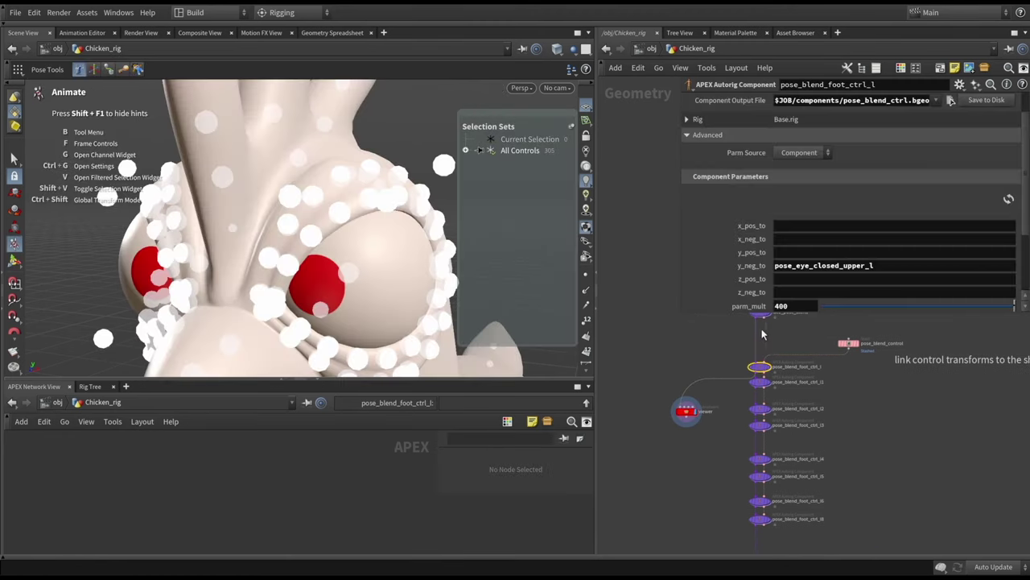
pyautogui.scroll(-3, 859, 280)
pyautogui.doubleClick(864, 256)
pyautogui.hotkey('ctrl', 'c')
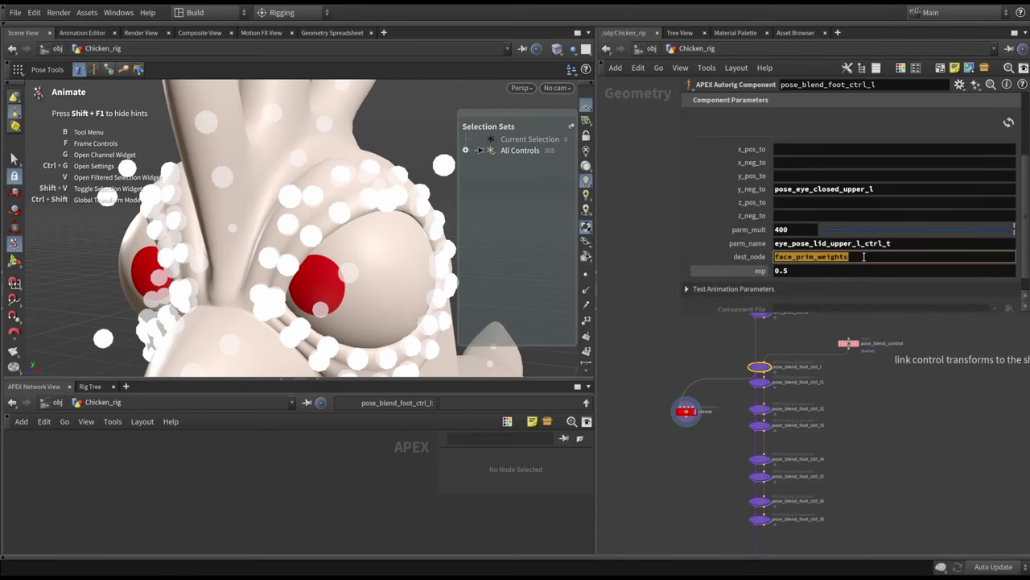
pyautogui.click(685, 410)
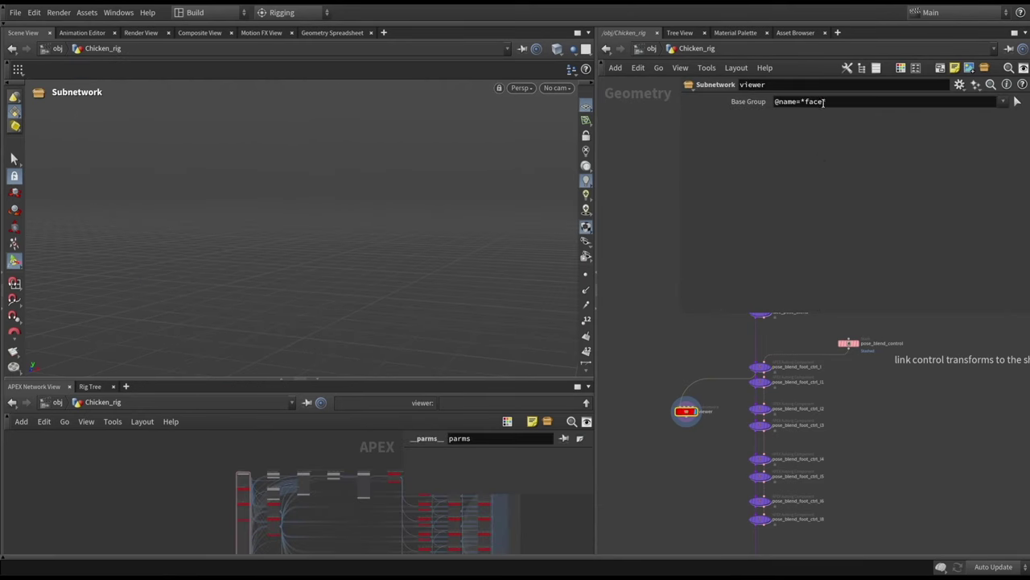
pyautogui.hotkey('ctrl', 'v')
pyautogui.press('Return')
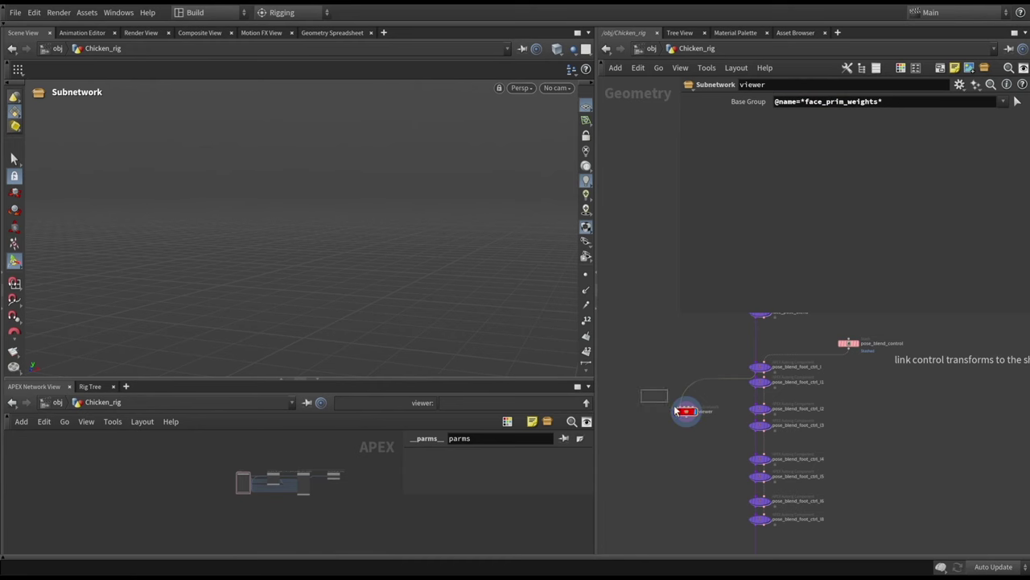
# Step: Maximize the APEX graph pane and frame its nodes in view
pyautogui.hotkey('ctrl', 'b')
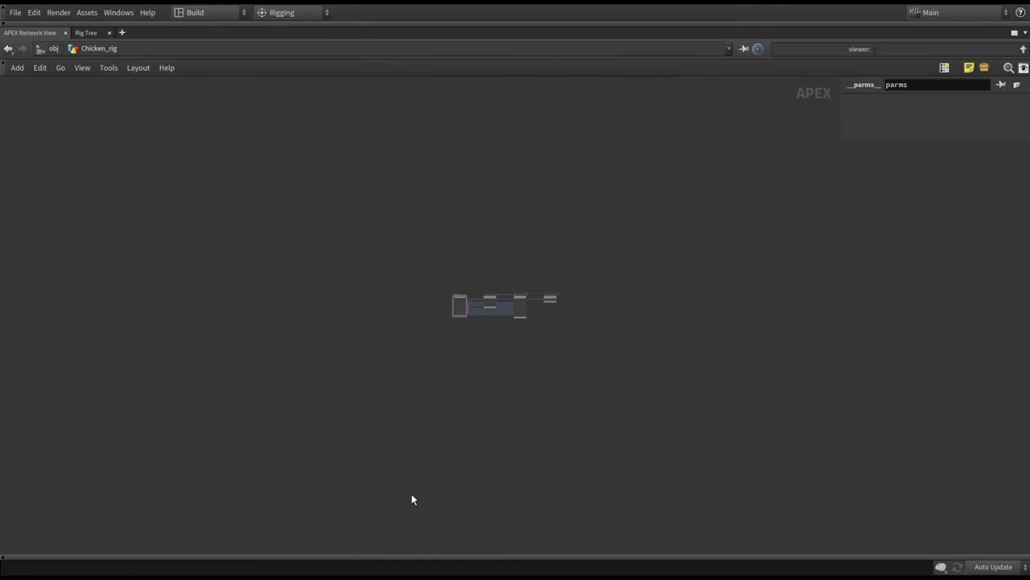
pyautogui.press('h')
pyautogui.scroll(3, 492, 318)
pyautogui.scroll(-2, 564, 459)
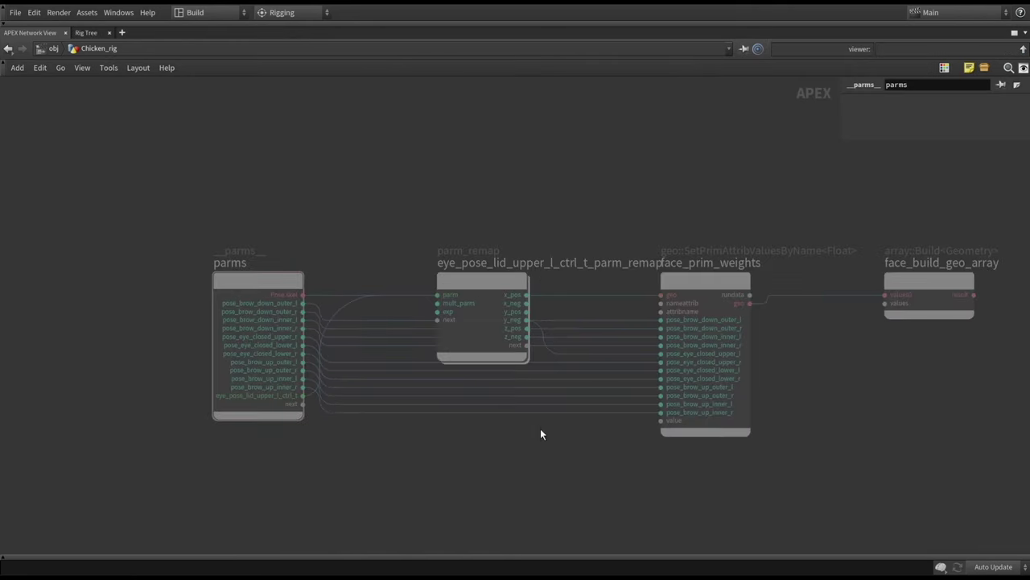
pyautogui.moveTo(540, 428); pyautogui.dragTo(493, 420, button='middle')
pyautogui.scroll(1, 459, 426)
# Step: Wire parms eye_pose_lid_upper_l_ctrl_t into the parm_remap node's parm input and dive inside it
pyautogui.moveTo(444, 267); pyautogui.dragTo(429, 467)
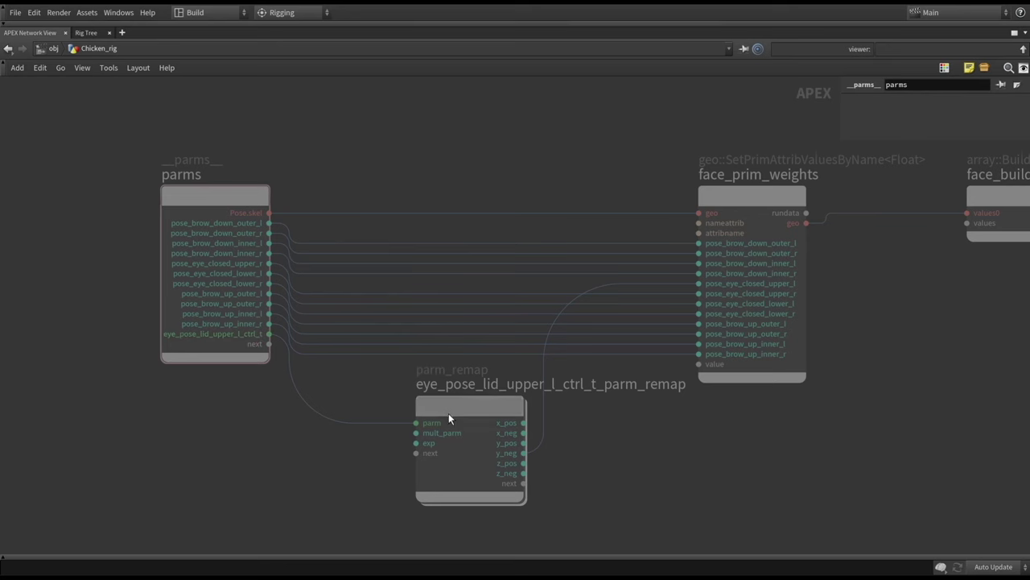
pyautogui.moveTo(449, 413); pyautogui.dragTo(448, 424)
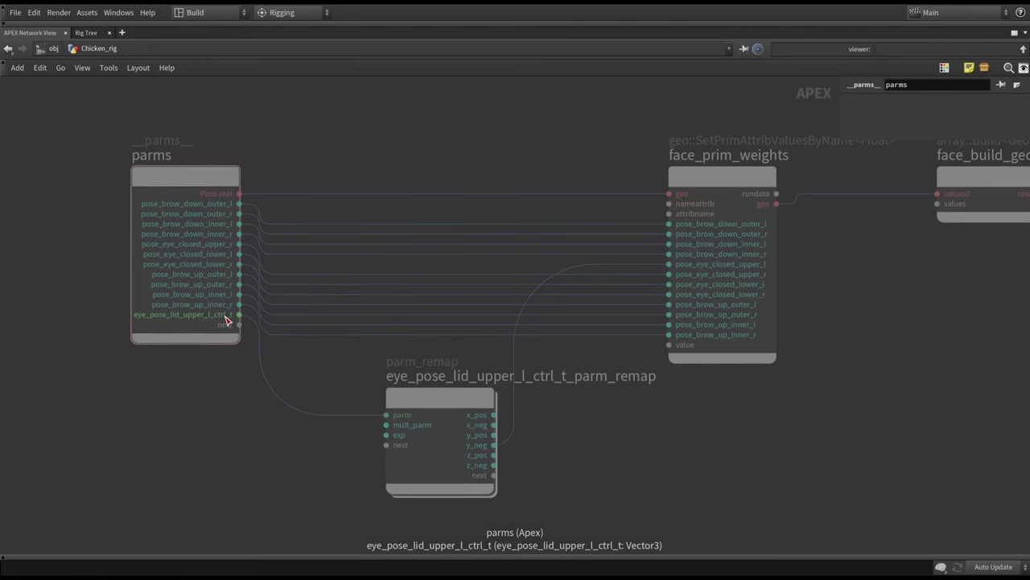
pyautogui.moveTo(239, 314); pyautogui.dragTo(388, 415)
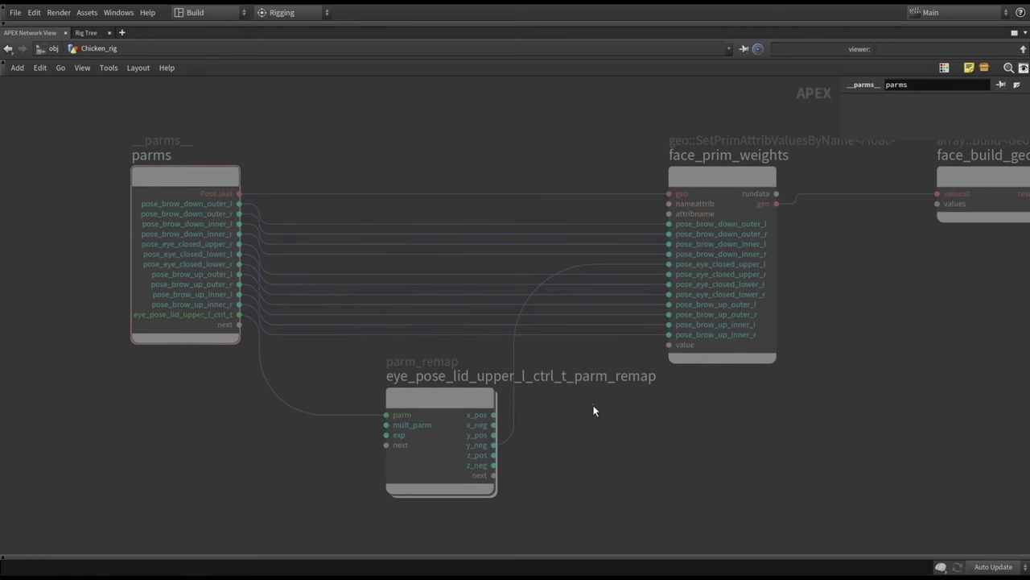
pyautogui.moveTo(593, 411); pyautogui.dragTo(382, 489)
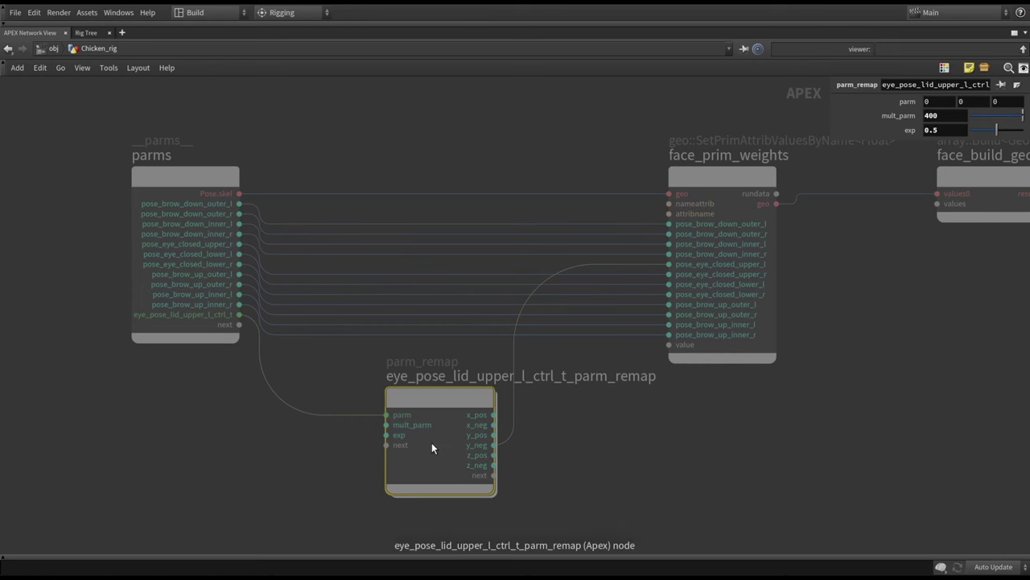
pyautogui.doubleClick(435, 398)
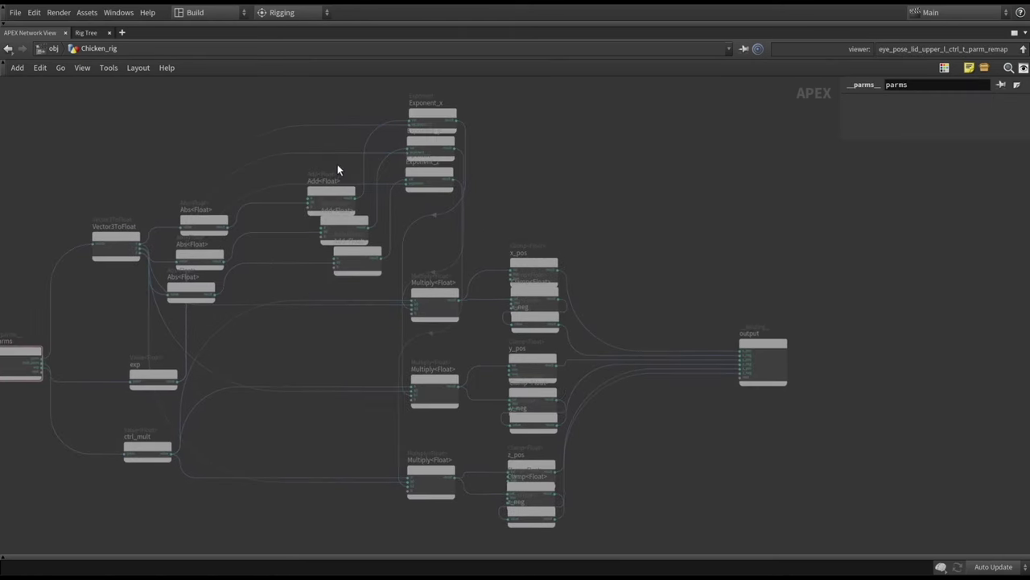
# Step: Frame and zoom over the remap's Vector3ToFloat, Abs, Exponent, Multiply and clamp nodes, then go back up
pyautogui.press('h')
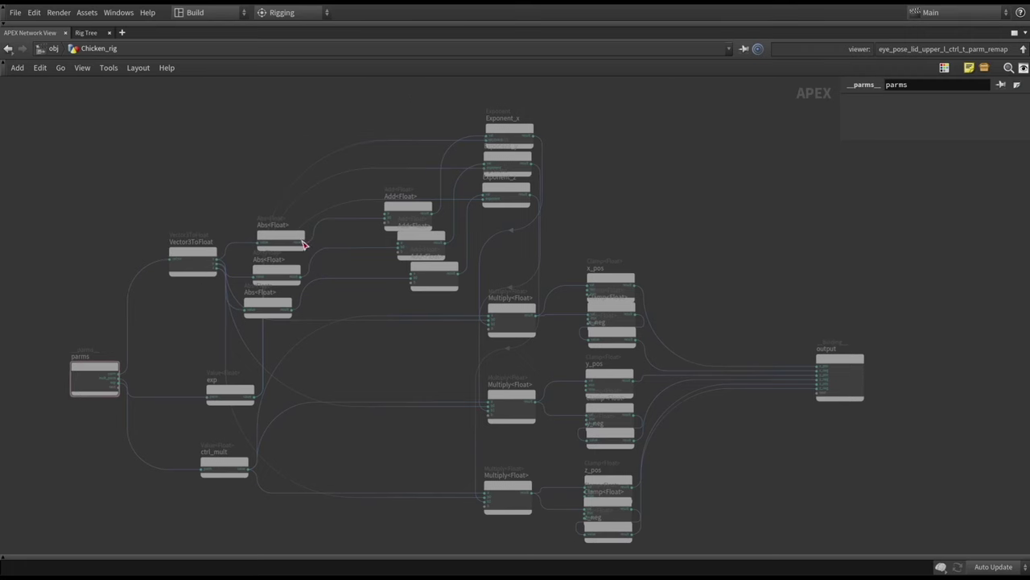
pyautogui.scroll(5, 430, 297)
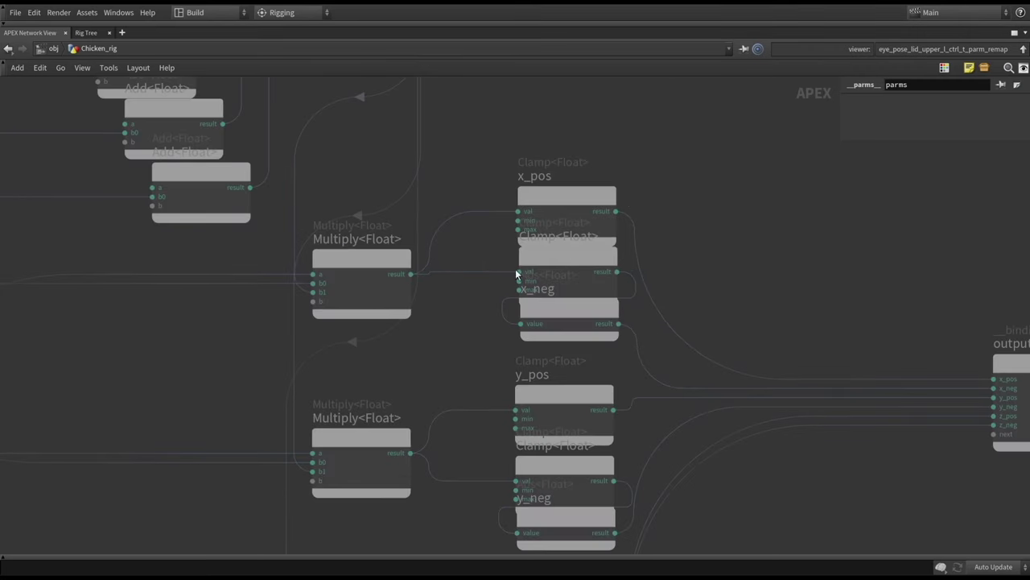
pyautogui.scroll(-5, 565, 298)
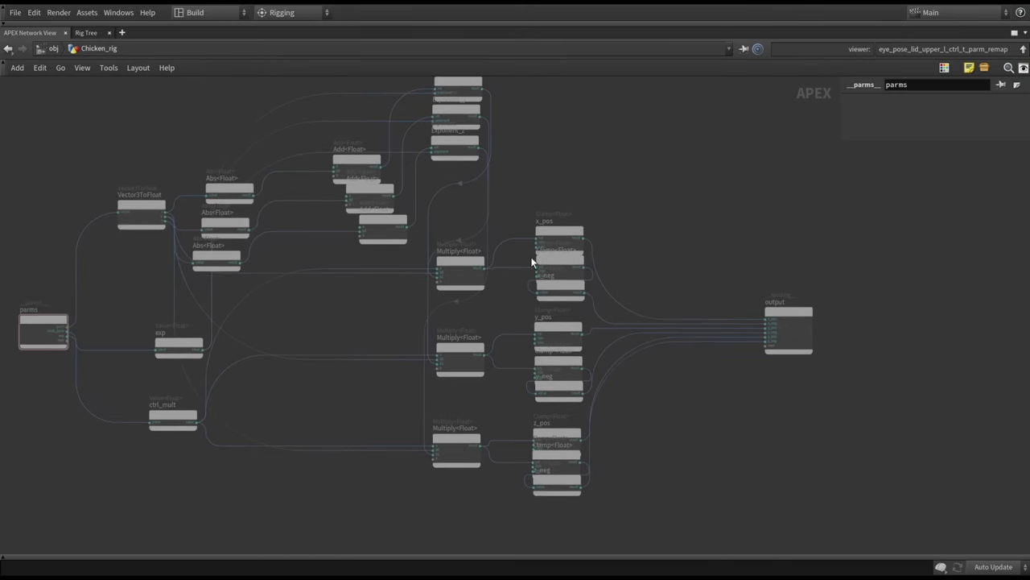
pyautogui.press('u')
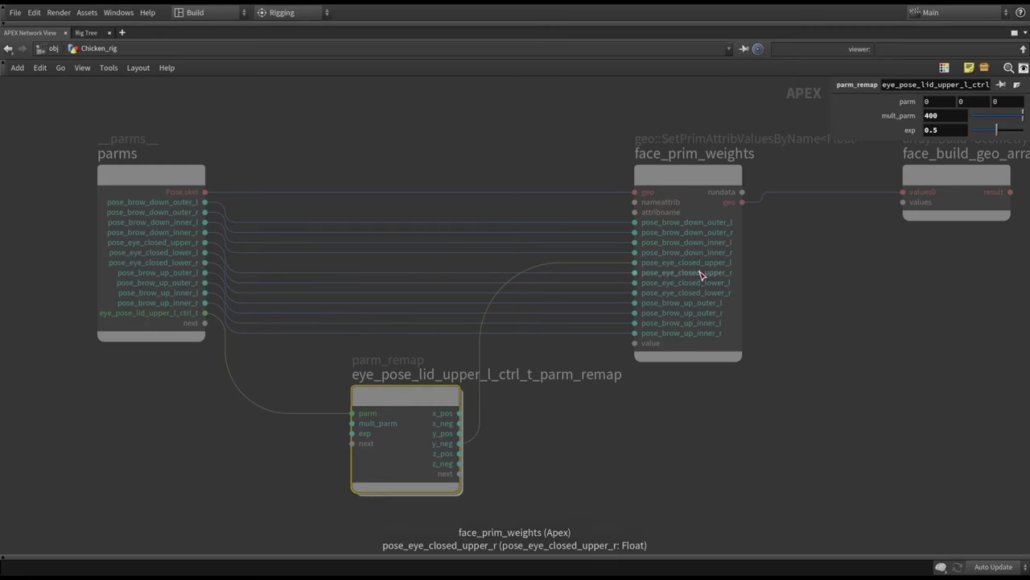
# Step: Restore the multi-pane layout, lower the viewer node, and enlarge and frame the APEX network pane
pyautogui.moveTo(745, 424); pyautogui.dragTo(723, 403, button='middle')
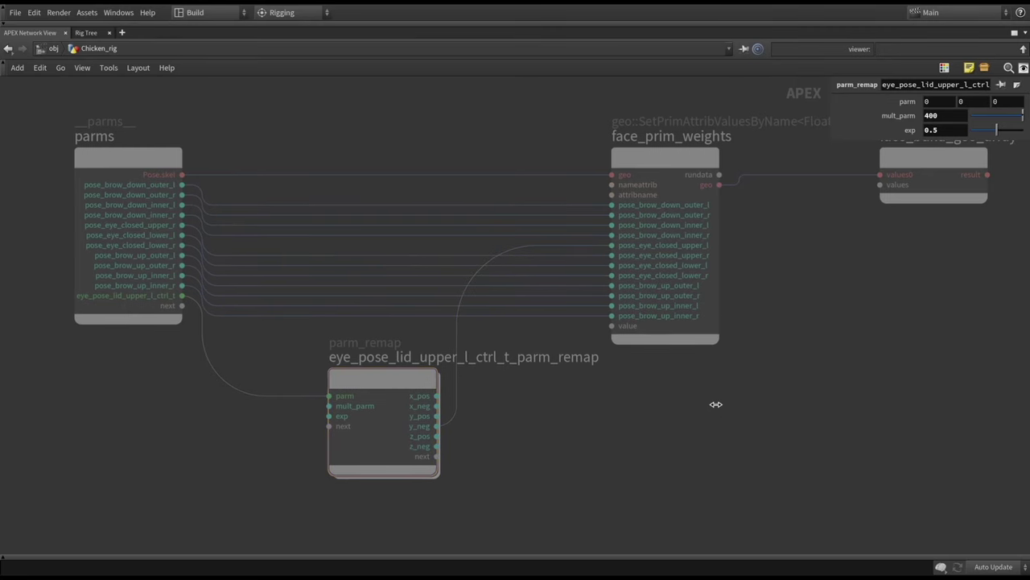
pyautogui.hotkey('ctrl', 'b')
pyautogui.moveTo(685, 382)
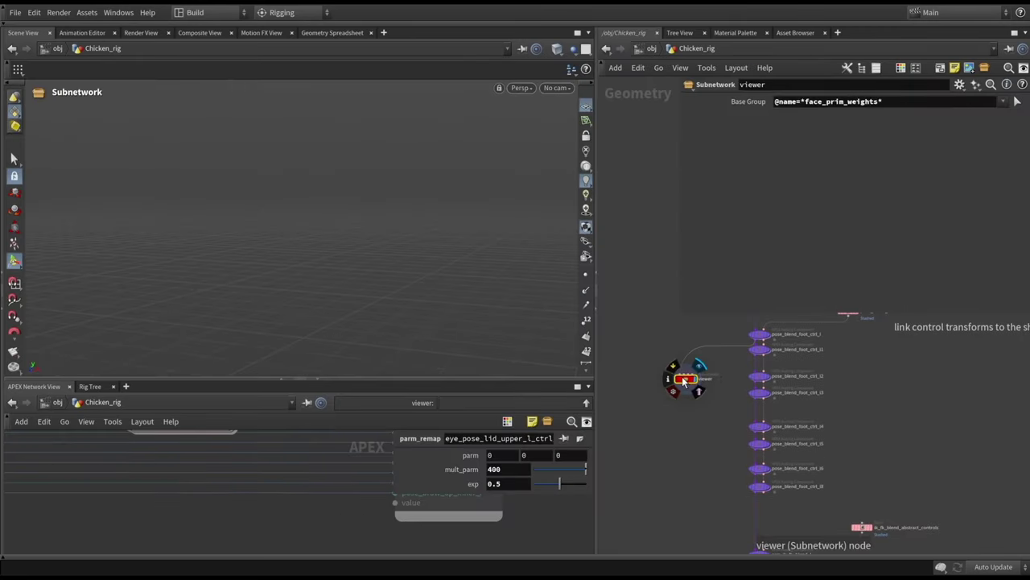
pyautogui.moveTo(684, 382); pyautogui.dragTo(689, 429)
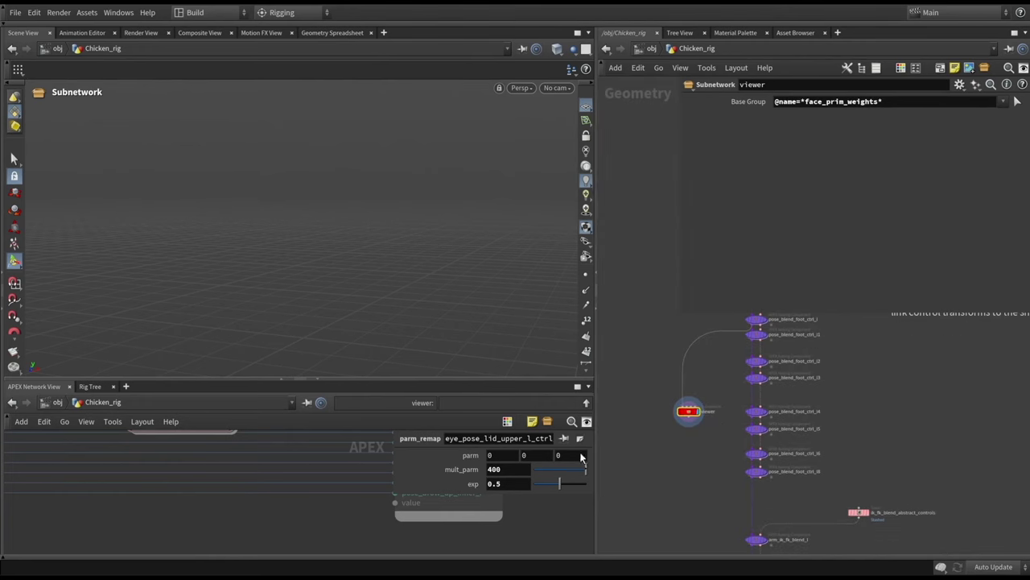
pyautogui.moveTo(299, 384); pyautogui.dragTo(306, 216)
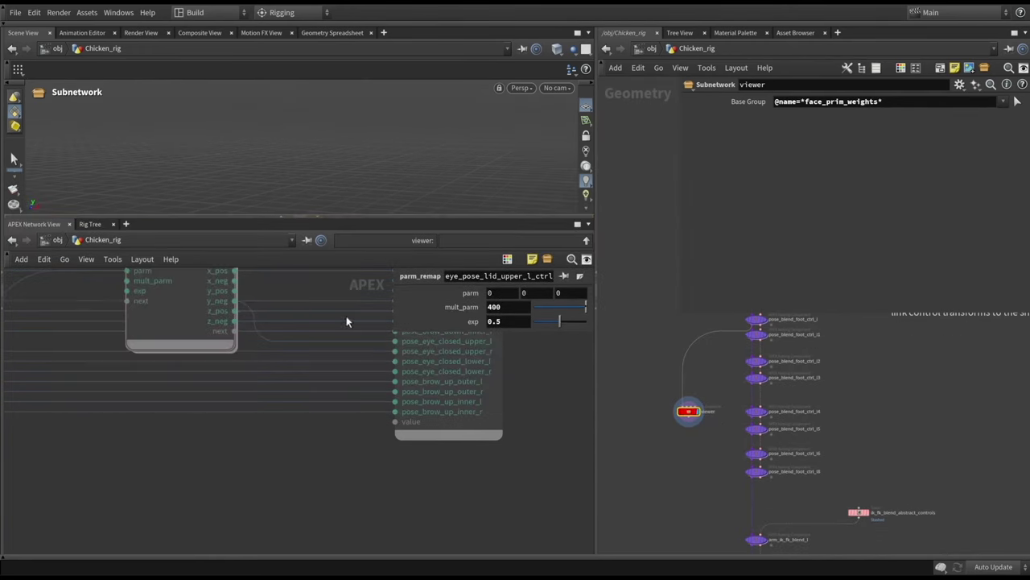
pyautogui.press('h')
pyautogui.scroll(3, 904, 395)
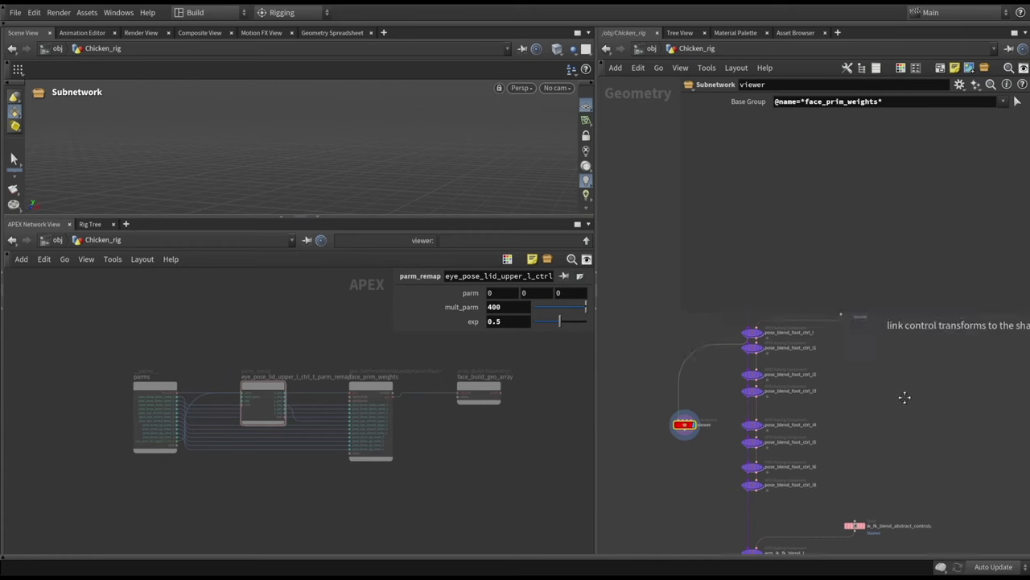
pyautogui.scroll(-2, 837, 427)
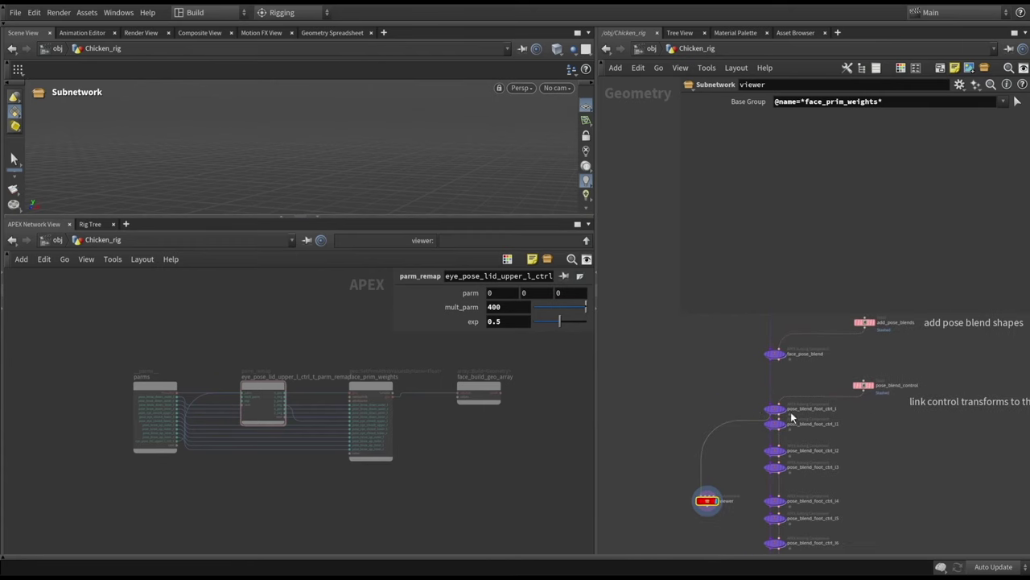
pyautogui.scroll(-2, 722, 416)
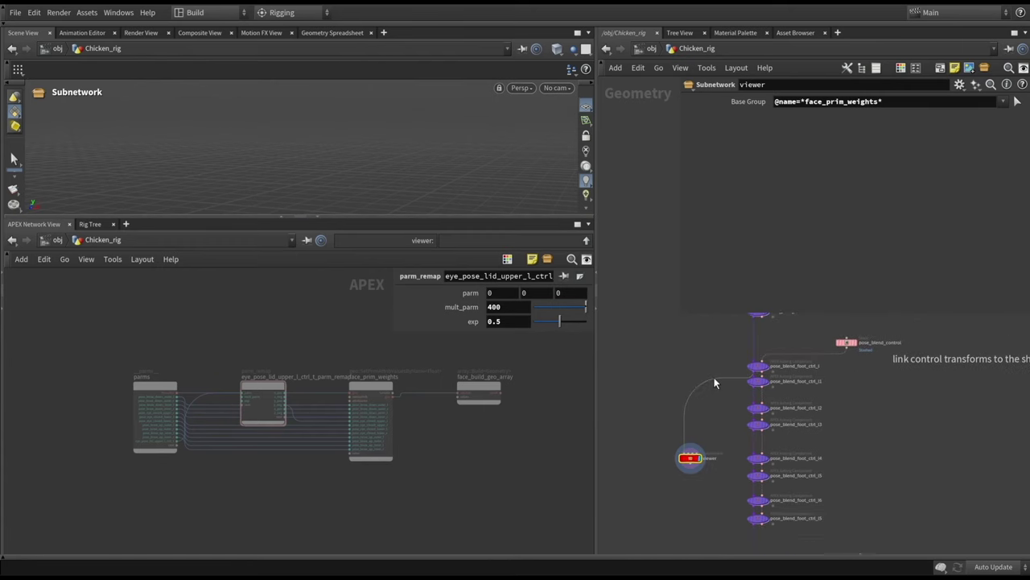
# Step: Wire the viewer node into several pose_blend components, including pose_blend_foot_ctrl_l8
pyautogui.click(753, 392)
pyautogui.scroll(-2, 728, 385)
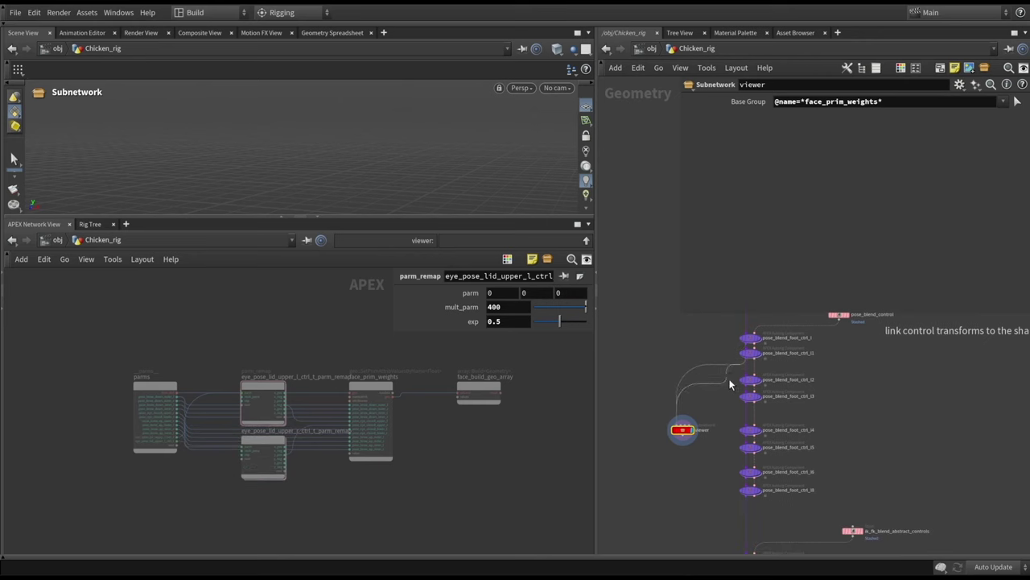
pyautogui.click(748, 387)
pyautogui.click(748, 405)
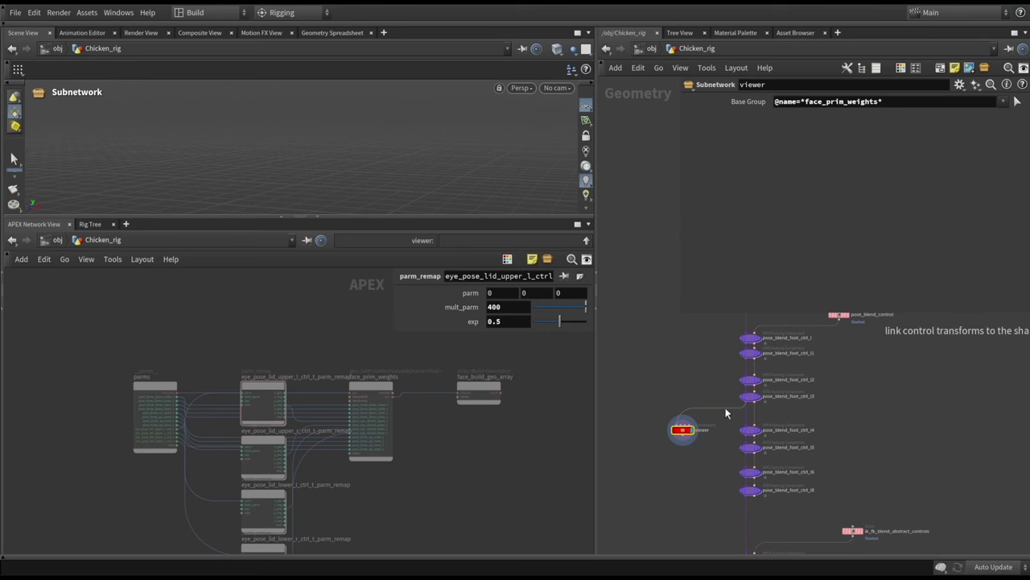
pyautogui.moveTo(726, 407); pyautogui.dragTo(700, 500)
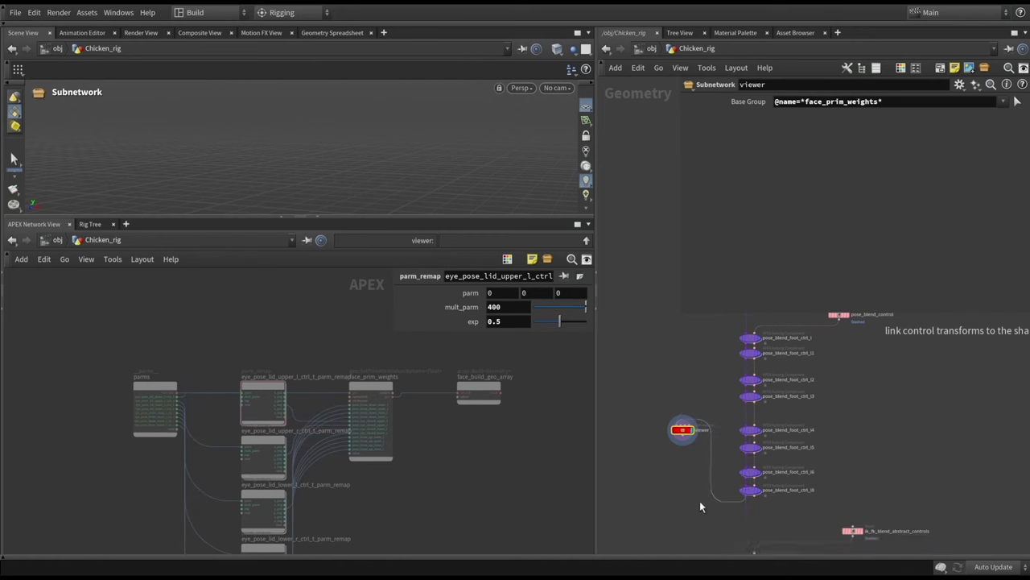
pyautogui.moveTo(700, 501); pyautogui.dragTo(721, 457, button='middle')
pyautogui.moveTo(695, 394); pyautogui.dragTo(696, 482)
pyautogui.scroll(2, 372, 408)
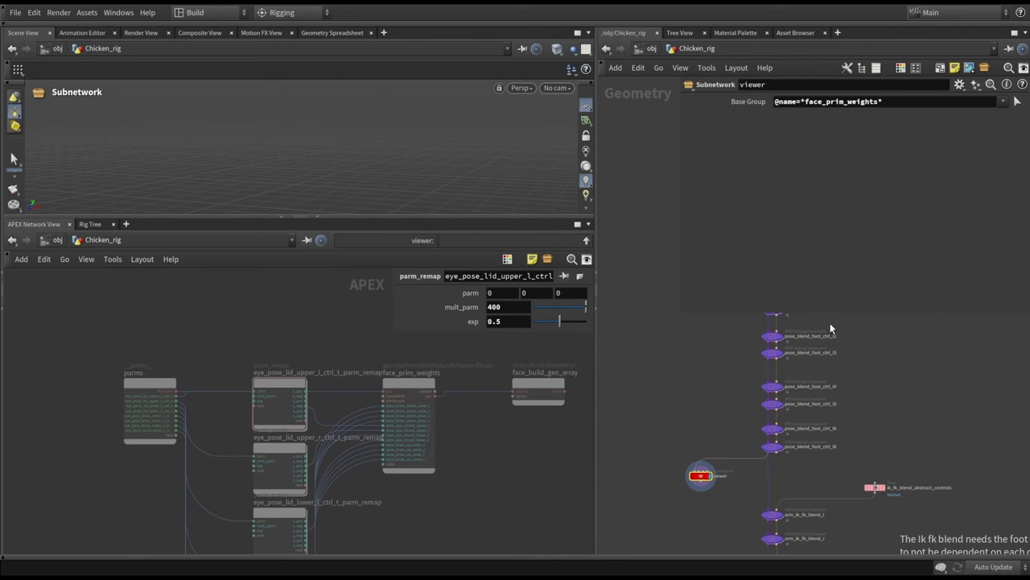
# Step: Select pose_blend_foot_ctrl_l8, enlarge the viewport and orbit to the chicken's head
pyautogui.click(772, 448)
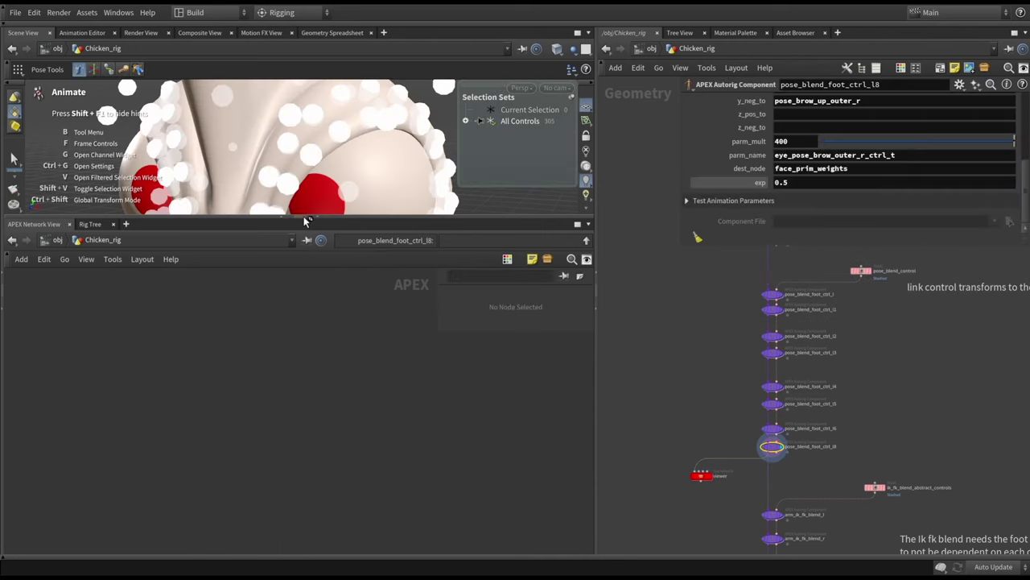
pyautogui.moveTo(306, 221); pyautogui.dragTo(306, 405)
pyautogui.press('Escape')
pyautogui.moveTo(338, 242); pyautogui.dragTo(386, 201)
pyautogui.press('Return')
# Step: Drag a face control in Animate mode to pose the eyelid, then view the face from the front
pyautogui.press('Escape')
pyautogui.moveTo(451, 193)
pyautogui.mouseDown()
pyautogui.moveTo(513, 181)
pyautogui.moveTo(451, 184)
pyautogui.moveTo(463, 168)
pyautogui.moveTo(450, 186)
pyautogui.mouseUp()
pyautogui.press('Return')
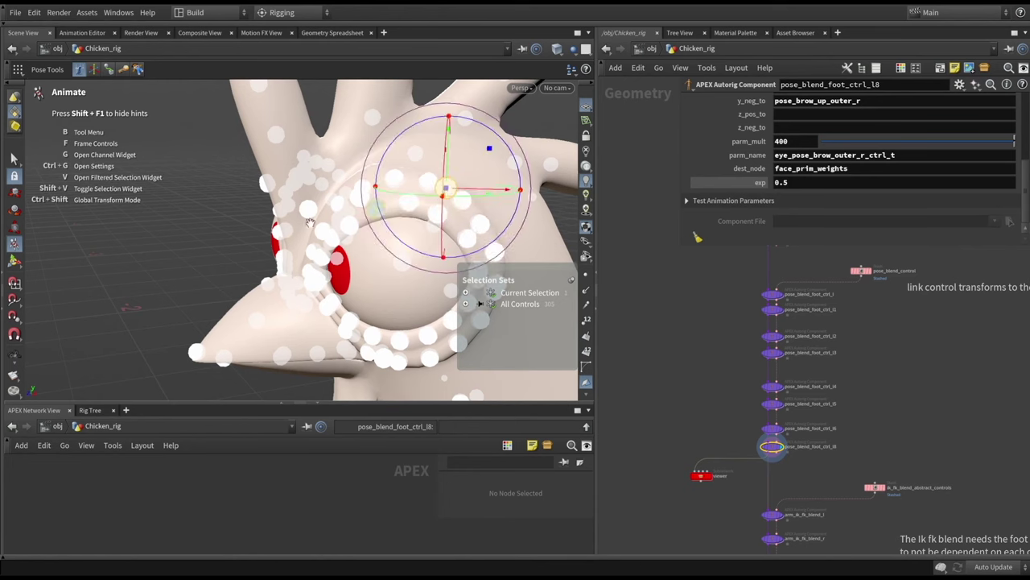
pyautogui.moveTo(309, 223); pyautogui.dragTo(257, 230)
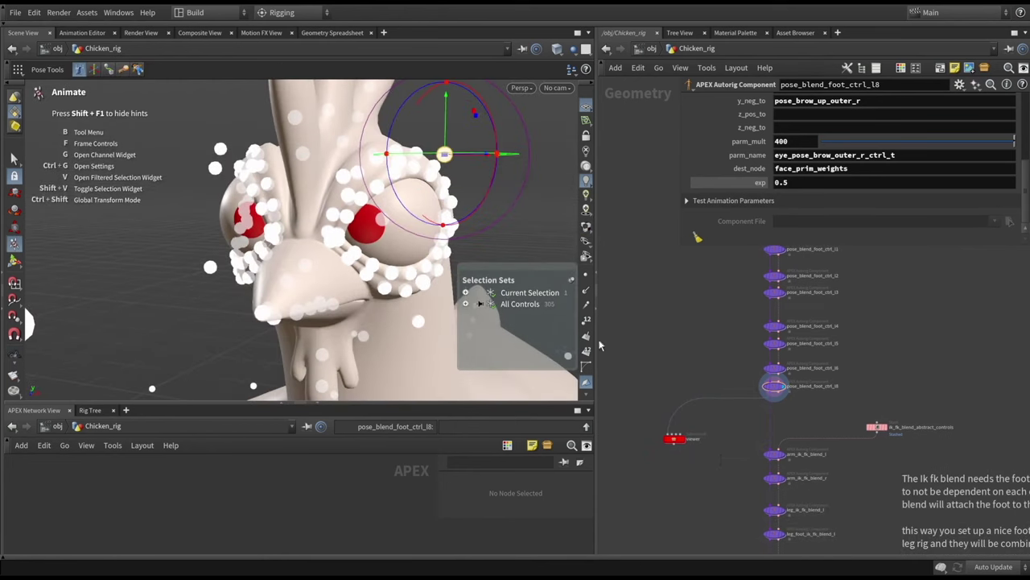
pyautogui.moveTo(723, 450); pyautogui.dragTo(766, 317, button='middle')
# Step: Select stash1 and enlarge the APEX network pane to display its stored rig graph
pyautogui.click(684, 465)
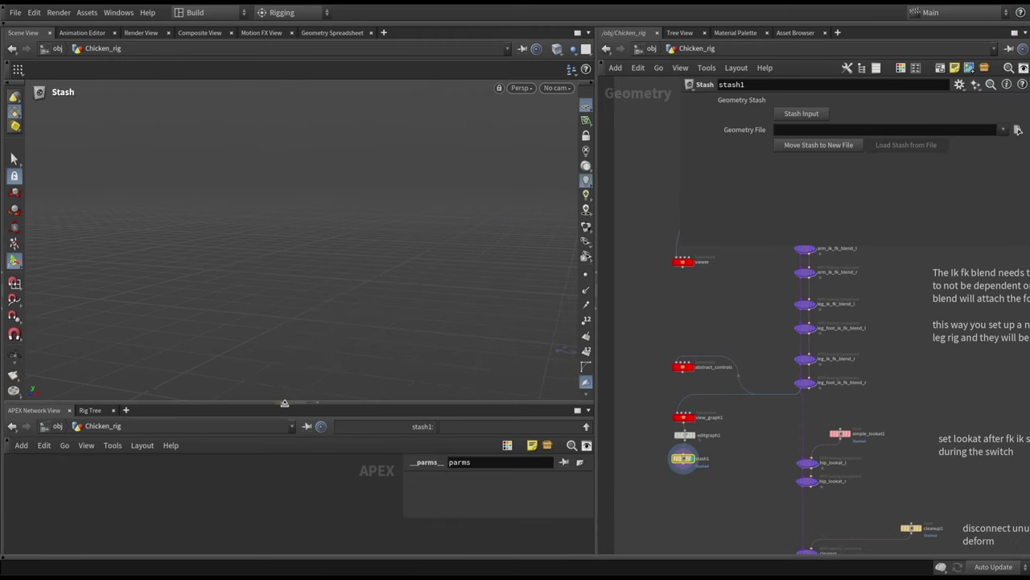
pyautogui.moveTo(296, 402); pyautogui.dragTo(301, 245)
pyautogui.moveTo(740, 306); pyautogui.dragTo(921, 206, button='middle')
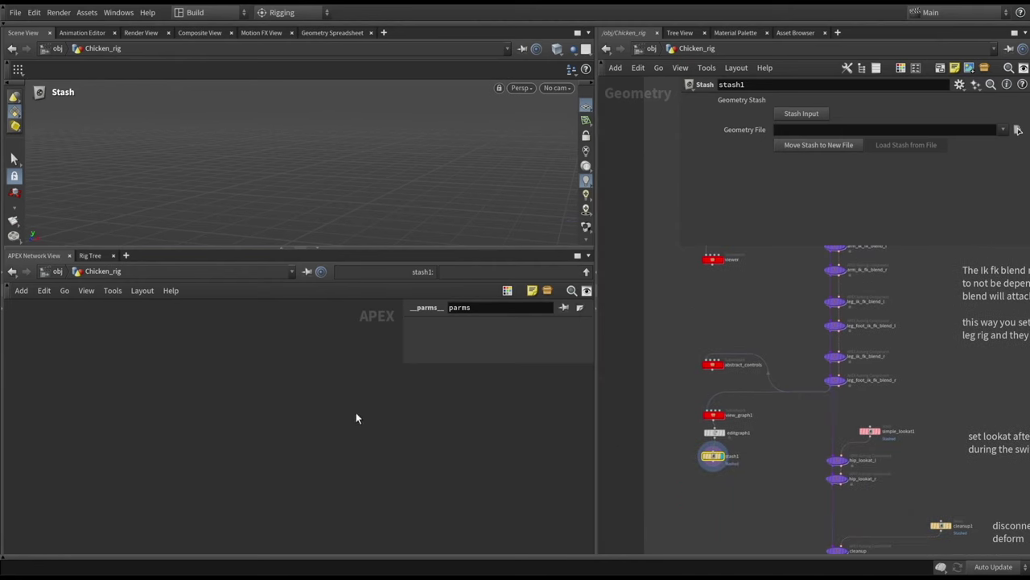
# Step: Maximize the APEX graph and navigate to the right arm nodes and the parms node
pyautogui.press('f')
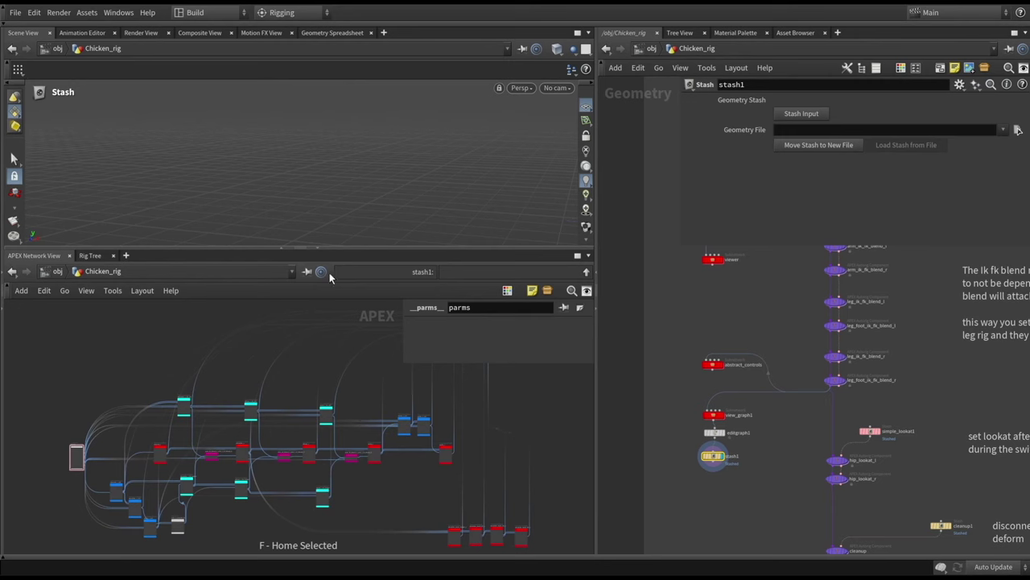
pyautogui.hotkey('ctrl', 'b')
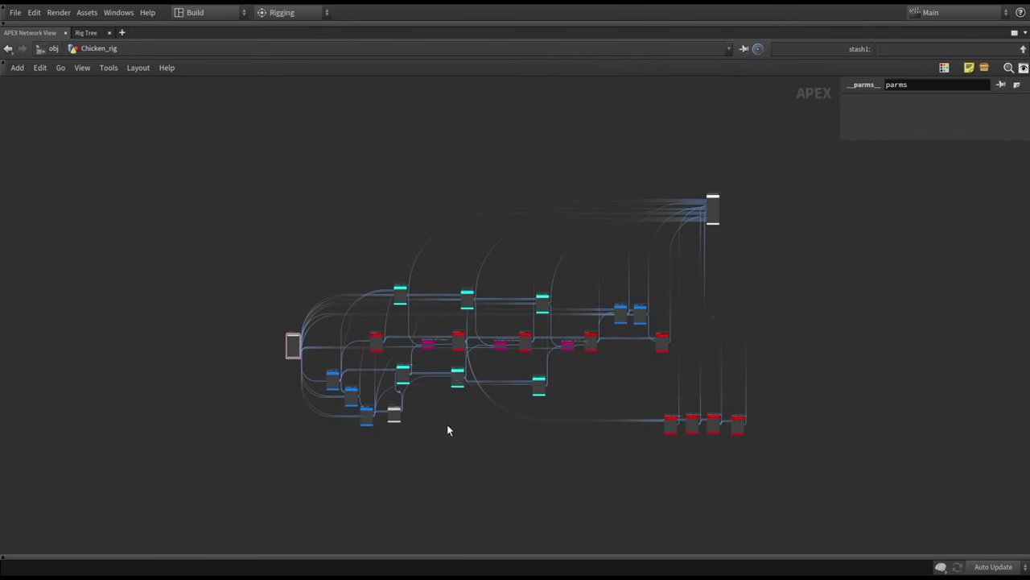
pyautogui.scroll(5, 447, 425)
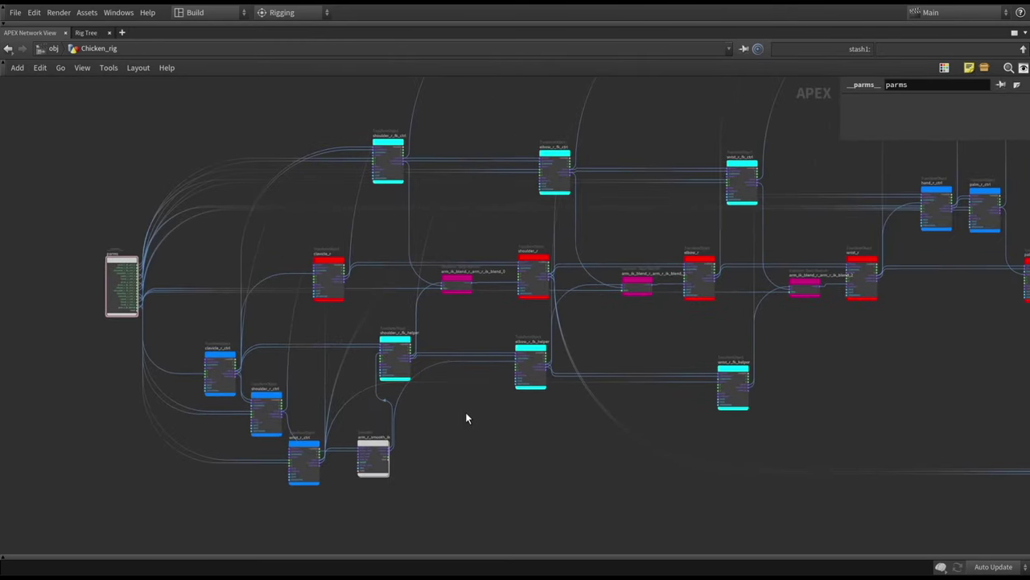
pyautogui.moveTo(462, 414); pyautogui.dragTo(452, 392, button='middle')
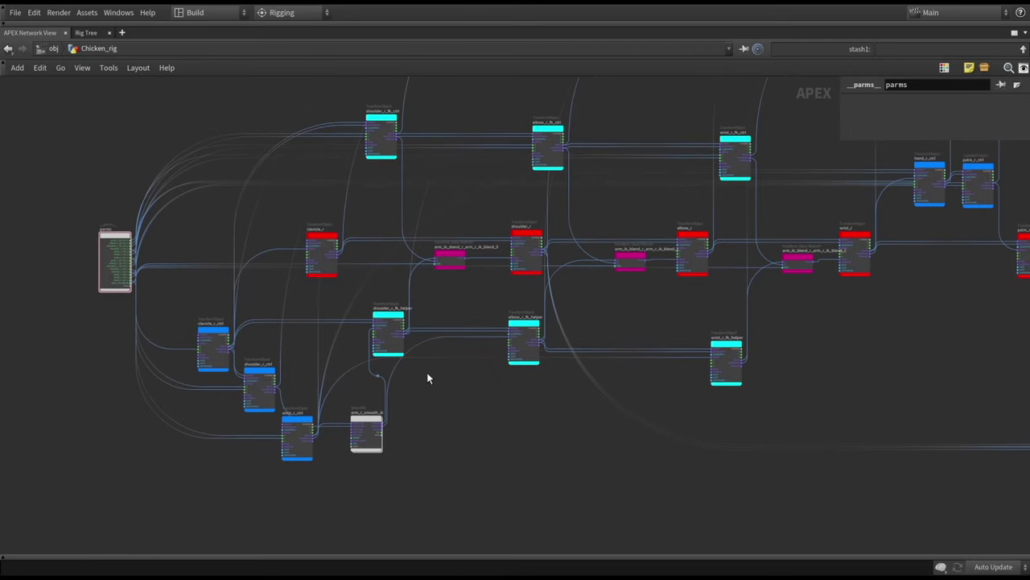
pyautogui.moveTo(429, 342); pyautogui.dragTo(445, 370, button='middle')
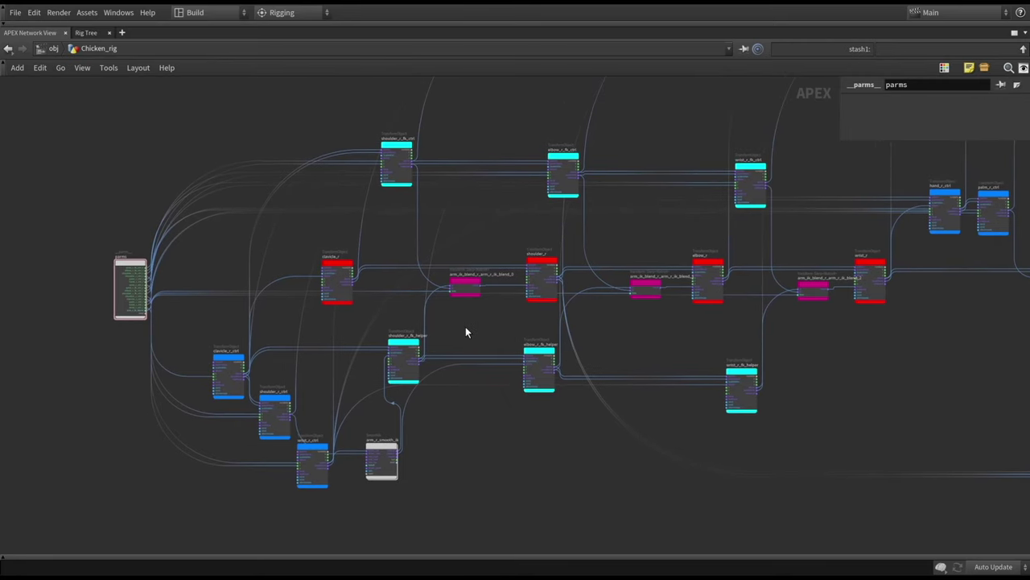
pyautogui.scroll(4, 485, 308)
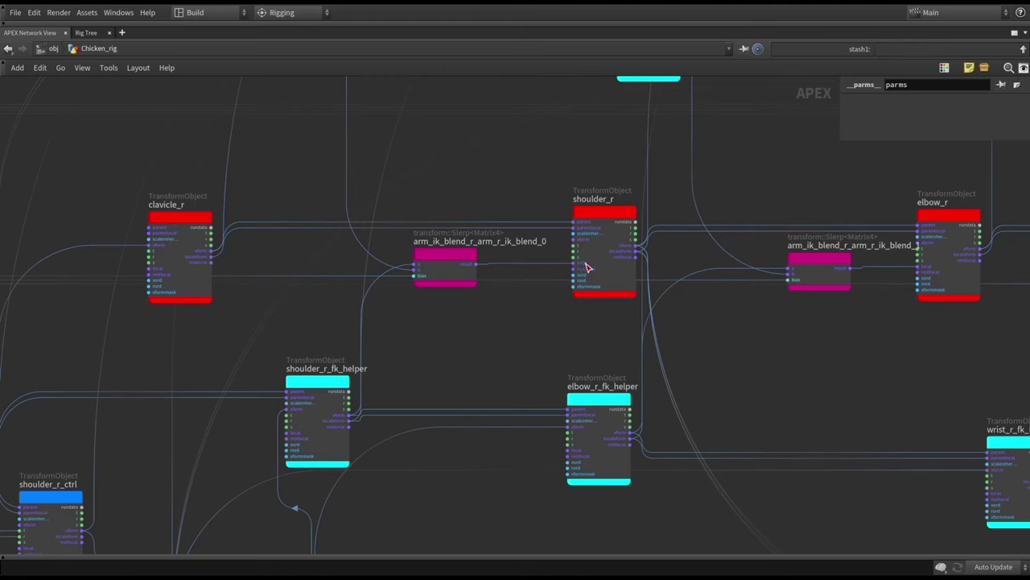
pyautogui.scroll(-3, 574, 260)
pyautogui.moveTo(568, 221); pyautogui.dragTo(557, 260, button='middle')
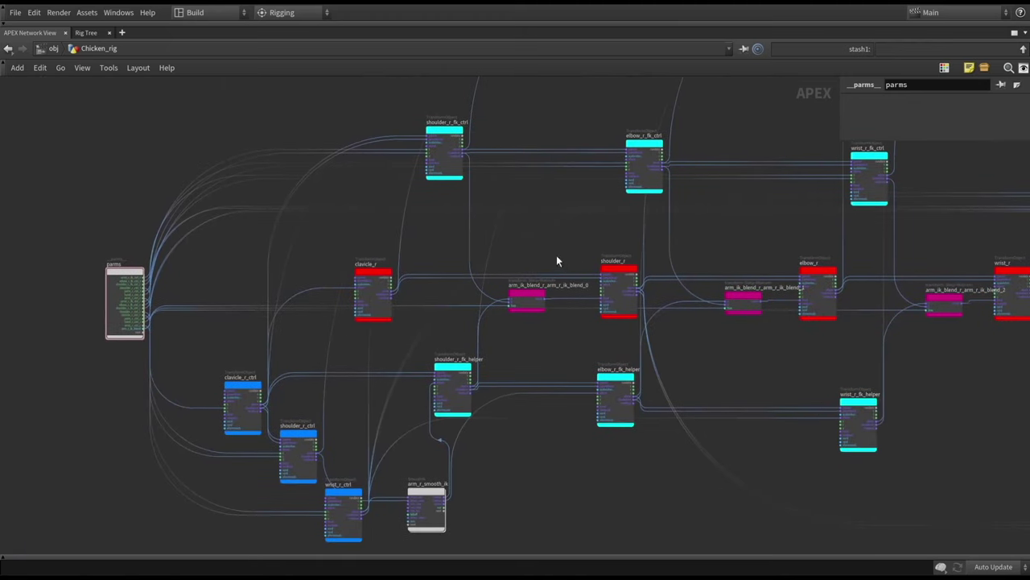
# Step: Box-select clavicle_r_ctrl, shoulder_r_ctrl and wrist_r_ctrl to show wrist_r_ctrl's parameters
pyautogui.moveTo(231, 274); pyautogui.dragTo(384, 488)
pyautogui.moveTo(596, 391); pyautogui.dragTo(472, 391, button='middle')
pyautogui.scroll(-2, 512, 395)
# Step: Inspect how the right arm controls, including clavicle_r_ctrl and wrist_r_ctrl, link to their FK helper nodes
pyautogui.scroll(2, 473, 392)
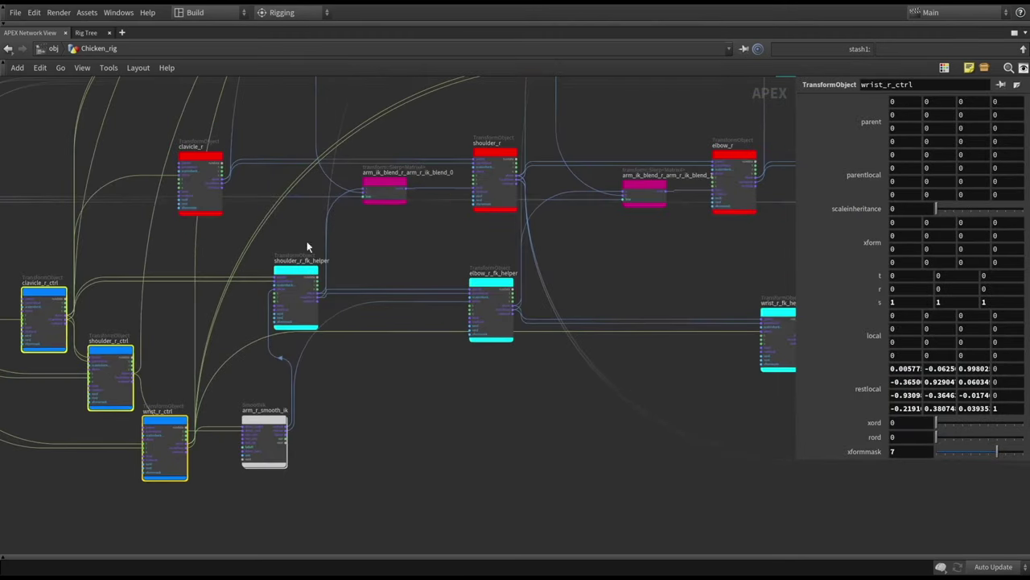
pyautogui.scroll(-2, 428, 363)
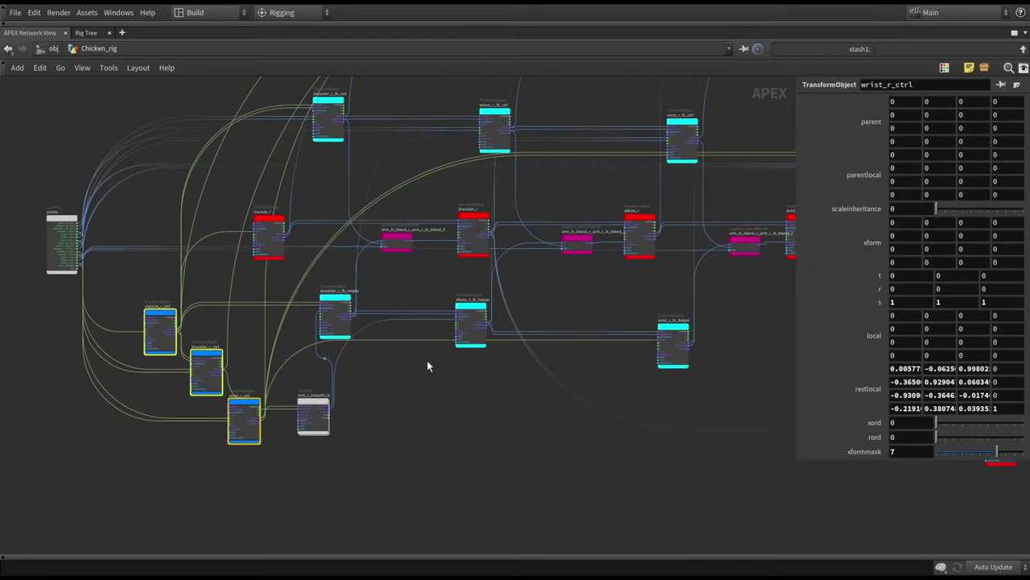
pyautogui.click(427, 392)
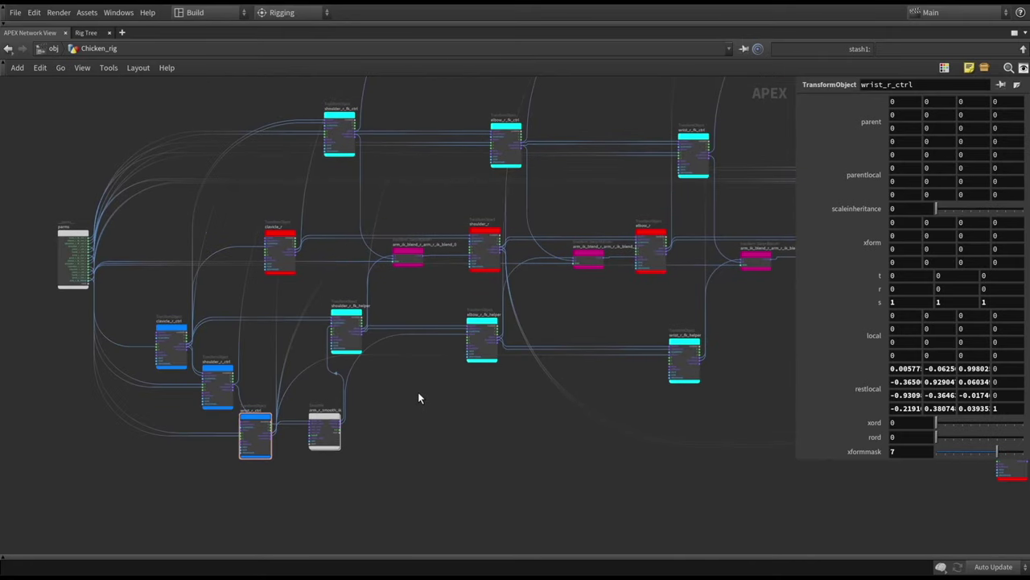
pyautogui.moveTo(339, 291); pyautogui.dragTo(717, 392)
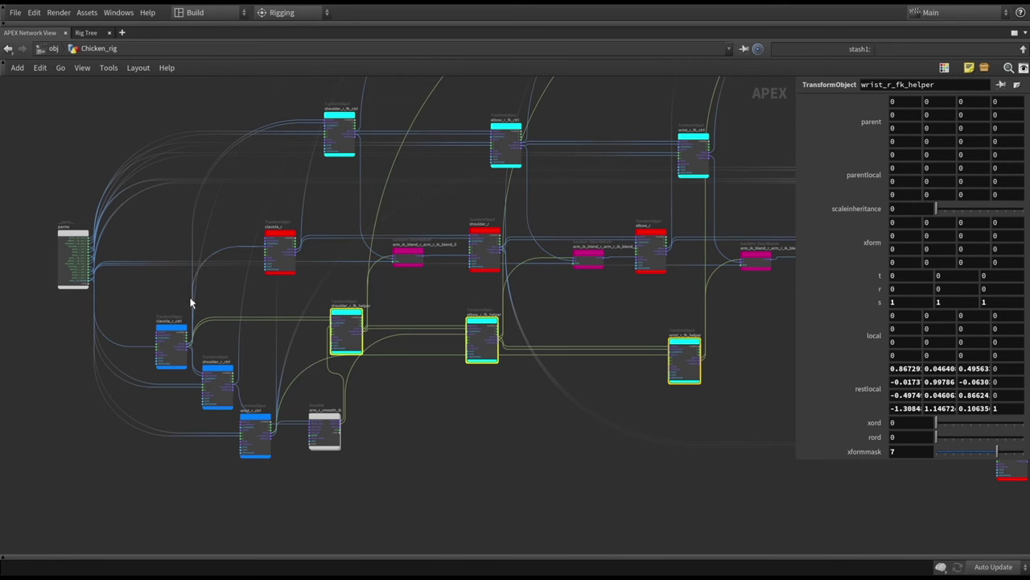
pyautogui.moveTo(135, 304); pyautogui.dragTo(199, 357)
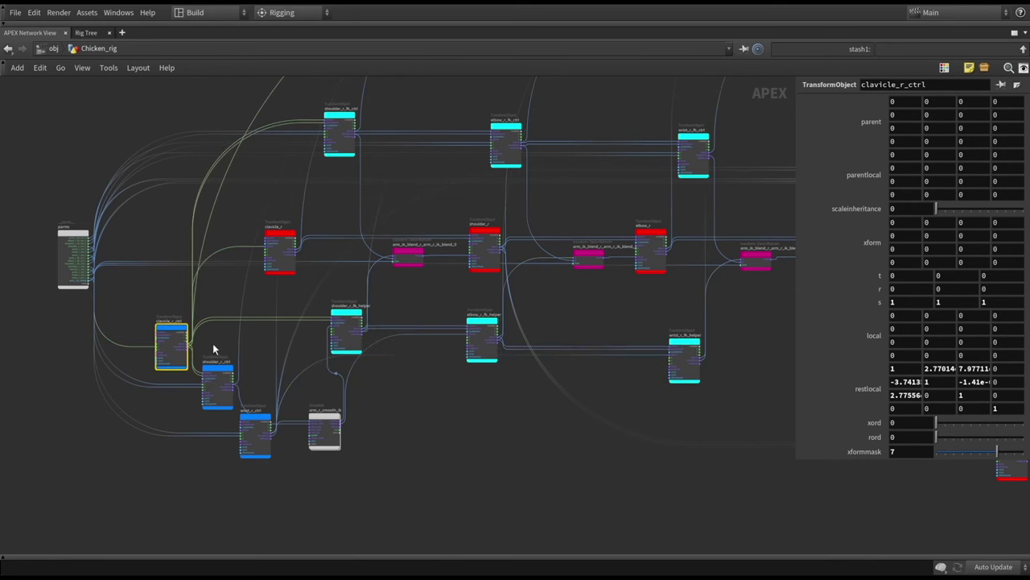
pyautogui.scroll(2, 207, 351)
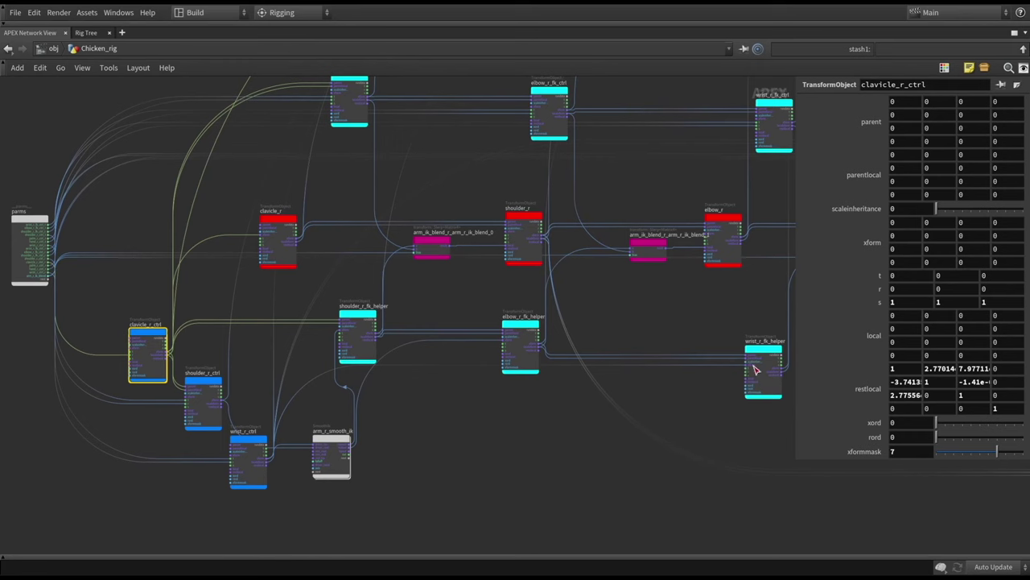
pyautogui.moveTo(755, 369); pyautogui.dragTo(270, 445)
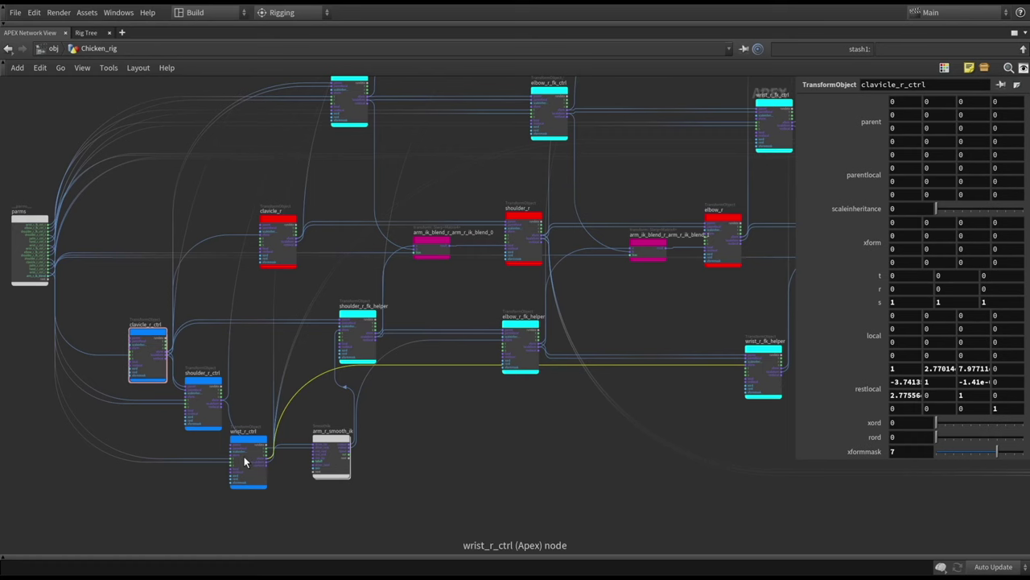
pyautogui.moveTo(381, 347); pyautogui.dragTo(360, 368, button='middle')
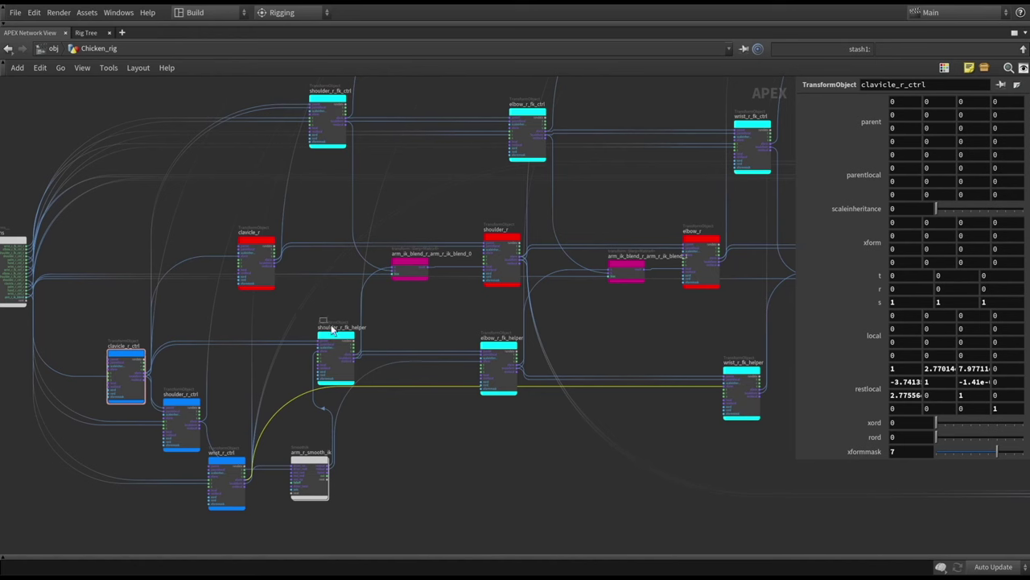
# Step: Select the right arm FK helper and FK control nodes, frame the graph, and restore the multi-pane layout
pyautogui.moveTo(332, 330); pyautogui.dragTo(764, 419)
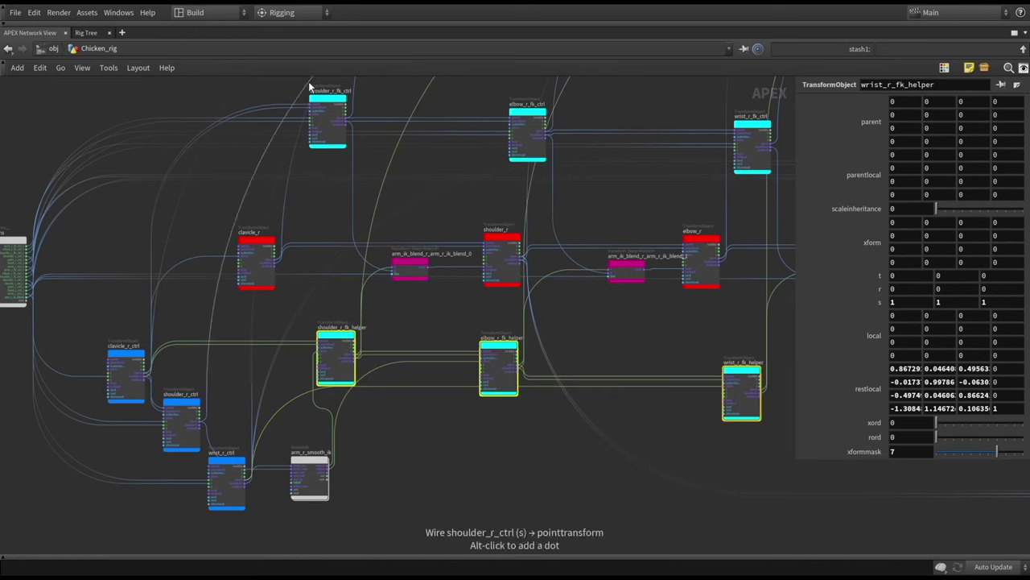
pyautogui.moveTo(284, 86); pyautogui.dragTo(775, 177)
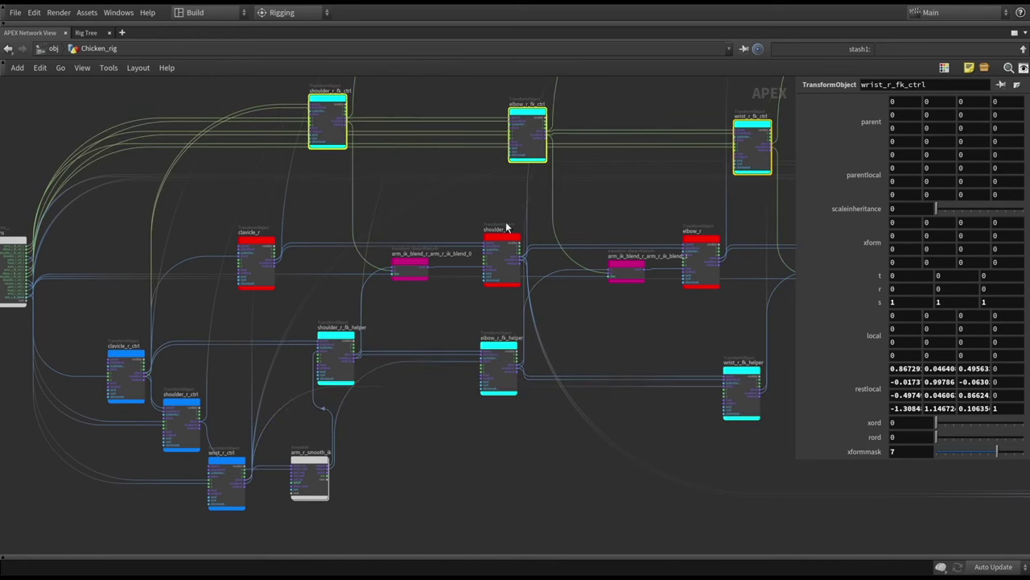
pyautogui.press('h')
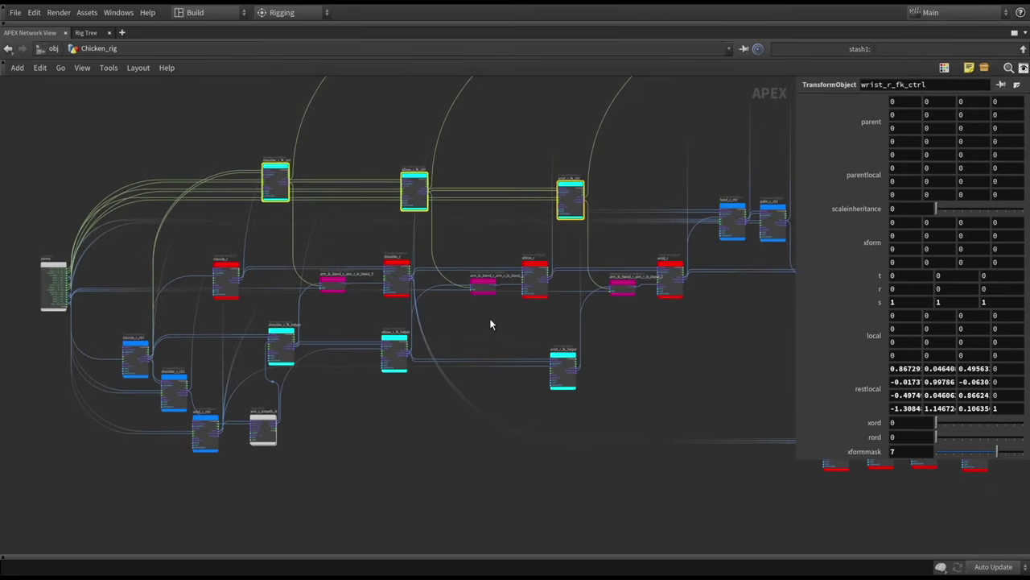
pyautogui.moveTo(543, 341); pyautogui.dragTo(575, 343, button='middle')
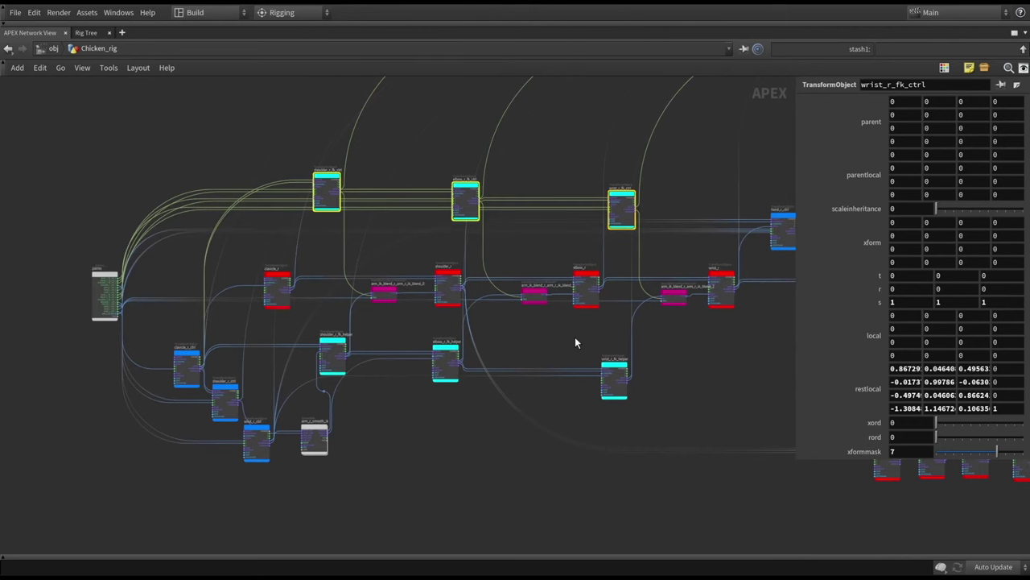
pyautogui.hotkey('ctrl', 'b')
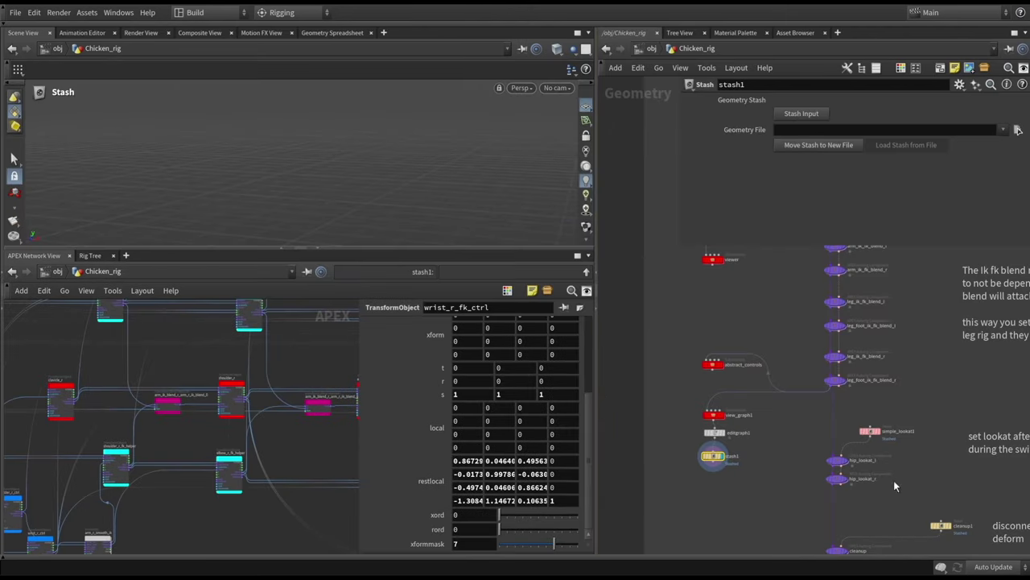
# Step: Enlarge the viewport and display leg_foot_ik_fk_blend_r's output so the chicken reappears
pyautogui.press('h')
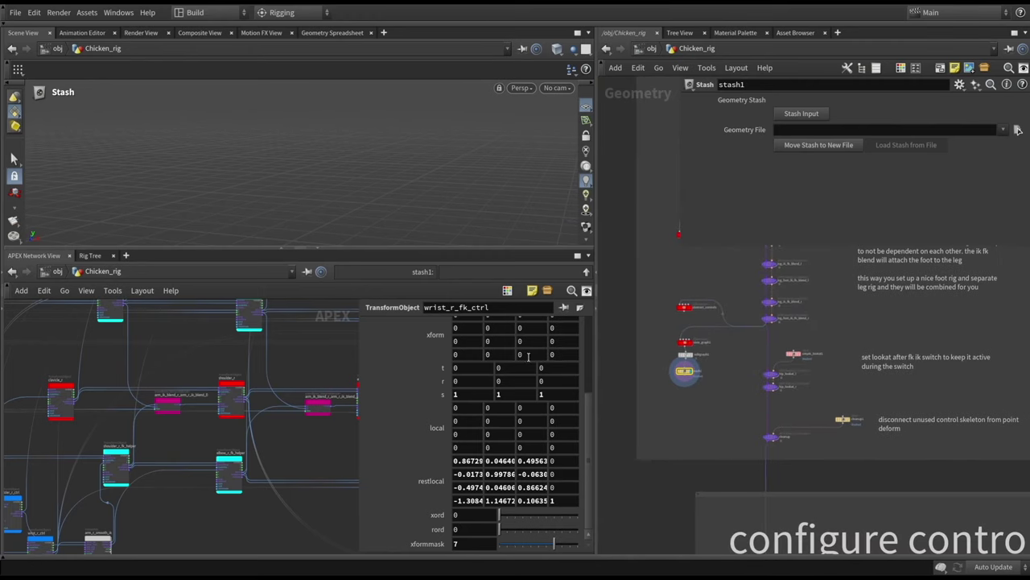
pyautogui.moveTo(302, 251); pyautogui.dragTo(303, 356)
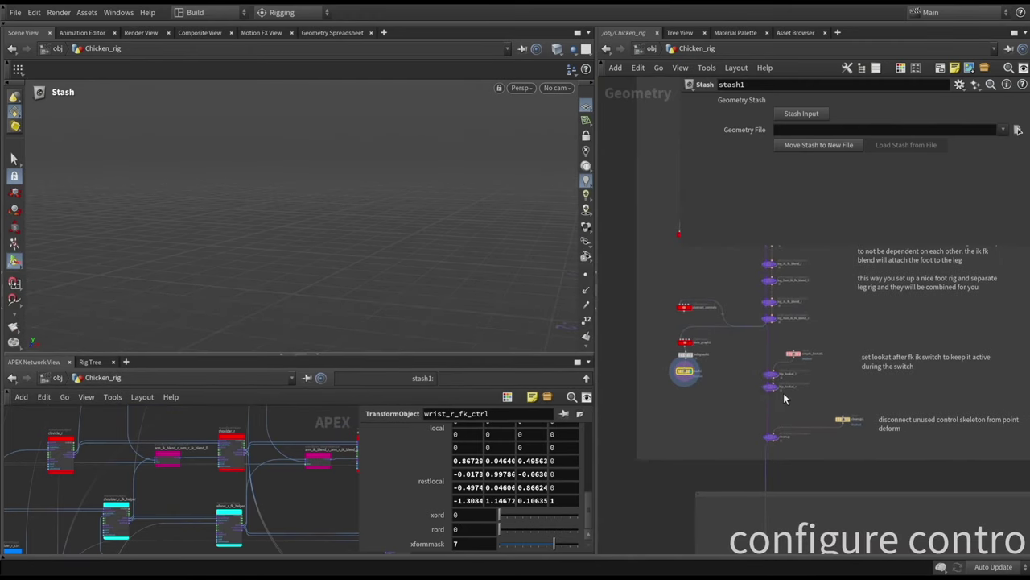
pyautogui.scroll(2, 783, 393)
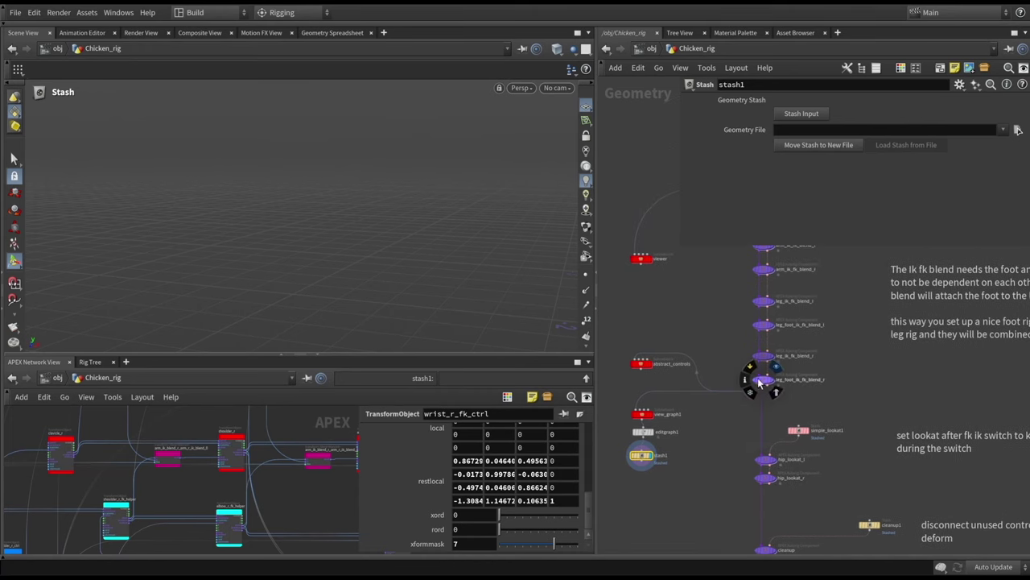
pyautogui.click(767, 382)
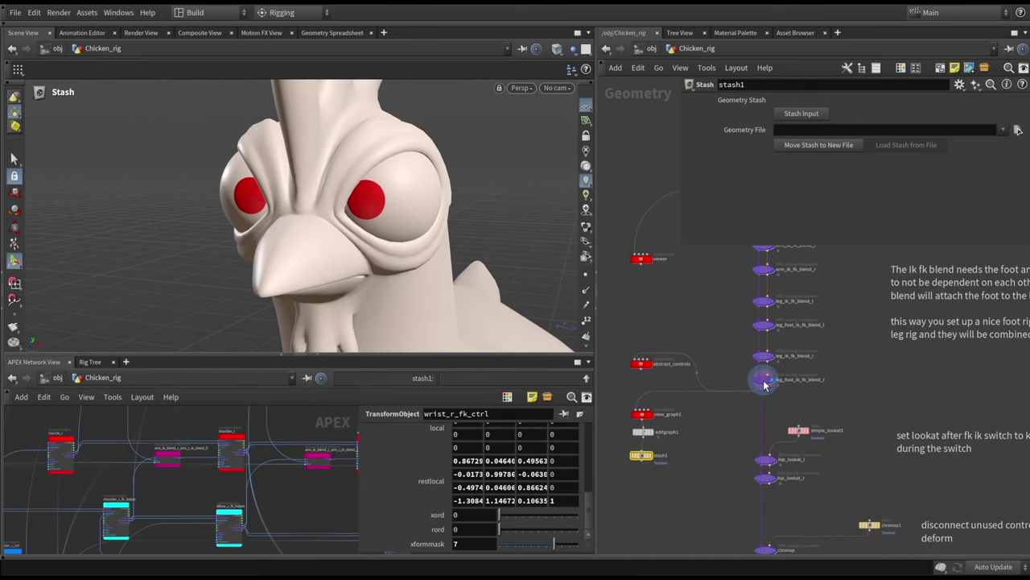
# Step: Pose leg_foot_ik_fk_blend_r's rig, select the star control beside the head, and frame it
pyautogui.click(765, 384)
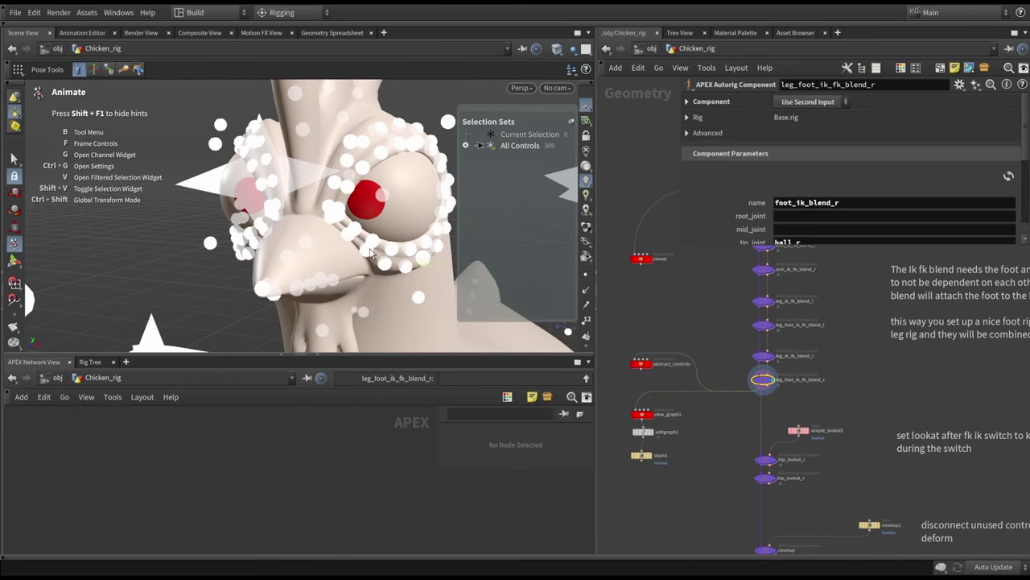
pyautogui.press('Escape')
pyautogui.scroll(-10, 294, 201)
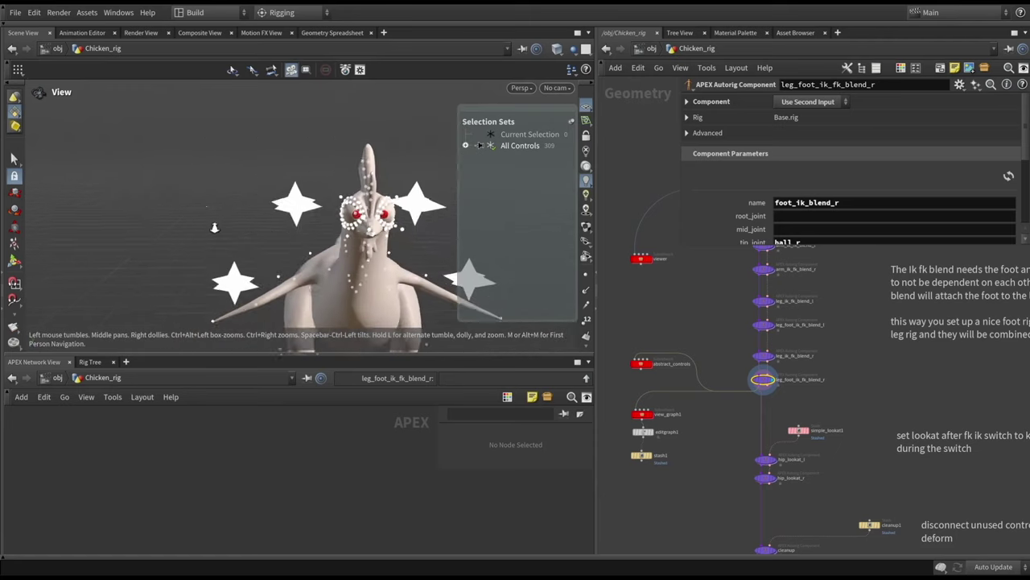
pyautogui.moveTo(293, 187); pyautogui.dragTo(328, 258)
pyautogui.click(320, 360)
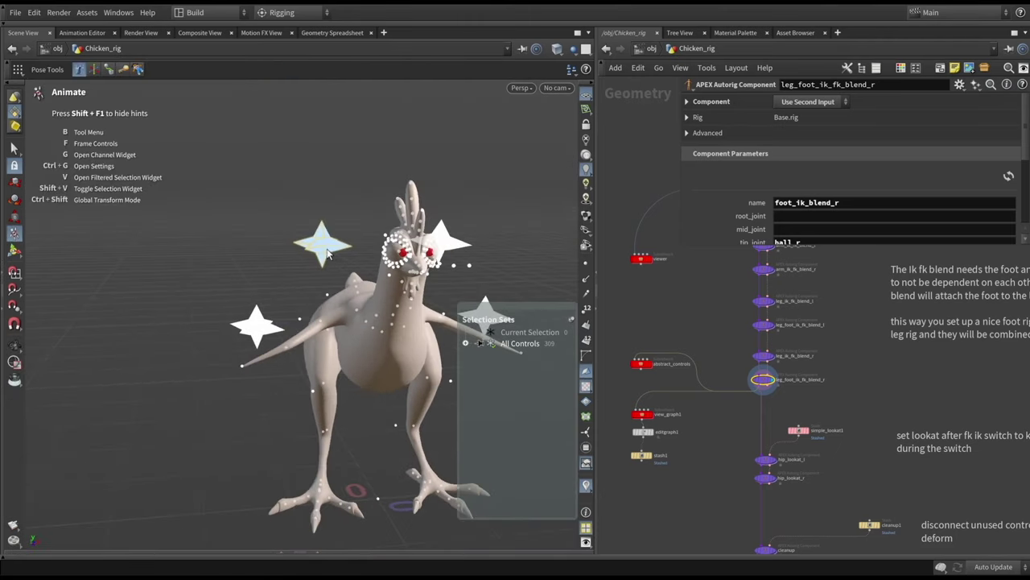
pyautogui.click(327, 254)
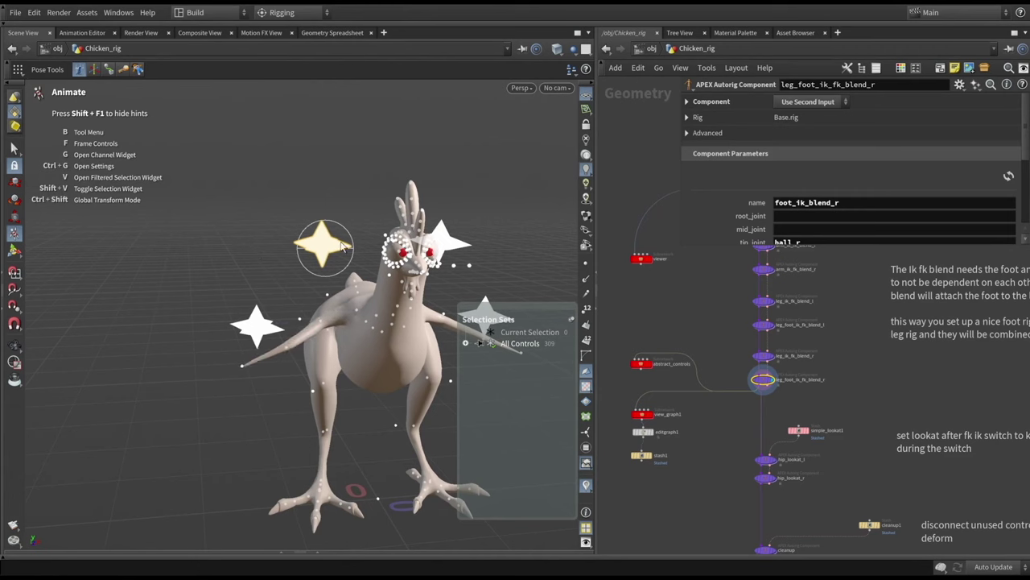
pyautogui.hotkey('ctrl', 'z')
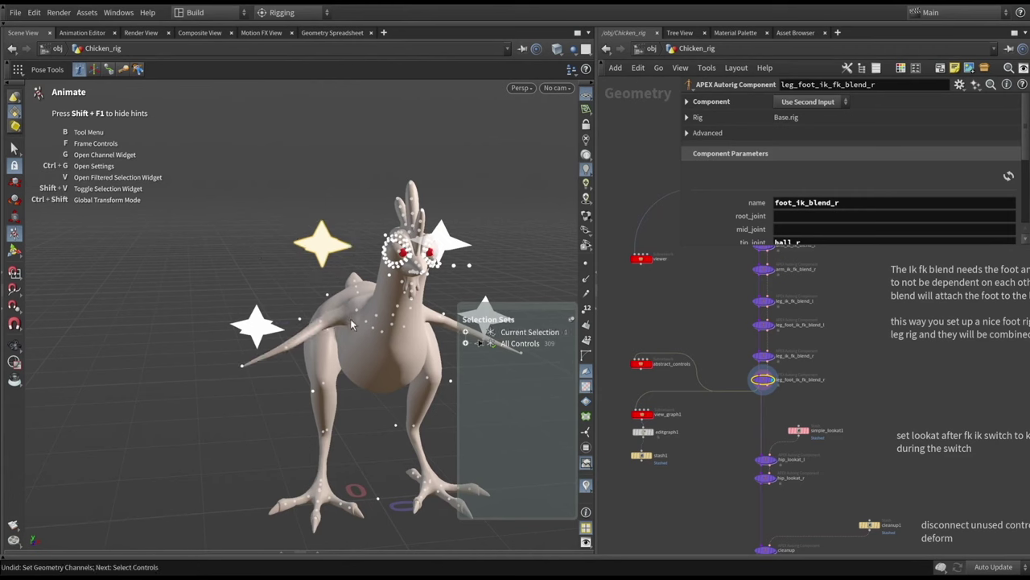
pyautogui.press('f')
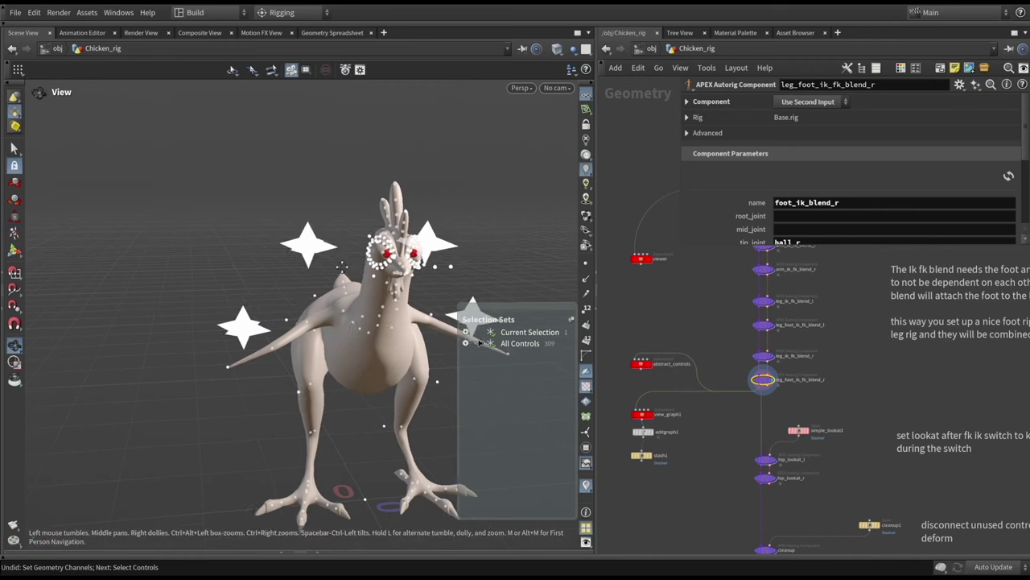
# Step: Check the head and star controls from the front, then select the abstract_controls node
pyautogui.moveTo(681, 422); pyautogui.dragTo(720, 421, button='middle')
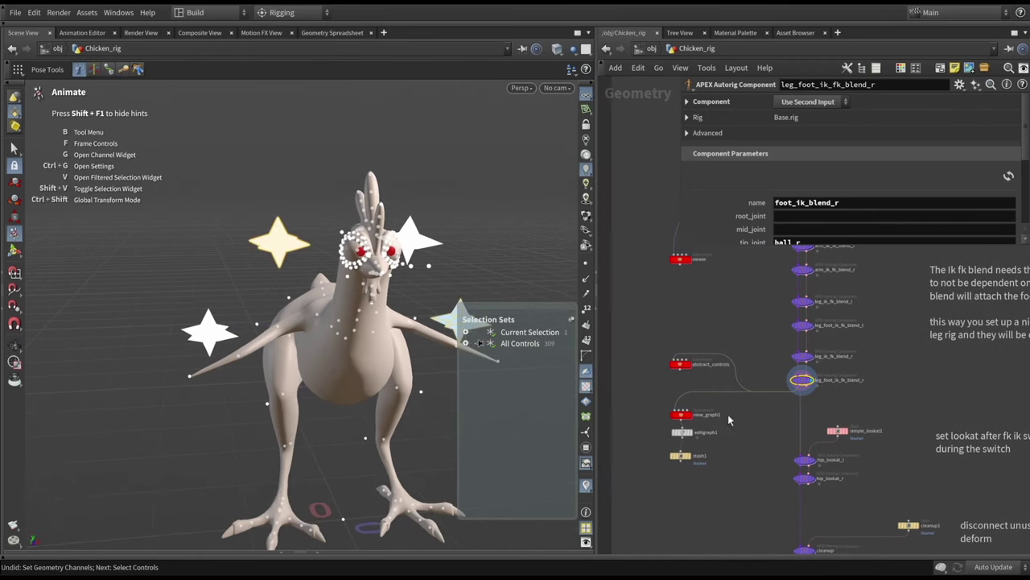
pyautogui.moveTo(479, 343); pyautogui.dragTo(378, 260)
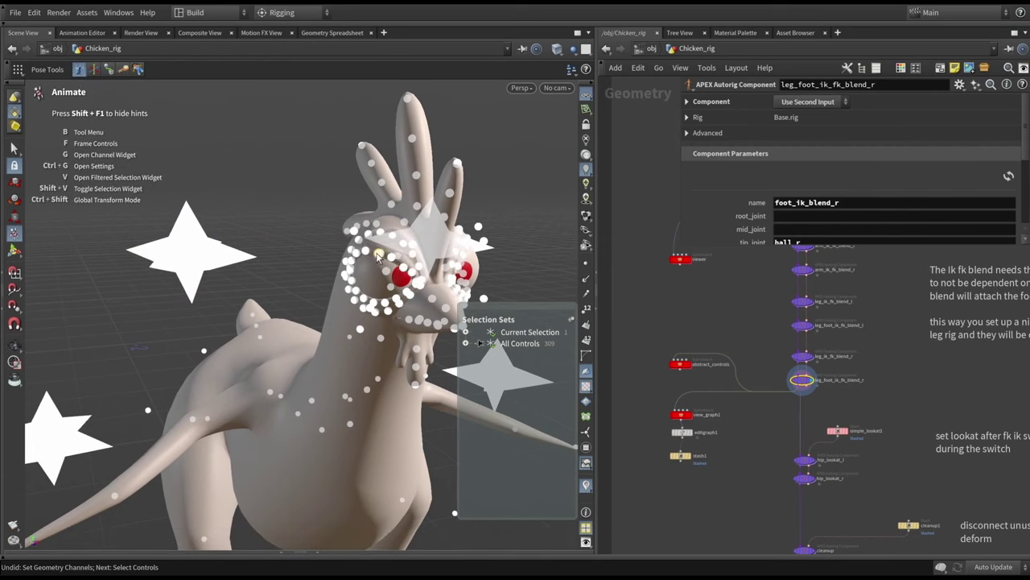
pyautogui.click(369, 264)
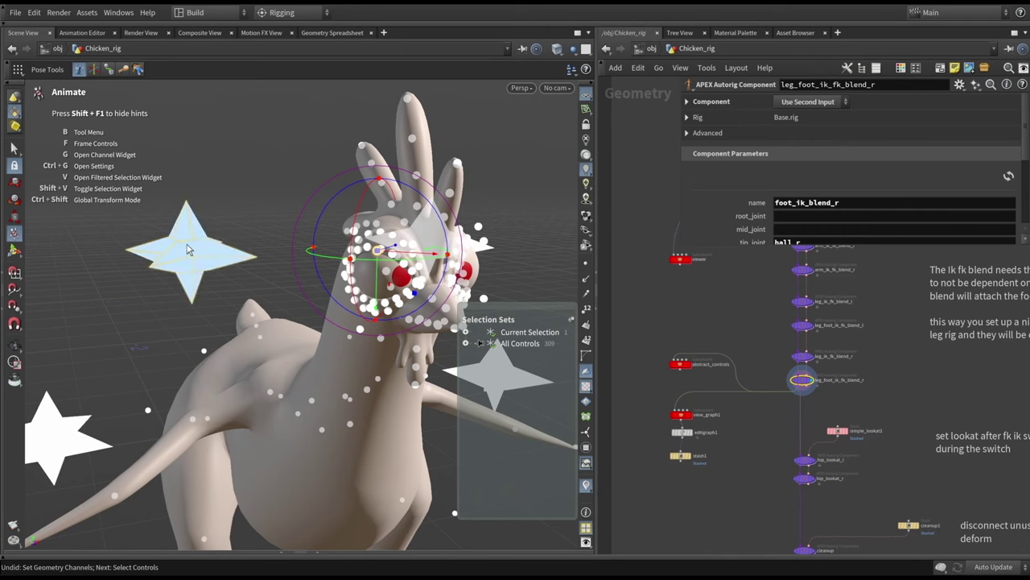
pyautogui.click(276, 210)
pyautogui.press('Escape')
pyautogui.moveTo(276, 209); pyautogui.dragTo(212, 230)
pyautogui.press('Return')
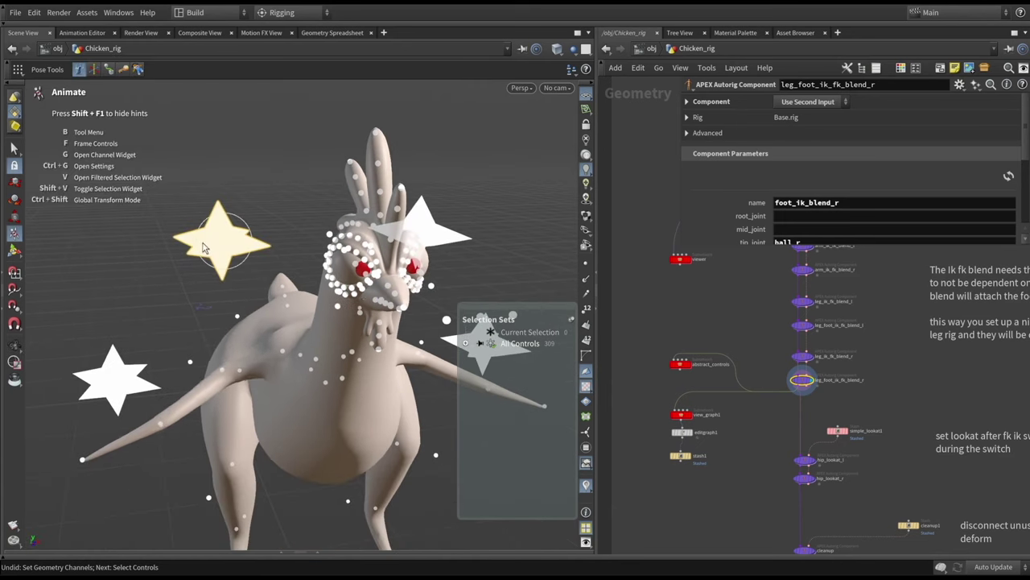
pyautogui.click(213, 245)
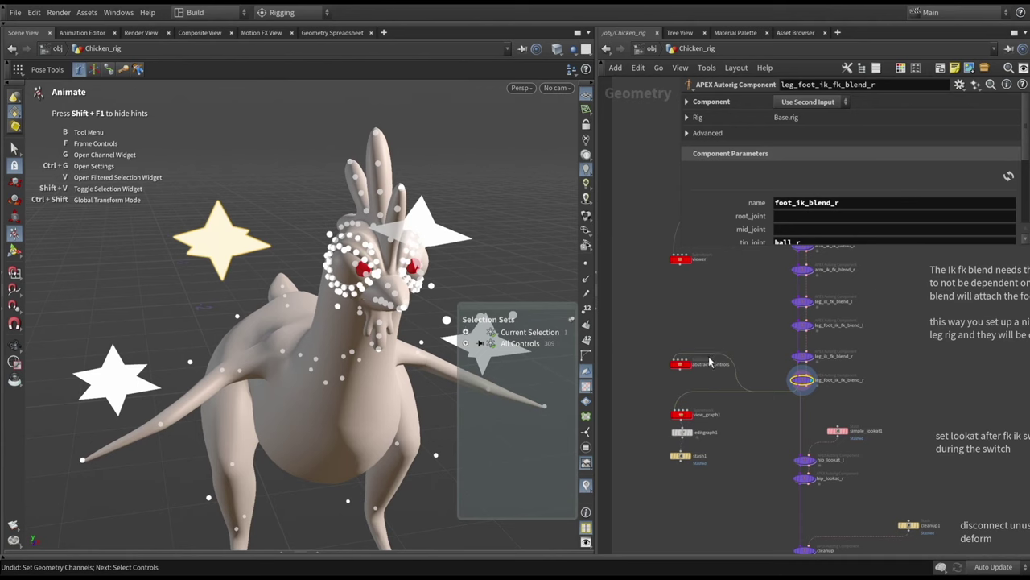
pyautogui.moveTo(711, 362); pyautogui.dragTo(739, 346, button='middle')
pyautogui.moveTo(685, 327); pyautogui.dragTo(728, 370)
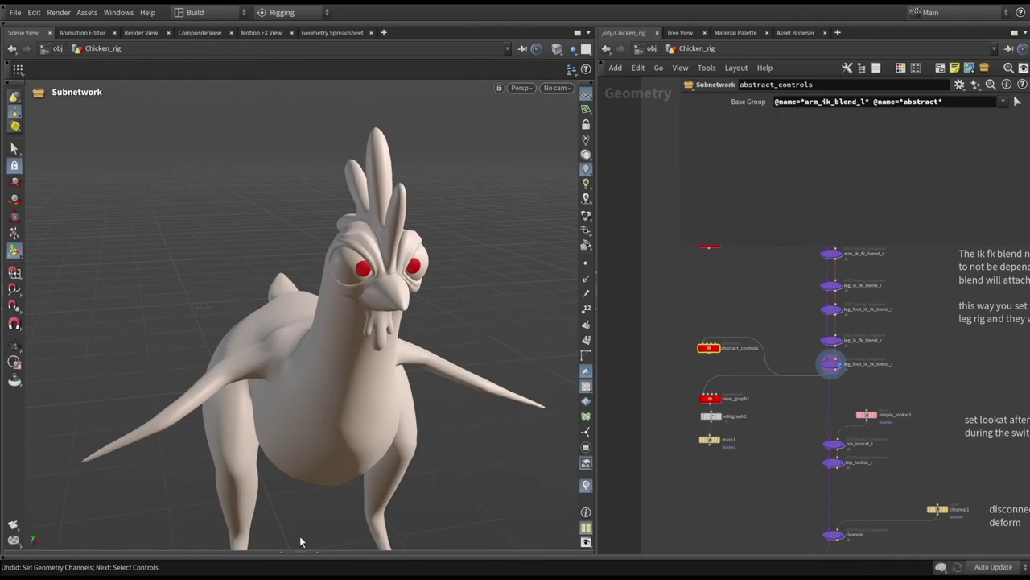
# Step: Expand the APEX network view and move the viewer node beside the component chain
pyautogui.click(322, 555)
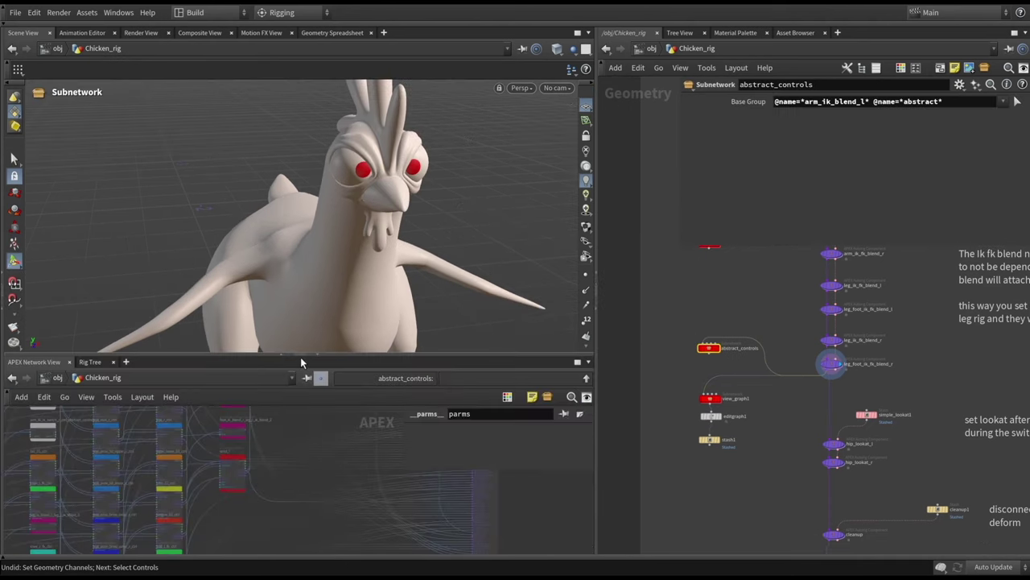
pyautogui.moveTo(301, 355); pyautogui.dragTo(322, 329)
pyautogui.moveTo(712, 355); pyautogui.dragTo(722, 407, button='middle')
pyautogui.moveTo(682, 291); pyautogui.dragTo(756, 453)
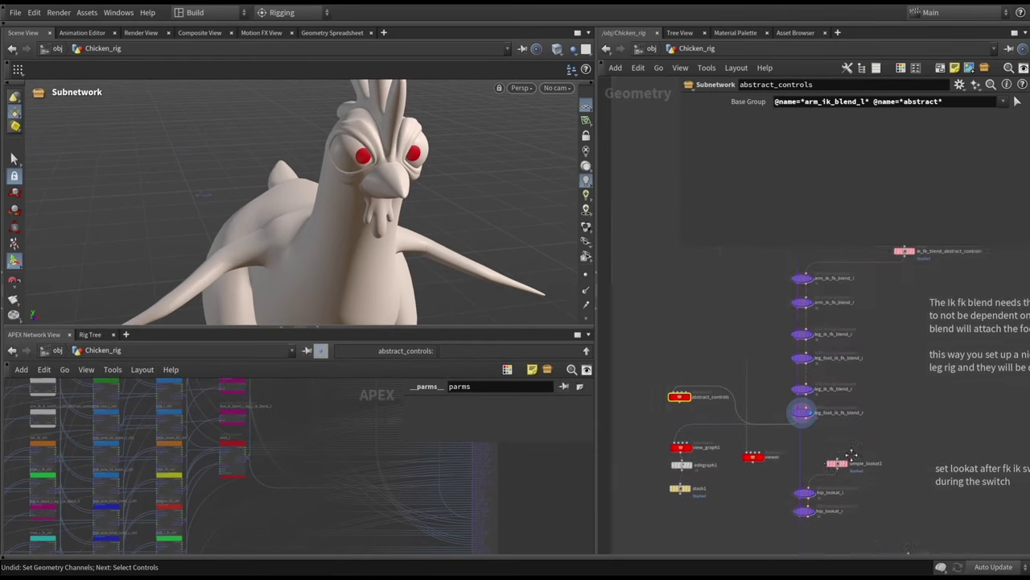
pyautogui.scroll(3, 759, 383)
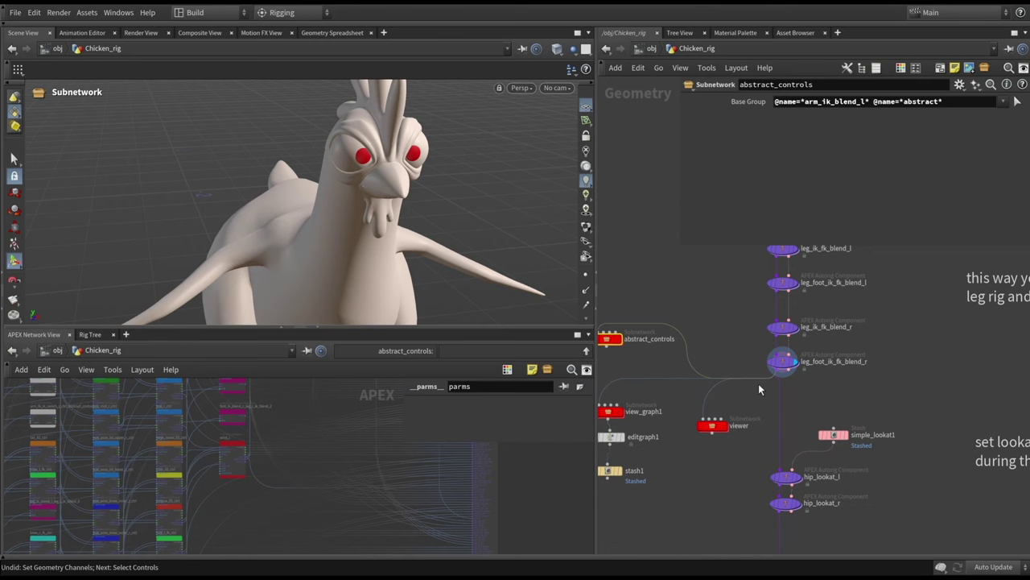
pyautogui.click(713, 425)
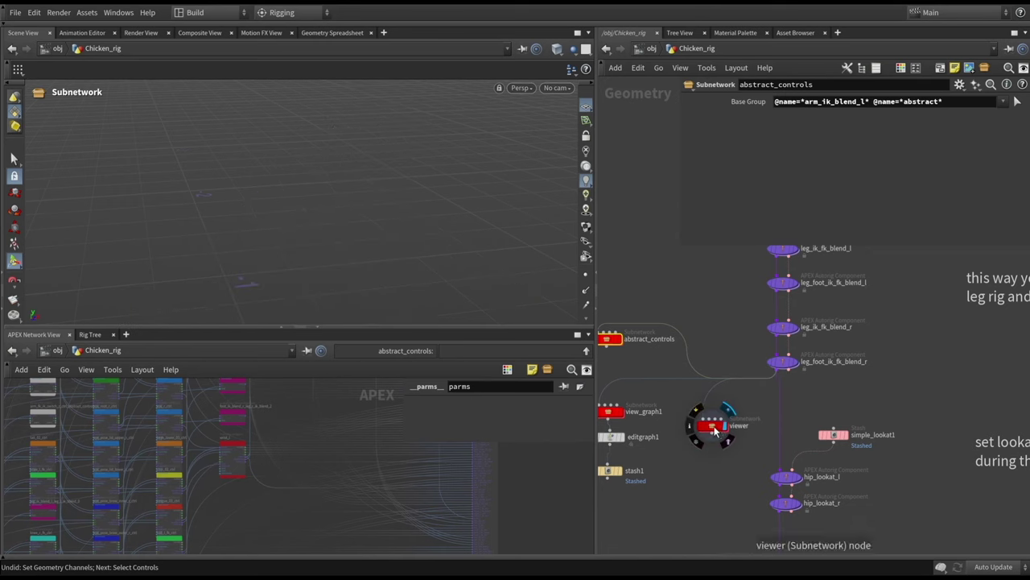
# Step: Copy the name foot_ik_blend_r from leg_foot_ik_fk_blend_r's settings, then reselect viewer
pyautogui.click(770, 385)
pyautogui.scroll(-4, 813, 201)
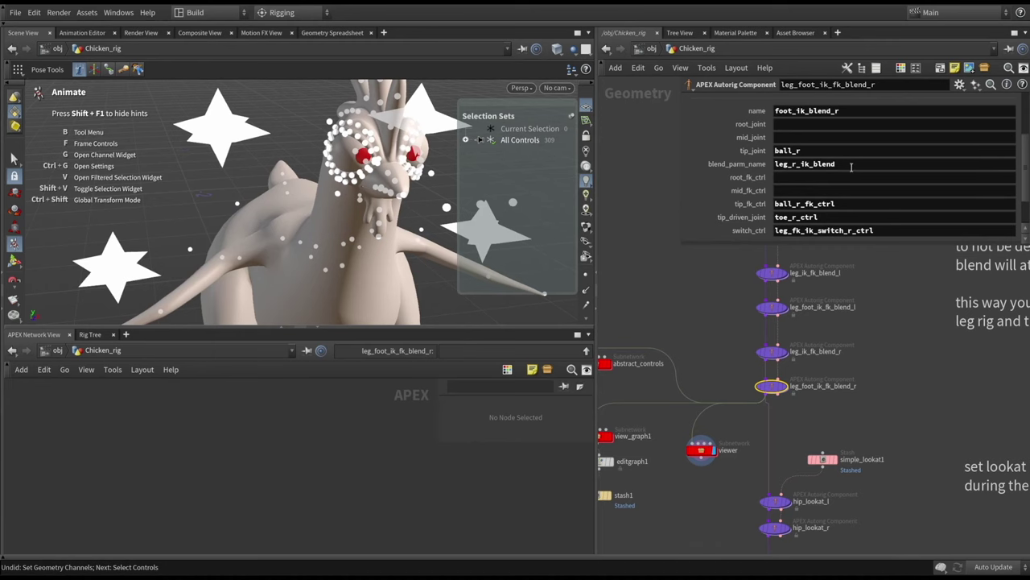
pyautogui.doubleClick(824, 116)
pyautogui.hotkey('ctrl', 'c')
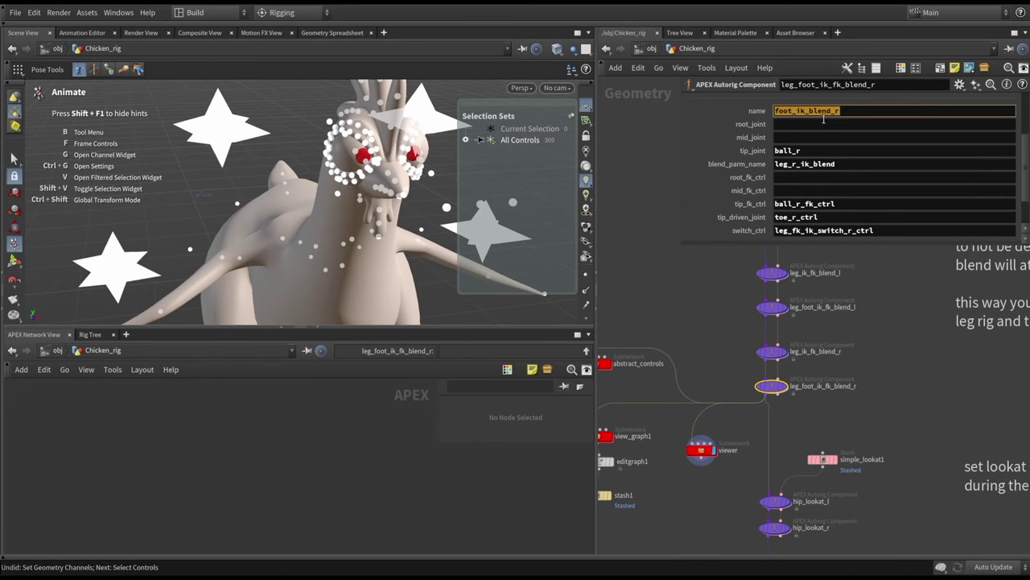
pyautogui.click(701, 450)
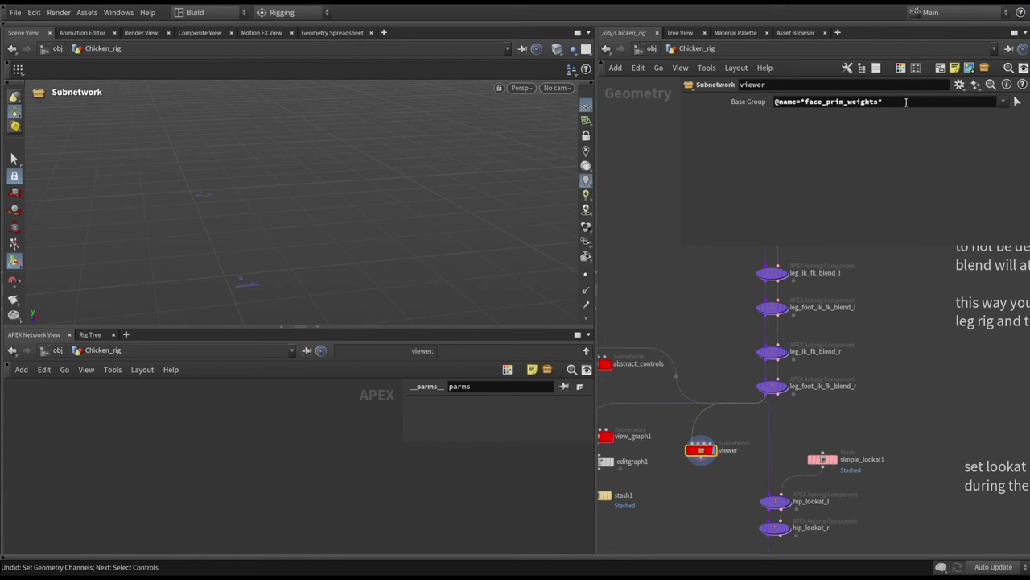
pyautogui.moveTo(879, 103); pyautogui.dragTo(806, 103)
pyautogui.hotkey('ctrl', 'v')
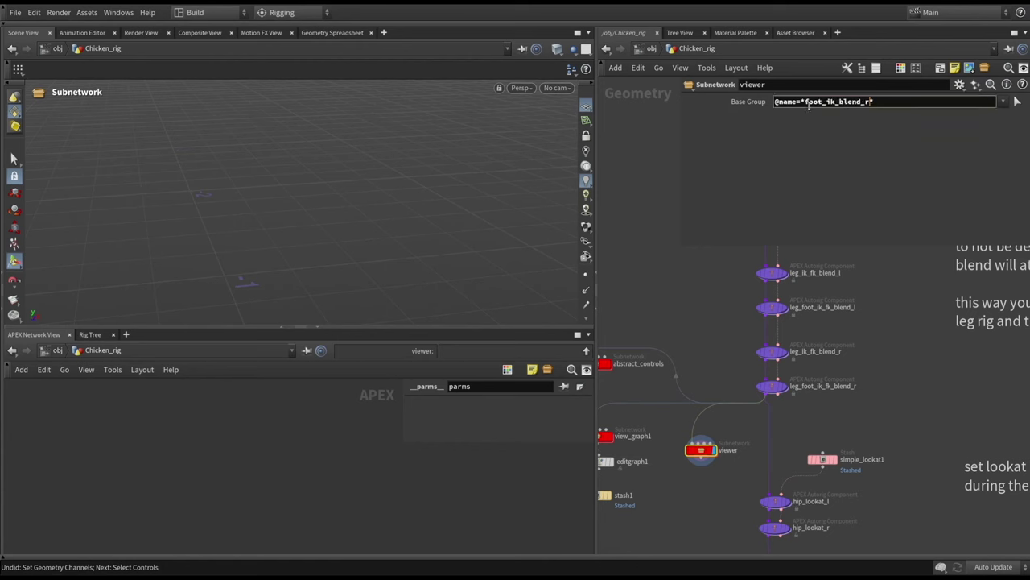
pyautogui.tripleClick(876, 102)
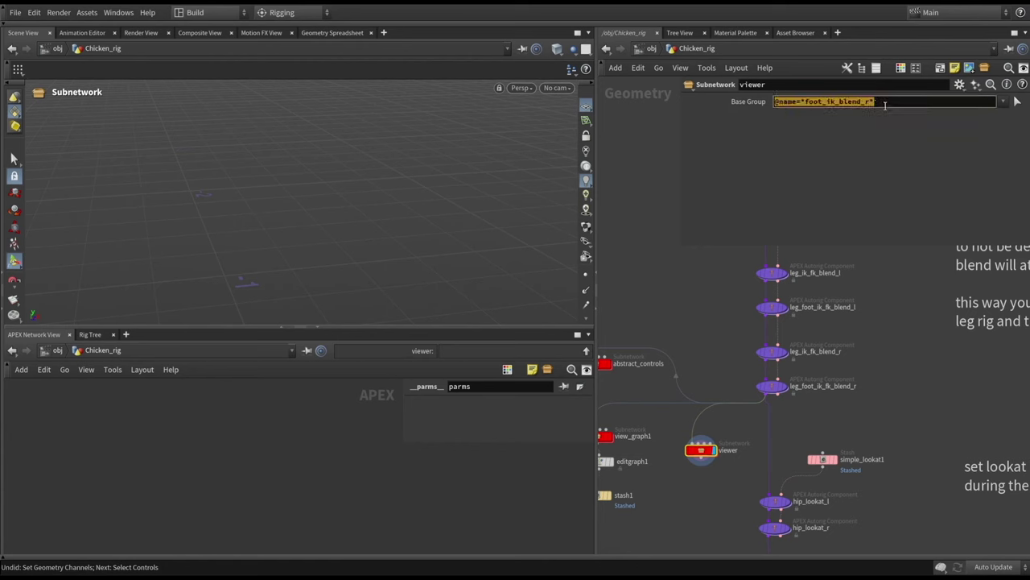
pyautogui.hotkey('ctrl', 'c')
pyautogui.click(885, 103)
pyautogui.hotkey('ctrl', 'v')
pyautogui.moveTo(975, 102); pyautogui.dragTo(909, 103)
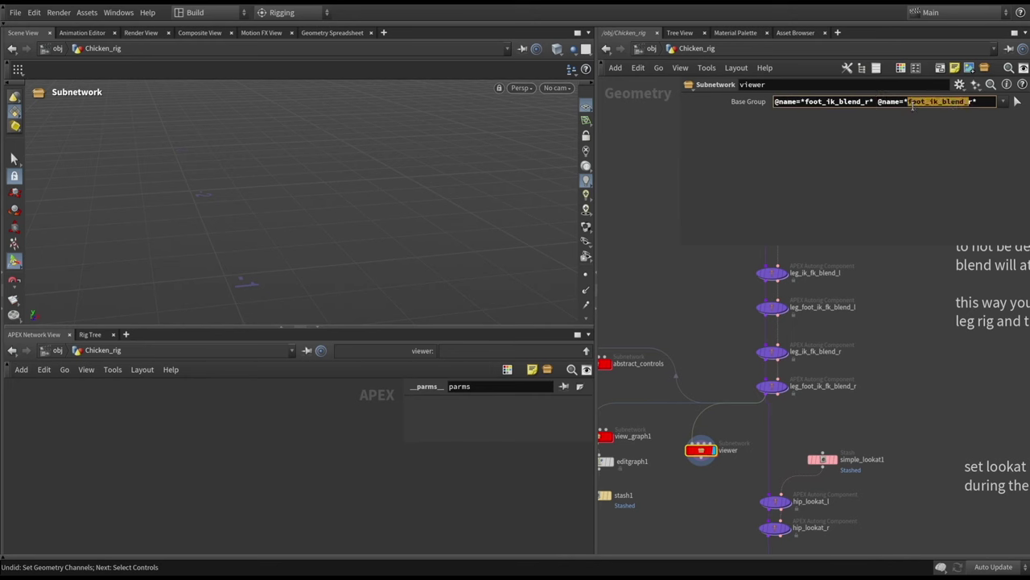
pyautogui.press('BackSpace')
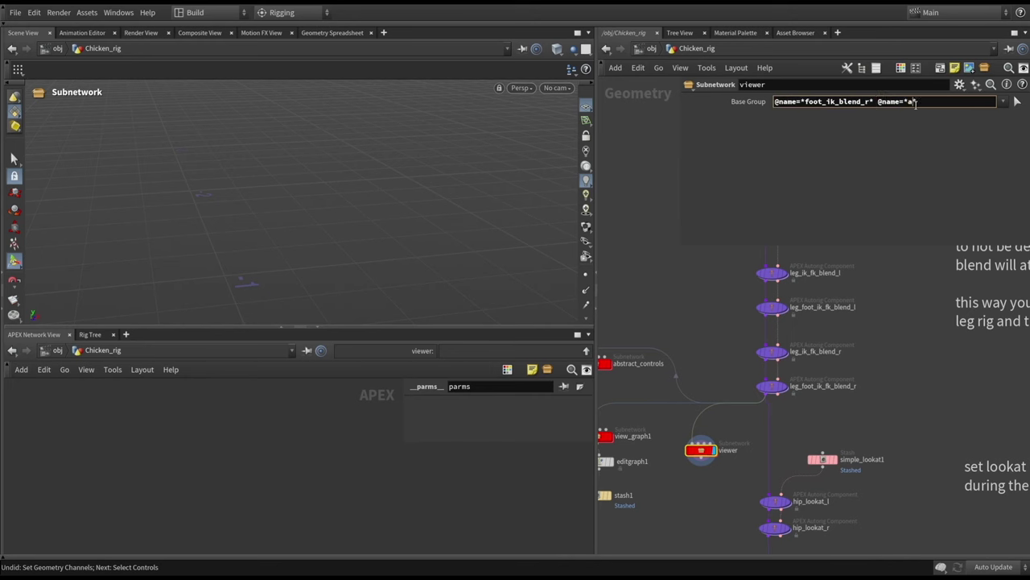
pyautogui.press('Return')
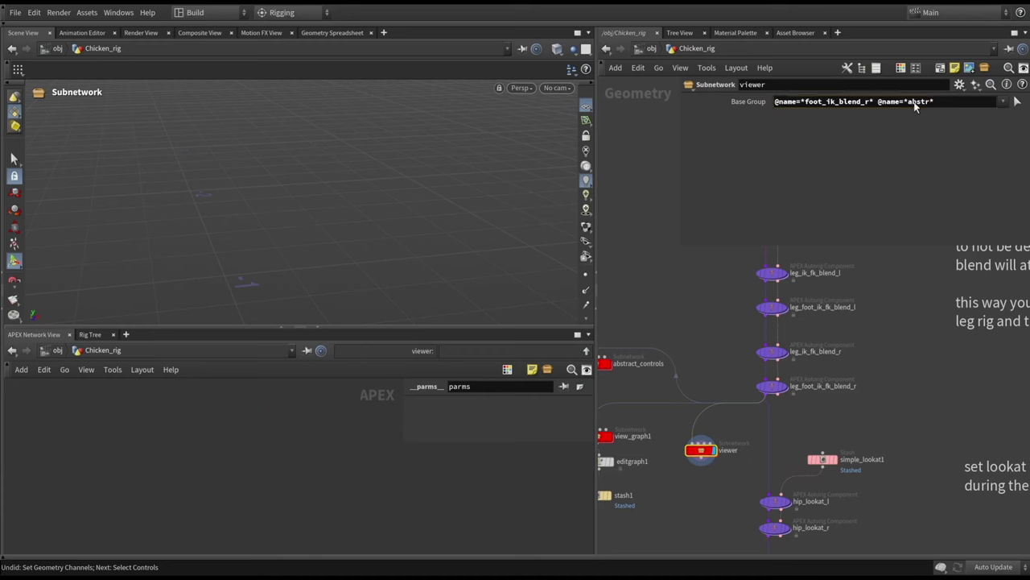
pyautogui.press('Return')
pyautogui.press('u')
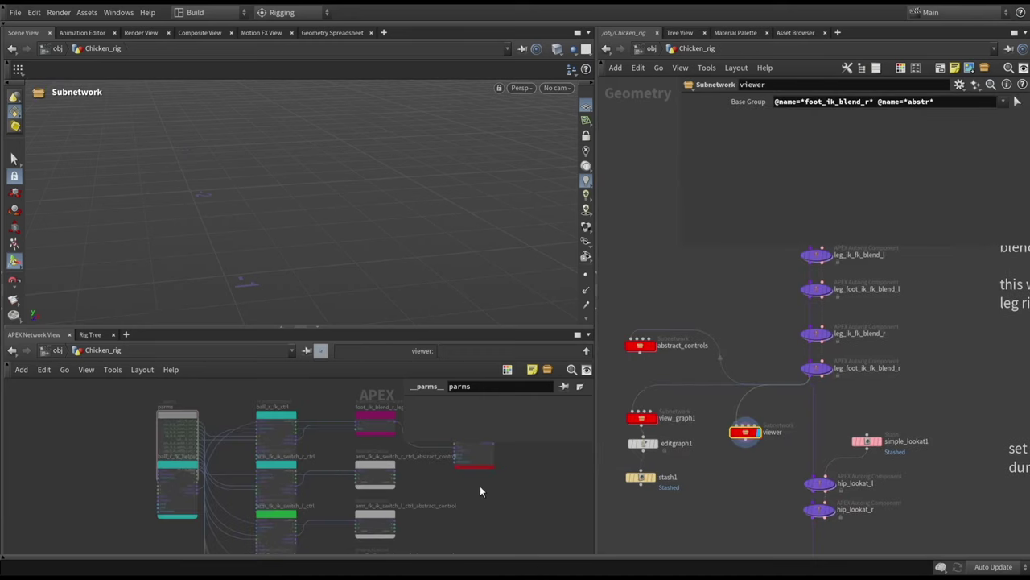
# Step: Maximize the APEX graph and move ball_r_fk_helper, the abstract control node and parms apart
pyautogui.hotkey('ctrl', 'b')
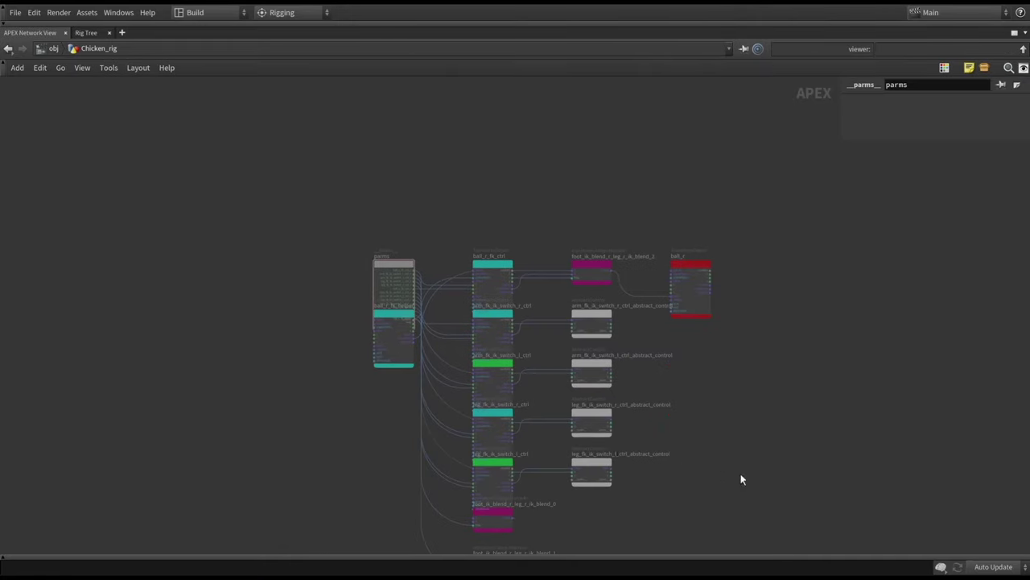
pyautogui.moveTo(379, 206); pyautogui.dragTo(334, 280)
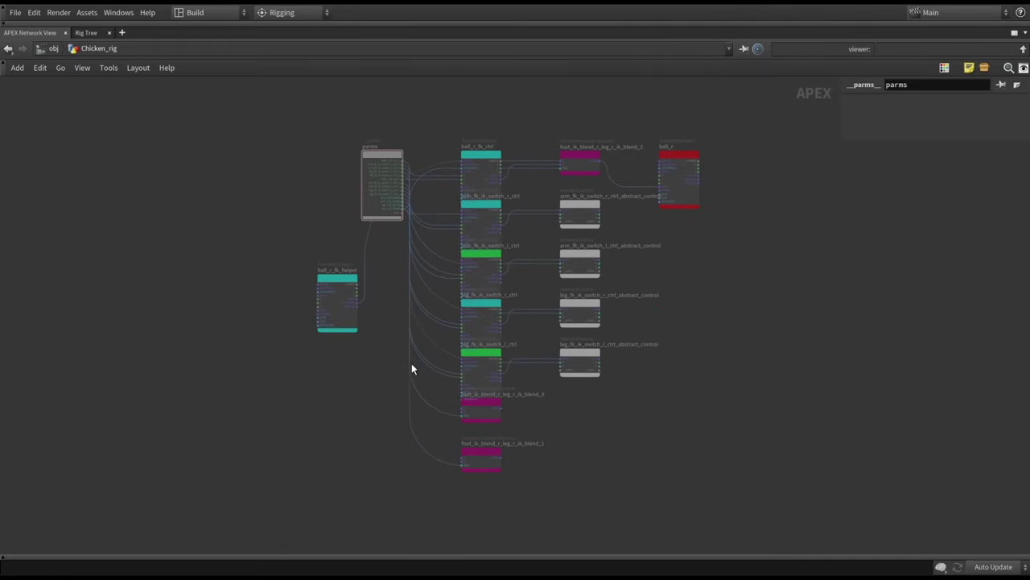
pyautogui.scroll(2, 509, 458)
pyautogui.moveTo(600, 343)
pyautogui.mouseDown()
pyautogui.moveTo(584, 370)
pyautogui.moveTo(601, 394)
pyautogui.moveTo(591, 344)
pyautogui.mouseUp()
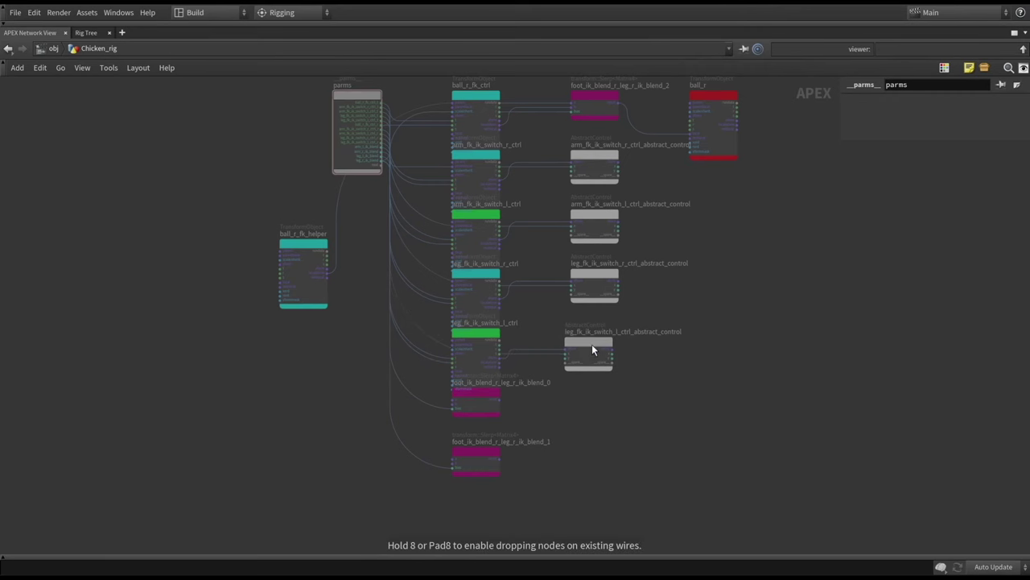
pyautogui.moveTo(591, 344); pyautogui.dragTo(615, 352, button='middle')
pyautogui.moveTo(598, 350); pyautogui.dragTo(374, 355)
pyautogui.moveTo(262, 209); pyautogui.dragTo(391, 253, button='middle')
pyautogui.moveTo(509, 144); pyautogui.dragTo(342, 175)
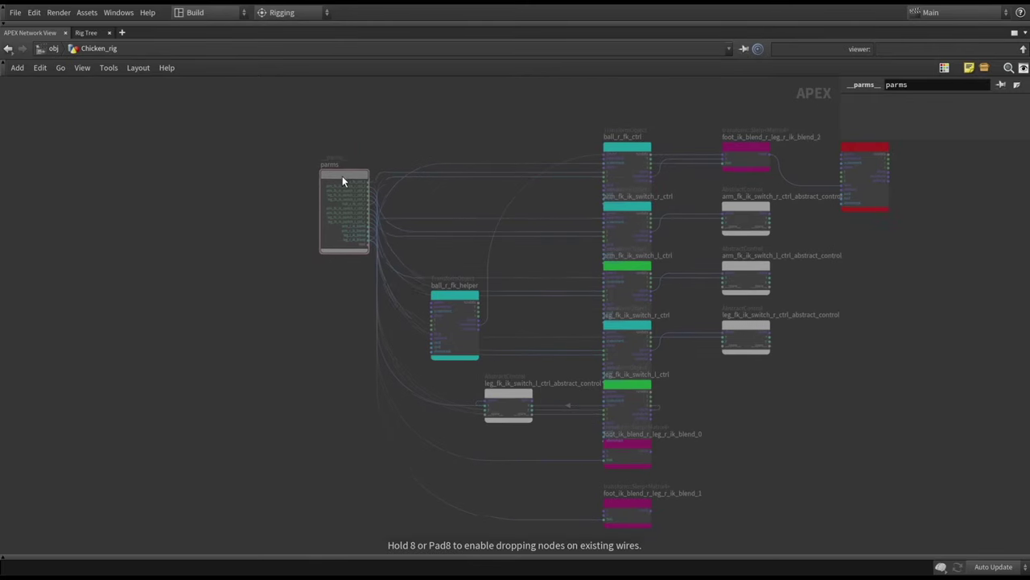
pyautogui.scroll(5, 356, 258)
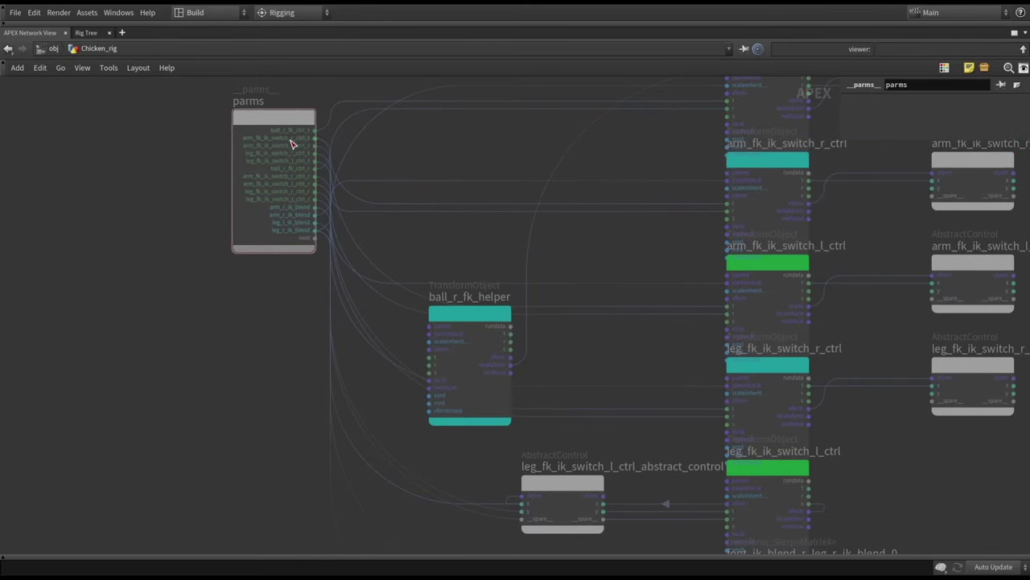
pyautogui.moveTo(264, 366); pyautogui.dragTo(272, 352, button='middle')
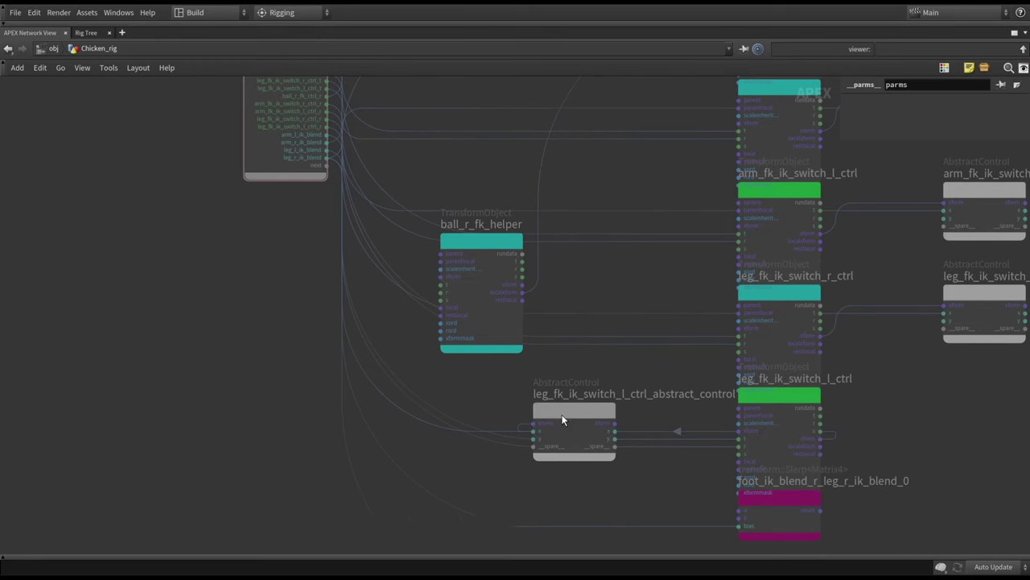
# Step: Place leg_fk_ik_switch_l_ctrl and its abstract control, then inspect the foot blend wiring
pyautogui.moveTo(563, 421); pyautogui.dragTo(617, 384)
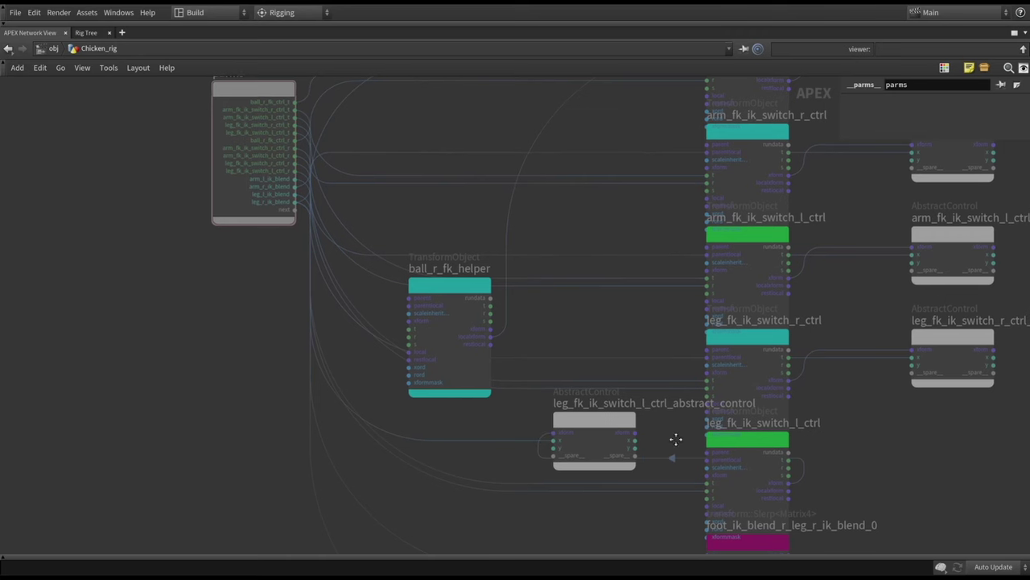
pyautogui.moveTo(721, 378); pyautogui.dragTo(422, 416)
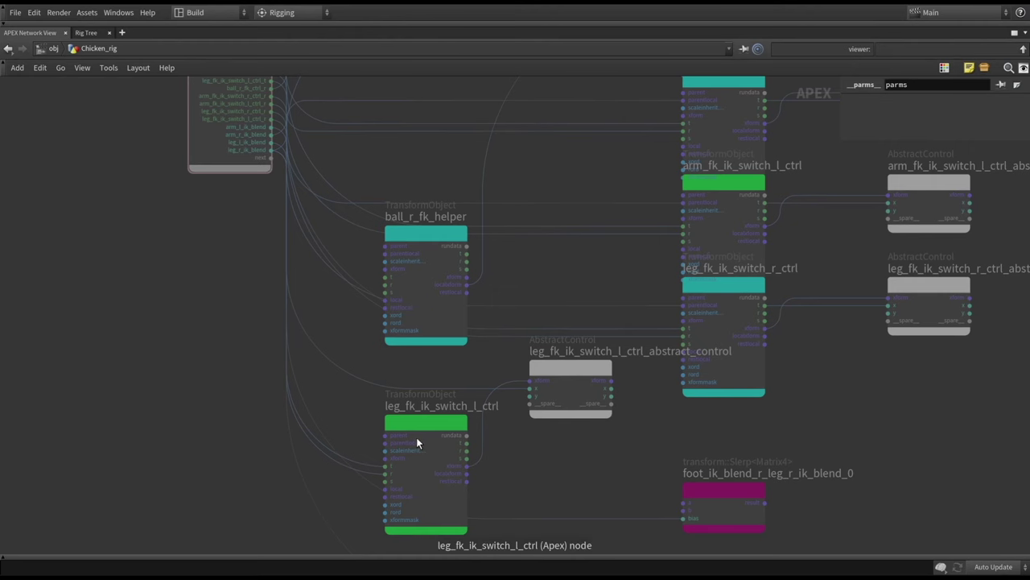
pyautogui.moveTo(469, 462); pyautogui.dragTo(464, 479, button='middle')
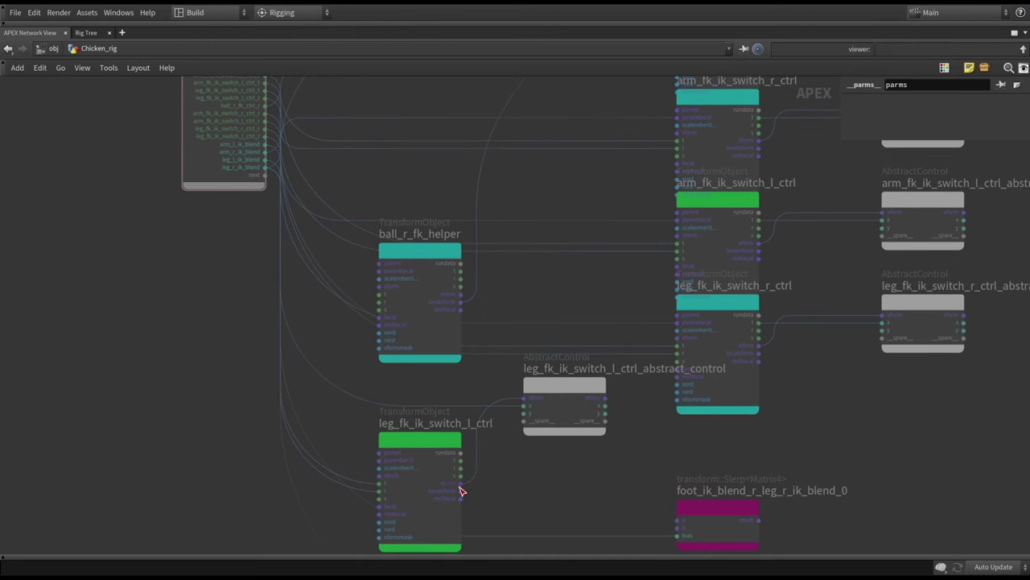
pyautogui.moveTo(632, 463); pyautogui.dragTo(558, 408)
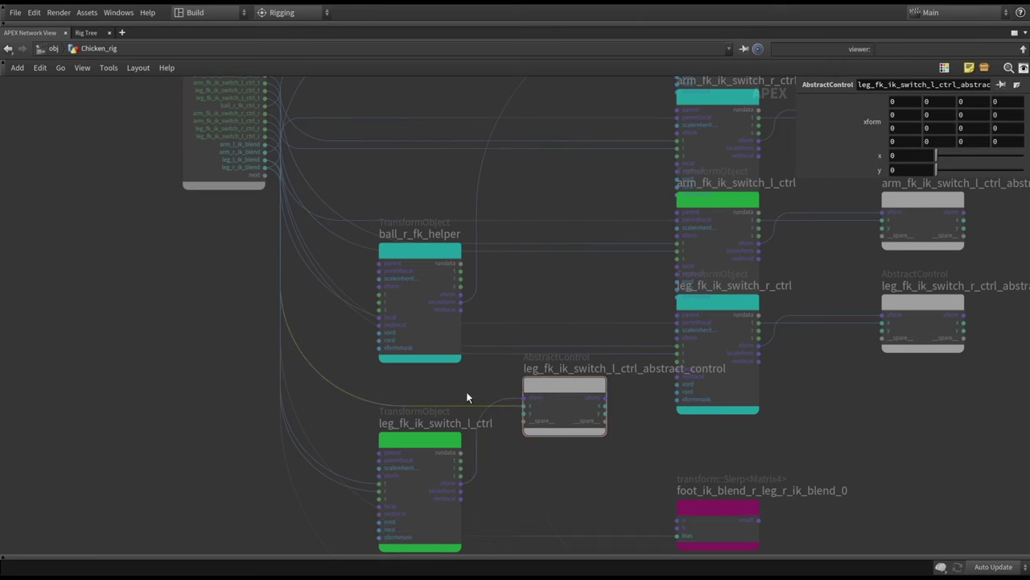
pyautogui.moveTo(466, 391); pyautogui.dragTo(512, 491, button='middle')
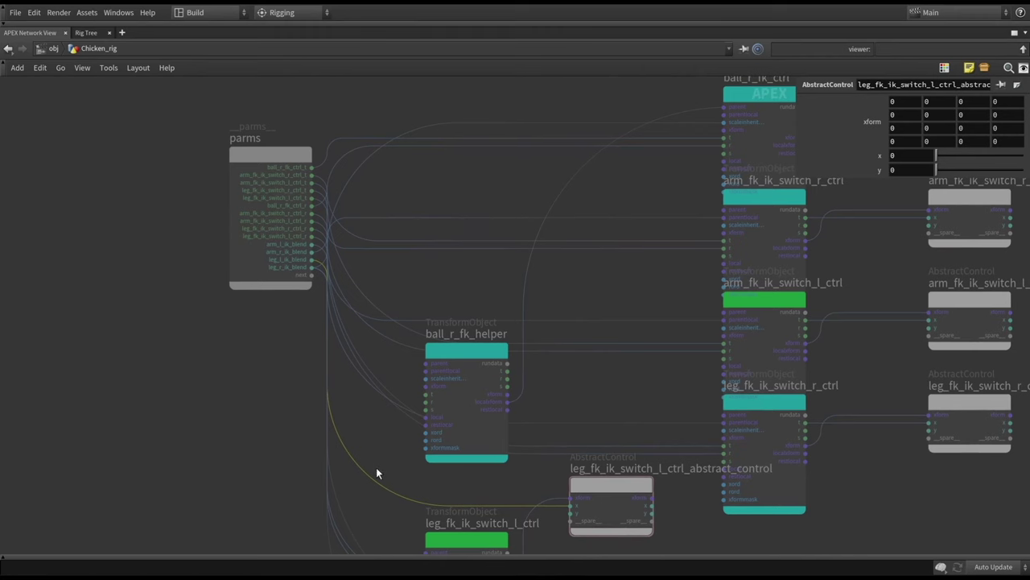
pyautogui.scroll(-2, 389, 443)
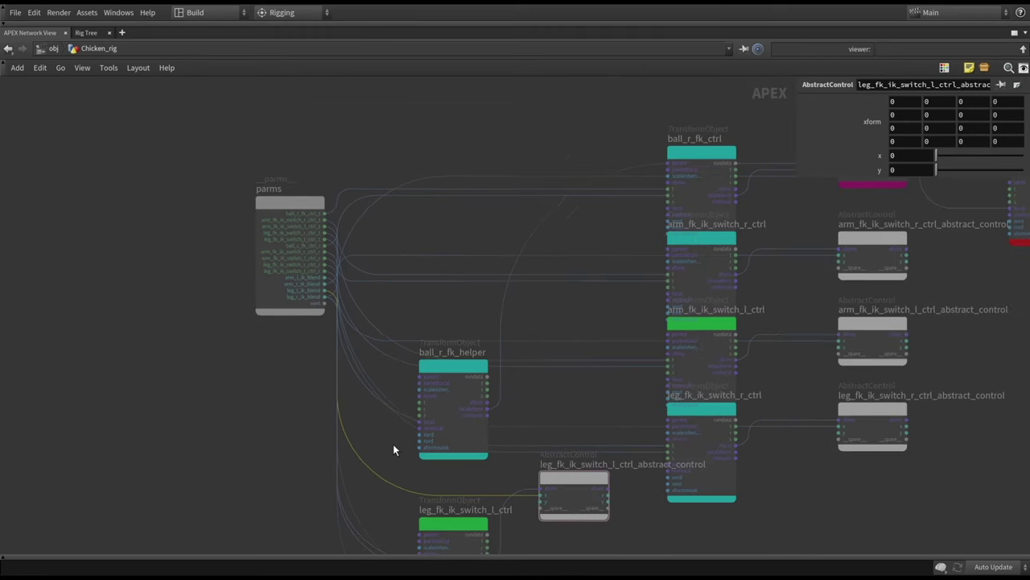
pyautogui.moveTo(816, 287); pyautogui.dragTo(655, 356, button='middle')
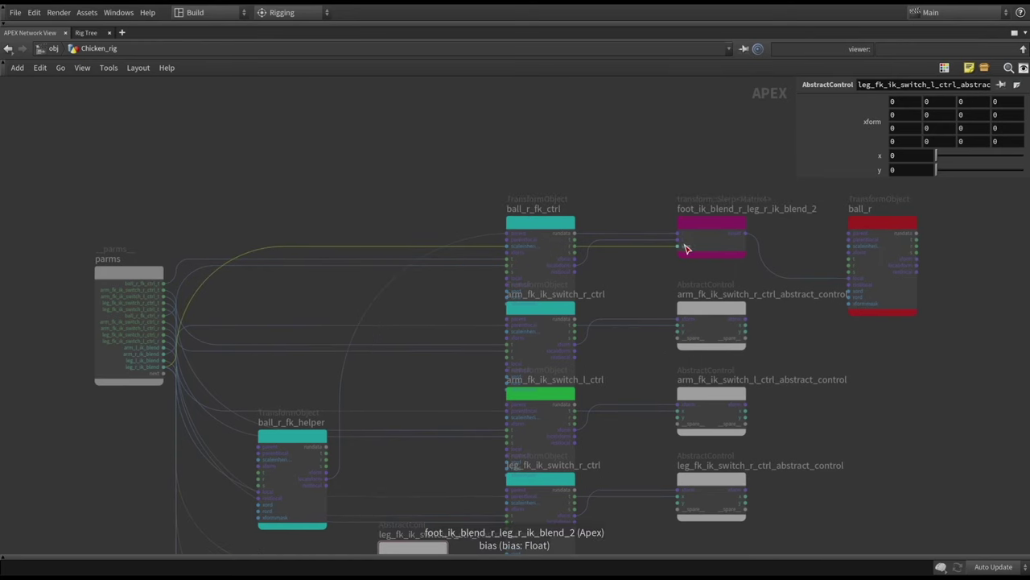
pyautogui.moveTo(453, 294); pyautogui.dragTo(573, 184, button='middle')
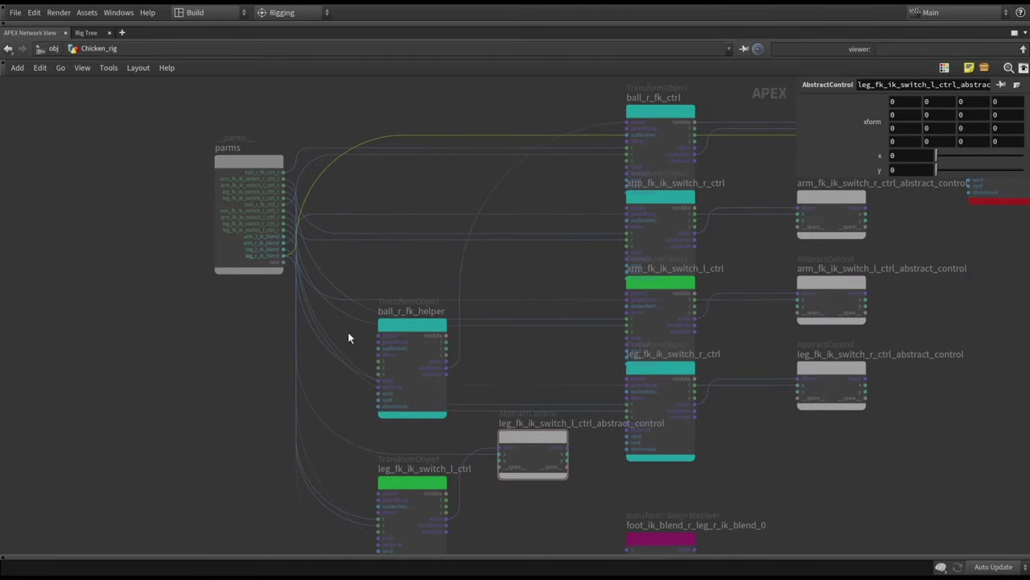
pyautogui.moveTo(576, 492); pyautogui.dragTo(570, 442, button='middle')
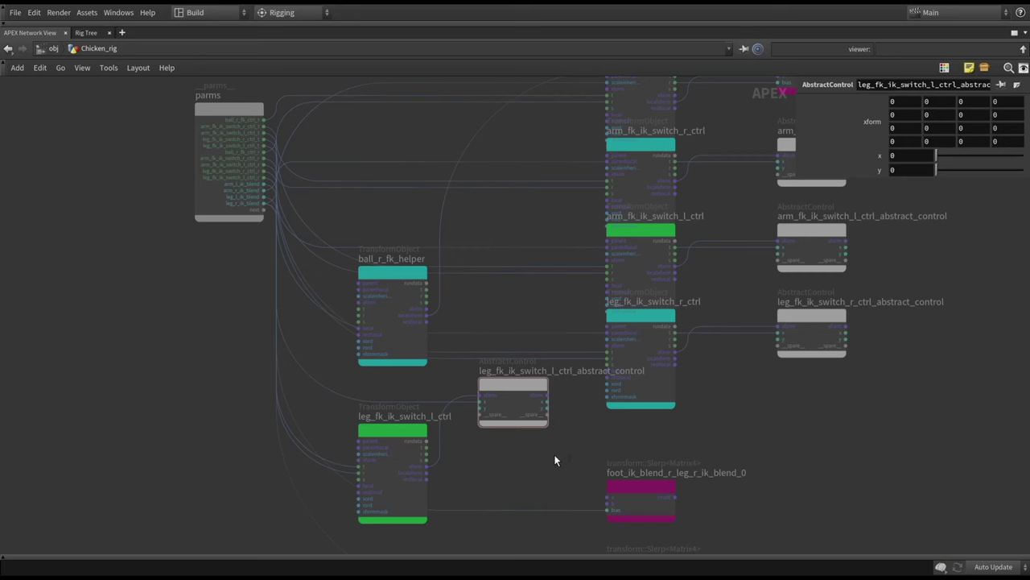
# Step: Restore the layout and display hip_lookat_r, orbiting and testing the chicken in Animate mode
pyautogui.hotkey('ctrl', 'b')
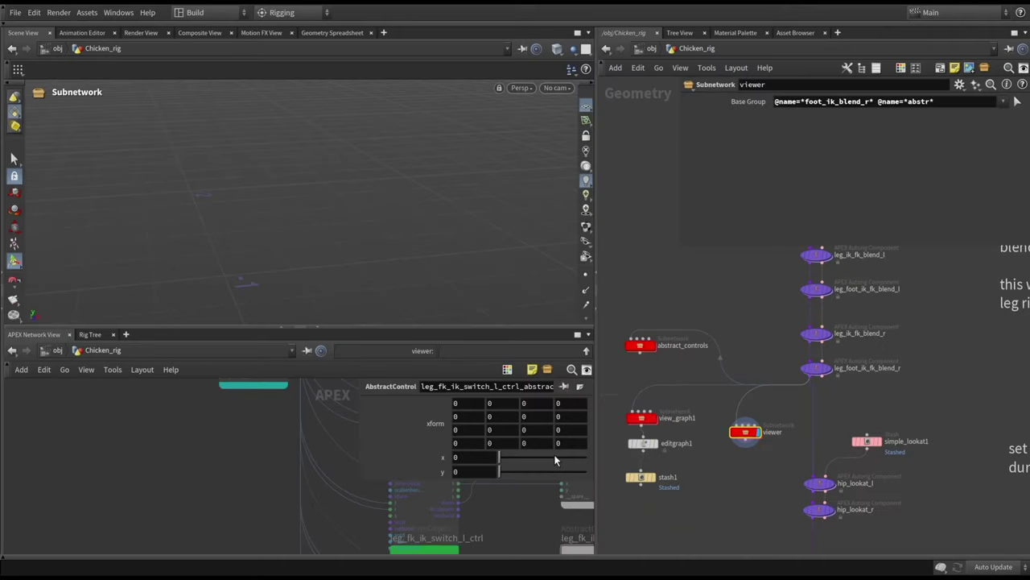
pyautogui.scroll(-2, 727, 455)
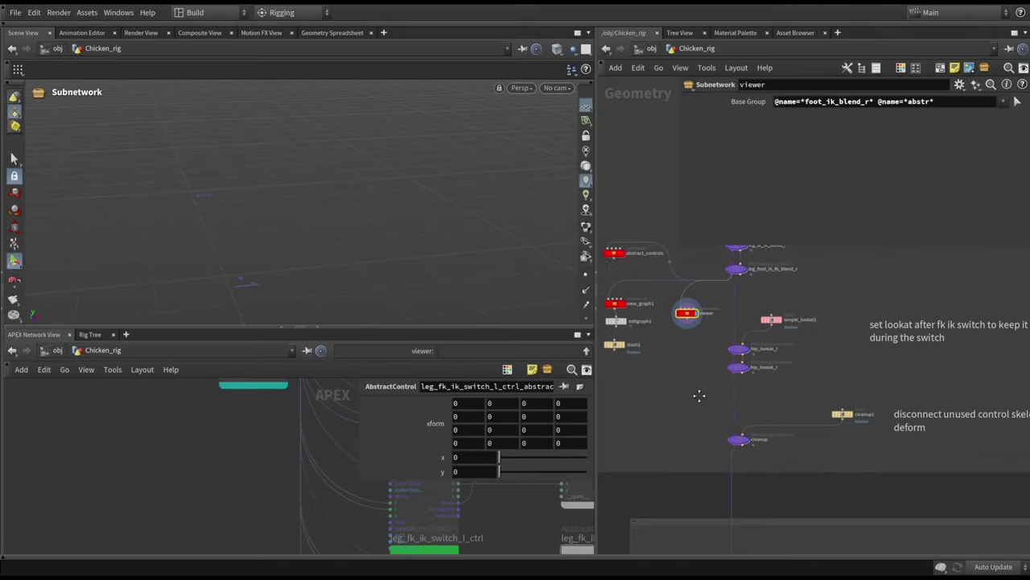
pyautogui.scroll(3, 724, 378)
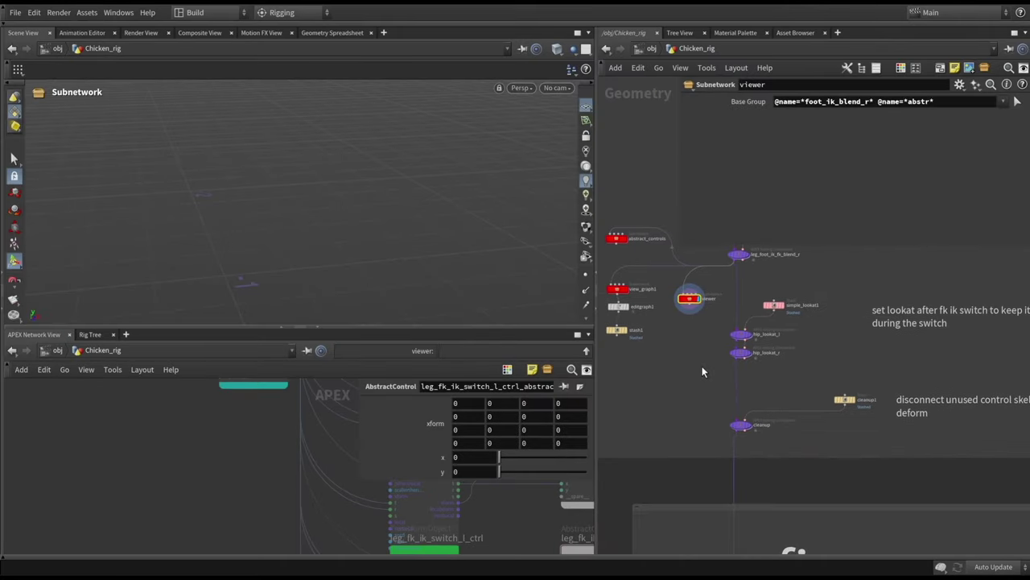
pyautogui.click(751, 354)
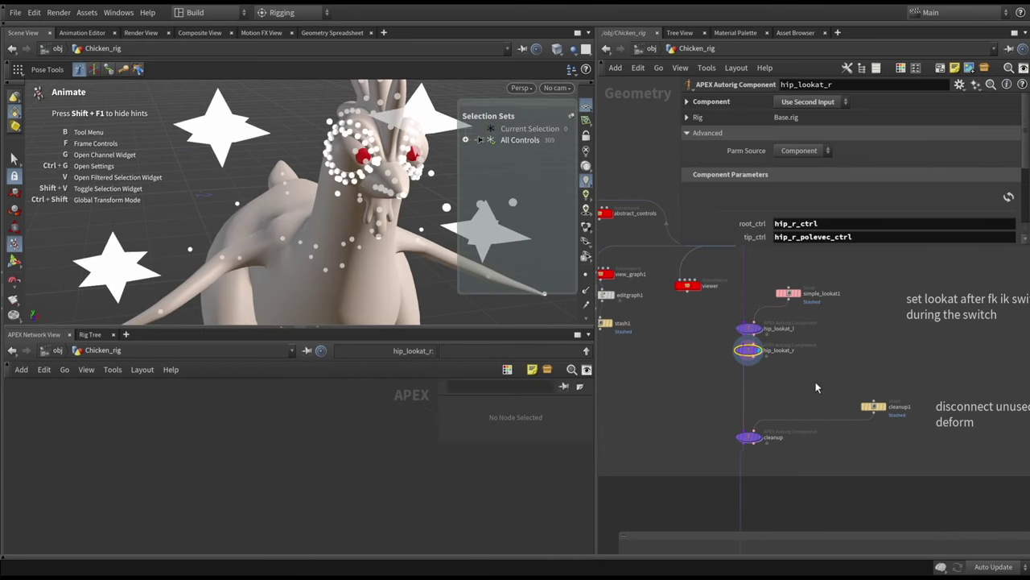
pyautogui.moveTo(300, 328); pyautogui.dragTo(299, 404)
pyautogui.press('Escape')
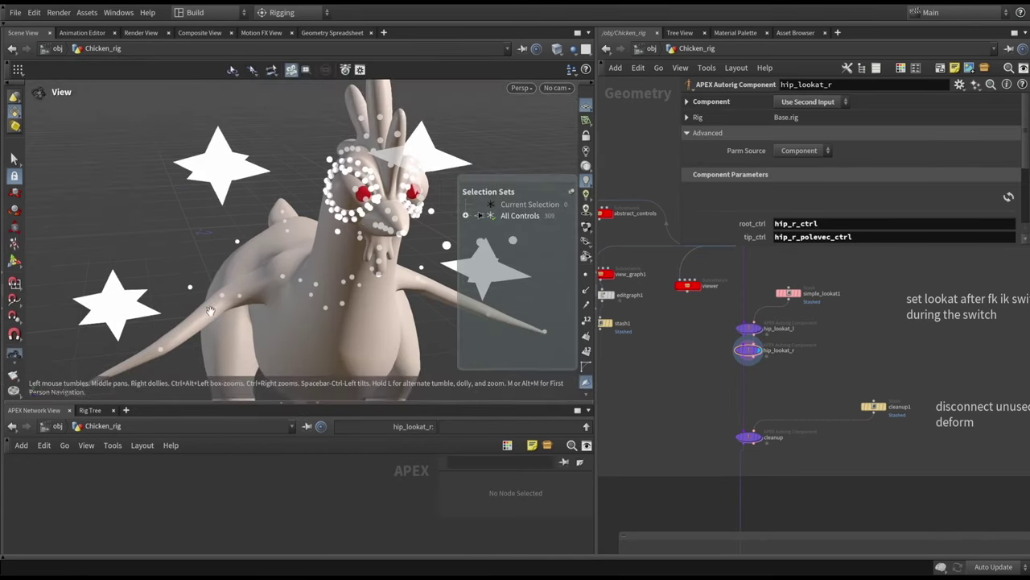
pyautogui.moveTo(322, 241); pyautogui.dragTo(386, 225)
pyautogui.press('Return')
pyautogui.press('Escape')
pyautogui.press('Return')
# Step: Select the cleanup component and move the viewer node down beside it
pyautogui.moveTo(807, 451); pyautogui.dragTo(841, 312, button='middle')
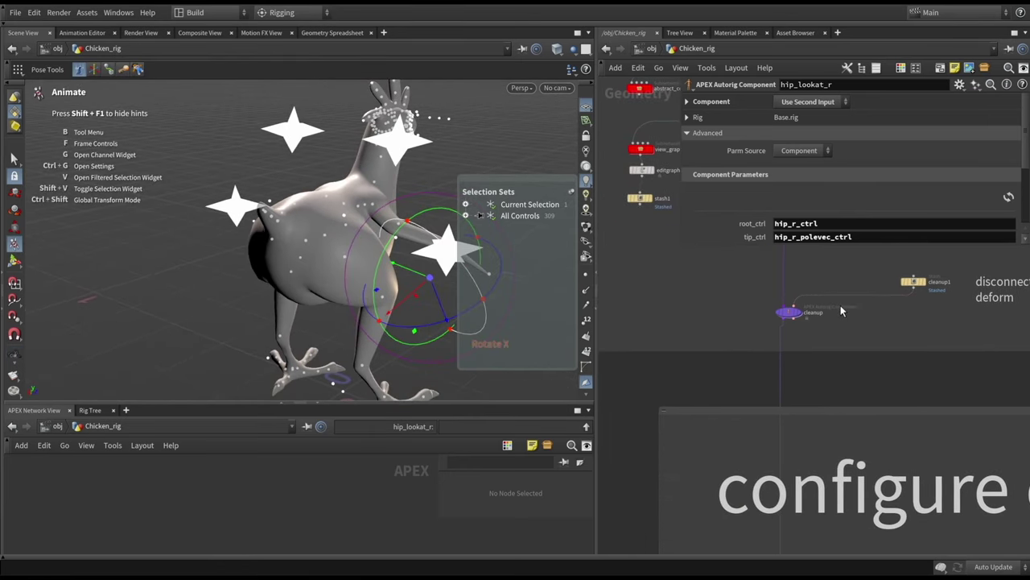
pyautogui.moveTo(865, 346); pyautogui.dragTo(865, 346, button='middle')
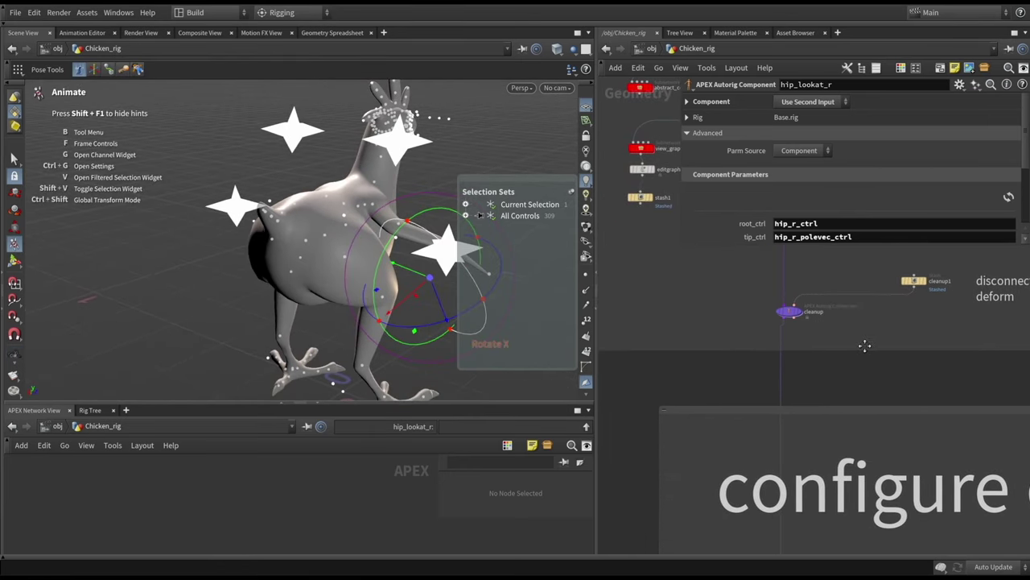
pyautogui.click(790, 313)
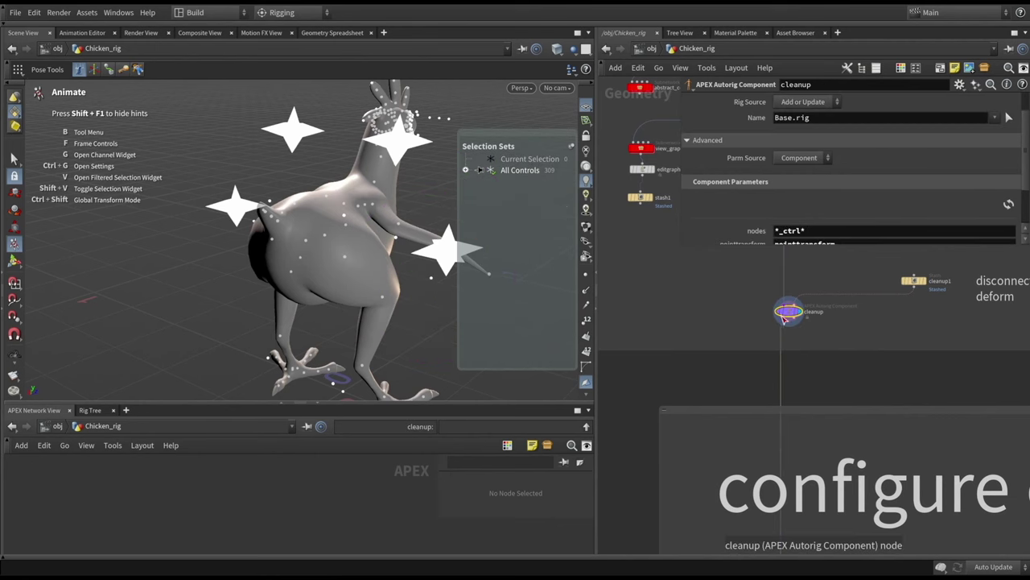
pyautogui.press('Escape')
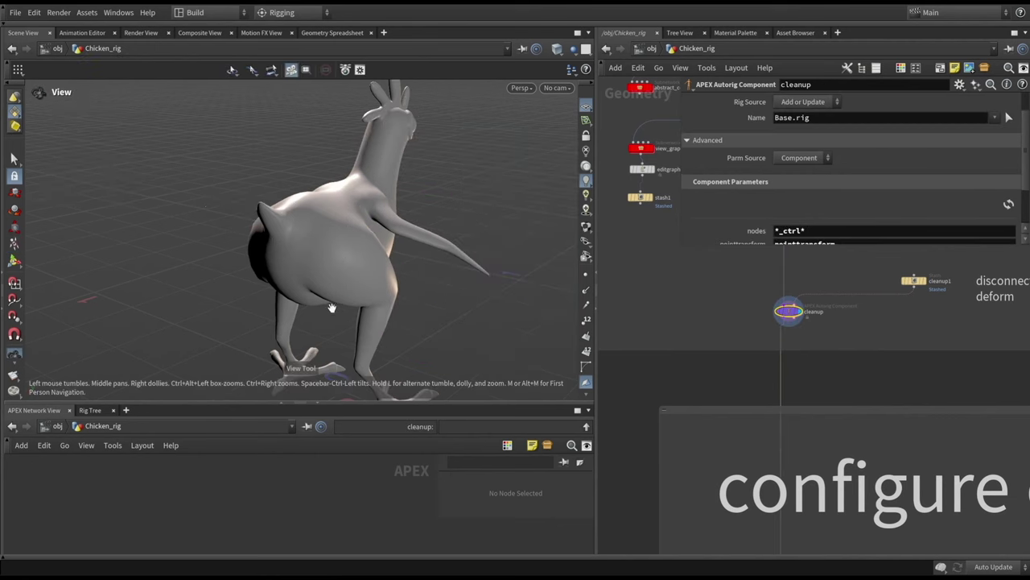
pyautogui.moveTo(308, 406); pyautogui.dragTo(302, 314)
pyautogui.scroll(-3, 697, 298)
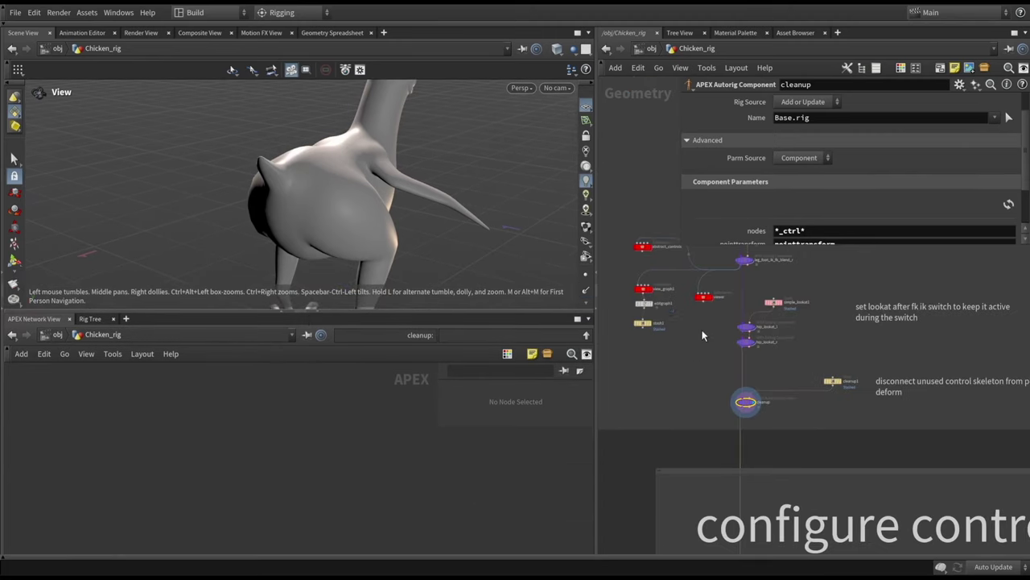
pyautogui.moveTo(708, 302); pyautogui.dragTo(702, 412)
pyautogui.scroll(2, 732, 412)
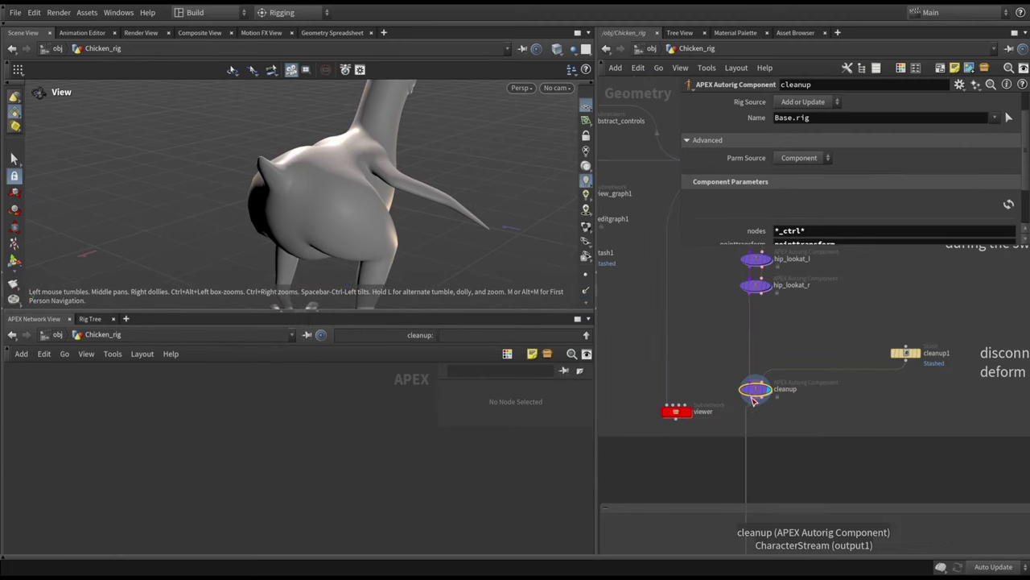
pyautogui.click(755, 402)
pyautogui.click(671, 407)
pyautogui.click(675, 411)
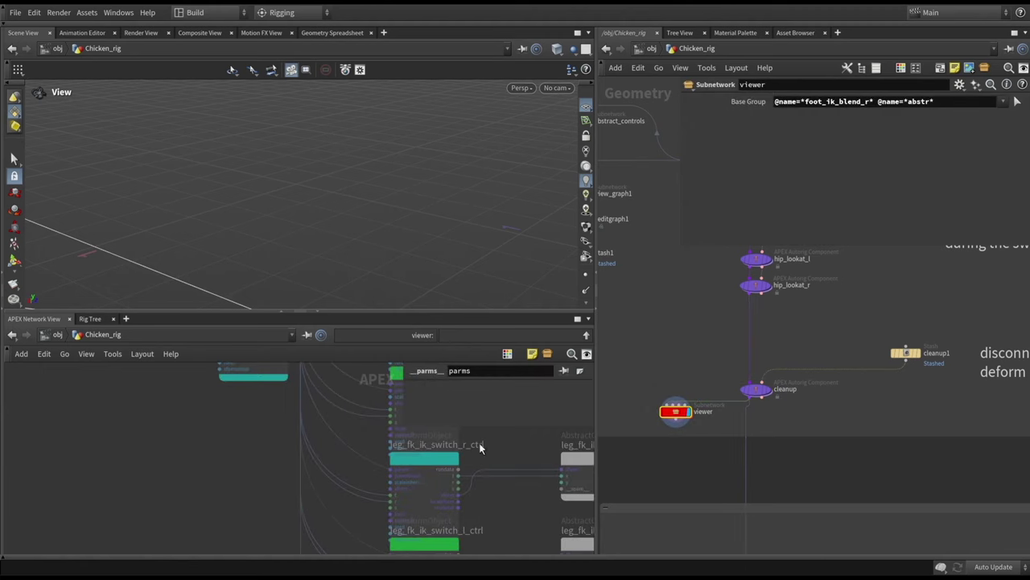
pyautogui.press('f')
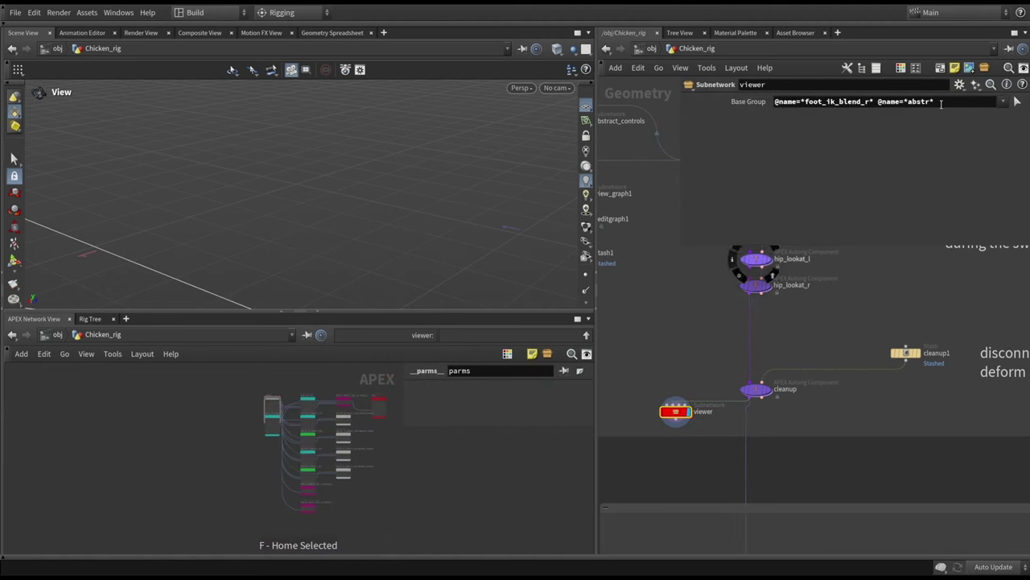
pyautogui.moveTo(938, 103); pyautogui.dragTo(805, 103)
pyautogui.press('BackSpace')
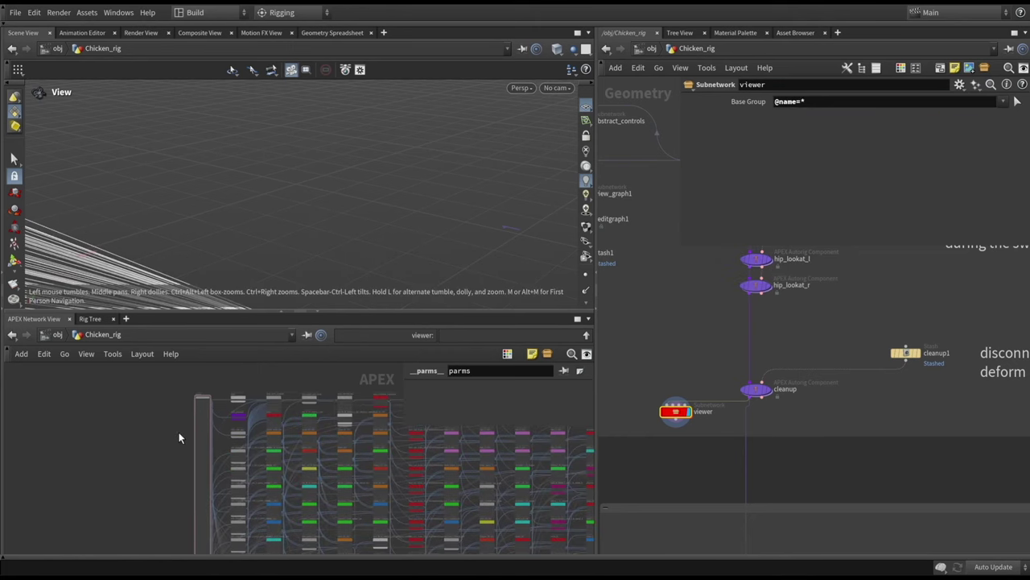
# Step: Inspect the full rig graph in the maximized APEX network view
pyautogui.hotkey('ctrl', 'b')
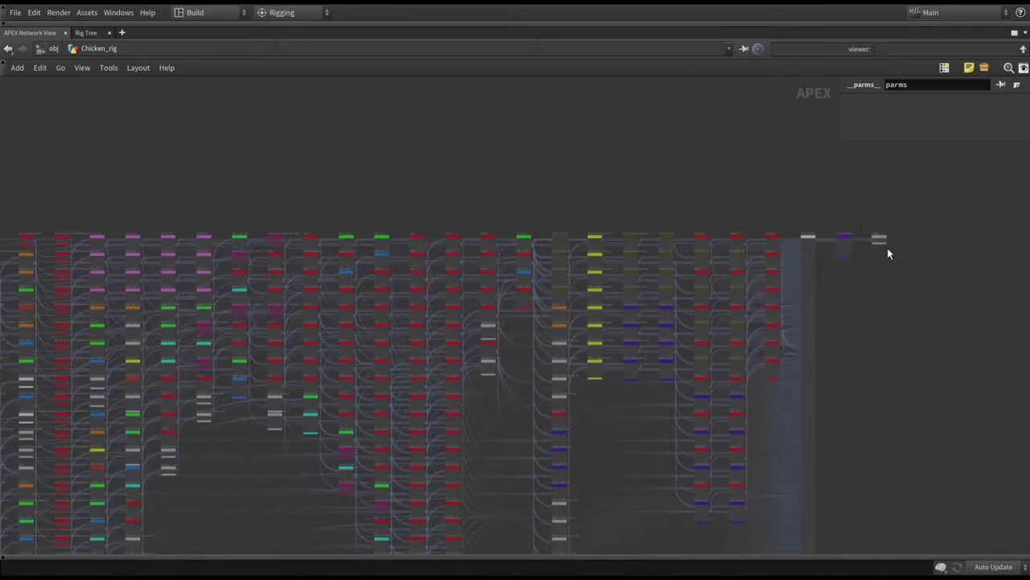
pyautogui.scroll(10, 530, 215)
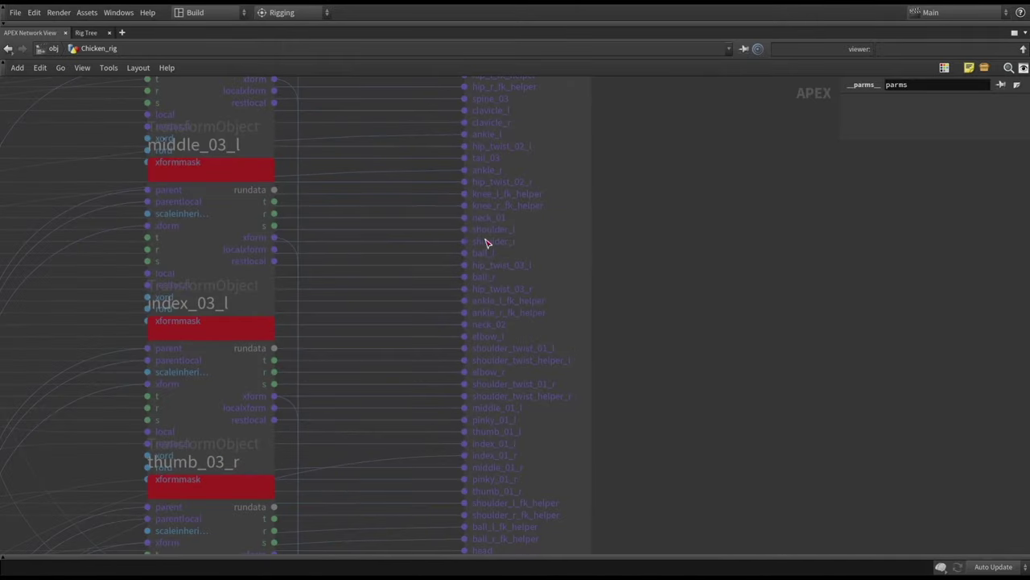
pyautogui.scroll(-5, 508, 317)
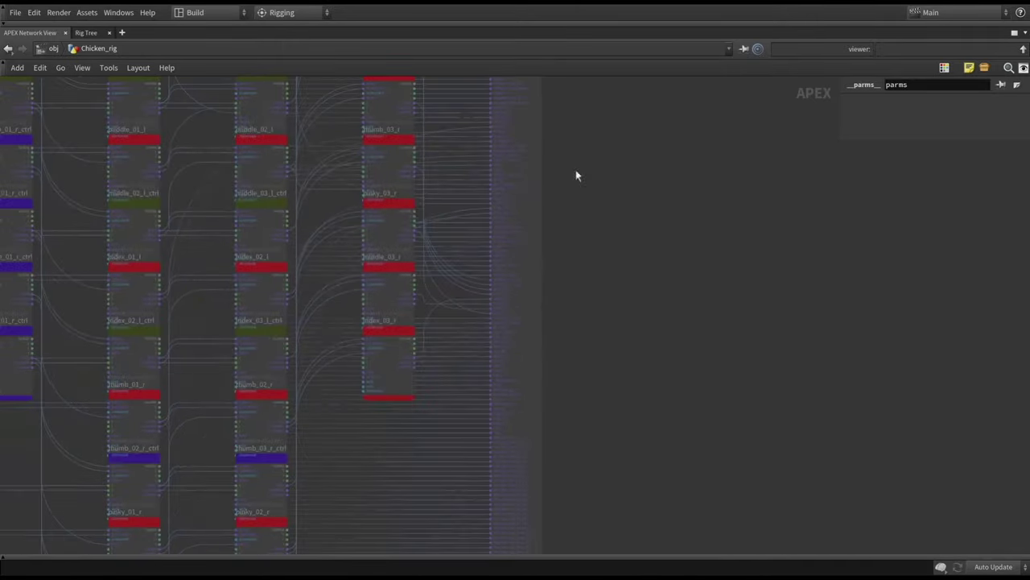
pyautogui.scroll(8, 517, 340)
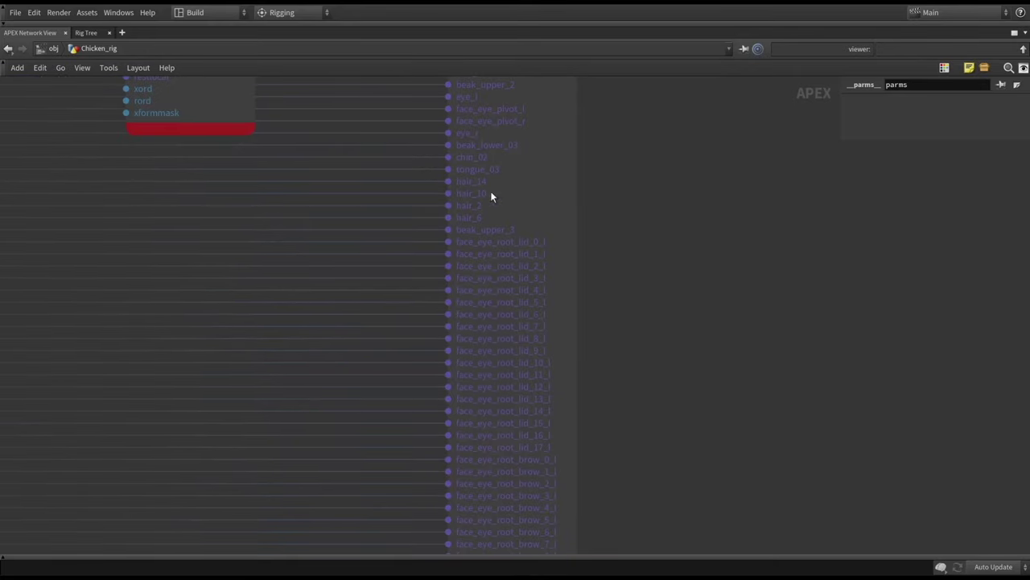
pyautogui.scroll(-8, 536, 374)
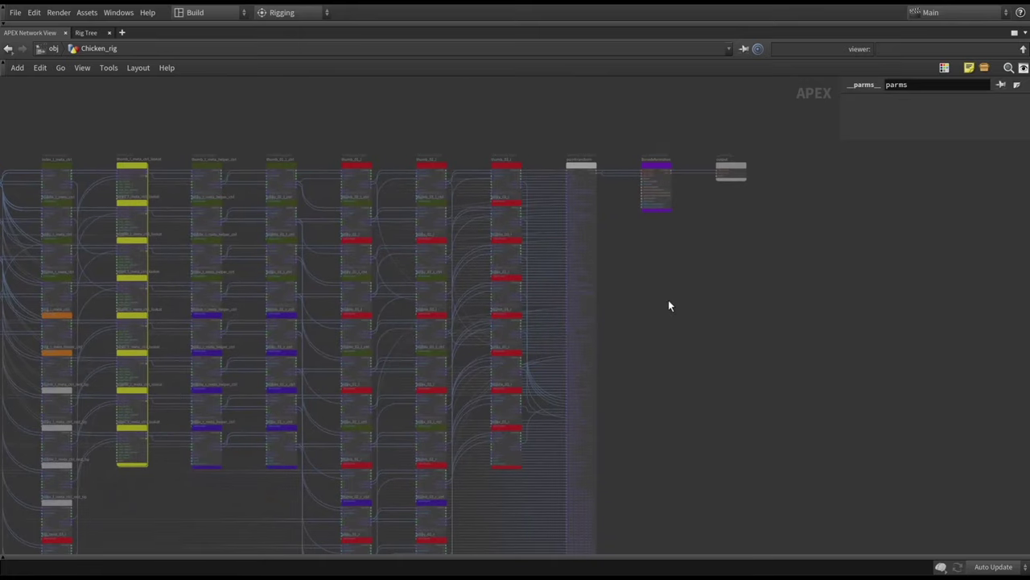
pyautogui.hotkey('ctrl', 'b')
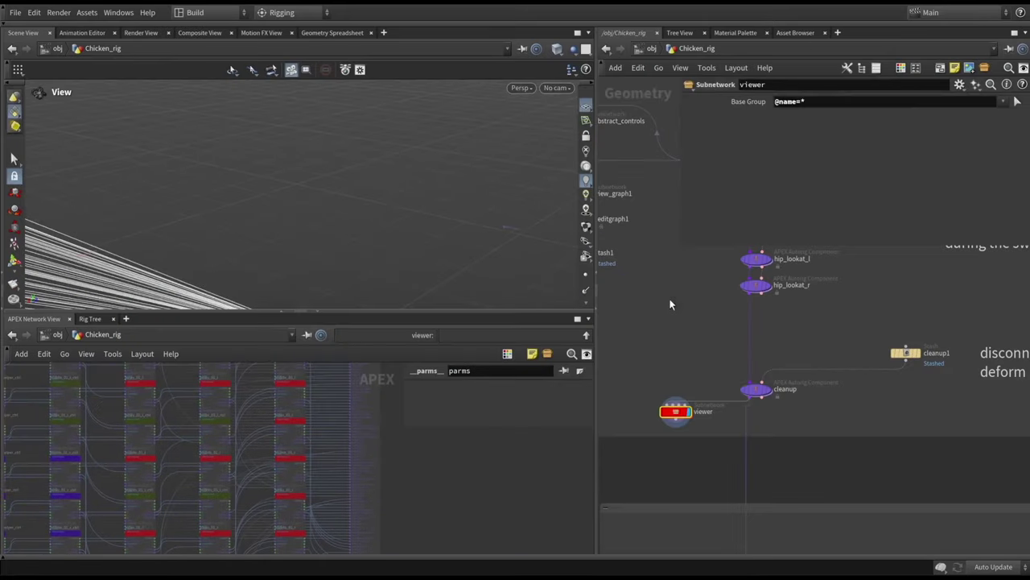
# Step: Toggle cleanup's bypass flag to compare the graph with and without cleanup
pyautogui.click(784, 371)
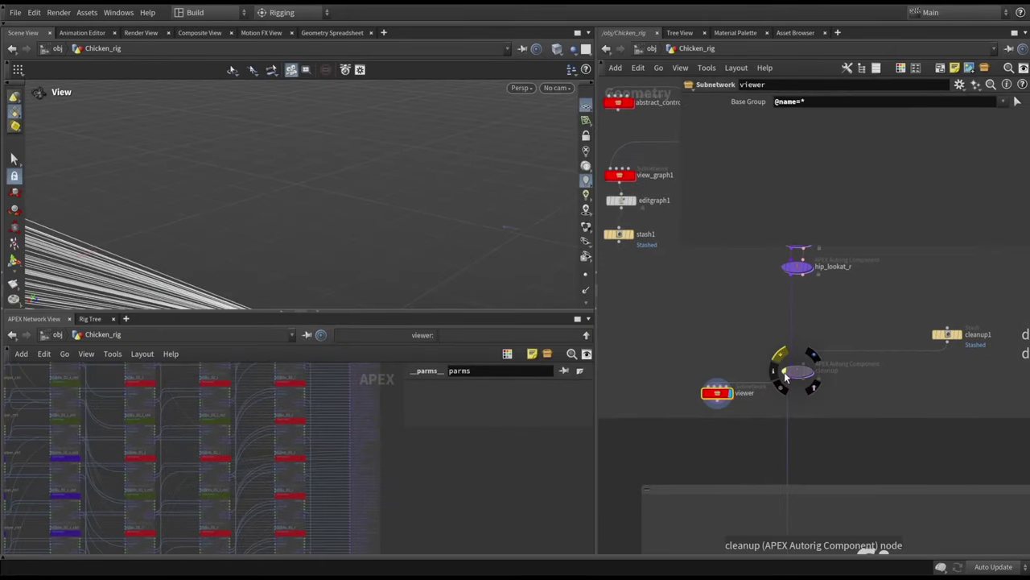
pyautogui.moveTo(250, 311); pyautogui.dragTo(250, 217)
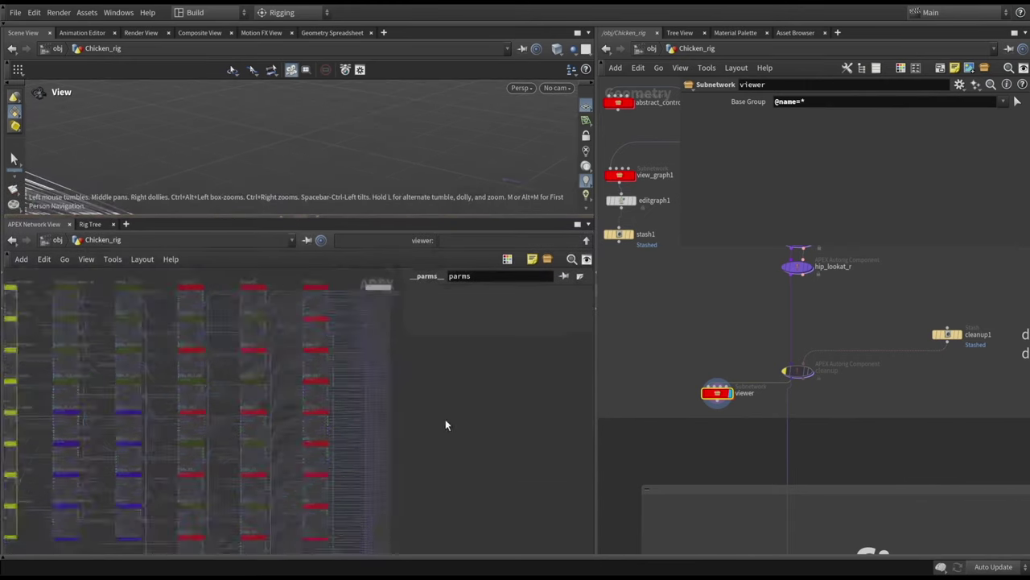
pyautogui.scroll(3, 464, 465)
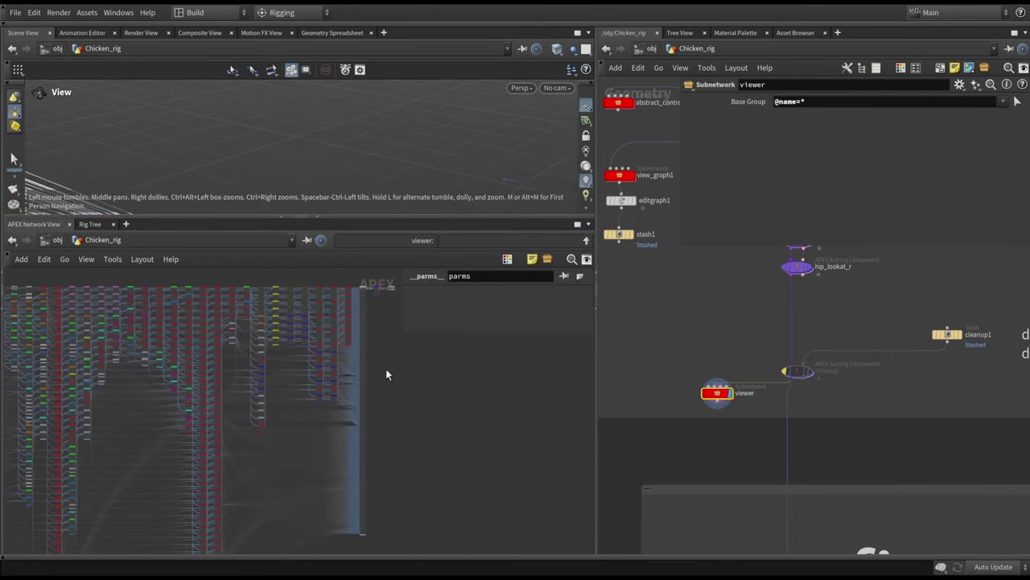
pyautogui.click(785, 371)
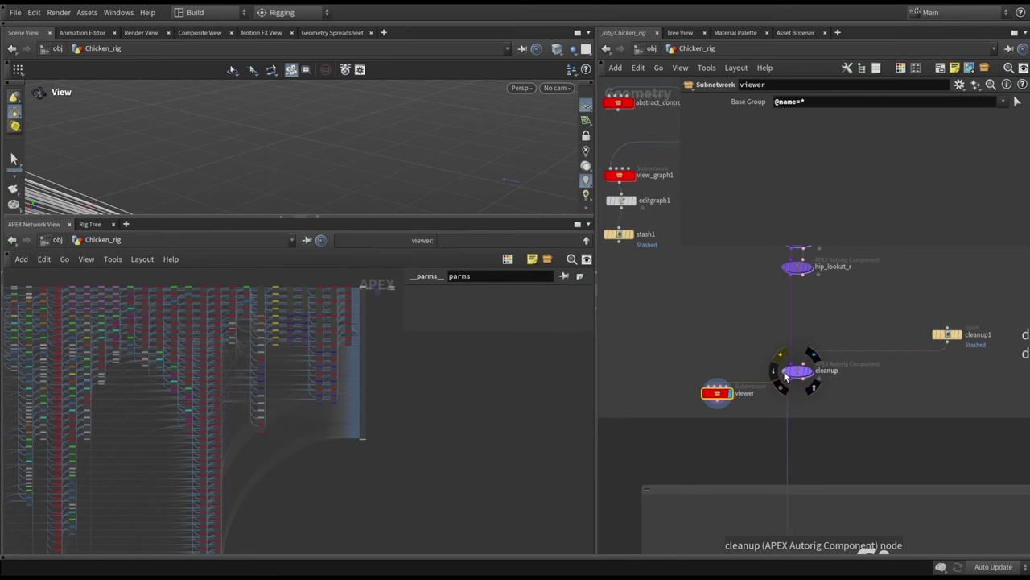
pyautogui.click(784, 375)
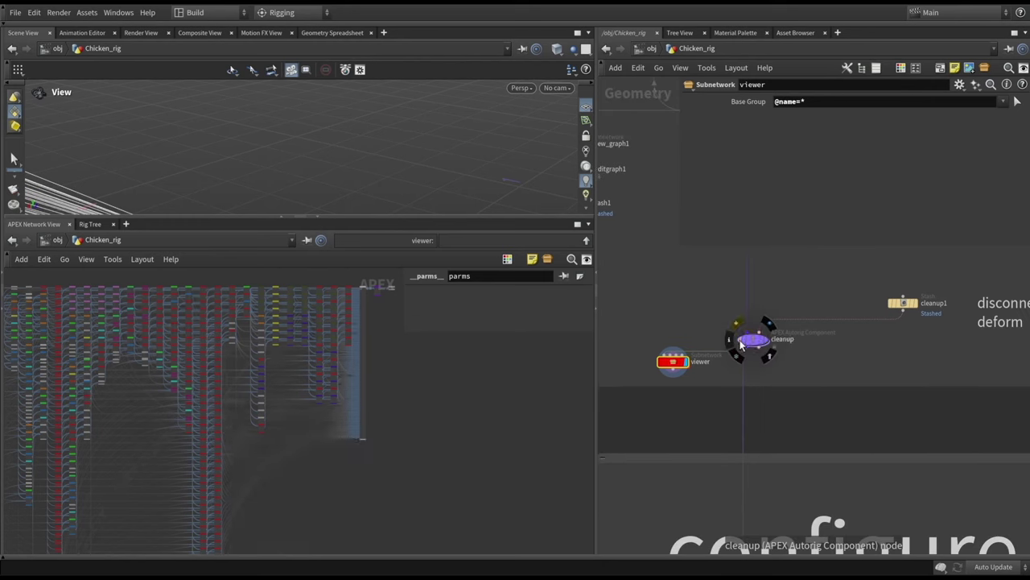
pyautogui.scroll(-4, 742, 345)
pyautogui.moveTo(852, 512); pyautogui.dragTo(845, 392, button='middle')
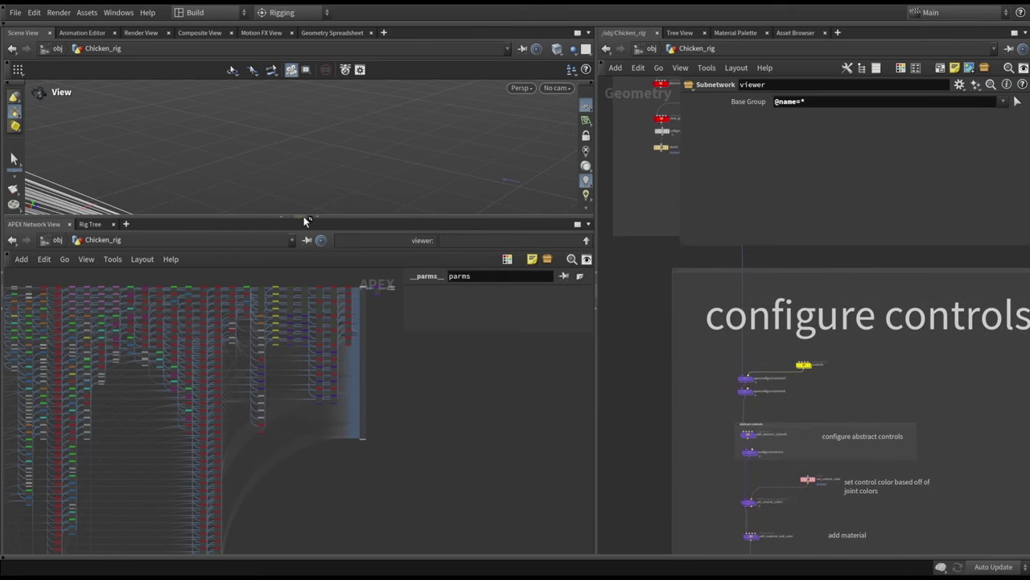
# Step: Display the rig at apexconfigurecontrols7 and expand its parameters to the shape settings
pyautogui.moveTo(306, 219); pyautogui.dragTo(306, 387)
pyautogui.moveTo(829, 387); pyautogui.dragTo(809, 394, button='middle')
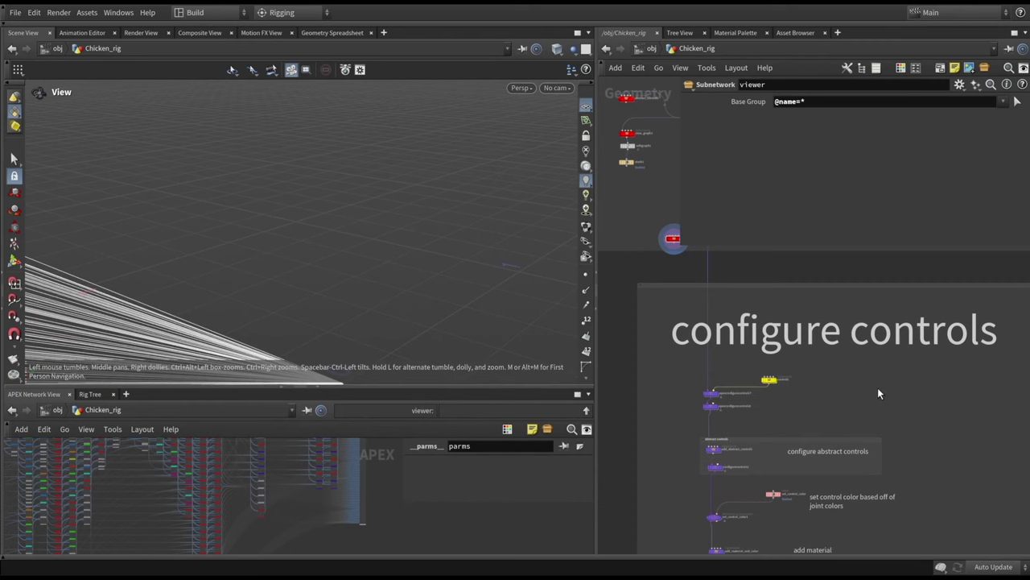
pyautogui.press('p')
pyautogui.scroll(4, 831, 403)
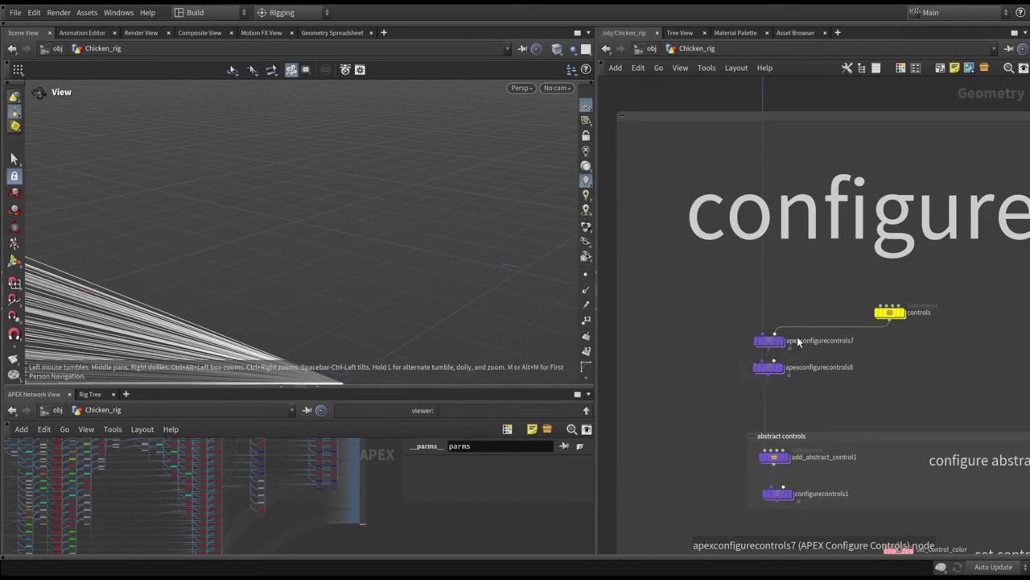
pyautogui.click(783, 340)
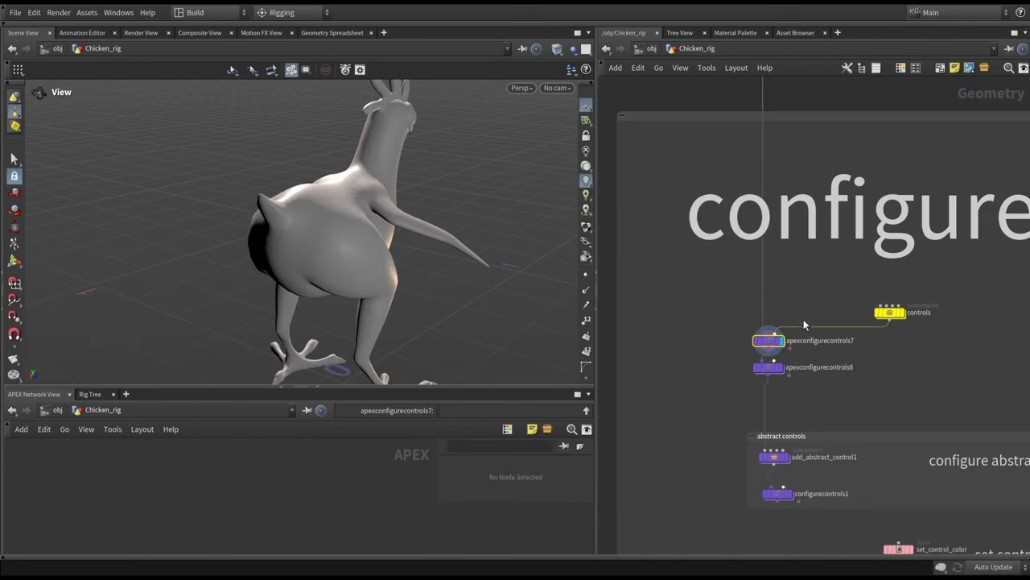
pyautogui.press('p')
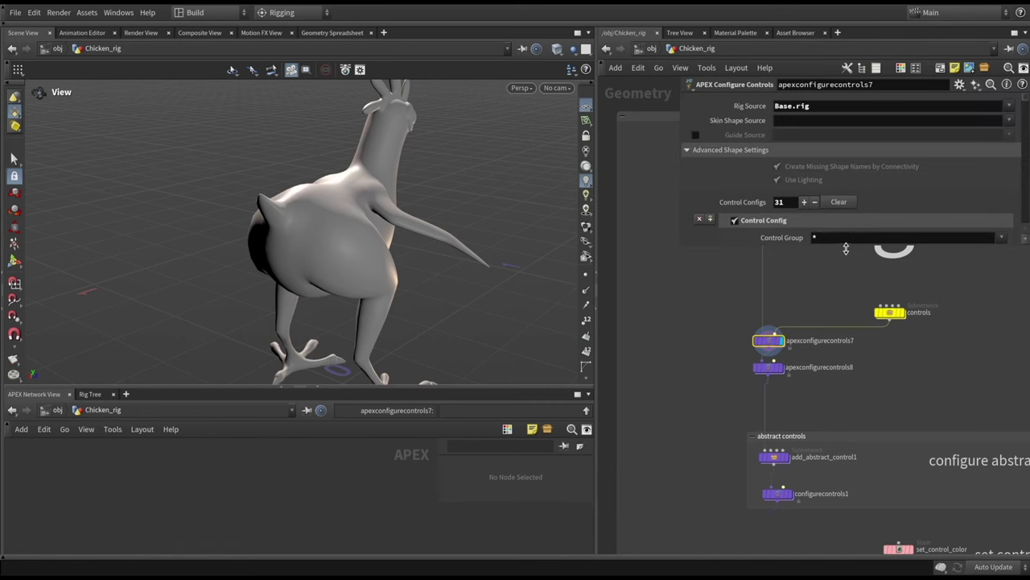
pyautogui.moveTo(846, 249); pyautogui.dragTo(852, 394)
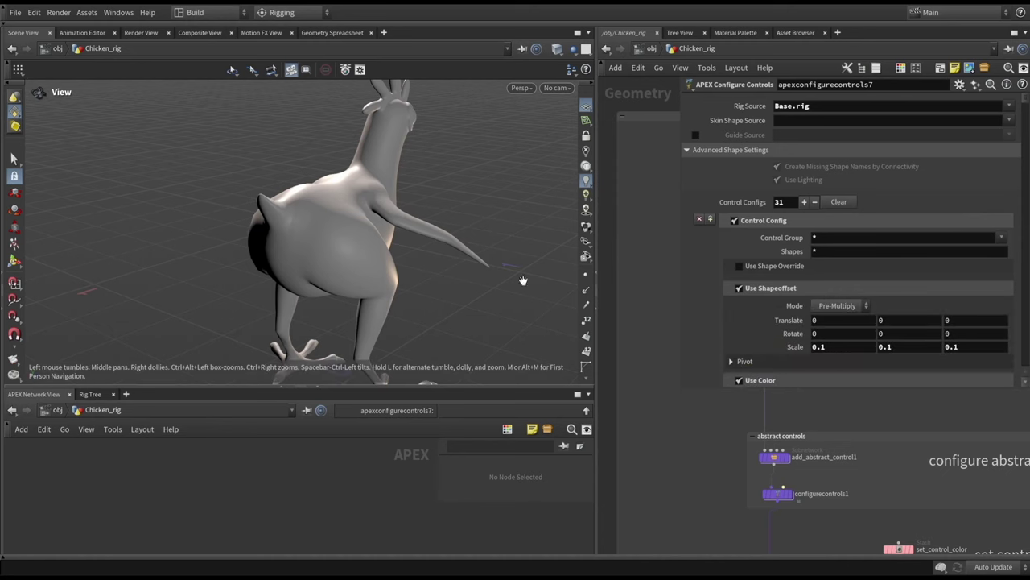
# Step: Orbit the posable chicken rig to a front three-quarter view
pyautogui.moveTo(473, 228); pyautogui.dragTo(346, 232)
pyautogui.moveTo(851, 414); pyautogui.dragTo(805, 502, button='middle')
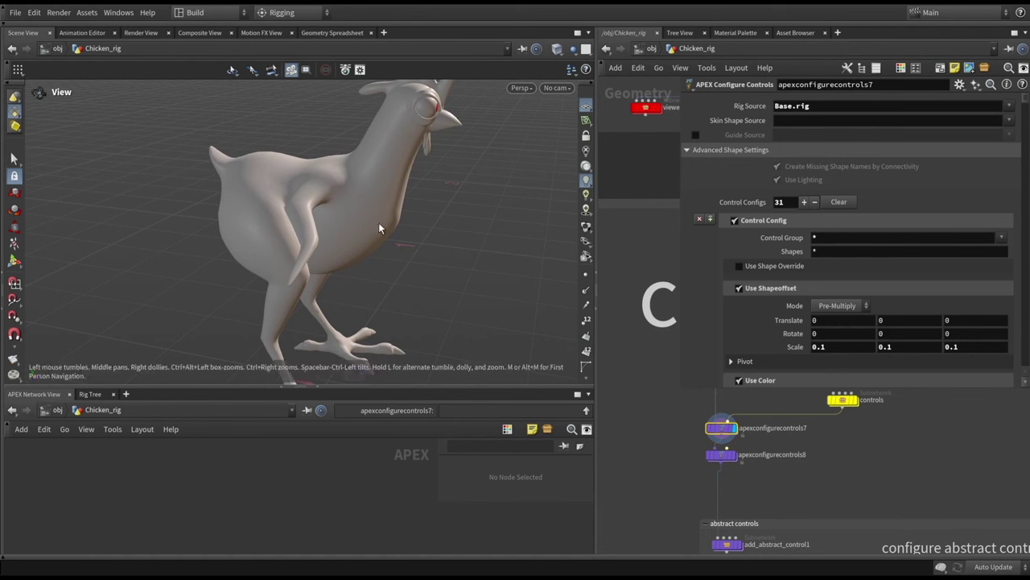
pyautogui.press('Return')
pyautogui.moveTo(398, 193); pyautogui.dragTo(298, 391)
pyautogui.hotkey('ctrl', 'b')
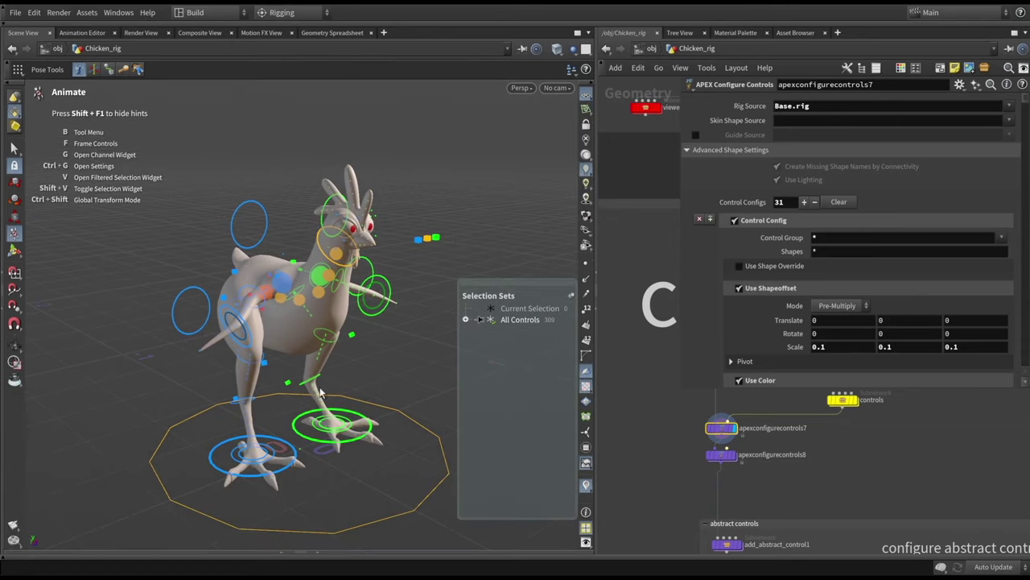
pyautogui.moveTo(414, 306); pyautogui.dragTo(447, 260)
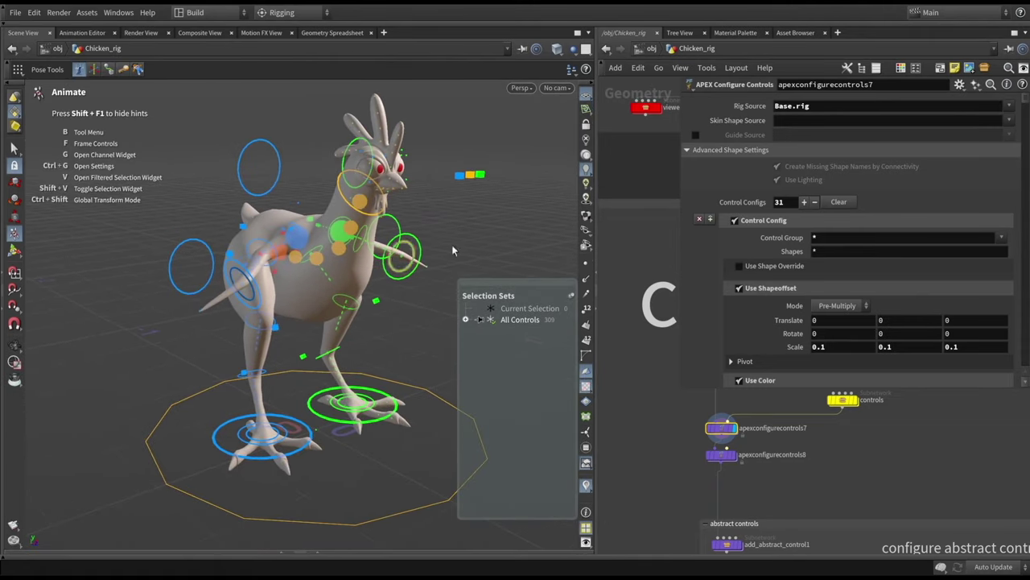
# Step: Scroll to pelvis_ctrl's orange colour (1, 0.179, 0) and bring the controls subnetwork into view
pyautogui.moveTo(1026, 102); pyautogui.dragTo(1027, 115)
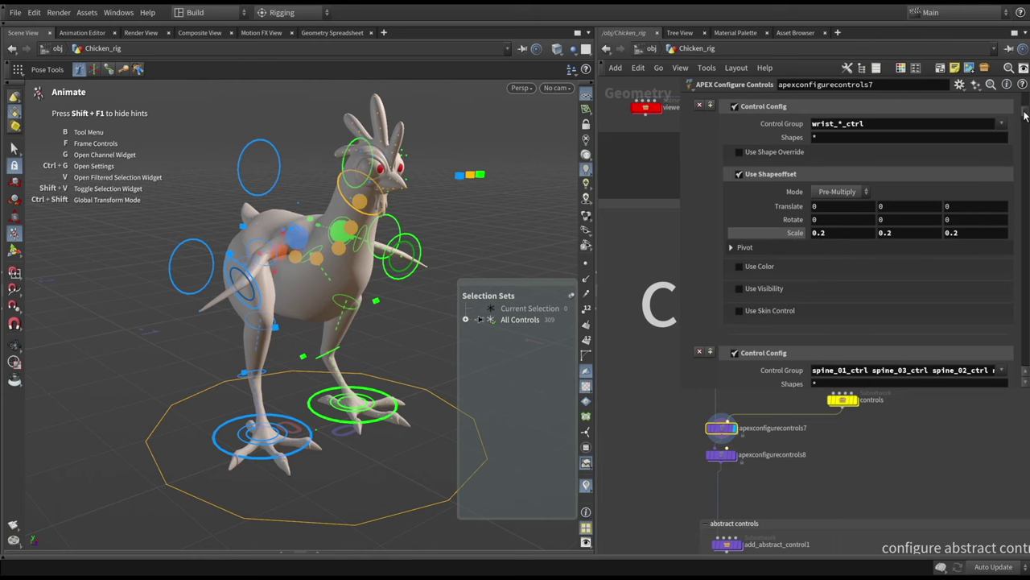
pyautogui.moveTo(1025, 115); pyautogui.dragTo(1027, 130)
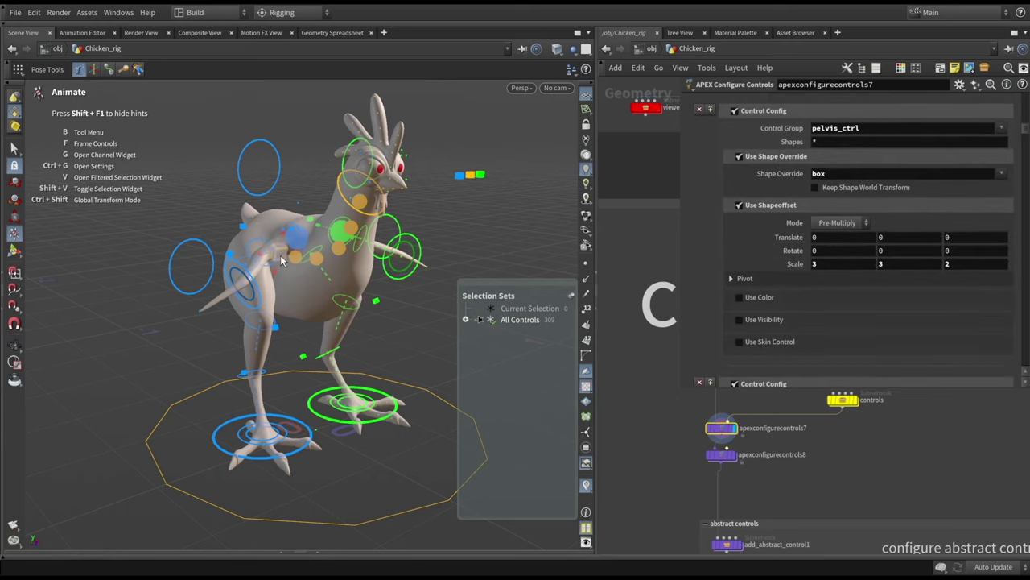
pyautogui.moveTo(1027, 130); pyautogui.dragTo(1025, 236)
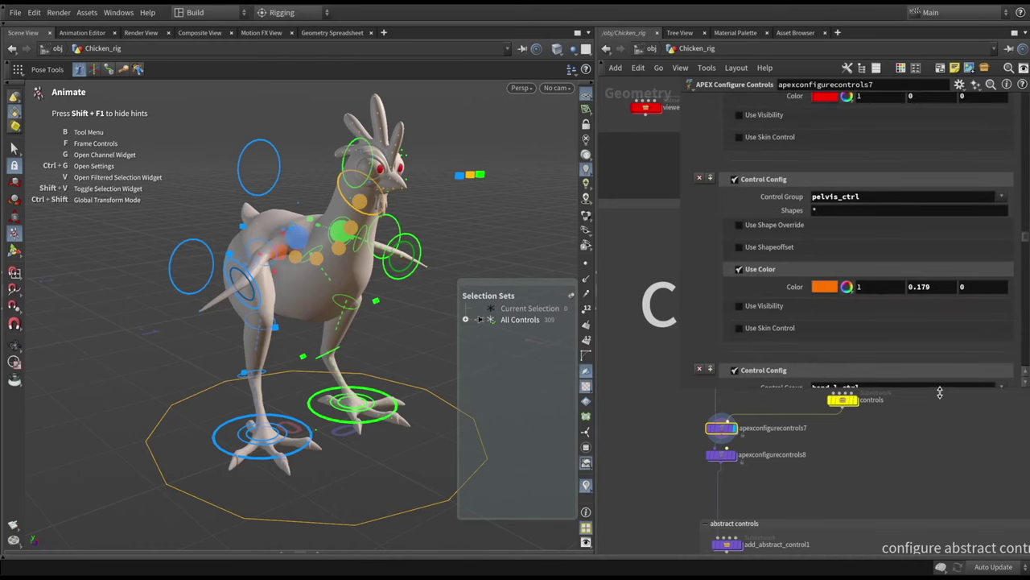
pyautogui.moveTo(939, 392); pyautogui.dragTo(834, 250)
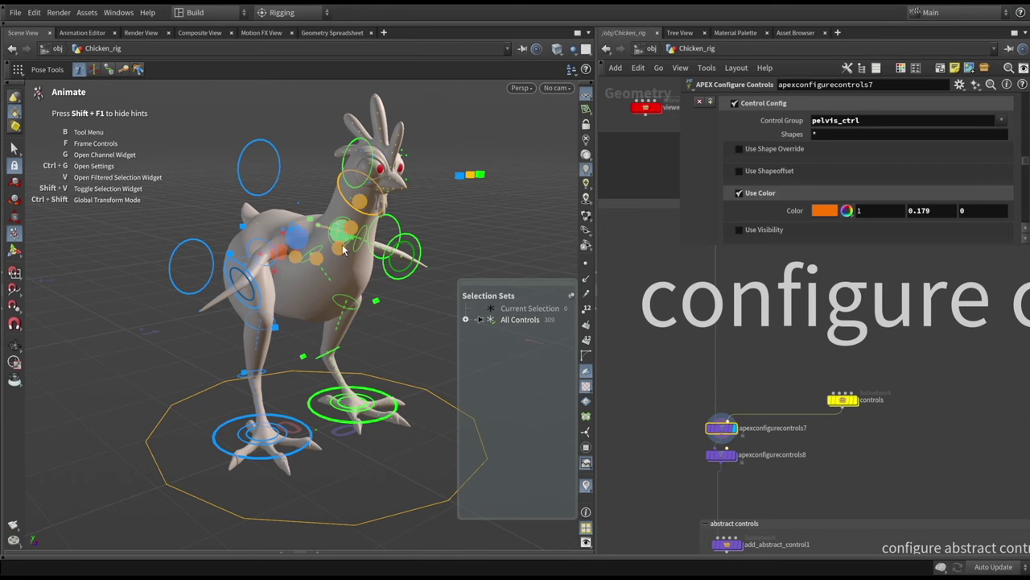
pyautogui.moveTo(845, 251)
pyautogui.mouseDown()
pyautogui.moveTo(845, 265)
pyautogui.moveTo(845, 254)
pyautogui.mouseUp()
pyautogui.moveTo(820, 433); pyautogui.dragTo(859, 449, button='middle')
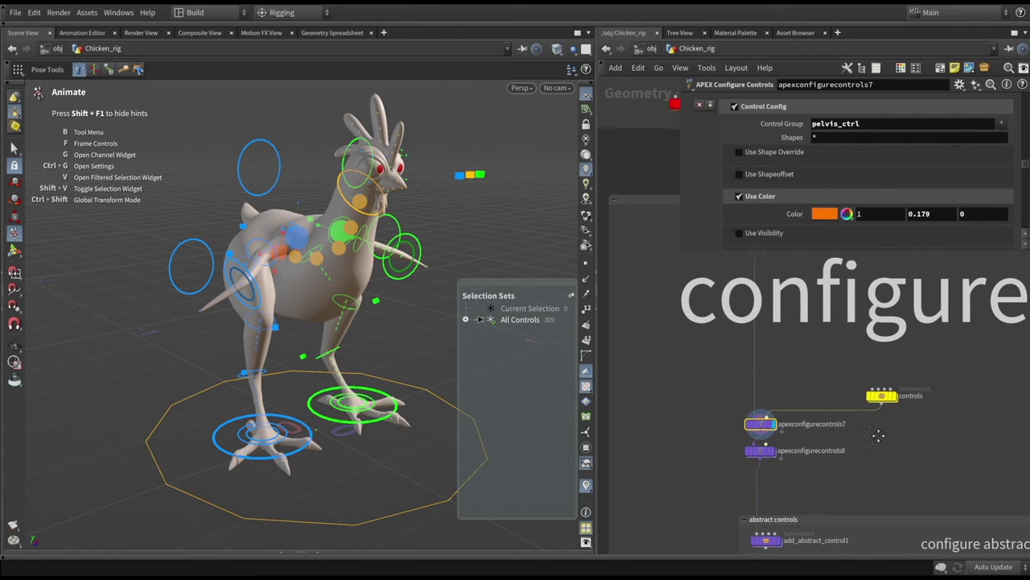
pyautogui.scroll(2, 761, 418)
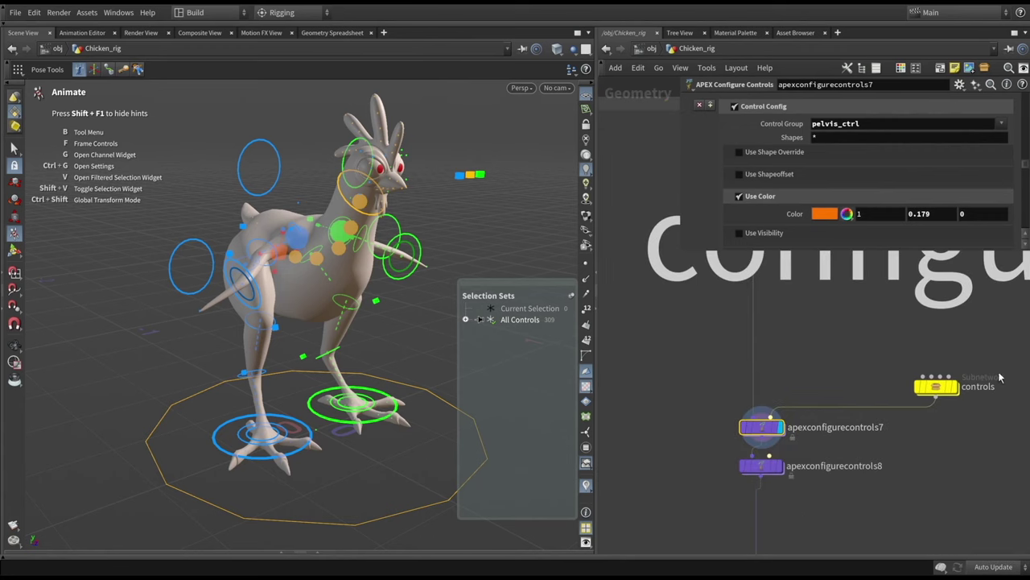
# Step: Enter the controls subnetwork and orbit around its ik/fk control-shape geometry
pyautogui.click(935, 390)
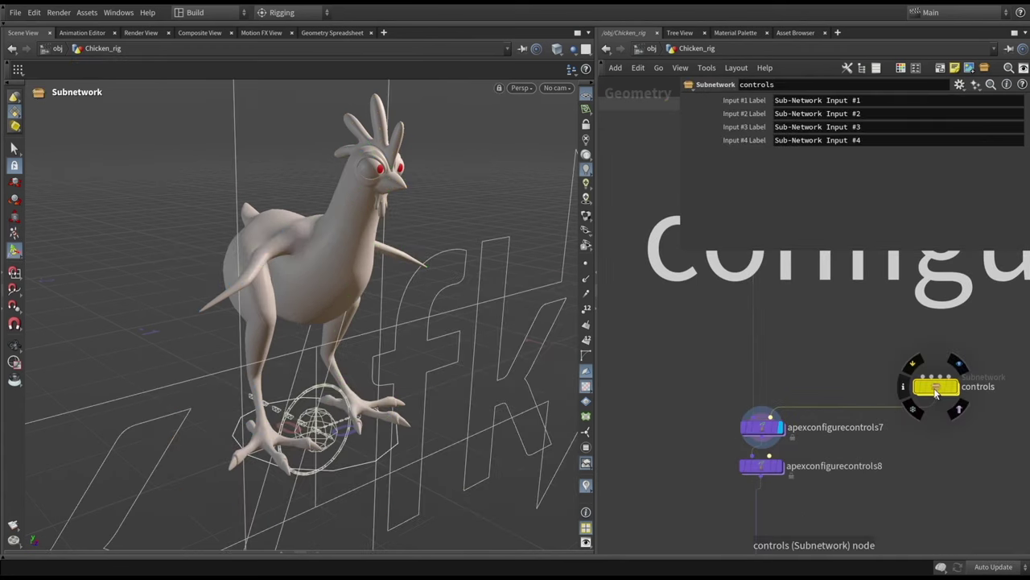
pyautogui.doubleClick(935, 390)
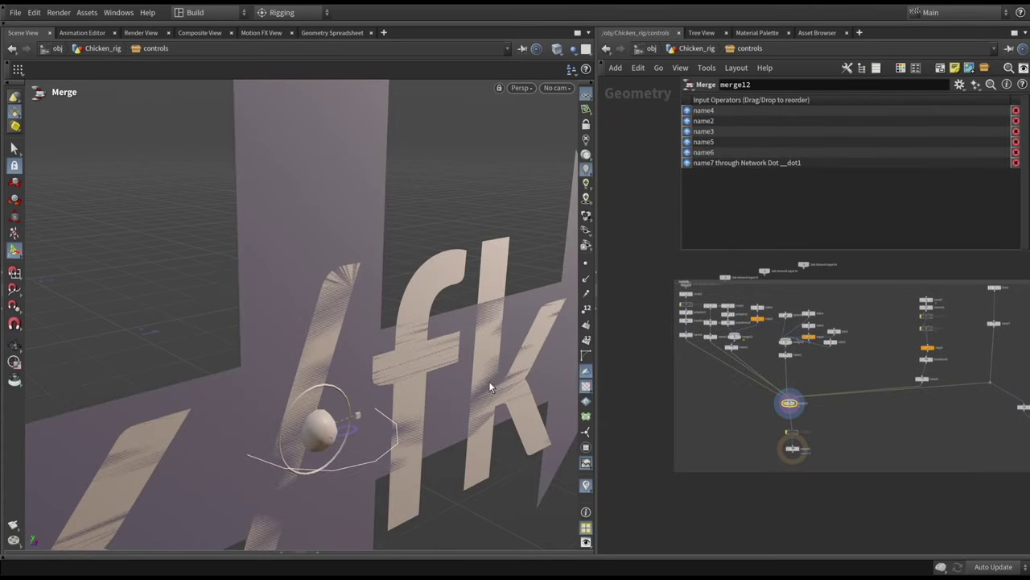
pyautogui.moveTo(455, 263); pyautogui.dragTo(435, 273)
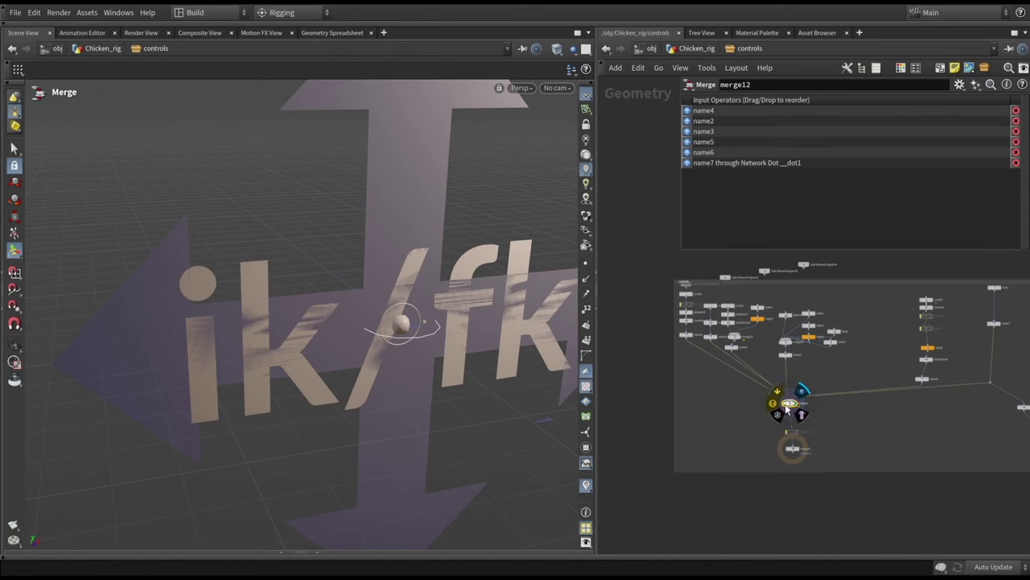
pyautogui.scroll(3, 693, 357)
pyautogui.scroll(3, 693, 356)
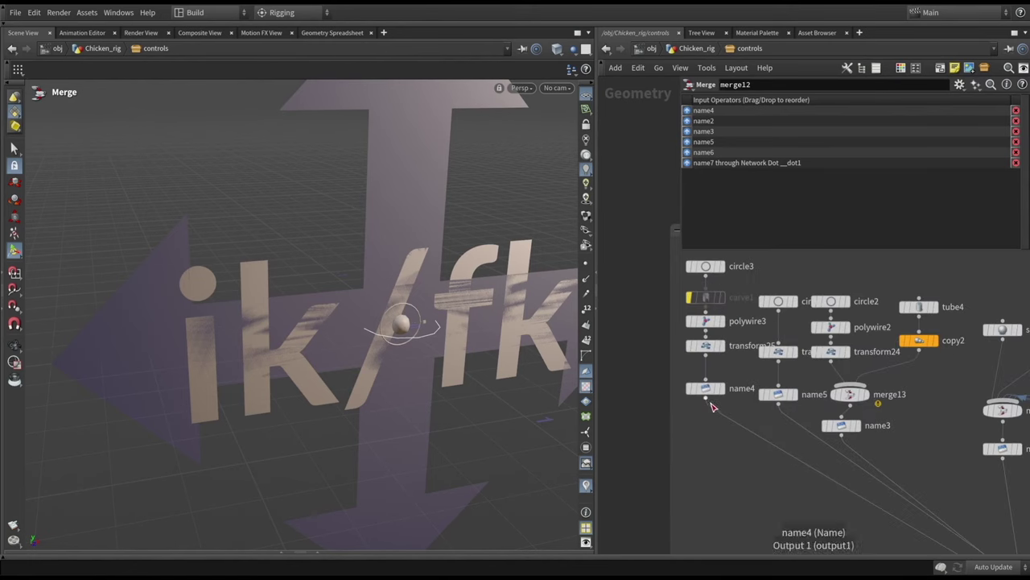
# Step: Display the circle, circle_wire and circle_arrow shapes from name4, name5 and name3 in turn
pyautogui.click(707, 388)
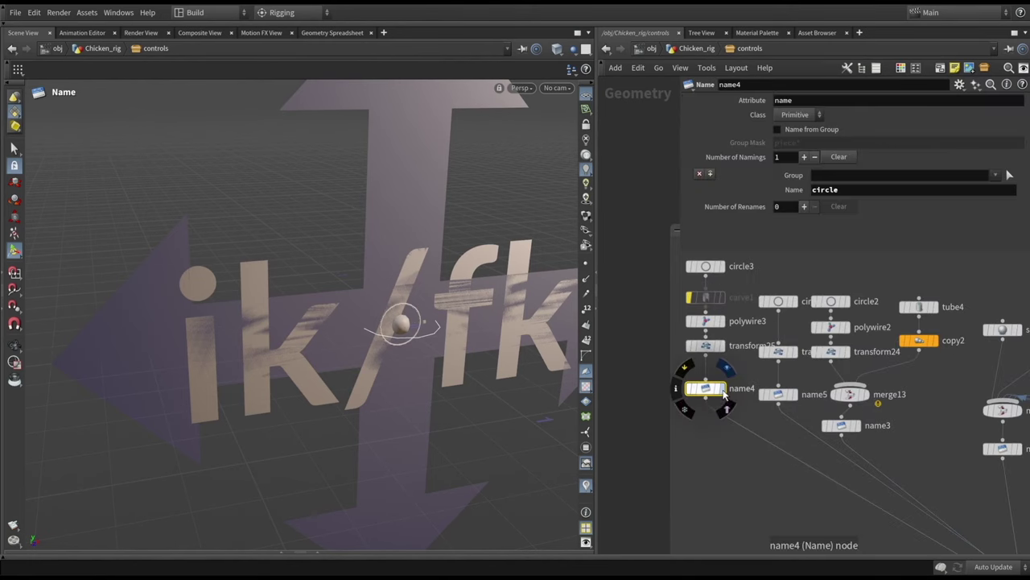
pyautogui.click(722, 390)
pyautogui.click(795, 394)
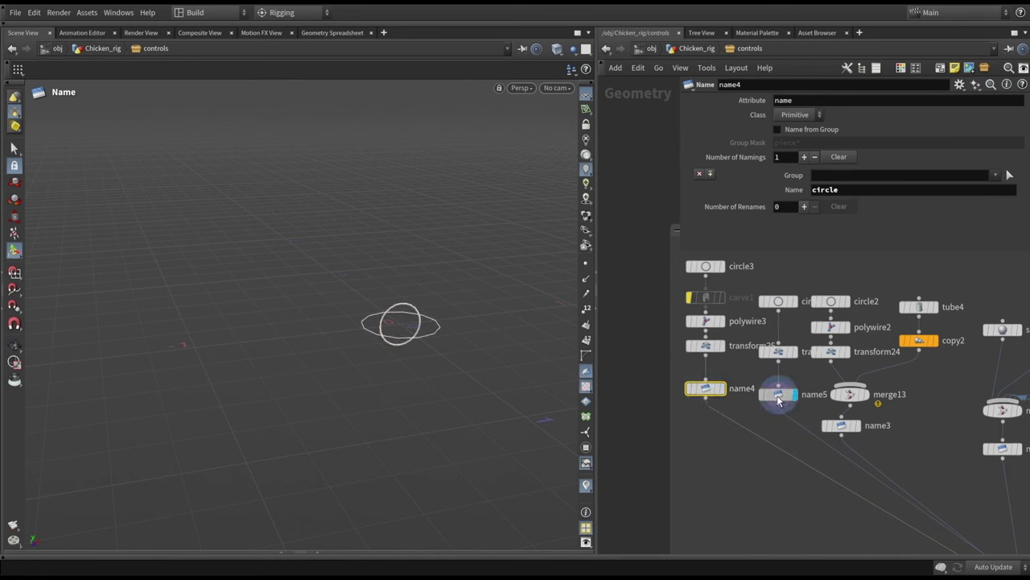
pyautogui.click(860, 425)
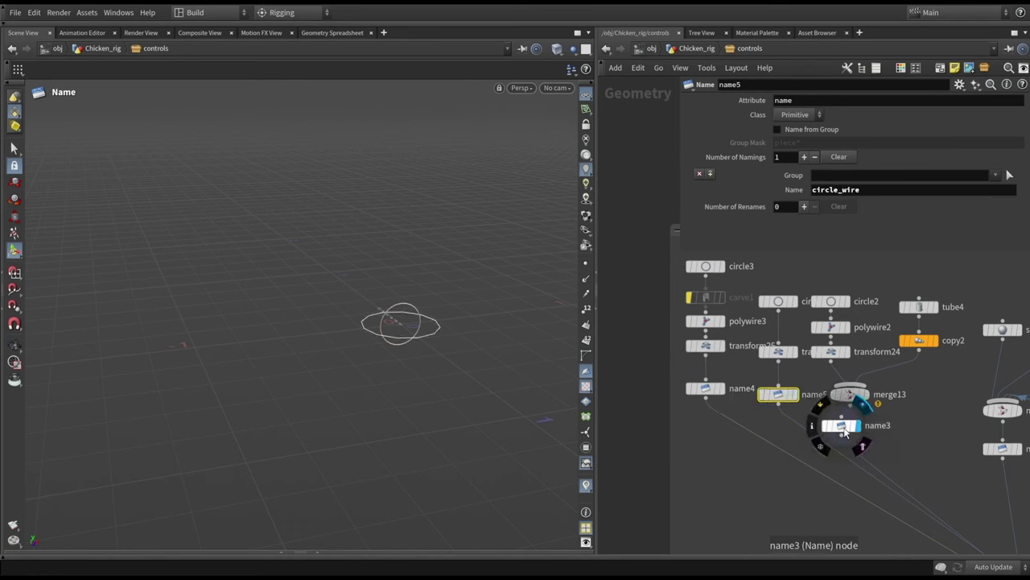
pyautogui.scroll(-2, 818, 424)
# Step: Back at Chicken_rig, select apexconfigurecontrols8 and expand its Control Config entries
pyautogui.press('u')
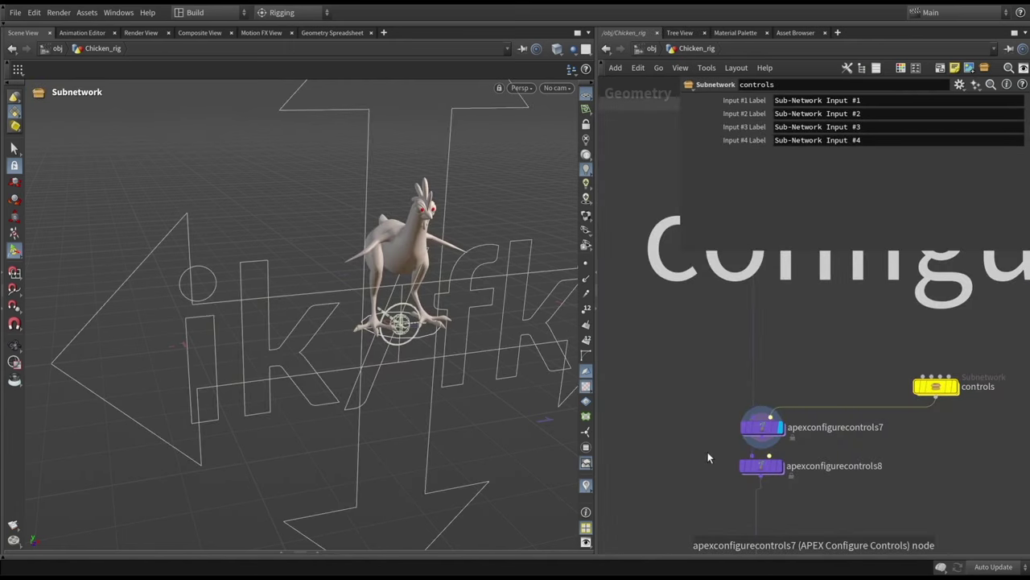
pyautogui.moveTo(684, 439); pyautogui.dragTo(807, 394)
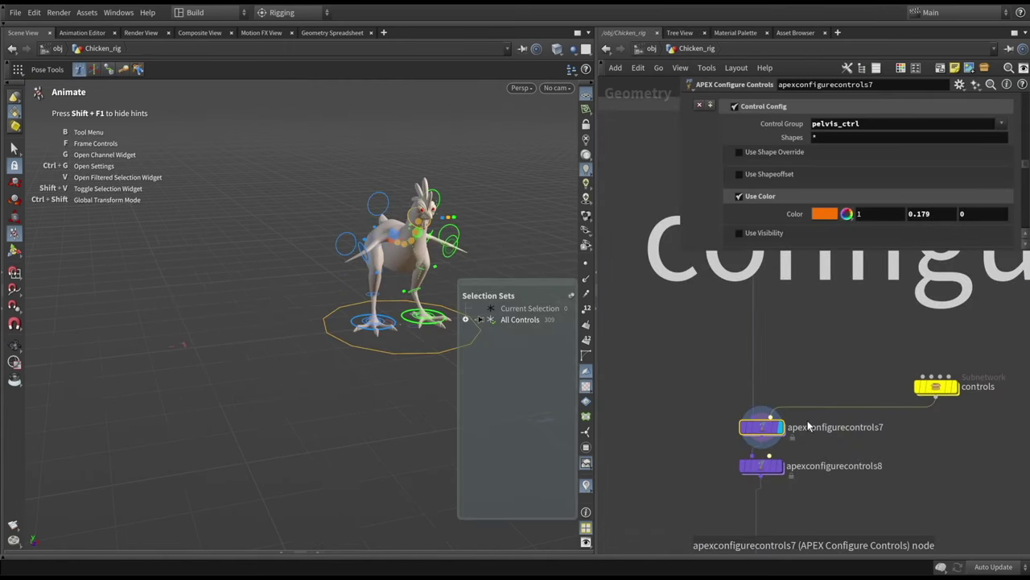
pyautogui.moveTo(858, 496); pyautogui.dragTo(859, 424, button='middle')
pyautogui.scroll(-2, 853, 420)
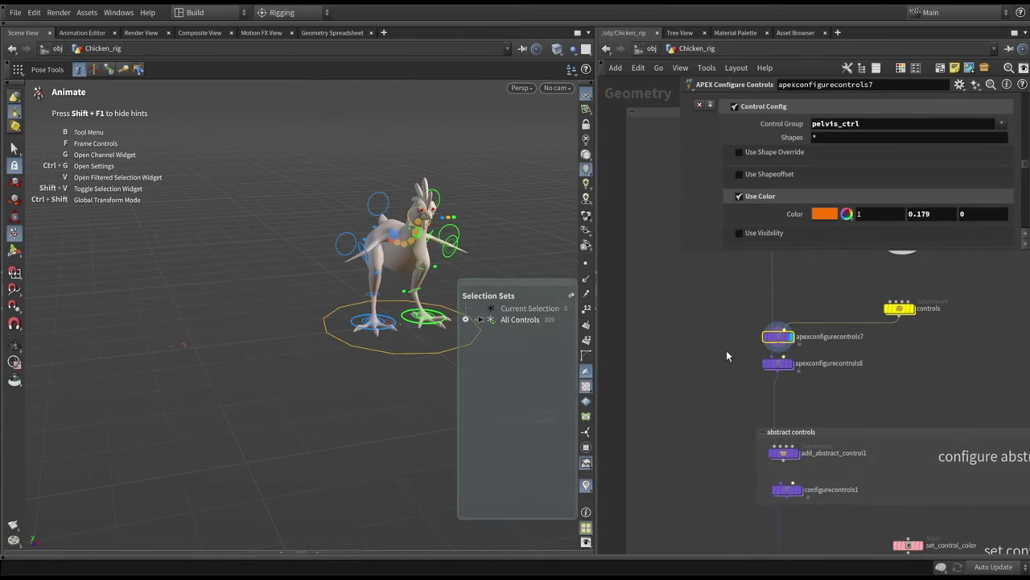
pyautogui.moveTo(727, 352); pyautogui.dragTo(825, 378)
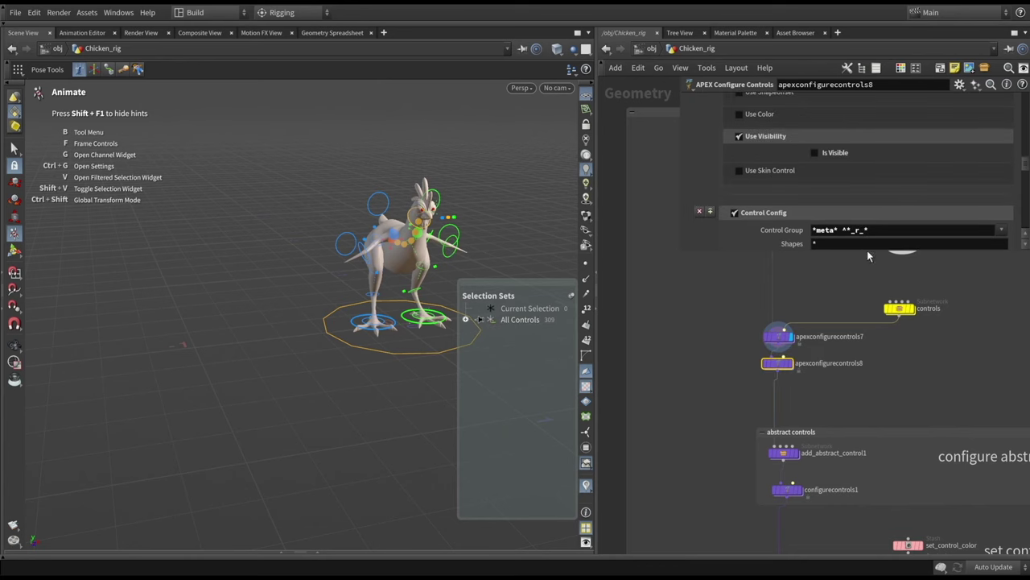
pyautogui.moveTo(867, 251); pyautogui.dragTo(865, 424)
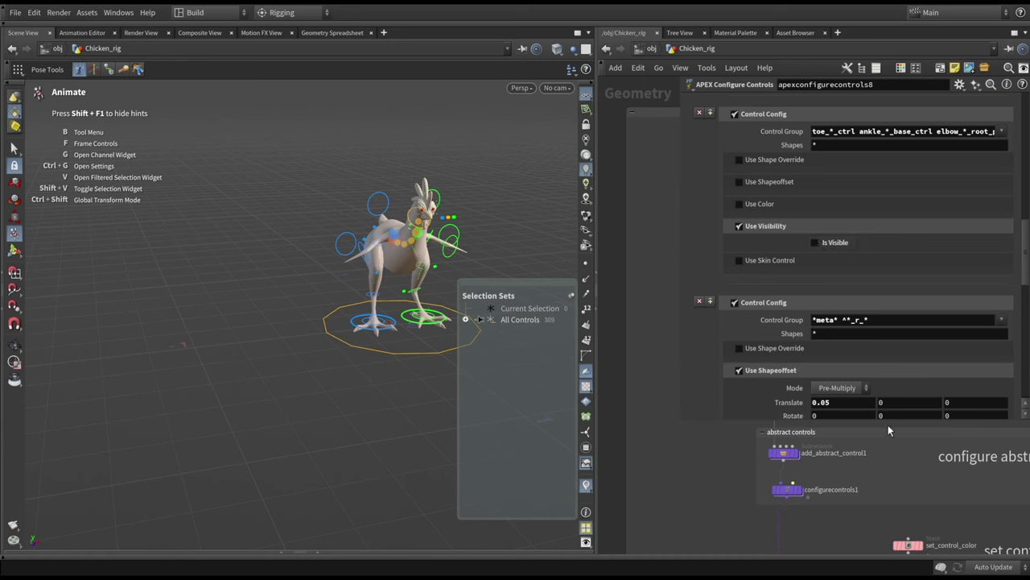
# Step: Extend the abstract controls network box upward and pan to its notes and nodes
pyautogui.moveTo(897, 429); pyautogui.dragTo(724, 214)
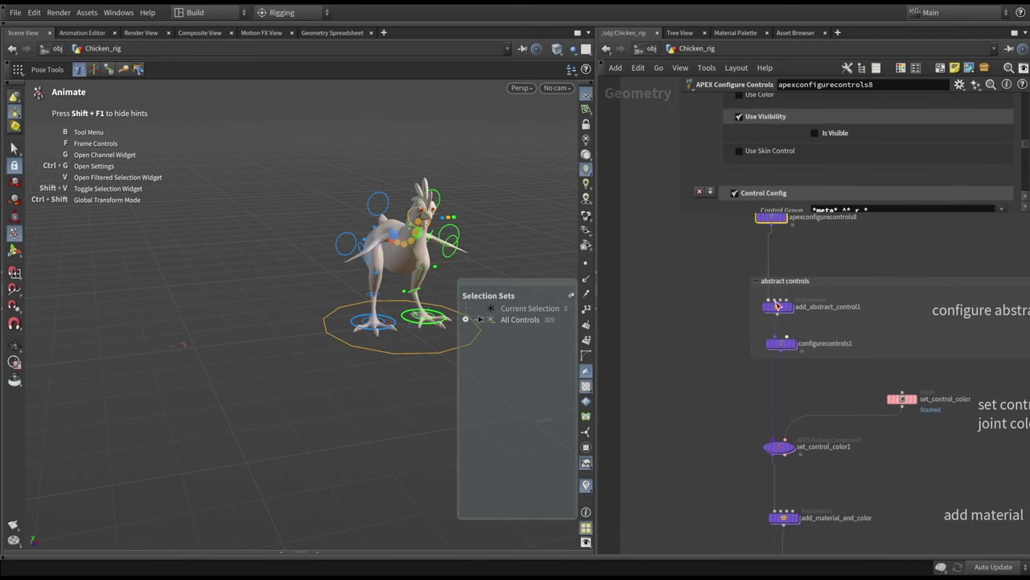
pyautogui.moveTo(864, 259); pyautogui.dragTo(851, 276, button='middle')
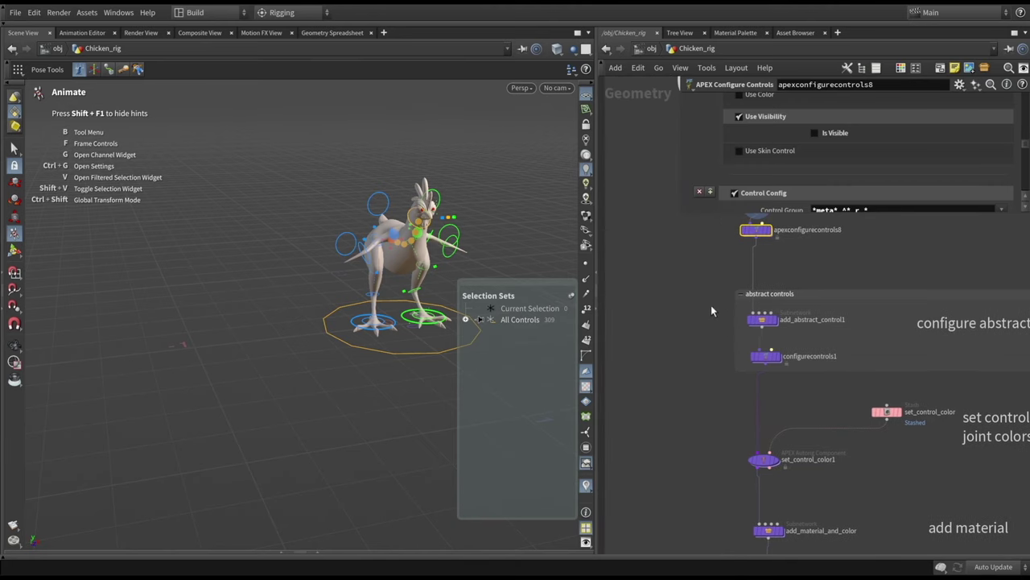
pyautogui.scroll(-3, 706, 346)
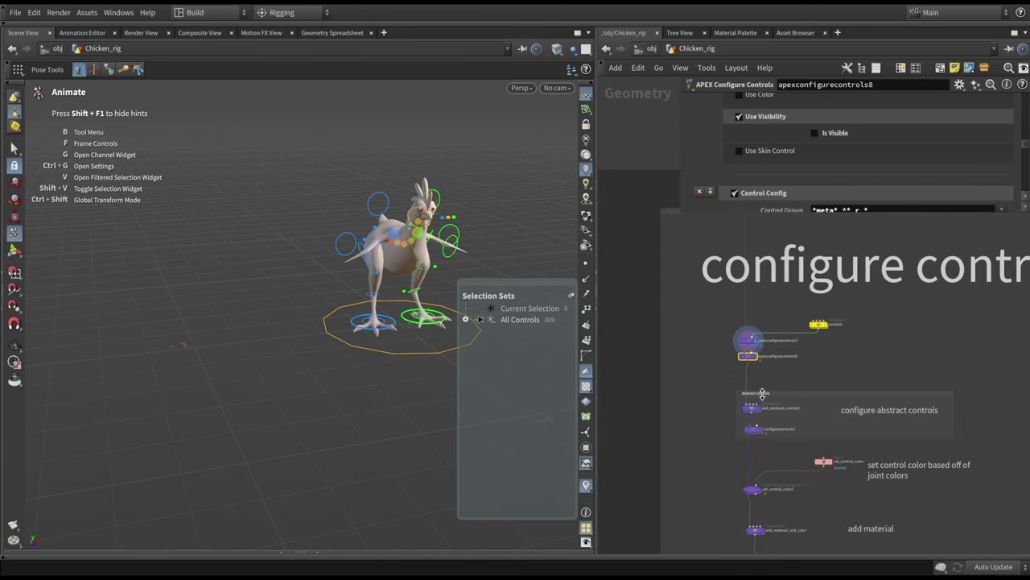
pyautogui.scroll(4, 717, 415)
# Step: Inside add_abstract_control1, inspect configrue_abstract_control's parms values: x_min 0, x_max 1, lock_range 1
pyautogui.moveTo(737, 360)
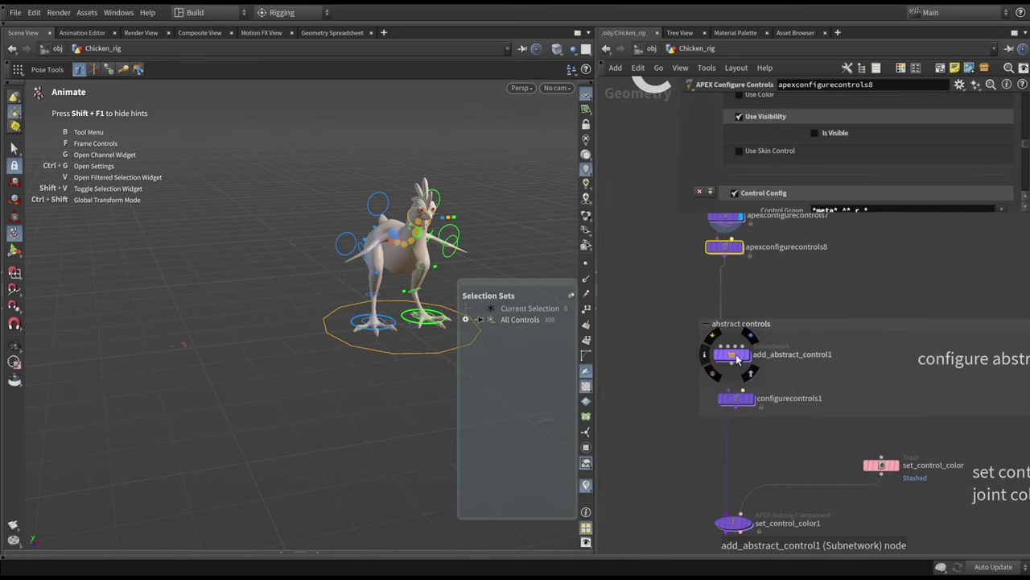
pyautogui.doubleClick(735, 359)
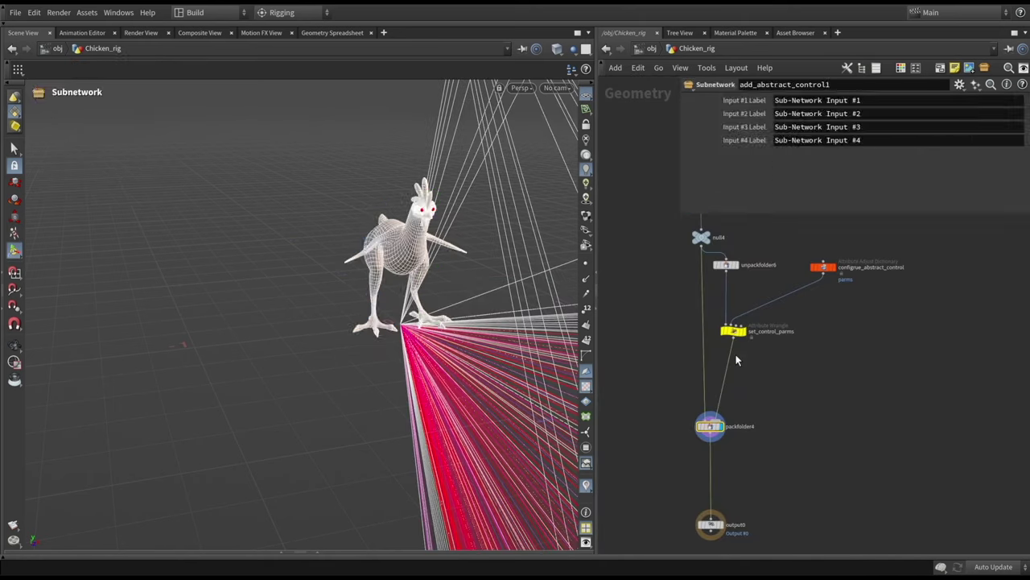
pyautogui.click(845, 306)
pyautogui.moveTo(845, 300); pyautogui.dragTo(846, 301)
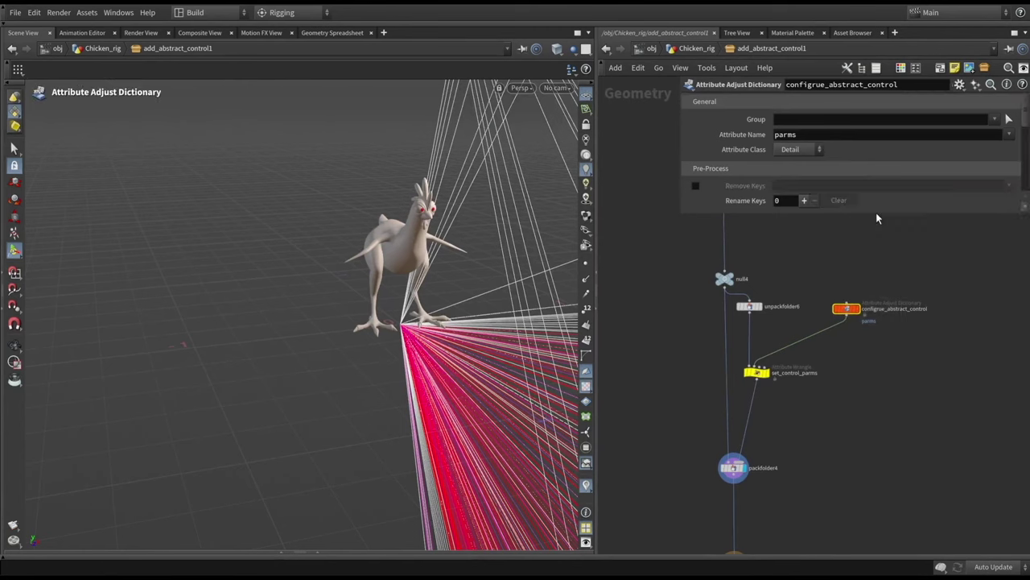
pyautogui.moveTo(883, 219); pyautogui.dragTo(888, 454)
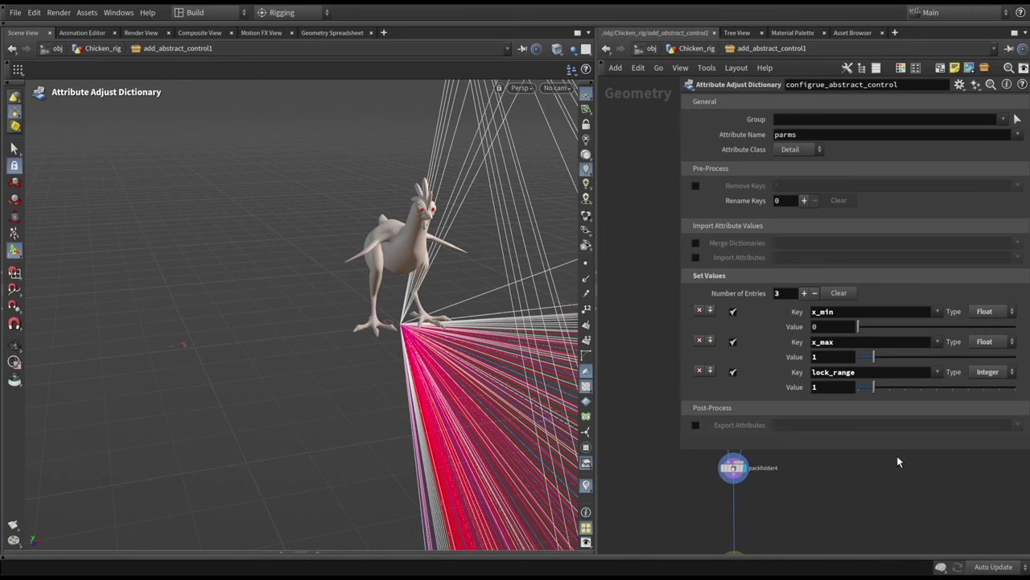
# Step: Select the set_control_parms wrangle and highlight its five lines of VEX code
pyautogui.moveTo(898, 454); pyautogui.dragTo(898, 256)
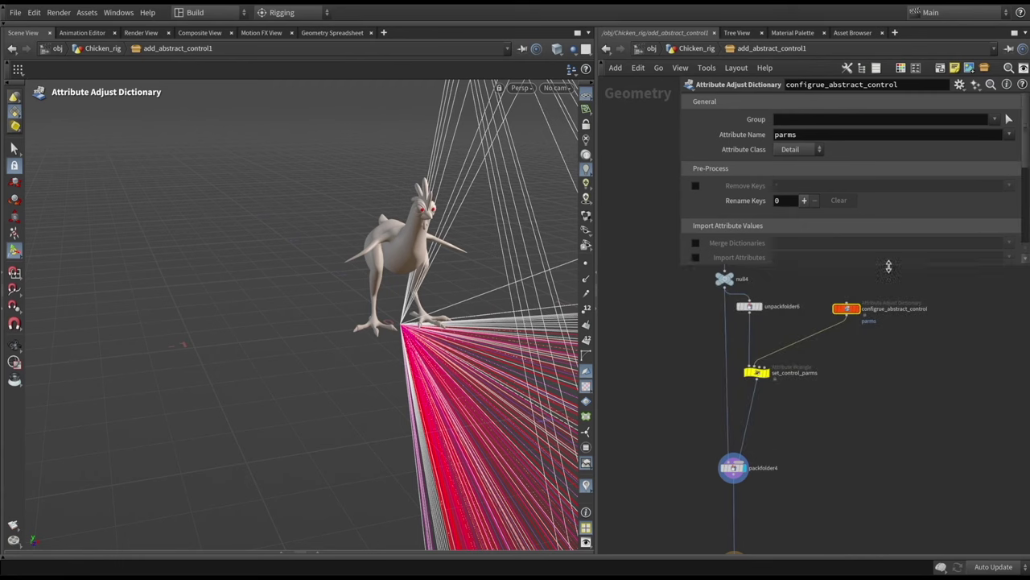
pyautogui.moveTo(807, 418); pyautogui.dragTo(762, 369)
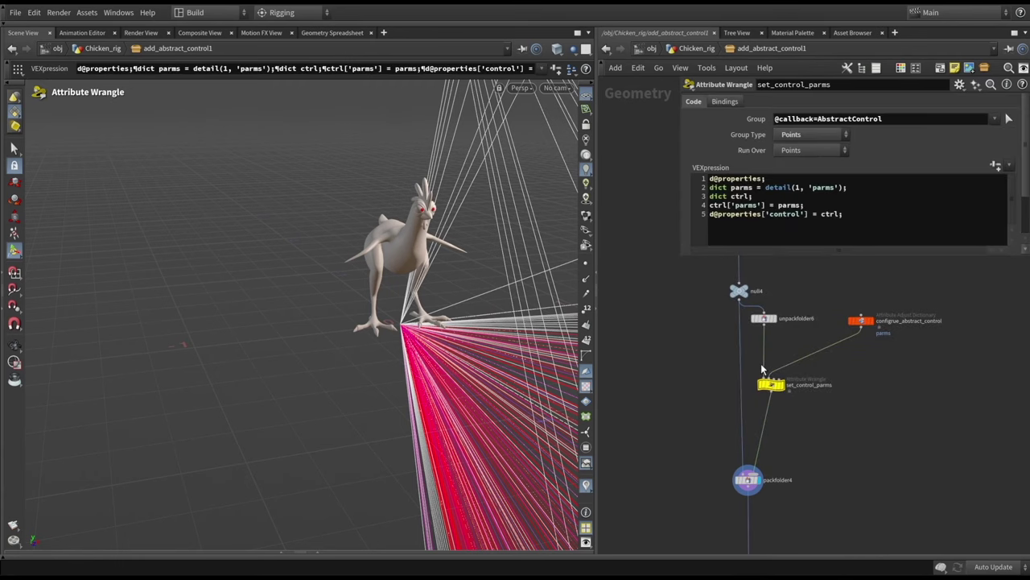
pyautogui.moveTo(885, 259); pyautogui.dragTo(884, 320)
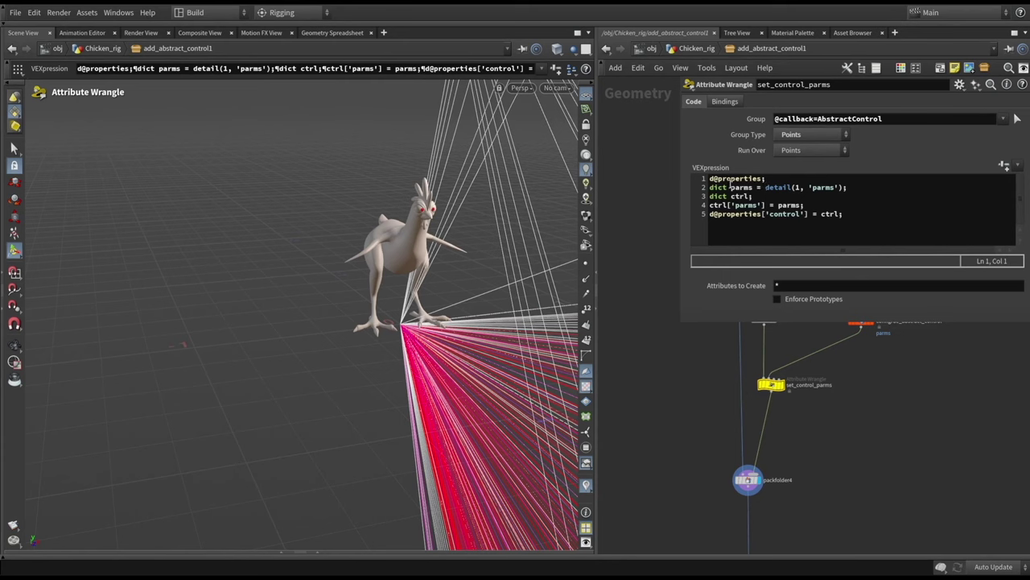
pyautogui.moveTo(711, 178); pyautogui.dragTo(843, 214)
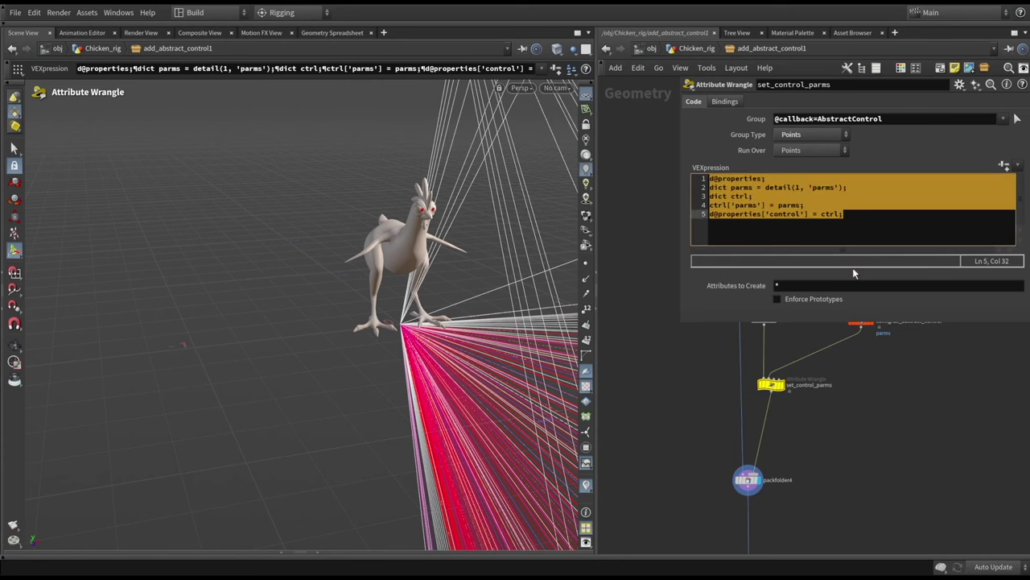
pyautogui.moveTo(830, 326); pyautogui.dragTo(830, 276)
pyautogui.moveTo(871, 388); pyautogui.dragTo(842, 432, button='middle')
pyautogui.scroll(-2, 837, 427)
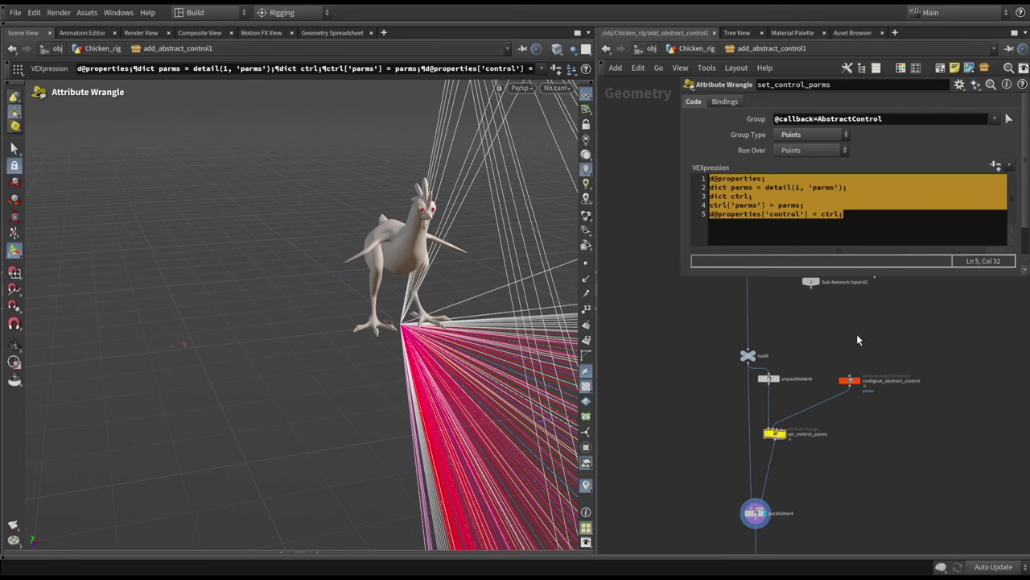
# Step: Go up to /obj and dive into the Lucha_rig object
pyautogui.press('u')
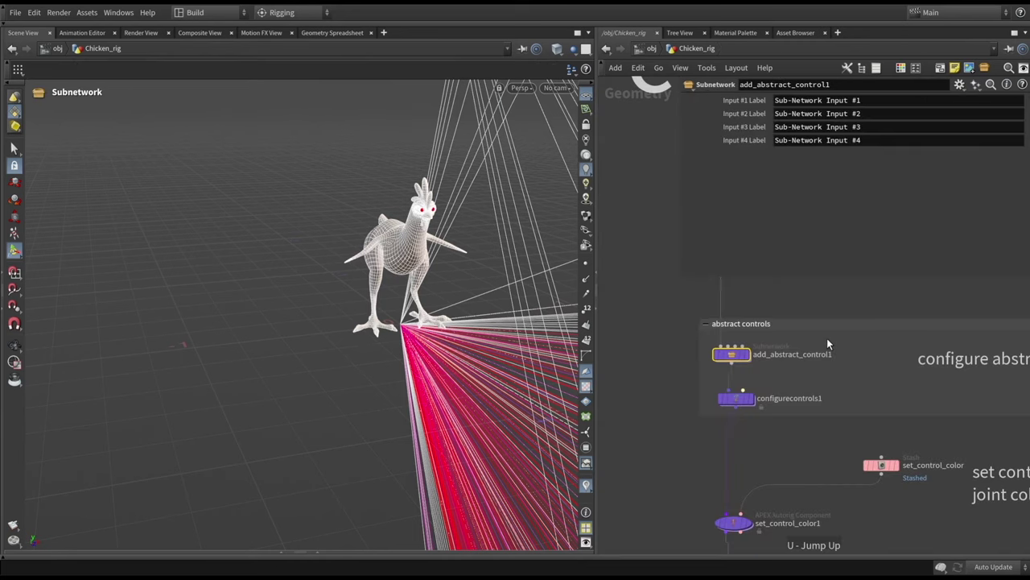
pyautogui.press('u')
pyautogui.moveTo(745, 303); pyautogui.dragTo(760, 326, button='middle')
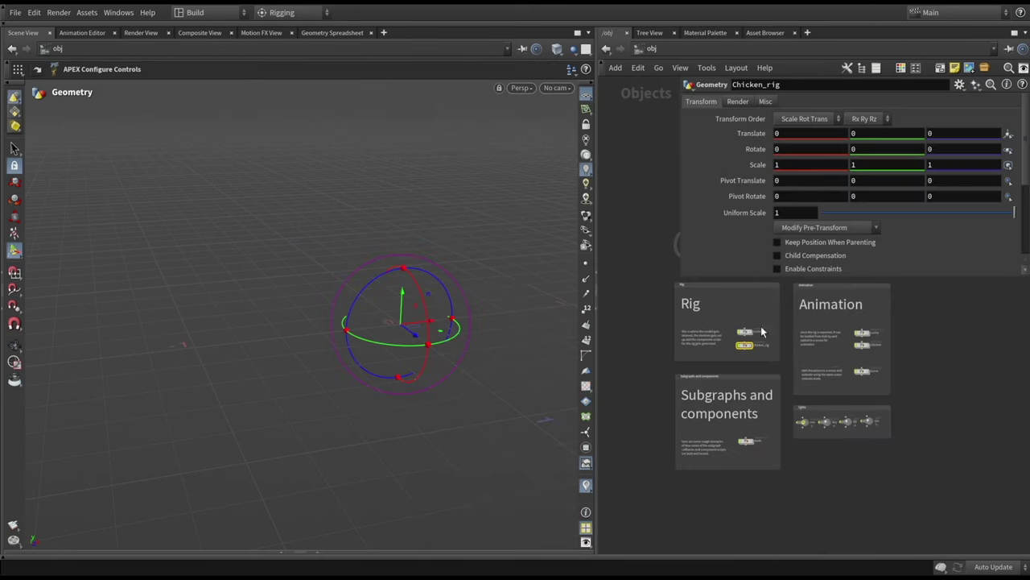
pyautogui.click(748, 333)
pyautogui.press('i')
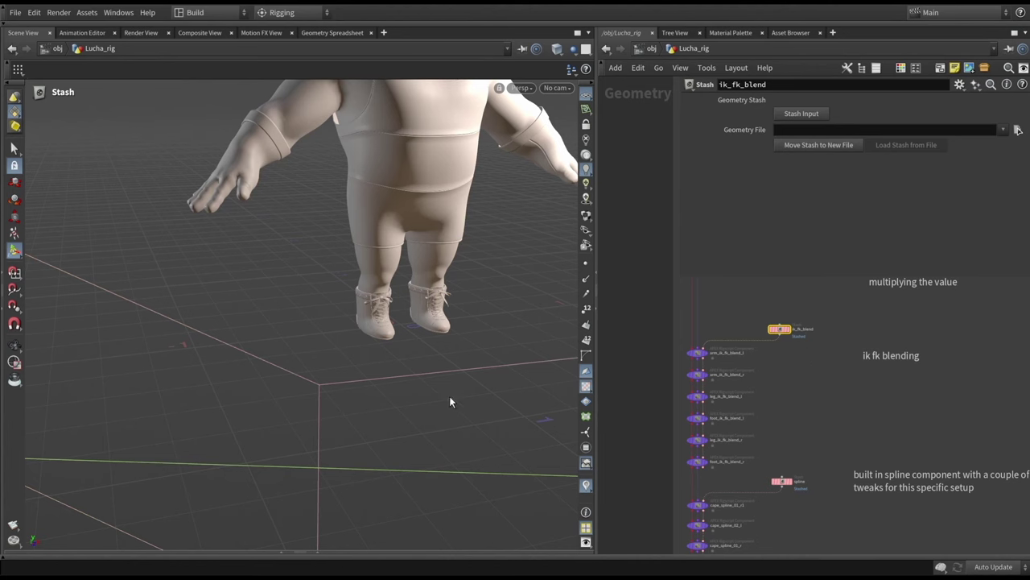
# Step: Enlarge Lucha_rig's APEX graph and box-select its abstract control node cluster
pyautogui.click(318, 556)
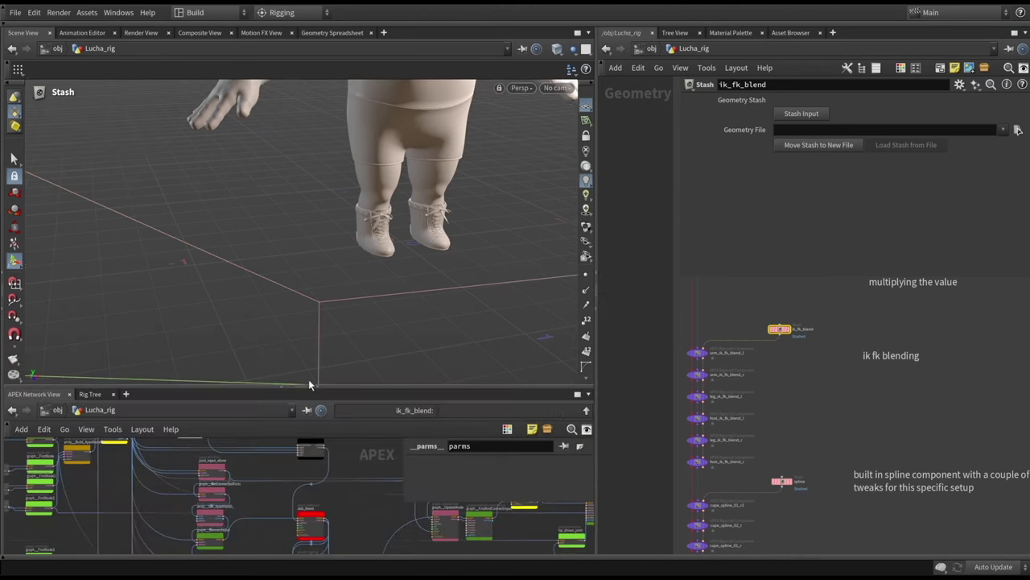
pyautogui.moveTo(300, 387); pyautogui.dragTo(304, 219)
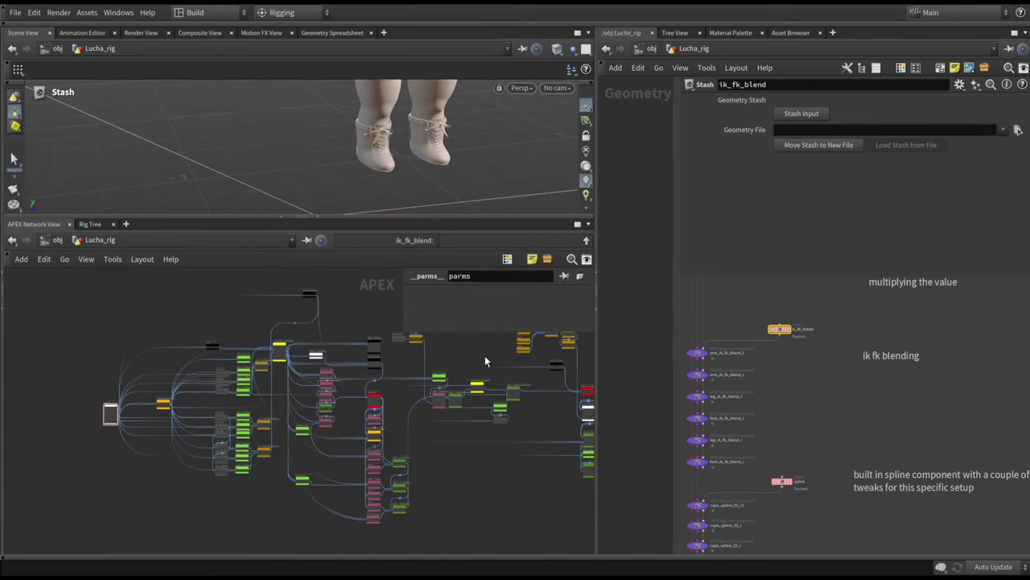
pyautogui.moveTo(485, 360); pyautogui.dragTo(258, 388, button='middle')
pyautogui.scroll(3, 829, 332)
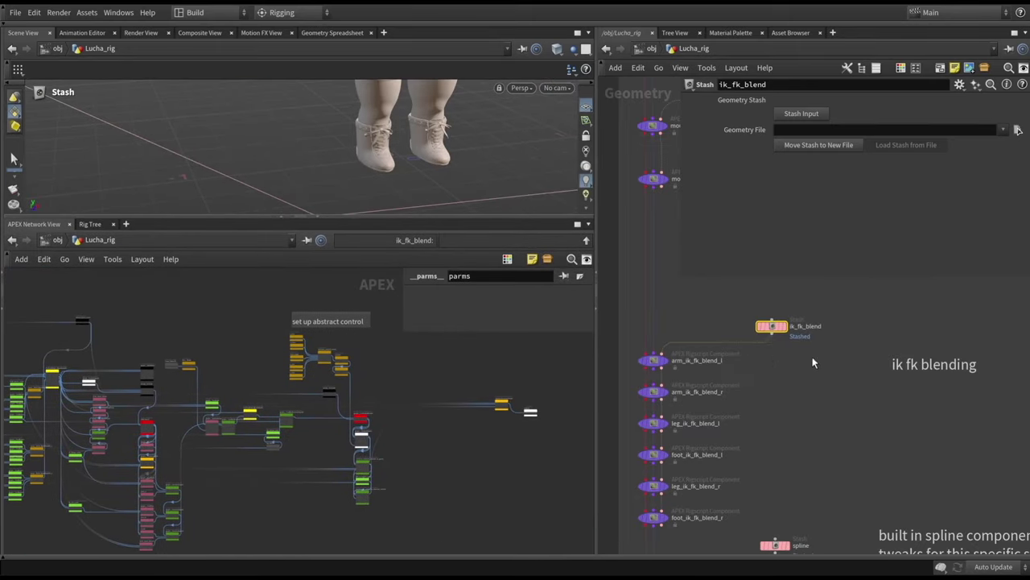
pyautogui.press('p')
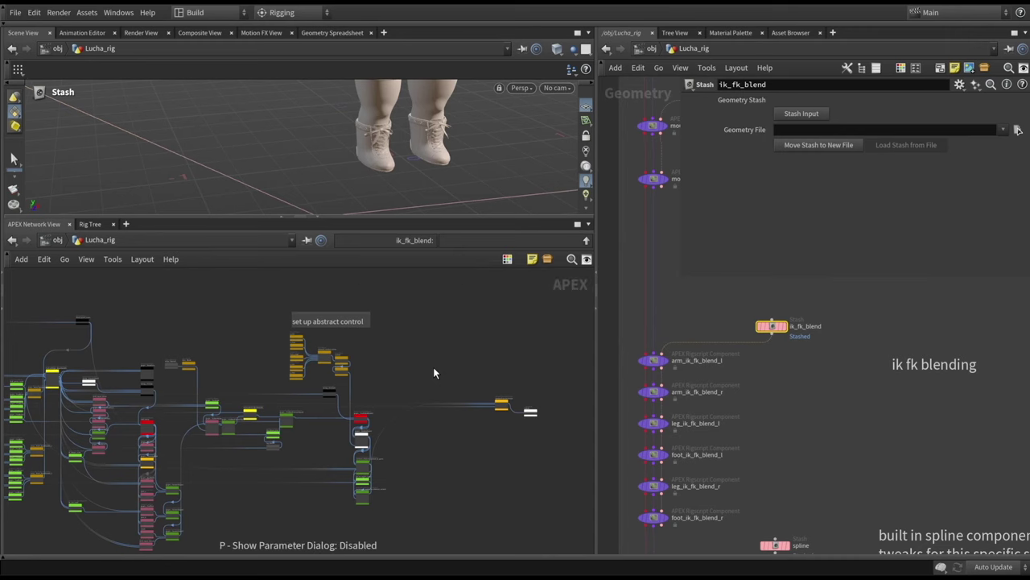
pyautogui.scroll(5, 463, 354)
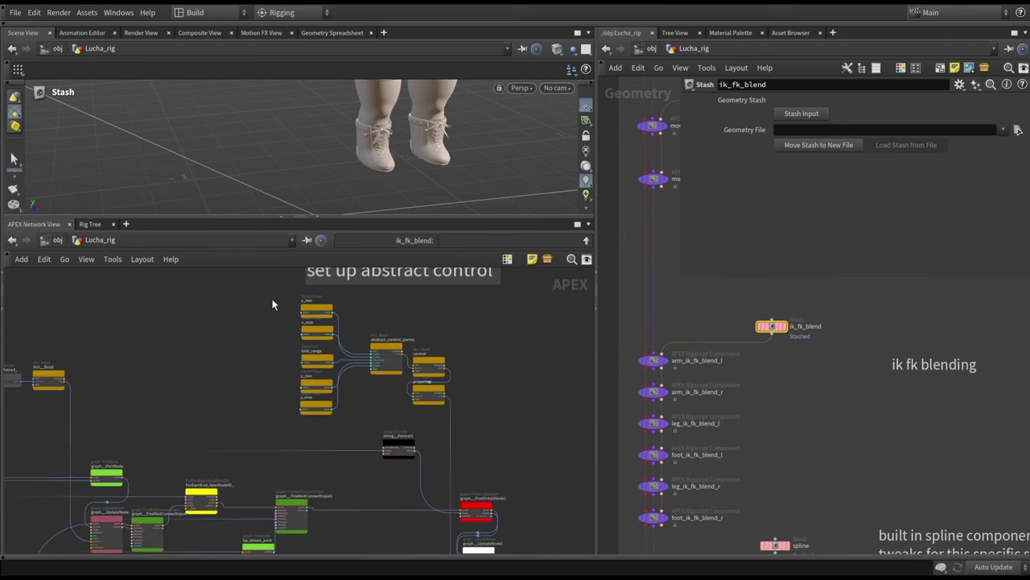
pyautogui.moveTo(256, 296); pyautogui.dragTo(463, 417)
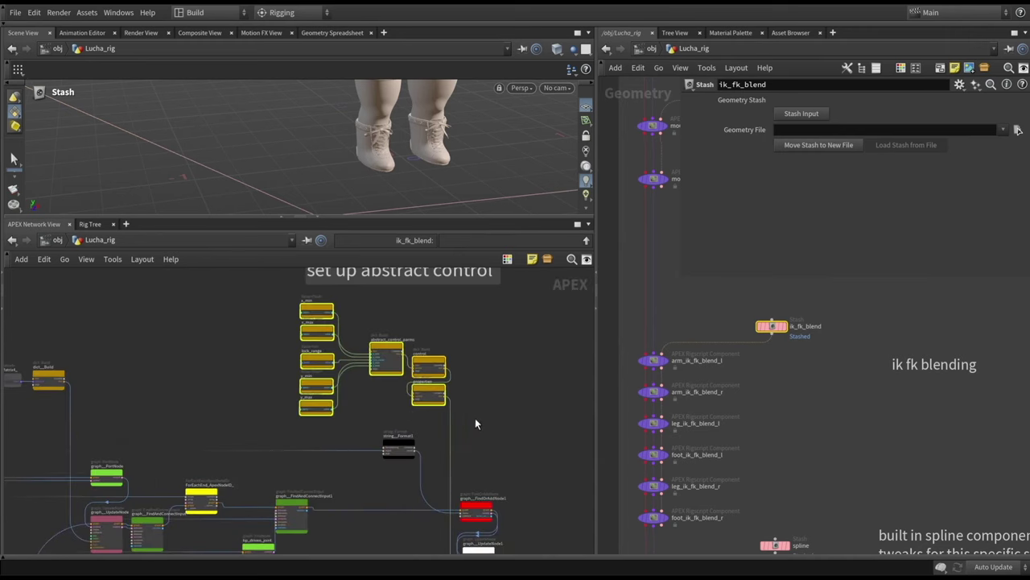
pyautogui.moveTo(475, 424); pyautogui.dragTo(509, 420, button='middle')
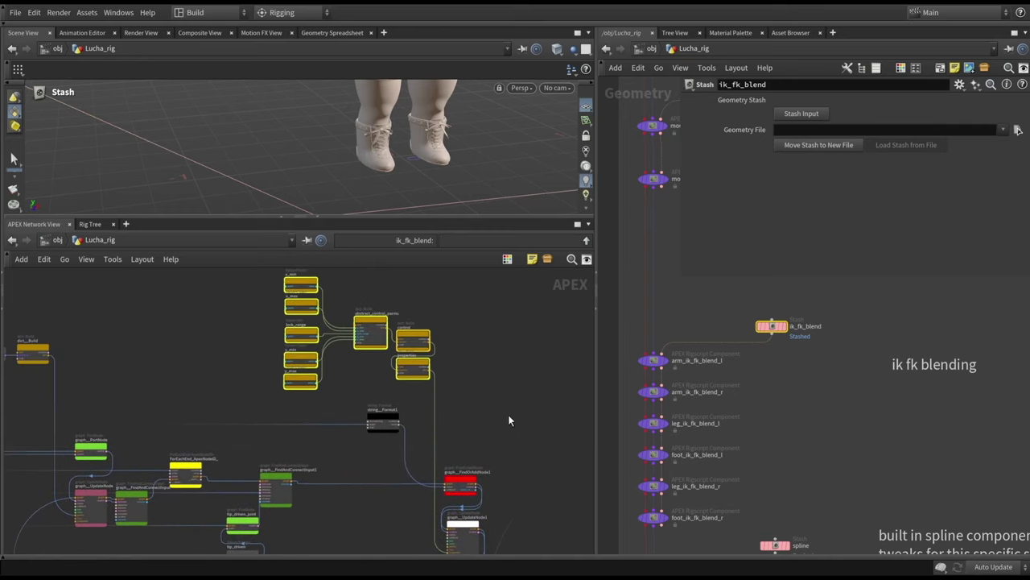
pyautogui.scroll(-6, 861, 404)
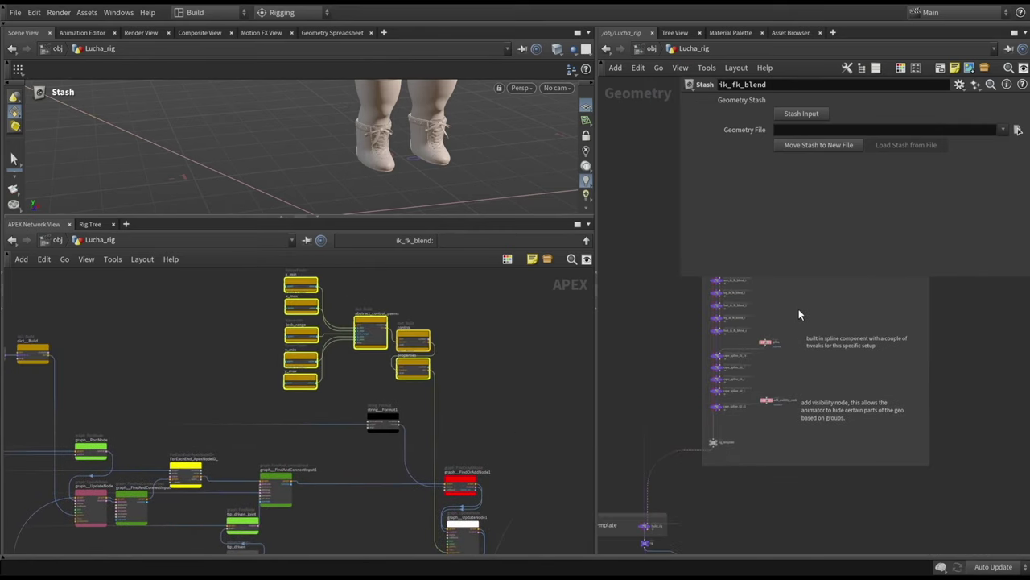
pyautogui.scroll(1, 798, 308)
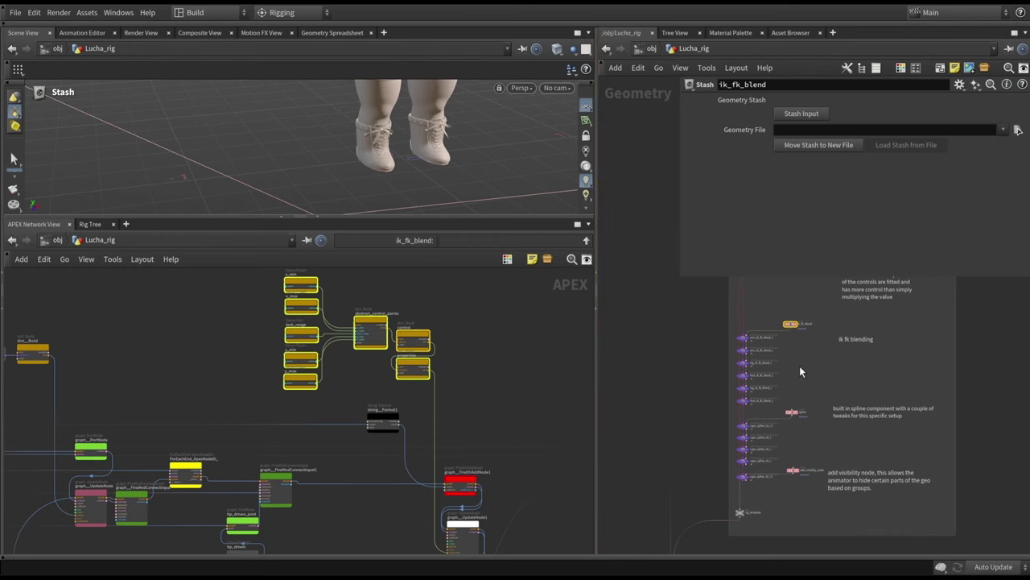
# Step: Return to /obj, enter Chicken_rig, and select the set_control_color1 node
pyautogui.press('u')
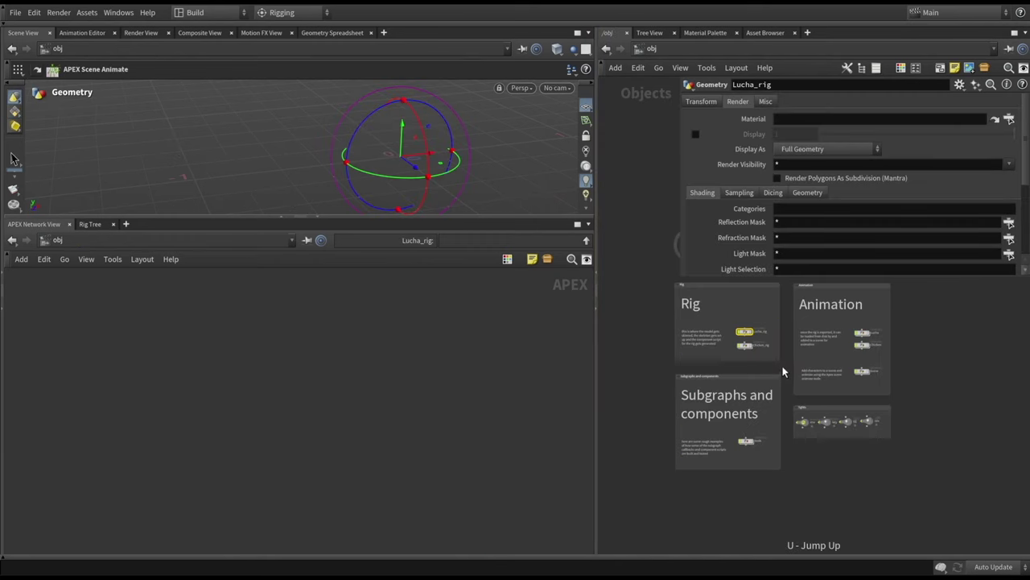
pyautogui.doubleClick(746, 345)
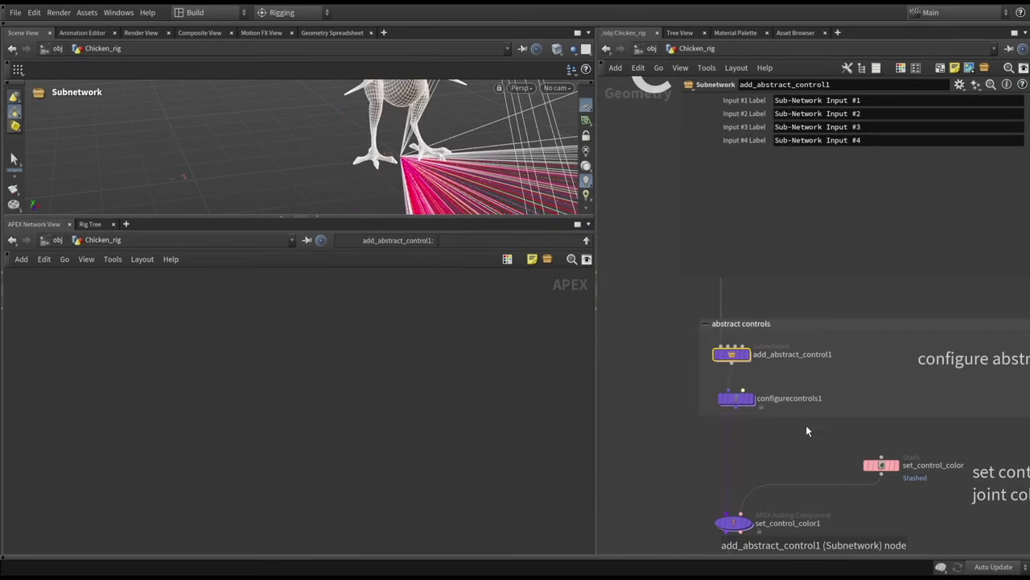
pyautogui.scroll(-4, 808, 430)
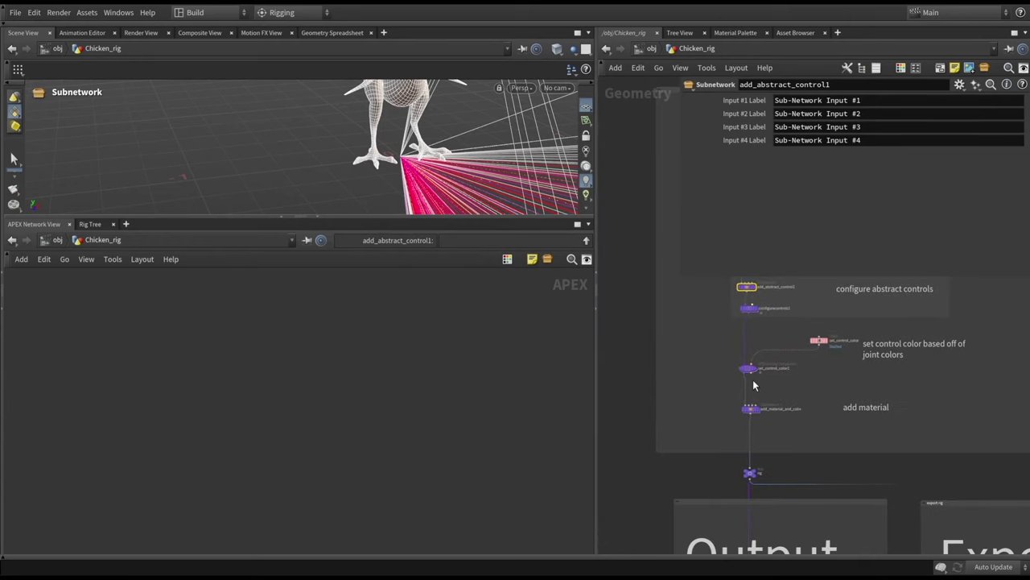
pyautogui.scroll(3, 756, 371)
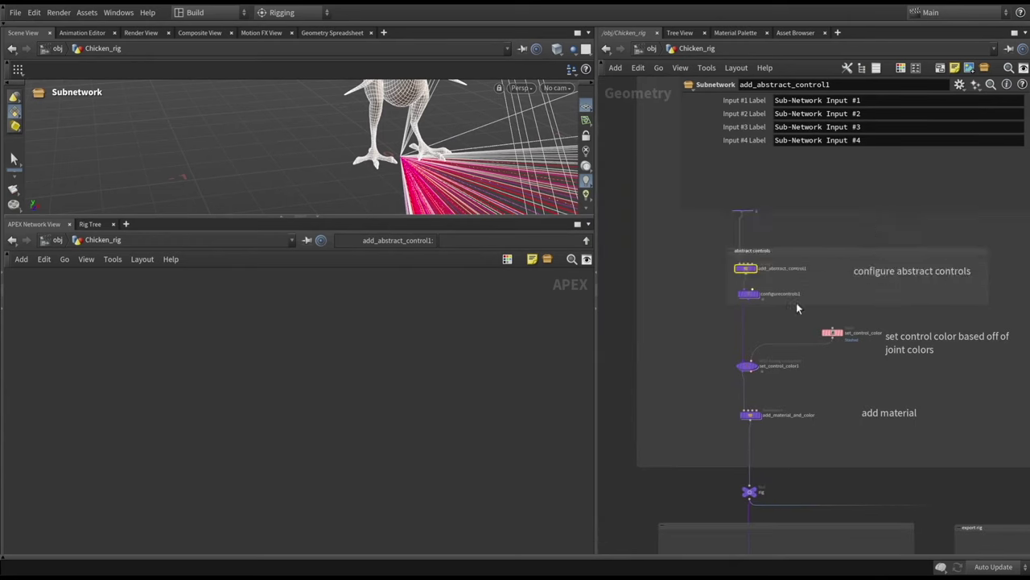
pyautogui.click(754, 369)
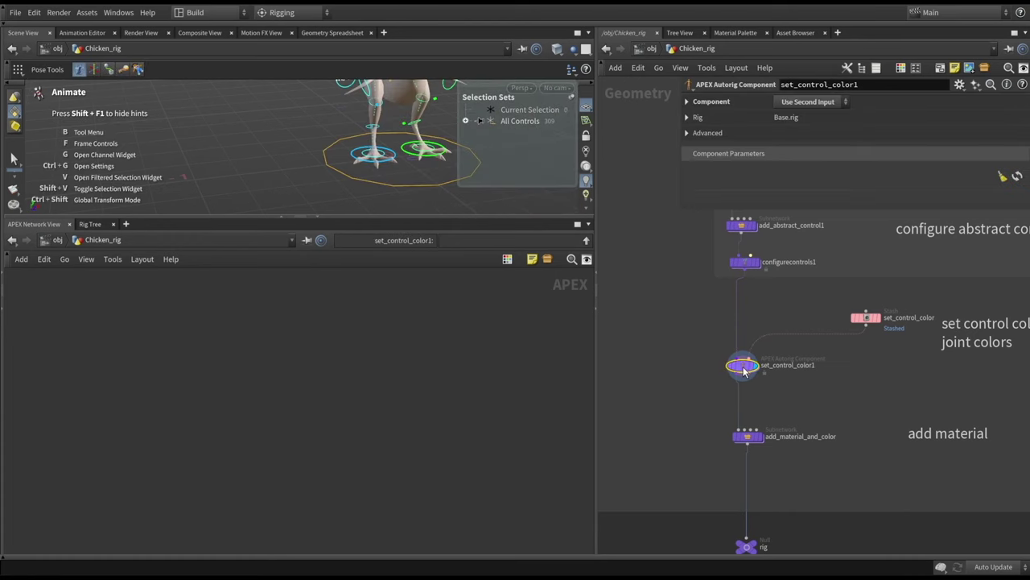
# Step: Nudge set_control_color1 down and shrink the Scene View to a strip above the APEX pane
pyautogui.moveTo(298, 223); pyautogui.dragTo(299, 408)
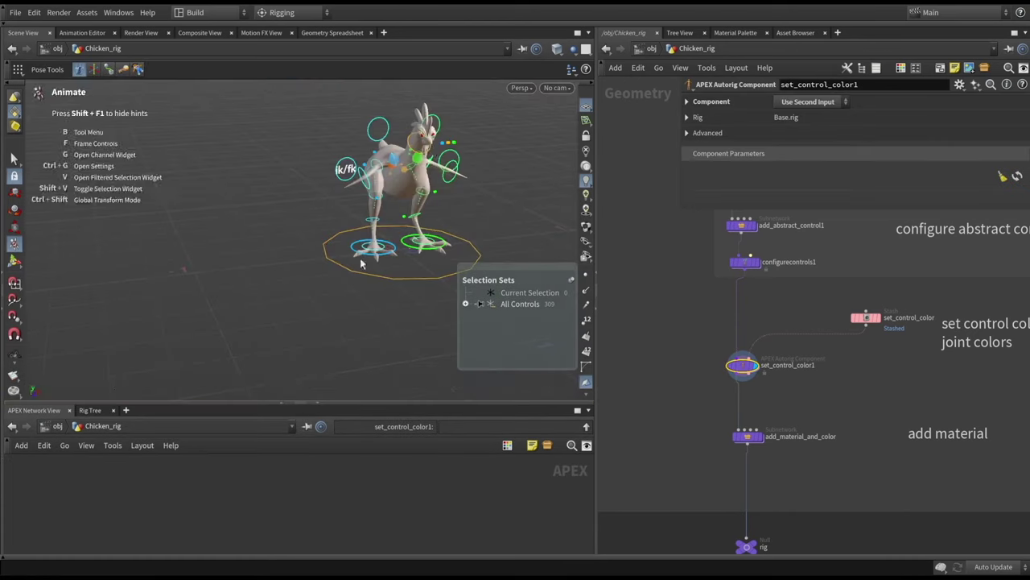
pyautogui.press('space')
pyautogui.scroll(3, 306, 230)
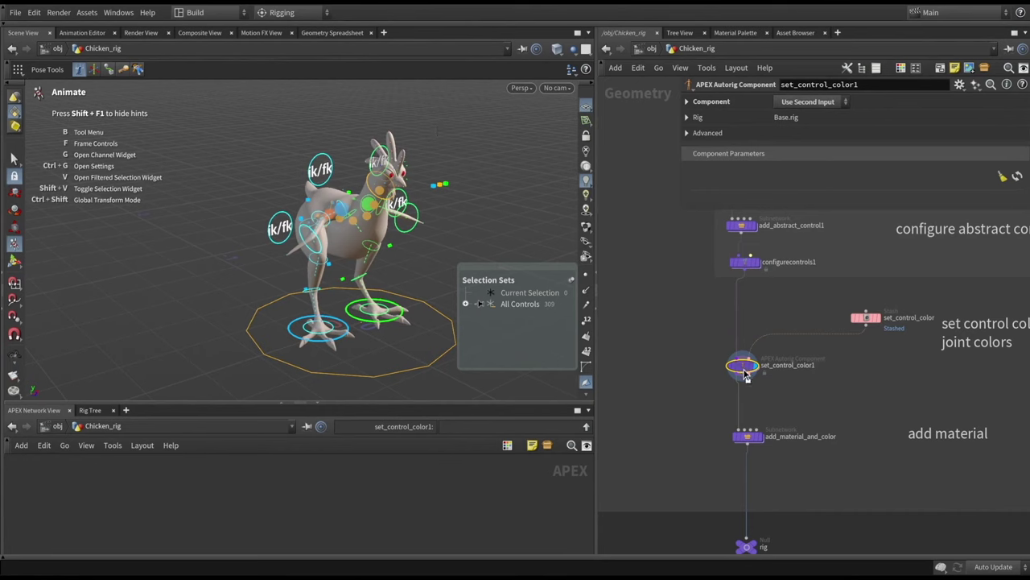
pyautogui.moveTo(742, 366); pyautogui.dragTo(744, 374)
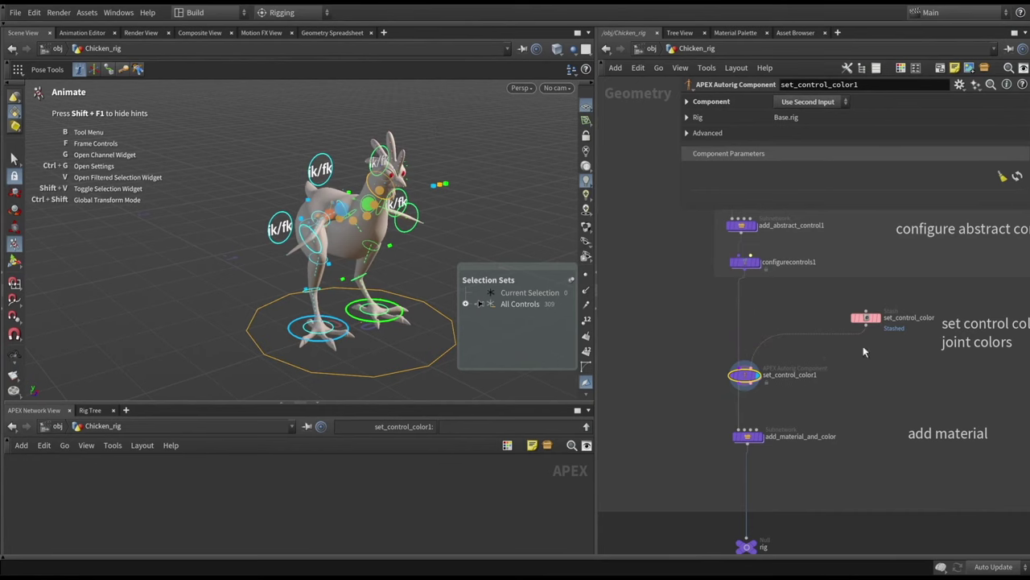
pyautogui.moveTo(297, 403); pyautogui.dragTo(297, 228)
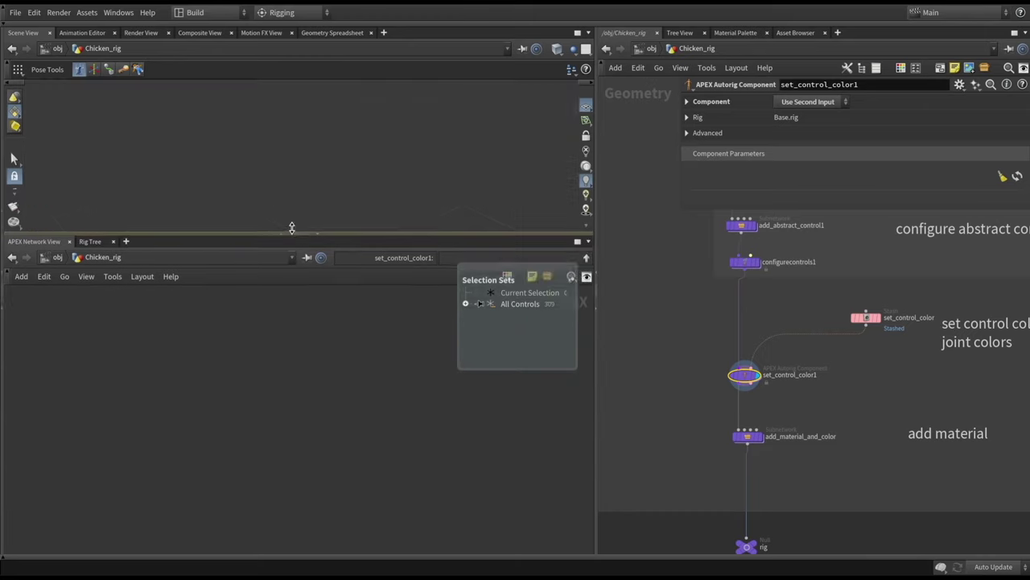
# Step: Frame the Chicken_rig network and select the add_material_and_color subnetwork
pyautogui.click(868, 318)
pyautogui.press('h')
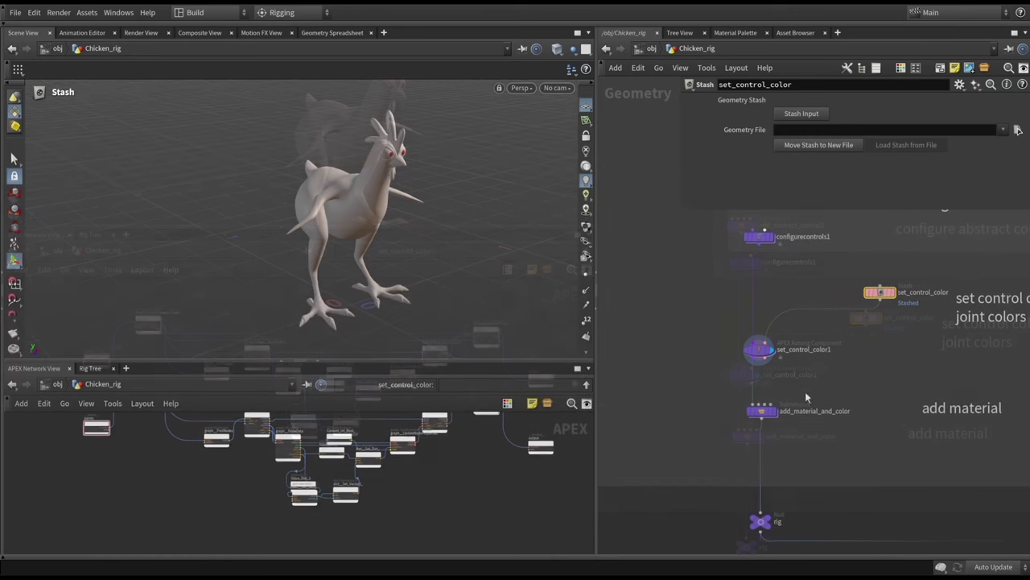
pyautogui.moveTo(805, 391); pyautogui.dragTo(802, 322, button='middle')
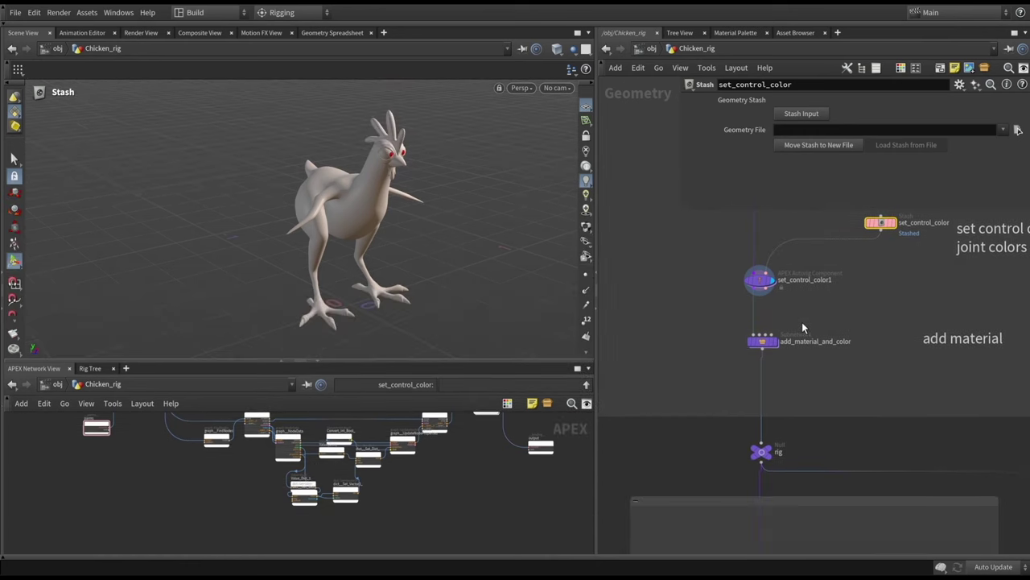
pyautogui.click(762, 343)
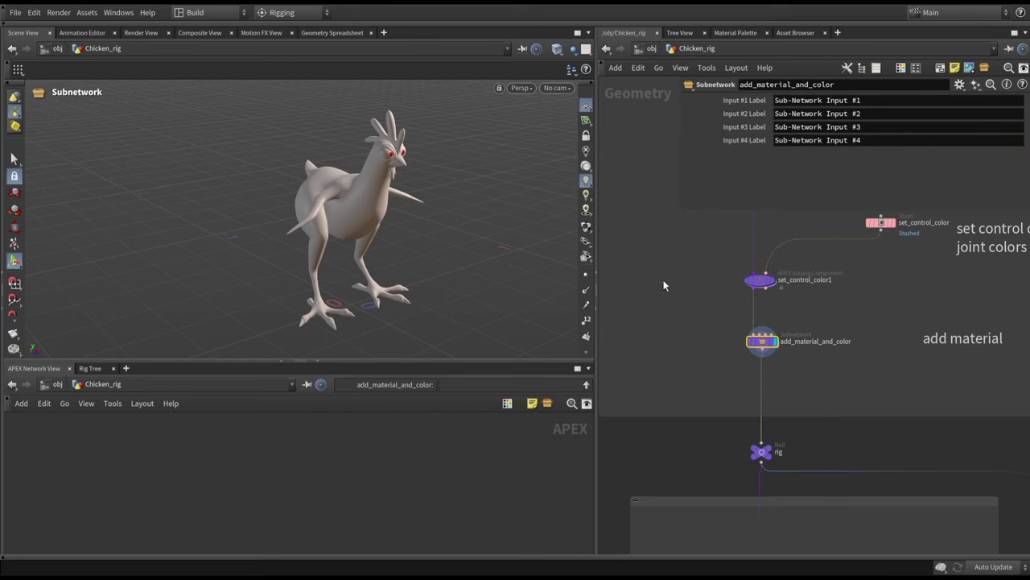
pyautogui.press('Escape')
pyautogui.press('Return')
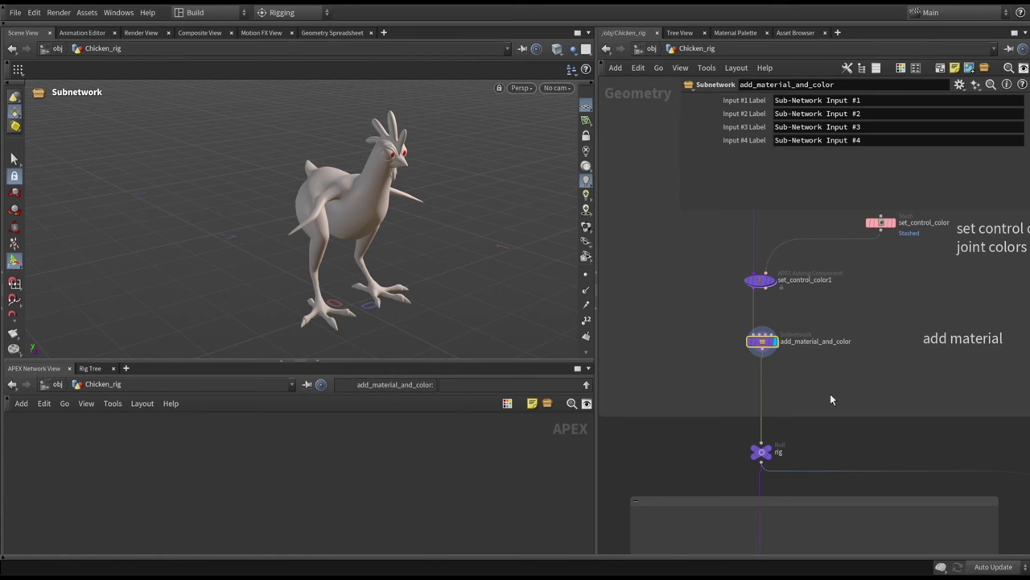
# Step: Inside add_material_and_color, turn on textured display and inspect unpackfolder4
pyautogui.press('i')
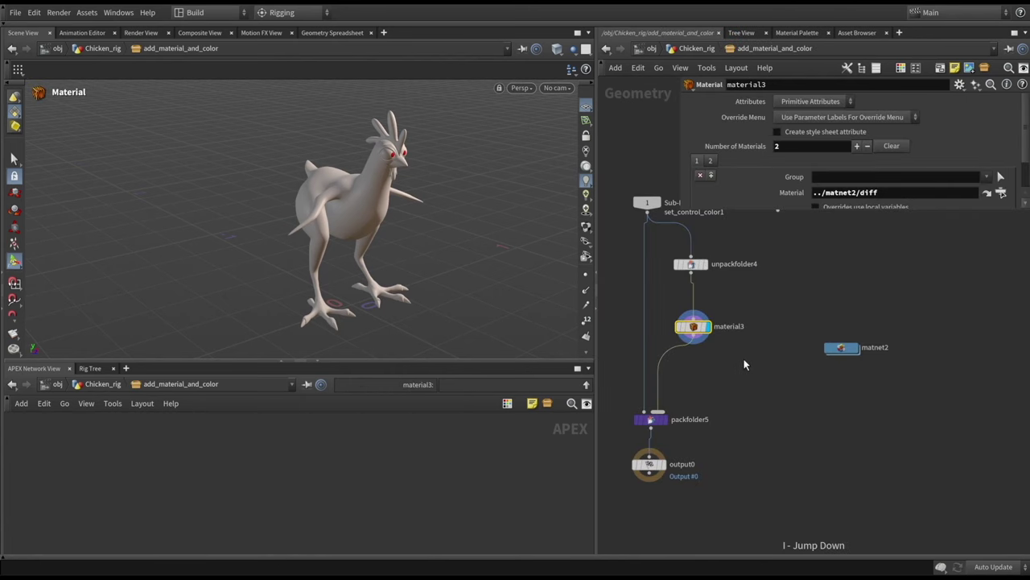
pyautogui.click(585, 229)
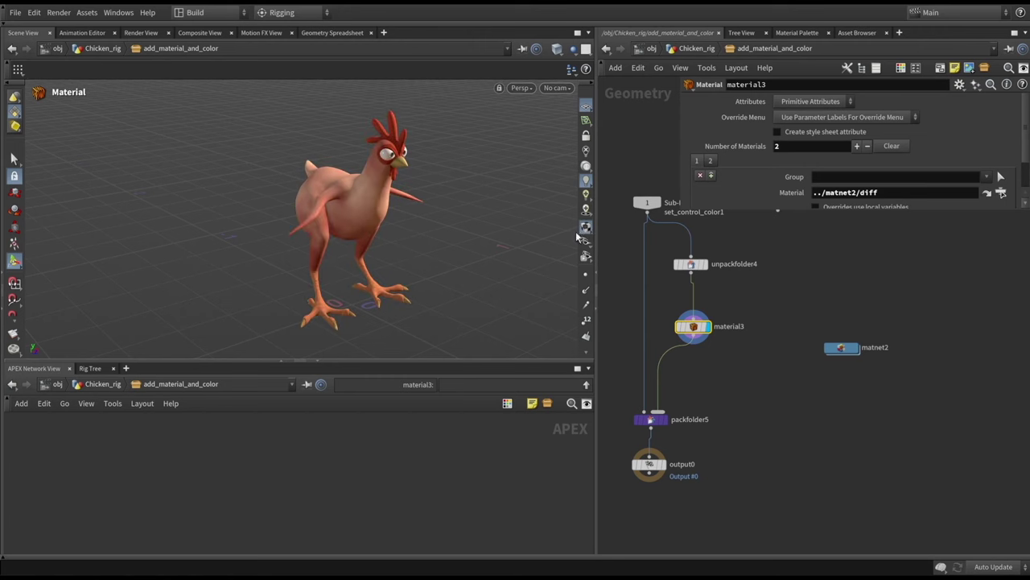
pyautogui.click(316, 366)
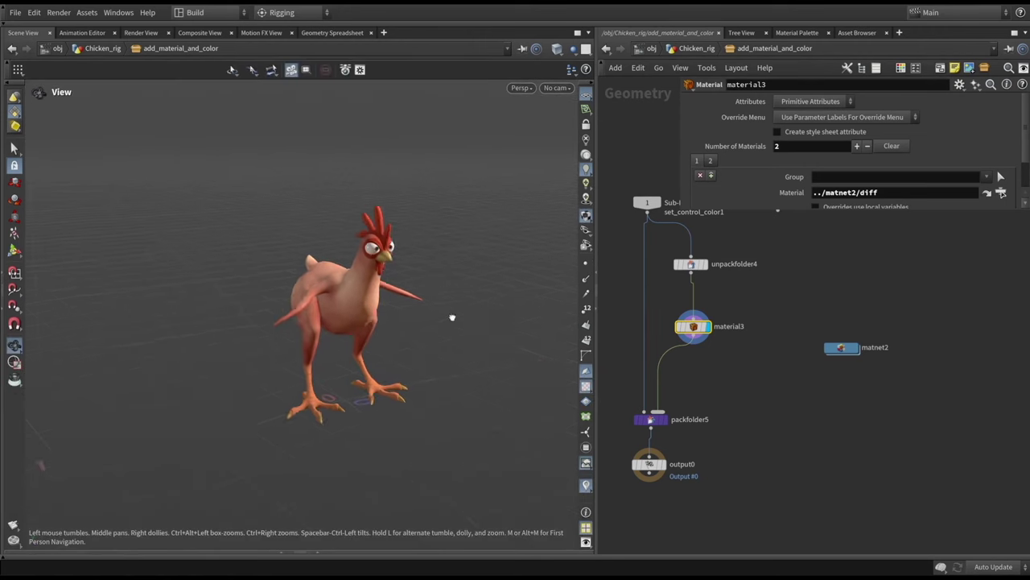
pyautogui.scroll(3, 405, 295)
pyautogui.press('h')
pyautogui.click(692, 301)
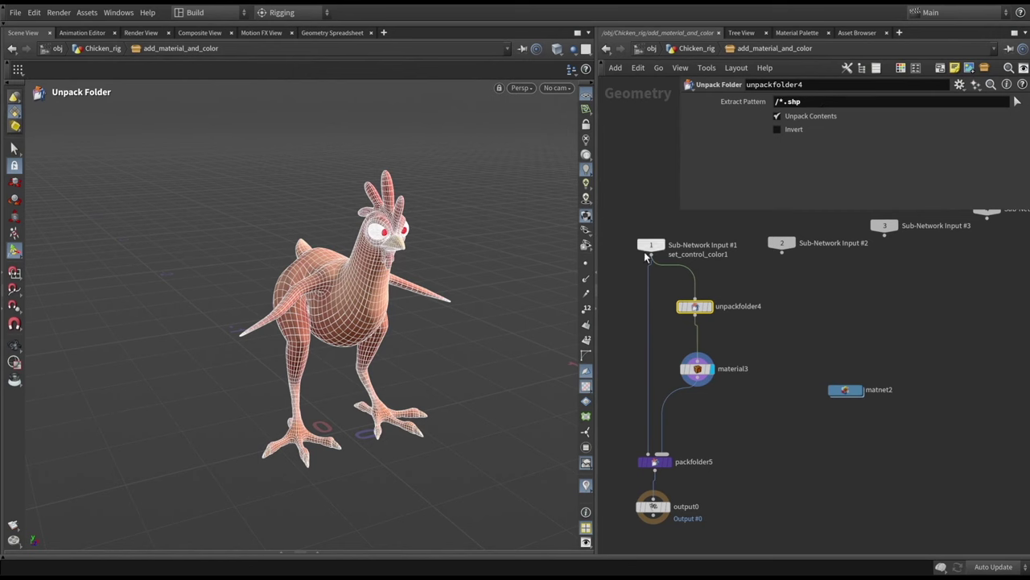
# Step: Review the material3, matnet2 and packfolder5 nodes, then return to Chicken_rig
pyautogui.click(697, 369)
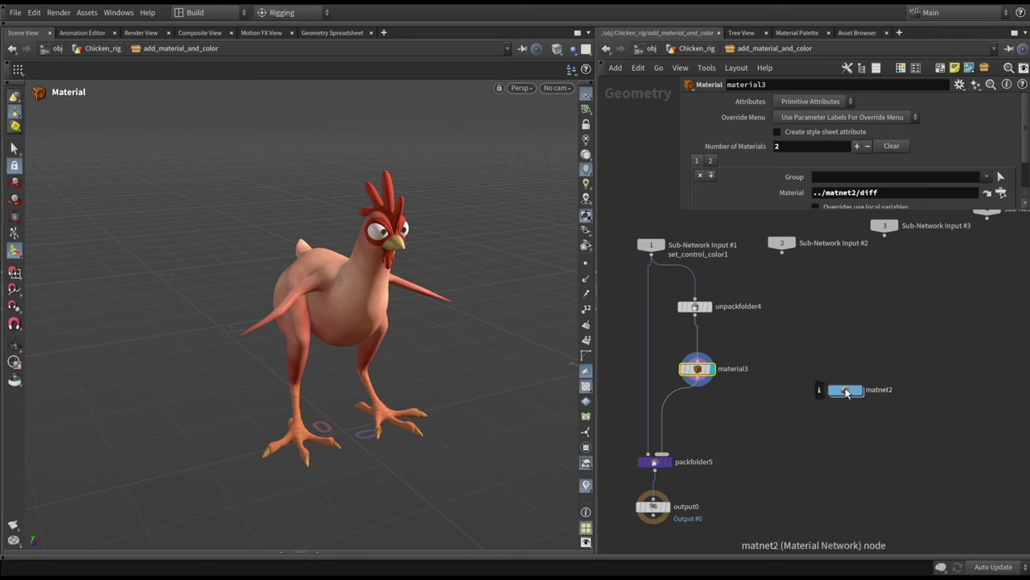
pyautogui.moveTo(851, 391); pyautogui.dragTo(815, 371)
pyautogui.moveTo(860, 333); pyautogui.dragTo(785, 394)
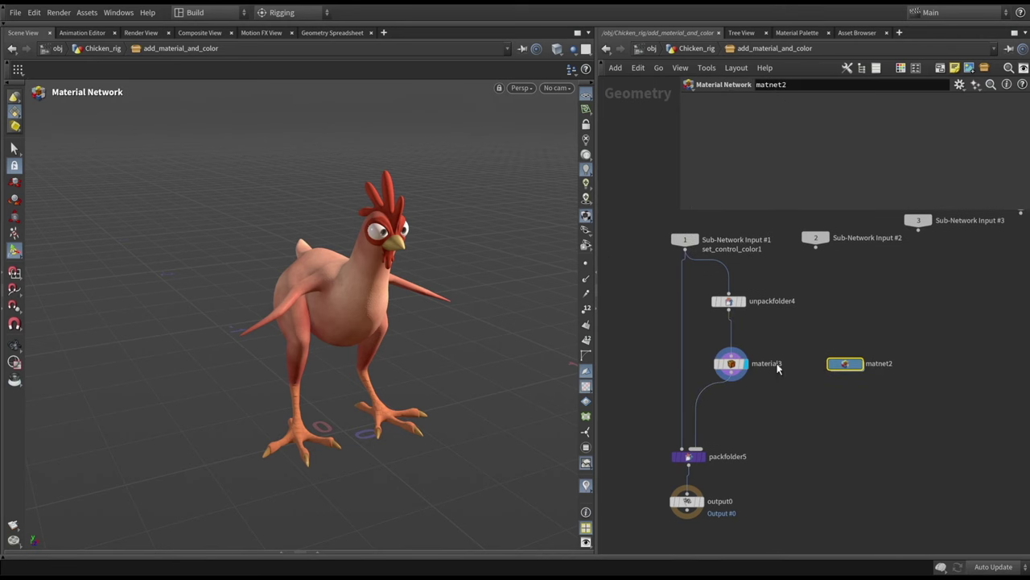
pyautogui.click(744, 352)
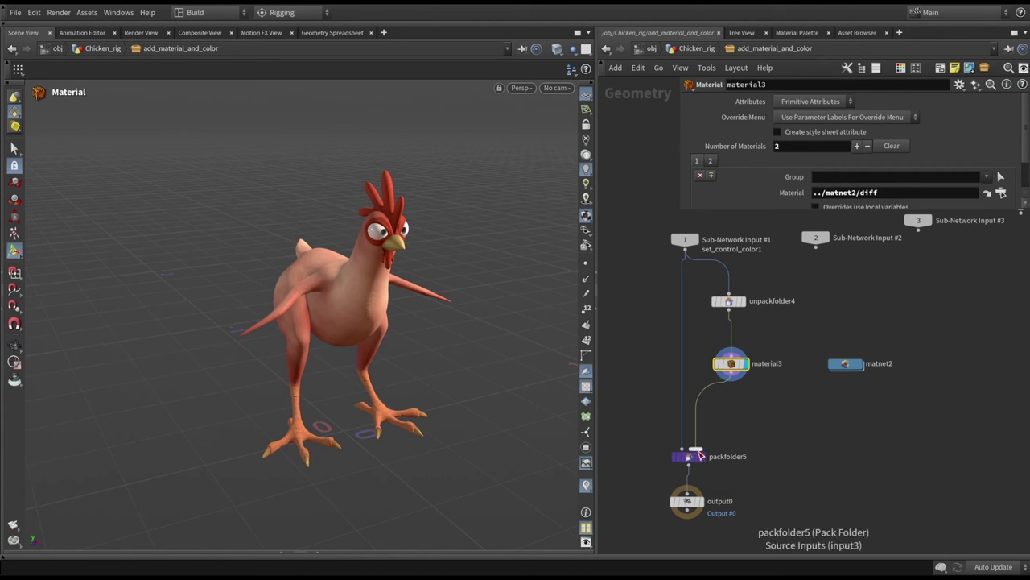
pyautogui.moveTo(885, 336); pyautogui.dragTo(817, 390)
pyautogui.moveTo(769, 431); pyautogui.dragTo(809, 390, button='middle')
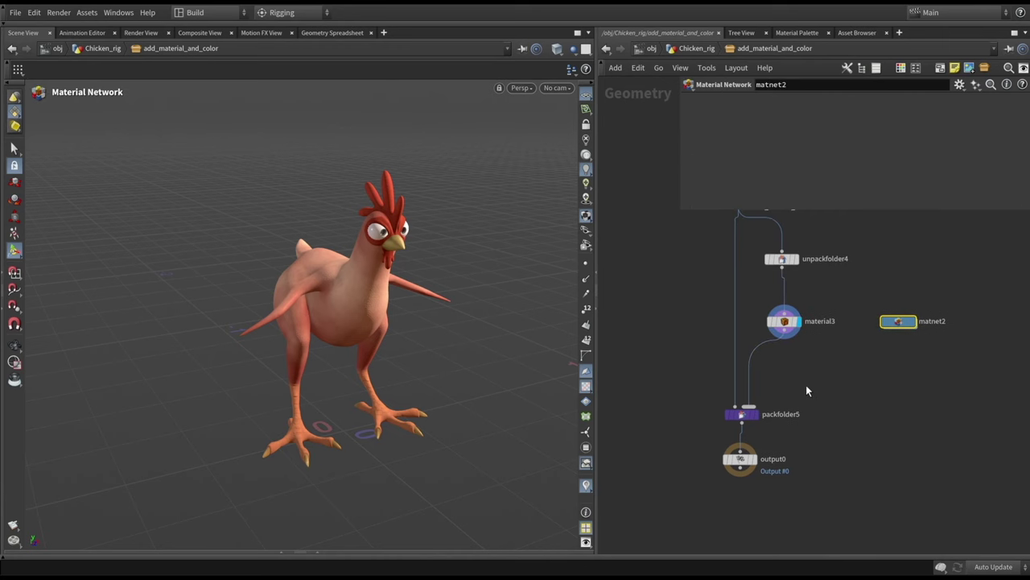
pyautogui.click(742, 415)
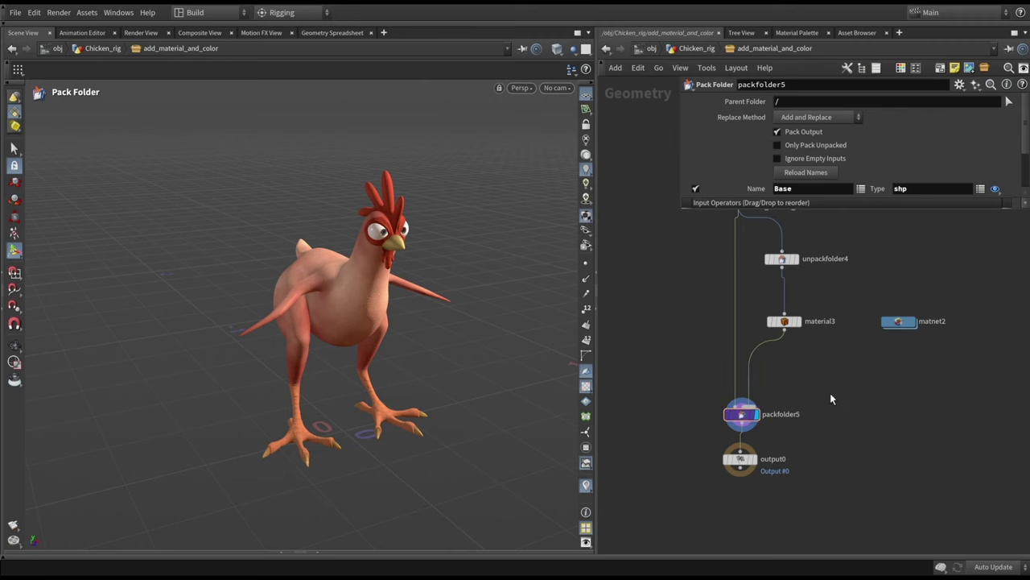
pyautogui.press('u')
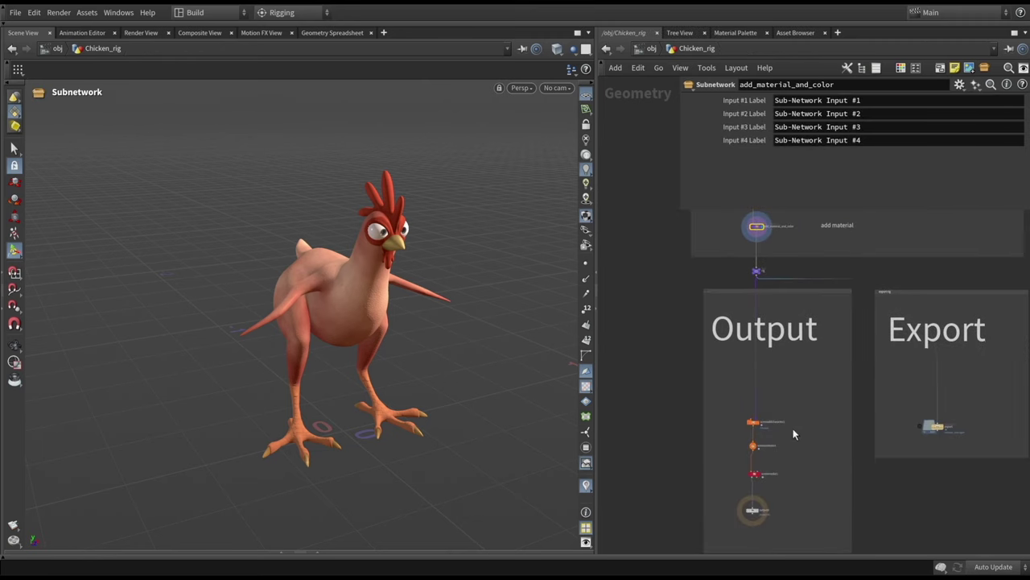
# Step: Test-pose the chicken's foot and thigh controls in sceneanimate3, undoing each move
pyautogui.scroll(5, 753, 452)
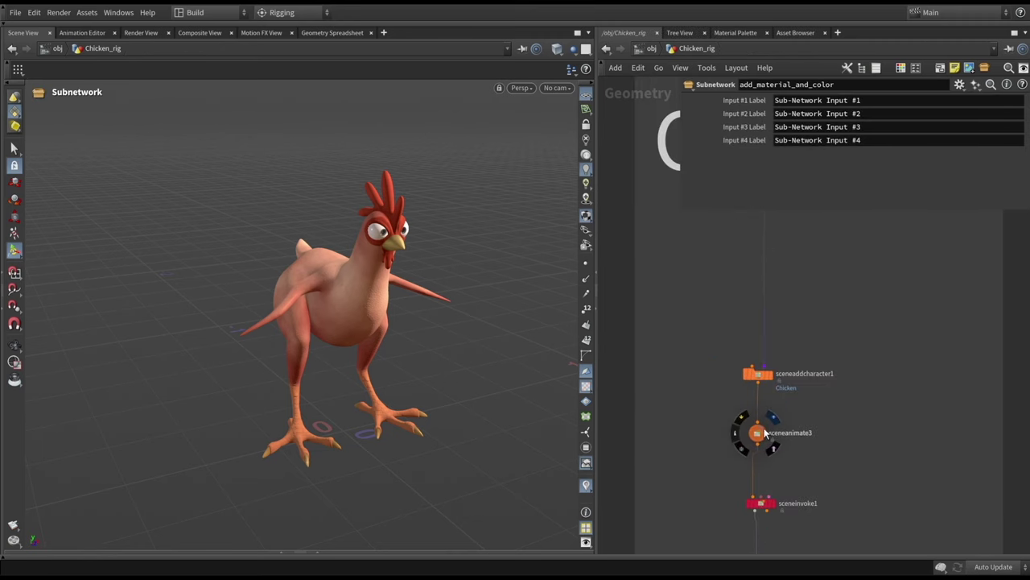
pyautogui.click(757, 435)
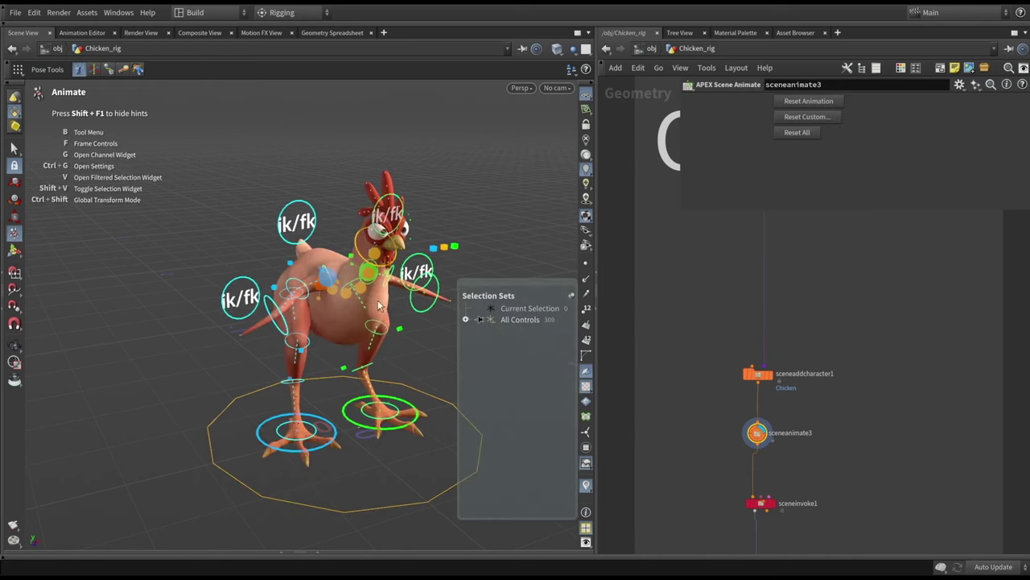
pyautogui.press('Return')
pyautogui.moveTo(324, 460); pyautogui.dragTo(318, 434)
pyautogui.hotkey('ctrl', 'z')
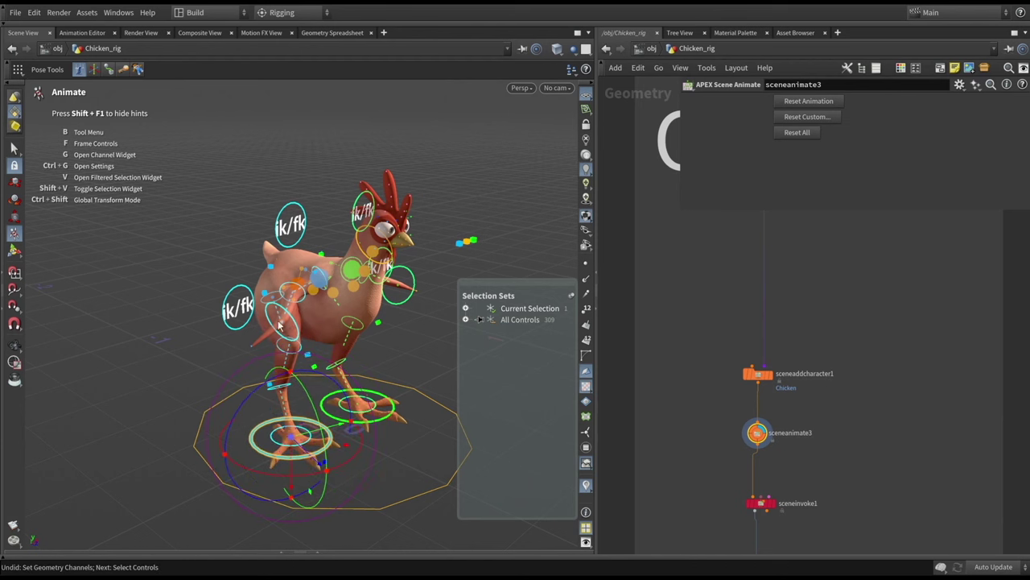
pyautogui.click(283, 327)
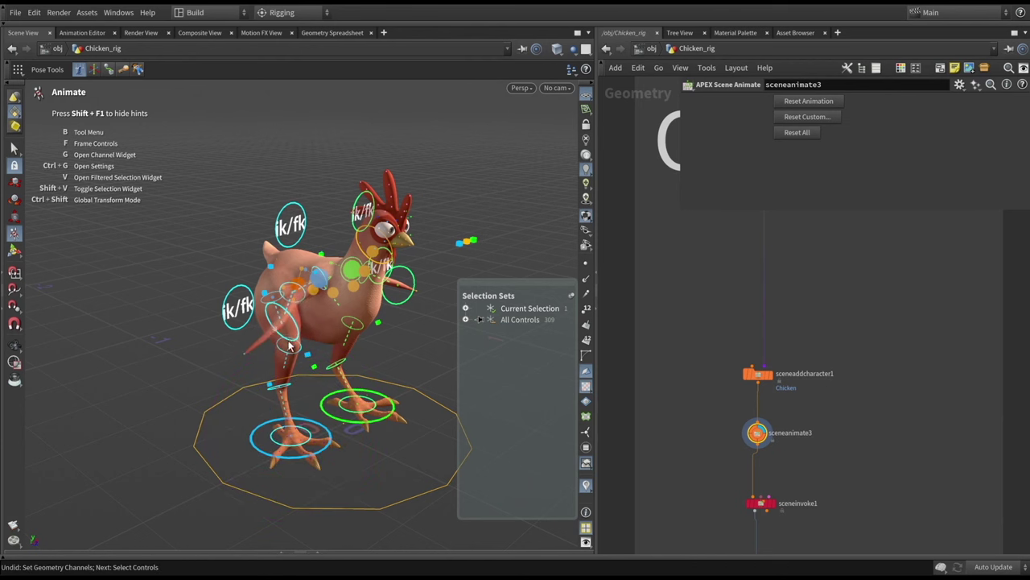
pyautogui.moveTo(347, 301); pyautogui.dragTo(313, 346)
pyautogui.hotkey('ctrl', 'z')
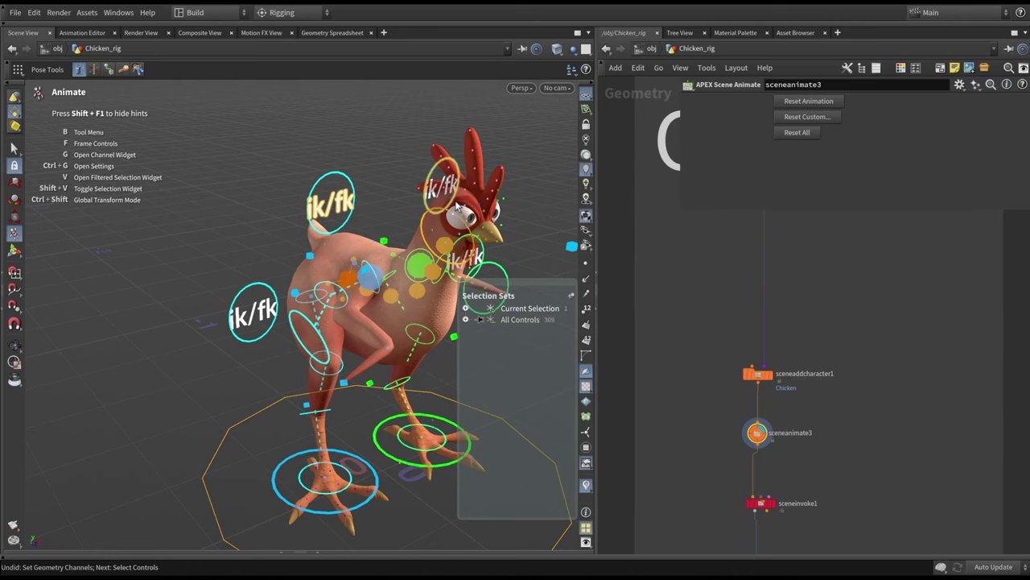
# Step: Pan the network past configure controls and Output to centre the Export box
pyautogui.scroll(-3, 829, 401)
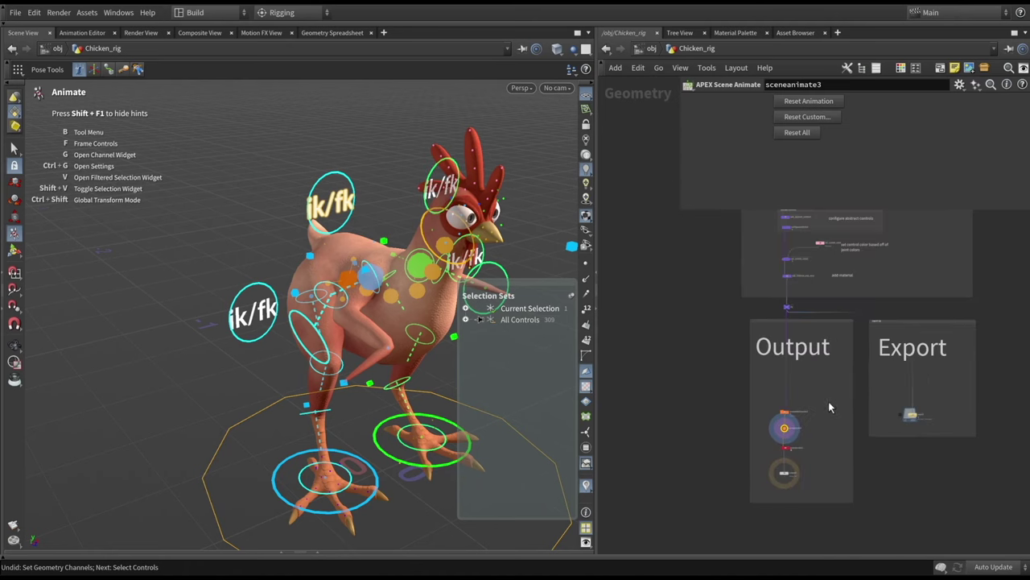
pyautogui.moveTo(828, 401); pyautogui.dragTo(756, 362, button='middle')
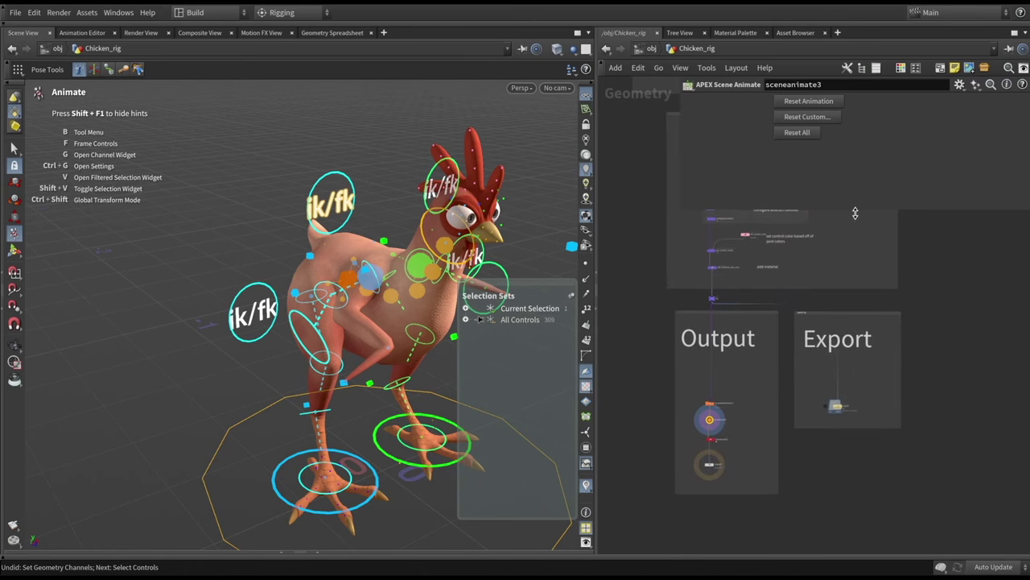
pyautogui.moveTo(855, 212); pyautogui.dragTo(855, 163)
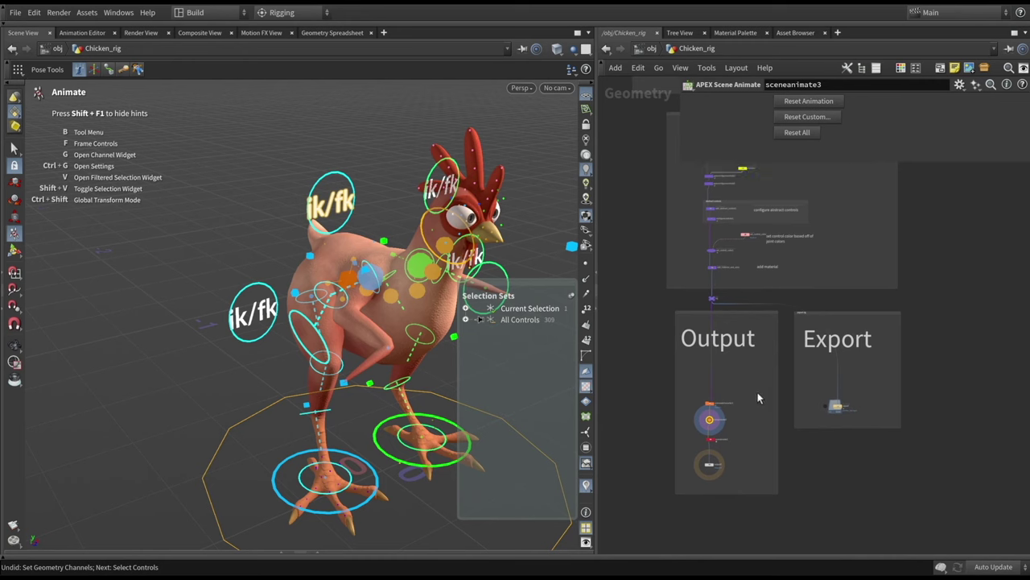
pyautogui.moveTo(757, 360); pyautogui.dragTo(757, 487, button='middle')
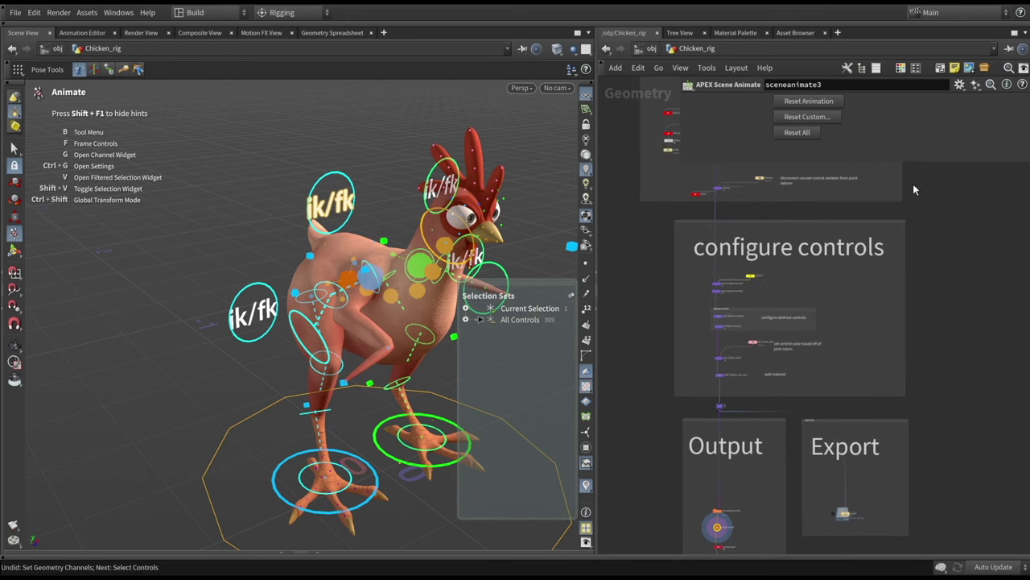
pyautogui.scroll(3, 837, 504)
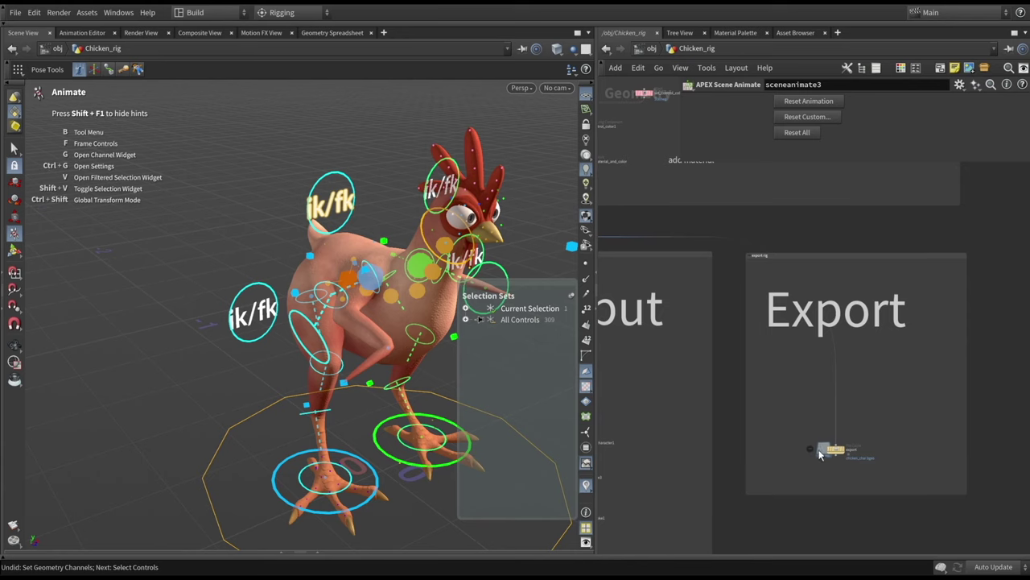
pyautogui.moveTo(819, 449); pyautogui.dragTo(761, 431, button='middle')
# Step: Check the export File Cache's Save to Disk settings, then go up to /obj
pyautogui.click(761, 431)
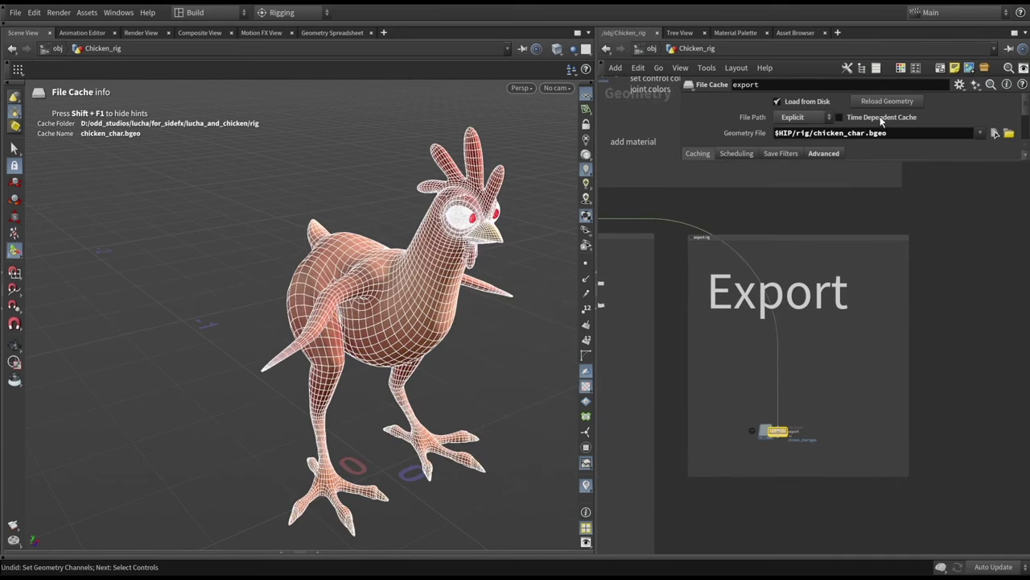
pyautogui.moveTo(876, 168); pyautogui.dragTo(872, 236)
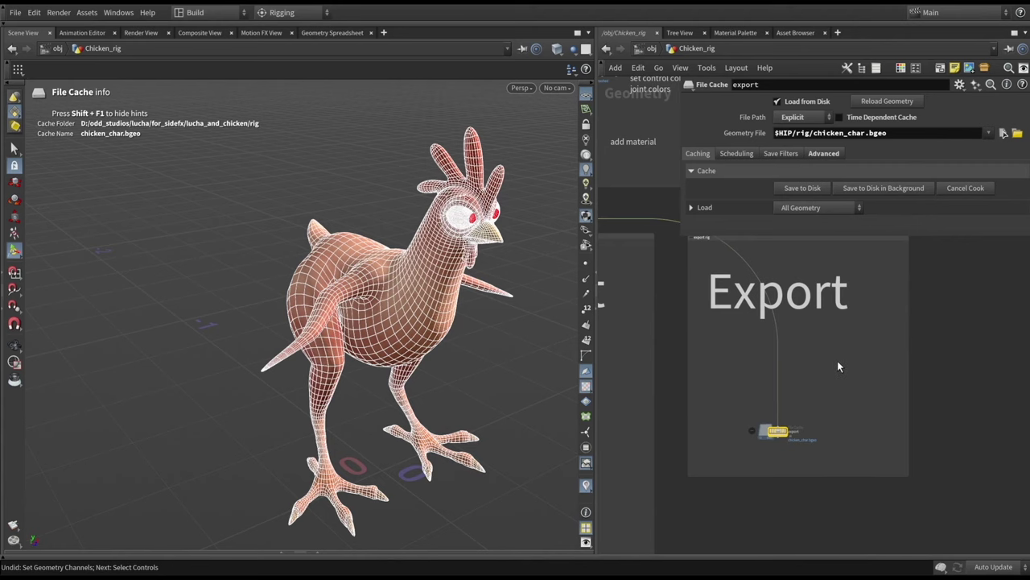
pyautogui.press('u')
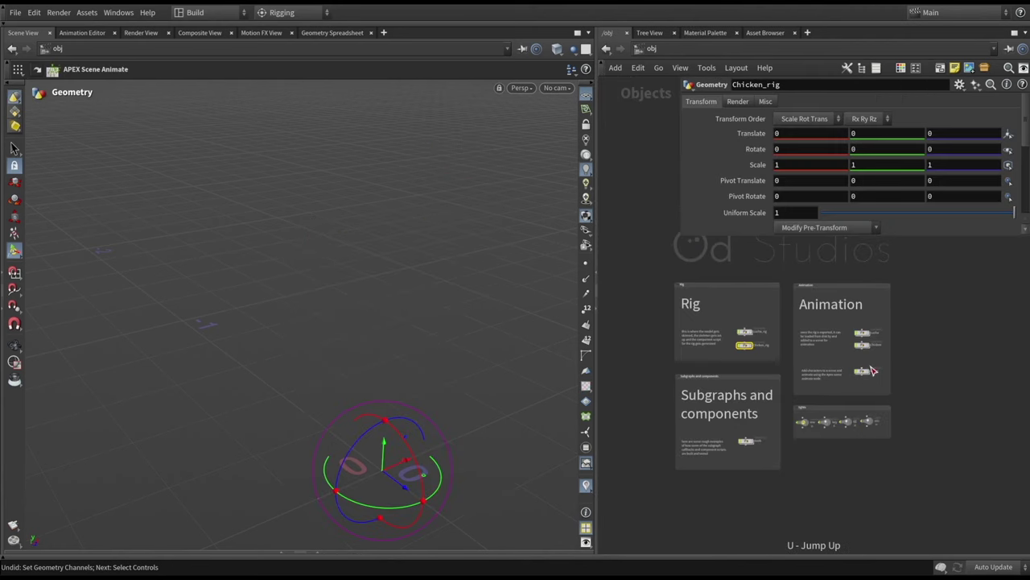
# Step: Enter the Scene network and inspect the lucha_rig and chicken_rig File loaders
pyautogui.click(855, 376)
pyautogui.press('i')
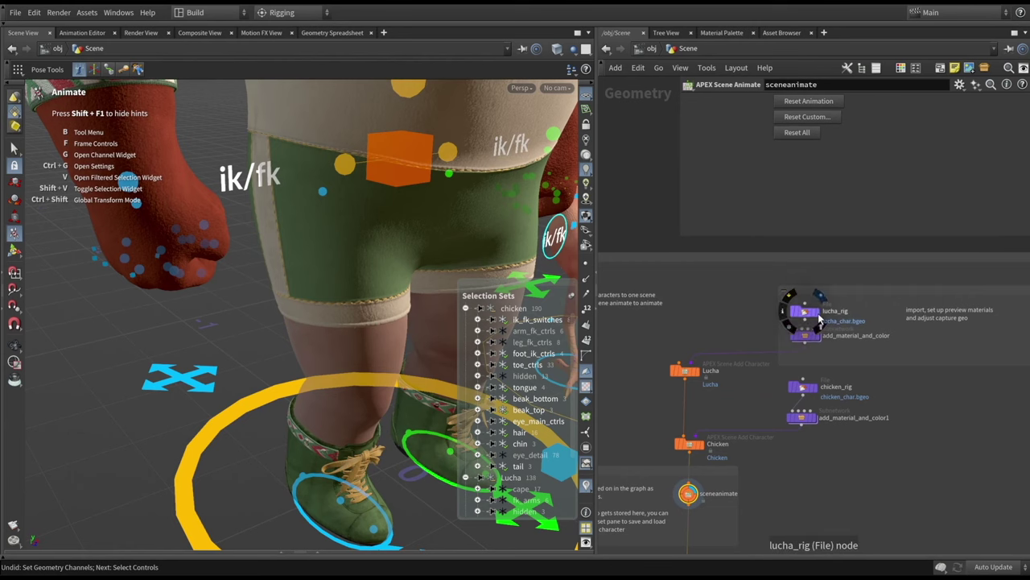
pyautogui.click(819, 320)
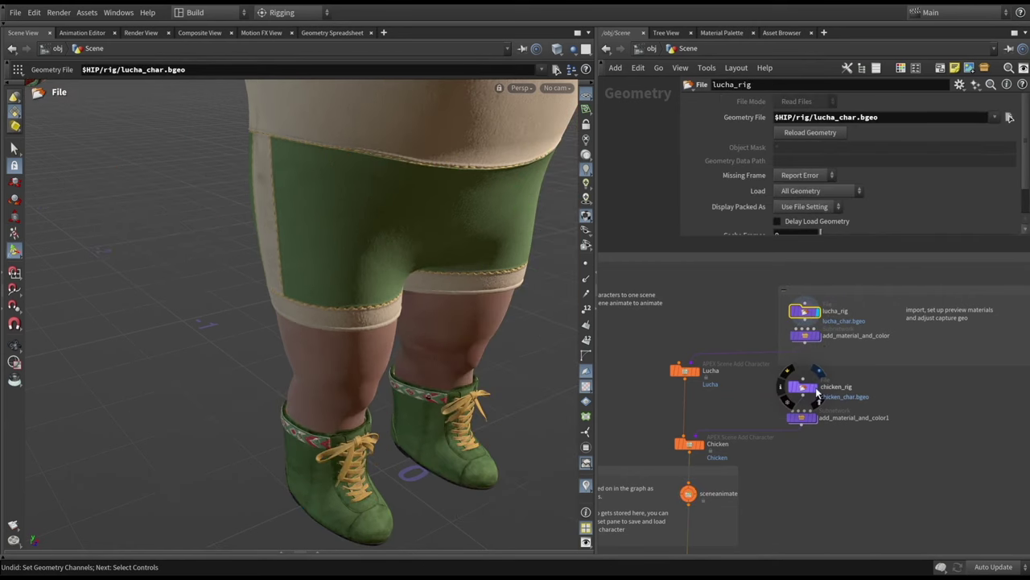
pyautogui.click(817, 390)
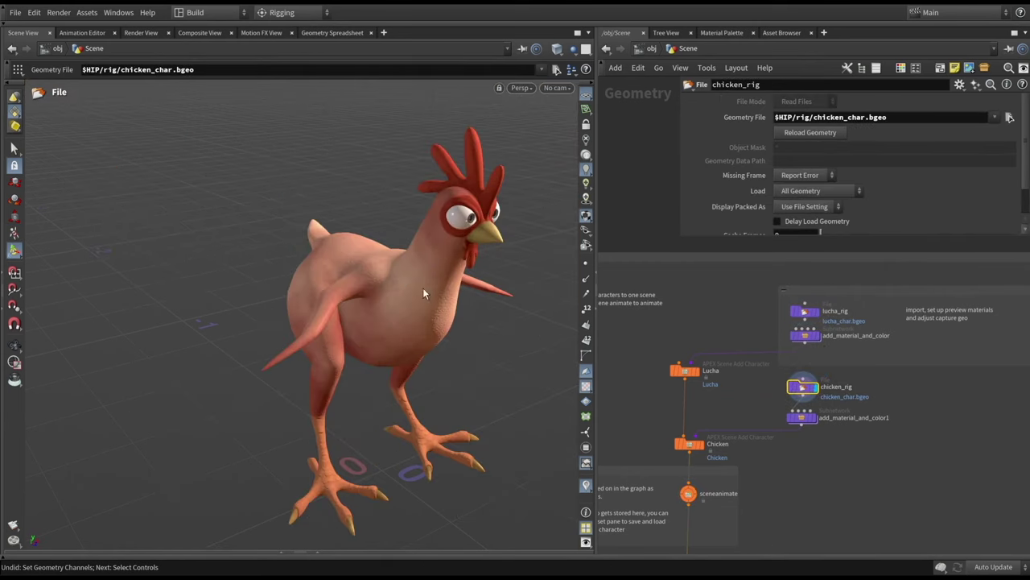
pyautogui.keyDown('alt'); pyautogui.moveTo(422, 294); pyautogui.dragTo(362, 291); pyautogui.keyUp('alt')
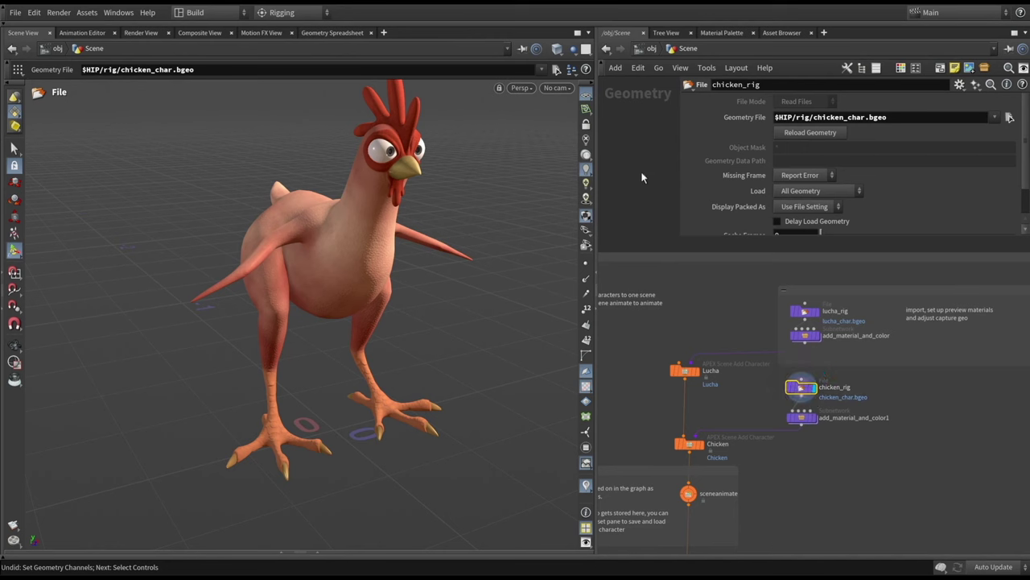
pyautogui.moveTo(820, 462); pyautogui.dragTo(851, 457, button='middle')
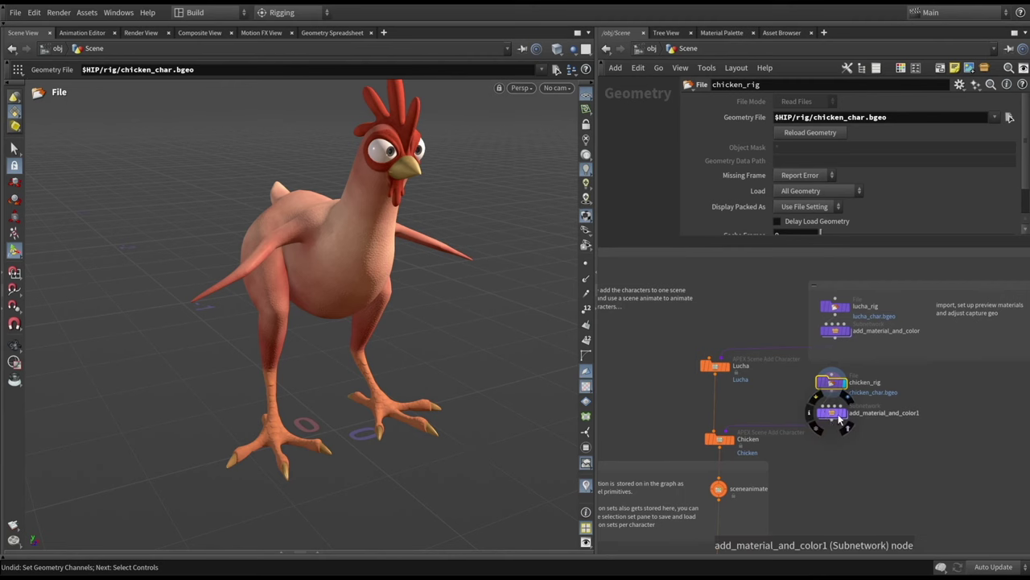
# Step: Inspect material3 and matnet2 inside add_material_and_color1, then return to the Scene network
pyautogui.click(832, 413)
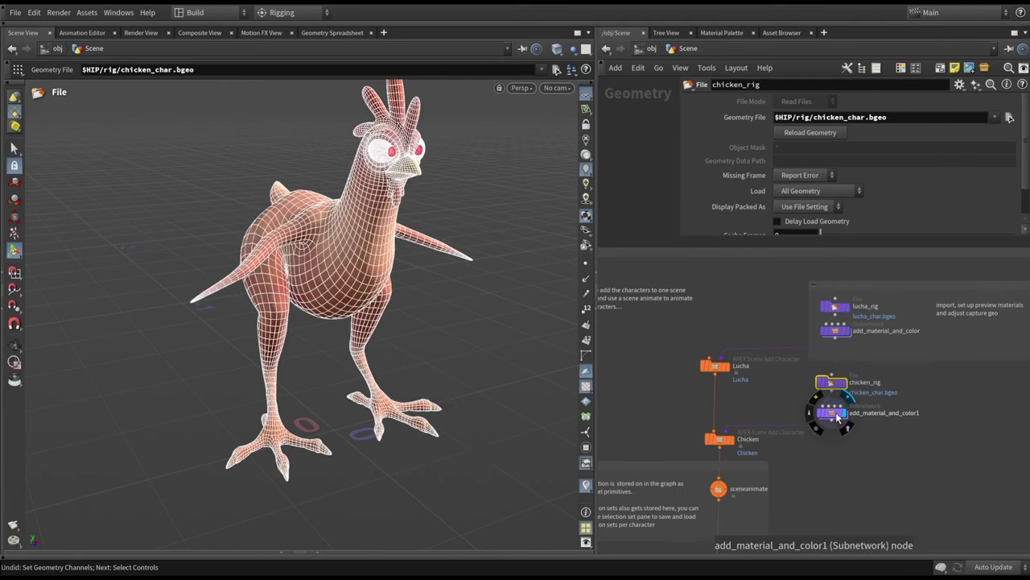
pyautogui.doubleClick(832, 413)
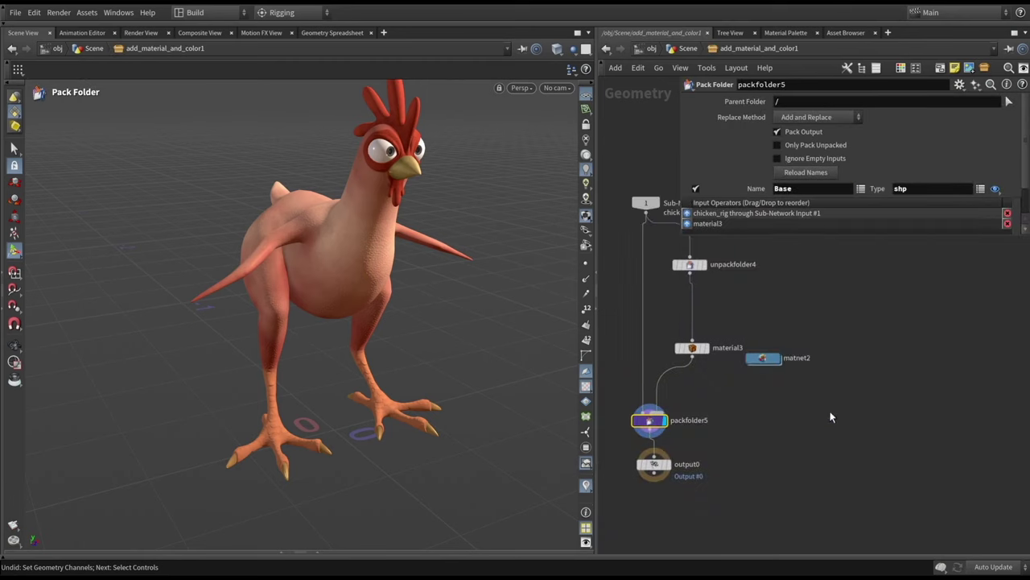
pyautogui.click(778, 397)
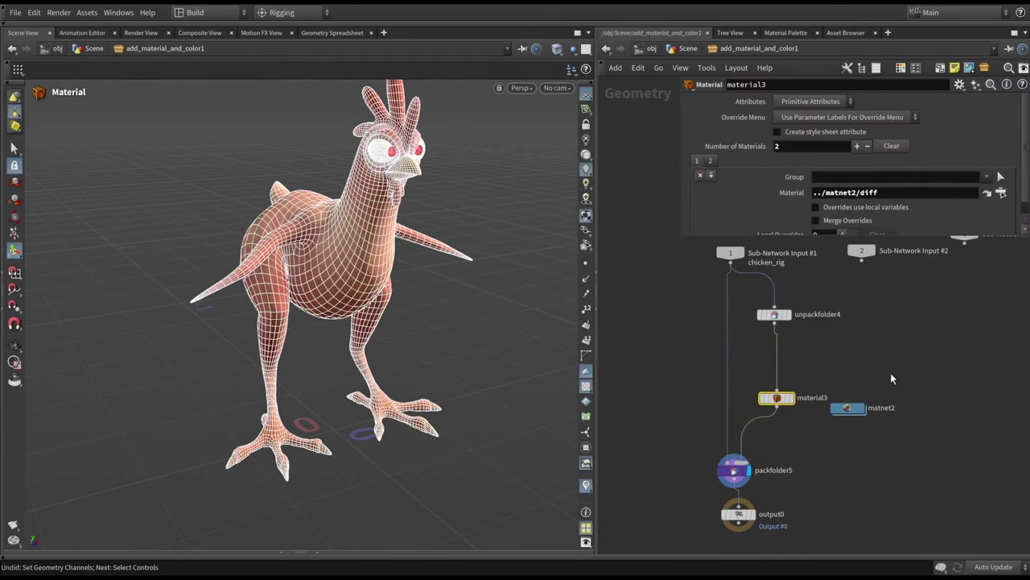
pyautogui.click(849, 407)
pyautogui.click(820, 472)
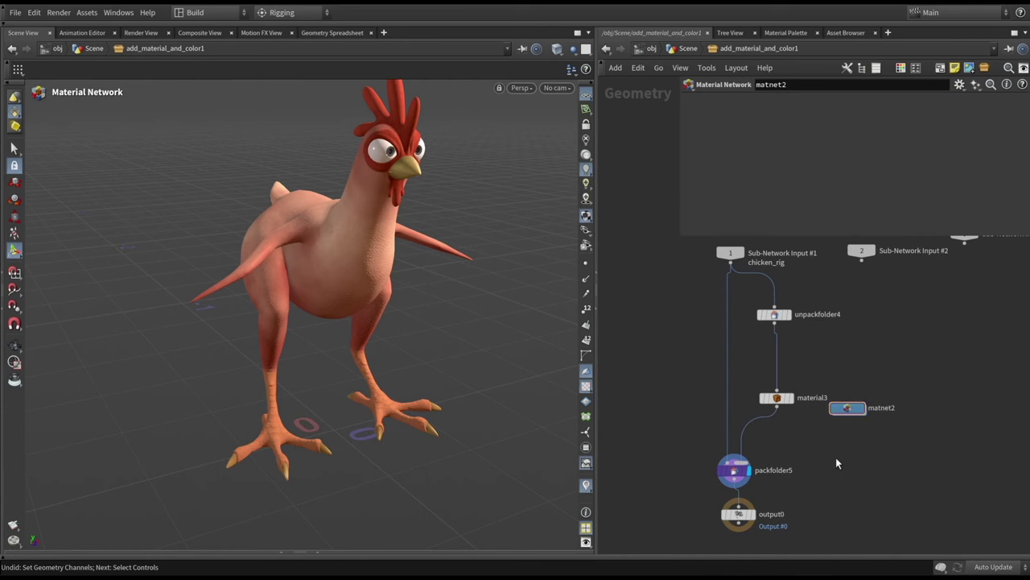
pyautogui.press('u')
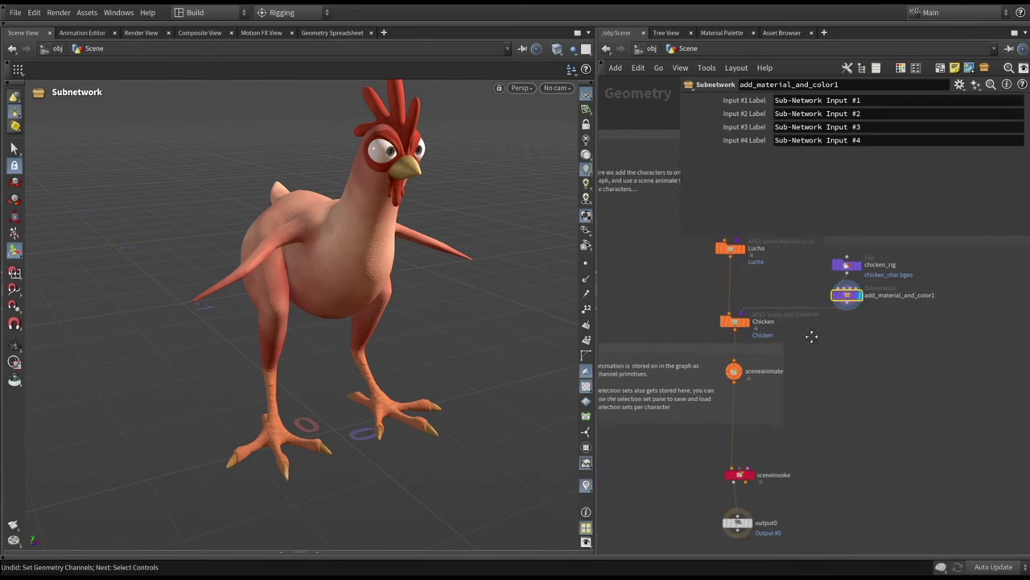
# Step: Put sceneanimate into the Animate state with both rigs in view, then display sceneinvoke's output
pyautogui.click(733, 357)
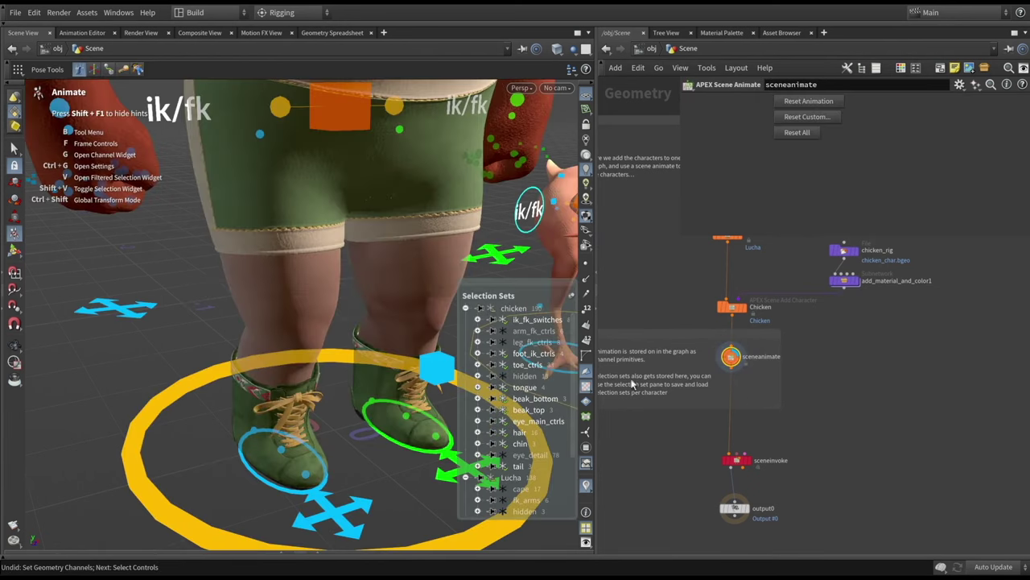
pyautogui.scroll(-3, 305, 241)
pyautogui.scroll(-5, 306, 242)
pyautogui.moveTo(306, 241); pyautogui.dragTo(326, 198)
pyautogui.press('Return')
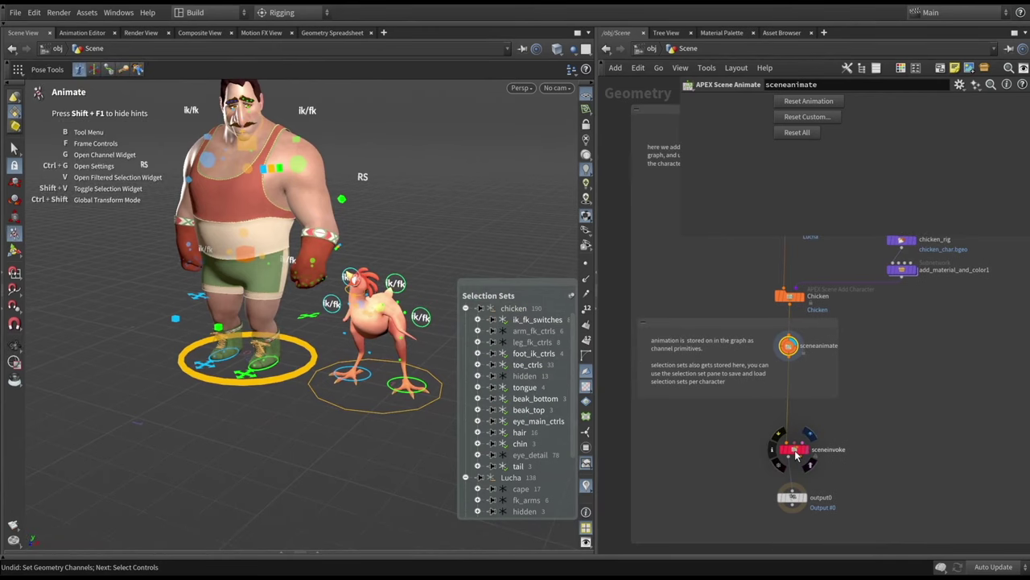
pyautogui.click(795, 455)
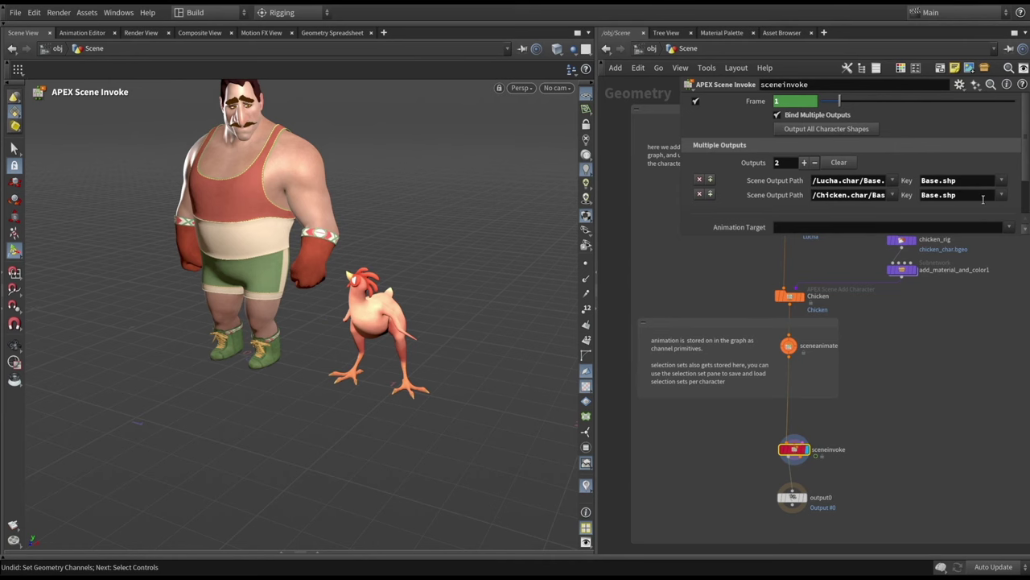
pyautogui.press('Escape')
pyautogui.moveTo(322, 197); pyautogui.dragTo(354, 237)
pyautogui.press('h')
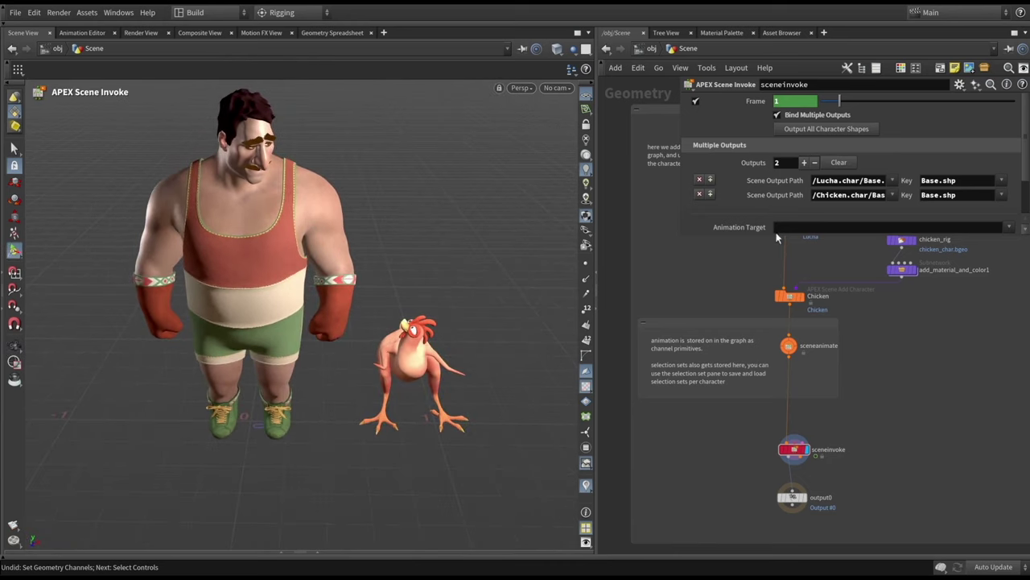
pyautogui.doubleClick(945, 181)
pyautogui.write('shp')
pyautogui.press('Return')
pyautogui.click(992, 183)
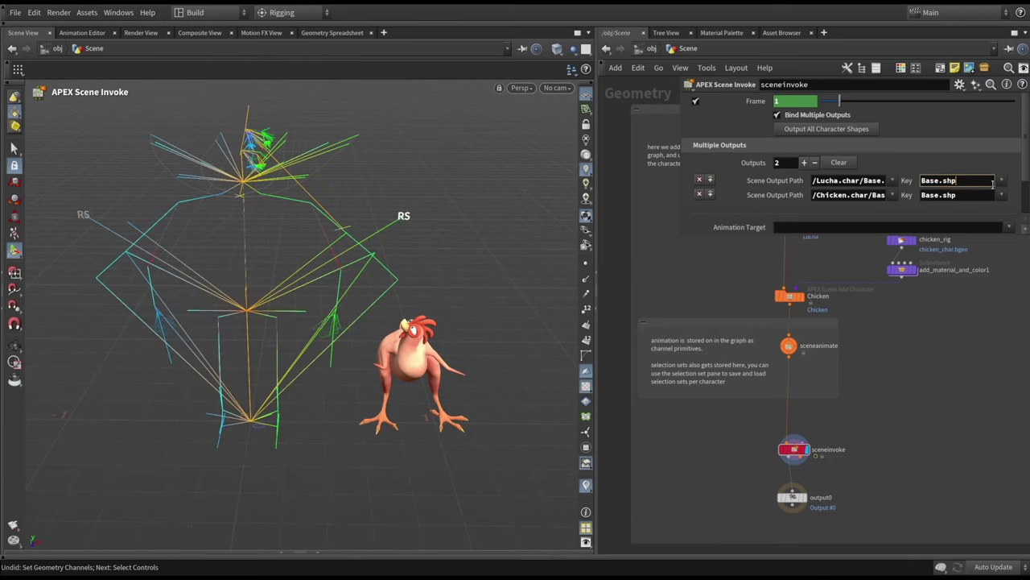
pyautogui.press('Return')
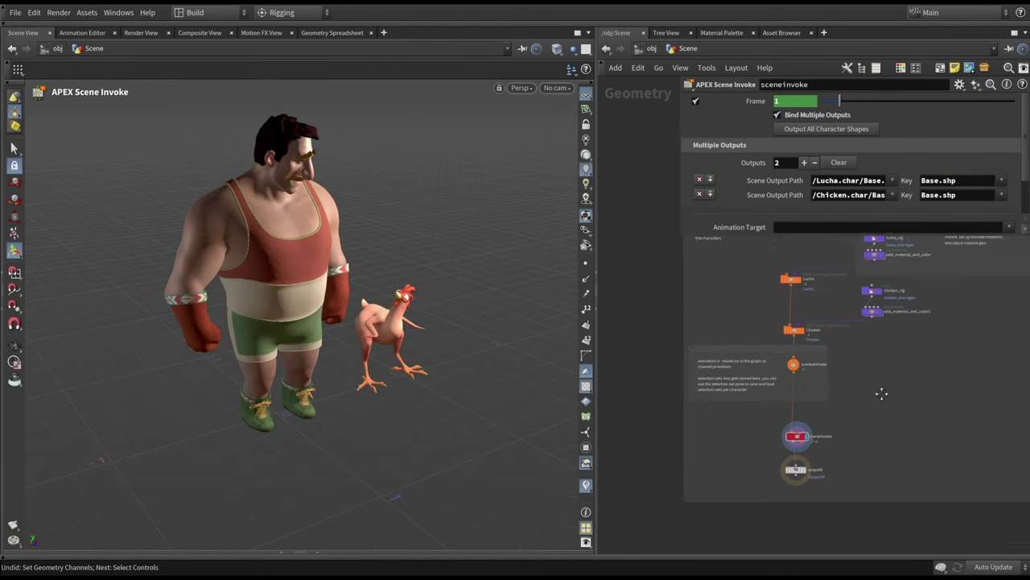